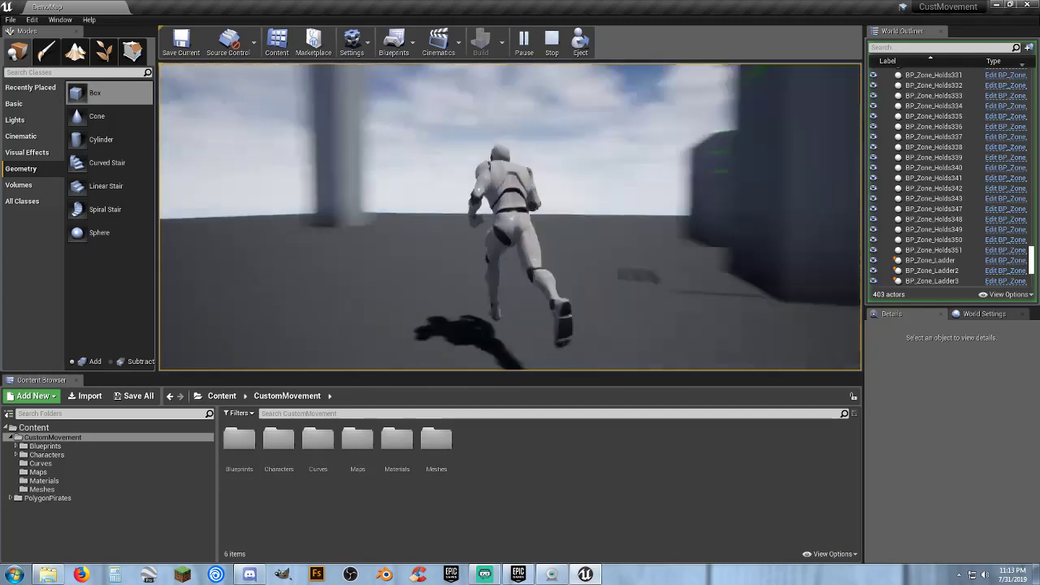
Run the character to the tall tower in the play session, climb its ladder to the top and jump off.
{"action": "key", "text": "w"}
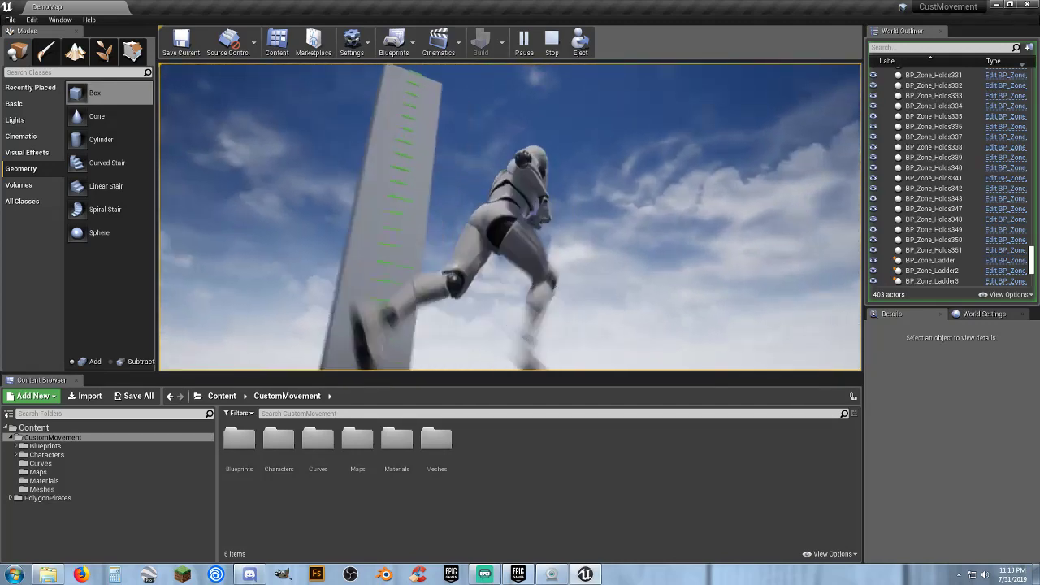
{"action": "key", "text": "w"}
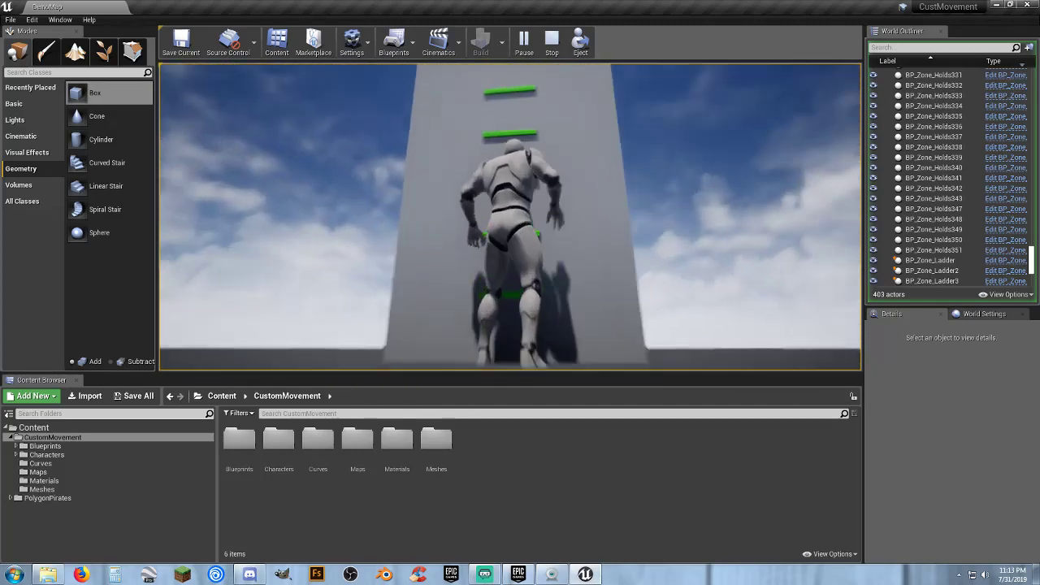
{"action": "key", "text": "w"}
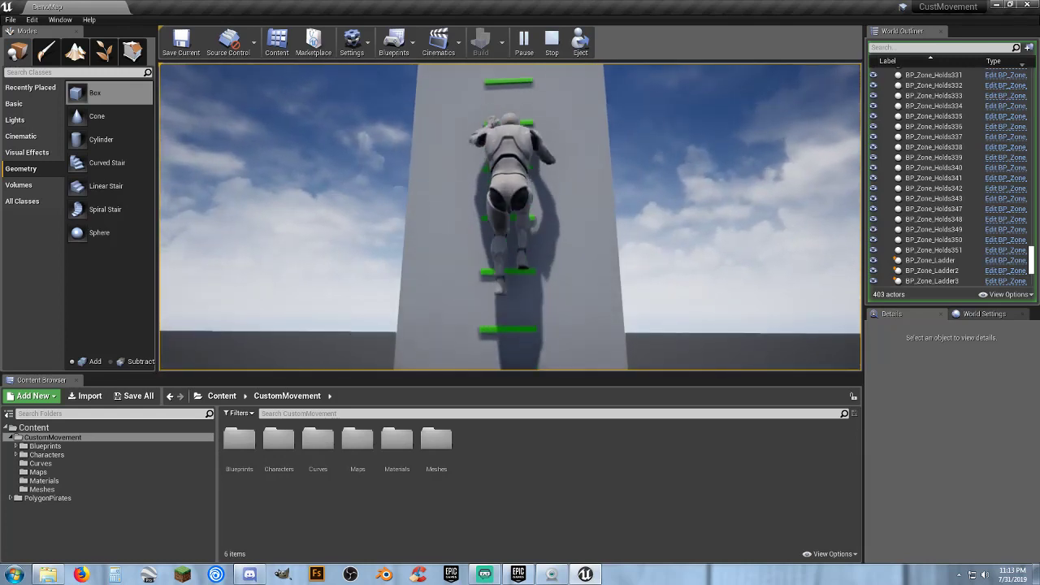
{"action": "key", "text": "w"}
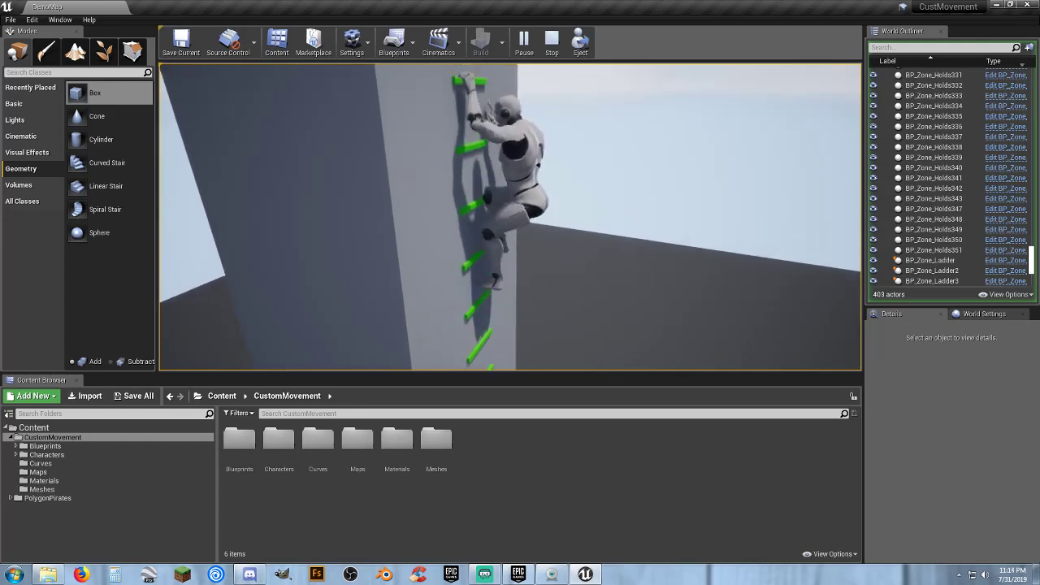
{"action": "key", "text": "w"}
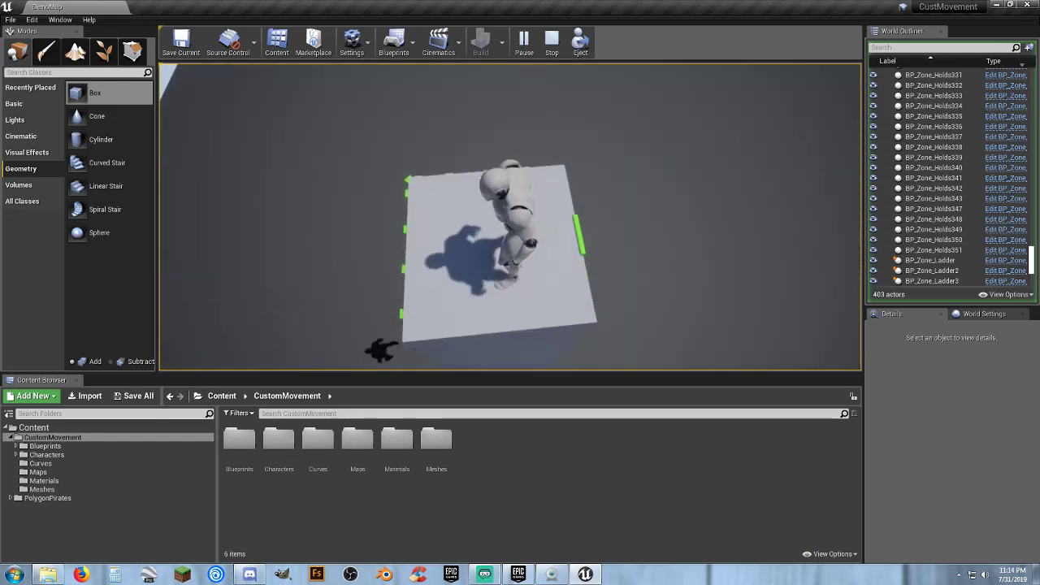
{"action": "key", "text": "w"}
{"action": "key", "text": "space"}
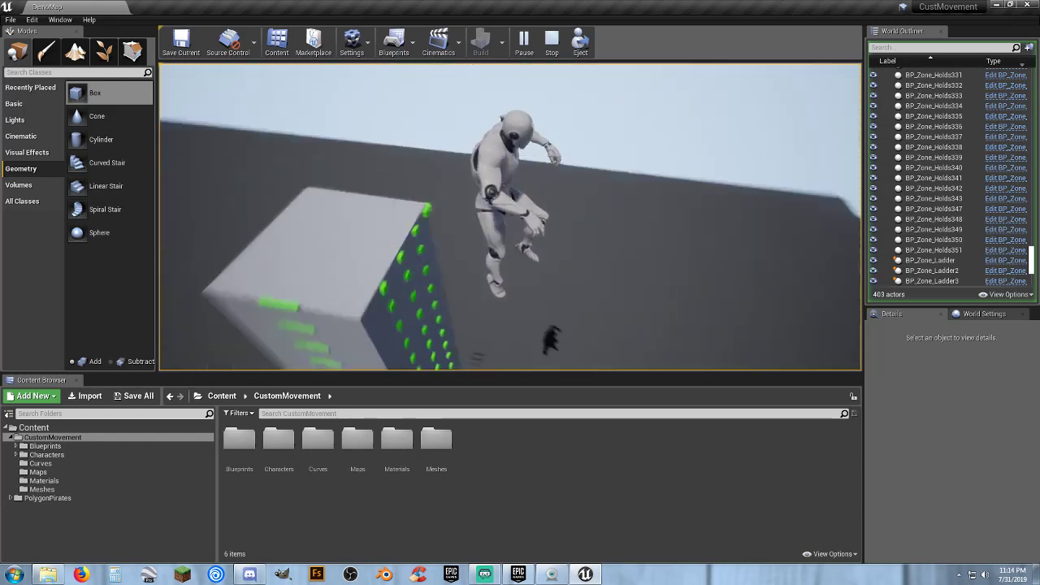
Run the character back to the tower's face with the grid of square holds and start climbing it.
{"action": "key", "text": "w"}
{"action": "key", "text": "w"}
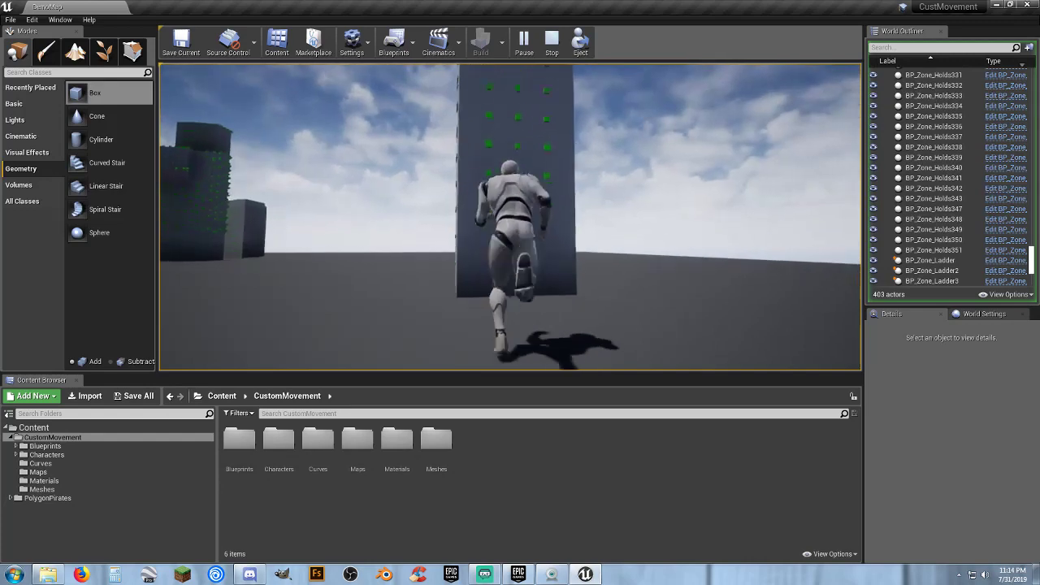
{"action": "key", "text": "w"}
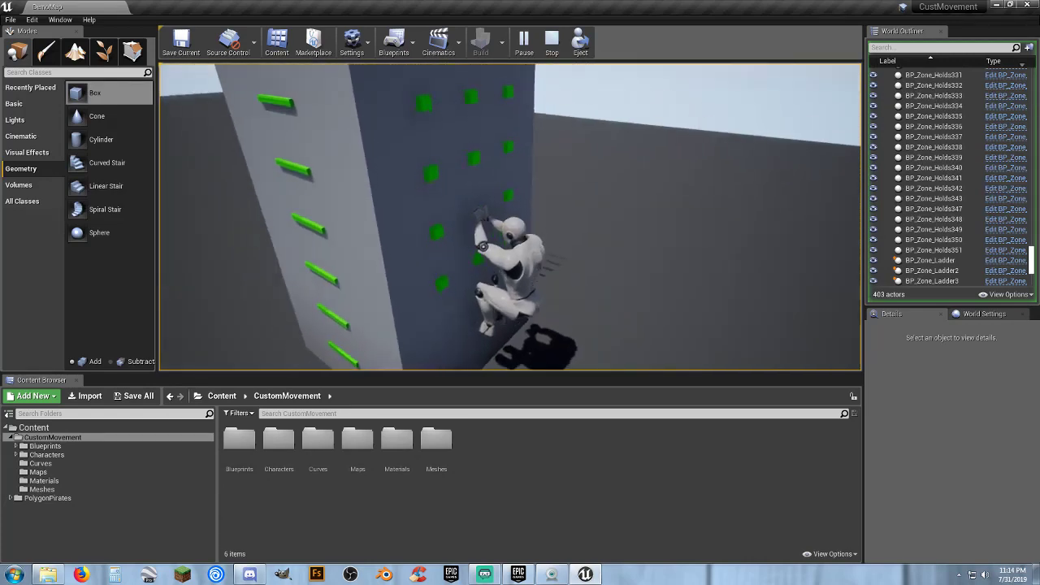
{"action": "key", "text": "w"}
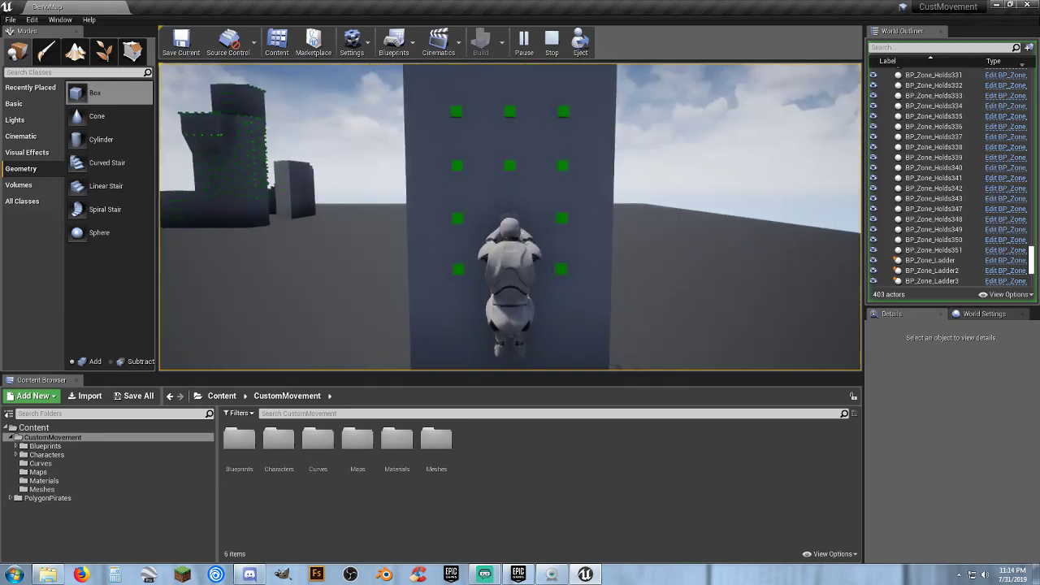
{"action": "key", "text": "w"}
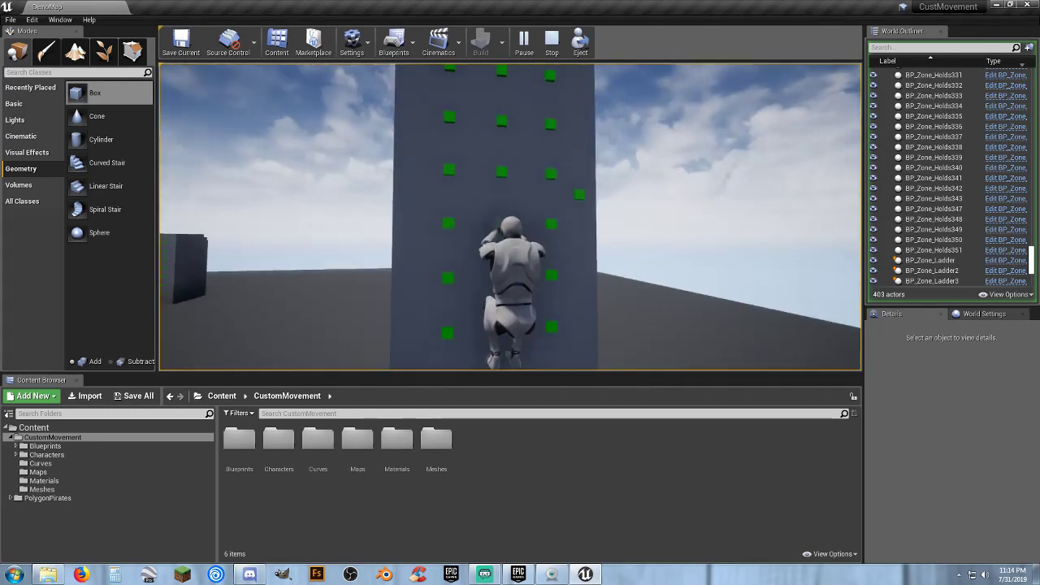
Test sideways climbing by moving the character right and left between the columns of holds.
{"action": "key", "text": "d"}
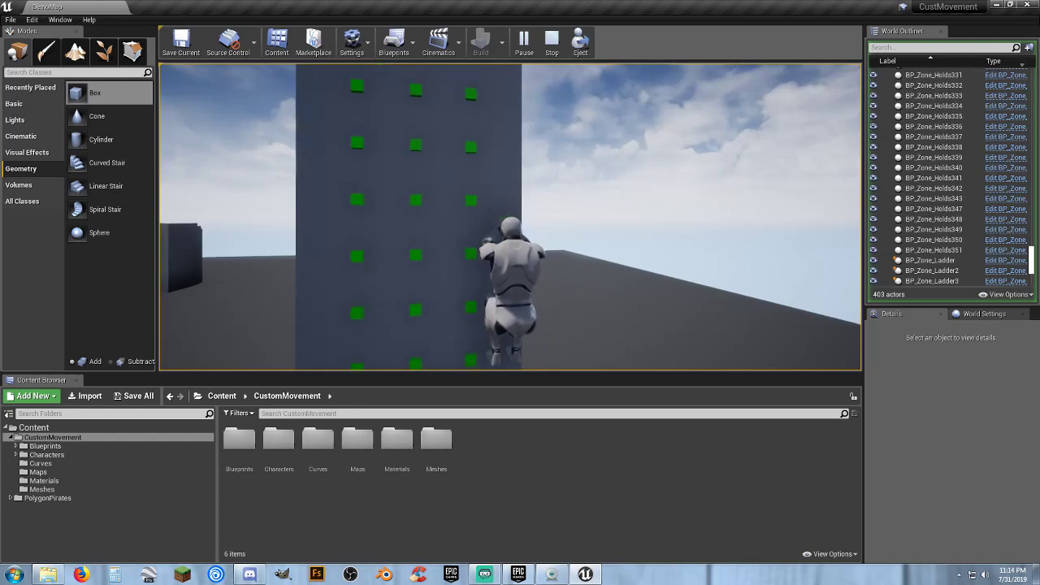
{"action": "key", "text": "a"}
{"action": "key", "text": "a"}
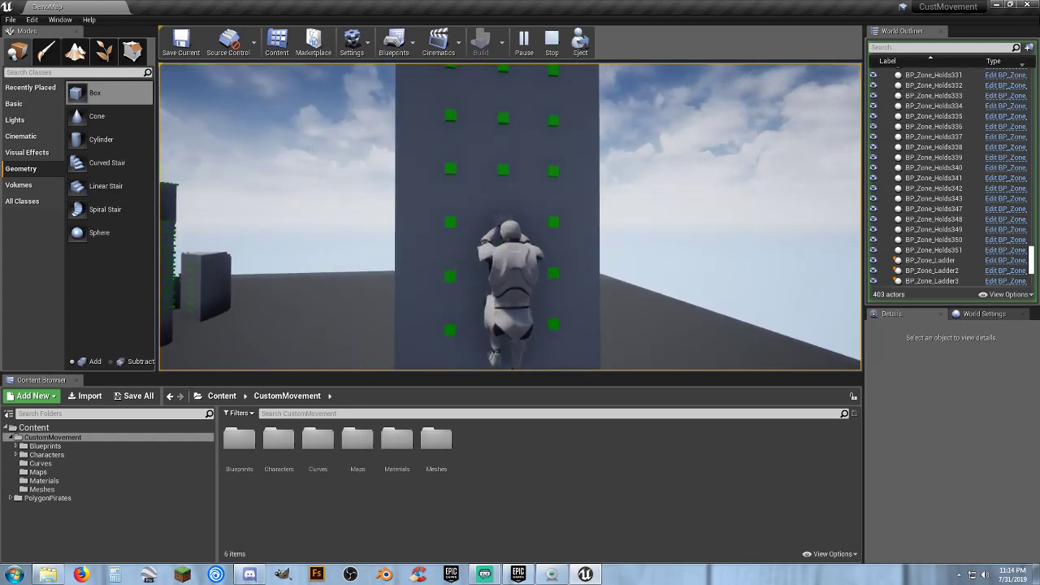
{"action": "key", "text": "a"}
{"action": "key", "text": "d"}
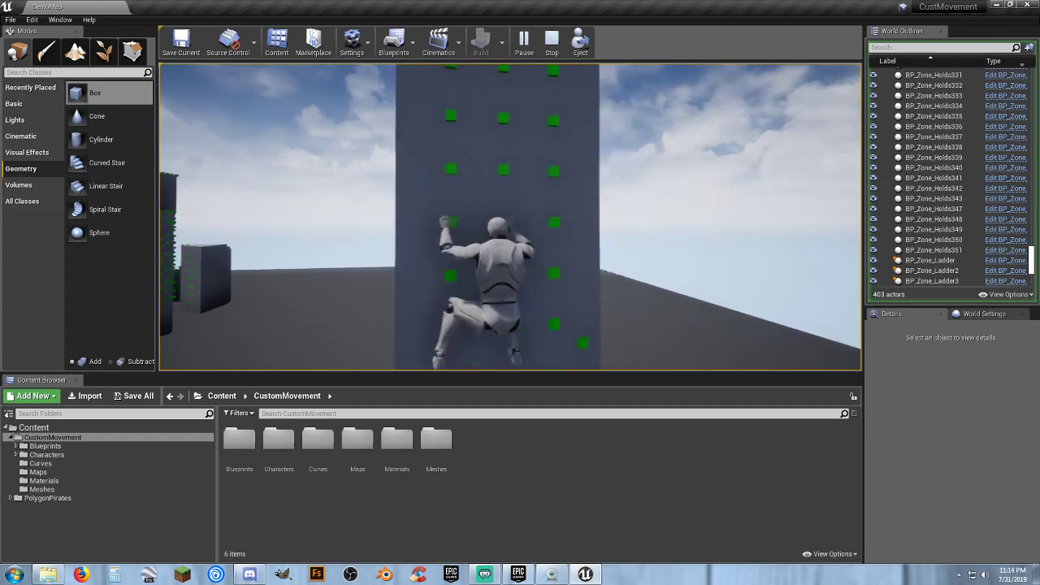
{"action": "key", "text": "a"}
Climb the character up the grid of holds and onto the tower's roof.
{"action": "key", "text": "w"}
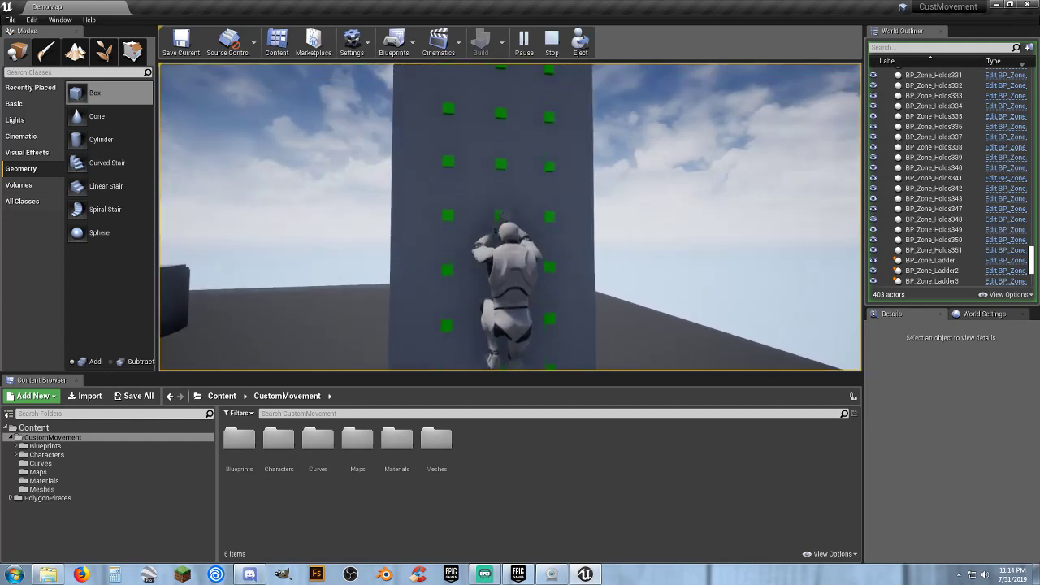
{"action": "key", "text": "w"}
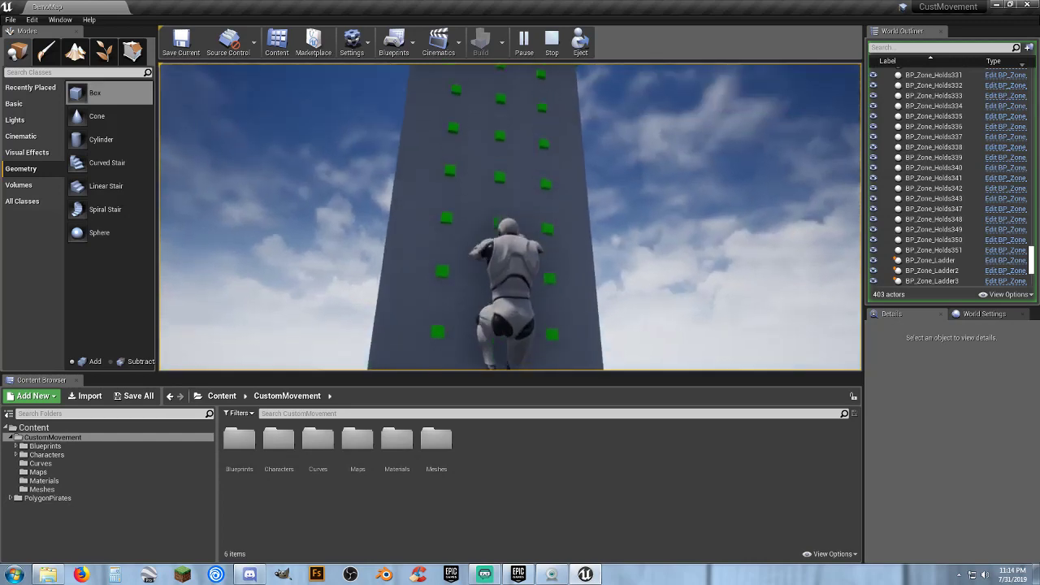
{"action": "key", "text": "w"}
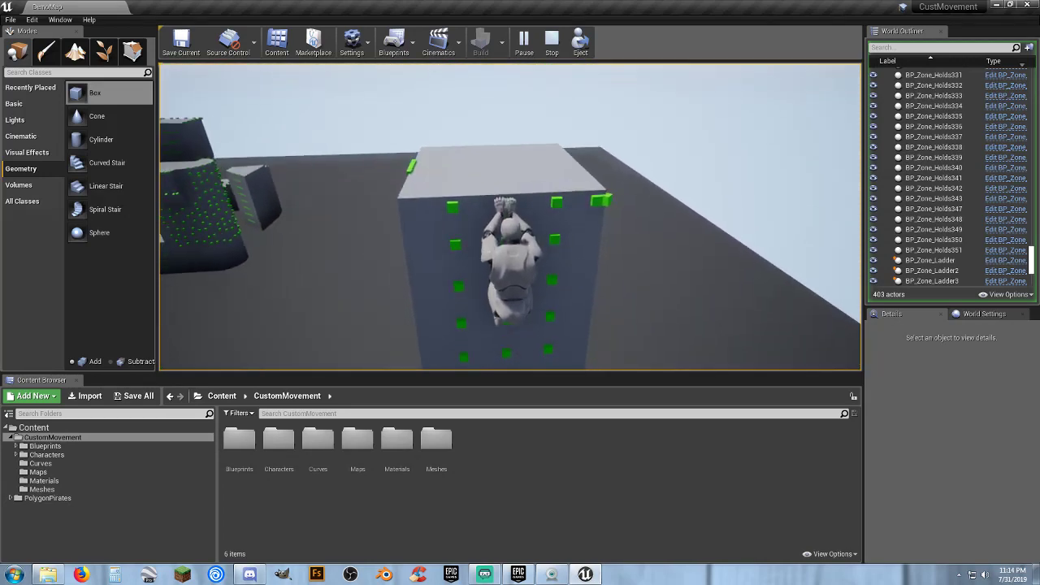
{"action": "key", "text": "w"}
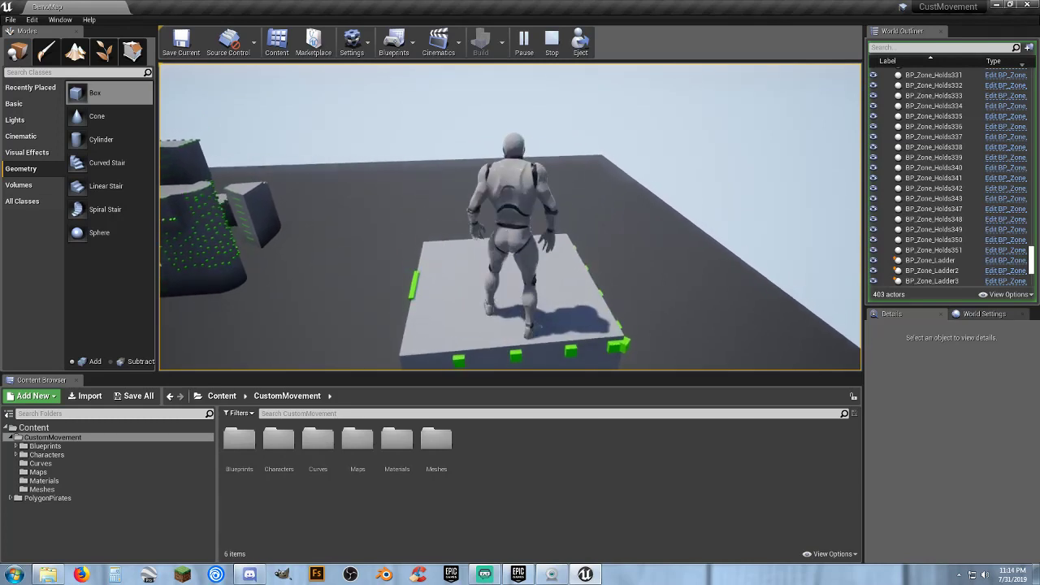
Lower the character onto the tower's top ledge, shimmy it right around the corner, and end the play session.
{"action": "key", "text": "s"}
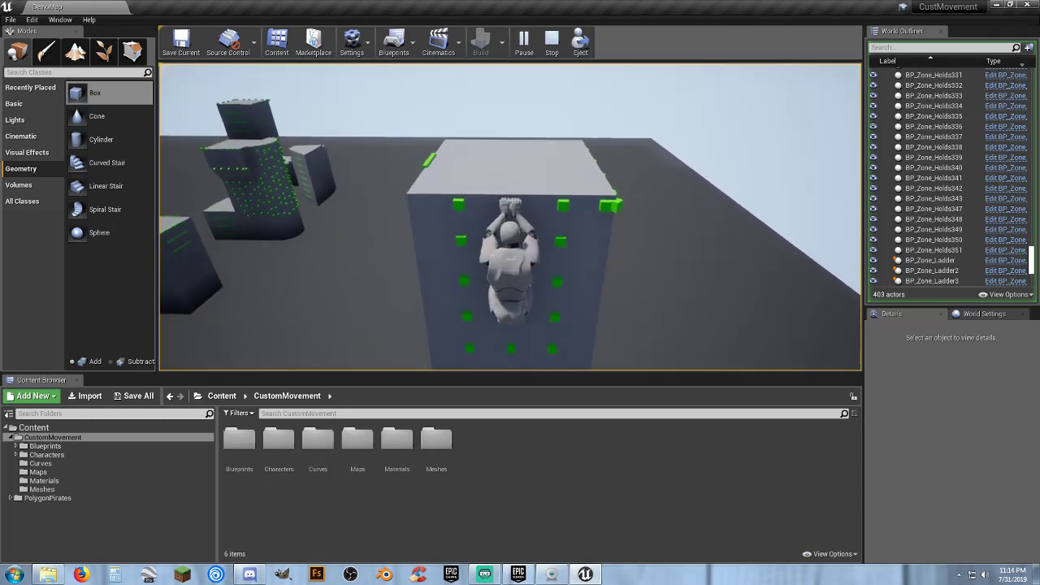
{"action": "key", "text": "d"}
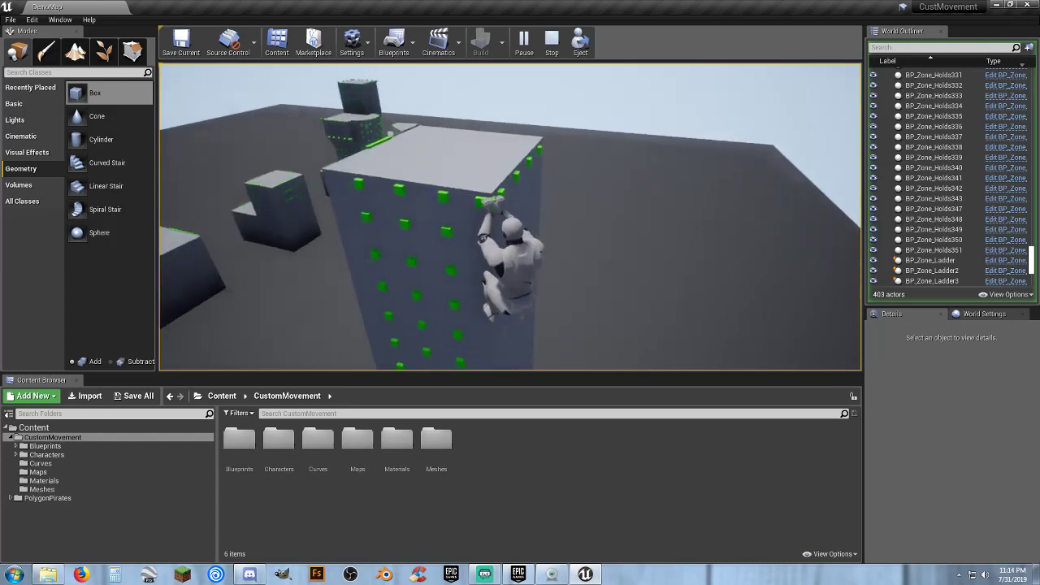
{"action": "key", "text": "d"}
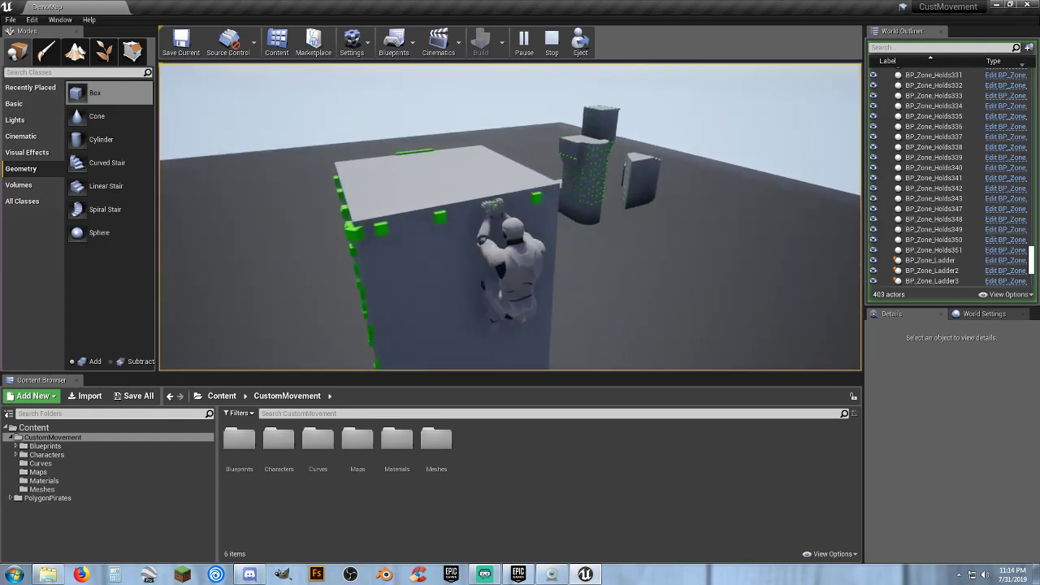
{"action": "key", "text": "d"}
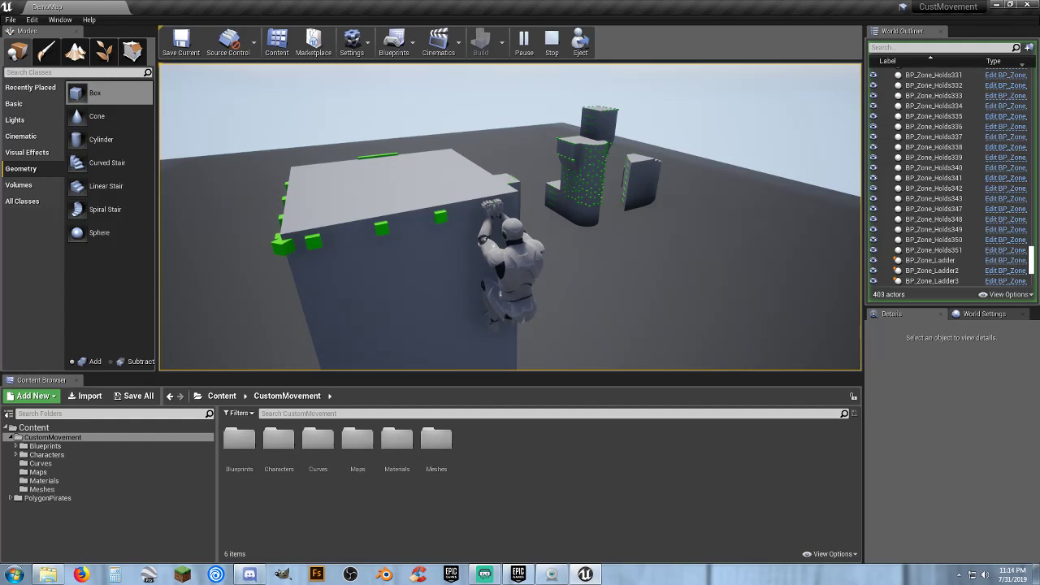
{"action": "key", "text": "Escape"}
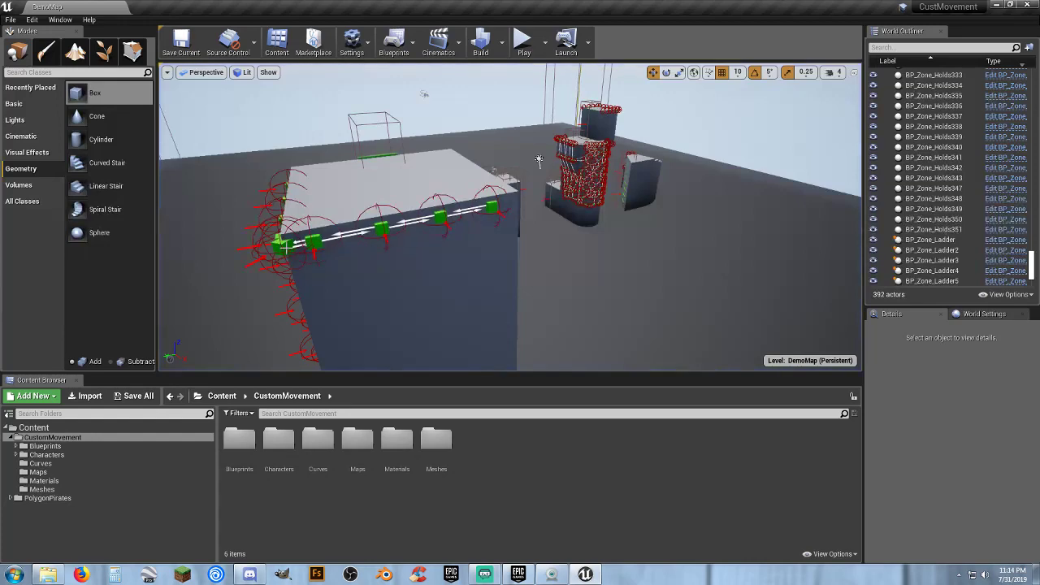
Select the top-row hold nearest the corner on the tower's grid face and update its near holds.
{"action": "right_click_drag", "start_coordinate": [387, 249], "coordinate": [316, 249]}
{"action": "right_click_drag", "start_coordinate": [517, 130], "coordinate": [579, 115]}
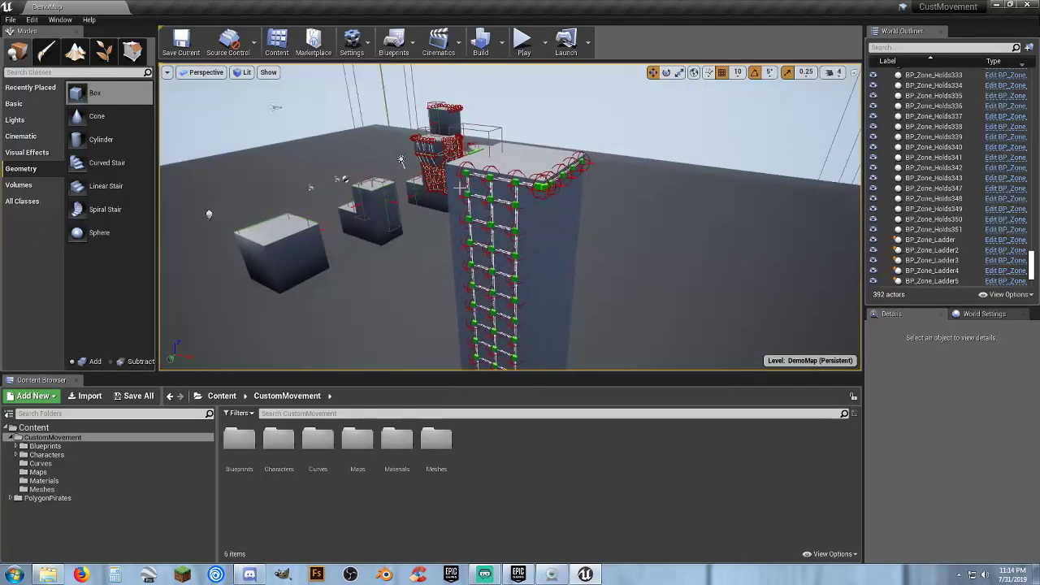
{"action": "left_click", "coordinate": [517, 182]}
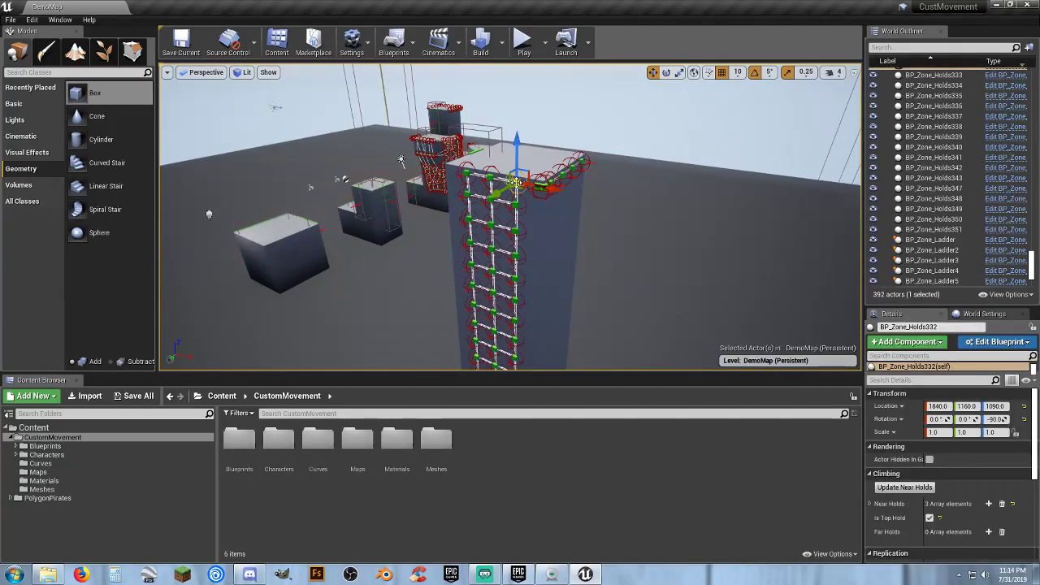
{"action": "left_click", "coordinate": [905, 487]}
{"action": "mouse_move", "coordinate": [613, 268]}
{"action": "right_mouse_down"}
{"action": "mouse_move", "coordinate": [545, 240]}
{"action": "mouse_move", "coordinate": [626, 262]}
{"action": "right_mouse_up"}
{"action": "key", "text": "w"}
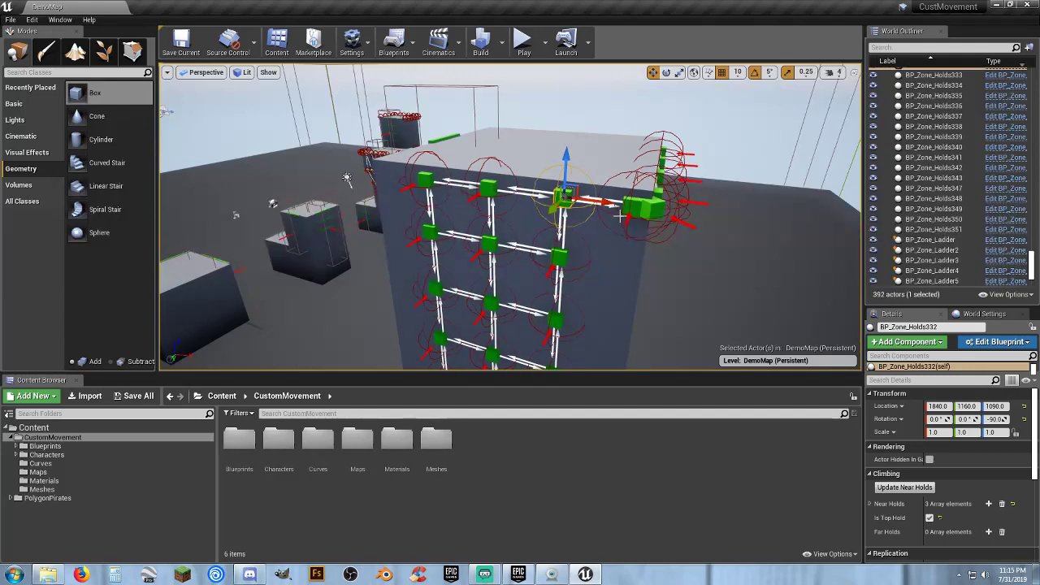
{"action": "key", "text": "s"}
{"action": "right_click_drag", "start_coordinate": [603, 151], "coordinate": [626, 138]}
{"action": "key", "text": "a"}
{"action": "right_click_drag", "start_coordinate": [613, 250], "coordinate": [613, 243]}
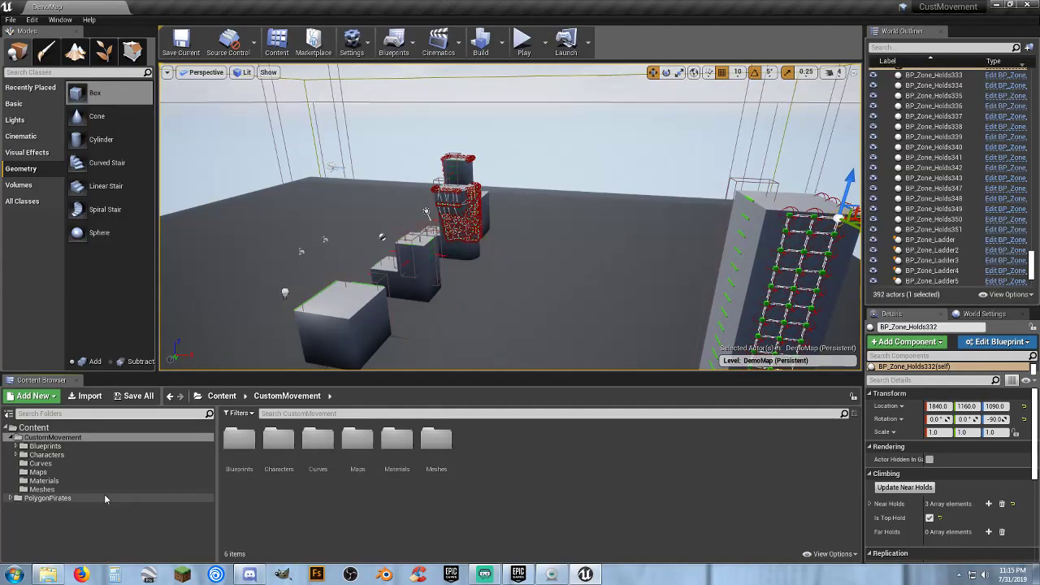
Open the Demonstration map from the Maps folder of PolygonPirates.
{"action": "left_click", "coordinate": [36, 499]}
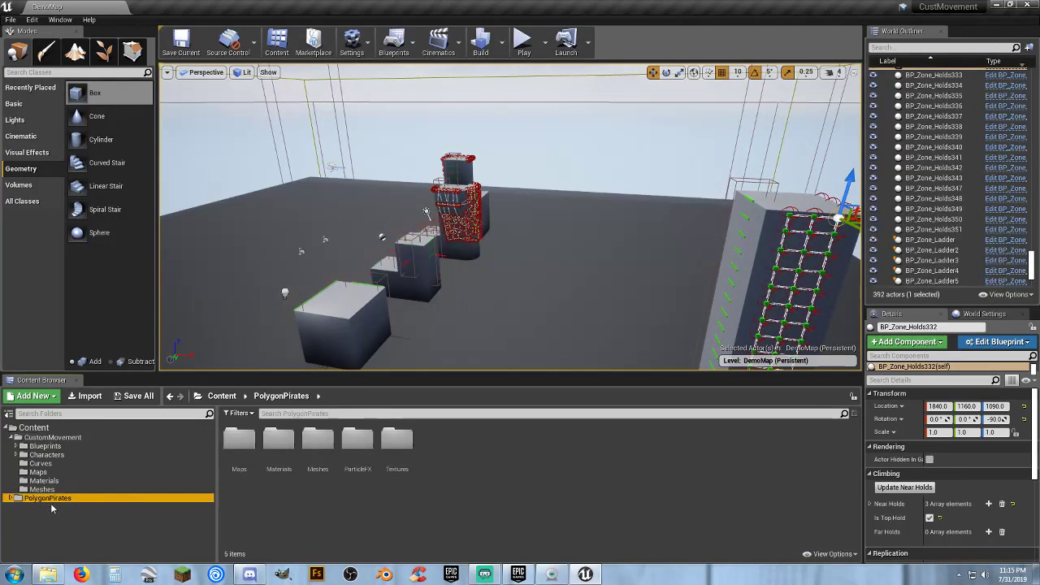
{"action": "left_click", "coordinate": [10, 499]}
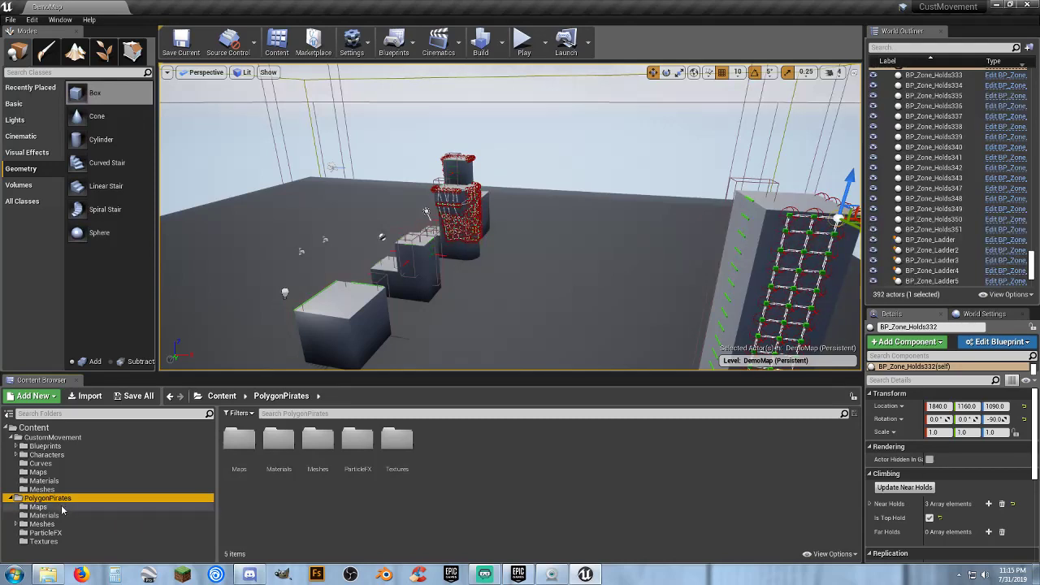
{"action": "left_click", "coordinate": [38, 507]}
{"action": "double_click", "coordinate": [240, 443]}
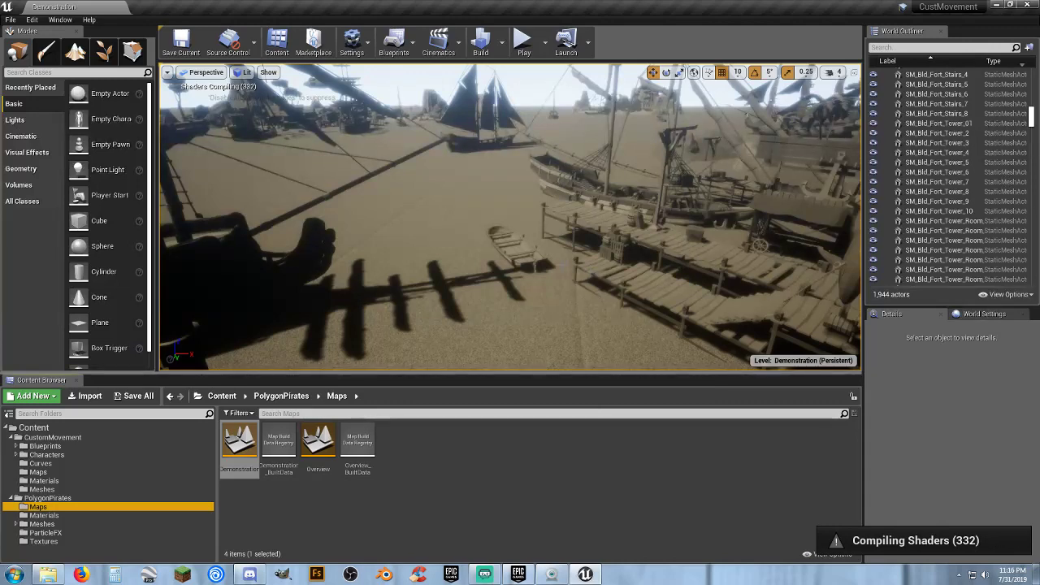
Look over the pirate harbour level, examining the ships, masts, docks and fort.
{"action": "right_click_drag", "start_coordinate": [574, 270], "coordinate": [488, 272]}
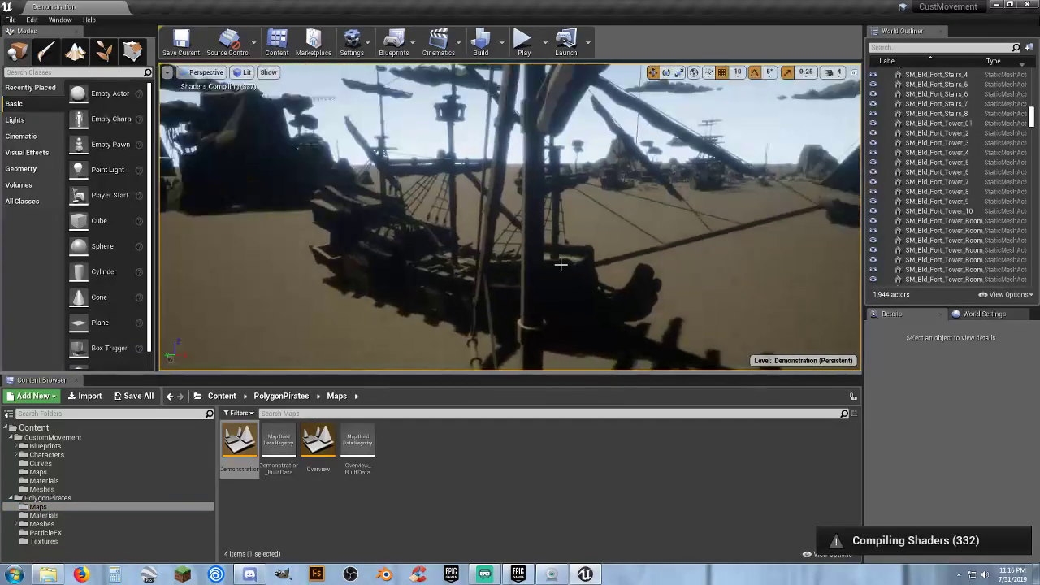
{"action": "right_click_drag", "start_coordinate": [597, 273], "coordinate": [640, 334]}
{"action": "right_click_drag", "start_coordinate": [524, 280], "coordinate": [544, 244]}
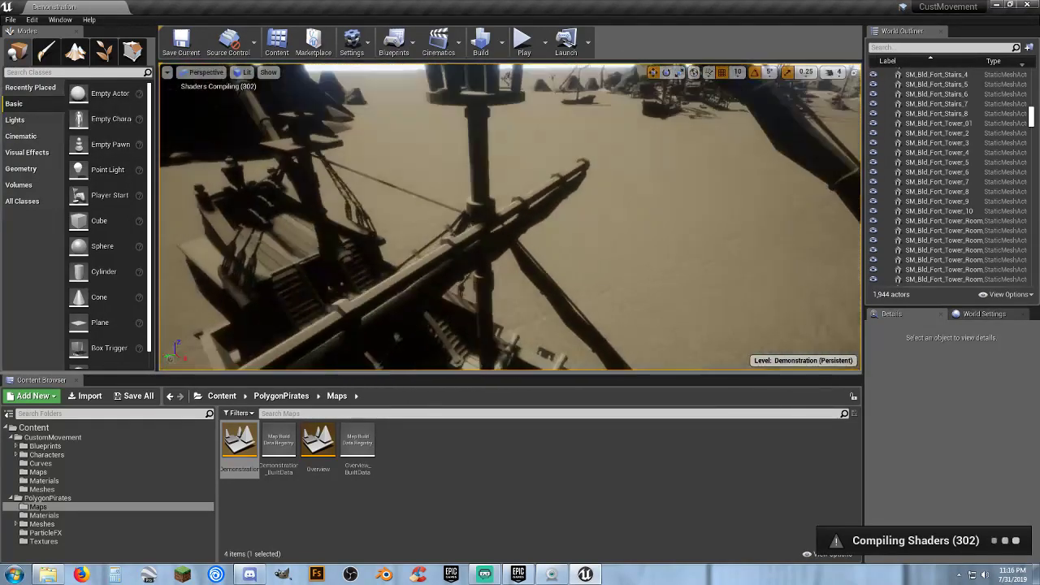
{"action": "right_click_drag", "start_coordinate": [520, 244], "coordinate": [618, 244]}
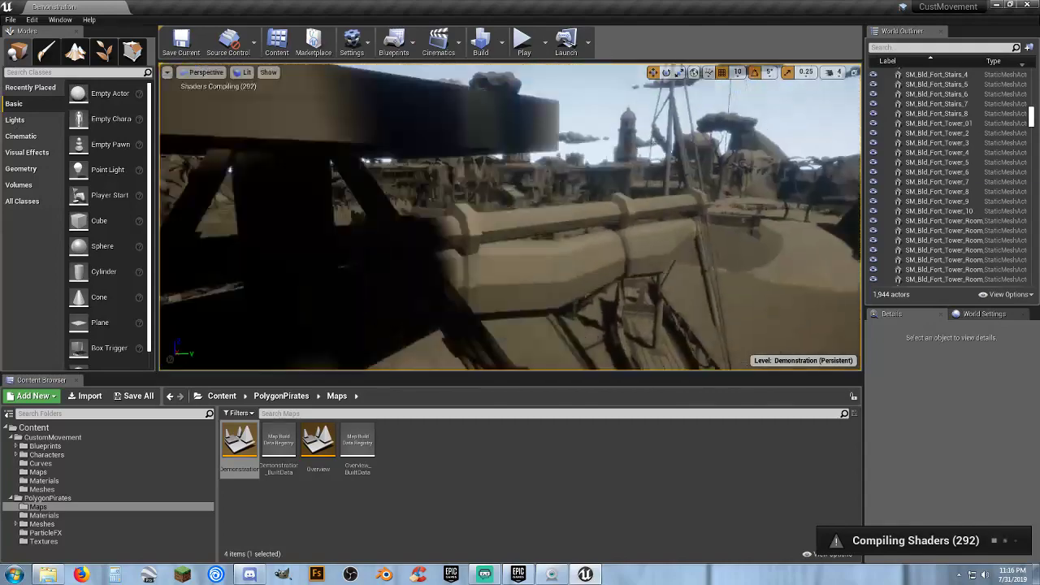
{"action": "right_click_drag", "start_coordinate": [520, 227], "coordinate": [544, 284]}
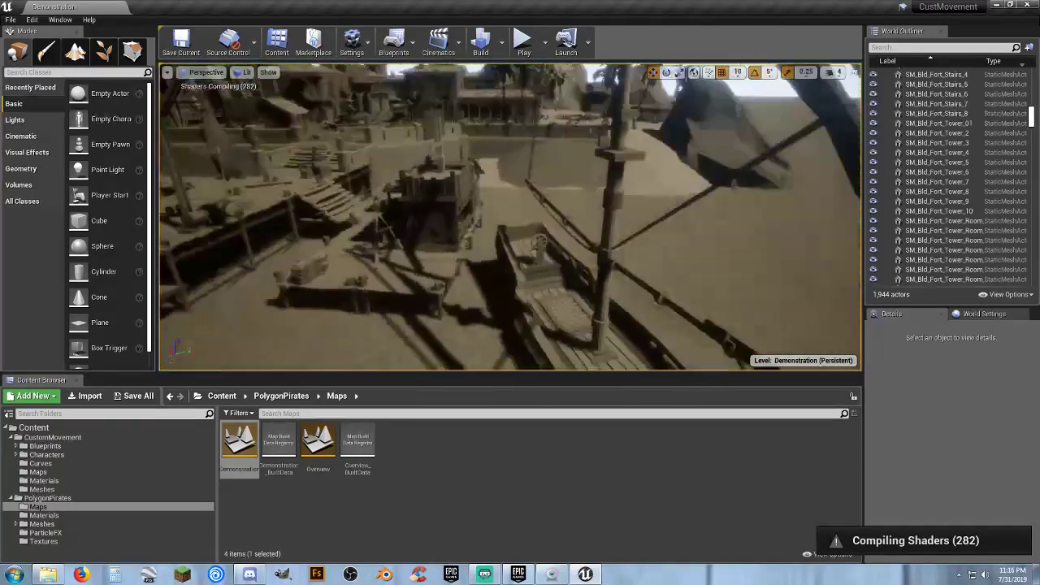
{"action": "right_click_drag", "start_coordinate": [585, 243], "coordinate": [585, 179]}
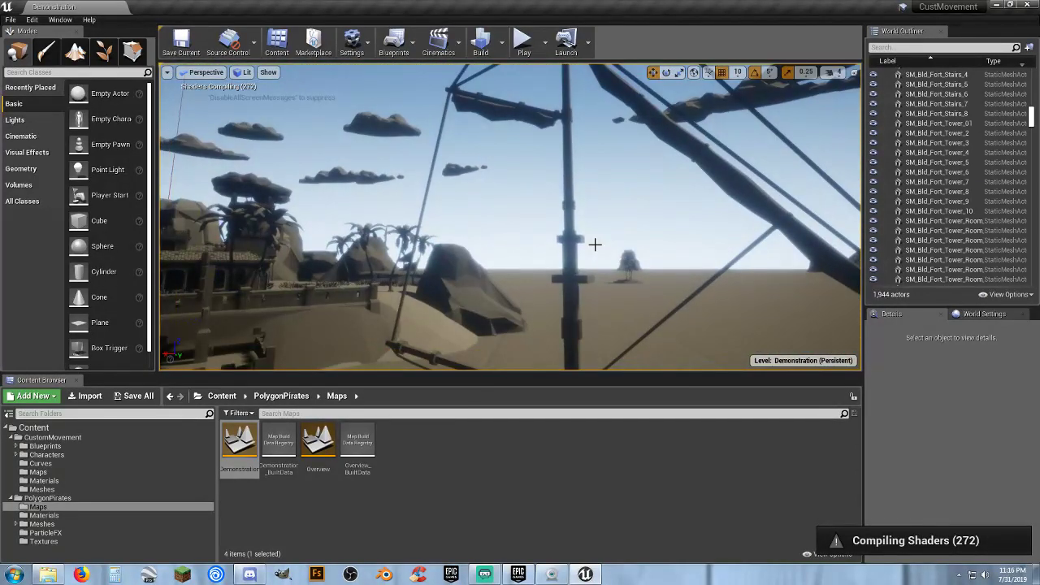
{"action": "right_click_drag", "start_coordinate": [595, 245], "coordinate": [284, 260]}
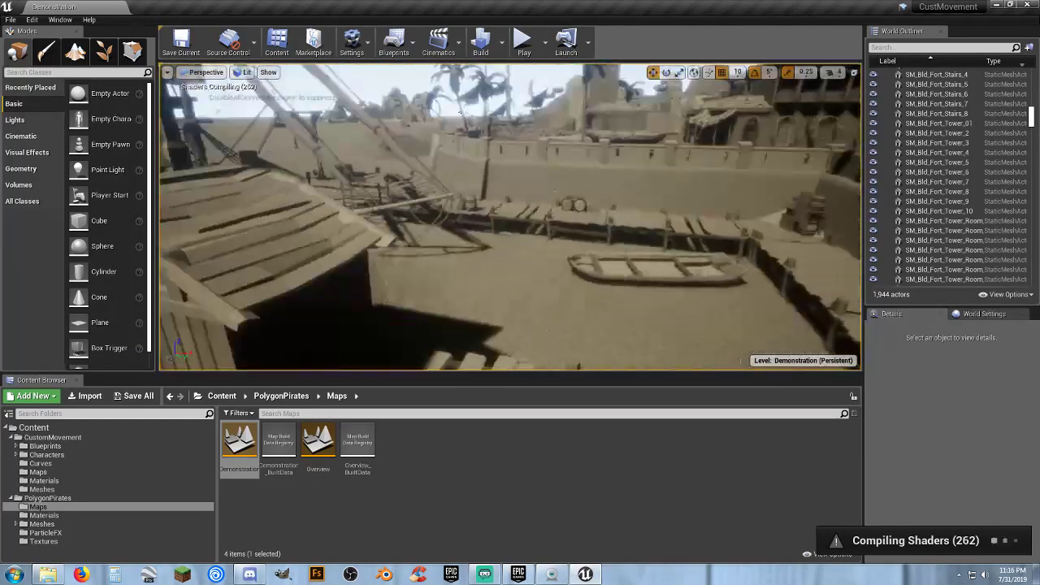
Look over the fort town's streets, arcades and rooftops, and the beach with its rocks and blue tower.
{"action": "right_click_drag", "start_coordinate": [520, 244], "coordinate": [590, 239]}
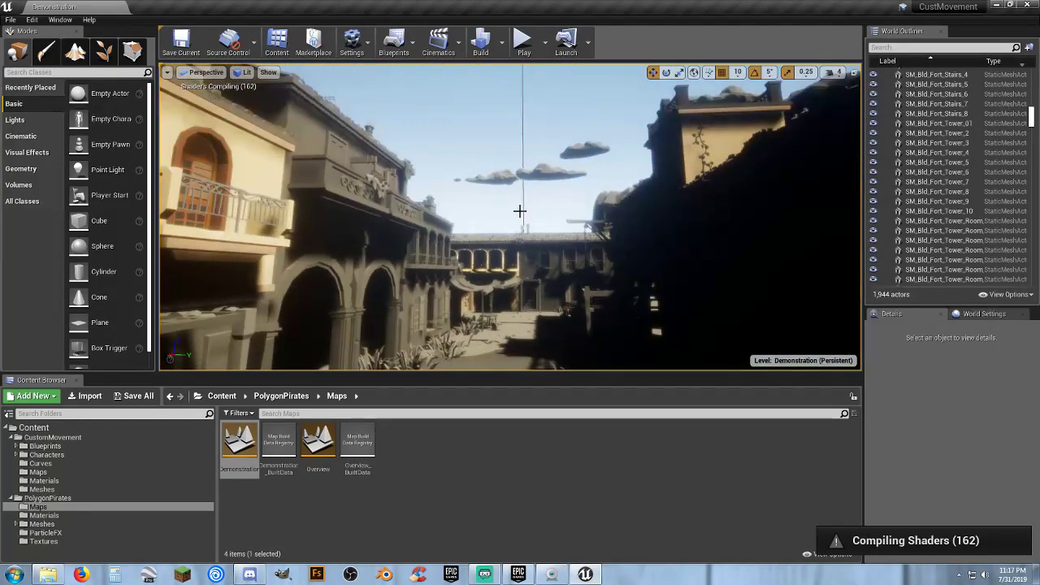
{"action": "key", "text": "w"}
{"action": "right_click_drag", "start_coordinate": [521, 211], "coordinate": [455, 284]}
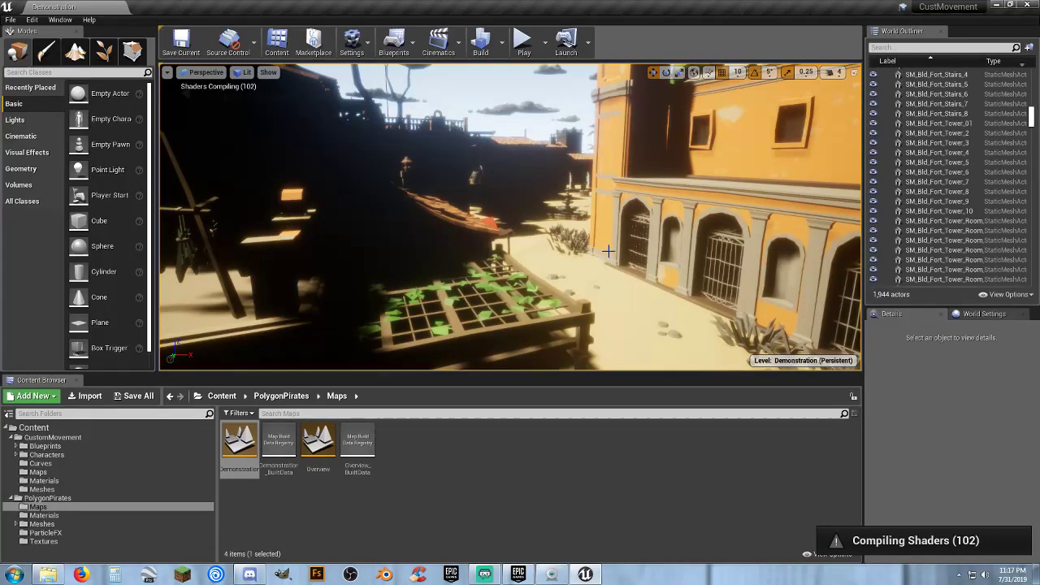
{"action": "right_click_drag", "start_coordinate": [608, 251], "coordinate": [841, 276]}
{"action": "key", "text": "w"}
{"action": "key", "text": "w"}
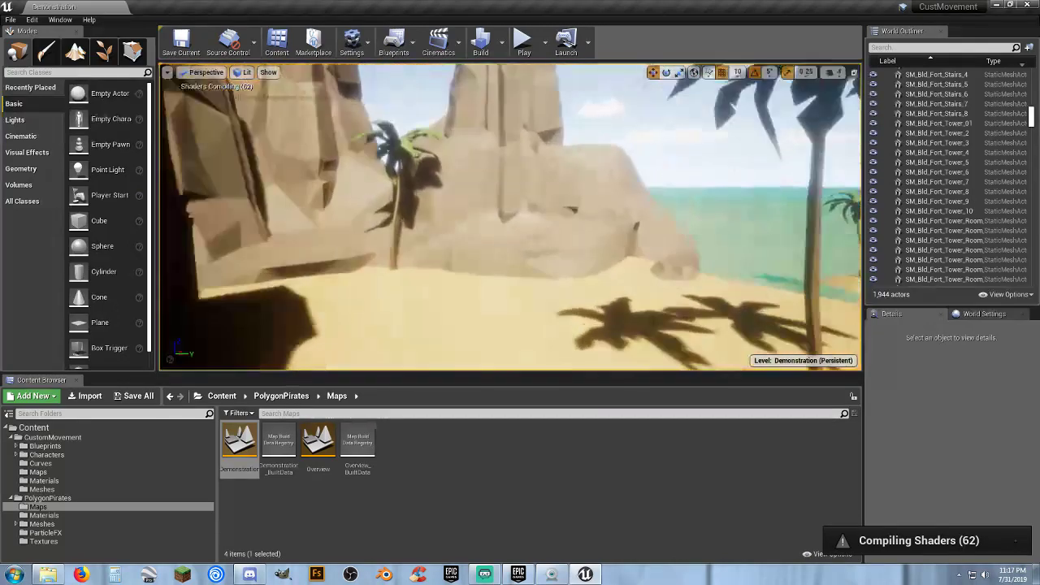
{"action": "right_click_drag", "start_coordinate": [739, 240], "coordinate": [626, 300]}
{"action": "key", "text": "d"}
{"action": "key", "text": "w"}
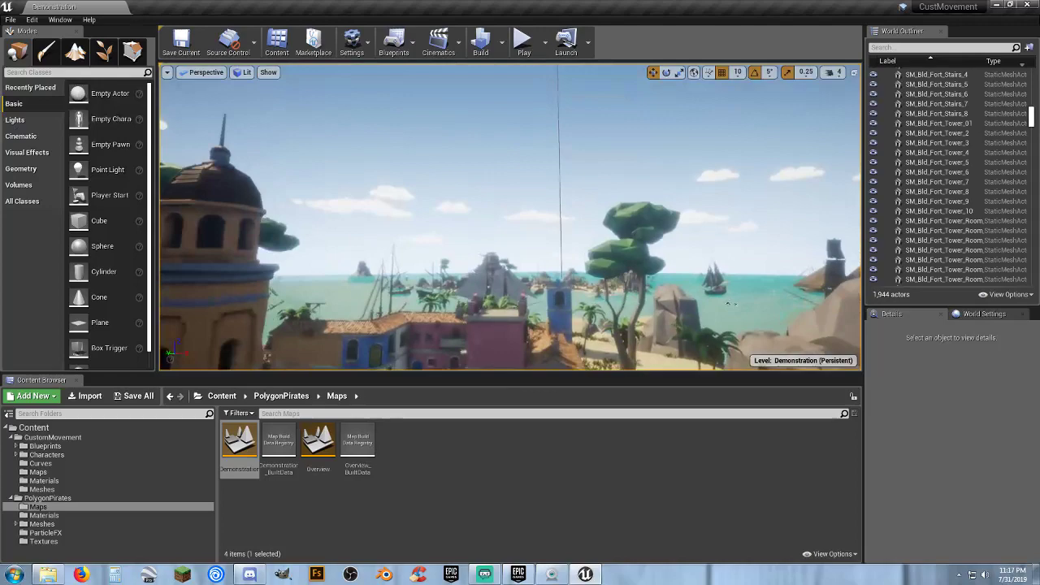
{"action": "right_click_drag", "start_coordinate": [813, 265], "coordinate": [812, 281]}
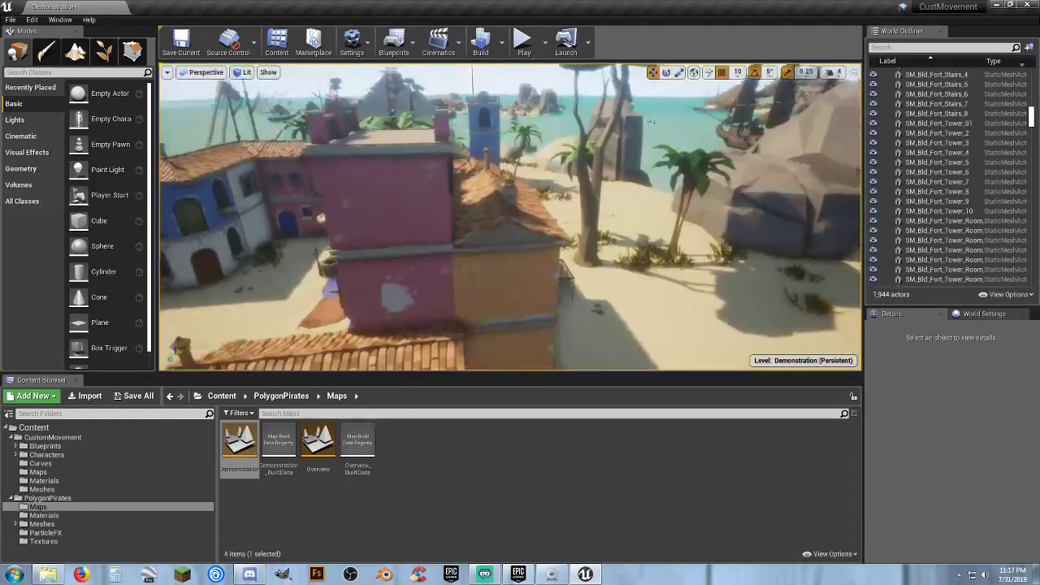
{"action": "right_click_drag", "start_coordinate": [511, 216], "coordinate": [459, 200]}
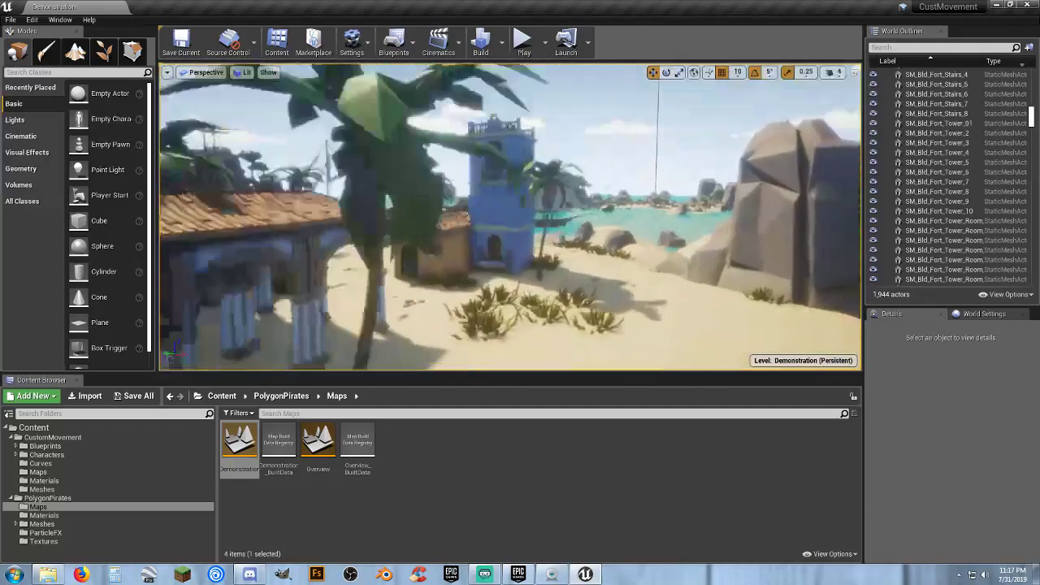
{"action": "key", "text": "w"}
{"action": "right_click_drag", "start_coordinate": [511, 216], "coordinate": [590, 194]}
{"action": "right_click_drag", "start_coordinate": [510, 217], "coordinate": [309, 216]}
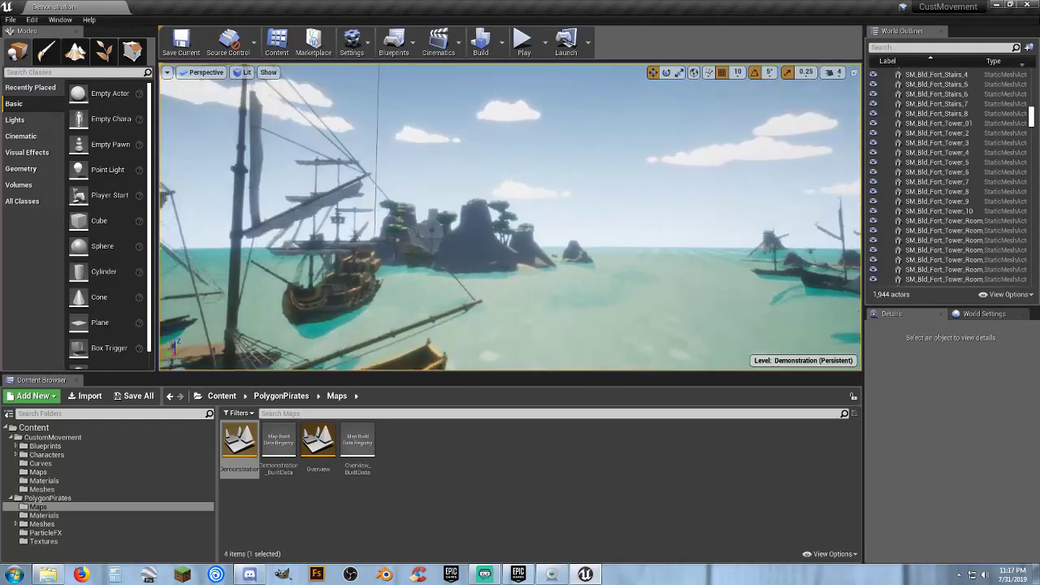
Examine the rocky island across the water, its stilt huts and ladder tower, and the wooden shanty village.
{"action": "key", "text": "w"}
{"action": "right_click_drag", "start_coordinate": [511, 216], "coordinate": [529, 238]}
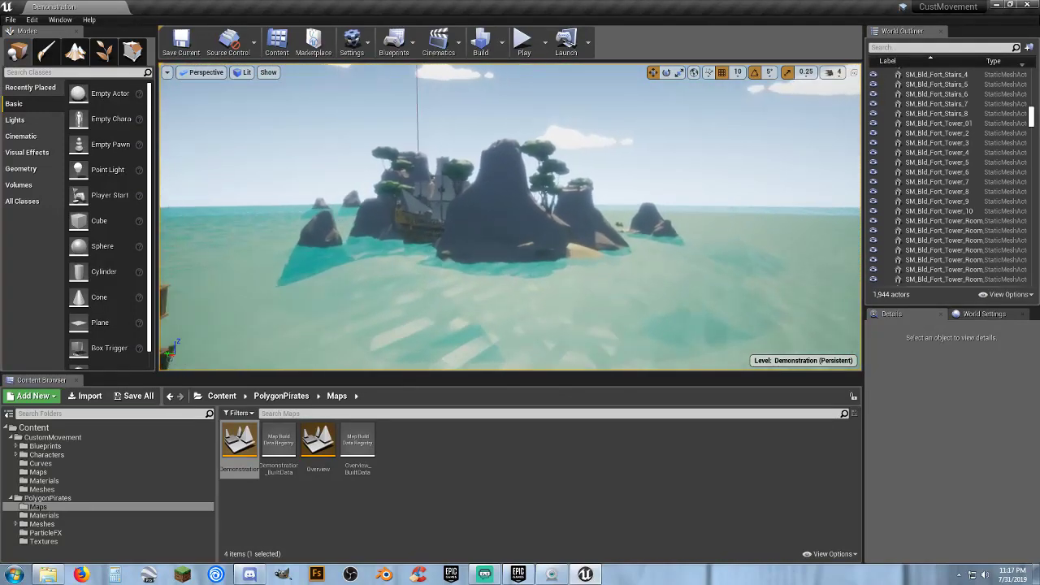
{"action": "key", "text": "w"}
{"action": "right_click_drag", "start_coordinate": [511, 216], "coordinate": [511, 208]}
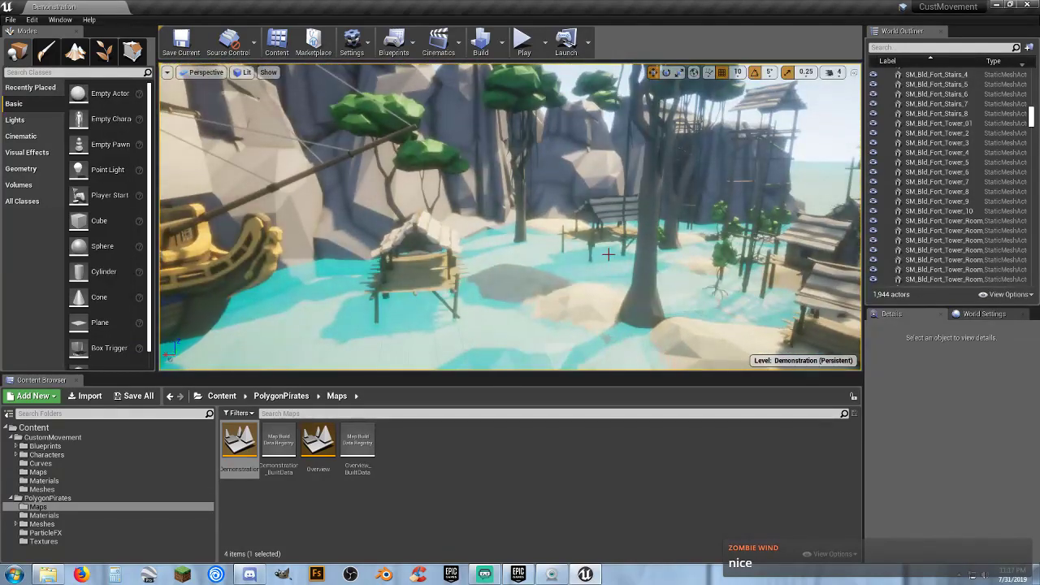
{"action": "right_click_drag", "start_coordinate": [509, 217], "coordinate": [510, 147]}
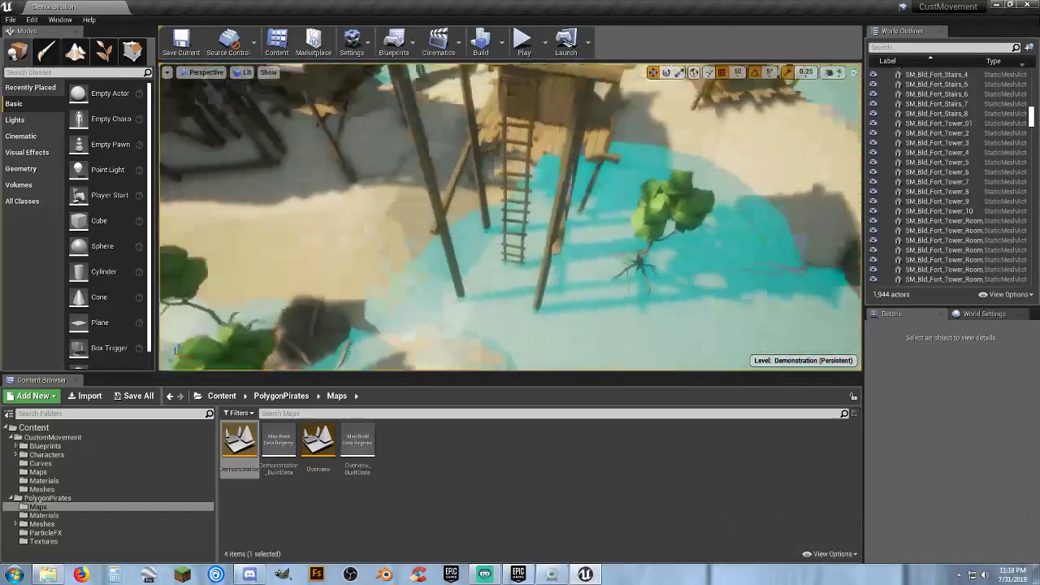
{"action": "right_click_drag", "start_coordinate": [510, 217], "coordinate": [510, 89]}
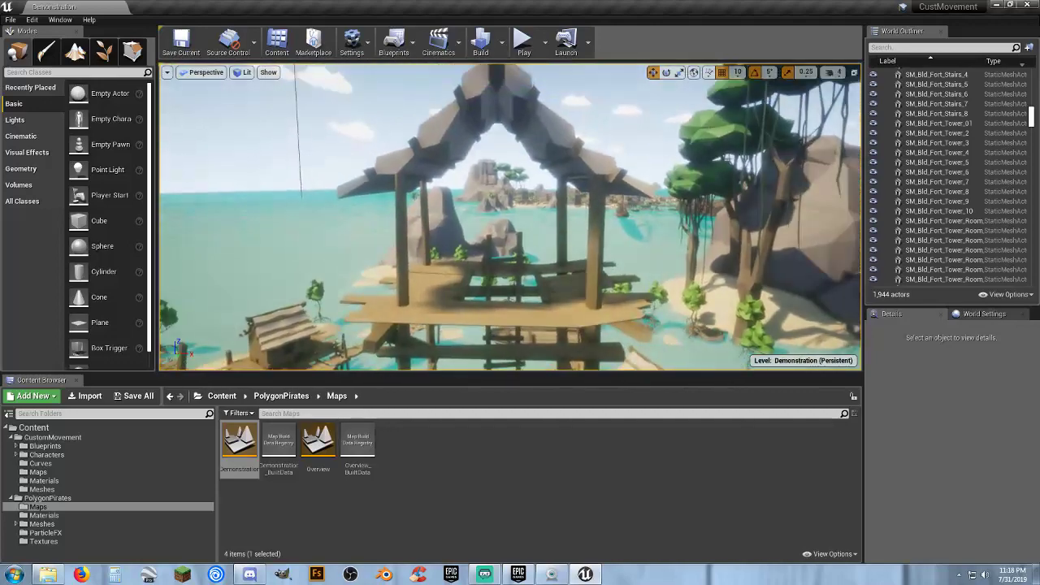
{"action": "right_click_drag", "start_coordinate": [510, 216], "coordinate": [510, 155]}
{"action": "key", "text": "w"}
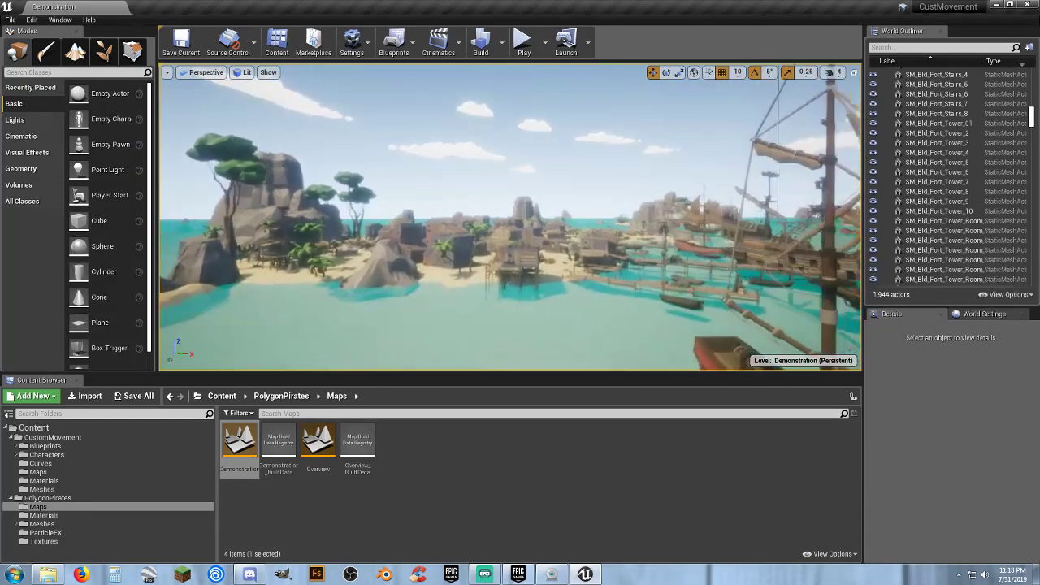
{"action": "key", "text": "w"}
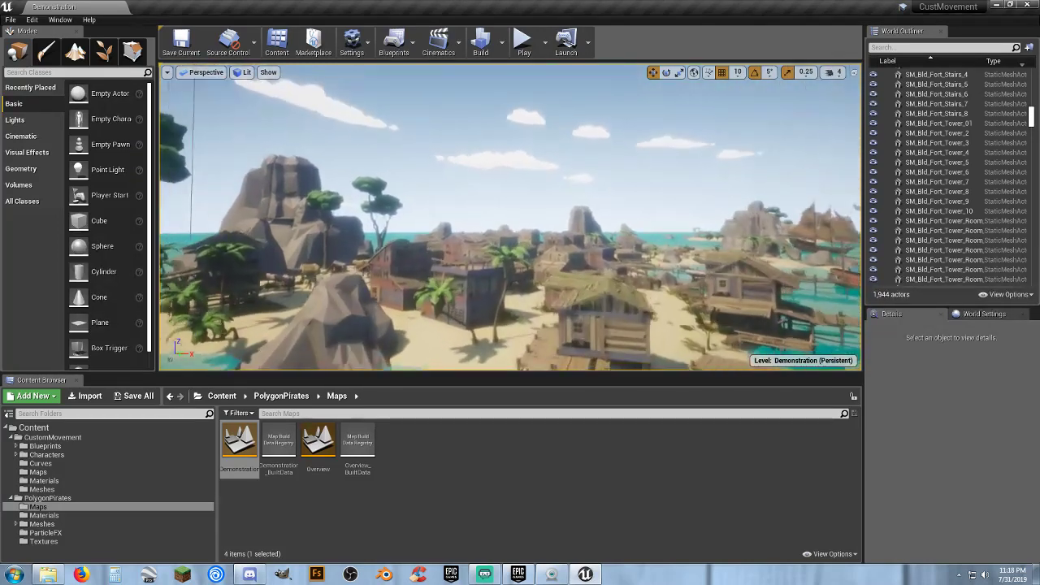
{"action": "key", "text": "w"}
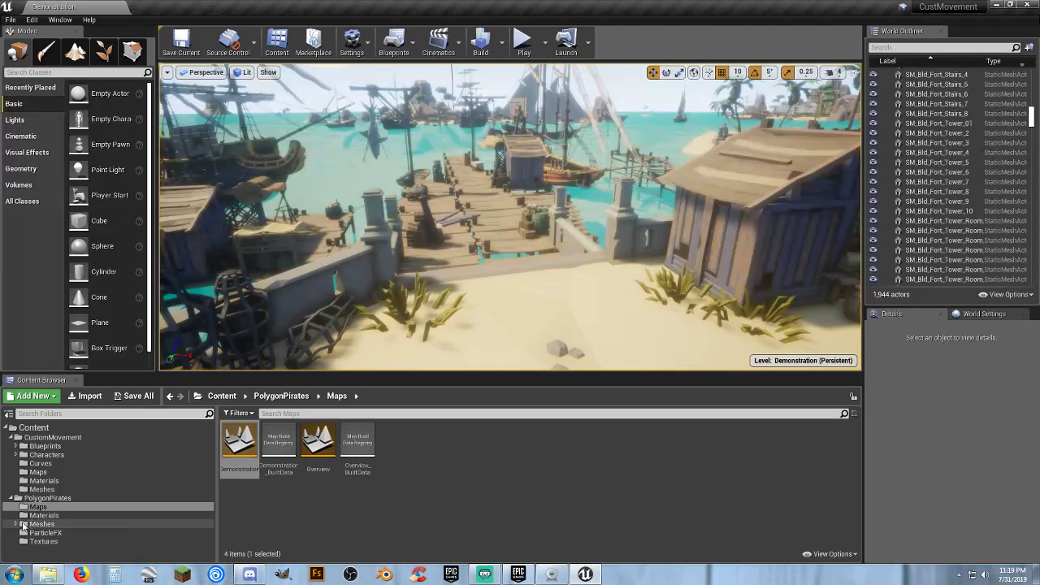
Open the Creatures folder inside Meshes > Characters of PolygonPirates.
{"action": "left_click", "coordinate": [17, 524]}
{"action": "scroll", "coordinate": [73, 531], "scroll_direction": "down", "scroll_amount": 1}
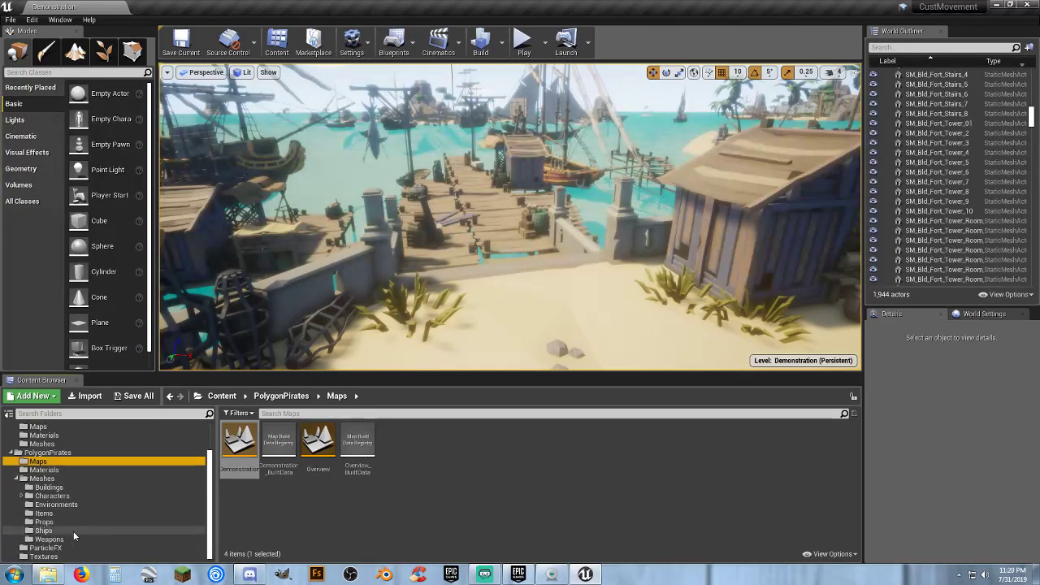
{"action": "left_click", "coordinate": [22, 497]}
{"action": "left_click", "coordinate": [57, 489]}
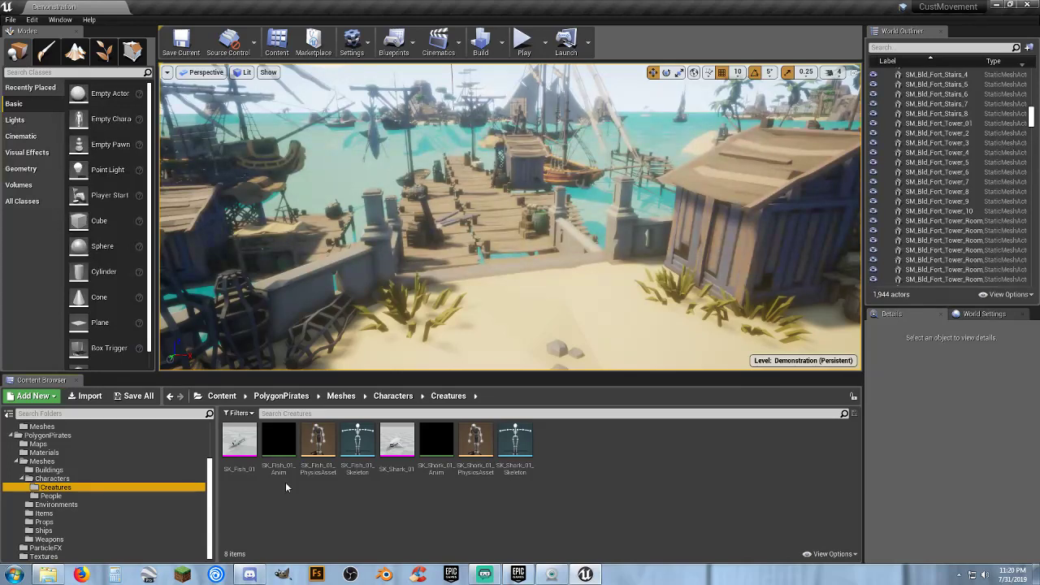
Preview the SK_Fish_01_Anim and SK_Shark_01_Anim animations, closing each animation editor after viewing it.
{"action": "left_click", "coordinate": [278, 476]}
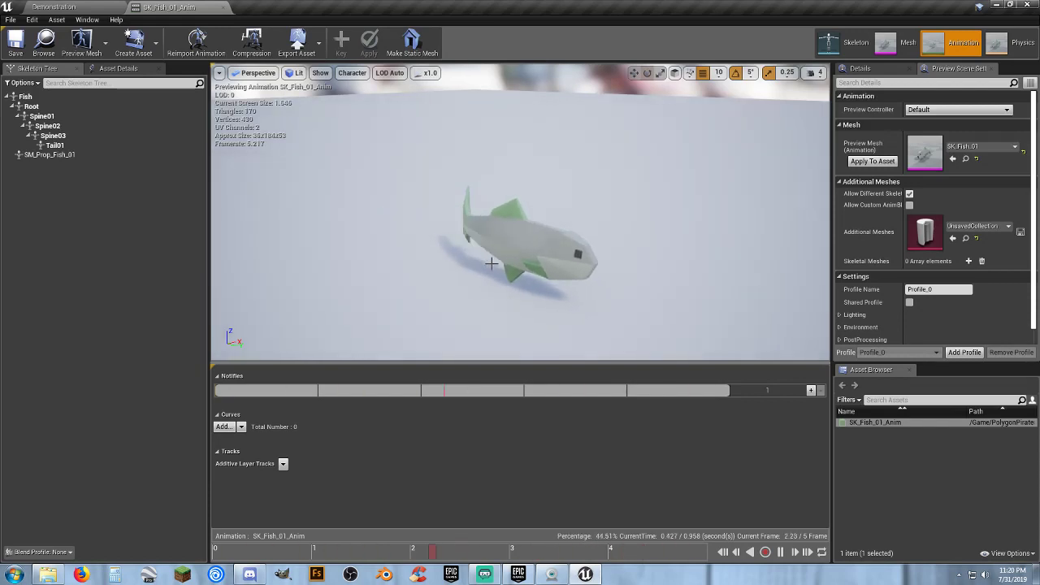
{"action": "left_click", "coordinate": [225, 7]}
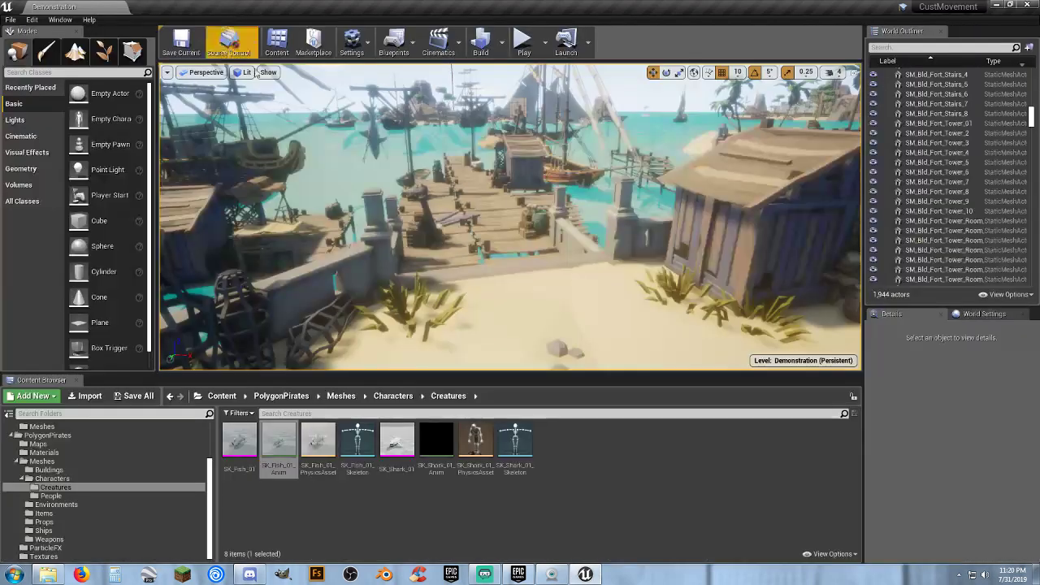
{"action": "double_click", "coordinate": [437, 440]}
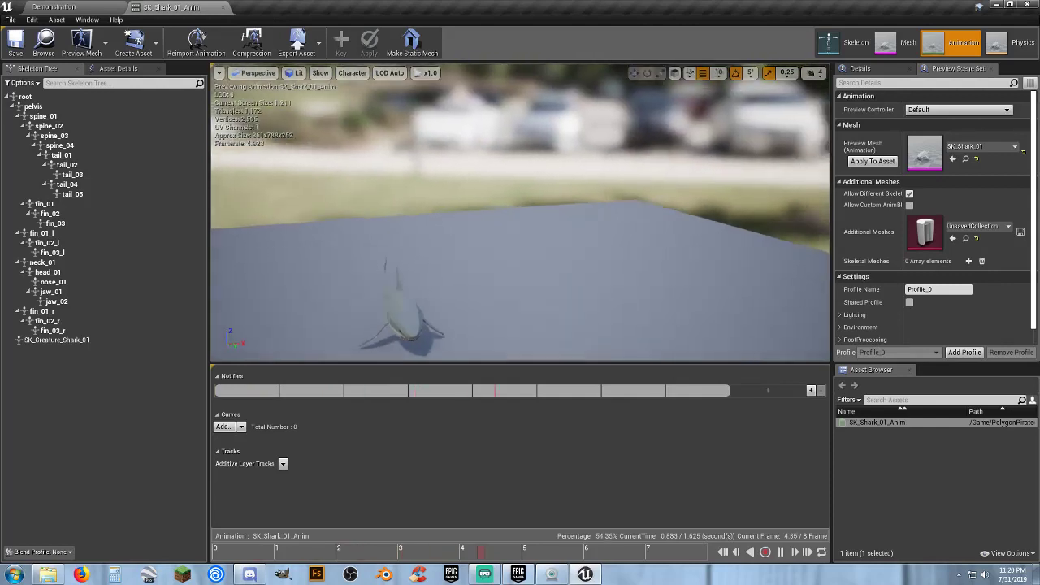
{"action": "right_click_drag", "start_coordinate": [520, 211], "coordinate": [455, 277]}
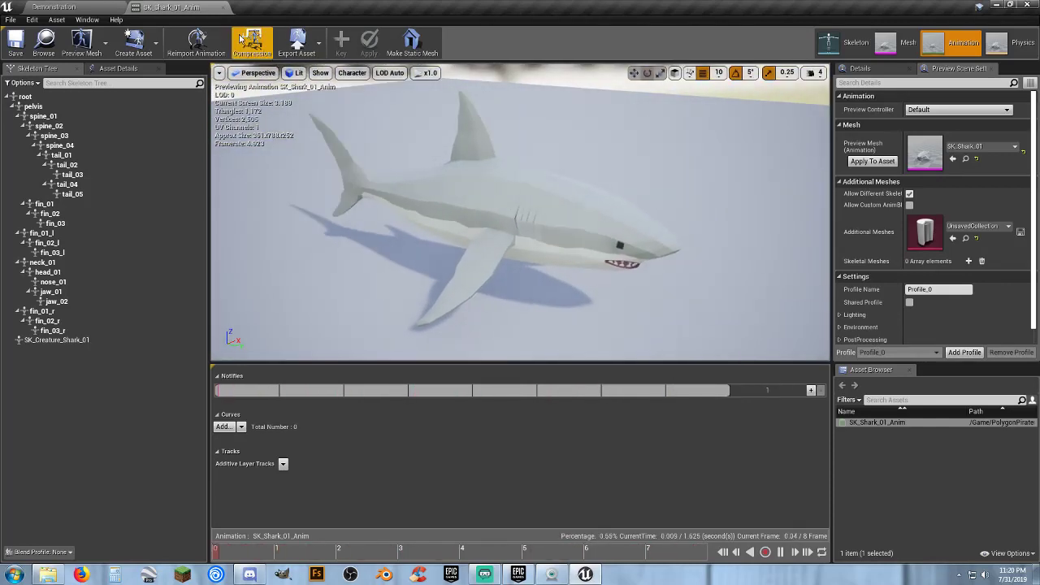
{"action": "left_click", "coordinate": [219, 7]}
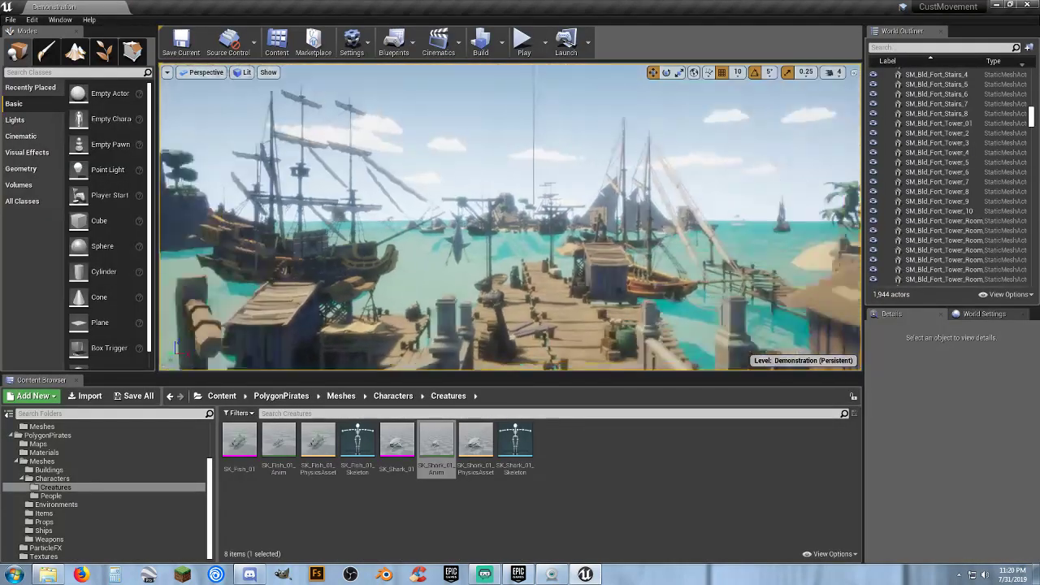
Play the Demonstration level with its default flying pawn, look around the harbour and docks, and end the session.
{"action": "key", "text": "w"}
{"action": "right_click_drag", "start_coordinate": [511, 216], "coordinate": [453, 128]}
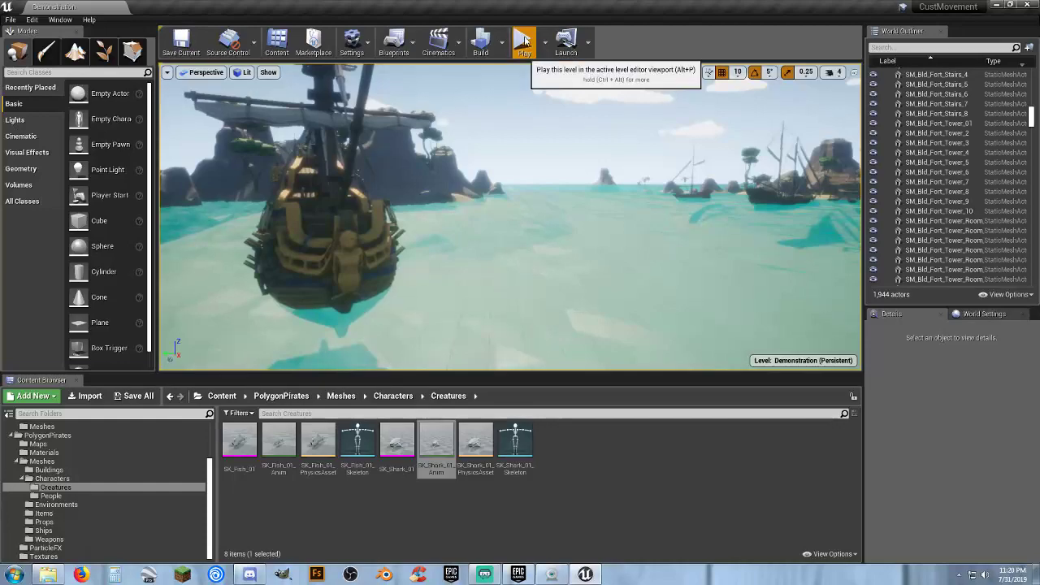
{"action": "key", "text": "alt+p"}
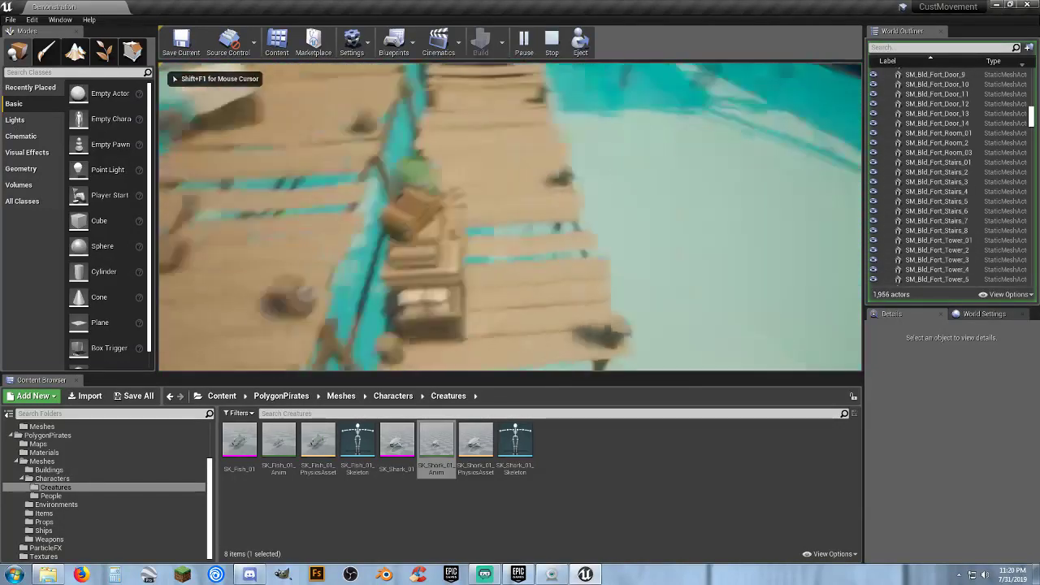
{"action": "key", "text": "w"}
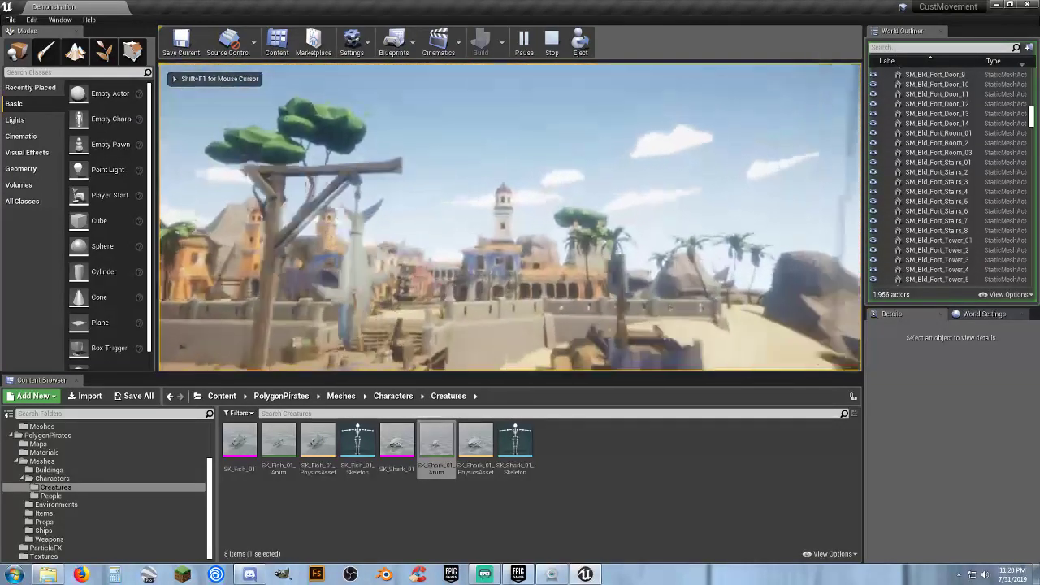
{"action": "key", "text": "w"}
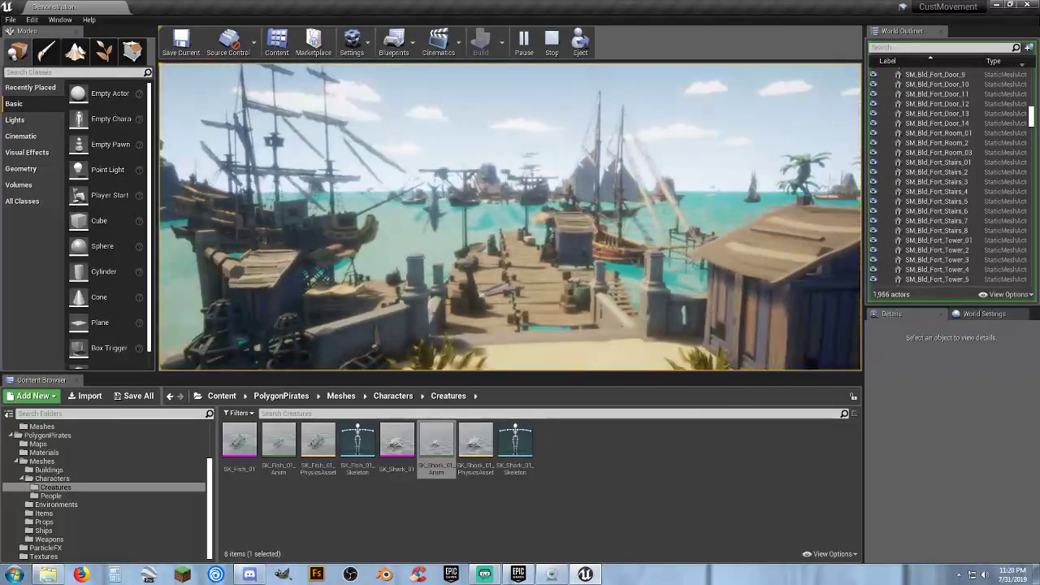
{"action": "key", "text": "Escape"}
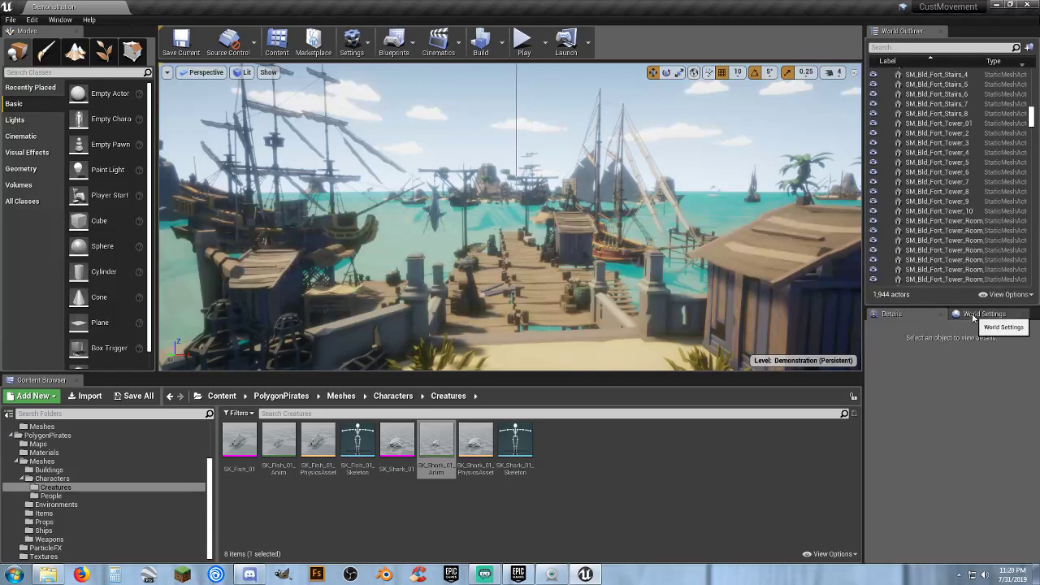
Set the level's GameMode Override to BP_CustomMoveThirdPersonGameMode in the world settings.
{"action": "left_click", "coordinate": [981, 315]}
{"action": "left_click", "coordinate": [953, 389]}
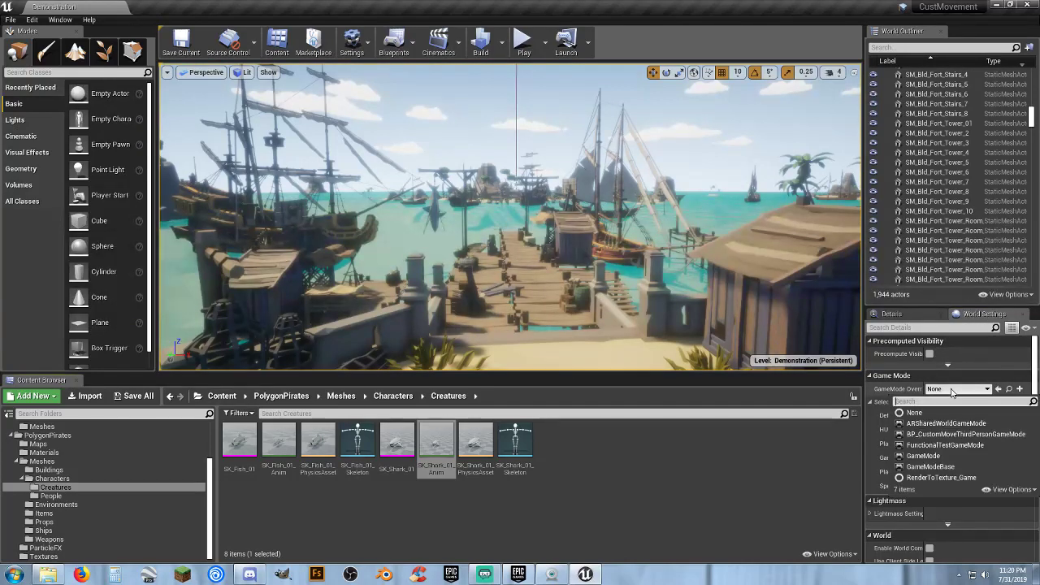
{"action": "left_click", "coordinate": [955, 435]}
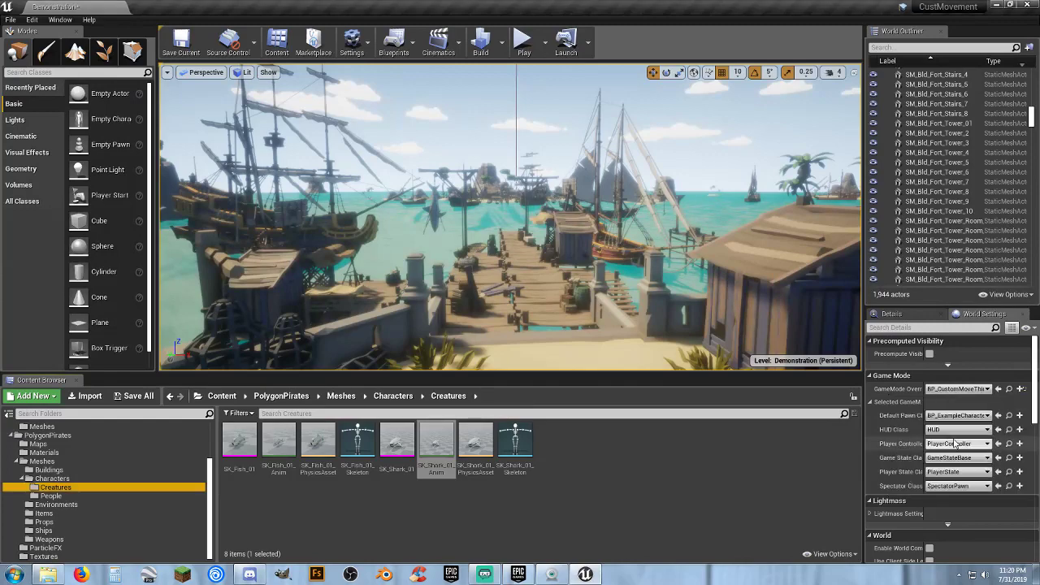
Play the Demonstration level with the custom movement character, run along the docks, across the beach and through the town, and end the session.
{"action": "left_click", "coordinate": [530, 42]}
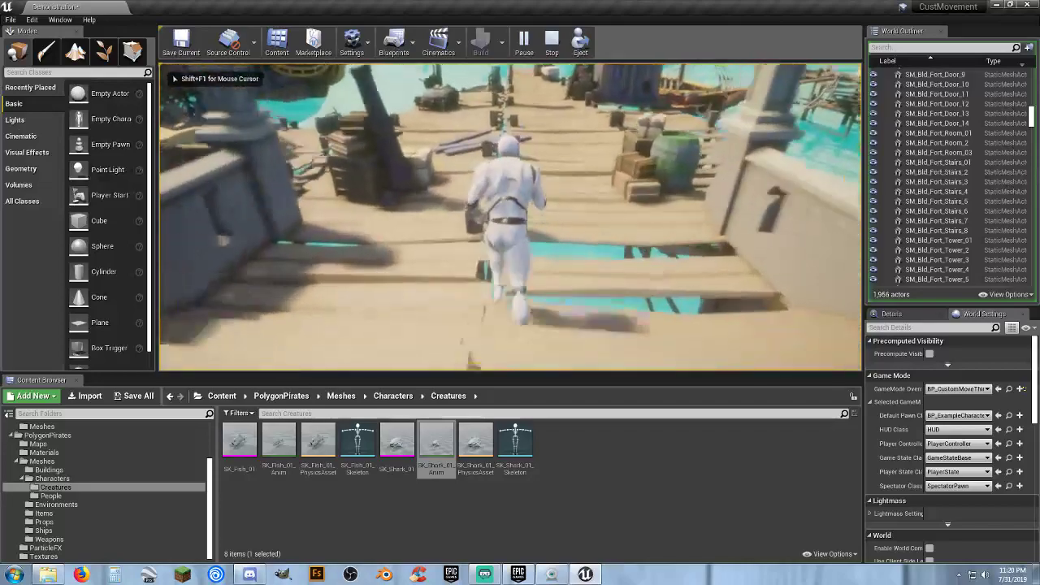
{"action": "key", "text": "w"}
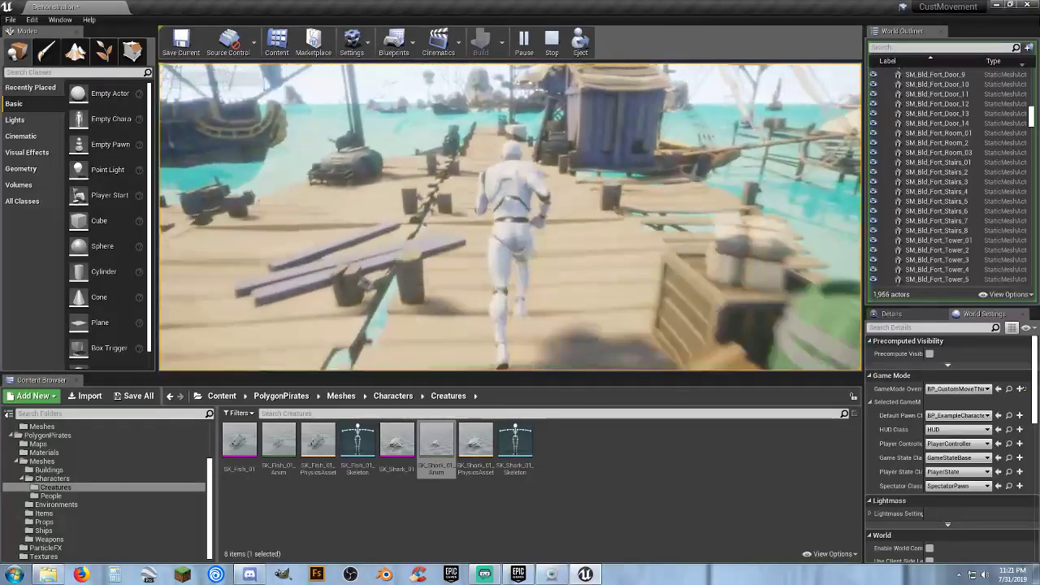
{"action": "key", "text": "w"}
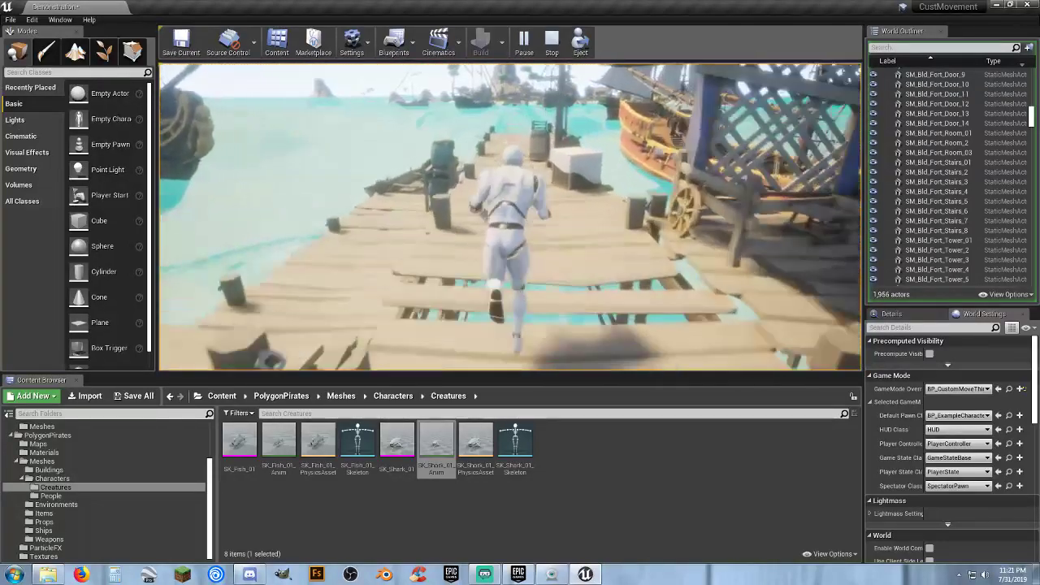
{"action": "key", "text": "w"}
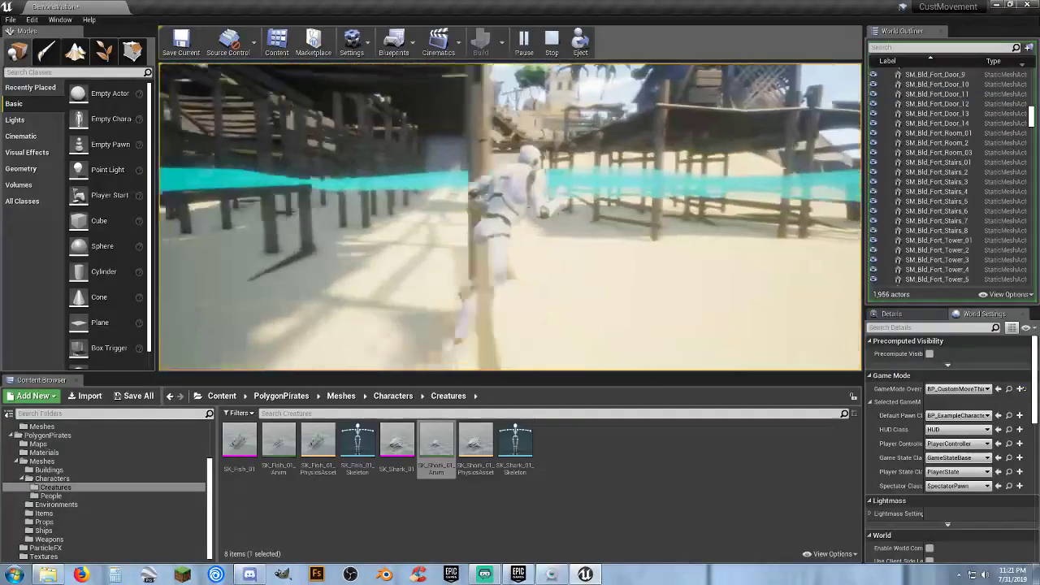
{"action": "key", "text": "w"}
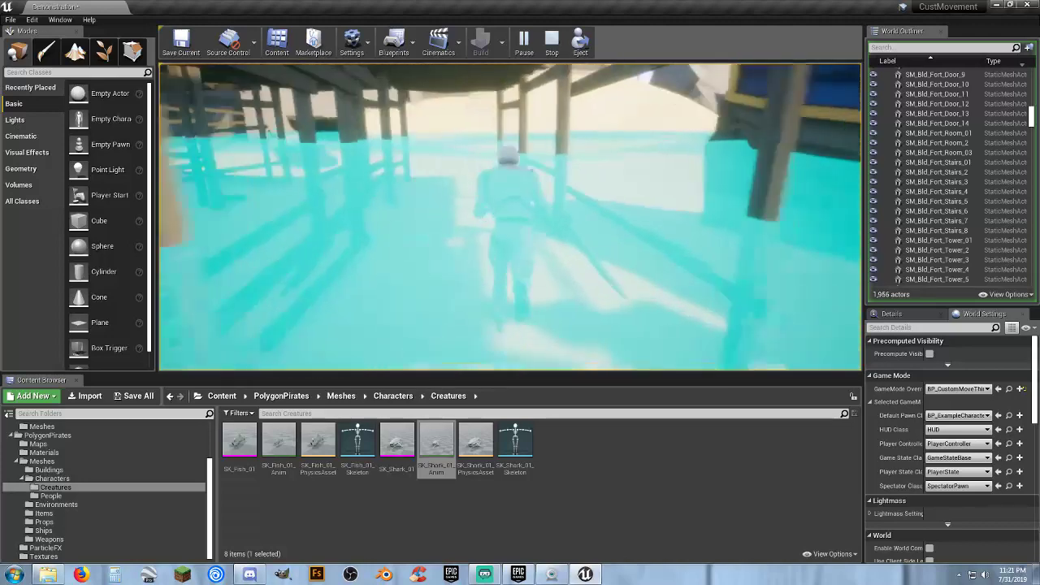
{"action": "key", "text": "w"}
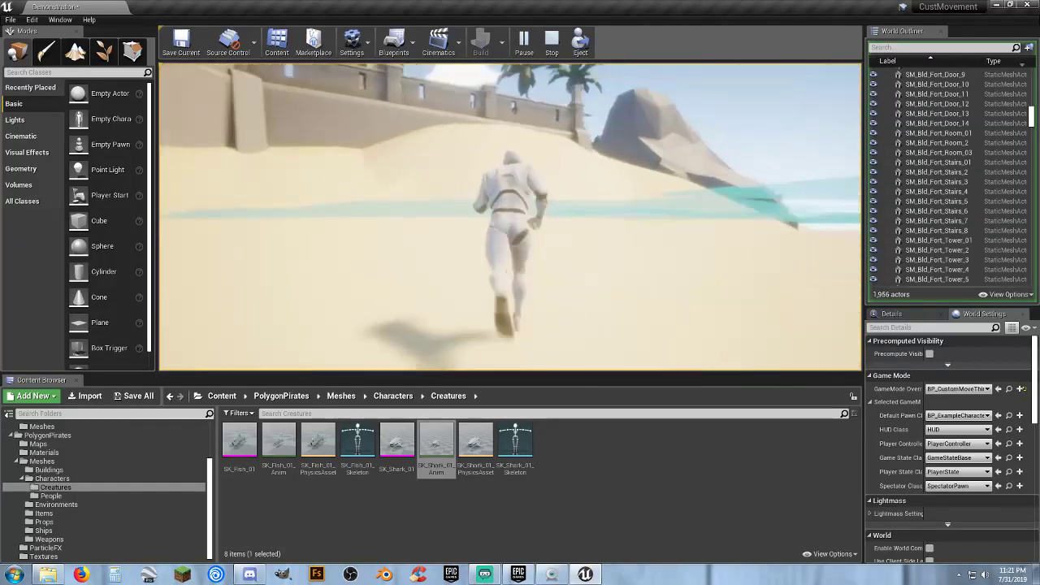
{"action": "key", "text": "w"}
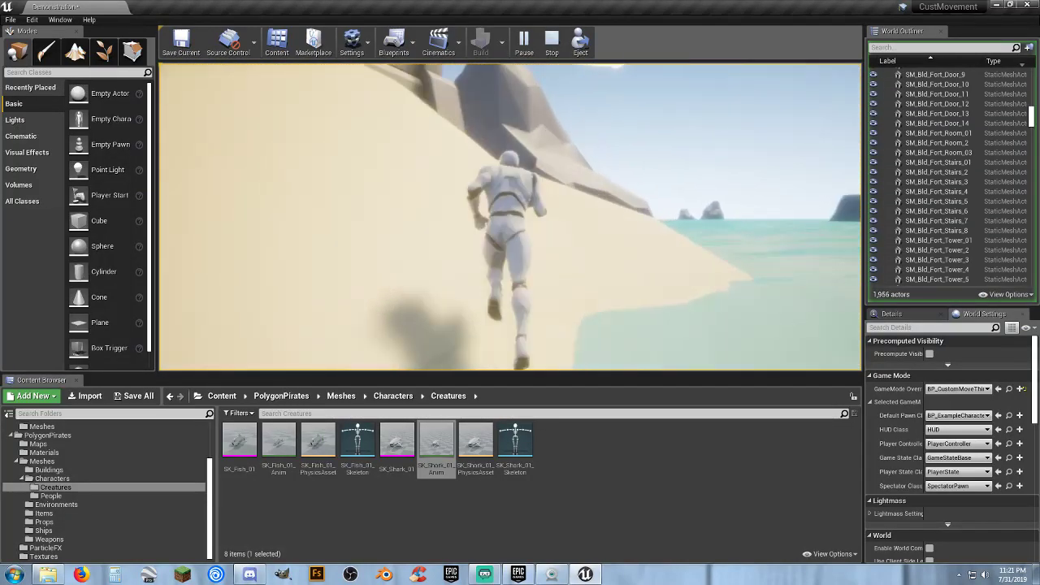
{"action": "key", "text": "w"}
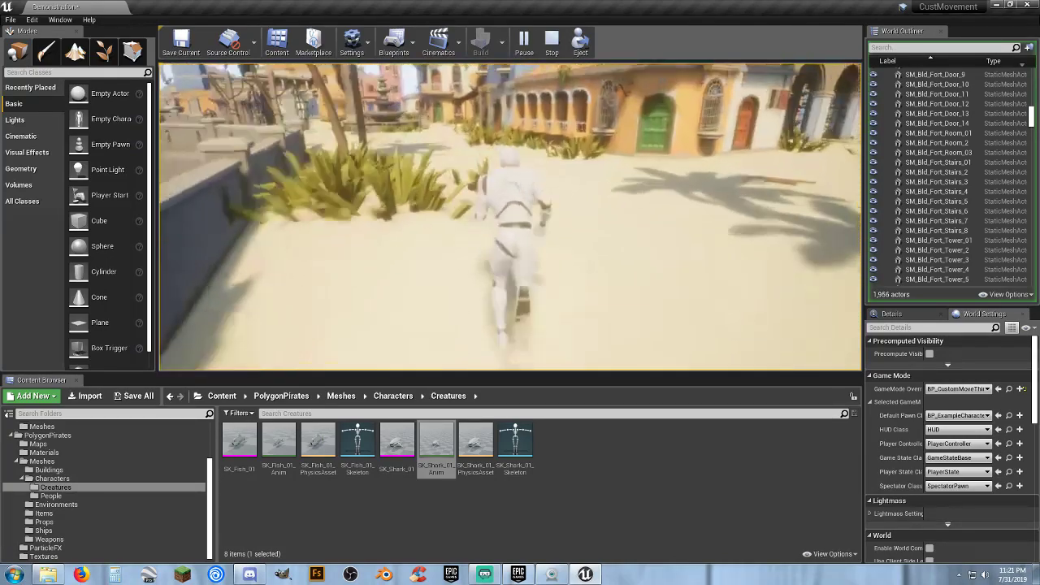
{"action": "key", "text": "w"}
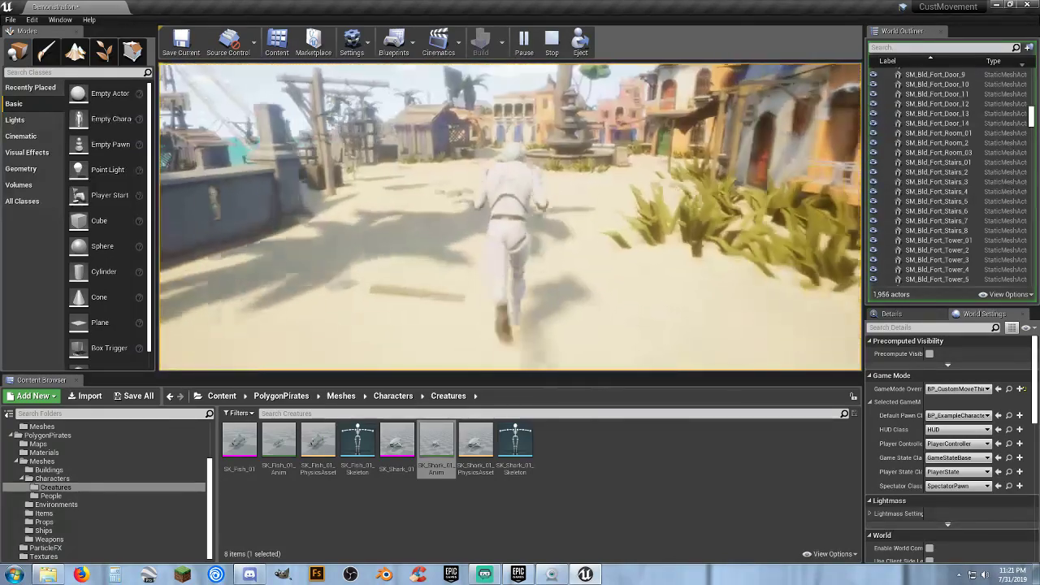
{"action": "key", "text": "w"}
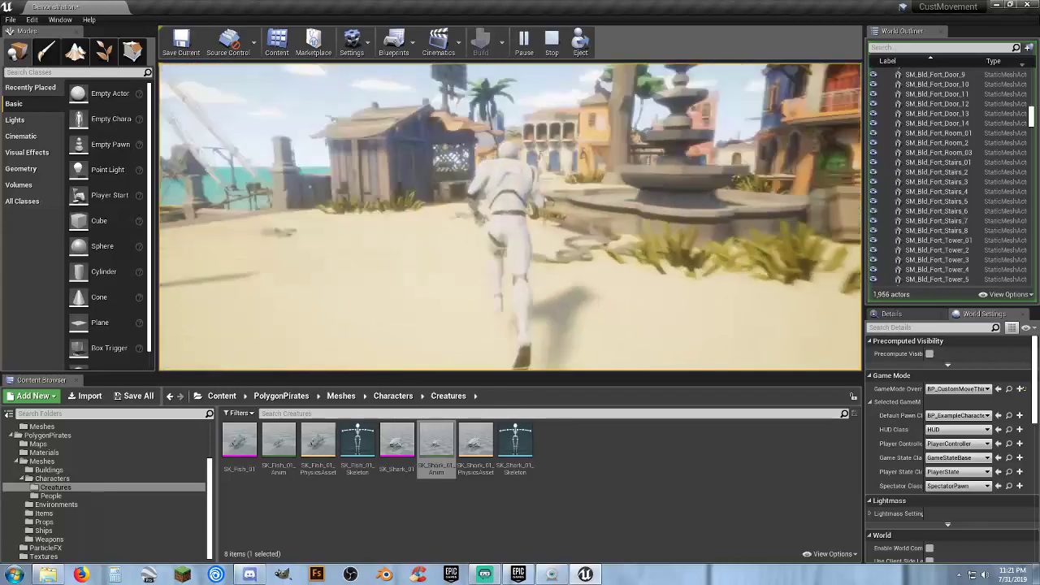
{"action": "key", "text": "w"}
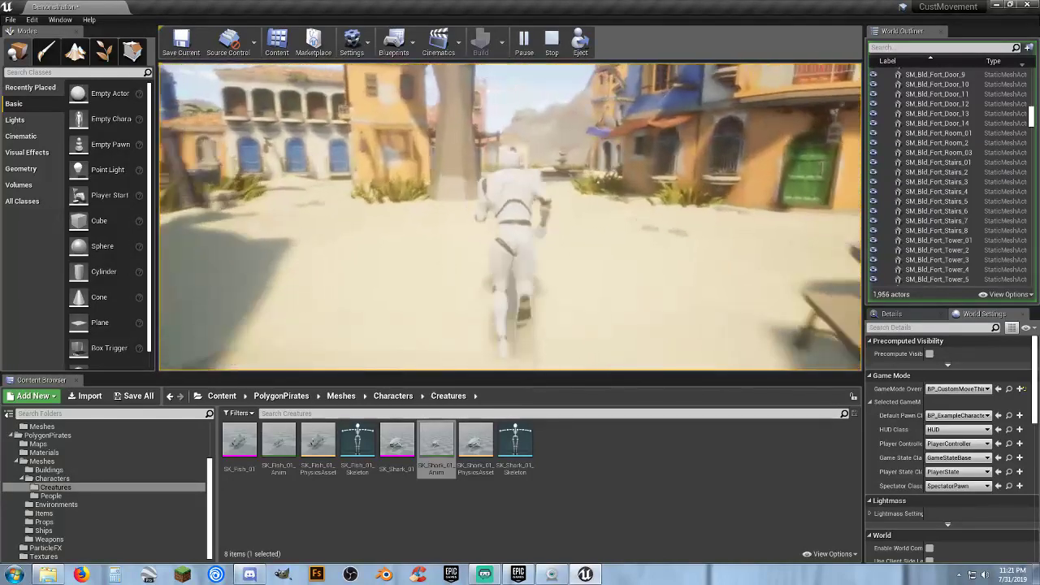
{"action": "key", "text": "w"}
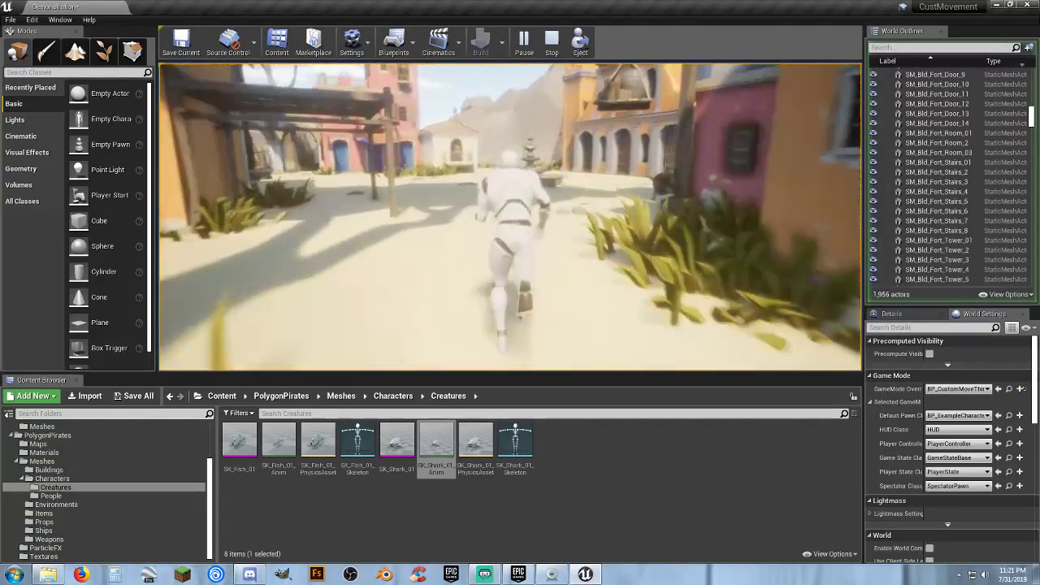
{"action": "key", "text": "w"}
{"action": "key", "text": "Escape"}
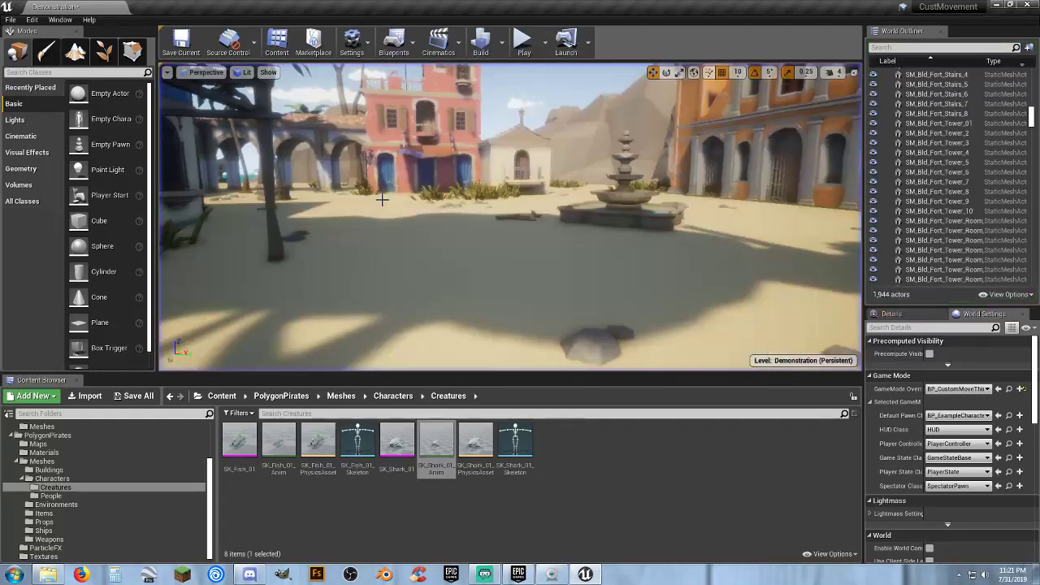
Save all modified content, including the Demonstration map.
{"action": "left_click", "coordinate": [138, 397]}
{"action": "left_click", "coordinate": [620, 386]}
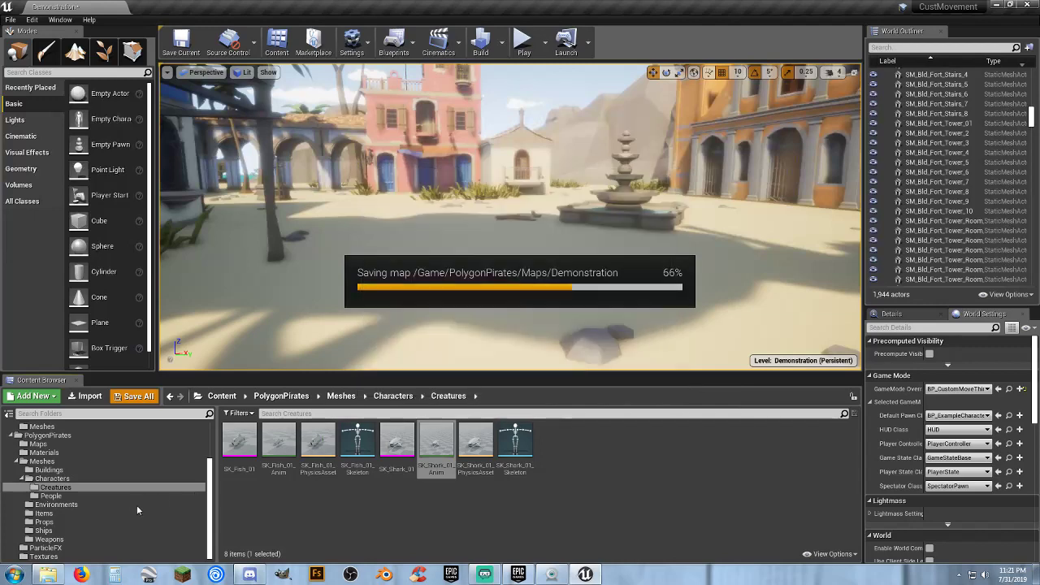
{"action": "left_click", "coordinate": [11, 21]}
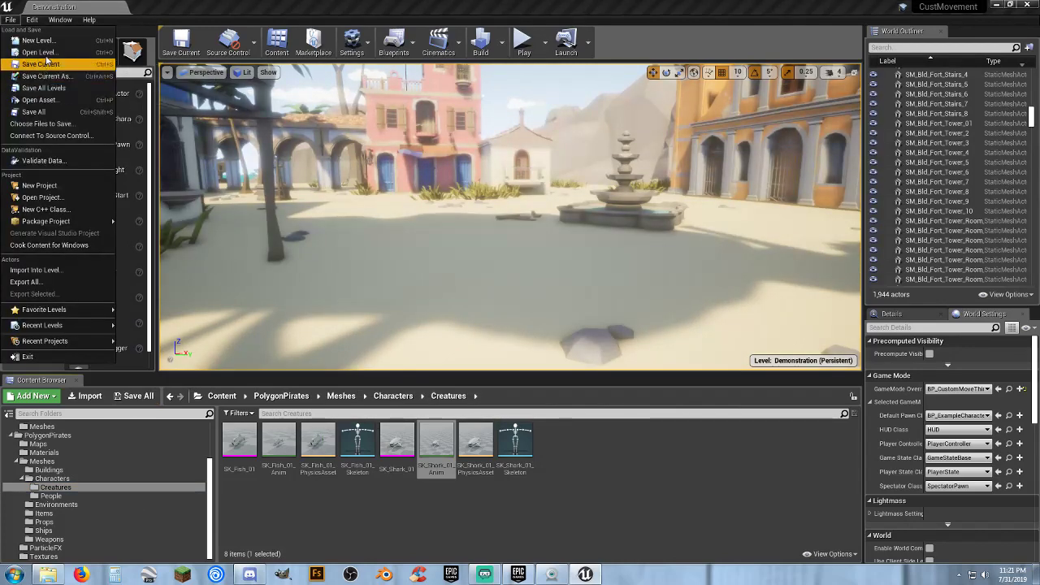
{"action": "left_click", "coordinate": [587, 478]}
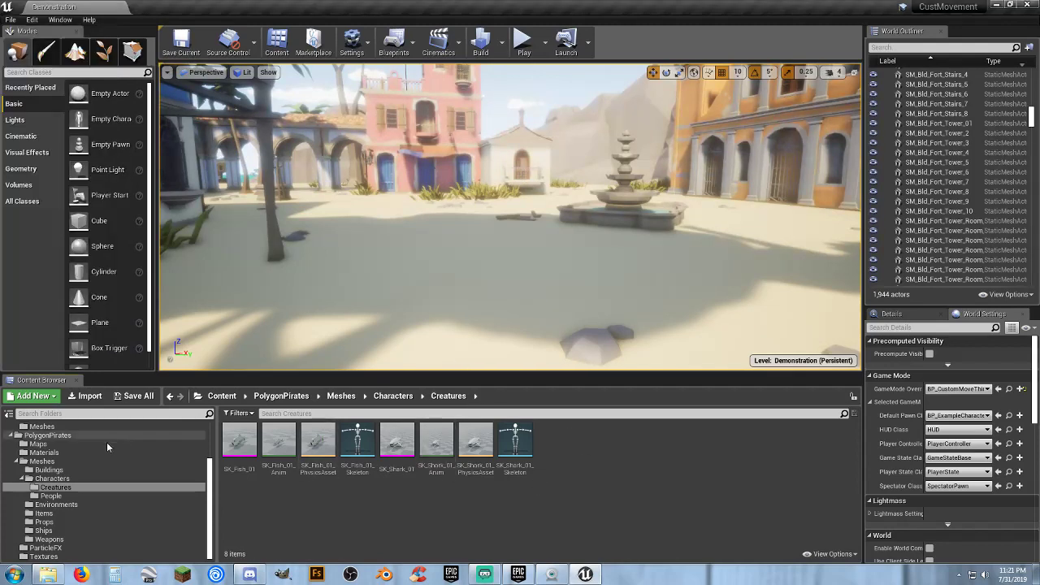
Create a folder named Maps directly under Content and open it.
{"action": "scroll", "coordinate": [49, 460], "scroll_direction": "up", "scroll_amount": 3}
{"action": "left_click", "coordinate": [34, 427]}
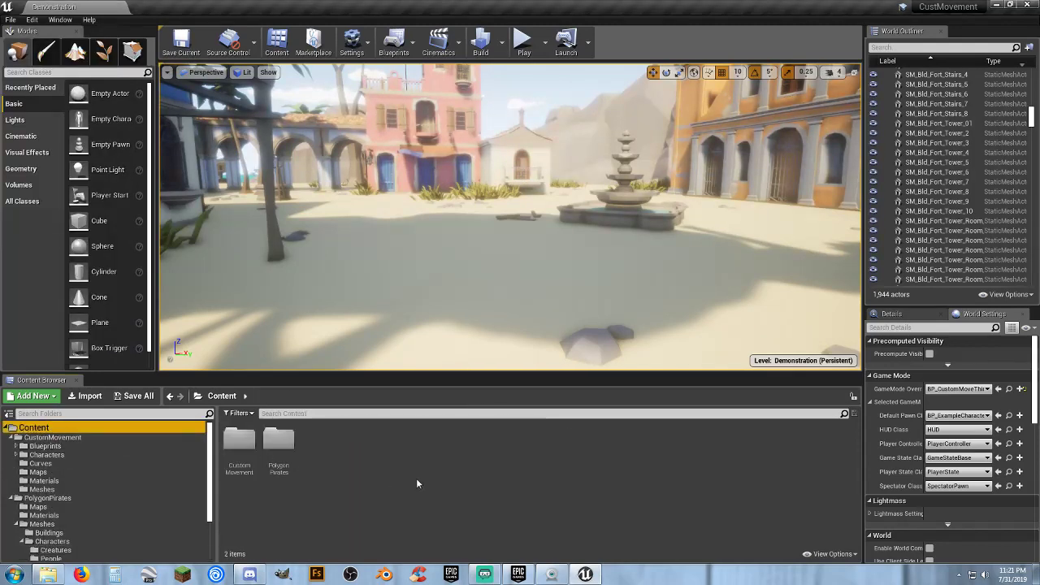
{"action": "right_click", "coordinate": [335, 449]}
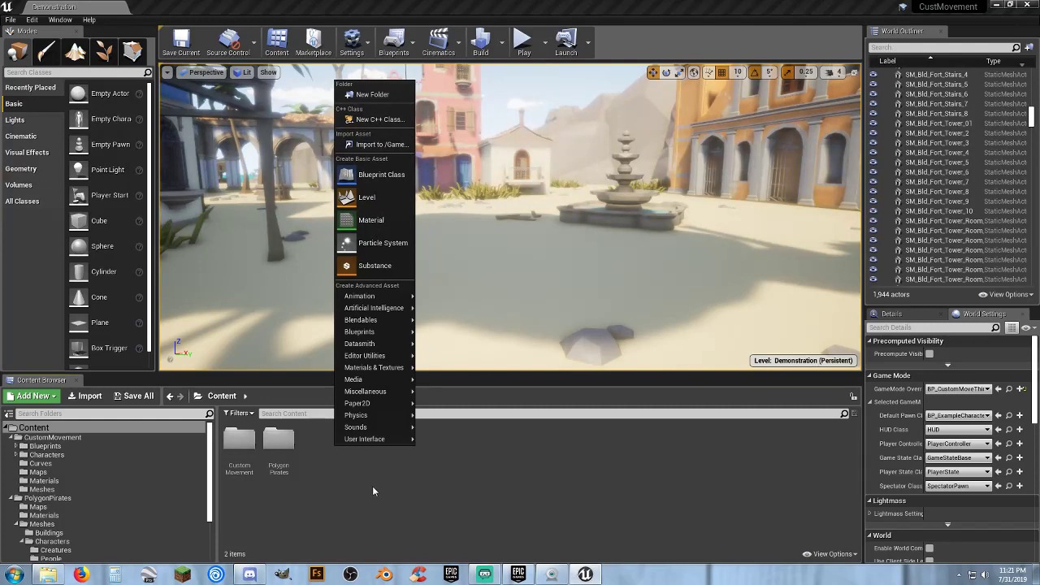
{"action": "left_click", "coordinate": [373, 96]}
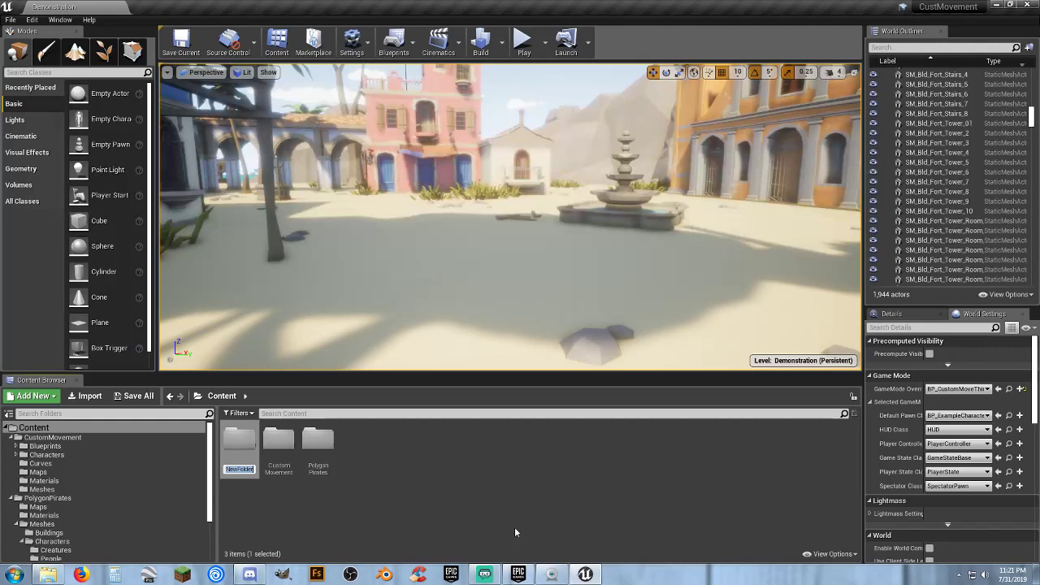
{"action": "type", "text": "Maps"}
{"action": "key", "text": "Return"}
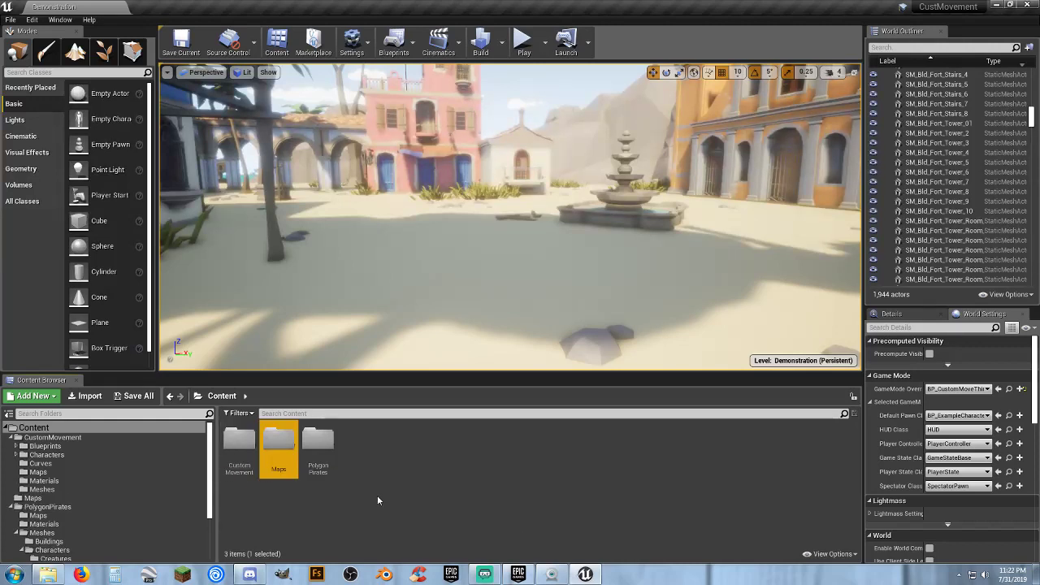
{"action": "double_click", "coordinate": [271, 431]}
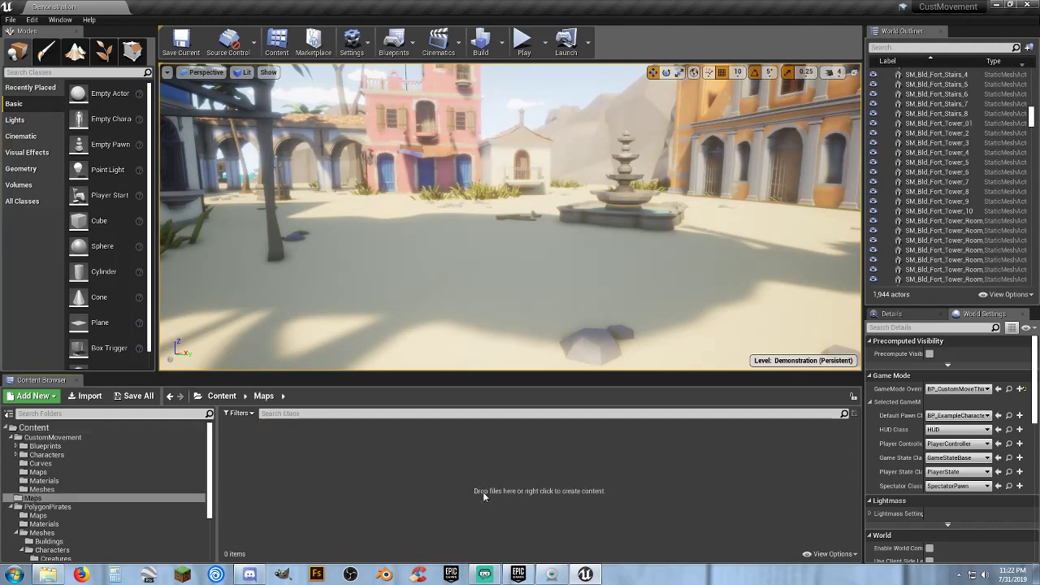
Create a new level from the VR-Basic template.
{"action": "left_click", "coordinate": [11, 20]}
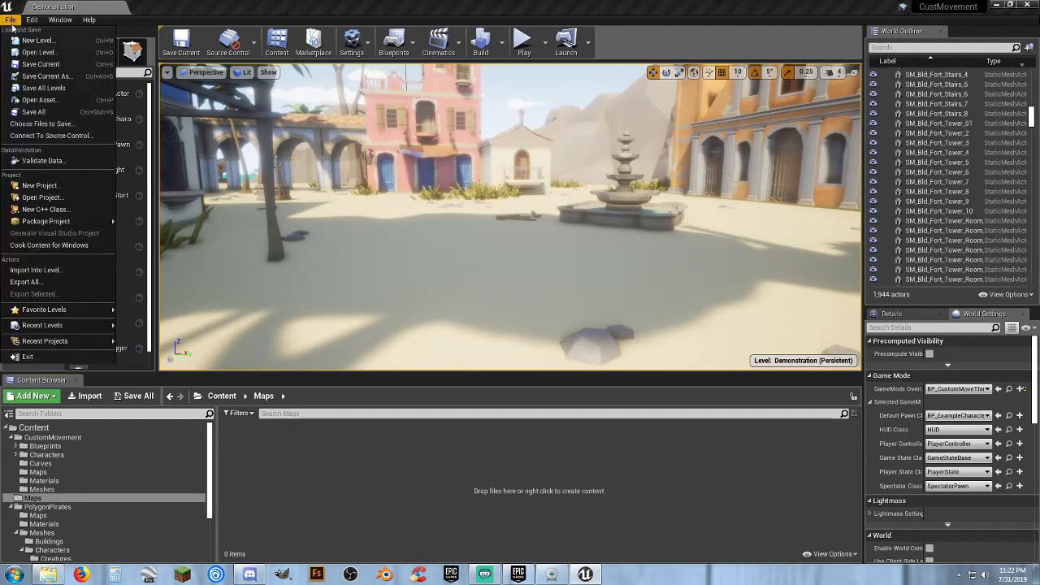
{"action": "left_click", "coordinate": [41, 39]}
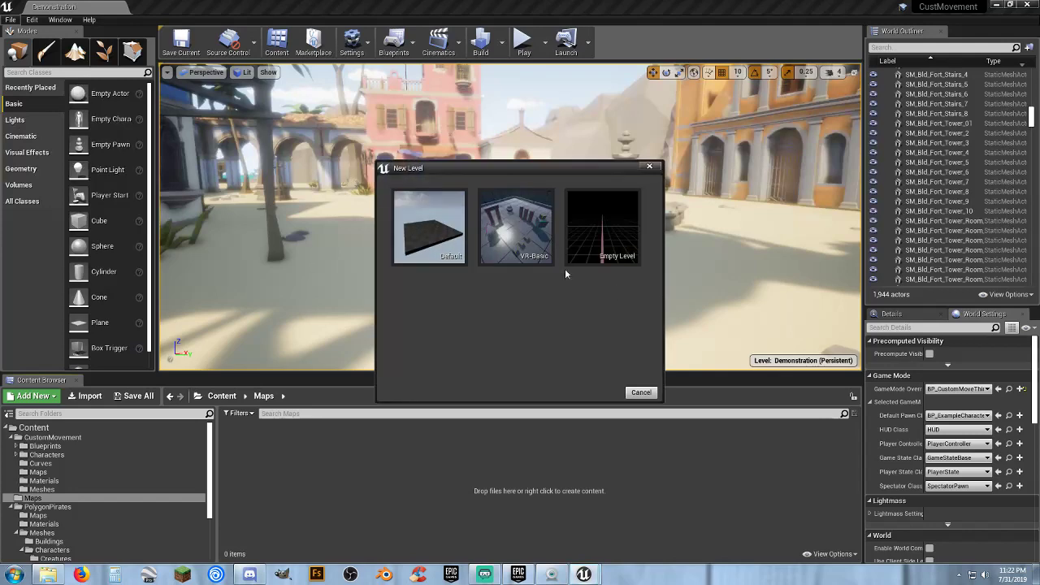
{"action": "left_click", "coordinate": [518, 236]}
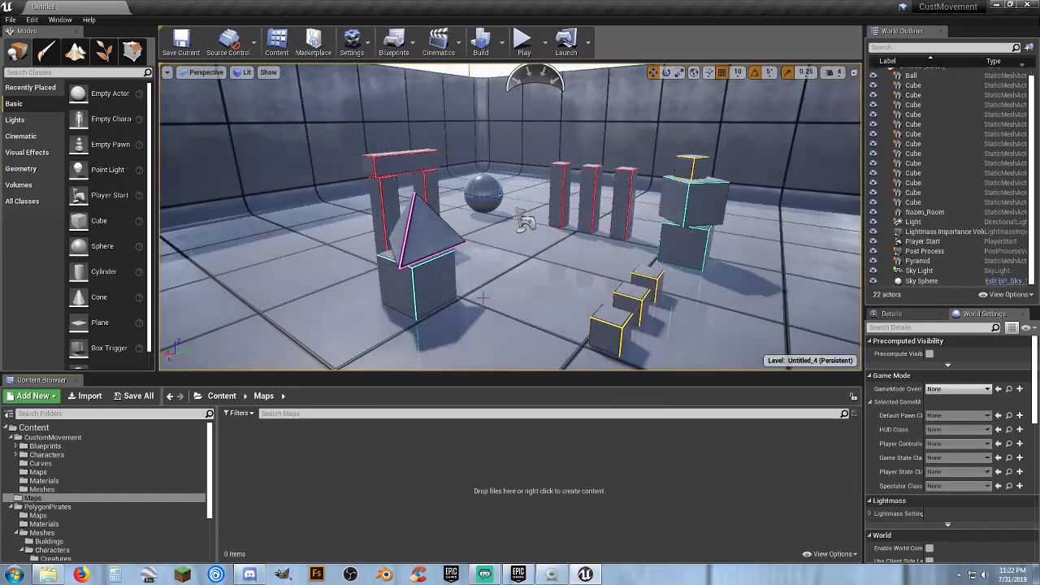
Delete the ball, all the cubes and the pyramid from the new level, keeping the room, lights and Player Start.
{"action": "left_click", "coordinate": [914, 202], "text": "shift"}
{"action": "left_click", "coordinate": [918, 260], "text": "ctrl"}
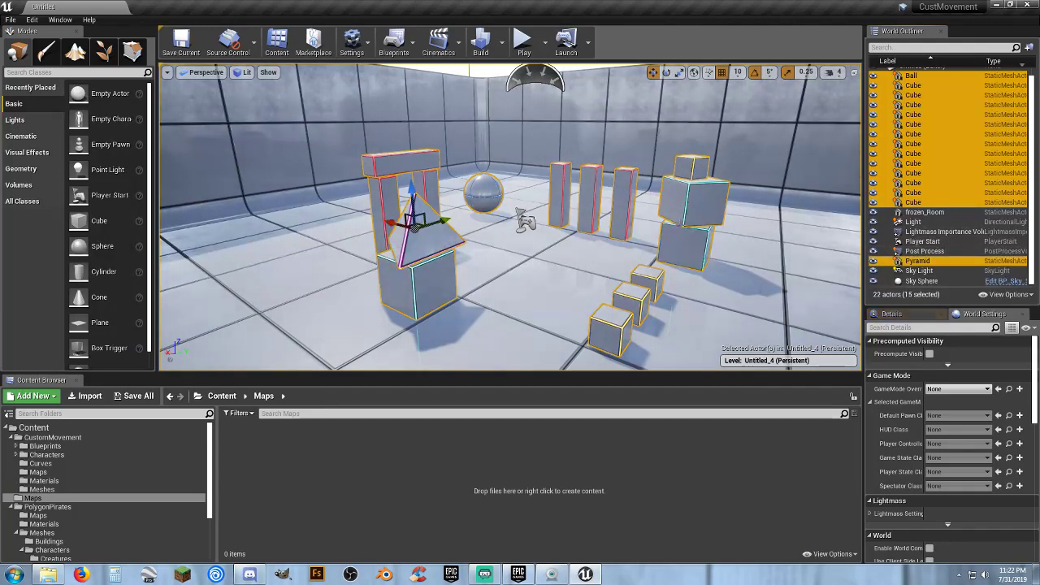
{"action": "key", "text": "Delete"}
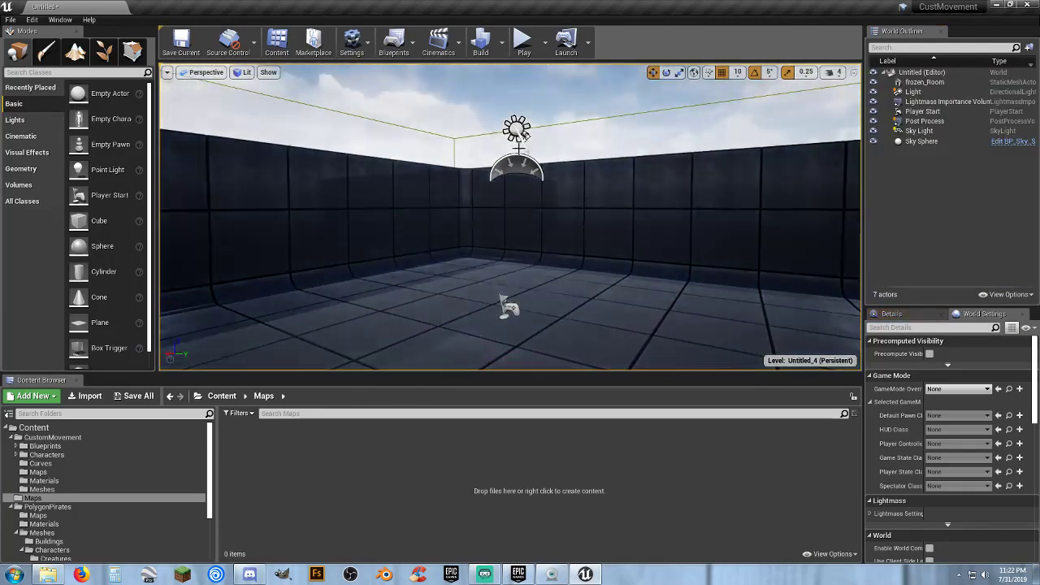
Move the Sky Light and the directional Light straight down below the room.
{"action": "left_click", "coordinate": [522, 134]}
{"action": "left_click_drag", "start_coordinate": [525, 135], "coordinate": [525, 350]}
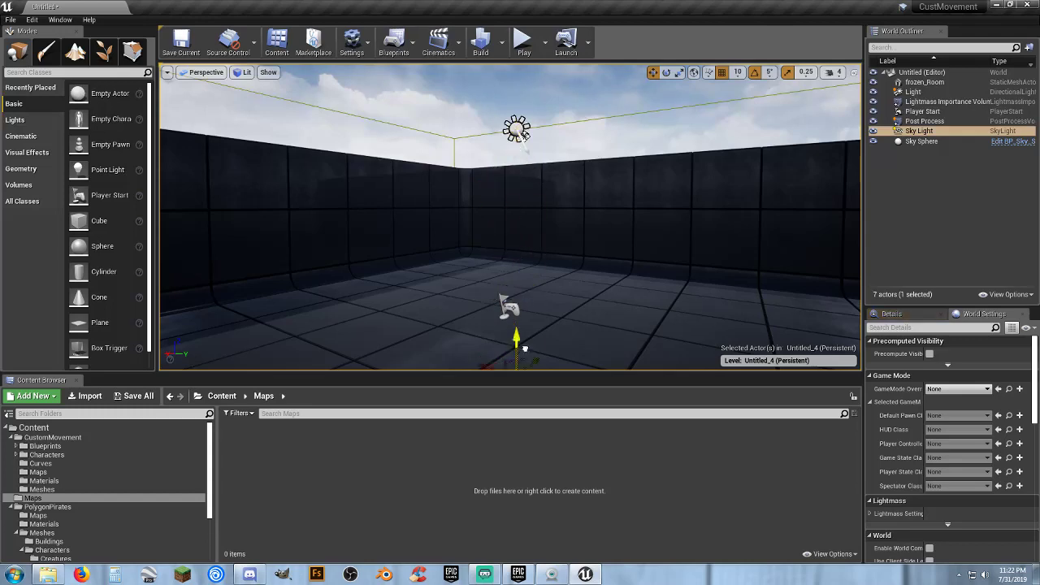
{"action": "left_click", "coordinate": [525, 135]}
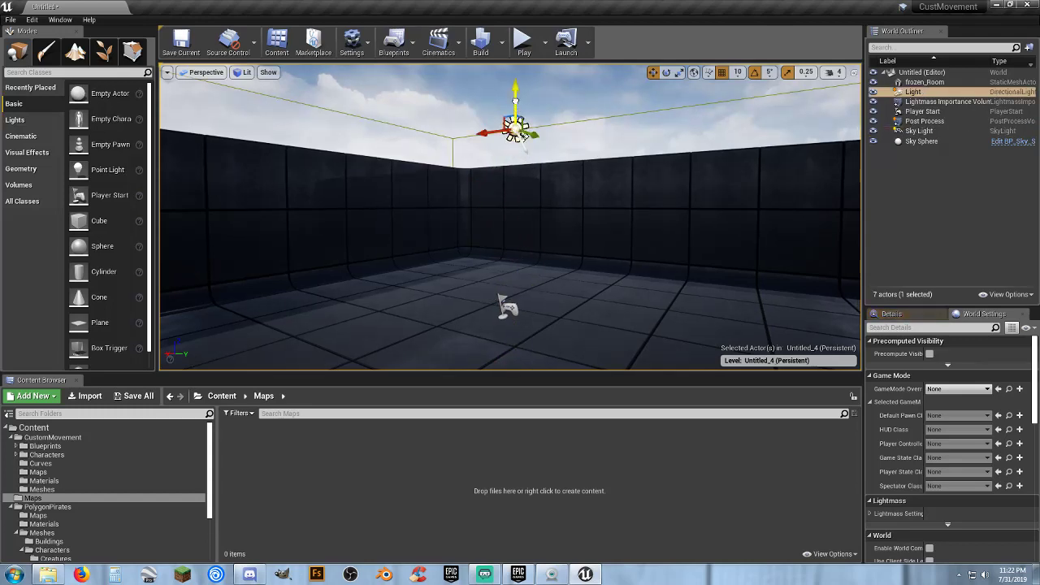
{"action": "left_click_drag", "start_coordinate": [524, 135], "coordinate": [522, 351]}
Move the Player Start from the middle of the room into a corner.
{"action": "left_click", "coordinate": [510, 311]}
{"action": "right_click_drag", "start_coordinate": [510, 311], "coordinate": [475, 334]}
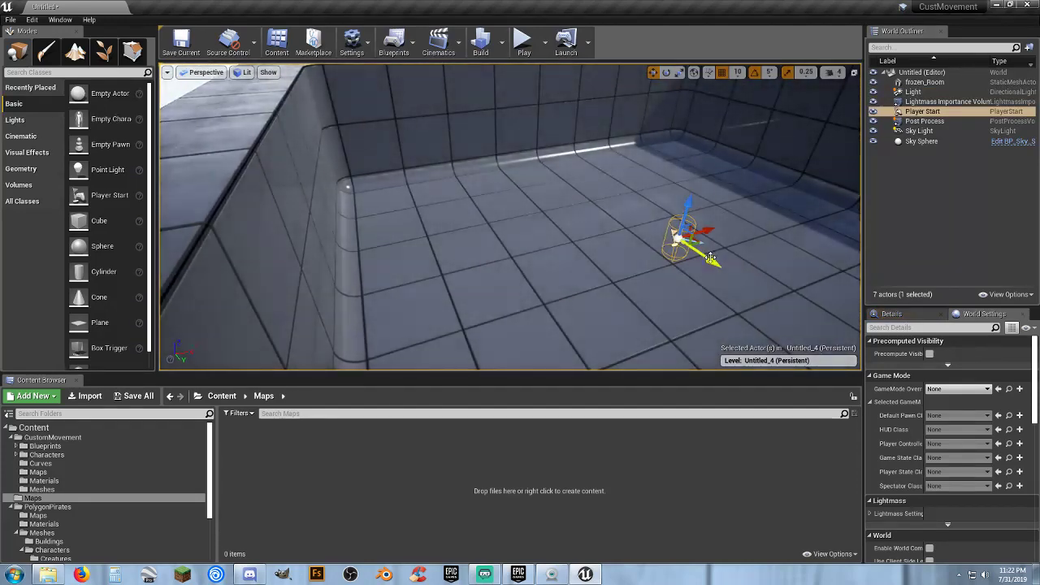
{"action": "left_click_drag", "start_coordinate": [696, 250], "coordinate": [434, 169]}
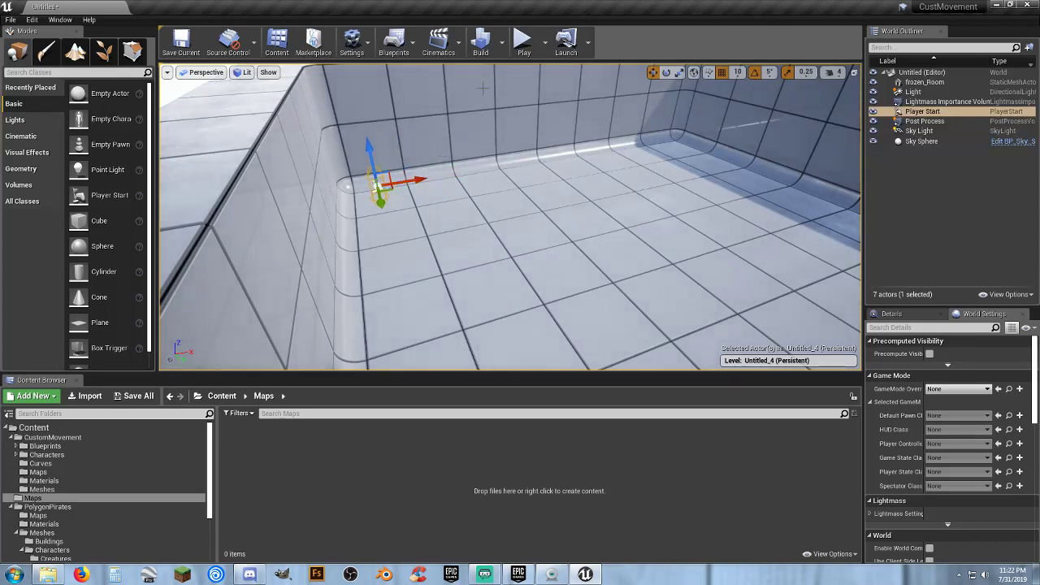
Set the new level's GameMode Override to BP_CustomMoveThirdPersonGameMode.
{"action": "left_click", "coordinate": [959, 388]}
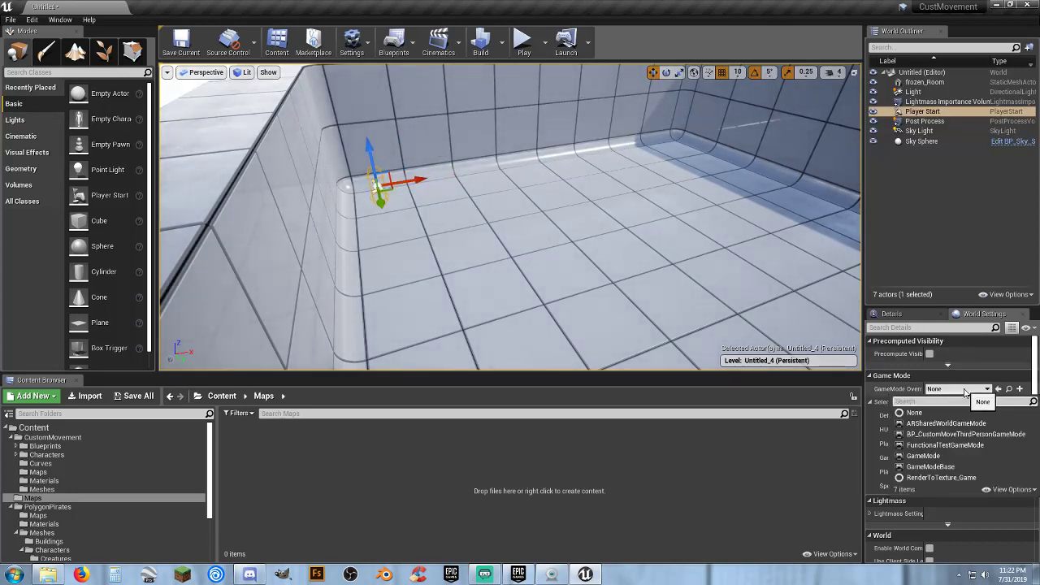
{"action": "left_click", "coordinate": [966, 434]}
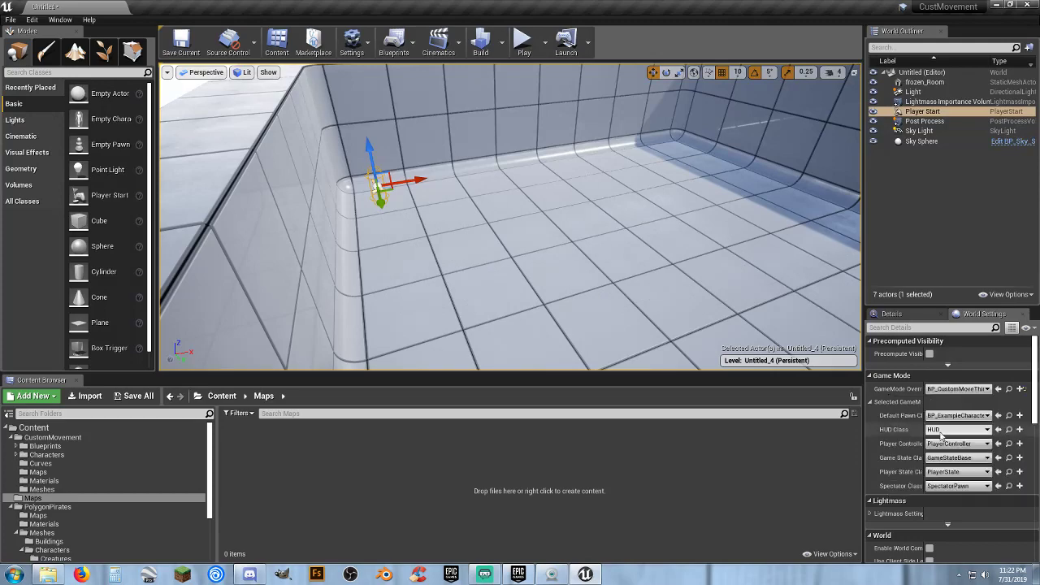
Play the new level, run and jump around the empty room with the custom character, and release the mouse cursor from the game.
{"action": "left_click", "coordinate": [522, 43]}
{"action": "key", "text": "w"}
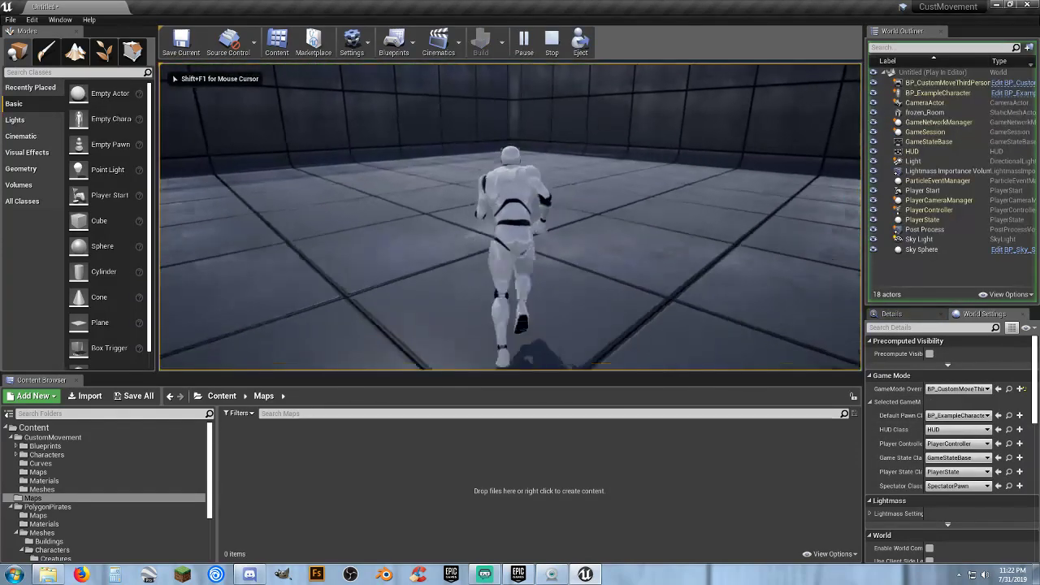
{"action": "key", "text": "d"}
{"action": "key", "text": "a"}
{"action": "key", "text": "w"}
{"action": "key", "text": "space"}
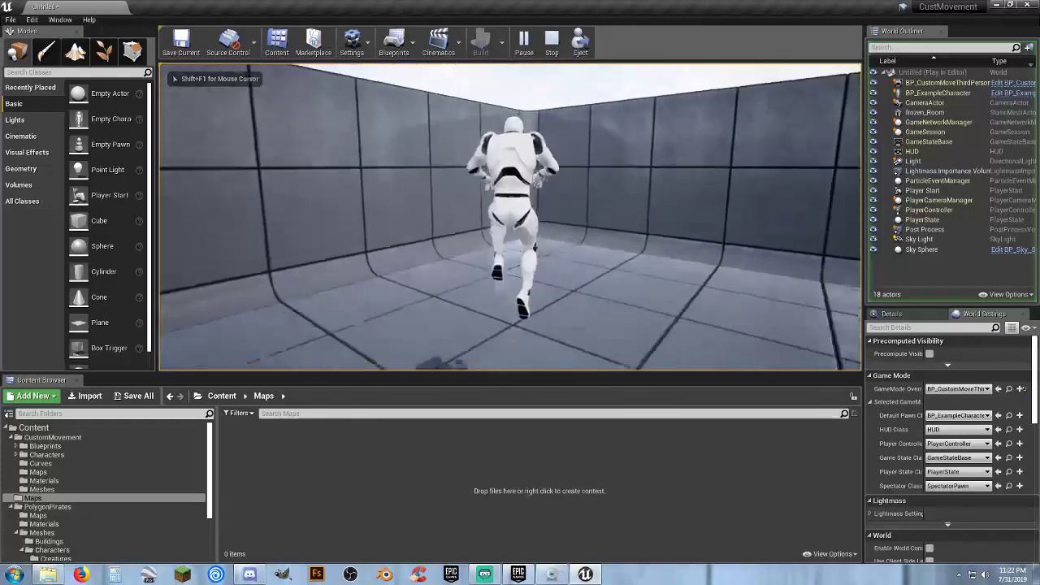
{"action": "key", "text": "shift+F1"}
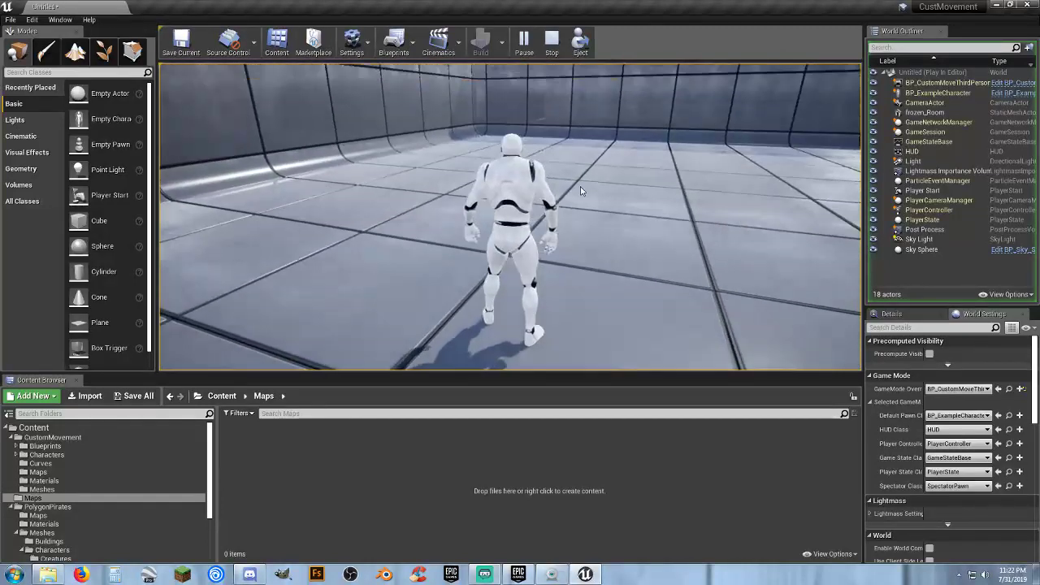
Stop the play session, save the level as TestMap in the top-level Maps folder, and save its TestMap_BuiltData.
{"action": "key", "text": "Escape"}
{"action": "left_click", "coordinate": [134, 396]}
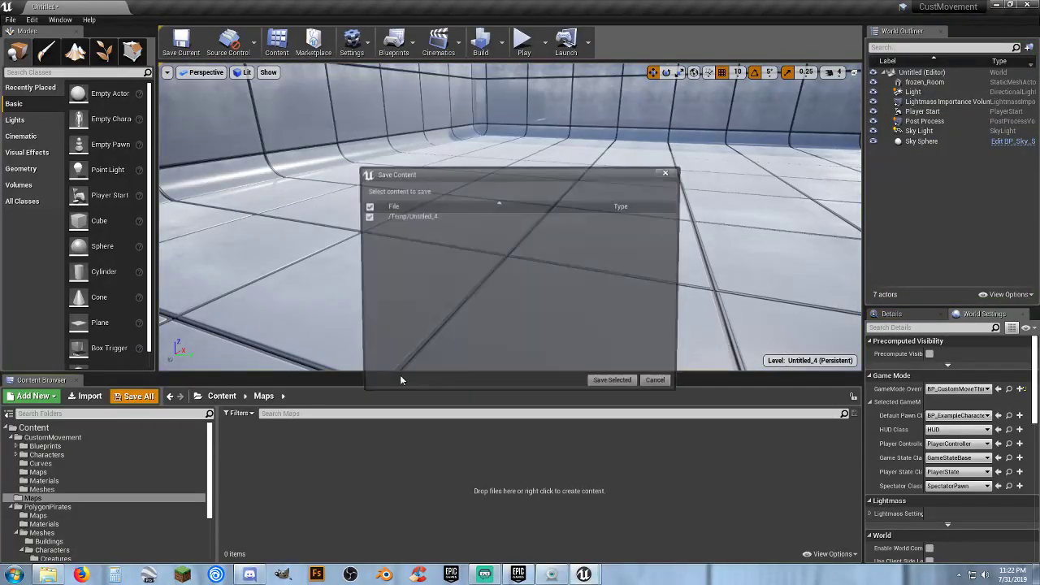
{"action": "left_click", "coordinate": [599, 387]}
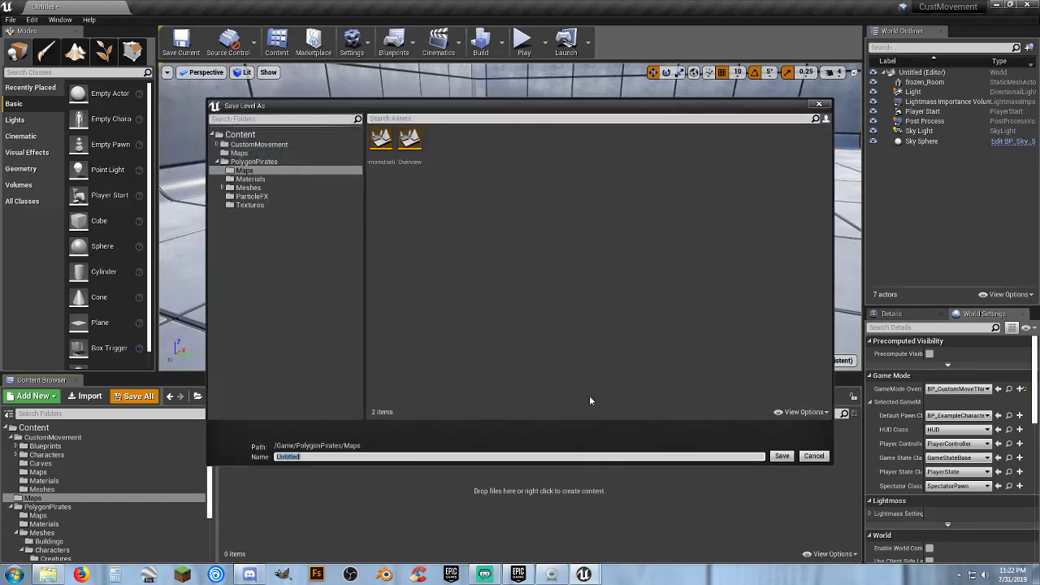
{"action": "left_click", "coordinate": [248, 154]}
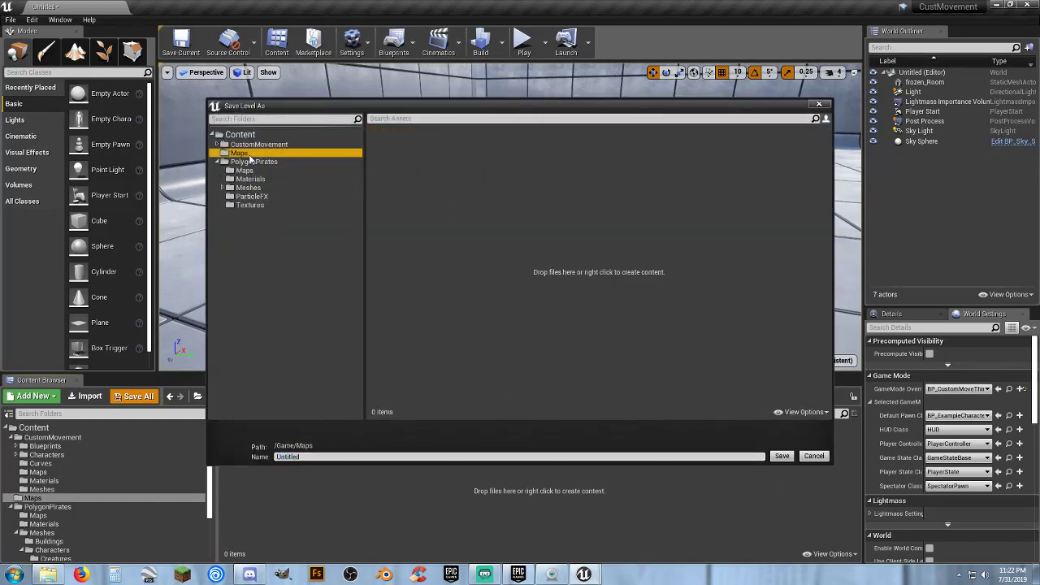
{"action": "left_click", "coordinate": [493, 456]}
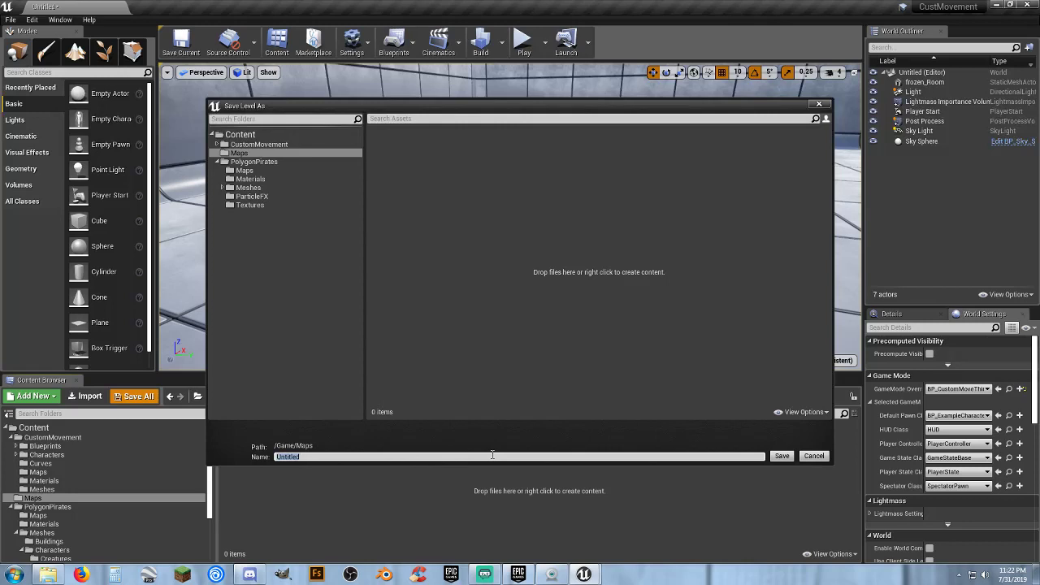
{"action": "type", "text": "TestMap"}
{"action": "key", "text": "Return"}
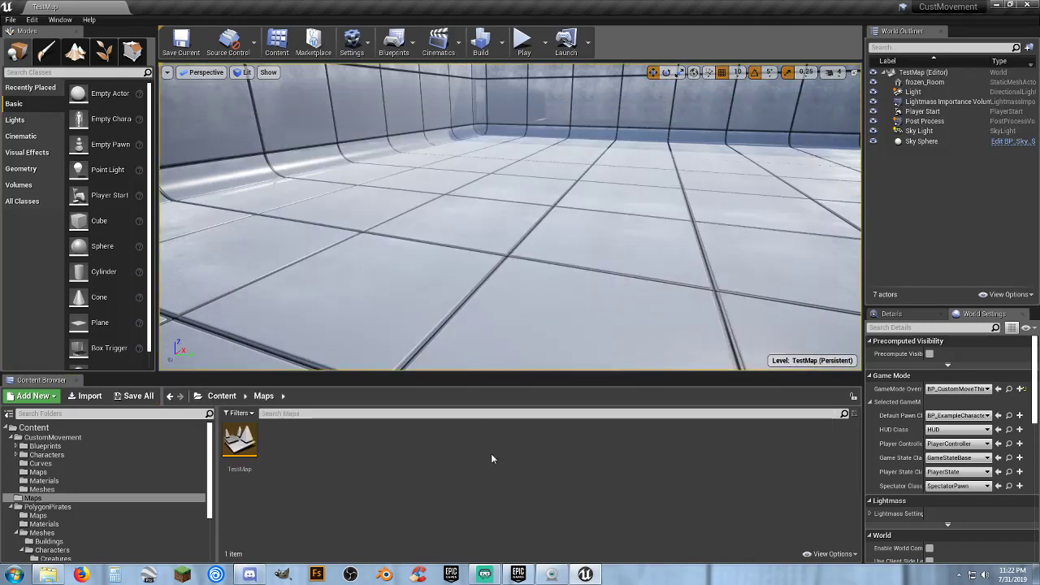
{"action": "left_click", "coordinate": [134, 399]}
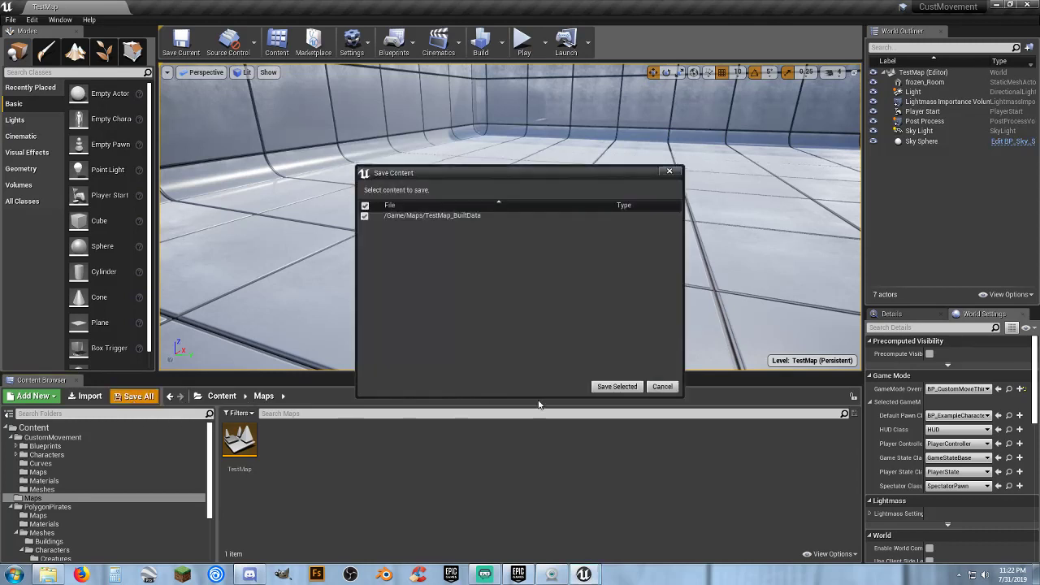
{"action": "left_click", "coordinate": [611, 388]}
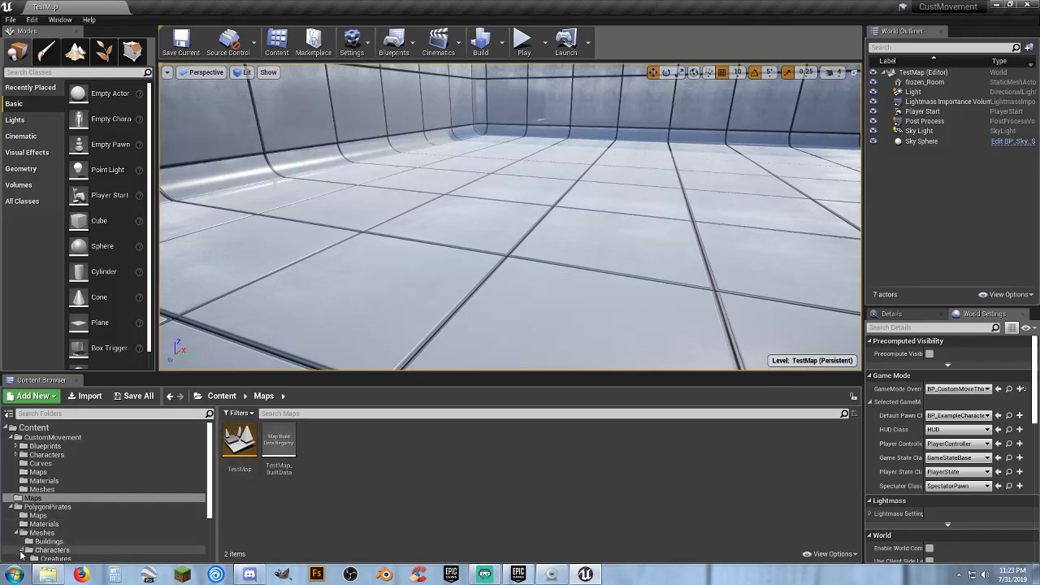
Find the SK_Character_POLYGON_Pirates_Skeleton asset in the PolygonPirates/Meshes/Characters/People folder.
{"action": "scroll", "coordinate": [26, 540], "scroll_direction": "down", "scroll_amount": 2}
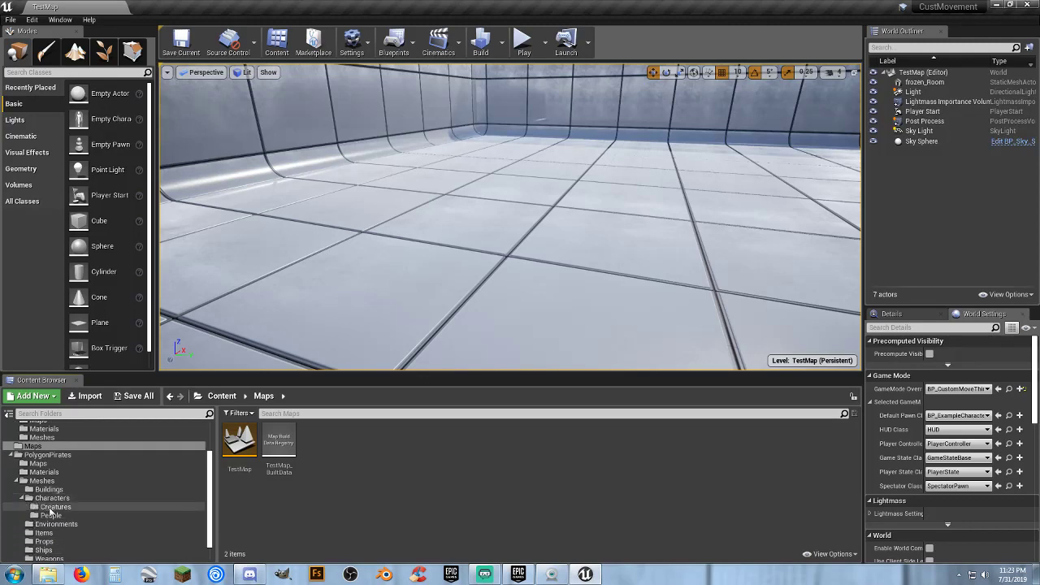
{"action": "left_click", "coordinate": [50, 515]}
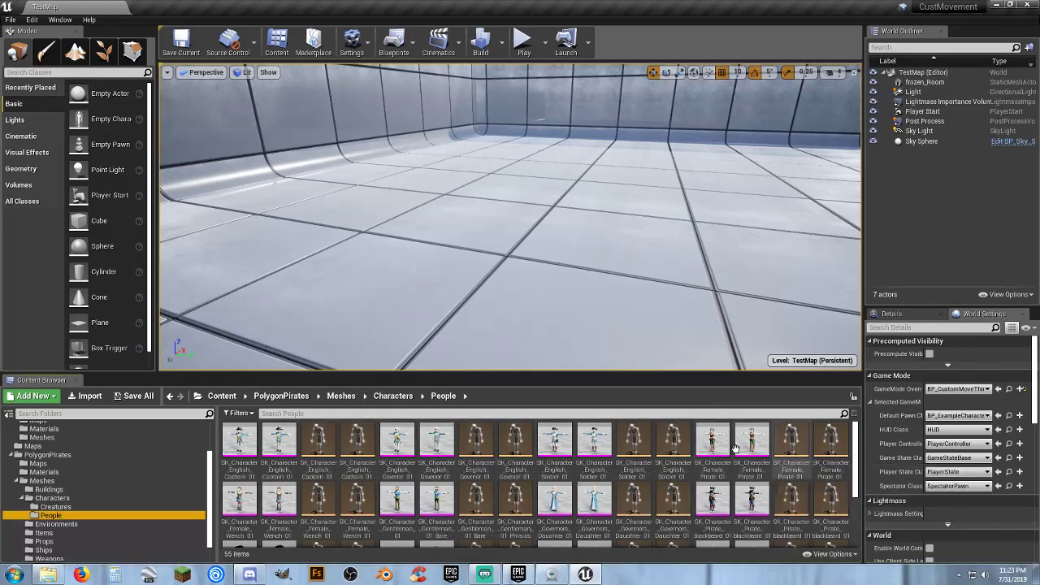
{"action": "scroll", "coordinate": [707, 472], "scroll_direction": "down", "scroll_amount": 3}
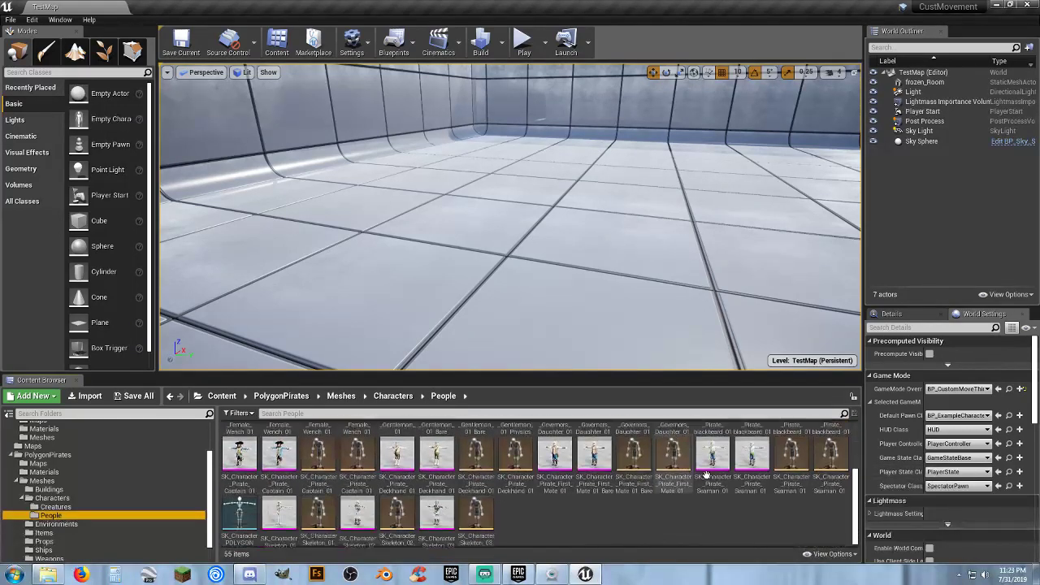
{"action": "left_click", "coordinate": [240, 526]}
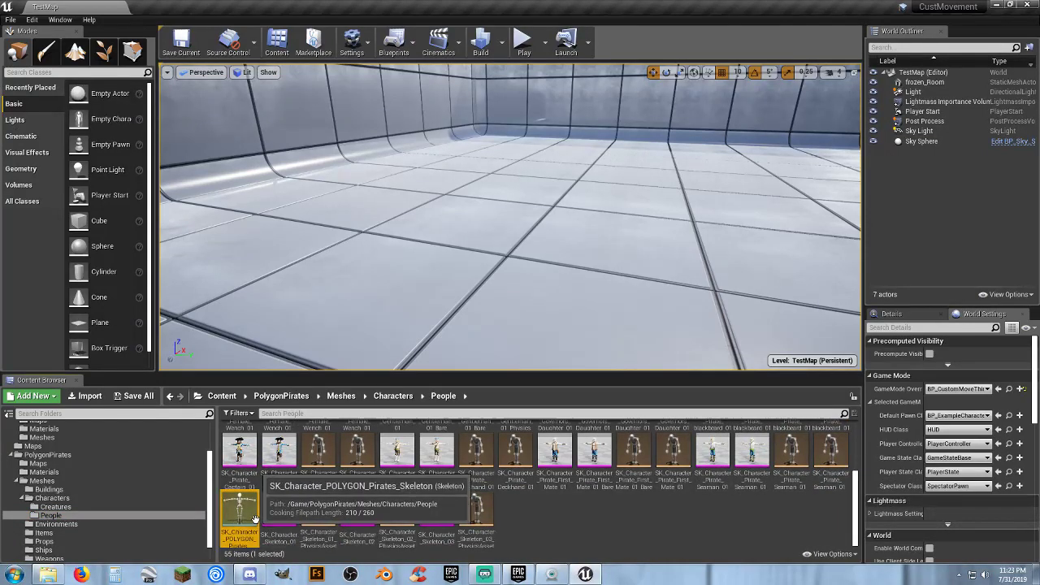
{"action": "scroll", "coordinate": [80, 462], "scroll_direction": "up", "scroll_amount": 2}
{"action": "scroll", "coordinate": [57, 447], "scroll_direction": "up", "scroll_amount": 1}
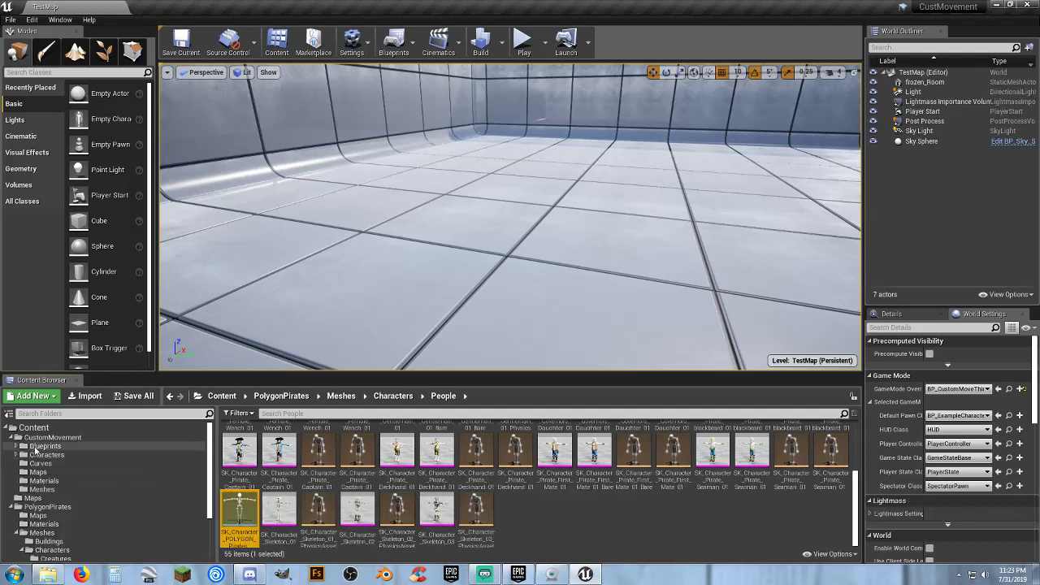
Create a folder named Character directly under Content and open it.
{"action": "left_click", "coordinate": [37, 430]}
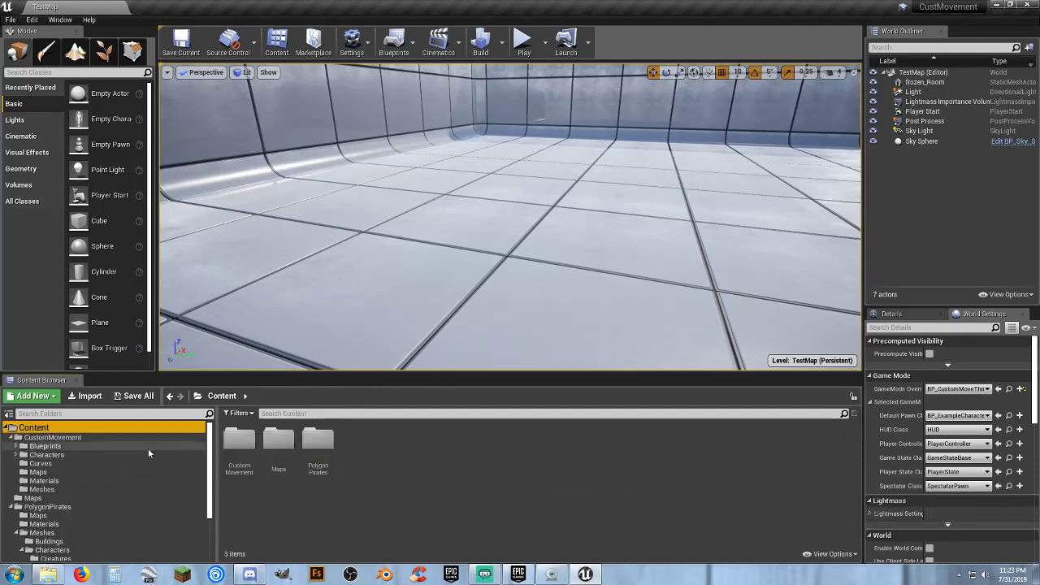
{"action": "left_click", "coordinate": [384, 446]}
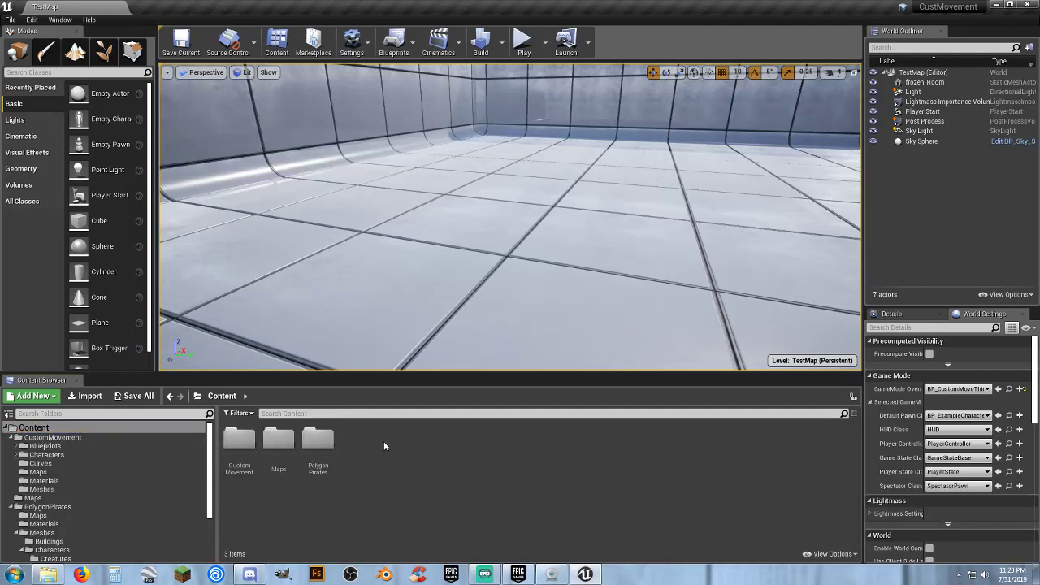
{"action": "right_click", "coordinate": [378, 441]}
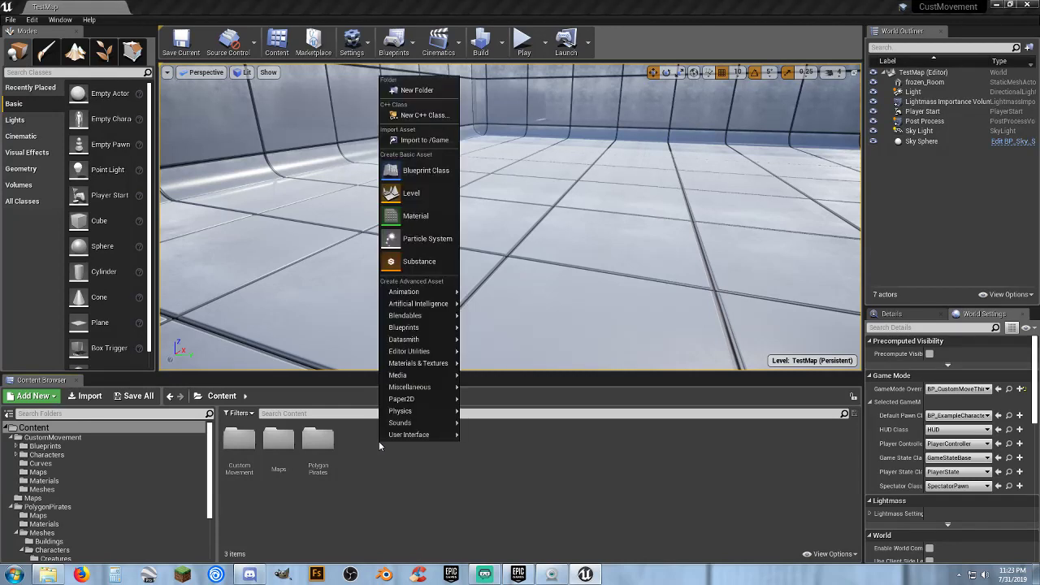
{"action": "left_click", "coordinate": [430, 90]}
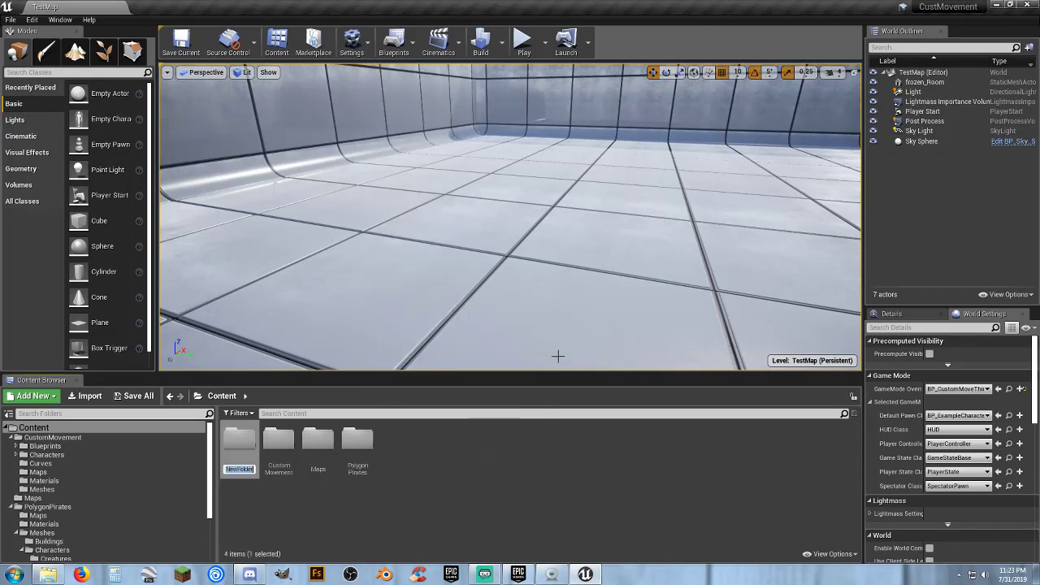
{"action": "type", "text": "Character"}
{"action": "key", "text": "Return"}
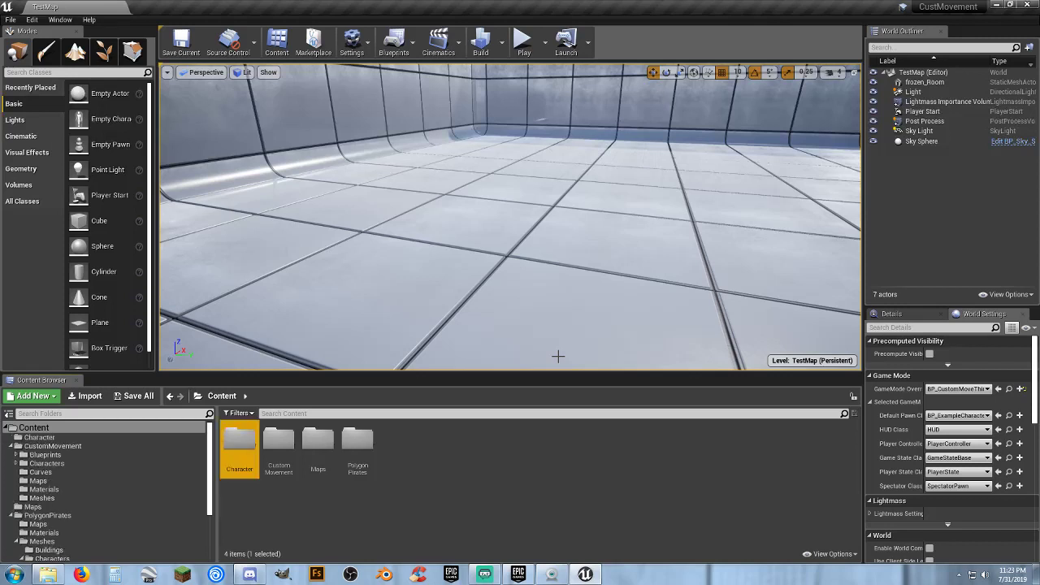
{"action": "key", "text": "Return"}
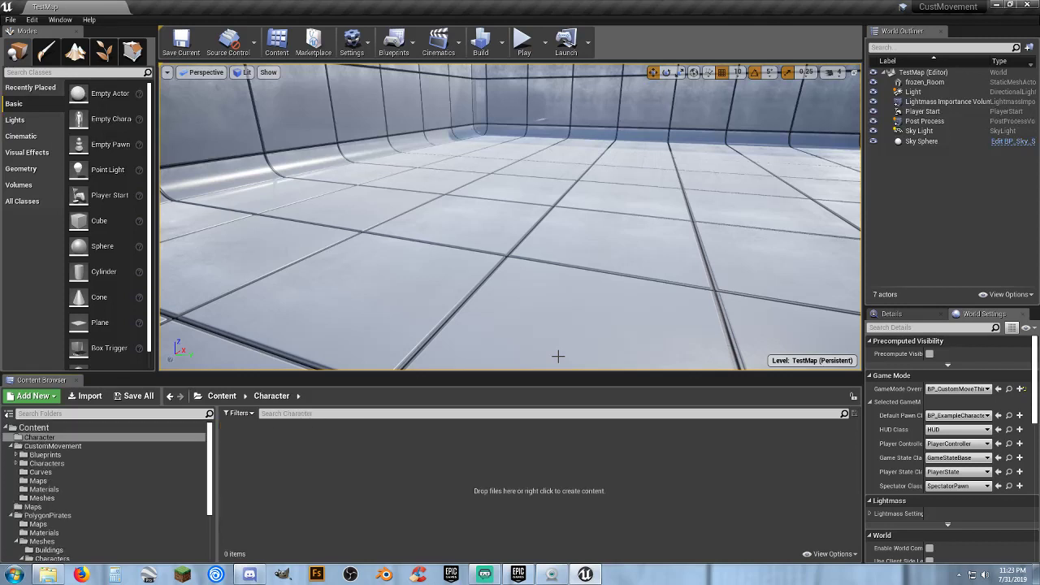
Create Blueprints, Animations and Mesh subfolders inside the Character folder.
{"action": "right_click", "coordinate": [258, 442]}
{"action": "left_click", "coordinate": [310, 92]}
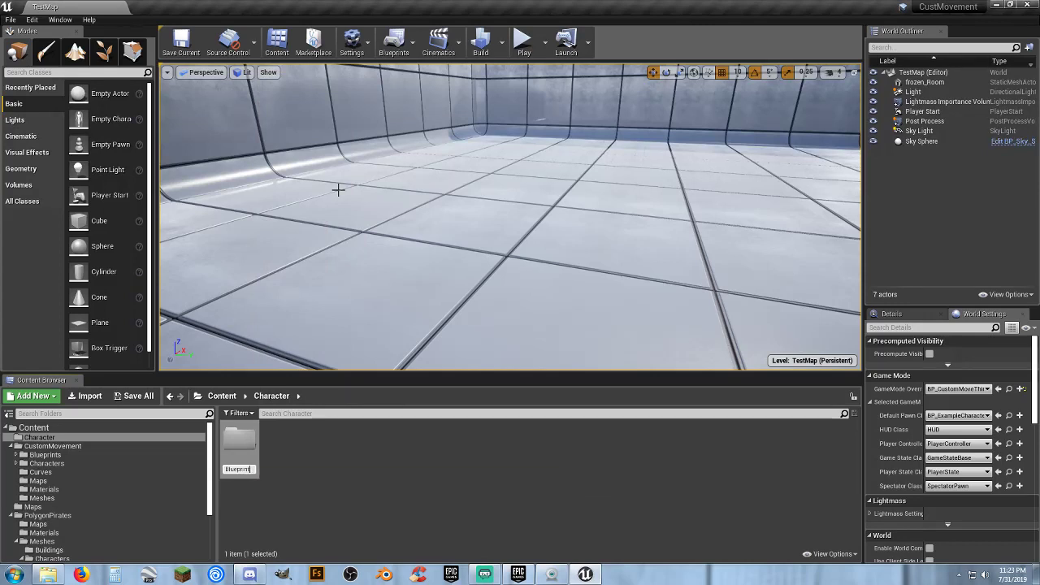
{"action": "key", "text": "Return"}
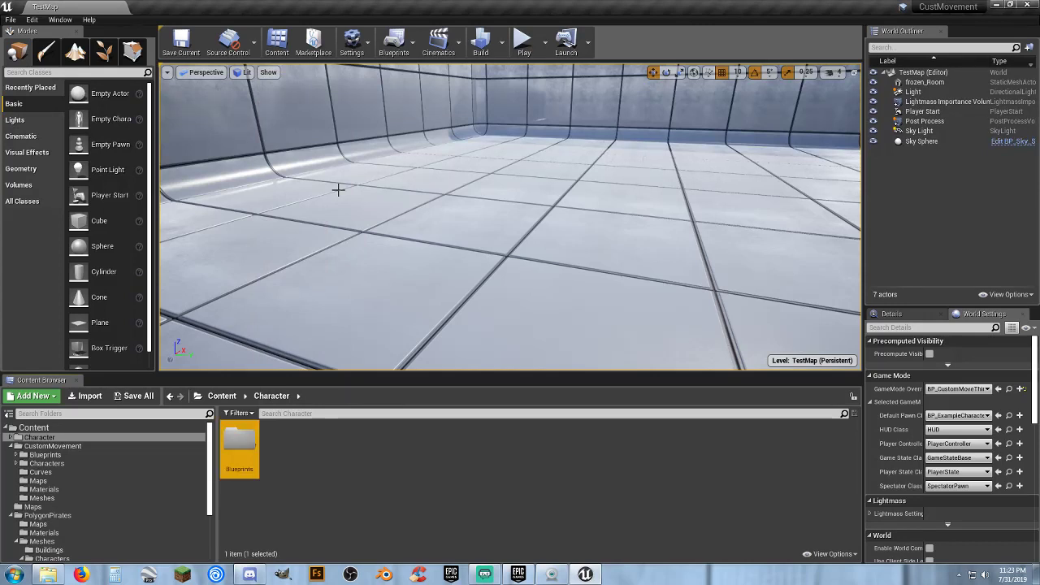
{"action": "right_click", "coordinate": [313, 441]}
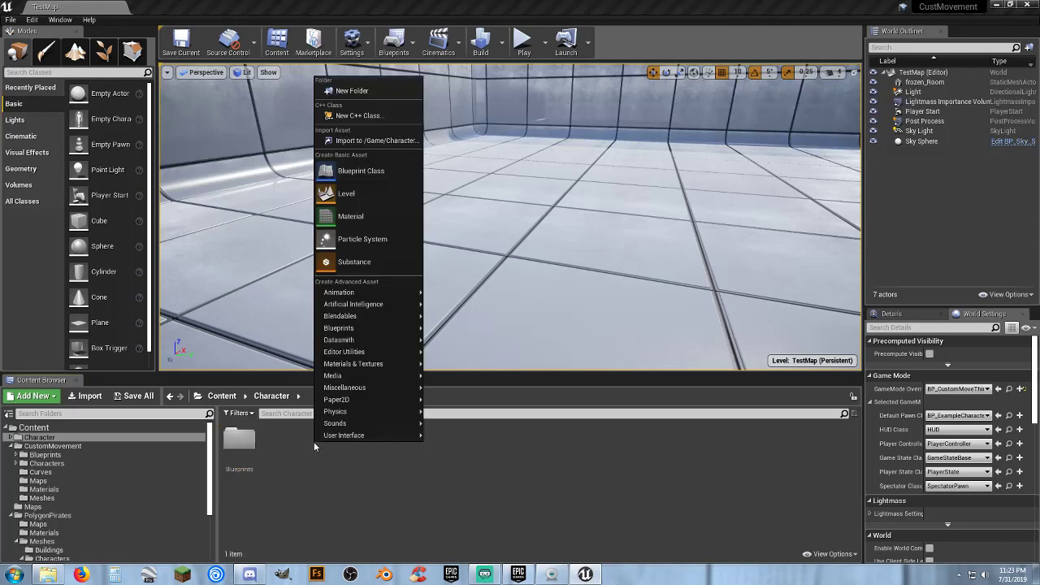
{"action": "left_click", "coordinate": [374, 92]}
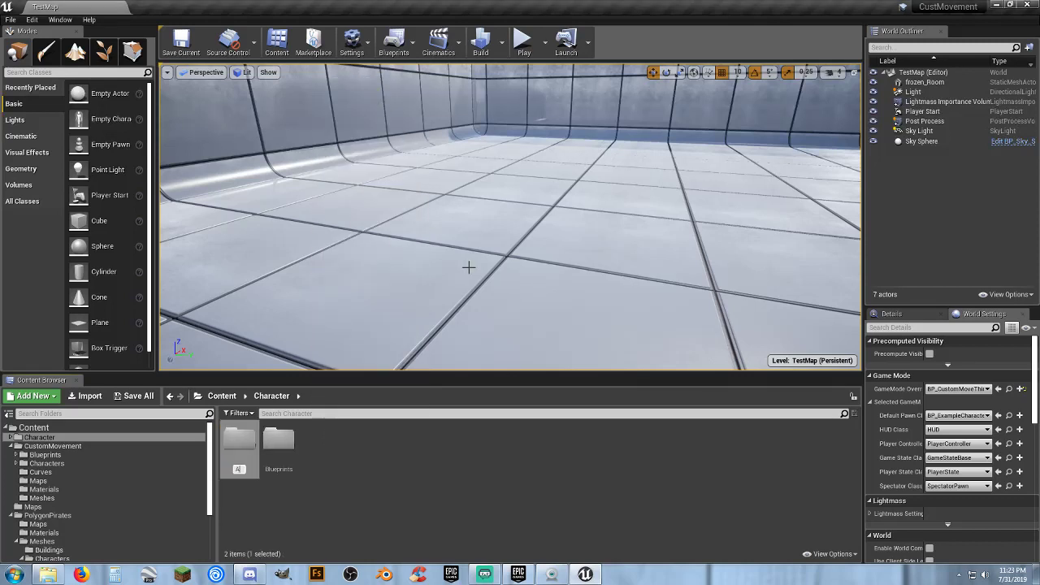
{"action": "key", "text": "Return"}
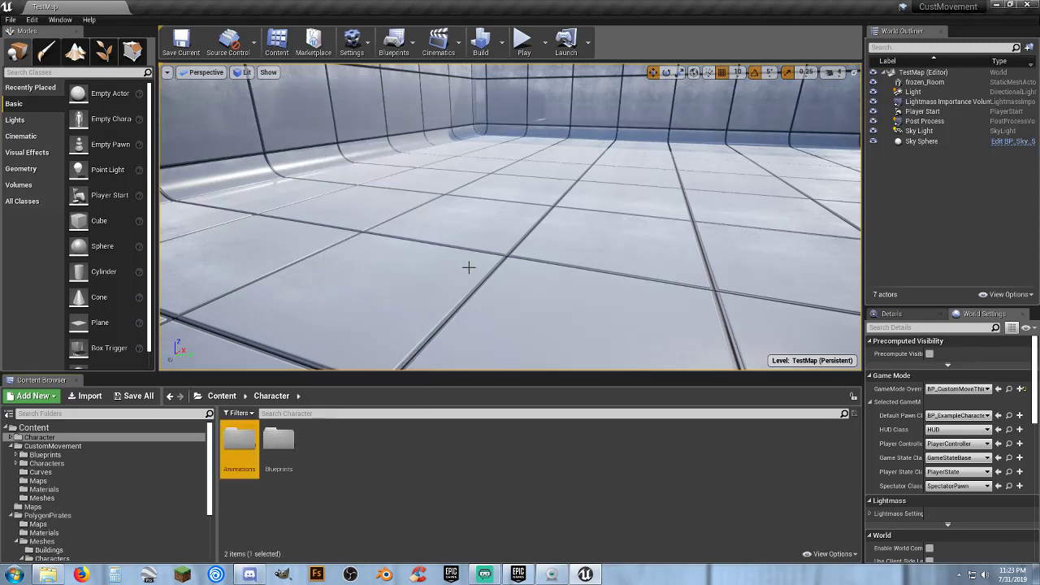
{"action": "right_click", "coordinate": [351, 453]}
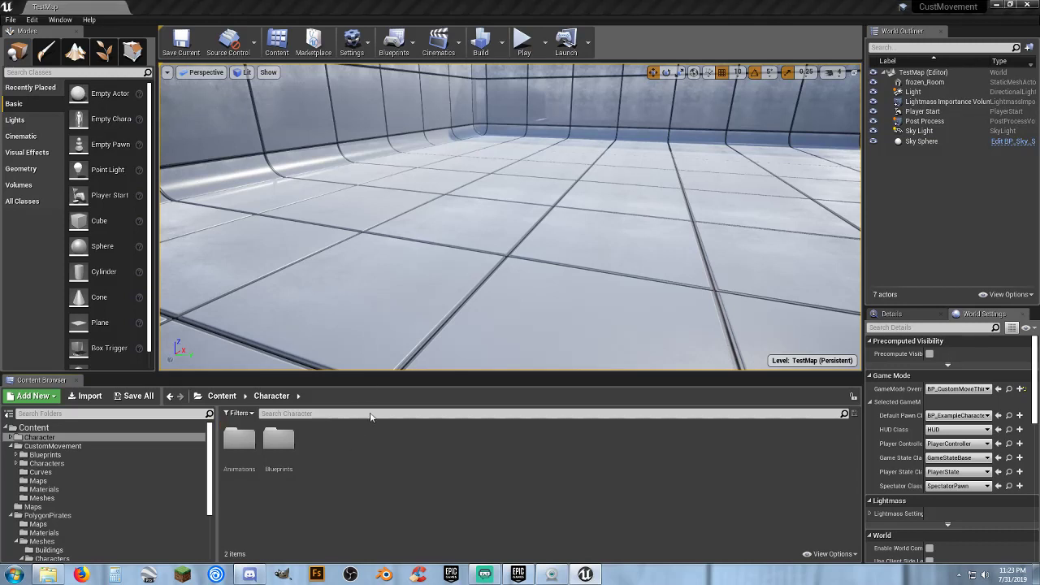
{"action": "left_click", "coordinate": [398, 100]}
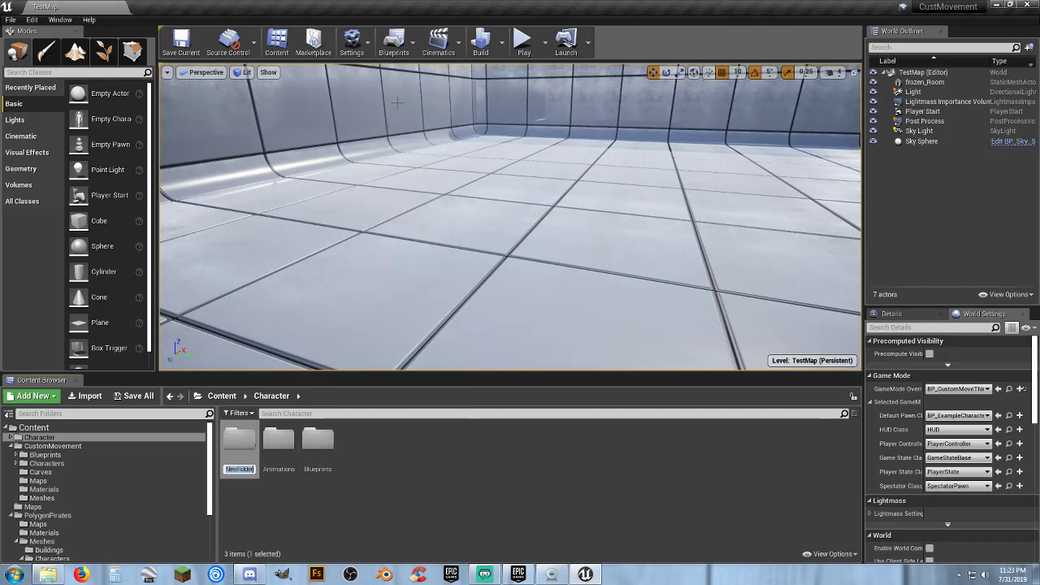
{"action": "double_click", "coordinate": [318, 447]}
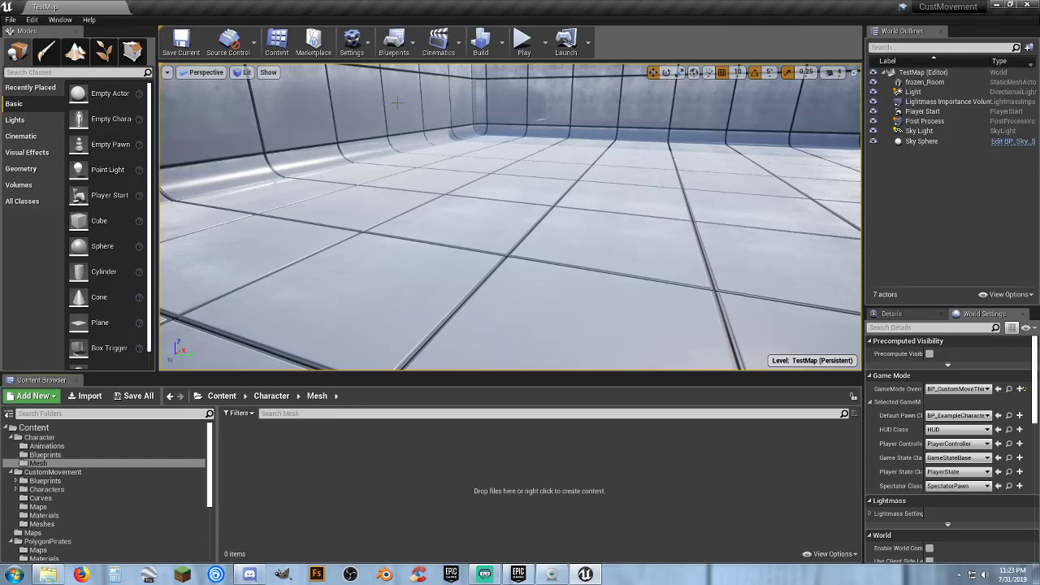
Copy SK_Character_POLYGON_Pirates_Skeleton from the PolygonPirates People folder into Character/Mesh.
{"action": "scroll", "coordinate": [98, 473], "scroll_direction": "down", "scroll_amount": 3}
{"action": "left_click", "coordinate": [18, 499]}
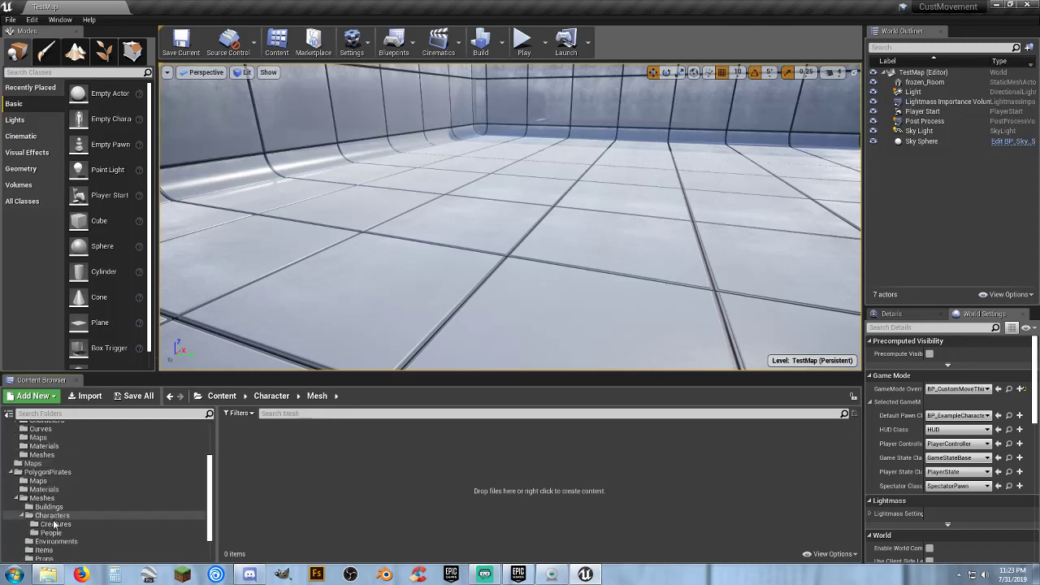
{"action": "left_click", "coordinate": [24, 515]}
{"action": "left_click", "coordinate": [50, 533]}
{"action": "scroll", "coordinate": [67, 513], "scroll_direction": "up", "scroll_amount": 3}
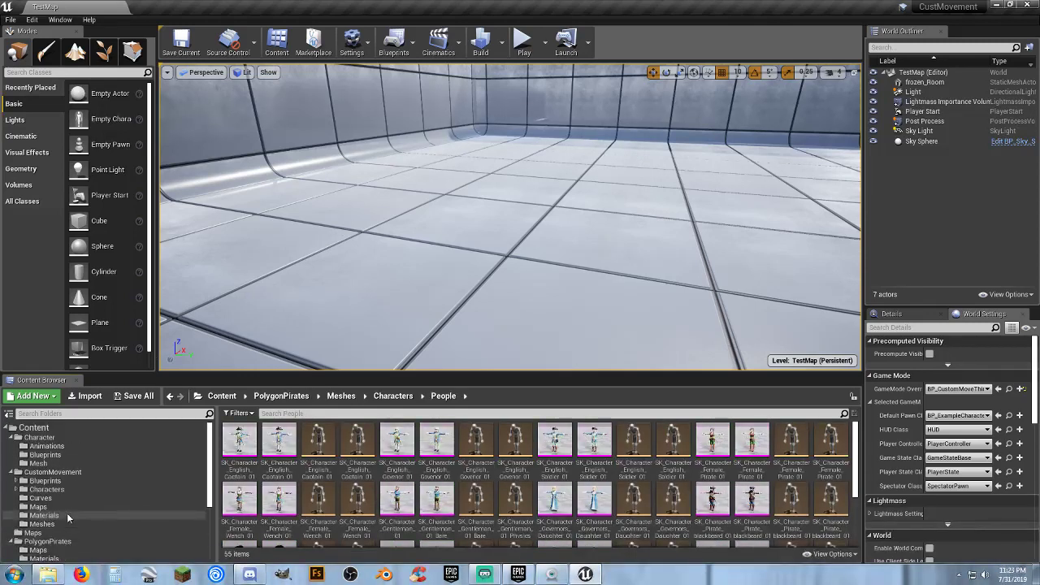
{"action": "scroll", "coordinate": [406, 494], "scroll_direction": "down", "scroll_amount": 3}
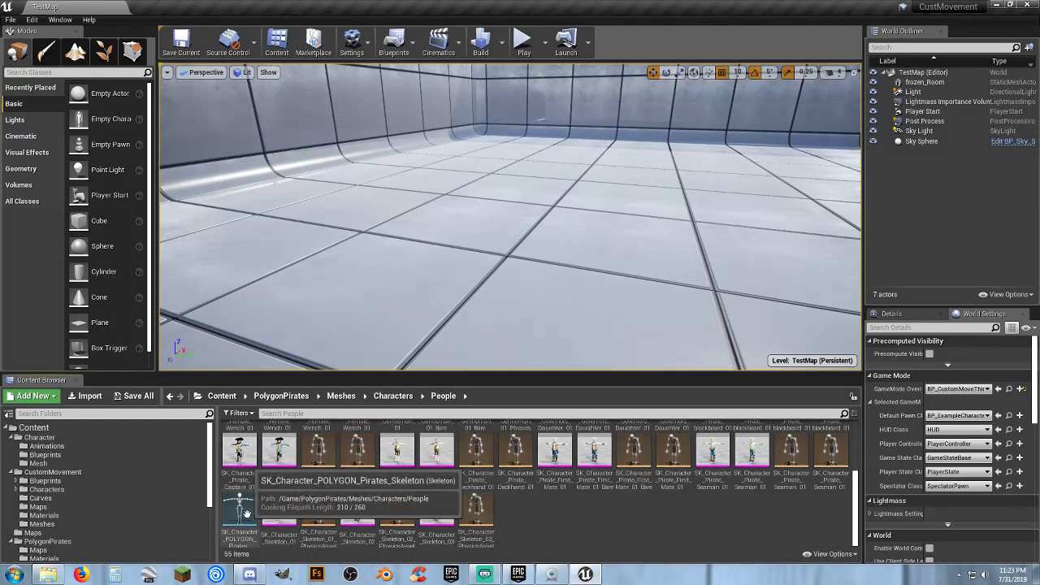
{"action": "left_click_drag", "start_coordinate": [239, 508], "coordinate": [49, 464]}
{"action": "left_click", "coordinate": [69, 483]}
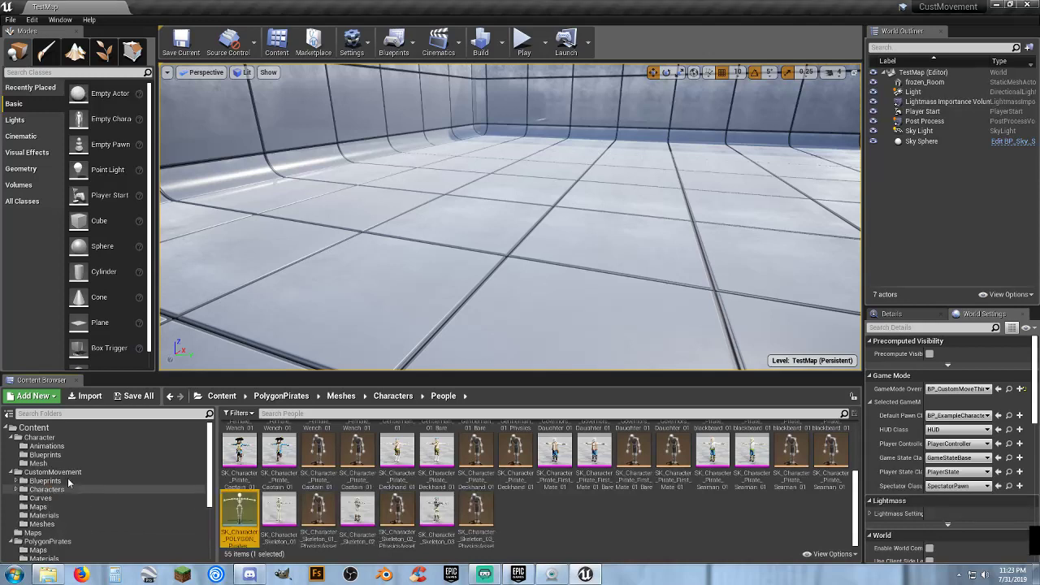
Rename the copied skeleton in Character/Mesh as SK_Polygon, view it in the Skeleton editor, and return to the TestMap level.
{"action": "left_click", "coordinate": [165, 464]}
{"action": "left_click", "coordinate": [233, 471]}
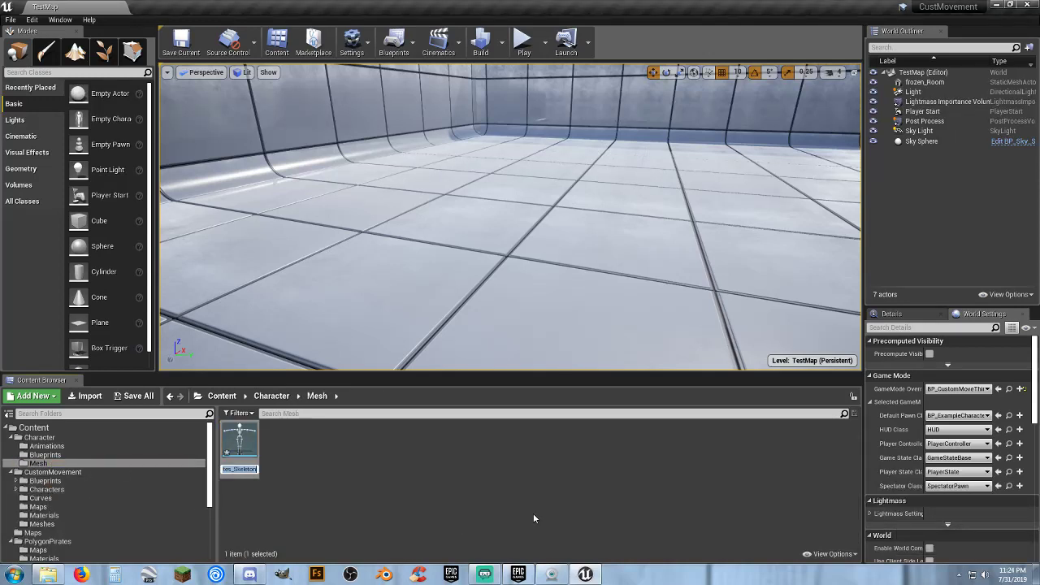
{"action": "type", "text": "SK"}
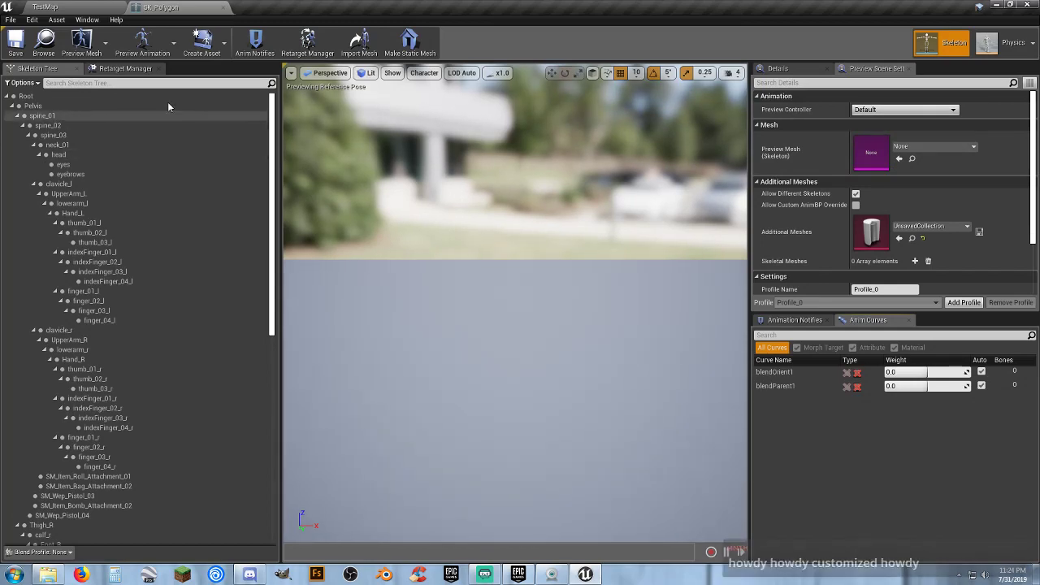
{"action": "left_click", "coordinate": [65, 7]}
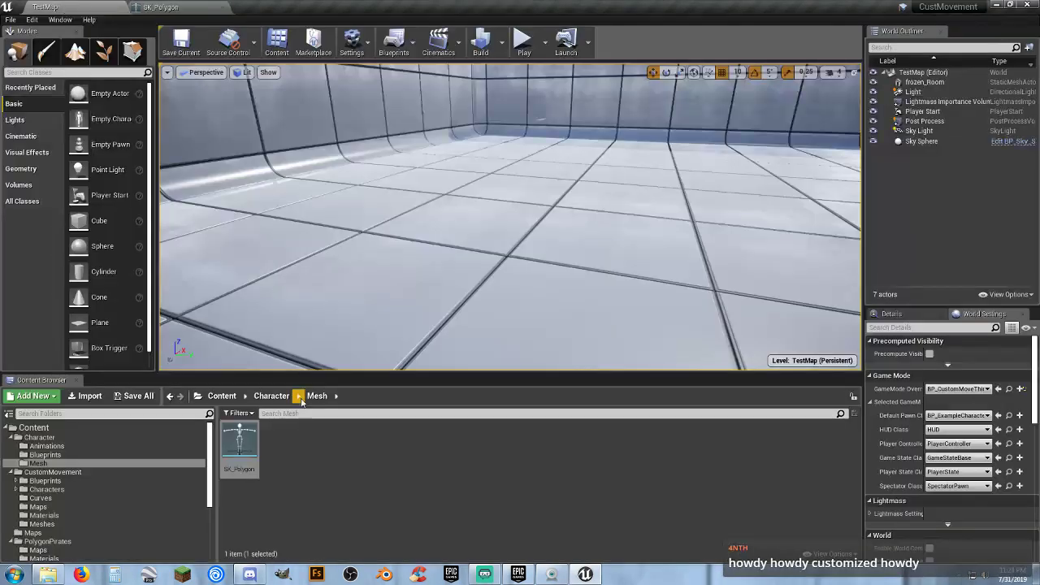
{"action": "left_click", "coordinate": [315, 459]}
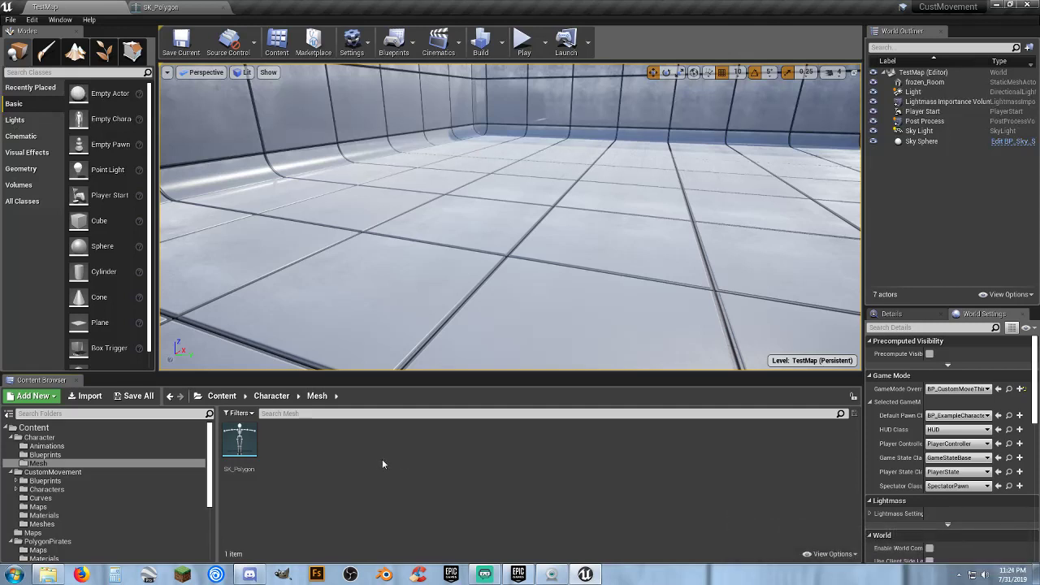
{"action": "right_click_drag", "start_coordinate": [492, 321], "coordinate": [569, 244]}
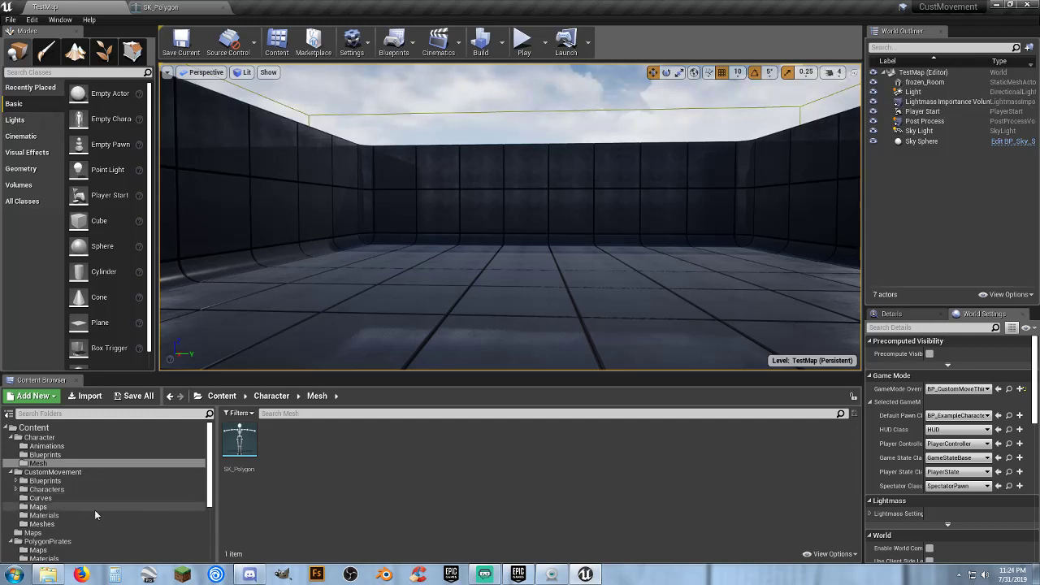
Open the People folder under PolygonPirates/Meshes/Characters.
{"action": "left_click", "coordinate": [16, 482]}
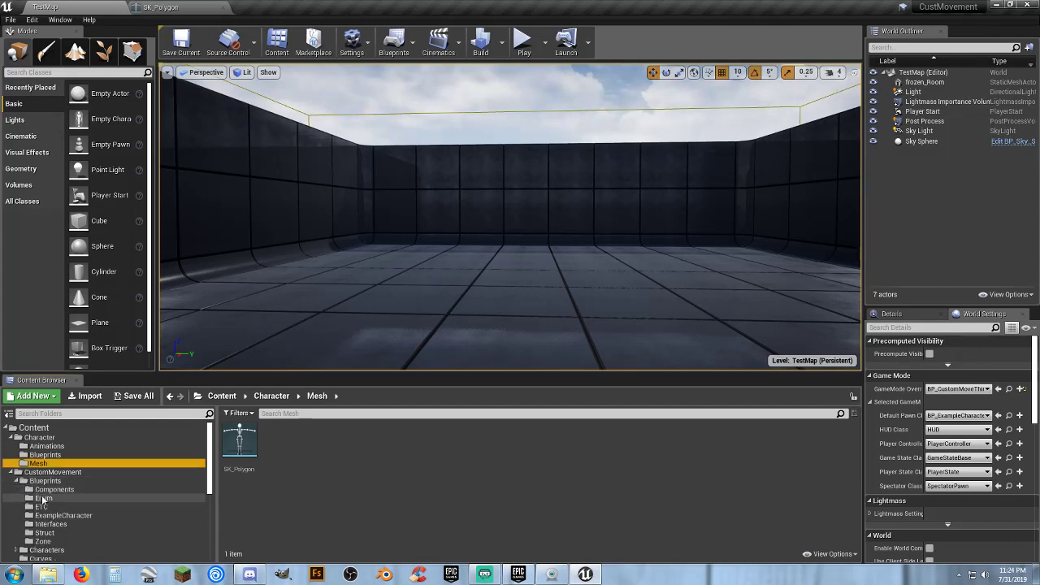
{"action": "scroll", "coordinate": [82, 509], "scroll_direction": "down", "scroll_amount": 1}
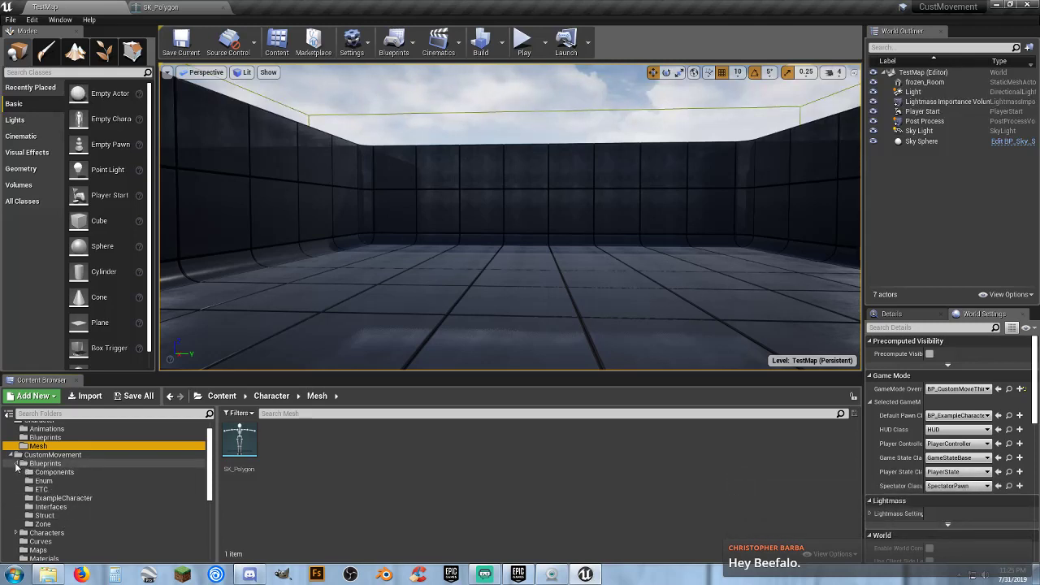
{"action": "scroll", "coordinate": [60, 493], "scroll_direction": "down", "scroll_amount": 4}
{"action": "double_click", "coordinate": [60, 504]}
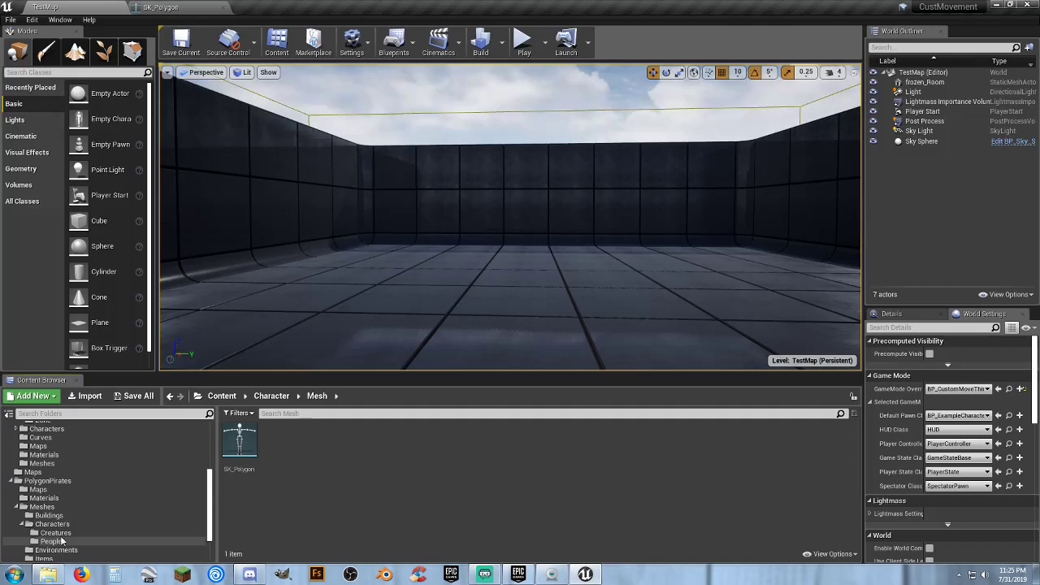
{"action": "scroll", "coordinate": [143, 503], "scroll_direction": "up", "scroll_amount": 3}
{"action": "scroll", "coordinate": [150, 498], "scroll_direction": "down", "scroll_amount": 3}
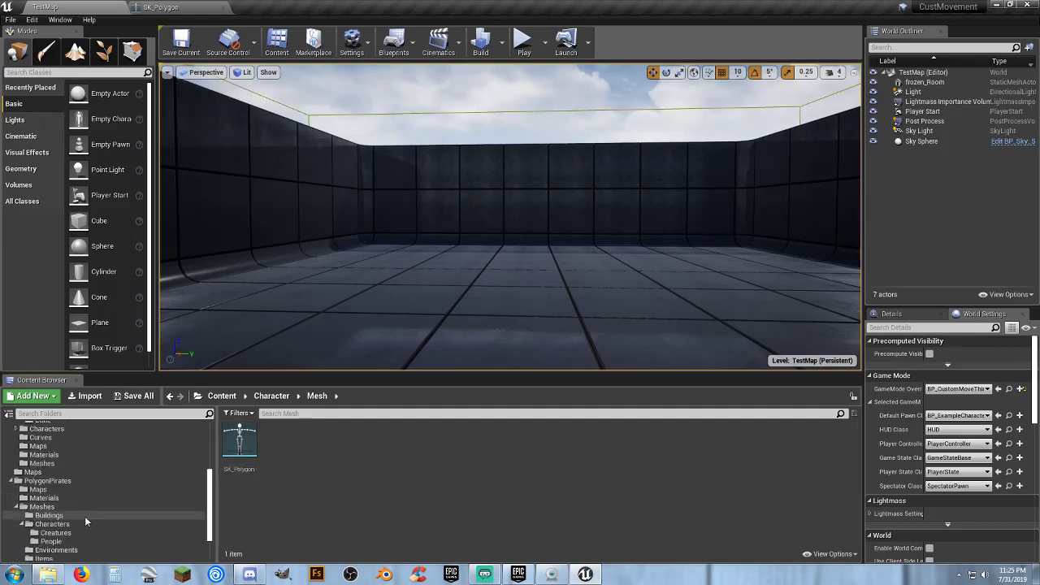
{"action": "left_click", "coordinate": [54, 541]}
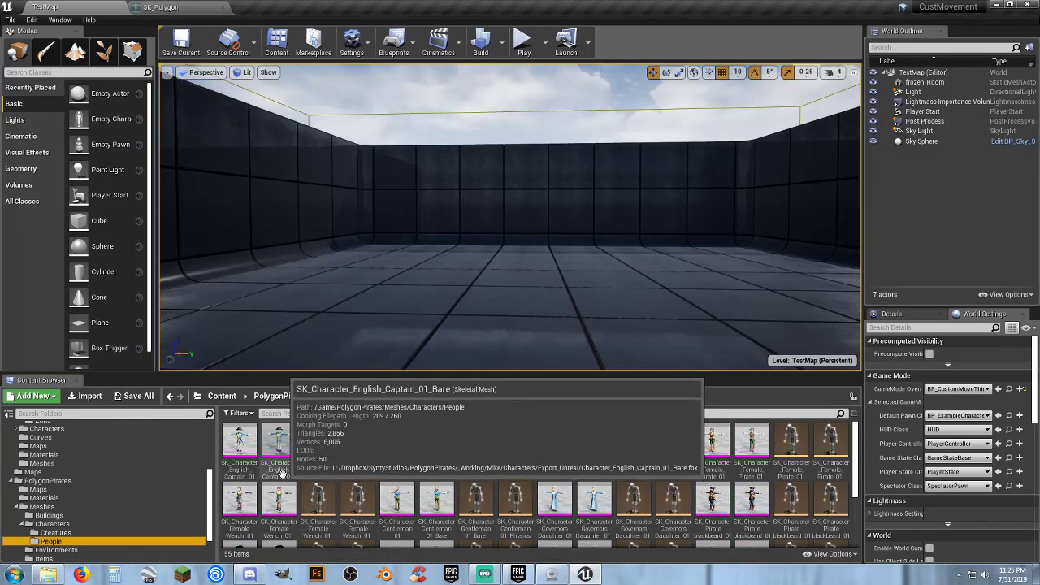
Select all the character skeletal meshes in the People folder, from English Captain through Skeleton_03, leaving out the physics assets and the skeleton asset.
{"action": "left_click", "coordinate": [241, 451]}
{"action": "left_click", "coordinate": [274, 463], "text": "ctrl"}
{"action": "left_click", "coordinate": [398, 447], "text": "ctrl"}
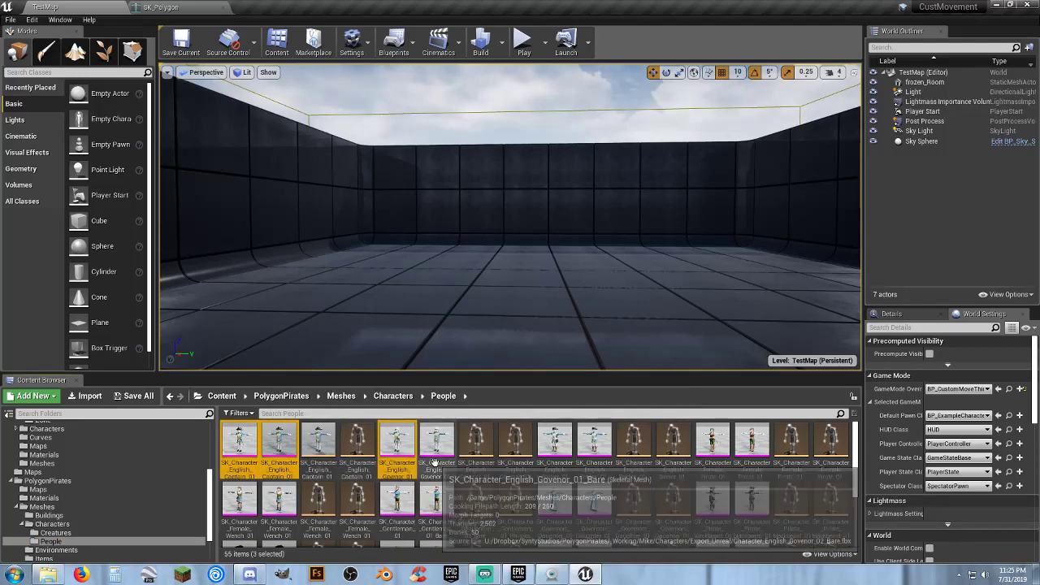
{"action": "left_click", "coordinate": [437, 447], "text": "ctrl"}
{"action": "left_click", "coordinate": [554, 447], "text": "ctrl"}
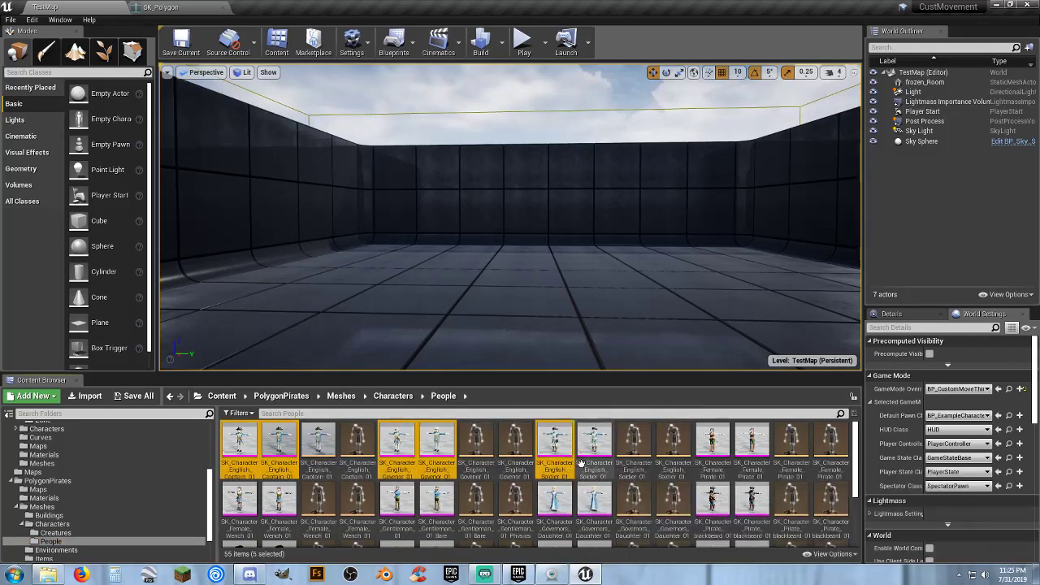
{"action": "left_click", "coordinate": [594, 447], "text": "ctrl"}
{"action": "left_click", "coordinate": [710, 447], "text": "ctrl"}
{"action": "left_click", "coordinate": [752, 447], "text": "ctrl"}
{"action": "left_click", "coordinate": [243, 504], "text": "ctrl"}
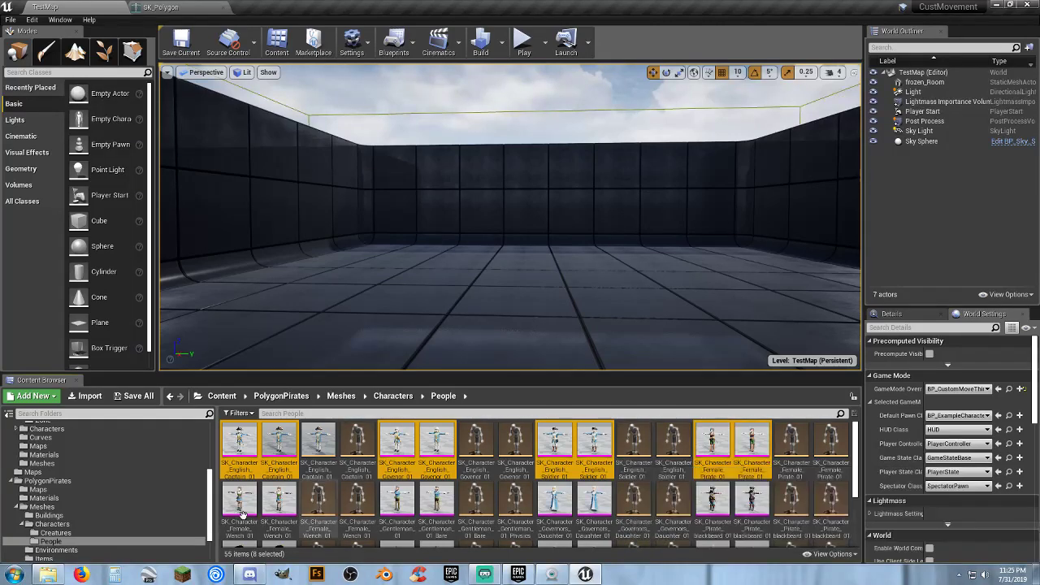
{"action": "left_click", "coordinate": [279, 504], "text": "ctrl"}
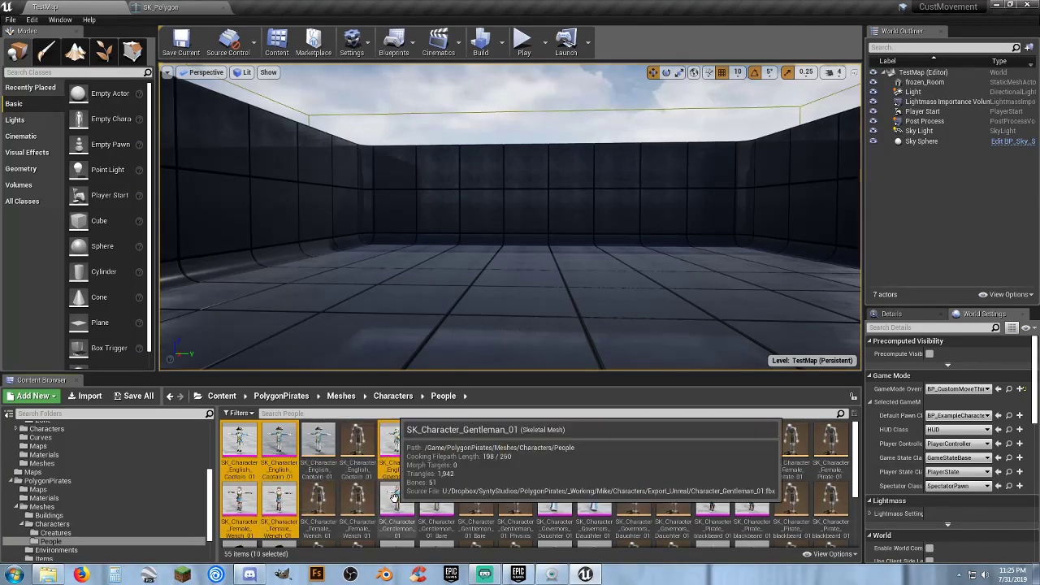
{"action": "left_click", "coordinate": [397, 504], "text": "ctrl"}
{"action": "left_click", "coordinate": [437, 504], "text": "ctrl"}
{"action": "left_click", "coordinate": [555, 504], "text": "ctrl"}
{"action": "left_click", "coordinate": [595, 504], "text": "ctrl"}
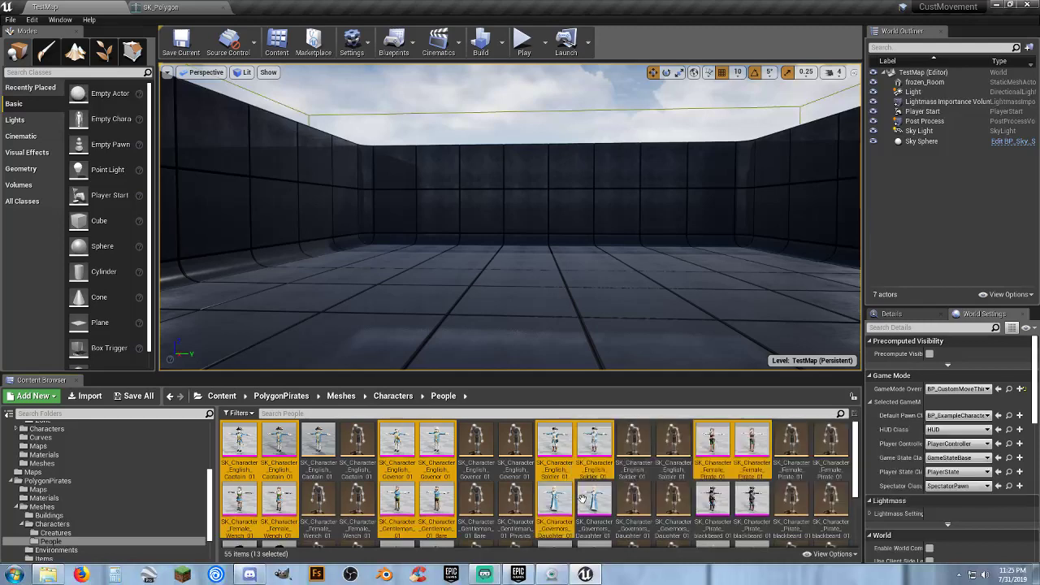
{"action": "left_click", "coordinate": [712, 499], "text": "ctrl"}
{"action": "left_click", "coordinate": [751, 500], "text": "ctrl"}
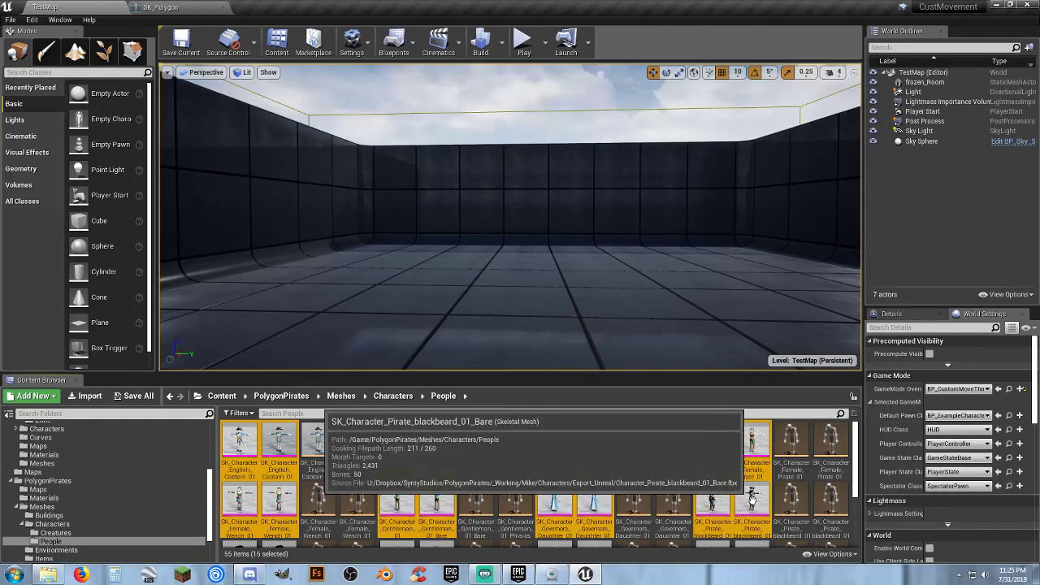
{"action": "scroll", "coordinate": [676, 479], "scroll_direction": "down", "scroll_amount": 1}
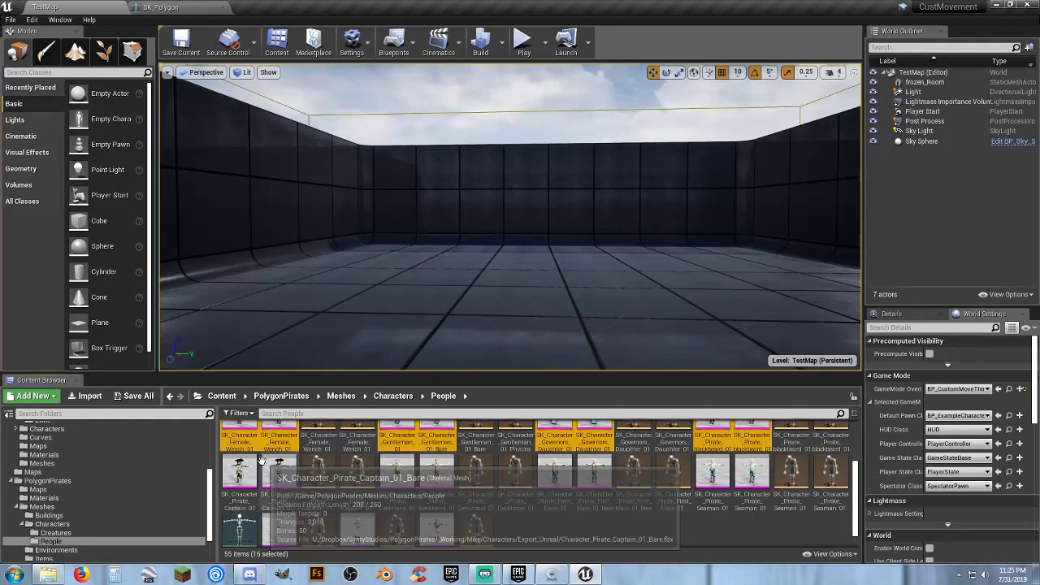
{"action": "left_click", "coordinate": [240, 471], "text": "ctrl"}
{"action": "left_click", "coordinate": [280, 473], "text": "ctrl"}
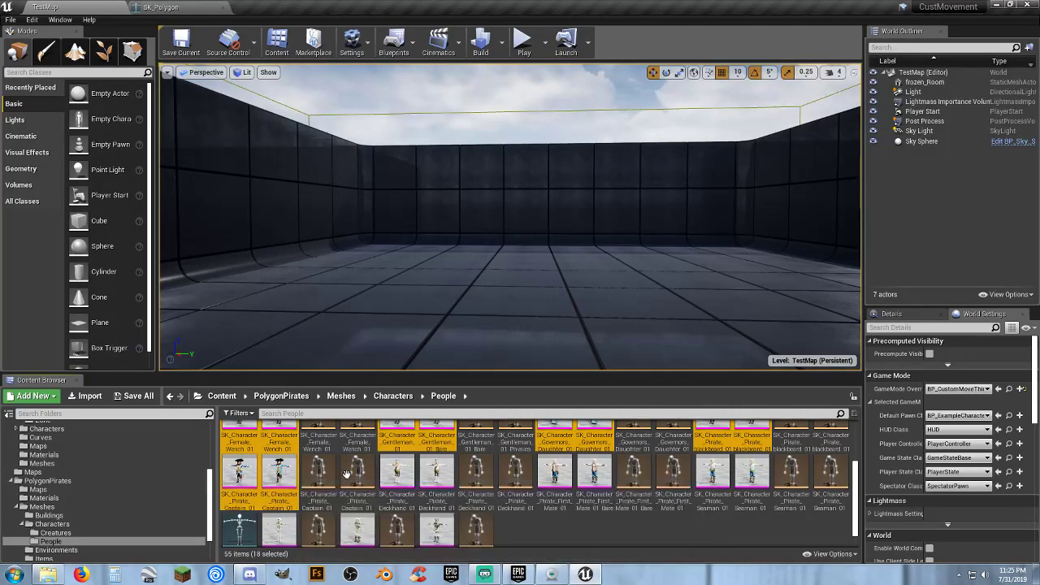
{"action": "left_click", "coordinate": [395, 474], "text": "ctrl"}
{"action": "left_click", "coordinate": [431, 473], "text": "ctrl"}
{"action": "left_click", "coordinate": [555, 471], "text": "ctrl"}
{"action": "left_click", "coordinate": [594, 471], "text": "ctrl"}
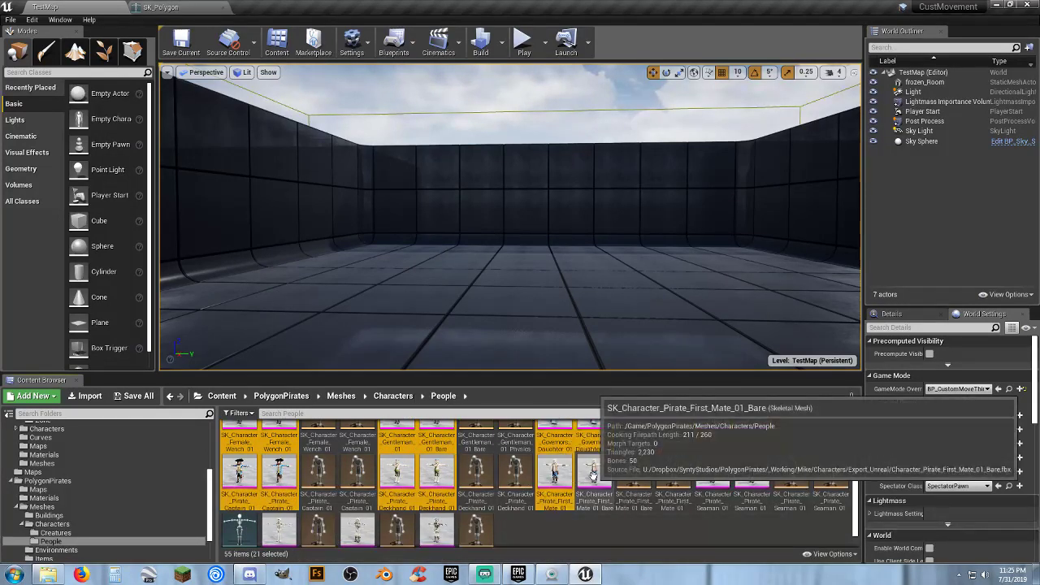
{"action": "left_click", "coordinate": [714, 469], "text": "ctrl"}
{"action": "left_click", "coordinate": [752, 468], "text": "ctrl"}
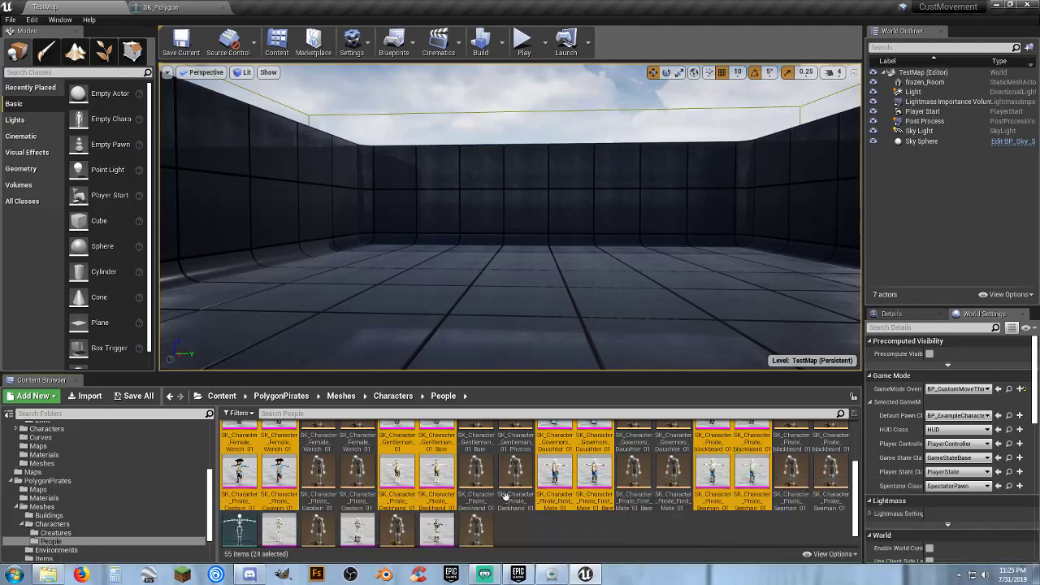
{"action": "scroll", "coordinate": [477, 488], "scroll_direction": "down", "scroll_amount": 1}
{"action": "left_click", "coordinate": [279, 508], "text": "ctrl"}
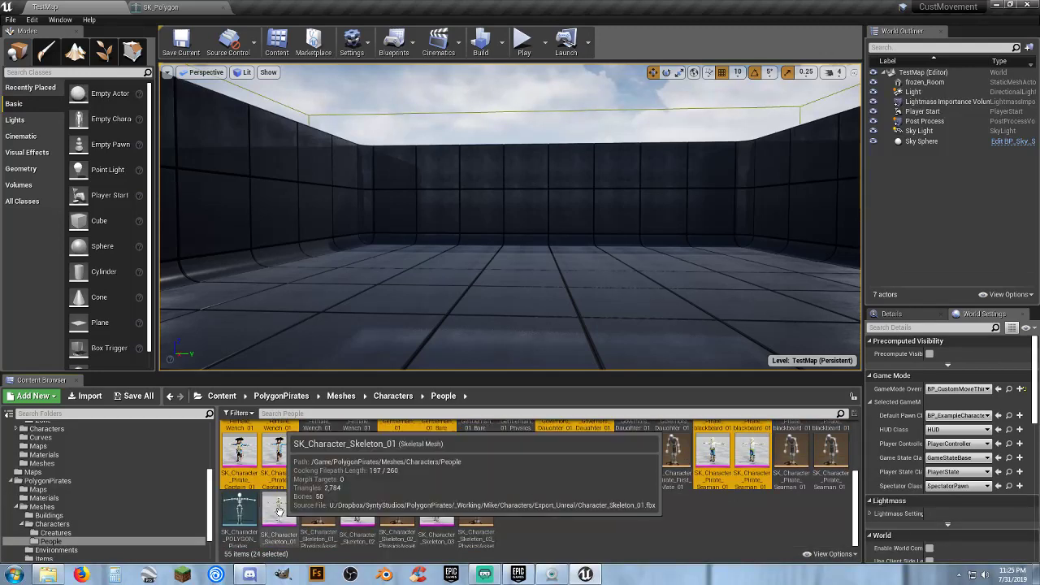
{"action": "left_click", "coordinate": [358, 508], "text": "ctrl"}
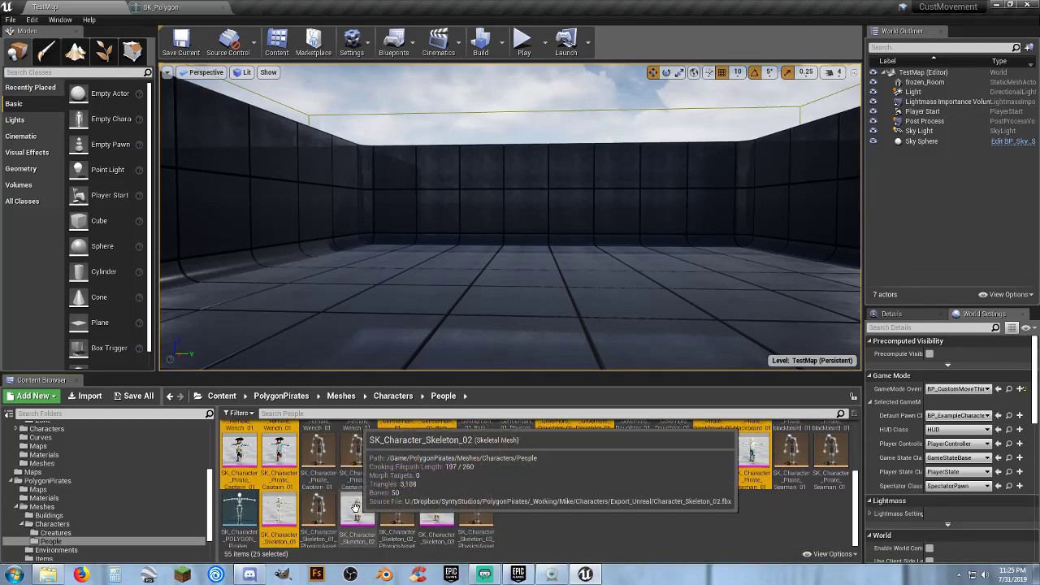
{"action": "left_click", "coordinate": [437, 508], "text": "ctrl"}
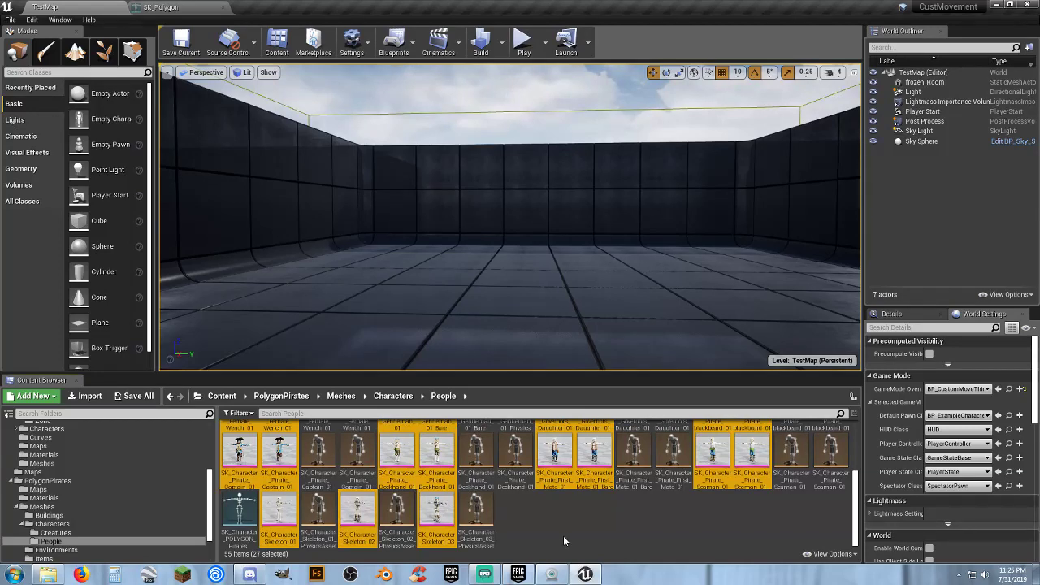
Assign the SK_Polygon skeleton from Character/Mesh to the selected pirate skeletal meshes, accepting the bone match for each mesh in turn.
{"action": "right_click", "coordinate": [437, 519]}
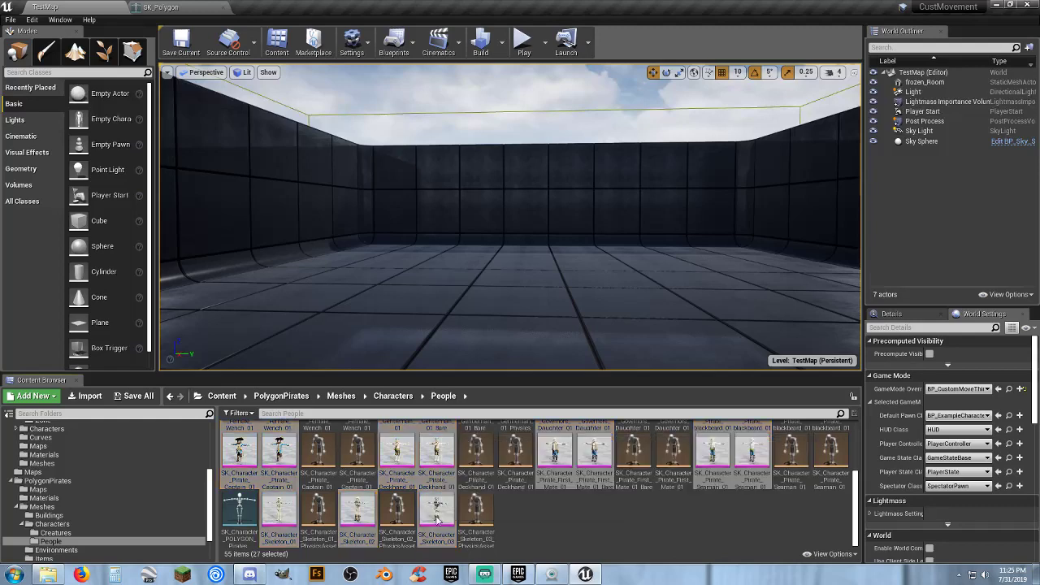
{"action": "right_click", "coordinate": [437, 519]}
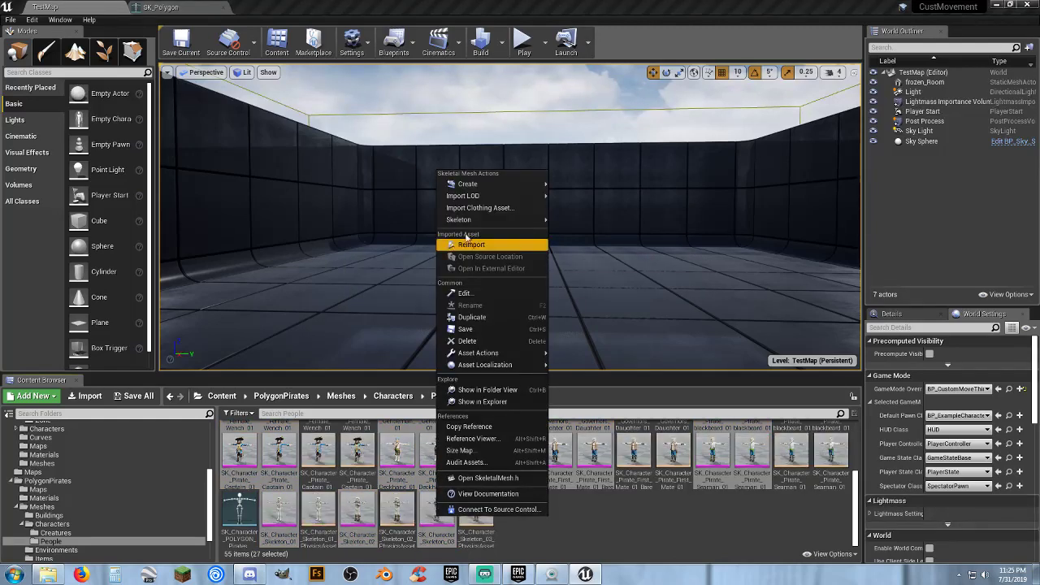
{"action": "left_click", "coordinate": [587, 235]}
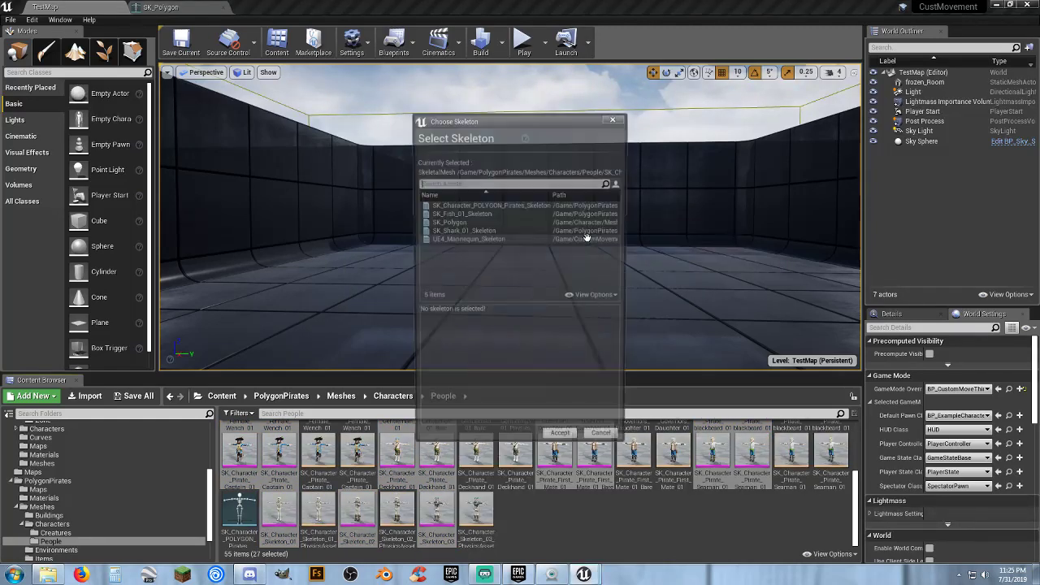
{"action": "left_click", "coordinate": [451, 222]}
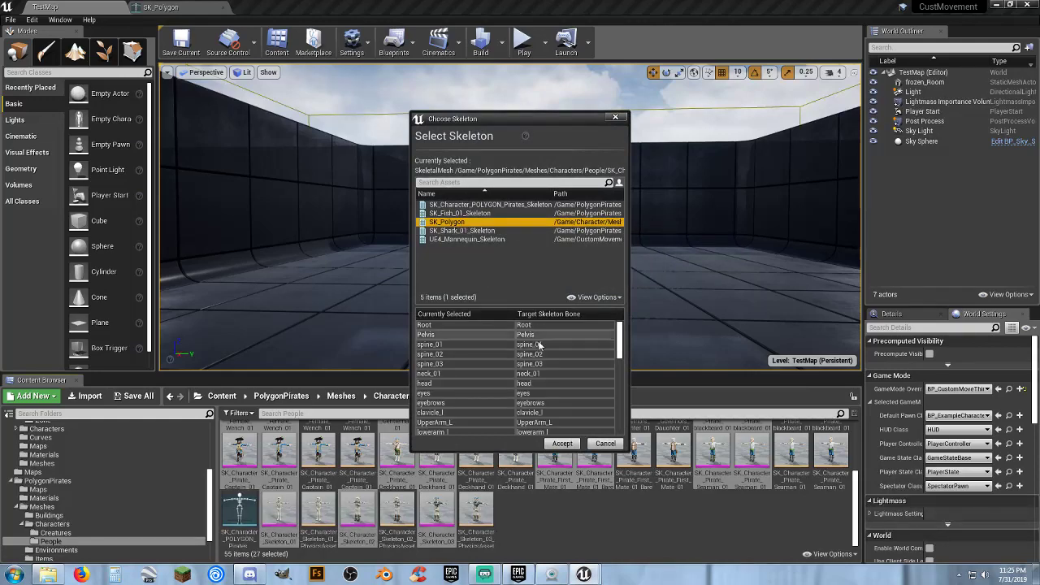
{"action": "left_click", "coordinate": [563, 444]}
{"action": "left_click", "coordinate": [451, 222]}
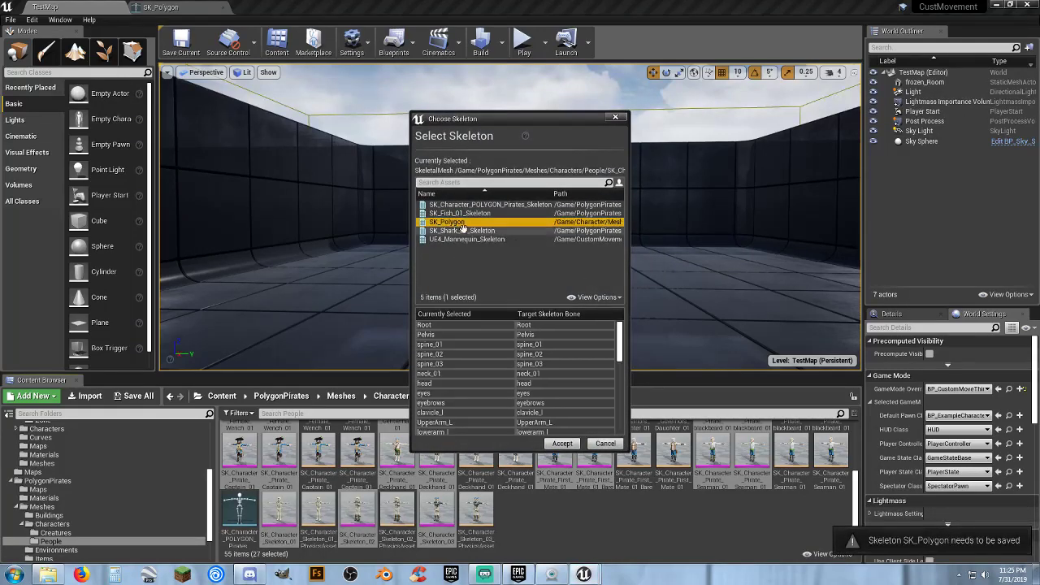
{"action": "left_click", "coordinate": [563, 443]}
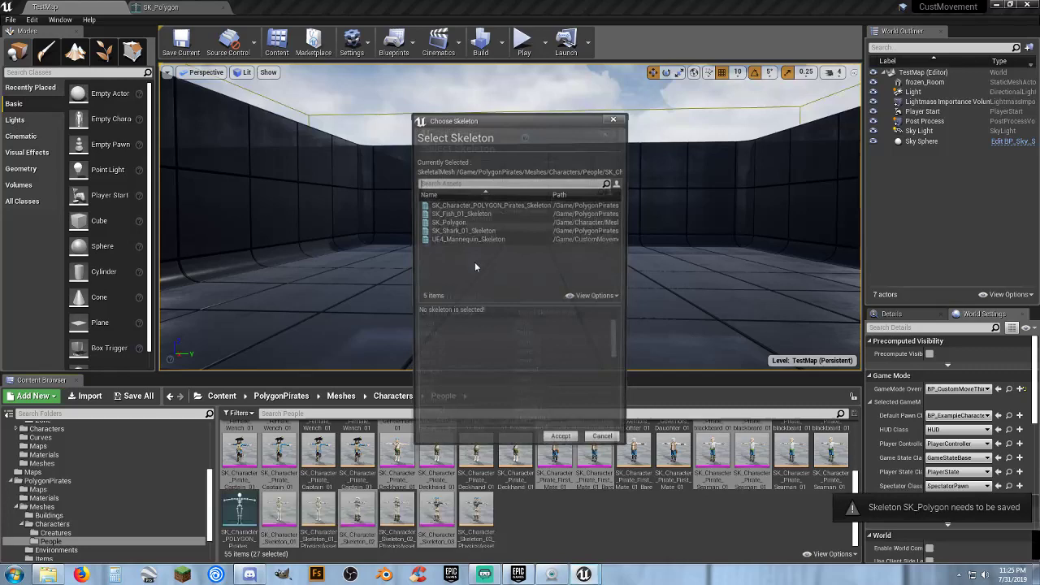
{"action": "left_click", "coordinate": [452, 222]}
{"action": "left_click", "coordinate": [562, 444]}
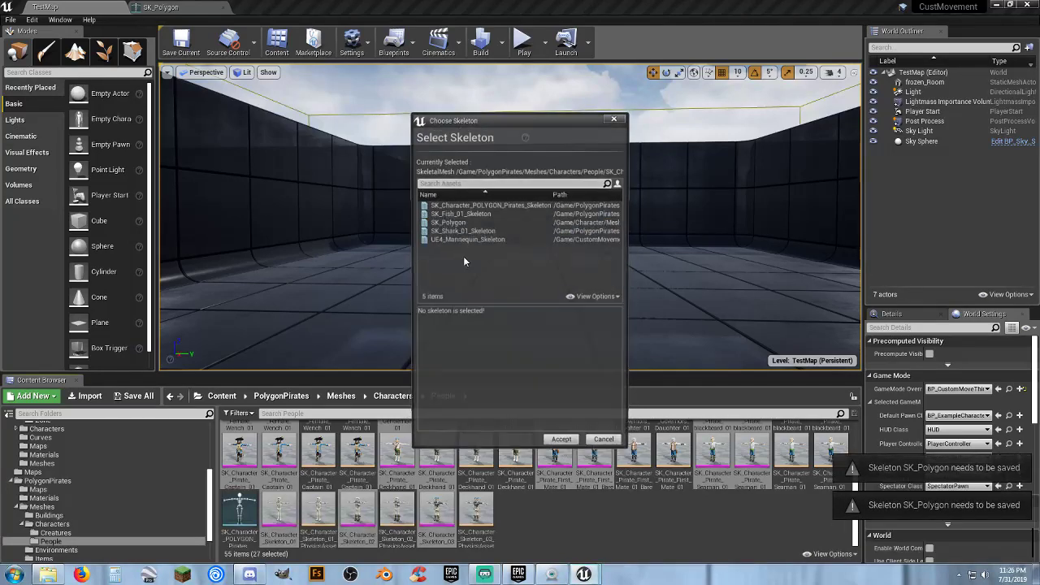
{"action": "left_click", "coordinate": [451, 222]}
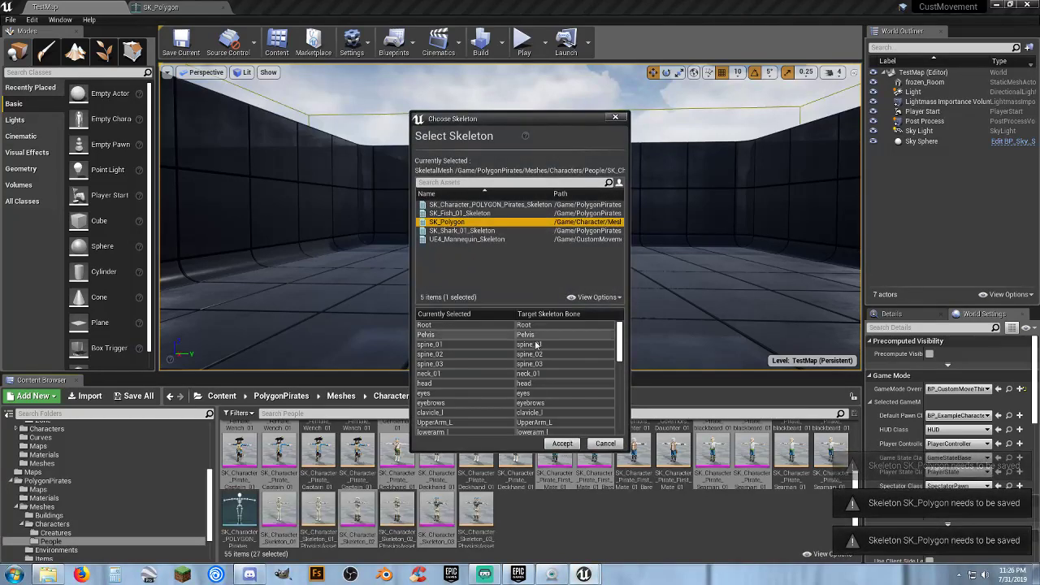
{"action": "left_click", "coordinate": [562, 444]}
{"action": "left_click", "coordinate": [451, 222]}
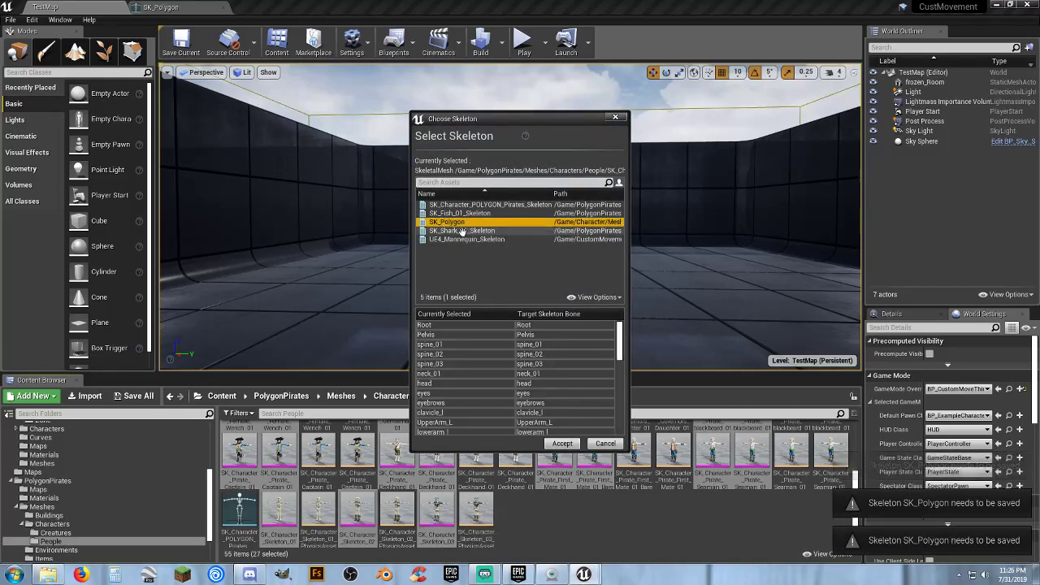
{"action": "left_click", "coordinate": [562, 441]}
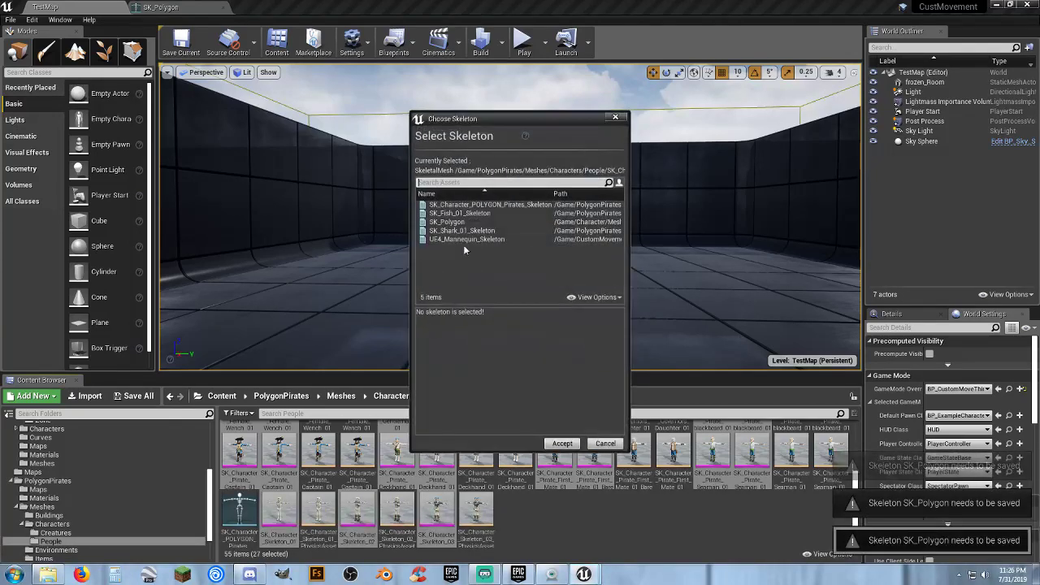
{"action": "left_click", "coordinate": [455, 222]}
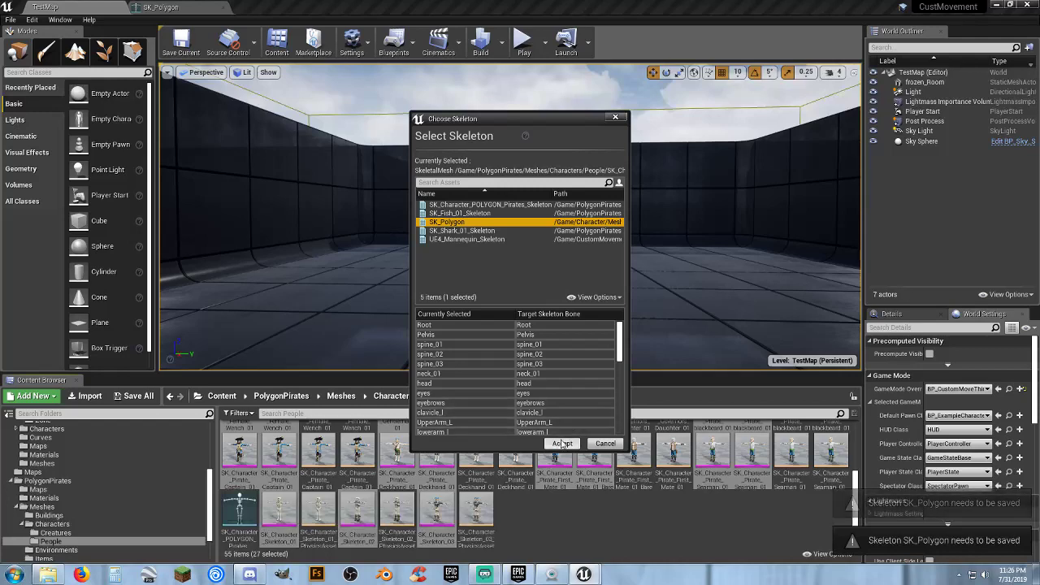
{"action": "left_click", "coordinate": [562, 443]}
{"action": "left_click", "coordinate": [471, 222]}
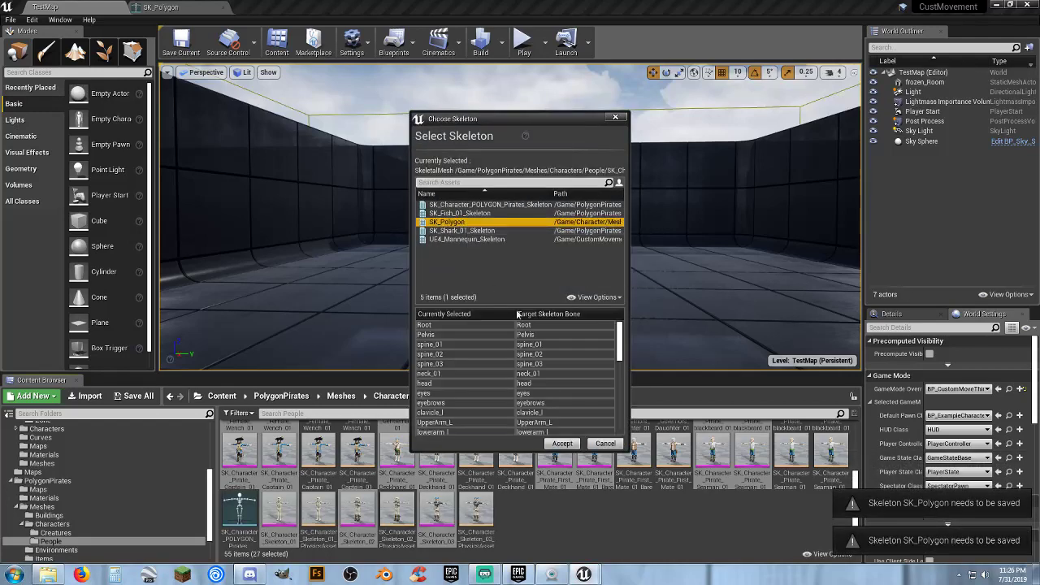
{"action": "left_click", "coordinate": [562, 444]}
{"action": "left_click", "coordinate": [467, 223]}
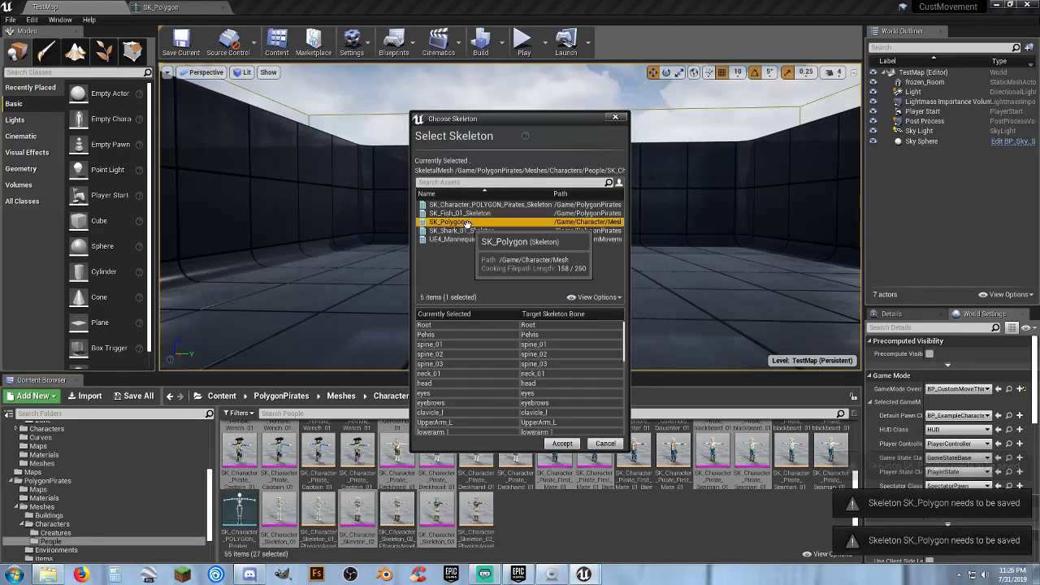
{"action": "left_click", "coordinate": [562, 444]}
{"action": "left_click", "coordinate": [463, 222]}
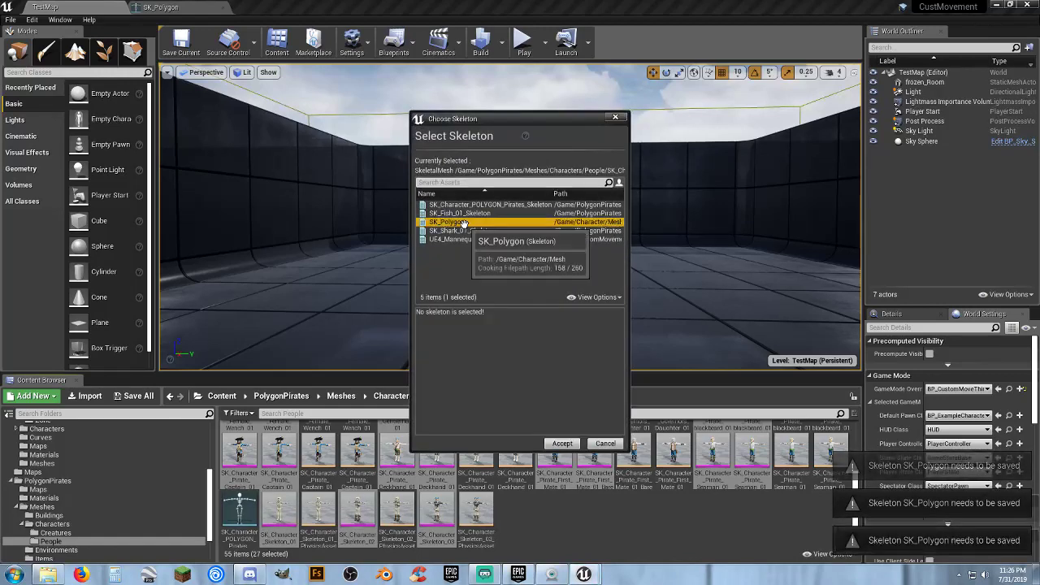
{"action": "left_click", "coordinate": [562, 444]}
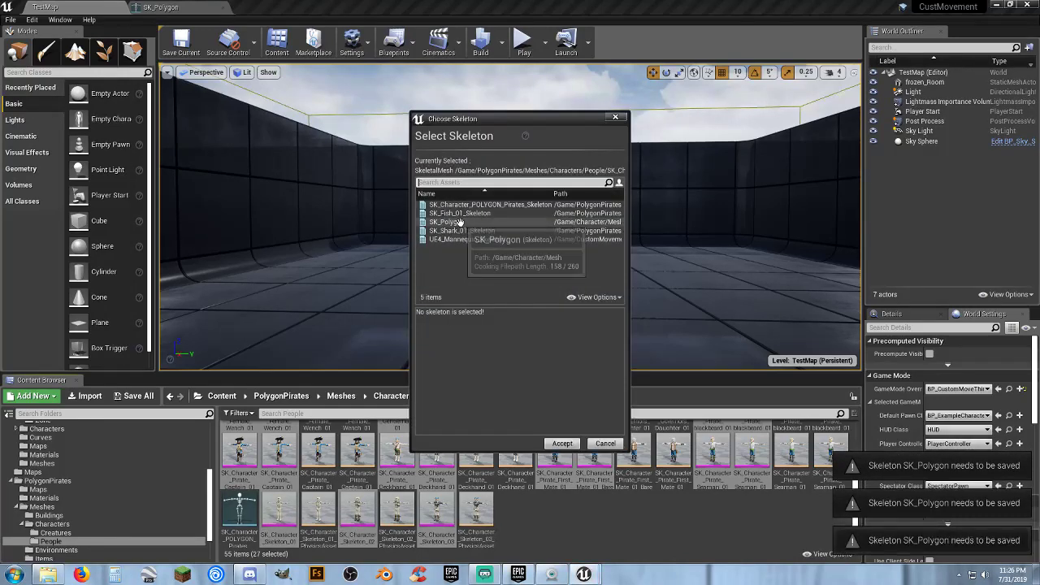
{"action": "left_click", "coordinate": [463, 222]}
{"action": "left_click", "coordinate": [561, 443]}
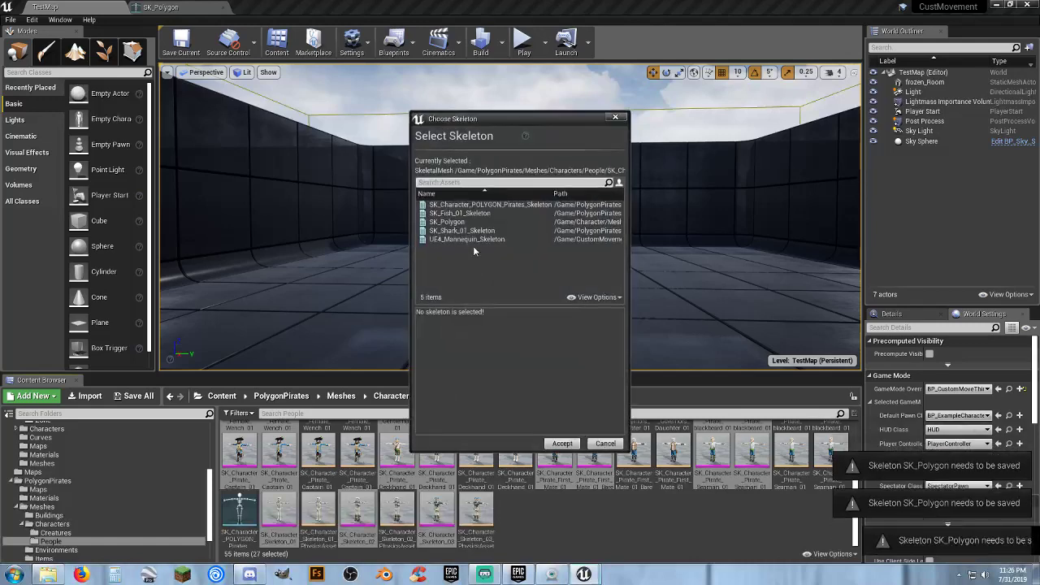
{"action": "left_click", "coordinate": [468, 221]}
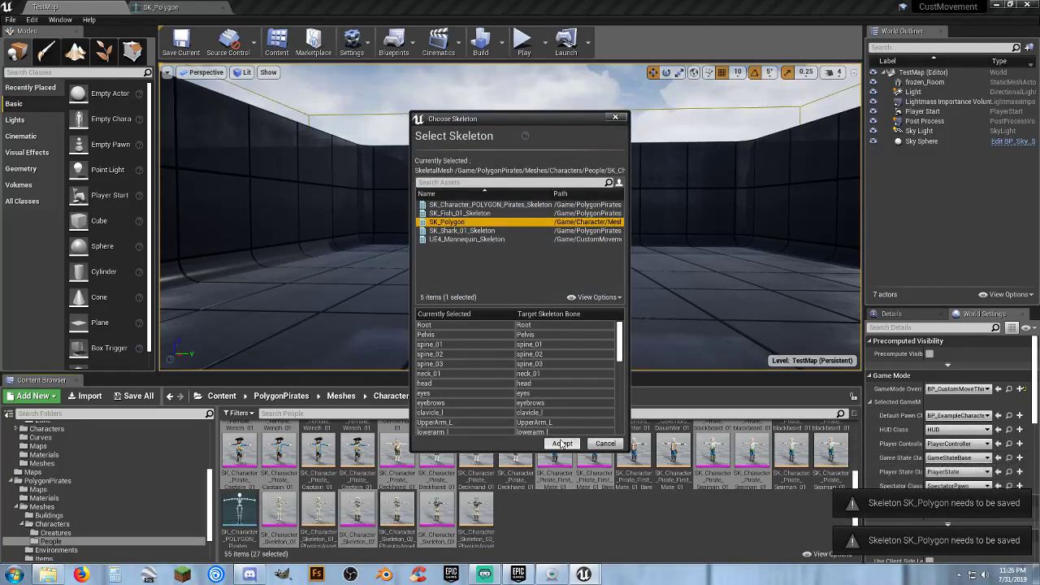
{"action": "left_click", "coordinate": [562, 444]}
{"action": "left_click", "coordinate": [480, 222]}
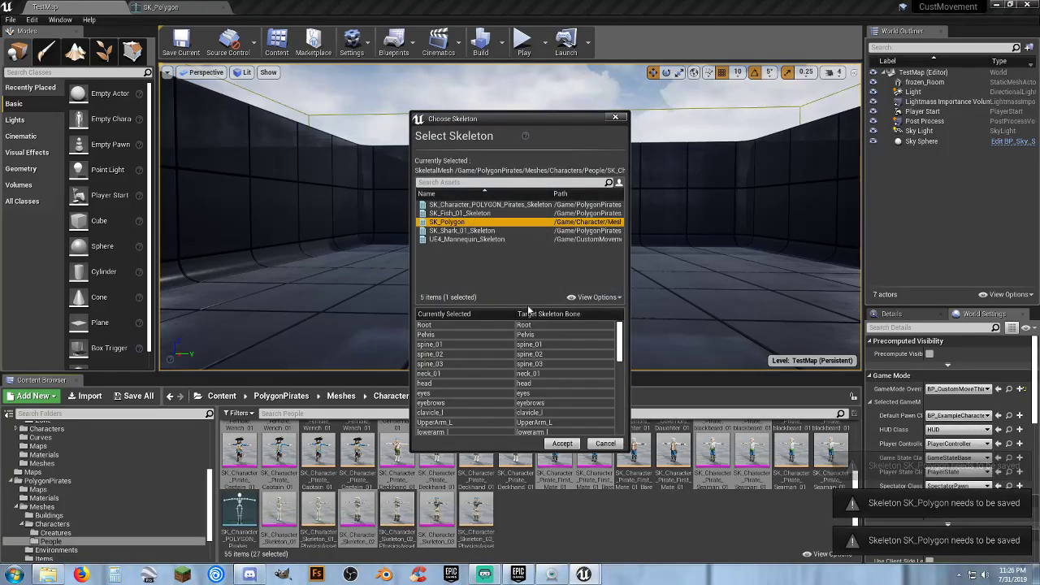
{"action": "left_click", "coordinate": [563, 443]}
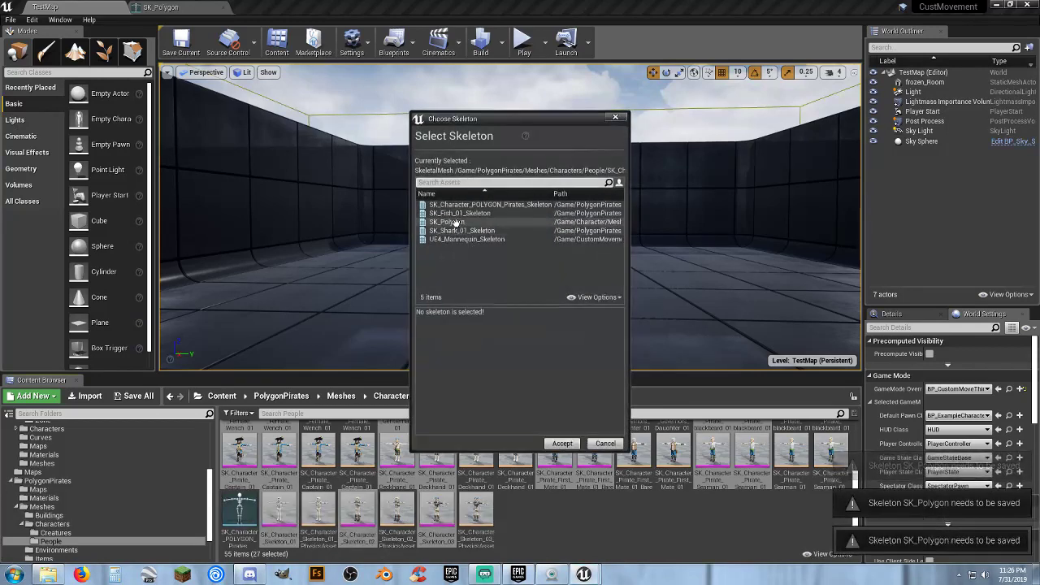
{"action": "left_click", "coordinate": [486, 222]}
{"action": "left_click", "coordinate": [574, 445]}
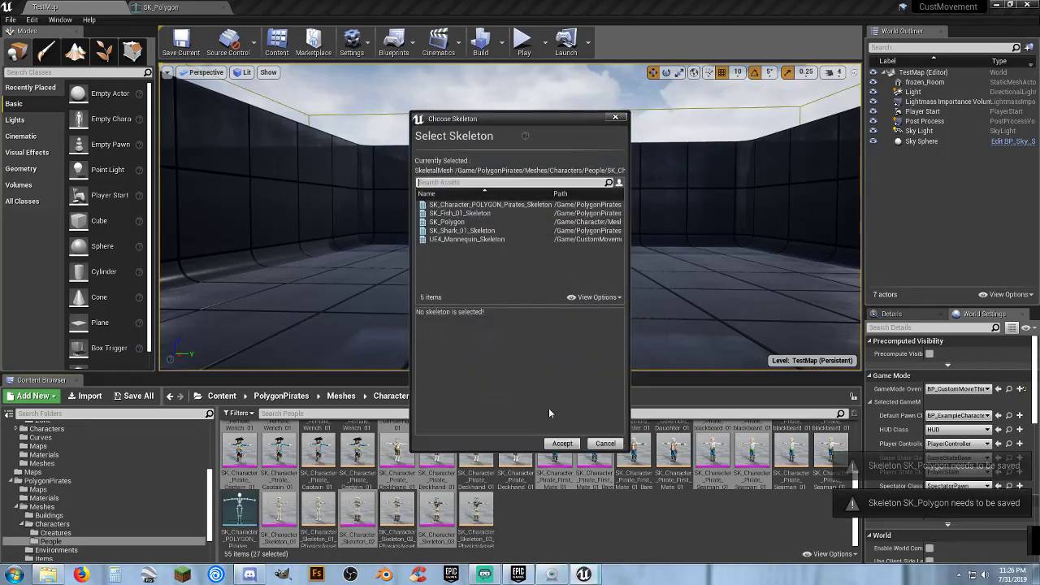
{"action": "left_click", "coordinate": [486, 222]}
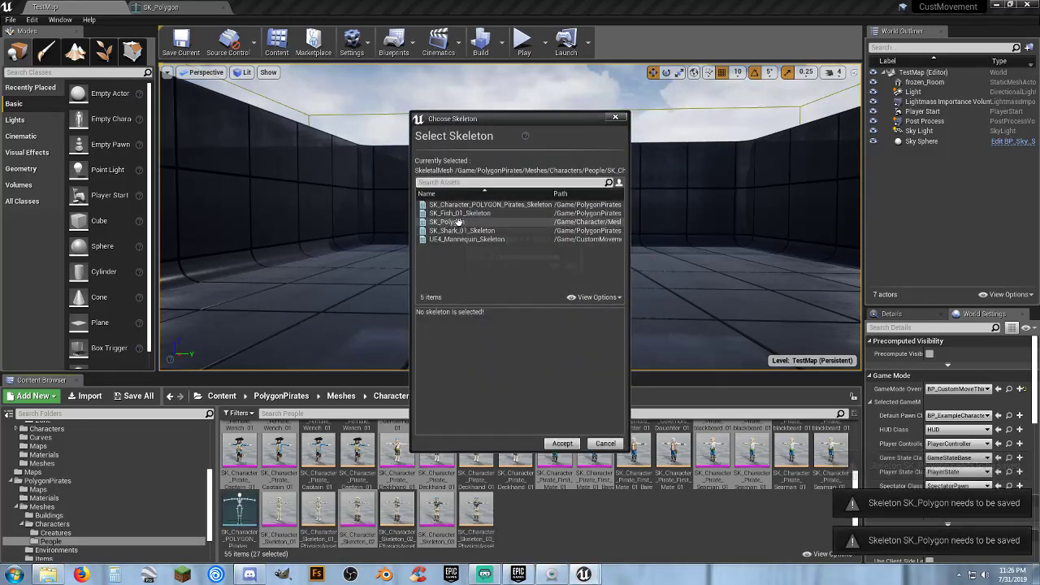
{"action": "left_click", "coordinate": [562, 444]}
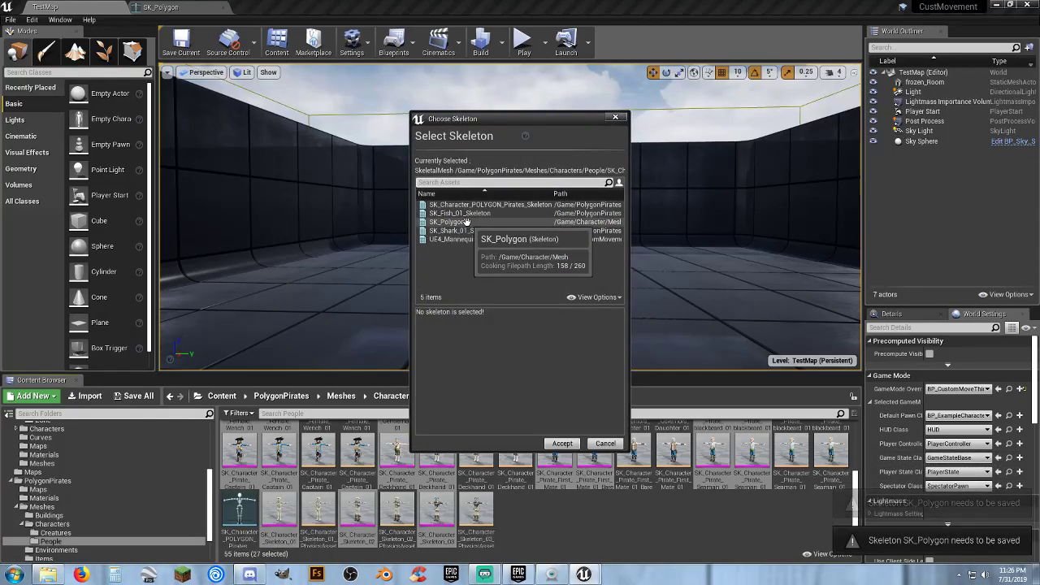
{"action": "left_click", "coordinate": [468, 222]}
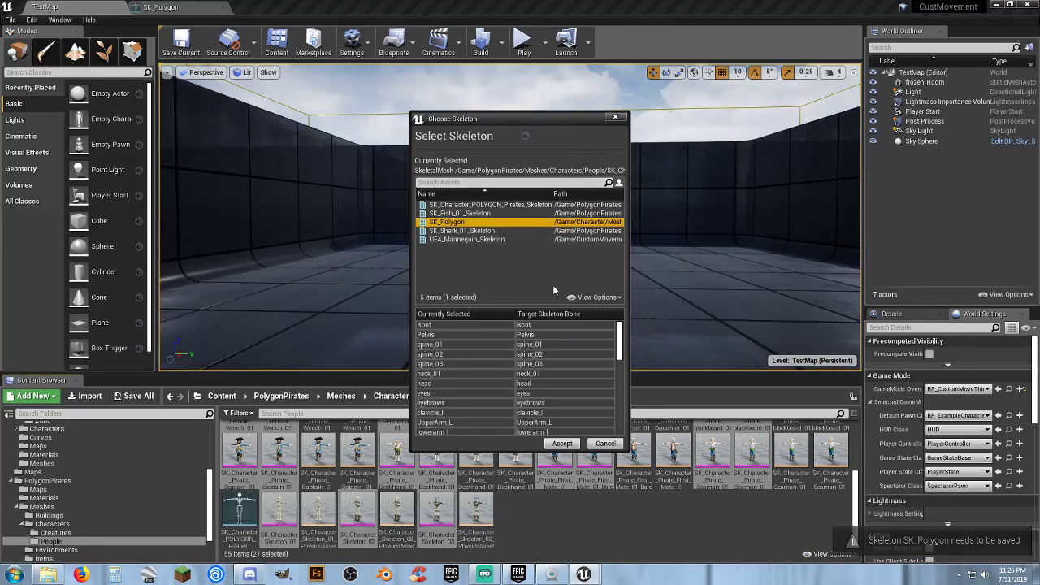
{"action": "left_click", "coordinate": [562, 444]}
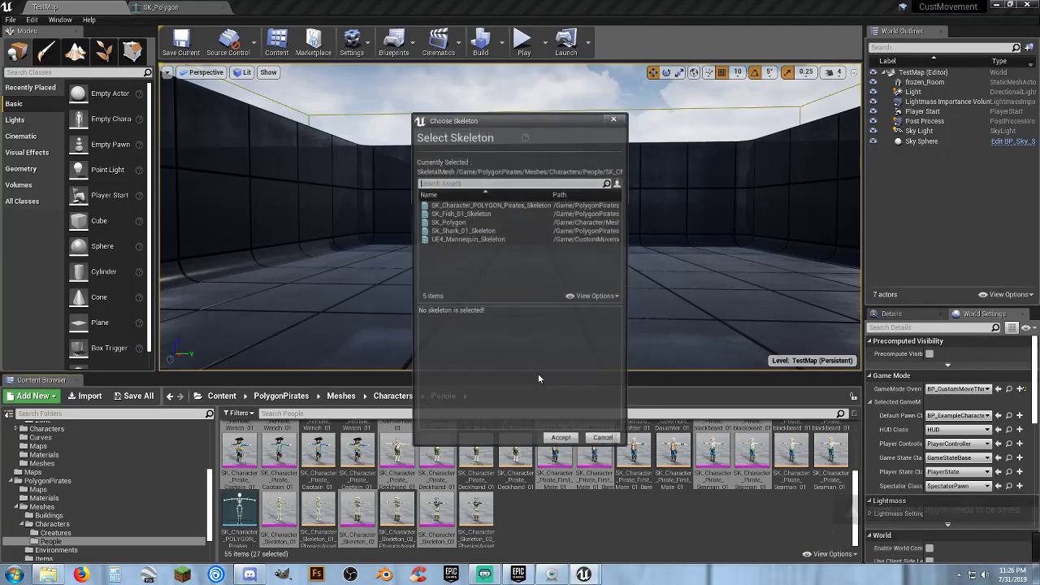
{"action": "left_click", "coordinate": [467, 222]}
{"action": "left_click", "coordinate": [562, 444]}
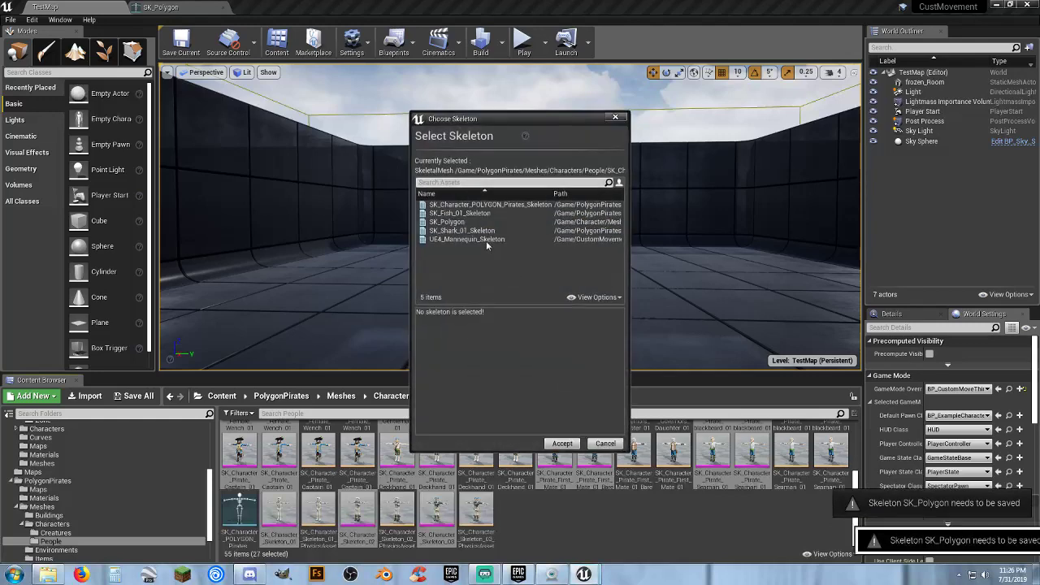
{"action": "left_click", "coordinate": [470, 222]}
{"action": "left_click", "coordinate": [563, 444]}
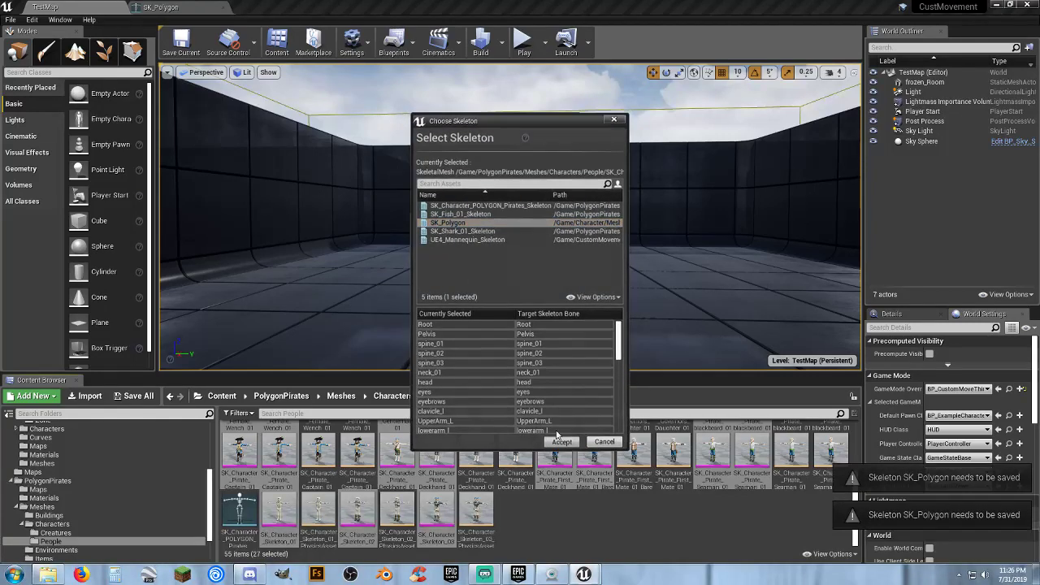
{"action": "left_click", "coordinate": [464, 221]}
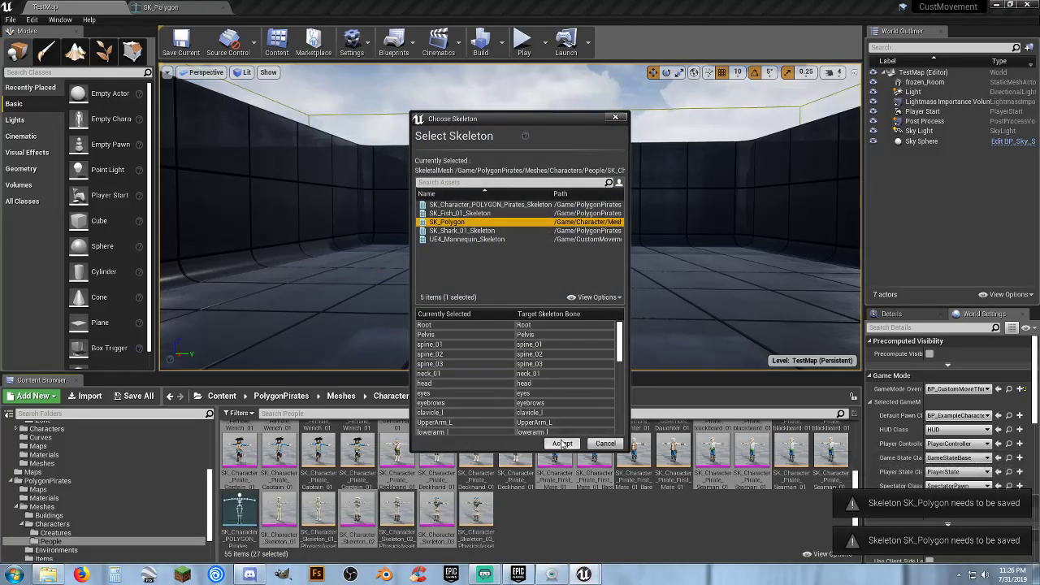
{"action": "left_click", "coordinate": [563, 444]}
{"action": "left_click", "coordinate": [461, 221]}
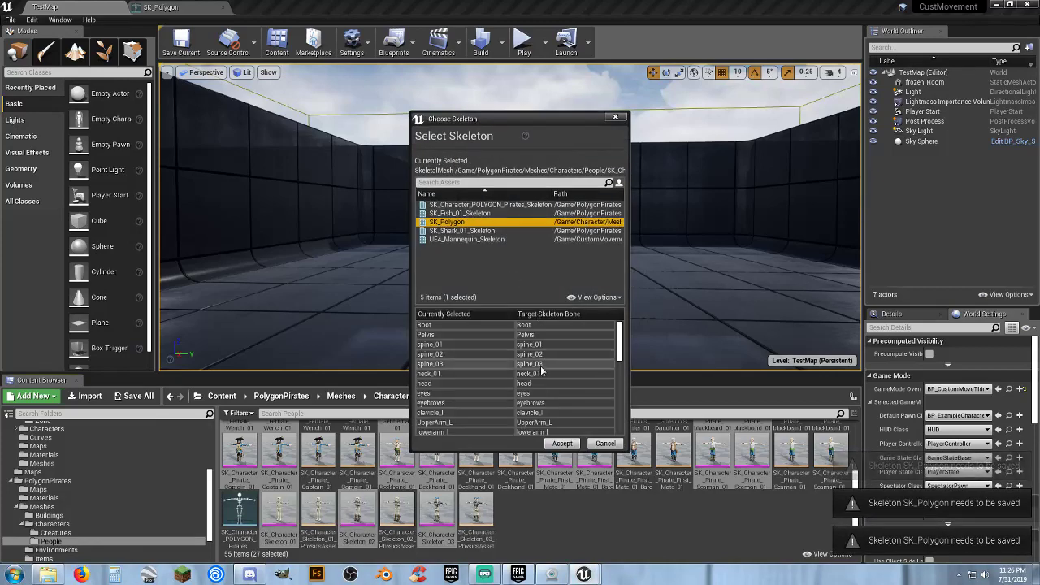
{"action": "left_click", "coordinate": [563, 444]}
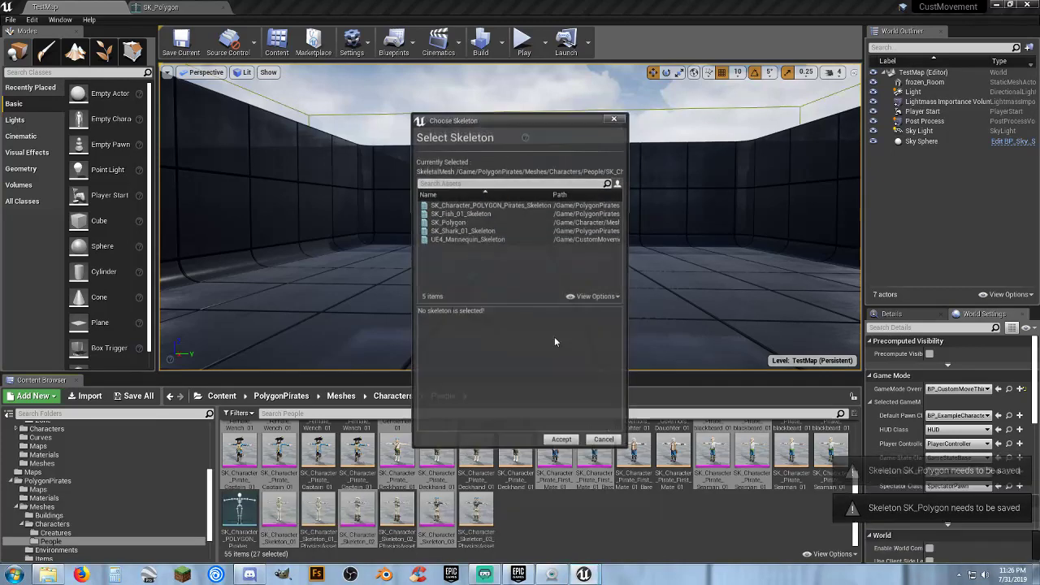
{"action": "left_click", "coordinate": [464, 221]}
{"action": "left_click", "coordinate": [563, 444]}
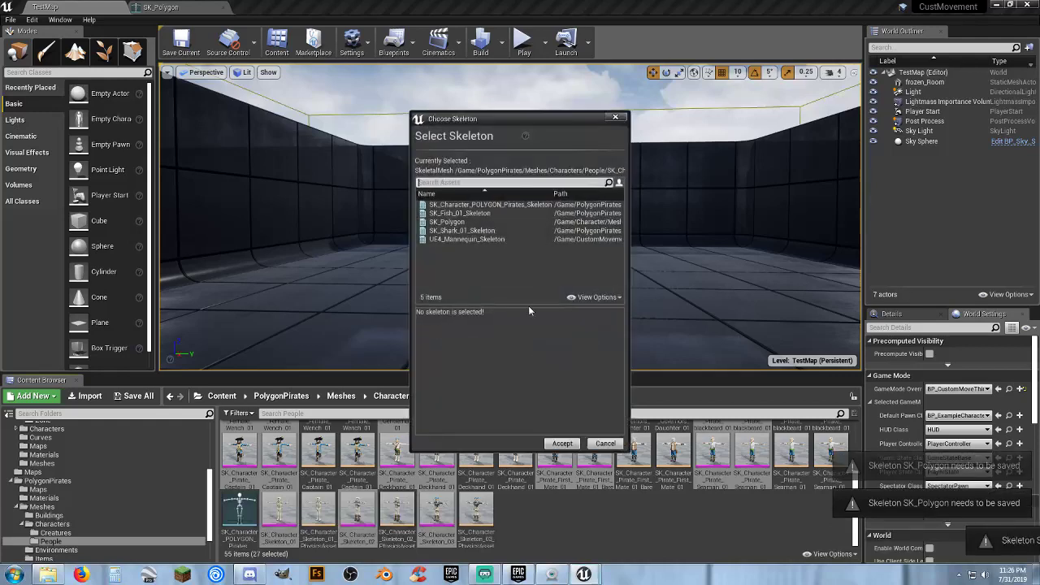
{"action": "left_click", "coordinate": [462, 221]}
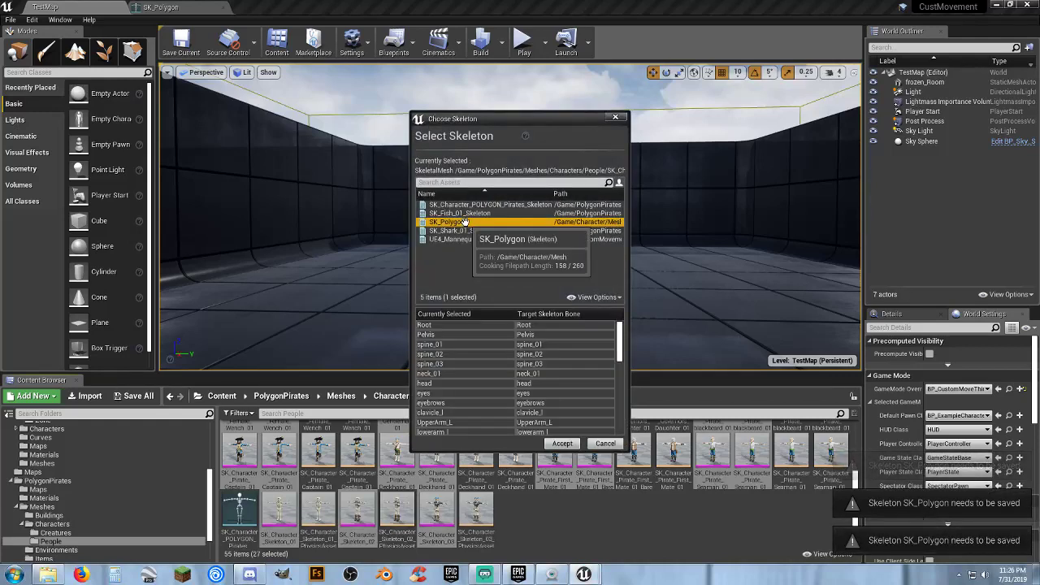
{"action": "left_click", "coordinate": [563, 444]}
{"action": "left_click", "coordinate": [462, 221]}
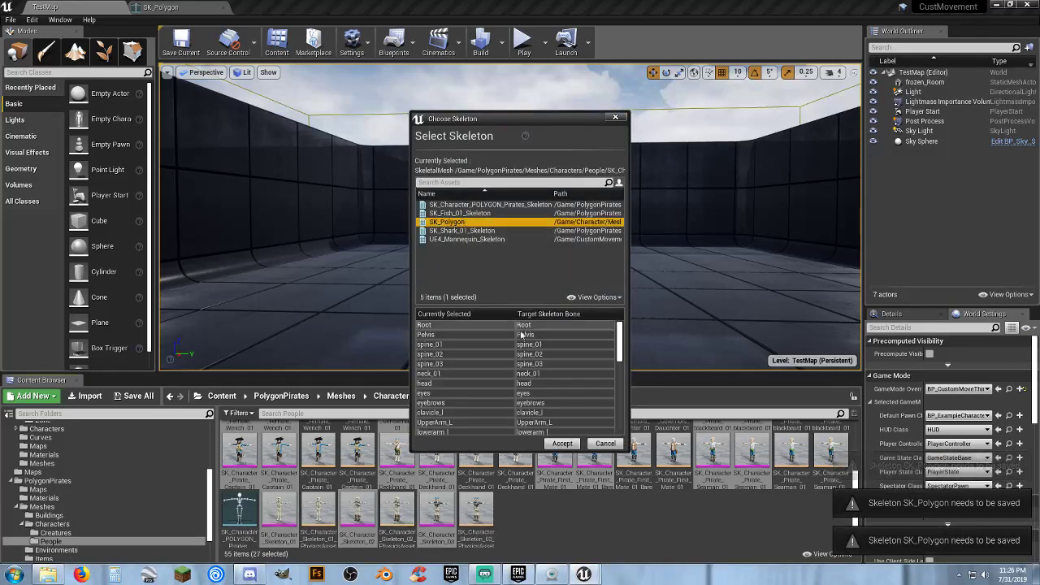
{"action": "left_click", "coordinate": [562, 444]}
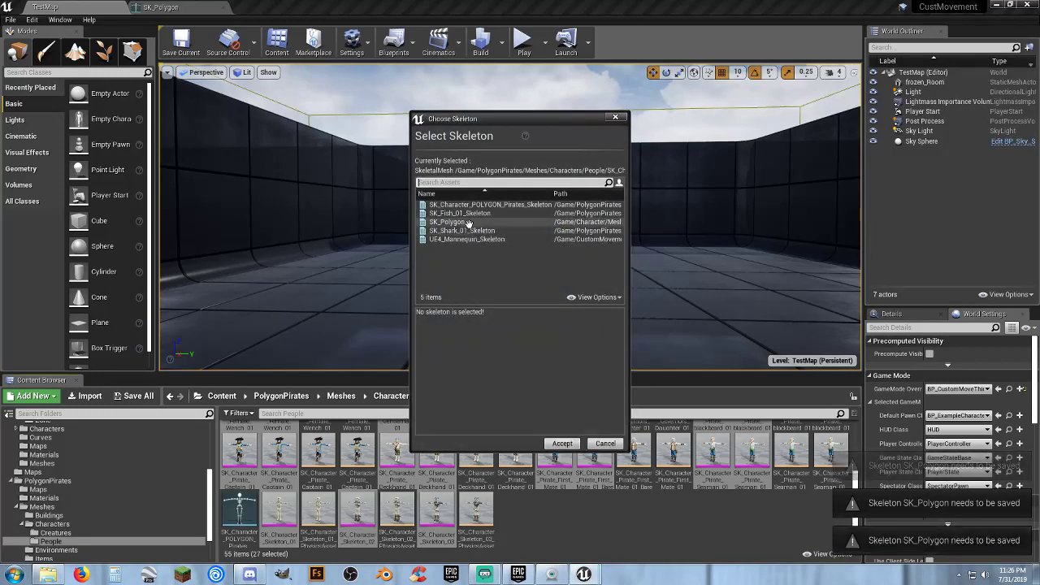
{"action": "left_click", "coordinate": [468, 222]}
{"action": "left_click", "coordinate": [562, 444]}
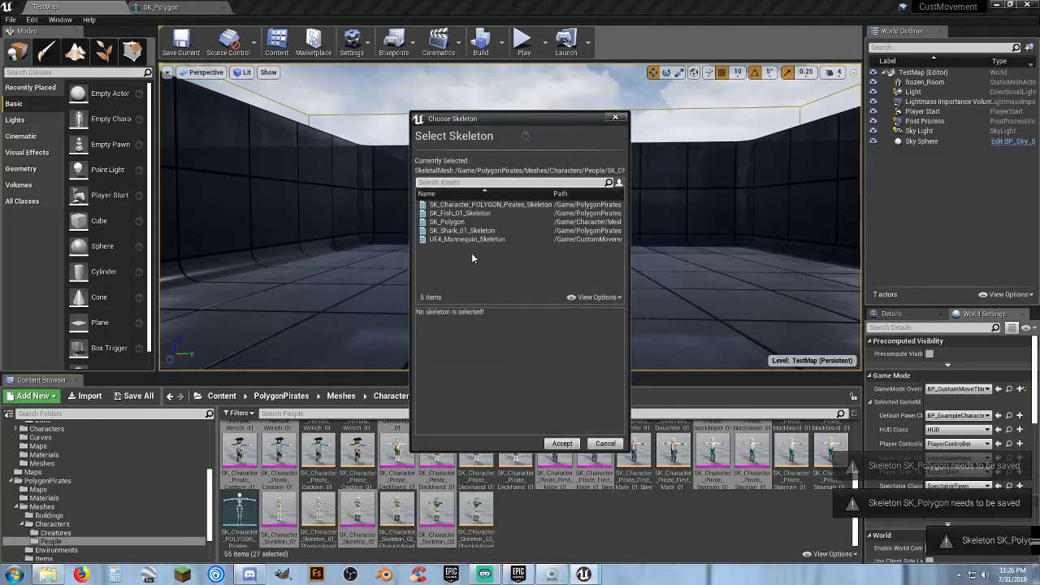
{"action": "left_click", "coordinate": [468, 222]}
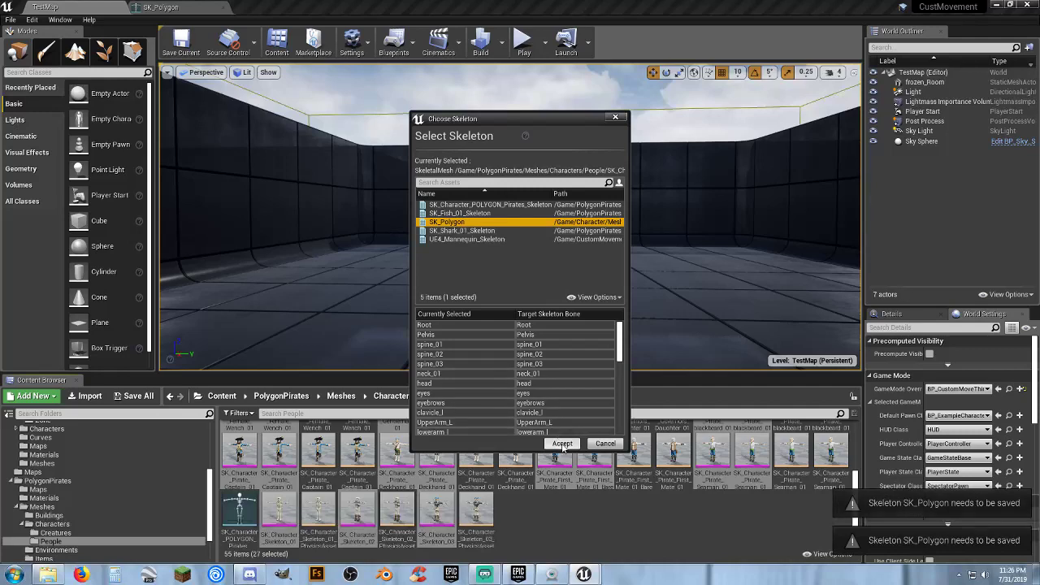
Assign SK_Polygon to the remaining selected pirate meshes, accepting each bone match, and save all modified assets.
{"action": "left_click", "coordinate": [563, 443]}
{"action": "left_click", "coordinate": [476, 222]}
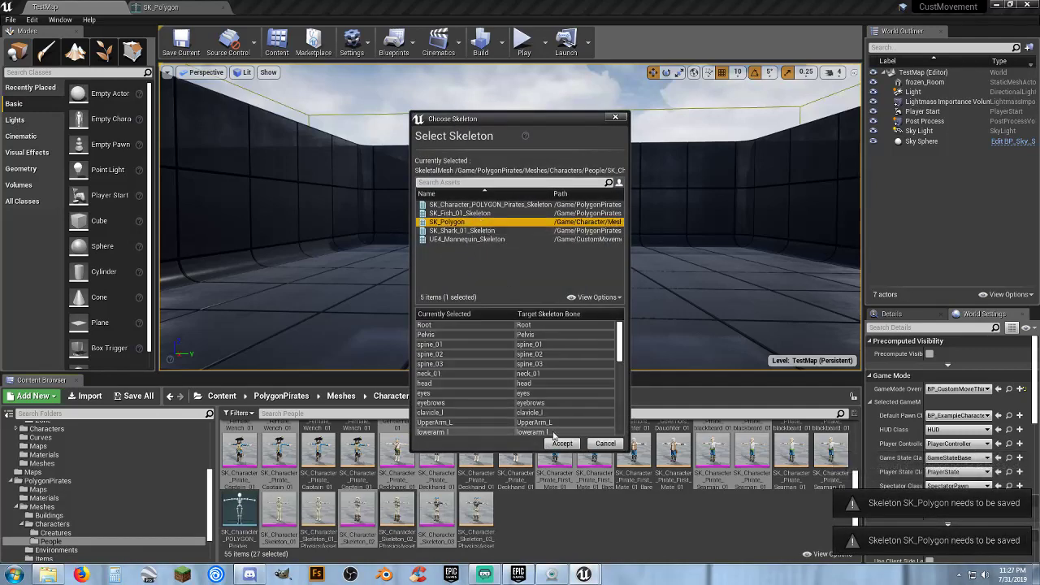
{"action": "left_click", "coordinate": [560, 446]}
{"action": "left_click", "coordinate": [471, 222]}
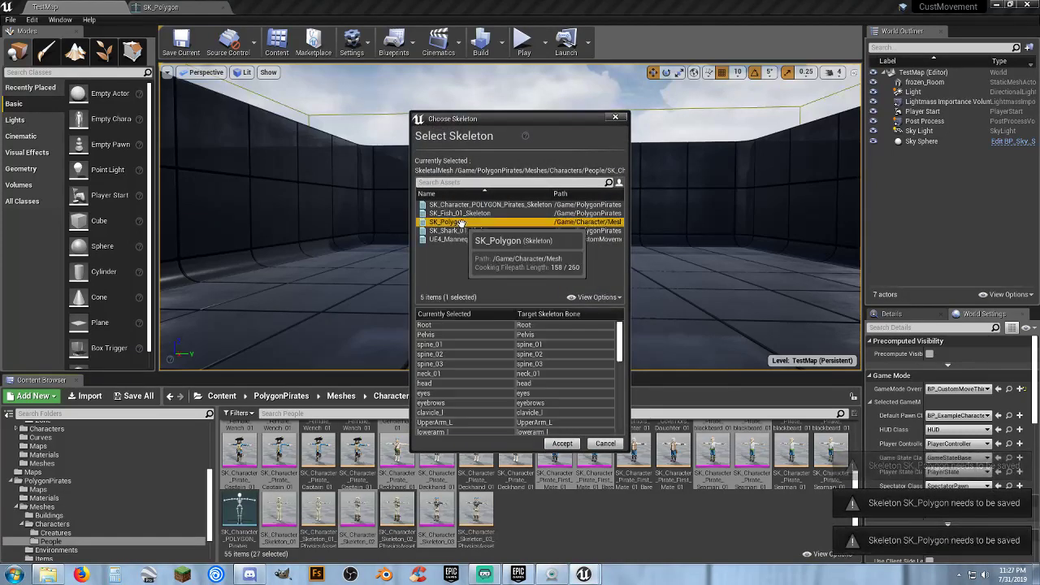
{"action": "left_click", "coordinate": [561, 445]}
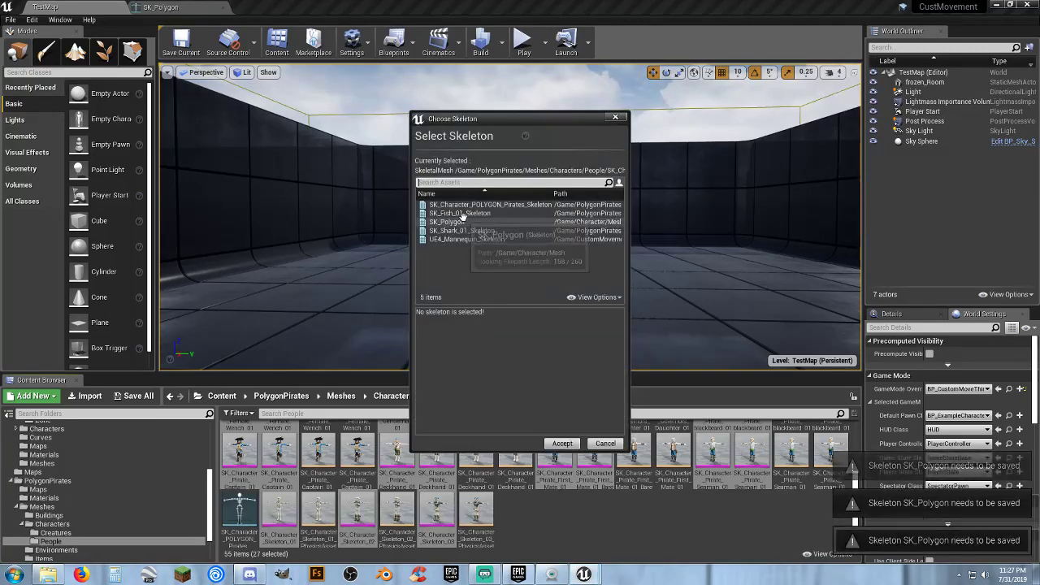
{"action": "left_click", "coordinate": [471, 222]}
{"action": "left_click", "coordinate": [562, 444]}
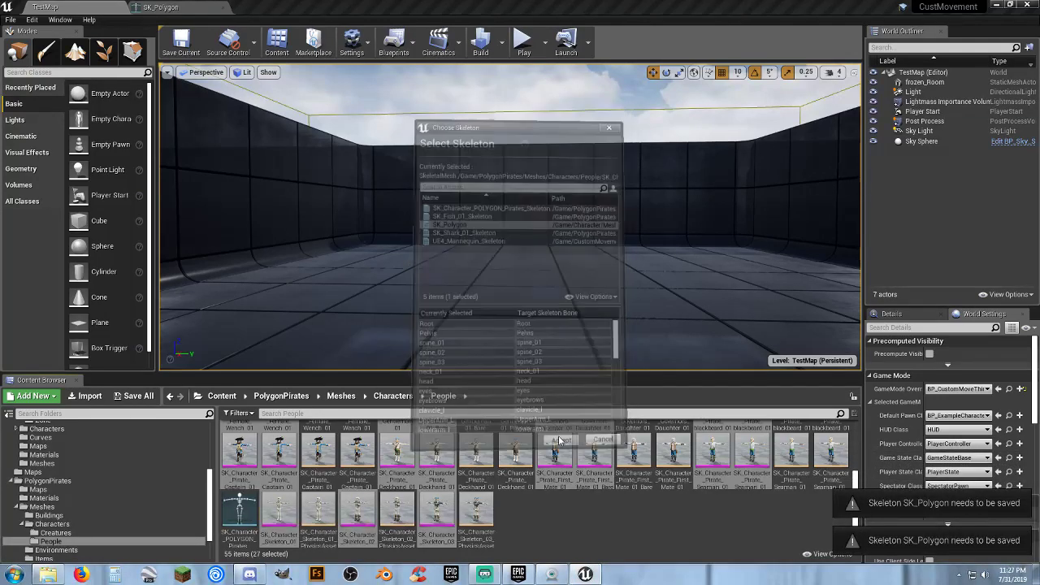
{"action": "left_click", "coordinate": [135, 396]}
{"action": "left_click", "coordinate": [616, 387]}
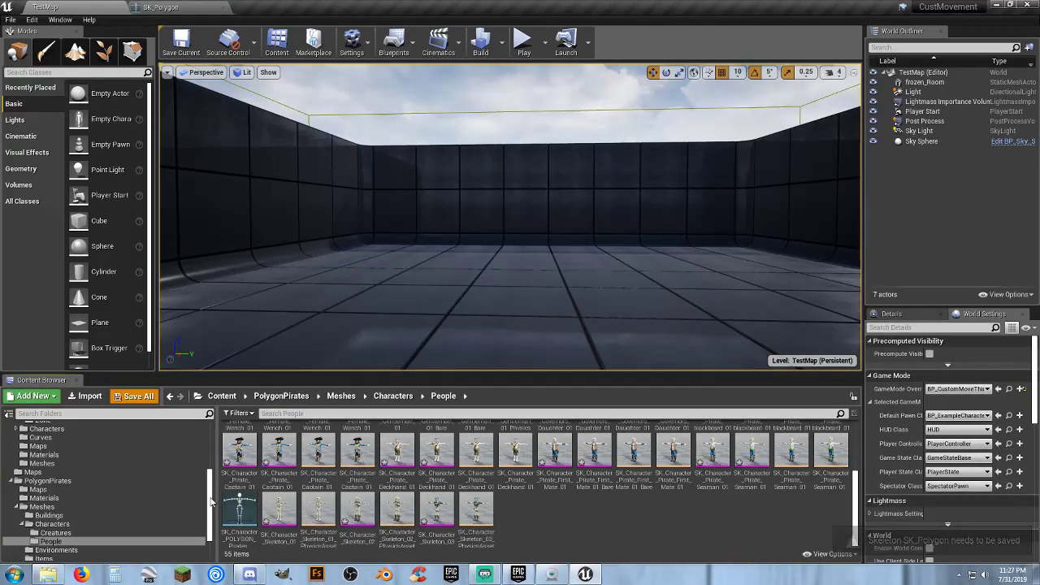
Open SK_Polygon from Character/Mesh, set its preview mesh to SK_Character_Skeleton_01 and apply that mesh to the asset.
{"action": "scroll", "coordinate": [201, 453], "scroll_direction": "up", "scroll_amount": 5}
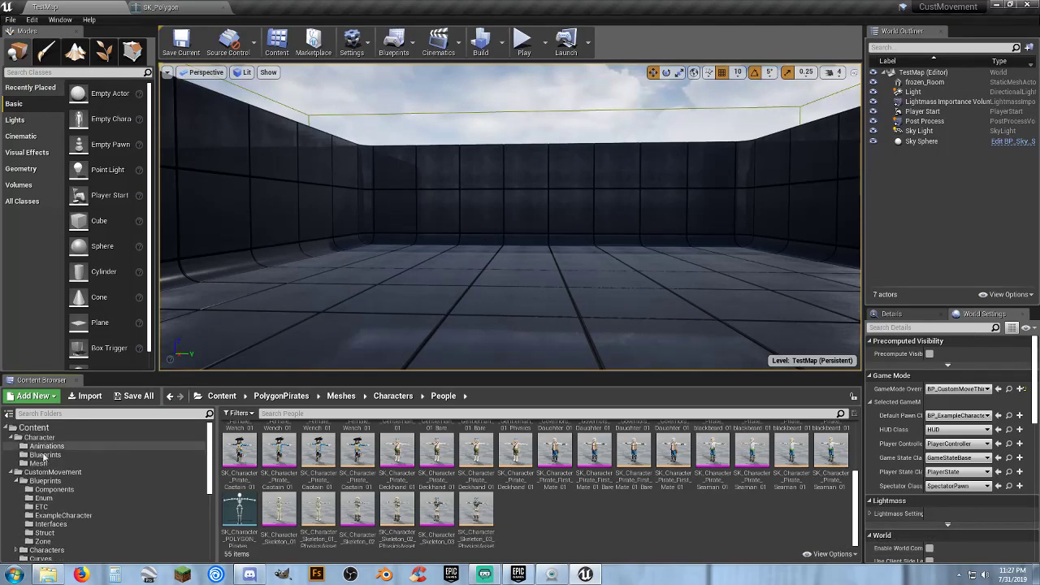
{"action": "left_click", "coordinate": [195, 463]}
{"action": "double_click", "coordinate": [248, 469]}
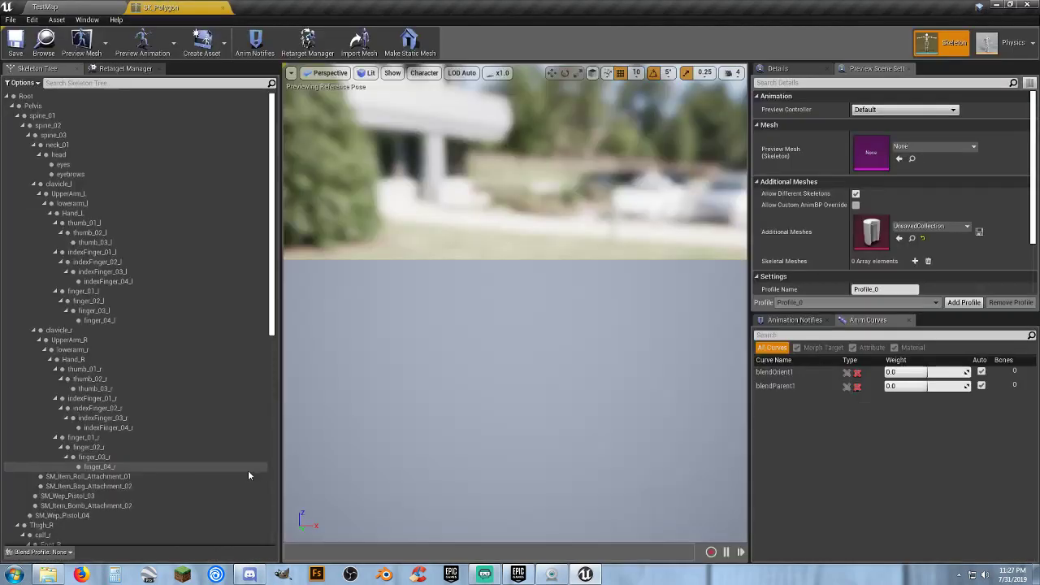
{"action": "left_click", "coordinate": [933, 149]}
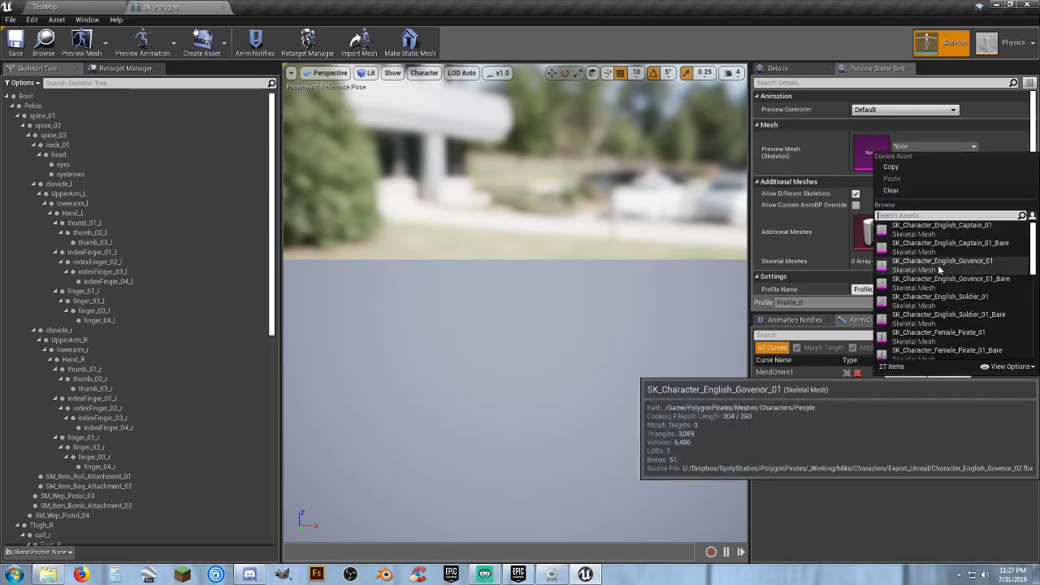
{"action": "scroll", "coordinate": [938, 272], "scroll_direction": "down", "scroll_amount": 5}
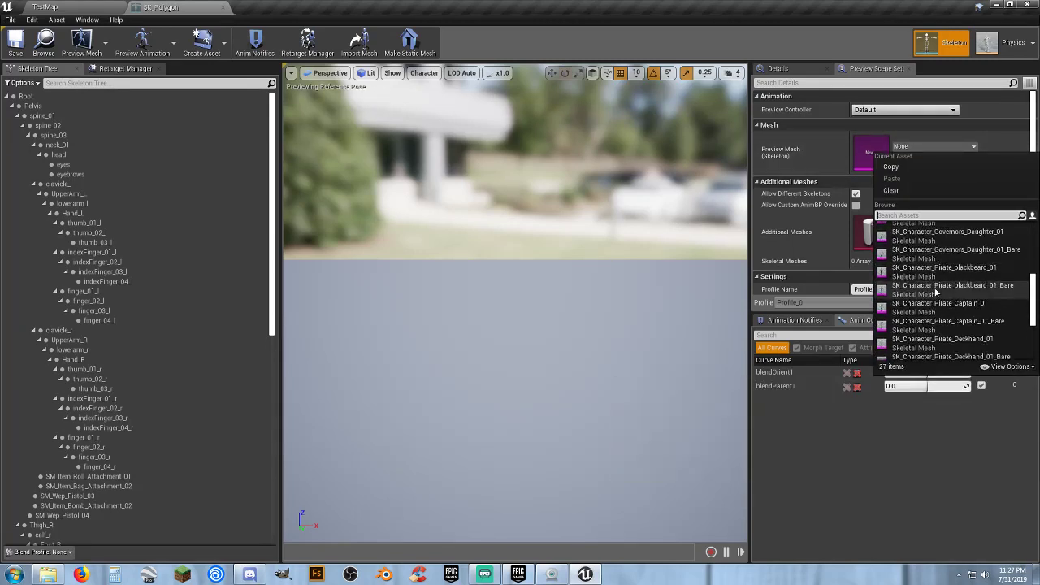
{"action": "scroll", "coordinate": [935, 295], "scroll_direction": "down", "scroll_amount": 5}
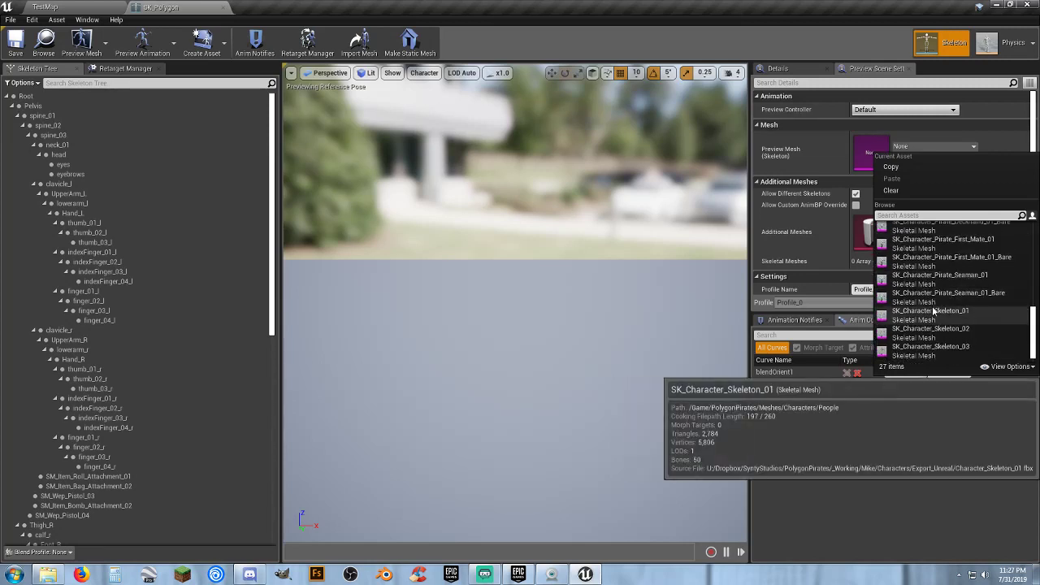
{"action": "left_click", "coordinate": [931, 315]}
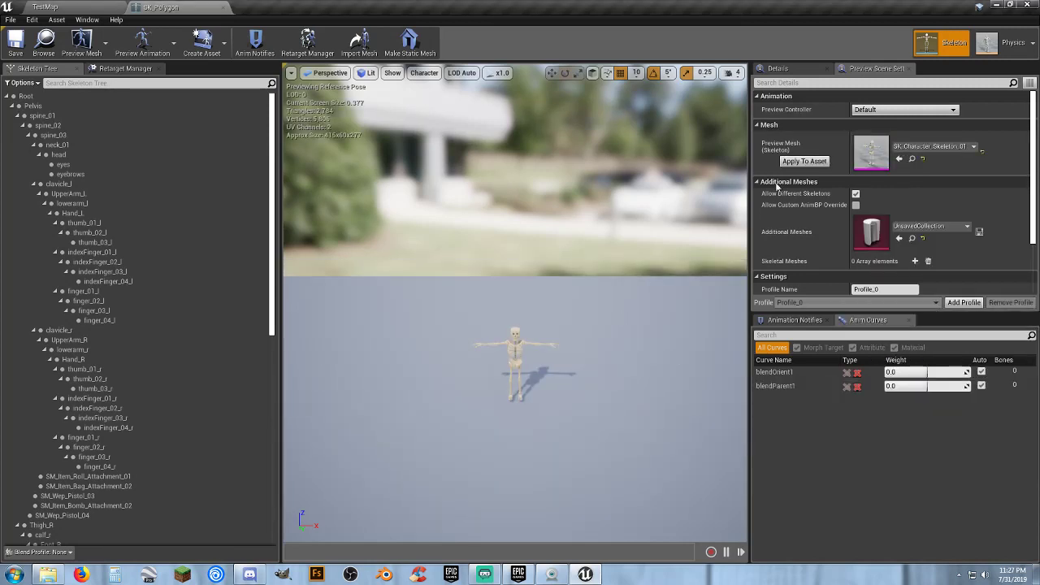
{"action": "left_click", "coordinate": [805, 161]}
{"action": "mouse_move", "coordinate": [566, 268]}
{"action": "right_mouse_down"}
{"action": "mouse_move", "coordinate": [565, 285]}
{"action": "mouse_move", "coordinate": [520, 252]}
{"action": "mouse_move", "coordinate": [567, 275]}
{"action": "right_mouse_up"}
{"action": "key", "text": "w"}
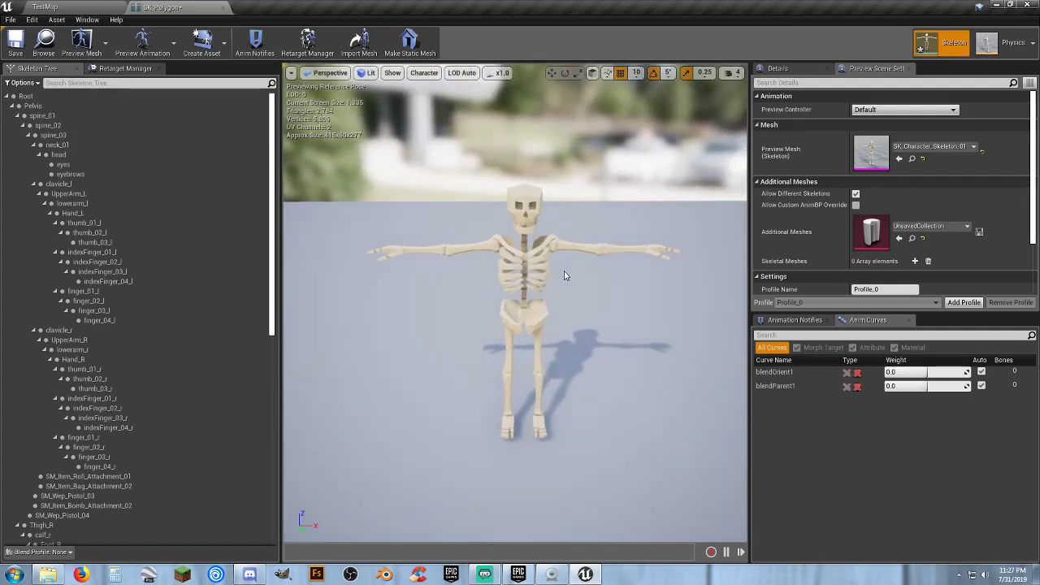
Check SK_Polygon's Humanoid rig mapping in the Retarget Manager, save the skeleton and close its editor.
{"action": "left_click", "coordinate": [122, 70]}
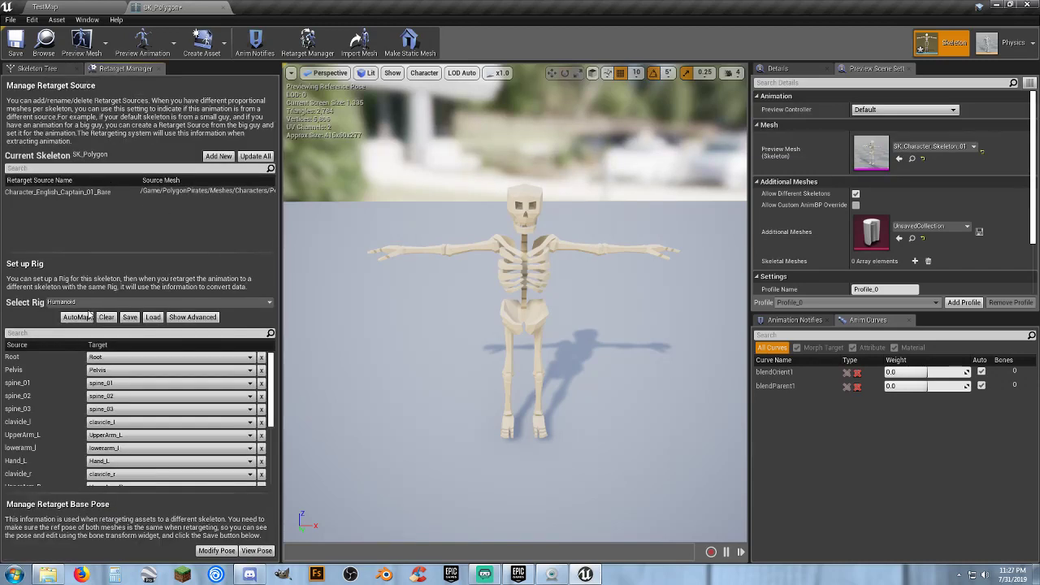
{"action": "left_click", "coordinate": [16, 44]}
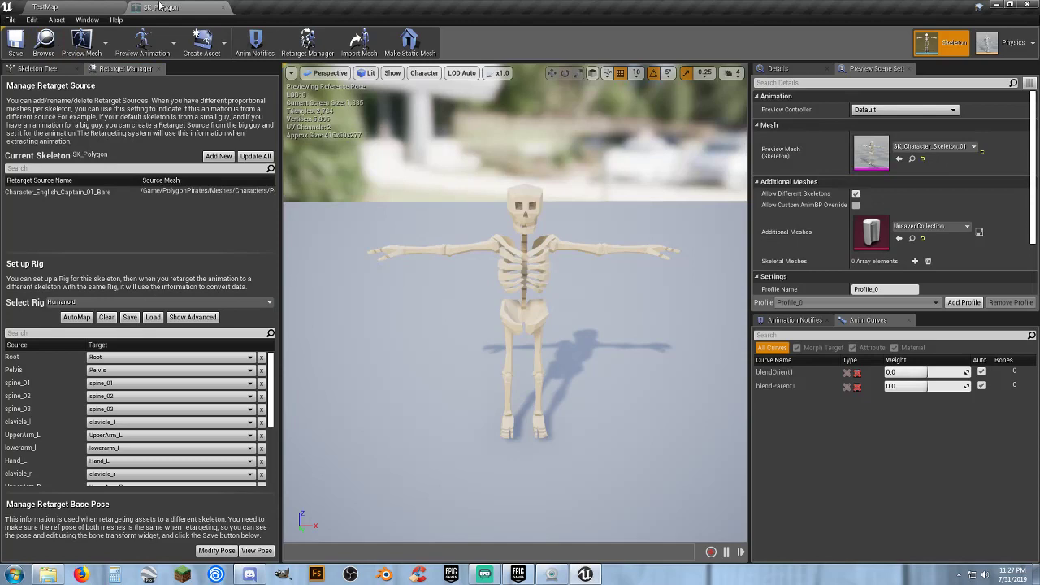
{"action": "left_click", "coordinate": [224, 9]}
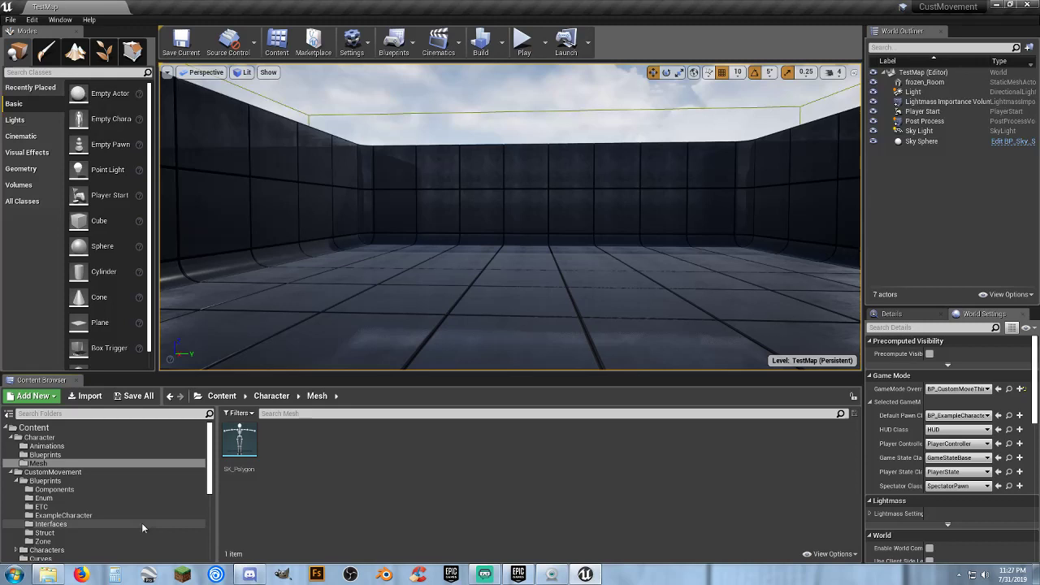
Create a folder named Unarmed inside Character/Animations and open it.
{"action": "left_click", "coordinate": [49, 446]}
{"action": "right_click", "coordinate": [286, 453]}
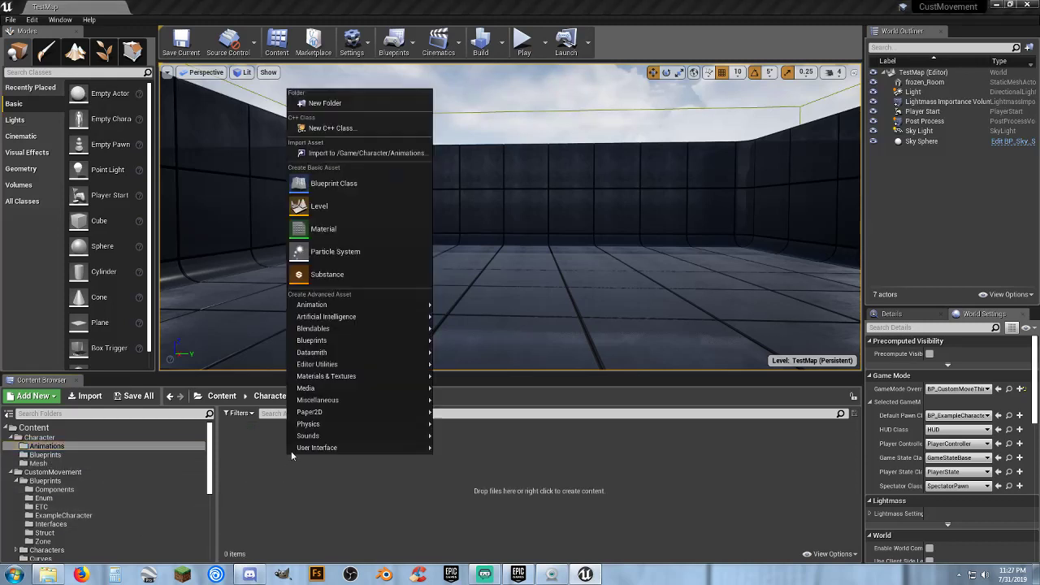
{"action": "left_click", "coordinate": [331, 103]}
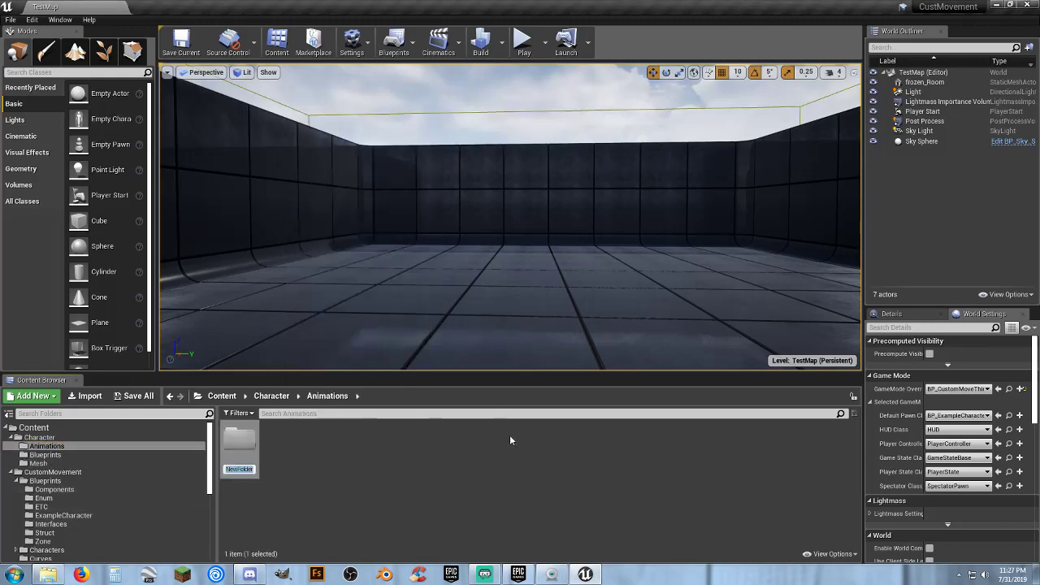
{"action": "type", "text": "Unarmed"}
{"action": "key", "text": "Return"}
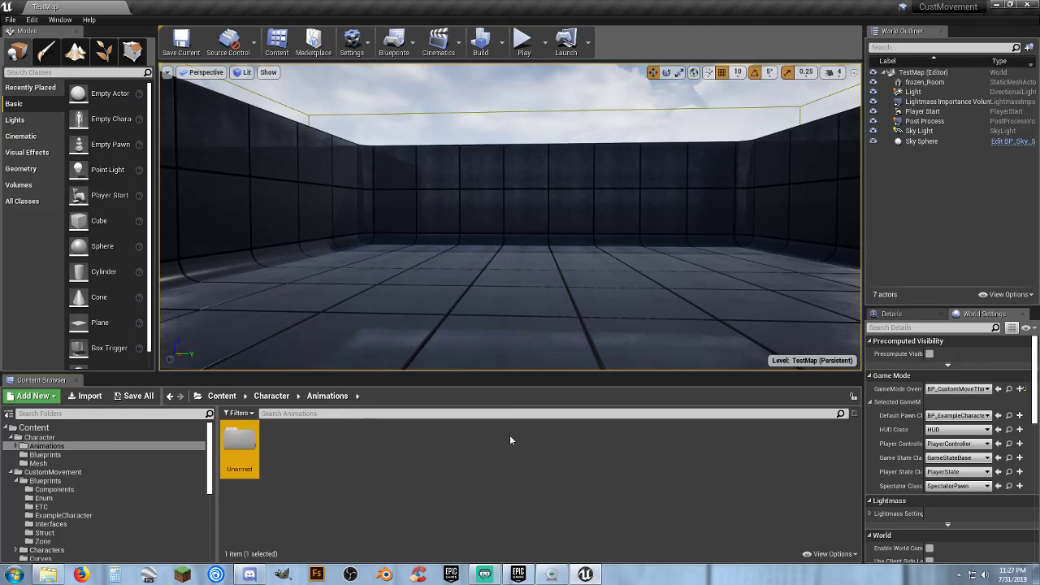
{"action": "double_click", "coordinate": [240, 450]}
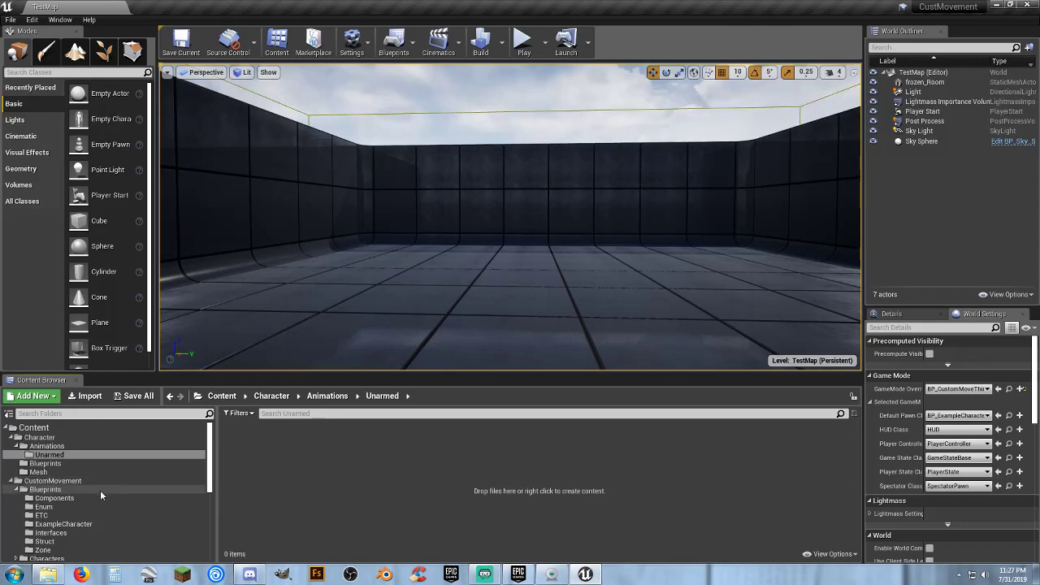
Browse the CustomMovement folders, including ExampleCharacter and Meshes, to locate ABP_CustomMovement in Characters/Animations.
{"action": "scroll", "coordinate": [98, 491], "scroll_direction": "down", "scroll_amount": 1}
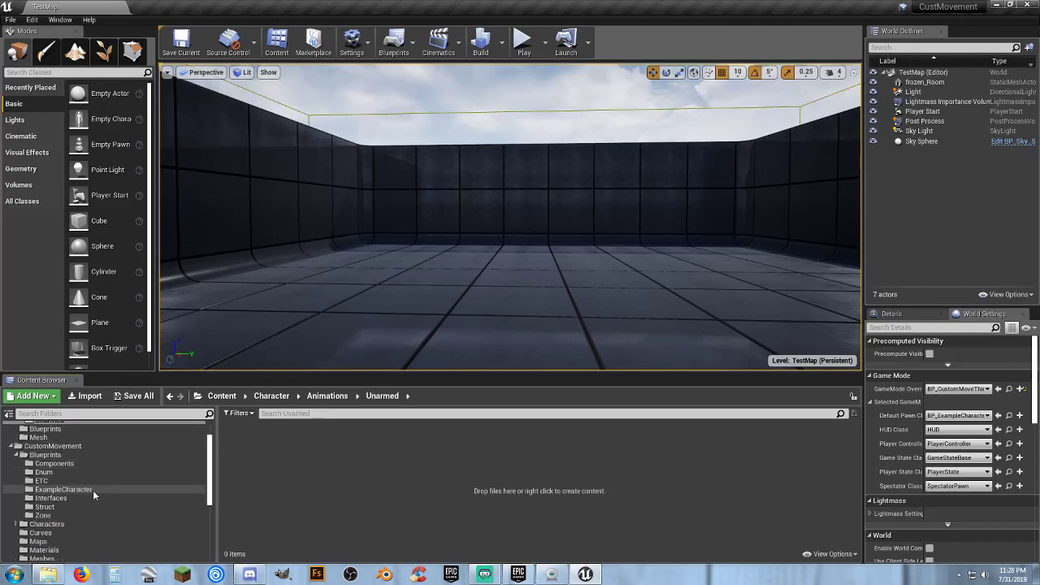
{"action": "left_click", "coordinate": [92, 491]}
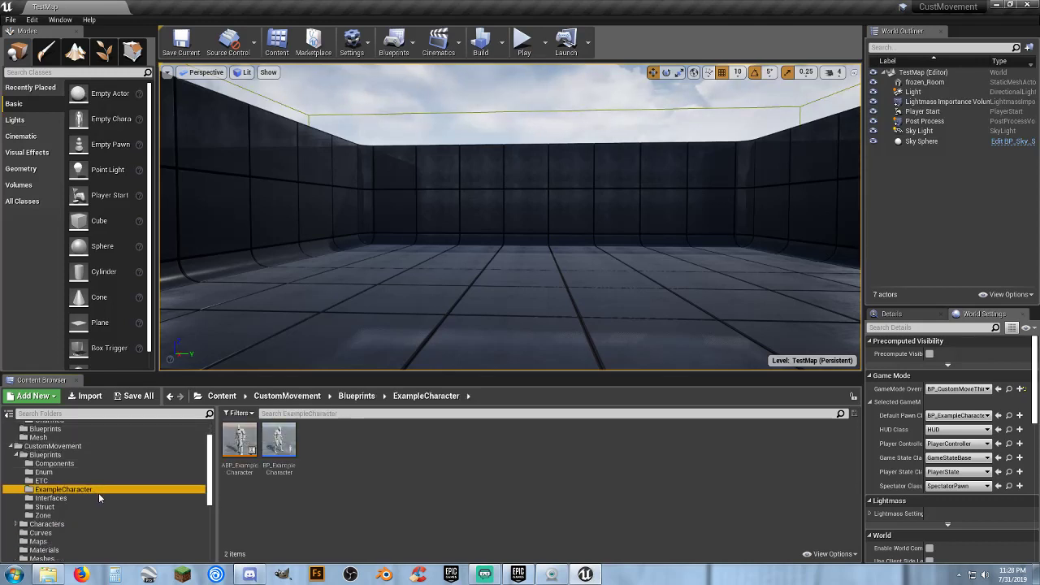
{"action": "scroll", "coordinate": [75, 492], "scroll_direction": "down", "scroll_amount": 3}
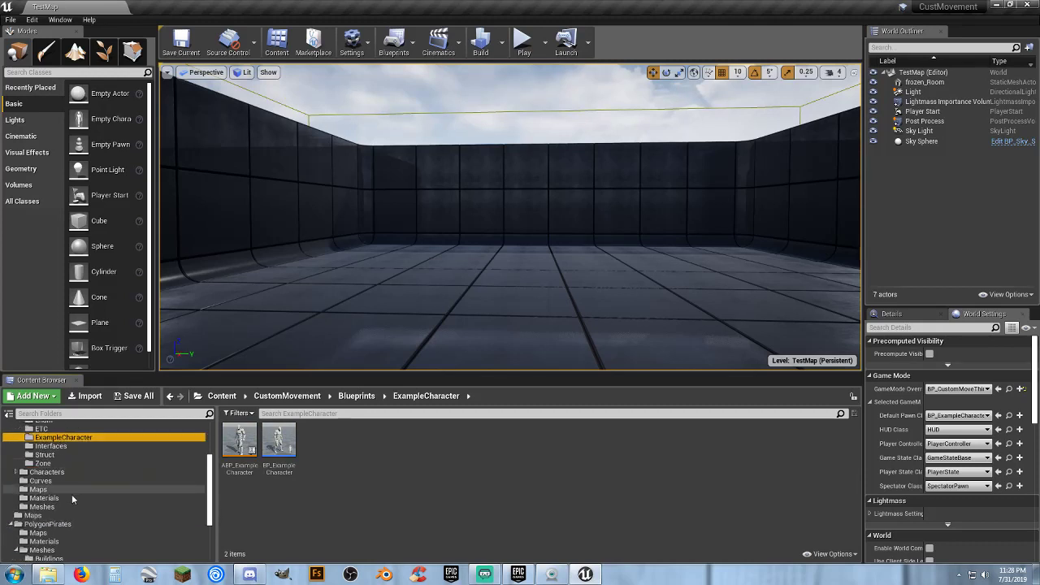
{"action": "left_click", "coordinate": [11, 526]}
{"action": "left_click", "coordinate": [36, 540]}
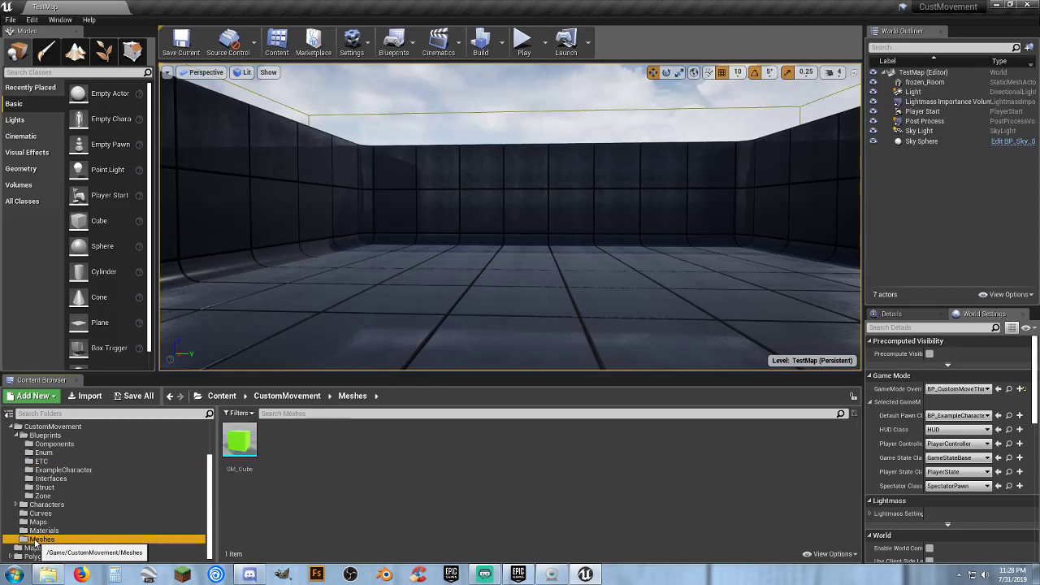
{"action": "left_click", "coordinate": [21, 504]}
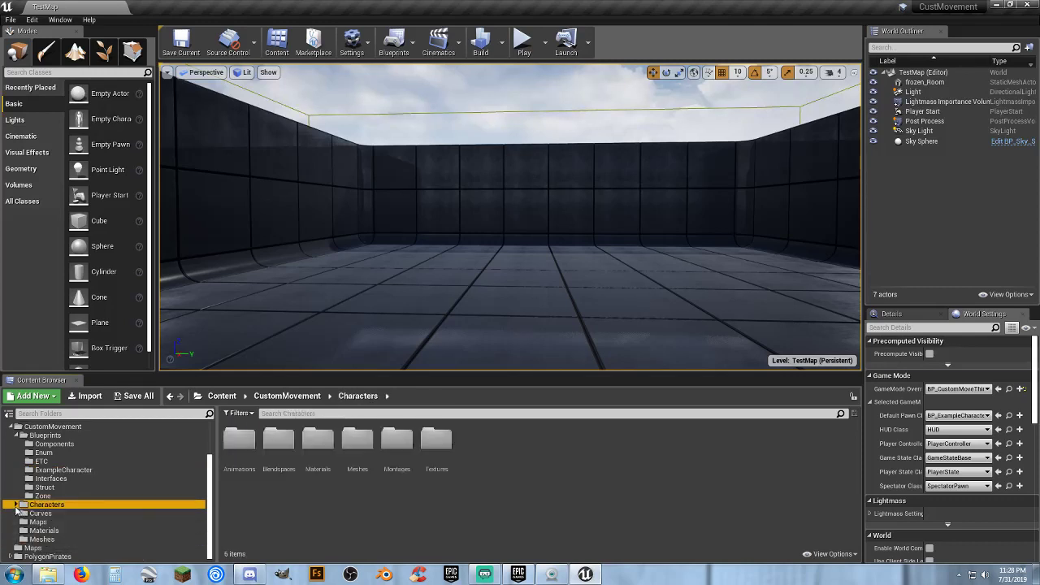
{"action": "left_click", "coordinate": [15, 505]}
{"action": "scroll", "coordinate": [49, 512], "scroll_direction": "down", "scroll_amount": 1}
{"action": "left_click", "coordinate": [21, 479]}
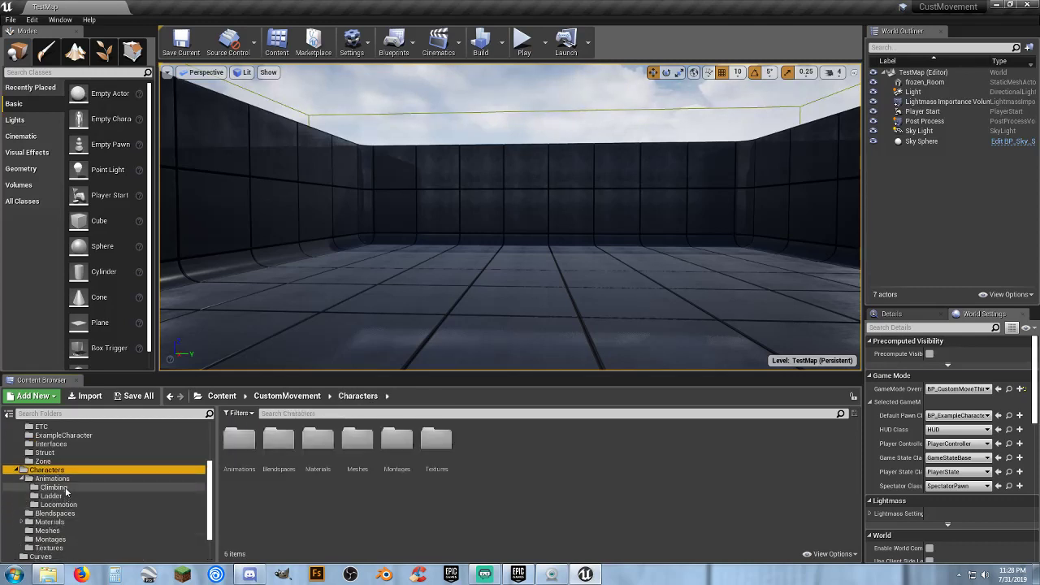
{"action": "left_click", "coordinate": [57, 479]}
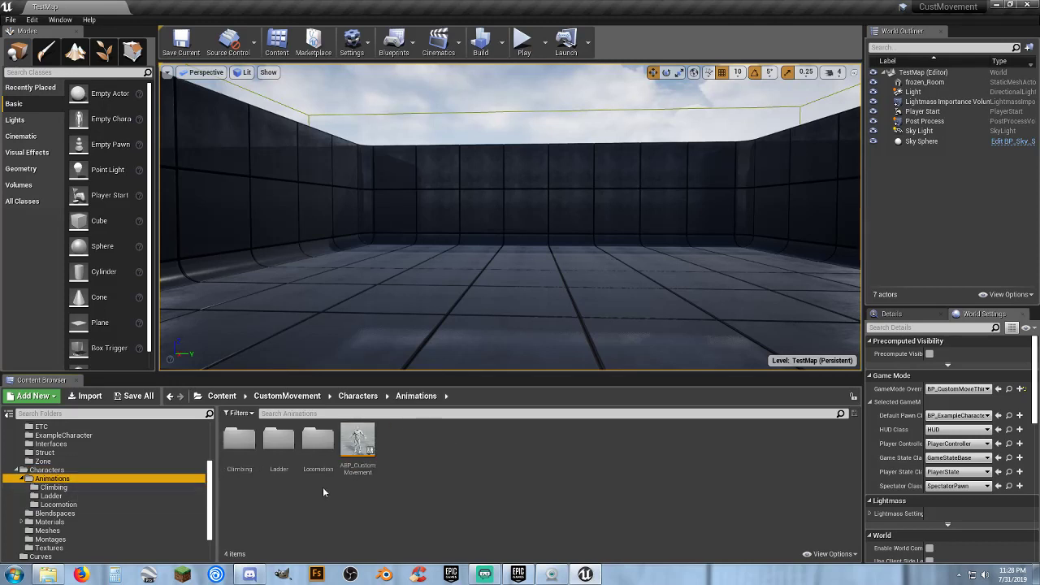
{"action": "left_click", "coordinate": [358, 450]}
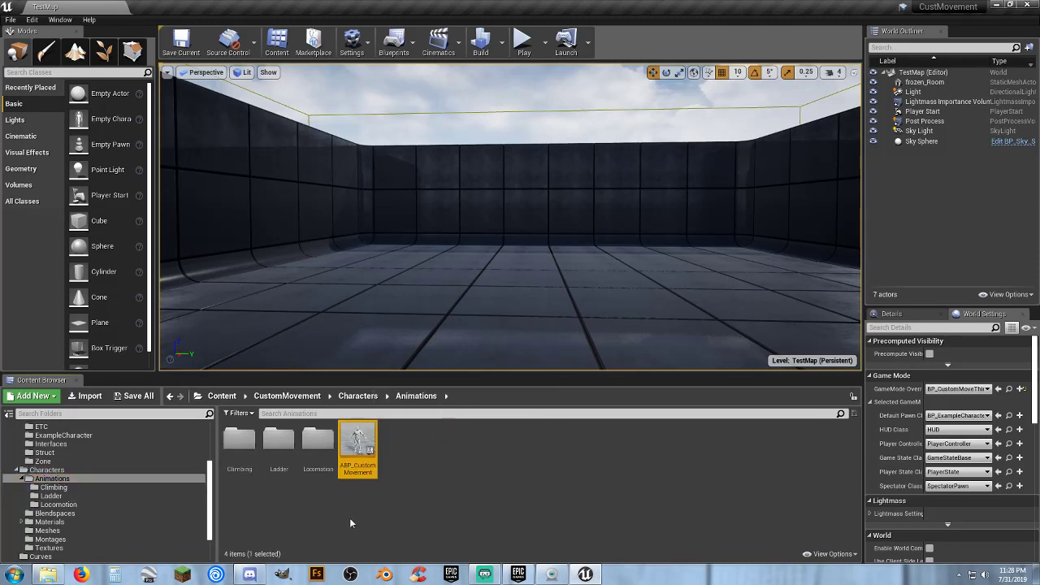
Look through the Climbing, Ladder and Locomotion animations and the Montages folder under CustomMovement/Characters.
{"action": "left_click", "coordinate": [74, 489]}
{"action": "left_click", "coordinate": [63, 496]}
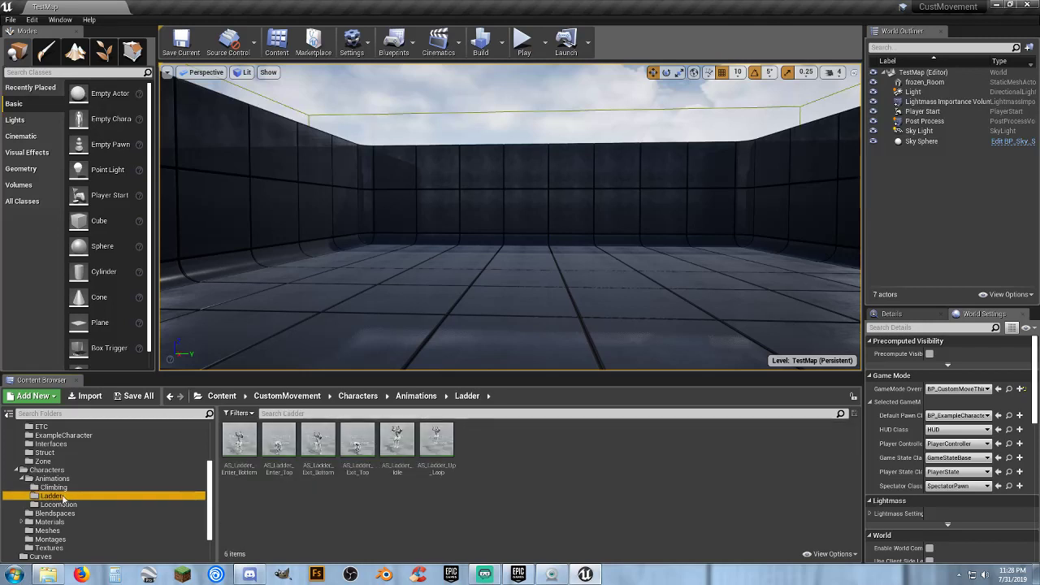
{"action": "left_click", "coordinate": [75, 506]}
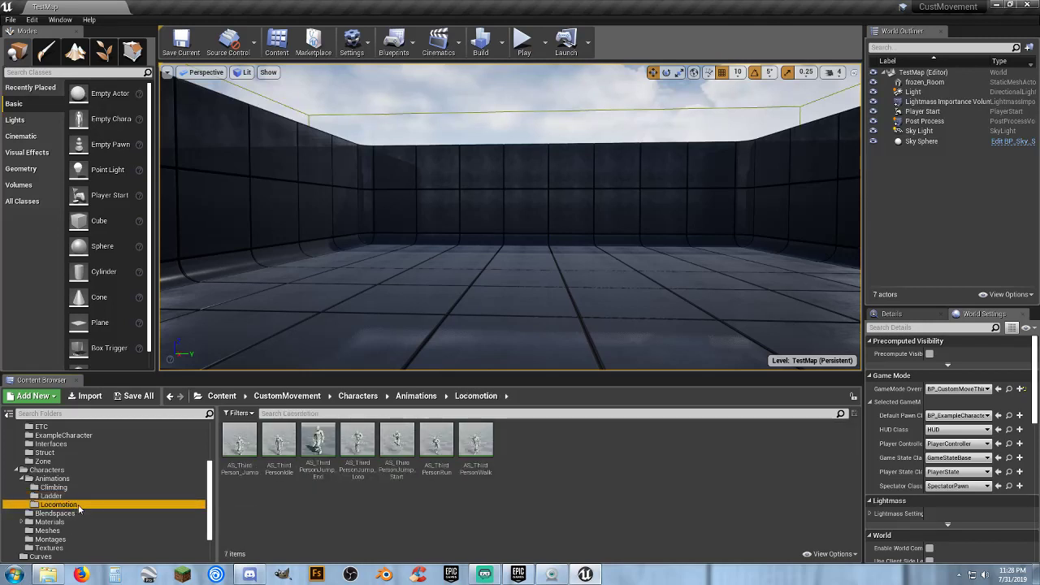
{"action": "scroll", "coordinate": [71, 504], "scroll_direction": "down", "scroll_amount": 1}
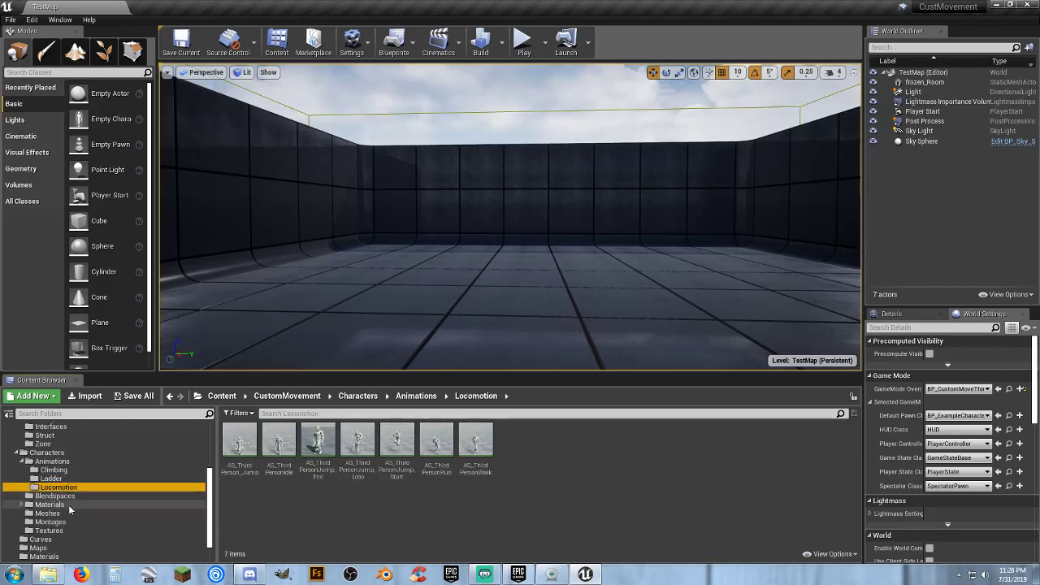
{"action": "left_click", "coordinate": [57, 522]}
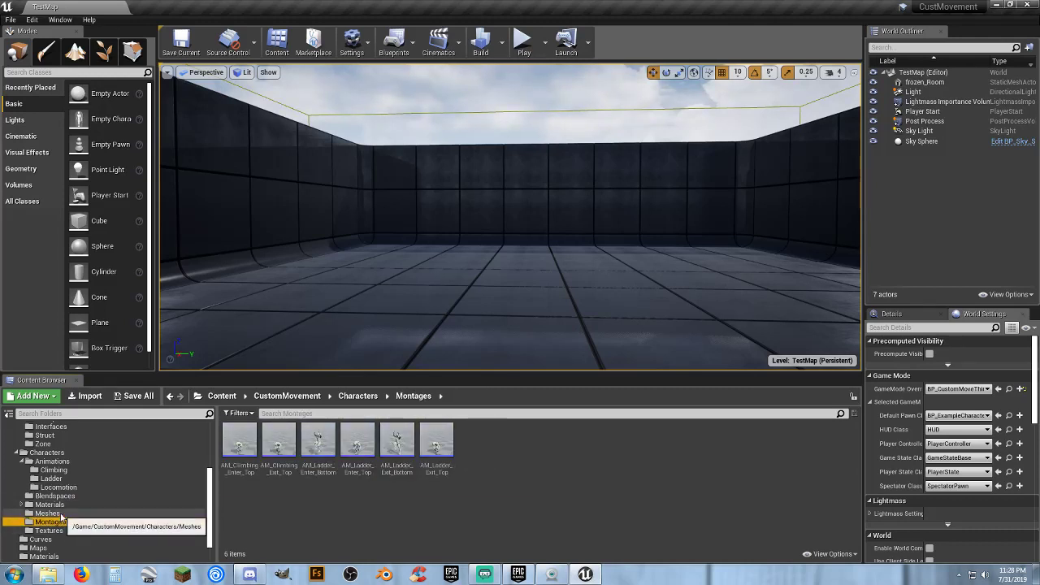
Open UE4_Mannequin_Skeleton from the CustomMovement/Characters/Meshes folder.
{"action": "left_click", "coordinate": [60, 515]}
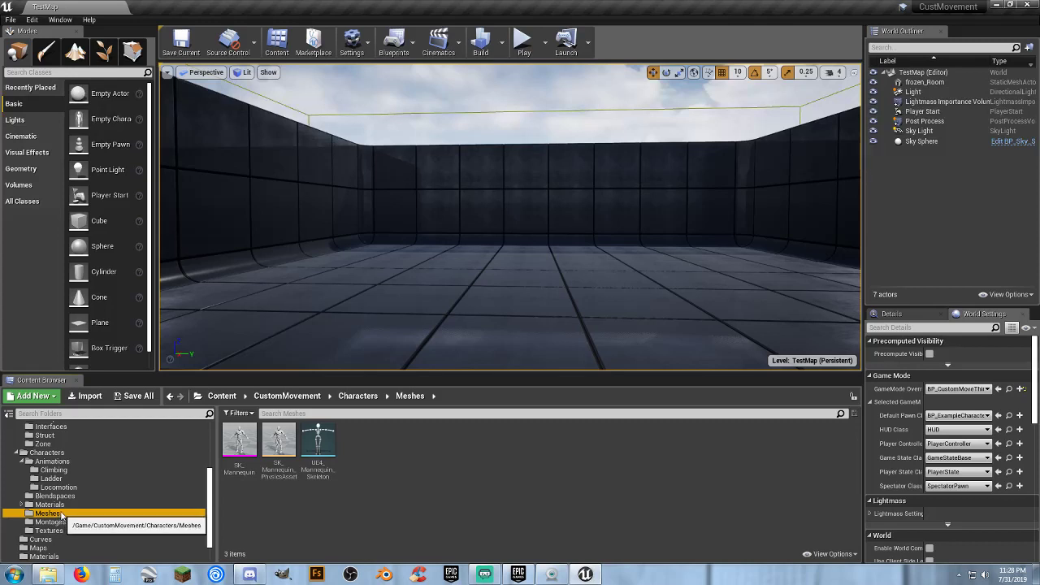
{"action": "left_click", "coordinate": [297, 508]}
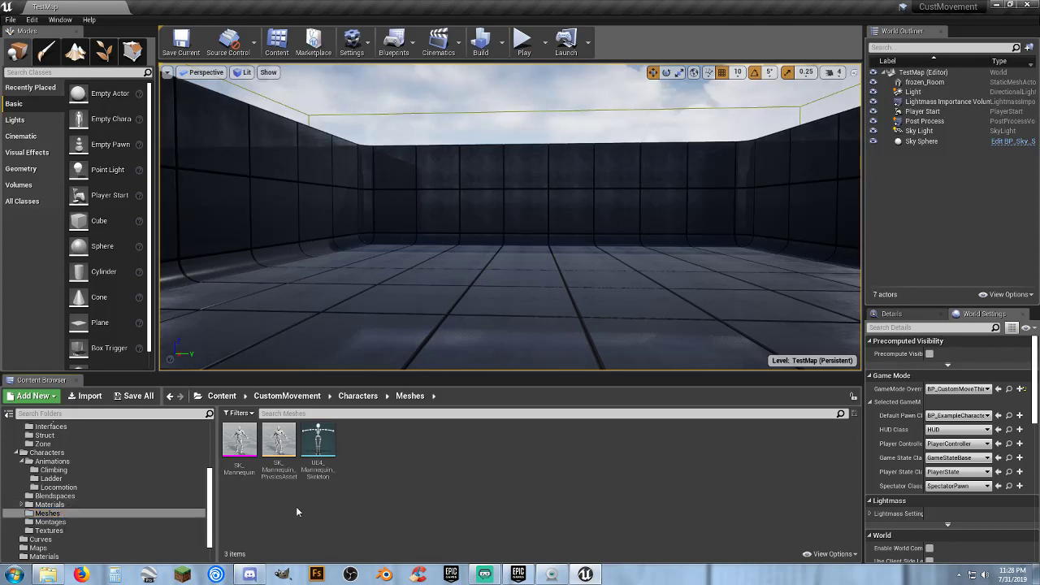
{"action": "double_click", "coordinate": [317, 470]}
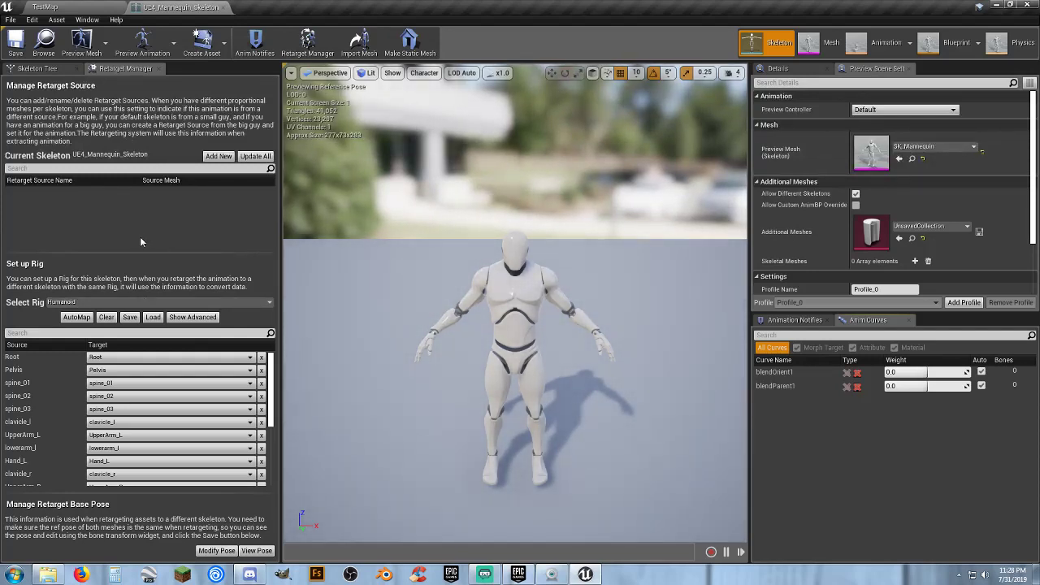
Rotate the mannequin's left and right upper arms up to about horizontal, using 5° rotation snapping.
{"action": "left_click", "coordinate": [556, 299]}
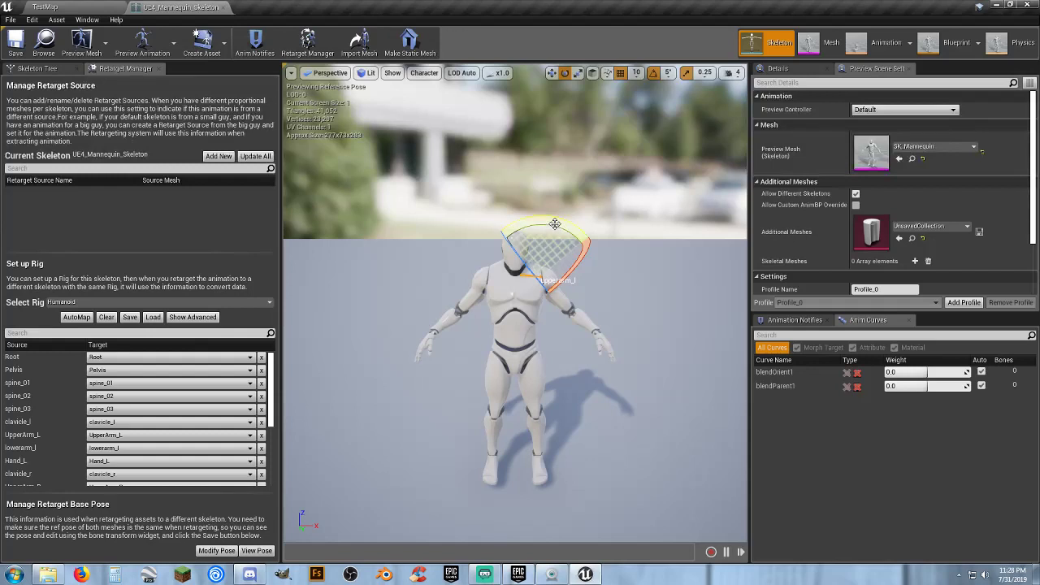
{"action": "left_click_drag", "start_coordinate": [556, 235], "coordinate": [603, 276]}
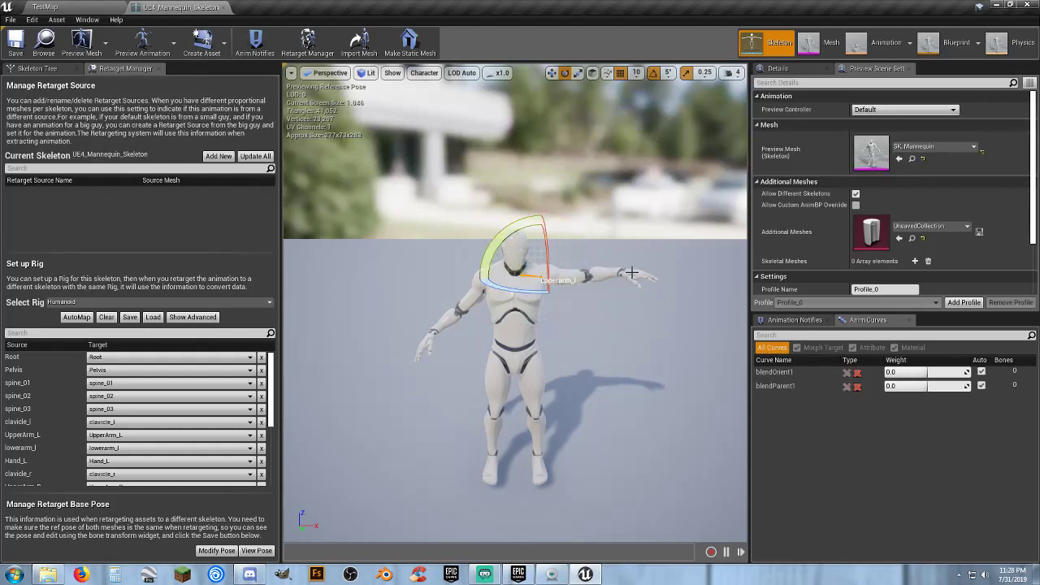
{"action": "left_click", "coordinate": [472, 299]}
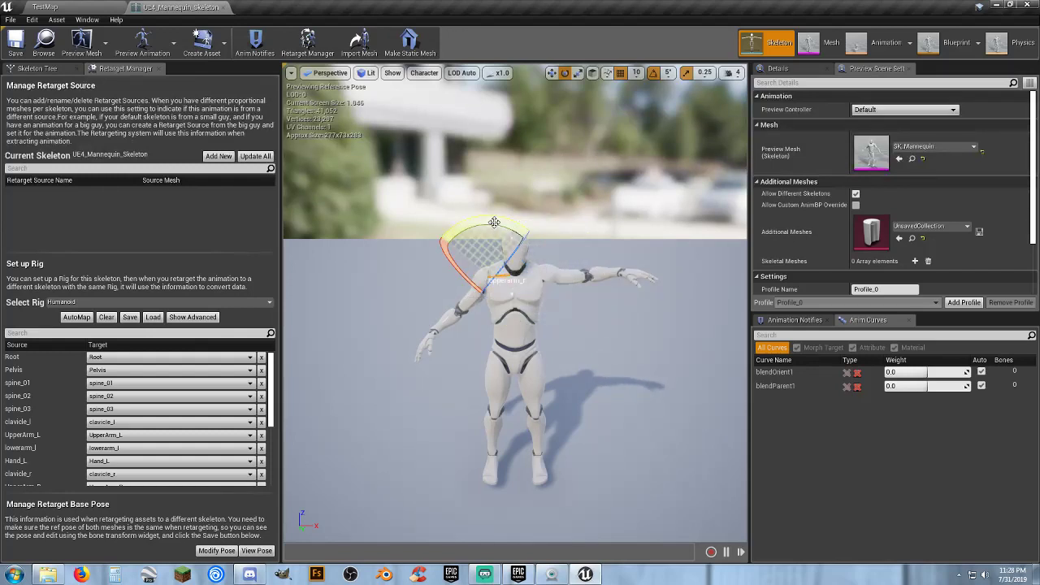
{"action": "left_click_drag", "start_coordinate": [537, 244], "coordinate": [554, 275]}
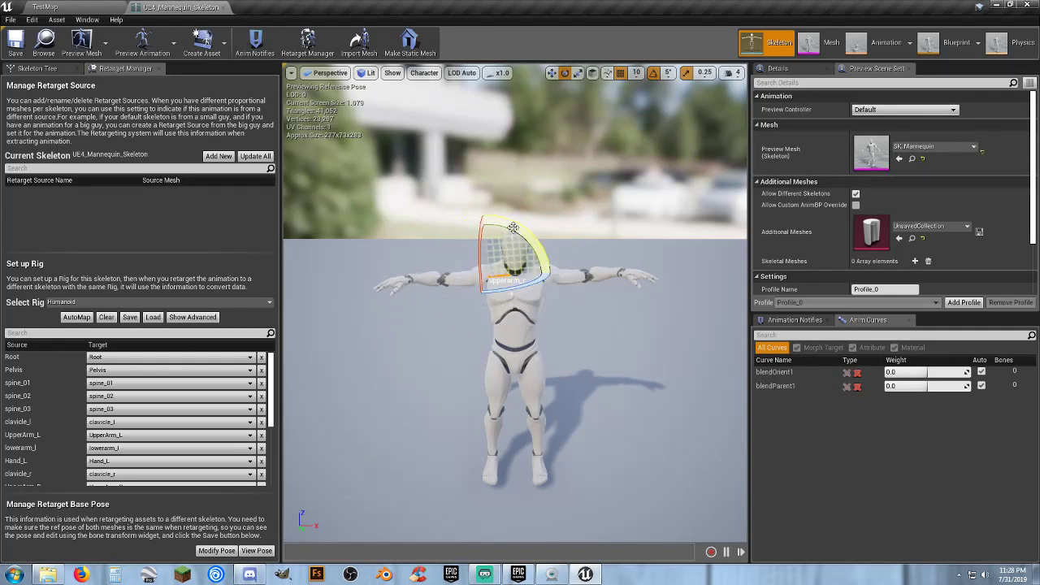
Try rotating the mannequin's left forearm bone lowerarm_l by -10°, and undo that rotation.
{"action": "left_click", "coordinate": [593, 265]}
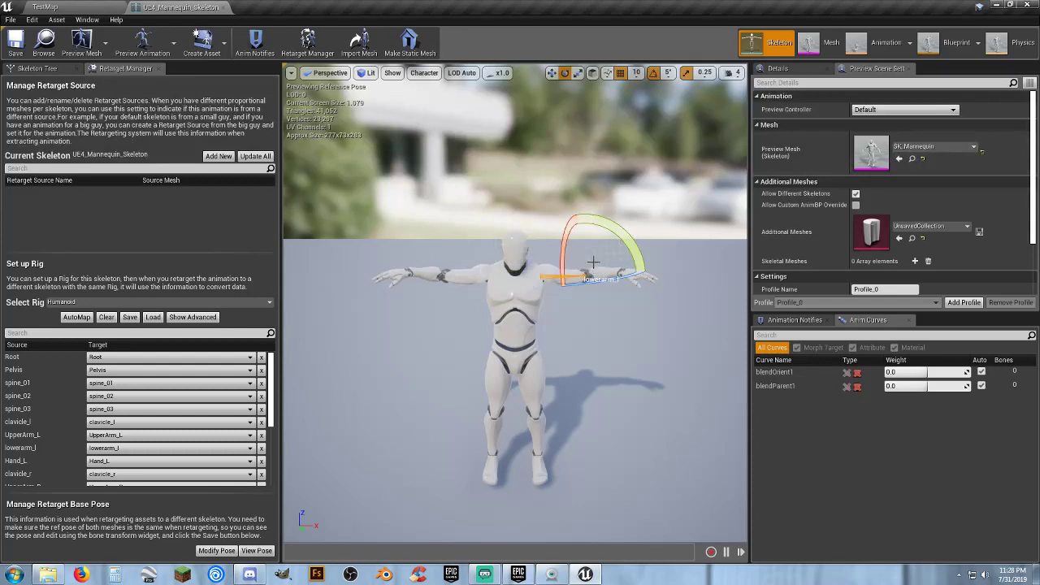
{"action": "left_click_drag", "start_coordinate": [604, 236], "coordinate": [612, 245]}
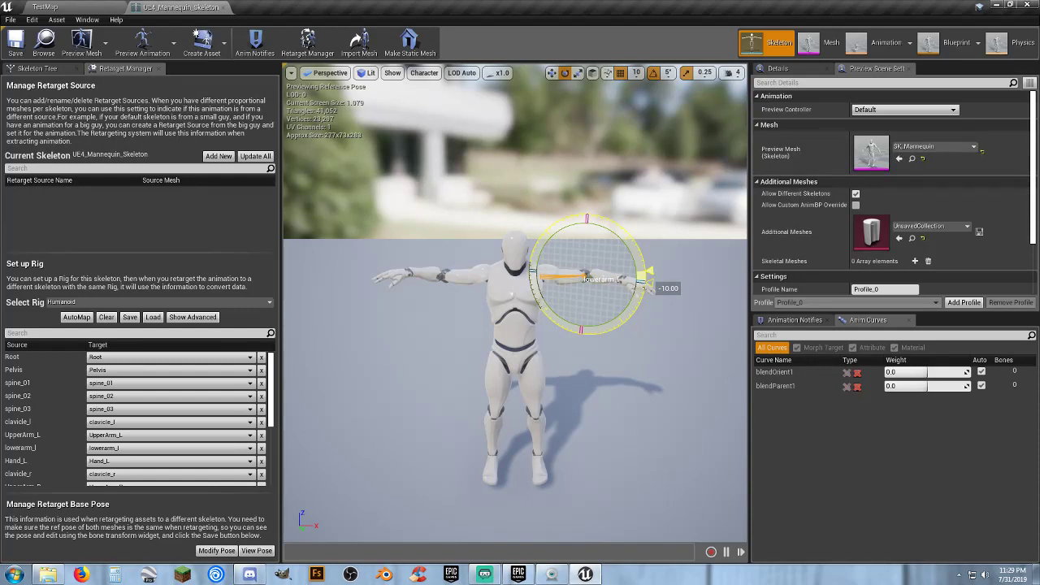
{"action": "left_click_drag", "start_coordinate": [611, 245], "coordinate": [611, 245]}
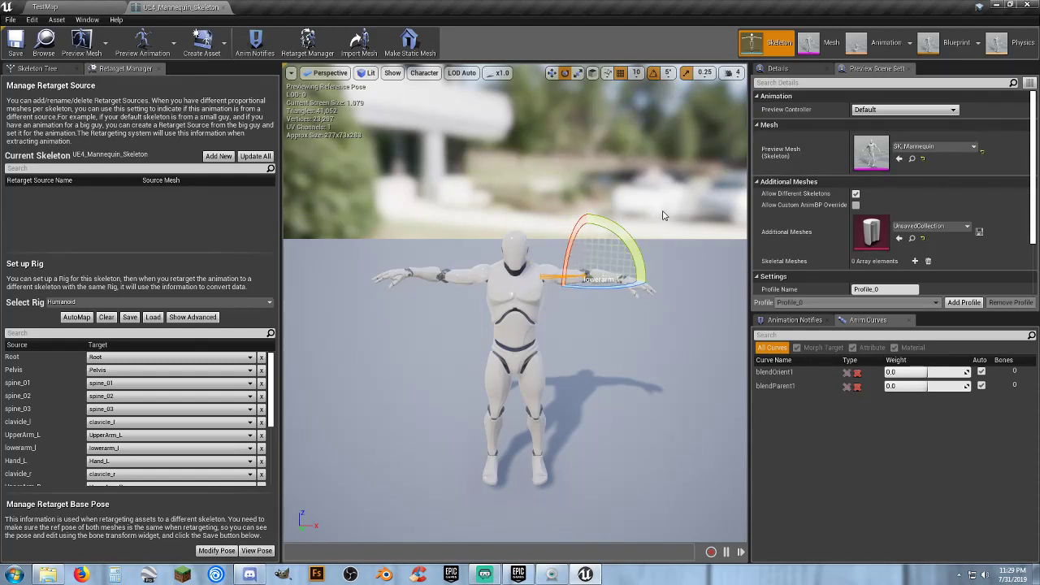
{"action": "key", "text": "ctrl+z"}
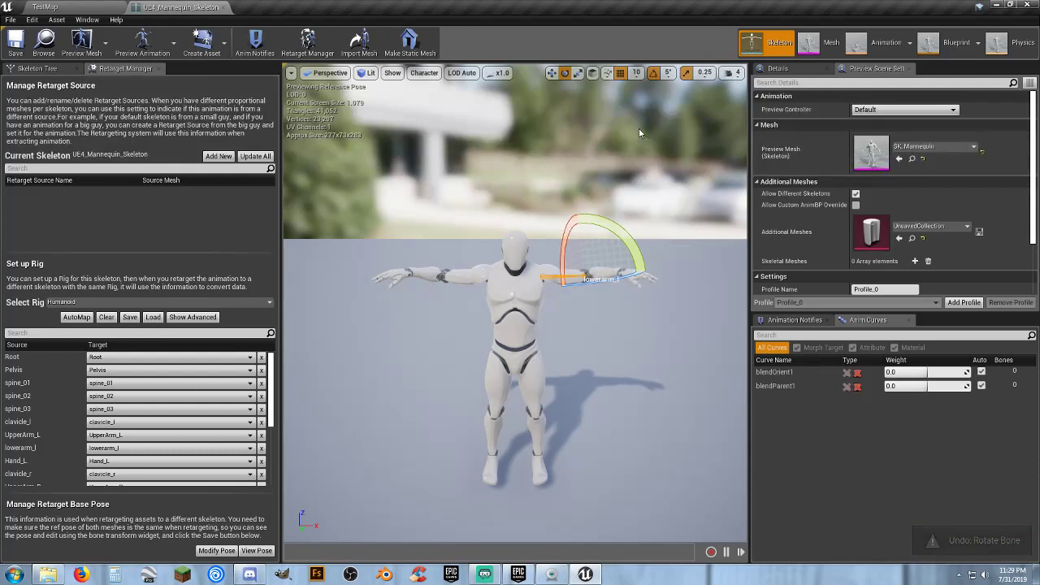
Set the rotation snap to 10° and undo the earlier bone rotations to restore the mannequin's lowered arms.
{"action": "left_click", "coordinate": [668, 72]}
{"action": "left_click", "coordinate": [671, 107]}
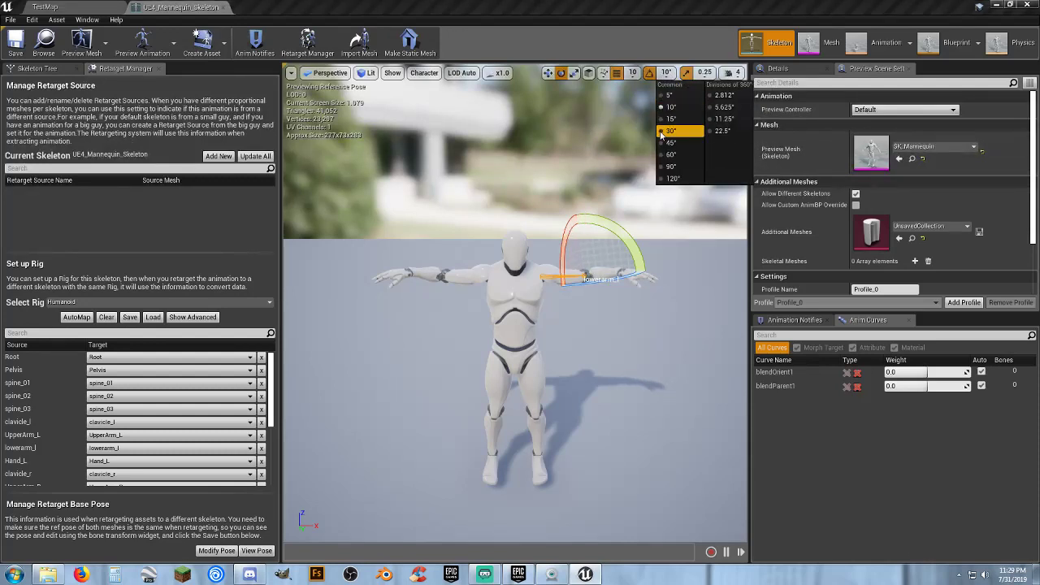
{"action": "right_click_drag", "start_coordinate": [590, 319], "coordinate": [631, 312]}
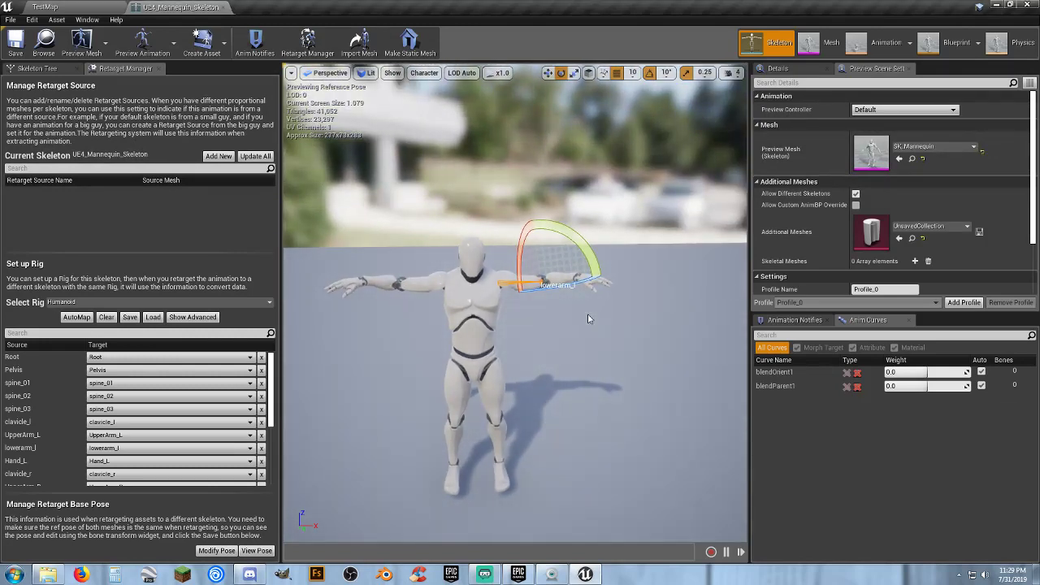
{"action": "key", "text": "ctrl+z"}
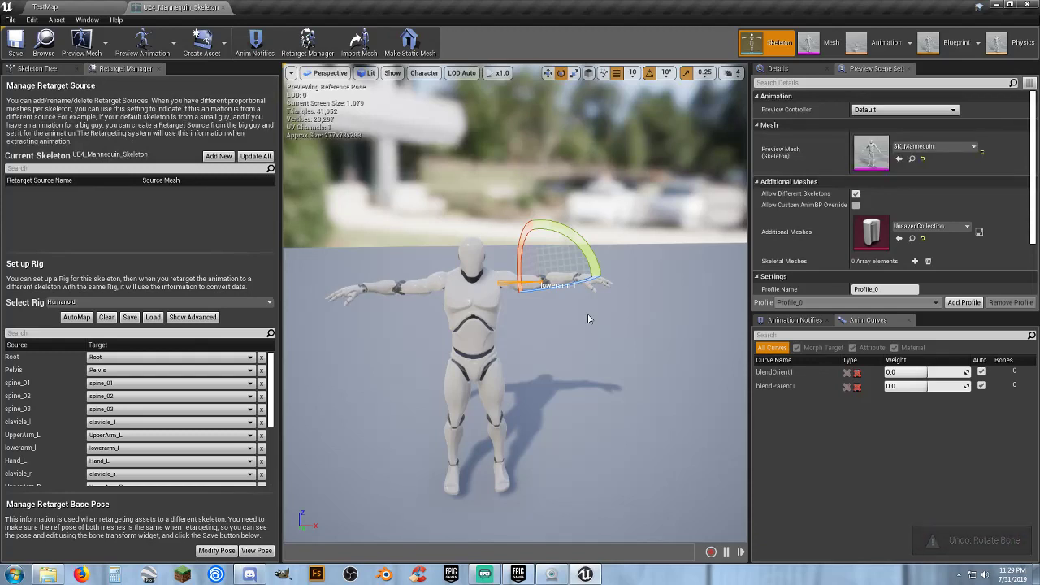
{"action": "key", "text": "ctrl+z"}
{"action": "key", "text": "ctrl+z"}
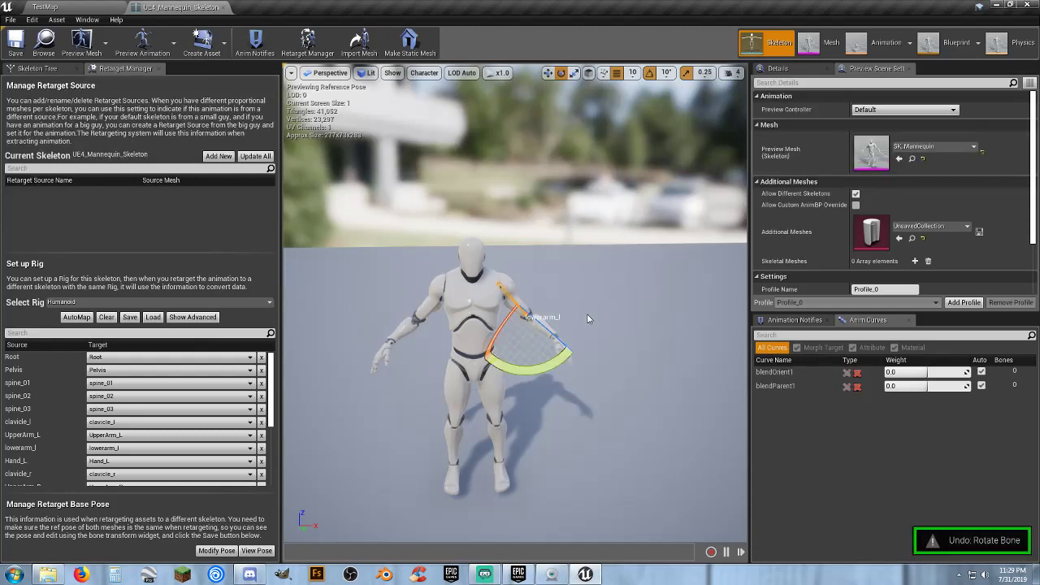
Rotate the mannequin's upperarm_l bone by 50° and raise upperarm_r to match, bringing both arms horizontal.
{"action": "left_click", "coordinate": [513, 299]}
{"action": "left_click_drag", "start_coordinate": [525, 238], "coordinate": [538, 246]}
{"action": "left_click_drag", "start_coordinate": [534, 325], "coordinate": [552, 280]}
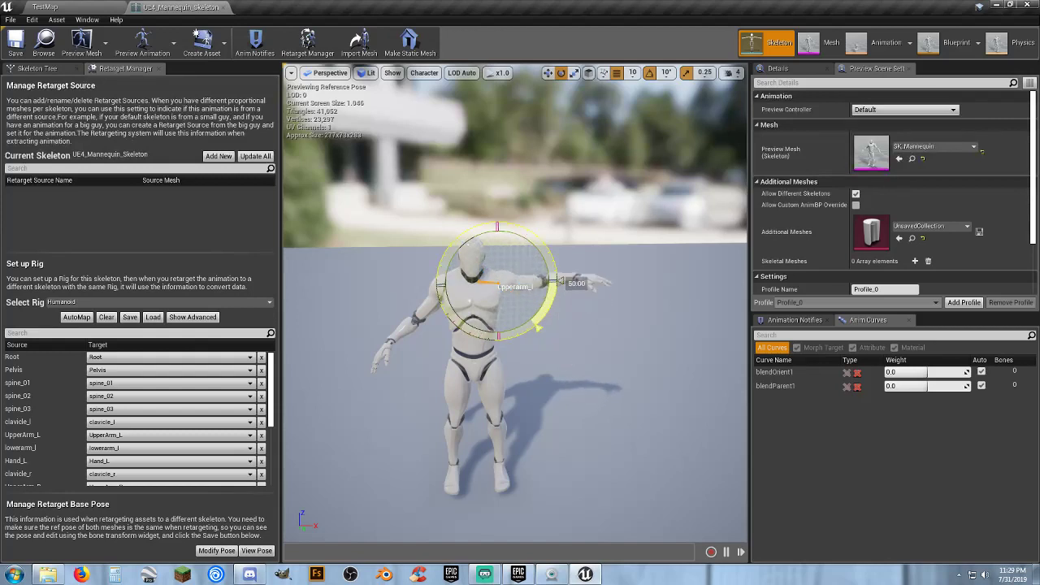
{"action": "left_click", "coordinate": [417, 301]}
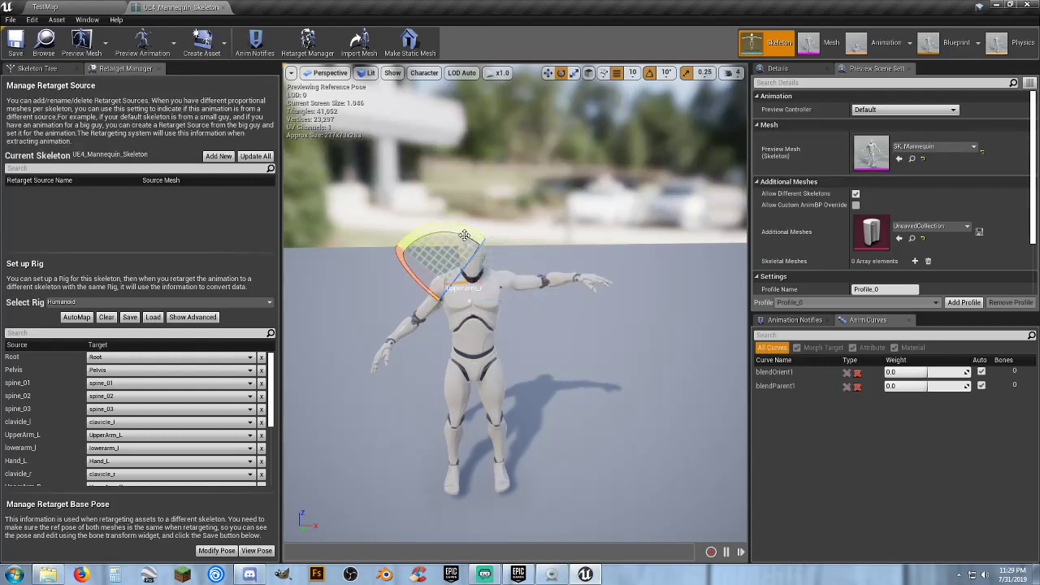
{"action": "left_click_drag", "start_coordinate": [480, 233], "coordinate": [508, 287]}
Adjust the rotation of the lowerarm_l bone and check the arm alignment from above.
{"action": "left_click", "coordinate": [560, 277]}
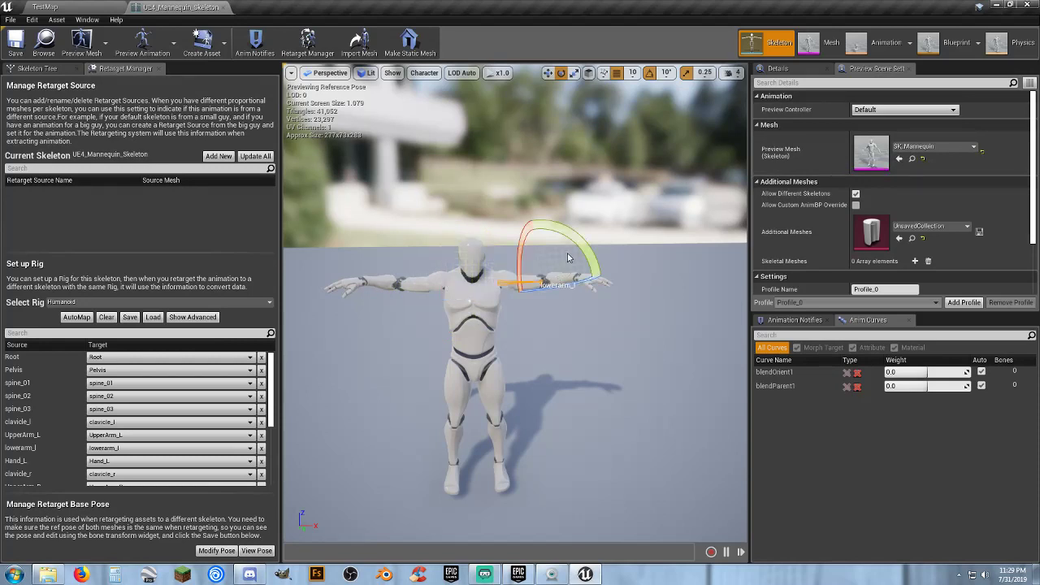
{"action": "left_click_drag", "start_coordinate": [574, 239], "coordinate": [587, 291]}
{"action": "left_click", "coordinate": [566, 281]}
{"action": "right_click_drag", "start_coordinate": [545, 326], "coordinate": [618, 431]}
{"action": "right_click_drag", "start_coordinate": [508, 406], "coordinate": [552, 310]}
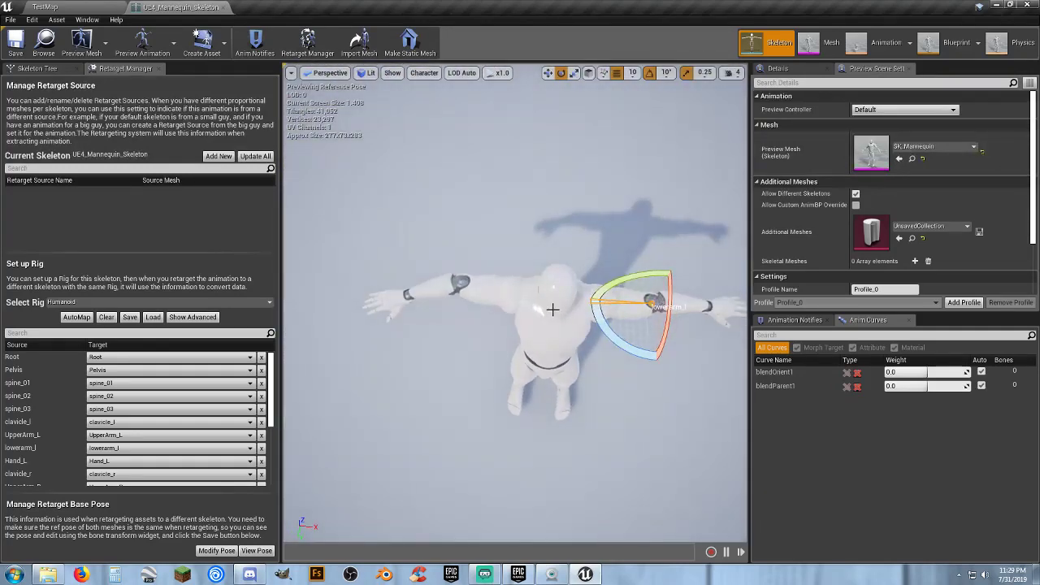
Rotate the lowerarm_r and hand_r bones to straighten the mannequin's right arm into a T-pose.
{"action": "left_click", "coordinate": [431, 291]}
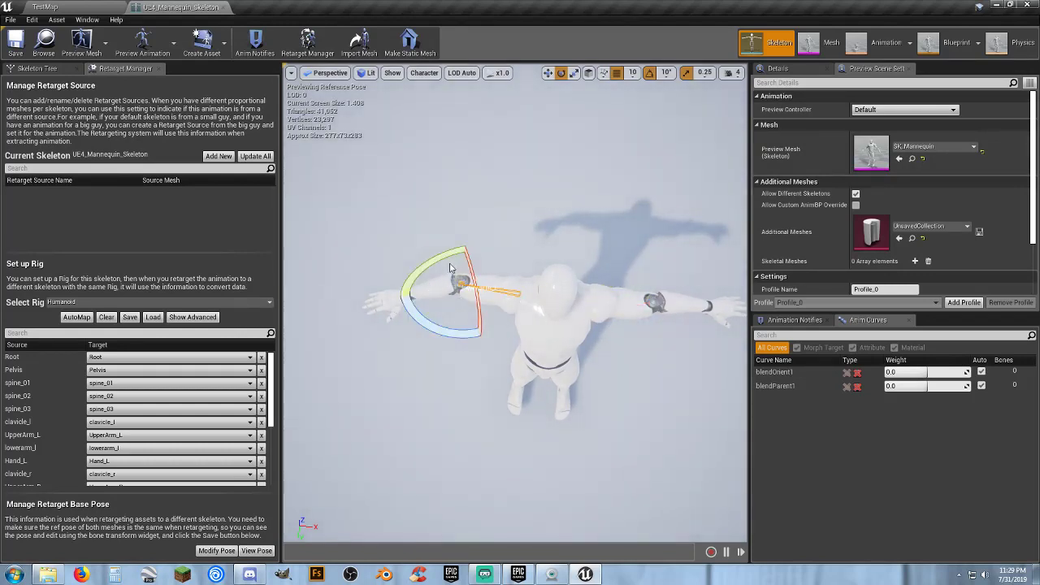
{"action": "left_click_drag", "start_coordinate": [439, 262], "coordinate": [525, 294]}
{"action": "left_click", "coordinate": [392, 273]}
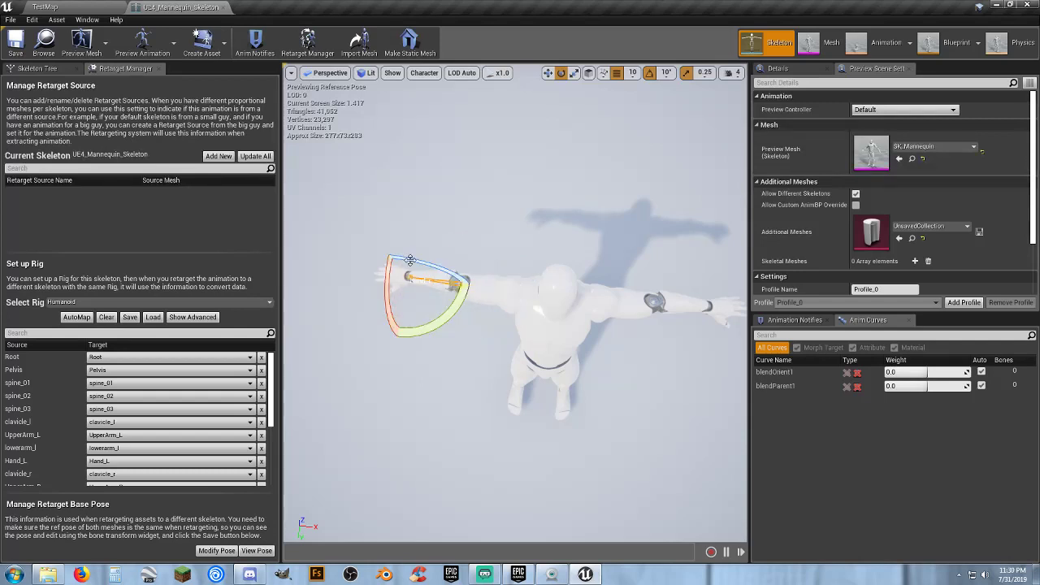
{"action": "left_click_drag", "start_coordinate": [417, 261], "coordinate": [473, 286]}
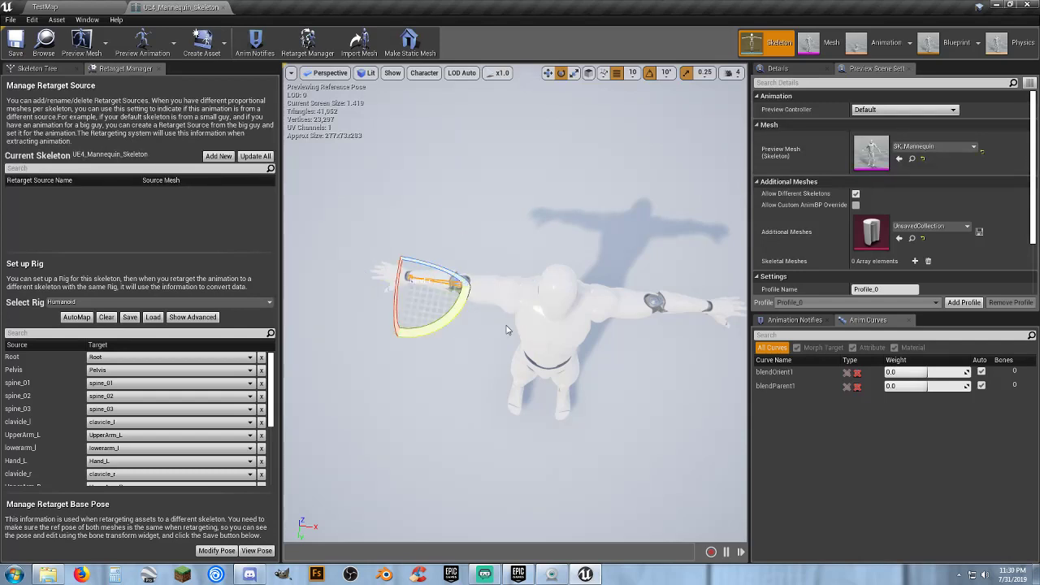
Set the mannequin's retarget base pose to the current pose and close the skeleton editor.
{"action": "right_click_drag", "start_coordinate": [504, 325], "coordinate": [508, 248]}
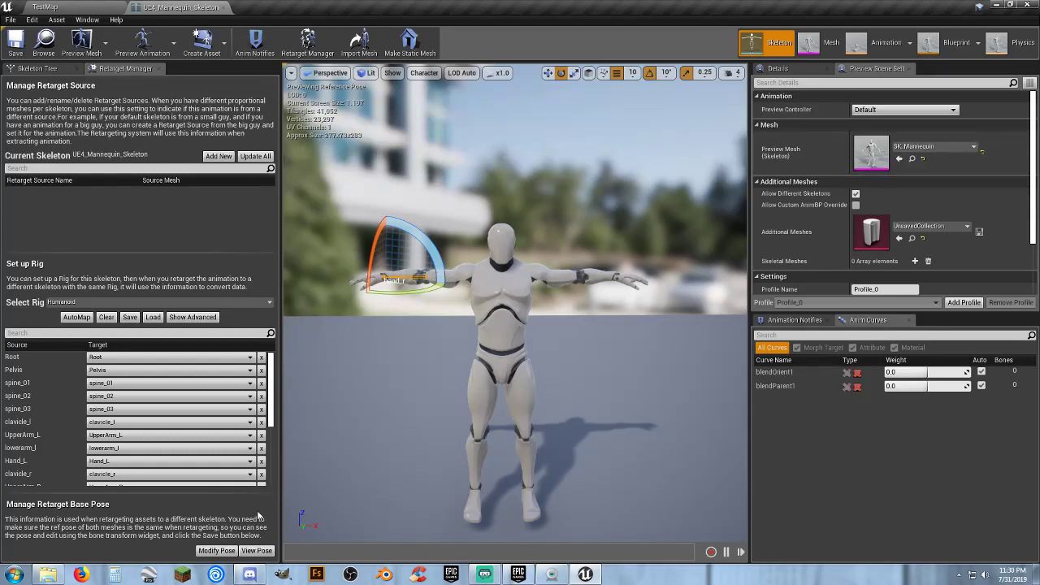
{"action": "left_click", "coordinate": [216, 551]}
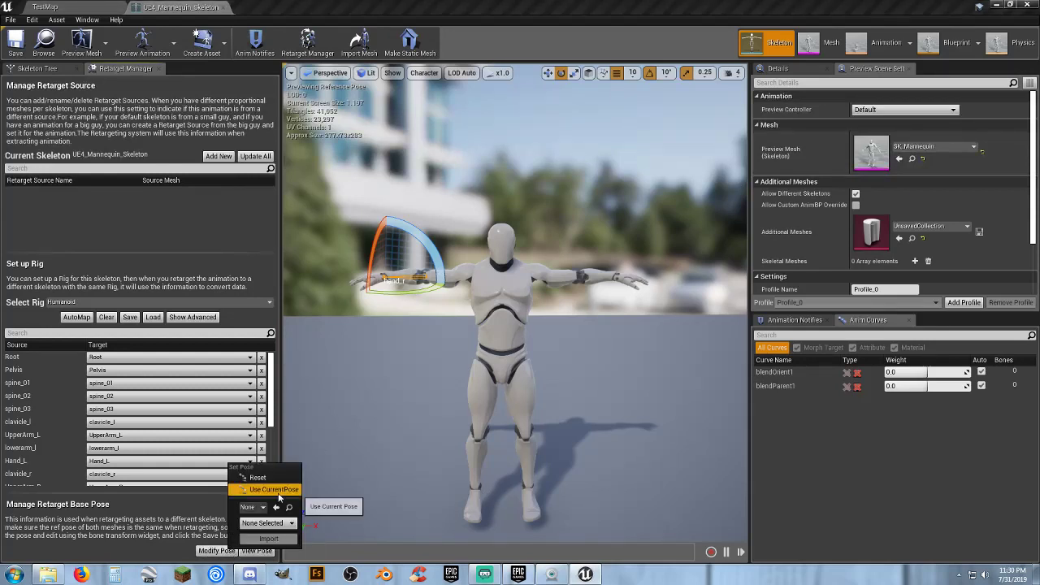
{"action": "left_click", "coordinate": [278, 491]}
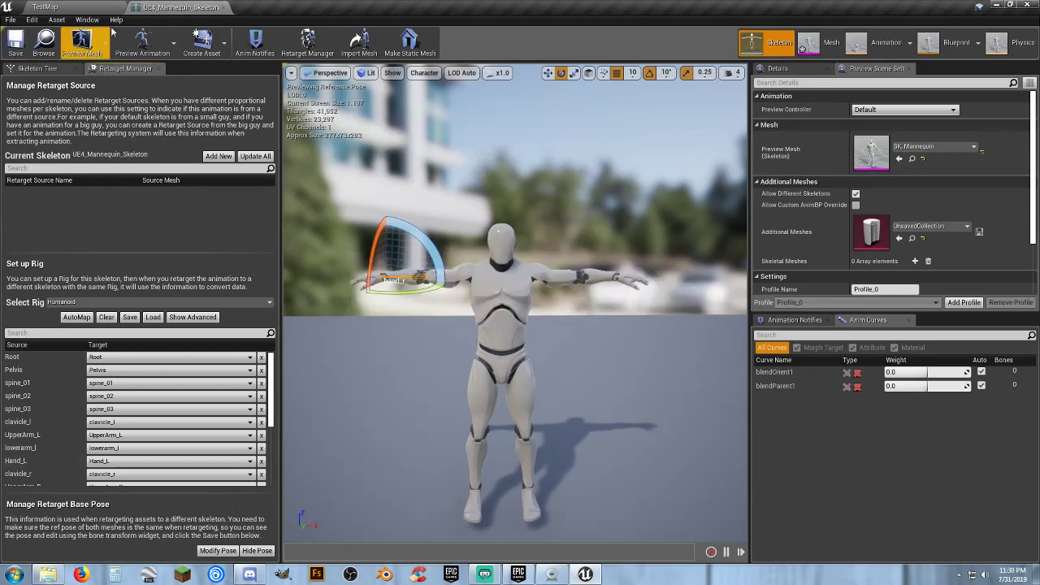
{"action": "left_click", "coordinate": [227, 8]}
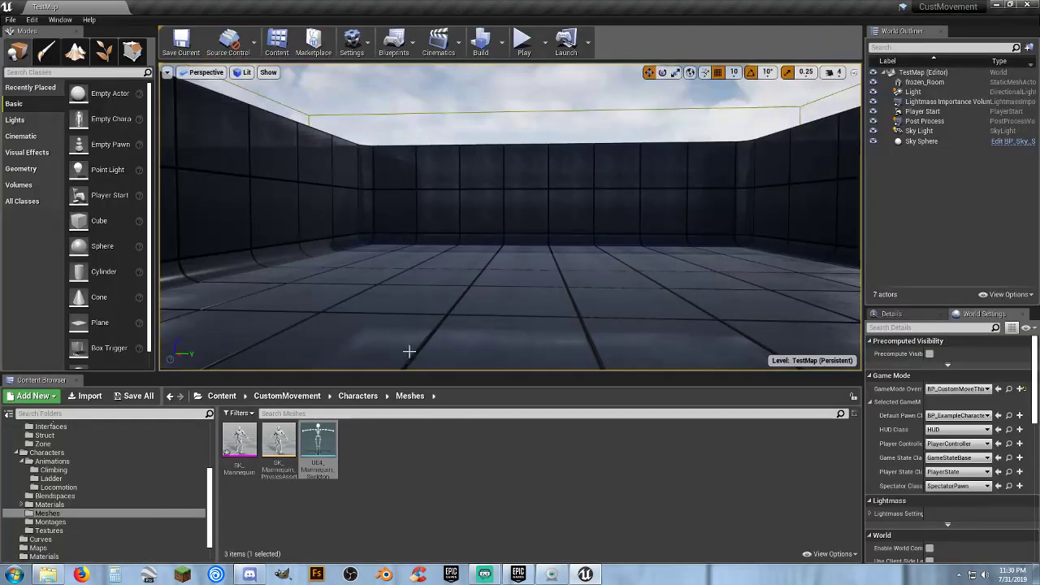
Save all modified content, including the SK_Mannequin skeletal mesh.
{"action": "left_click", "coordinate": [398, 467]}
{"action": "left_click", "coordinate": [134, 396]}
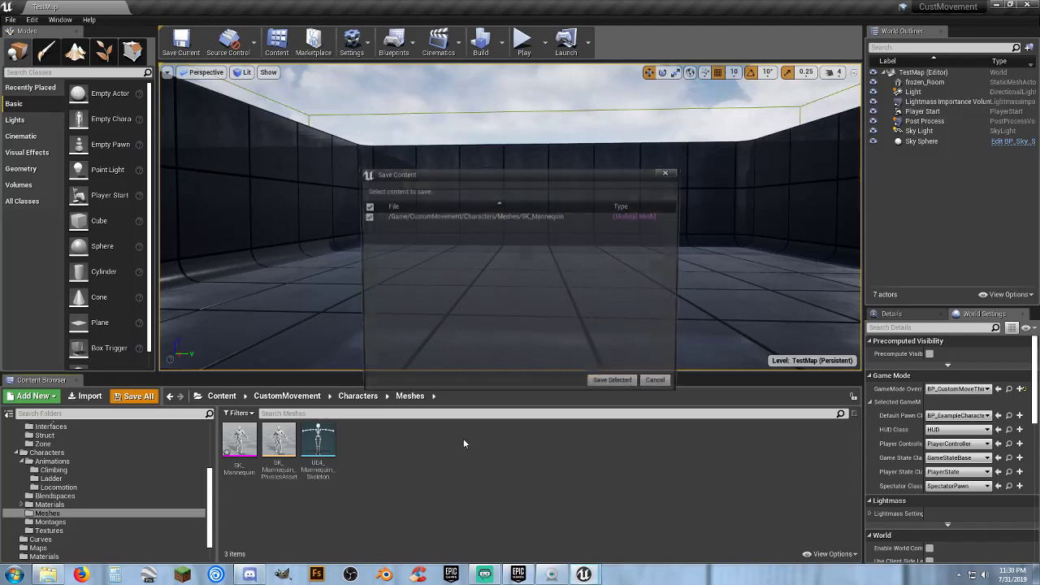
{"action": "left_click", "coordinate": [616, 387]}
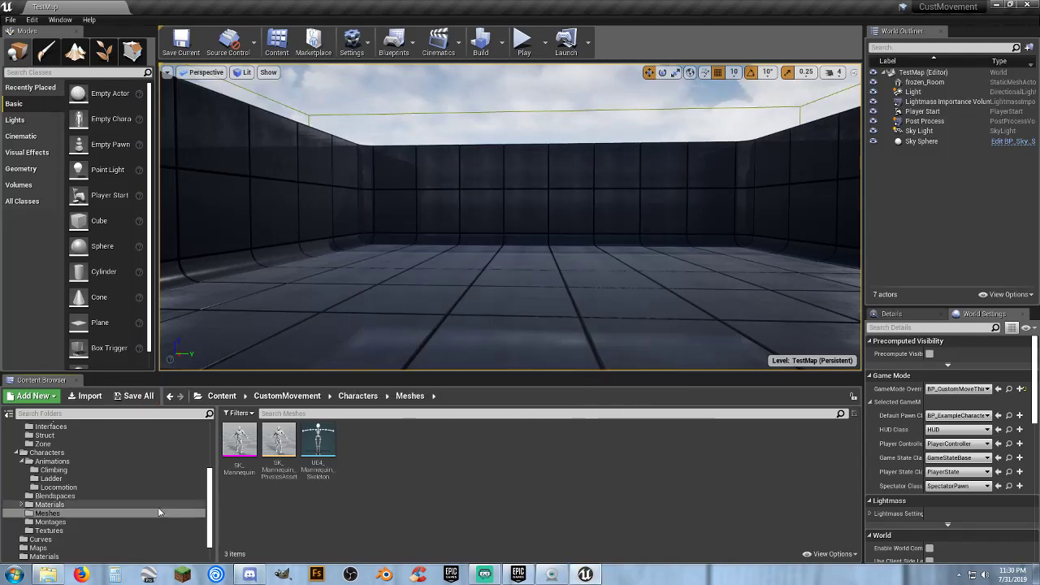
Open ABP_CustomMovement from Characters/Animations, examine its Anim Graph and Event Graph, and close it.
{"action": "left_click", "coordinate": [49, 453]}
{"action": "left_click", "coordinate": [62, 462]}
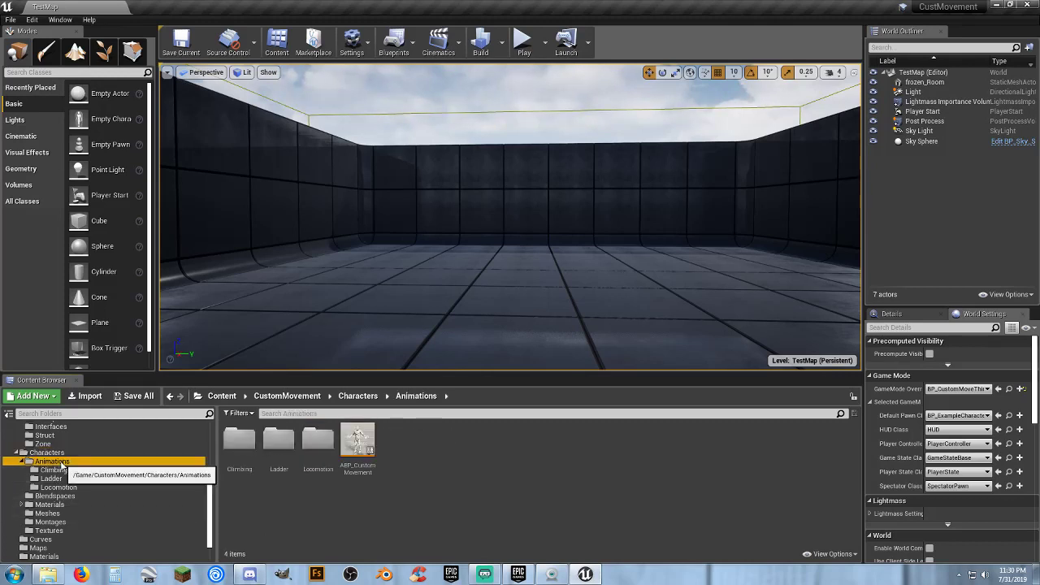
{"action": "double_click", "coordinate": [358, 476]}
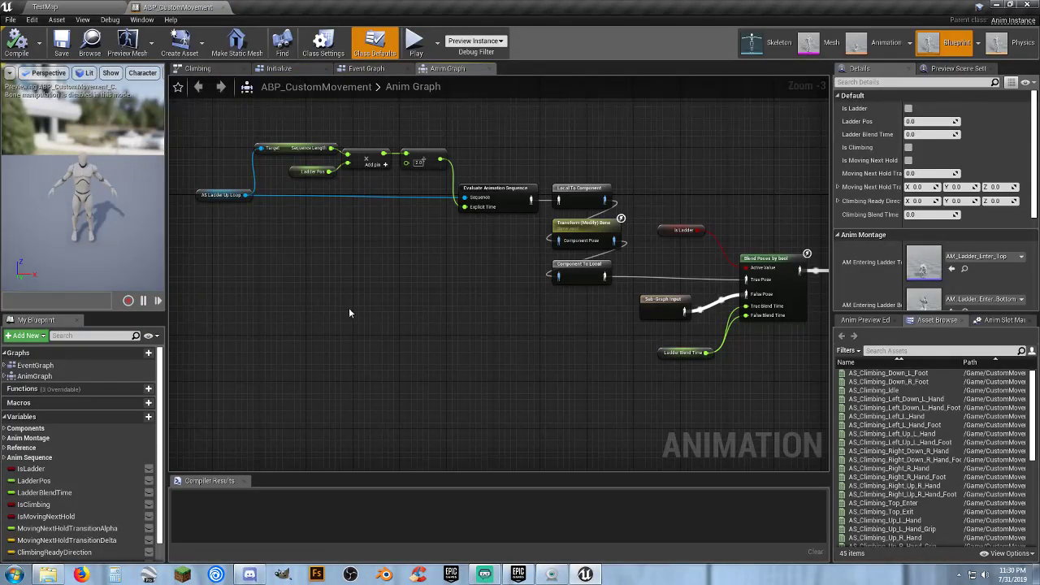
{"action": "right_click_drag", "start_coordinate": [486, 333], "coordinate": [507, 332]}
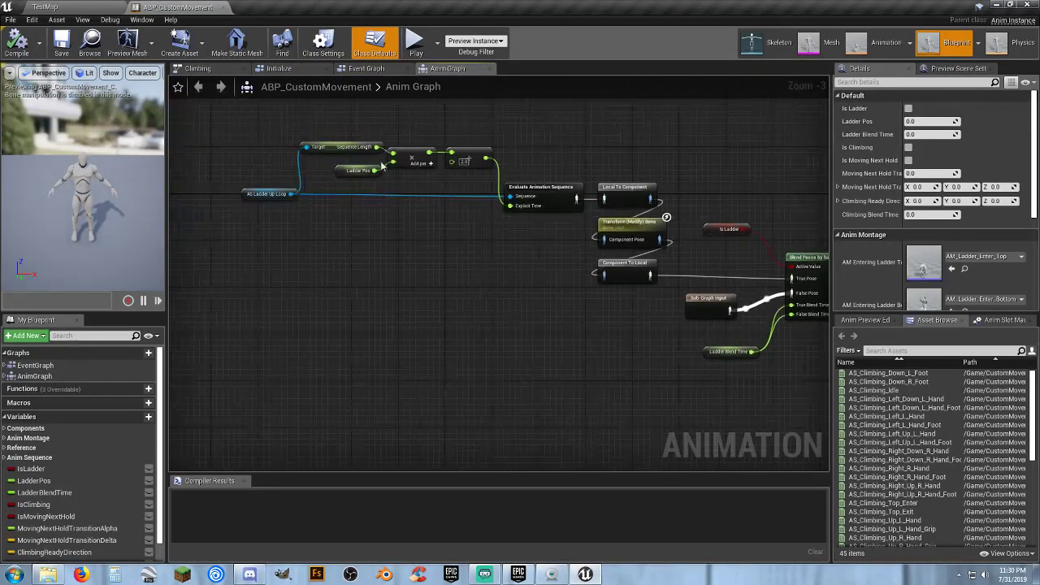
{"action": "left_click", "coordinate": [367, 68]}
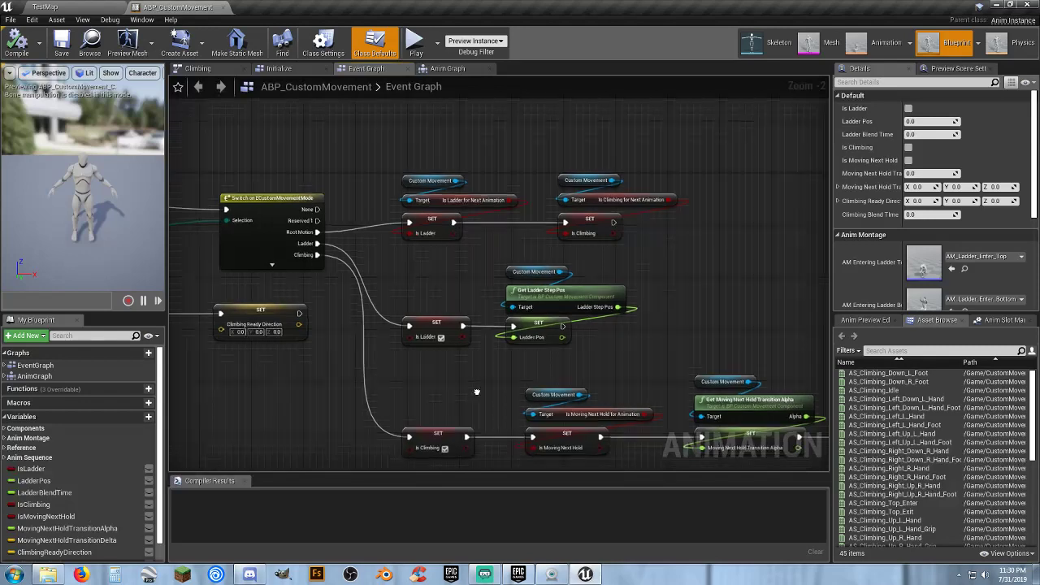
{"action": "right_click_drag", "start_coordinate": [477, 390], "coordinate": [556, 367]}
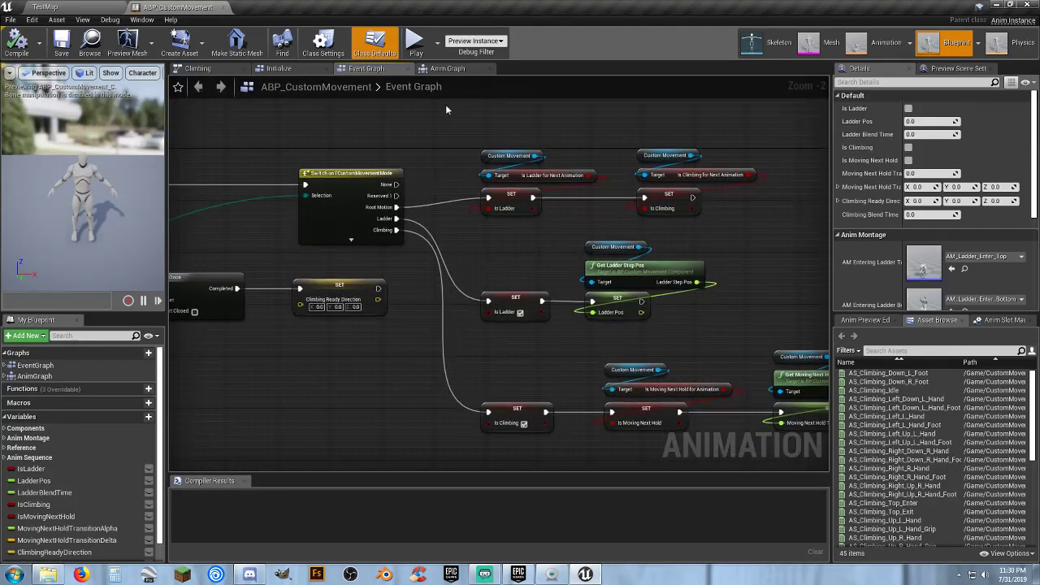
{"action": "left_click", "coordinate": [223, 7]}
Show the contents of the CustomMovement/Blueprints folder.
{"action": "left_click", "coordinate": [417, 484]}
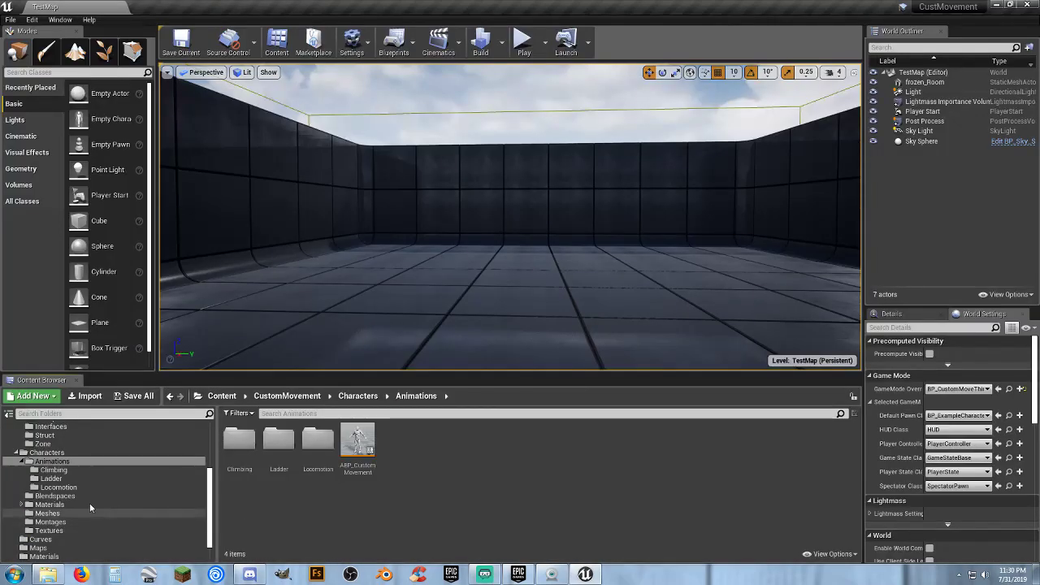
{"action": "scroll", "coordinate": [80, 497], "scroll_direction": "up", "scroll_amount": 3}
{"action": "left_click", "coordinate": [63, 437]}
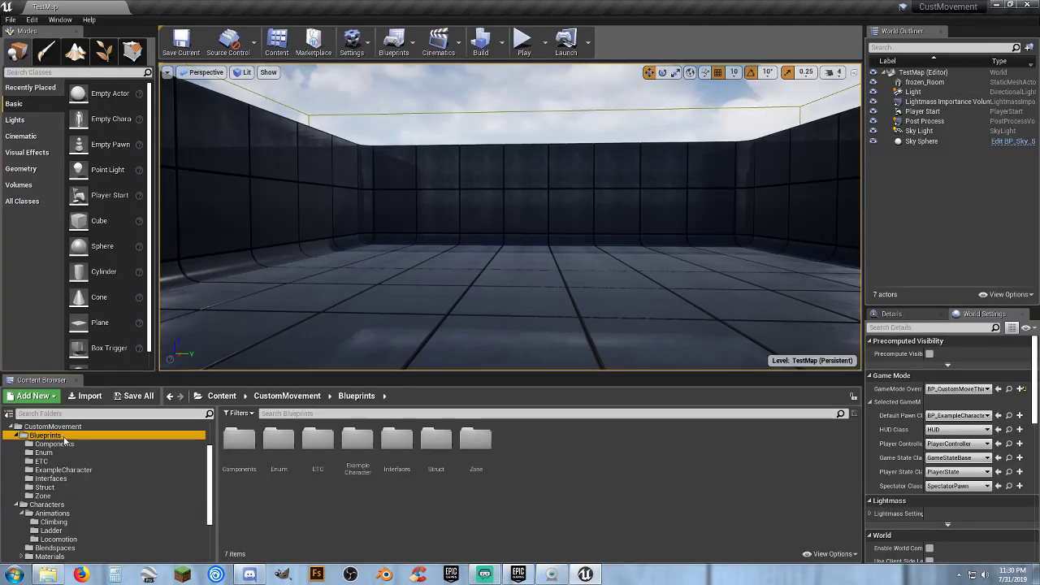
Browse the subfolders of CustomMovement/Blueprints and show the contents of the ExampleCharacter folder.
{"action": "left_click", "coordinate": [60, 427]}
{"action": "left_click", "coordinate": [63, 435]}
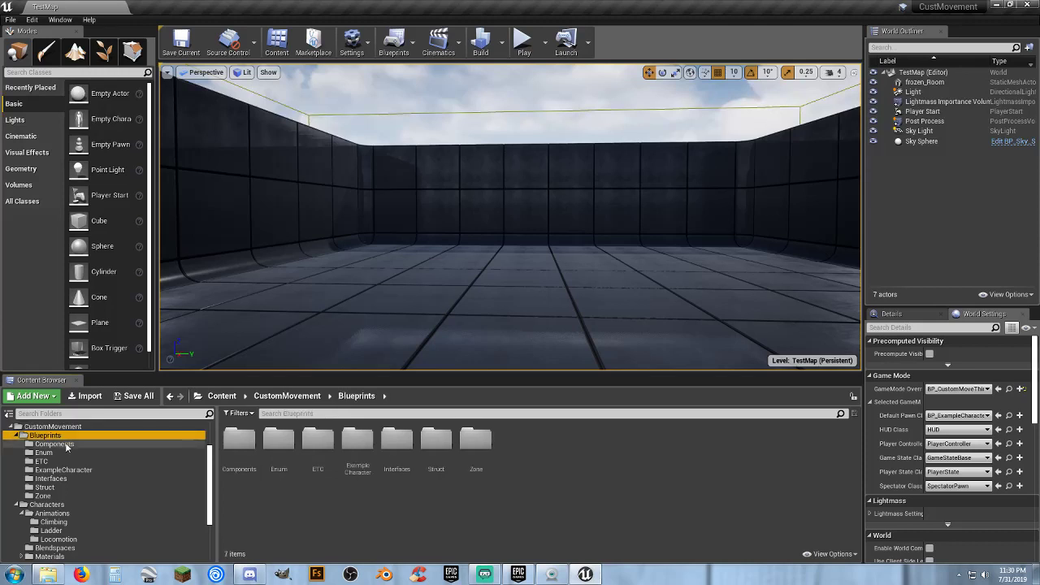
{"action": "left_click", "coordinate": [68, 443]}
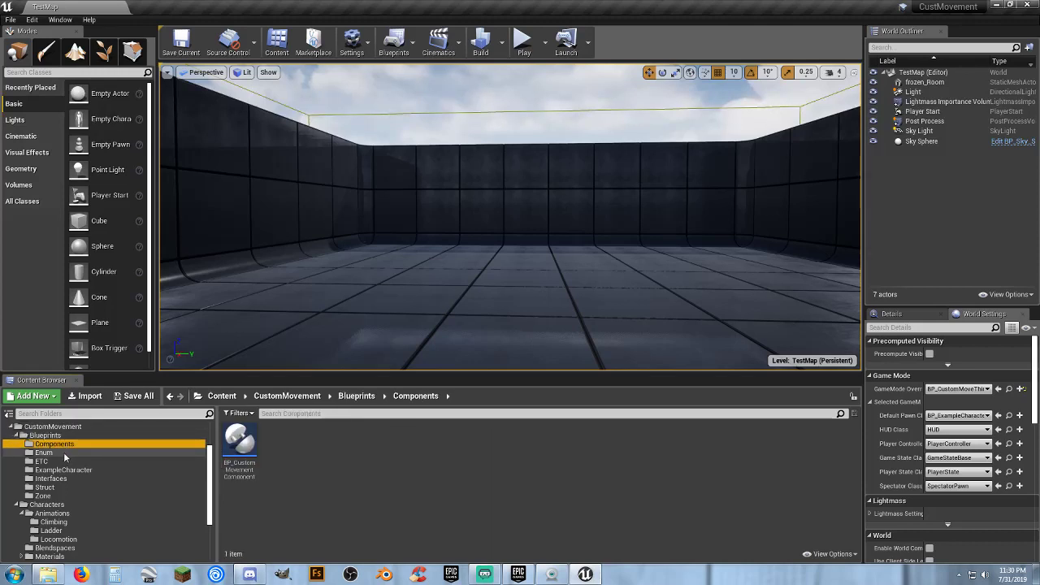
{"action": "left_click", "coordinate": [61, 453]}
{"action": "left_click", "coordinate": [64, 461]}
{"action": "left_click", "coordinate": [65, 470]}
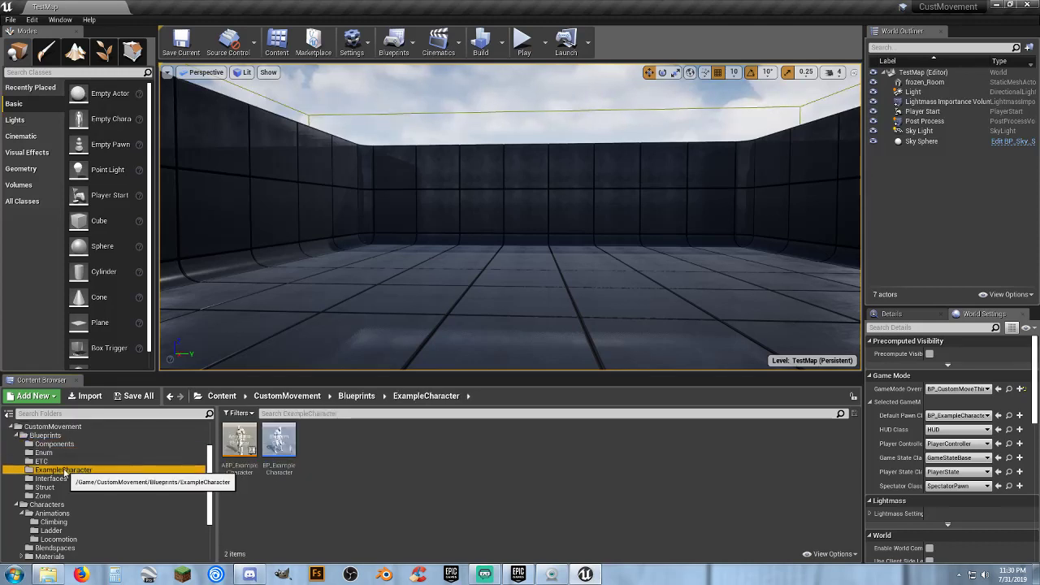
Open ABP_ExampleCharacter, examine its Event Graph, Anim Graph and Default state machine, and close it.
{"action": "double_click", "coordinate": [241, 472]}
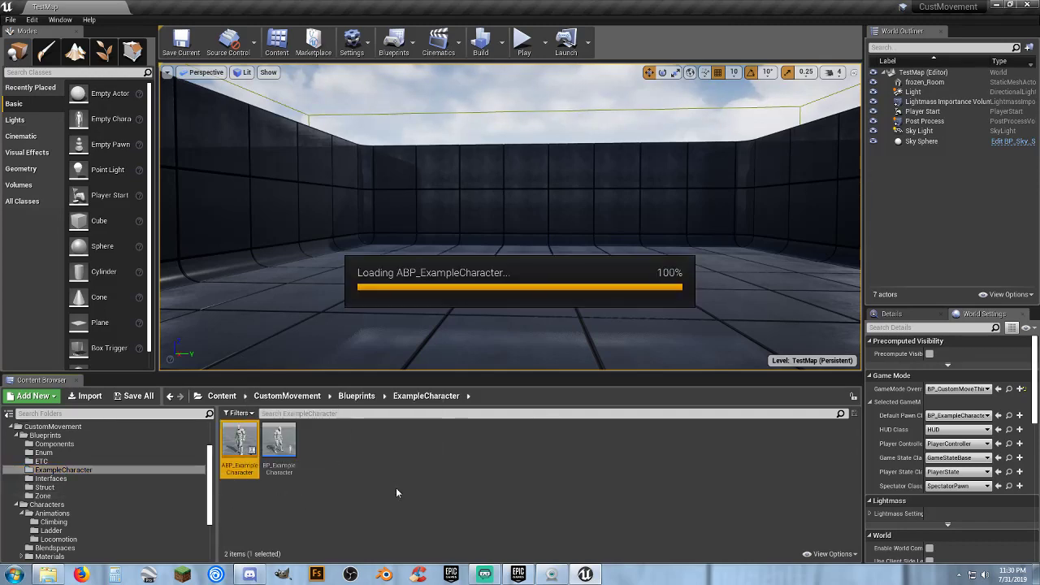
{"action": "scroll", "coordinate": [385, 409], "scroll_direction": "down", "scroll_amount": 4}
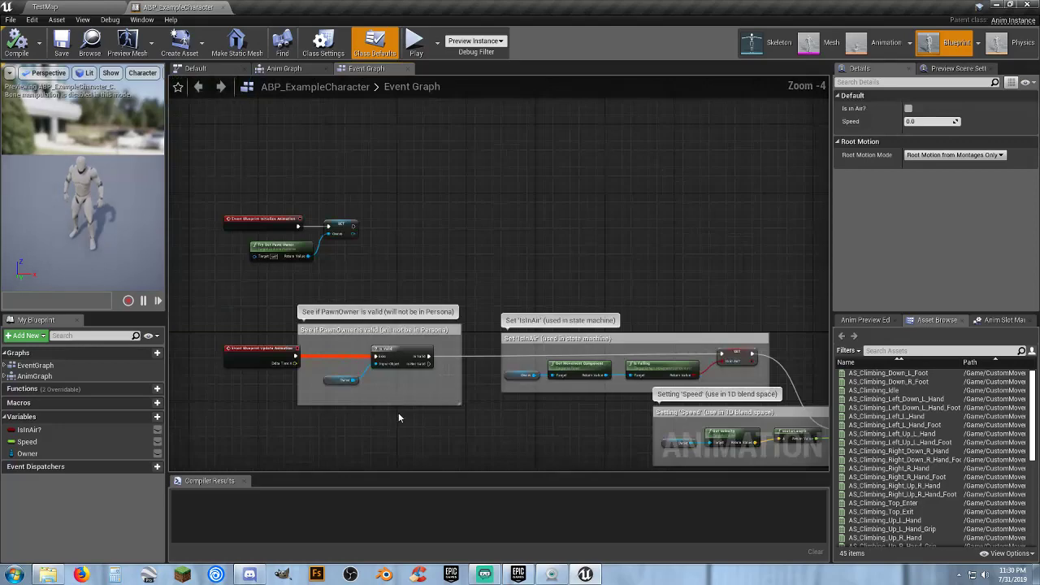
{"action": "right_click_drag", "start_coordinate": [398, 418], "coordinate": [432, 351]}
{"action": "left_click", "coordinate": [309, 72]}
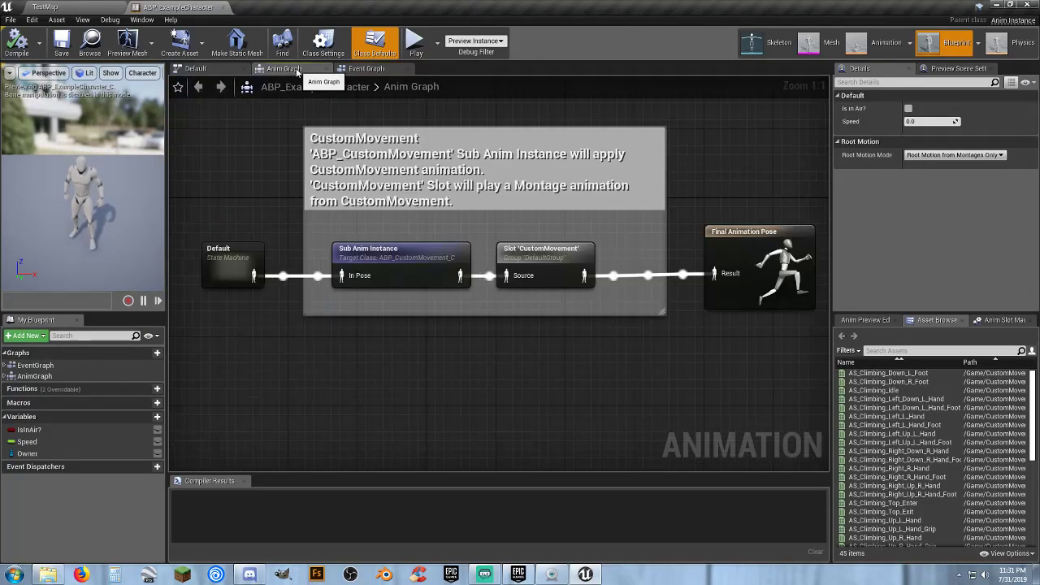
{"action": "right_click_drag", "start_coordinate": [619, 375], "coordinate": [660, 372]}
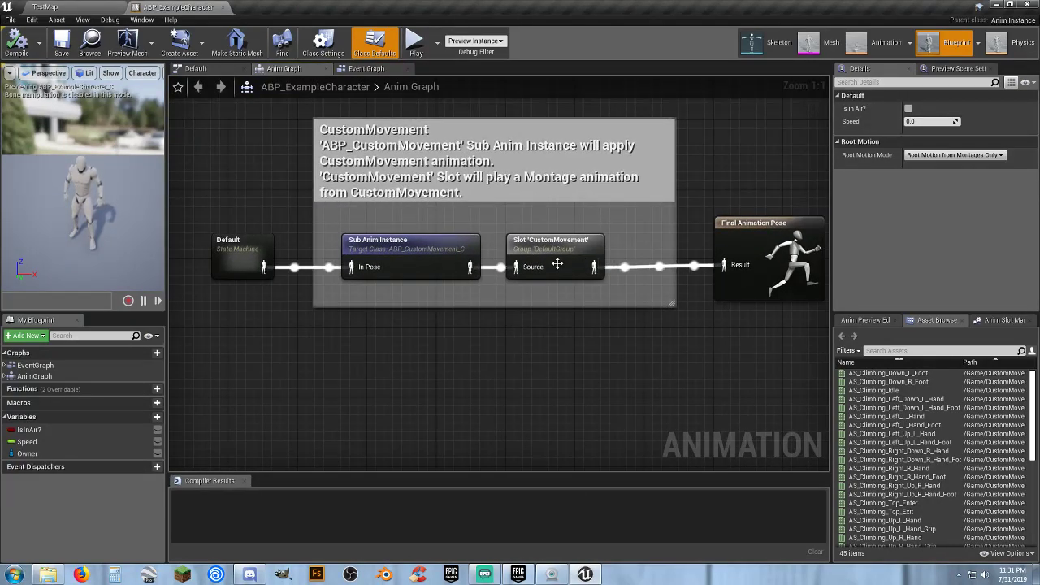
{"action": "double_click", "coordinate": [241, 262]}
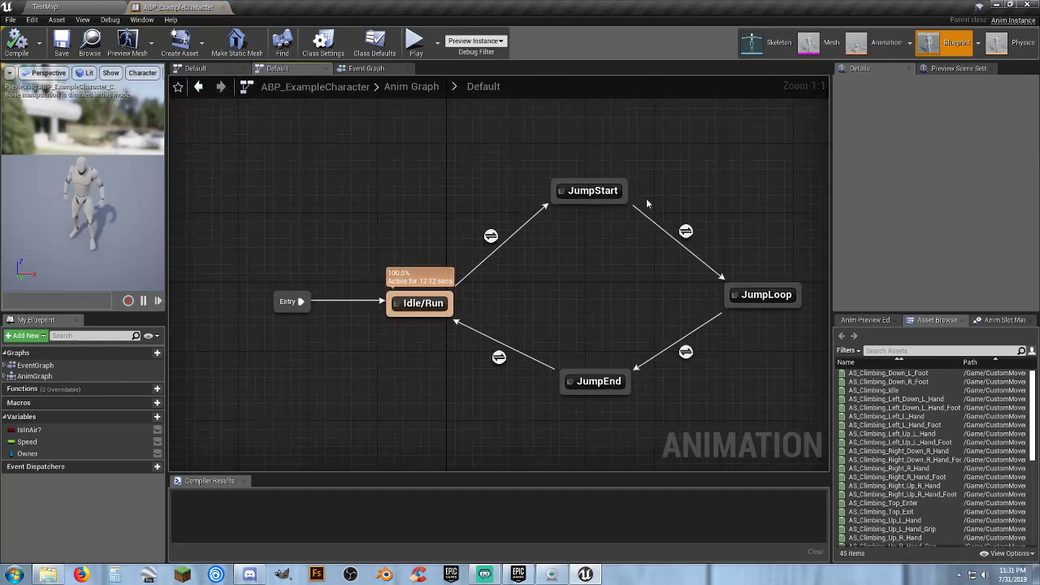
{"action": "left_click", "coordinate": [223, 6]}
{"action": "left_click", "coordinate": [339, 459]}
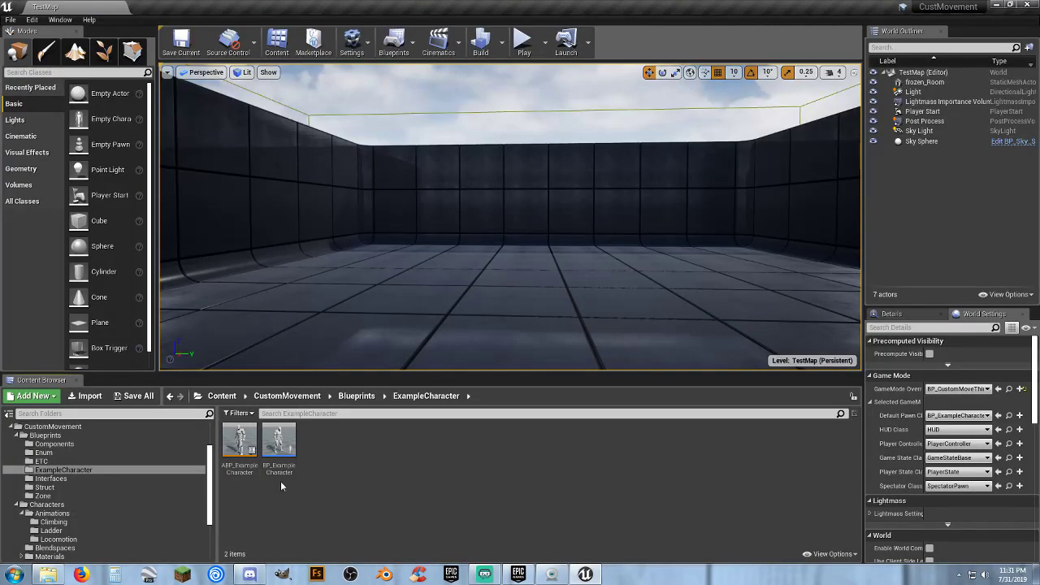
{"action": "right_click", "coordinate": [237, 443]}
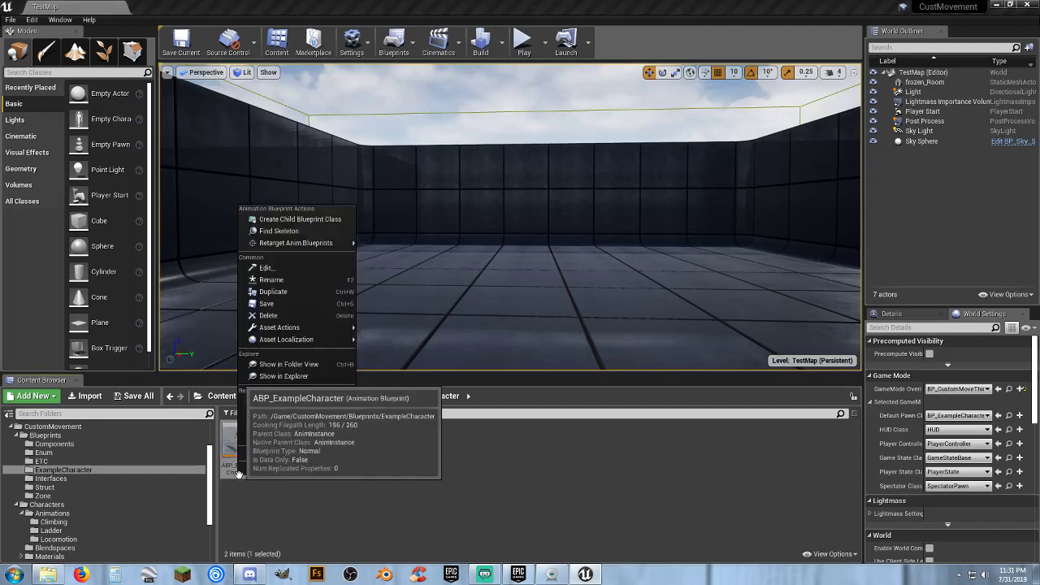
{"action": "mouse_move", "coordinate": [320, 244]}
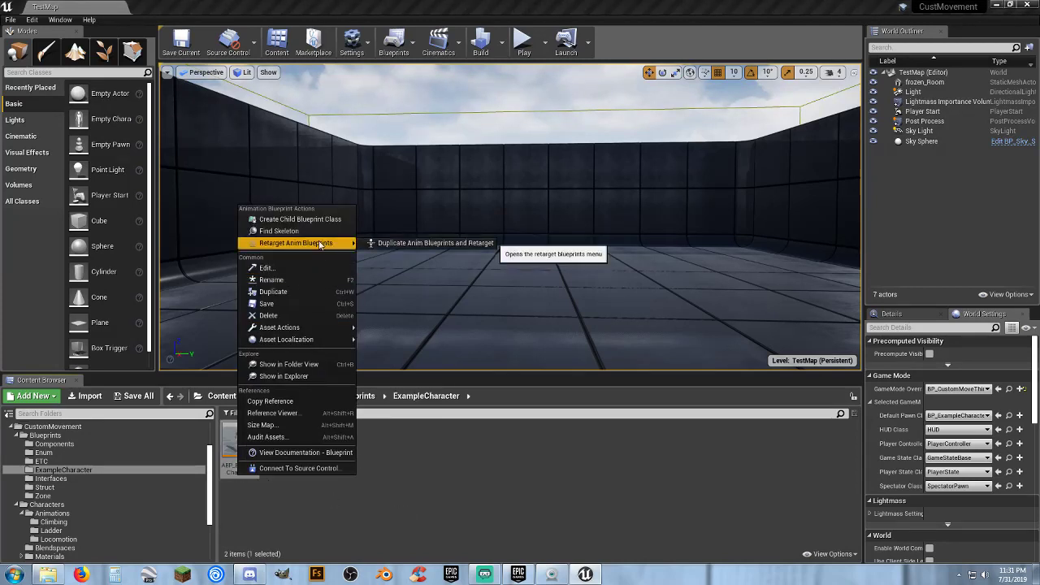
{"action": "left_click", "coordinate": [395, 244]}
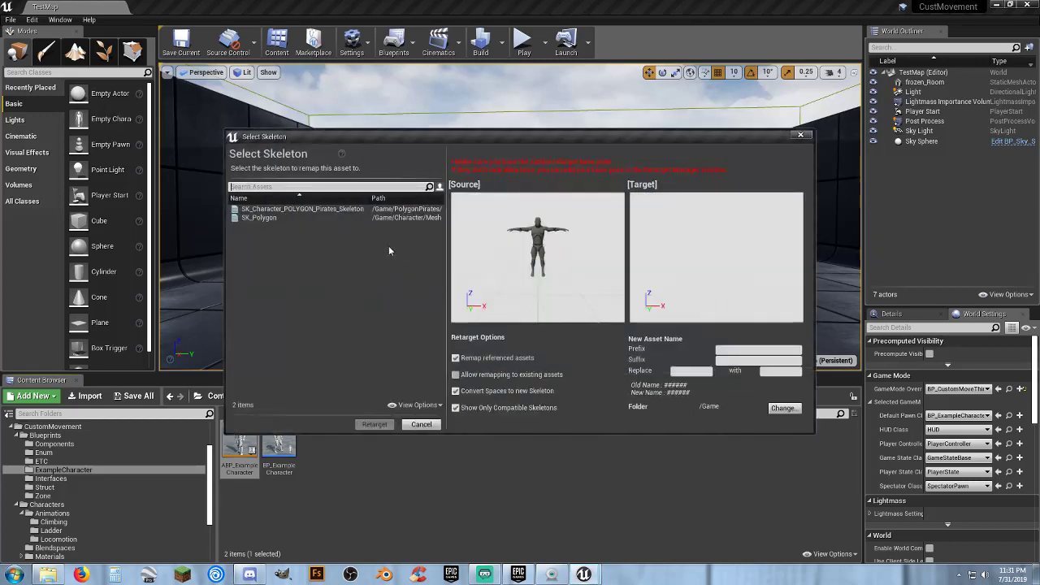
{"action": "left_click", "coordinate": [268, 219]}
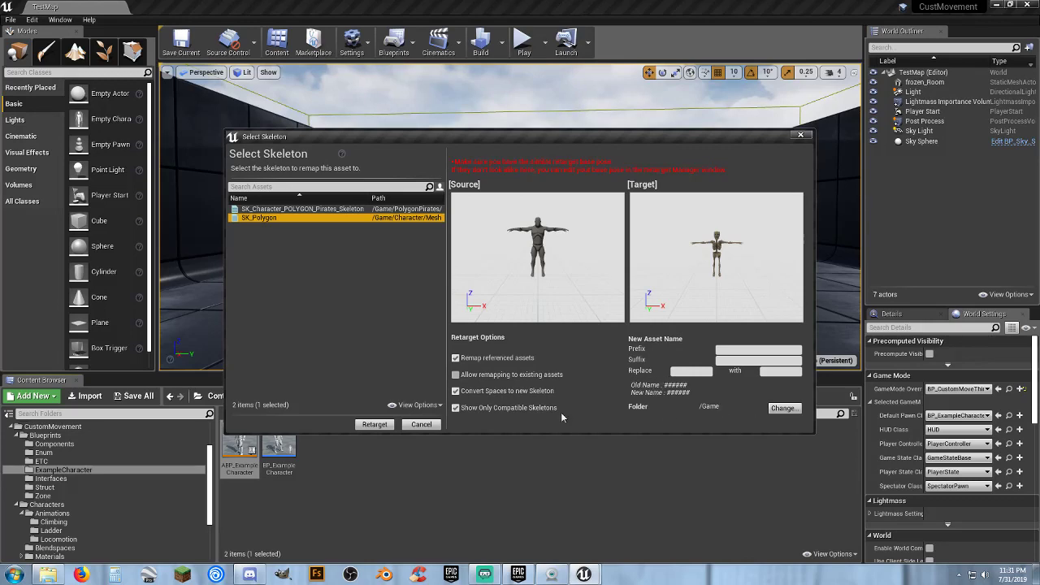
{"action": "left_click", "coordinate": [421, 424]}
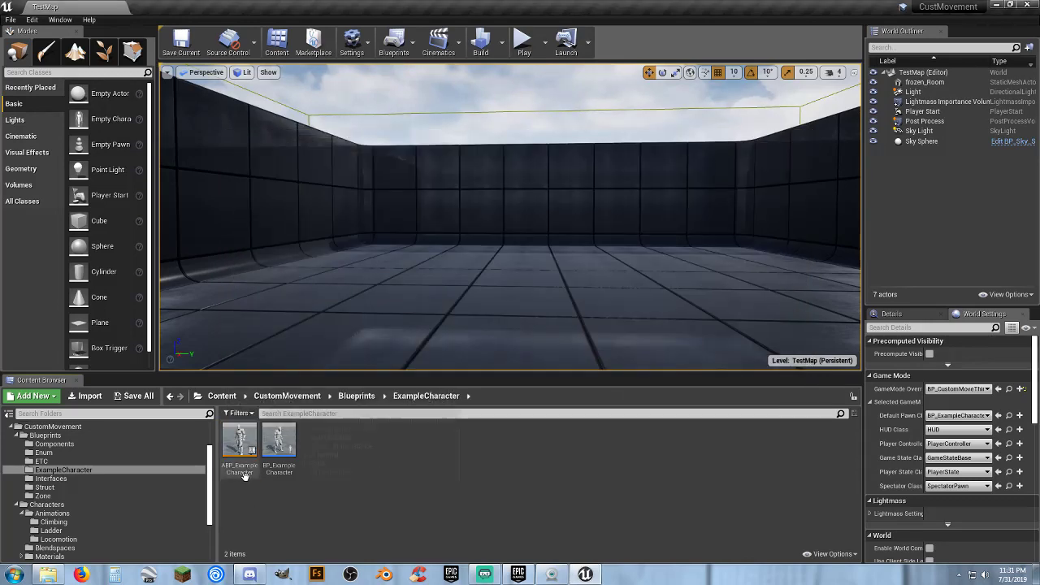
Copy the asset name of ABP_ExampleCharacter without renaming it.
{"action": "left_click", "coordinate": [242, 455]}
{"action": "key", "text": "F2"}
{"action": "key", "text": "ctrl+c"}
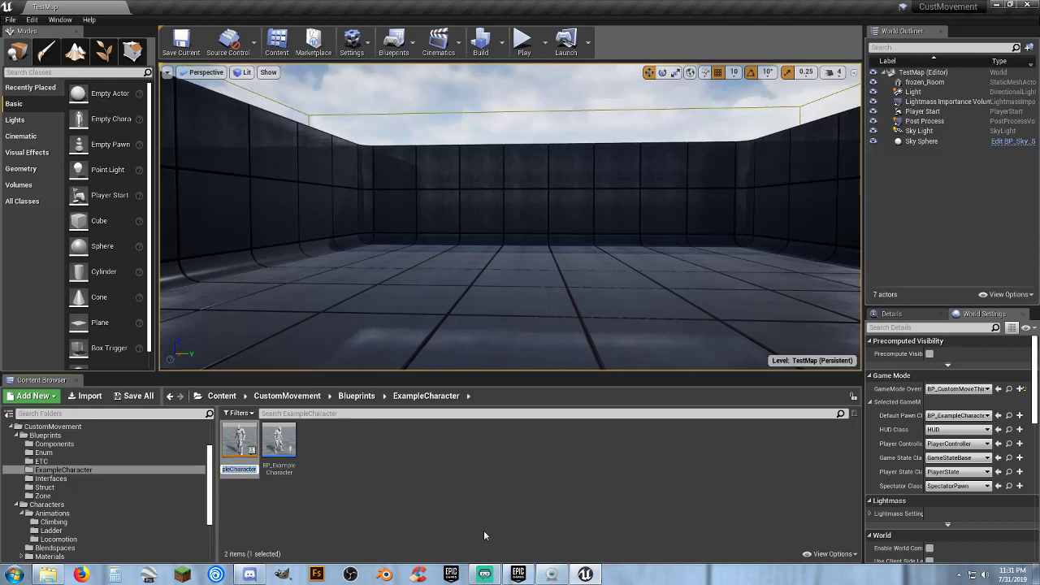
{"action": "left_click", "coordinate": [448, 496]}
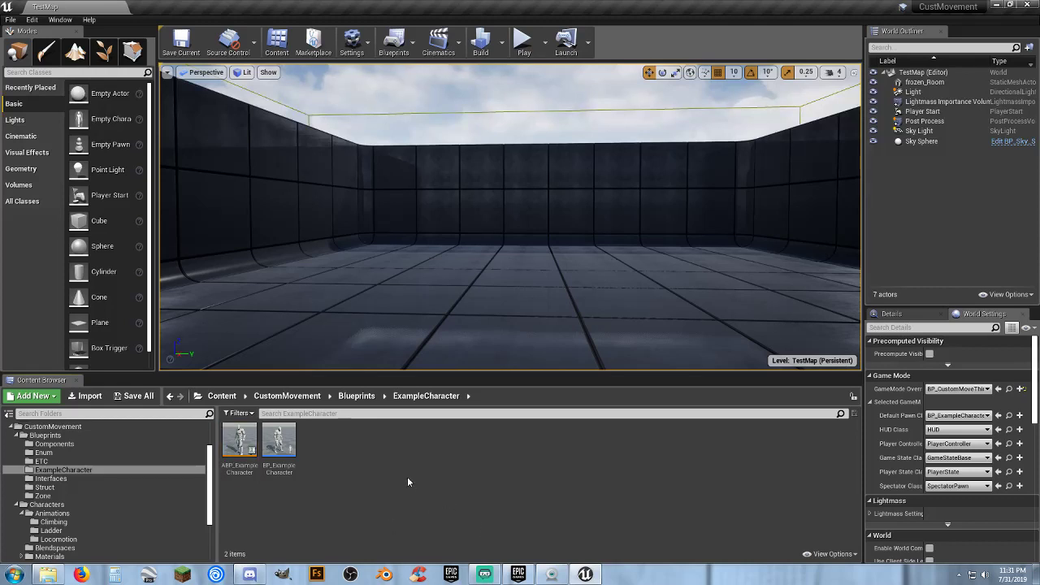
Start duplicating and retargeting the ABP_ExampleCharacter anim blueprint, replacing ABP_ExampleCharacter with Unarmed_ABP in the new asset name.
{"action": "right_click", "coordinate": [240, 443]}
{"action": "mouse_move", "coordinate": [313, 239]}
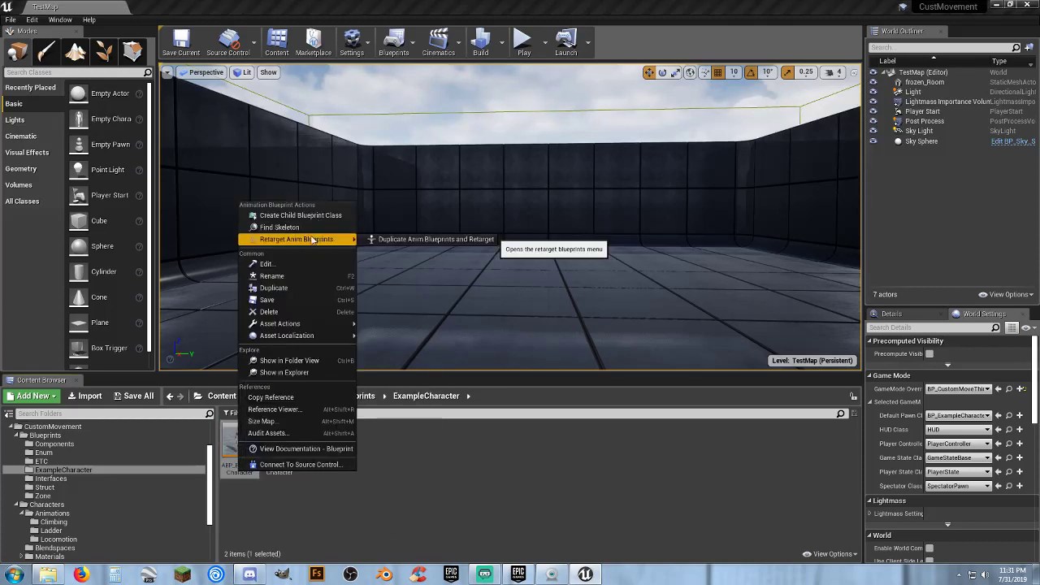
{"action": "left_click", "coordinate": [431, 239]}
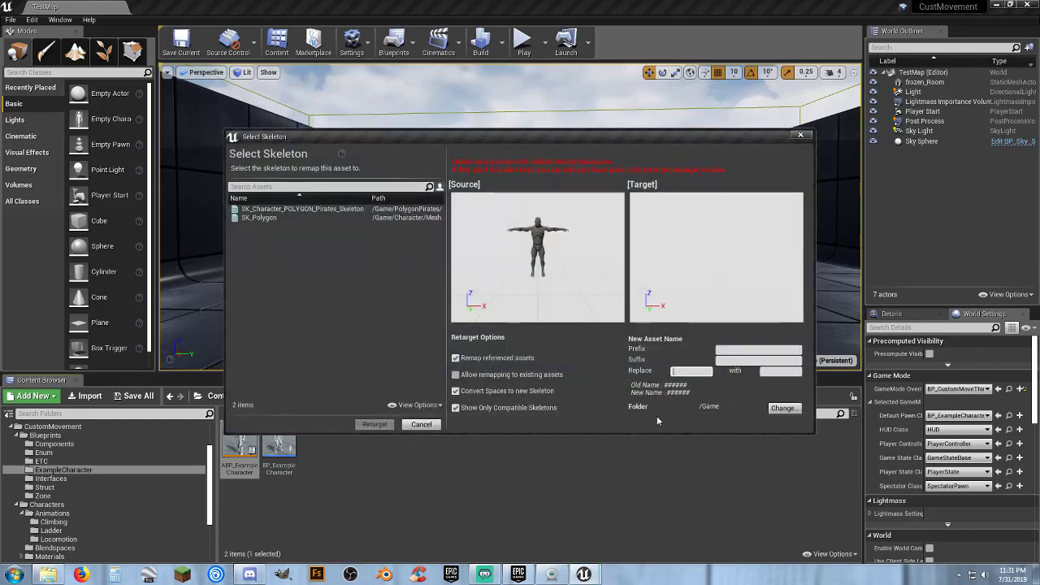
{"action": "key", "text": "ctrl+v"}
{"action": "key", "text": "Tab"}
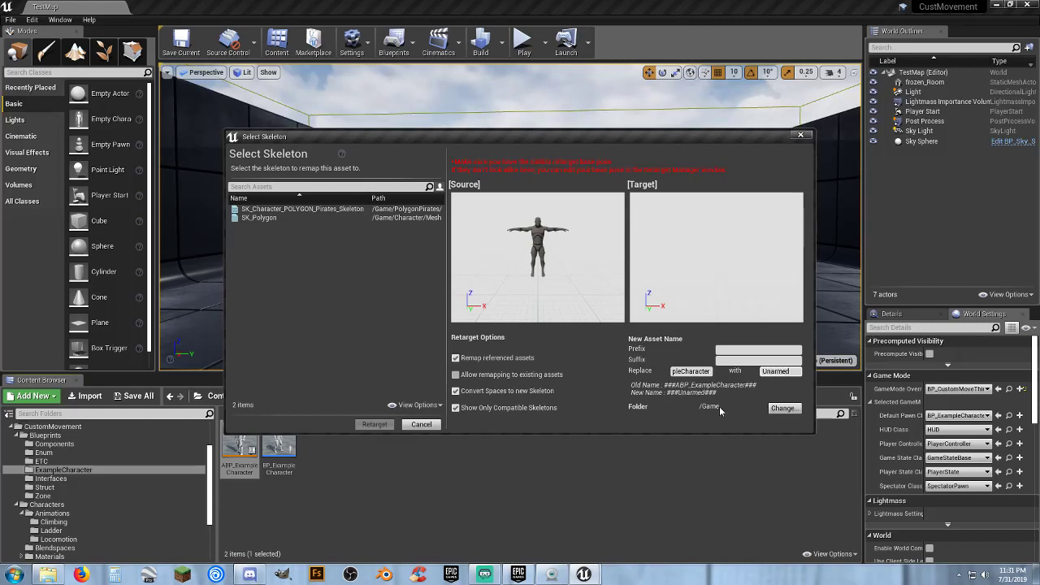
{"action": "type", "text": "Unarmed_ABP"}
Choose SK_Polygon as the target skeleton and Character/Animations/Unarmed as the destination folder, and run the retarget.
{"action": "left_click", "coordinate": [268, 218]}
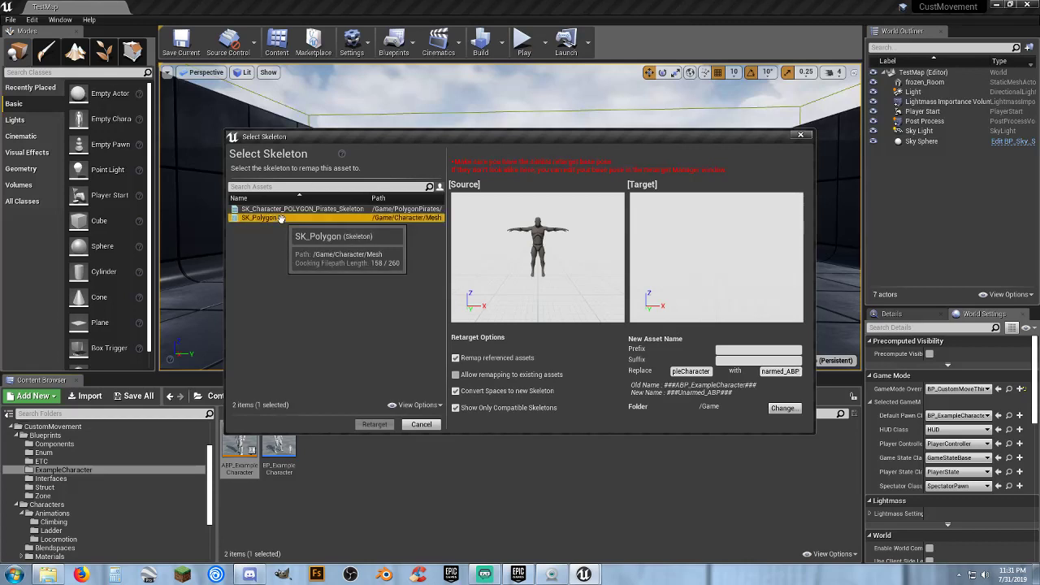
{"action": "left_click", "coordinate": [772, 409]}
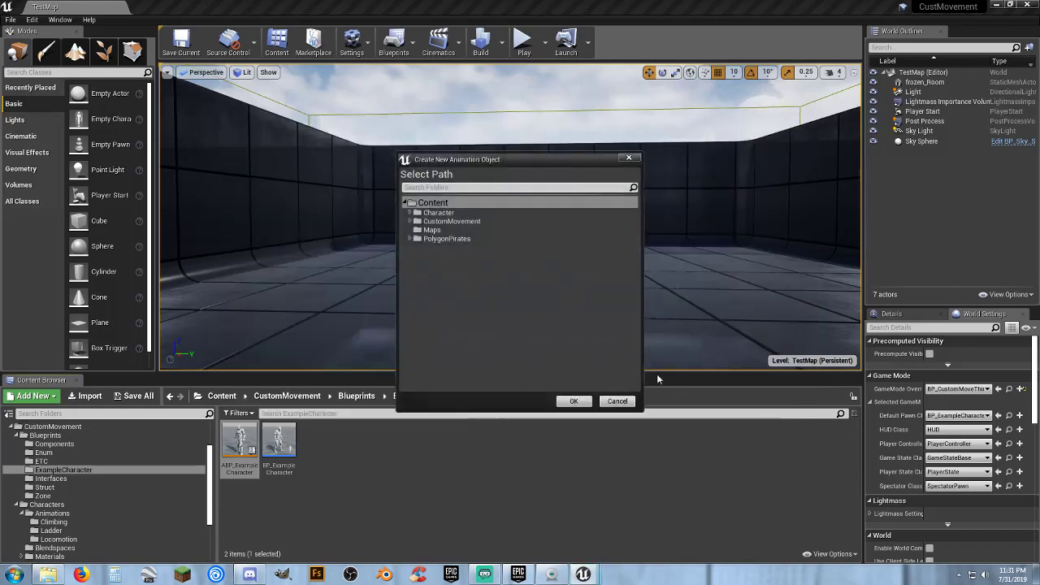
{"action": "left_click", "coordinate": [410, 213]}
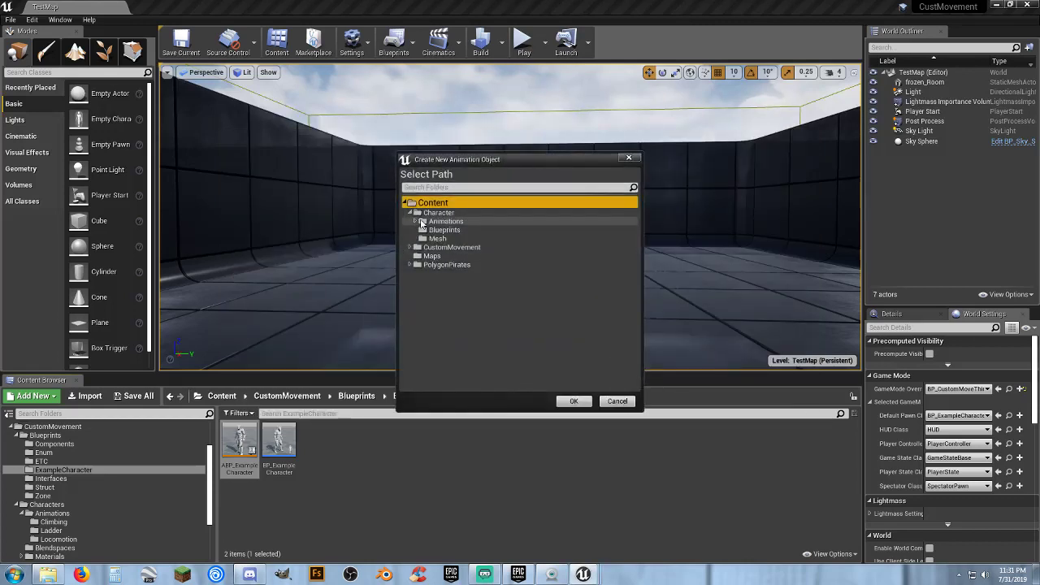
{"action": "left_click", "coordinate": [416, 222]}
{"action": "left_click", "coordinate": [448, 230]}
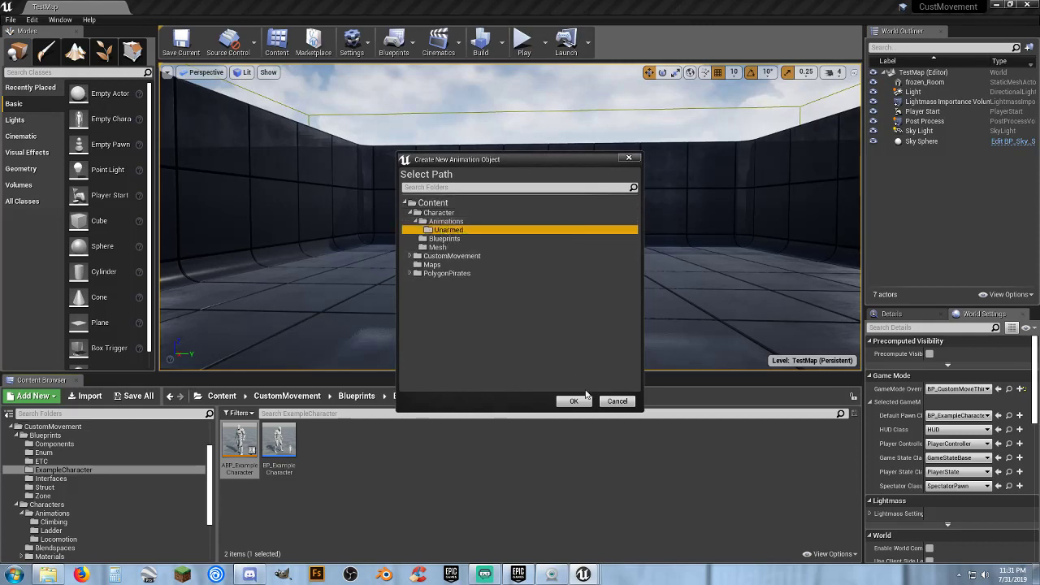
{"action": "left_click", "coordinate": [574, 401]}
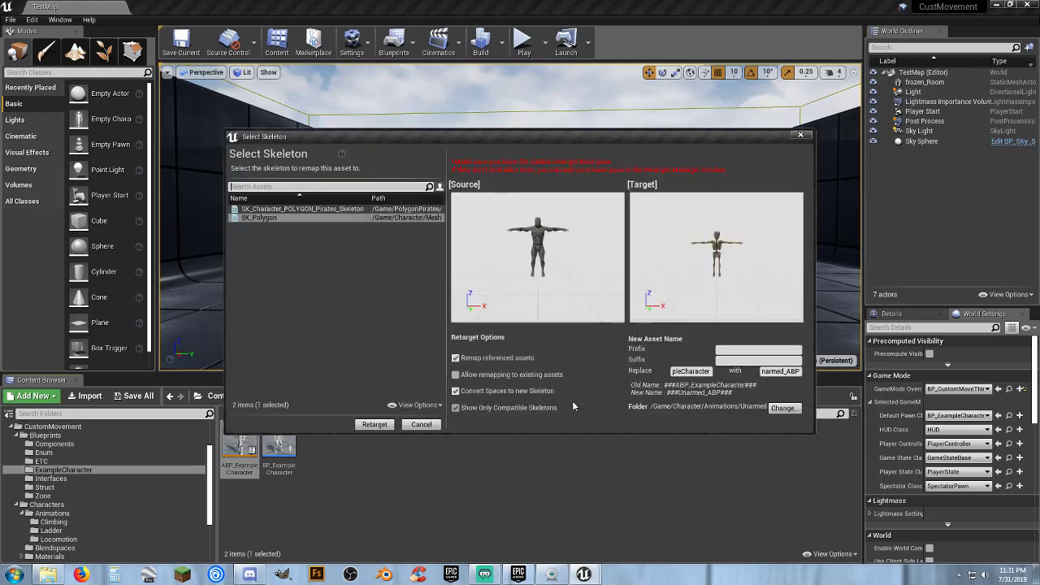
{"action": "left_click", "coordinate": [374, 424]}
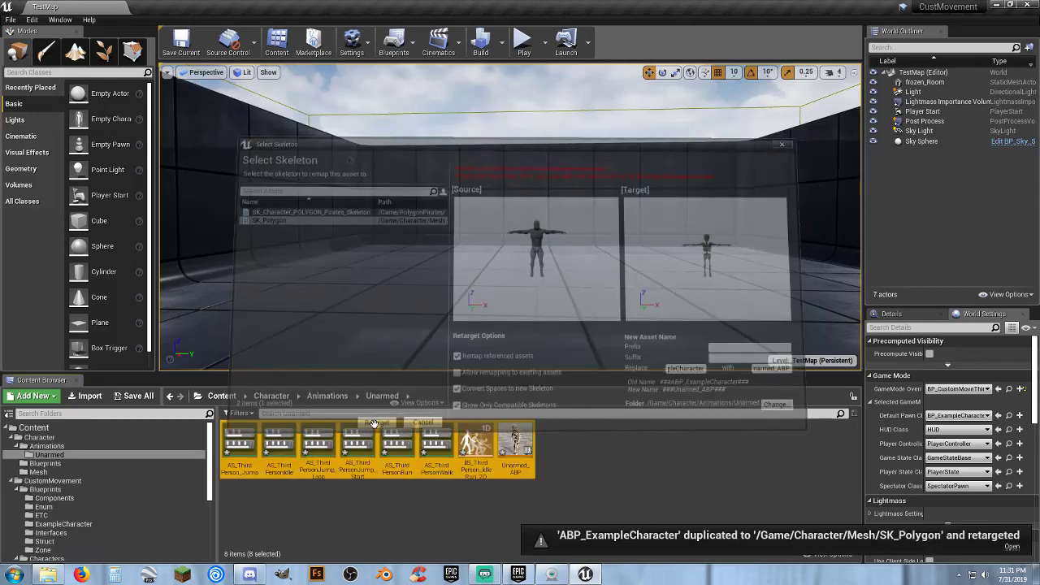
Deselect the retargeted assets and save all modified content, including Unarmed_ABP, its animations and both skeletons.
{"action": "left_click", "coordinate": [609, 488]}
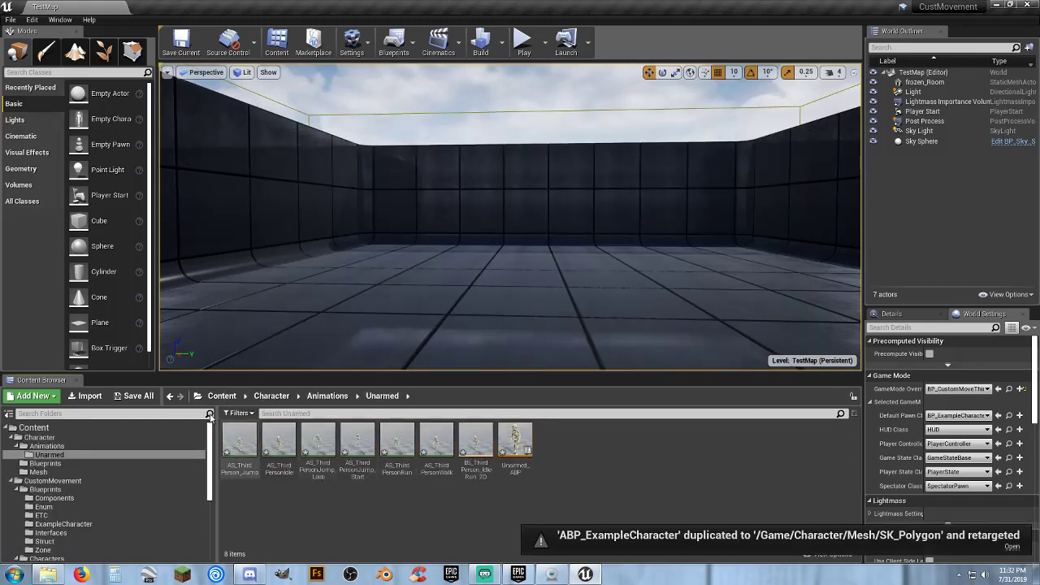
{"action": "left_click", "coordinate": [135, 396]}
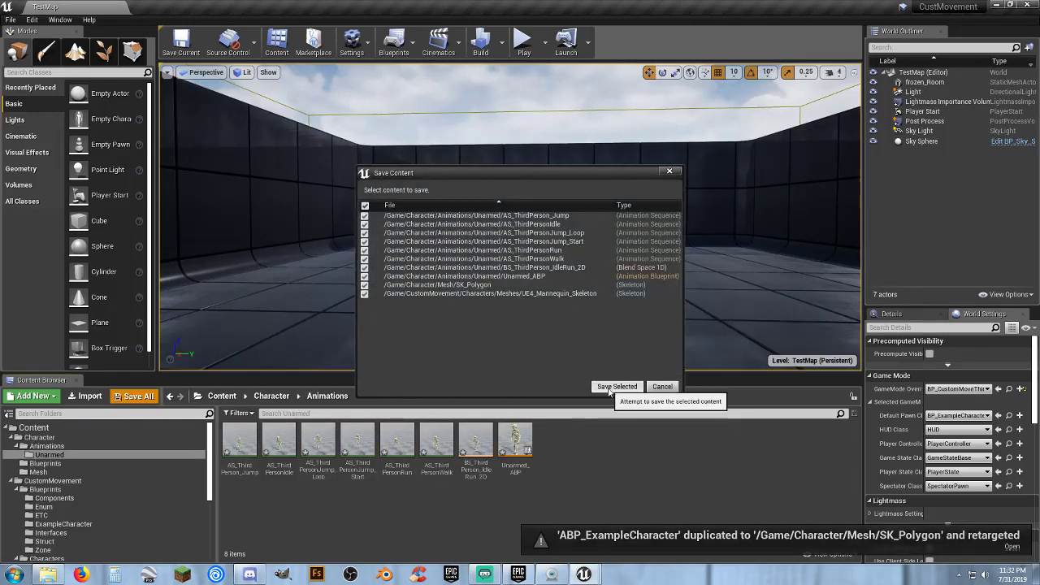
{"action": "left_click", "coordinate": [615, 383]}
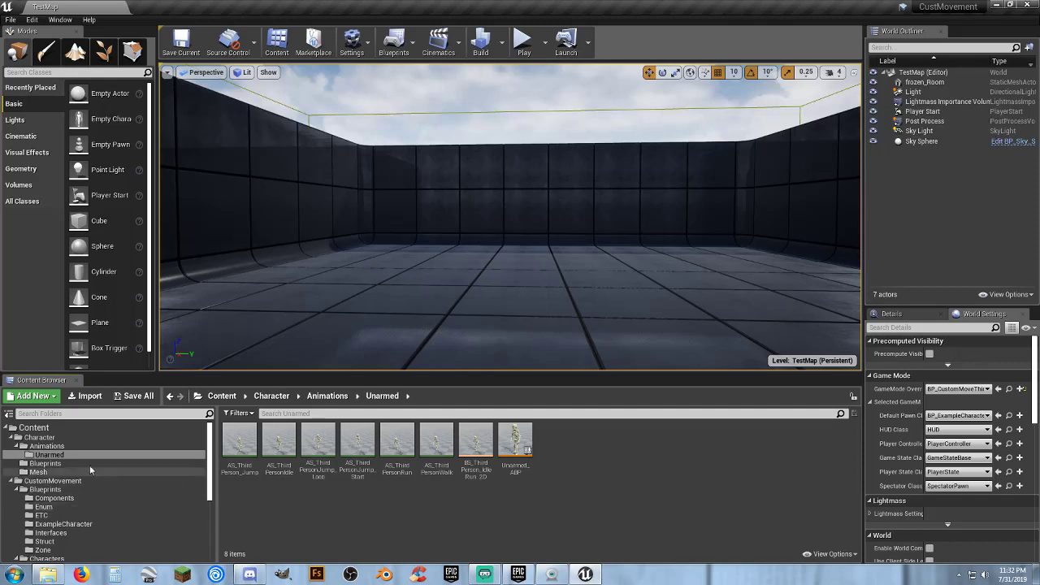
Create a folder named Ladders in Character/Animations and open it.
{"action": "left_click", "coordinate": [58, 447]}
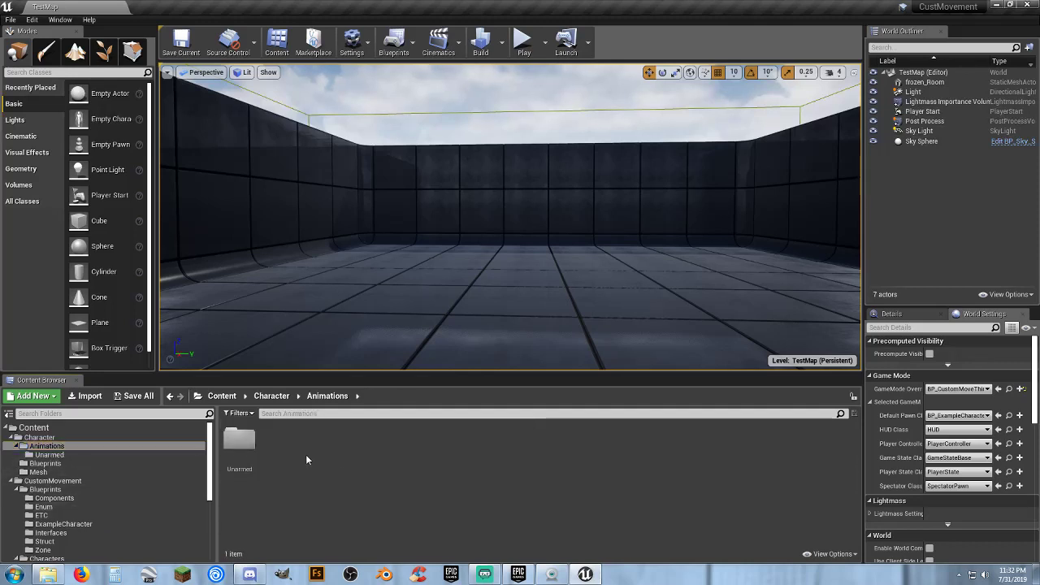
{"action": "right_click", "coordinate": [271, 440]}
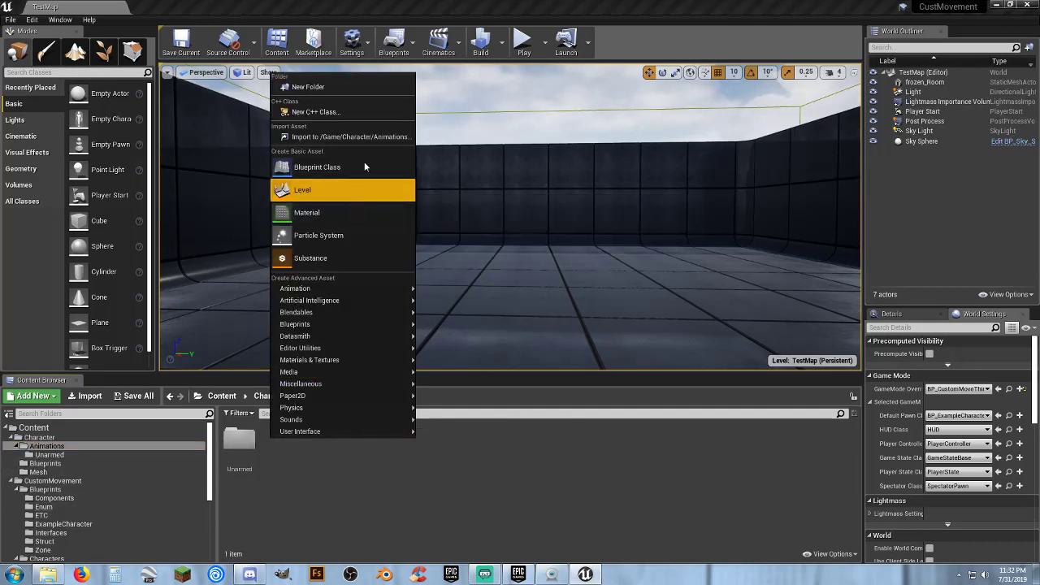
{"action": "left_click", "coordinate": [348, 88]}
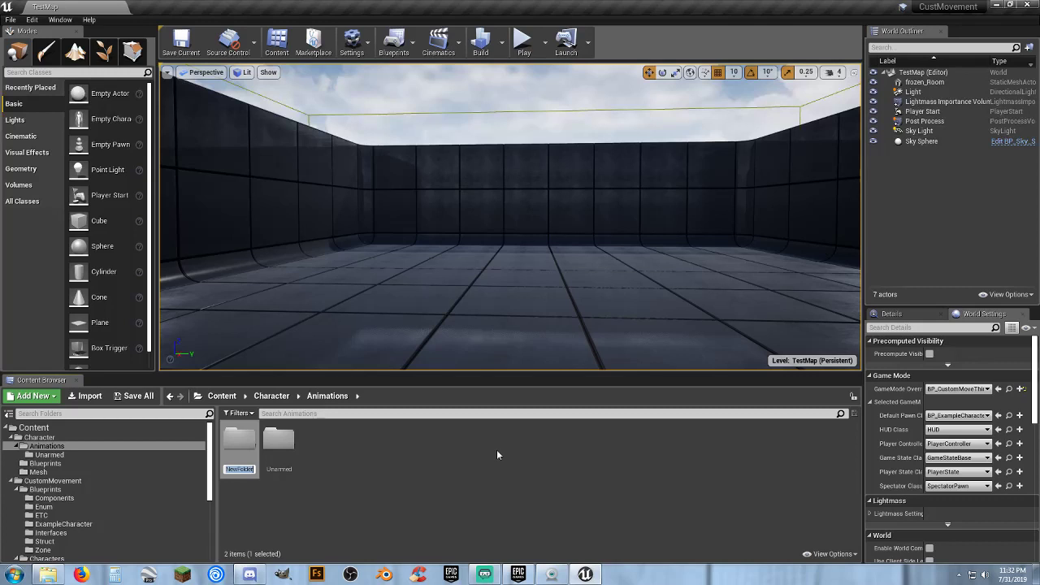
{"action": "type", "text": "Ladder"}
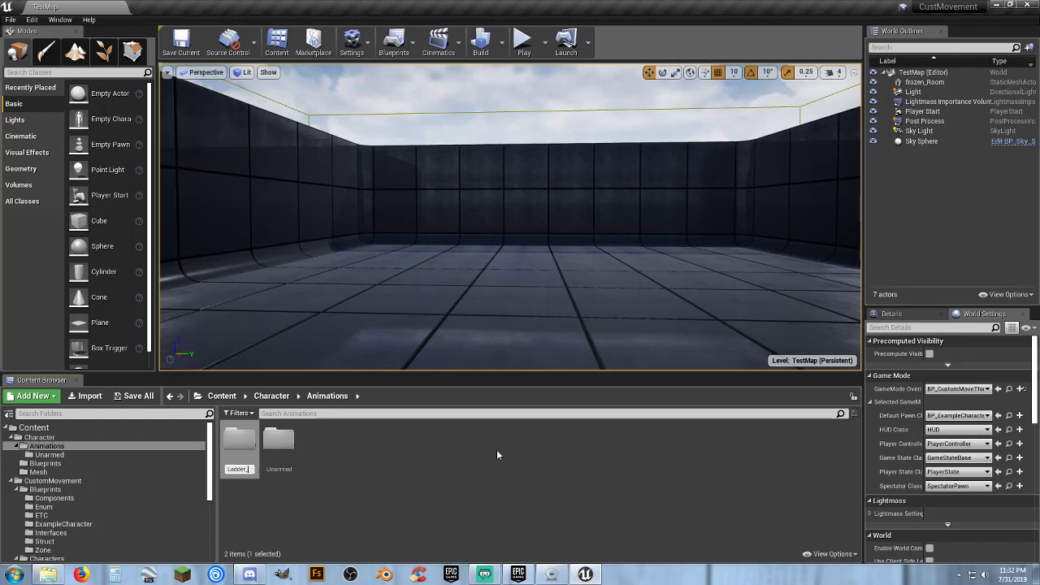
{"action": "type", "text": "s"}
{"action": "key", "text": "Return"}
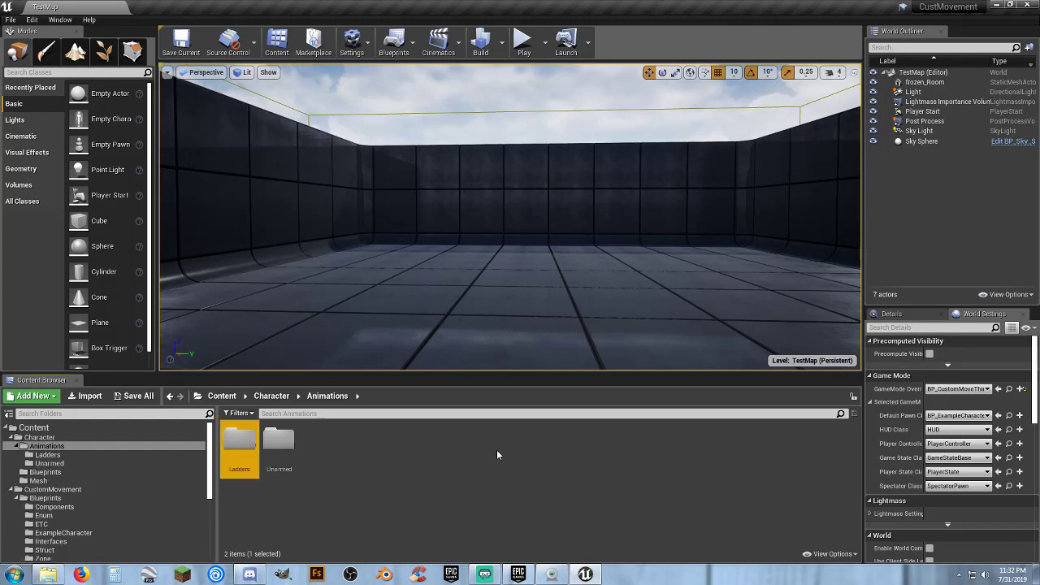
{"action": "key", "text": "Return"}
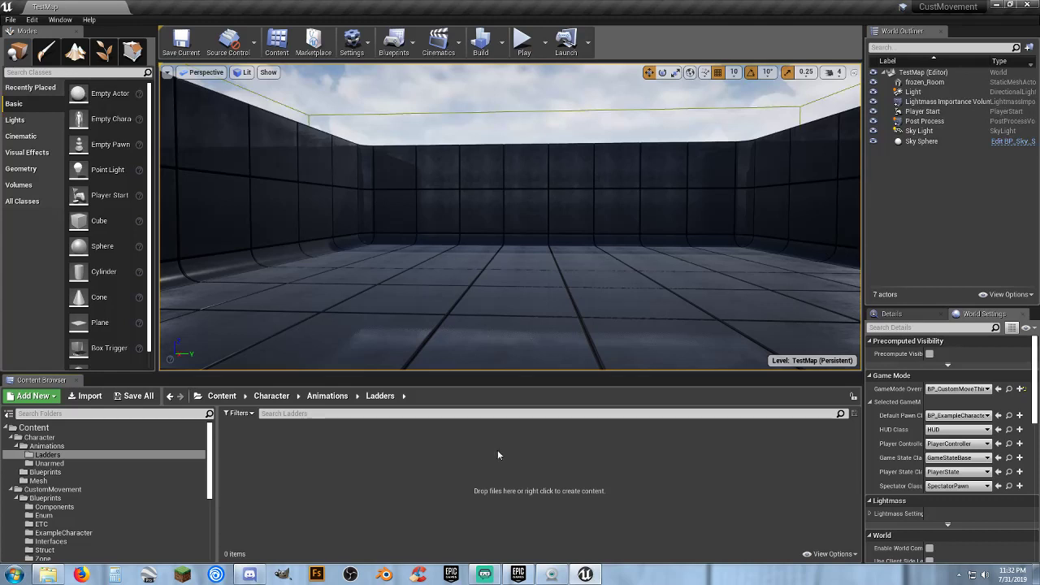
Find the ABP_CustomMovement anim blueprint in CustomMovement/Characters/Animations and copy its name without renaming it.
{"action": "left_click", "coordinate": [58, 506]}
{"action": "left_click", "coordinate": [60, 499]}
{"action": "scroll", "coordinate": [60, 479], "scroll_direction": "down", "scroll_amount": 3}
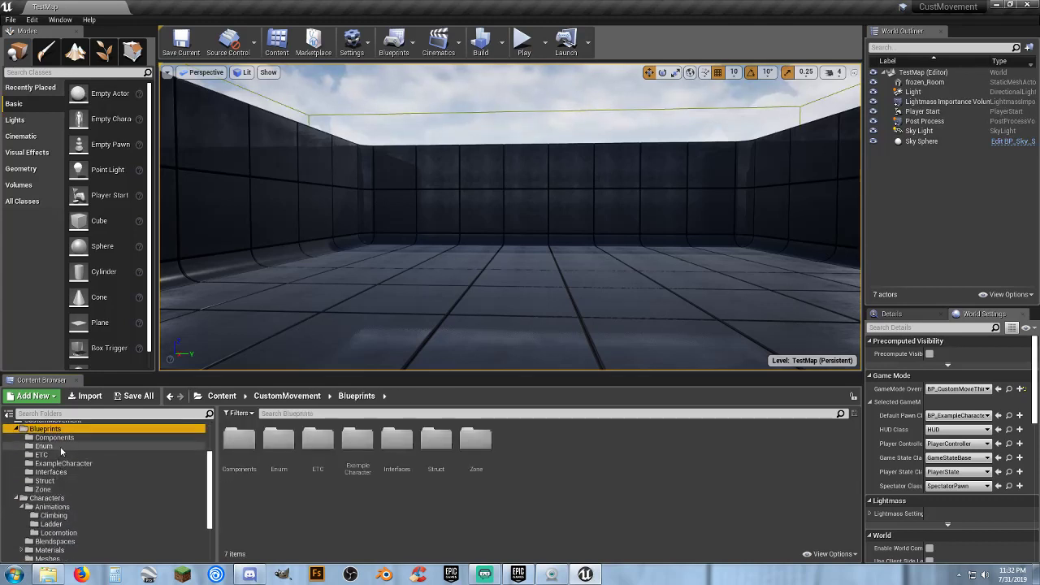
{"action": "left_click", "coordinate": [70, 464]}
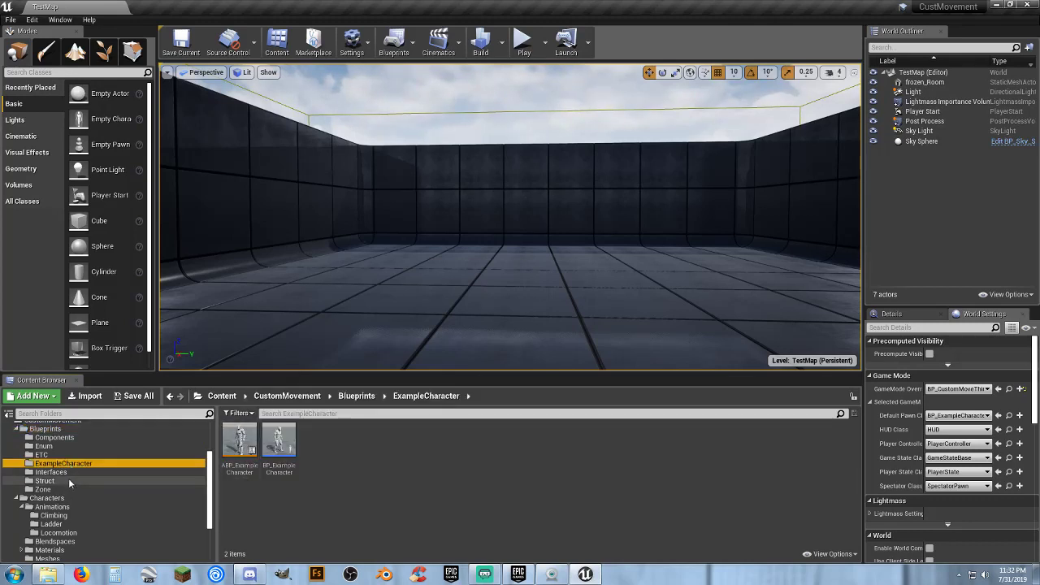
{"action": "scroll", "coordinate": [68, 480], "scroll_direction": "down", "scroll_amount": 1}
{"action": "left_click", "coordinate": [63, 481]}
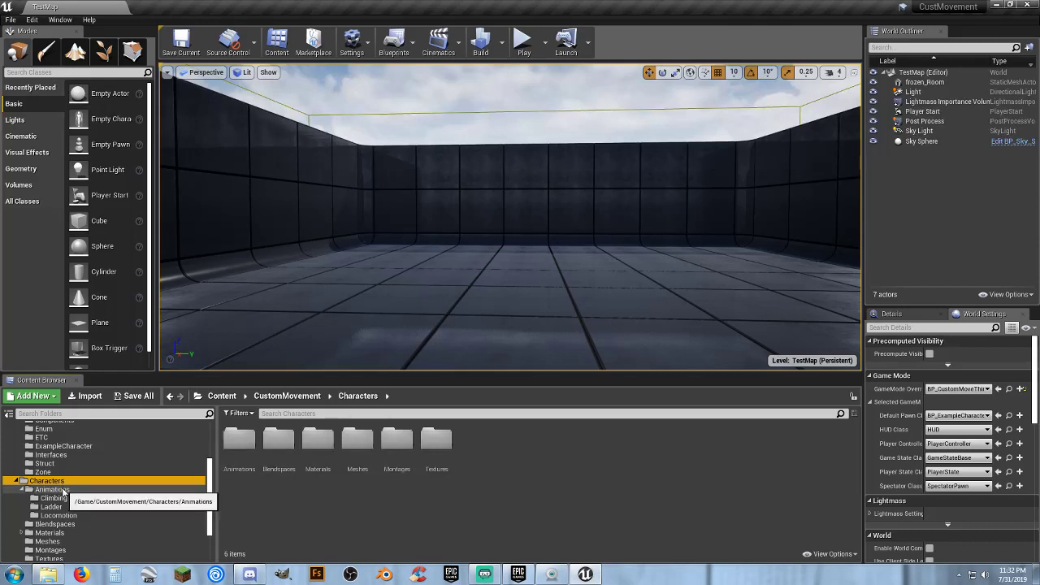
{"action": "left_click", "coordinate": [64, 489]}
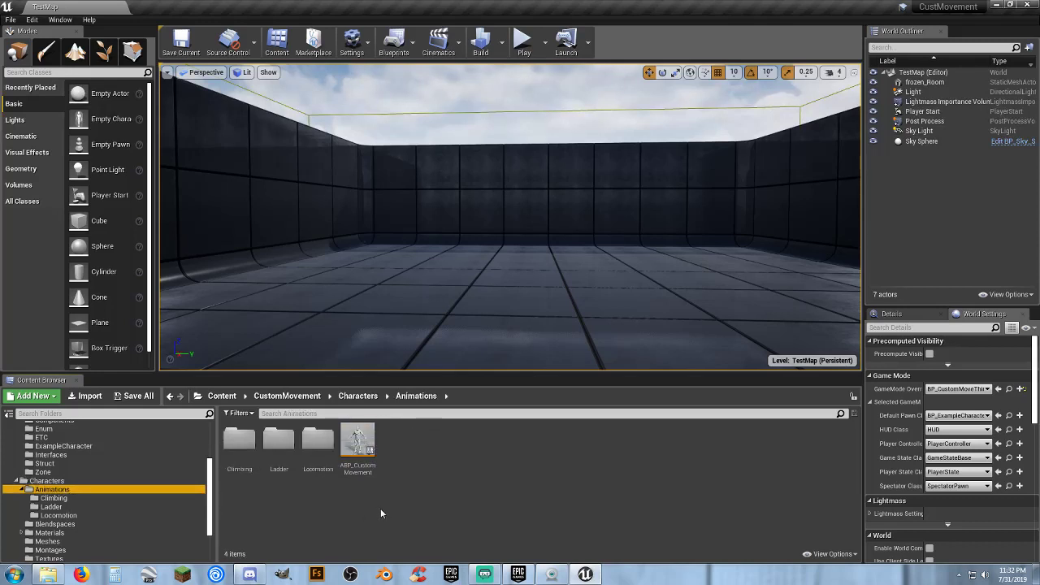
{"action": "left_click", "coordinate": [361, 476]}
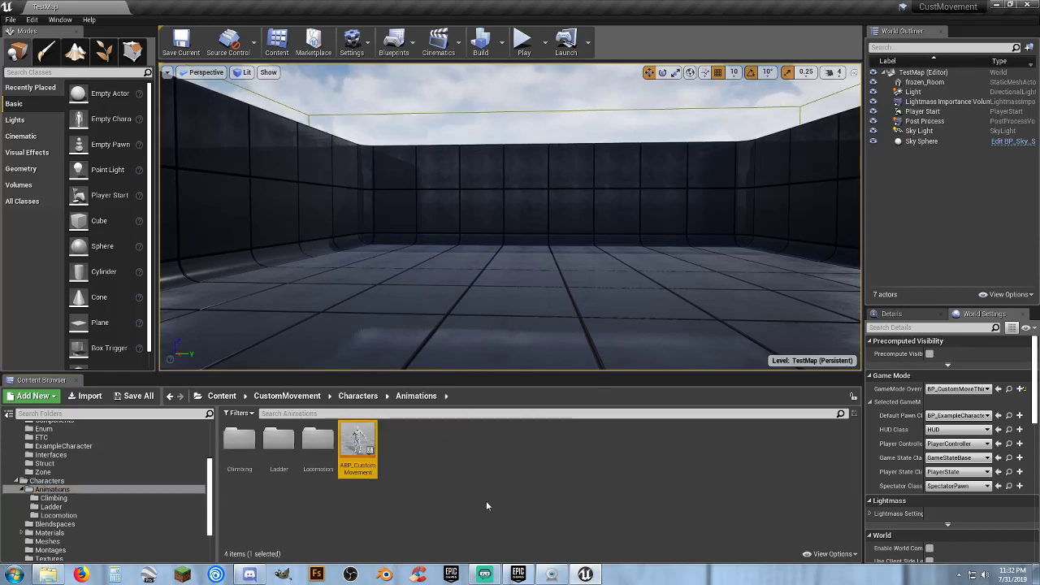
{"action": "key", "text": "F2"}
{"action": "key", "text": "ctrl+c"}
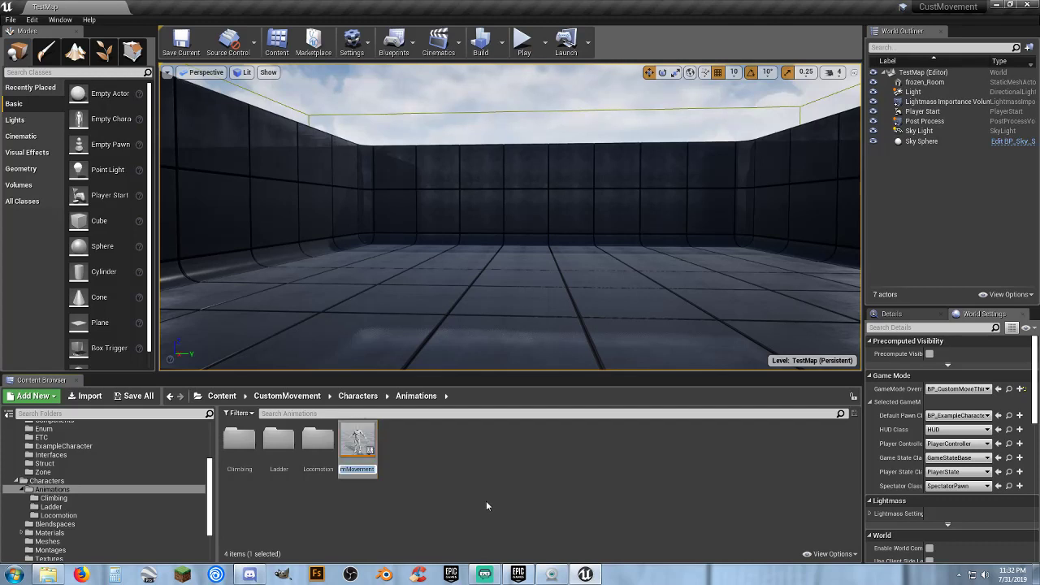
{"action": "left_click", "coordinate": [487, 506]}
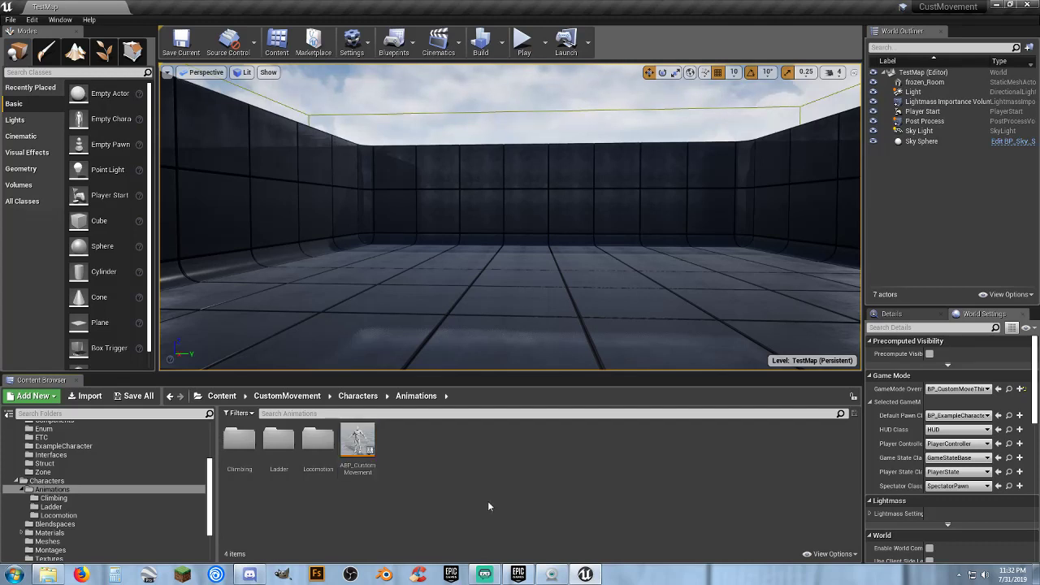
Start duplicating and retargeting ABP_CustomMovement to the SK_Polygon skeleton, replacing ABP_CustomMovement with Ladders_ABP in the new asset name.
{"action": "right_click", "coordinate": [358, 446]}
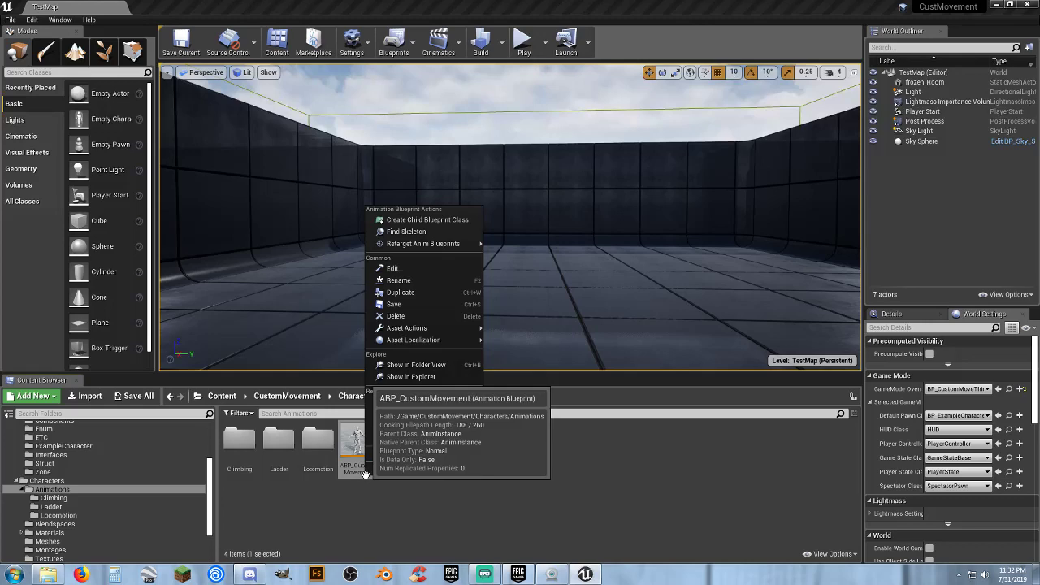
{"action": "mouse_move", "coordinate": [439, 243]}
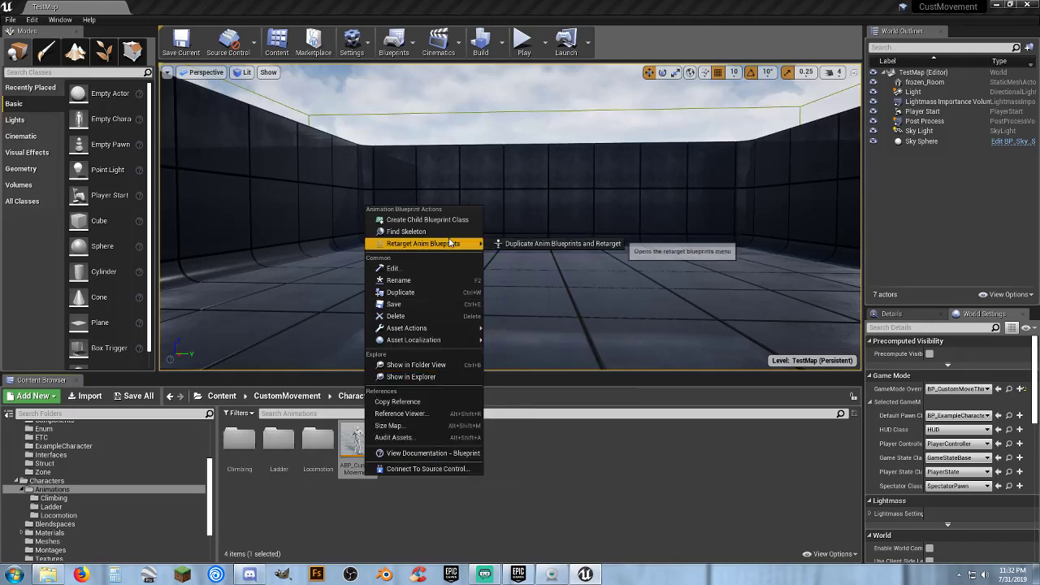
{"action": "left_click", "coordinate": [525, 244]}
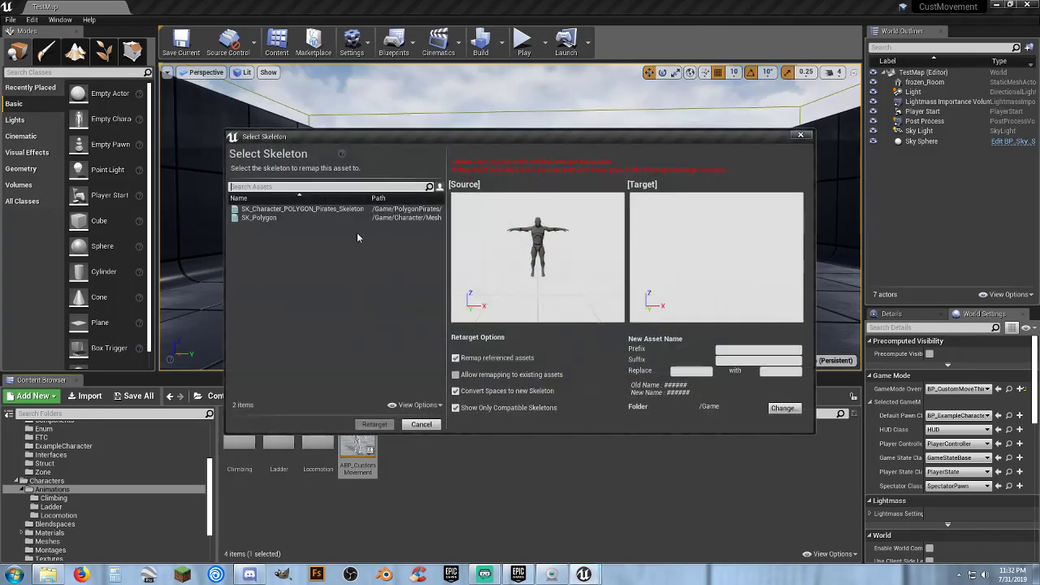
{"action": "left_click", "coordinate": [290, 218]}
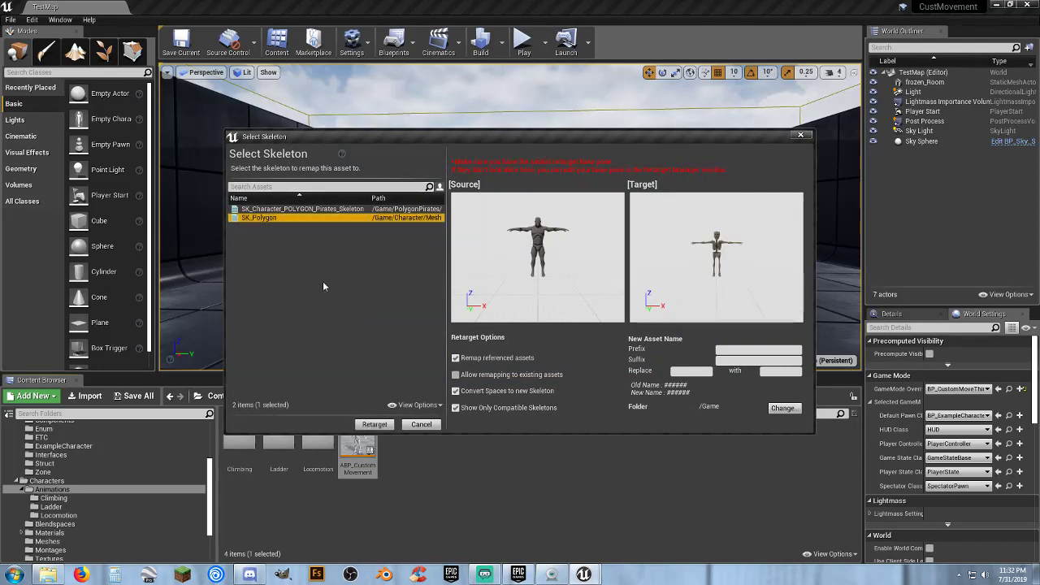
{"action": "left_click", "coordinate": [687, 371]}
{"action": "key", "text": "ctrl+v"}
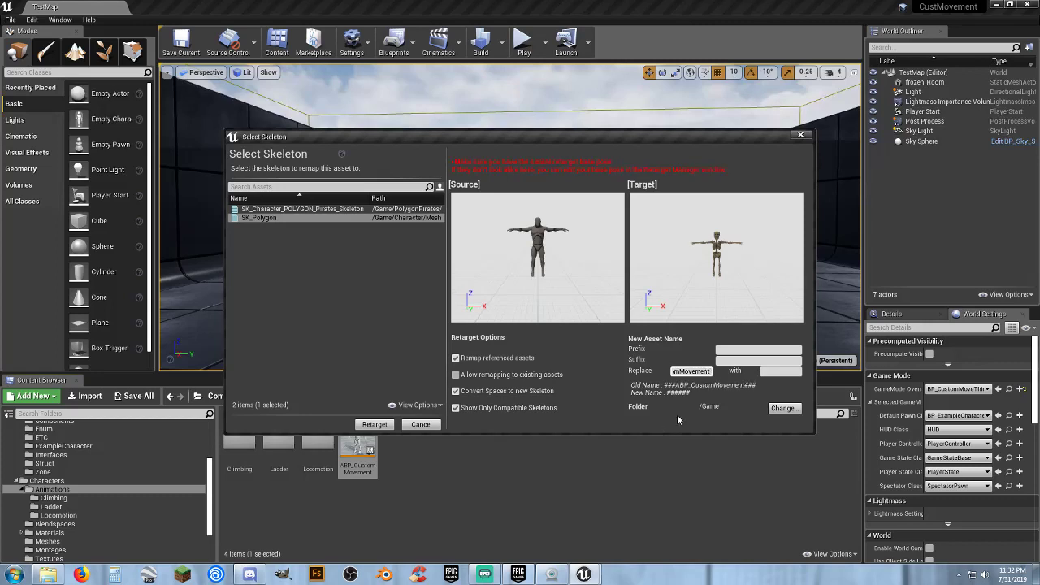
{"action": "left_click", "coordinate": [780, 371]}
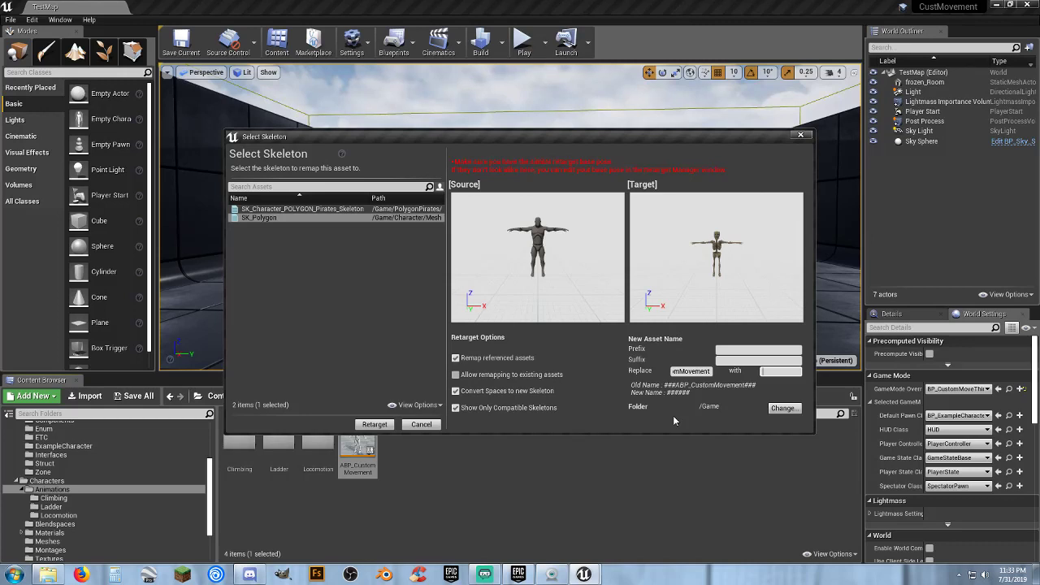
{"action": "type", "text": "Ladders_ABP"}
Set Character/Animations/Ladders as the destination folder and run the retarget.
{"action": "left_click", "coordinate": [783, 408]}
{"action": "left_click", "coordinate": [409, 213]}
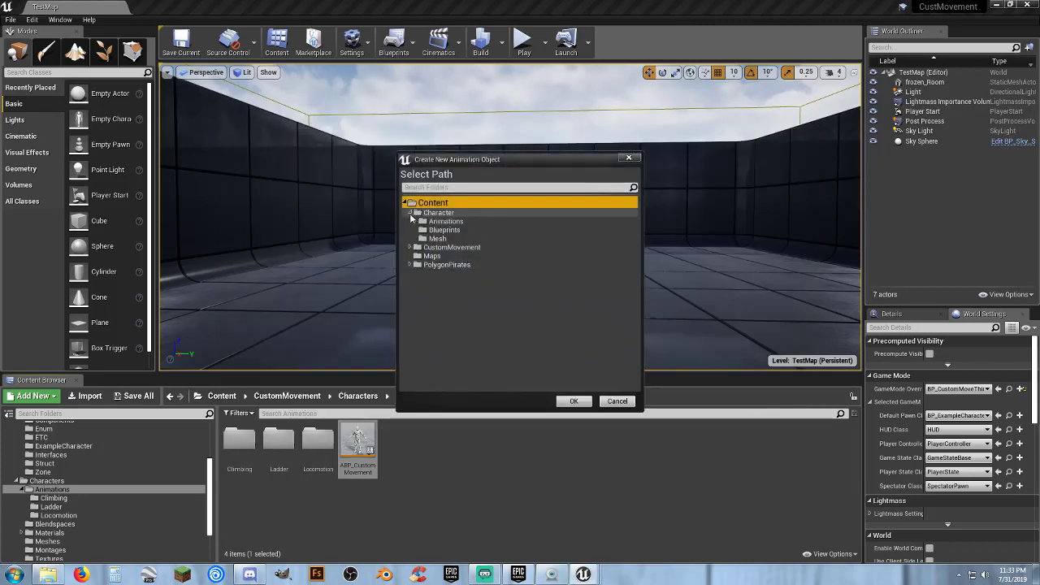
{"action": "left_click", "coordinate": [422, 221]}
{"action": "left_click", "coordinate": [437, 232]}
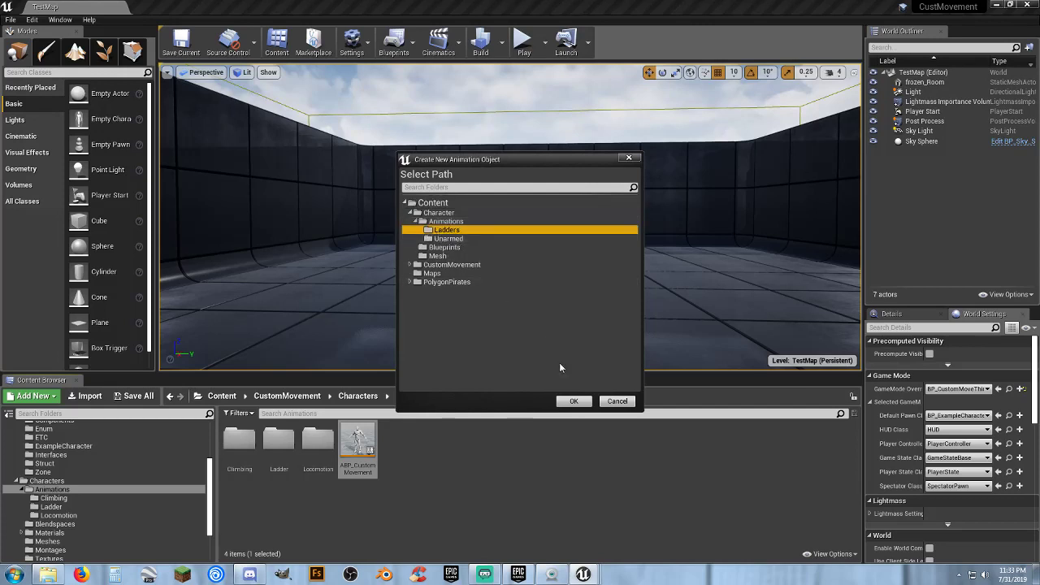
{"action": "left_click", "coordinate": [572, 401]}
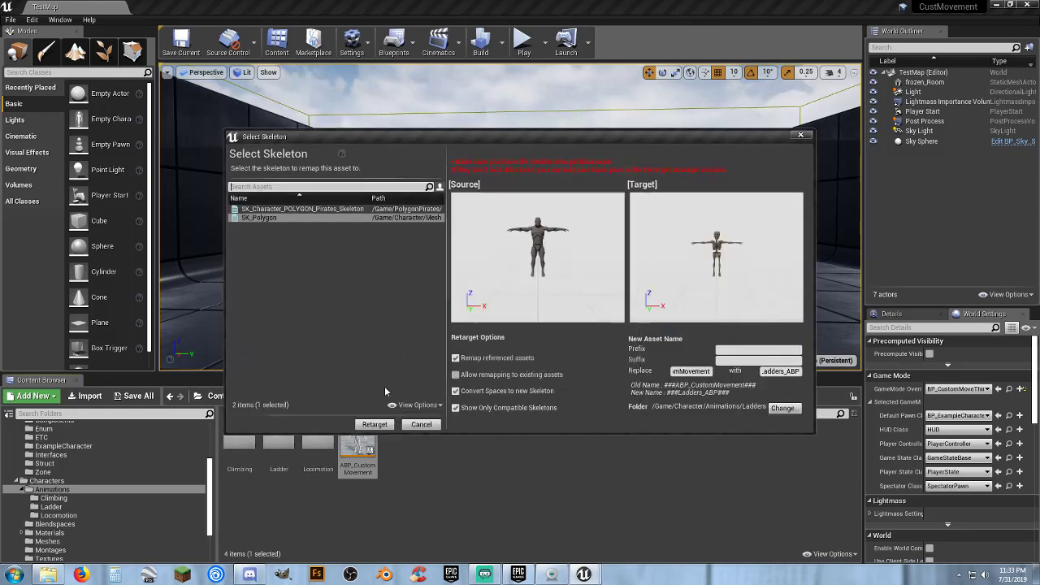
{"action": "left_click", "coordinate": [375, 426]}
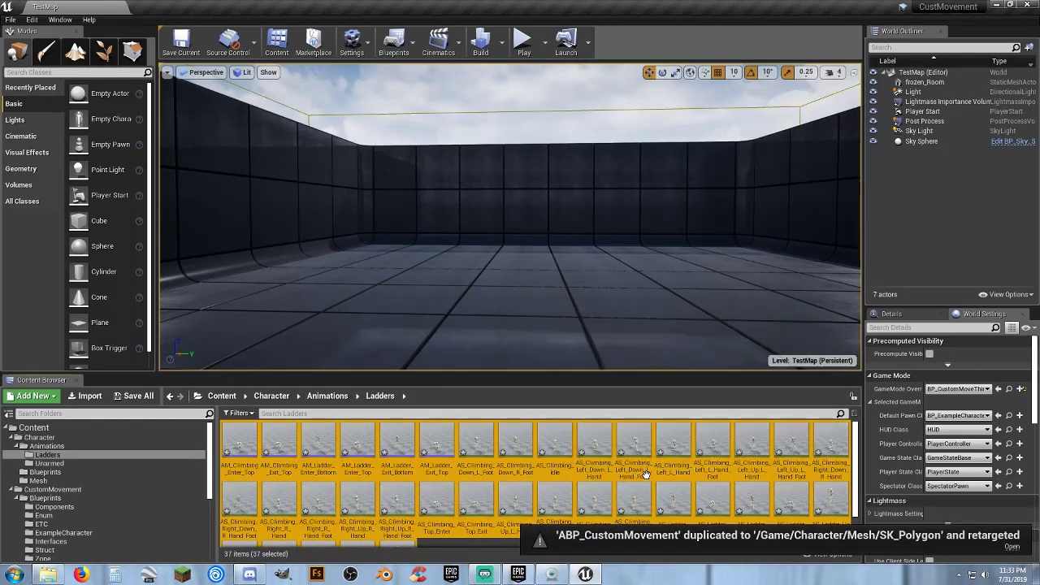
Deselect the retargeted ladder assets and save all modified content, including Ladders_ABP.
{"action": "scroll", "coordinate": [691, 476], "scroll_direction": "down", "scroll_amount": 2}
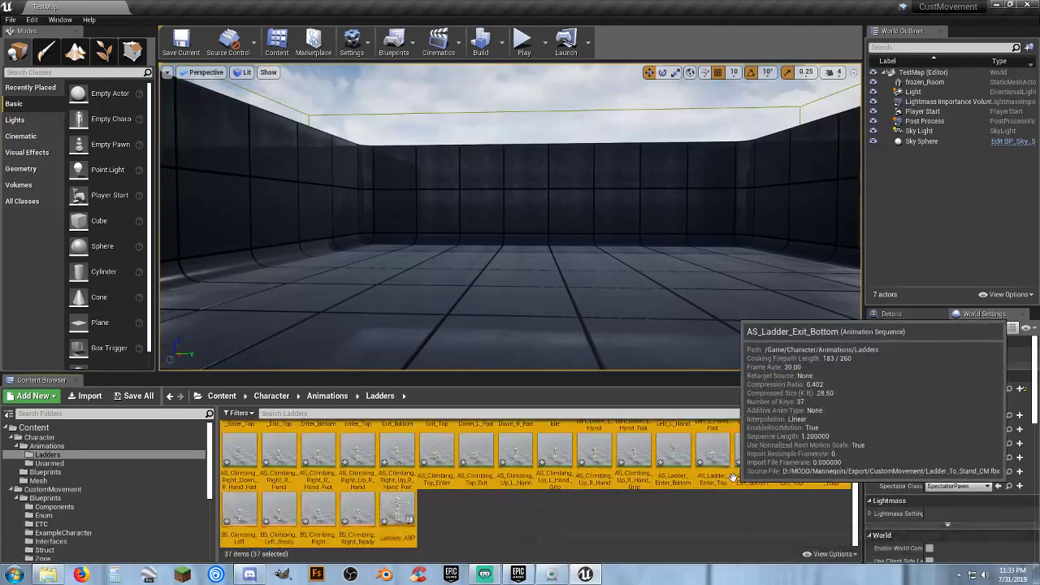
{"action": "left_click", "coordinate": [538, 525]}
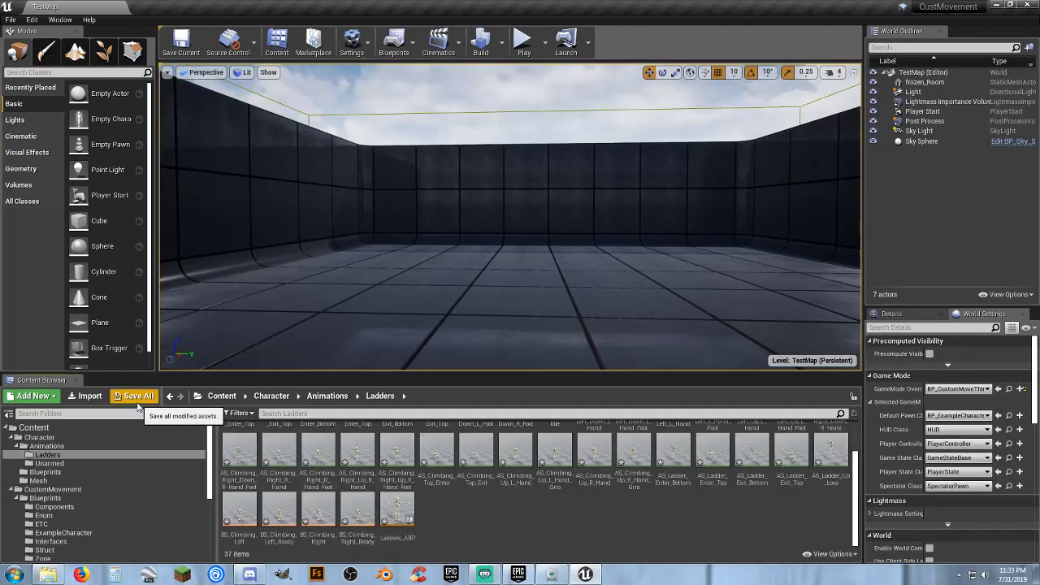
{"action": "left_click", "coordinate": [138, 396]}
{"action": "left_click", "coordinate": [623, 390]}
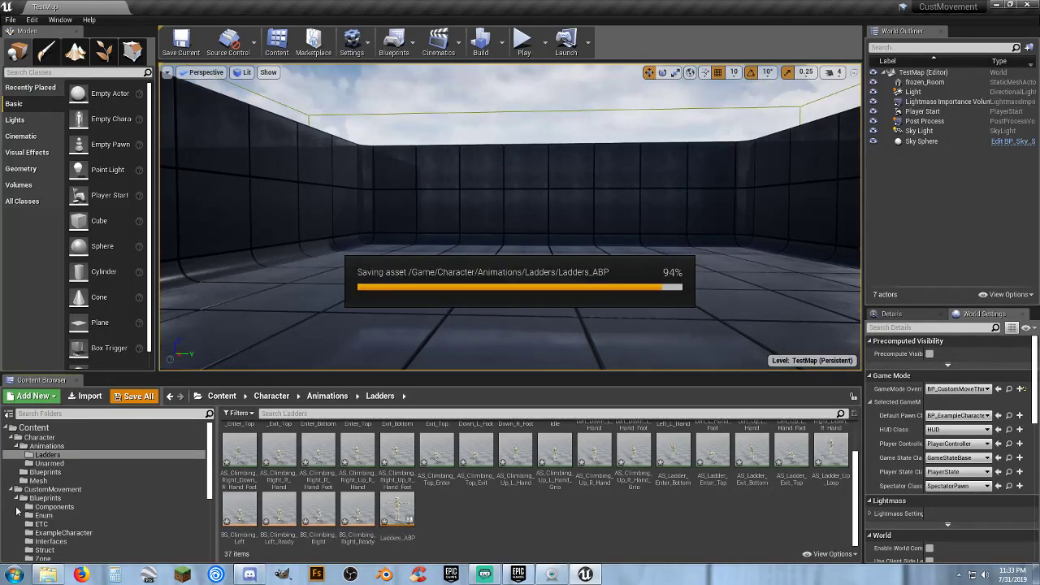
Open the BP_ExampleCharacter blueprint from the CustomMovement/Blueprints/ExampleCharacter folder.
{"action": "left_click", "coordinate": [65, 497]}
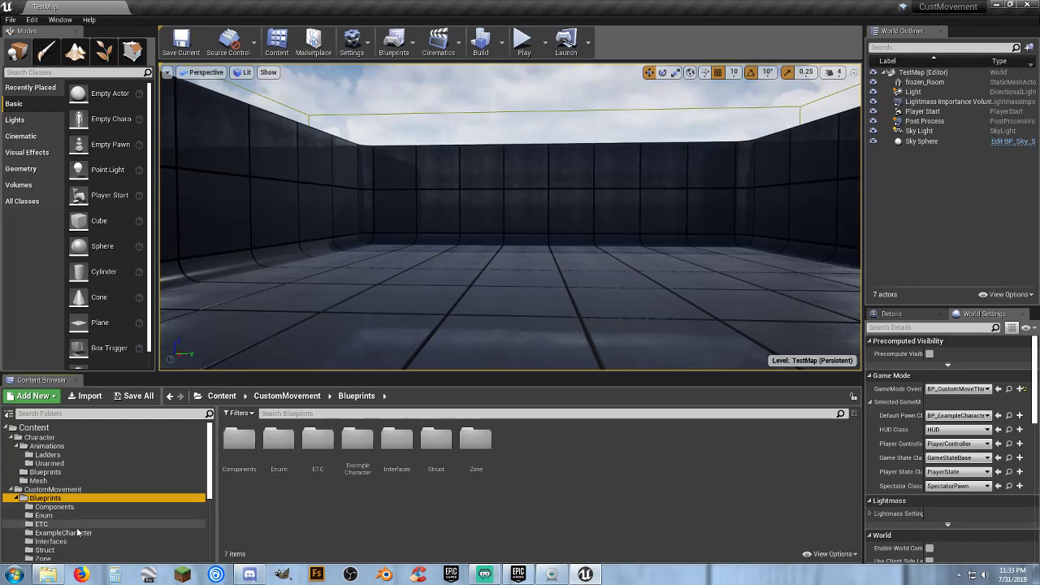
{"action": "scroll", "coordinate": [60, 517], "scroll_direction": "down", "scroll_amount": 3}
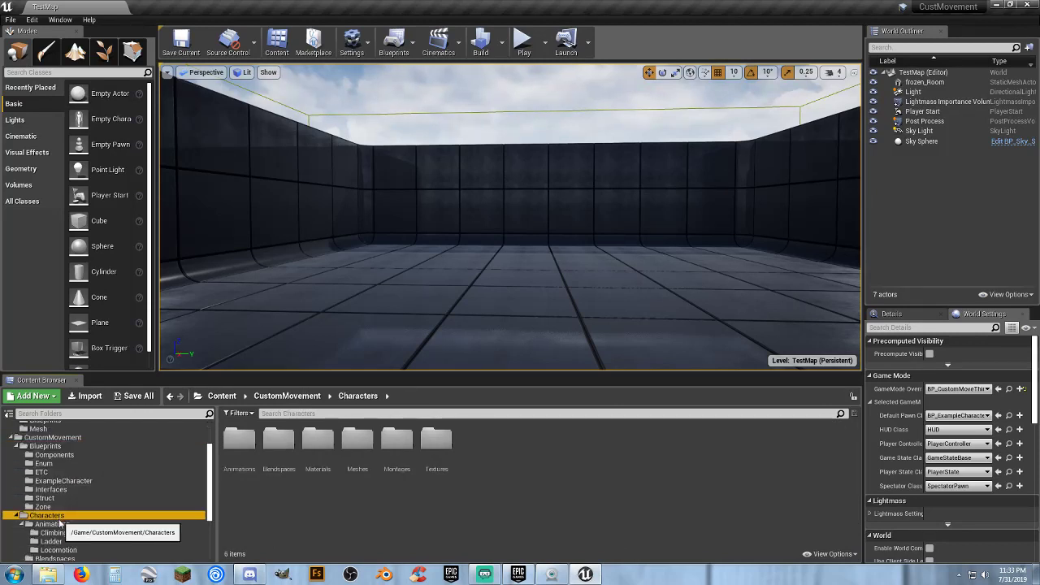
{"action": "left_click", "coordinate": [59, 525]}
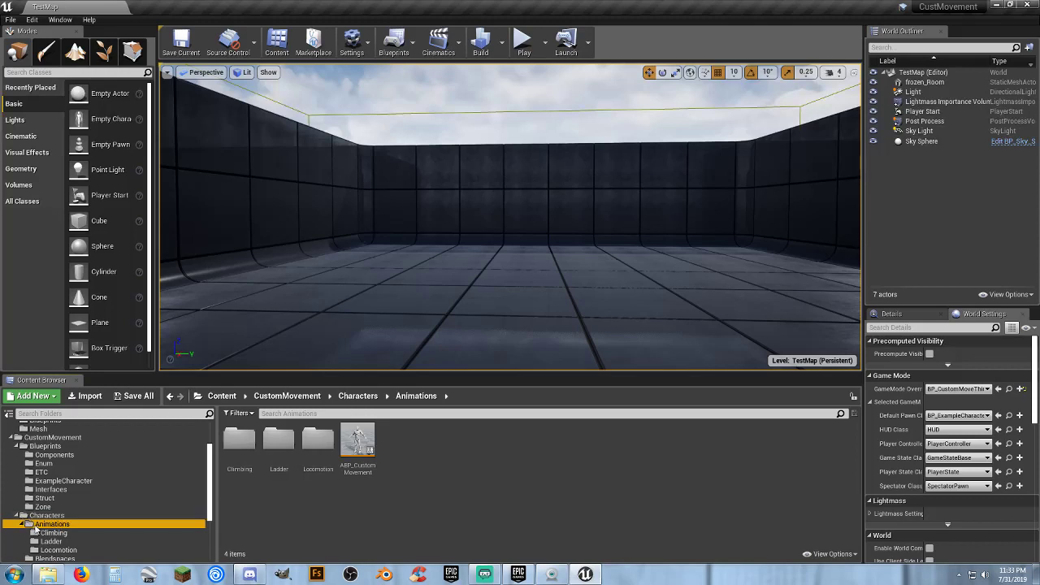
{"action": "left_click", "coordinate": [62, 480]}
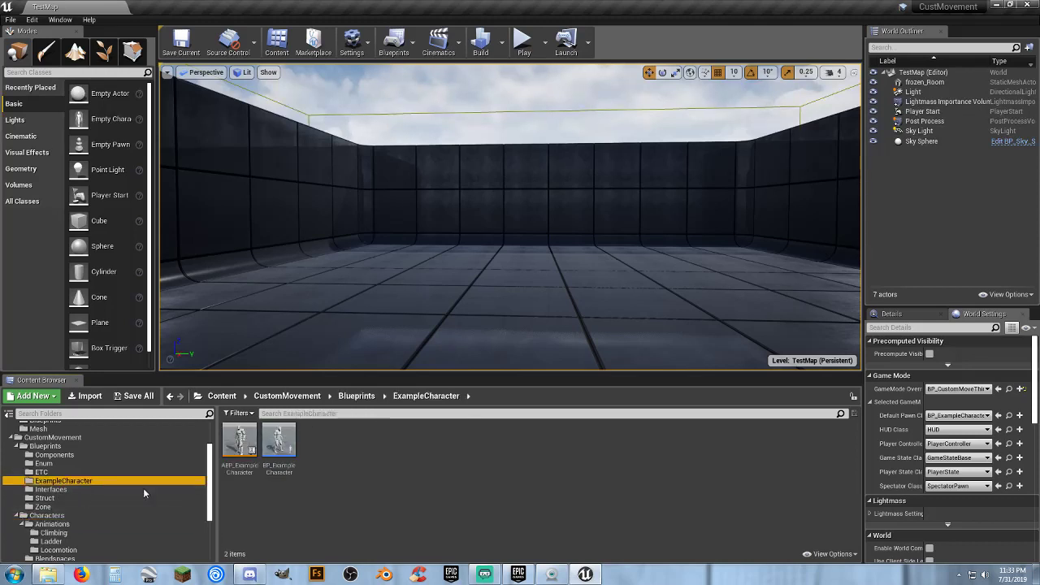
{"action": "left_click", "coordinate": [276, 466]}
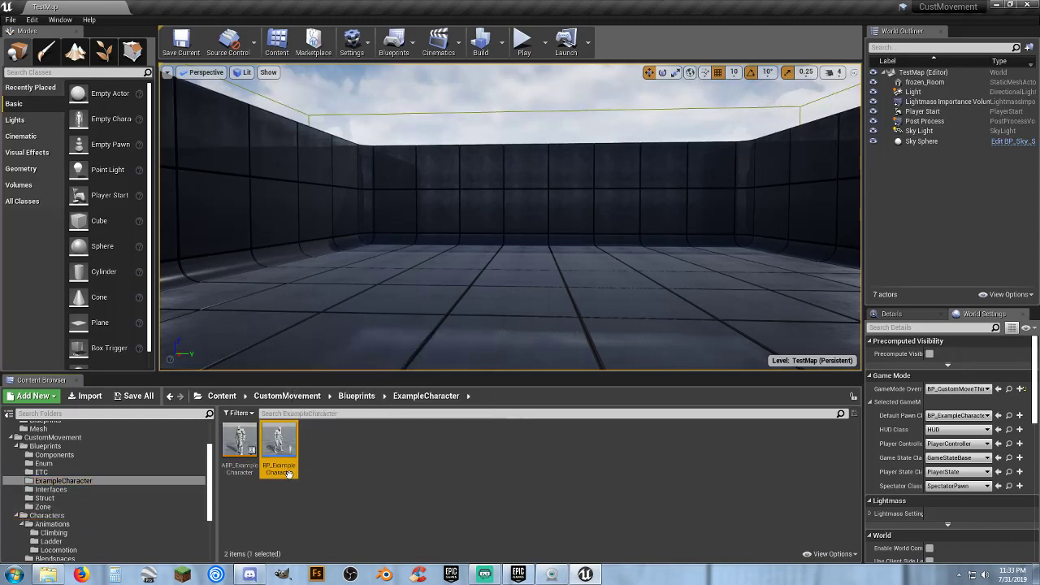
{"action": "double_click", "coordinate": [275, 467]}
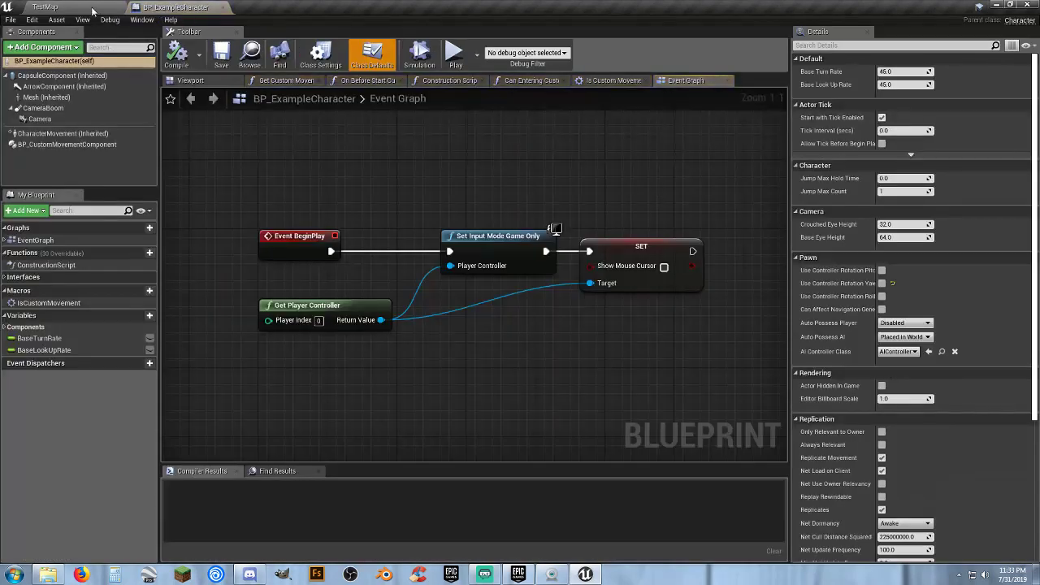
Return to TestMap, play the level, run the example character forward, and stop the play session.
{"action": "left_click", "coordinate": [92, 7]}
{"action": "left_click", "coordinate": [523, 39]}
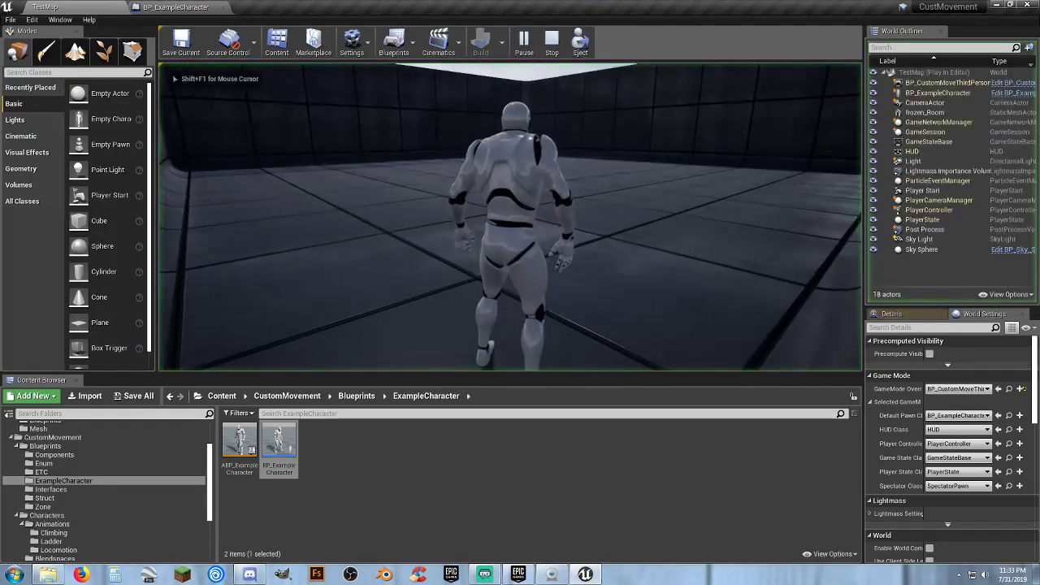
{"action": "key", "text": "w"}
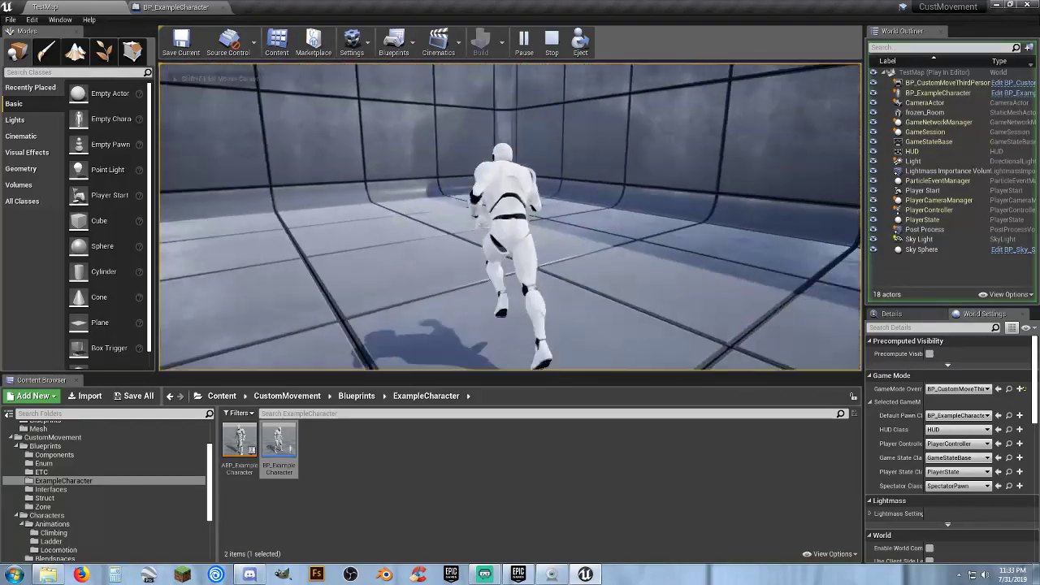
{"action": "key", "text": "Escape"}
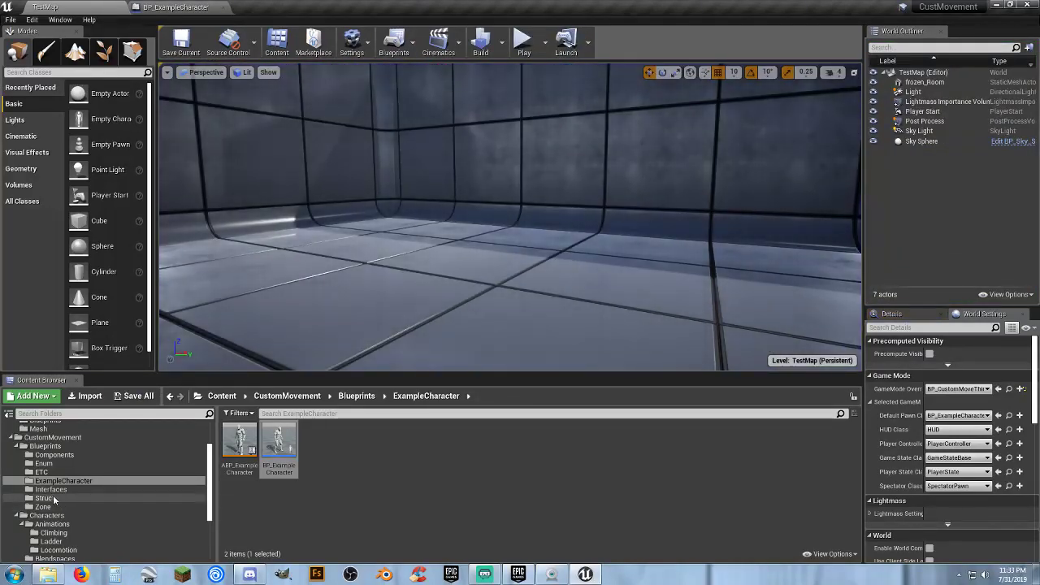
Place a BP_Zone_Holds actor from CustomMovement/Blueprints/Zone on the room's wall and raise it slightly above the floor edge.
{"action": "left_click", "coordinate": [48, 507]}
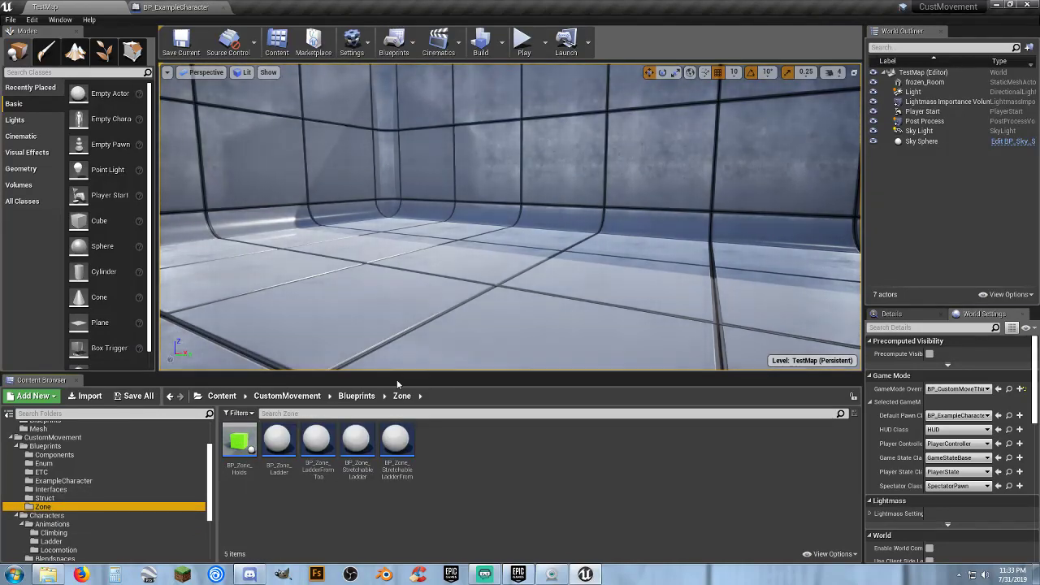
{"action": "right_click_drag", "start_coordinate": [480, 309], "coordinate": [651, 297]}
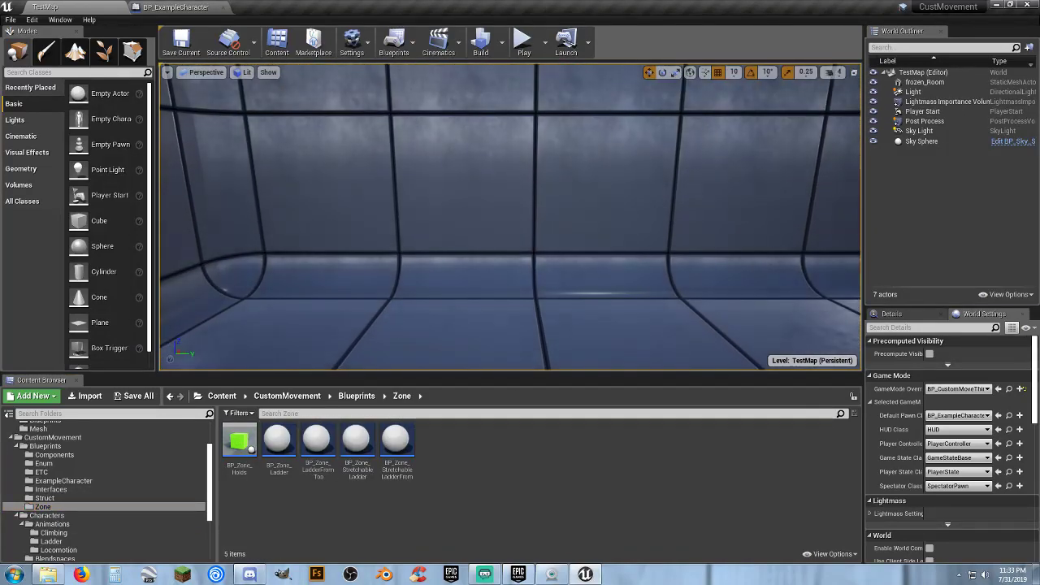
{"action": "left_click", "coordinate": [239, 443]}
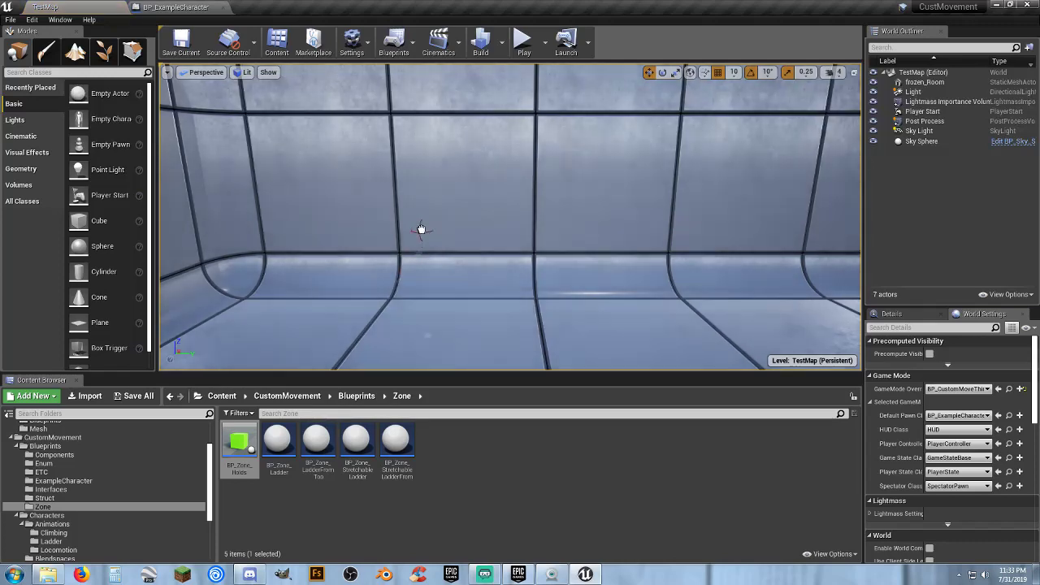
{"action": "left_click_drag", "start_coordinate": [419, 230], "coordinate": [420, 230]}
{"action": "right_click_drag", "start_coordinate": [464, 256], "coordinate": [552, 240]}
{"action": "right_click_drag", "start_coordinate": [418, 239], "coordinate": [468, 238]}
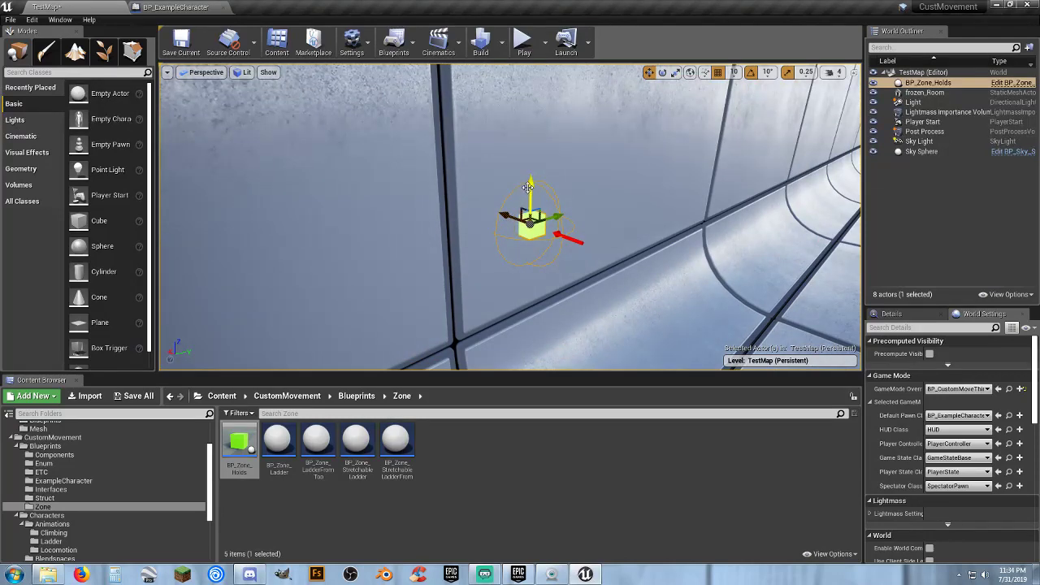
{"action": "left_click_drag", "start_coordinate": [529, 186], "coordinate": [525, 135]}
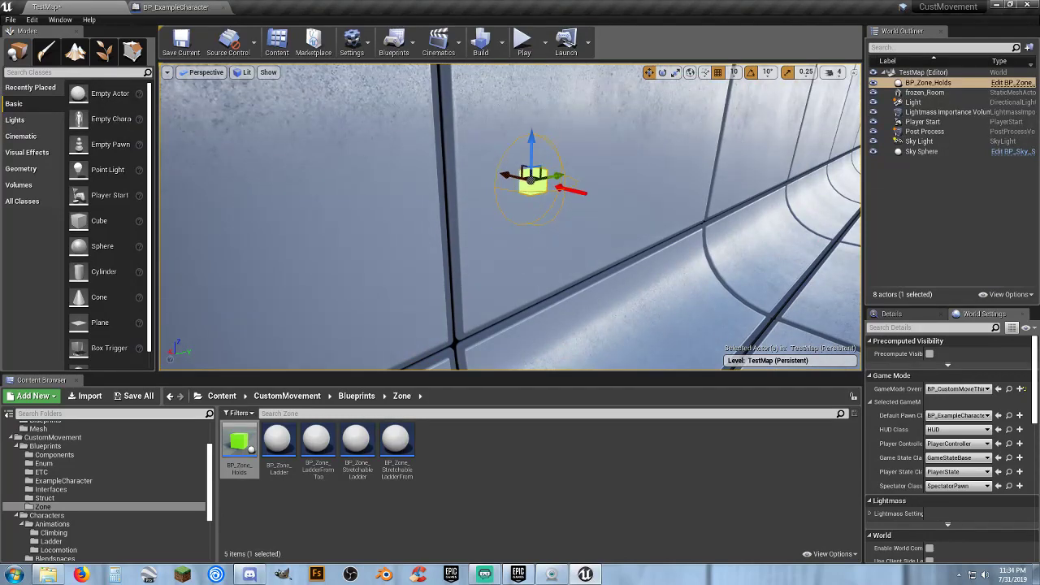
{"action": "right_click_drag", "start_coordinate": [530, 180], "coordinate": [505, 288]}
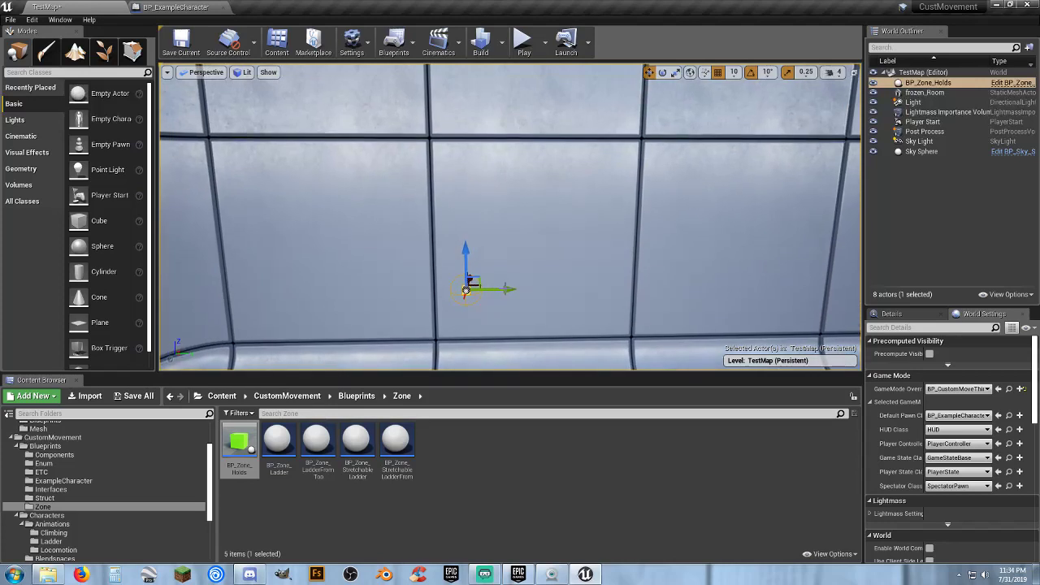
Move the BP_Zone_Holds actor up to the wall's seam crossing and place two duplicates beside it, evenly spaced along the horizontal seam.
{"action": "left_click_drag", "start_coordinate": [515, 289], "coordinate": [476, 291]}
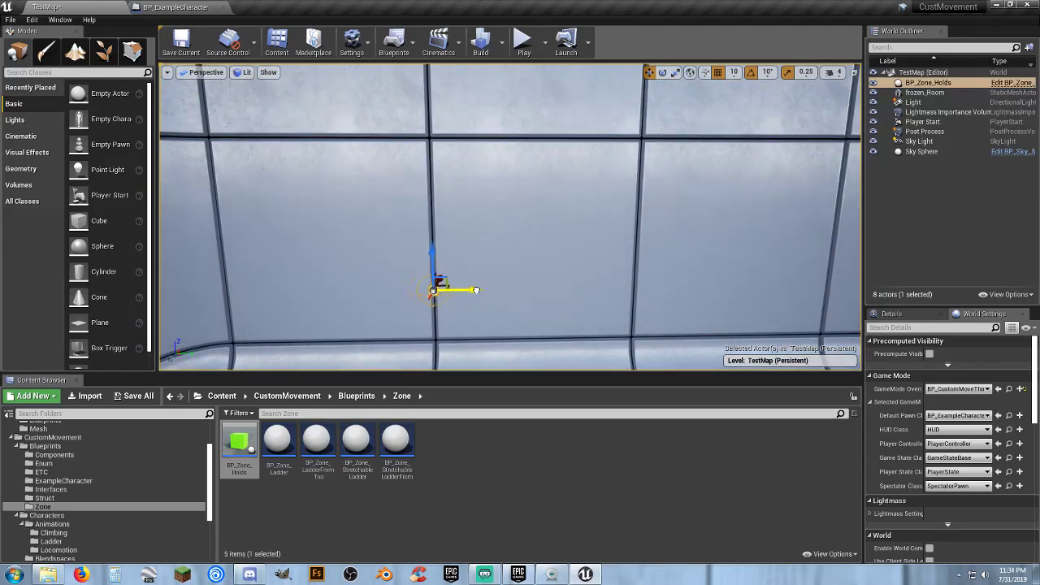
{"action": "left_click_drag", "start_coordinate": [433, 251], "coordinate": [421, 97]}
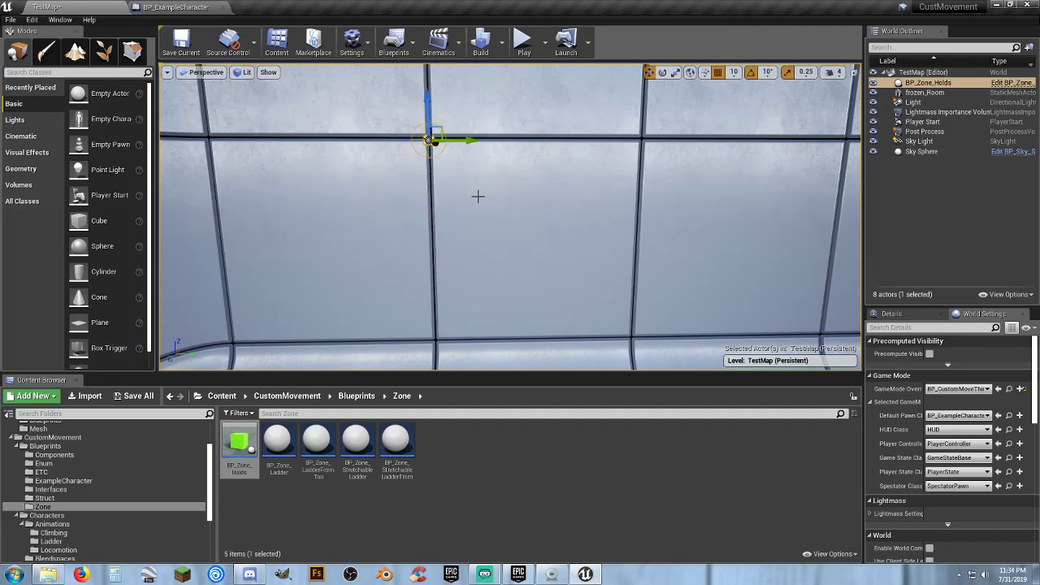
{"action": "key", "text": "ctrl+w"}
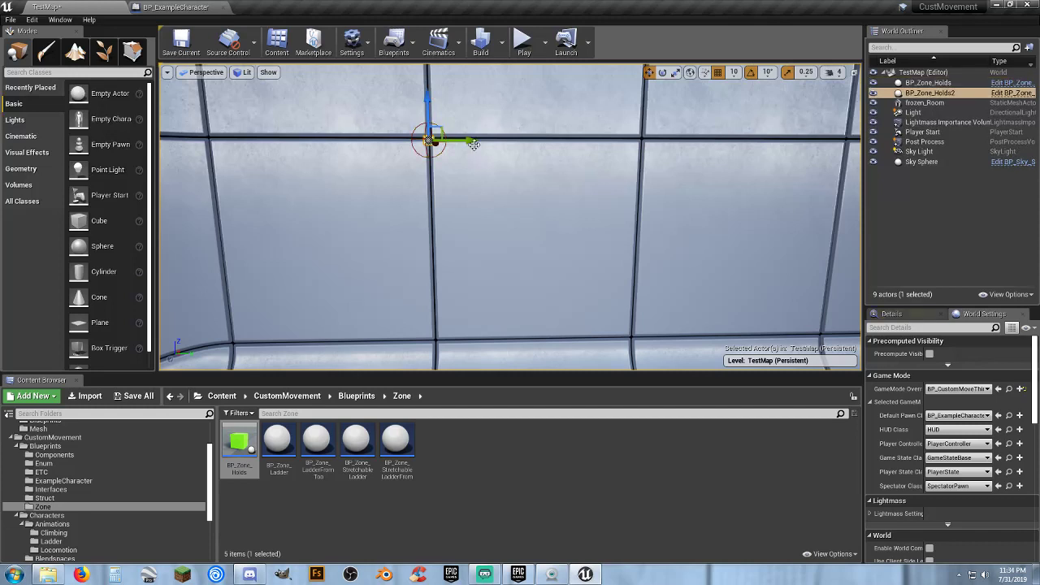
{"action": "left_click_drag", "start_coordinate": [470, 140], "coordinate": [517, 133]}
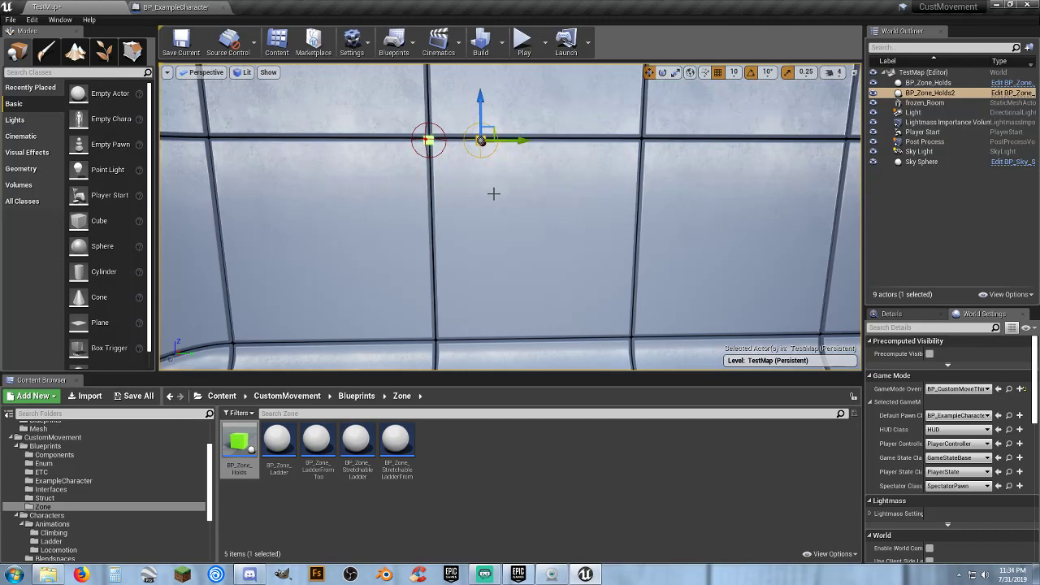
{"action": "key", "text": "ctrl+w"}
{"action": "left_click_drag", "start_coordinate": [523, 140], "coordinate": [574, 136]}
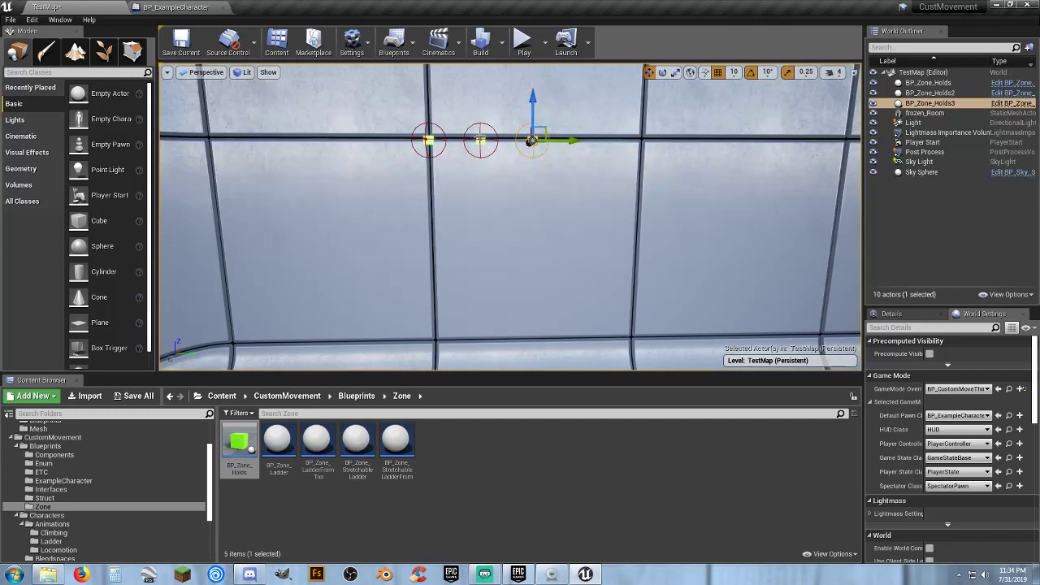
Extend the row with two more duplicated hold zones along the horizontal seam, placing the fifth at the next vertical seam.
{"action": "left_click", "coordinate": [480, 141], "text": "ctrl"}
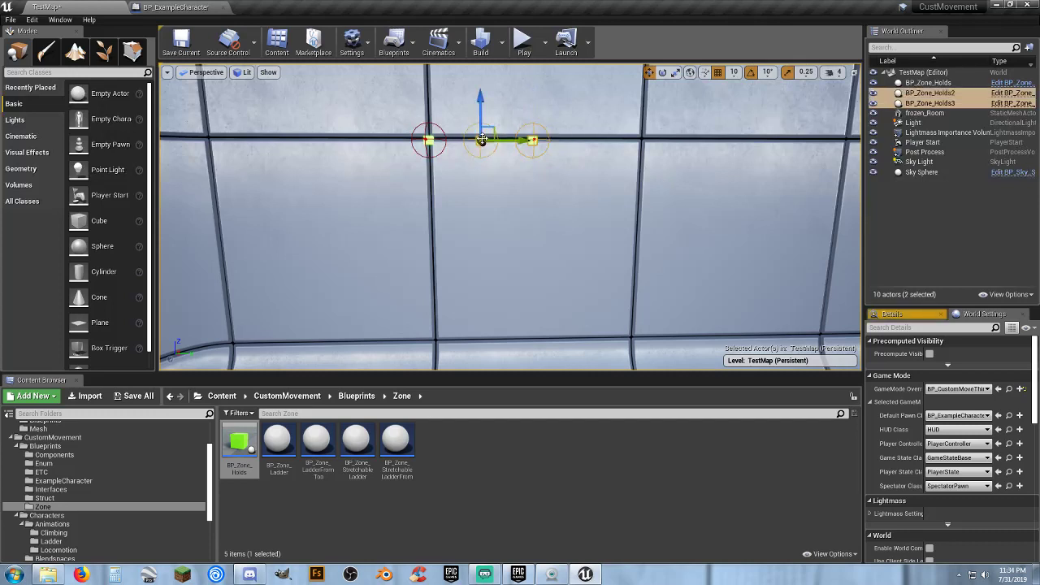
{"action": "left_click", "coordinate": [533, 142], "text": "ctrl"}
{"action": "key", "text": "ctrl+w"}
{"action": "left_click_drag", "start_coordinate": [513, 142], "coordinate": [611, 142]}
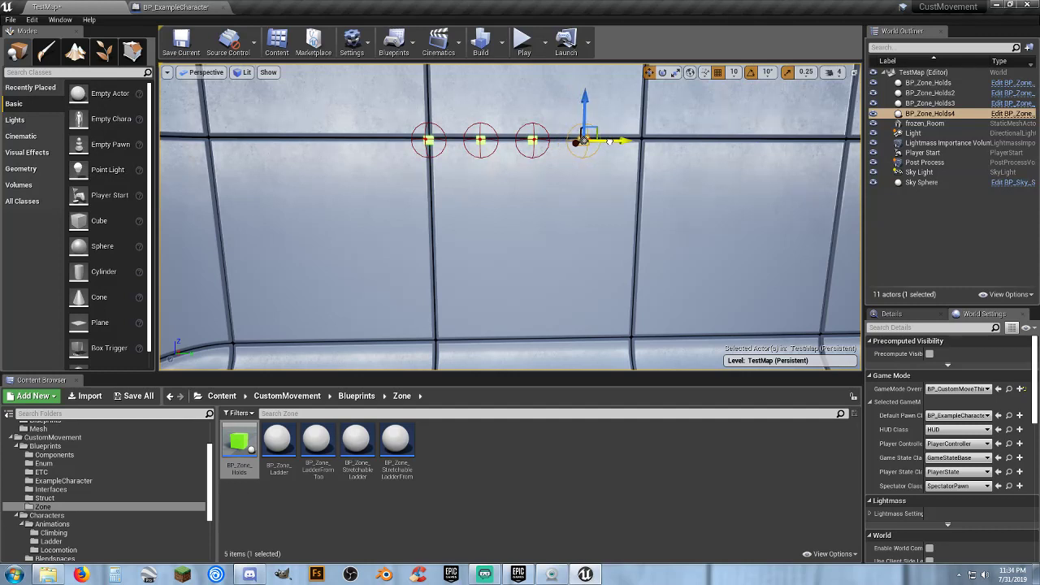
{"action": "key", "text": "ctrl+w"}
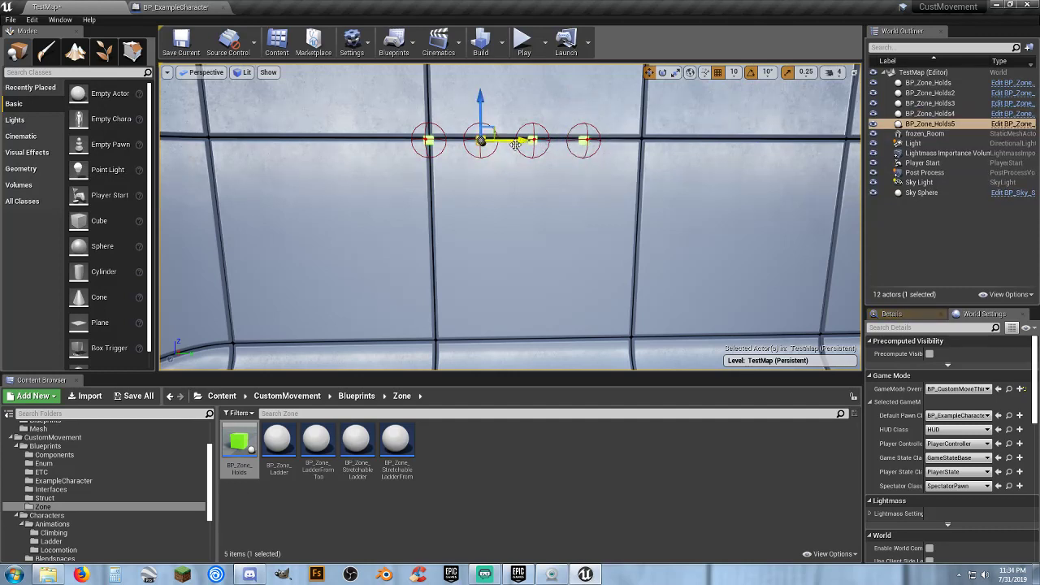
{"action": "left_click_drag", "start_coordinate": [615, 142], "coordinate": [675, 136]}
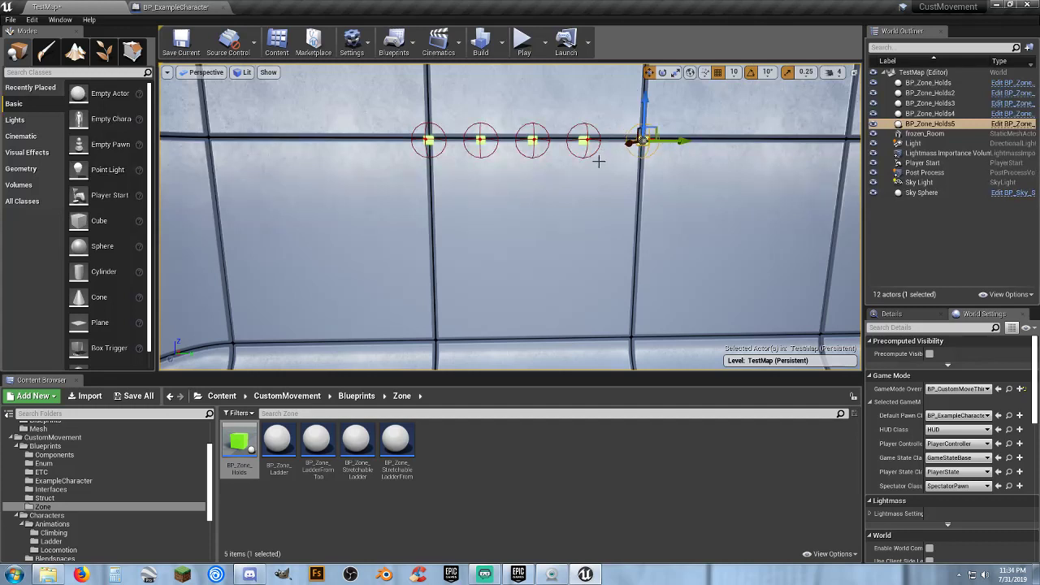
Respace the holds between the two vertical seams and add a sixth BP_Zone_Holds duplicate so the row is evenly spaced.
{"action": "right_click_drag", "start_coordinate": [599, 161], "coordinate": [600, 161]}
{"action": "key", "text": "w"}
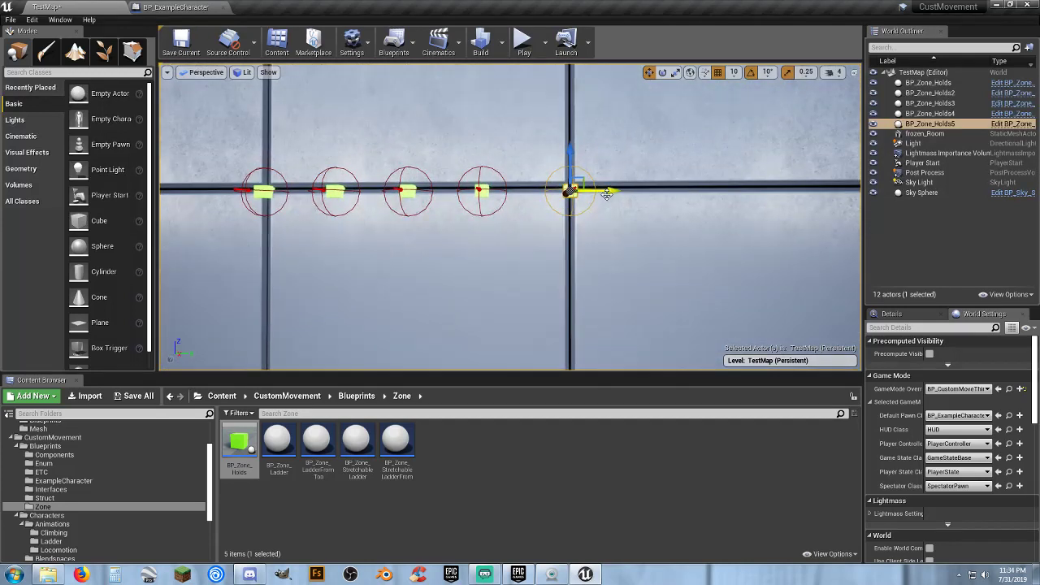
{"action": "left_click", "coordinate": [334, 191]}
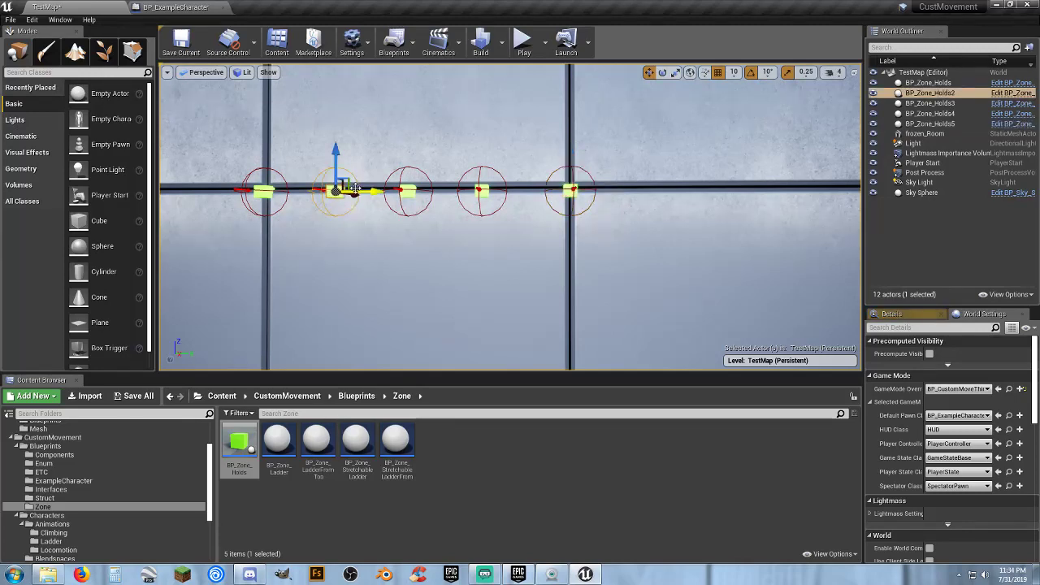
{"action": "left_click", "coordinate": [482, 191]}
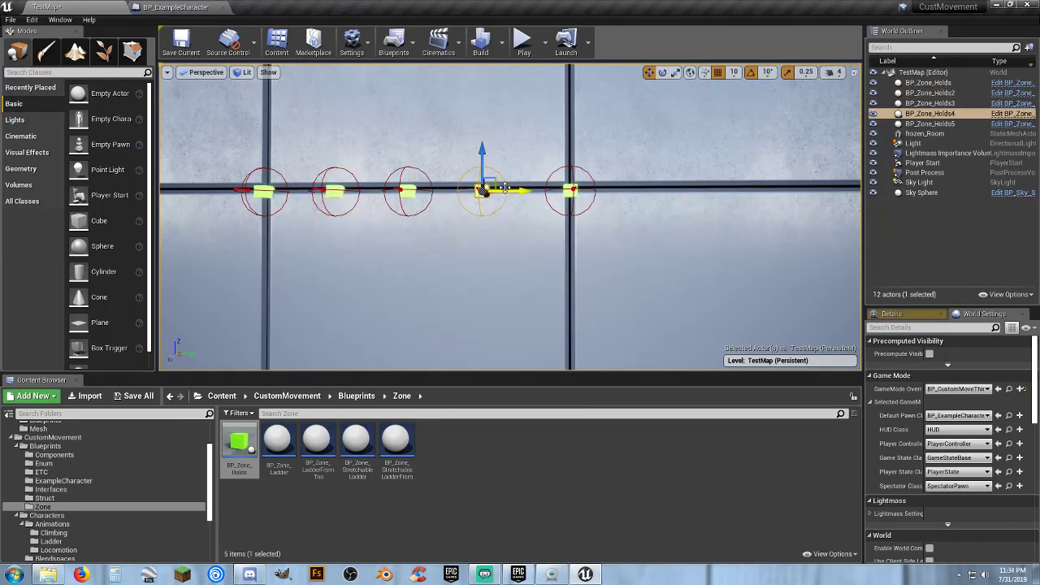
{"action": "left_click_drag", "start_coordinate": [504, 189], "coordinate": [518, 188]}
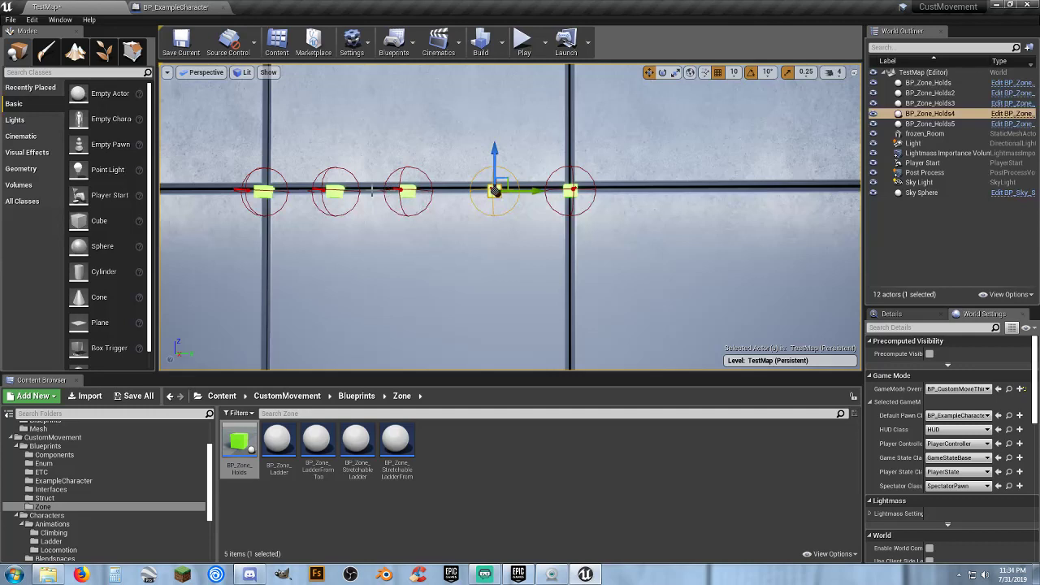
{"action": "left_click", "coordinate": [333, 191]}
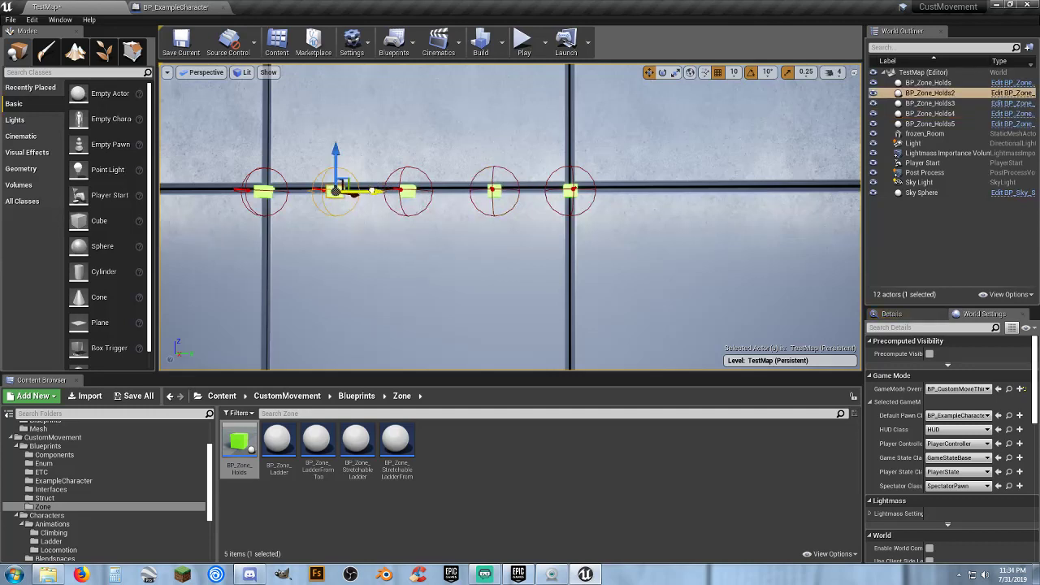
{"action": "left_click_drag", "start_coordinate": [371, 191], "coordinate": [357, 189]}
{"action": "left_click", "coordinate": [409, 191]}
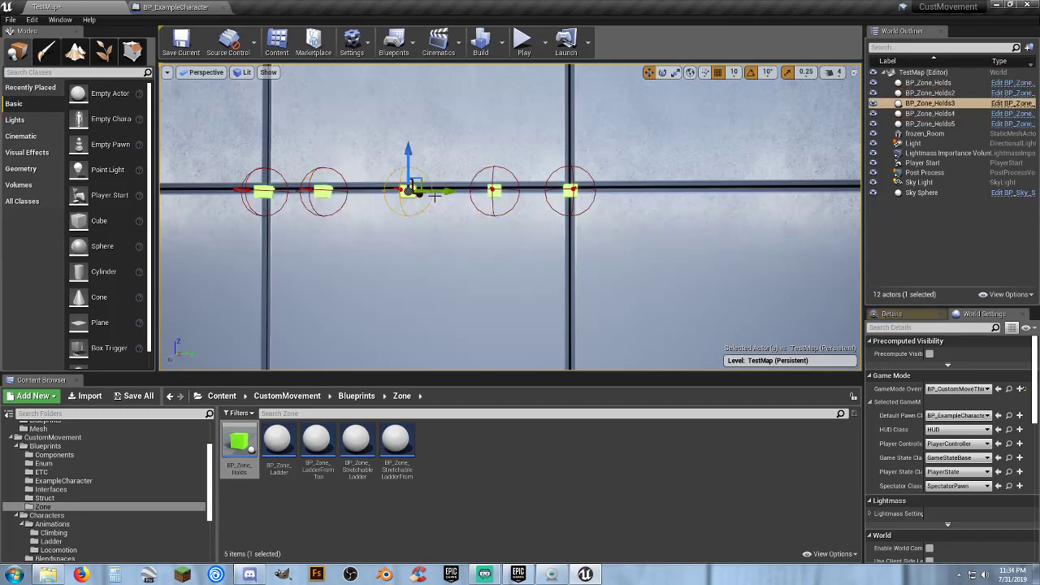
{"action": "left_click_drag", "start_coordinate": [444, 192], "coordinate": [424, 192]}
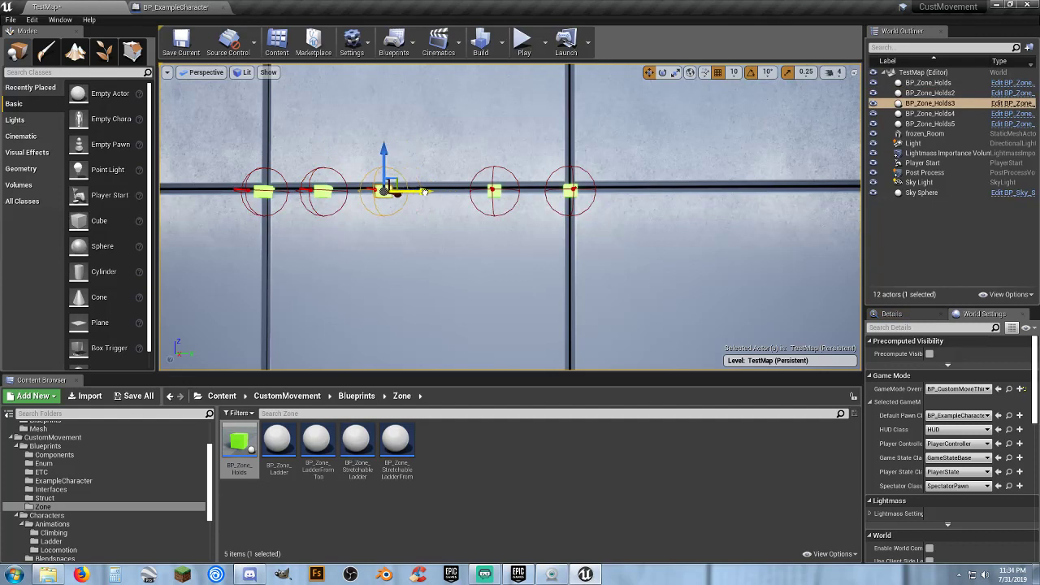
{"action": "left_click", "coordinate": [494, 191]}
{"action": "mouse_move", "coordinate": [525, 192]}
{"action": "left_mouse_down"}
{"action": "mouse_move", "coordinate": [354, 195]}
{"action": "mouse_move", "coordinate": [539, 197]}
{"action": "left_mouse_up"}
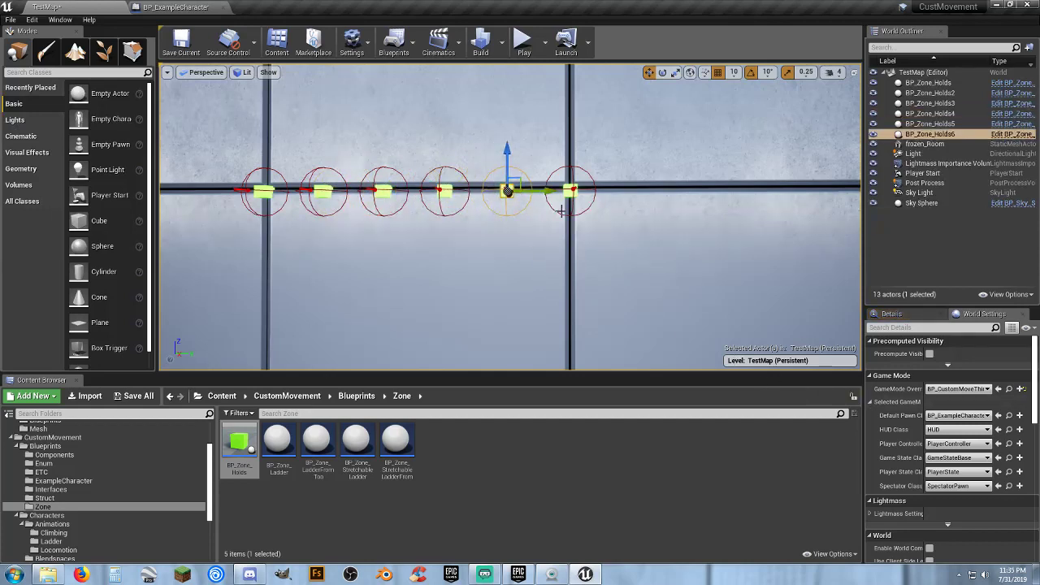
Select the end hold BP_Zone_Holds5 and update its near holds to link the row of six holds.
{"action": "left_click", "coordinate": [571, 191]}
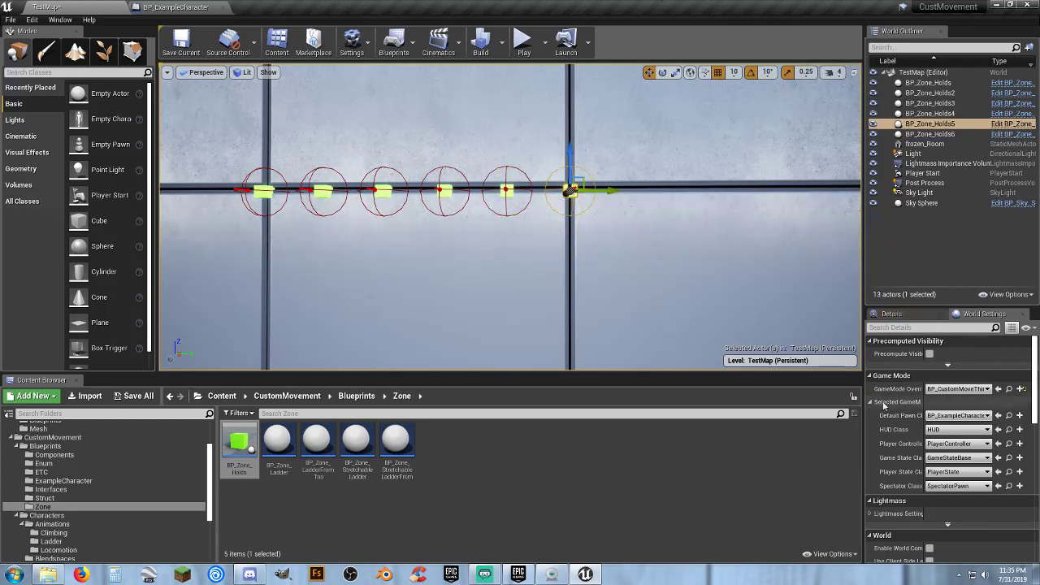
{"action": "left_click", "coordinate": [894, 316]}
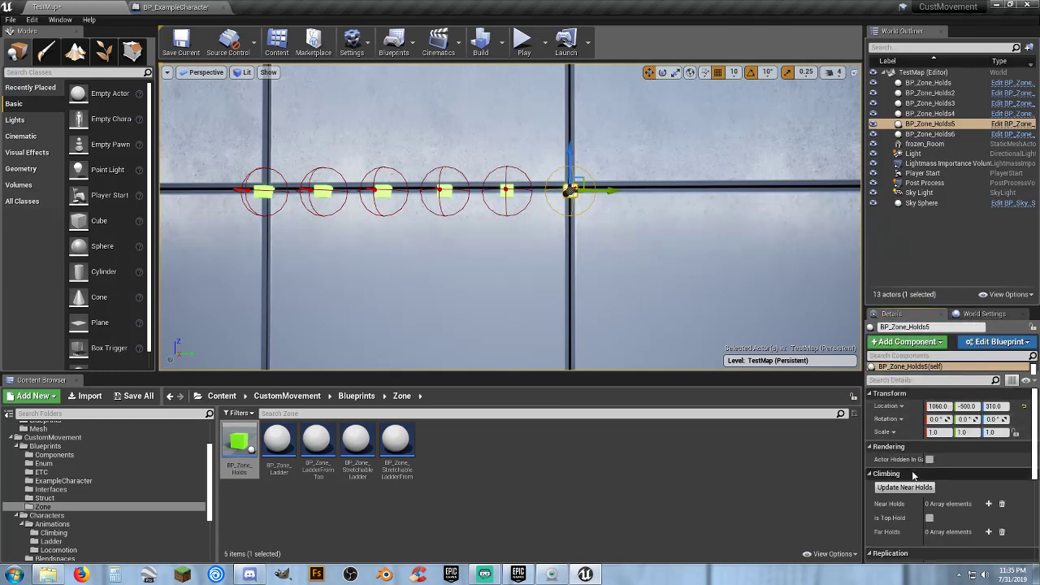
{"action": "left_click", "coordinate": [898, 491]}
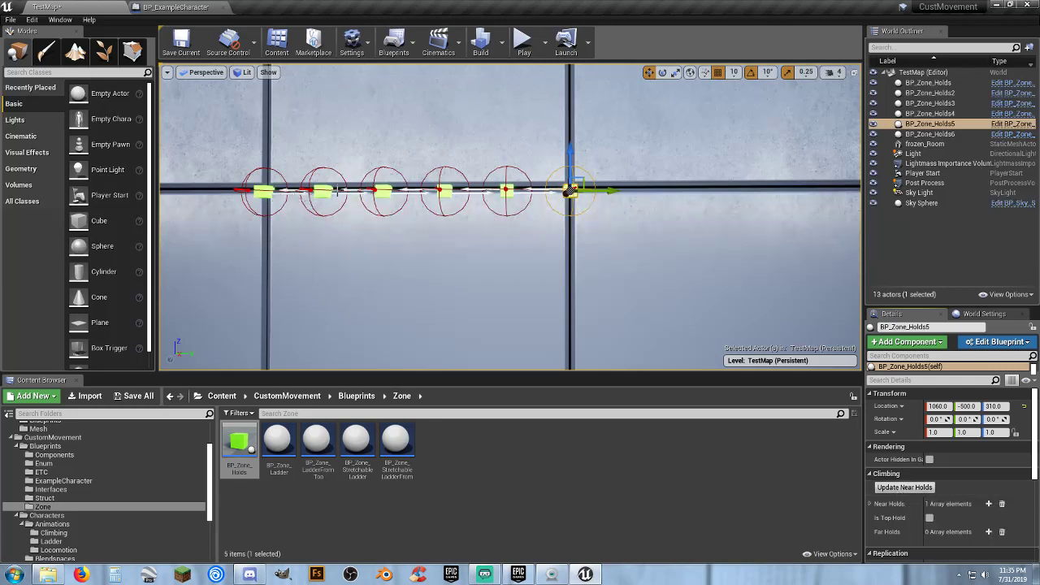
Play-test the level by running to the wall, jumping onto the row of holds and shimmying along it, and end the test.
{"action": "left_click", "coordinate": [523, 42]}
{"action": "key", "text": "w"}
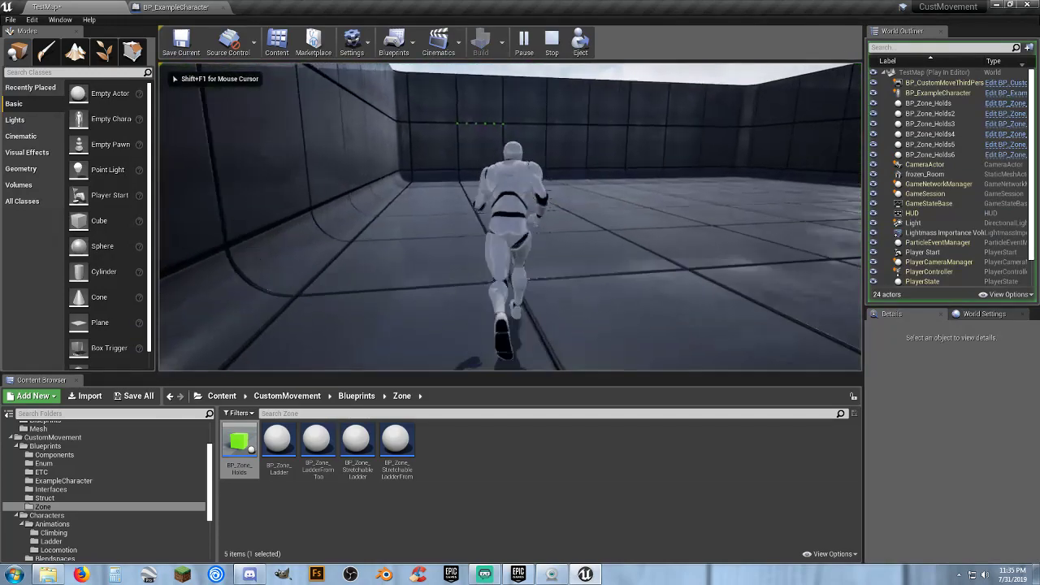
{"action": "key", "text": "w"}
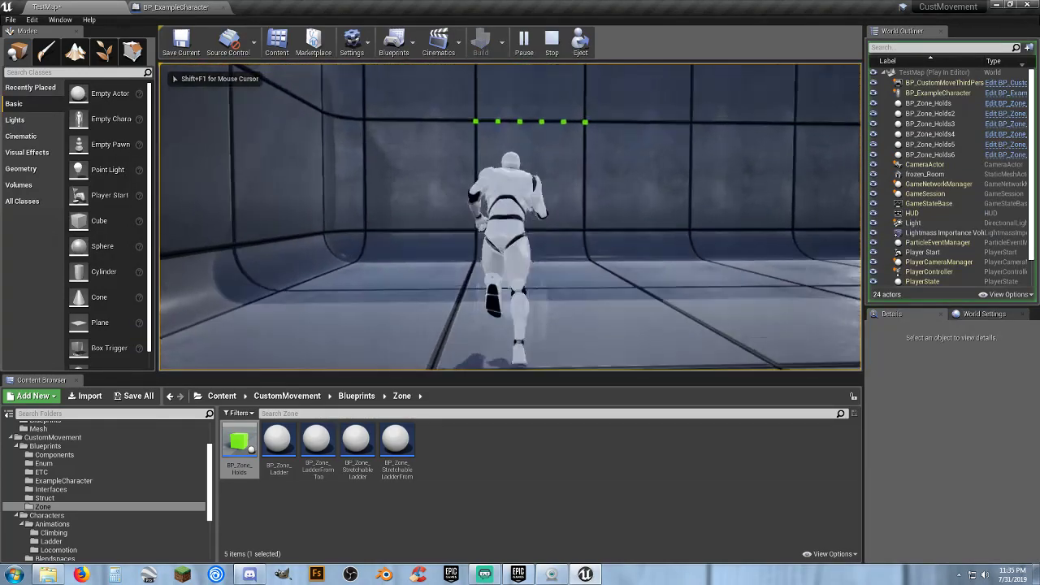
{"action": "key", "text": "space"}
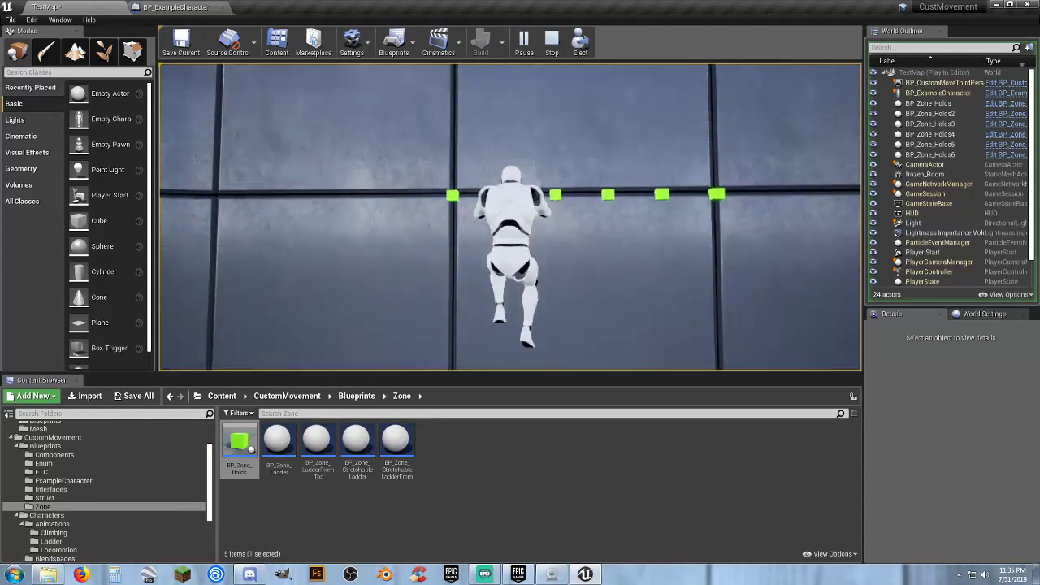
{"action": "key", "text": "a"}
{"action": "key", "text": "d"}
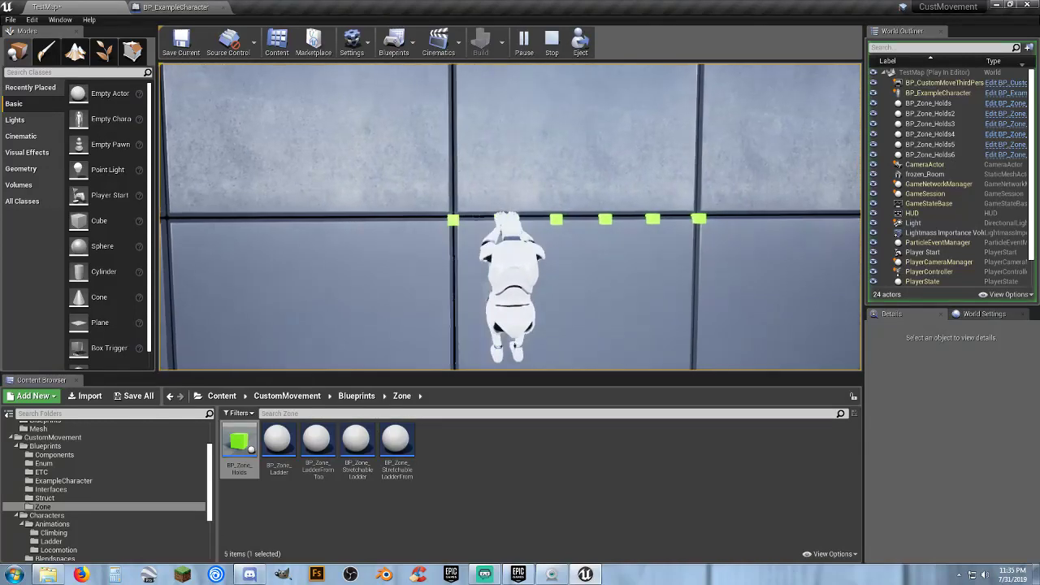
{"action": "key", "text": "a"}
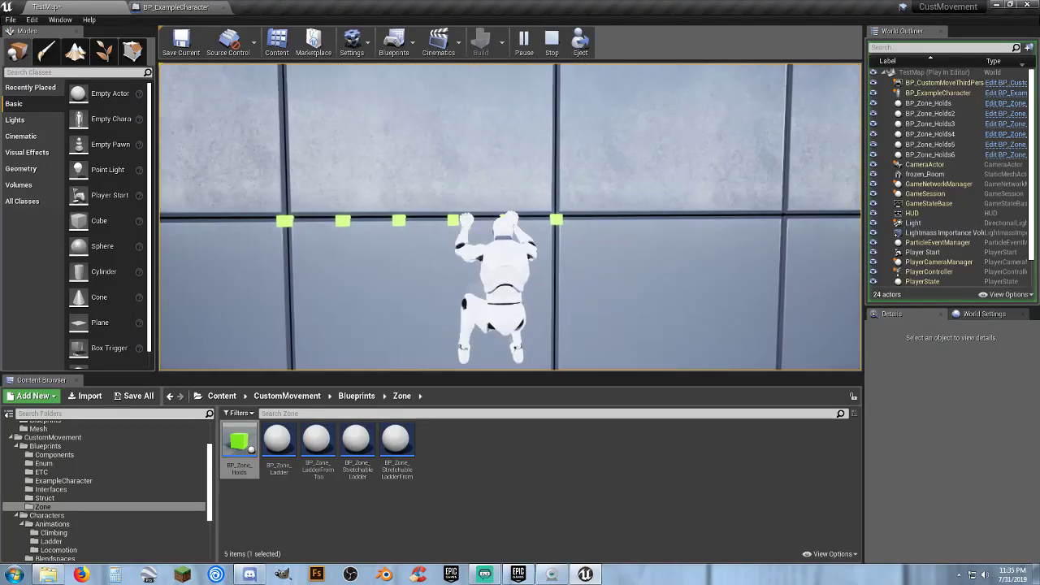
{"action": "key", "text": "Escape"}
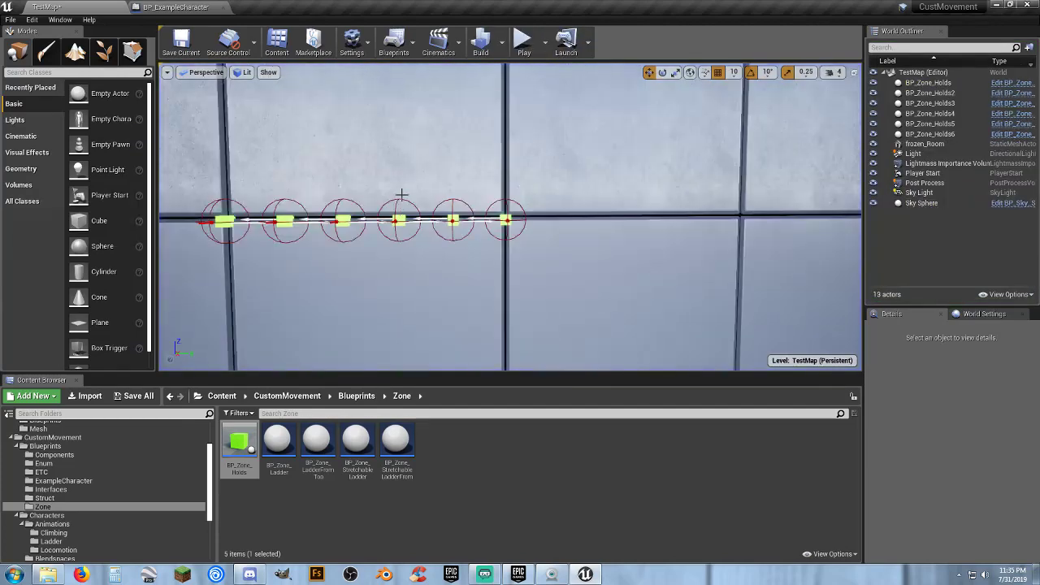
Select all six holds and duplicate the row twice downward, placing the copies at Z 260 and Z 210.
{"action": "left_click", "coordinate": [930, 134]}
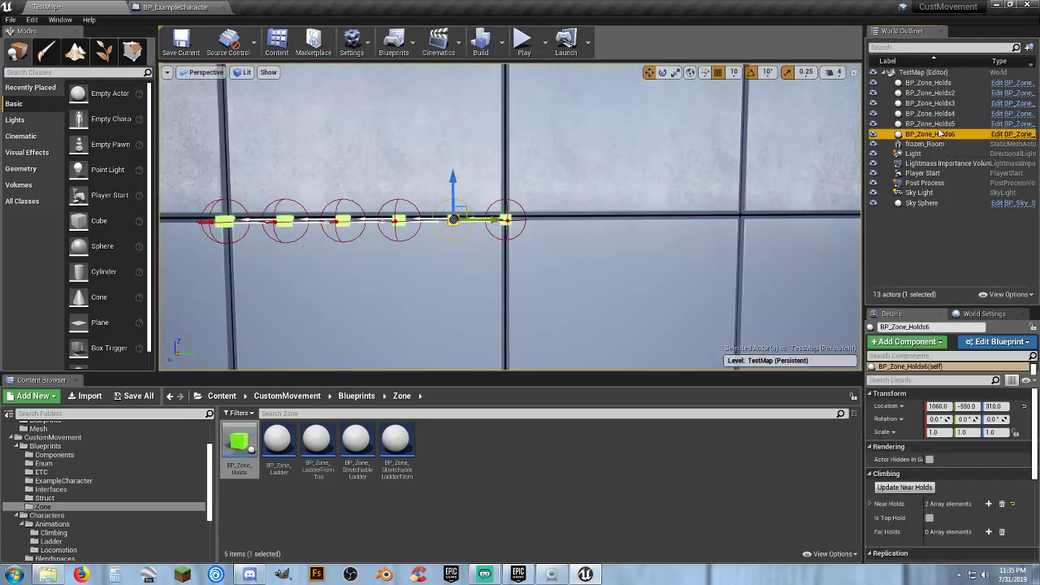
{"action": "left_click", "coordinate": [928, 83], "text": "shift"}
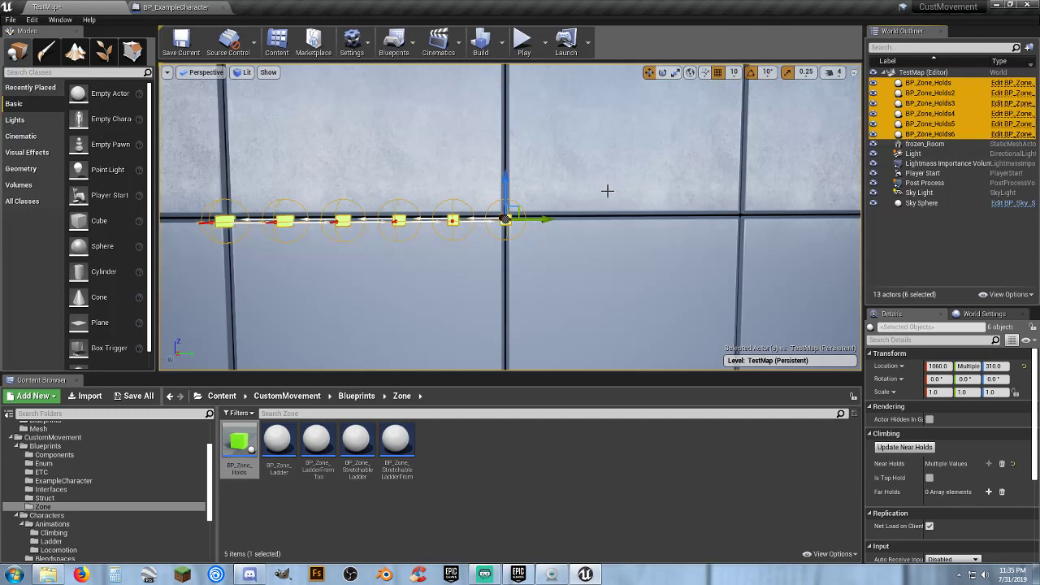
{"action": "key", "text": "ctrl+w"}
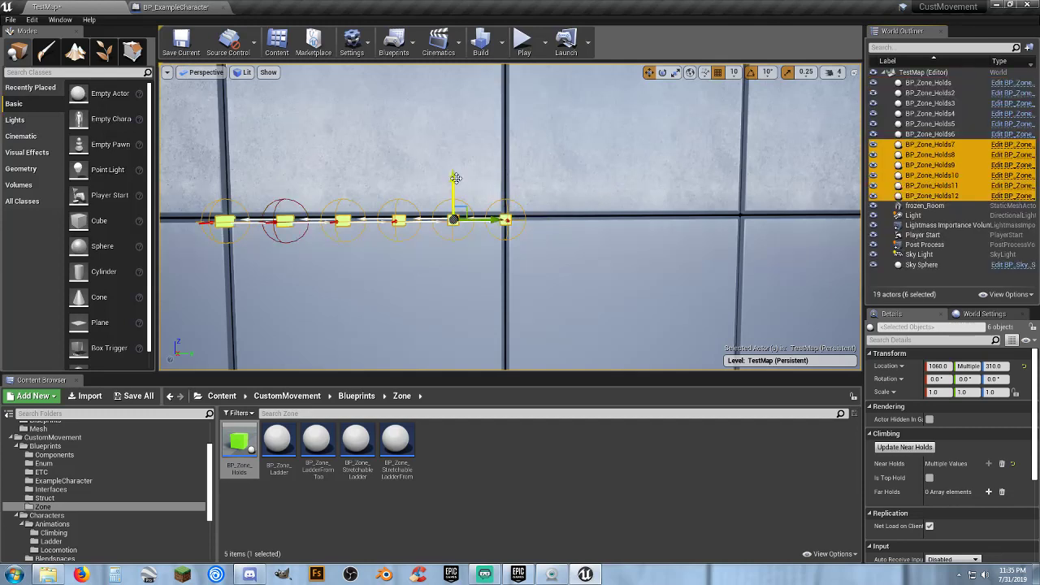
{"action": "left_click_drag", "start_coordinate": [456, 178], "coordinate": [453, 231]}
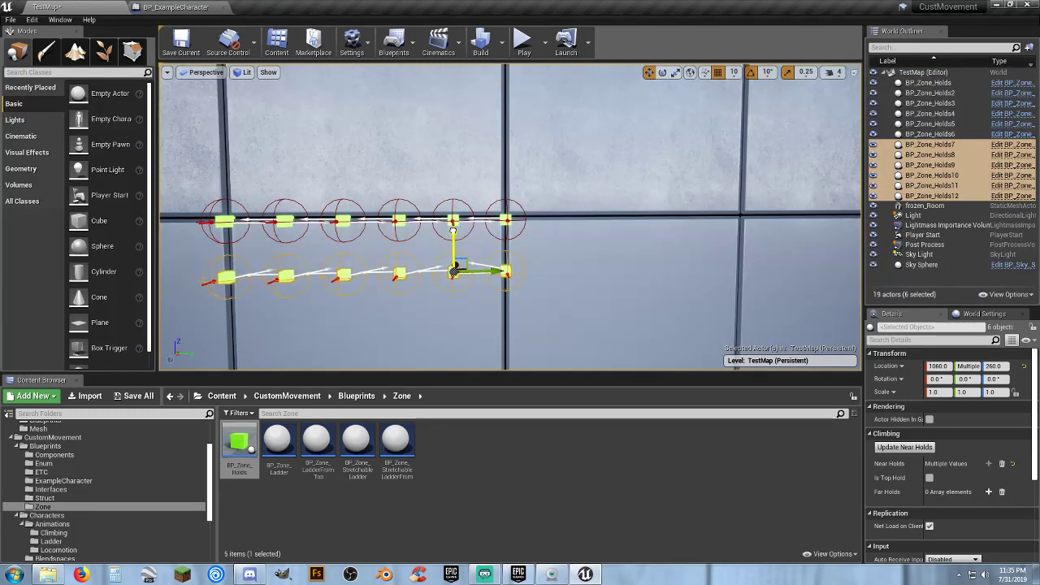
{"action": "scroll", "coordinate": [601, 241], "scroll_direction": "down", "scroll_amount": 5}
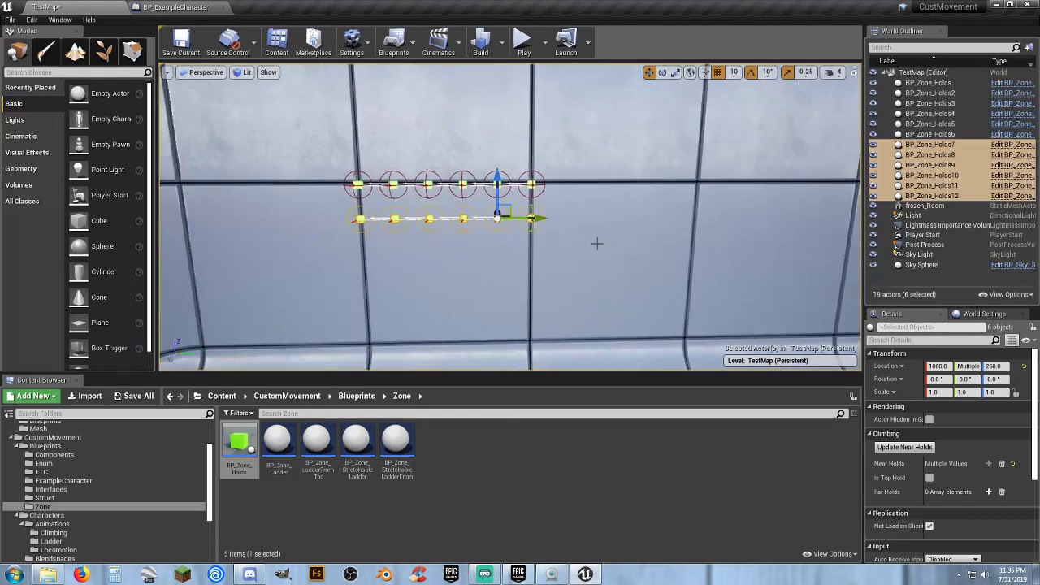
{"action": "key", "text": "ctrl+w"}
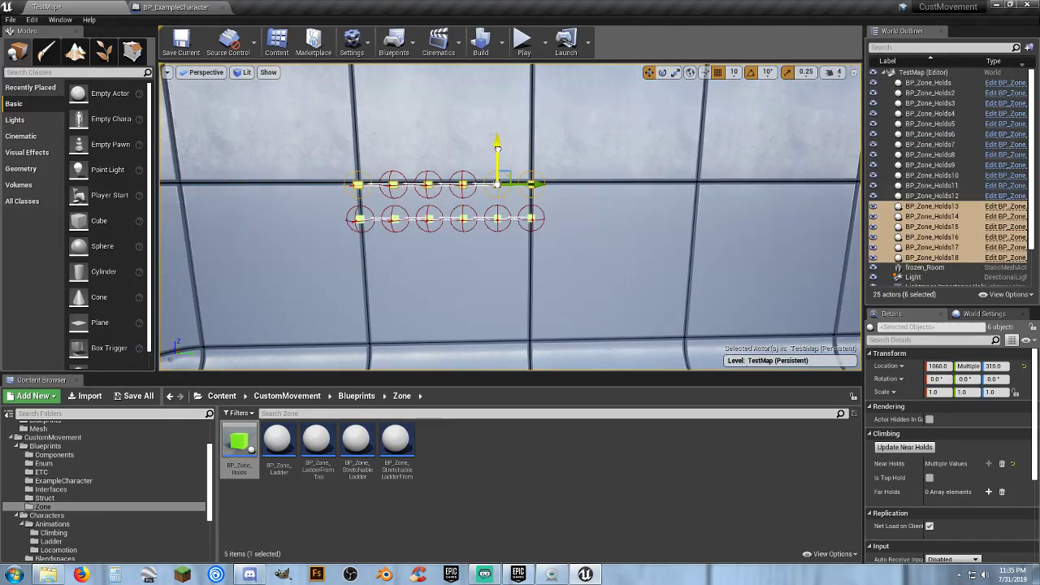
{"action": "left_click_drag", "start_coordinate": [498, 147], "coordinate": [497, 219]}
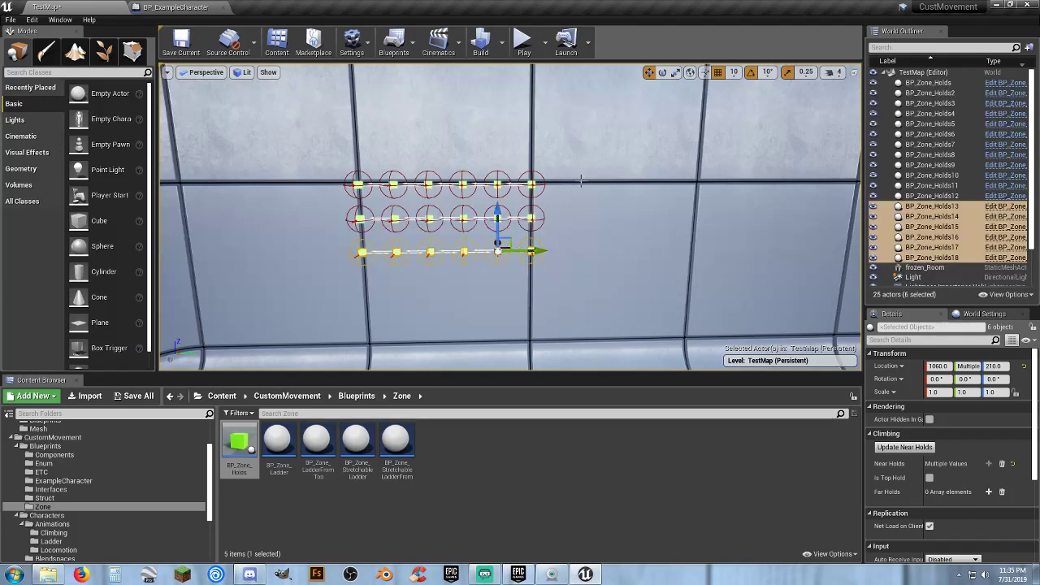
Duplicate the row of holds twice above the original, placing the copies at Z 360 and Z 410.
{"action": "key", "text": "ctrl+w"}
{"action": "left_click_drag", "start_coordinate": [500, 147], "coordinate": [497, 113]}
{"action": "right_click_drag", "start_coordinate": [603, 155], "coordinate": [585, 89]}
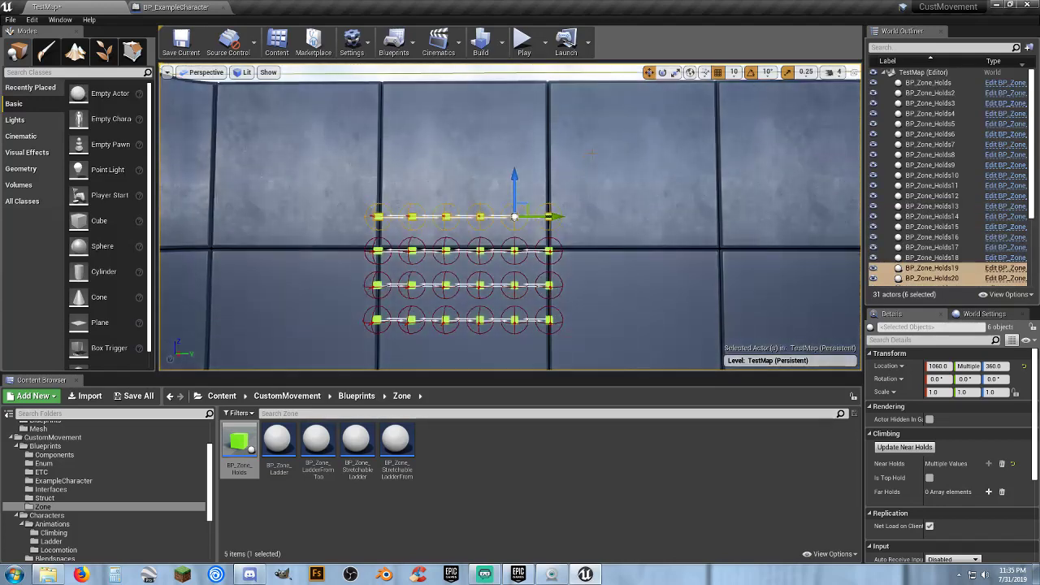
{"action": "key", "text": "ctrl+v"}
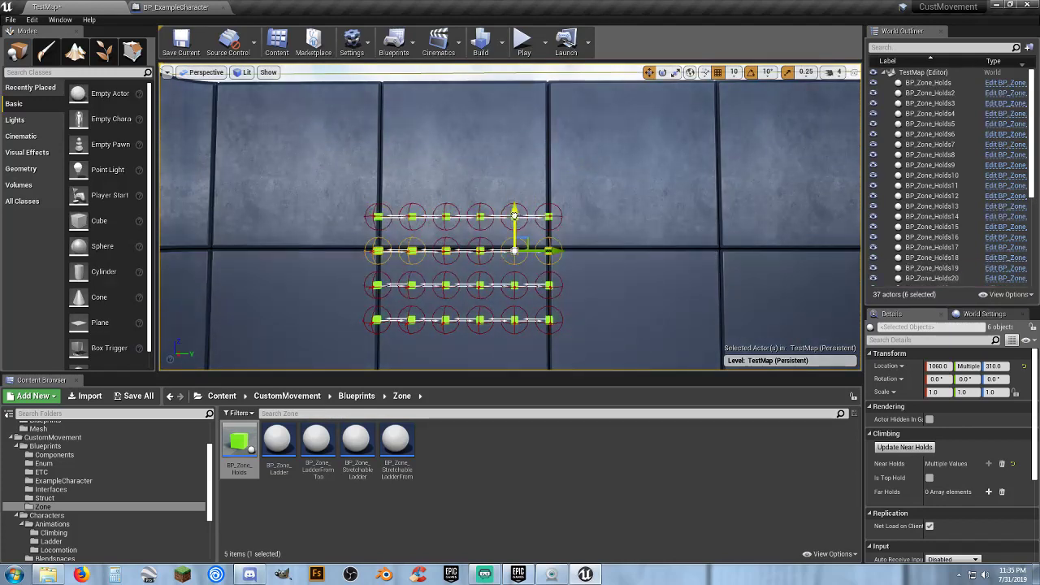
{"action": "left_click_drag", "start_coordinate": [514, 214], "coordinate": [524, 146]}
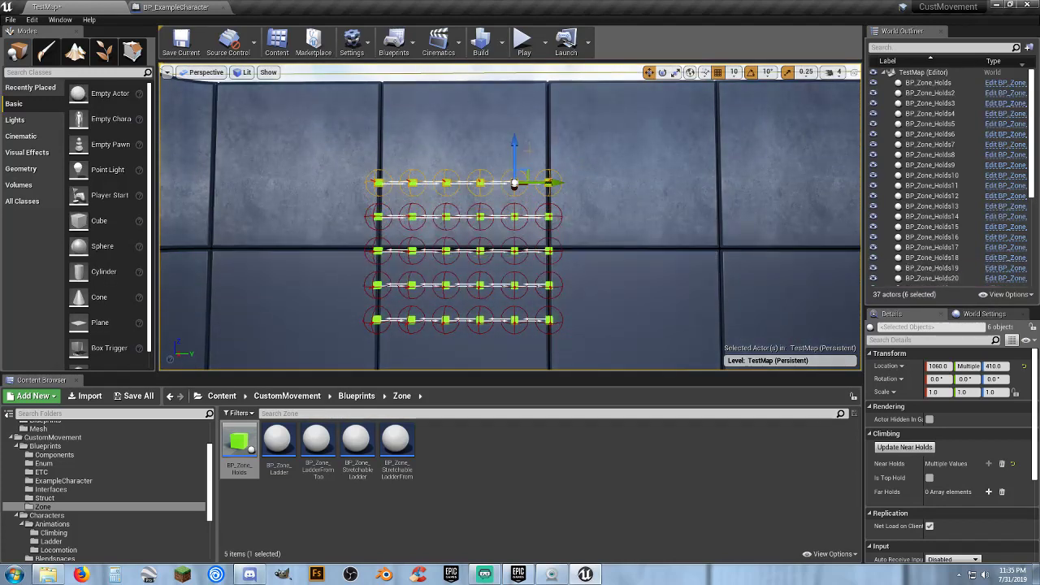
Add three more duplicate rows of holds above the grid at 50-unit spacing, the highest at Z 560 along the wall's upper edge.
{"action": "key", "text": "ctrl+w"}
{"action": "left_click_drag", "start_coordinate": [518, 225], "coordinate": [524, 128]}
{"action": "key", "text": "ctrl+w"}
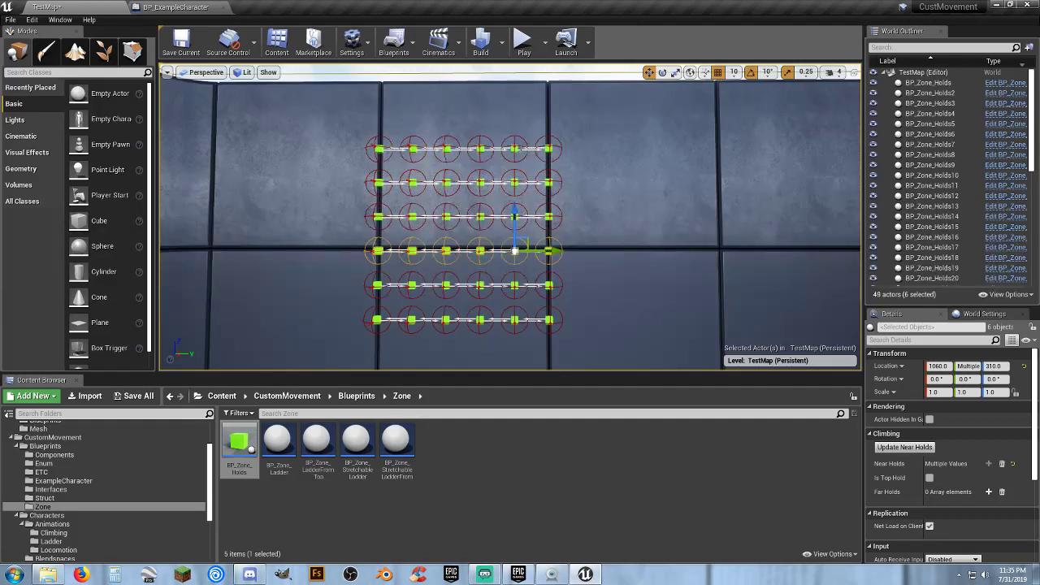
{"action": "left_click_drag", "start_coordinate": [514, 217], "coordinate": [519, 114]}
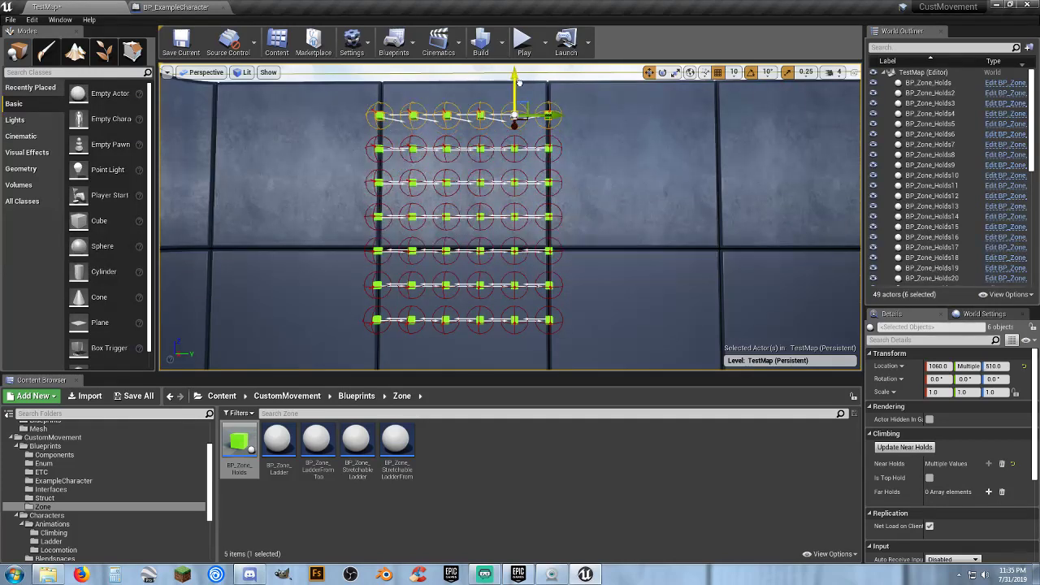
{"action": "key", "text": "ctrl+w"}
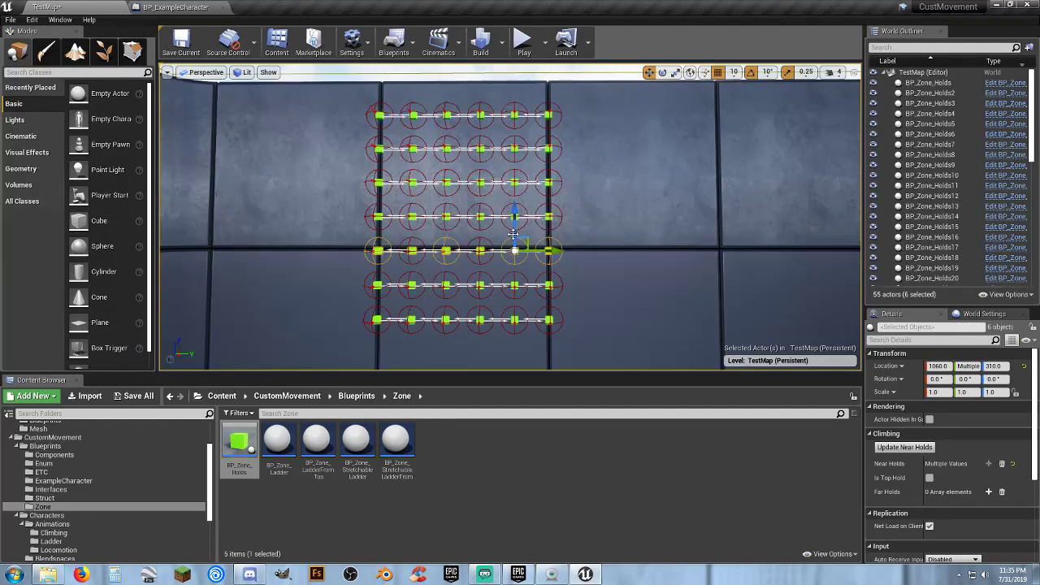
{"action": "left_click_drag", "start_coordinate": [515, 215], "coordinate": [514, 83]}
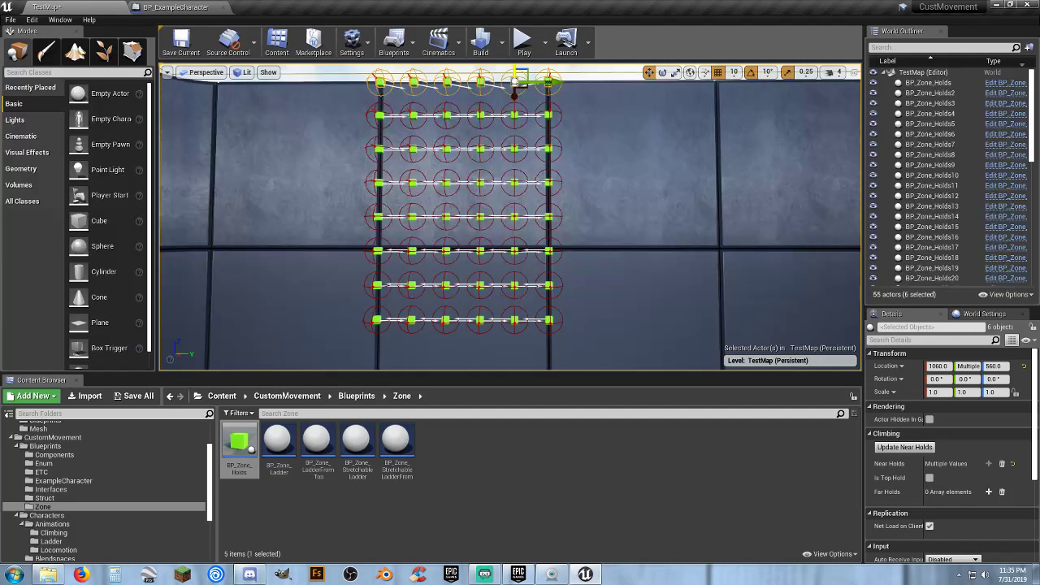
Enable Is Top Hold for the highest row and update the near holds to link the whole grid.
{"action": "left_click", "coordinate": [930, 479]}
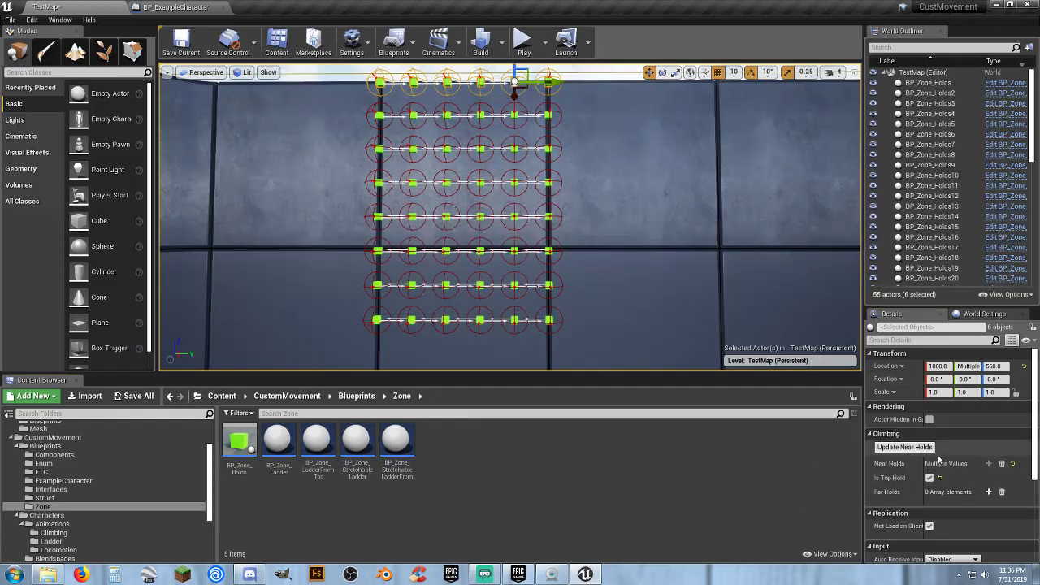
{"action": "left_click", "coordinate": [901, 450]}
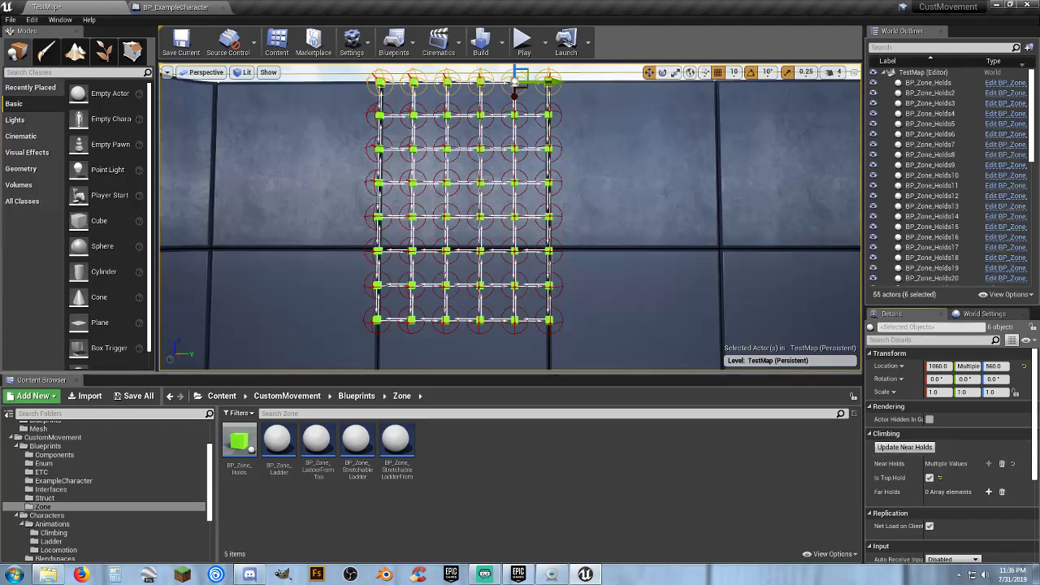
Play-test the hold grid by running to the wall, jumping onto the holds and climbing up over the ledge.
{"action": "left_click", "coordinate": [523, 49]}
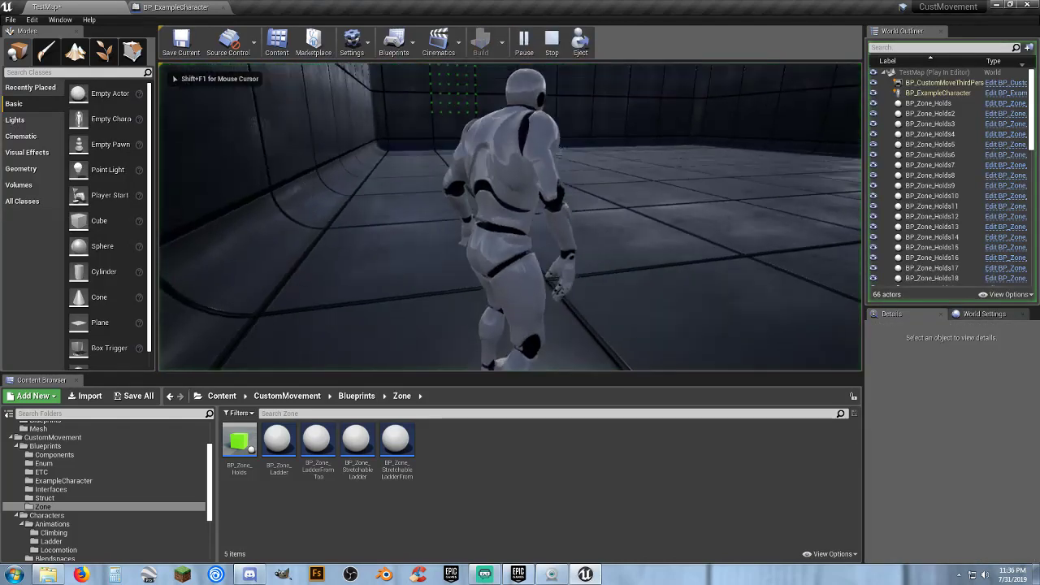
{"action": "key", "text": "w"}
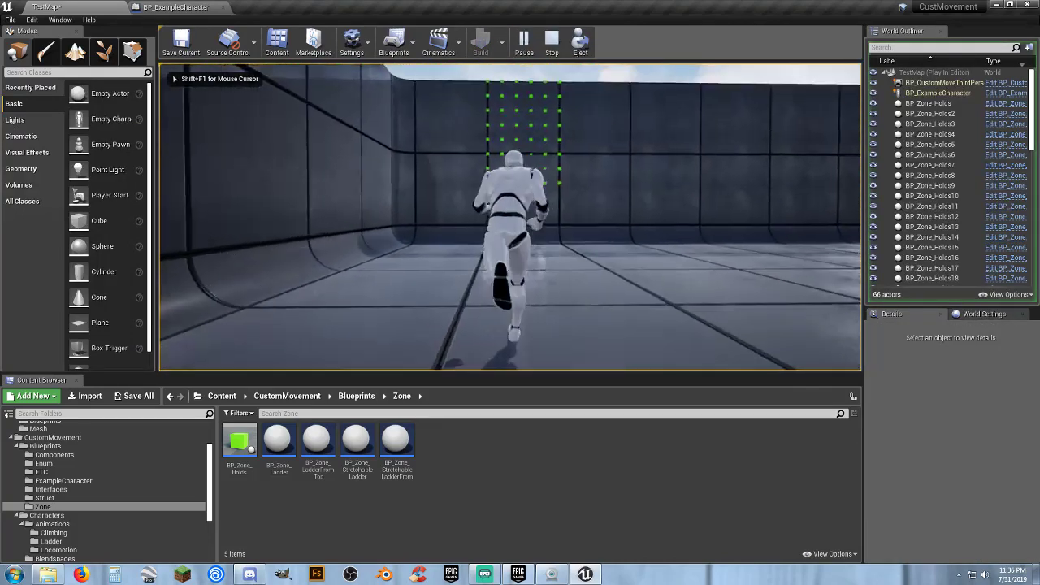
{"action": "key", "text": "w"}
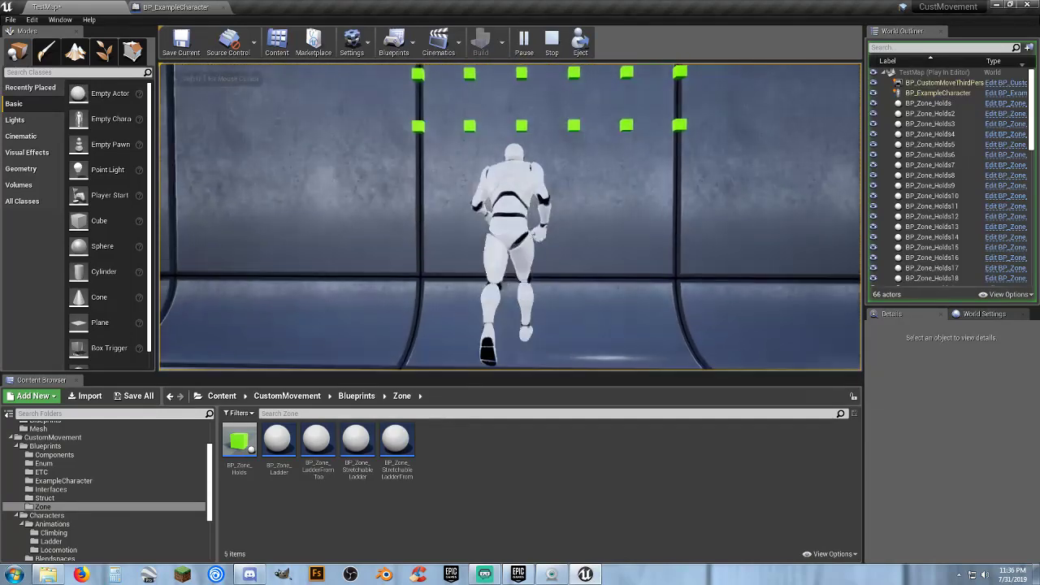
{"action": "key", "text": "w"}
{"action": "key", "text": "space"}
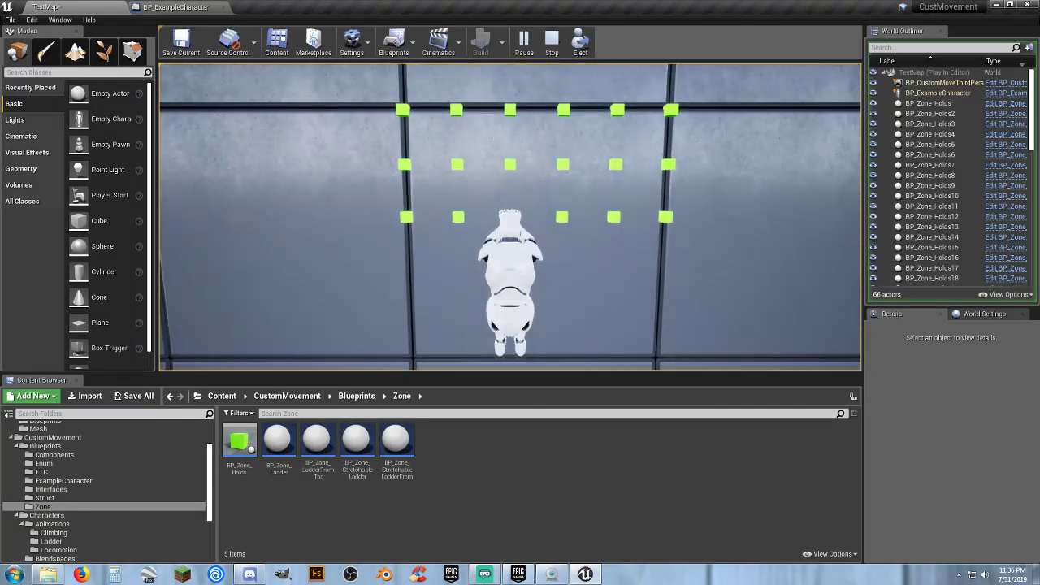
{"action": "key", "text": "w"}
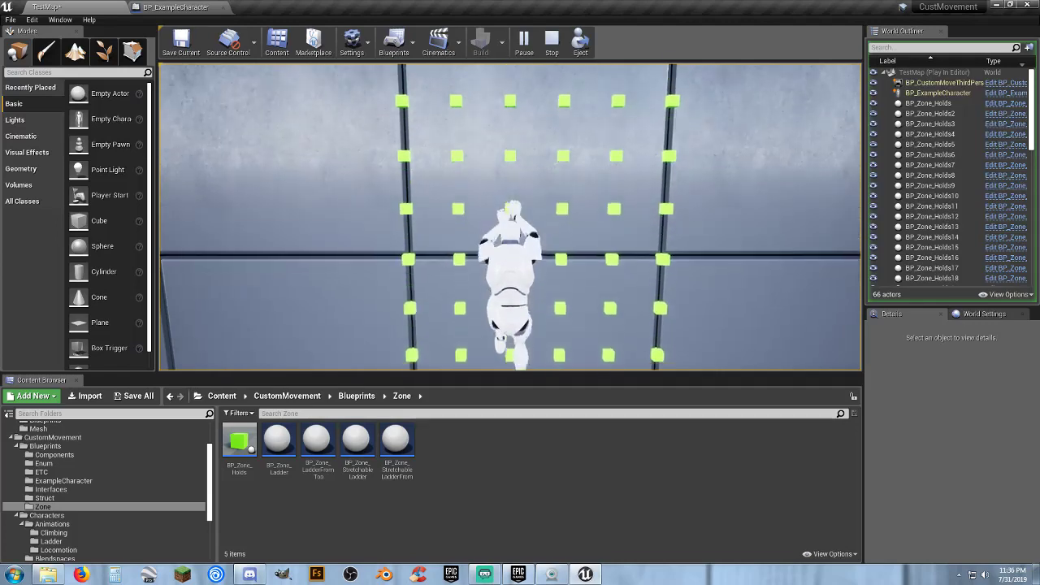
{"action": "key", "text": "w"}
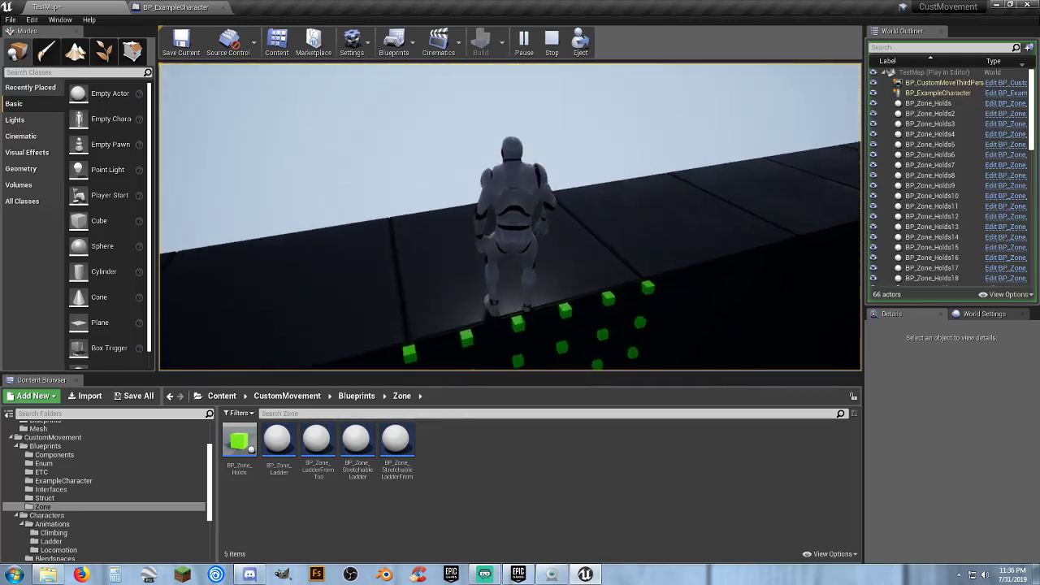
Test descending from the ledge onto the holds, moving sideways one hold and climbing down the grid.
{"action": "key", "text": "s"}
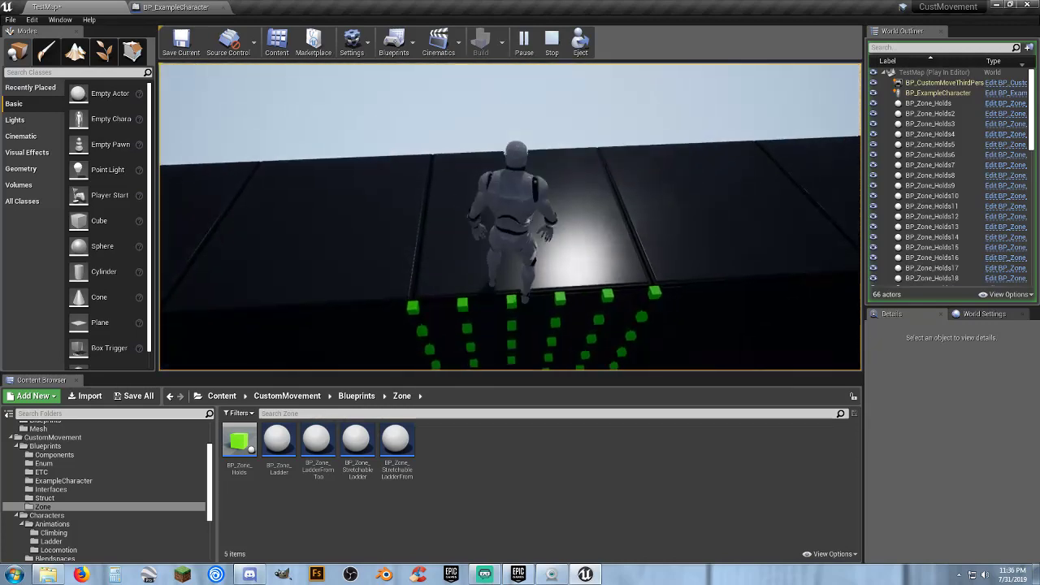
{"action": "key", "text": "s"}
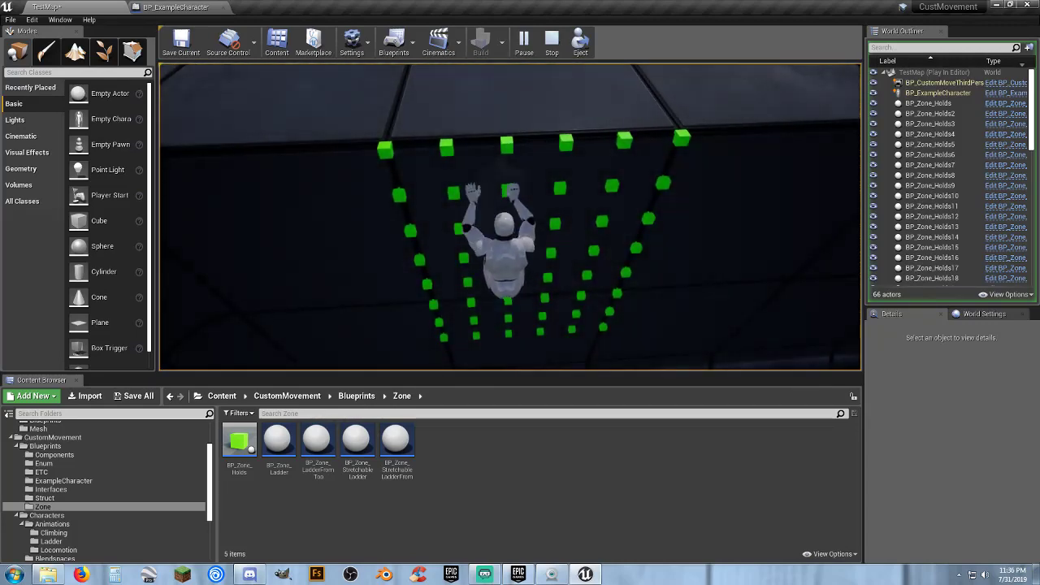
{"action": "key", "text": "d"}
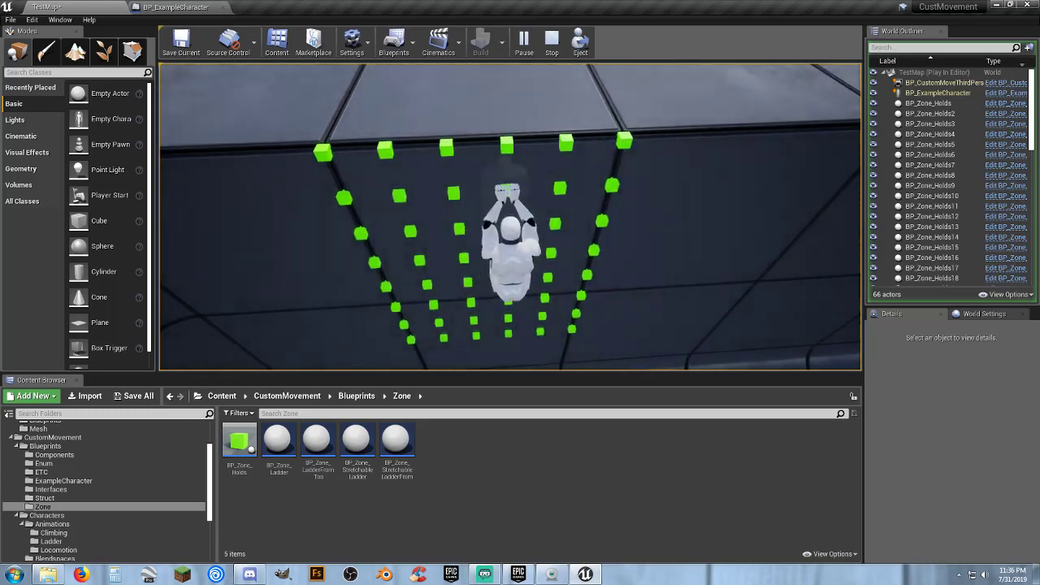
{"action": "key", "text": "s"}
{"action": "key", "text": "s"}
{"action": "key", "text": "s"}
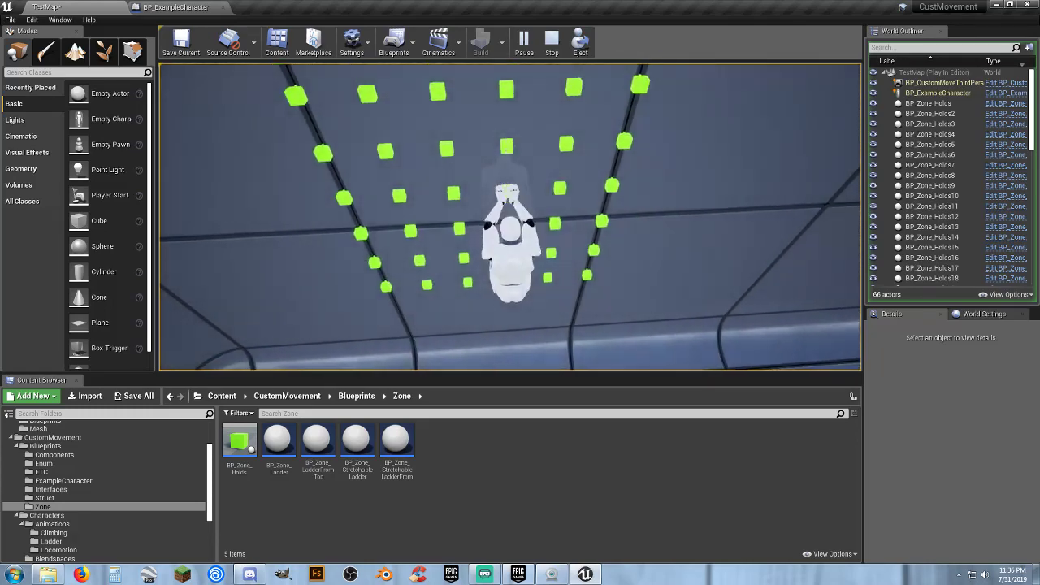
Climb down off the holds, run back from the wall and end the play-test.
{"action": "key", "text": "s"}
{"action": "key", "text": "shift+F1"}
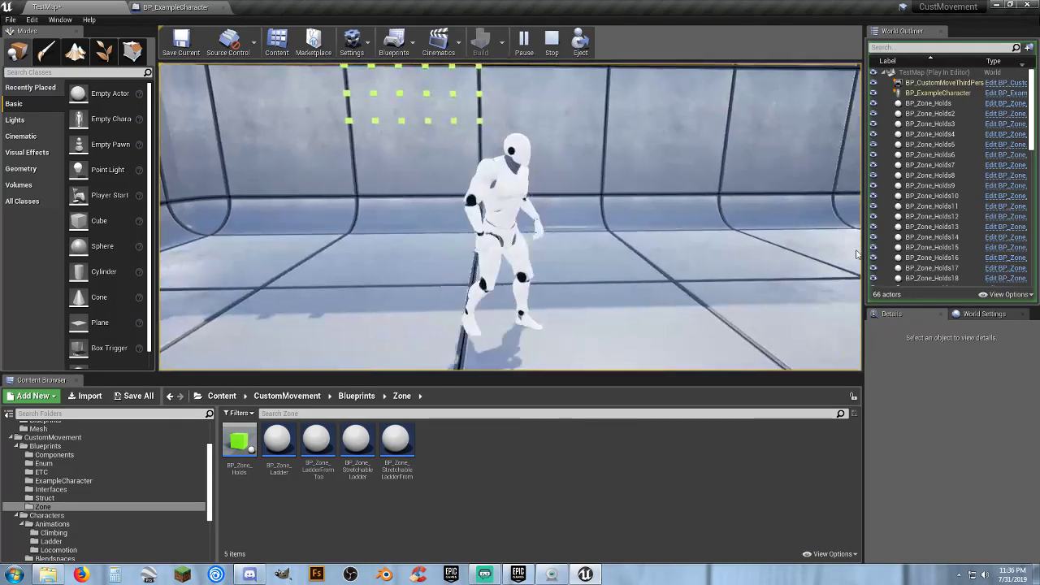
{"action": "key", "text": "Escape"}
Place a BP_Zone_StretchableLadder against the wall beside the hold grid and lower it to Z 20.
{"action": "right_click_drag", "start_coordinate": [857, 254], "coordinate": [857, 211]}
{"action": "key", "text": "w"}
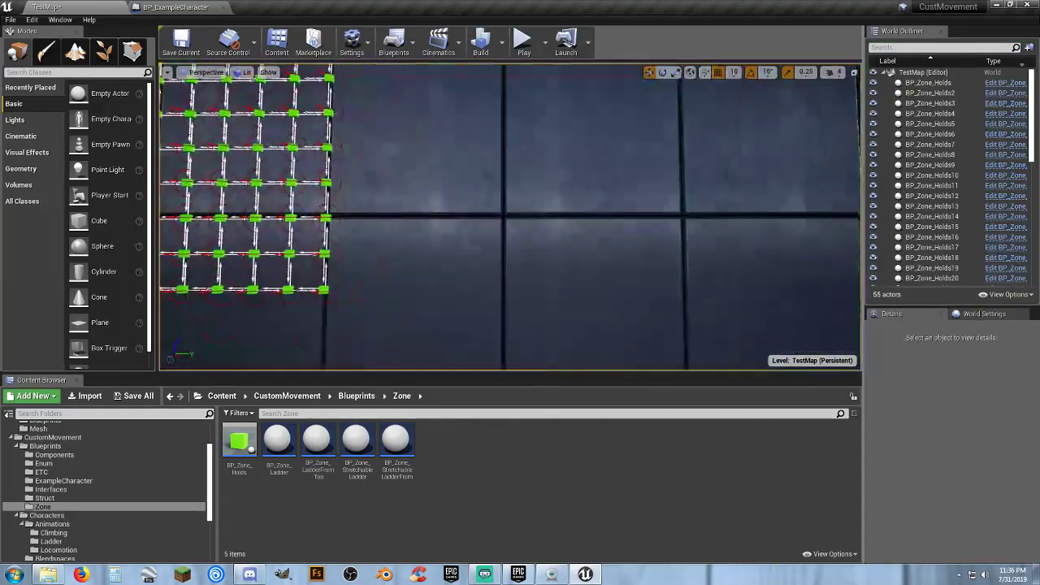
{"action": "mouse_move", "coordinate": [631, 267]}
{"action": "right_mouse_down"}
{"action": "mouse_move", "coordinate": [680, 267]}
{"action": "mouse_move", "coordinate": [631, 276]}
{"action": "right_mouse_up"}
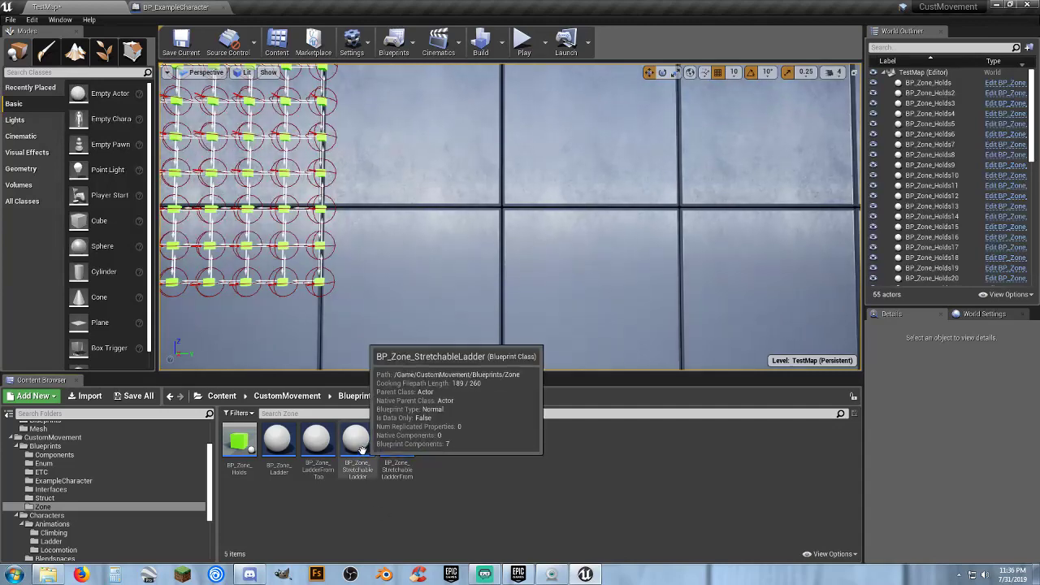
{"action": "left_click_drag", "start_coordinate": [361, 449], "coordinate": [539, 316]}
{"action": "key", "text": "s"}
{"action": "right_click_drag", "start_coordinate": [620, 287], "coordinate": [615, 332]}
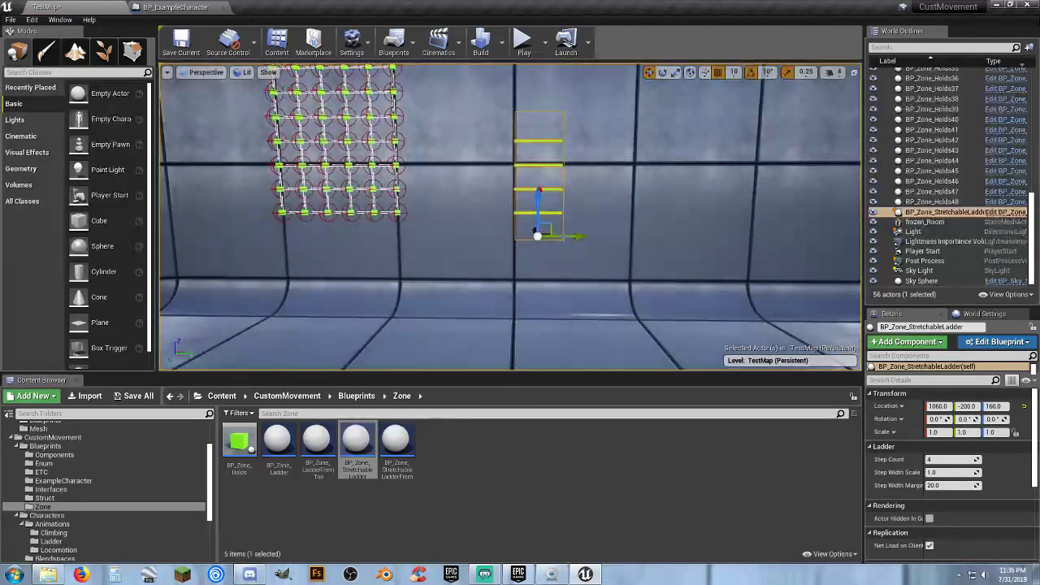
{"action": "left_click_drag", "start_coordinate": [537, 194], "coordinate": [535, 258]}
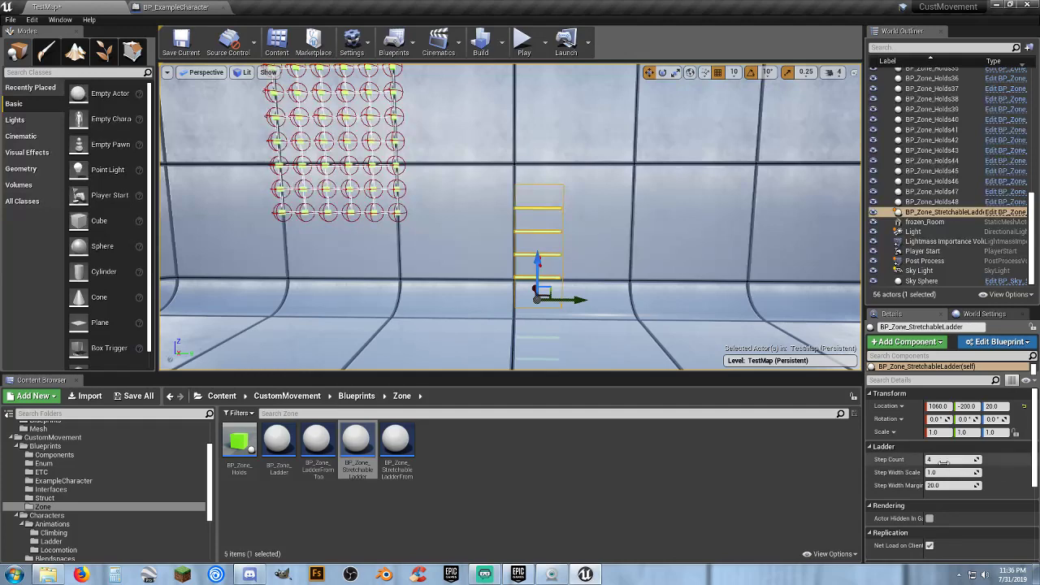
Set the ladder's Step Count to 12 and check its height against the wall's upper edge.
{"action": "type", "text": "12"}
{"action": "key", "text": "Return"}
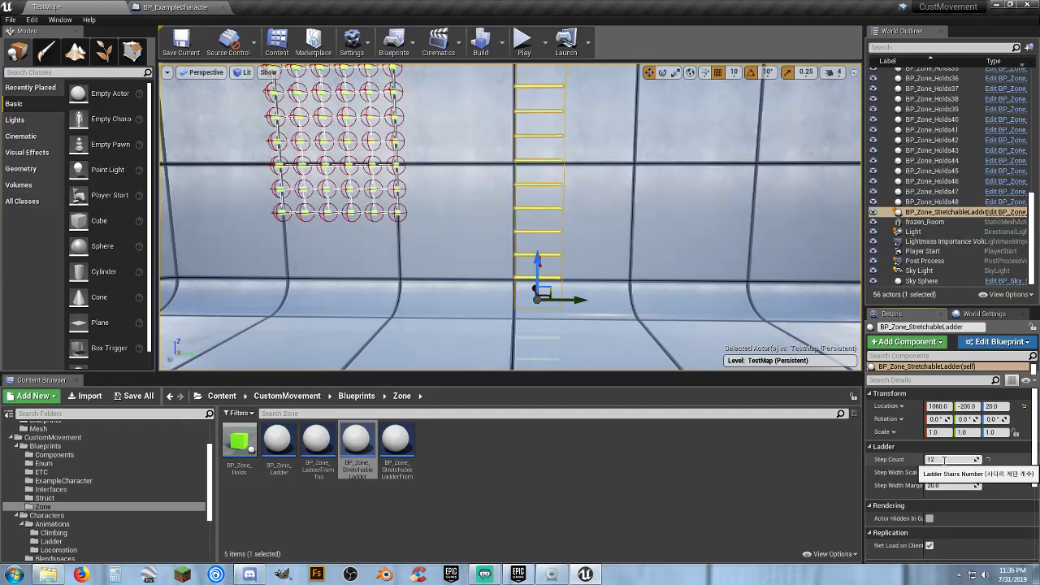
{"action": "right_click_drag", "start_coordinate": [596, 204], "coordinate": [614, 126]}
{"action": "key", "text": "s"}
{"action": "right_click_drag", "start_coordinate": [674, 239], "coordinate": [674, 238]}
Set the ladder's Step Count to 11 and lower the ladder to Z 10.
{"action": "left_click", "coordinate": [945, 460]}
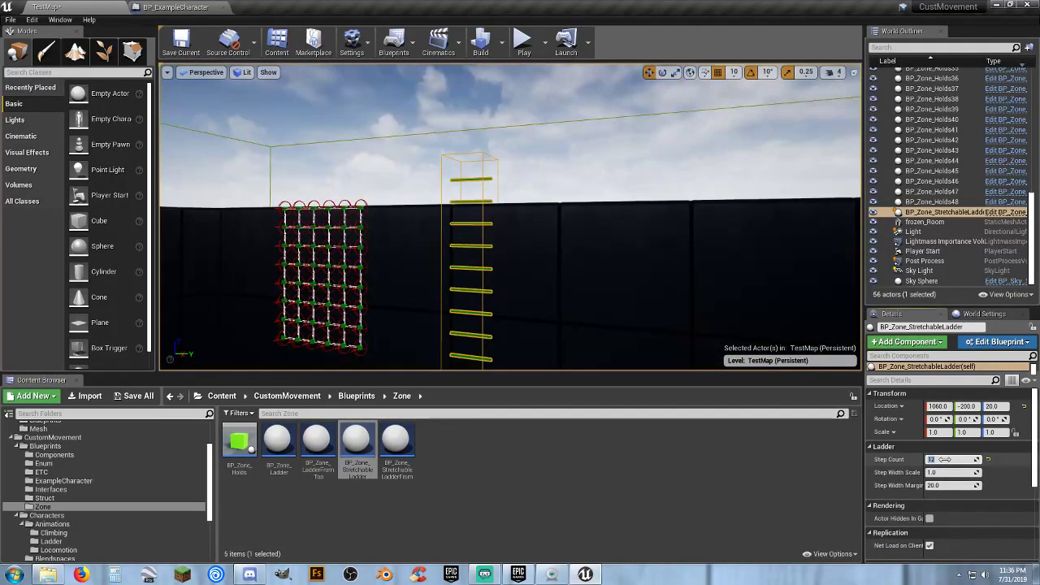
{"action": "type", "text": "11"}
{"action": "key", "text": "Tab"}
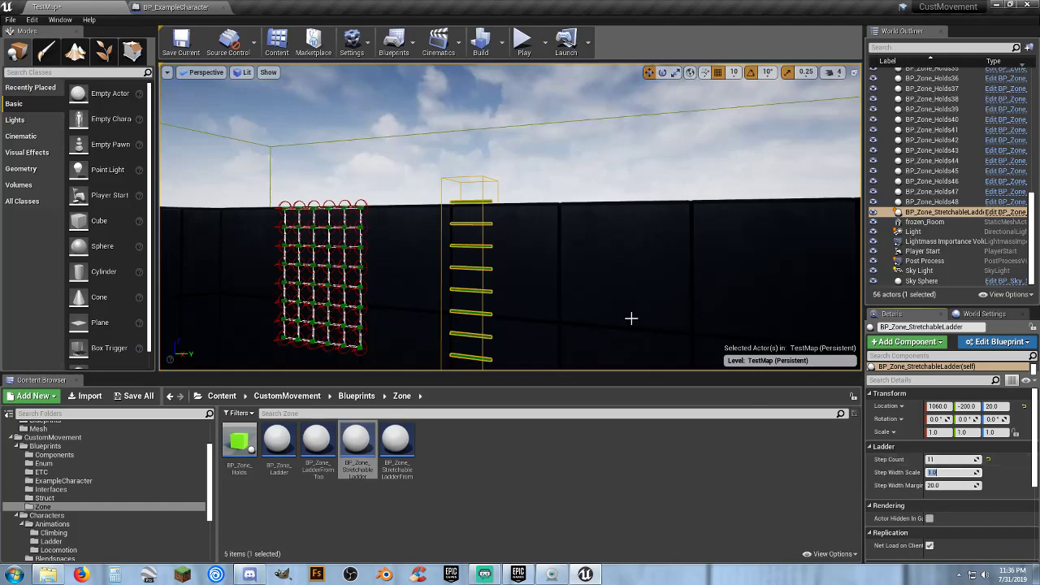
{"action": "right_click_drag", "start_coordinate": [631, 313], "coordinate": [555, 326]}
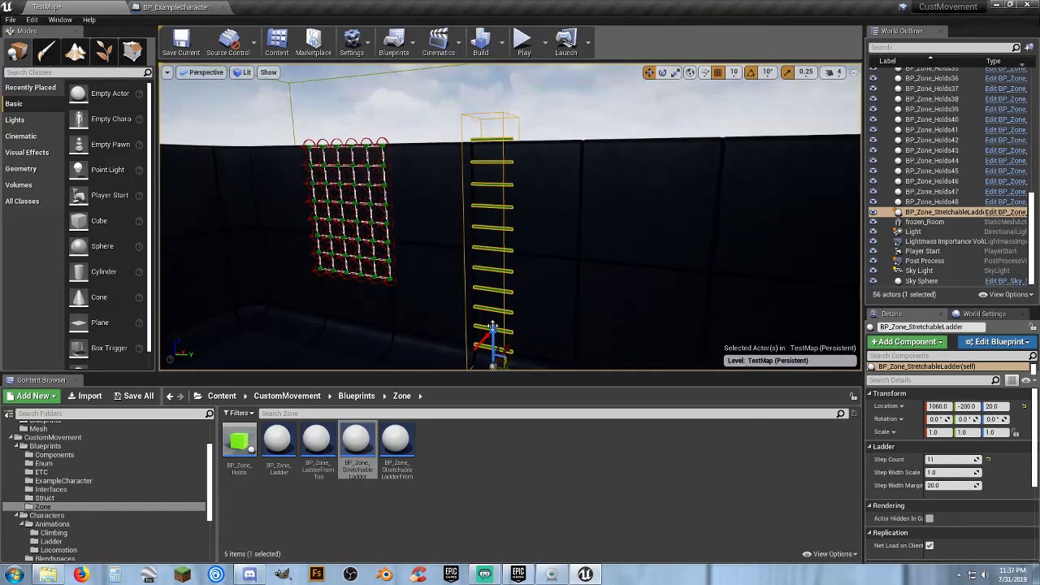
{"action": "left_click_drag", "start_coordinate": [491, 327], "coordinate": [492, 332]}
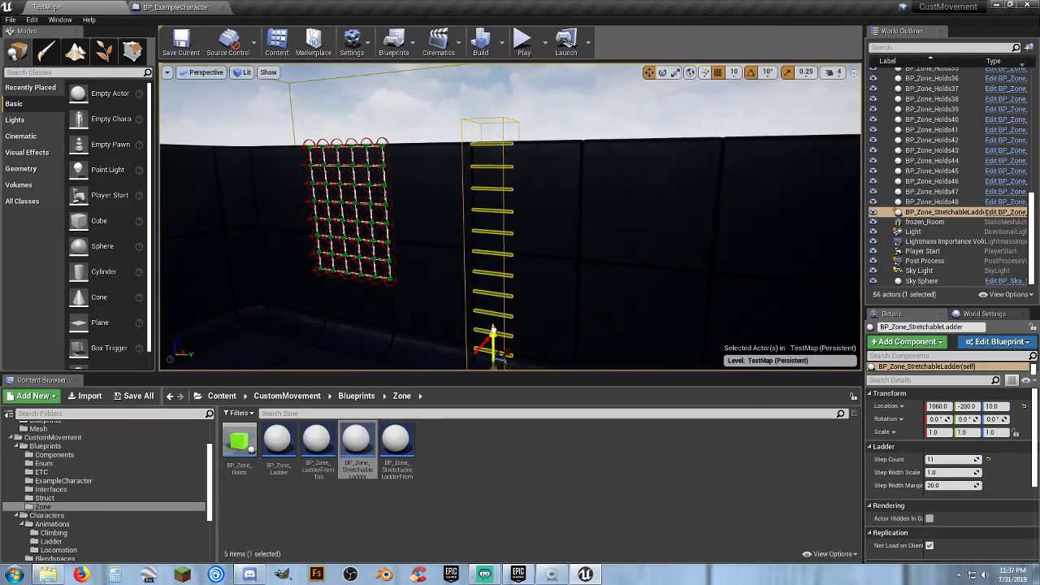
{"action": "right_click_drag", "start_coordinate": [552, 299], "coordinate": [569, 308]}
{"action": "key", "text": "s"}
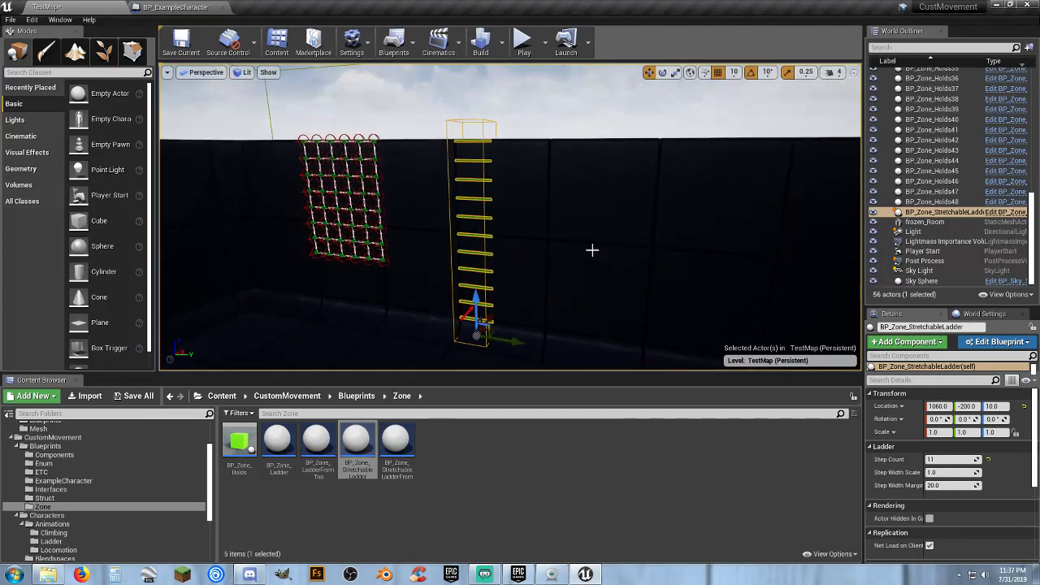
Play-test the stretchable ladder by running to it, climbing up and back down, and end the session.
{"action": "left_click", "coordinate": [524, 41]}
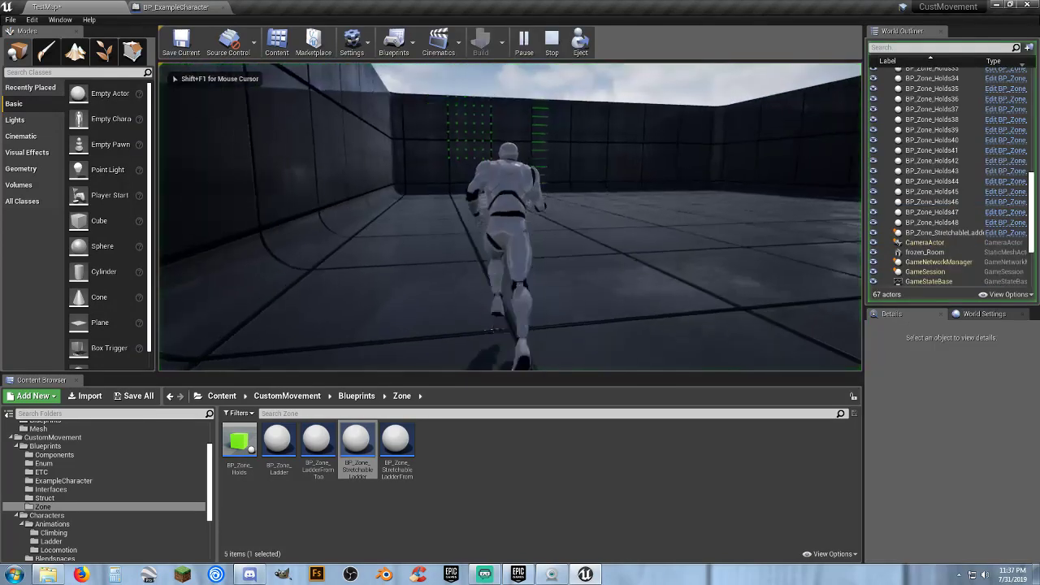
{"action": "key", "text": "w"}
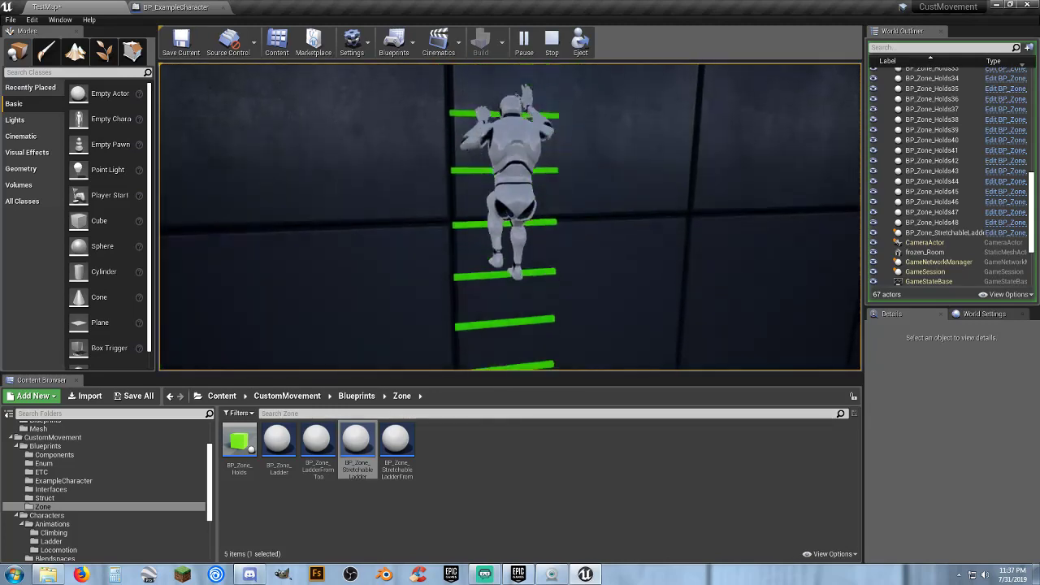
{"action": "key", "text": "s"}
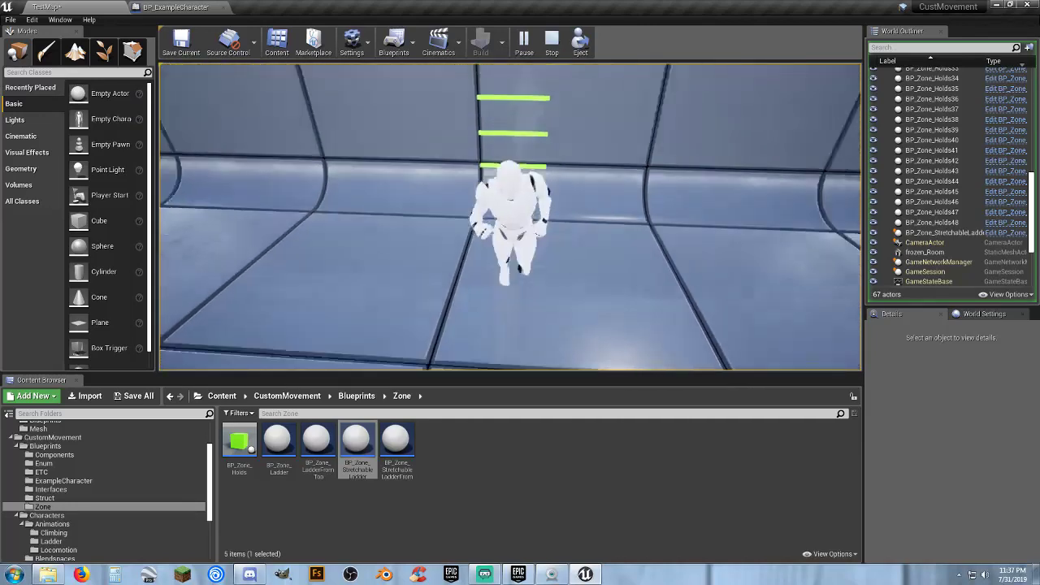
{"action": "key", "text": "Escape"}
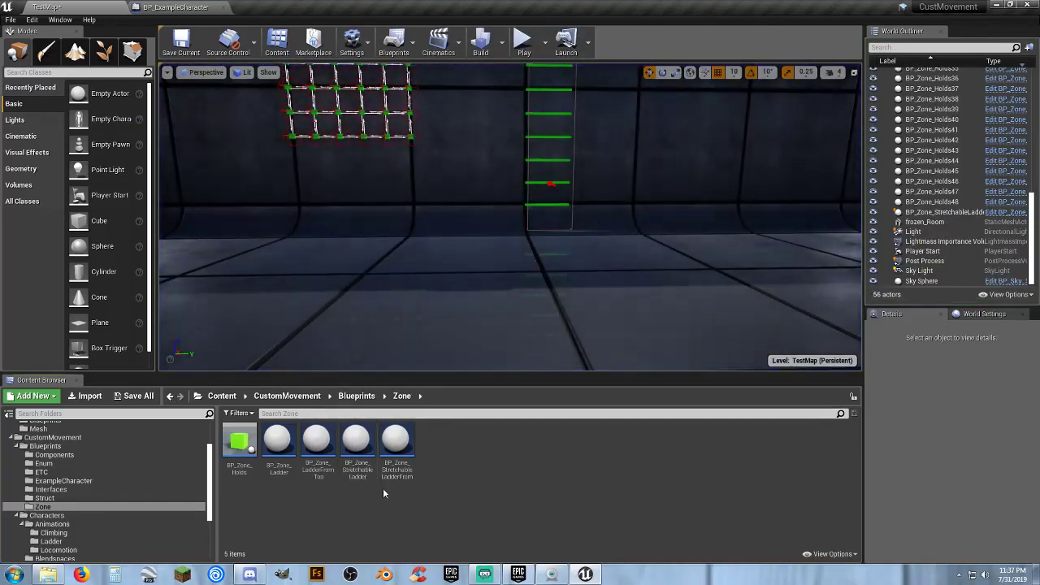
{"action": "left_click", "coordinate": [383, 487]}
{"action": "left_click", "coordinate": [75, 472]}
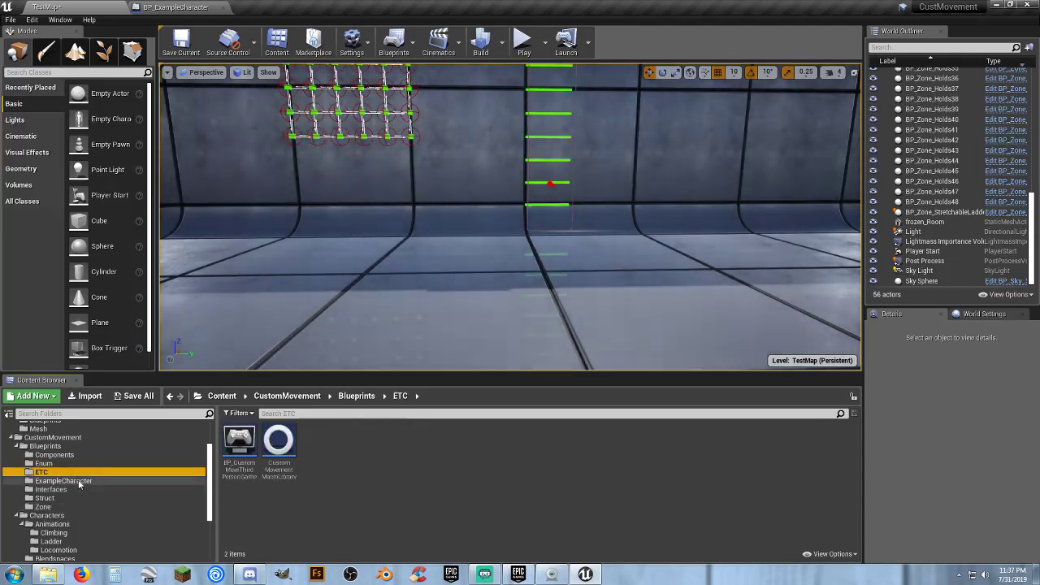
{"action": "left_click", "coordinate": [75, 482]}
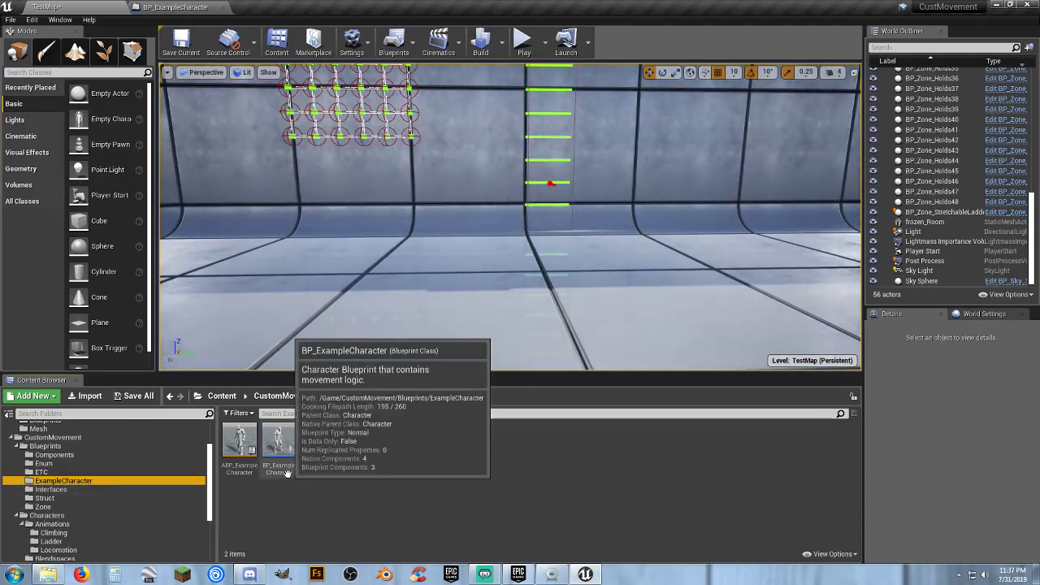
{"action": "left_click", "coordinate": [179, 9]}
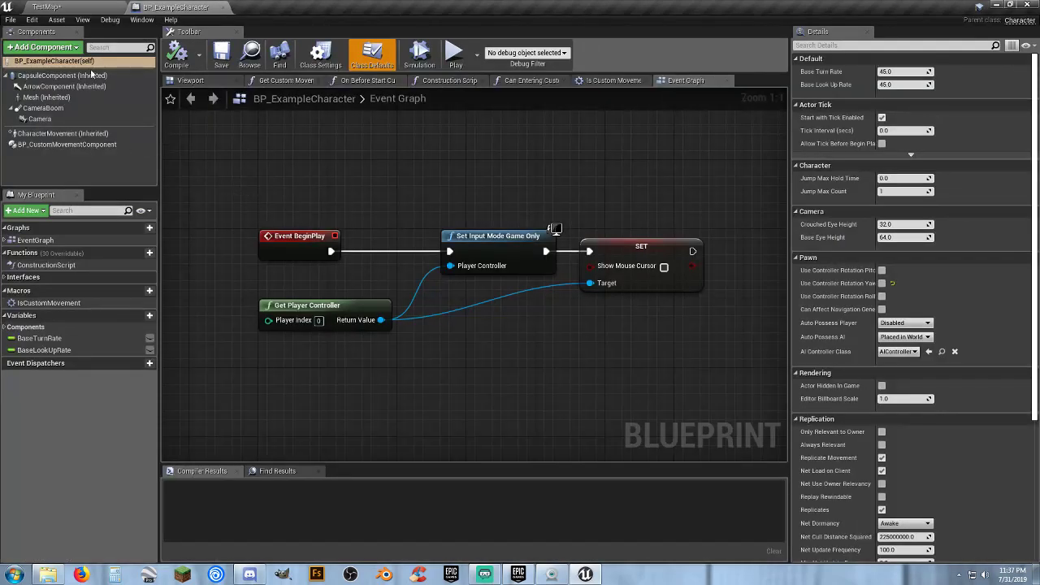
{"action": "left_click", "coordinate": [61, 7]}
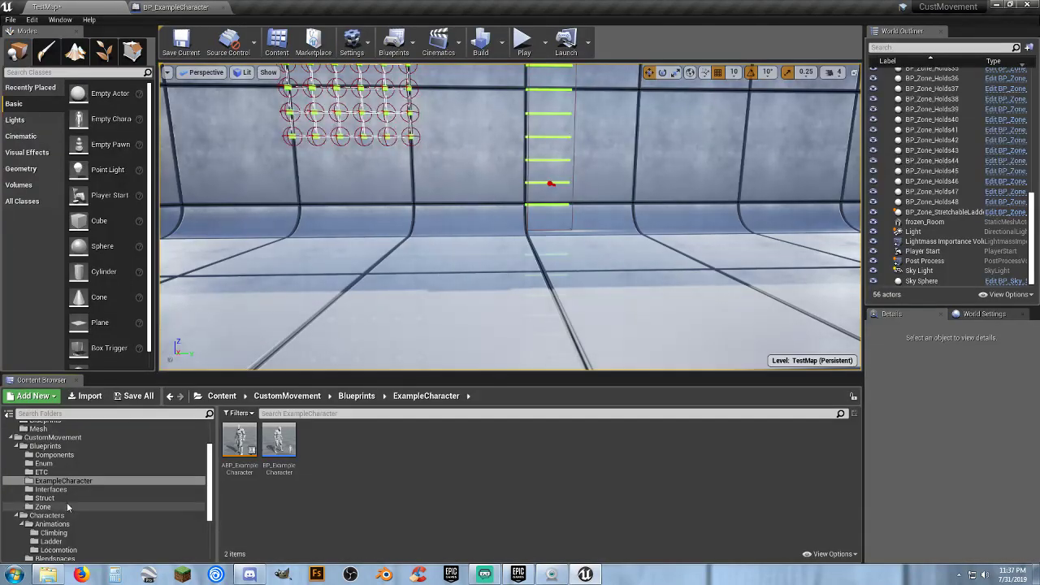
Select the SK_Character_Skeleton_01 skeletal mesh in the PolygonPirates/Meshes/Characters/People folder.
{"action": "scroll", "coordinate": [68, 504], "scroll_direction": "down", "scroll_amount": 5}
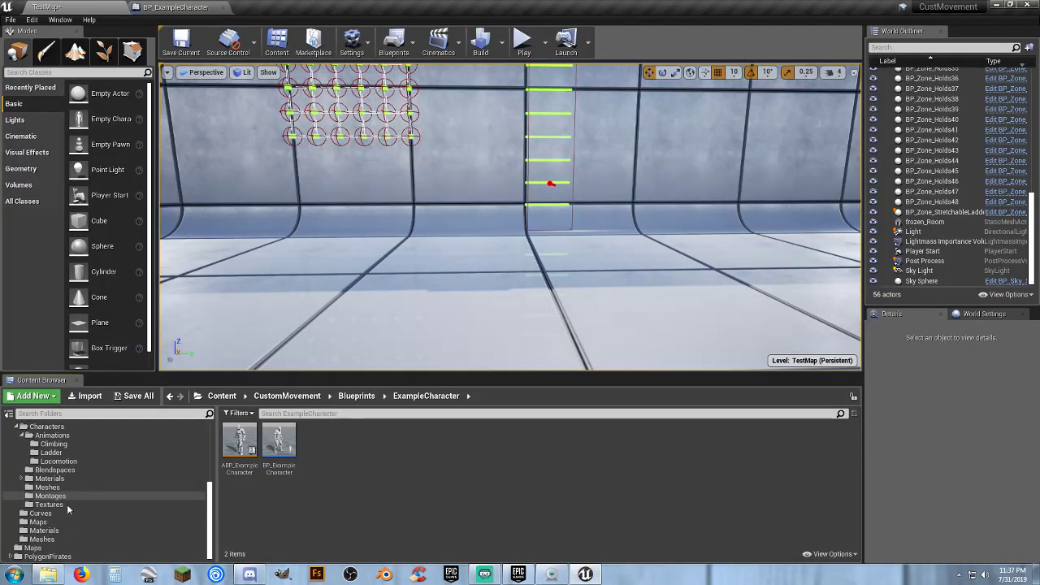
{"action": "left_click", "coordinate": [11, 556]}
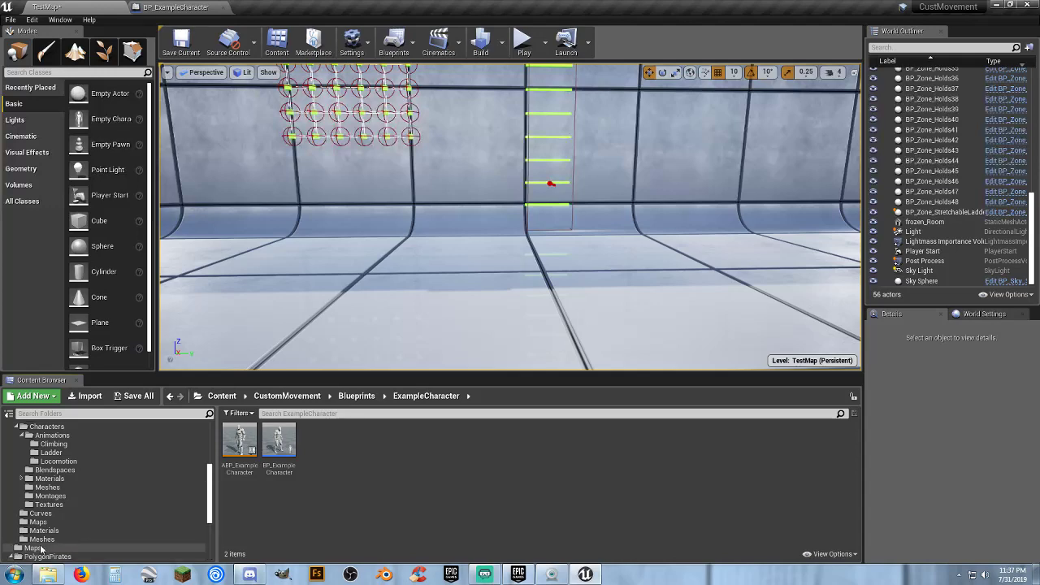
{"action": "scroll", "coordinate": [49, 520], "scroll_direction": "down", "scroll_amount": 5}
{"action": "left_click", "coordinate": [56, 498]}
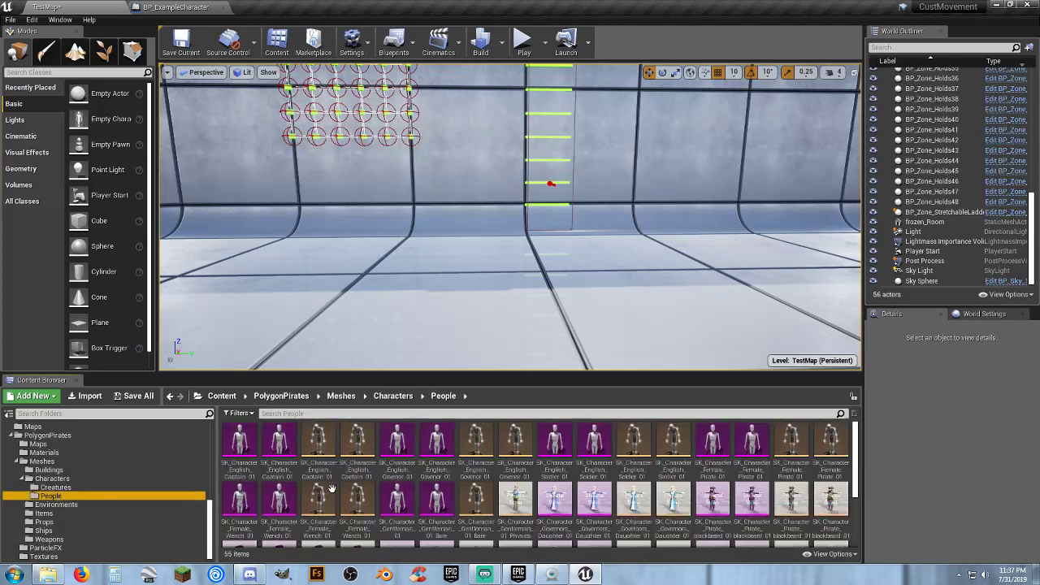
{"action": "scroll", "coordinate": [295, 510], "scroll_direction": "down", "scroll_amount": 2}
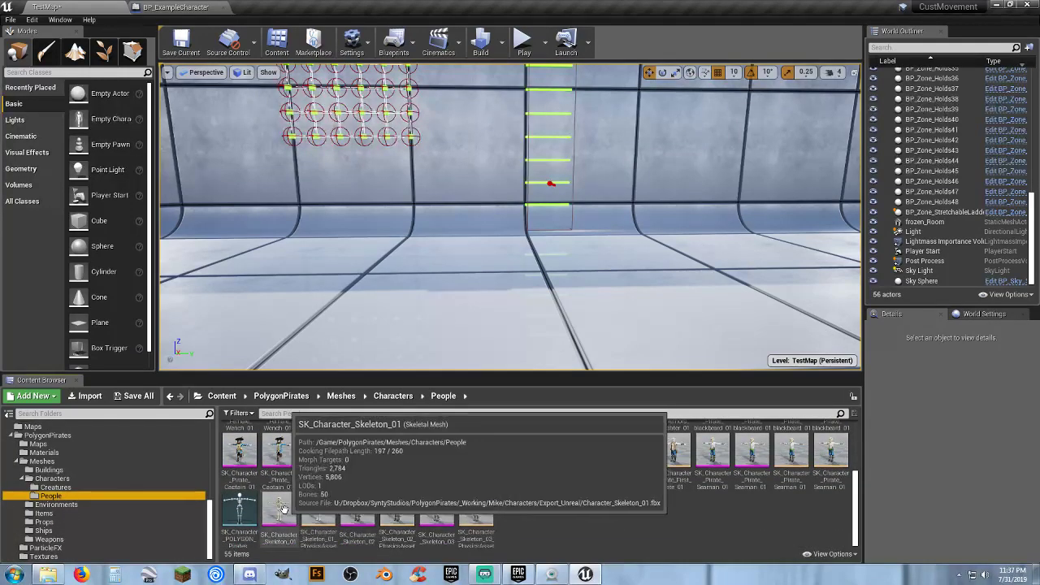
{"action": "left_click", "coordinate": [295, 509]}
Close the custom movement function and macro graphs in BP_ExampleCharacter and show the character's viewport.
{"action": "left_click", "coordinate": [186, 7]}
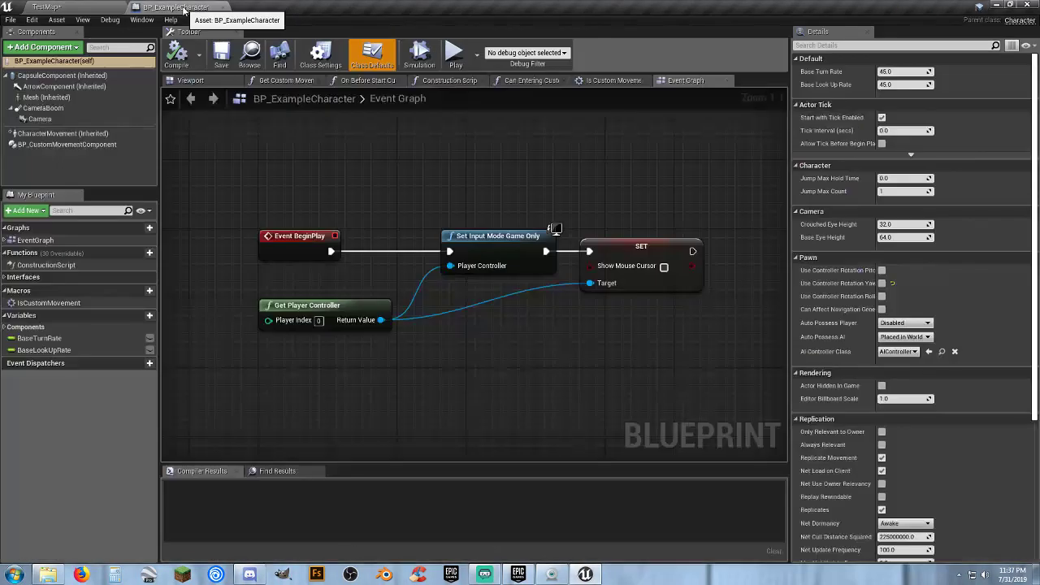
{"action": "left_click", "coordinate": [190, 80]}
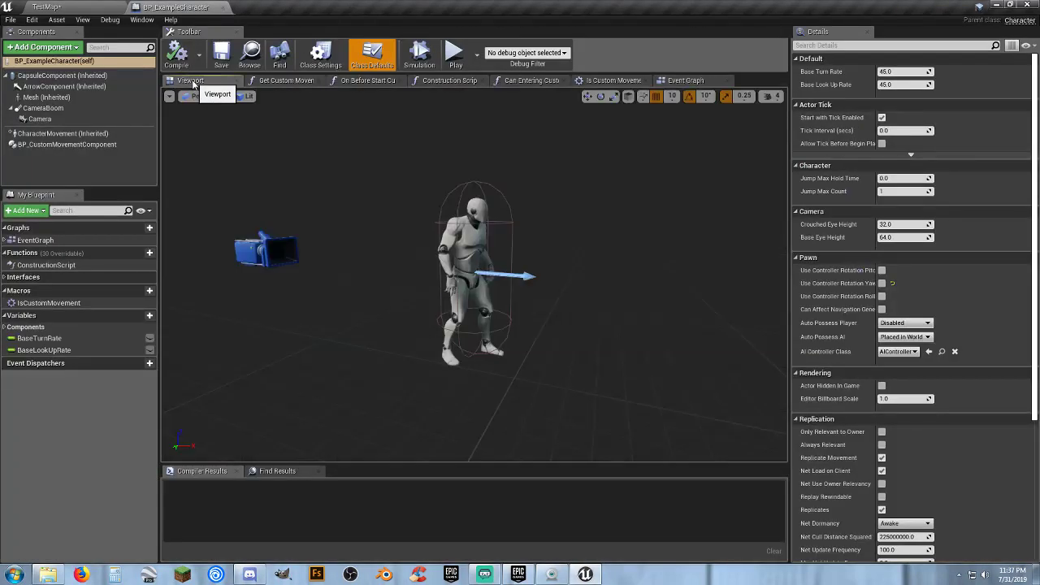
{"action": "left_click", "coordinate": [318, 81]}
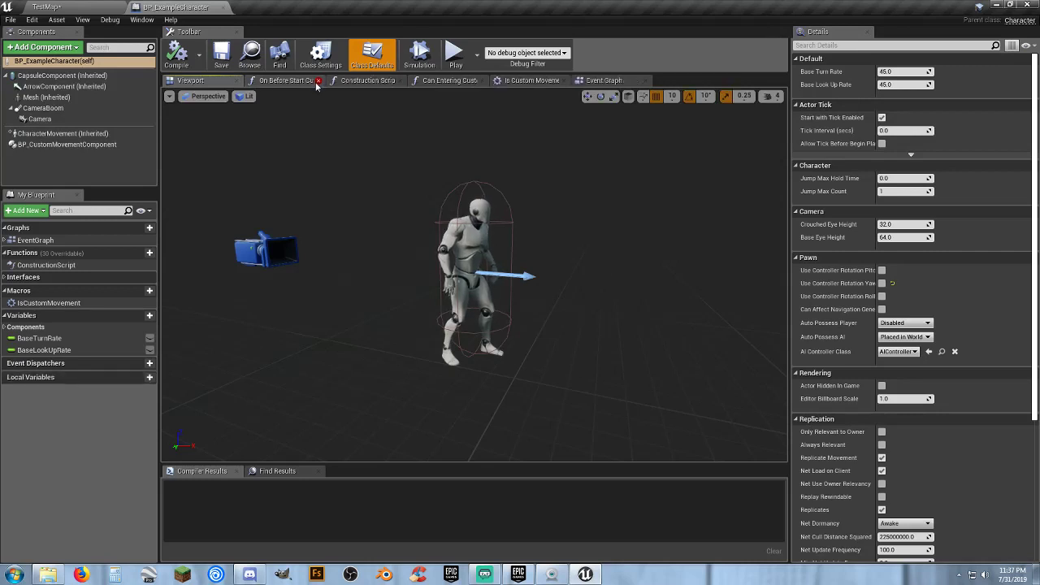
{"action": "left_click", "coordinate": [318, 80]}
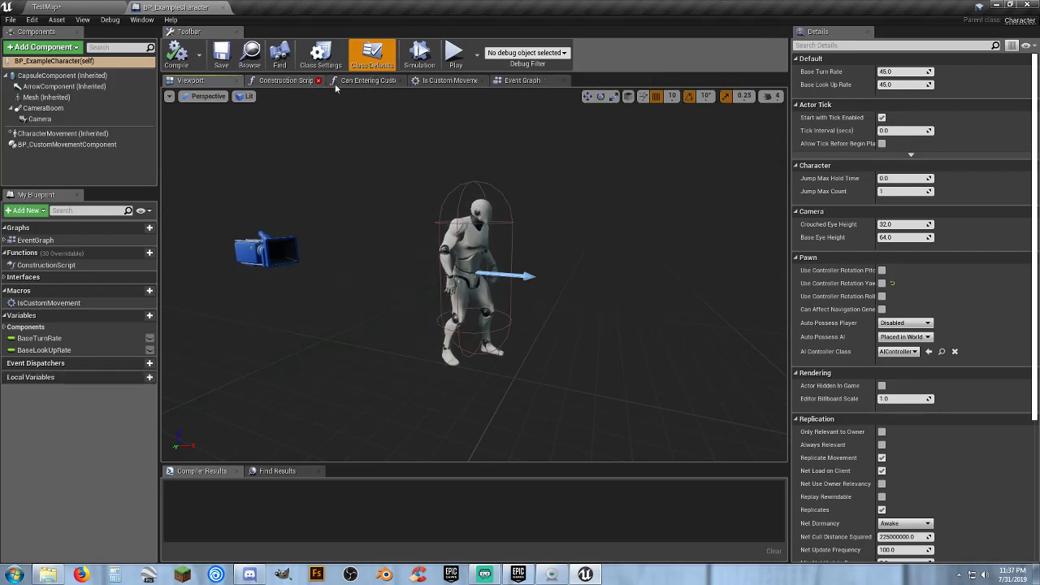
{"action": "left_click", "coordinate": [396, 83]}
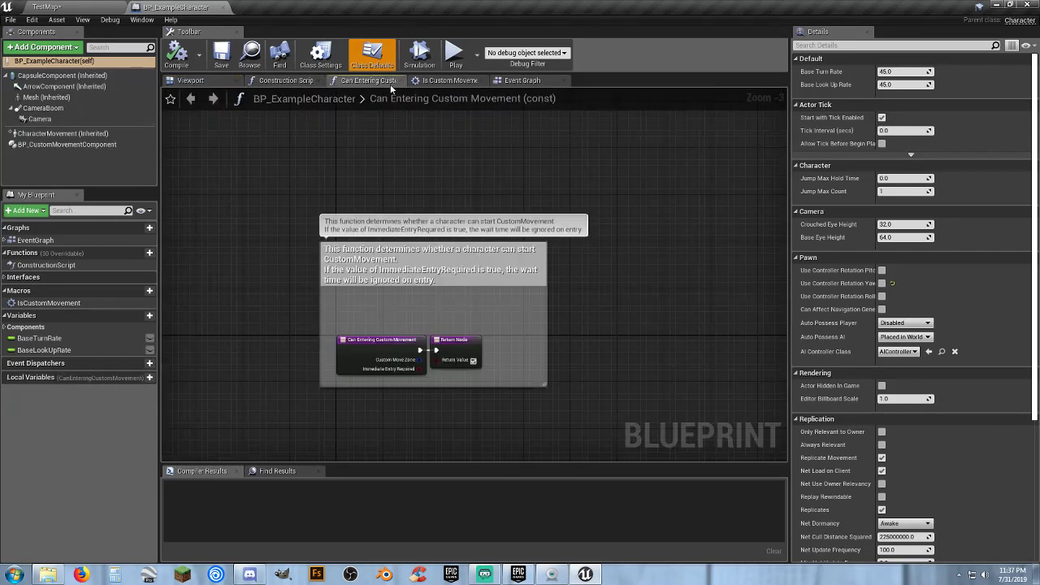
{"action": "left_click", "coordinate": [400, 82]}
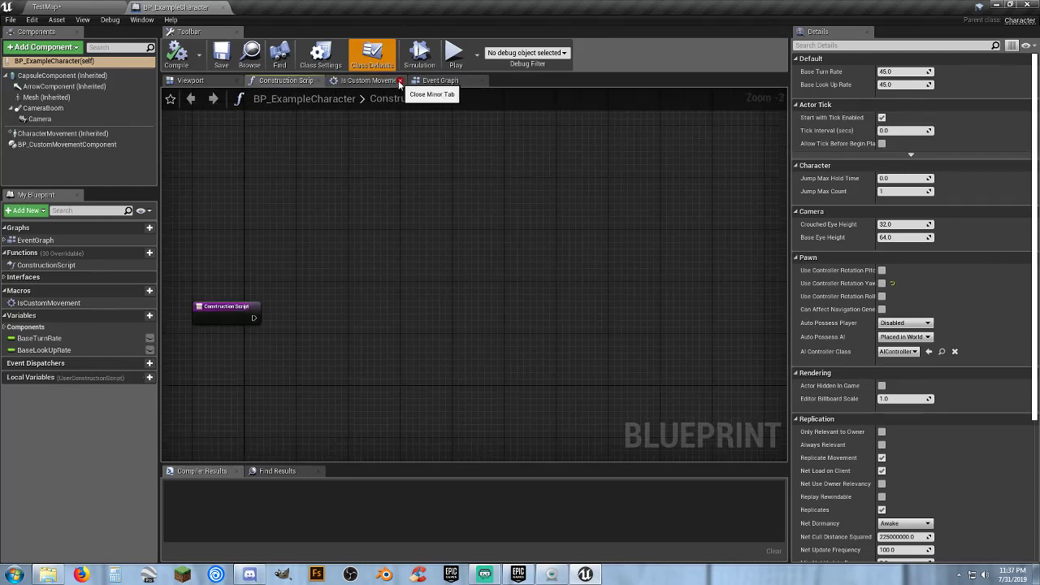
{"action": "left_click", "coordinate": [191, 81]}
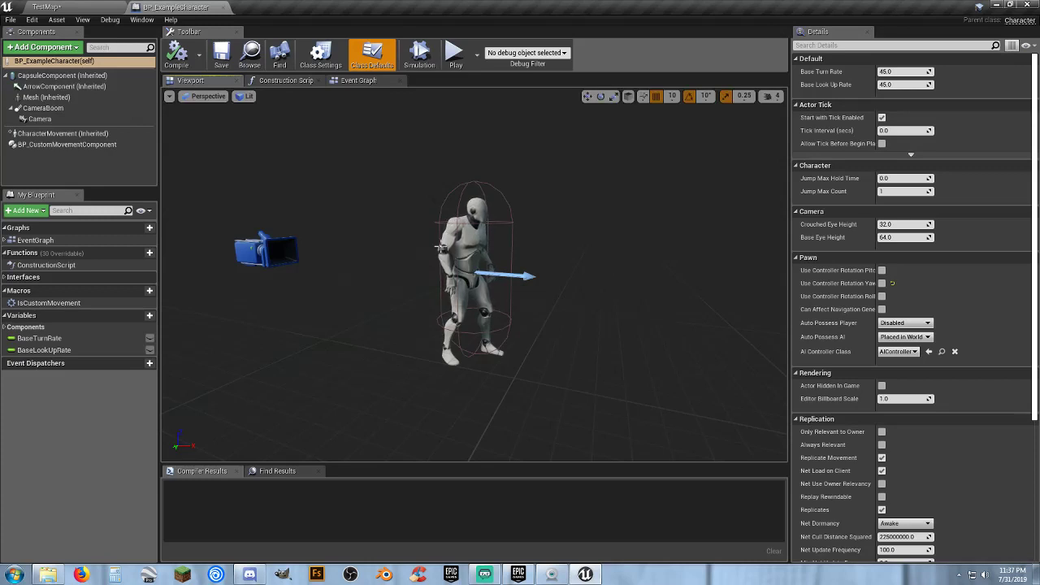
Replace the skeletal mesh of BP_ExampleCharacter's Mesh component with the selected SK_Character_Skeleton_01 asset.
{"action": "left_click", "coordinate": [46, 97]}
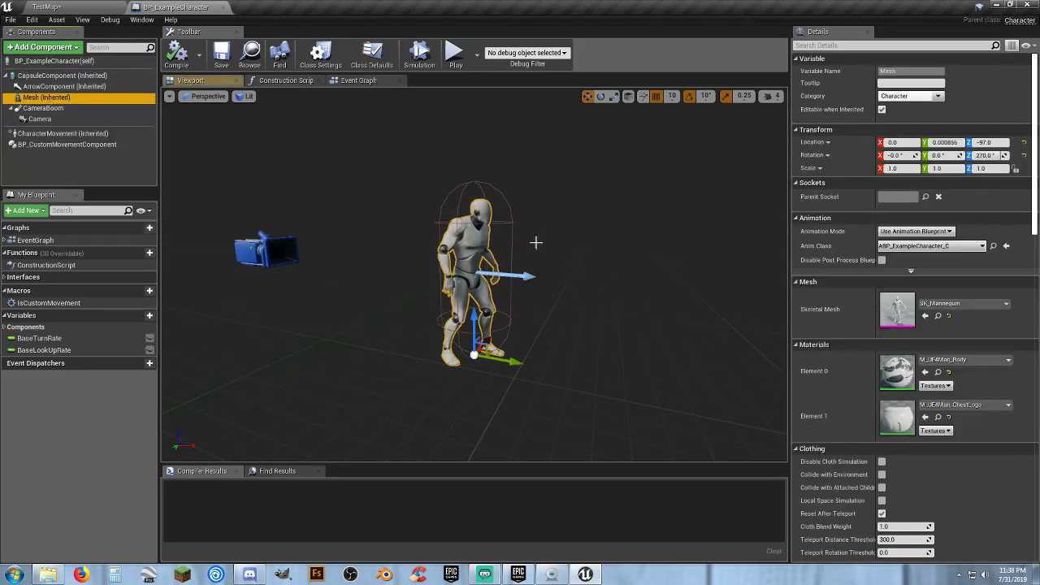
{"action": "left_click", "coordinate": [955, 306]}
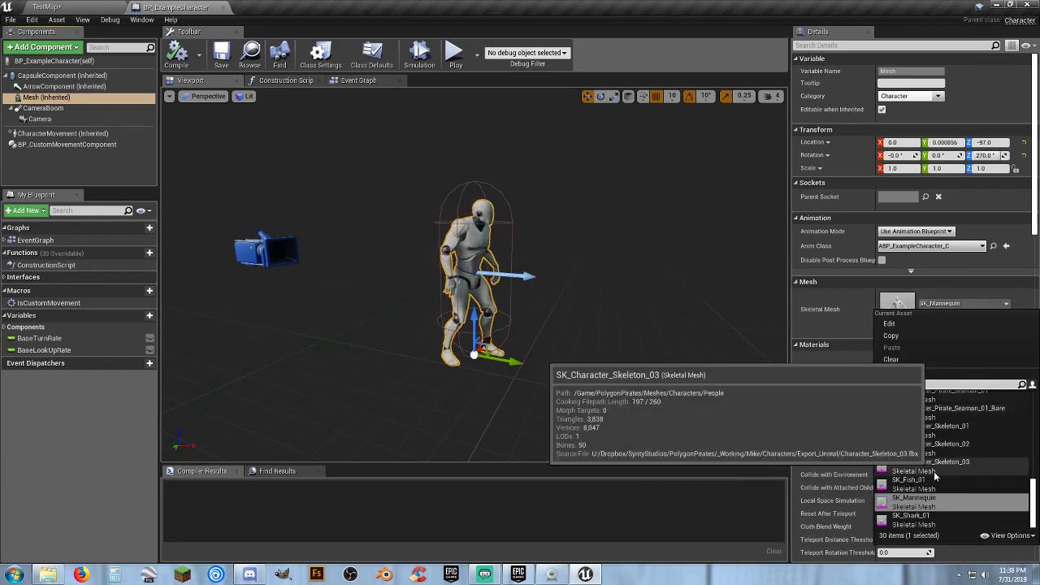
{"action": "left_click", "coordinate": [855, 329]}
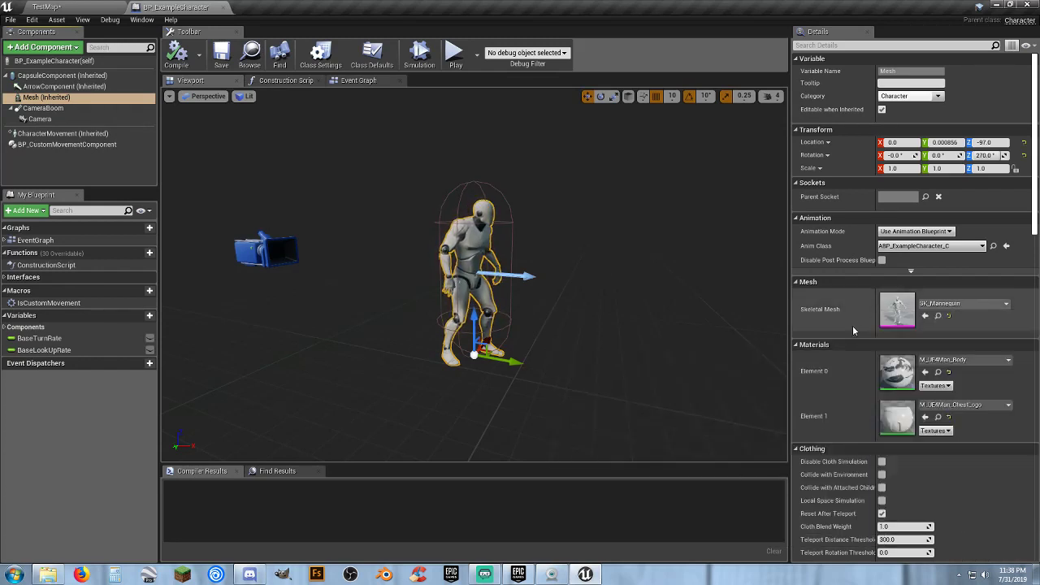
{"action": "left_click", "coordinate": [925, 316]}
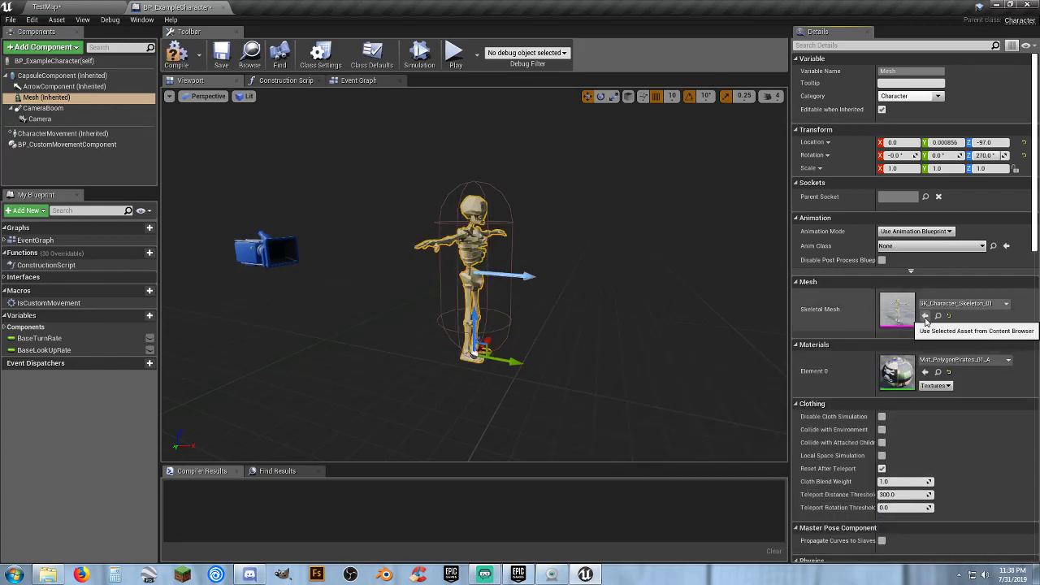
Set the Mesh component's Anim Class to Unarmed_ABP, and compile and save the character blueprint.
{"action": "left_click", "coordinate": [933, 246]}
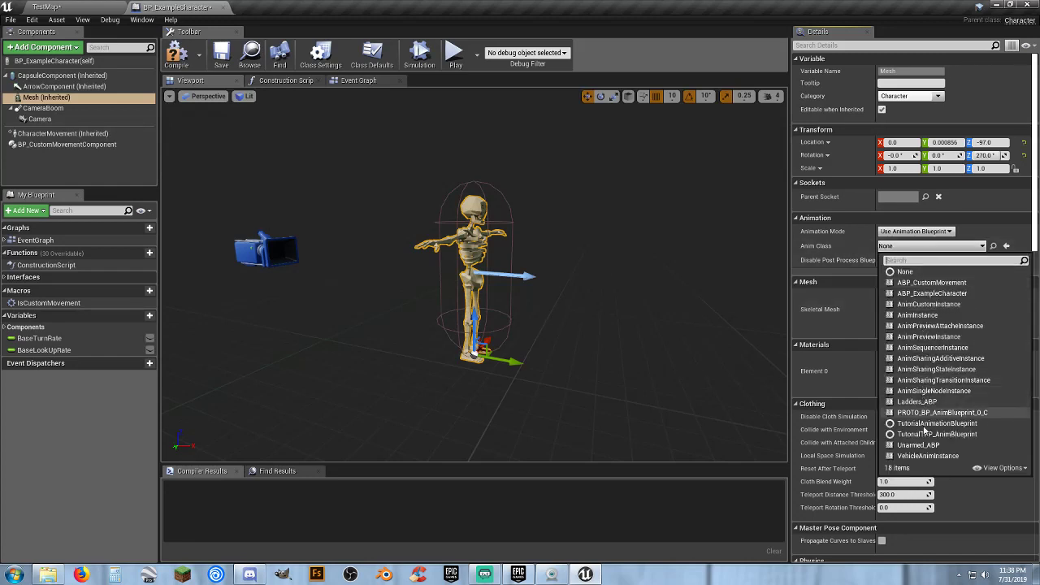
{"action": "left_click", "coordinate": [923, 445]}
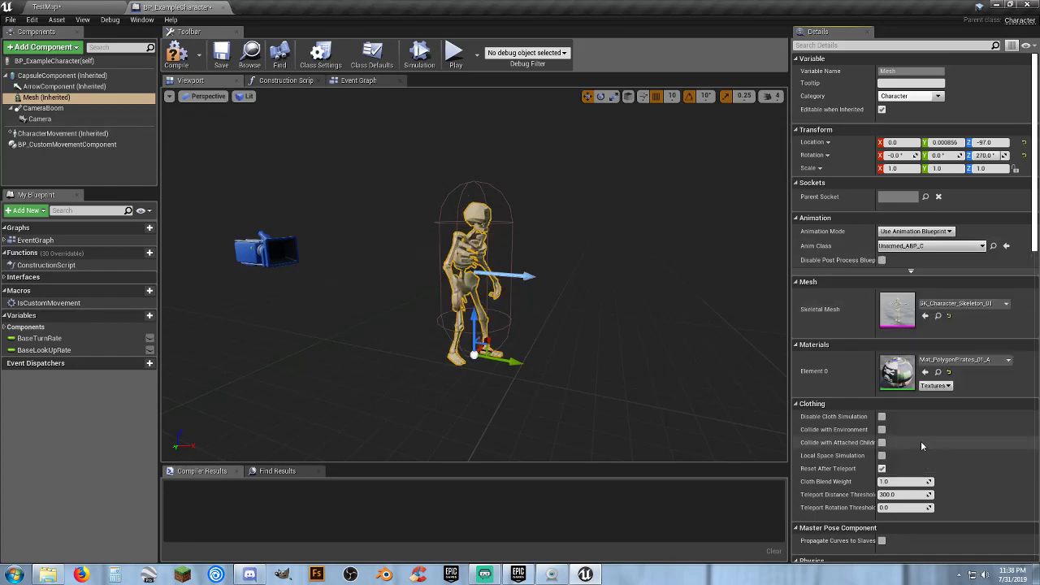
{"action": "left_click", "coordinate": [180, 55]}
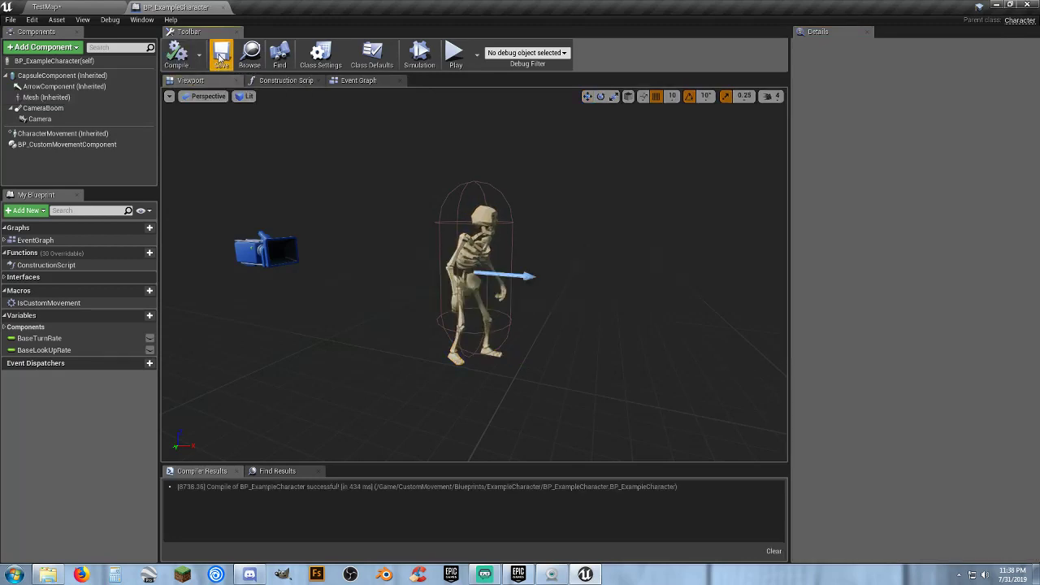
Play-test the skeleton character on TestMap by running around and getting onto the stretchable ladder, and end the session.
{"action": "left_click", "coordinate": [49, 6]}
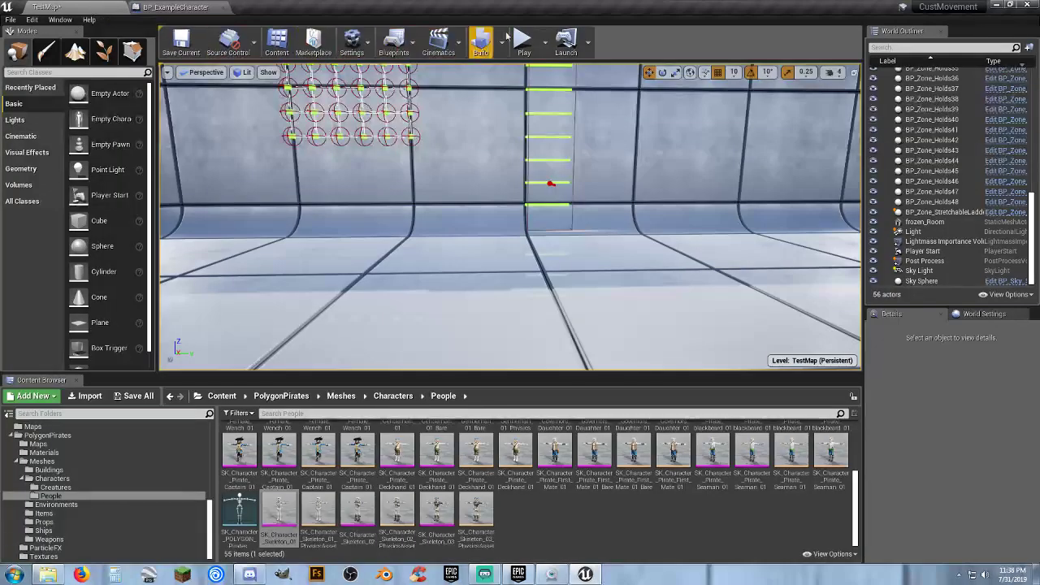
{"action": "left_click", "coordinate": [524, 39]}
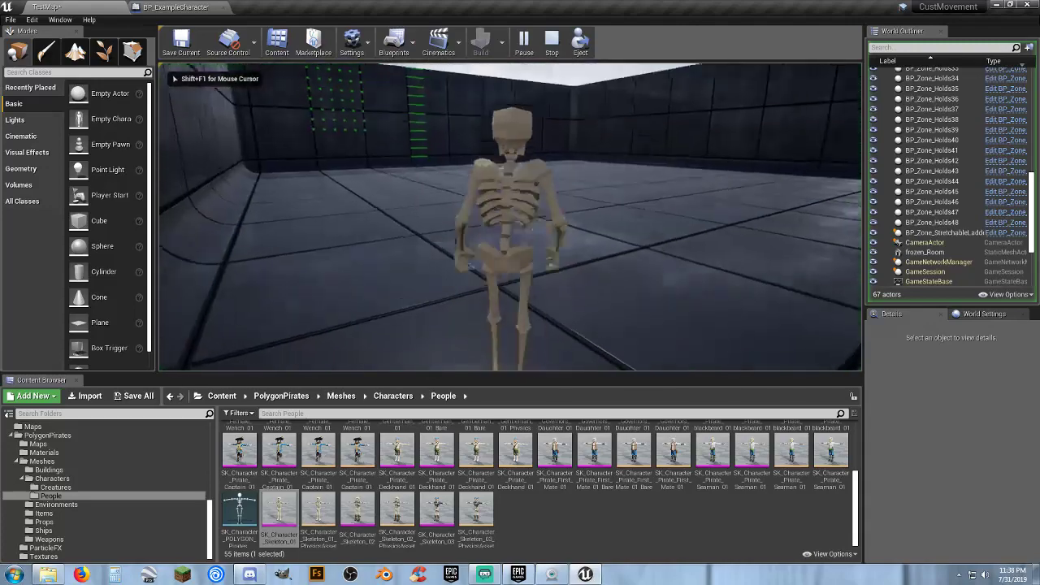
{"action": "key", "text": "w"}
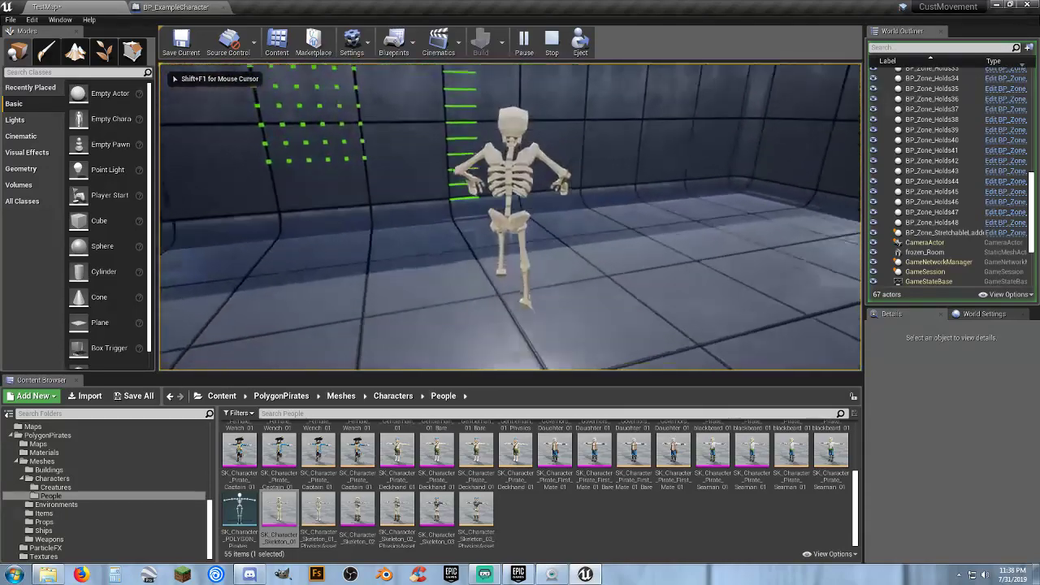
{"action": "key", "text": "s"}
{"action": "key", "text": "d"}
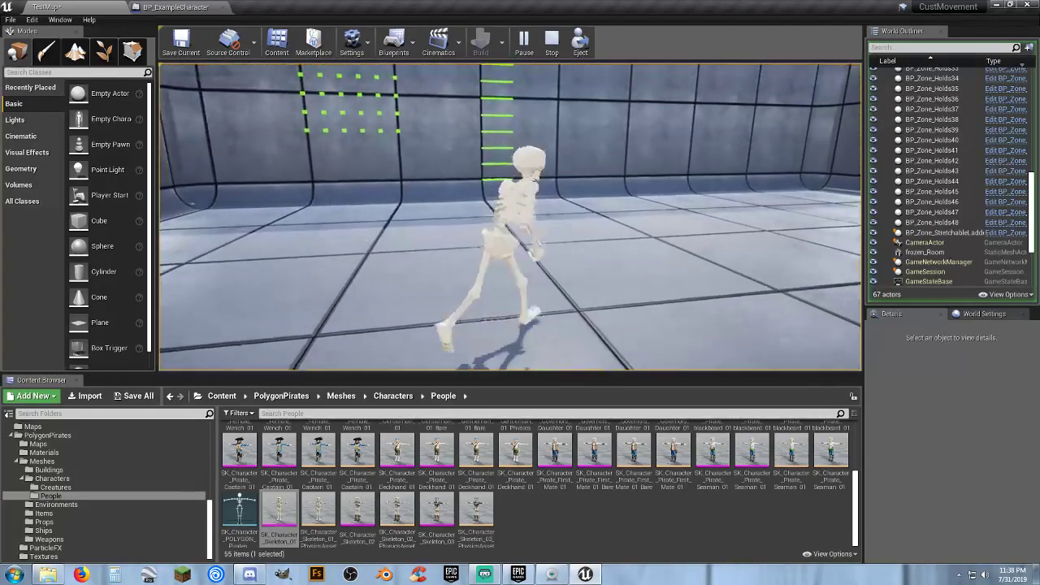
{"action": "key", "text": "w"}
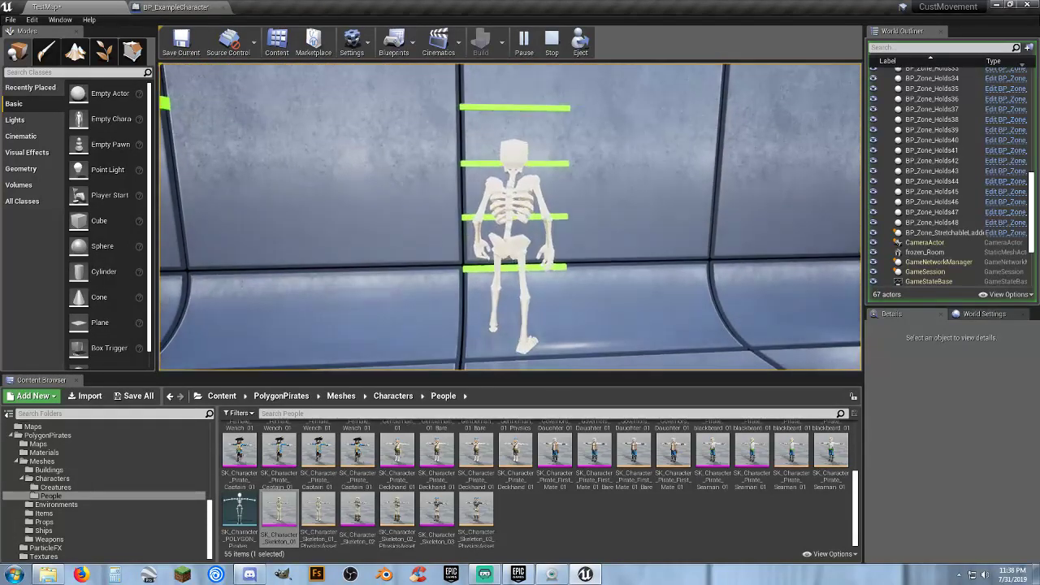
{"action": "key", "text": "space"}
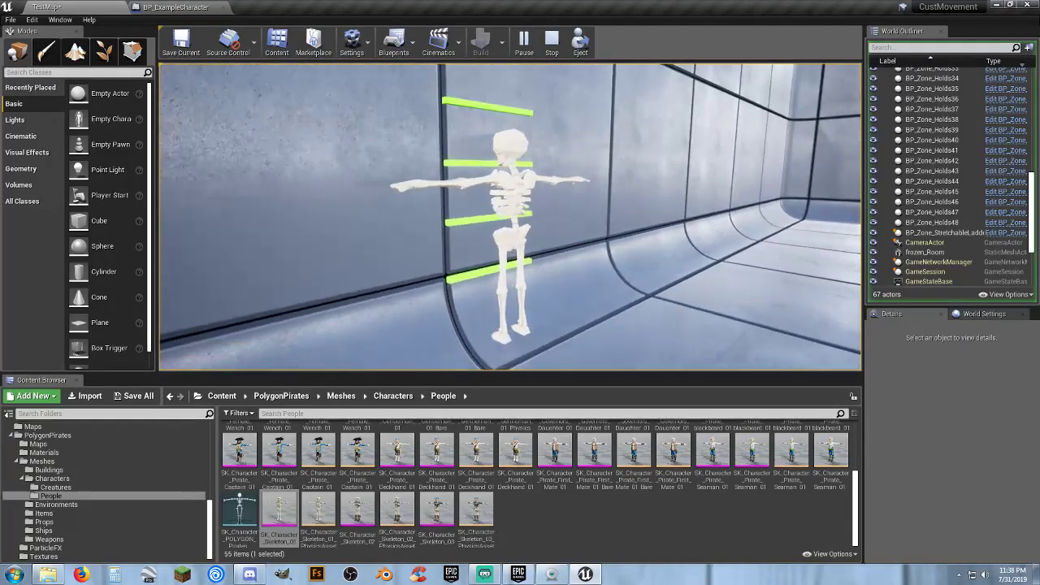
{"action": "key", "text": "Escape"}
{"action": "key", "text": "s"}
{"action": "right_click_drag", "start_coordinate": [576, 151], "coordinate": [553, 105]}
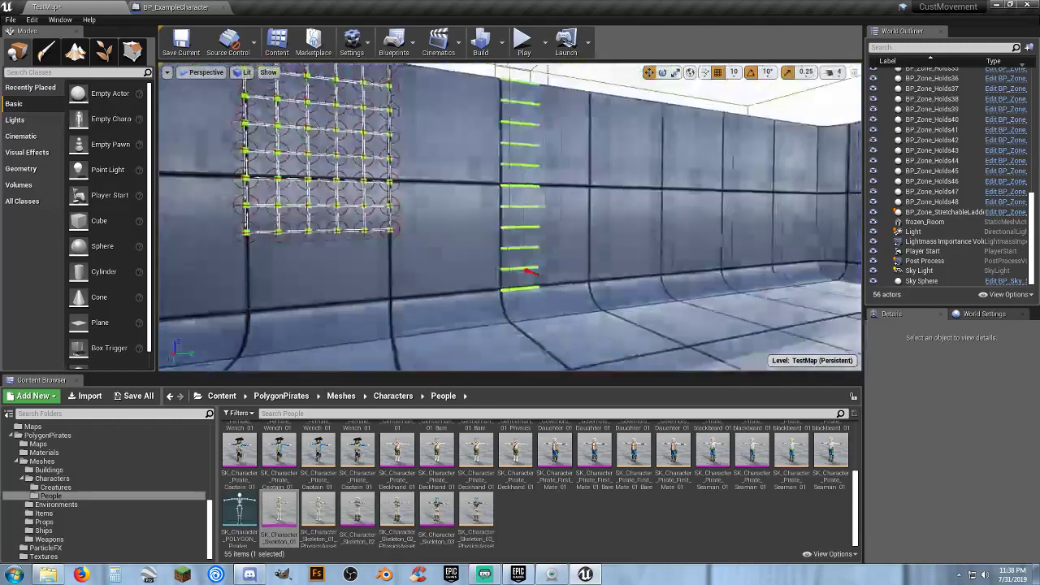
Look over BP_ExampleCharacter's event graph from the gamepad input down to the custom movement events, and review its class defaults.
{"action": "left_click", "coordinate": [179, 7]}
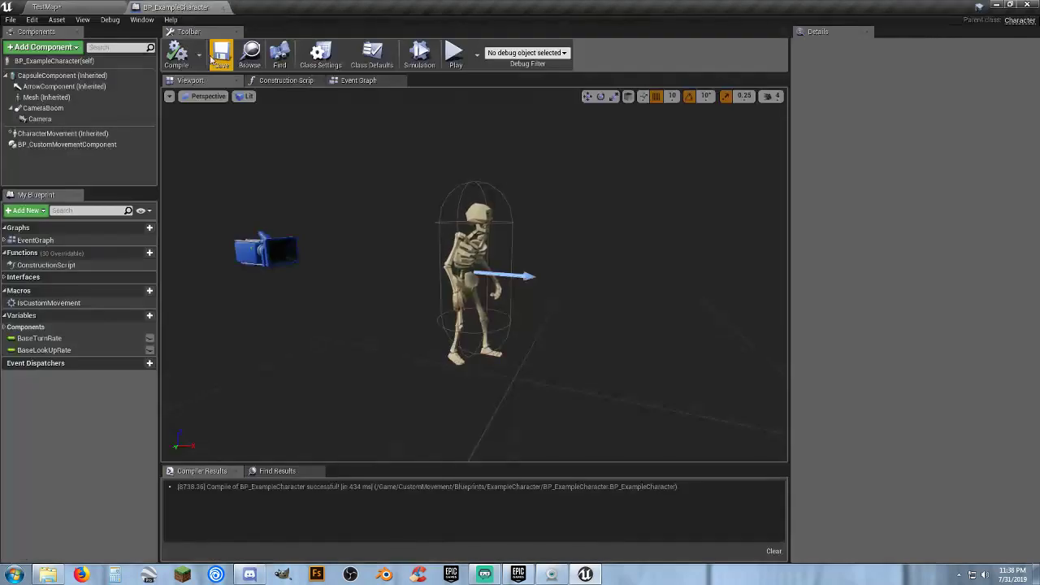
{"action": "left_click", "coordinate": [362, 80]}
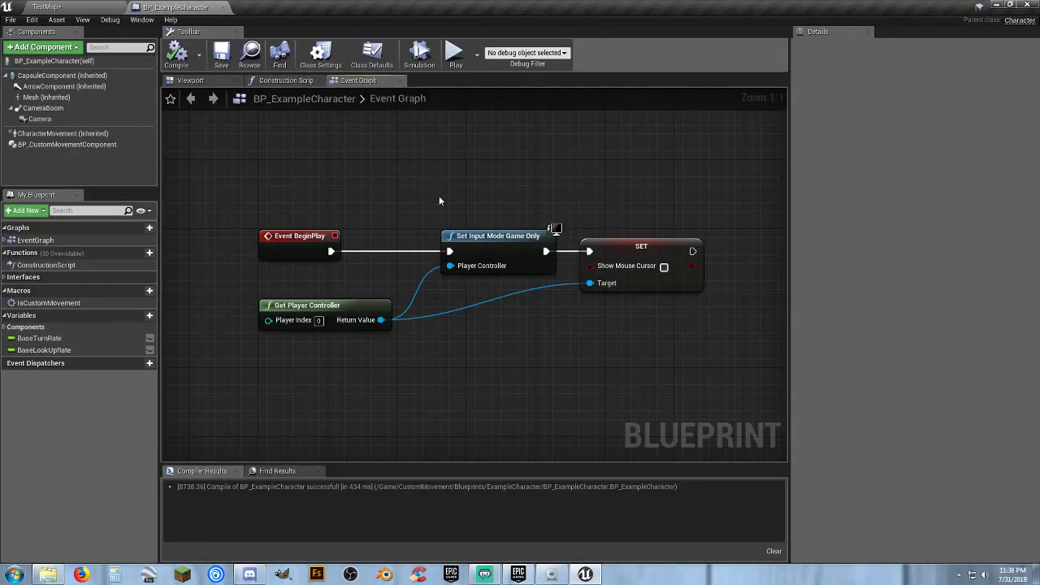
{"action": "scroll", "coordinate": [532, 203], "scroll_direction": "down", "scroll_amount": 6}
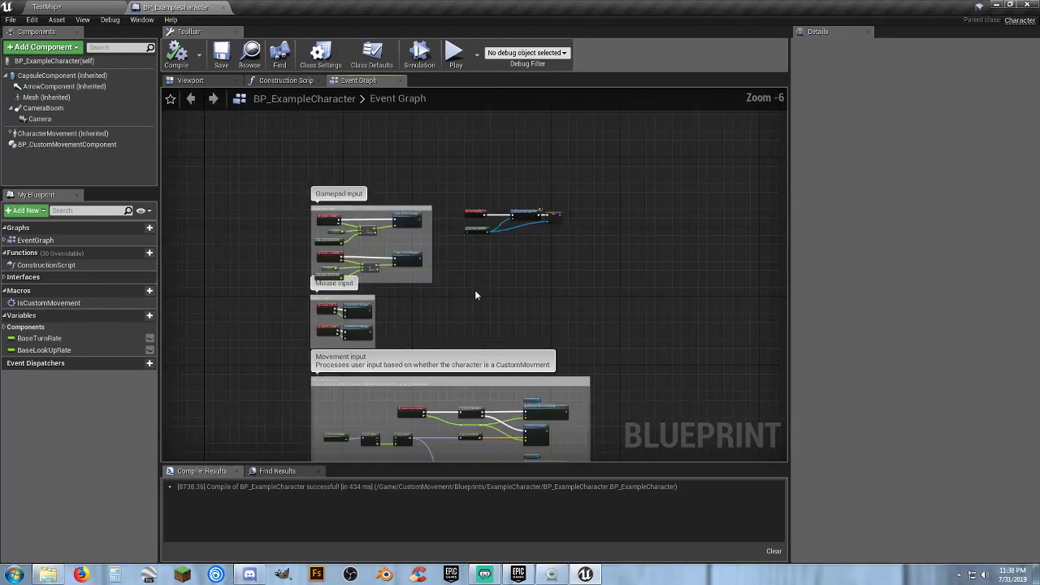
{"action": "right_click_drag", "start_coordinate": [475, 289], "coordinate": [518, 114]}
{"action": "right_click_drag", "start_coordinate": [269, 280], "coordinate": [223, 156]}
{"action": "left_click", "coordinate": [76, 61]}
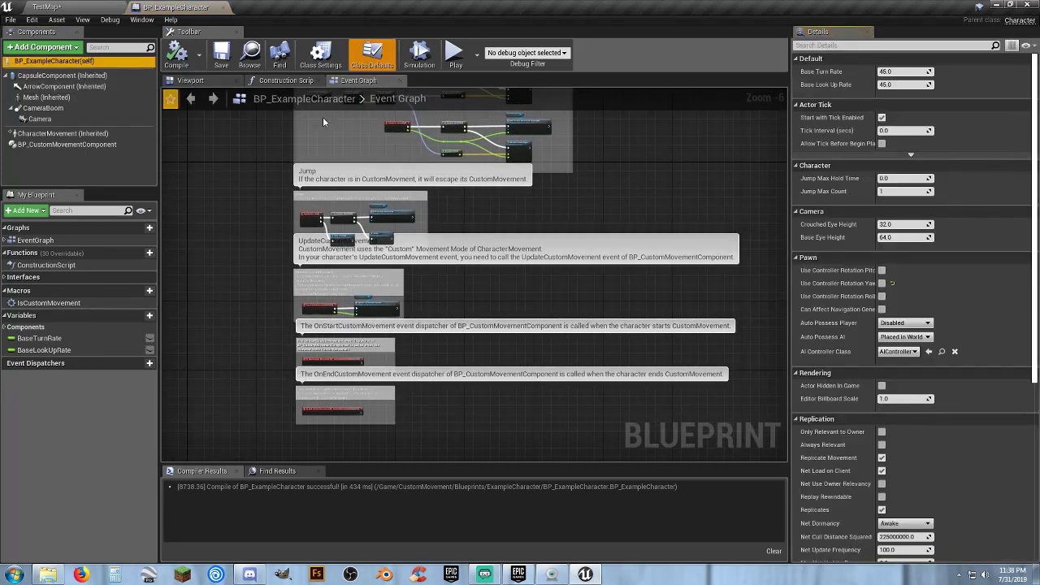
{"action": "scroll", "coordinate": [852, 252], "scroll_direction": "down", "scroll_amount": 5}
{"action": "scroll", "coordinate": [845, 256], "scroll_direction": "down", "scroll_amount": 4}
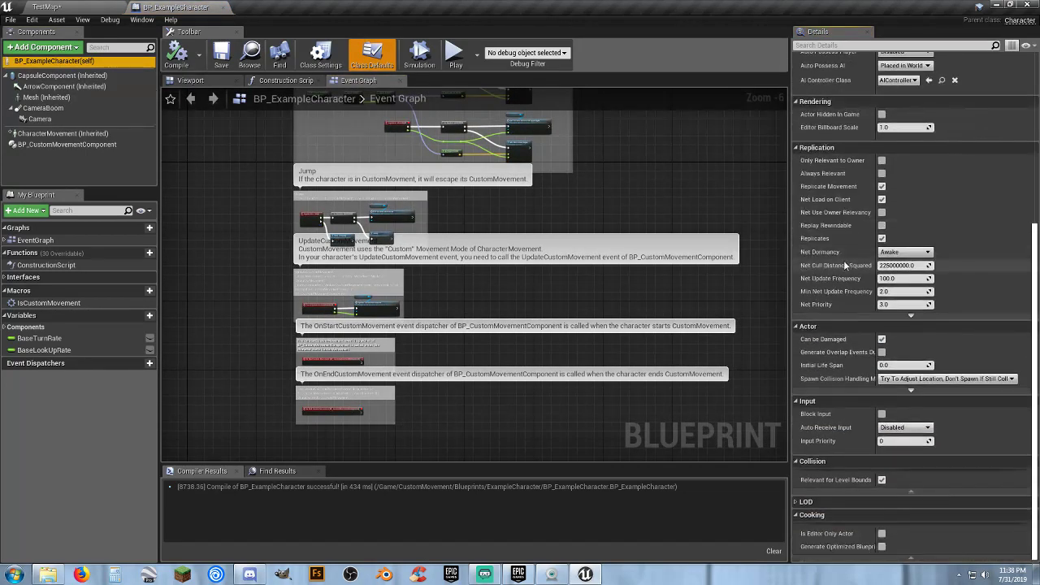
Examine the Jump and UpdateCustomMovement sections of the event graph, including the BP Custom Movement Component reference and Update Custom Movement call.
{"action": "scroll", "coordinate": [283, 235], "scroll_direction": "up", "scroll_amount": 4}
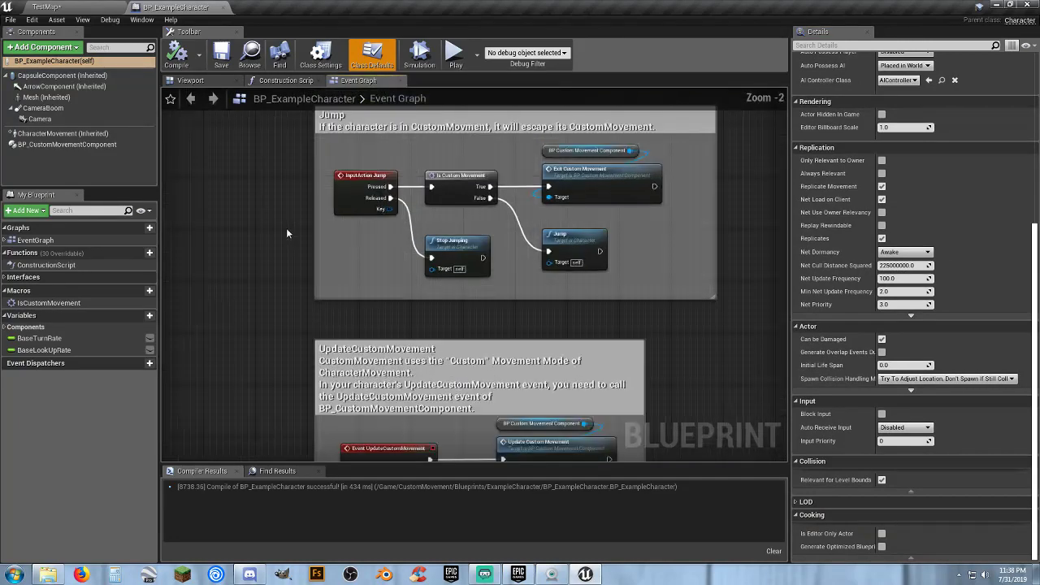
{"action": "right_click_drag", "start_coordinate": [286, 232], "coordinate": [279, 94]}
{"action": "right_click_drag", "start_coordinate": [286, 239], "coordinate": [283, 193]}
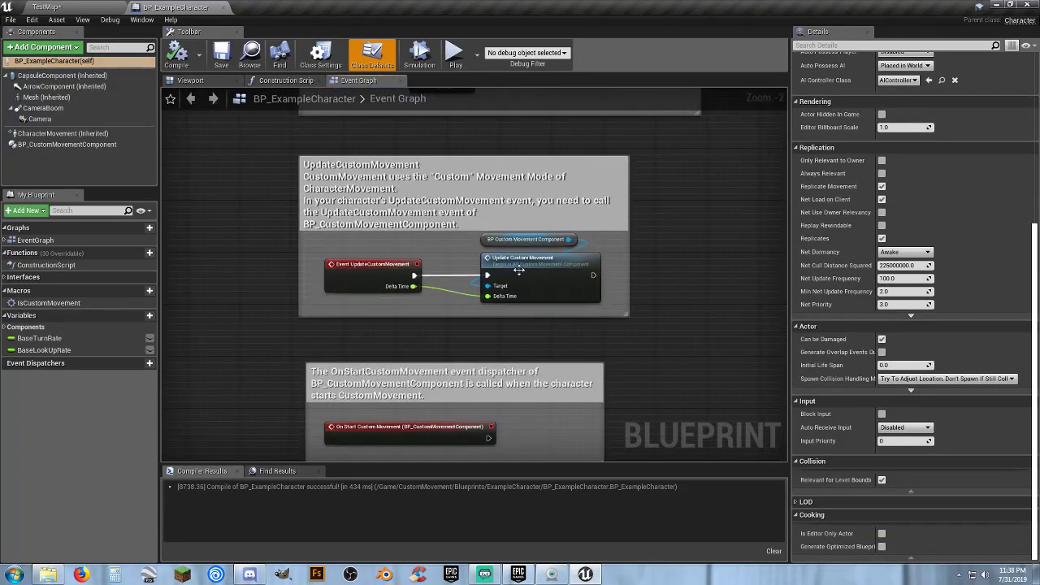
{"action": "left_click", "coordinate": [485, 241]}
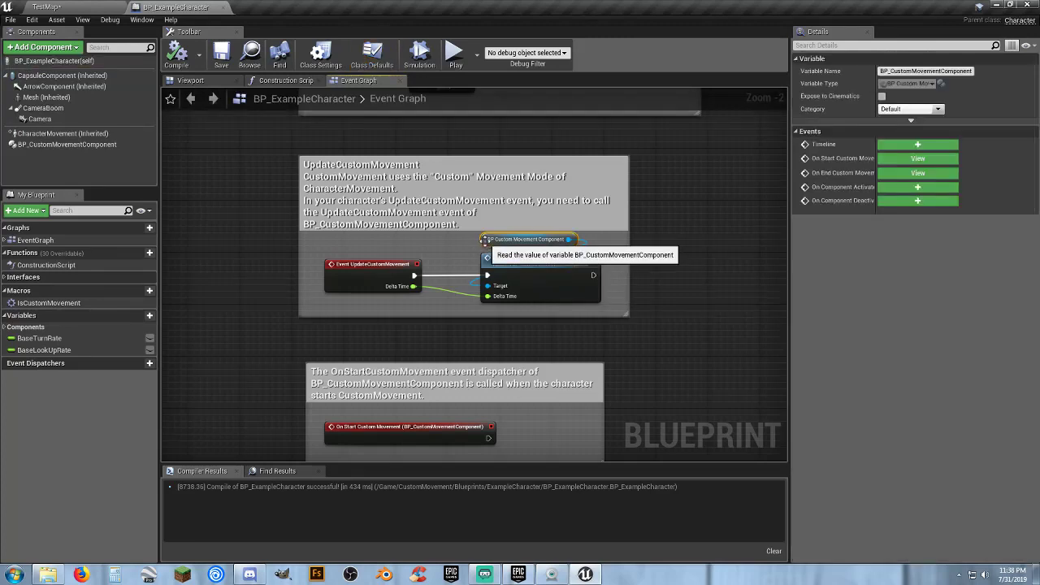
{"action": "left_click", "coordinate": [523, 268]}
{"action": "right_click_drag", "start_coordinate": [365, 315], "coordinate": [397, 283]}
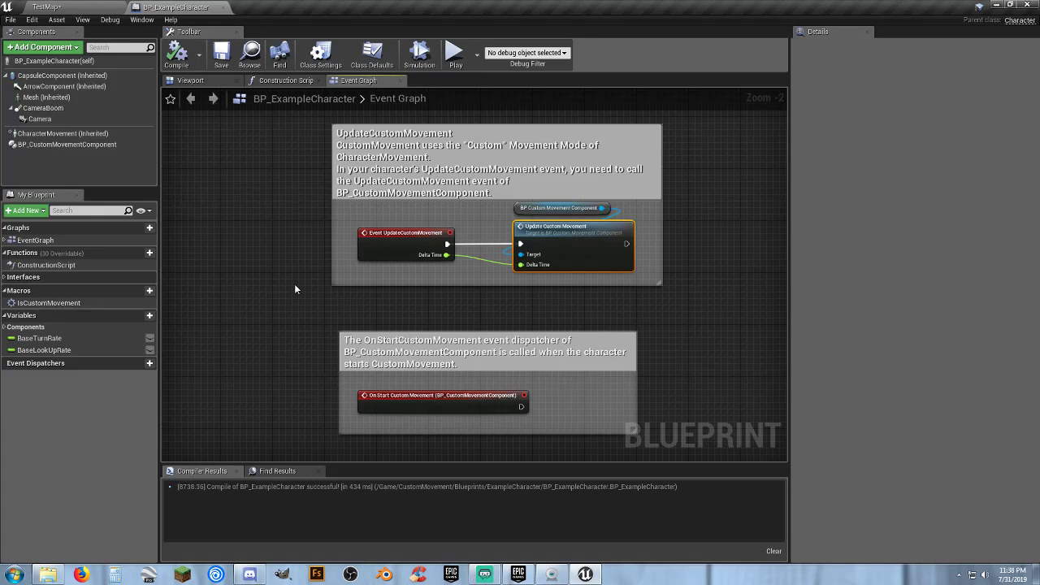
{"action": "right_click_drag", "start_coordinate": [295, 284], "coordinate": [281, 325]}
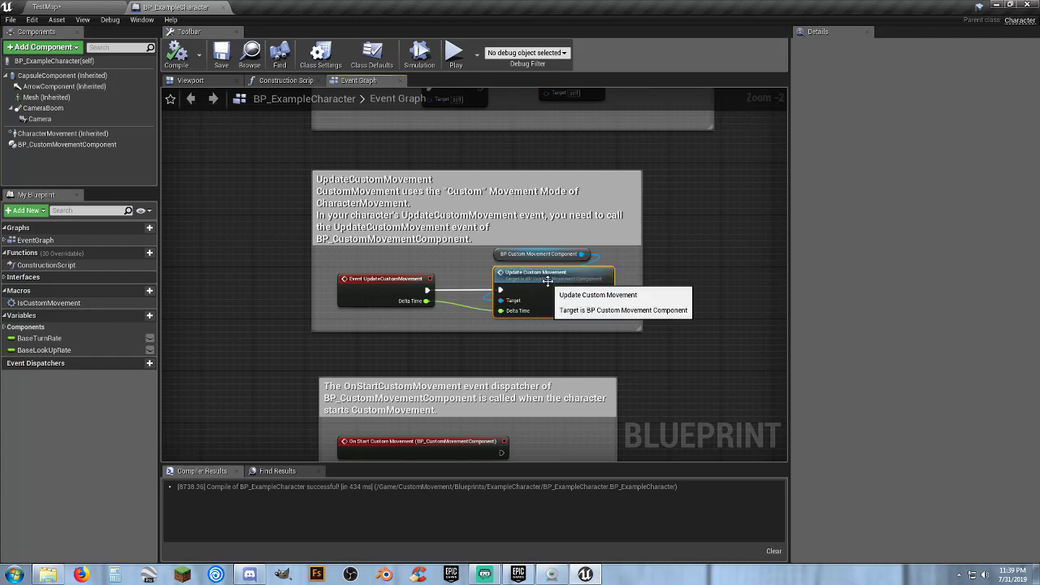
{"action": "left_click", "coordinate": [497, 254]}
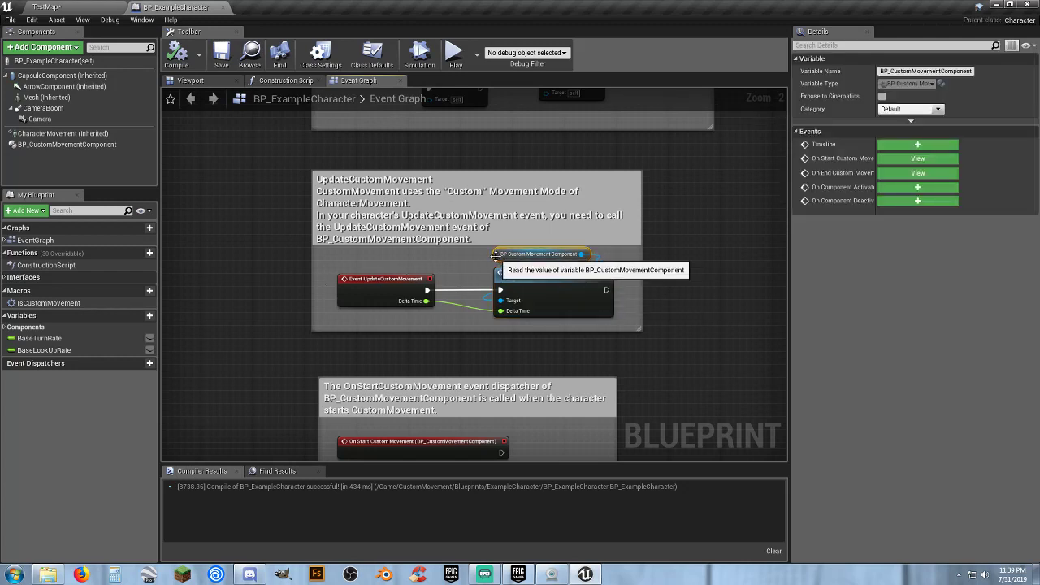
{"action": "left_click", "coordinate": [240, 225]}
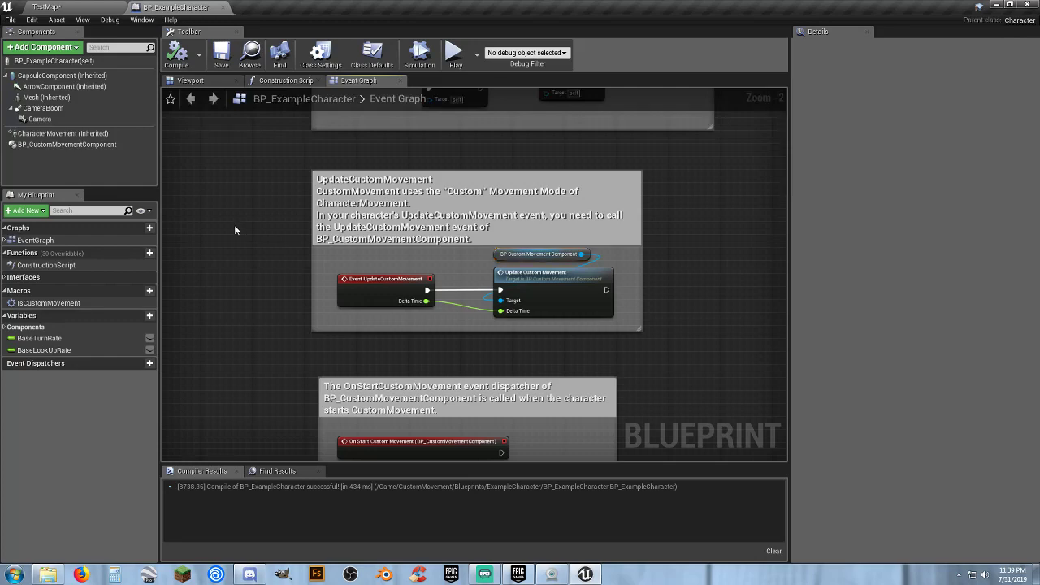
Review the CharacterMovement component's walking, jumping, networking, swimming, flying and custom movement settings.
{"action": "left_click", "coordinate": [59, 135]}
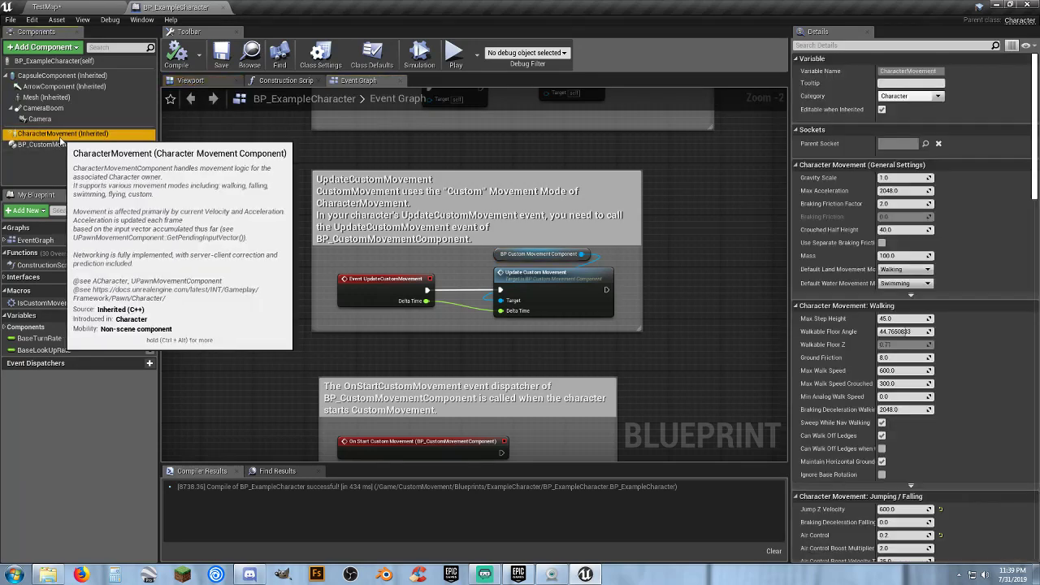
{"action": "scroll", "coordinate": [776, 303], "scroll_direction": "down", "scroll_amount": 2}
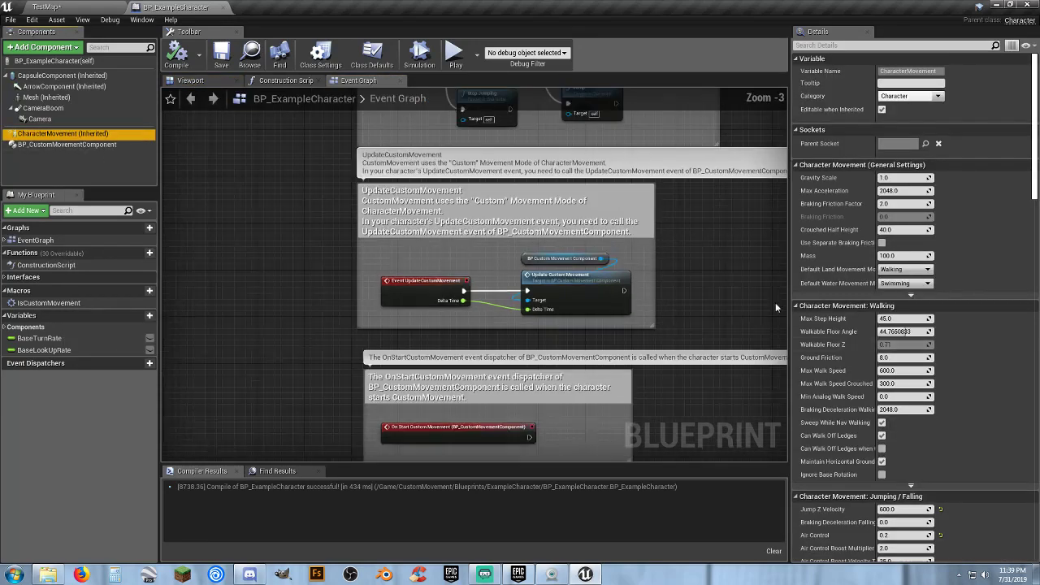
{"action": "scroll", "coordinate": [829, 323], "scroll_direction": "down", "scroll_amount": 6}
{"action": "scroll", "coordinate": [827, 324], "scroll_direction": "down", "scroll_amount": 2}
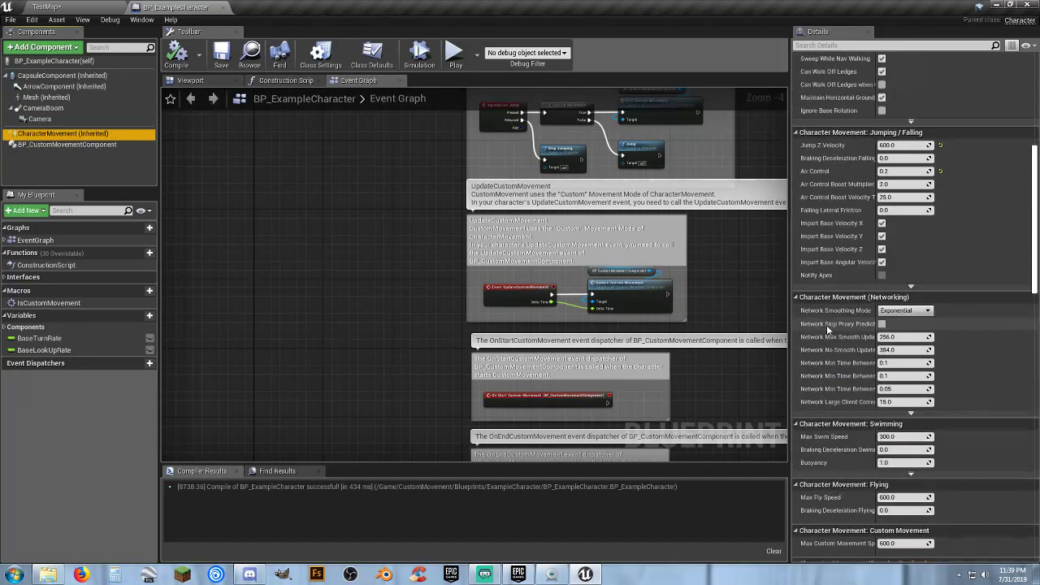
{"action": "scroll", "coordinate": [821, 328], "scroll_direction": "up", "scroll_amount": 8}
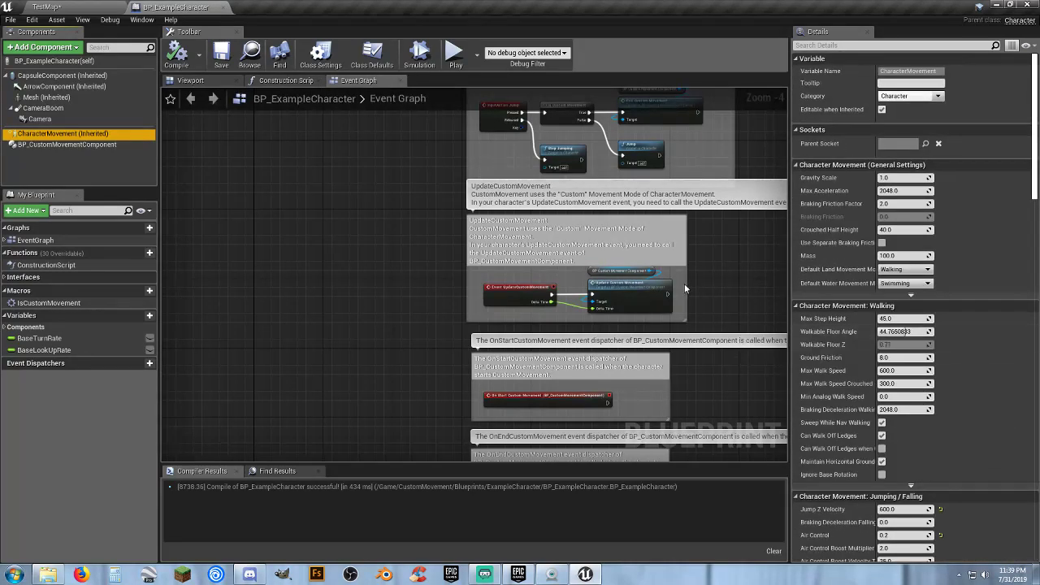
Examine the Movement input section of the event graph, the blueprint's component variables and the IsCustomMovement macro's inputs and outputs.
{"action": "mouse_move", "coordinate": [372, 204]}
{"action": "right_mouse_down"}
{"action": "mouse_move", "coordinate": [306, 225]}
{"action": "mouse_move", "coordinate": [238, 318]}
{"action": "mouse_move", "coordinate": [172, 509]}
{"action": "right_mouse_up"}
{"action": "mouse_move", "coordinate": [357, 297]}
{"action": "right_mouse_down"}
{"action": "mouse_move", "coordinate": [285, 366]}
{"action": "mouse_move", "coordinate": [284, 384]}
{"action": "right_mouse_up"}
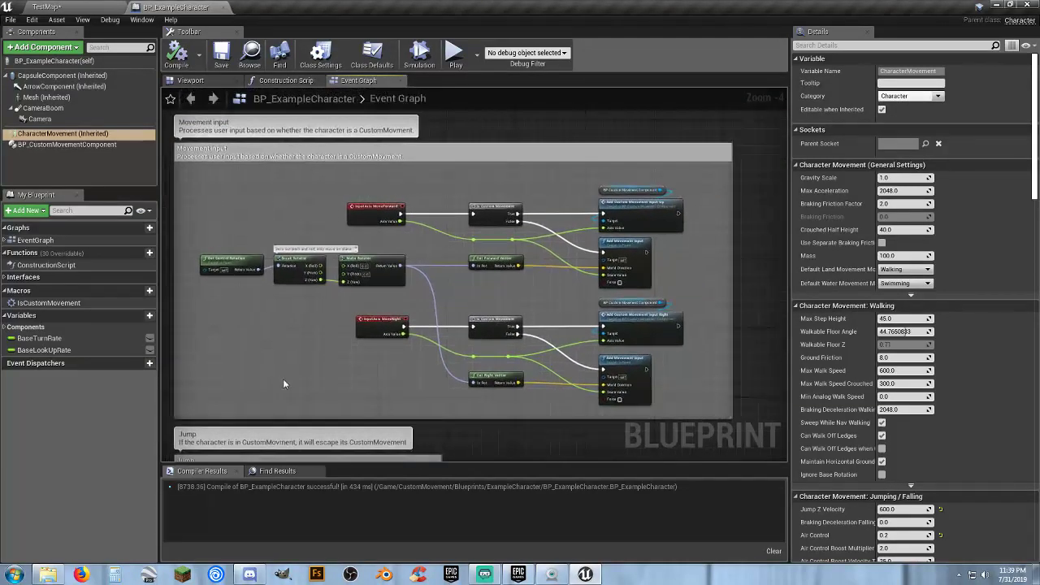
{"action": "scroll", "coordinate": [280, 341], "scroll_direction": "up", "scroll_amount": 2}
{"action": "right_click_drag", "start_coordinate": [708, 285], "coordinate": [505, 287]}
{"action": "left_click", "coordinate": [5, 330]}
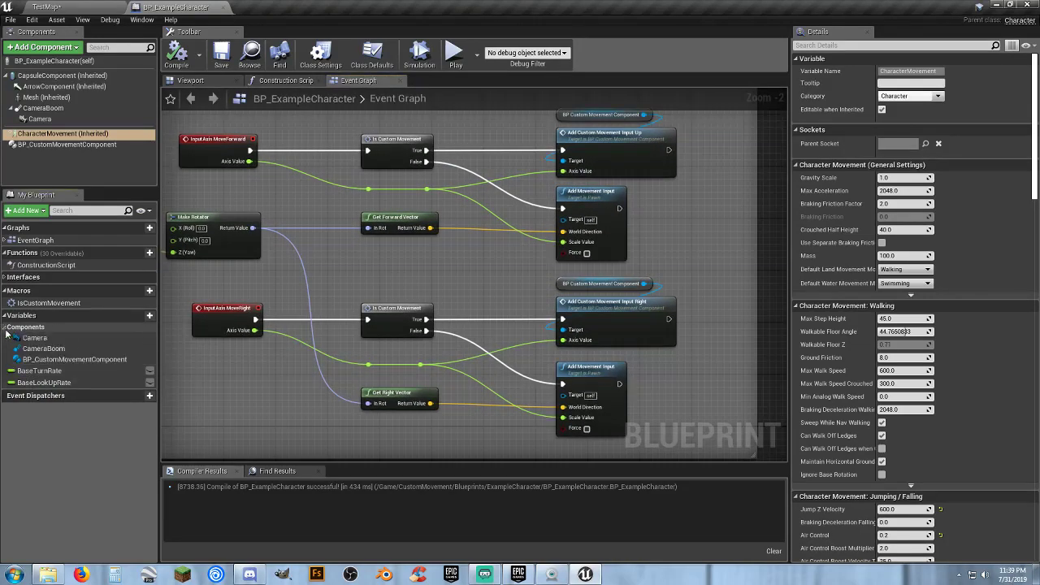
{"action": "left_click", "coordinate": [34, 337]}
{"action": "left_click", "coordinate": [42, 348]}
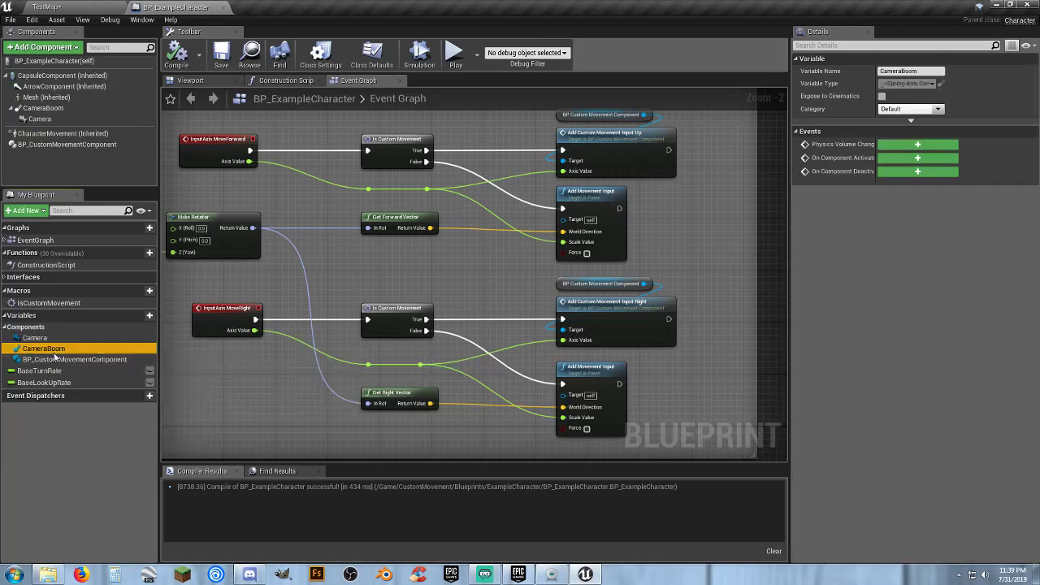
{"action": "left_click", "coordinate": [58, 359]}
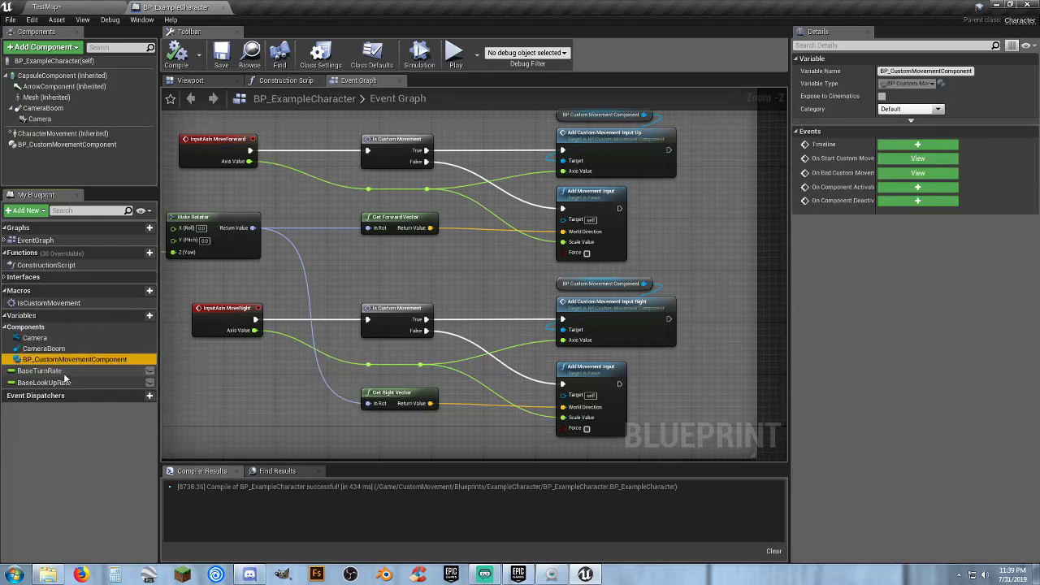
{"action": "left_click", "coordinate": [55, 304]}
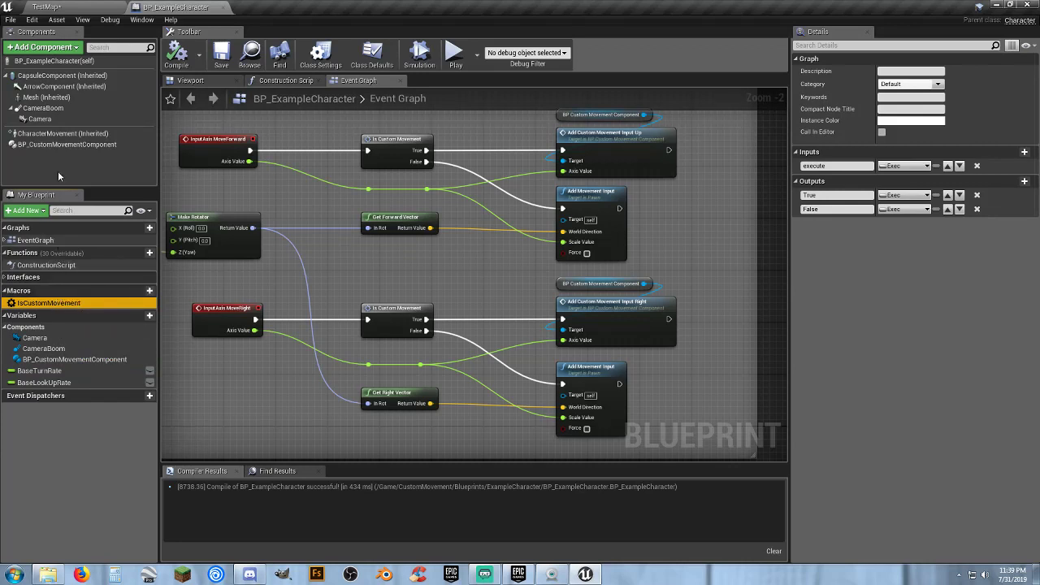
In BP_CustomMovementComponent's anim montage settings, set AM Entering Ladder Top to the AM_Ladder_Enter_Top montage from Character/Animations/Ladders.
{"action": "left_click", "coordinate": [64, 147]}
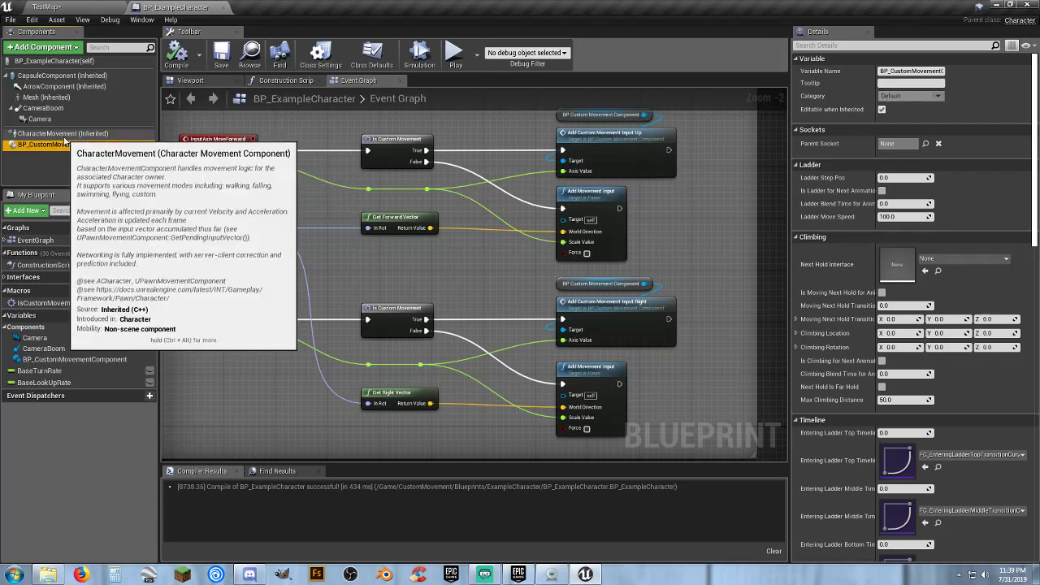
{"action": "scroll", "coordinate": [827, 209], "scroll_direction": "down", "scroll_amount": 10}
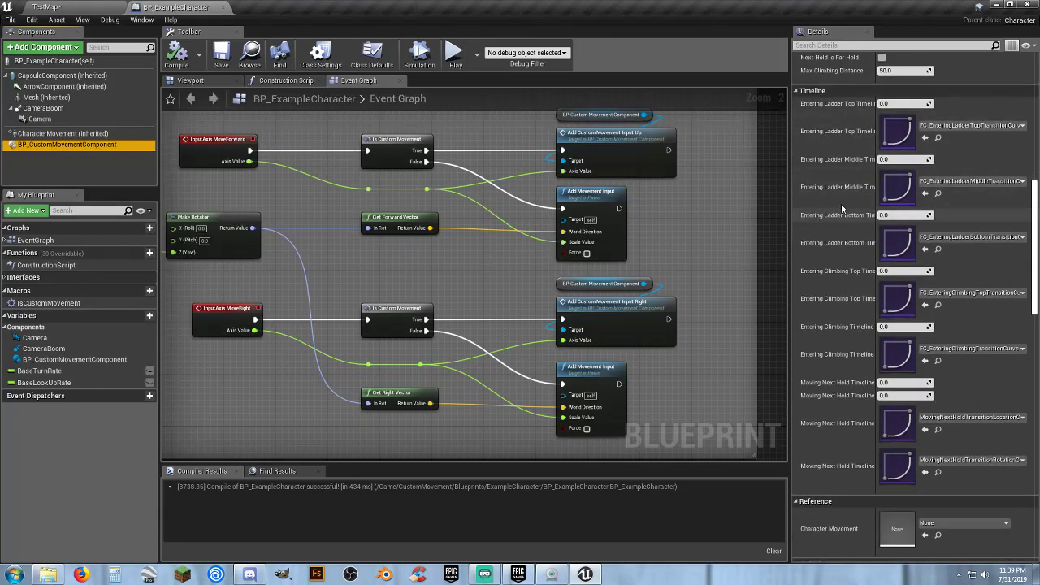
{"action": "scroll", "coordinate": [836, 274], "scroll_direction": "down", "scroll_amount": 5}
{"action": "scroll", "coordinate": [831, 280], "scroll_direction": "down", "scroll_amount": 8}
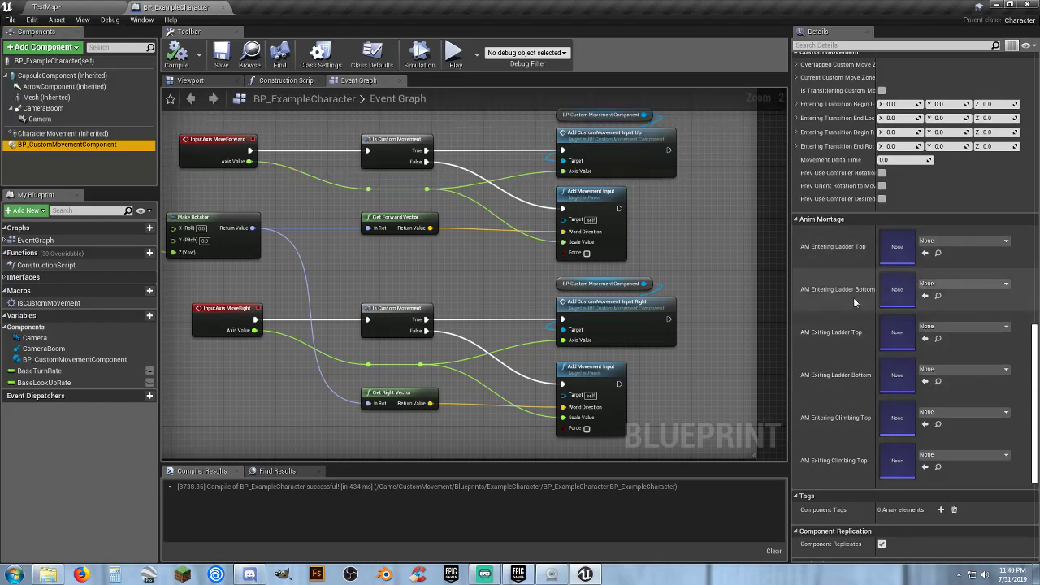
{"action": "scroll", "coordinate": [853, 302], "scroll_direction": "down", "scroll_amount": 3}
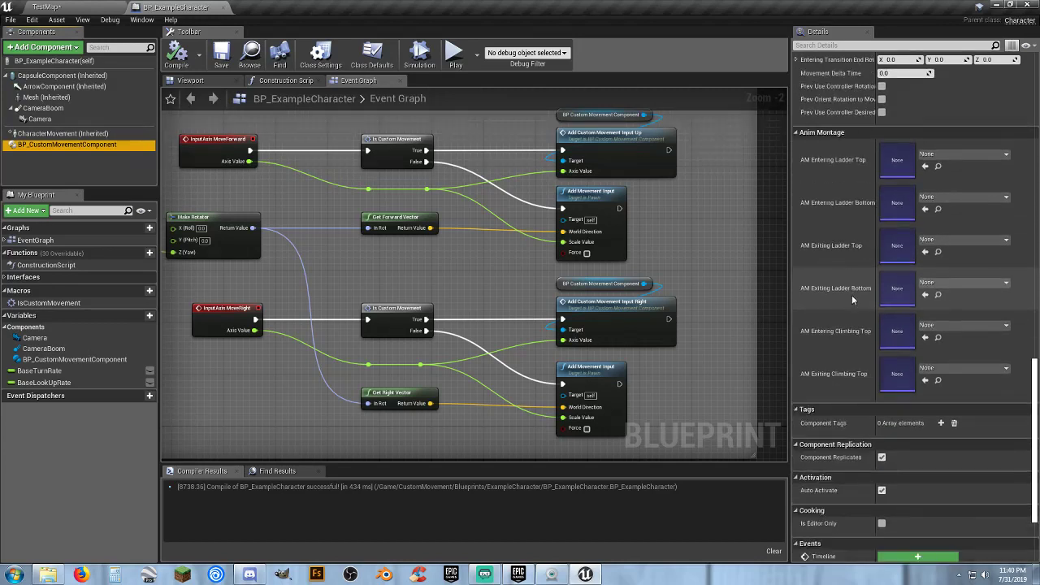
{"action": "scroll", "coordinate": [852, 299], "scroll_direction": "up", "scroll_amount": 2}
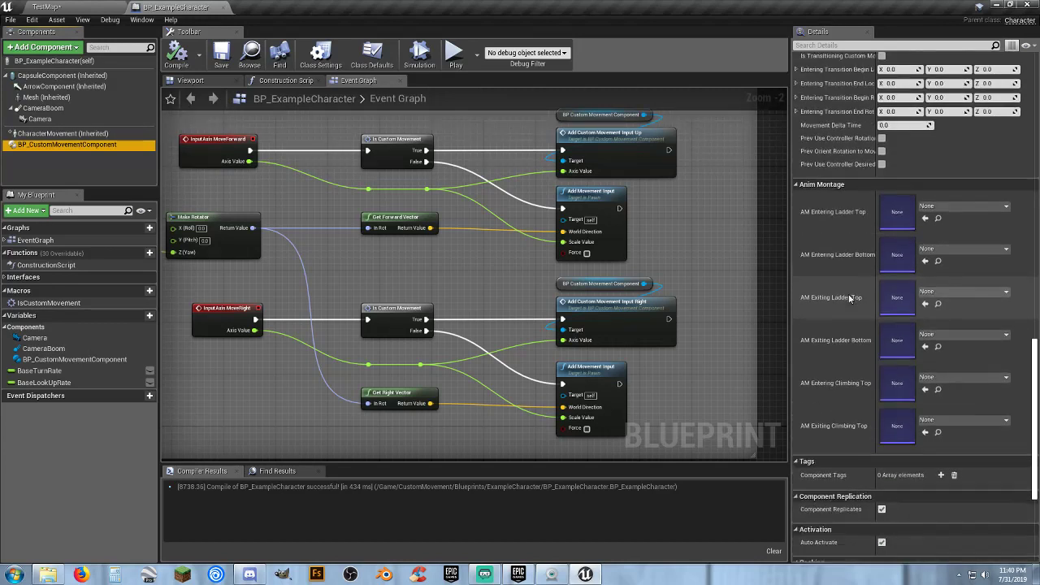
{"action": "left_click", "coordinate": [991, 210]}
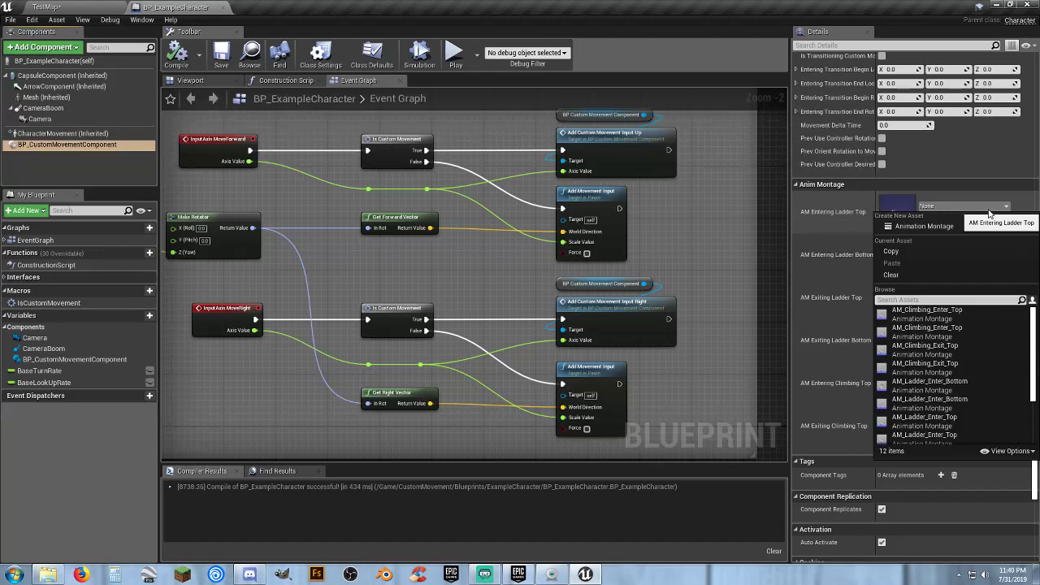
{"action": "left_click", "coordinate": [989, 210]}
{"action": "left_click", "coordinate": [979, 211]}
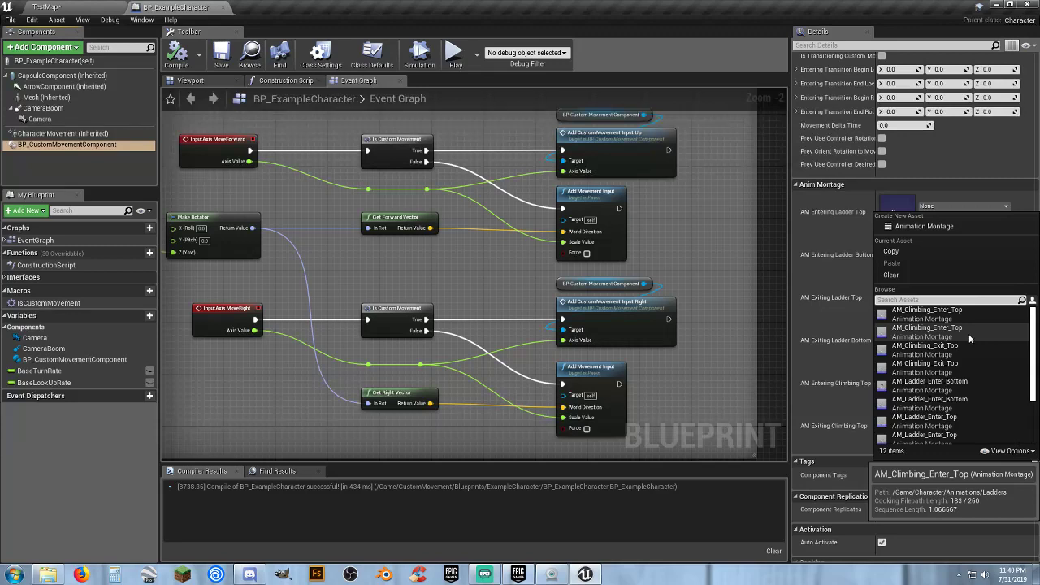
{"action": "left_click", "coordinate": [958, 422]}
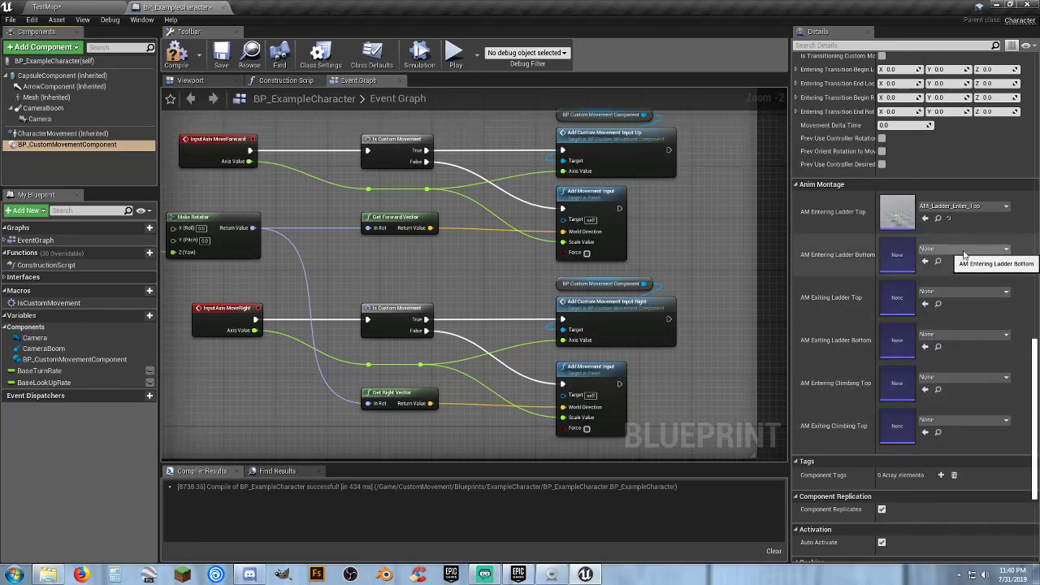
{"action": "scroll", "coordinate": [899, 236], "scroll_direction": "up", "scroll_amount": 1}
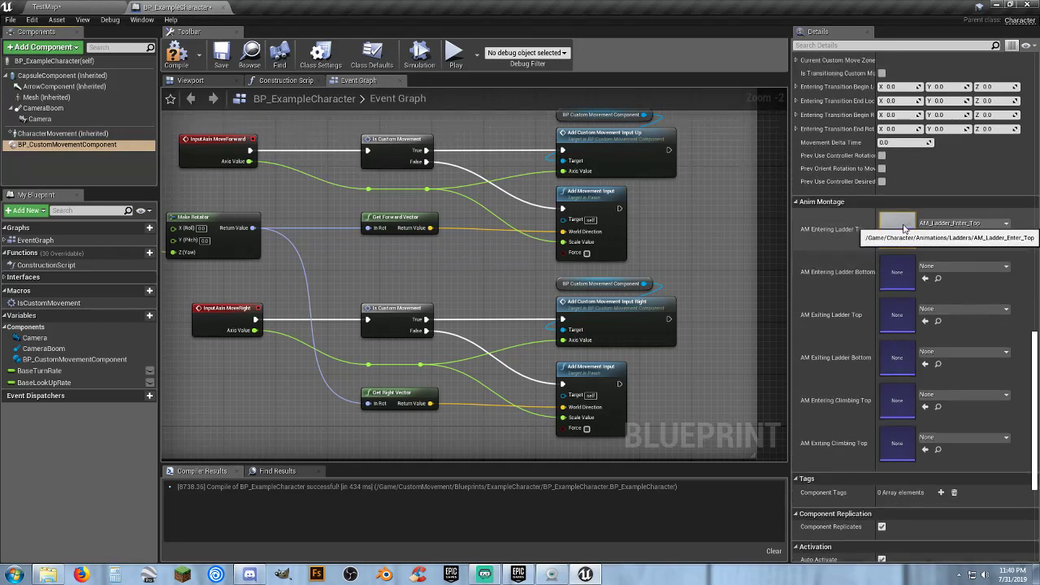
{"action": "scroll", "coordinate": [899, 244], "scroll_direction": "down", "scroll_amount": 1}
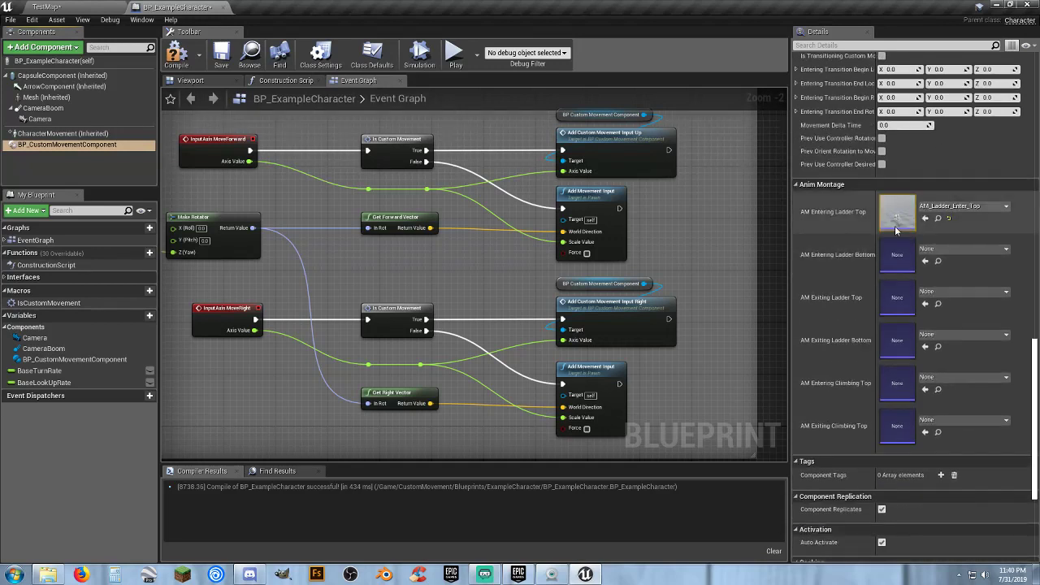
Set AM Entering Ladder Bottom to the AM_Ladder_Enter_Bottom montage stored in Character/Animations/Ladders.
{"action": "left_click", "coordinate": [966, 256]}
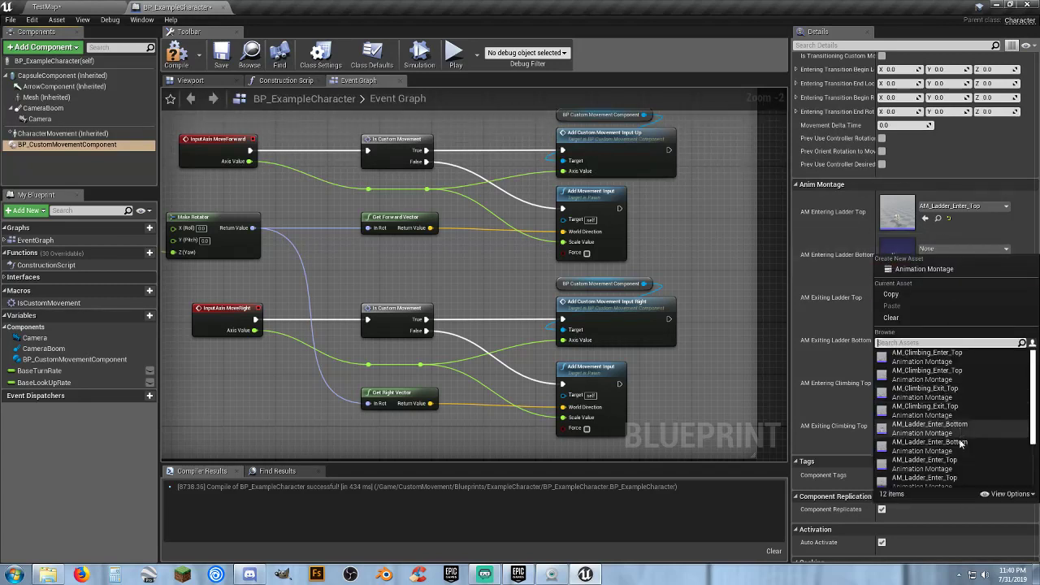
{"action": "scroll", "coordinate": [960, 414], "scroll_direction": "down", "scroll_amount": 2}
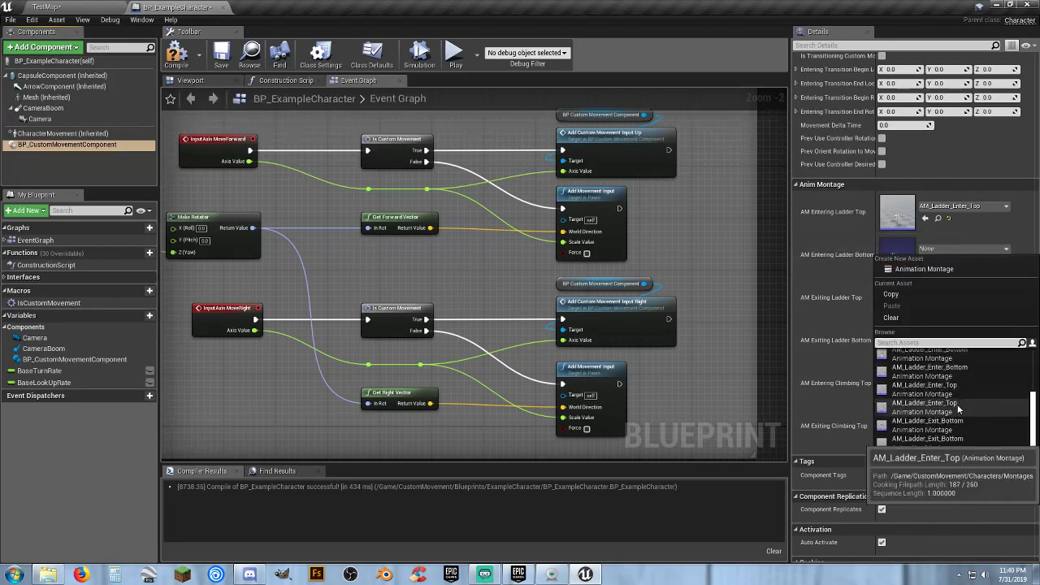
{"action": "scroll", "coordinate": [995, 444], "scroll_direction": "up", "scroll_amount": 2}
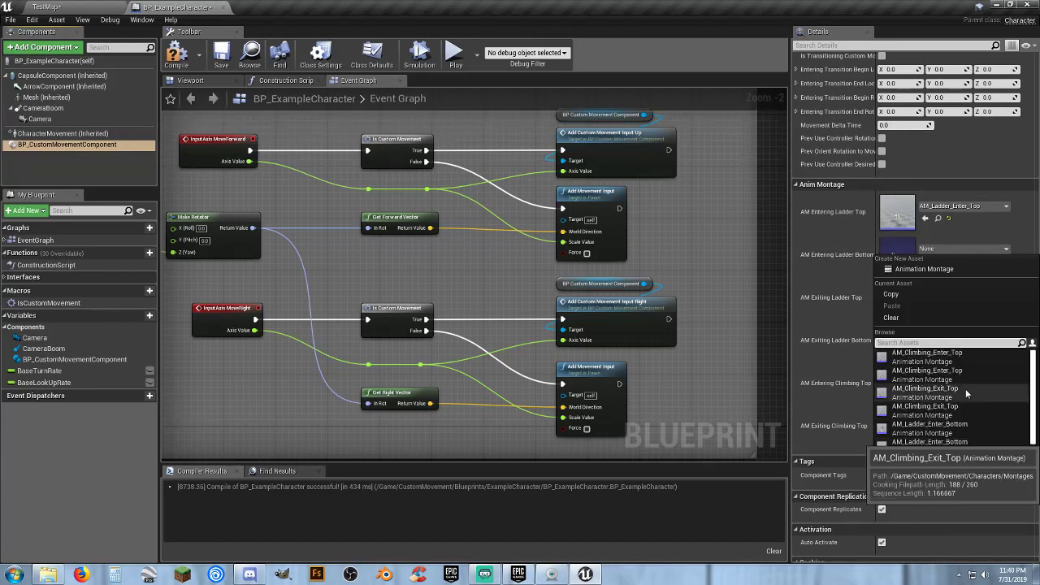
{"action": "left_click", "coordinate": [929, 424]}
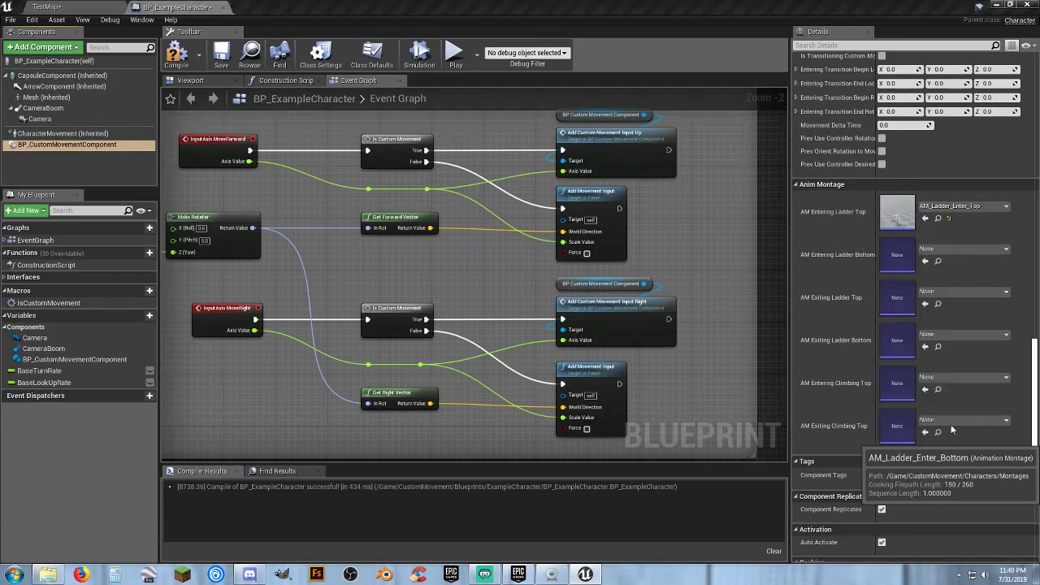
{"action": "left_click", "coordinate": [964, 249]}
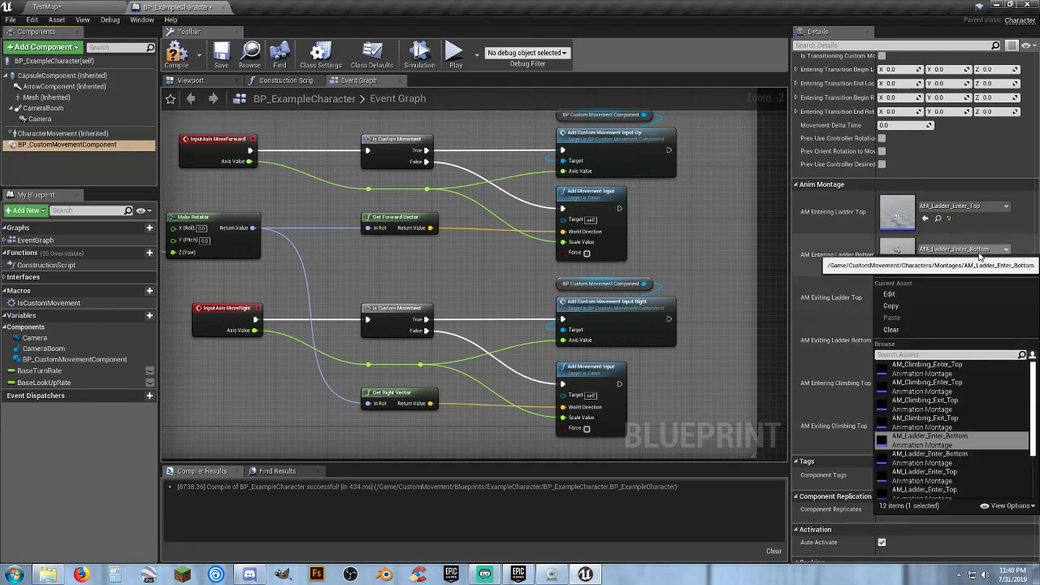
{"action": "left_click", "coordinate": [954, 456]}
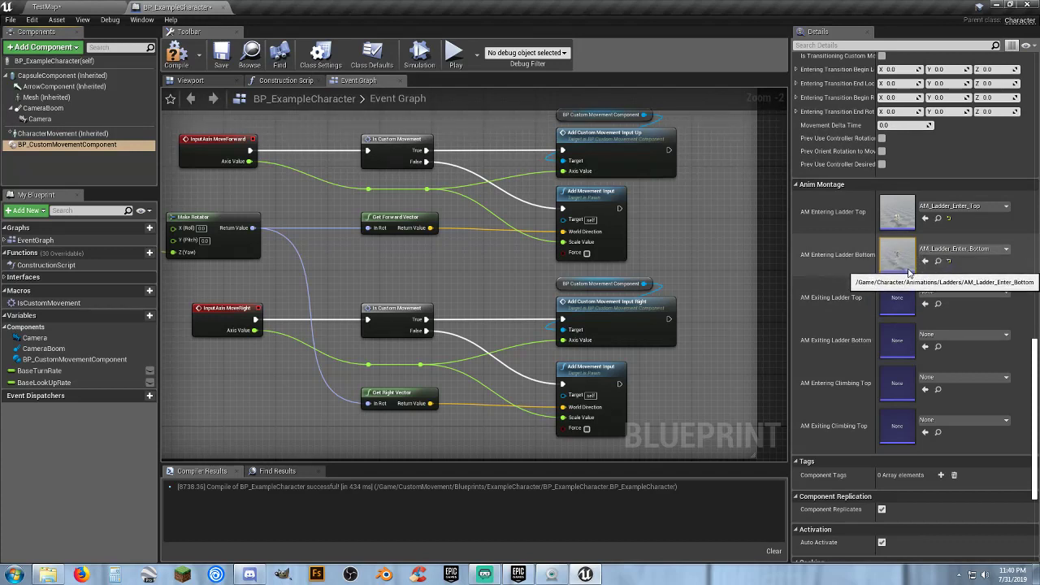
Set AM Exiting Ladder Top to the AM_Ladder_Exit_Top montage, using the Character/Animations/Ladders version rather than the CustomMovement one.
{"action": "left_click", "coordinate": [969, 296]}
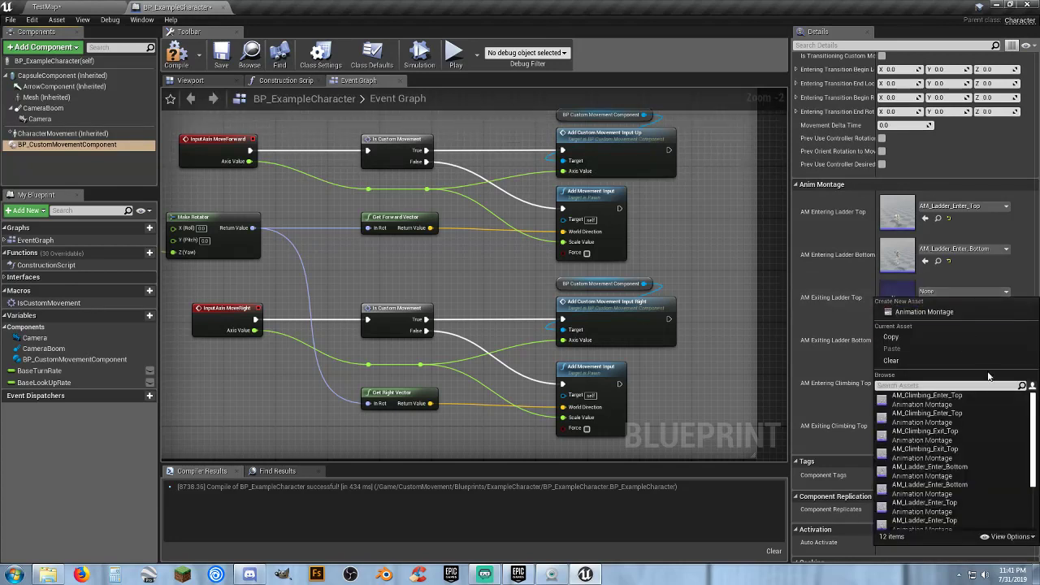
{"action": "scroll", "coordinate": [959, 474], "scroll_direction": "down", "scroll_amount": 3}
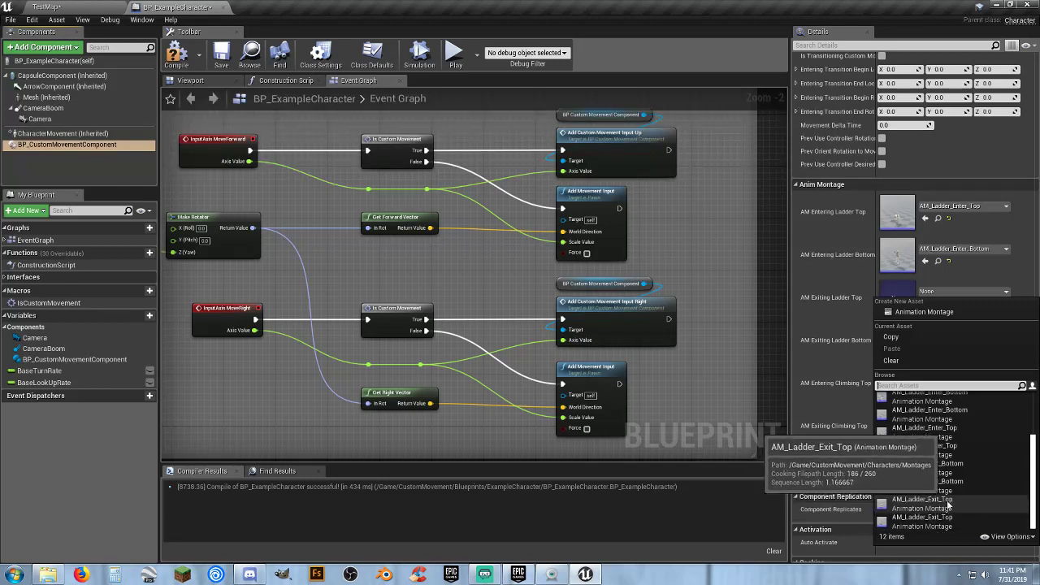
{"action": "left_click", "coordinate": [949, 505]}
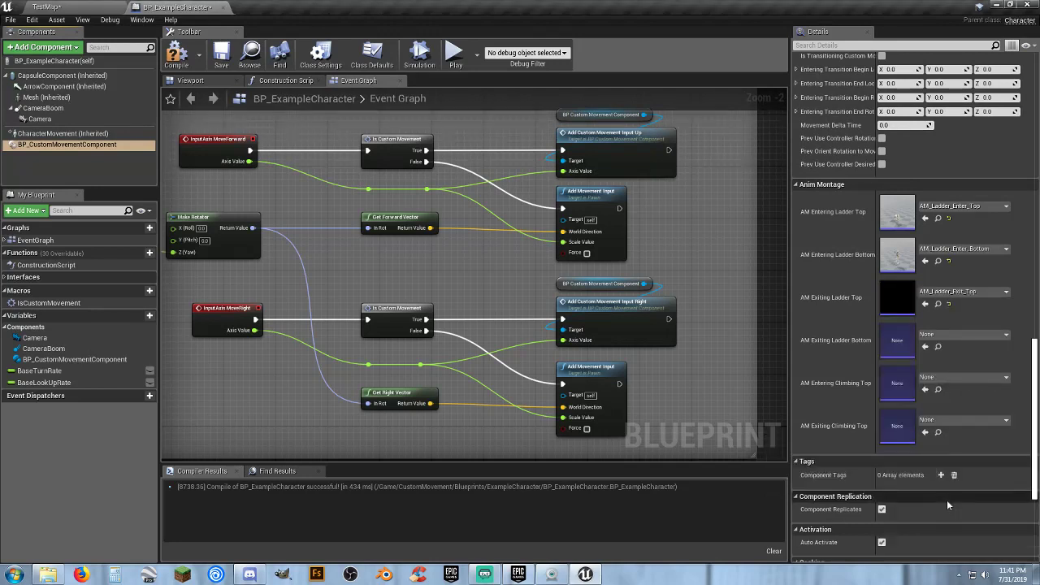
{"action": "left_click", "coordinate": [979, 292]}
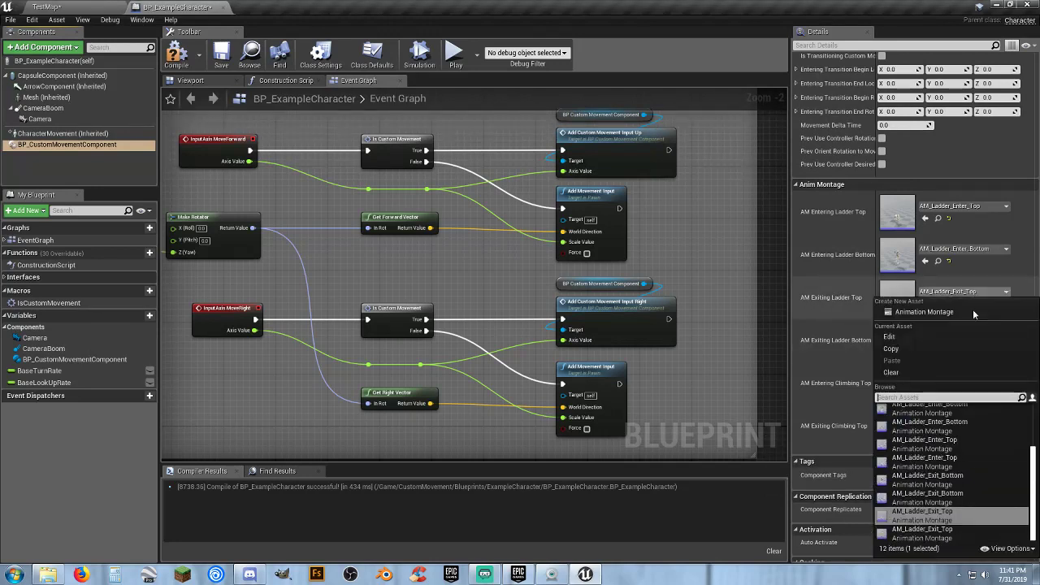
{"action": "left_click", "coordinate": [943, 534]}
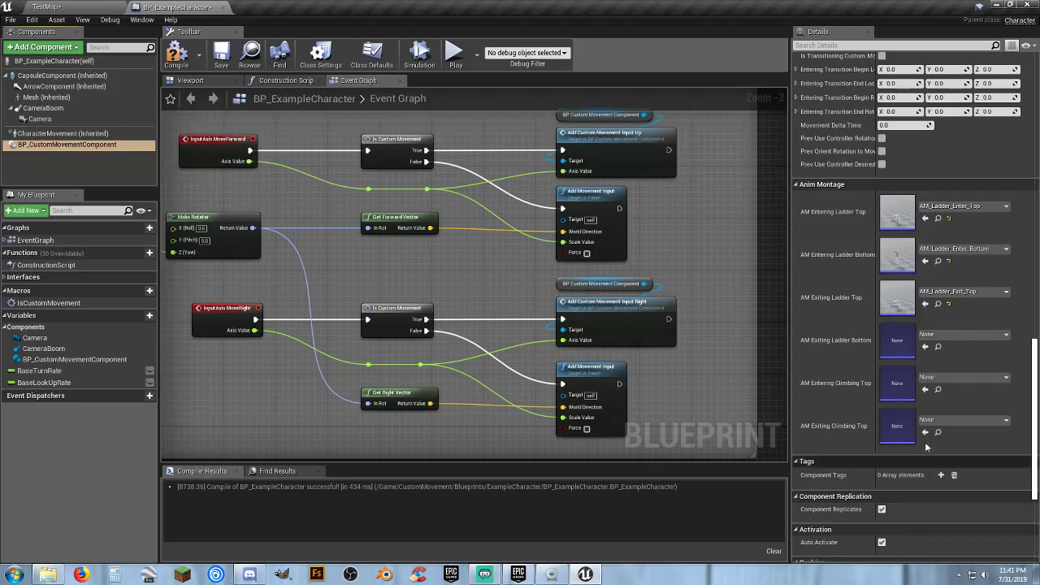
Set AM Exiting Ladder Bottom to the AM_Ladder_Exit_Bottom montage from Character/Animations/Ladders.
{"action": "left_click", "coordinate": [957, 336]}
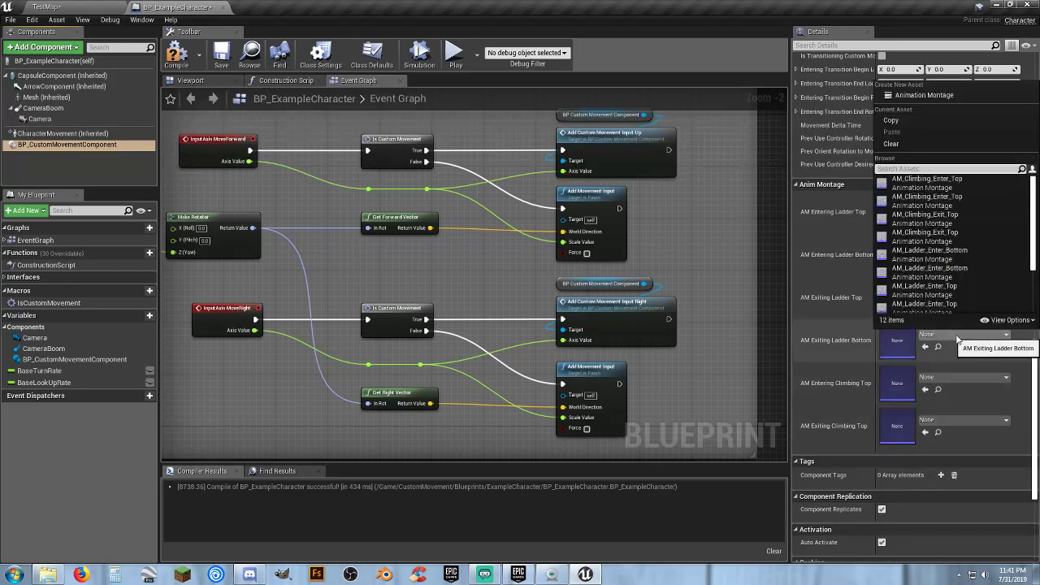
{"action": "scroll", "coordinate": [961, 252], "scroll_direction": "down", "scroll_amount": 3}
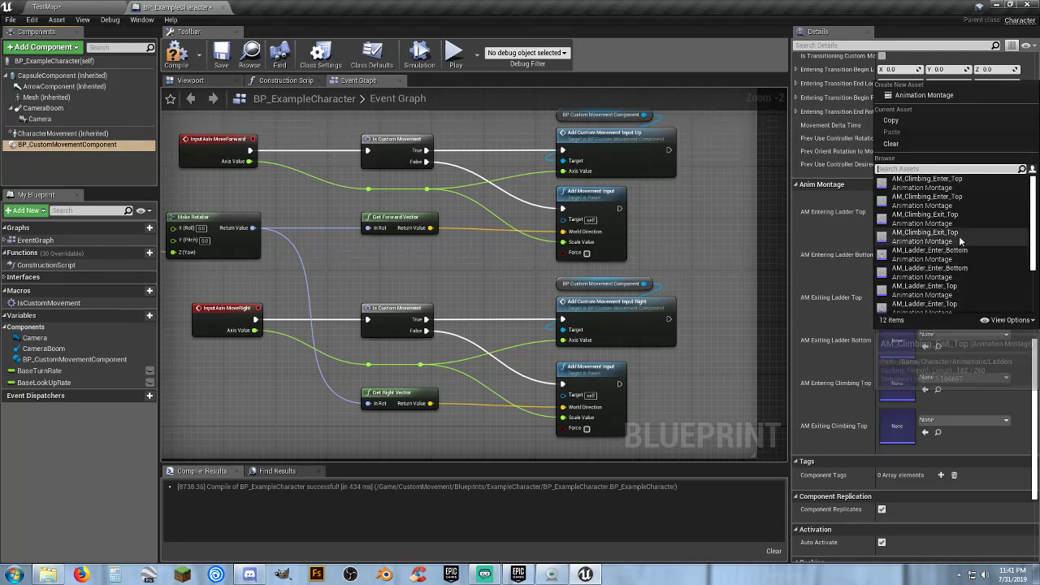
{"action": "scroll", "coordinate": [959, 243], "scroll_direction": "down", "scroll_amount": 1}
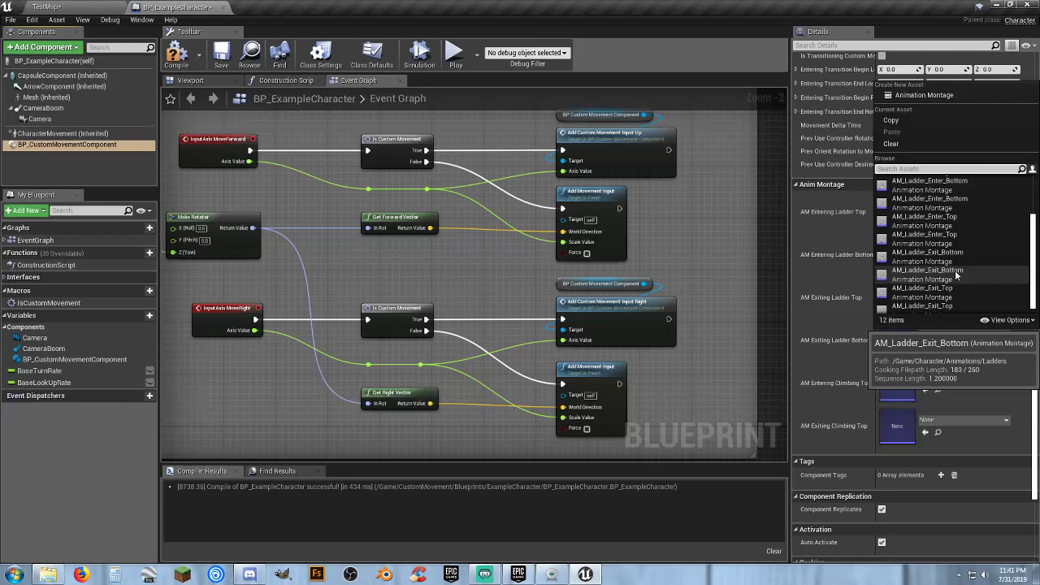
{"action": "left_click", "coordinate": [955, 270]}
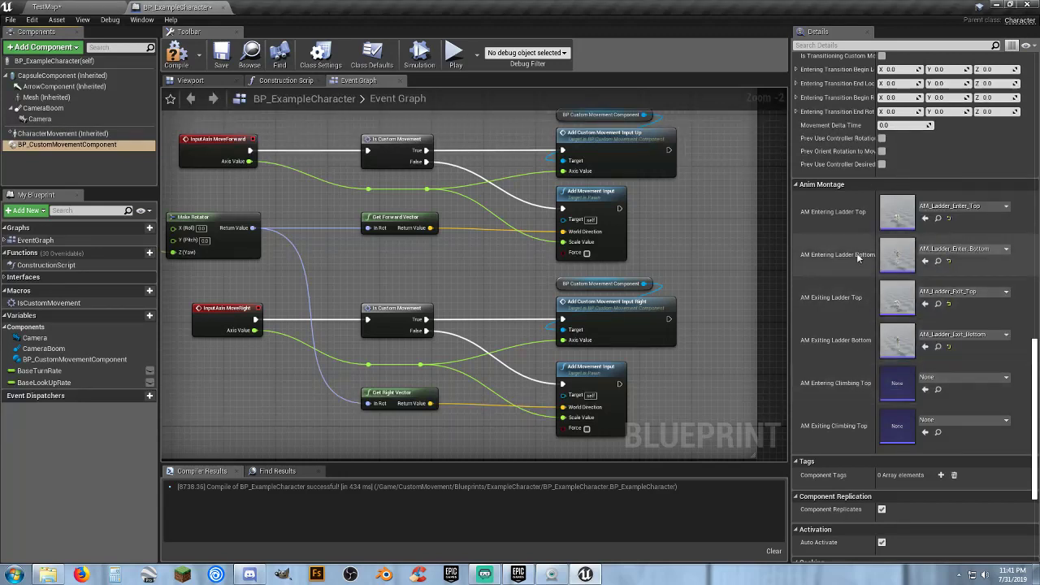
Assign the Character/Animations/Ladders montages AM_Climbing_Enter_Top to AM Entering Climbing Top and AM_Climbing_Exit_Top to AM Exiting Climbing Top.
{"action": "left_click", "coordinate": [973, 383]}
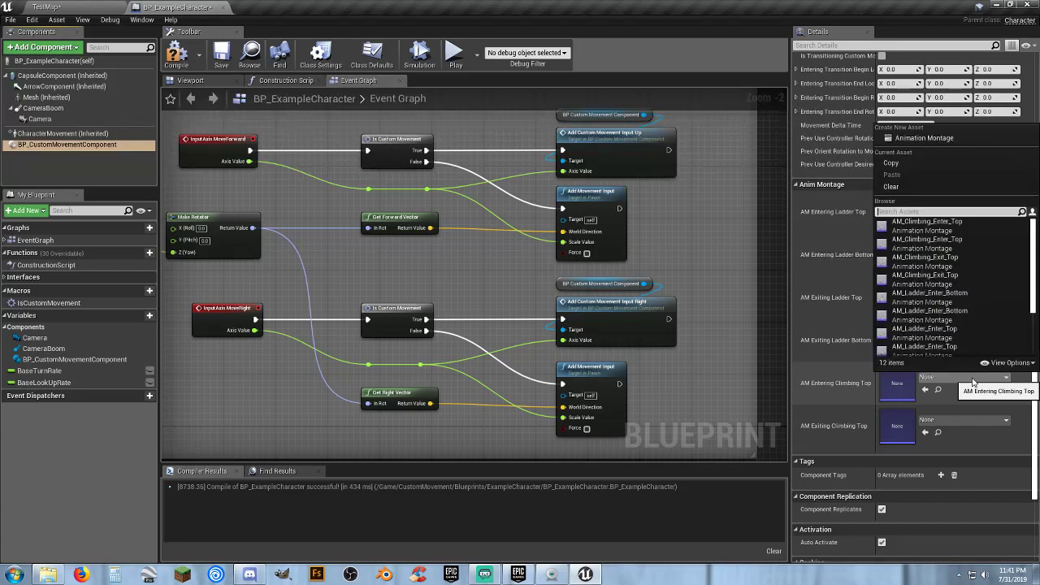
{"action": "left_click", "coordinate": [963, 249]}
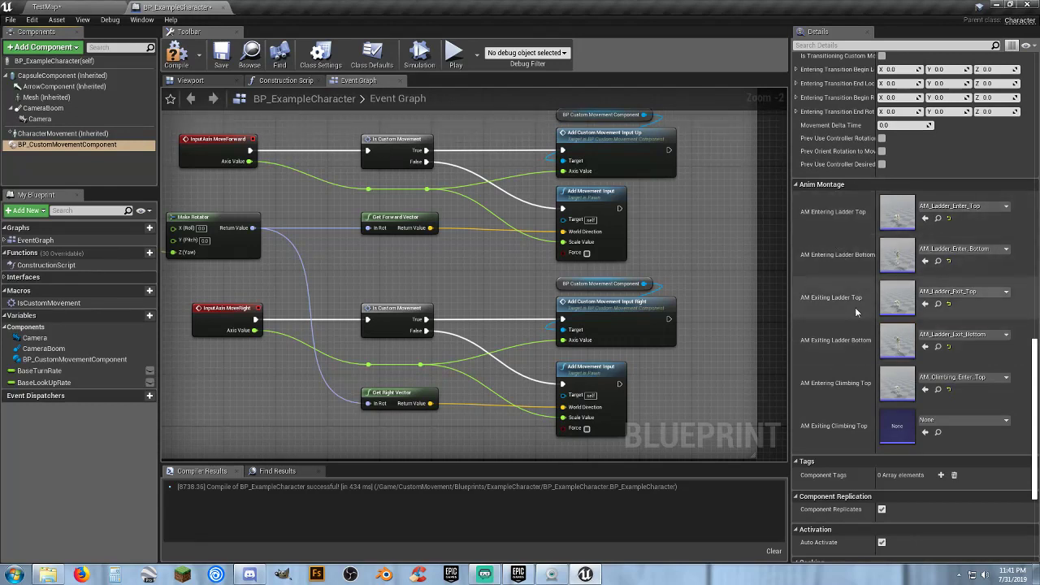
{"action": "left_click", "coordinate": [967, 421]}
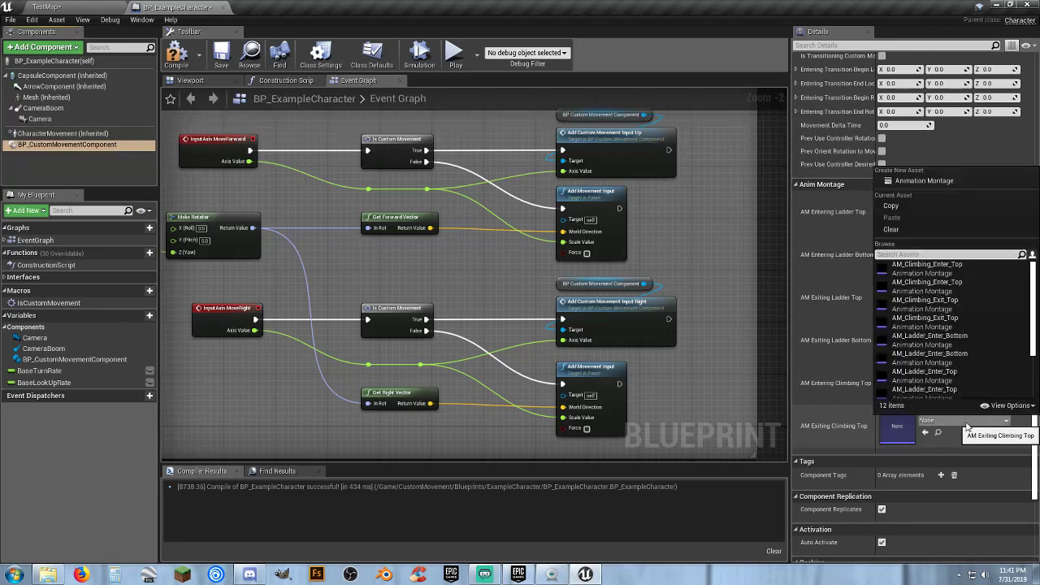
{"action": "left_click", "coordinate": [935, 319]}
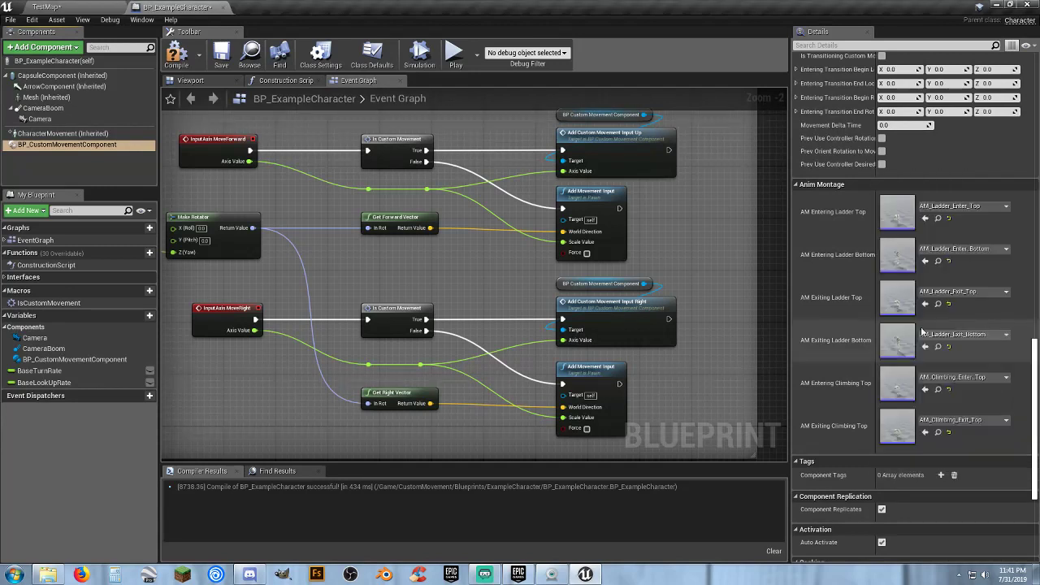
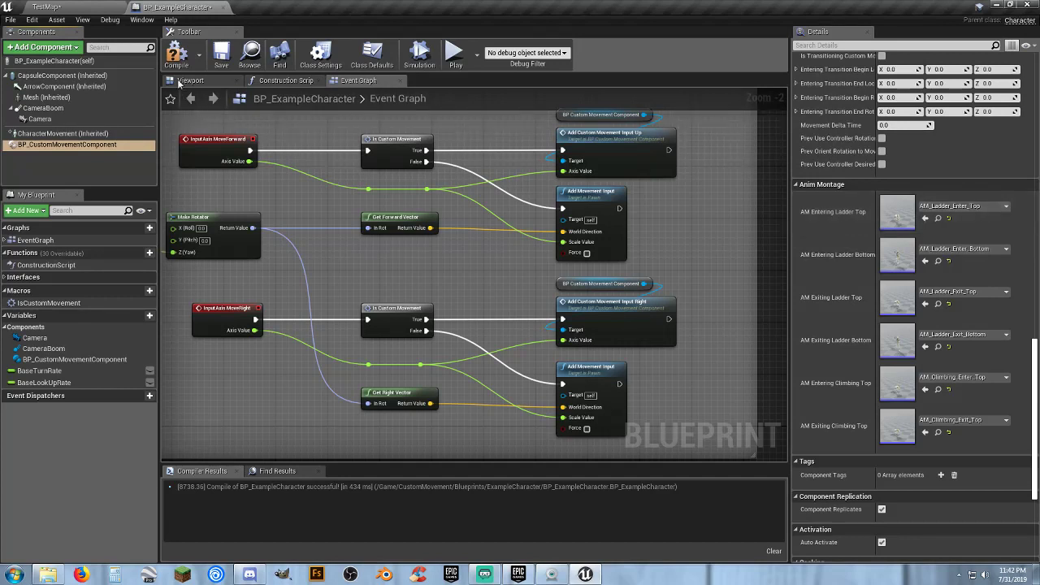
Compile and save the character blueprint, and play-test TestMap by running the skeleton to the stretchable ladder and jumping at it.
{"action": "left_click", "coordinate": [221, 55]}
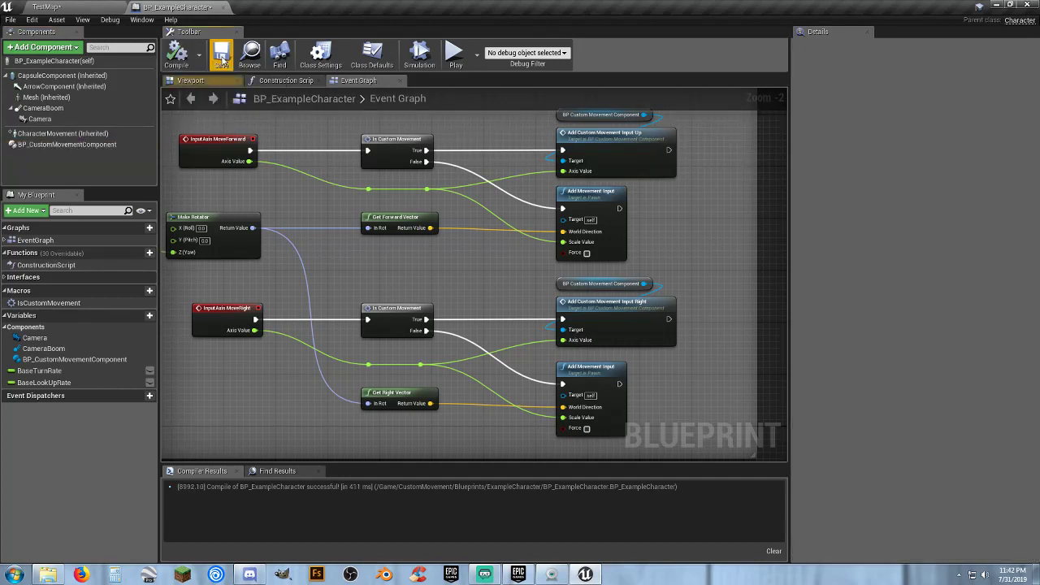
{"action": "left_click", "coordinate": [104, 7]}
{"action": "left_click", "coordinate": [523, 39]}
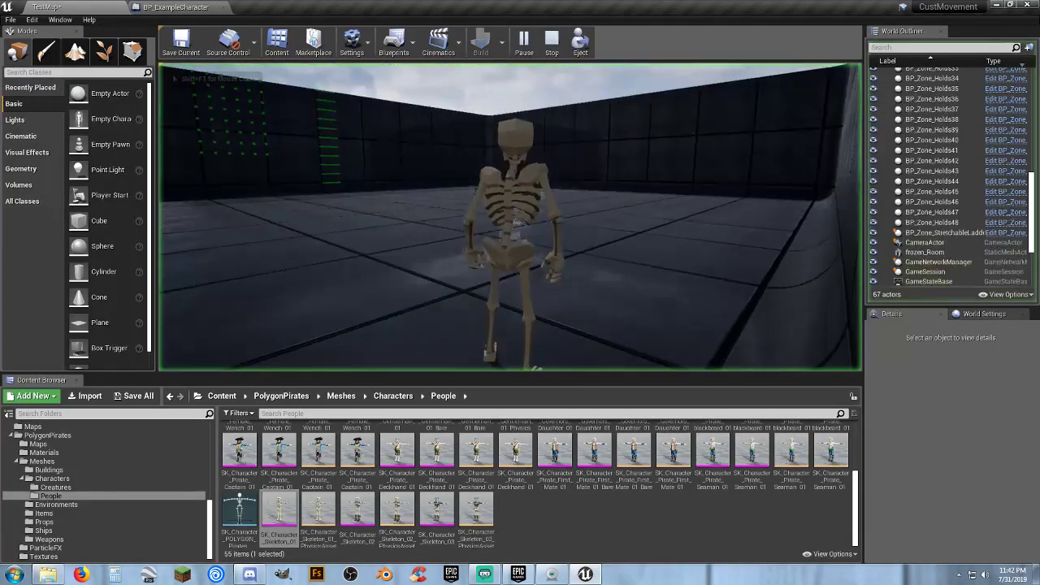
{"action": "key", "text": "w"}
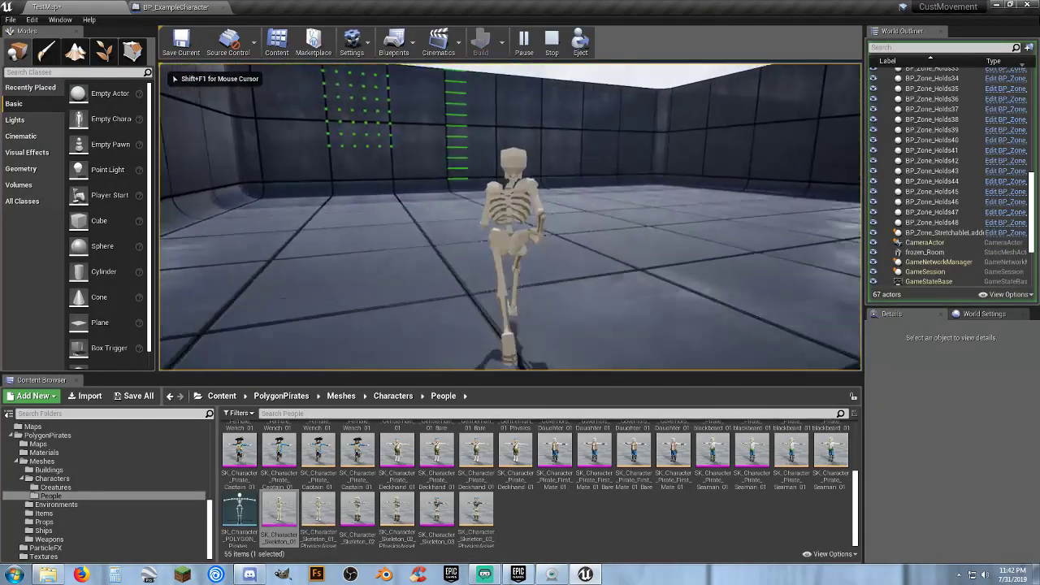
{"action": "key", "text": "w"}
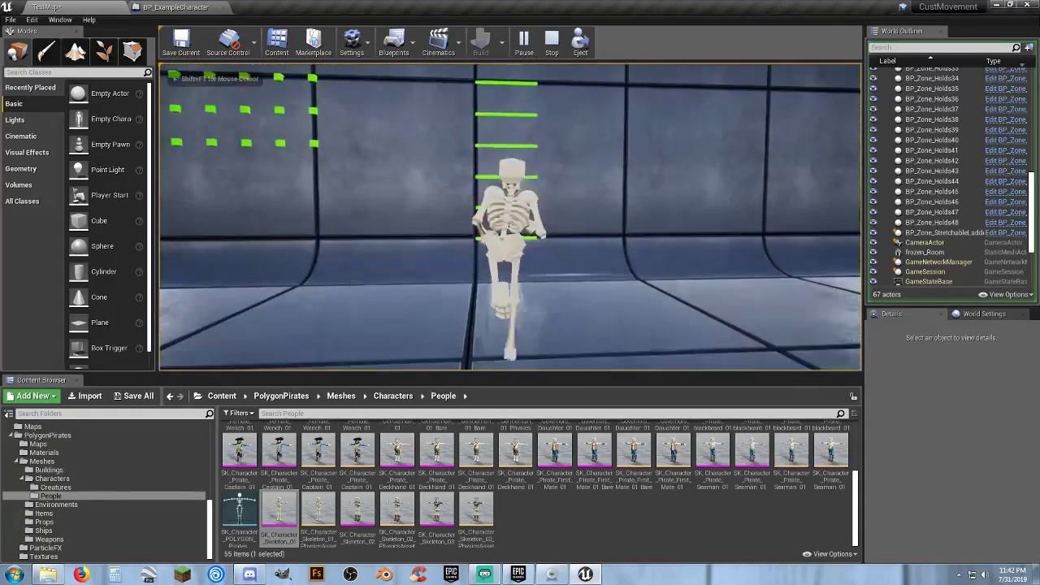
{"action": "key", "text": "space"}
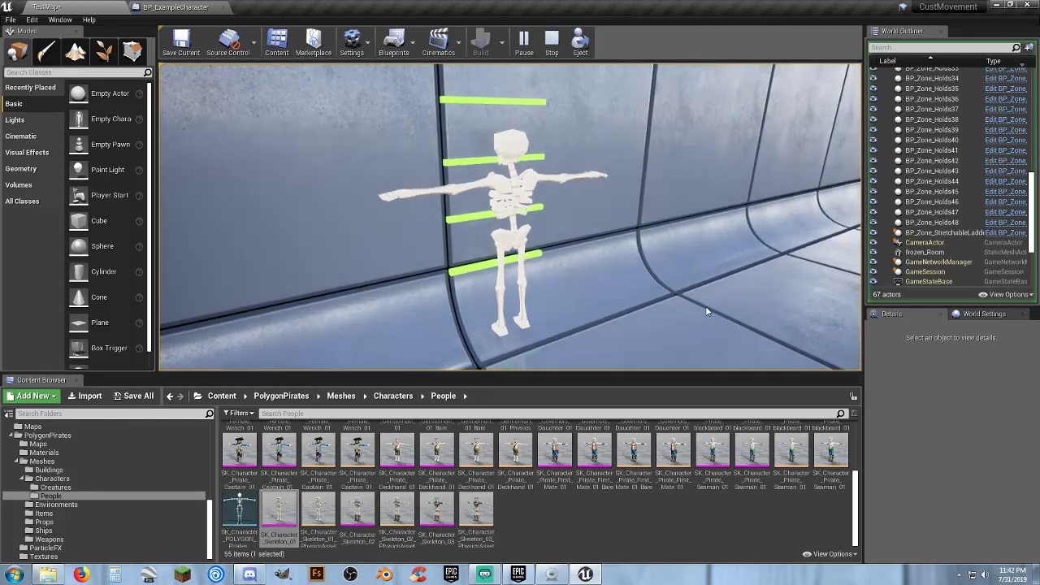
Stop the play-test and look through the Climbing, Ladder and Locomotion animation folders under CustomMovement/Characters/Animations.
{"action": "key", "text": "Escape"}
{"action": "left_click", "coordinate": [678, 534]}
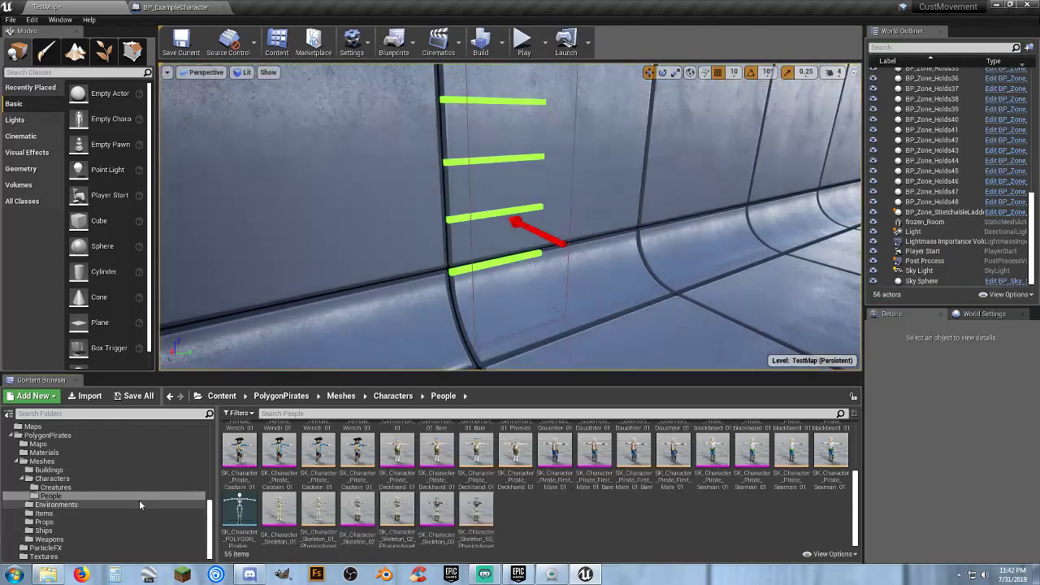
{"action": "left_click", "coordinate": [22, 480]}
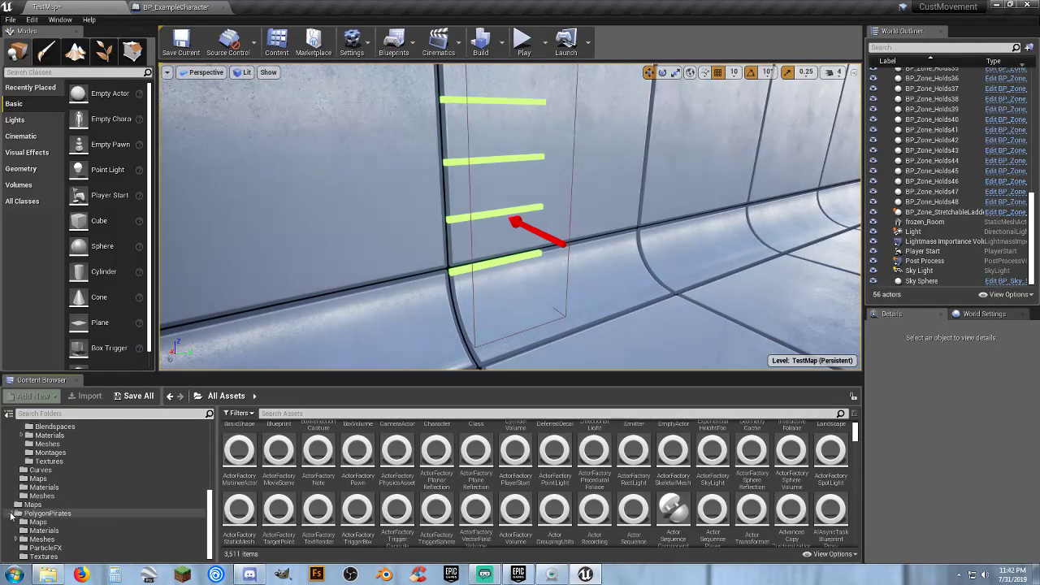
{"action": "scroll", "coordinate": [11, 509], "scroll_direction": "up", "scroll_amount": 2}
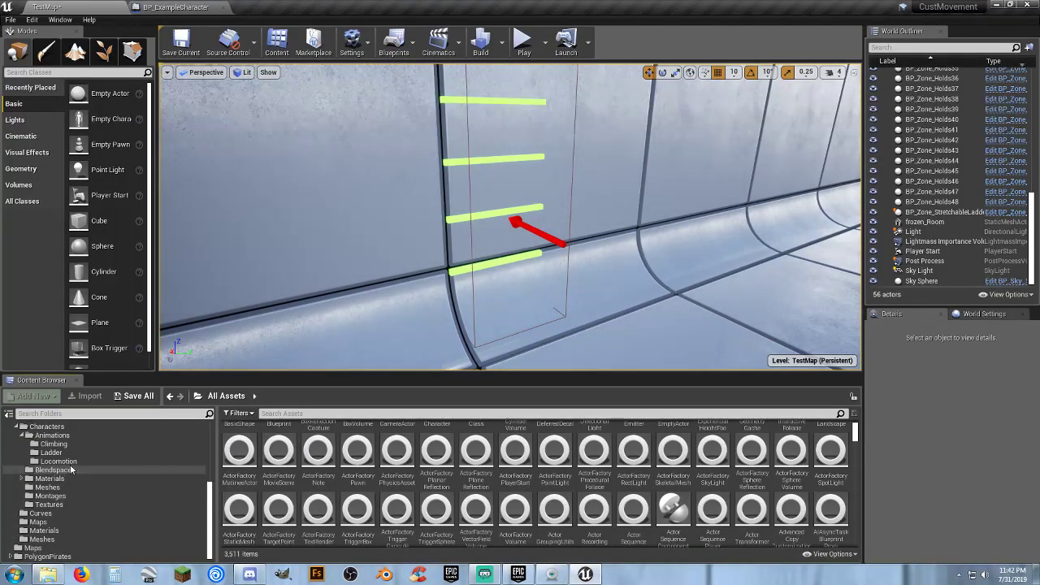
{"action": "left_click", "coordinate": [57, 436]}
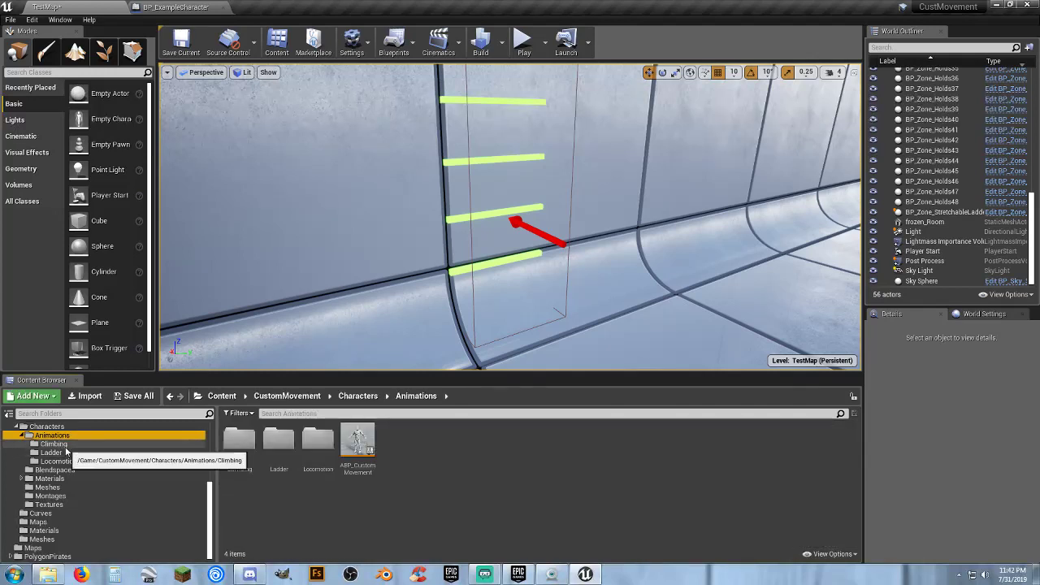
{"action": "left_click", "coordinate": [66, 447]}
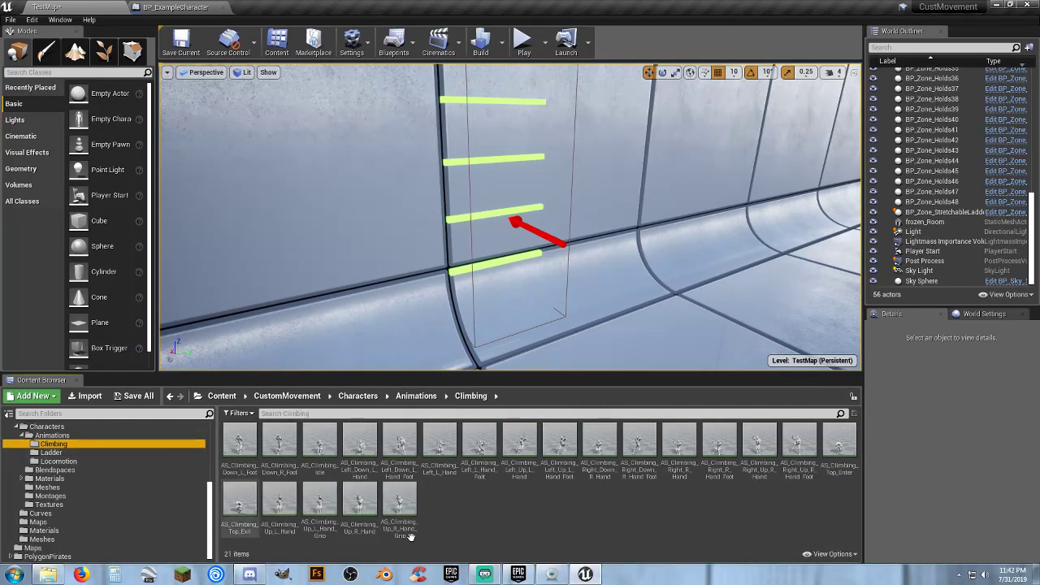
{"action": "scroll", "coordinate": [75, 459], "scroll_direction": "up", "scroll_amount": 3}
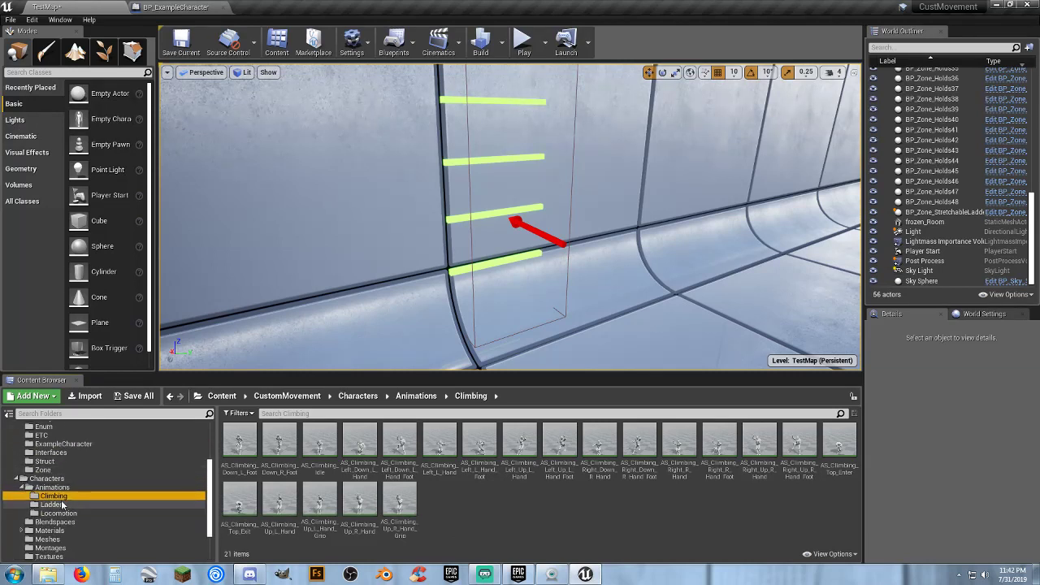
{"action": "left_click", "coordinate": [71, 504]}
{"action": "left_click", "coordinate": [59, 514]}
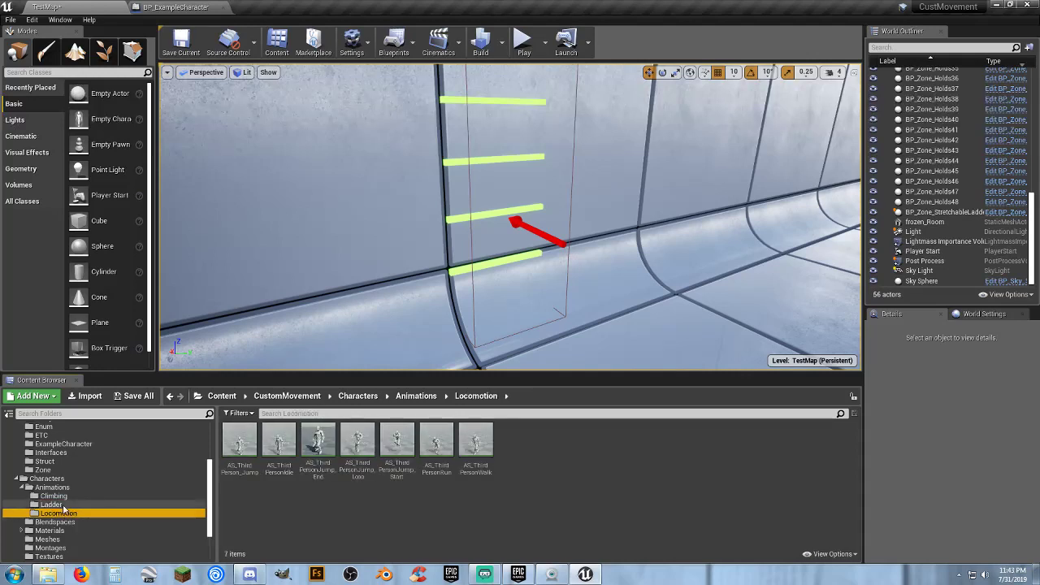
{"action": "left_click", "coordinate": [64, 506]}
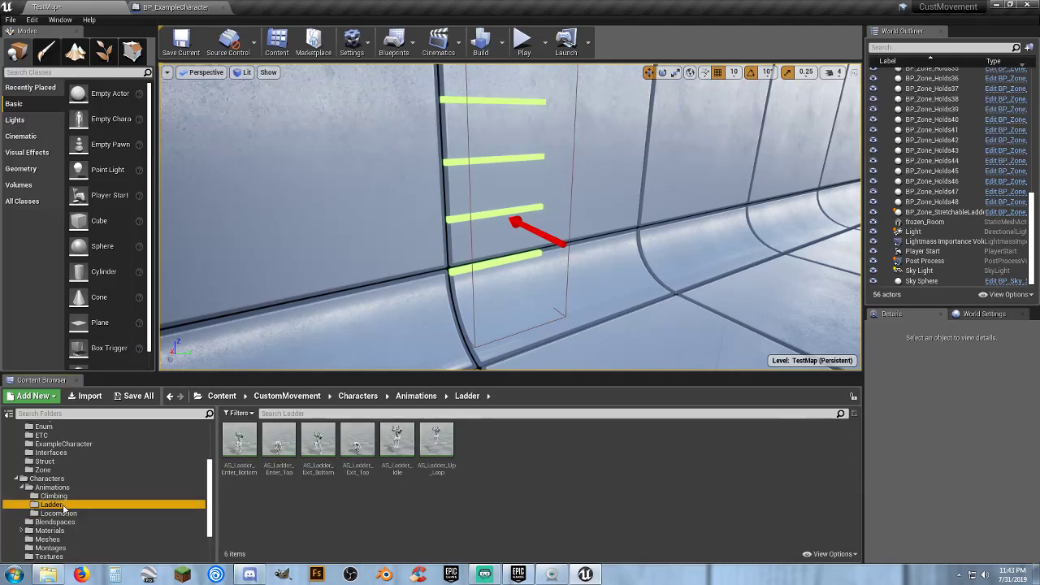
{"action": "scroll", "coordinate": [64, 505], "scroll_direction": "down", "scroll_amount": 2}
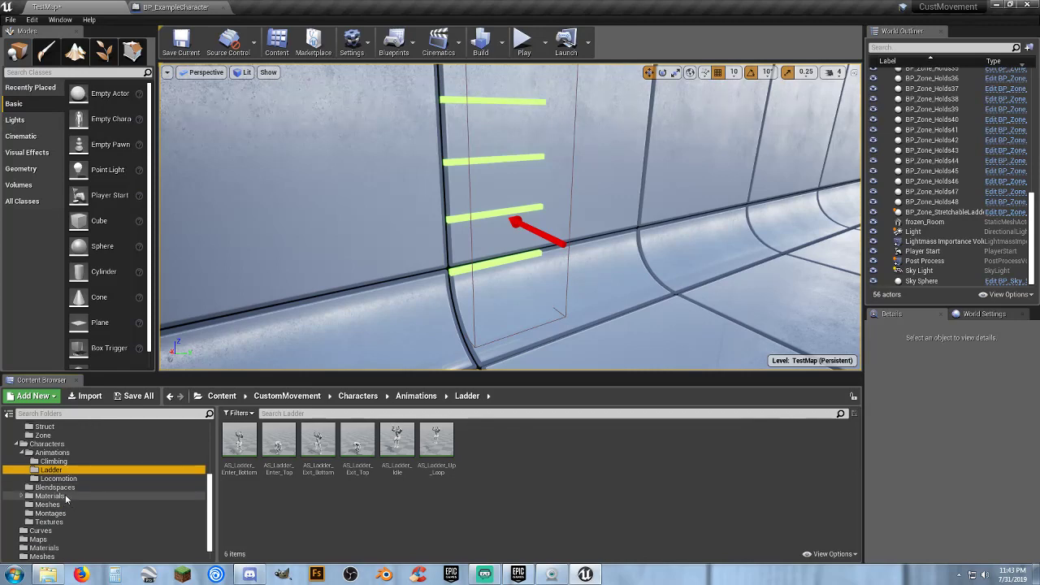
{"action": "scroll", "coordinate": [65, 494], "scroll_direction": "up", "scroll_amount": 6}
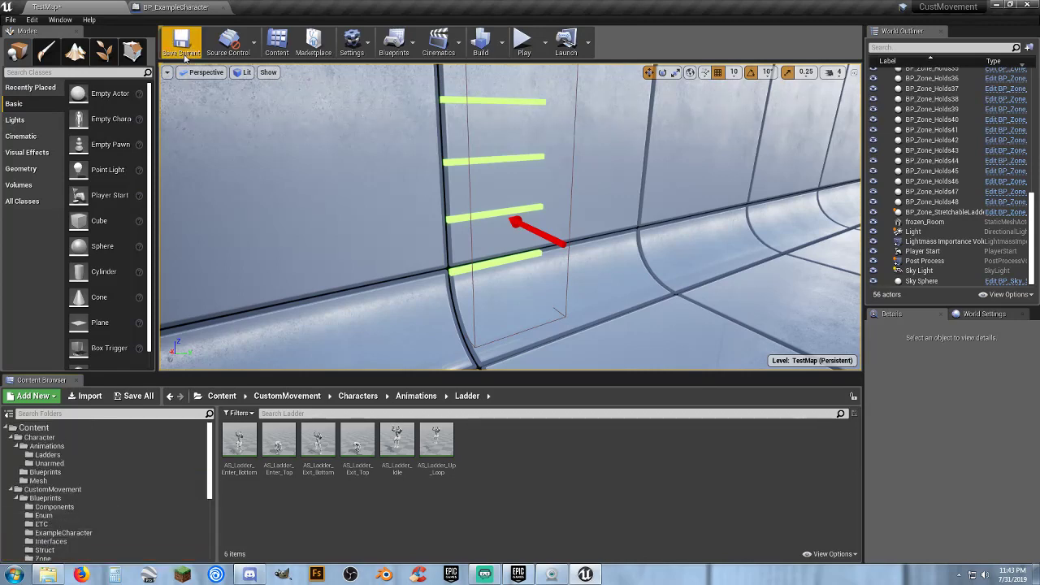
Open the BP_Zone_StretchableLadder blueprint from the CustomMovement/Blueprints/Zone folder.
{"action": "left_click", "coordinate": [175, 8]}
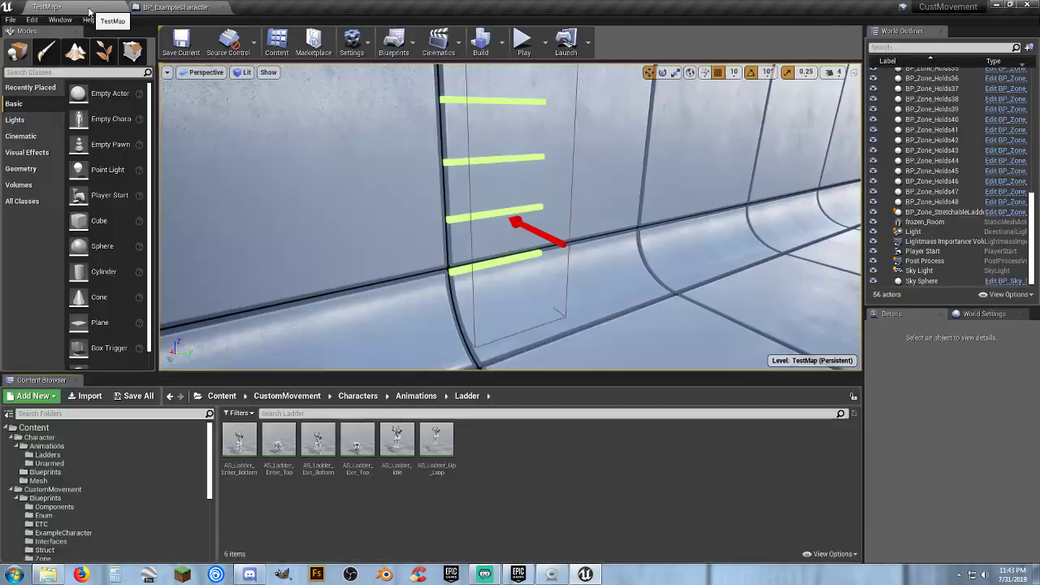
{"action": "left_click", "coordinate": [106, 8]}
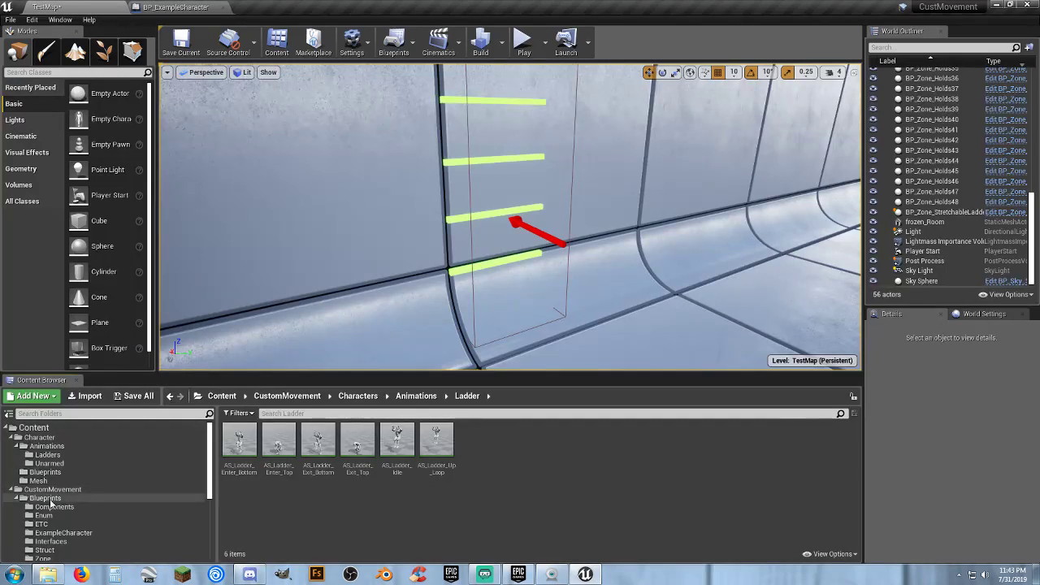
{"action": "left_click", "coordinate": [46, 499]}
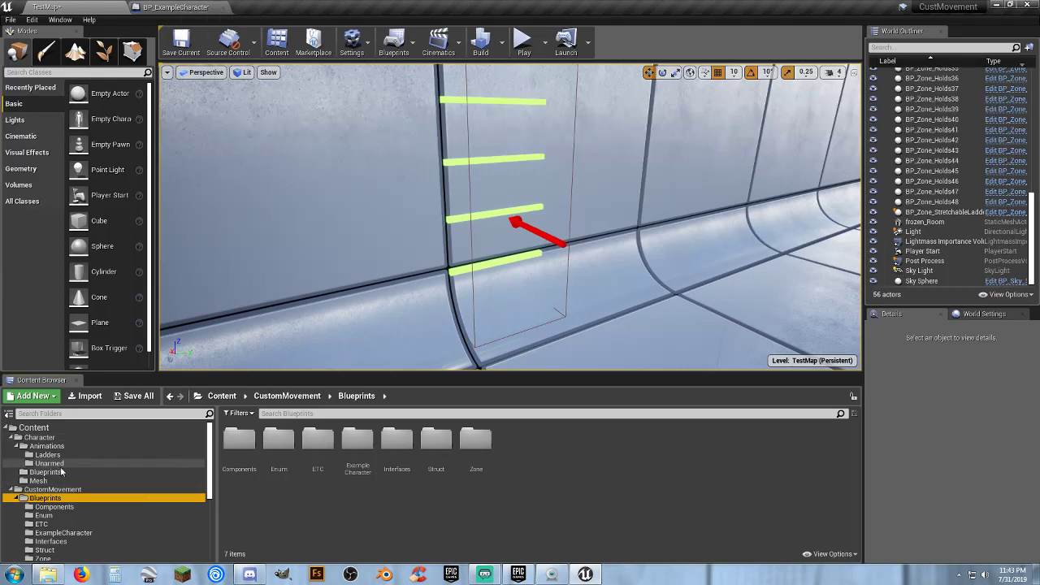
{"action": "left_click", "coordinate": [57, 559]}
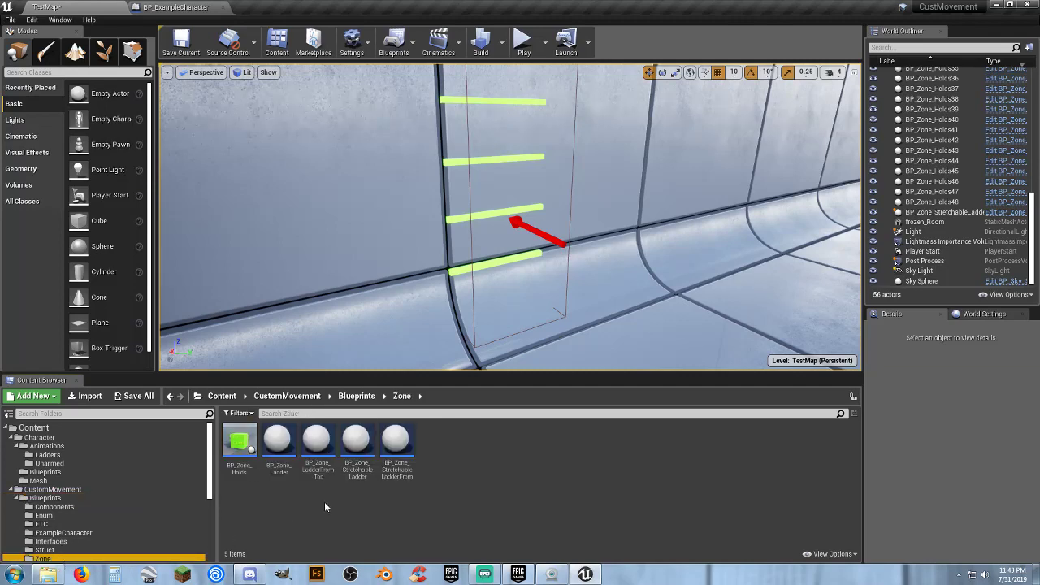
{"action": "double_click", "coordinate": [355, 478]}
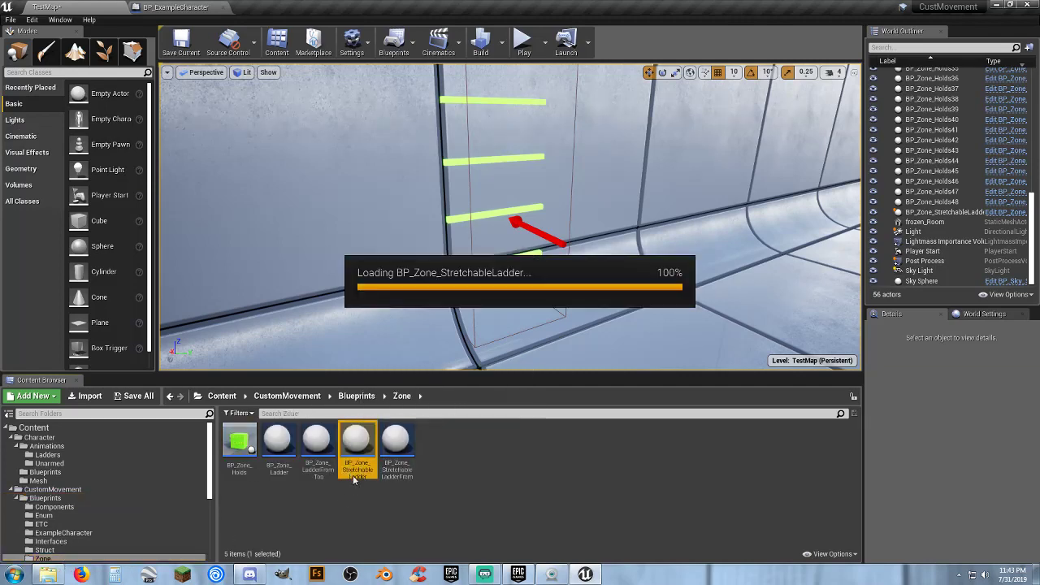
Examine the ladder's Construction Script, from the For Loop through the Add Static Mesh Component and Set Static Mesh nodes.
{"action": "right_click_drag", "start_coordinate": [388, 403], "coordinate": [728, 328]}
{"action": "right_click_drag", "start_coordinate": [494, 296], "coordinate": [192, 334]}
{"action": "right_click_drag", "start_coordinate": [677, 278], "coordinate": [608, 284]}
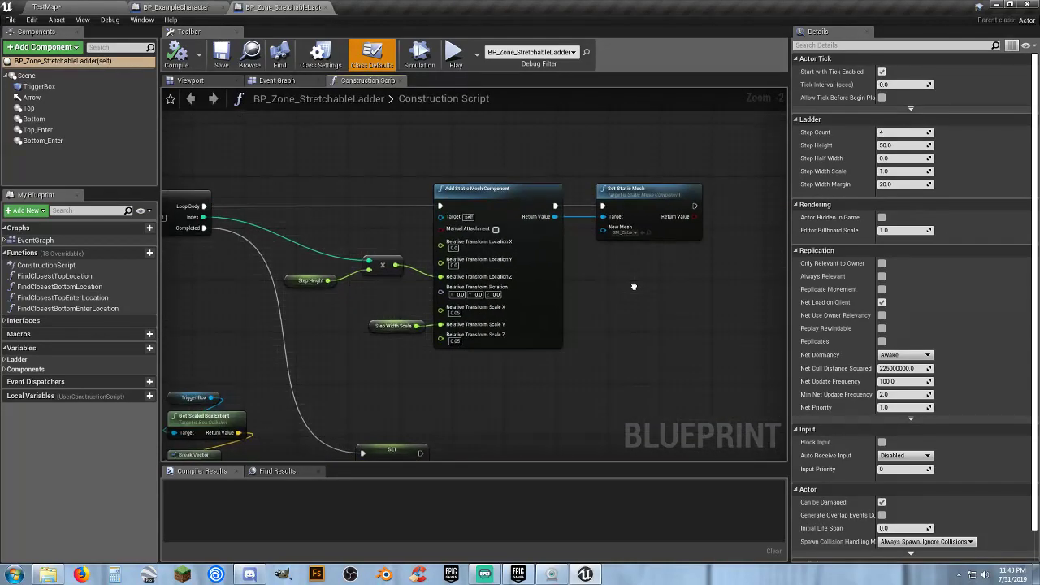
{"action": "left_click", "coordinate": [636, 218]}
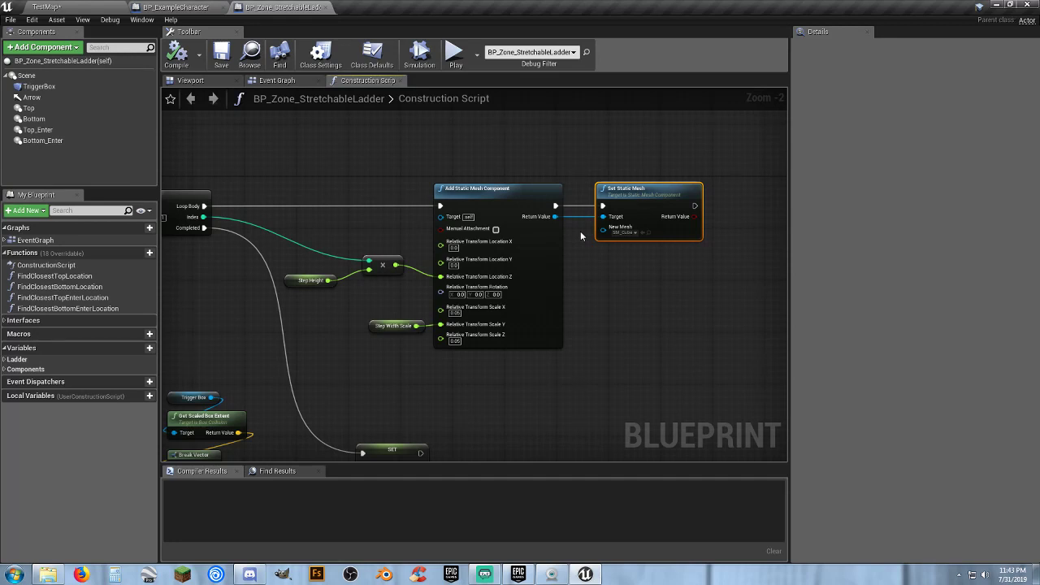
{"action": "left_click", "coordinate": [609, 283]}
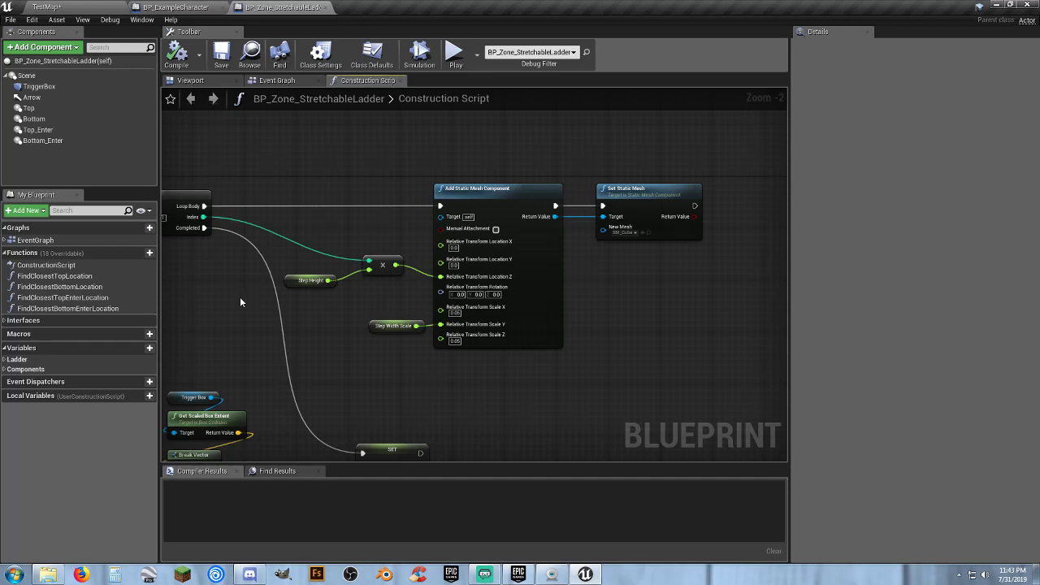
{"action": "right_click_drag", "start_coordinate": [240, 297], "coordinate": [505, 285]}
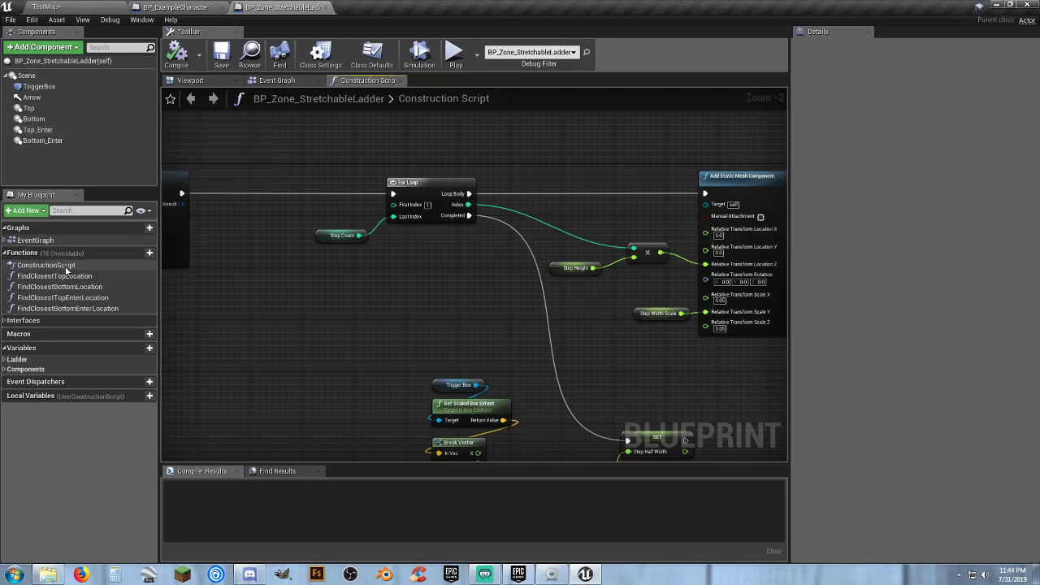
Inspect the ladder's FindClosestTopEnterLocation function, and close both its graph and the ladder blueprint.
{"action": "double_click", "coordinate": [94, 298]}
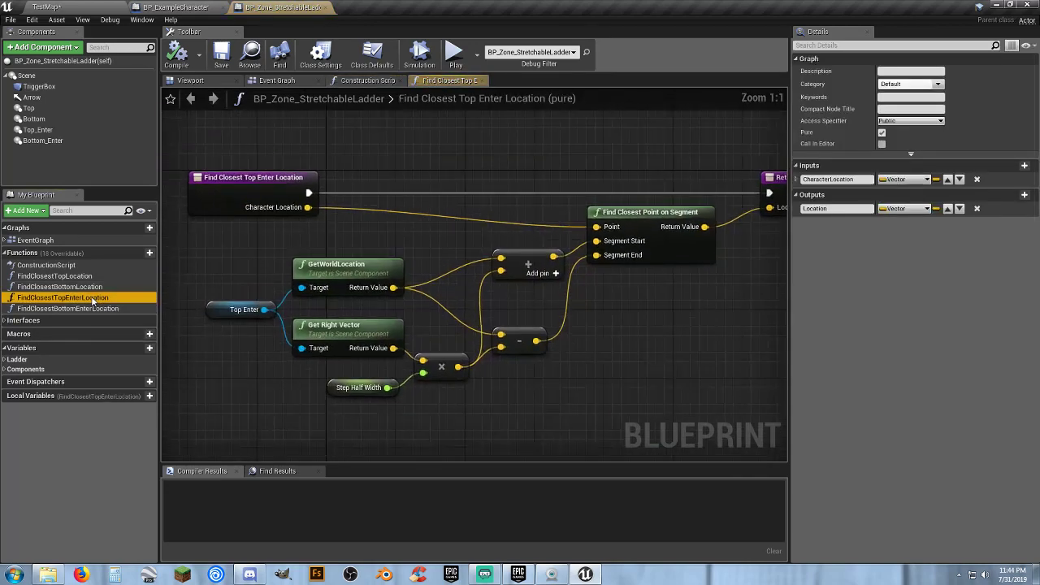
{"action": "mouse_move", "coordinate": [649, 331]}
{"action": "right_mouse_down"}
{"action": "mouse_move", "coordinate": [500, 353]}
{"action": "mouse_move", "coordinate": [511, 341]}
{"action": "mouse_move", "coordinate": [668, 333]}
{"action": "right_mouse_up"}
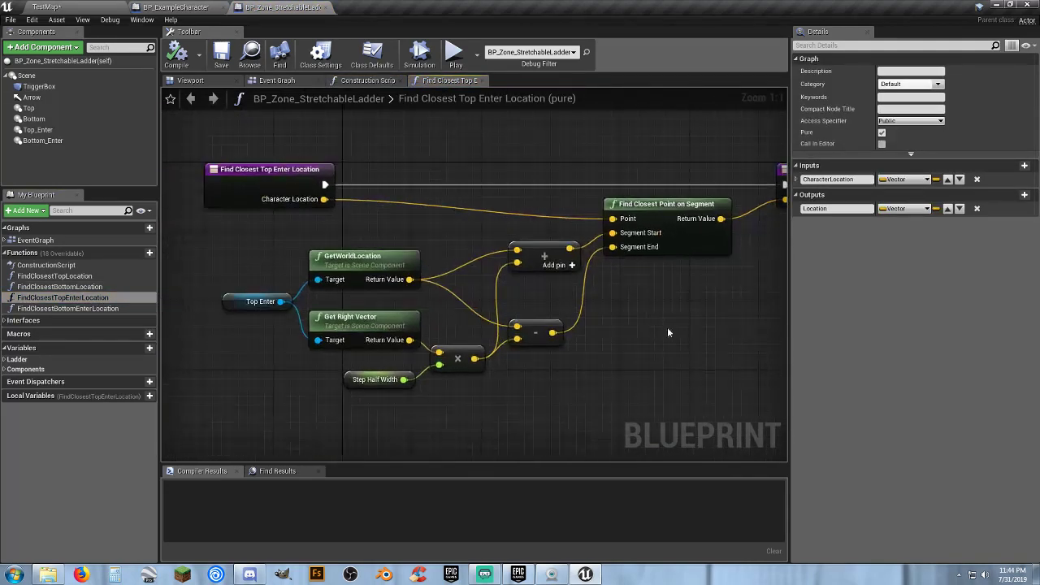
{"action": "left_click", "coordinate": [479, 81]}
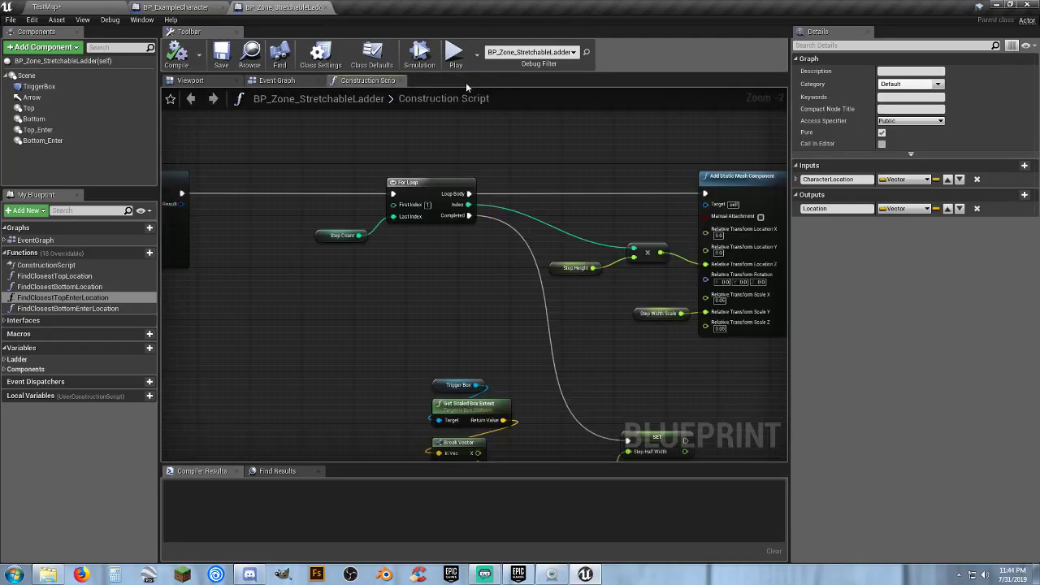
{"action": "left_click", "coordinate": [327, 7]}
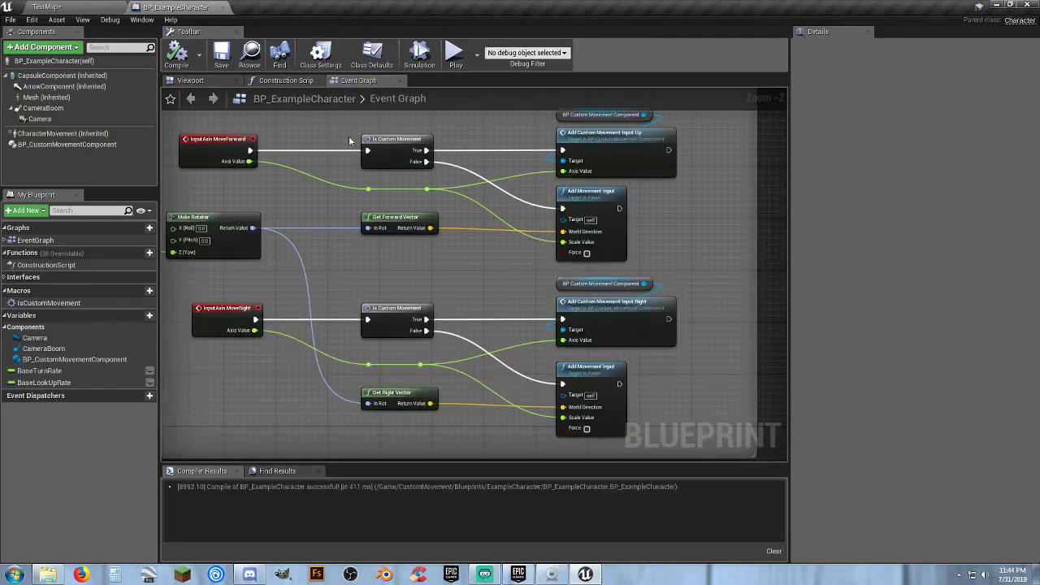
Examine BP_ExampleCharacter's Construction Script and the mouse and movement input sections of its Event Graph.
{"action": "right_click_drag", "start_coordinate": [312, 264], "coordinate": [407, 267]}
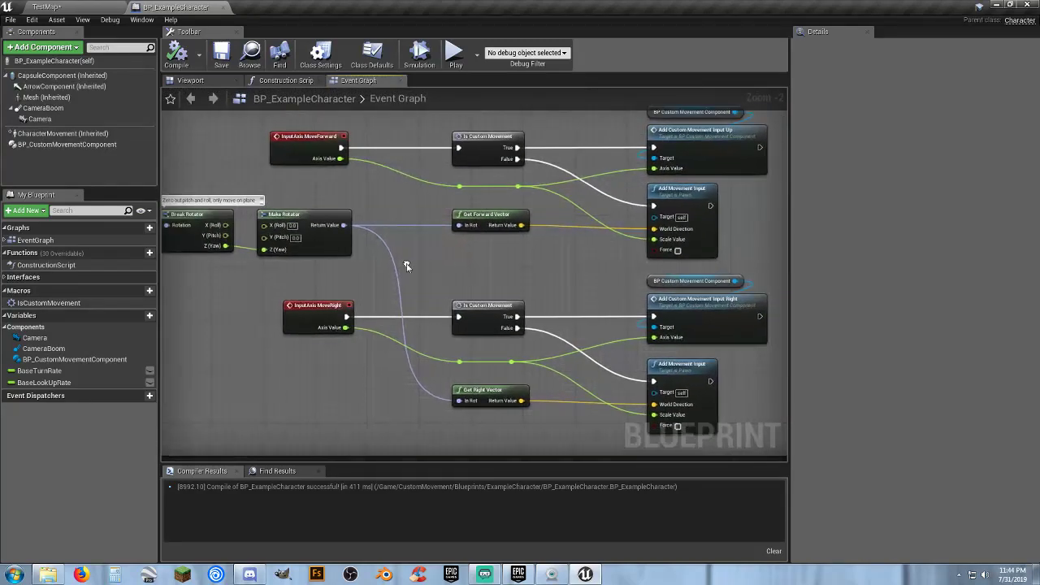
{"action": "left_click", "coordinate": [285, 80]}
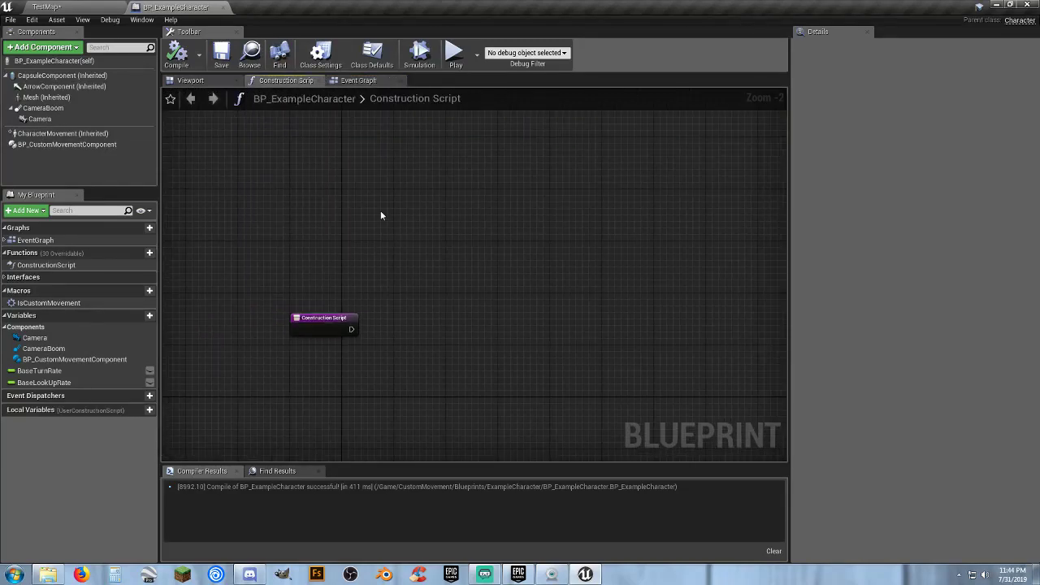
{"action": "left_click", "coordinate": [360, 80]}
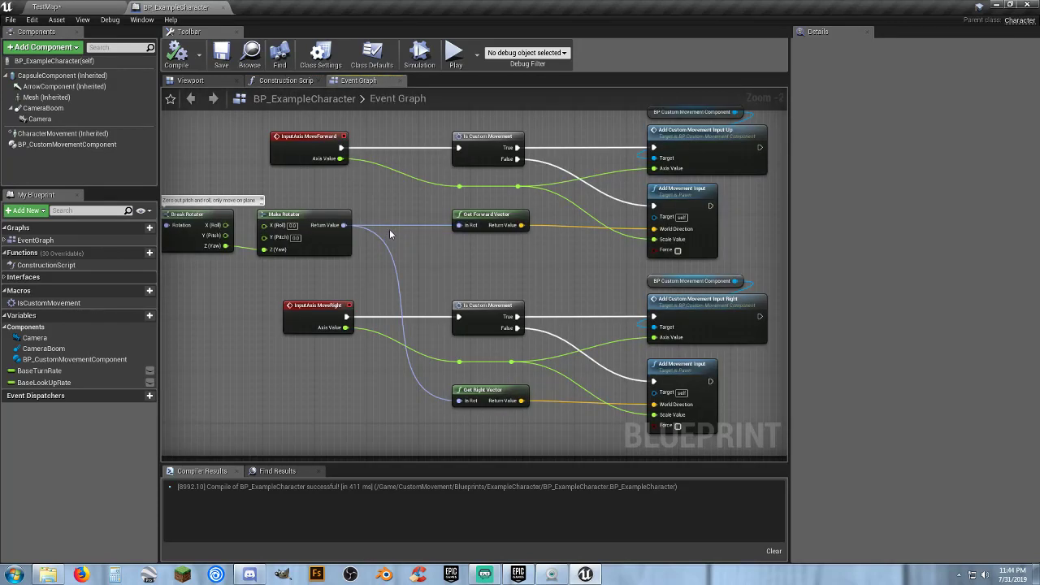
{"action": "right_click_drag", "start_coordinate": [390, 234], "coordinate": [539, 235]}
{"action": "scroll", "coordinate": [539, 235], "scroll_direction": "down", "scroll_amount": 4}
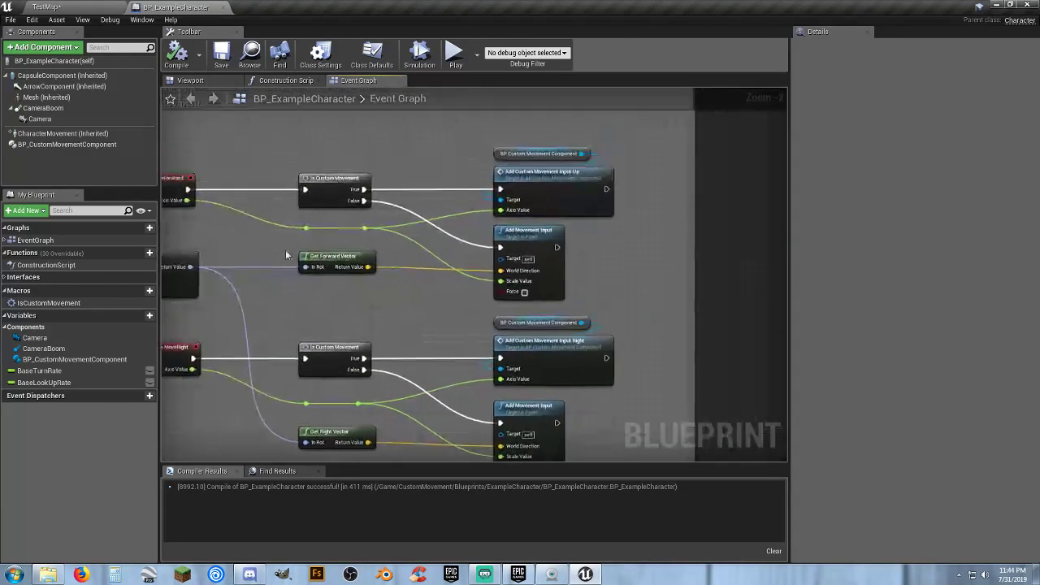
{"action": "right_click_drag", "start_coordinate": [401, 150], "coordinate": [490, 290]}
{"action": "scroll", "coordinate": [470, 259], "scroll_direction": "up", "scroll_amount": 3}
{"action": "right_click_drag", "start_coordinate": [394, 263], "coordinate": [519, 129]}
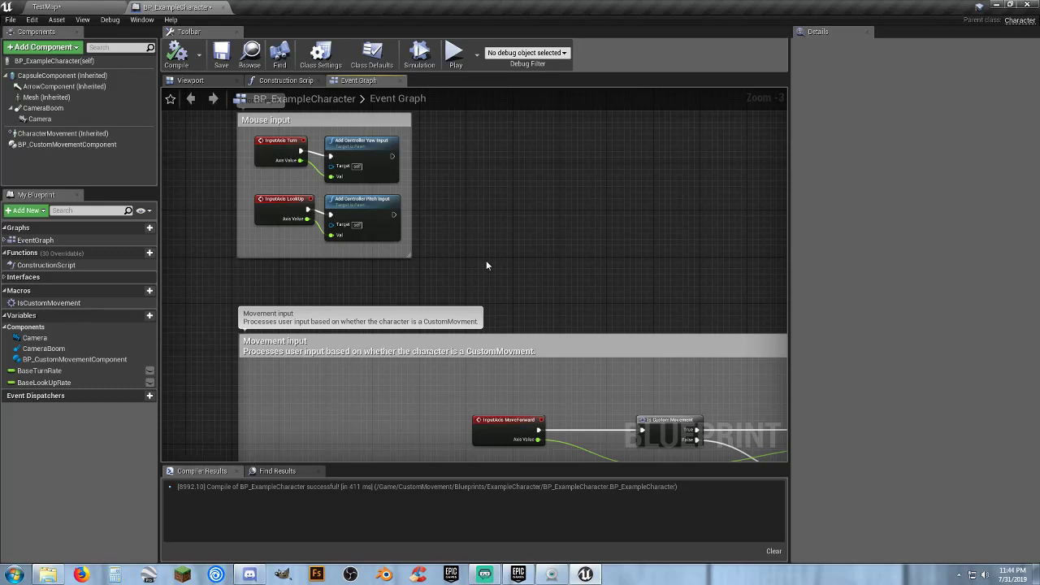
{"action": "right_click_drag", "start_coordinate": [486, 266], "coordinate": [451, 91]}
{"action": "right_click_drag", "start_coordinate": [446, 146], "coordinate": [443, 139]}
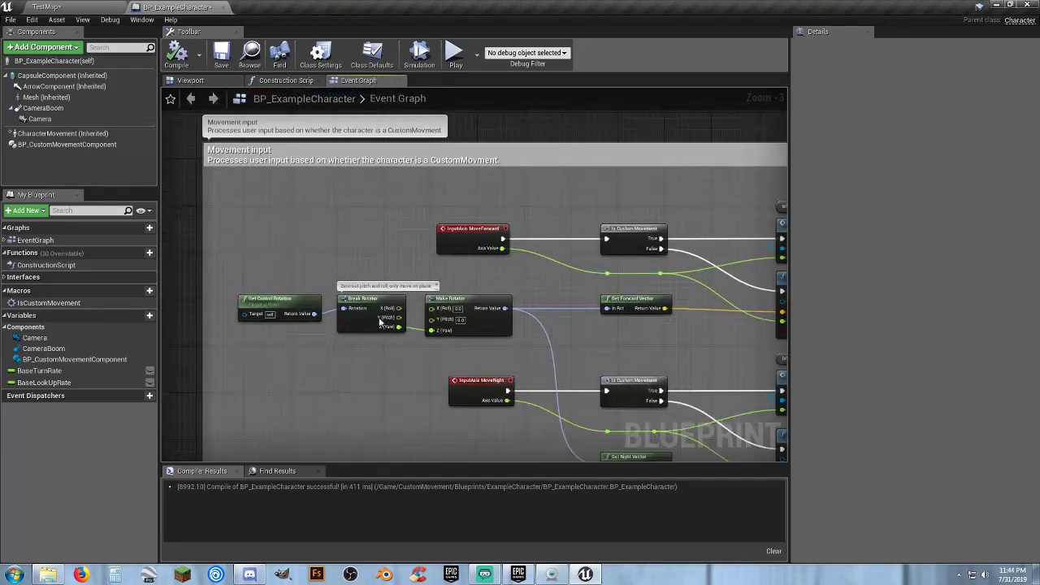
Examine the Jump section of the character's Event Graph, including the Is Custom Movement check and Exit Custom Movement call.
{"action": "right_click_drag", "start_coordinate": [364, 377], "coordinate": [320, 150]}
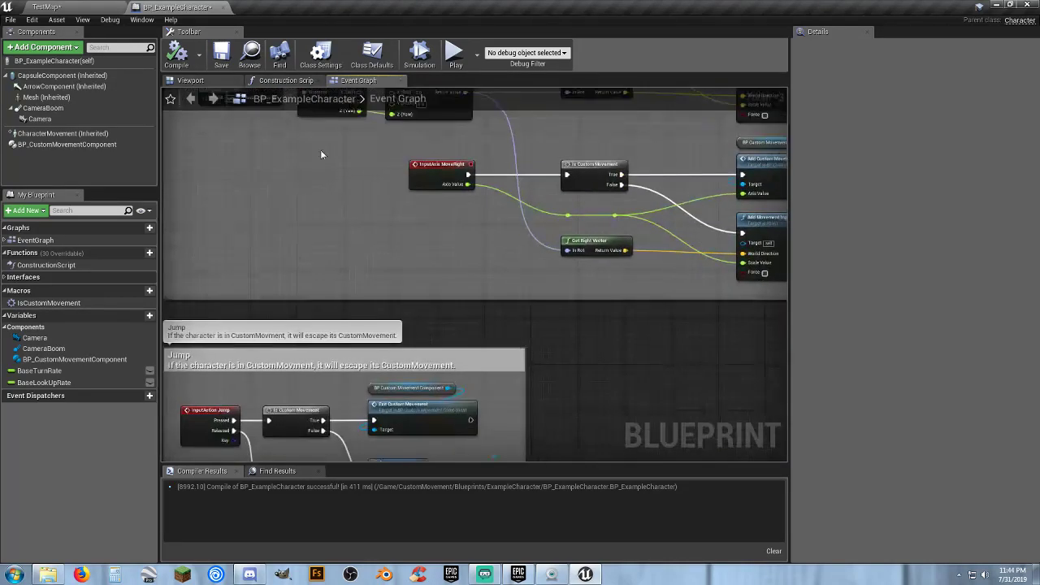
{"action": "right_click_drag", "start_coordinate": [531, 348], "coordinate": [591, 239]}
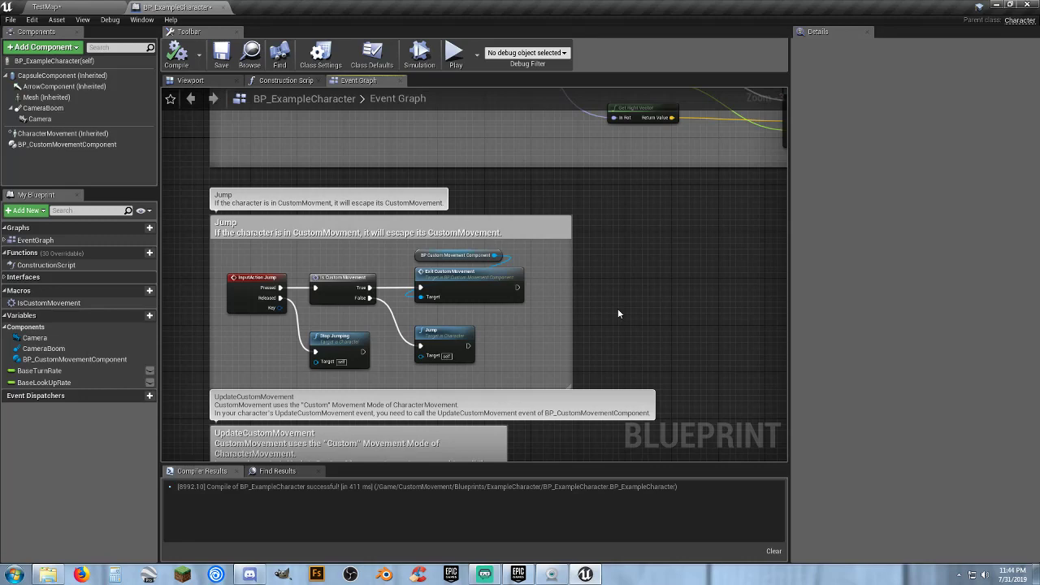
{"action": "right_click_drag", "start_coordinate": [617, 314], "coordinate": [626, 289]}
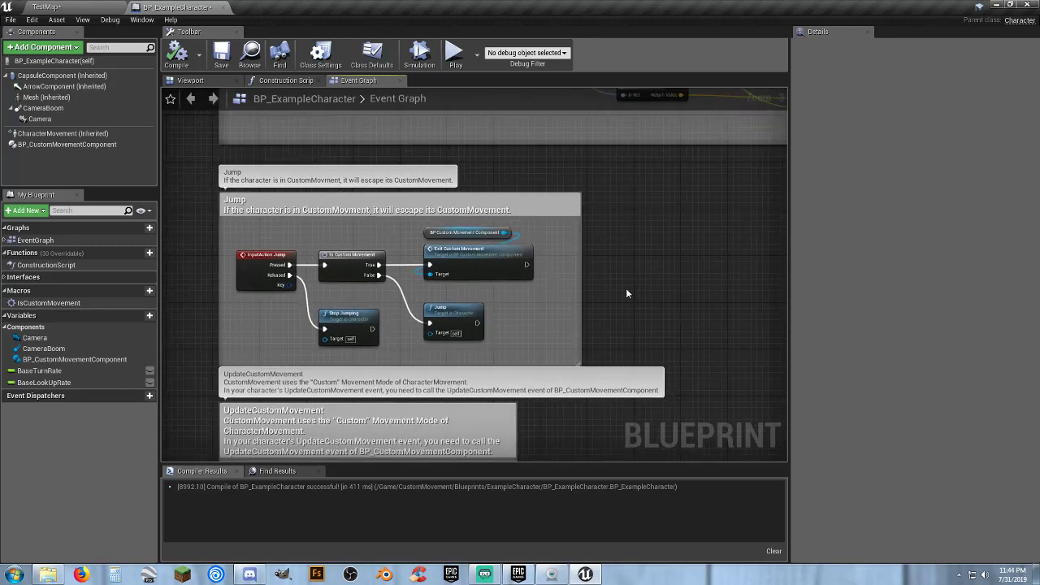
{"action": "scroll", "coordinate": [525, 298], "scroll_direction": "up", "scroll_amount": 2}
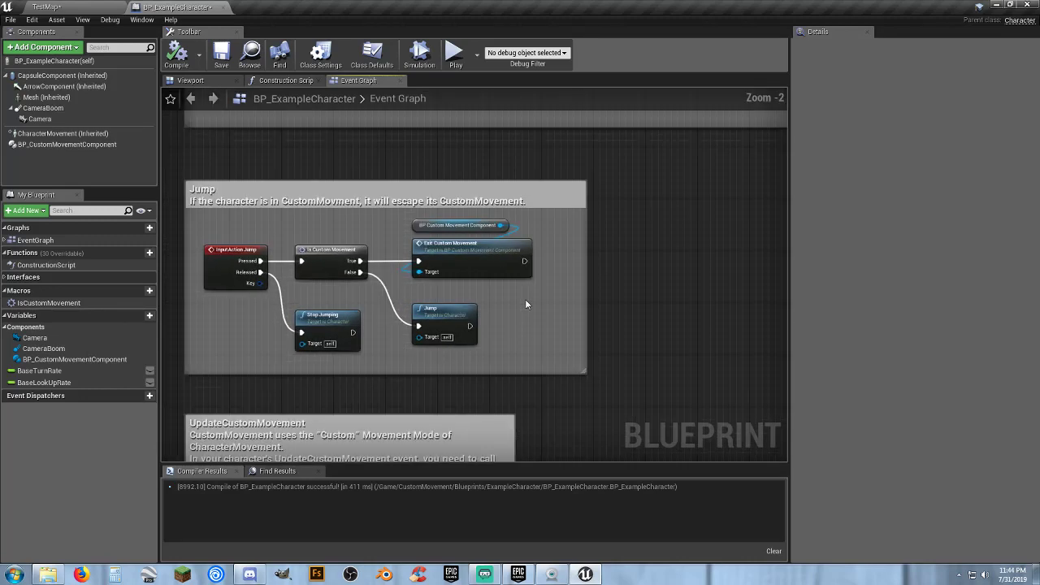
{"action": "right_click_drag", "start_coordinate": [504, 307], "coordinate": [598, 293]}
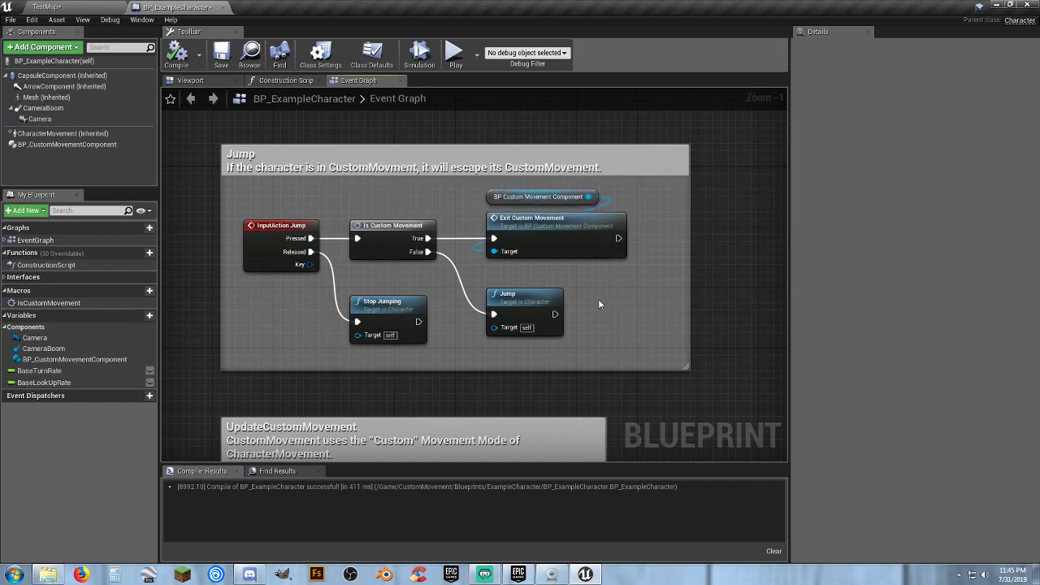
{"action": "right_click_drag", "start_coordinate": [599, 304], "coordinate": [585, 278]}
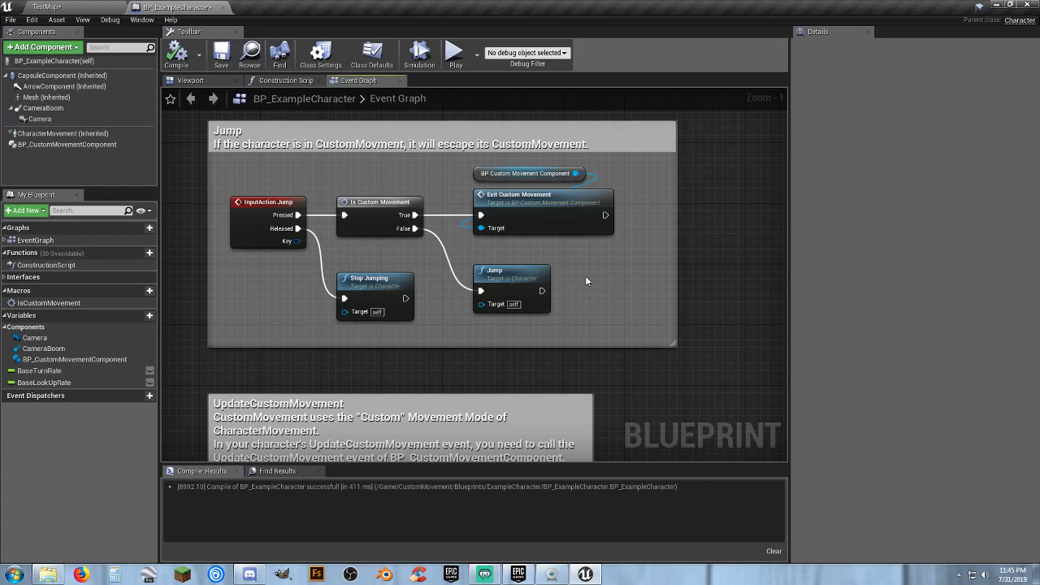
Select the custom movement component reference in the Jump section, and open BP_CustomMovementComponent from the level editor's Components folder.
{"action": "left_click", "coordinate": [478, 174]}
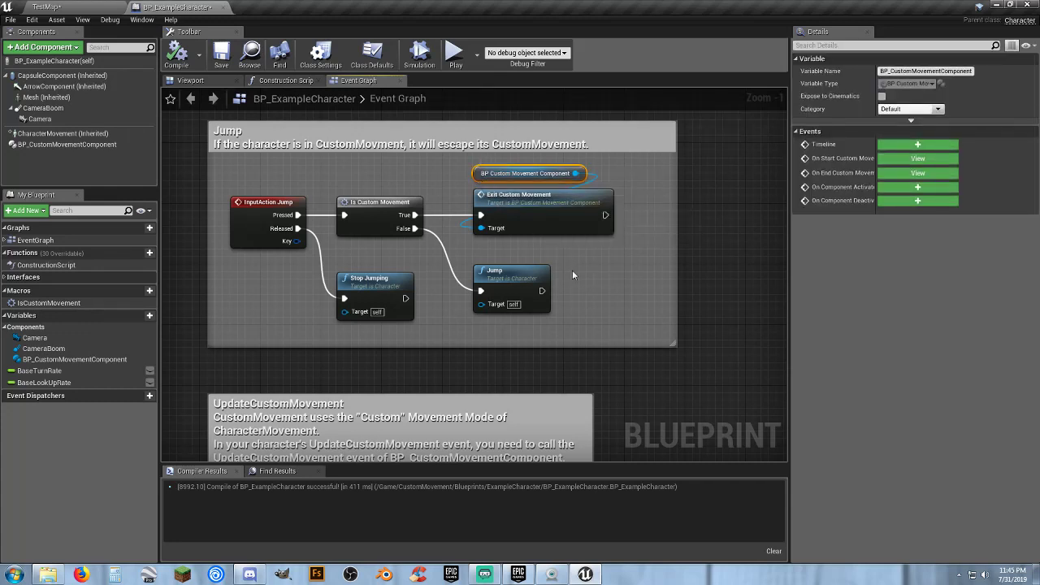
{"action": "left_click", "coordinate": [48, 6]}
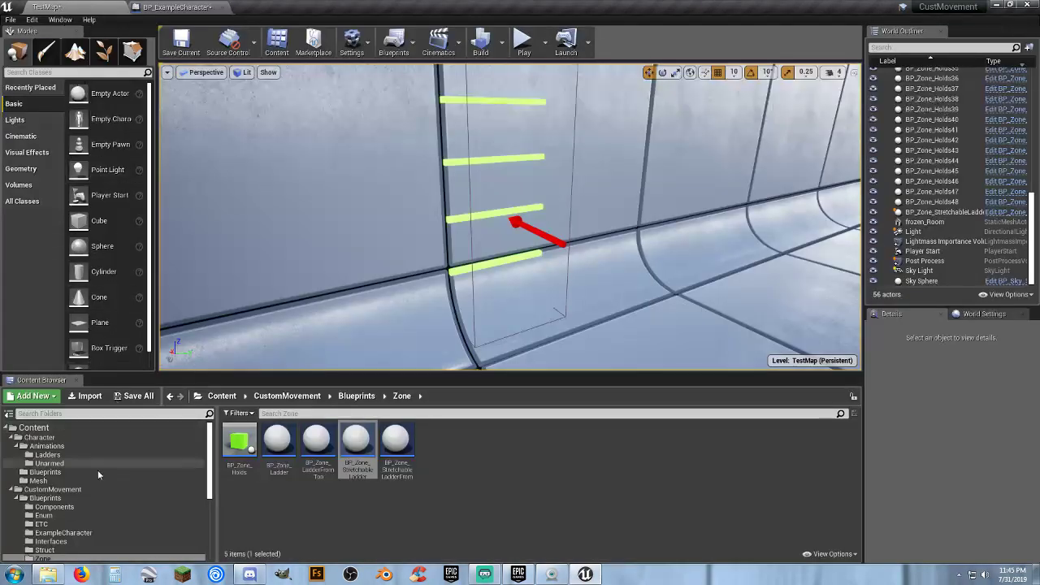
{"action": "left_click", "coordinate": [197, 508]}
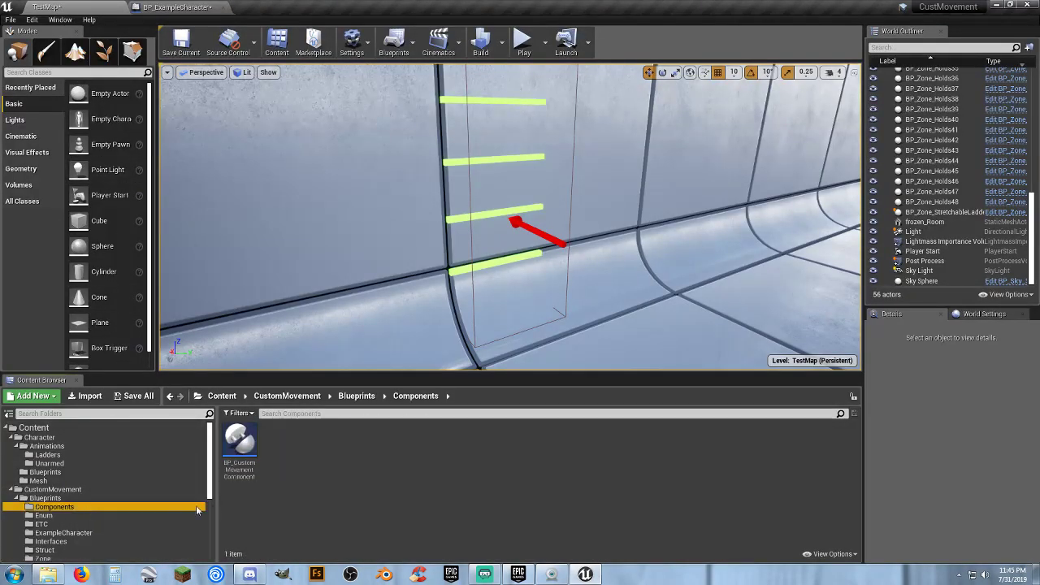
{"action": "double_click", "coordinate": [240, 445]}
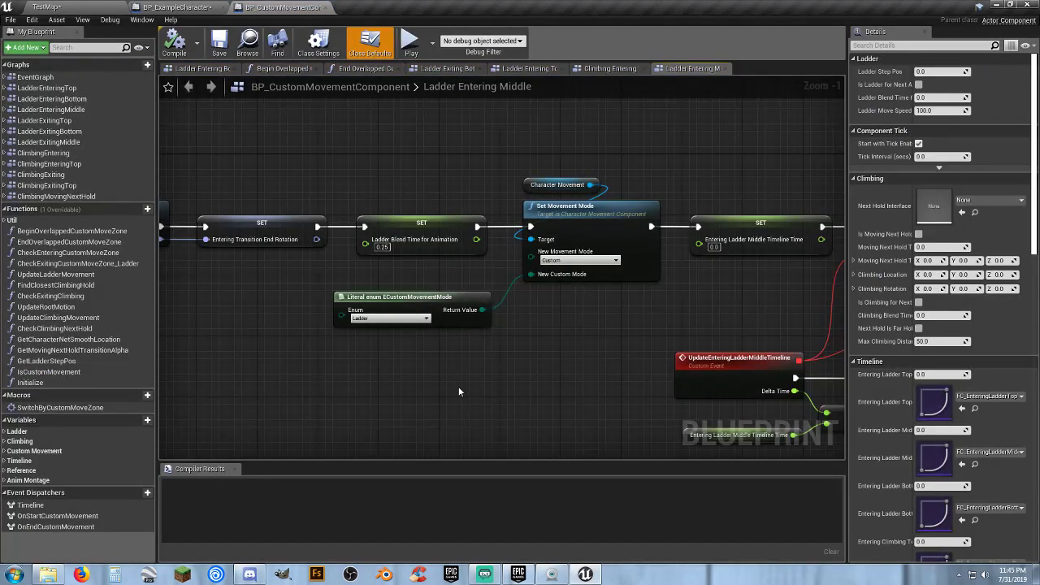
Trace the Ladder Entering Middle graph back to its starting EnteringLadderMiddle event and Can Entering Custom Movement check.
{"action": "right_click_drag", "start_coordinate": [453, 386], "coordinate": [902, 371]}
{"action": "right_click_drag", "start_coordinate": [410, 379], "coordinate": [701, 368]}
{"action": "scroll", "coordinate": [412, 387], "scroll_direction": "down", "scroll_amount": 3}
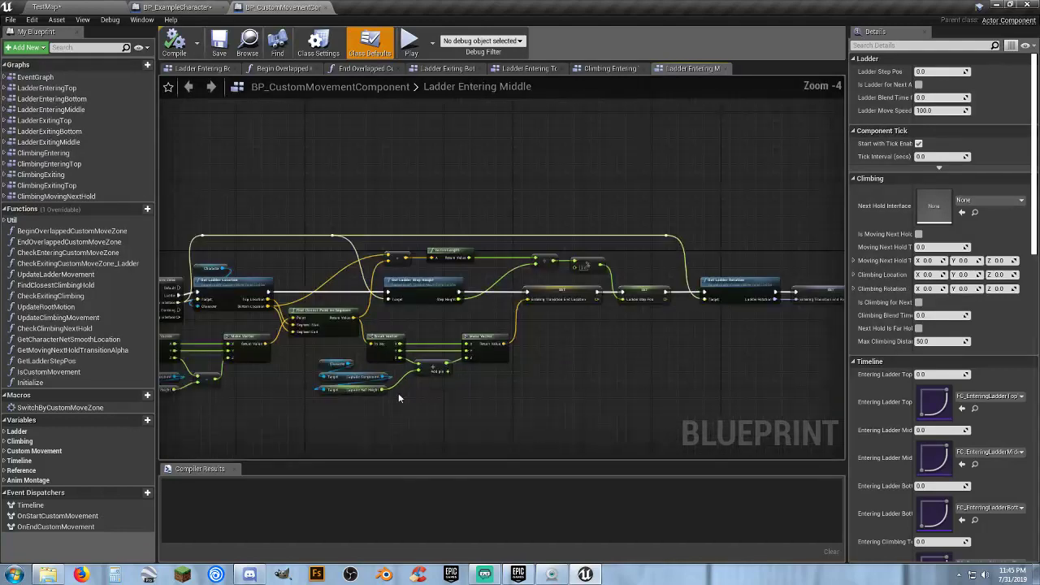
{"action": "right_click_drag", "start_coordinate": [398, 392], "coordinate": [752, 356]}
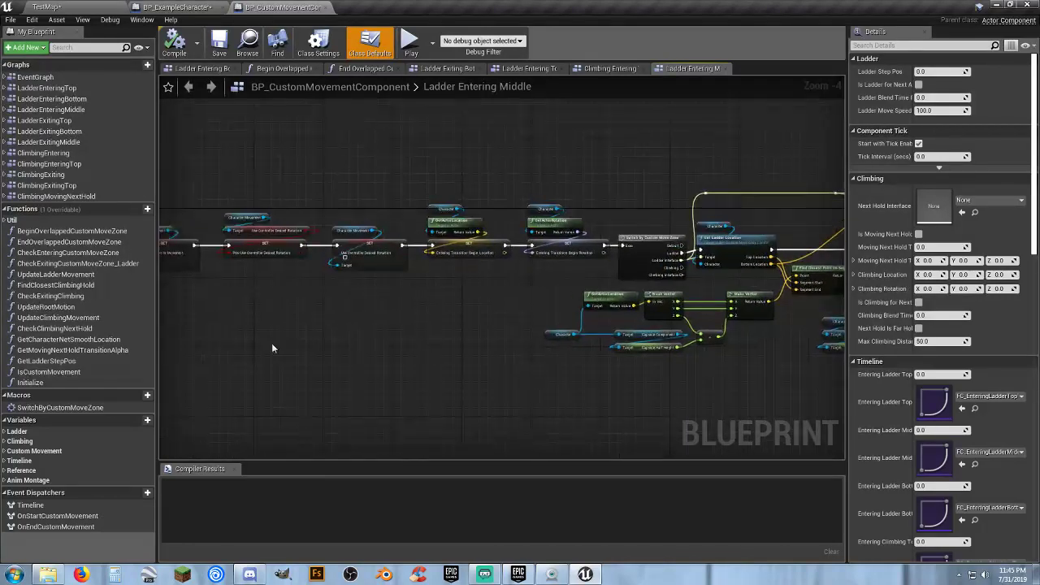
{"action": "right_click_drag", "start_coordinate": [272, 344], "coordinate": [534, 390]}
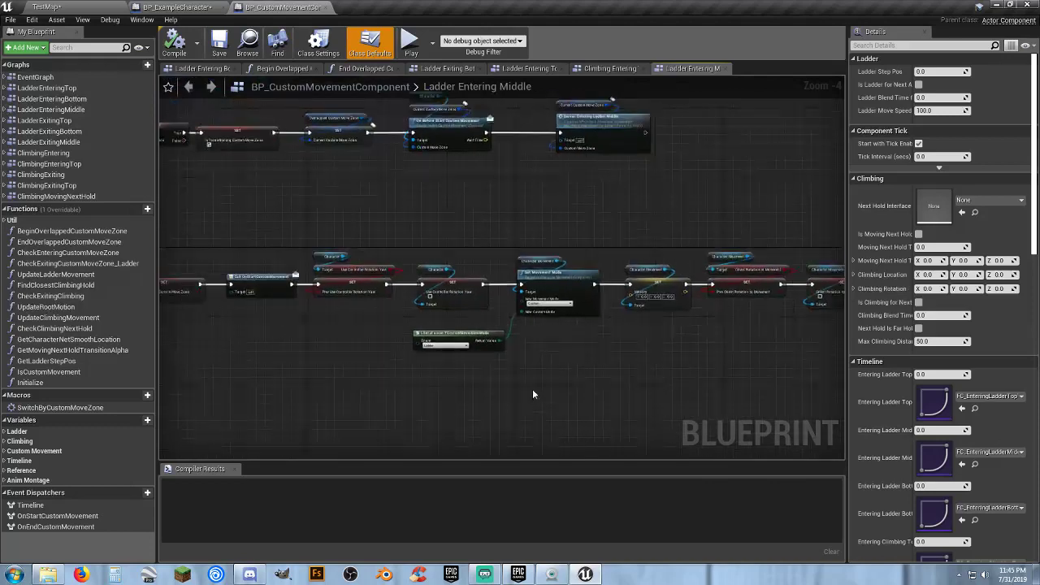
{"action": "right_click_drag", "start_coordinate": [327, 390], "coordinate": [703, 388]}
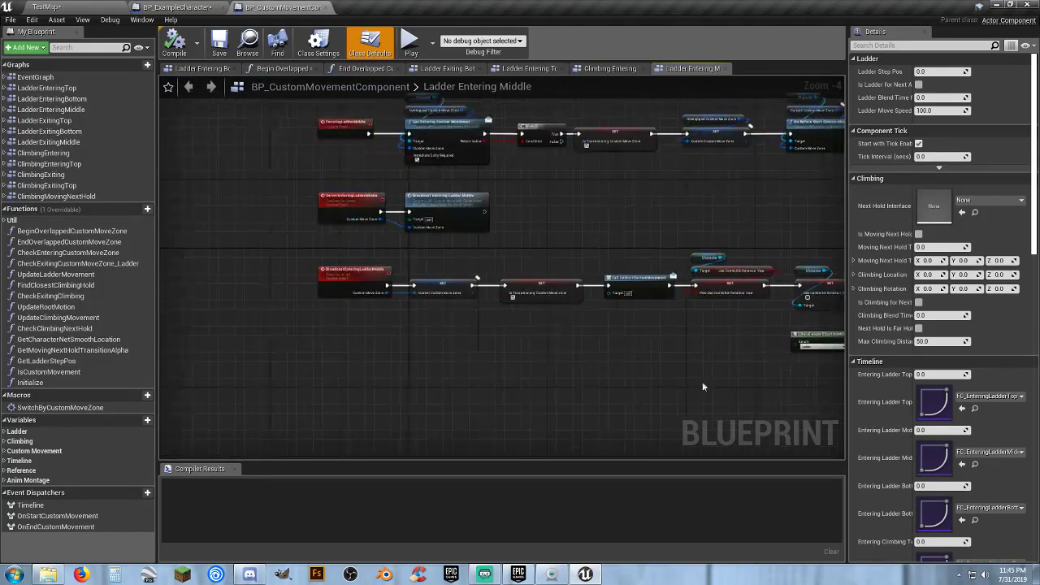
{"action": "right_click_drag", "start_coordinate": [484, 368], "coordinate": [476, 486]}
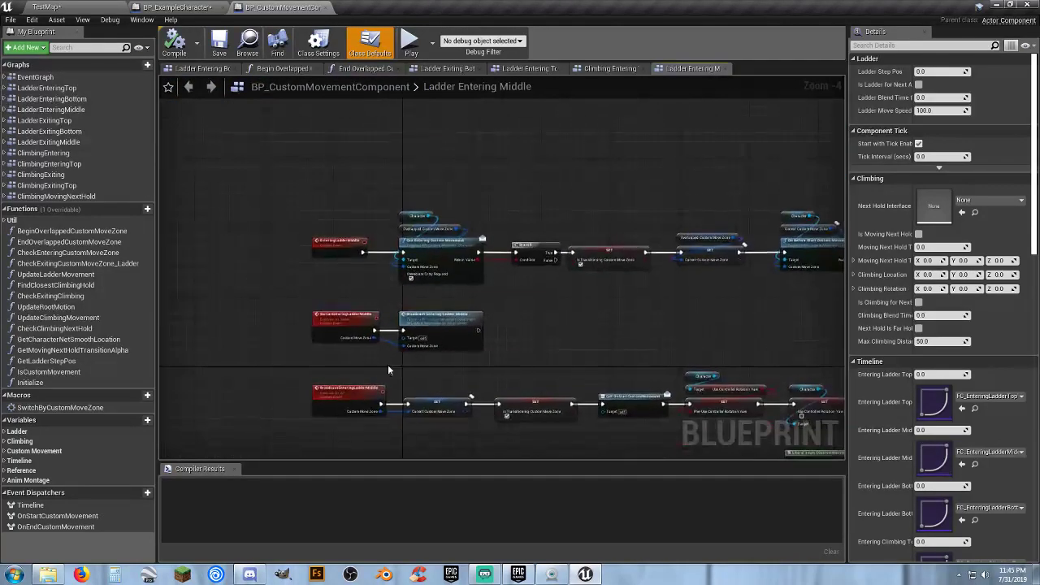
{"action": "scroll", "coordinate": [341, 264], "scroll_direction": "up", "scroll_amount": 4}
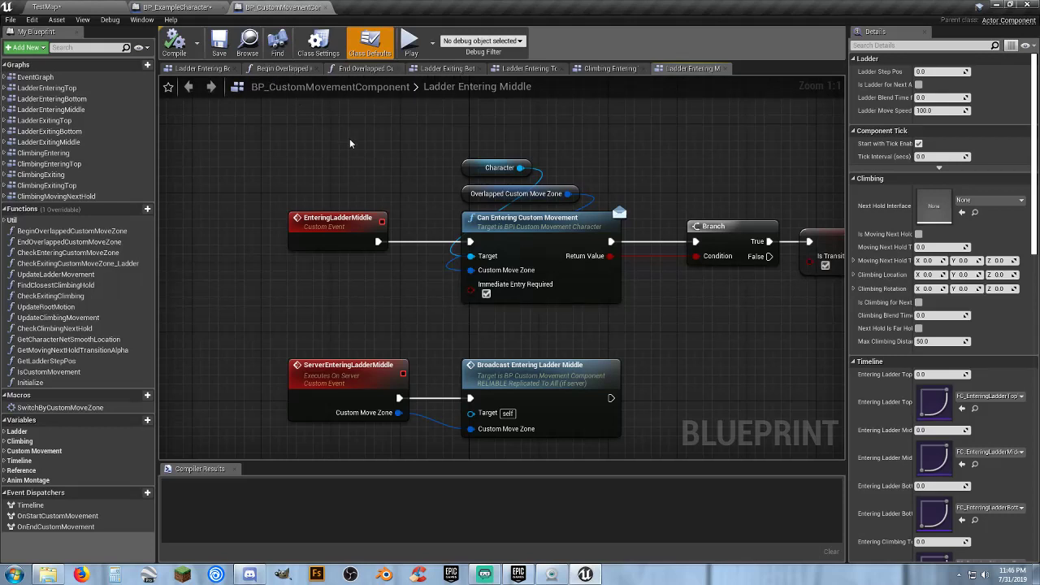
Review the movement component's class defaults, including the Anim Montage, Component Replication and Activation settings.
{"action": "right_click_drag", "start_coordinate": [736, 344], "coordinate": [607, 343]}
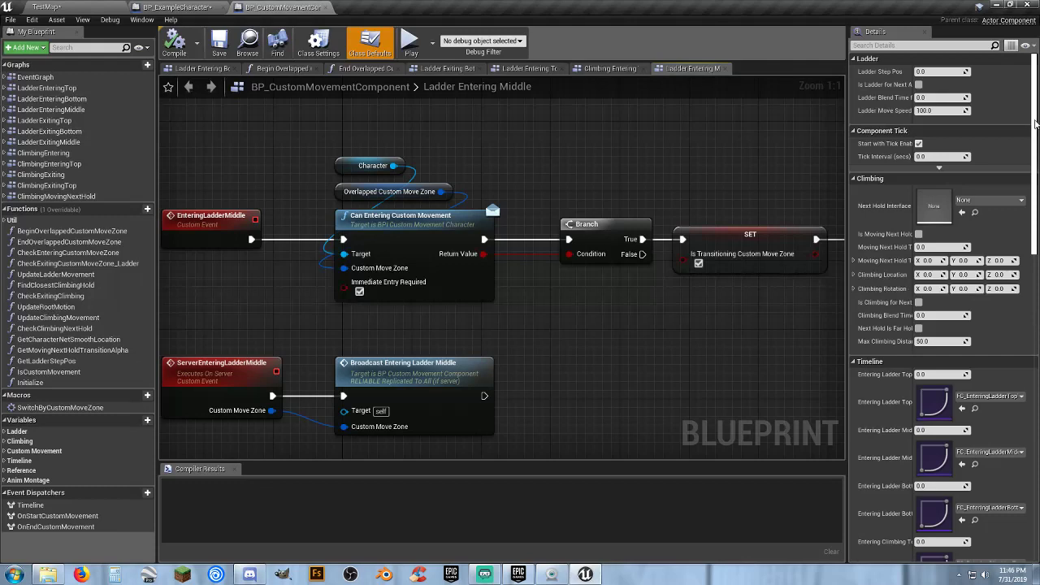
{"action": "scroll", "coordinate": [1035, 122], "scroll_direction": "down", "scroll_amount": 10}
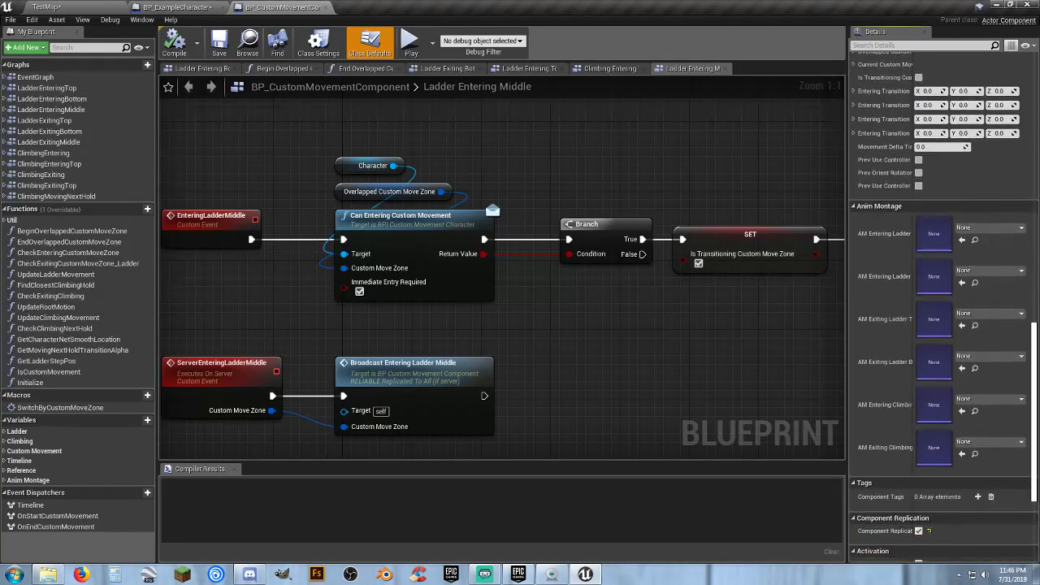
{"action": "scroll", "coordinate": [943, 325], "scroll_direction": "down", "scroll_amount": 2}
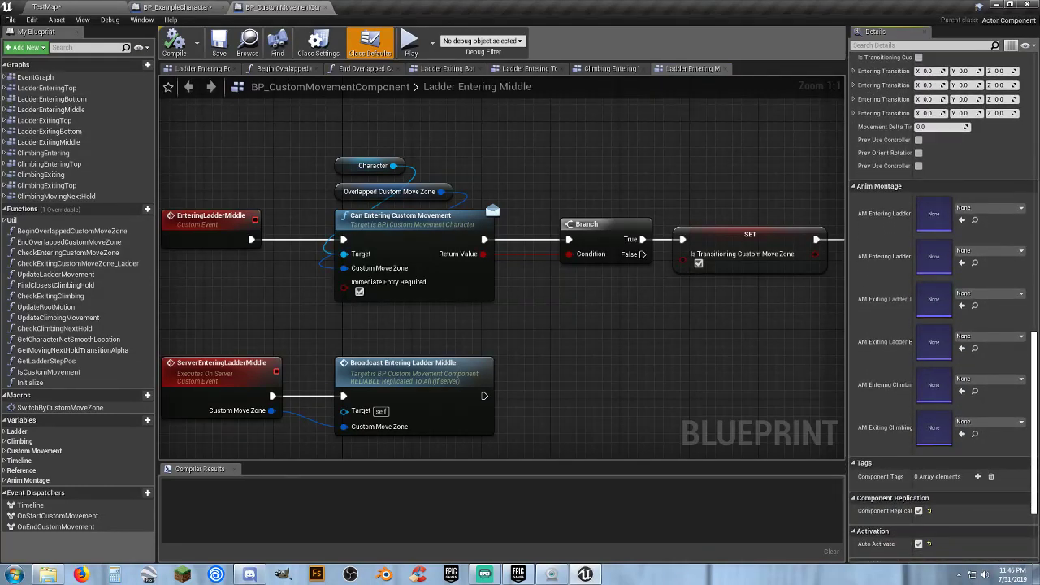
{"action": "scroll", "coordinate": [943, 325], "scroll_direction": "down", "scroll_amount": 8}
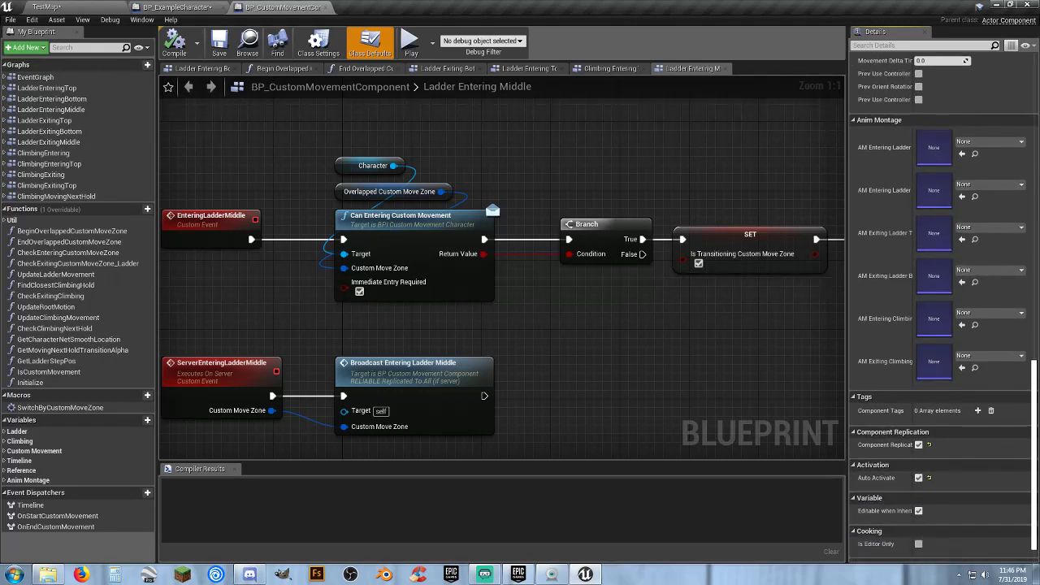
{"action": "scroll", "coordinate": [943, 325], "scroll_direction": "up", "scroll_amount": 6}
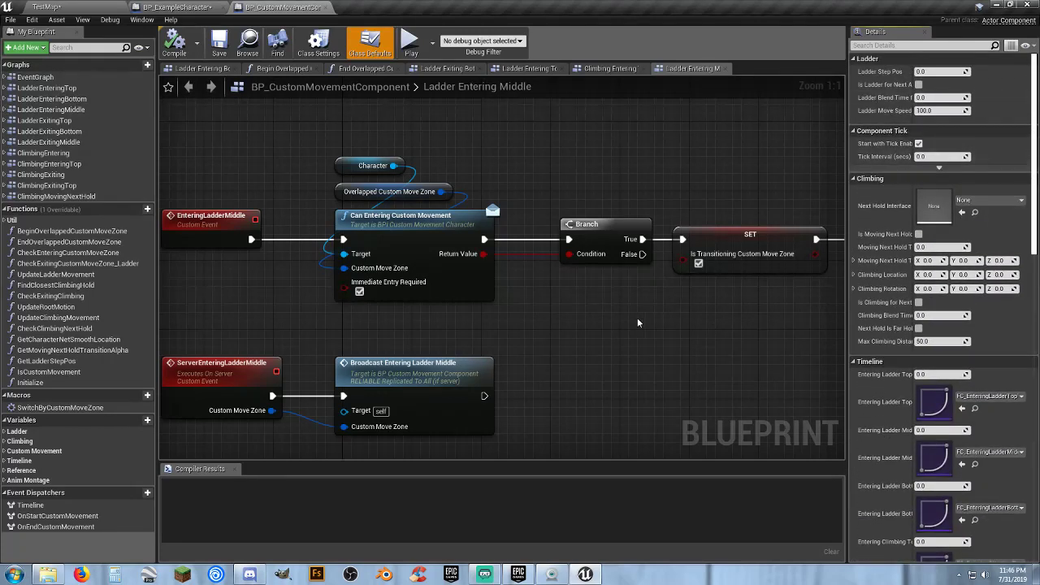
Examine the EnteringLadderMiddle chain from the Branch through On Before Start Custom Movement to the Server Entering Ladder Middle call.
{"action": "right_click_drag", "start_coordinate": [624, 310], "coordinate": [250, 319]}
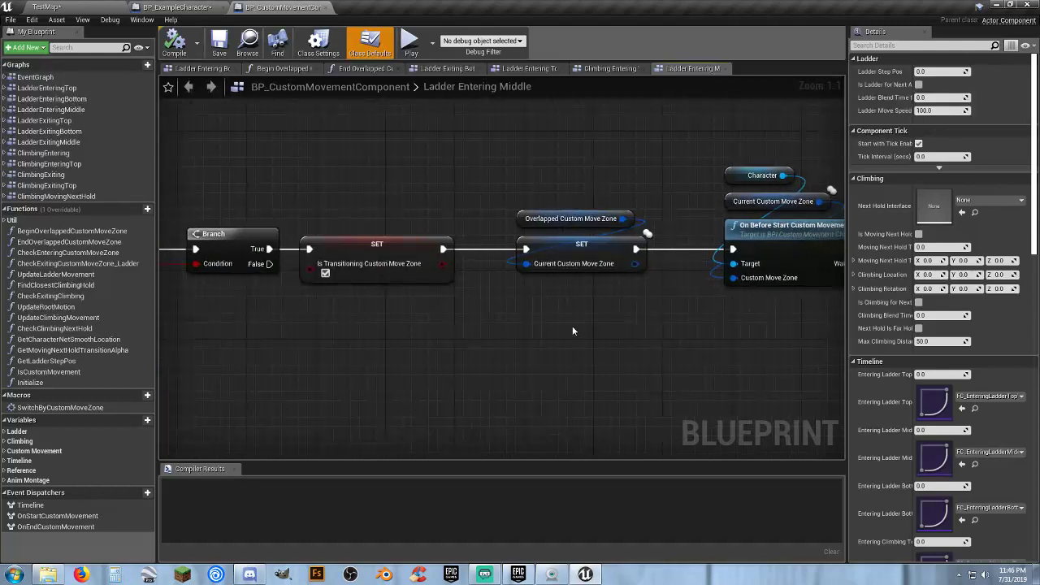
{"action": "right_click_drag", "start_coordinate": [573, 326], "coordinate": [422, 333]}
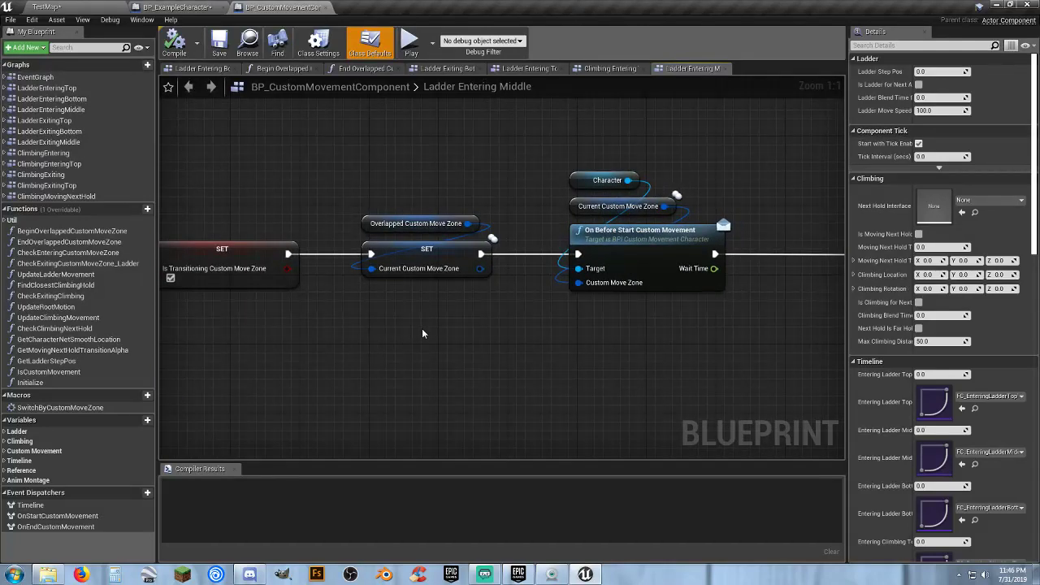
{"action": "right_click_drag", "start_coordinate": [631, 318], "coordinate": [598, 323]}
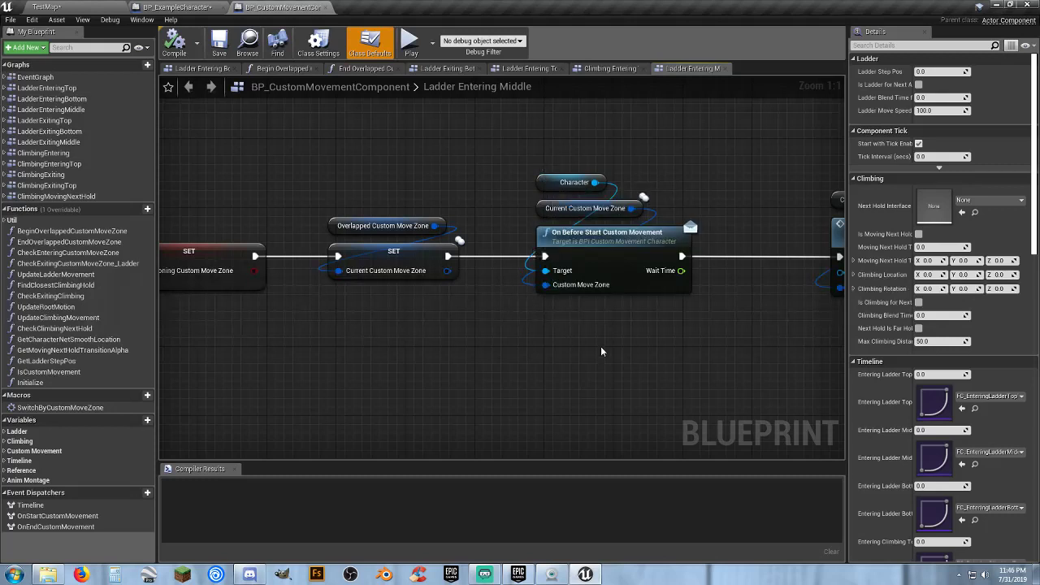
{"action": "right_click_drag", "start_coordinate": [600, 347], "coordinate": [520, 340]}
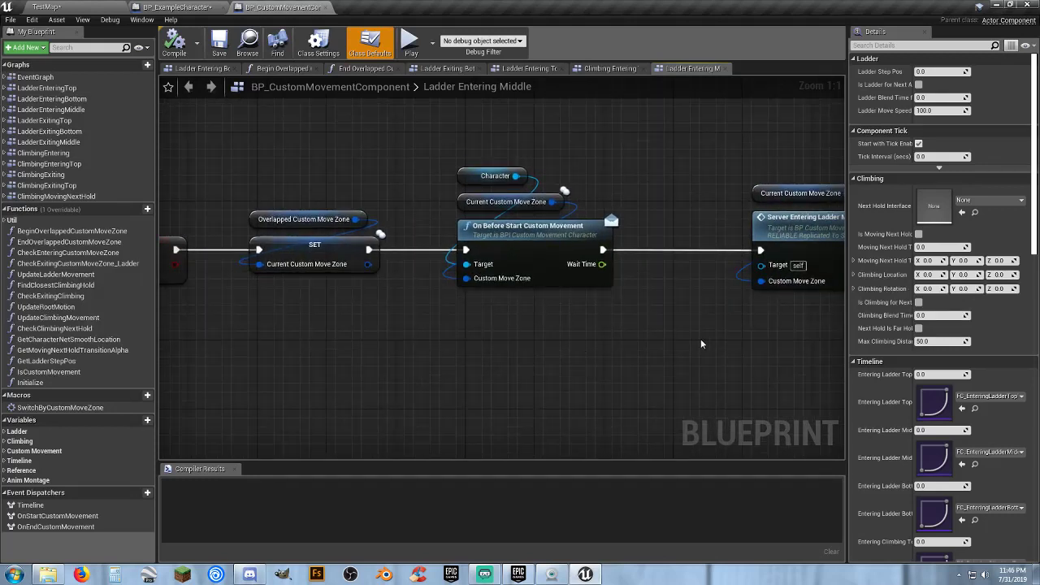
{"action": "right_click_drag", "start_coordinate": [701, 339], "coordinate": [675, 264]}
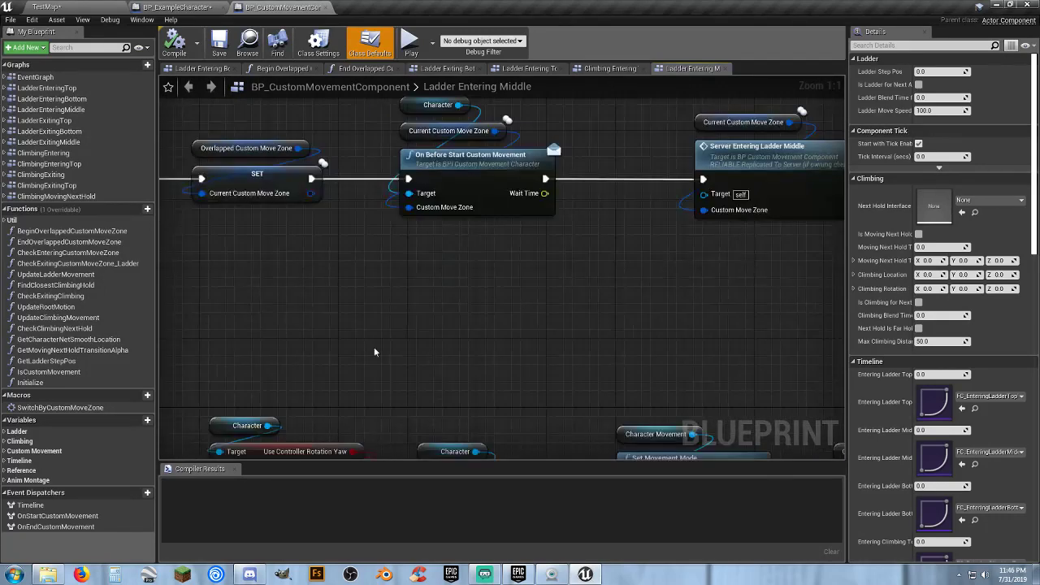
Examine the ServerEnteringLadderMiddle and BroadcastEnteringLadderMiddle events up to the OnStartCustomMovement call.
{"action": "right_click_drag", "start_coordinate": [374, 350], "coordinate": [650, 232]}
{"action": "right_click_drag", "start_coordinate": [237, 288], "coordinate": [579, 215]}
{"action": "right_click_drag", "start_coordinate": [364, 254], "coordinate": [460, 300]}
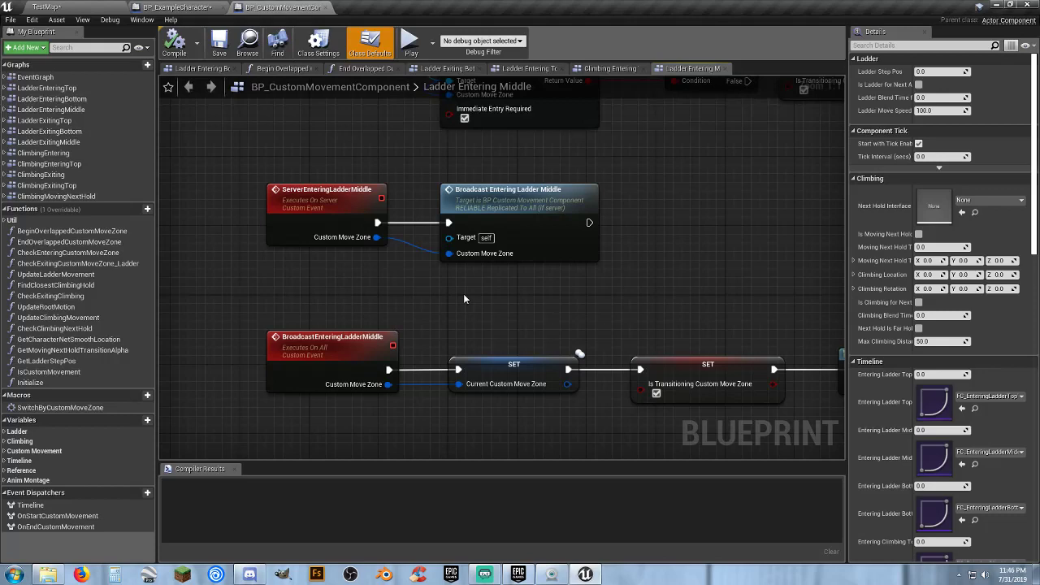
{"action": "right_click_drag", "start_coordinate": [464, 300], "coordinate": [489, 193]}
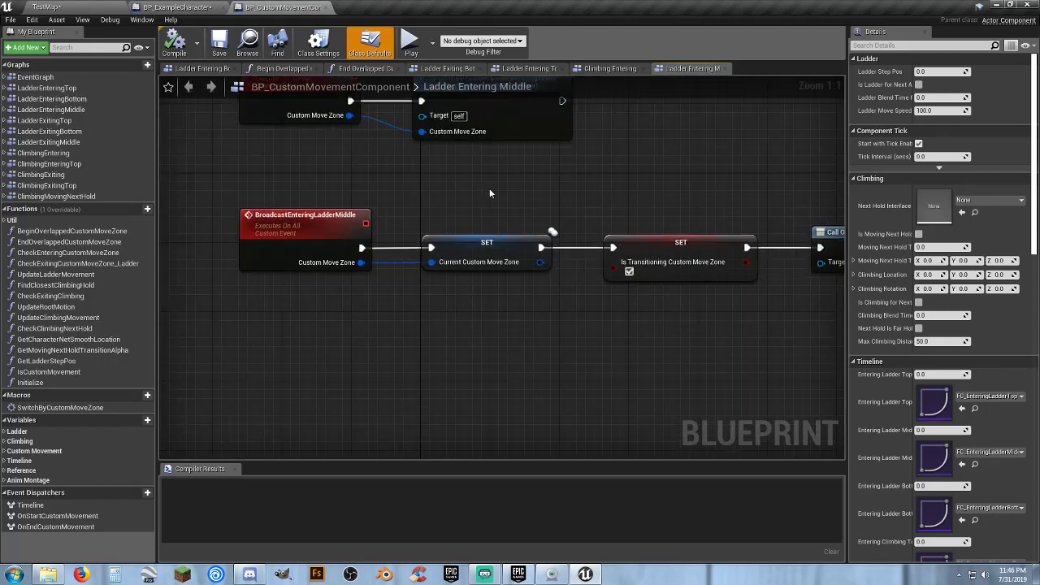
{"action": "right_click_drag", "start_coordinate": [586, 285], "coordinate": [533, 337]}
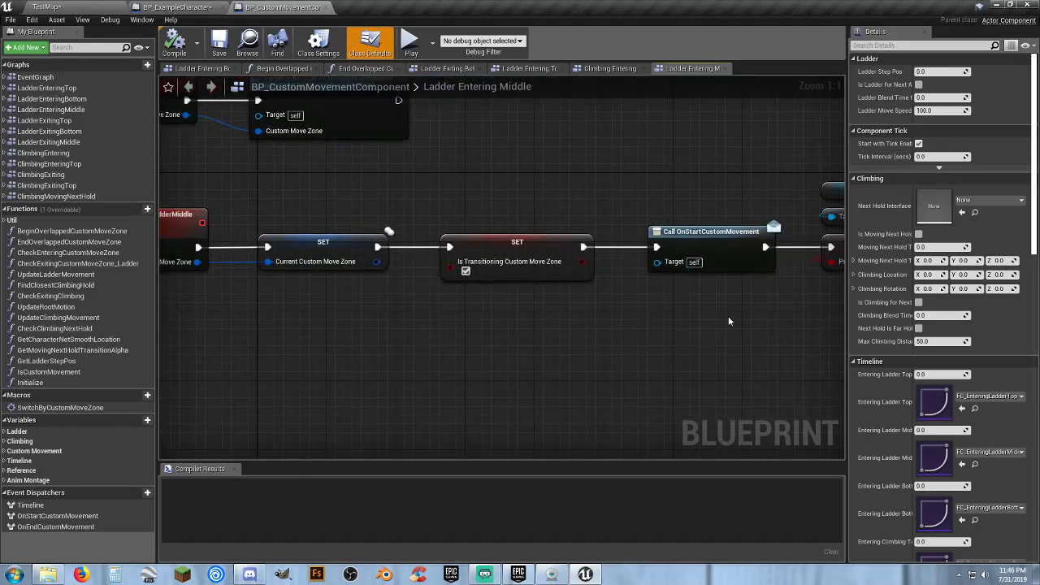
{"action": "right_click_drag", "start_coordinate": [729, 321], "coordinate": [394, 330]}
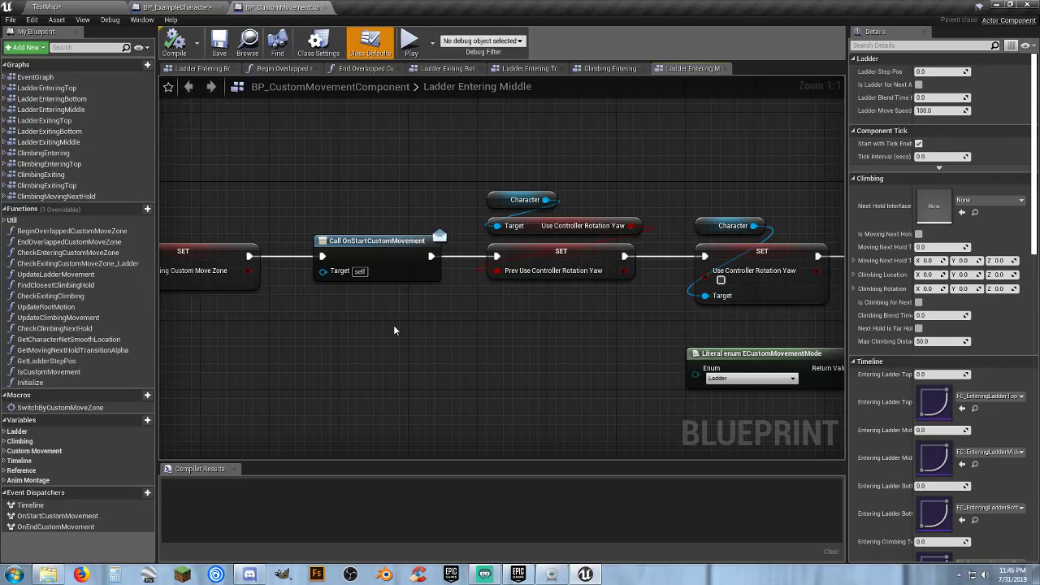
Examine the broadcast chain's Set Movement Mode, Velocity, Orient Rotation to Movement and Use Controller Desired Rotation nodes.
{"action": "right_click_drag", "start_coordinate": [626, 327], "coordinate": [269, 284]}
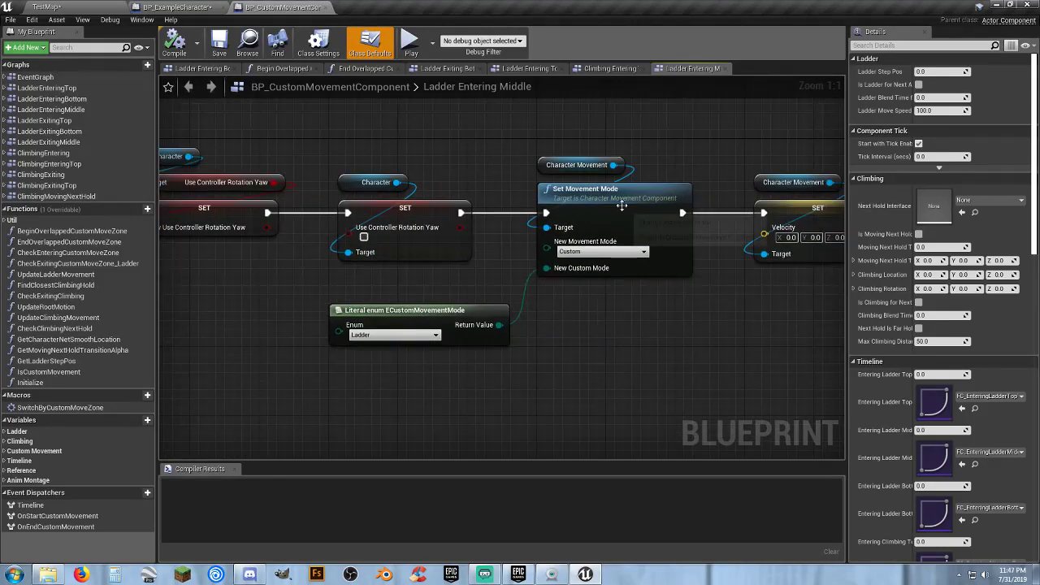
{"action": "right_click_drag", "start_coordinate": [690, 326], "coordinate": [261, 366]}
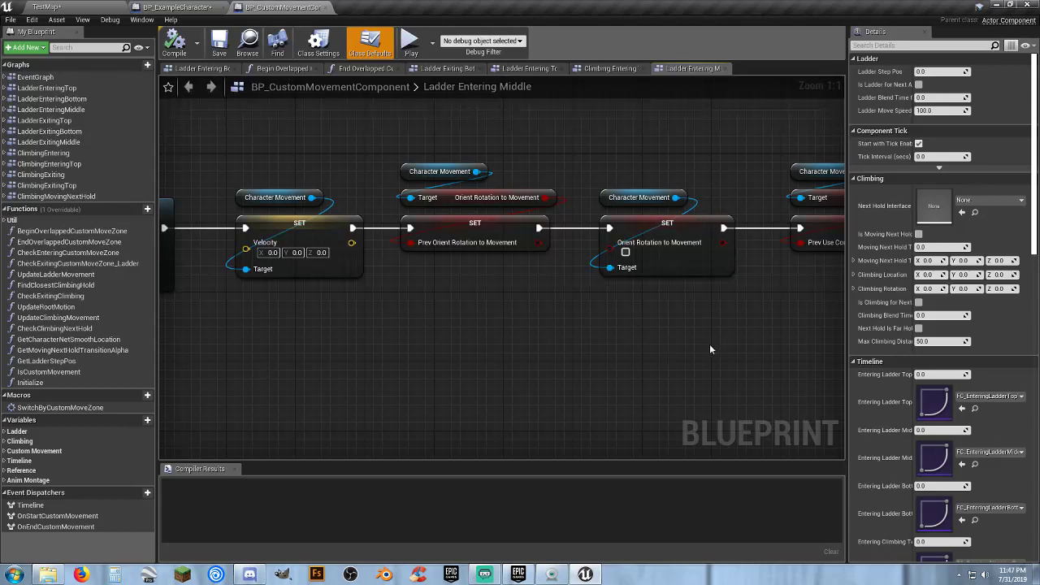
{"action": "right_click_drag", "start_coordinate": [710, 350], "coordinate": [389, 358]}
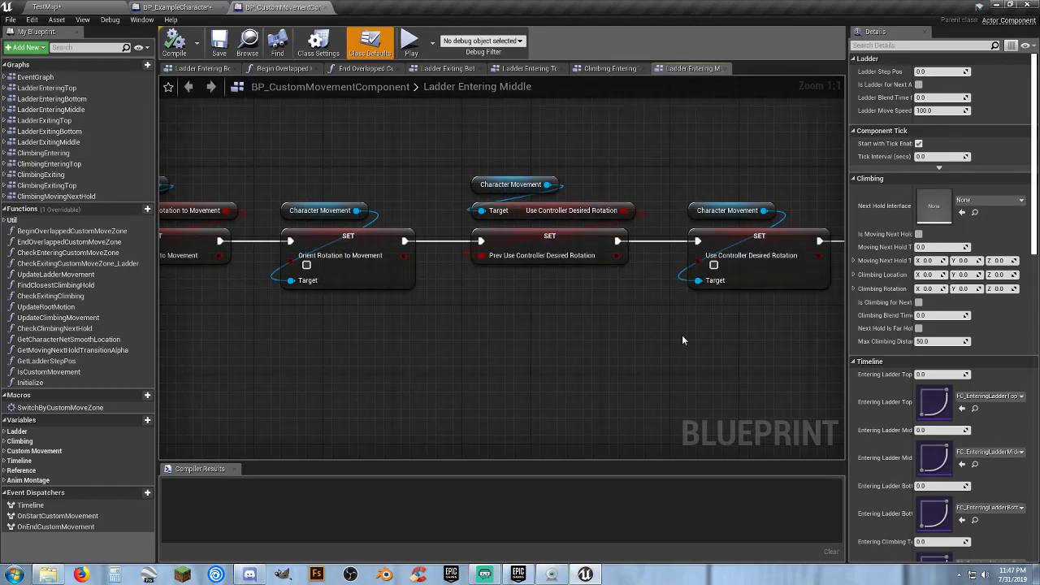
{"action": "right_click_drag", "start_coordinate": [726, 340], "coordinate": [404, 338]}
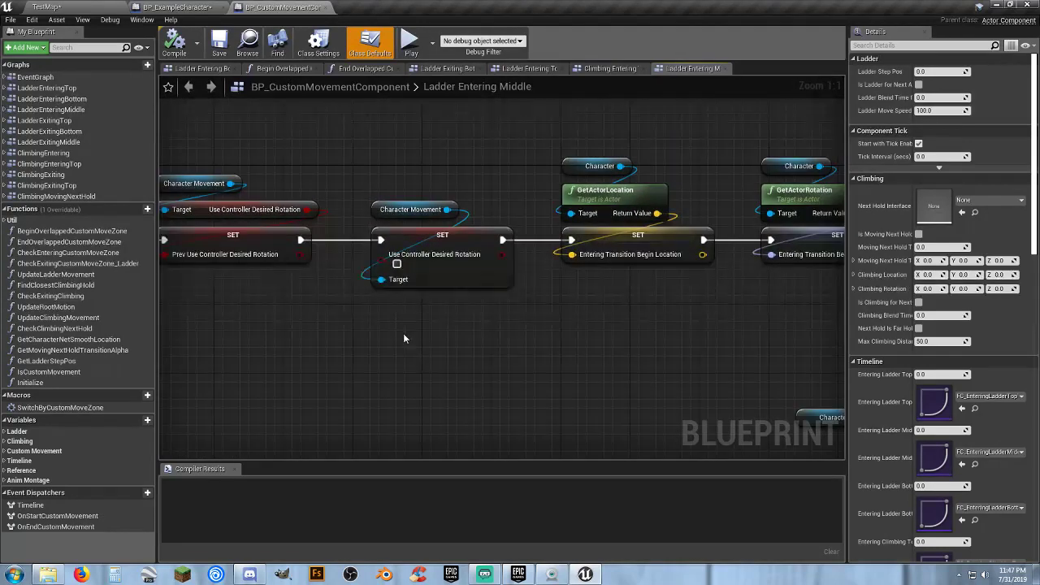
Examine the entering-transition calculations from Switch by Custom Move Zone through the ladder location, step height and rotation nodes.
{"action": "right_click_drag", "start_coordinate": [729, 329], "coordinate": [437, 327]}
{"action": "right_click_drag", "start_coordinate": [625, 299], "coordinate": [479, 278]}
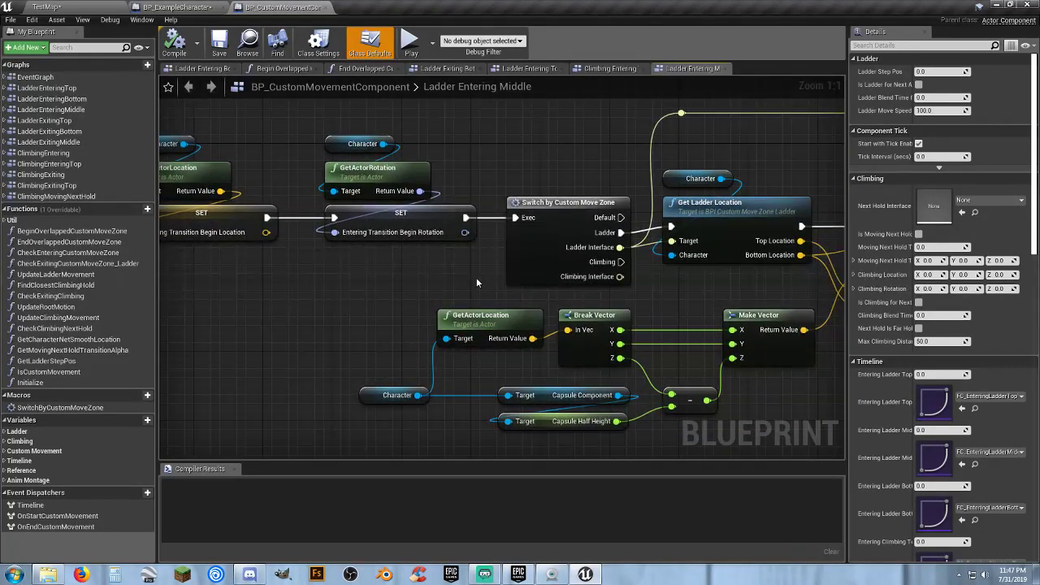
{"action": "right_click_drag", "start_coordinate": [726, 288], "coordinate": [492, 277]}
{"action": "right_click_drag", "start_coordinate": [555, 285], "coordinate": [254, 302]}
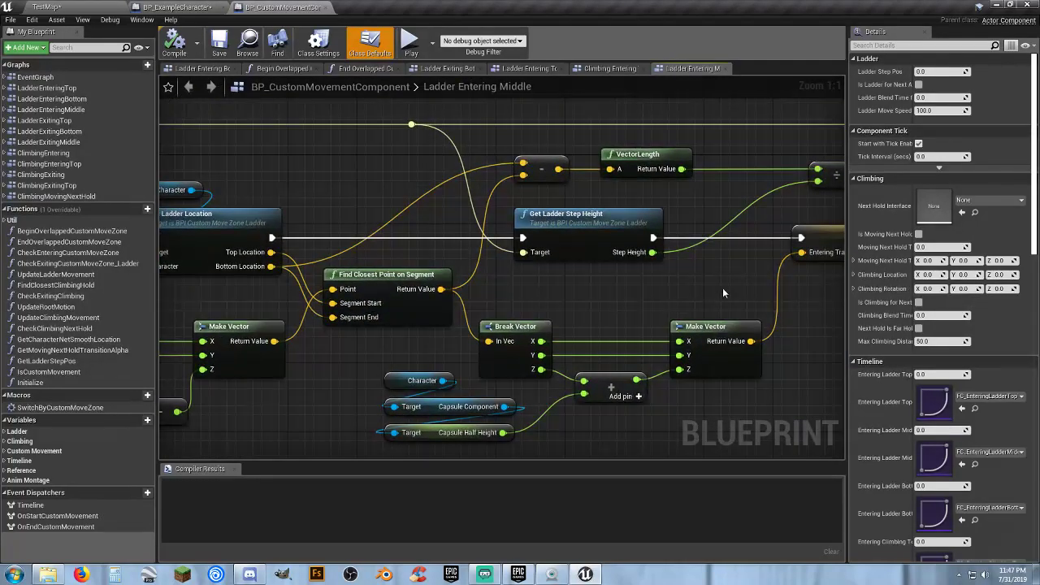
{"action": "right_click_drag", "start_coordinate": [724, 293], "coordinate": [287, 309]}
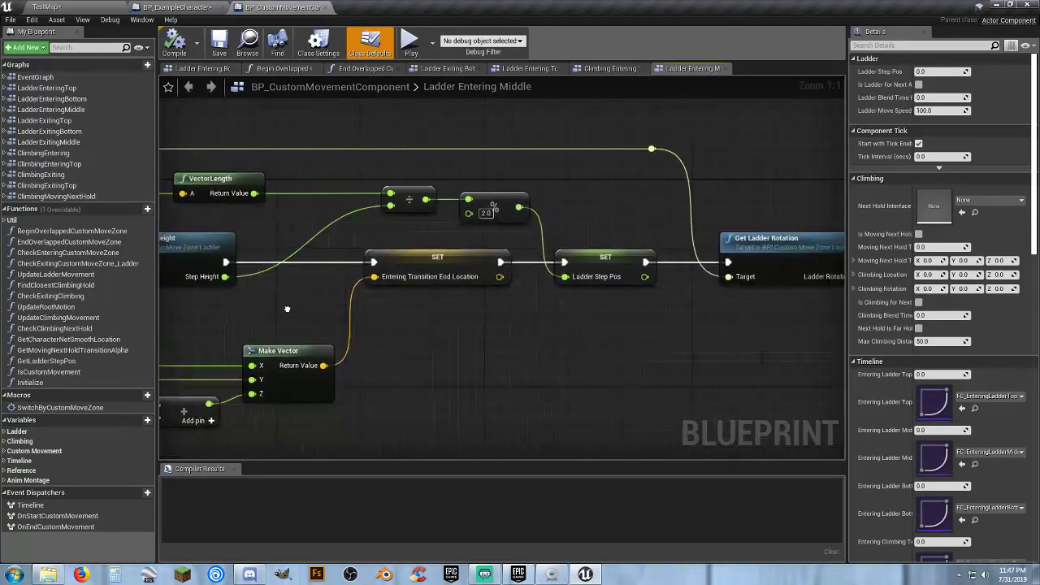
{"action": "right_click_drag", "start_coordinate": [470, 342], "coordinate": [307, 326]}
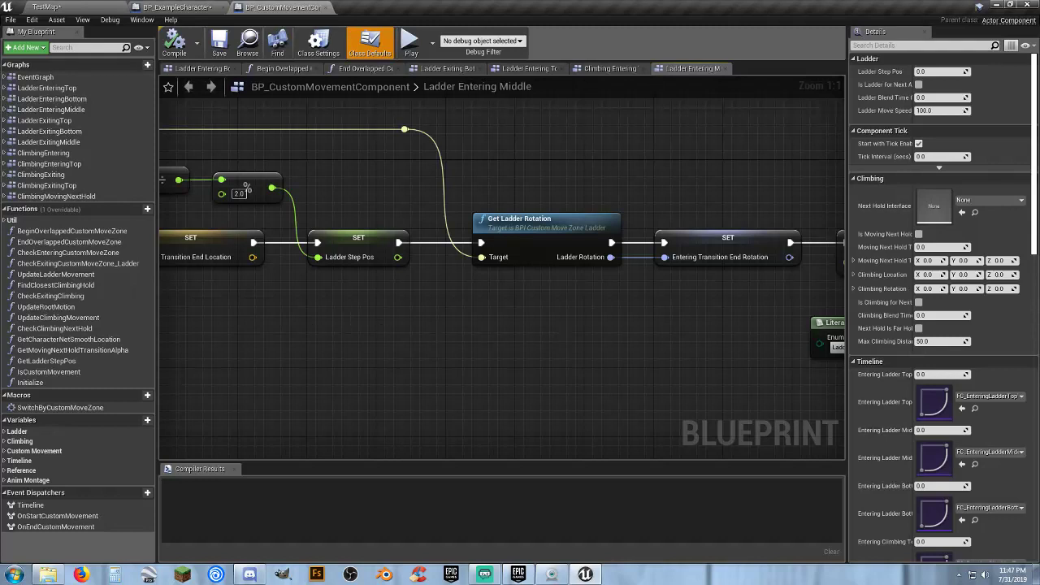
{"action": "right_click_drag", "start_coordinate": [561, 336], "coordinate": [407, 321]}
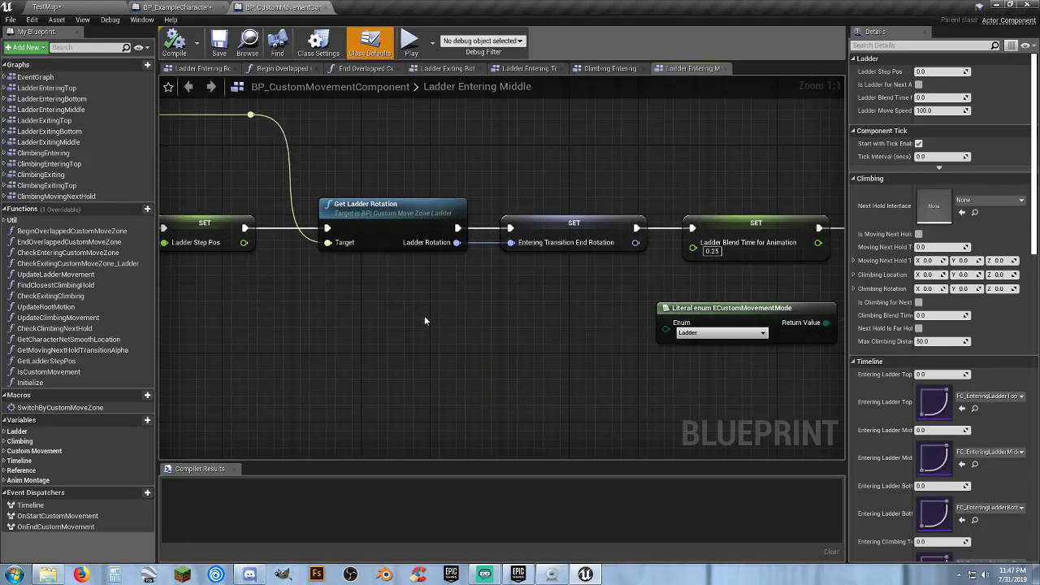
Examine the Bind Event to Timeline node and the UpdateEnteringLadderMiddleTimeline event's Update Entering Transition and time range check.
{"action": "right_click_drag", "start_coordinate": [488, 300], "coordinate": [170, 312]}
{"action": "right_click_drag", "start_coordinate": [634, 361], "coordinate": [291, 240]}
{"action": "right_click_drag", "start_coordinate": [685, 198], "coordinate": [533, 198]}
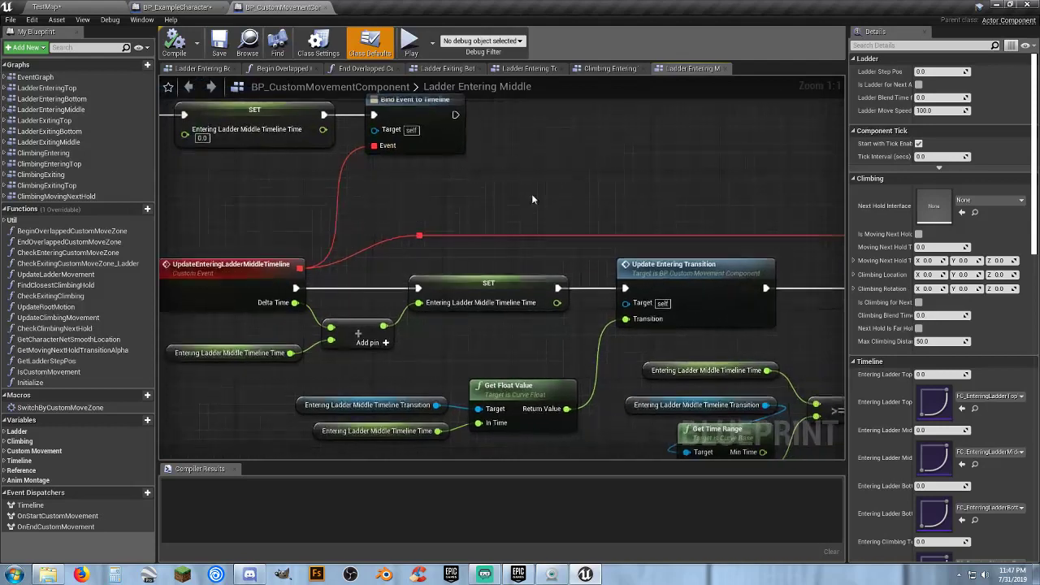
{"action": "right_click_drag", "start_coordinate": [637, 195], "coordinate": [586, 124]}
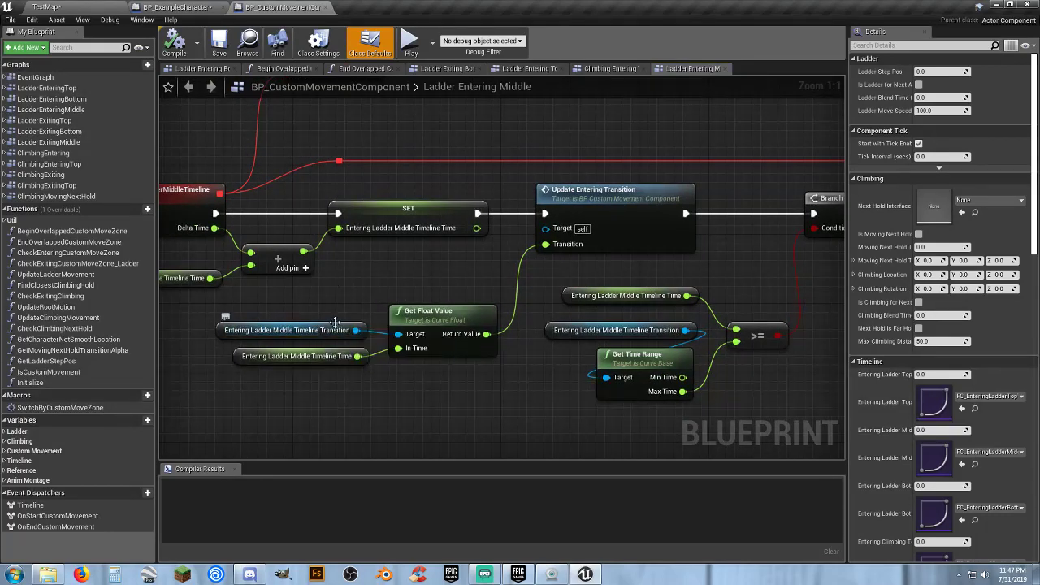
Examine the Begin Overlapped Custom Move Zone function from its locally controlled branch to the Climbing type comparison.
{"action": "right_click_drag", "start_coordinate": [354, 139], "coordinate": [430, 138]}
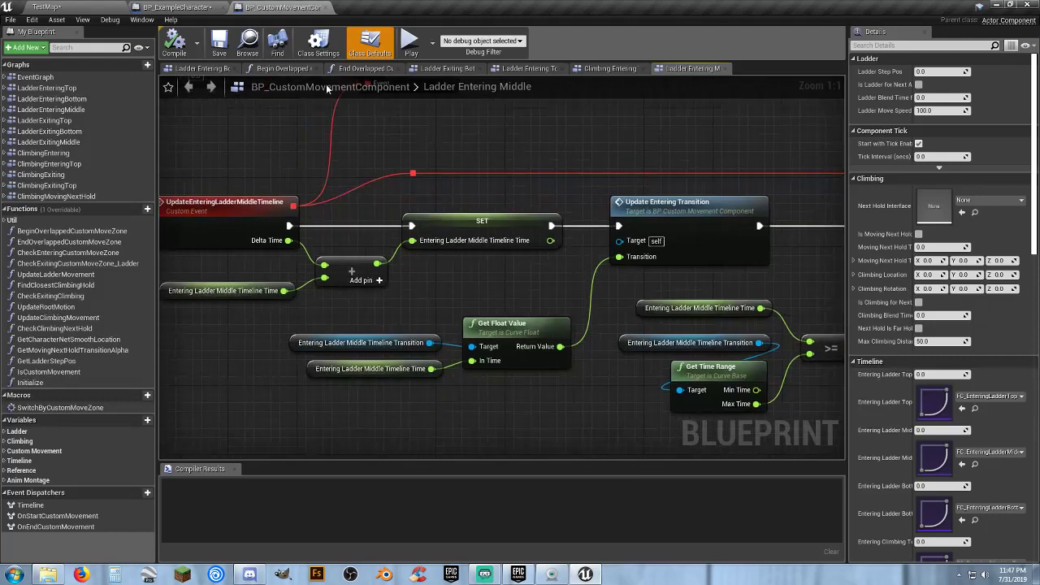
{"action": "left_click", "coordinate": [284, 68]}
{"action": "right_click_drag", "start_coordinate": [450, 340], "coordinate": [469, 379]}
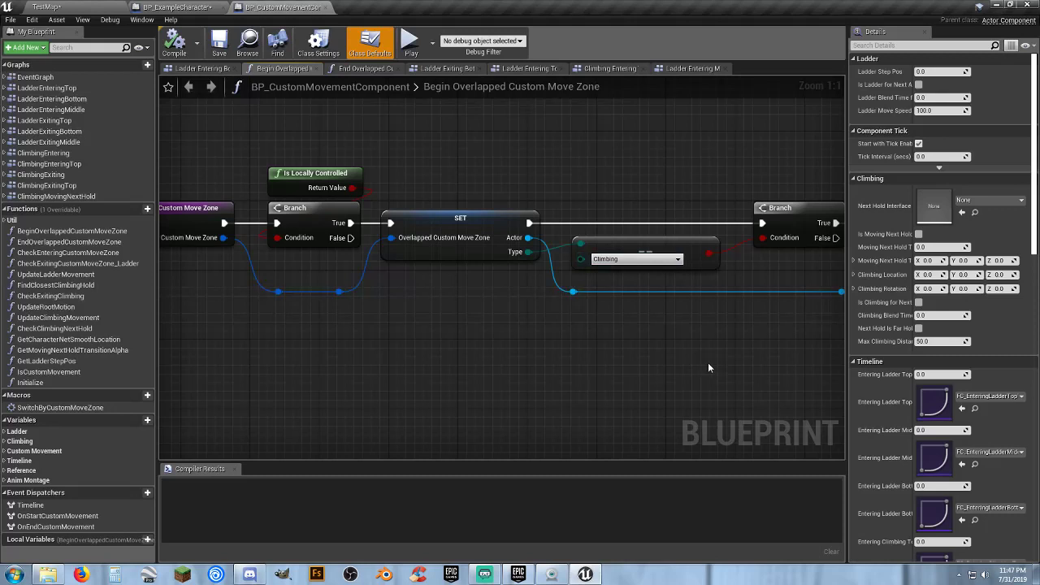
{"action": "mouse_move", "coordinate": [710, 355]}
{"action": "right_mouse_down"}
{"action": "mouse_move", "coordinate": [370, 361]}
{"action": "mouse_move", "coordinate": [711, 348]}
{"action": "right_mouse_up"}
{"action": "right_click_drag", "start_coordinate": [431, 358], "coordinate": [544, 349]}
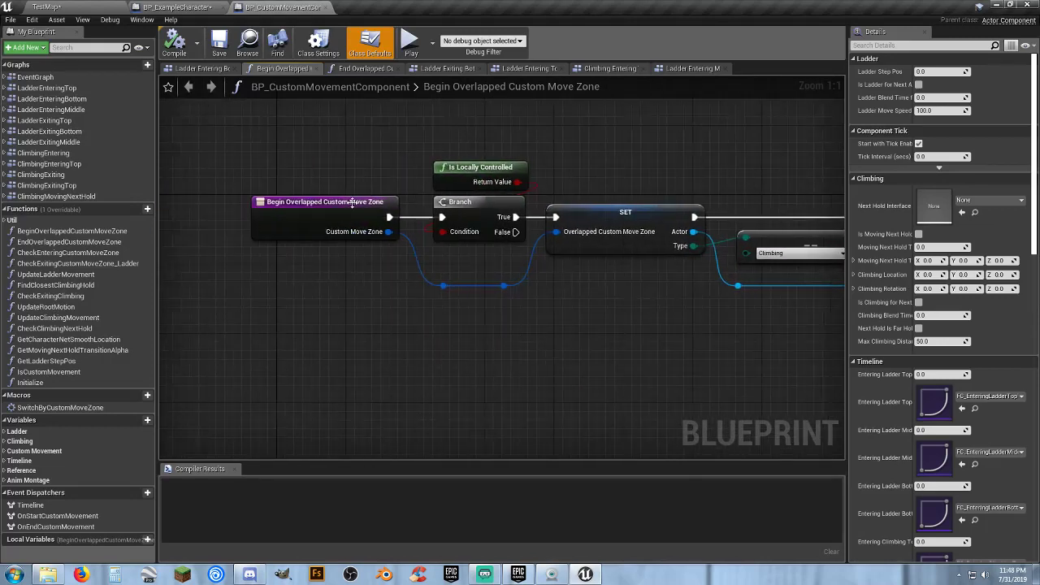
Examine the EnteringLadderBottom, ServerEnteringLadderBottom and BroadcastEnteringLadderBottom events in the Ladder Entering Bottom graph.
{"action": "left_click", "coordinate": [205, 69]}
{"action": "right_click_drag", "start_coordinate": [389, 387], "coordinate": [1010, 406]}
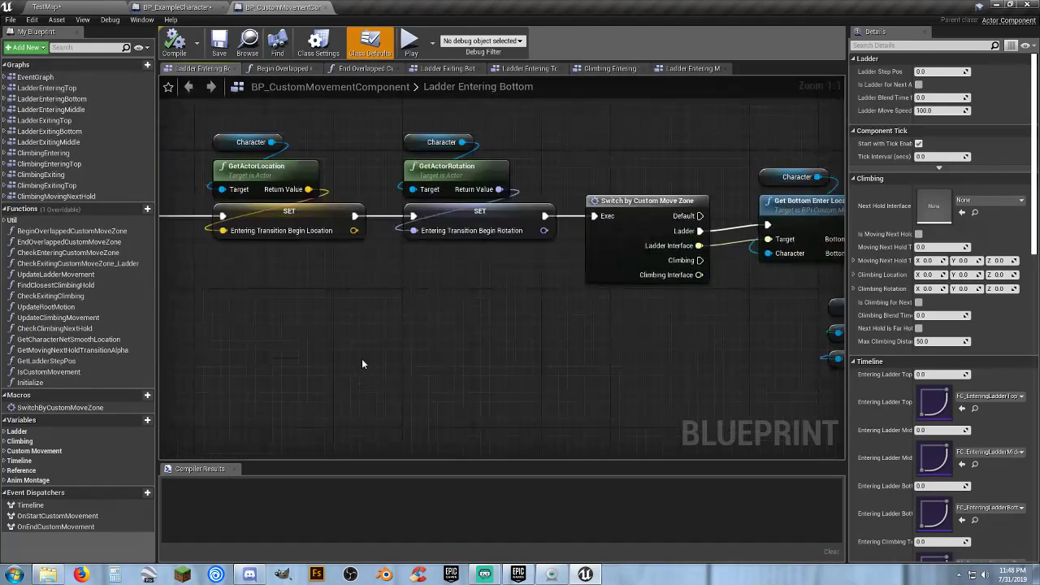
{"action": "right_click_drag", "start_coordinate": [291, 362], "coordinate": [485, 362]}
{"action": "scroll", "coordinate": [485, 362], "scroll_direction": "down", "scroll_amount": 6}
{"action": "right_click_drag", "start_coordinate": [322, 383], "coordinate": [774, 375]}
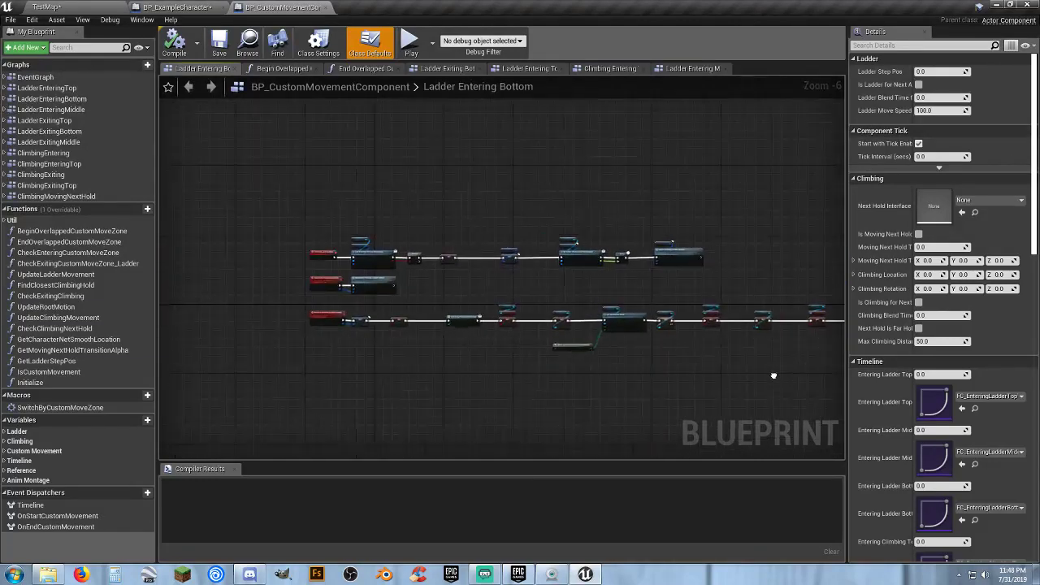
{"action": "scroll", "coordinate": [342, 338], "scroll_direction": "up", "scroll_amount": 4}
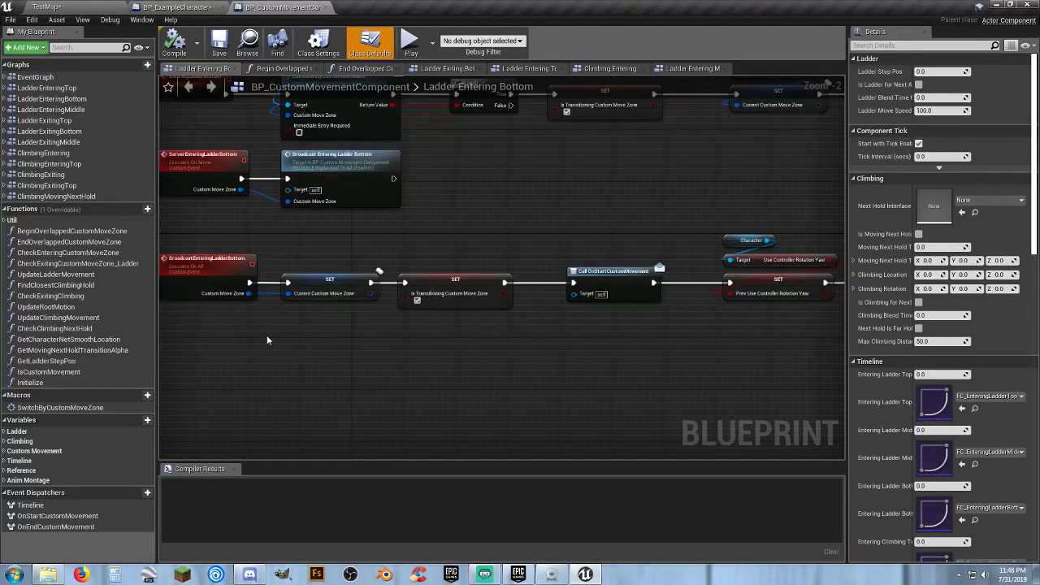
{"action": "right_click_drag", "start_coordinate": [267, 340], "coordinate": [339, 406]}
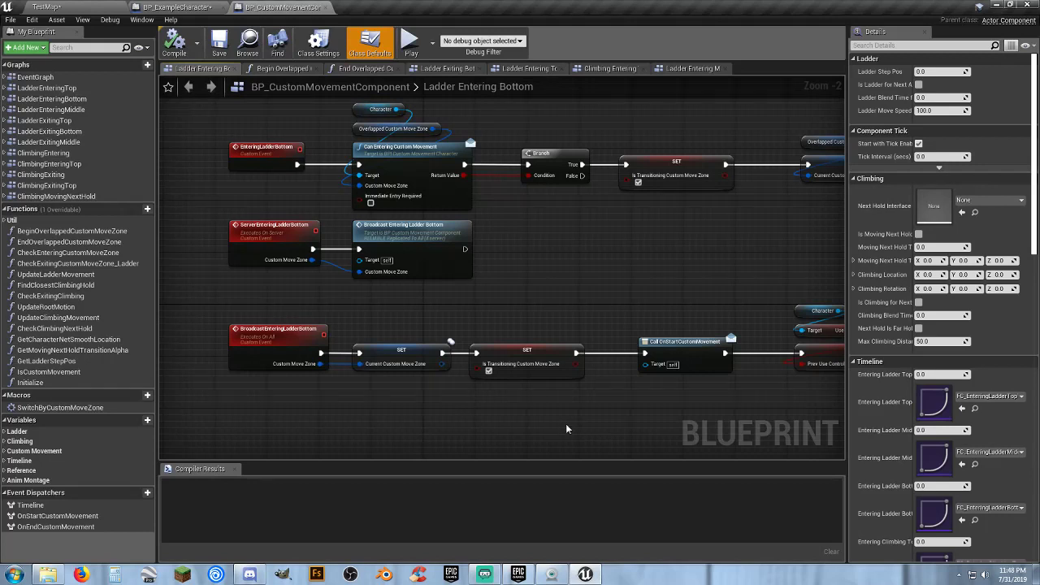
{"action": "right_click_drag", "start_coordinate": [593, 437], "coordinate": [572, 433]}
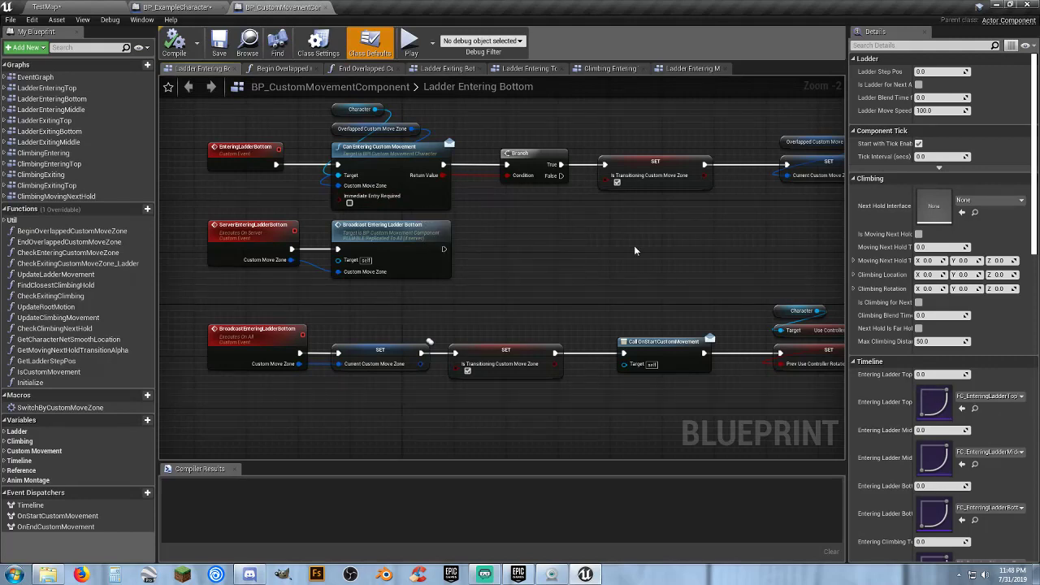
Examine the EnteringLadderBottom chain through On Before Start Custom Movement and Delay to the Server Entering Ladder Bottom call.
{"action": "right_click_drag", "start_coordinate": [667, 239], "coordinate": [465, 212]}
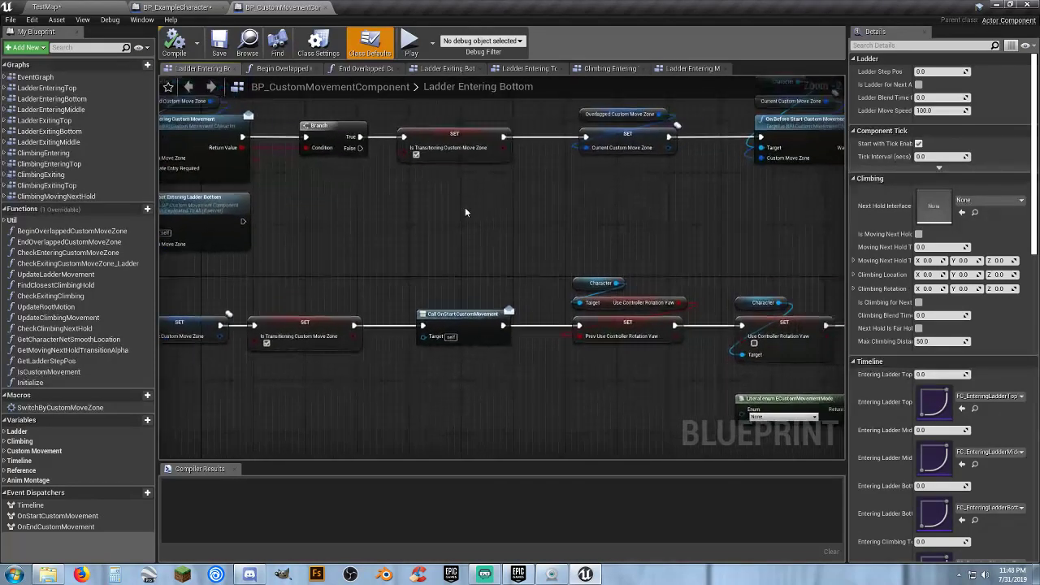
{"action": "right_click_drag", "start_coordinate": [613, 211], "coordinate": [526, 254]}
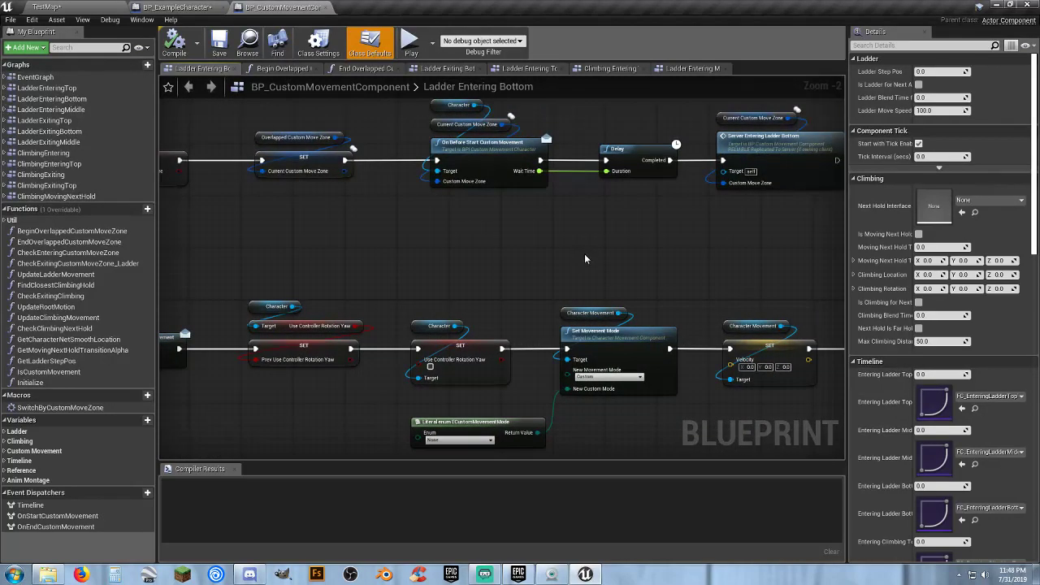
{"action": "right_click_drag", "start_coordinate": [629, 248], "coordinate": [401, 249]}
Play-test TestMap by moving the skeleton sideways across the climbing holds and up to the ladder, and end the session.
{"action": "left_click", "coordinate": [78, 7]}
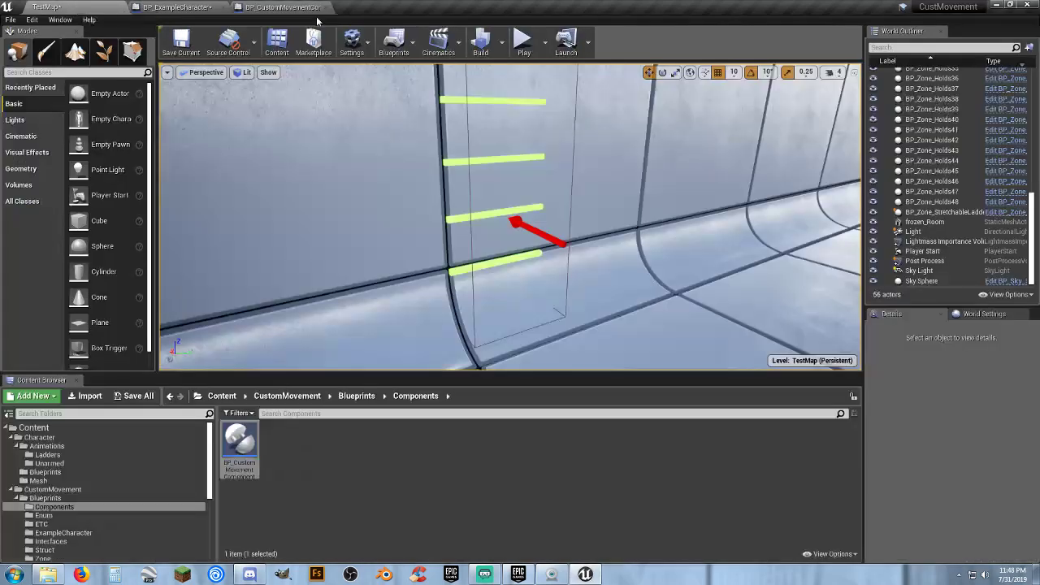
{"action": "left_click", "coordinate": [523, 40]}
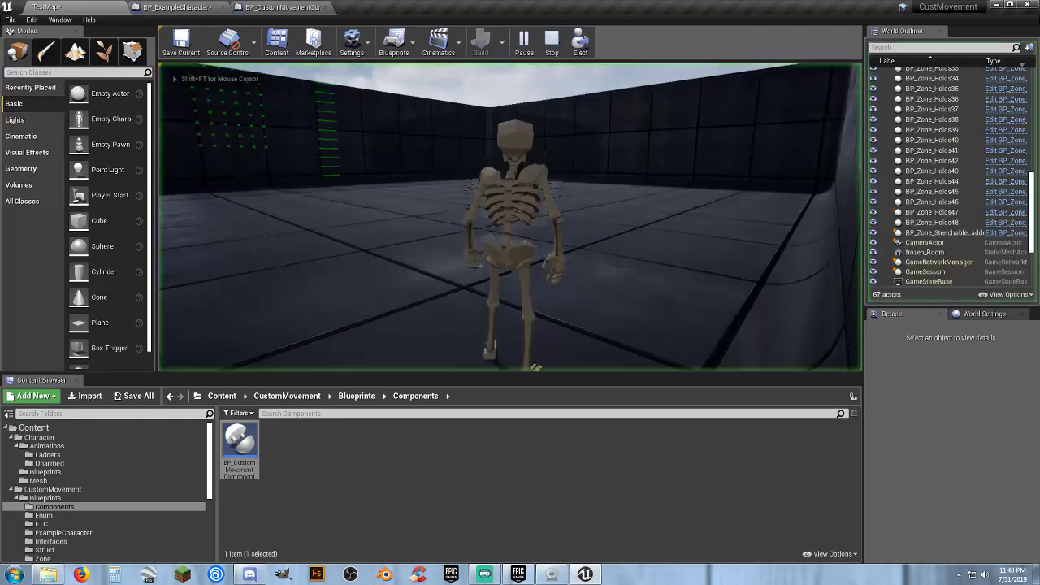
{"action": "key", "text": "w"}
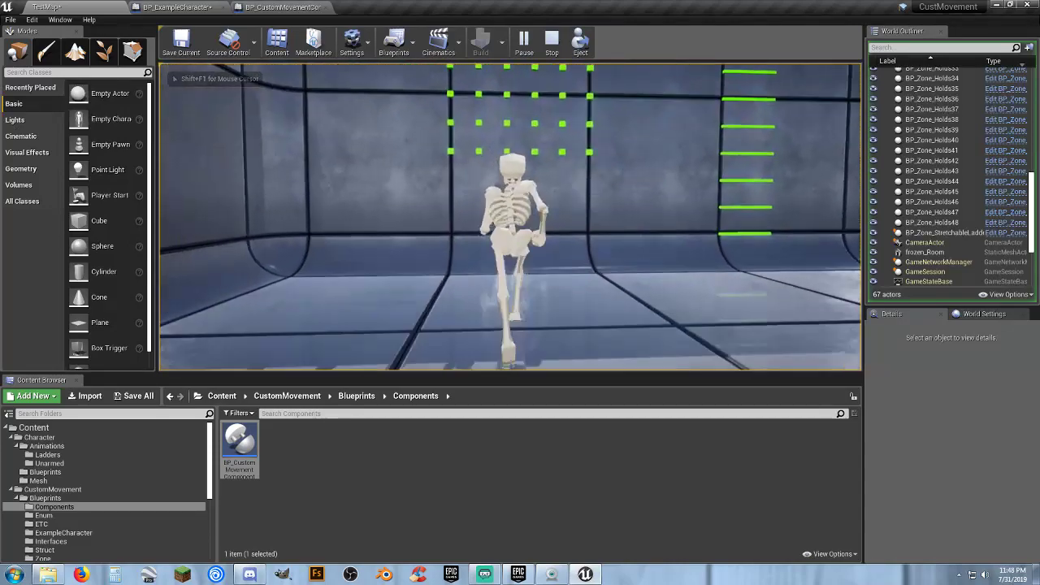
{"action": "key", "text": "space"}
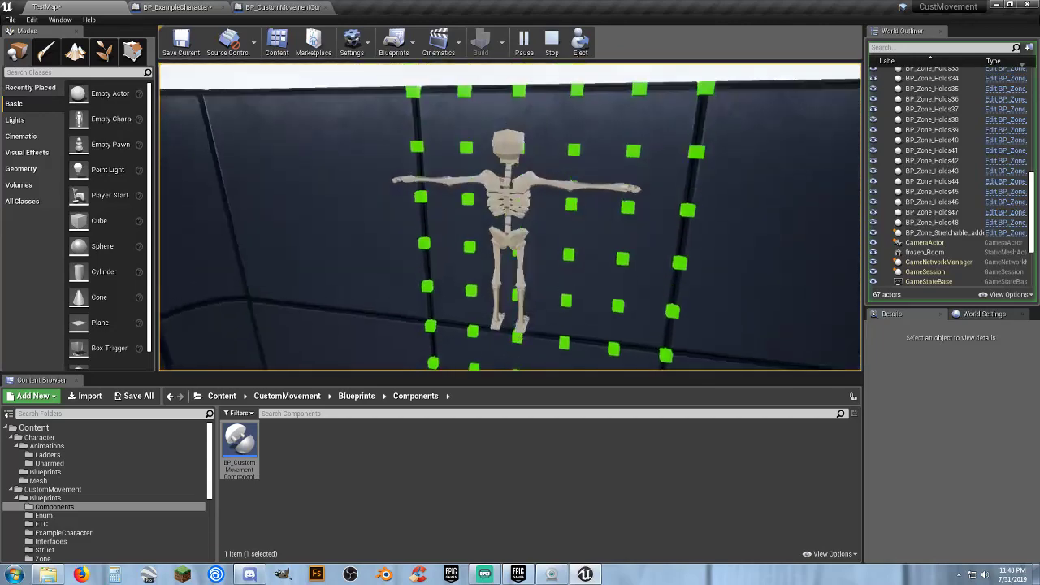
{"action": "key", "text": "d"}
{"action": "key", "text": "d"}
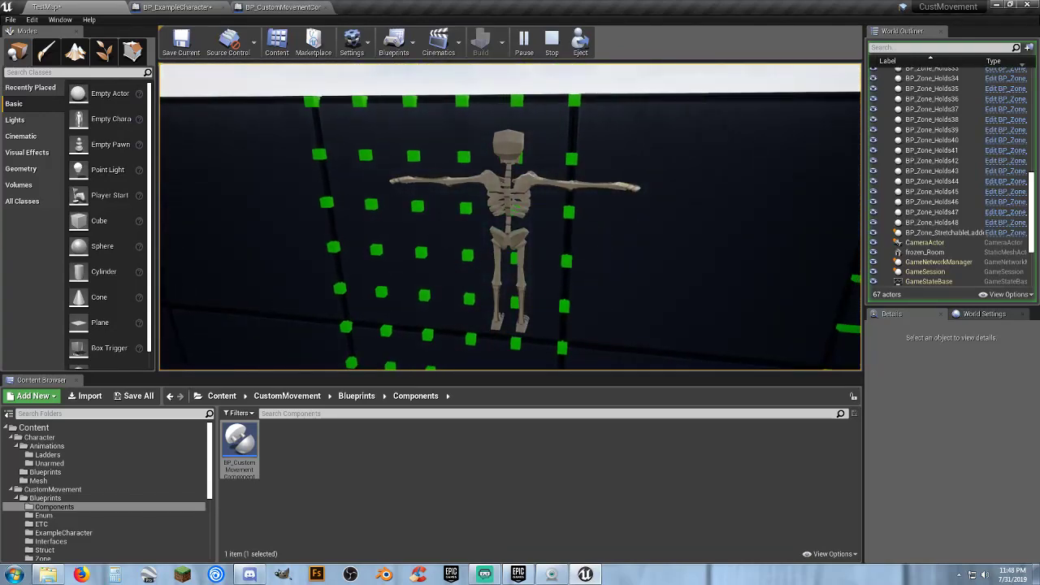
{"action": "key", "text": "a"}
{"action": "key", "text": "a"}
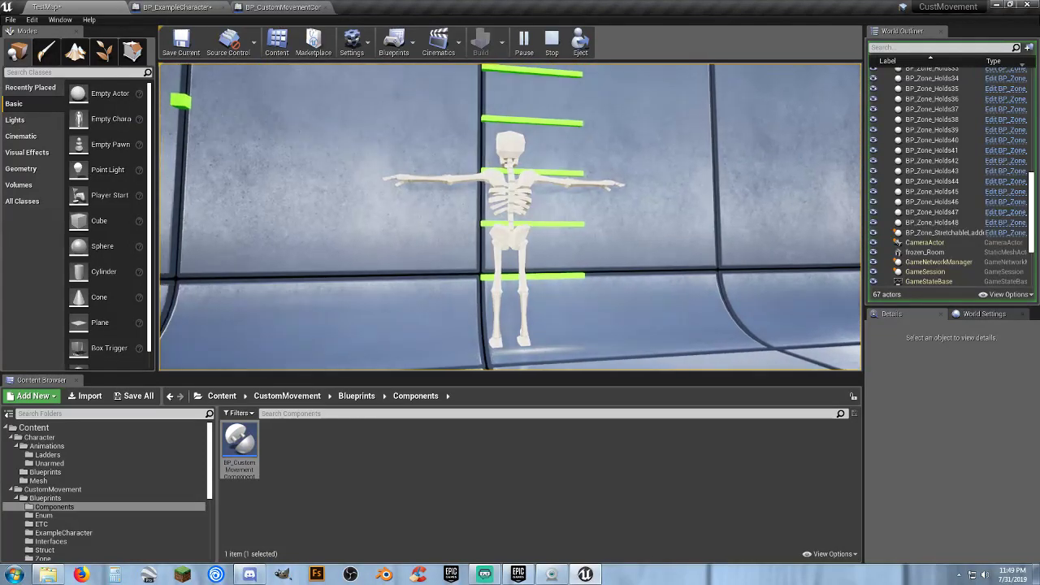
{"action": "key", "text": "Escape"}
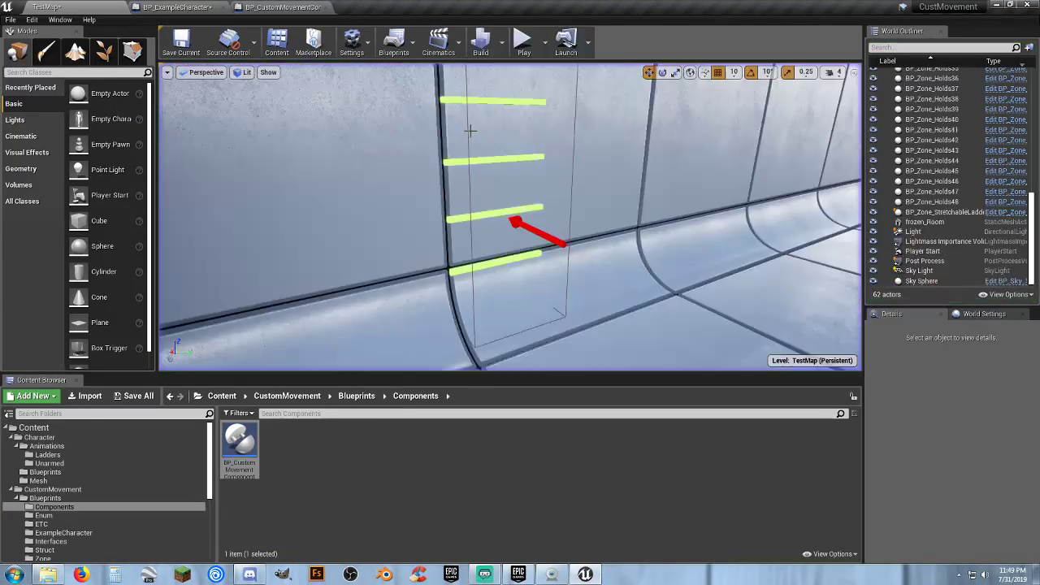
Play-test the level again by running the skeleton to the ladder and climbing it, and end the session.
{"action": "left_click", "coordinate": [521, 41]}
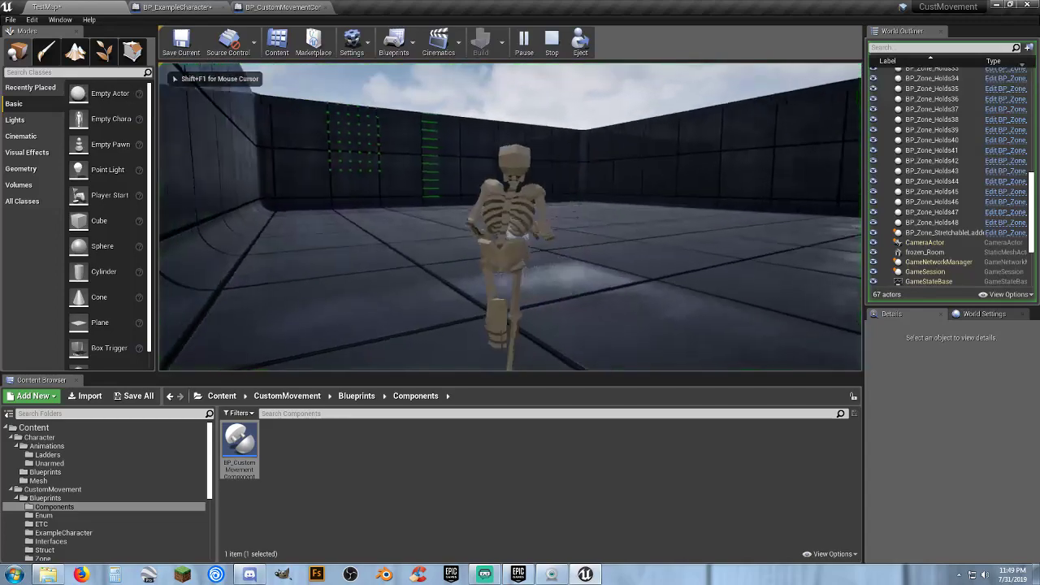
{"action": "key", "text": "w"}
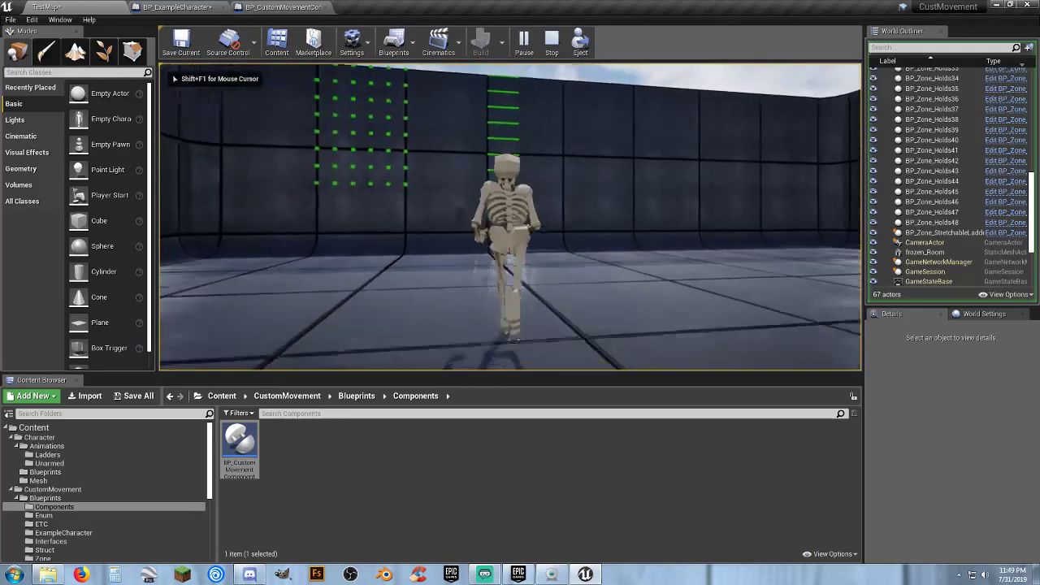
{"action": "key", "text": "space"}
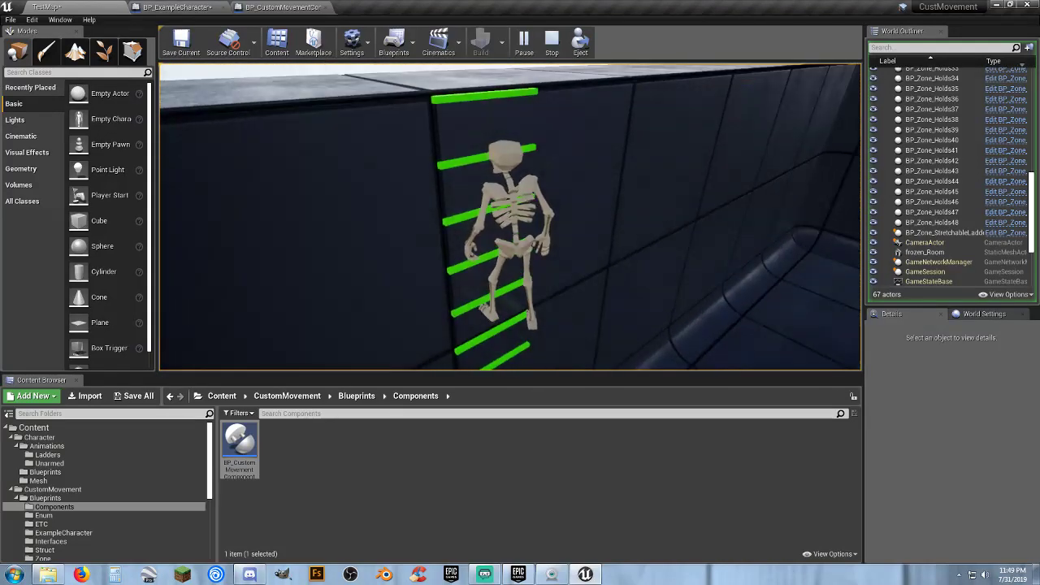
{"action": "key", "text": "Escape"}
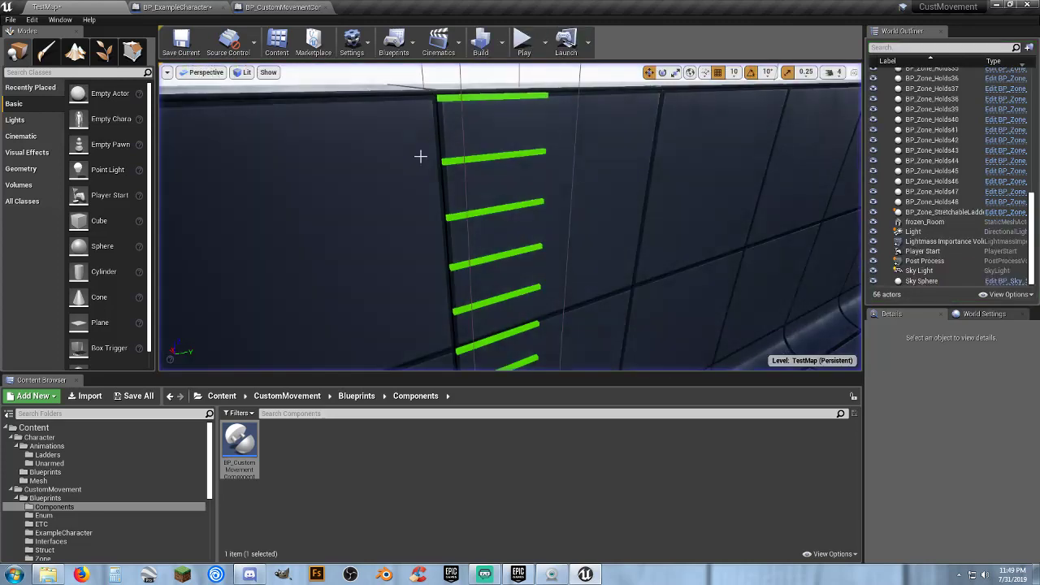
Review the rotation settings nodes in the Ladder Entering Bottom broadcast chain and close the BP_CustomMovementComponent blueprint.
{"action": "left_click", "coordinate": [289, 10]}
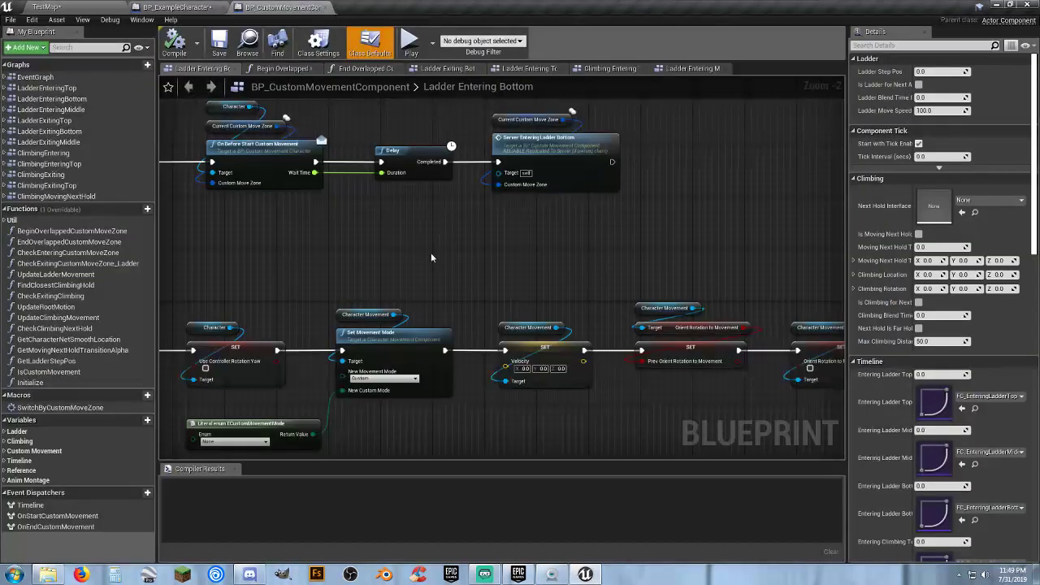
{"action": "right_click_drag", "start_coordinate": [634, 262], "coordinate": [271, 208]}
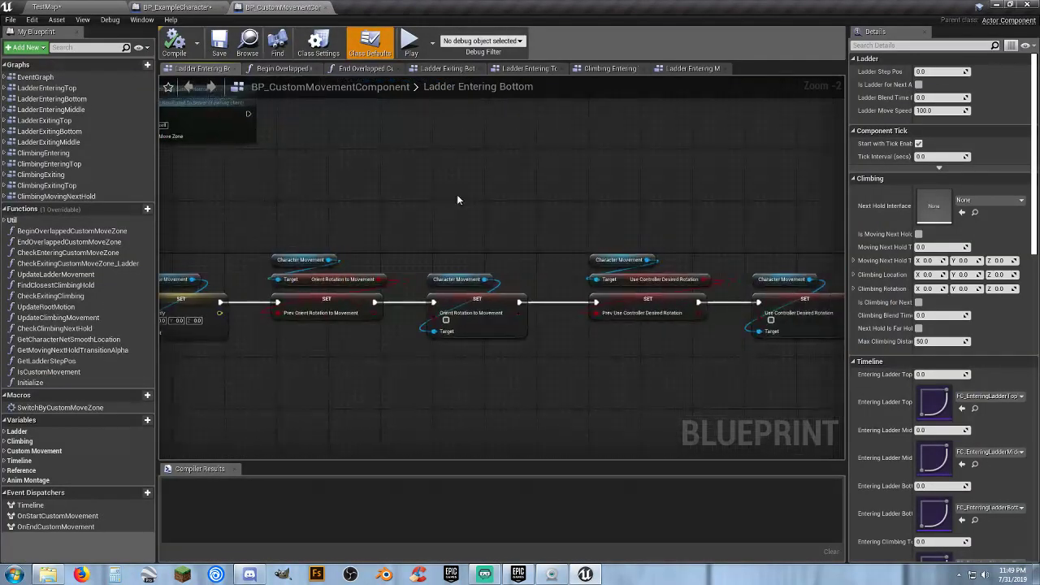
{"action": "right_click_drag", "start_coordinate": [630, 191], "coordinate": [475, 185]}
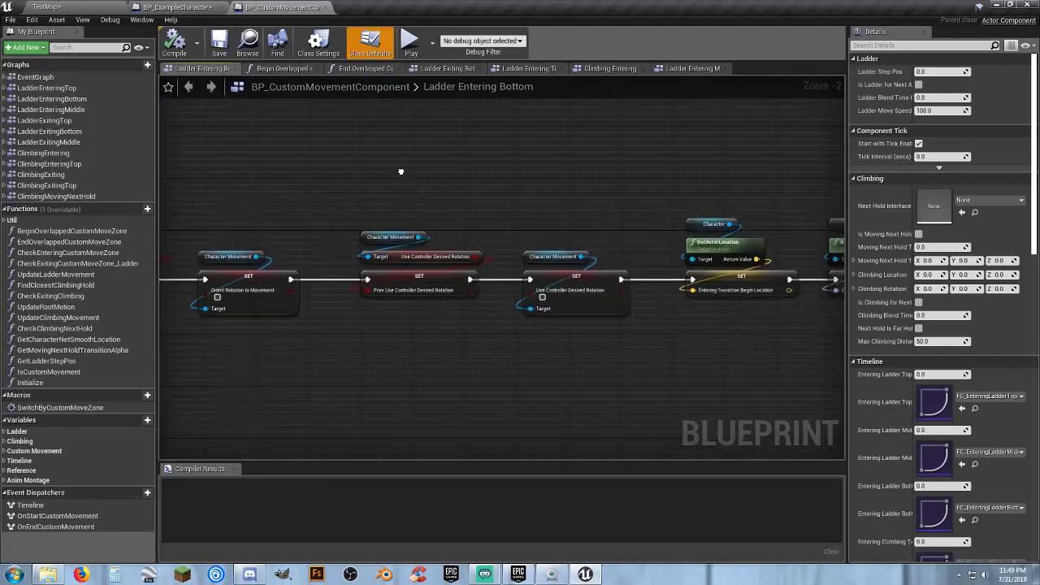
{"action": "left_click", "coordinate": [326, 8]}
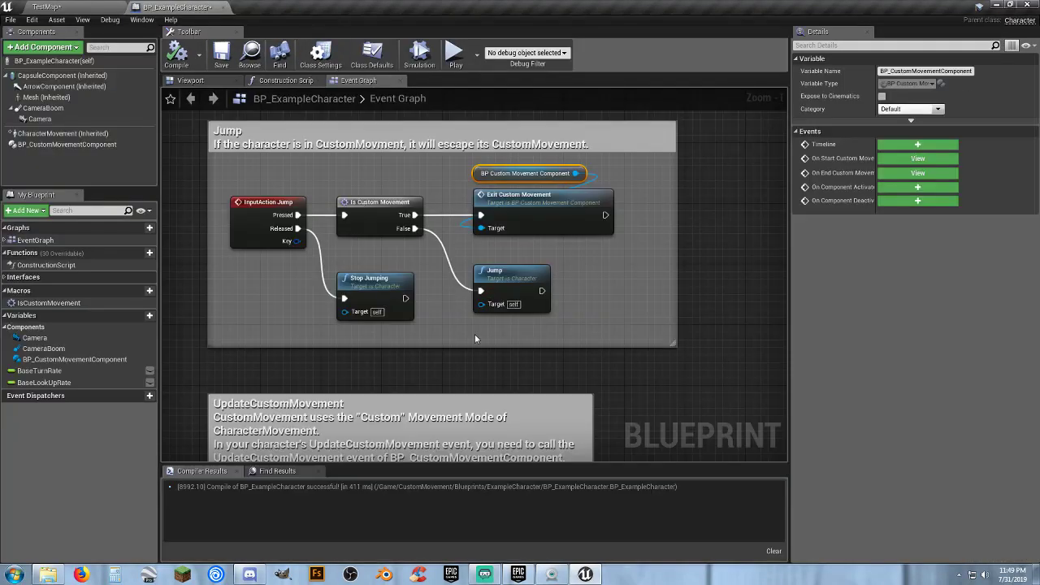
Review the Character, Camera, Pawn and Replication defaults of BP_ExampleCharacter.
{"action": "left_click", "coordinate": [673, 365]}
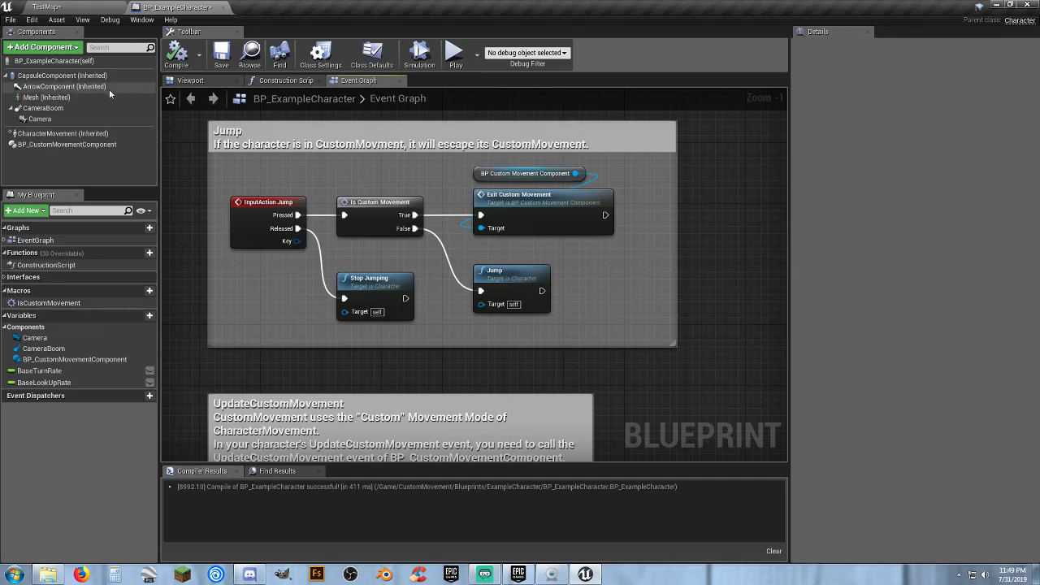
{"action": "left_click", "coordinate": [52, 62]}
{"action": "scroll", "coordinate": [850, 398], "scroll_direction": "down", "scroll_amount": 8}
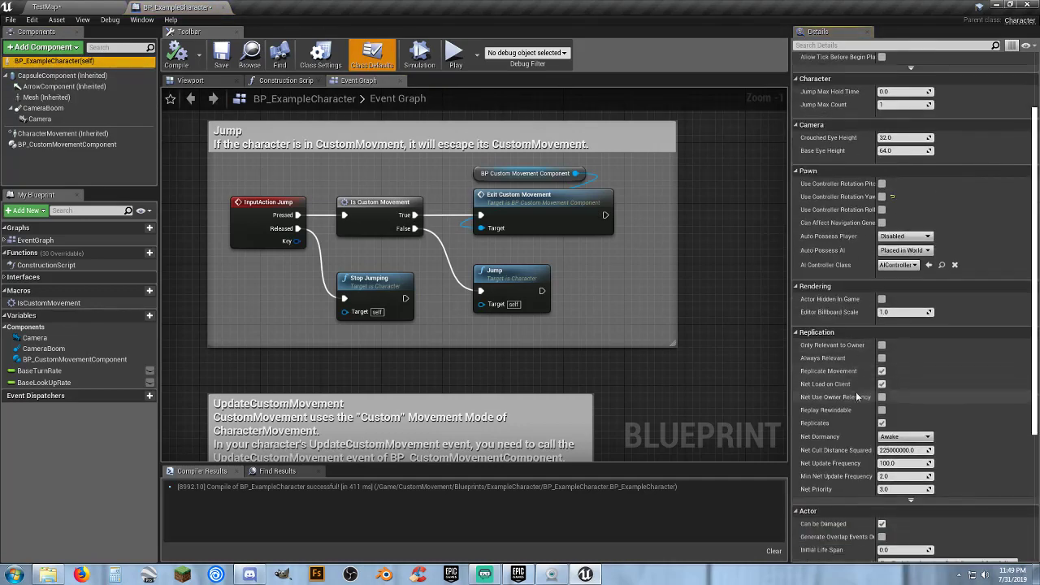
Review the BP_CustomMovementComponent's timeline curves, custom movement values and Anim Montage assignments, and return to TestMap.
{"action": "left_click", "coordinate": [59, 143]}
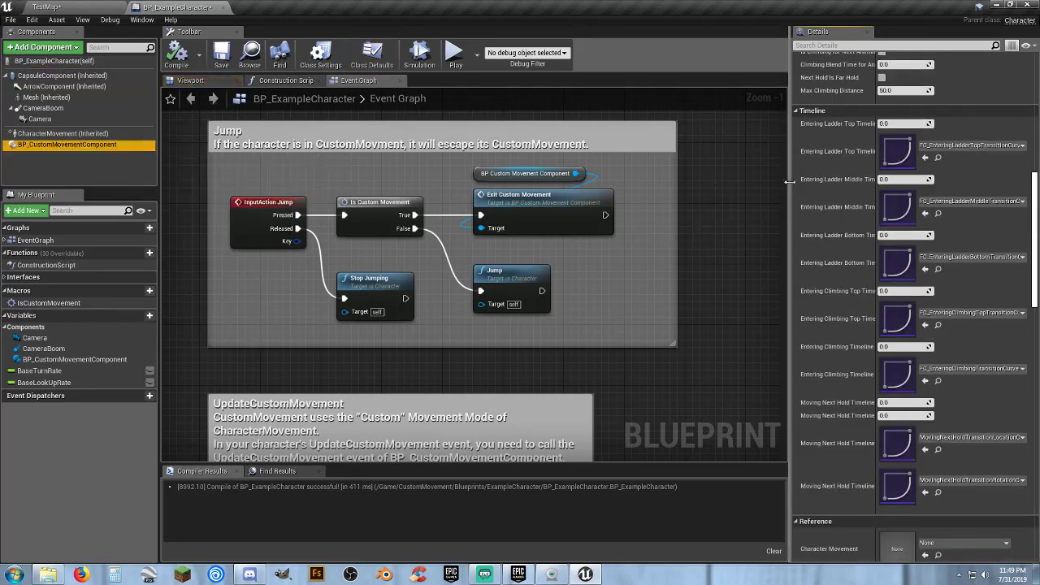
{"action": "scroll", "coordinate": [822, 193], "scroll_direction": "down", "scroll_amount": 4}
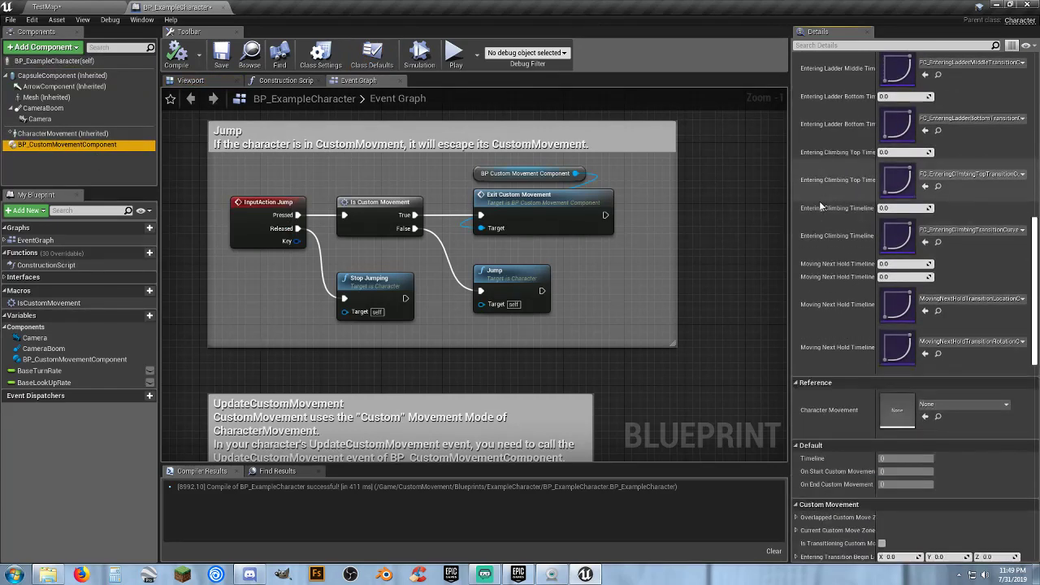
{"action": "scroll", "coordinate": [820, 203], "scroll_direction": "up", "scroll_amount": 2}
{"action": "scroll", "coordinate": [820, 202], "scroll_direction": "down", "scroll_amount": 2}
{"action": "scroll", "coordinate": [819, 206], "scroll_direction": "down", "scroll_amount": 12}
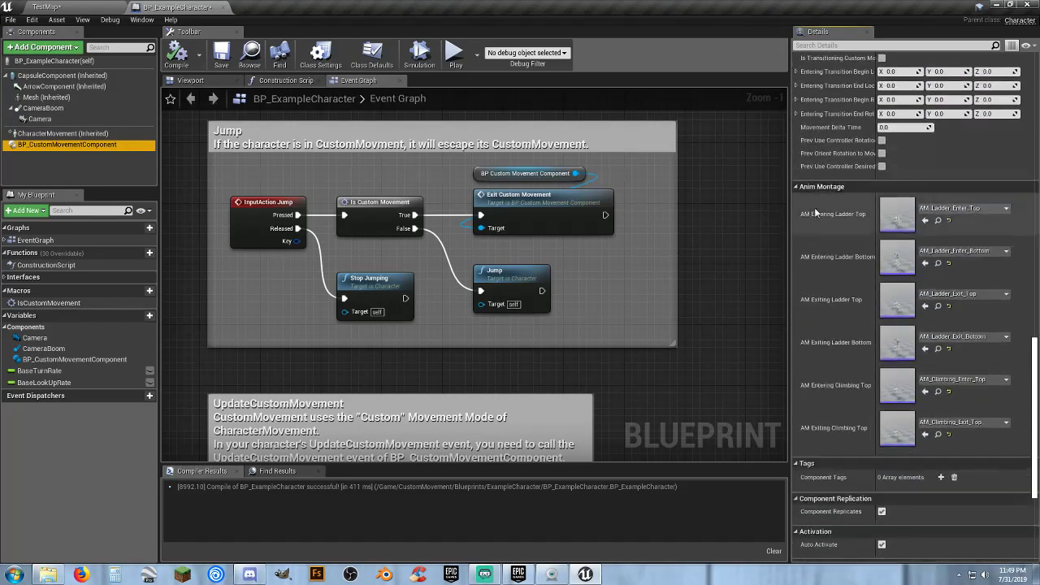
{"action": "scroll", "coordinate": [833, 358], "scroll_direction": "down", "scroll_amount": 2}
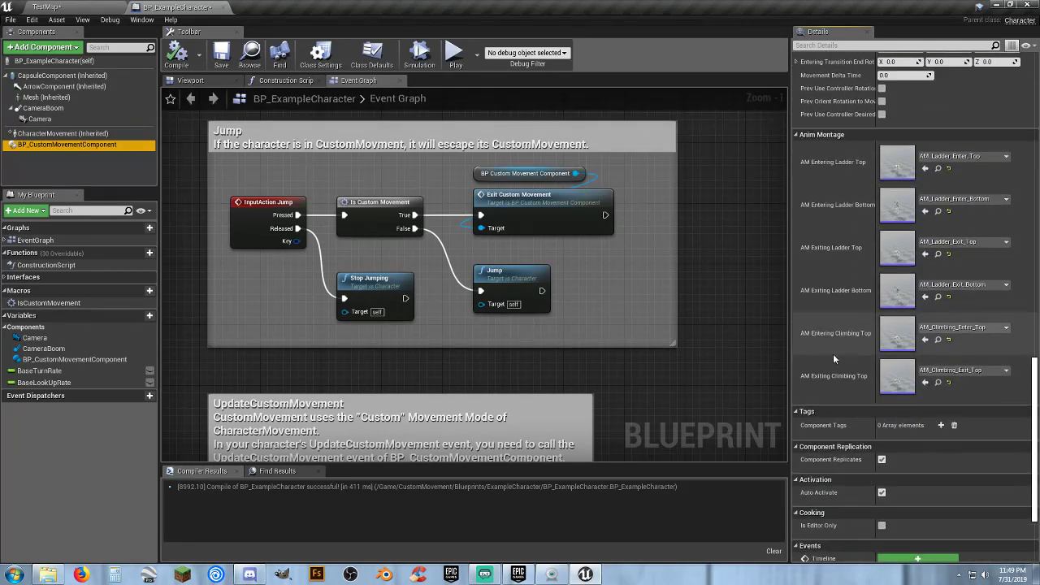
{"action": "scroll", "coordinate": [833, 358], "scroll_direction": "down", "scroll_amount": 3}
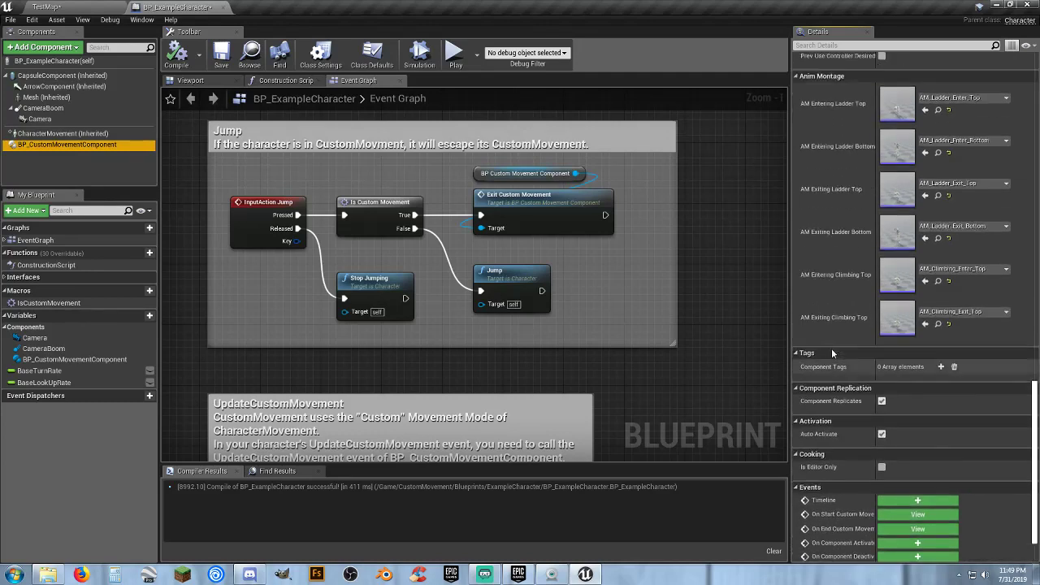
{"action": "scroll", "coordinate": [832, 351], "scroll_direction": "up", "scroll_amount": 5}
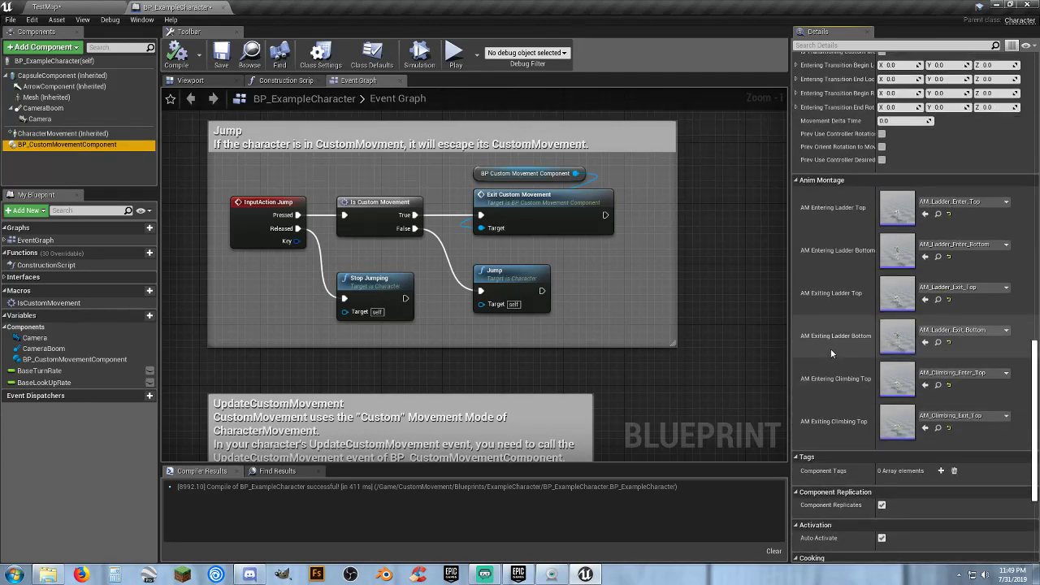
{"action": "scroll", "coordinate": [829, 347], "scroll_direction": "up", "scroll_amount": 8}
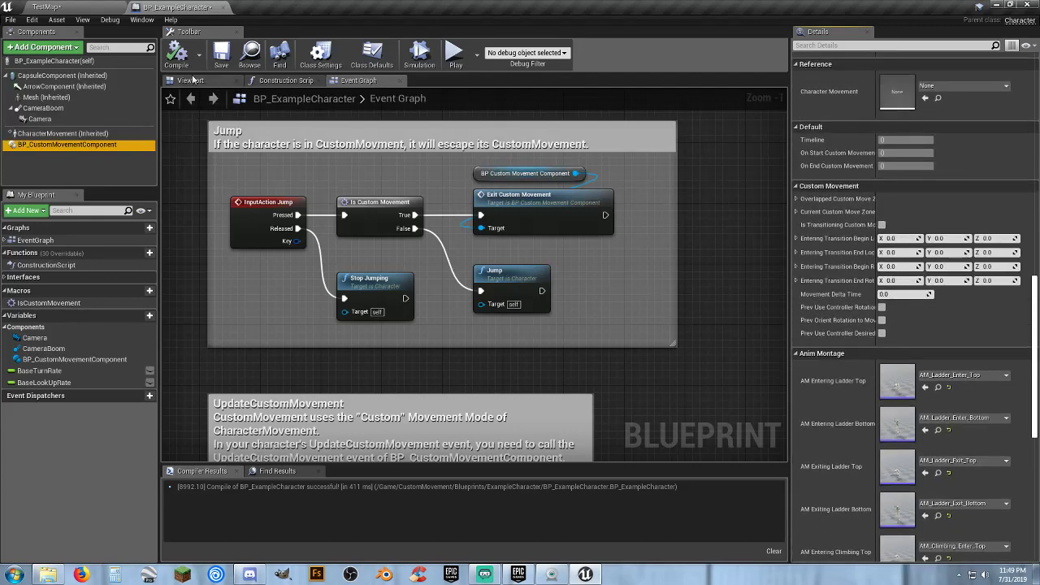
{"action": "left_click", "coordinate": [70, 6]}
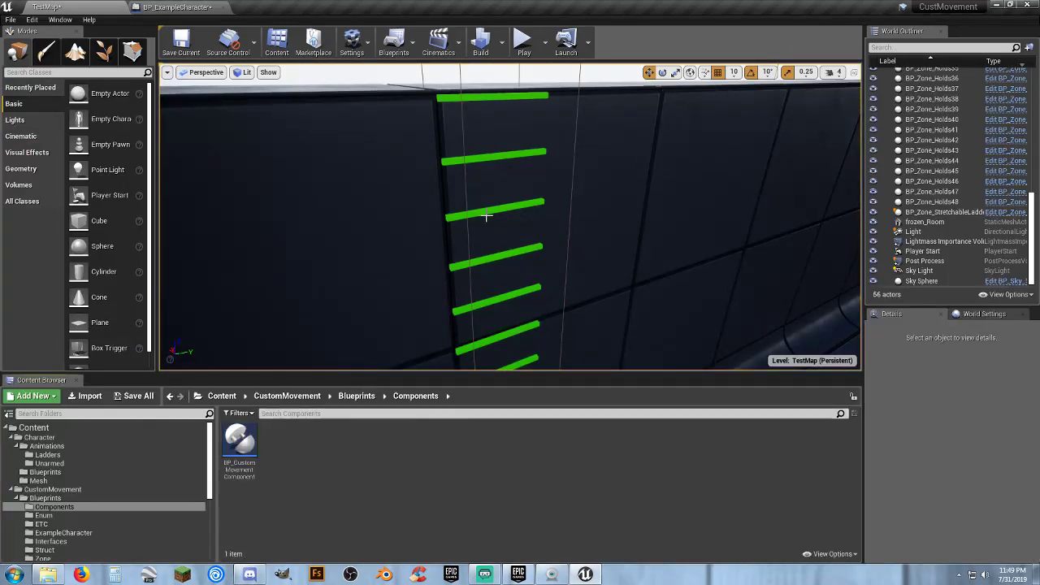
Open the Ladders_ABP animation blueprint from the Character/Animations/Ladders folder.
{"action": "left_click", "coordinate": [179, 8]}
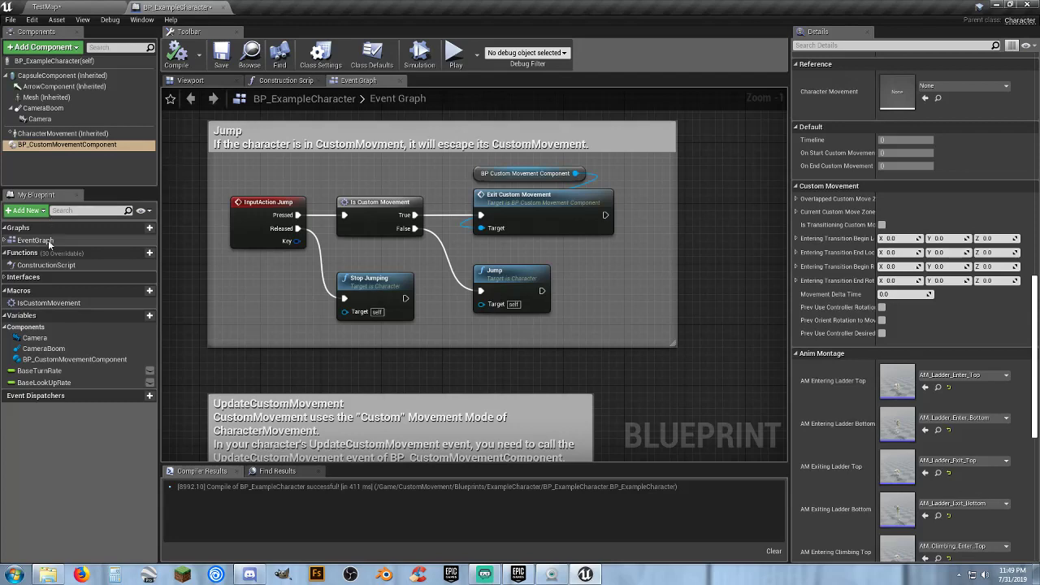
{"action": "left_click", "coordinate": [72, 8]}
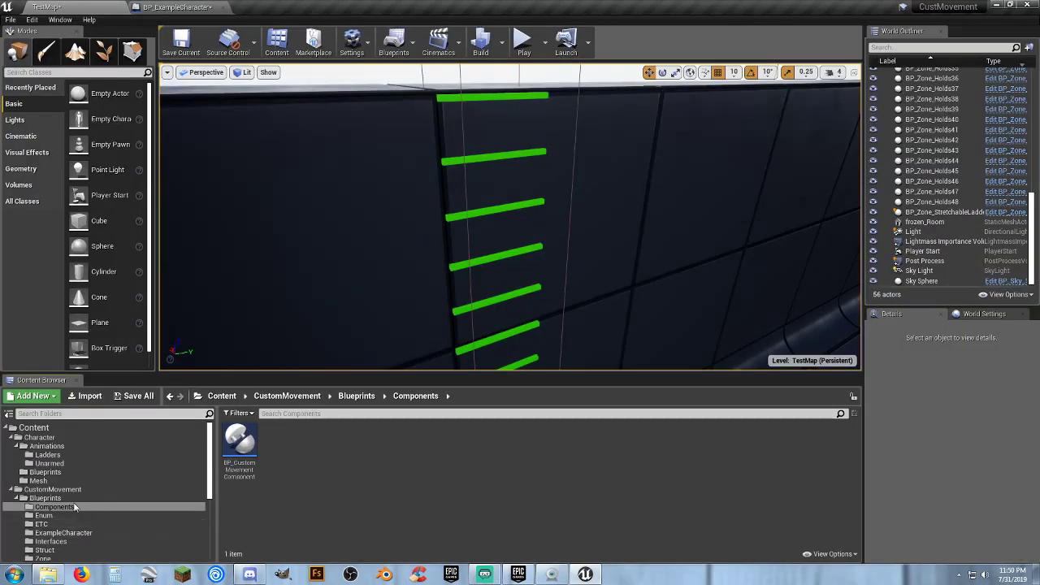
{"action": "scroll", "coordinate": [67, 500], "scroll_direction": "down", "scroll_amount": 3}
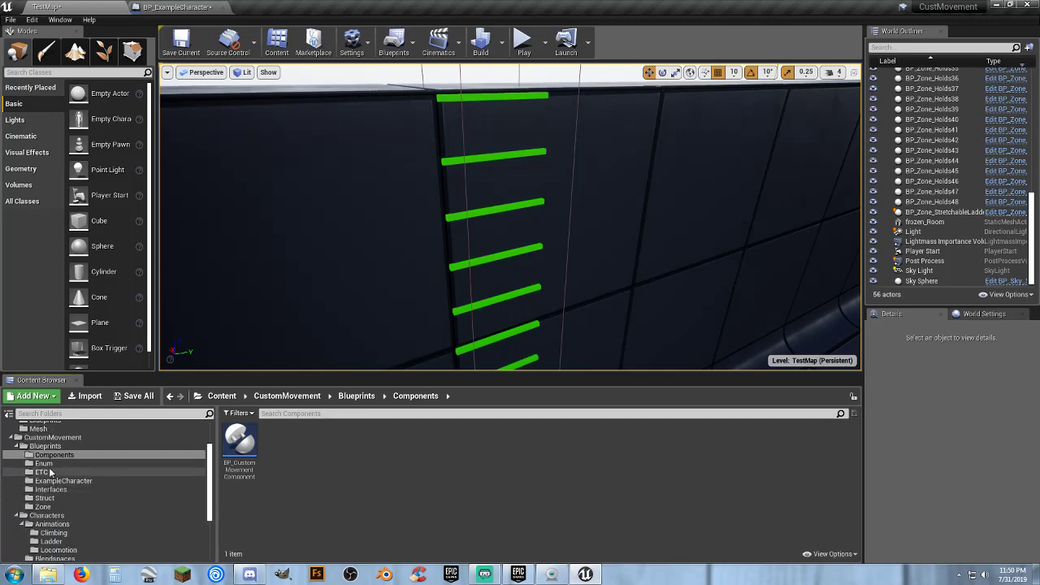
{"action": "scroll", "coordinate": [58, 480], "scroll_direction": "up", "scroll_amount": 3}
{"action": "left_click", "coordinate": [49, 455]}
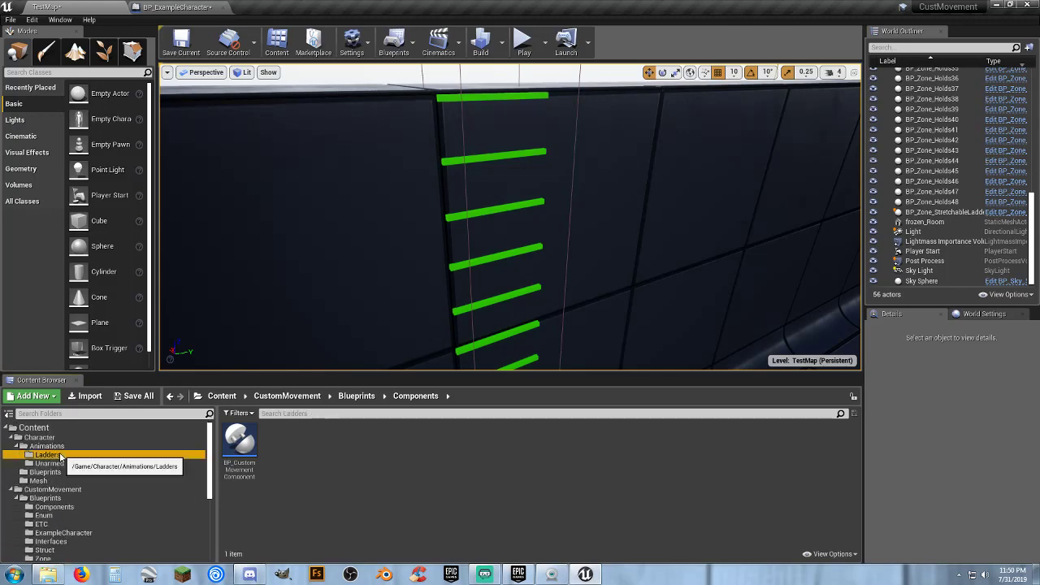
{"action": "scroll", "coordinate": [655, 427], "scroll_direction": "down", "scroll_amount": 1}
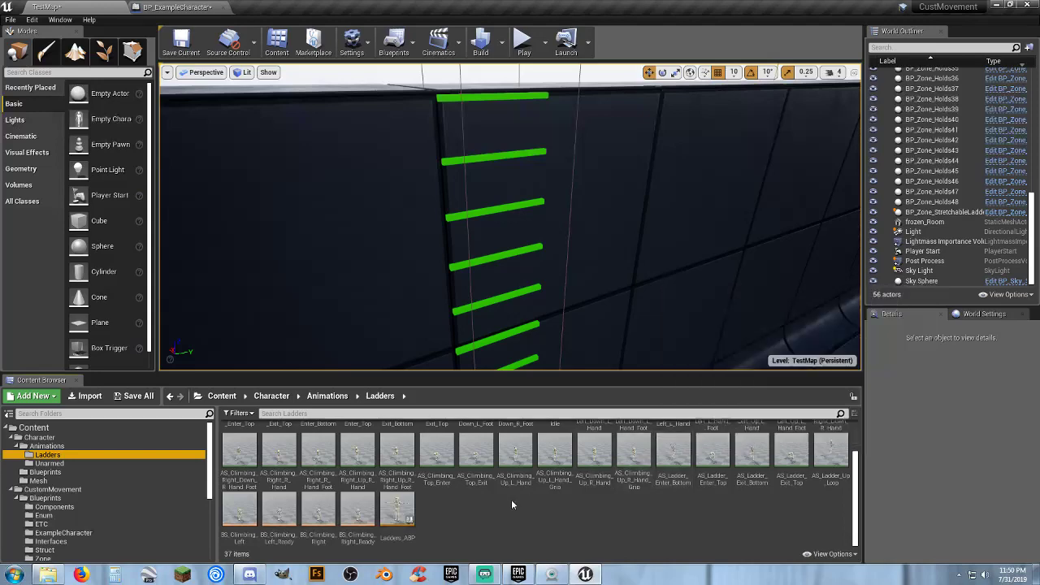
{"action": "left_click", "coordinate": [395, 510]}
{"action": "double_click", "coordinate": [390, 513]}
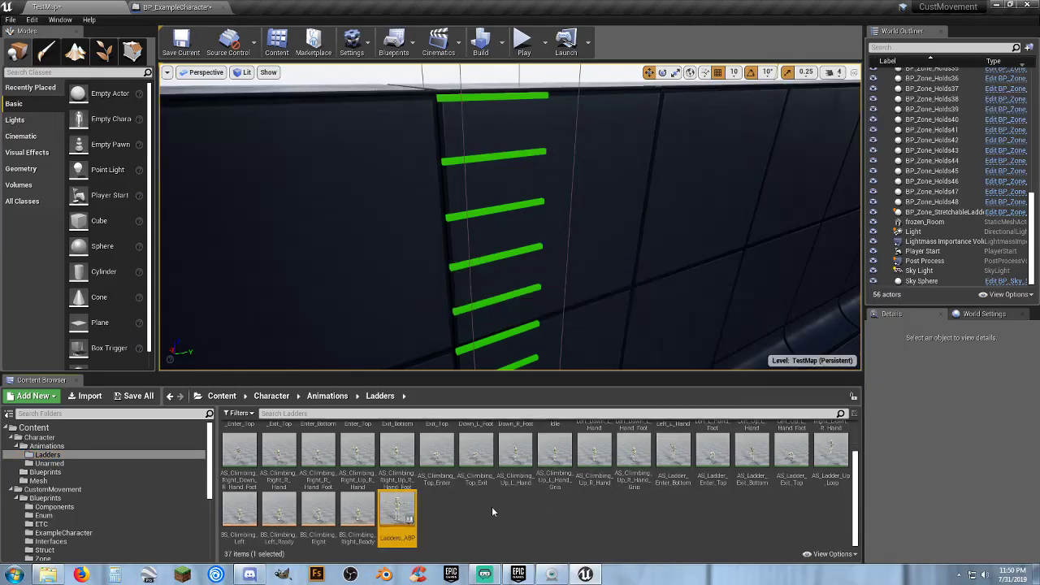
Review the Event Blueprint Update Animation chain in the Event Graph, from the validity checks through the ladder and climbing blend time setters.
{"action": "scroll", "coordinate": [244, 305], "scroll_direction": "up", "scroll_amount": 6}
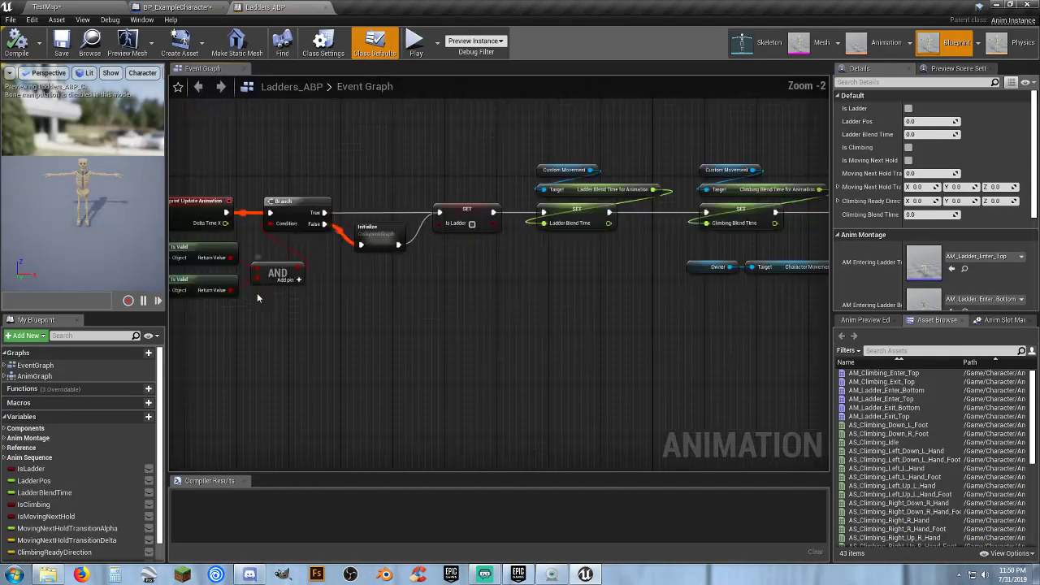
{"action": "right_click_drag", "start_coordinate": [231, 332], "coordinate": [376, 362]}
{"action": "scroll", "coordinate": [376, 362], "scroll_direction": "up", "scroll_amount": 2}
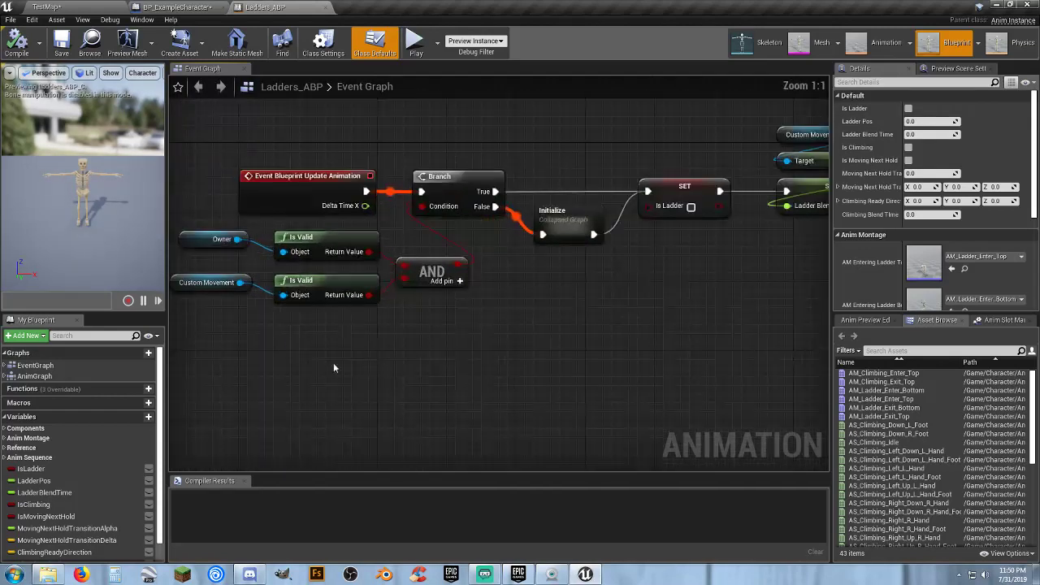
{"action": "right_click_drag", "start_coordinate": [306, 363], "coordinate": [359, 376]}
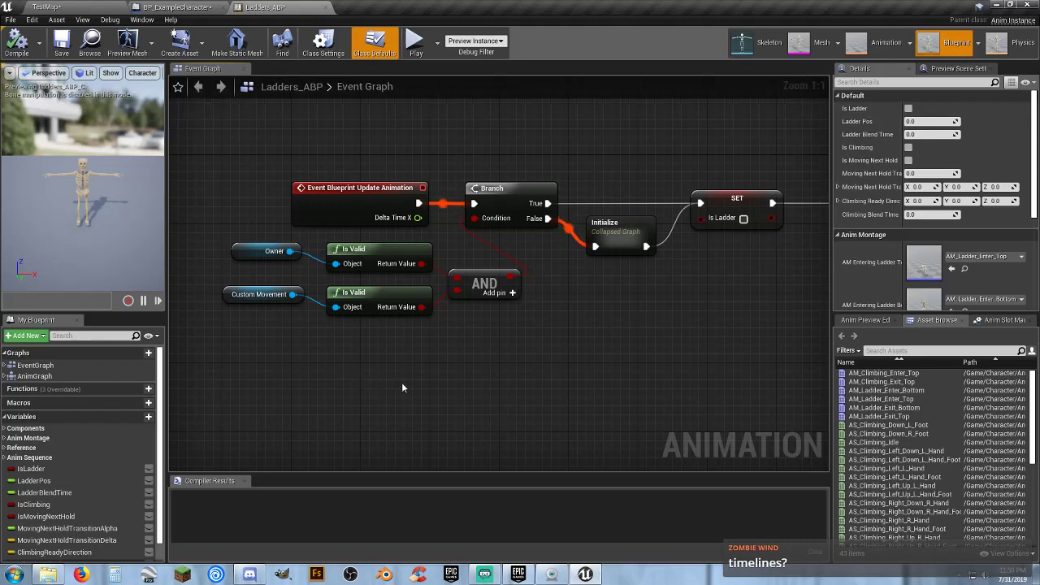
{"action": "right_click_drag", "start_coordinate": [580, 330], "coordinate": [534, 342]}
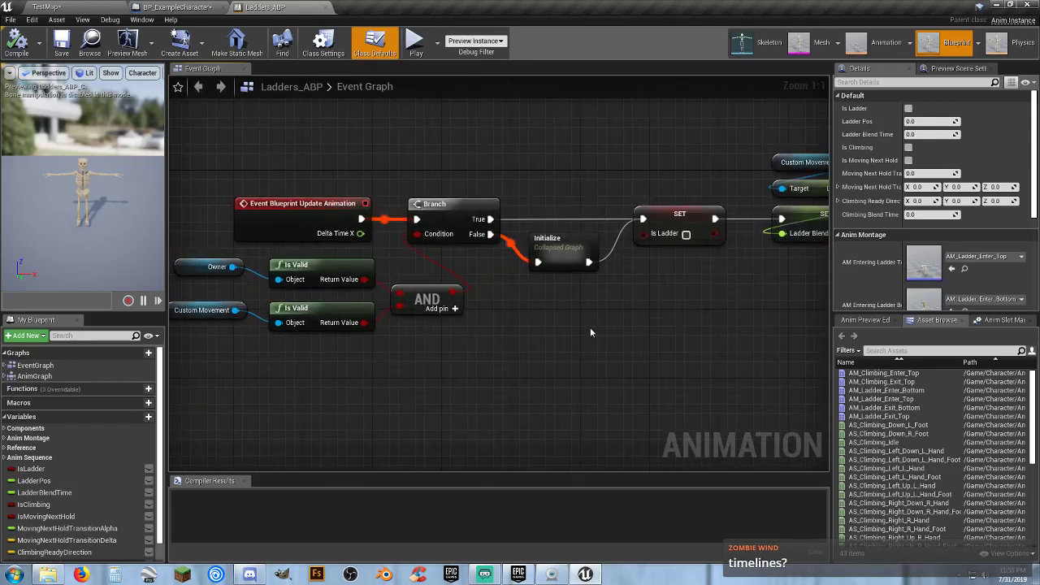
{"action": "right_click_drag", "start_coordinate": [590, 328], "coordinate": [628, 338]}
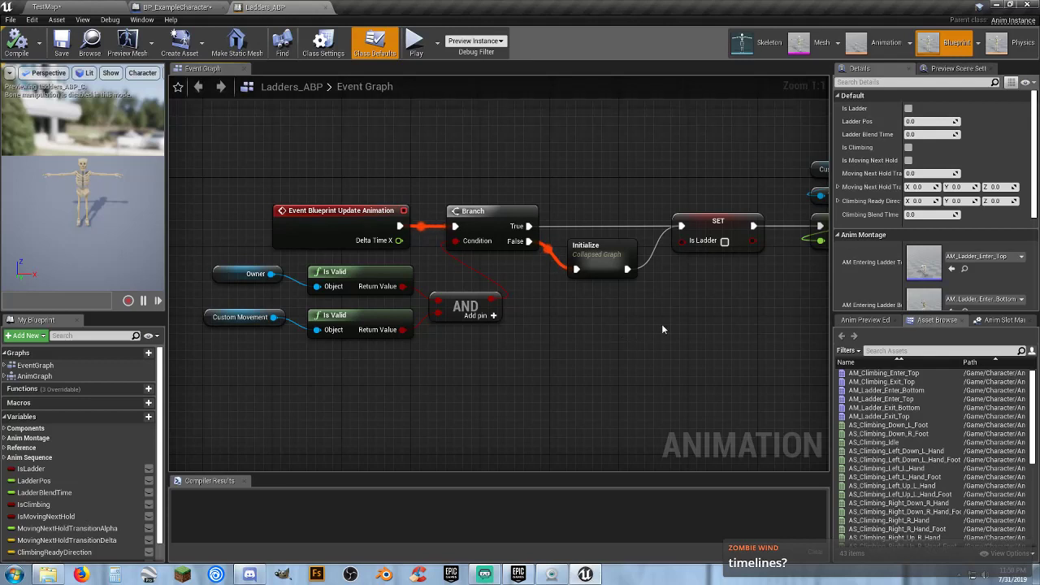
{"action": "right_click_drag", "start_coordinate": [665, 330], "coordinate": [415, 331]}
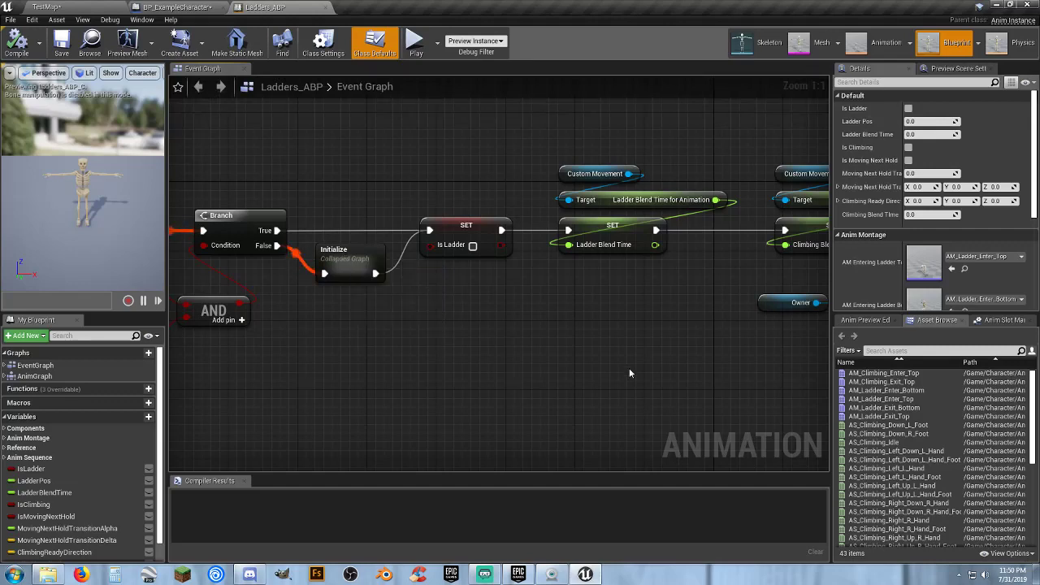
{"action": "right_click_drag", "start_coordinate": [629, 369], "coordinate": [556, 340]}
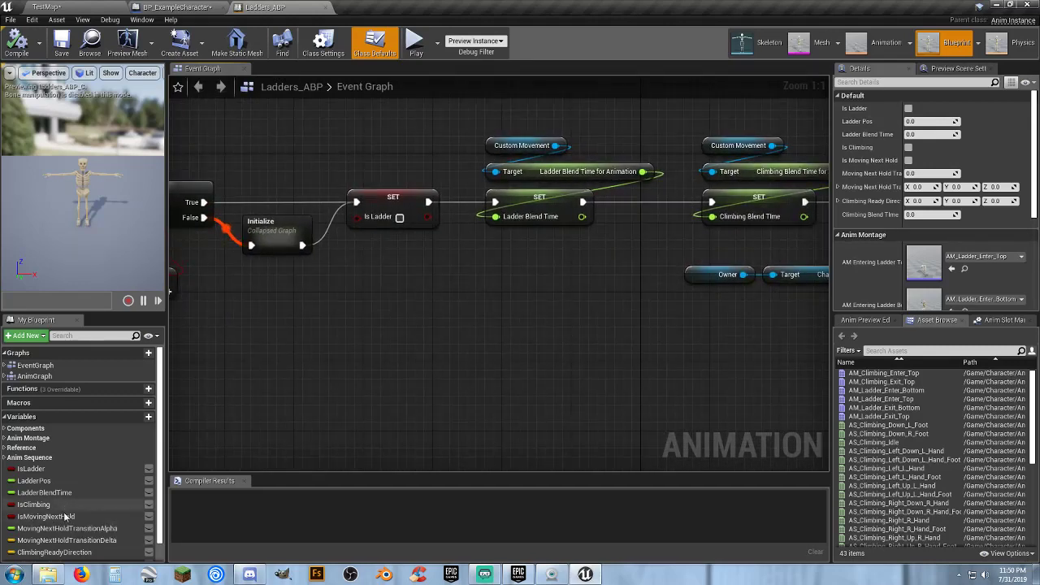
{"action": "mouse_move", "coordinate": [629, 355]}
{"action": "right_mouse_down"}
{"action": "mouse_move", "coordinate": [525, 376]}
{"action": "mouse_move", "coordinate": [339, 379]}
{"action": "mouse_move", "coordinate": [199, 333]}
{"action": "right_mouse_up"}
{"action": "mouse_move", "coordinate": [455, 374]}
{"action": "right_mouse_down"}
{"action": "mouse_move", "coordinate": [425, 383]}
{"action": "mouse_move", "coordinate": [275, 359]}
{"action": "mouse_move", "coordinate": [564, 430]}
{"action": "mouse_move", "coordinate": [499, 384]}
{"action": "right_mouse_up"}
Review the AnimGraph from AS Ladder Up Loop through the ladder and climbing pose blends to the Final Animation Pose, and close Ladders_ABP.
{"action": "double_click", "coordinate": [44, 379]}
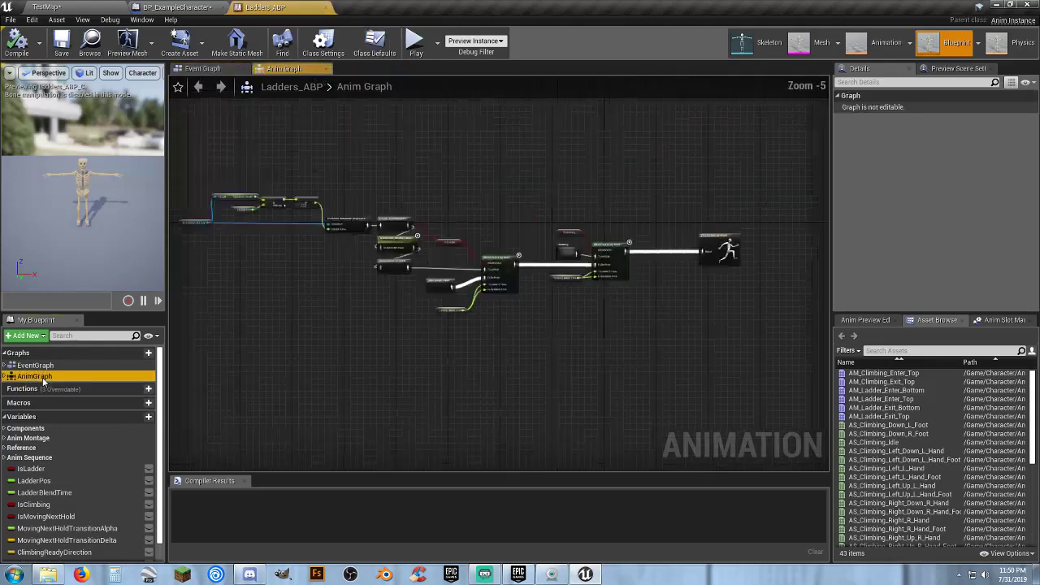
{"action": "right_click_drag", "start_coordinate": [171, 302], "coordinate": [284, 317]}
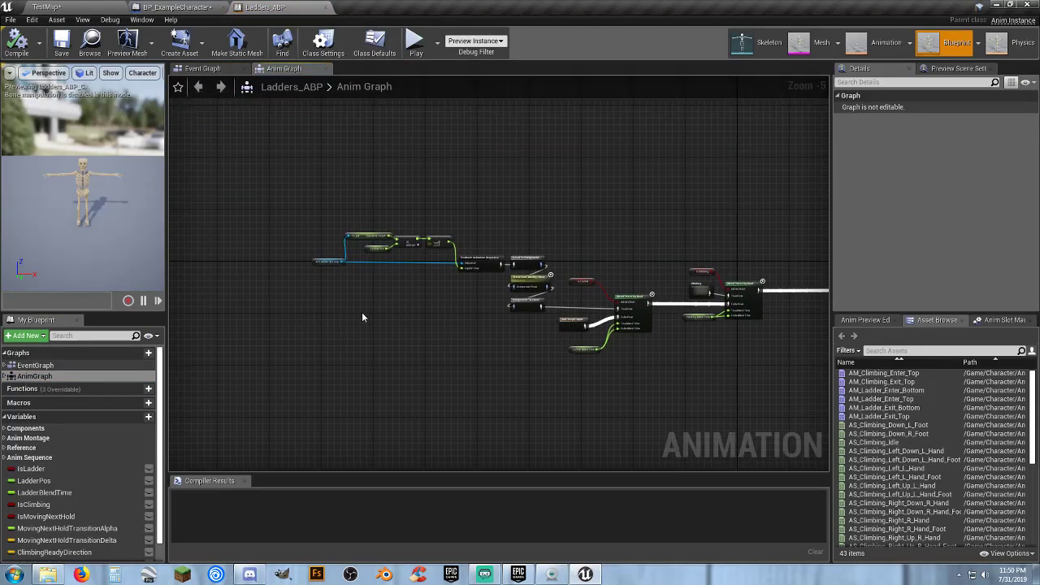
{"action": "scroll", "coordinate": [363, 318], "scroll_direction": "up", "scroll_amount": 4}
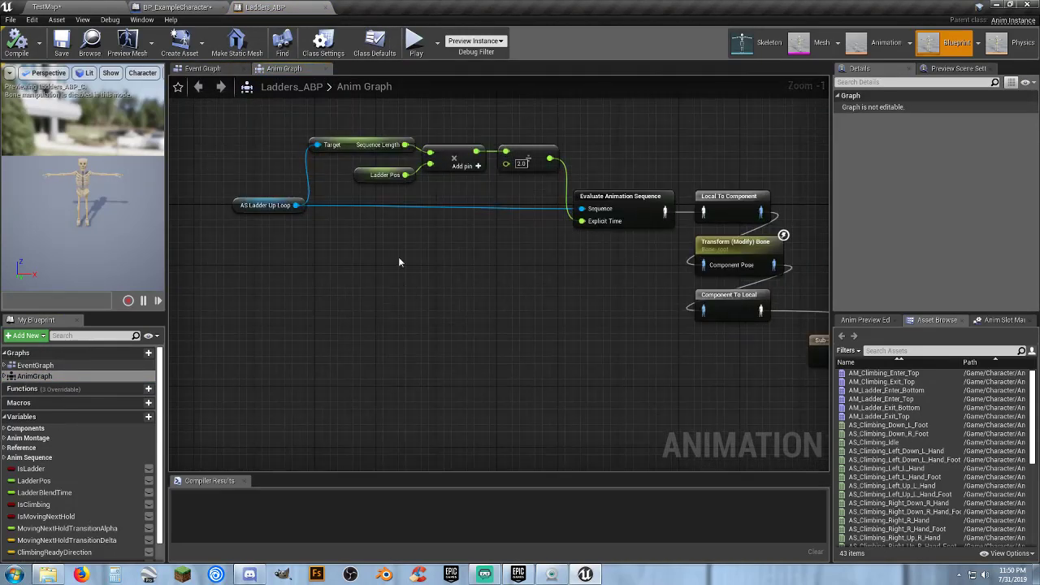
{"action": "right_click_drag", "start_coordinate": [398, 250], "coordinate": [389, 316]}
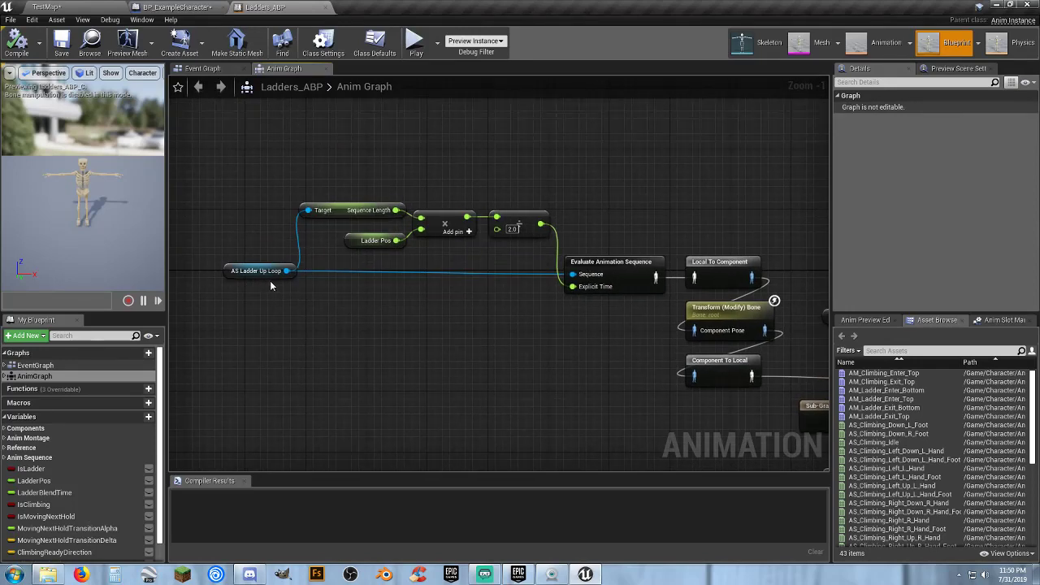
{"action": "right_click_drag", "start_coordinate": [518, 329], "coordinate": [315, 284]}
{"action": "right_click_drag", "start_coordinate": [472, 355], "coordinate": [236, 305]}
{"action": "right_click_drag", "start_coordinate": [698, 353], "coordinate": [477, 356]}
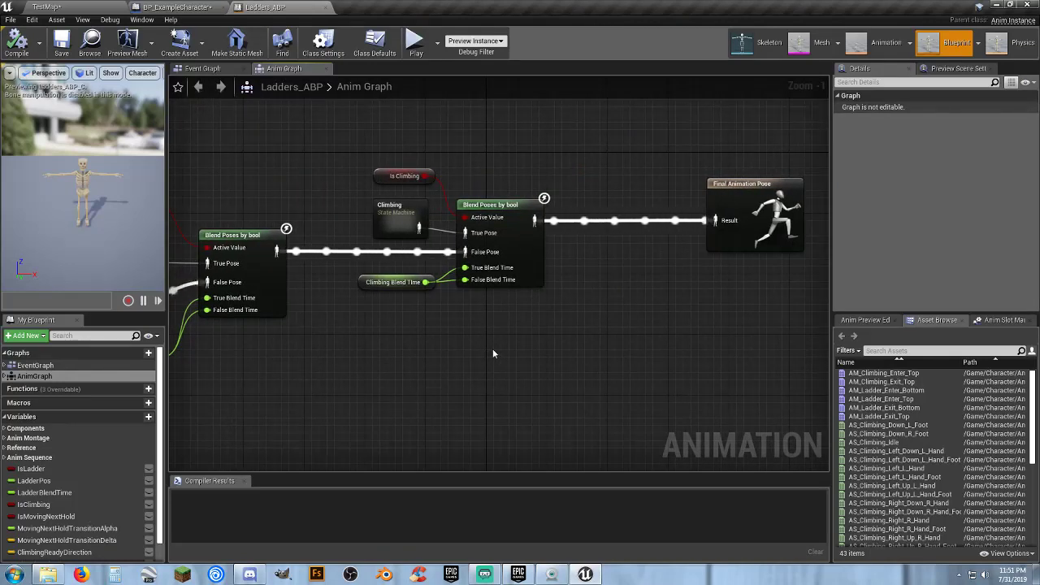
{"action": "right_click_drag", "start_coordinate": [418, 355], "coordinate": [620, 367]}
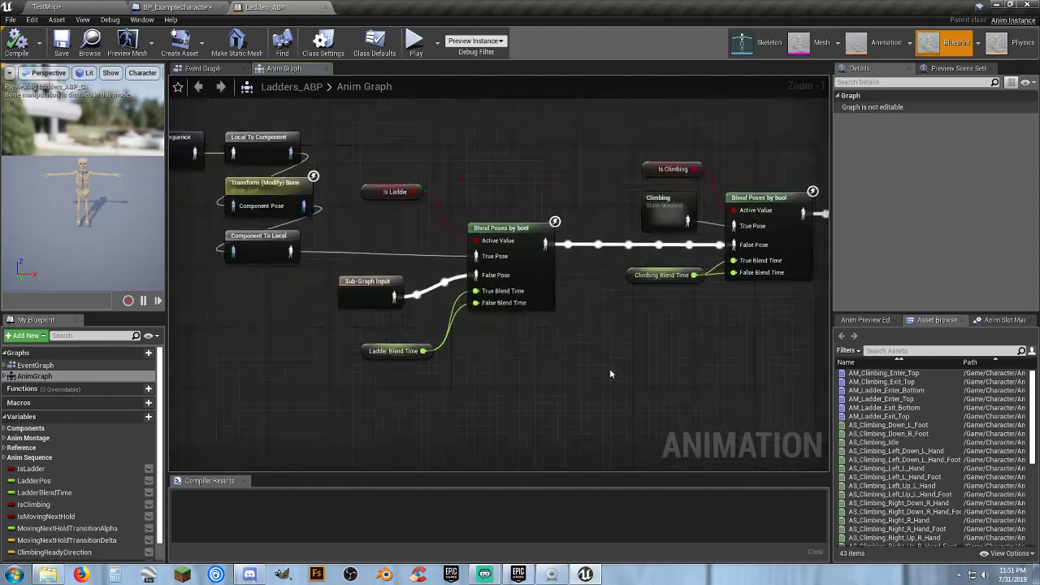
{"action": "right_click_drag", "start_coordinate": [354, 397], "coordinate": [465, 380]}
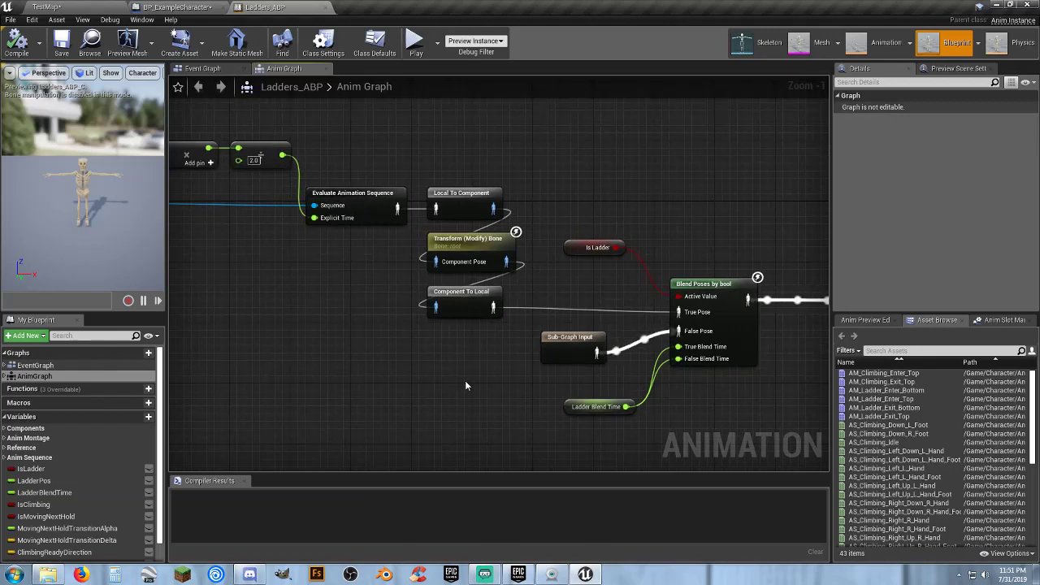
{"action": "right_click_drag", "start_coordinate": [389, 284], "coordinate": [524, 344]}
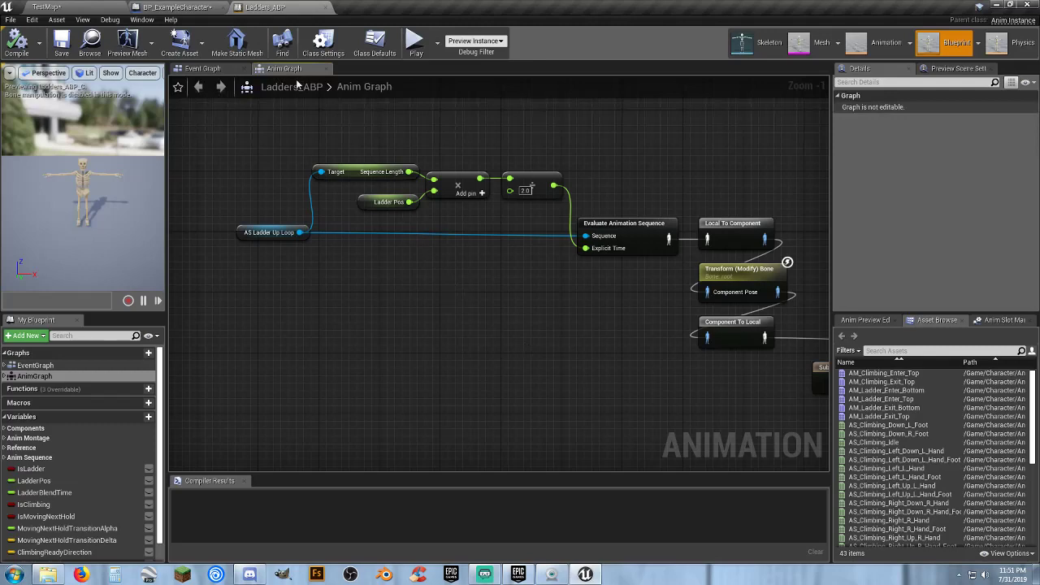
{"action": "left_click", "coordinate": [324, 9]}
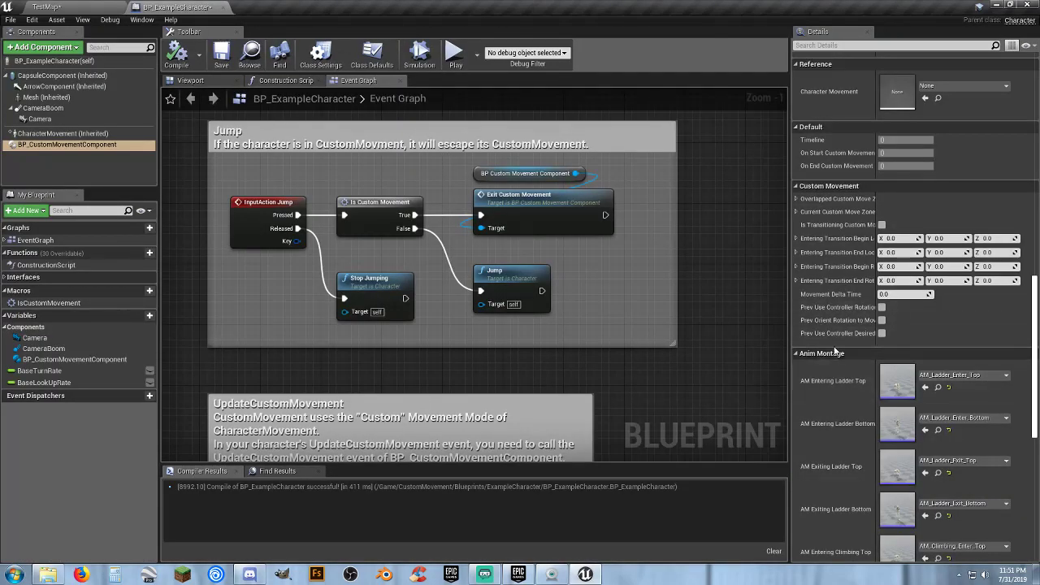
Check the Timeline curves and climbing defaults of the BP_CustomMovementComponent in BP_ExampleCharacter.
{"action": "scroll", "coordinate": [837, 349], "scroll_direction": "down", "scroll_amount": 3}
{"action": "scroll", "coordinate": [825, 352], "scroll_direction": "up", "scroll_amount": 15}
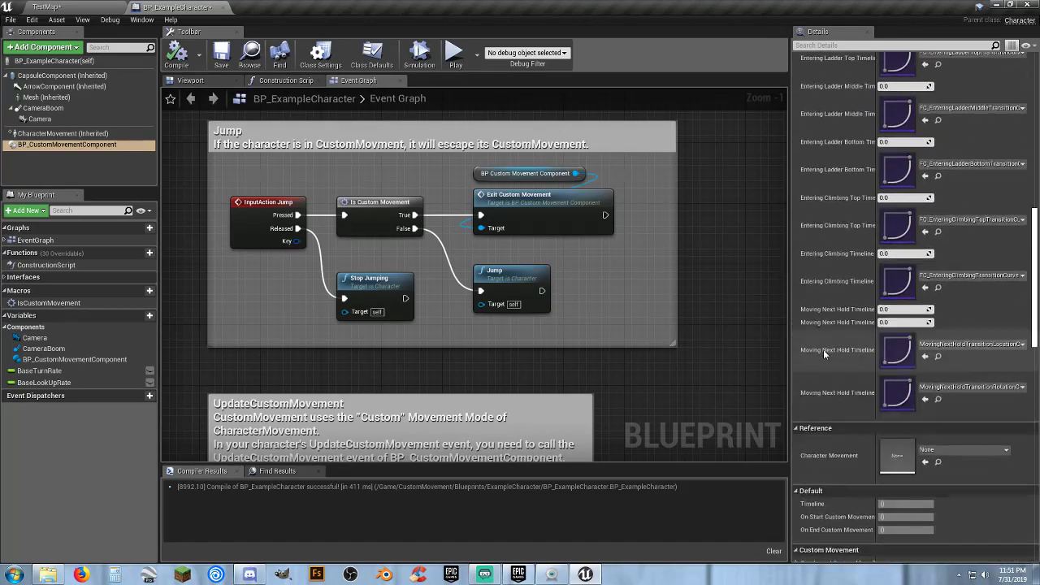
{"action": "scroll", "coordinate": [823, 354], "scroll_direction": "up", "scroll_amount": 3}
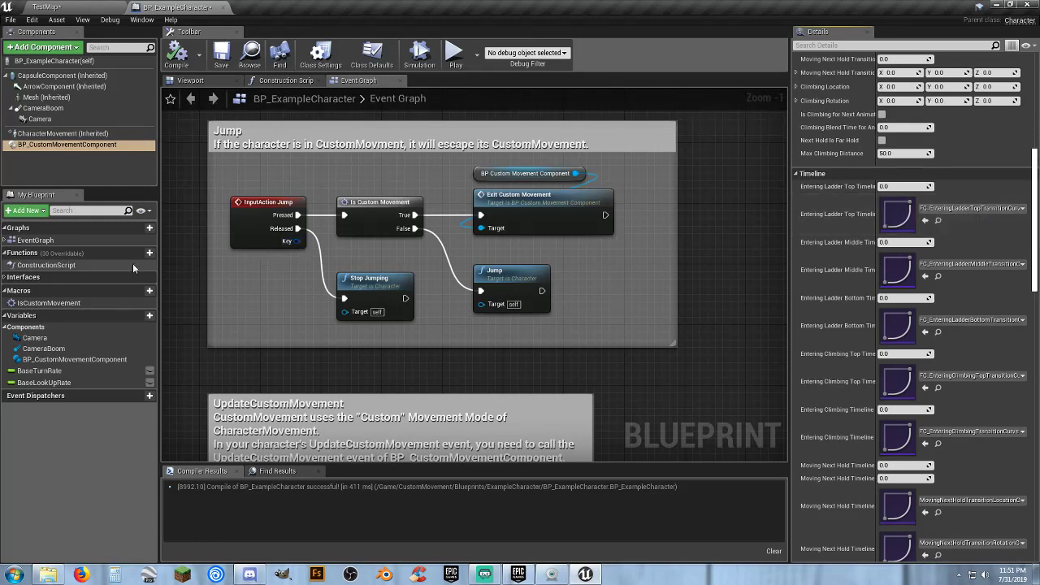
Expand the EventGraph's event list and examine the On Start Custom Movement, On End Custom Movement and Event BeginPlay nodes.
{"action": "left_click", "coordinate": [6, 240]}
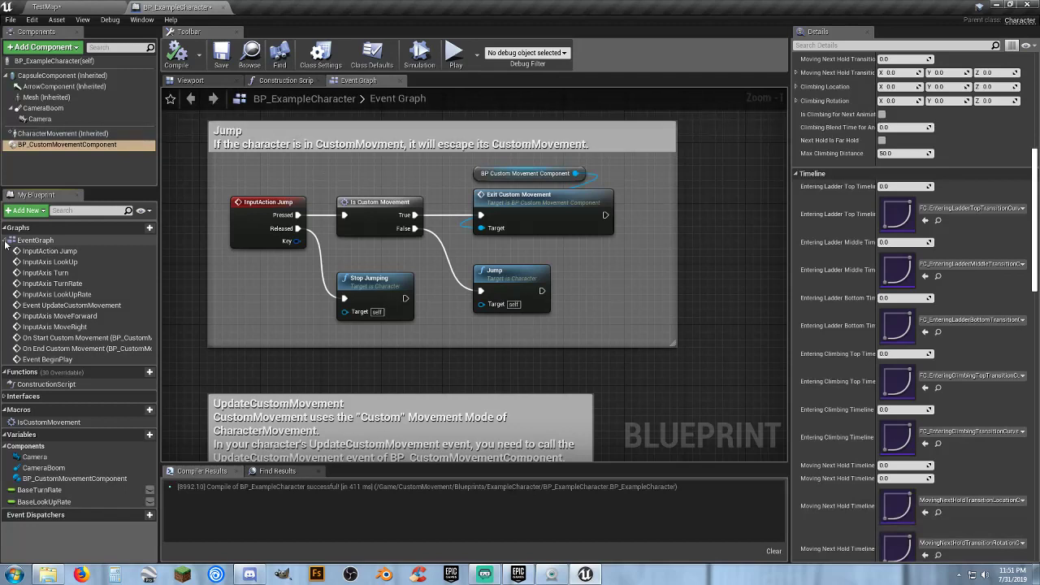
{"action": "double_click", "coordinate": [82, 337]}
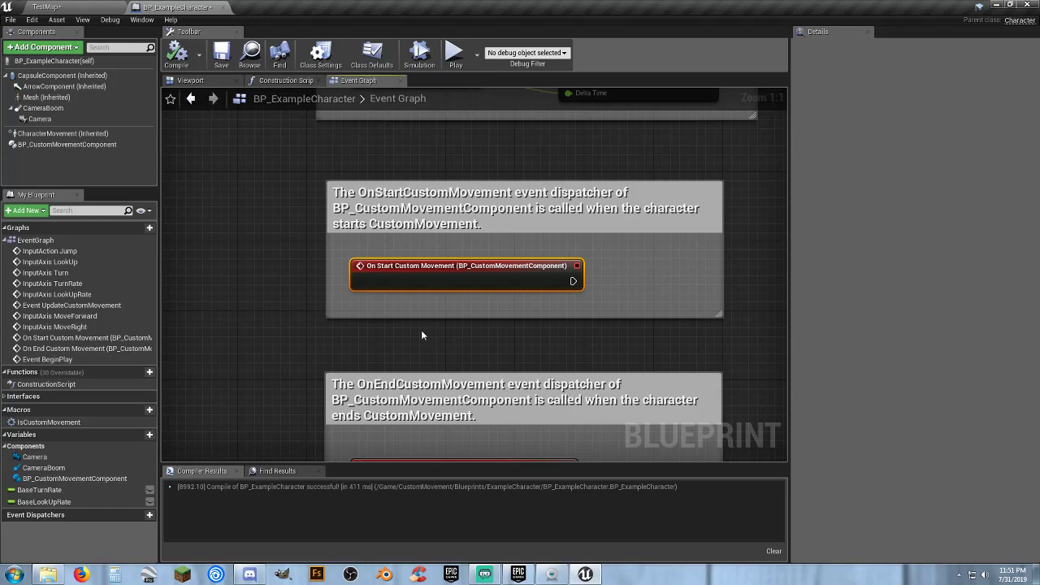
{"action": "right_click_drag", "start_coordinate": [397, 331], "coordinate": [350, 260]}
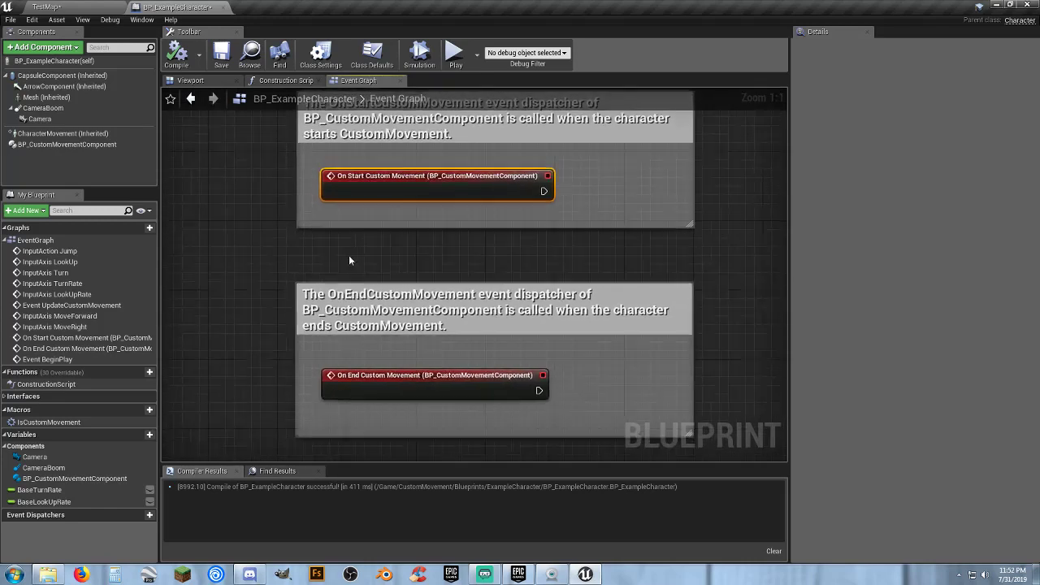
{"action": "right_click_drag", "start_coordinate": [275, 244], "coordinate": [291, 264]}
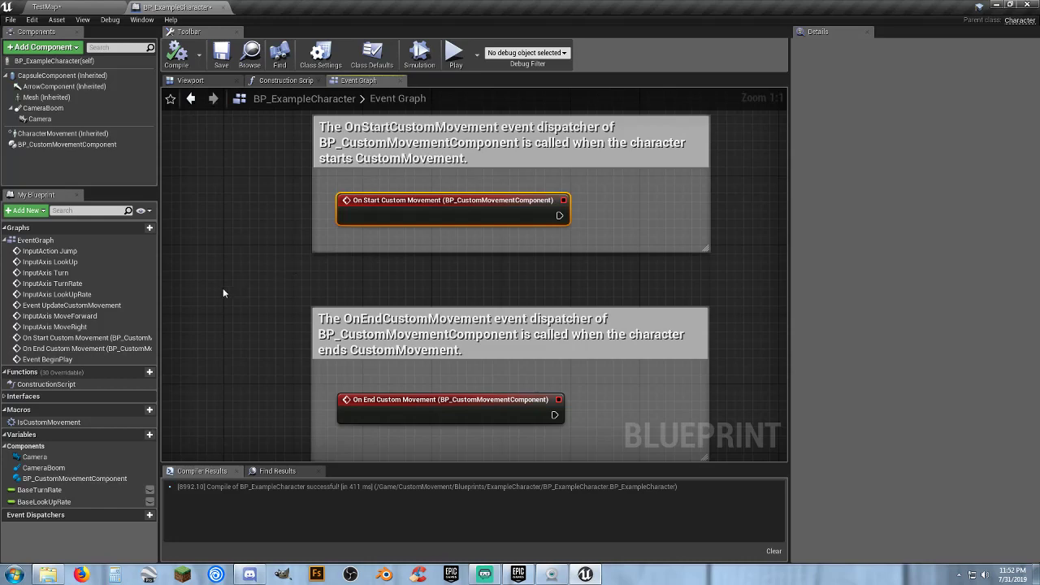
{"action": "double_click", "coordinate": [69, 360]}
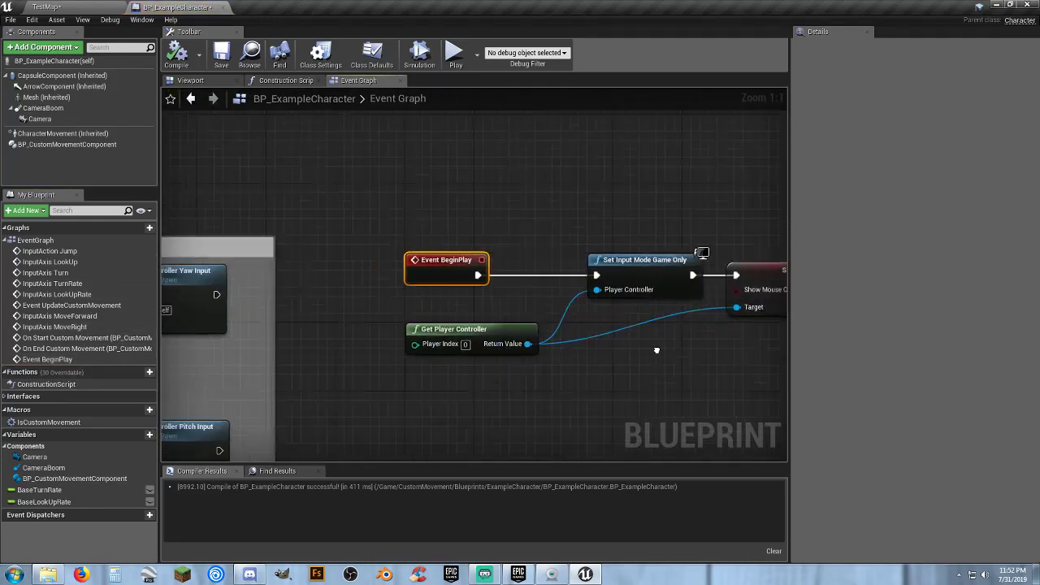
{"action": "right_click_drag", "start_coordinate": [657, 350], "coordinate": [535, 320]}
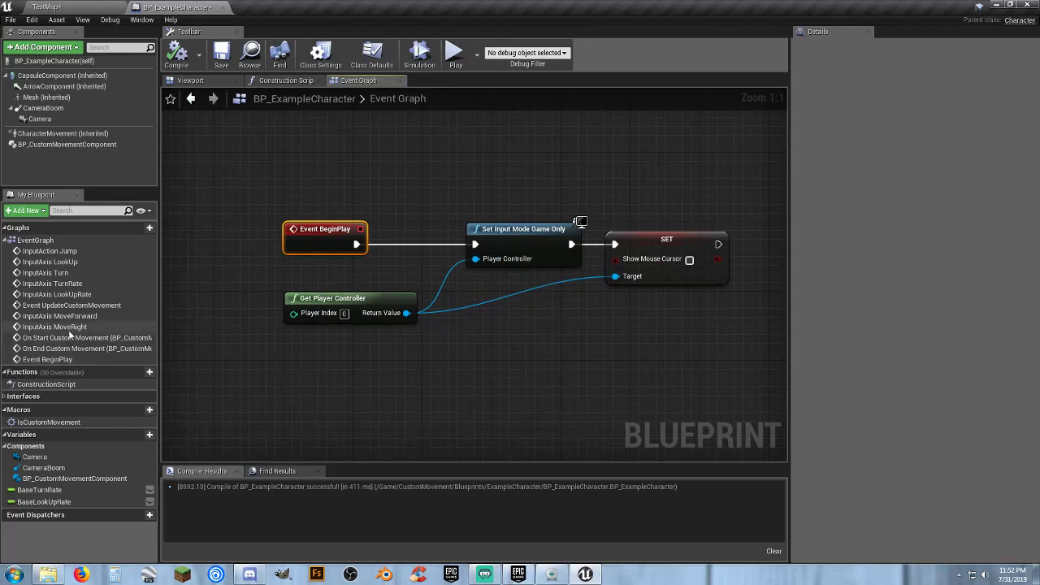
Locate Event UpdateCustomMovement and open the Update Custom Movement call's definition in BP_CustomMovementComponent to examine its node chain.
{"action": "double_click", "coordinate": [73, 306]}
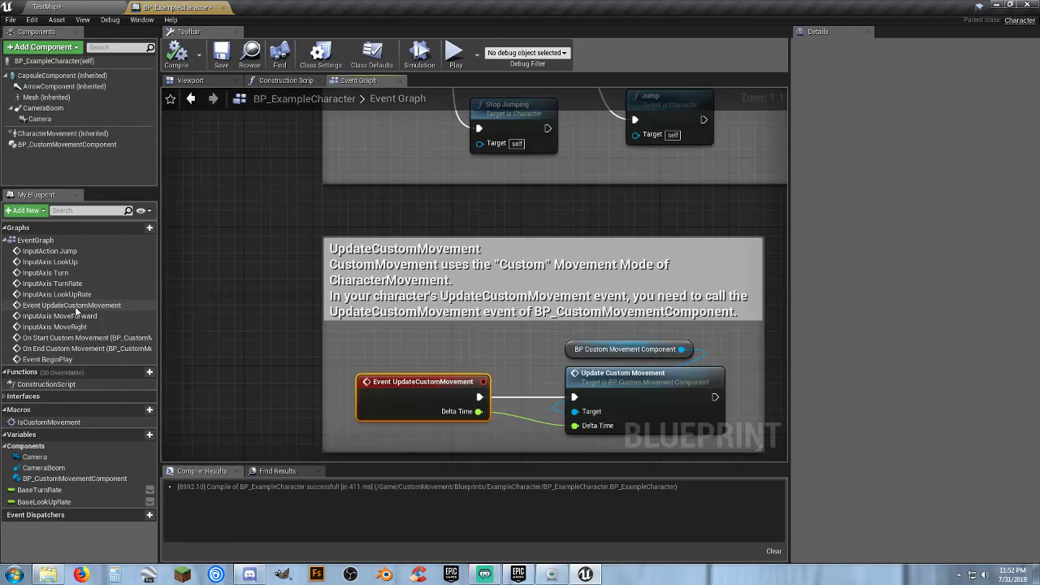
{"action": "right_click_drag", "start_coordinate": [649, 363], "coordinate": [501, 351]}
{"action": "left_click", "coordinate": [483, 219]}
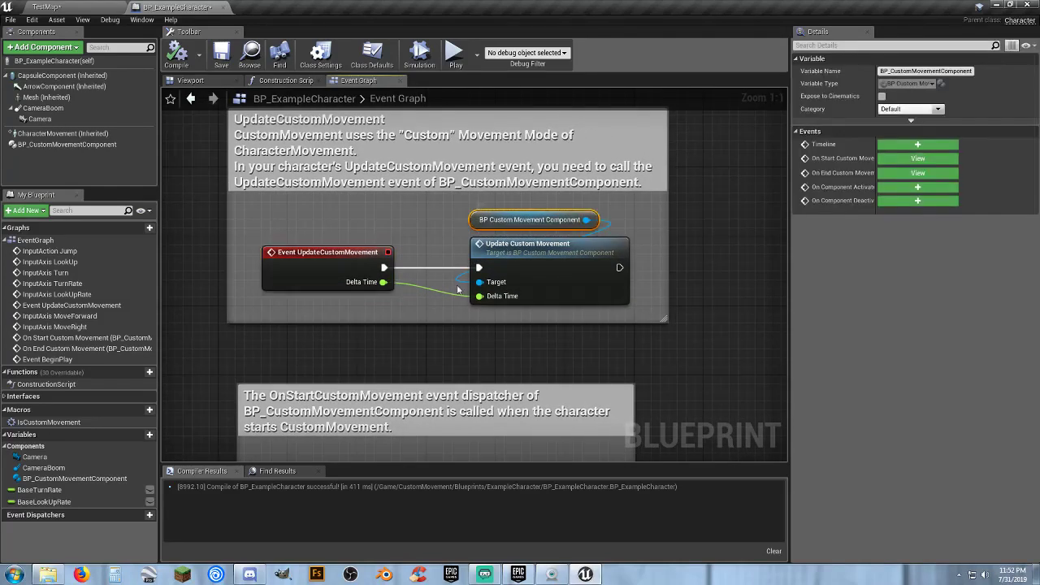
{"action": "left_click", "coordinate": [519, 253]}
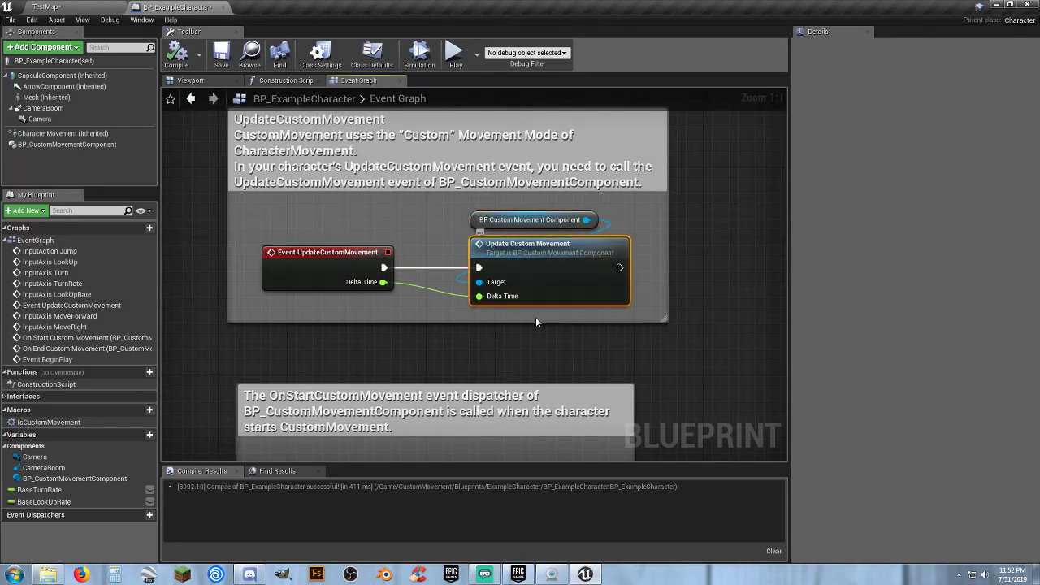
{"action": "double_click", "coordinate": [549, 252]}
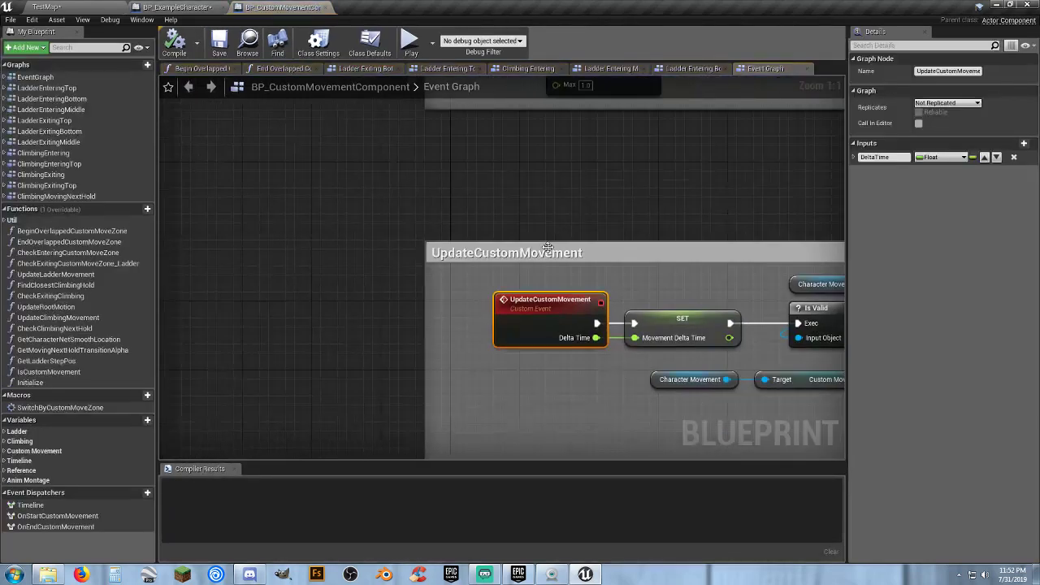
{"action": "right_click_drag", "start_coordinate": [534, 394], "coordinate": [327, 327]}
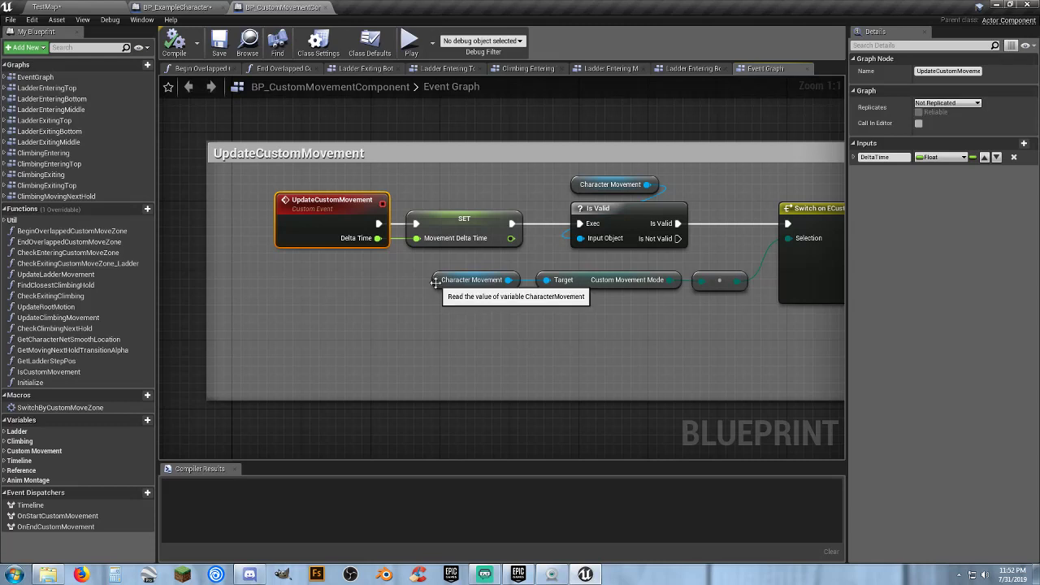
Trace the UpdateCustomMovement chain from the Character Movement variable through Switch on ECustomMovementMode to the Update Root Motion, Ladder and Climbing calls.
{"action": "left_click", "coordinate": [474, 281]}
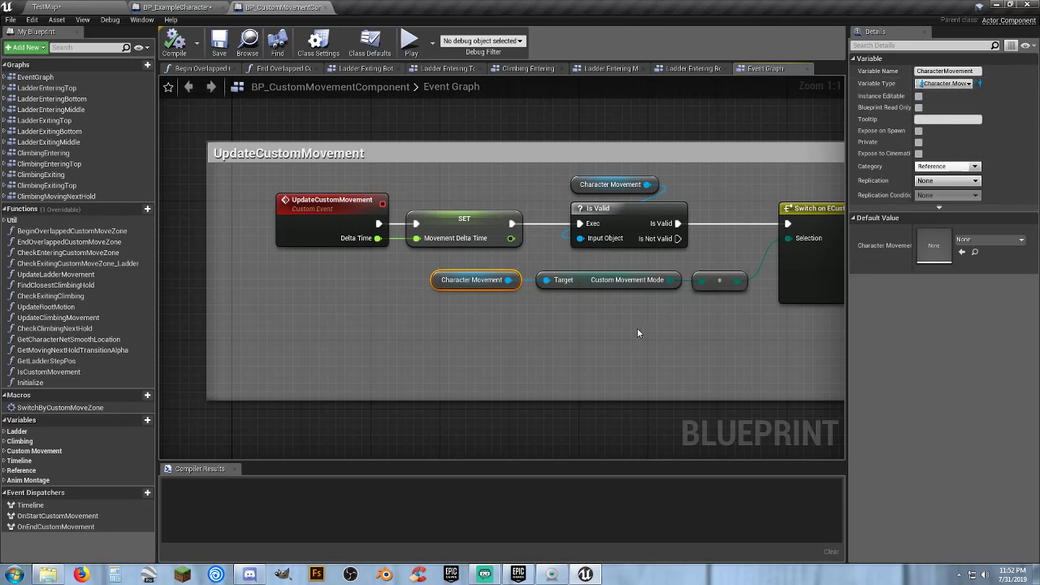
{"action": "right_click_drag", "start_coordinate": [639, 339], "coordinate": [502, 354]}
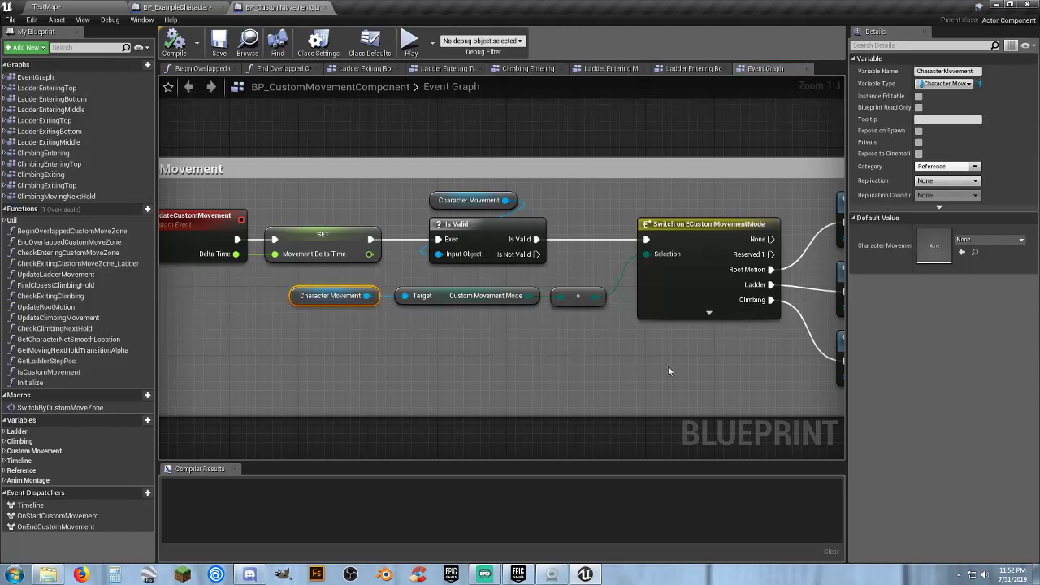
{"action": "right_click_drag", "start_coordinate": [668, 372], "coordinate": [321, 329]}
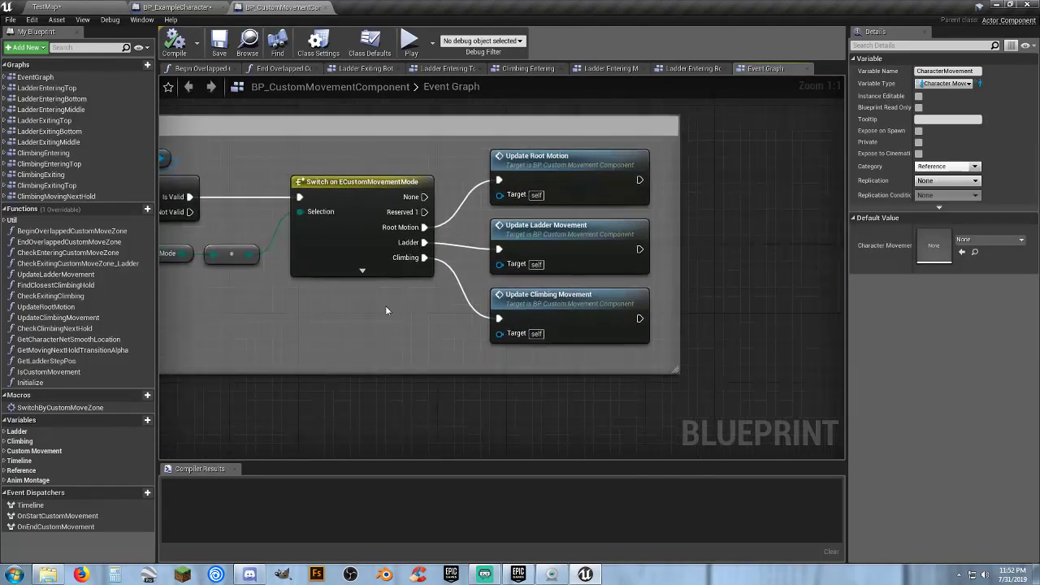
{"action": "left_click", "coordinate": [562, 172]}
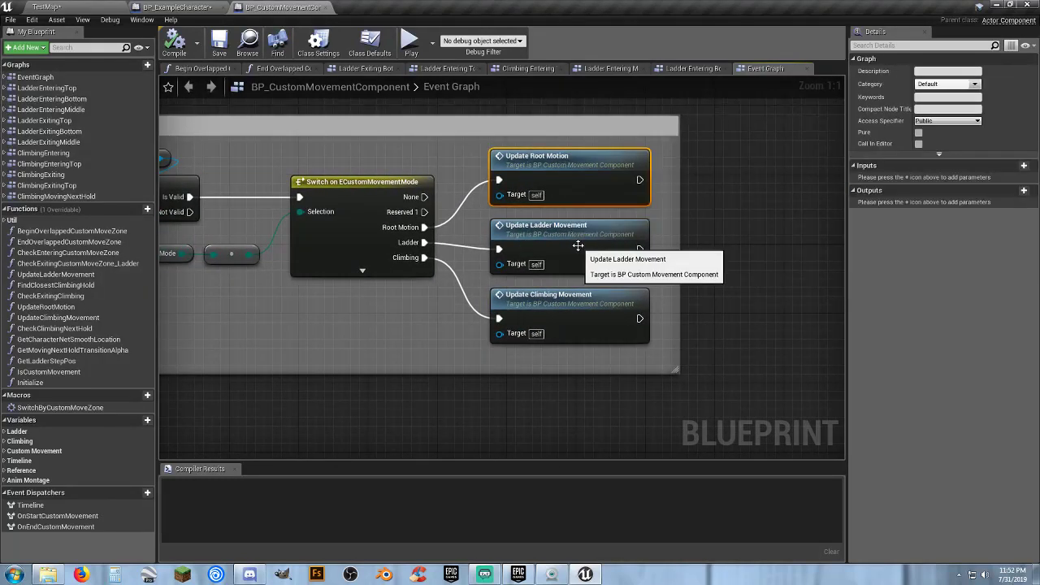
Open the Update Climbing Movement function and examine the branch and the inputs feeding its MoveUpdatedComponent node.
{"action": "double_click", "coordinate": [578, 301]}
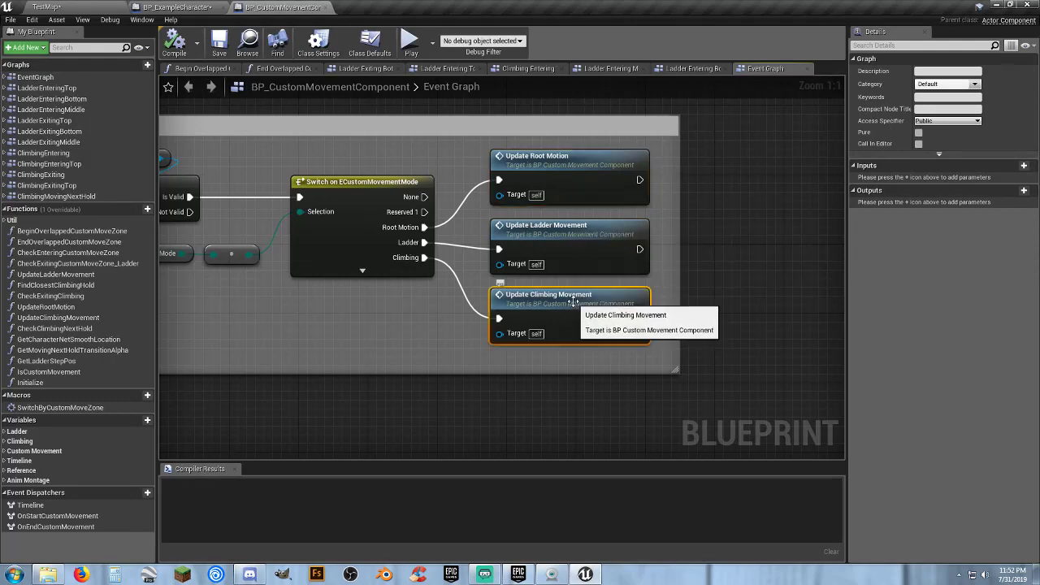
{"action": "scroll", "coordinate": [313, 295], "scroll_direction": "up", "scroll_amount": 3}
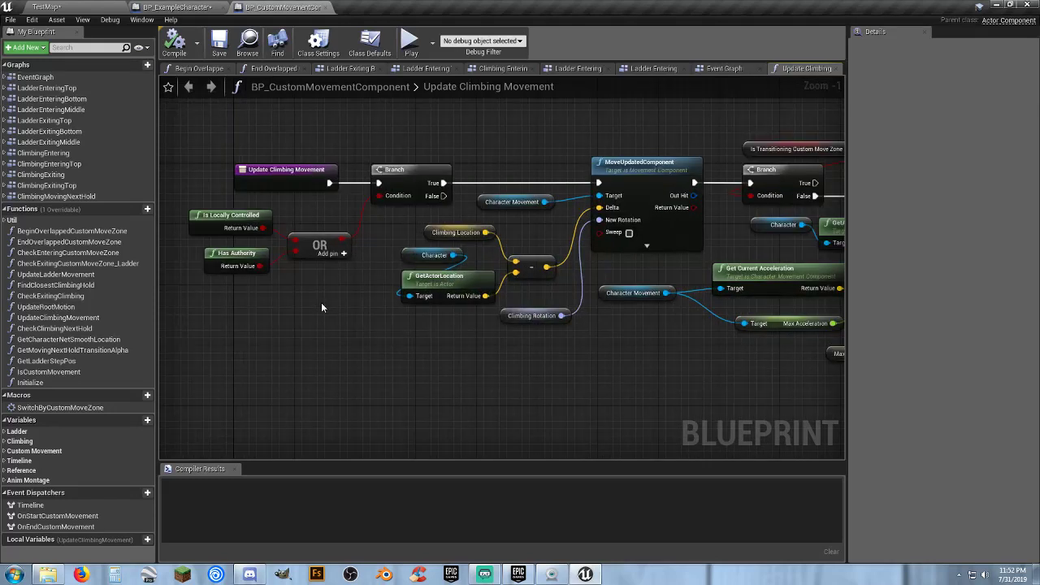
{"action": "scroll", "coordinate": [321, 308], "scroll_direction": "up", "scroll_amount": 1}
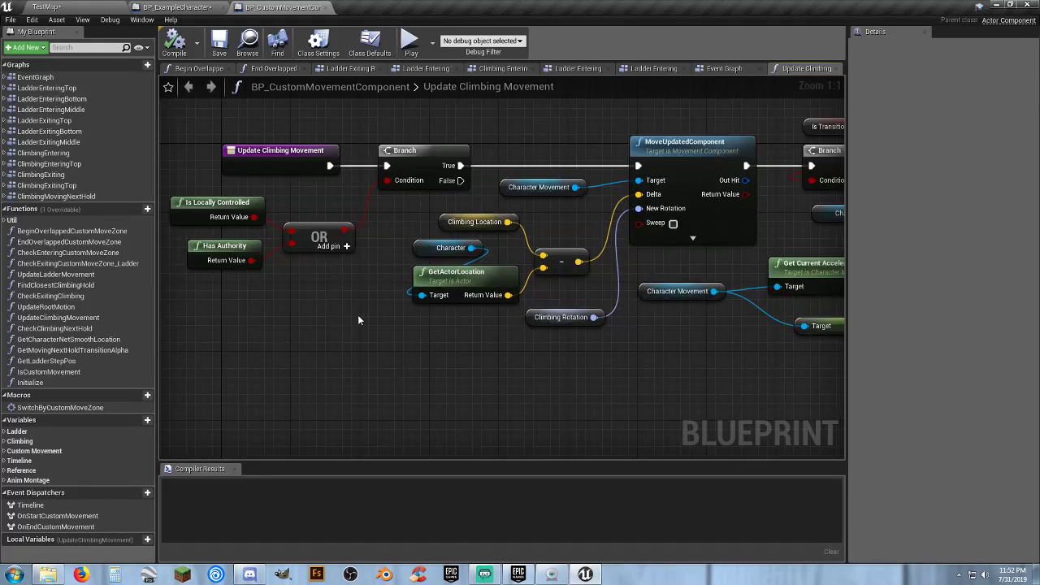
{"action": "right_click_drag", "start_coordinate": [616, 380], "coordinate": [562, 384]}
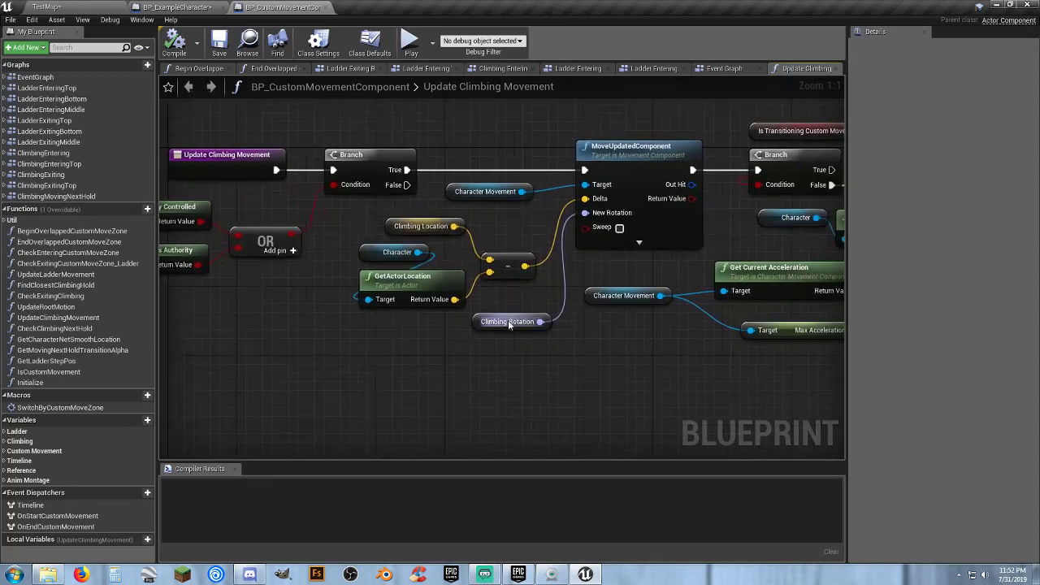
{"action": "left_click", "coordinate": [447, 191]}
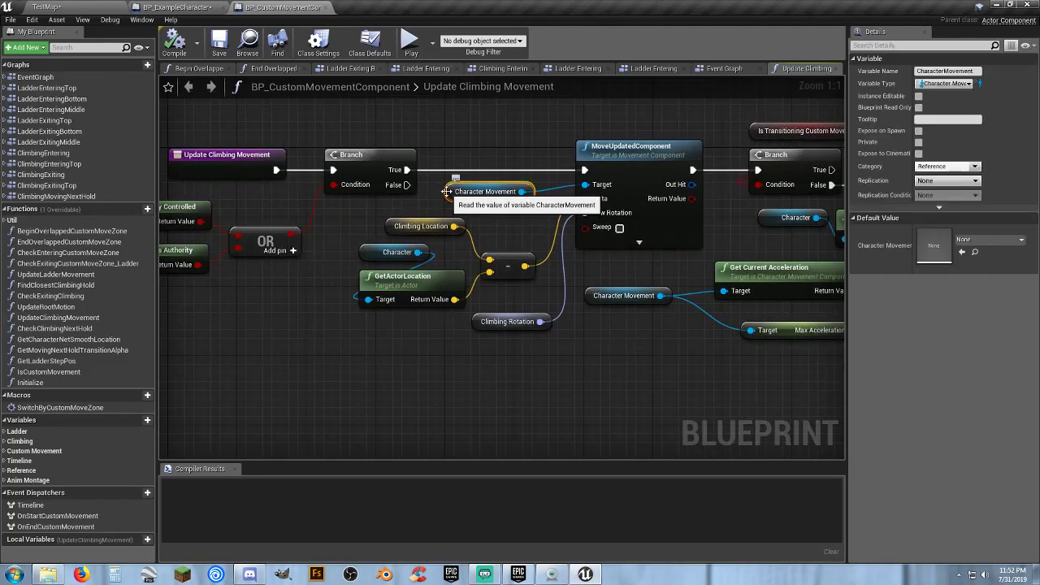
{"action": "left_click", "coordinate": [582, 368]}
Examine the acceleration and Max Climbing Distance nodes that set the climbing velocity, and check the CharacterMovement variable's details.
{"action": "right_click_drag", "start_coordinate": [636, 370], "coordinate": [324, 370]}
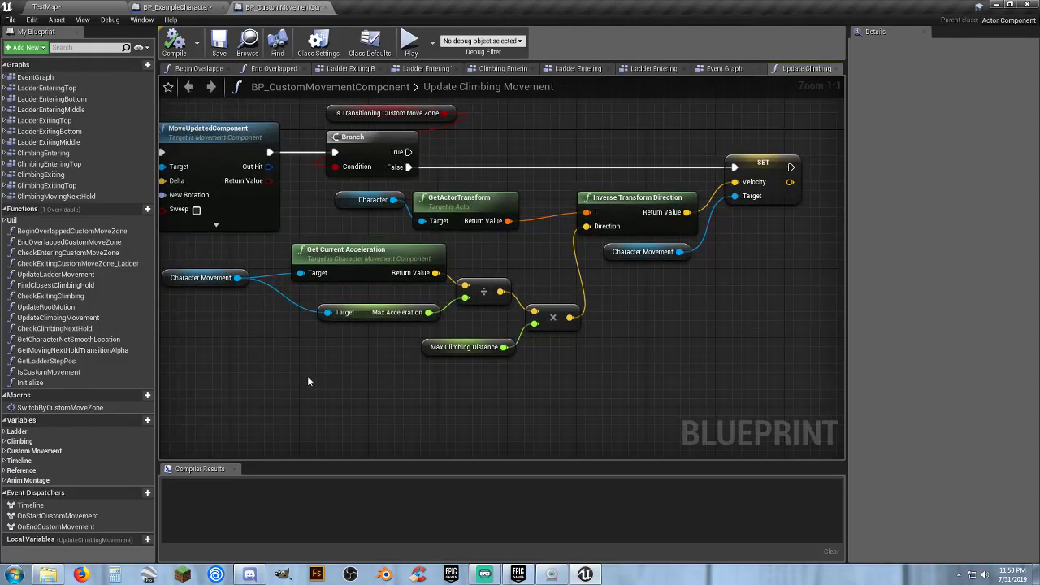
{"action": "right_click_drag", "start_coordinate": [310, 384], "coordinate": [345, 397]}
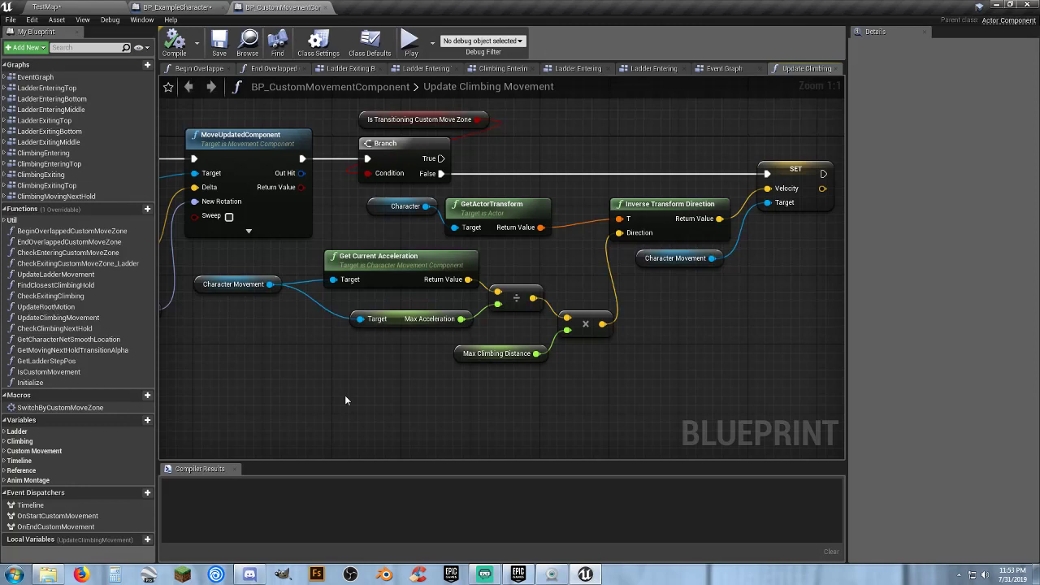
{"action": "right_click_drag", "start_coordinate": [345, 400], "coordinate": [481, 421]}
{"action": "left_click", "coordinate": [350, 304]}
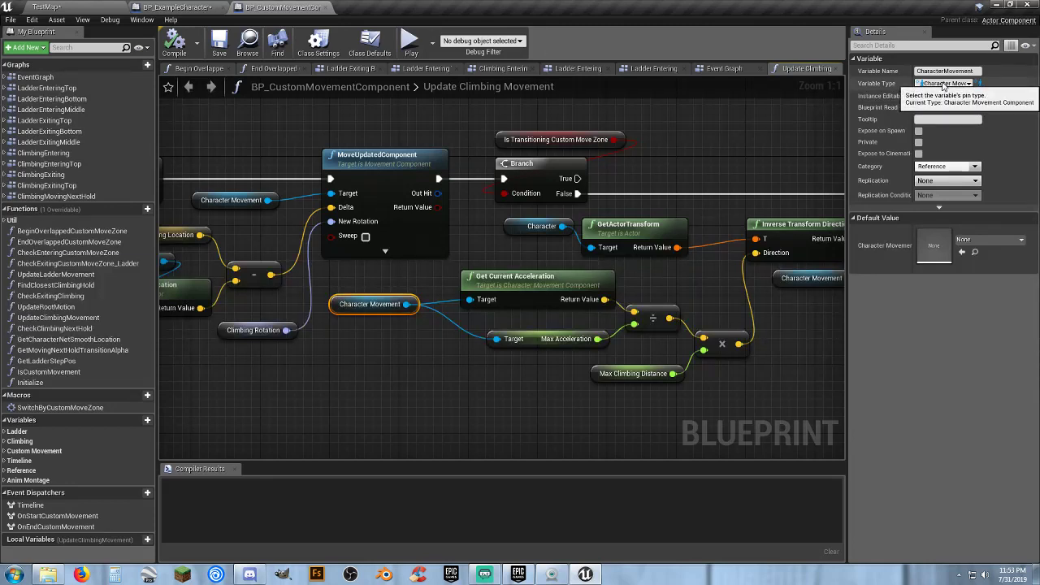
{"action": "left_click", "coordinate": [355, 385]}
{"action": "right_click_drag", "start_coordinate": [317, 376], "coordinate": [521, 370]}
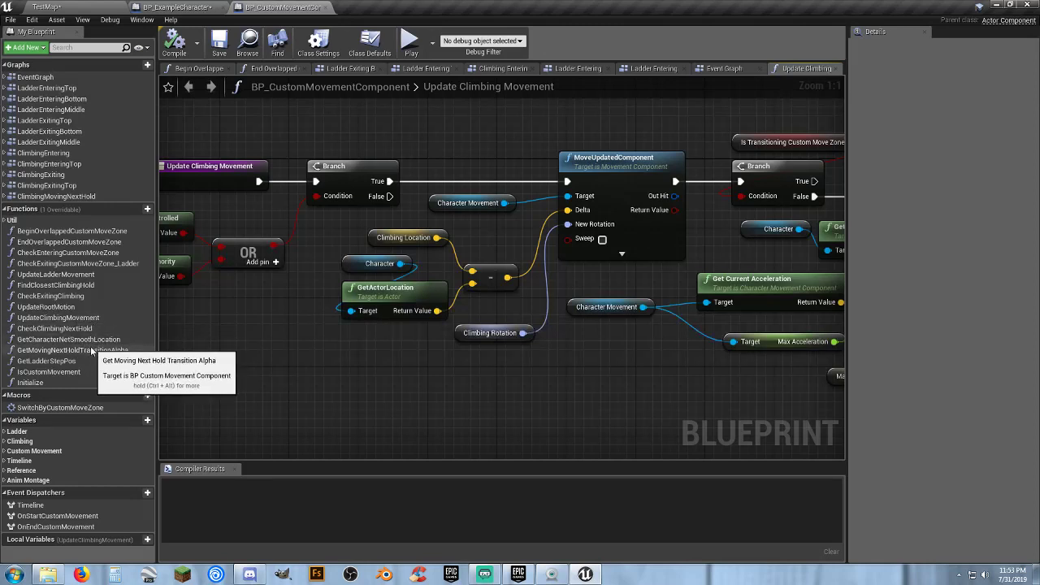
Locate the default curve asset of the EnteringLadderBottomTimeline transition variable, inspect its curve in the editor and close it.
{"action": "left_click", "coordinate": [5, 461]}
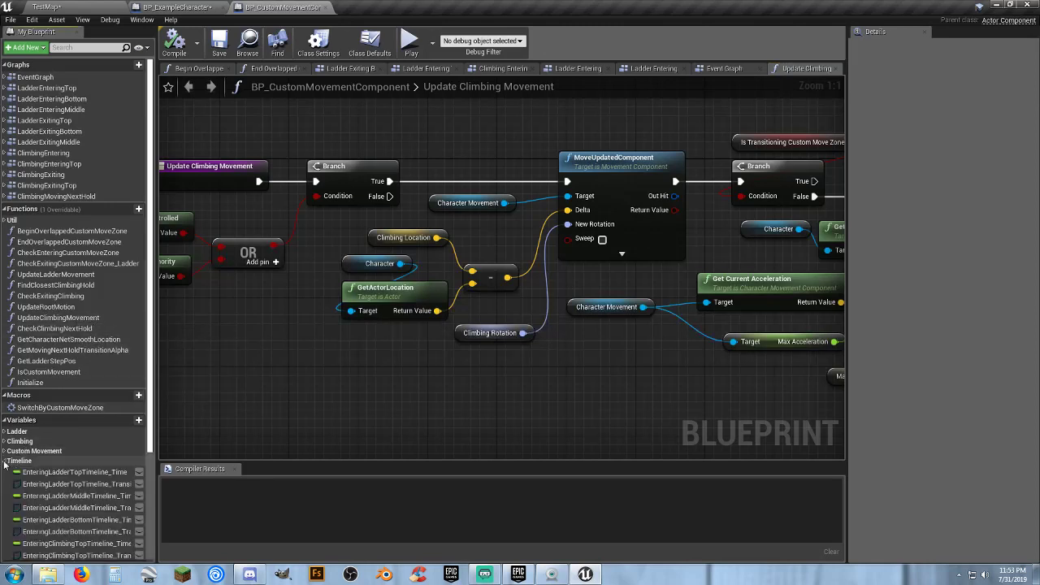
{"action": "scroll", "coordinate": [49, 423], "scroll_direction": "down", "scroll_amount": 3}
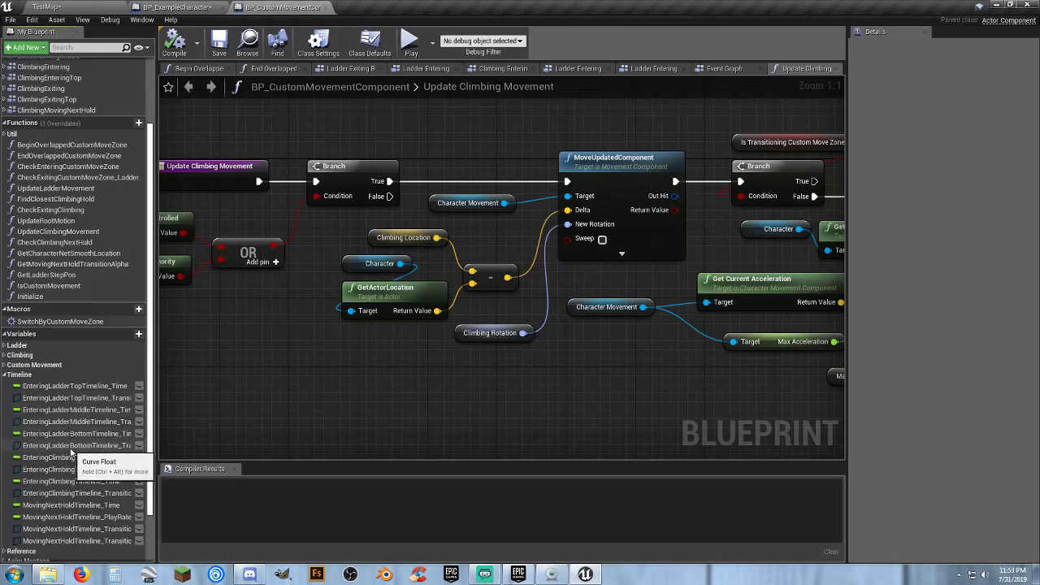
{"action": "left_click", "coordinate": [63, 447]}
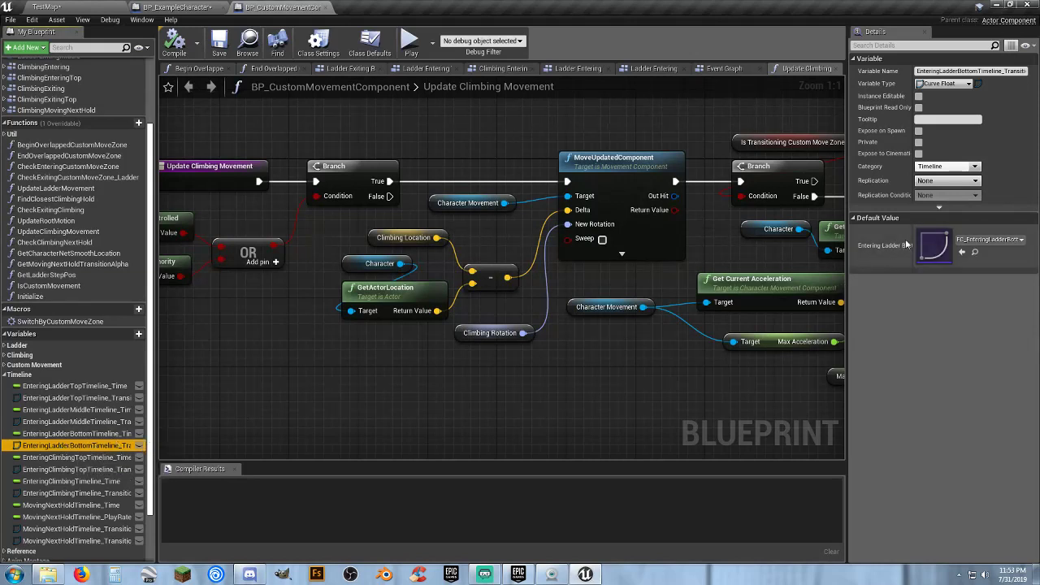
{"action": "left_click", "coordinate": [975, 253]}
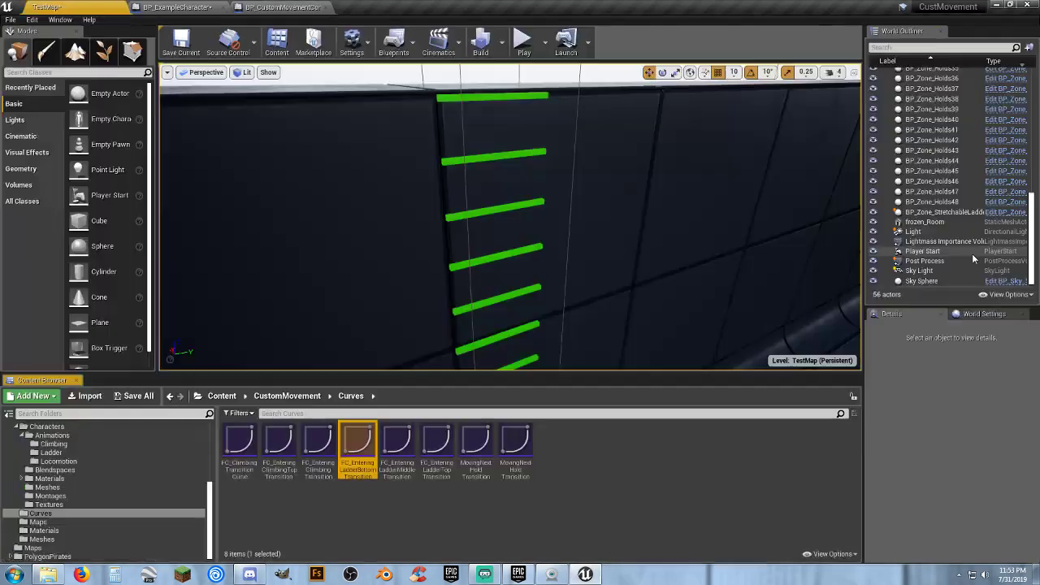
{"action": "left_click", "coordinate": [401, 503]}
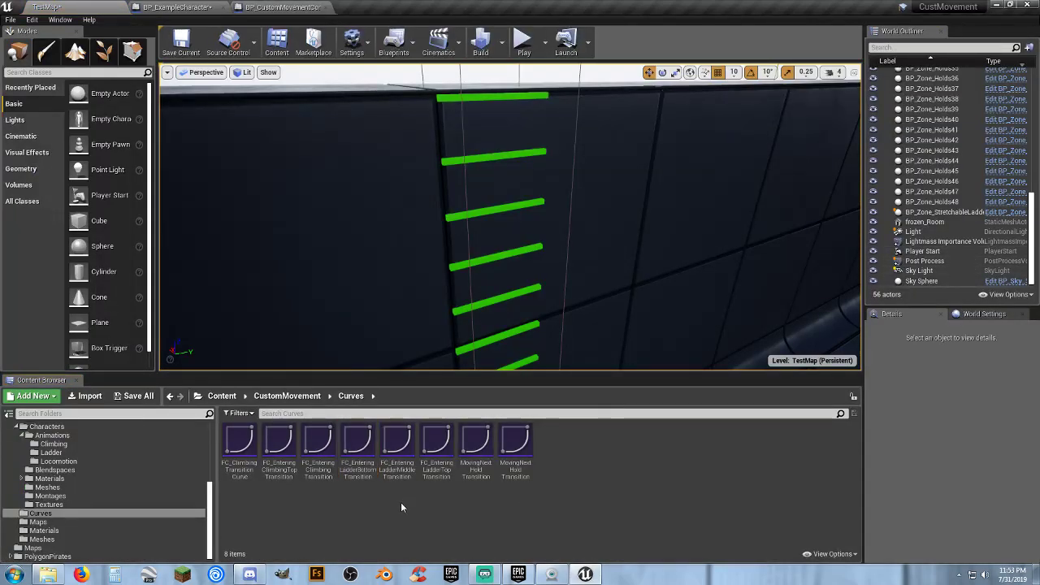
{"action": "double_click", "coordinate": [358, 478]}
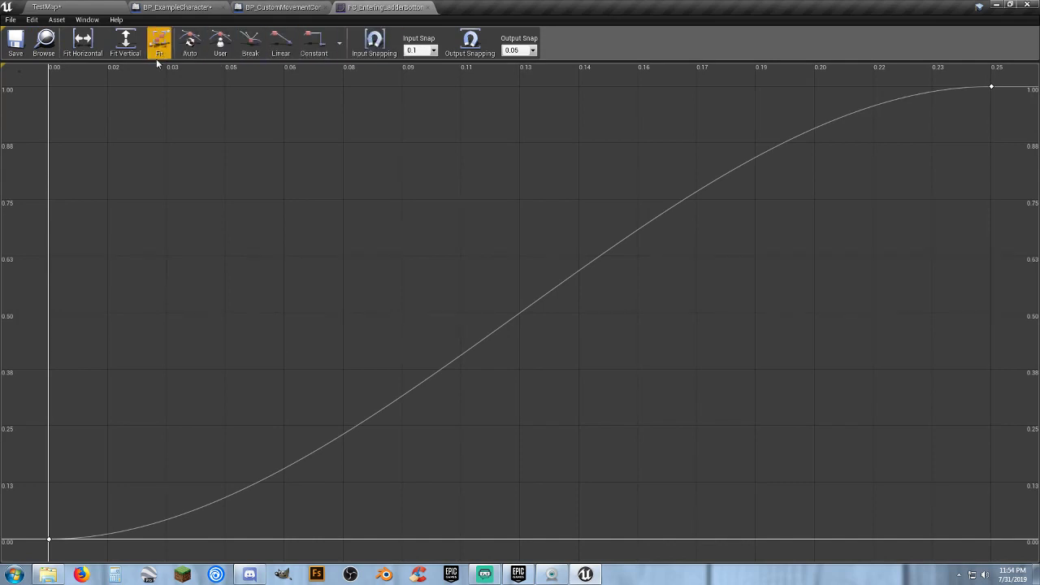
{"action": "left_click", "coordinate": [429, 7]}
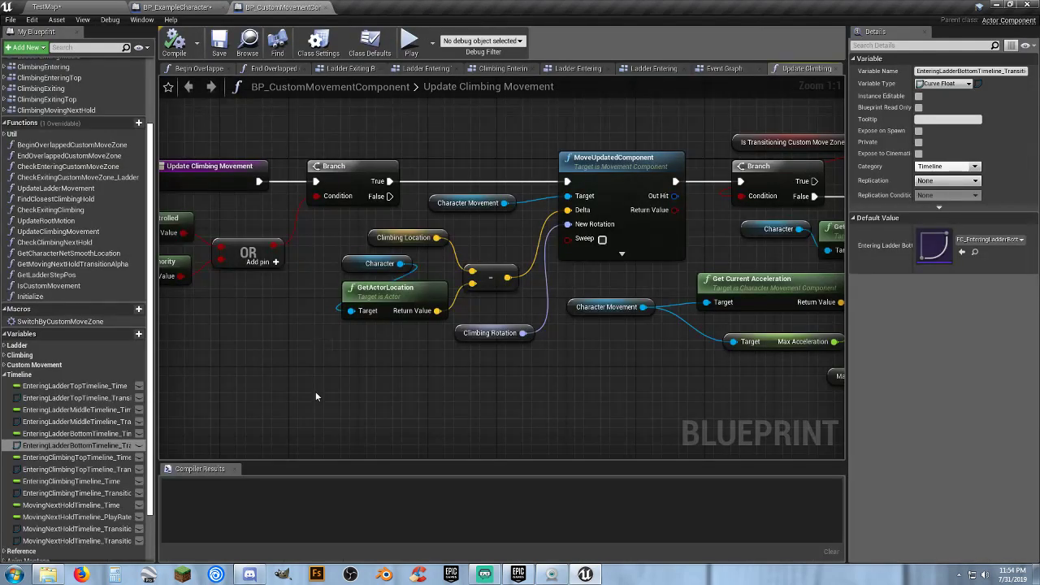
Collapse the Timeline variables, expand the Anim Montage category and check the default value of AM_EnteringLadderTop.
{"action": "left_click", "coordinate": [5, 376]}
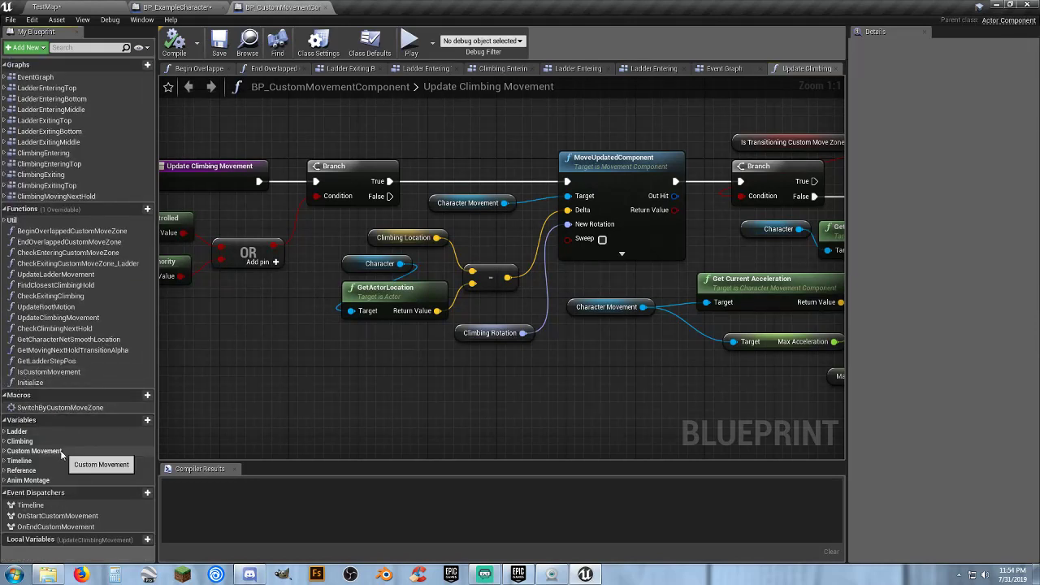
{"action": "left_click", "coordinate": [4, 482]}
{"action": "scroll", "coordinate": [48, 479], "scroll_direction": "down", "scroll_amount": 2}
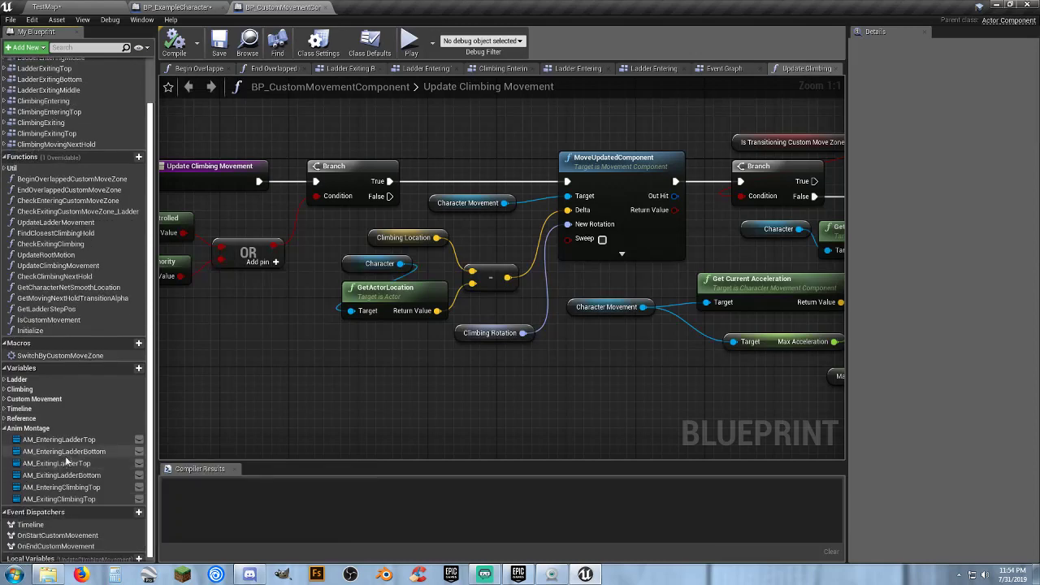
{"action": "left_click", "coordinate": [74, 439]}
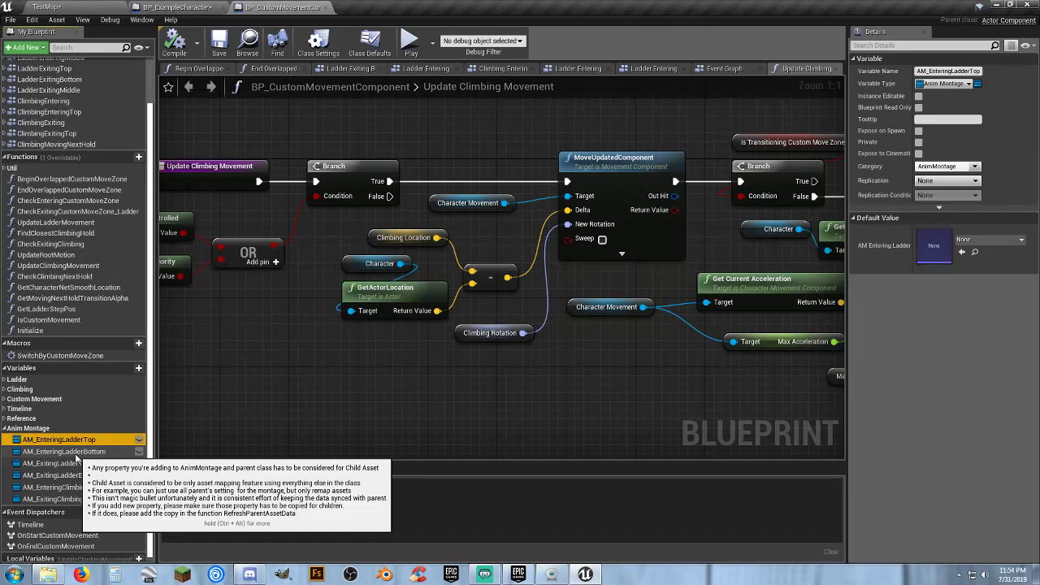
{"action": "left_click", "coordinate": [32, 429]}
{"action": "scroll", "coordinate": [81, 332], "scroll_direction": "up", "scroll_amount": 2}
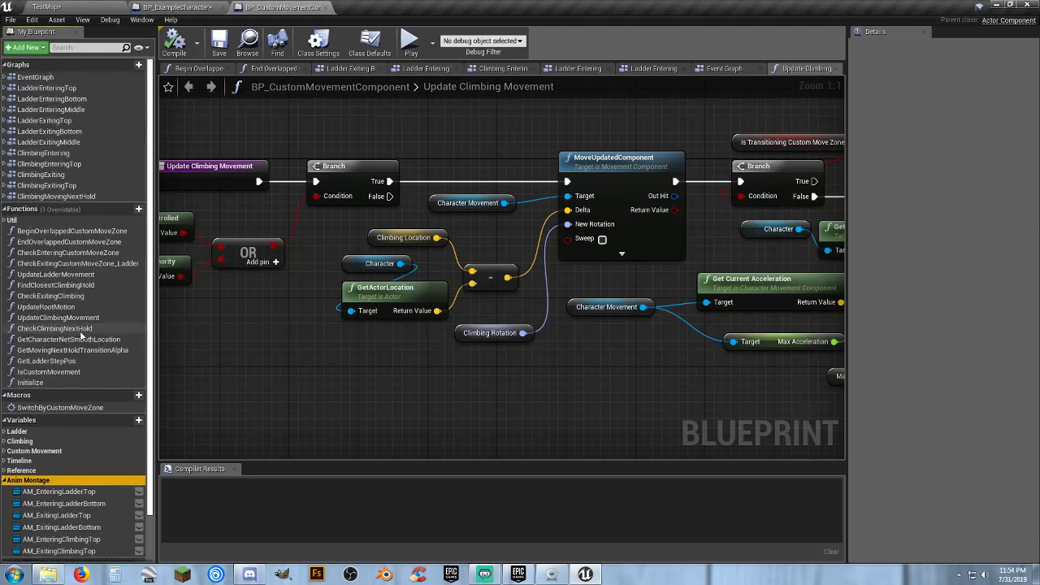
{"action": "scroll", "coordinate": [84, 334], "scroll_direction": "down", "scroll_amount": 2}
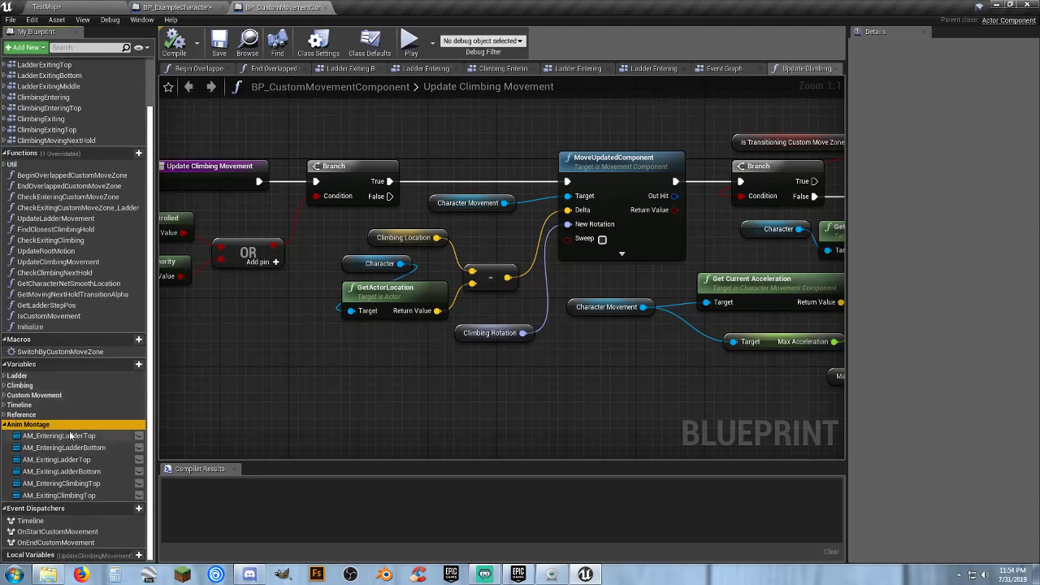
{"action": "scroll", "coordinate": [88, 131], "scroll_direction": "up", "scroll_amount": 2}
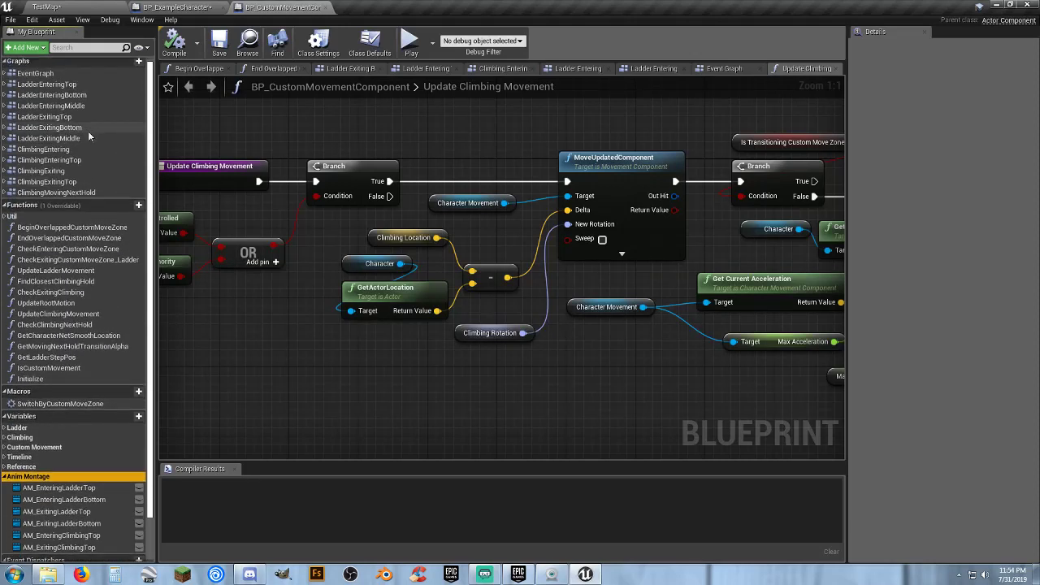
{"action": "left_click", "coordinate": [45, 76]}
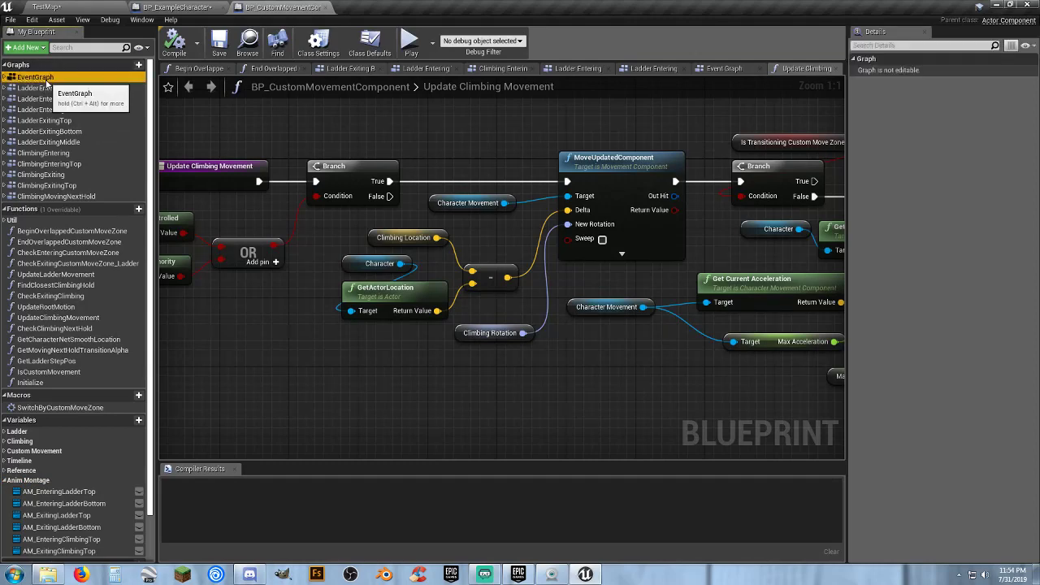
{"action": "scroll", "coordinate": [47, 341], "scroll_direction": "down", "scroll_amount": 2}
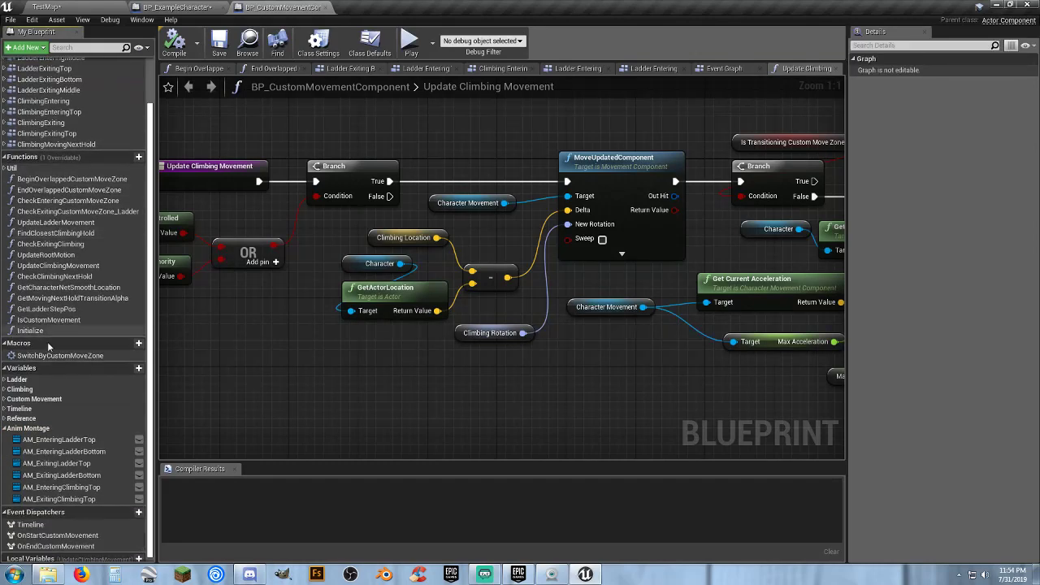
Set the default value of the AM_EnteringLadderTop variable to the AM_Ladder_Enter_Top montage from Character/Animations/Ladders.
{"action": "left_click", "coordinate": [66, 439]}
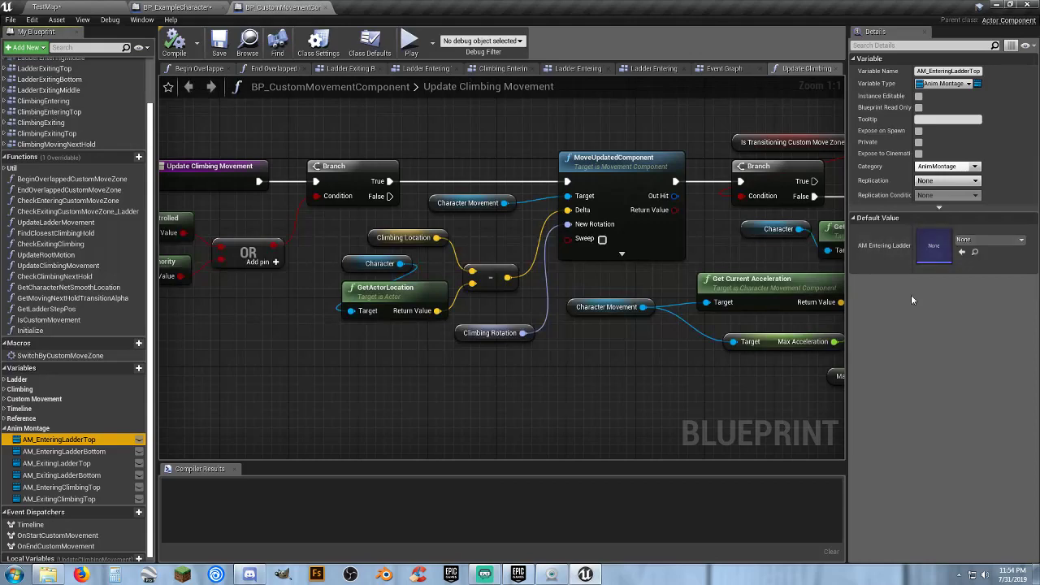
{"action": "scroll", "coordinate": [122, 443], "scroll_direction": "down", "scroll_amount": 1}
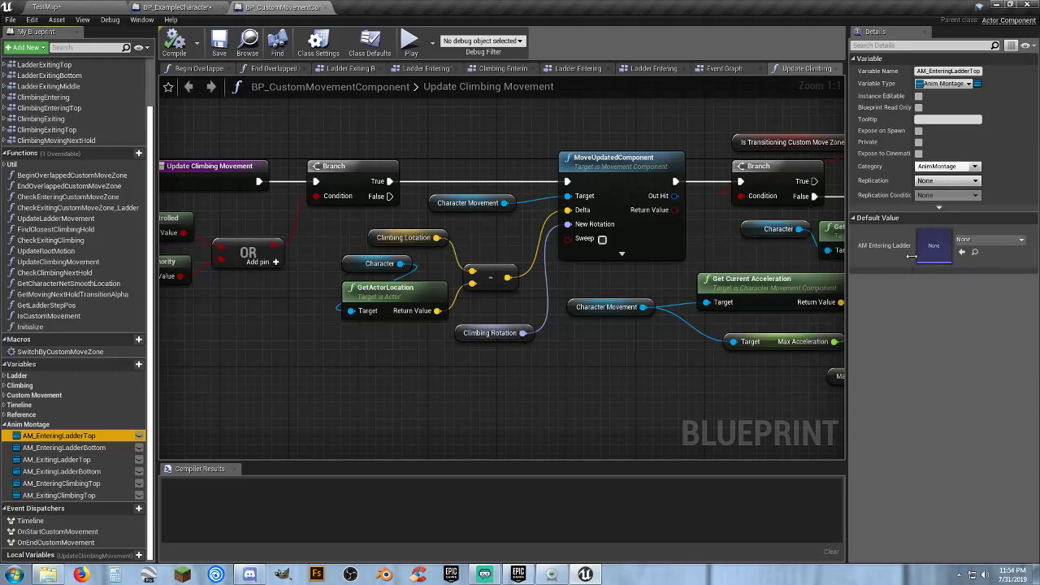
{"action": "left_click_drag", "start_coordinate": [911, 245], "coordinate": [753, 250]}
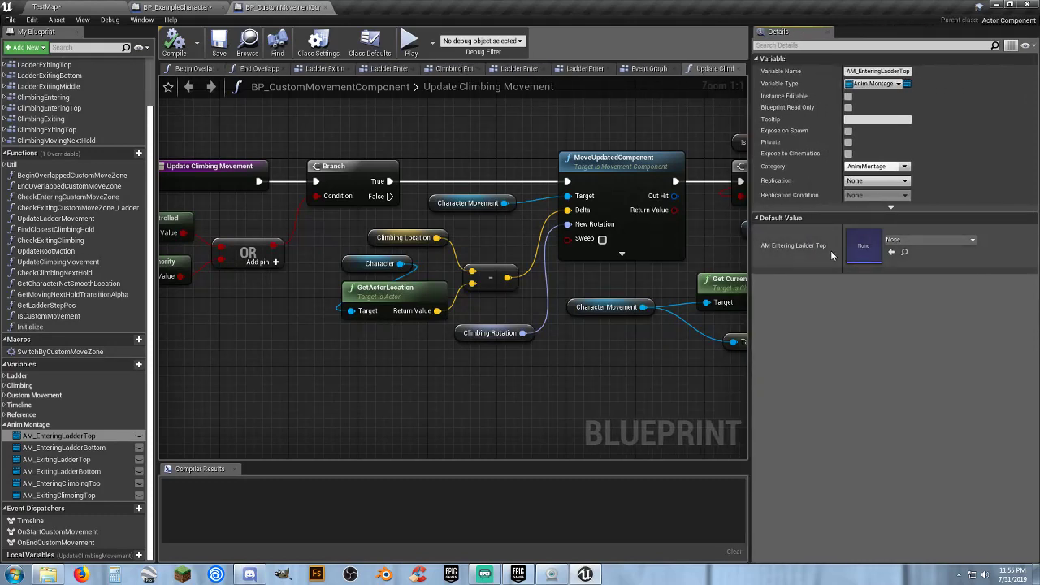
{"action": "left_click", "coordinate": [941, 242]}
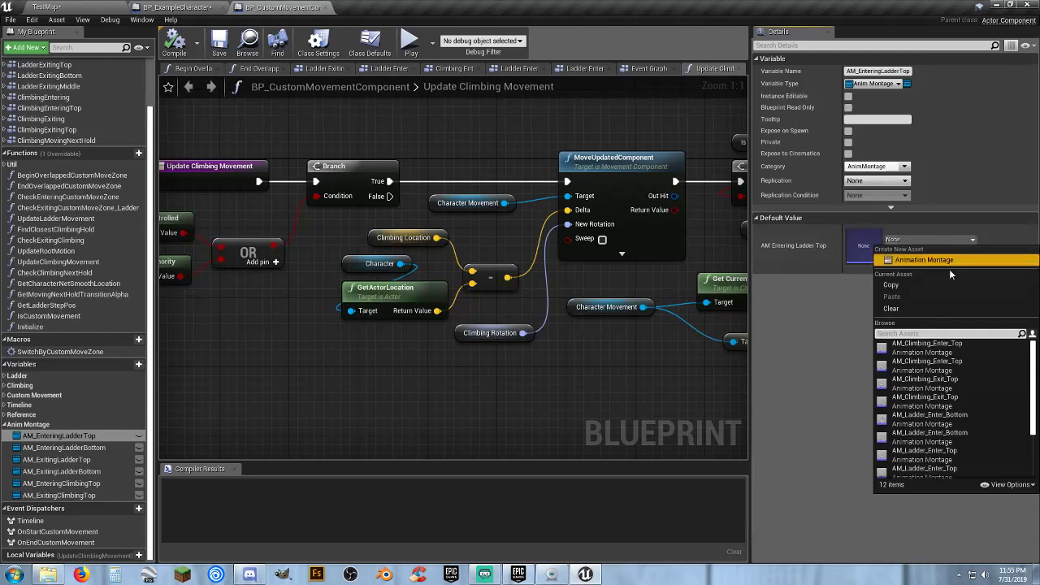
{"action": "scroll", "coordinate": [939, 370], "scroll_direction": "down", "scroll_amount": 3}
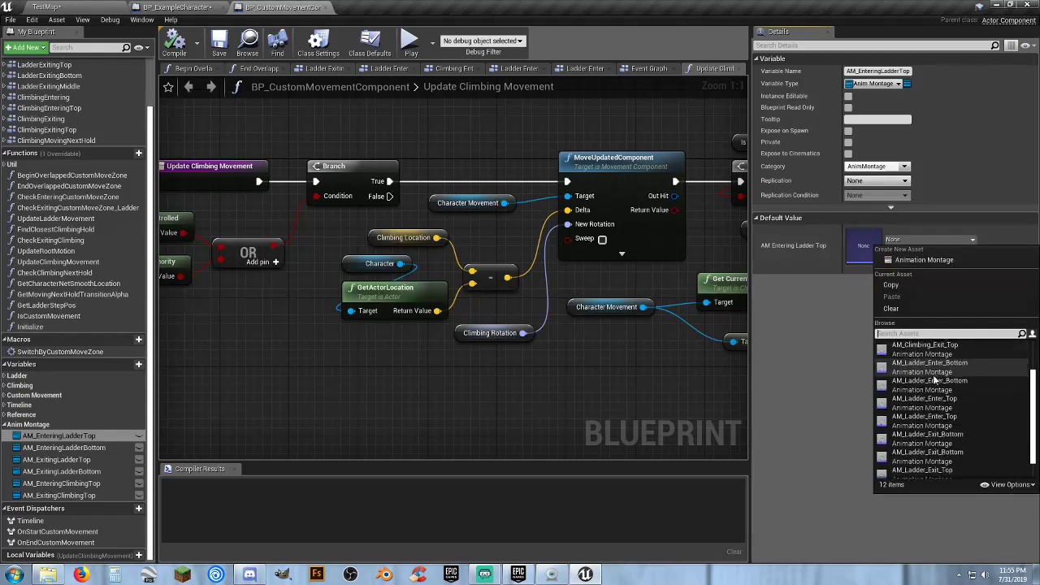
{"action": "left_click", "coordinate": [932, 419]}
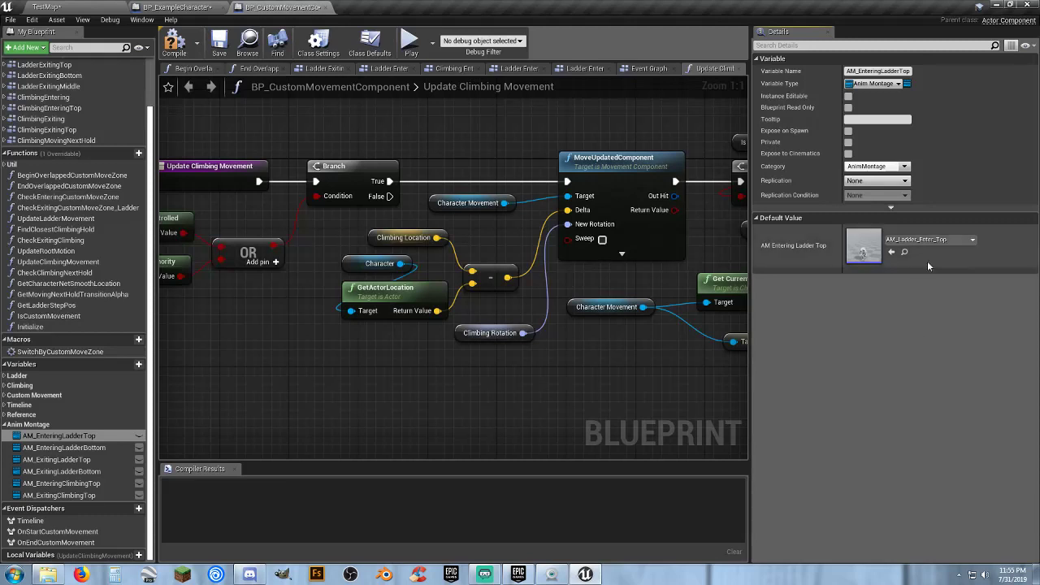
{"action": "left_click", "coordinate": [936, 241]}
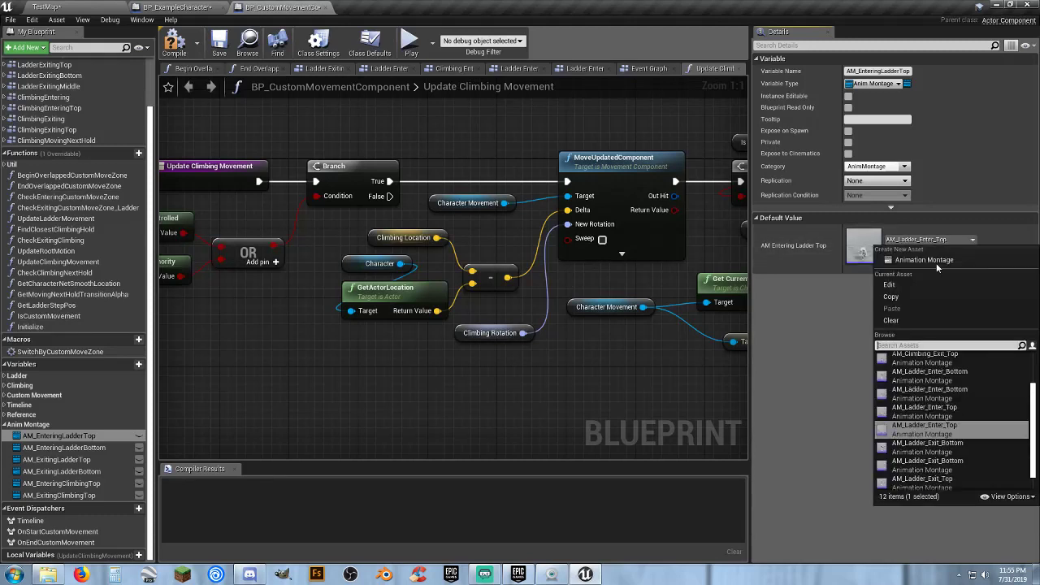
{"action": "left_click", "coordinate": [933, 416]}
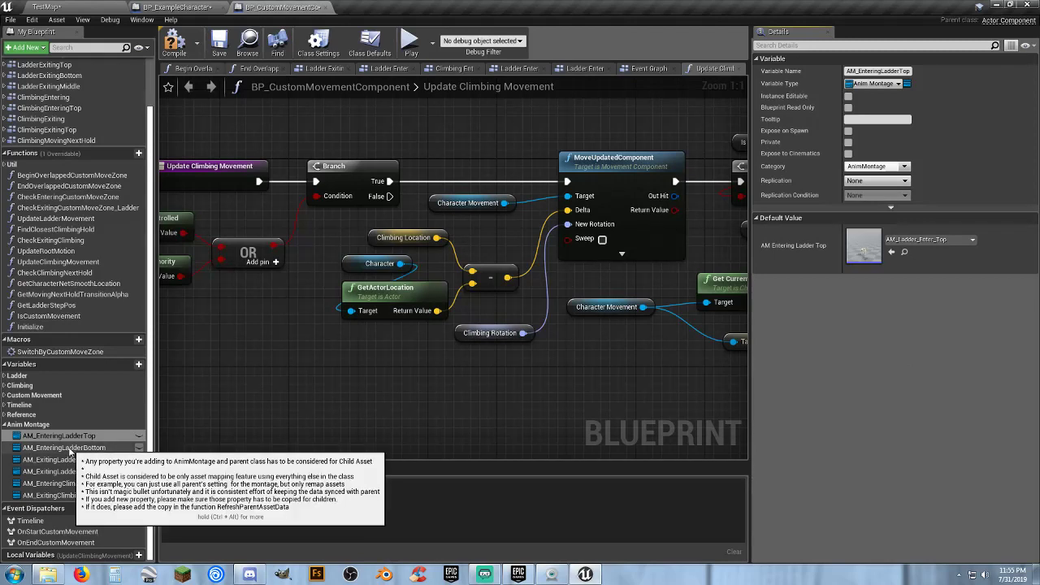
Assign the AM_Ladder_Enter_Bottom montage as the default value of the AM_EnteringLadderBottom variable.
{"action": "left_click", "coordinate": [70, 448]}
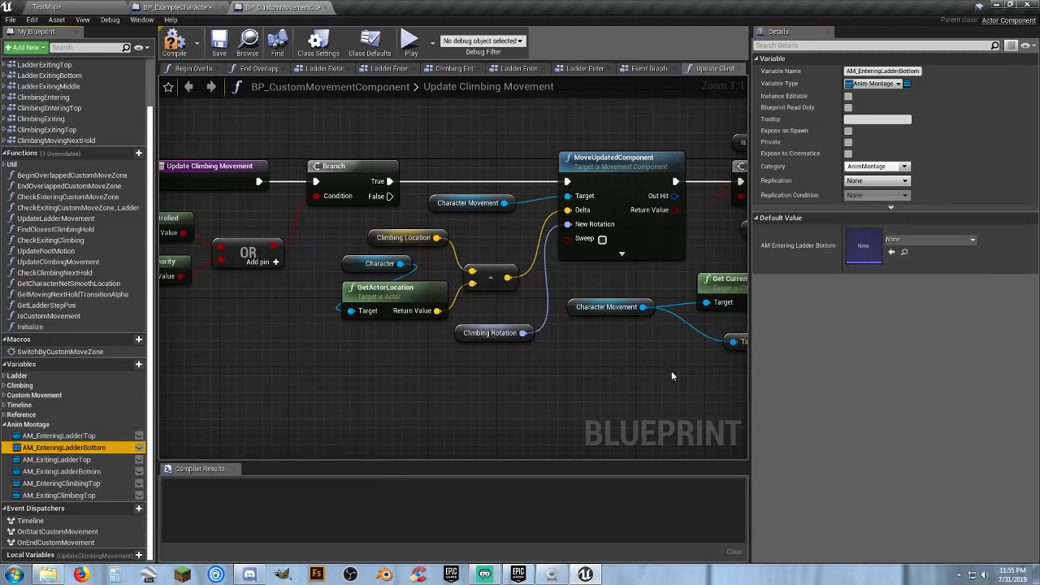
{"action": "left_click", "coordinate": [932, 242]}
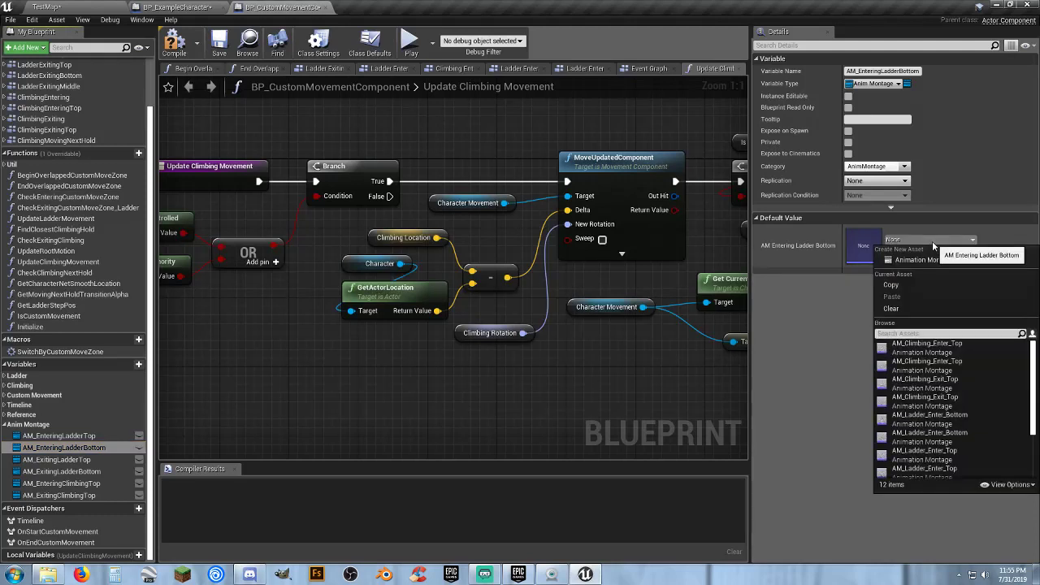
{"action": "scroll", "coordinate": [939, 423], "scroll_direction": "down", "scroll_amount": 2}
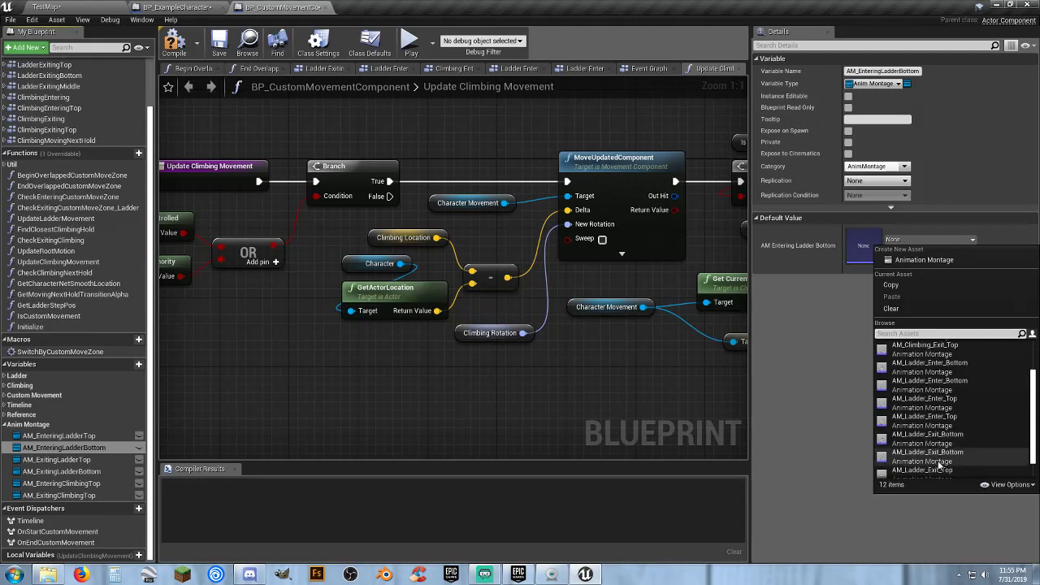
{"action": "scroll", "coordinate": [929, 457], "scroll_direction": "down", "scroll_amount": 1}
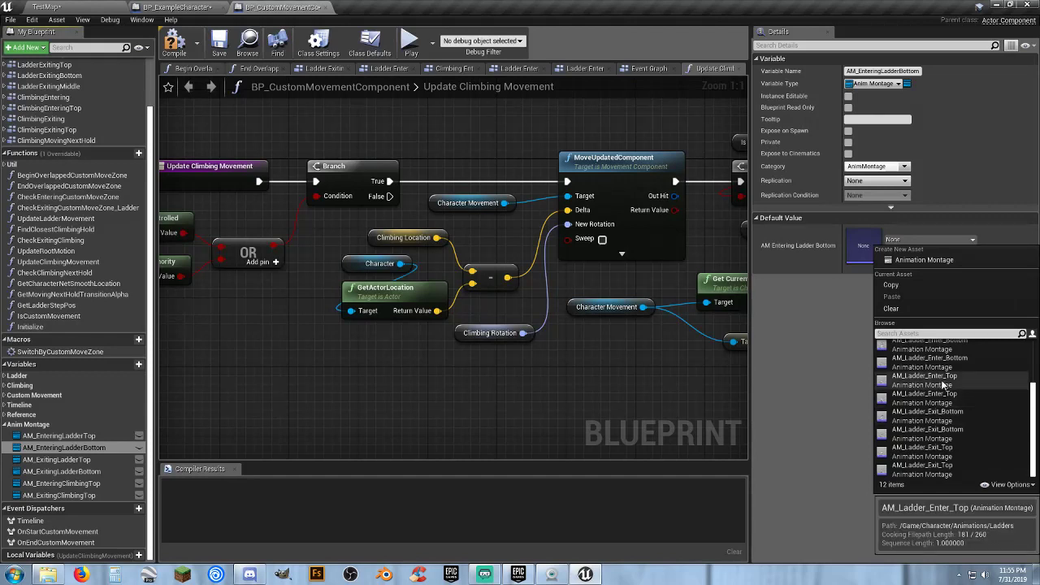
{"action": "scroll", "coordinate": [945, 384], "scroll_direction": "up", "scroll_amount": 1}
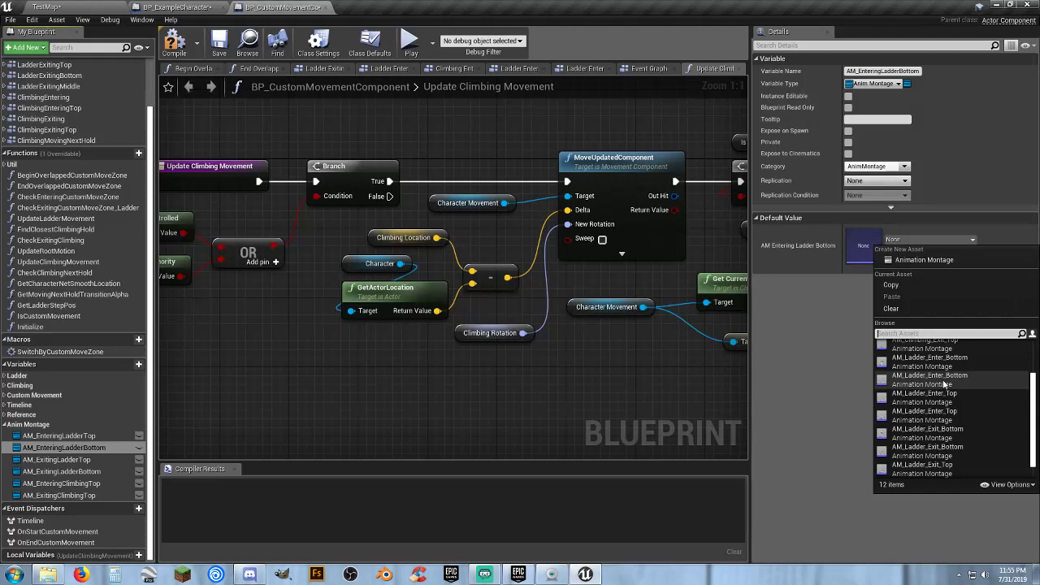
{"action": "left_click", "coordinate": [943, 384]}
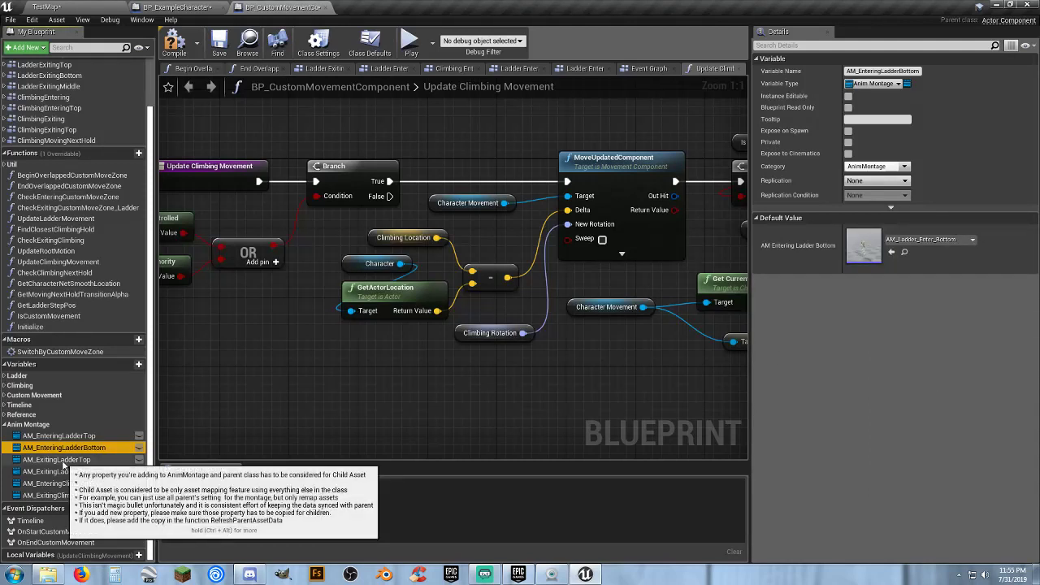
Set the AM_ExitingLadderTop variable's default value to the AM_Ladder_Exit_Top montage from Character/Animations/Ladders.
{"action": "left_click", "coordinate": [63, 461]}
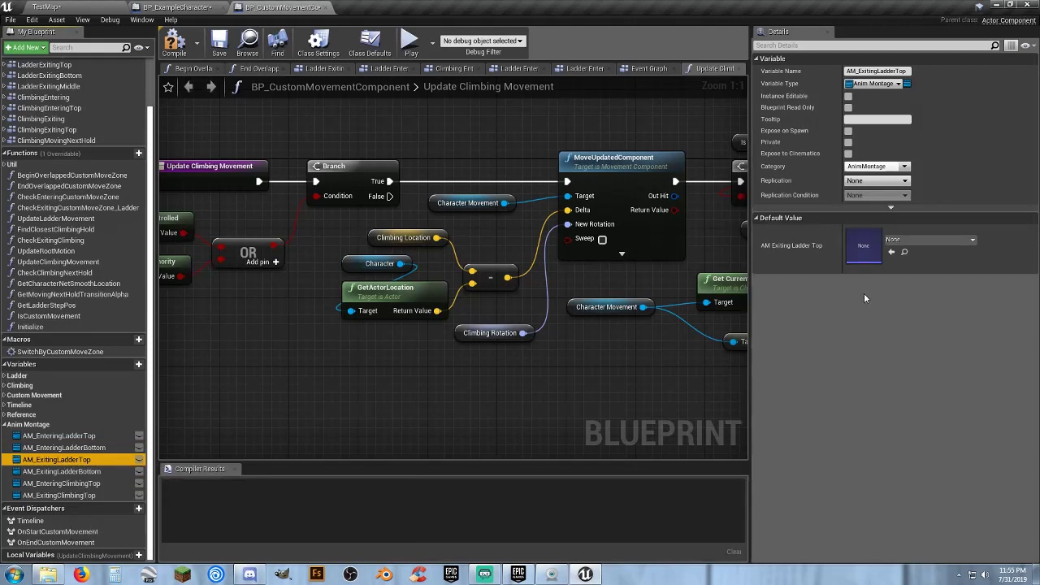
{"action": "left_click", "coordinate": [927, 241]}
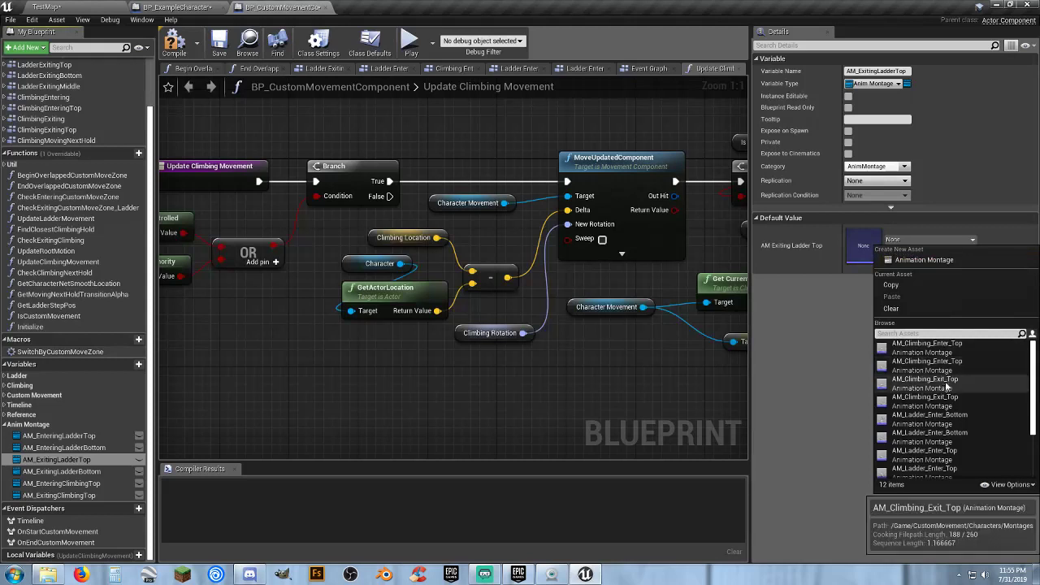
{"action": "scroll", "coordinate": [944, 423], "scroll_direction": "down", "scroll_amount": 2}
{"action": "scroll", "coordinate": [945, 429], "scroll_direction": "down", "scroll_amount": 2}
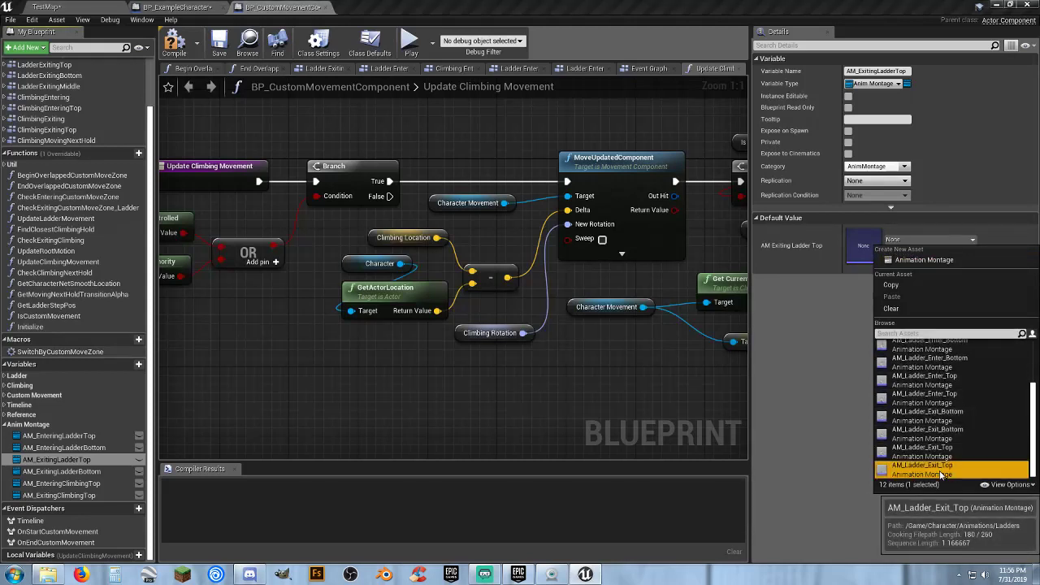
{"action": "left_click", "coordinate": [923, 465]}
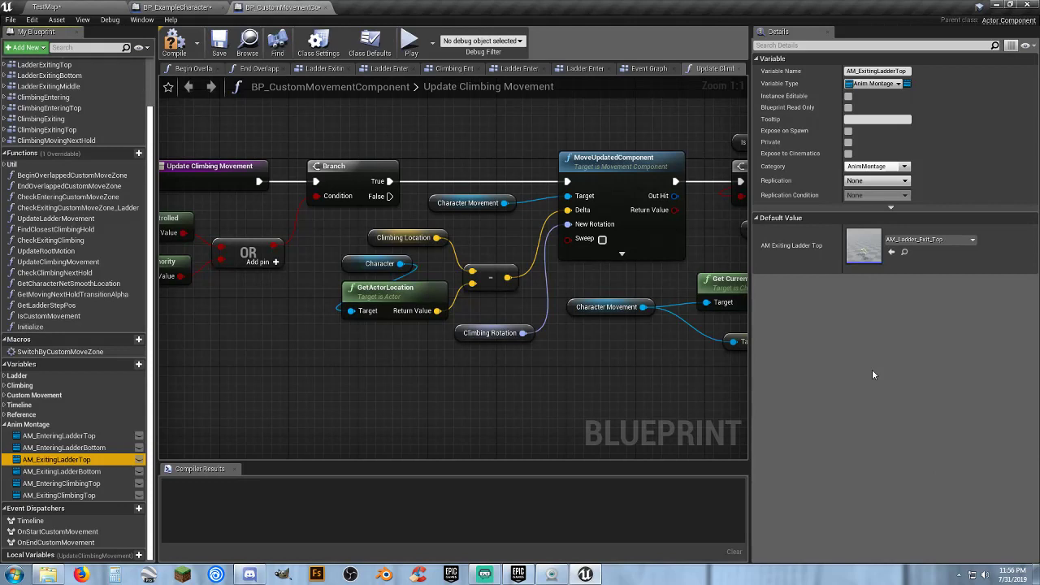
Assign the AM_Ladder_Exit_Bottom montage as the default value of the AM_ExitingLadderBottom variable.
{"action": "left_click", "coordinate": [90, 472]}
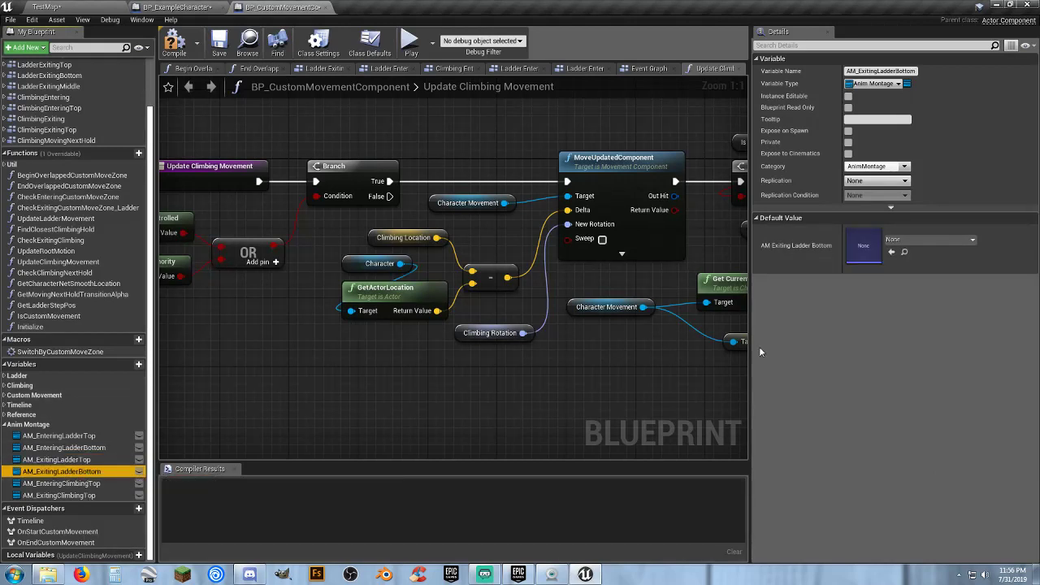
{"action": "left_click", "coordinate": [935, 241]}
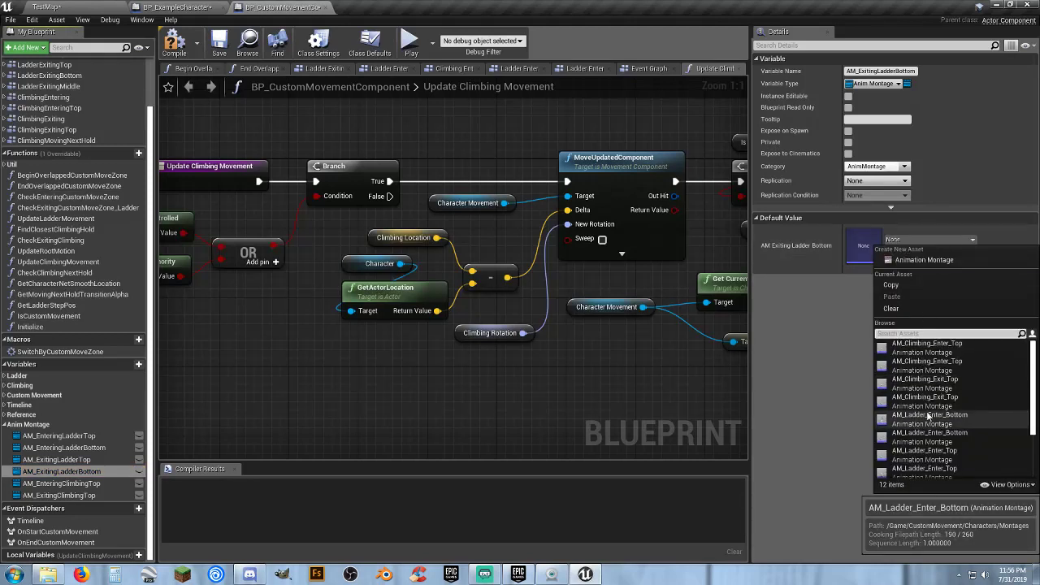
{"action": "scroll", "coordinate": [928, 419], "scroll_direction": "down", "scroll_amount": 1}
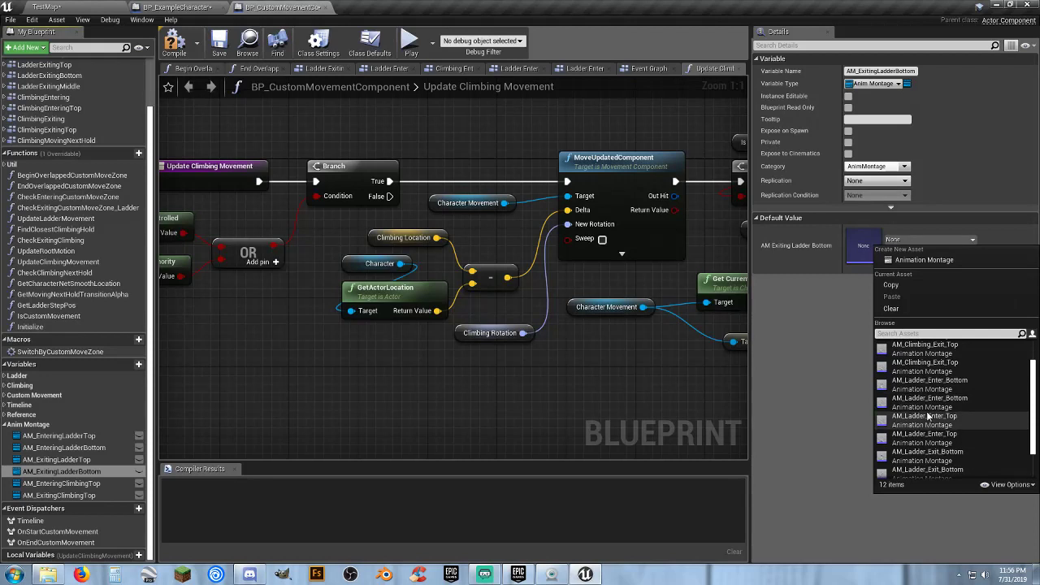
{"action": "left_click", "coordinate": [926, 472]}
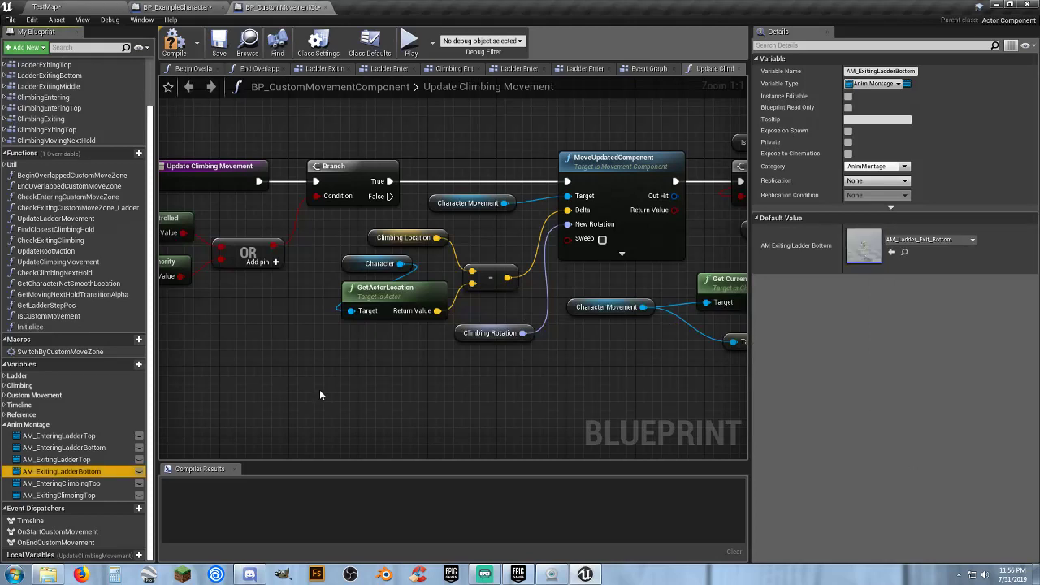
Set the AM_EnteringClimbingTop variable's default value to the AM_Climbing_Enter_Top montage from Character/Animations/Ladders.
{"action": "left_click", "coordinate": [61, 483]}
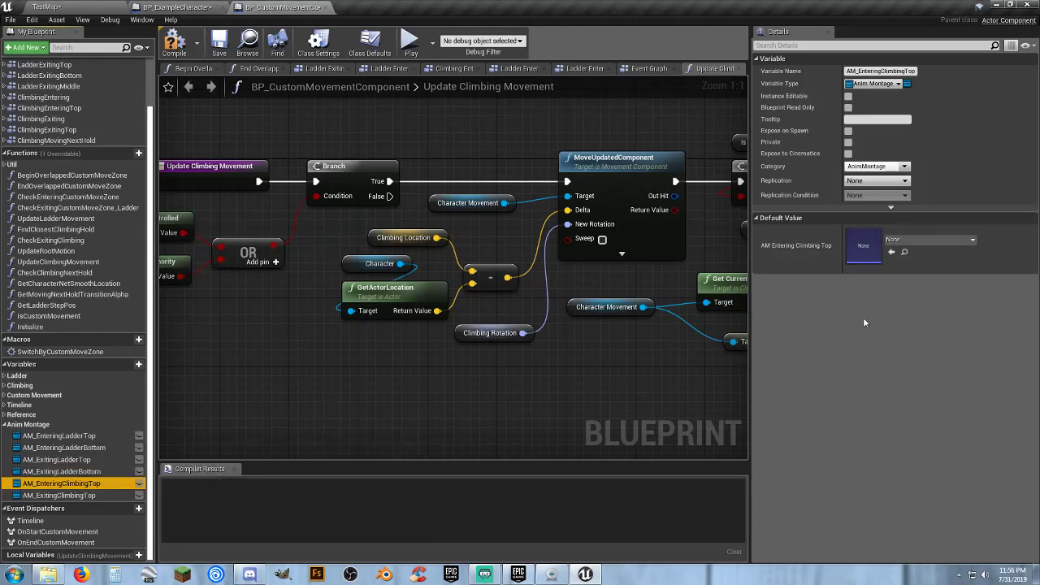
{"action": "left_click", "coordinate": [932, 240]}
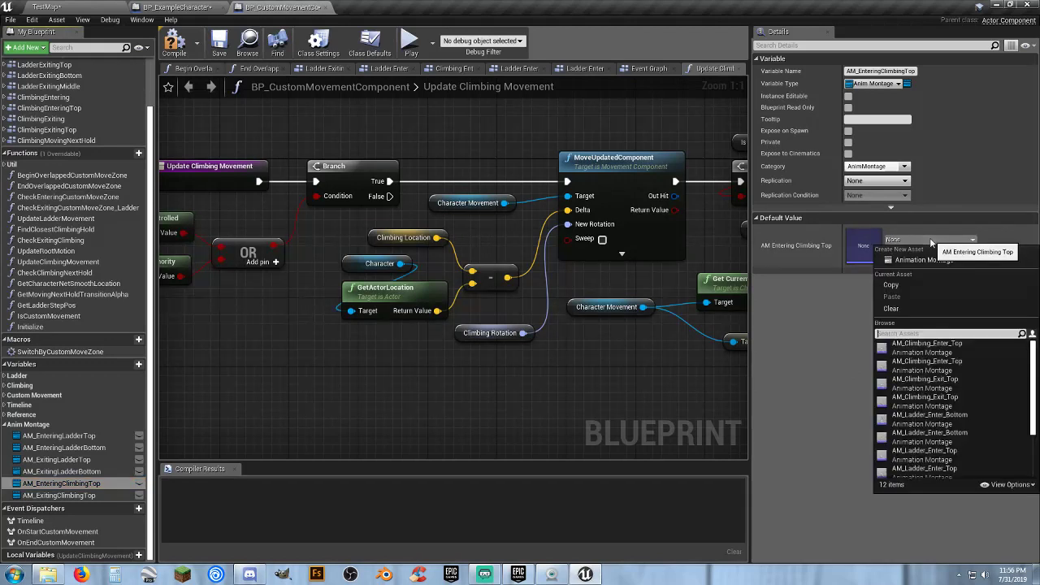
{"action": "left_click", "coordinate": [948, 367]}
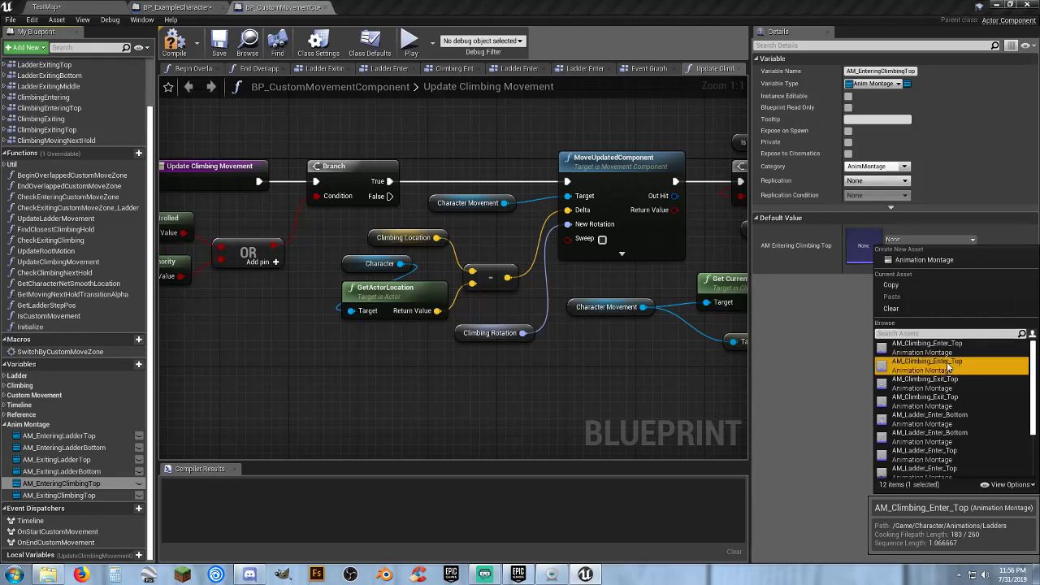
Set AM_ExitingClimbingTop's default to the AM_Climbing_Exit_Top montage from Character/Animations/Ladders, and save the blueprint.
{"action": "left_click", "coordinate": [61, 496]}
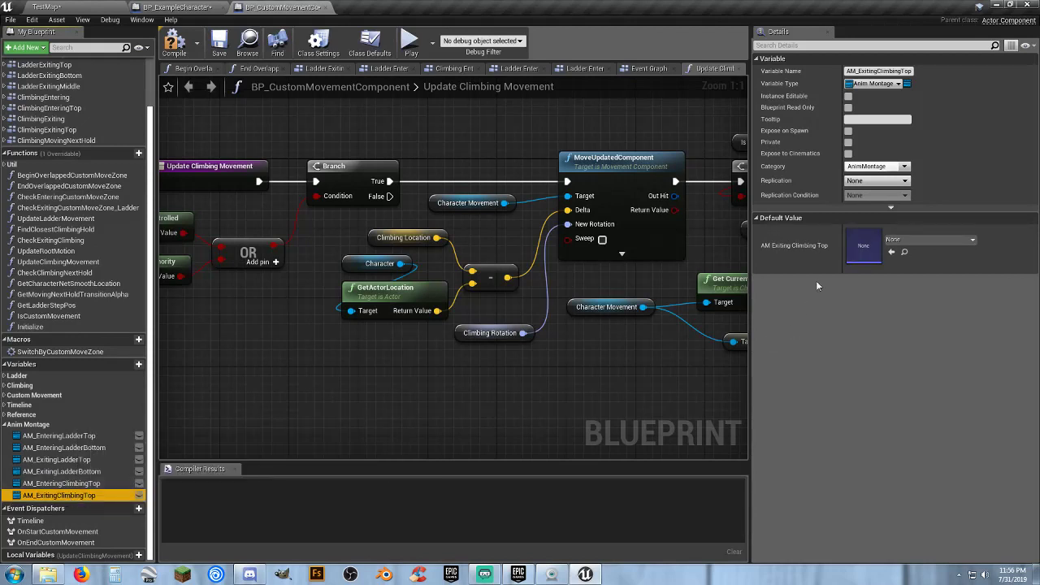
{"action": "left_click", "coordinate": [929, 241]}
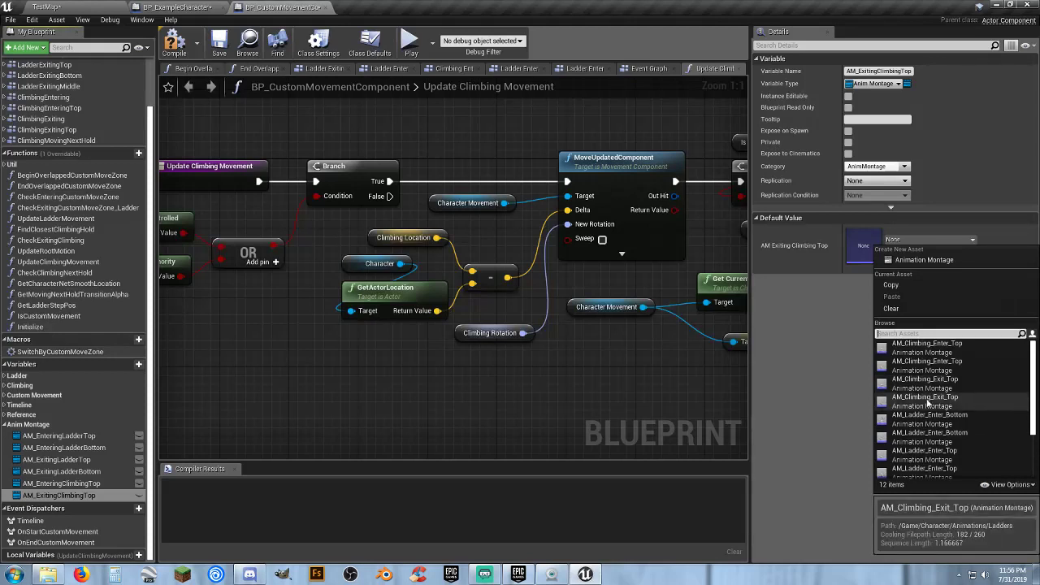
{"action": "left_click", "coordinate": [926, 400]}
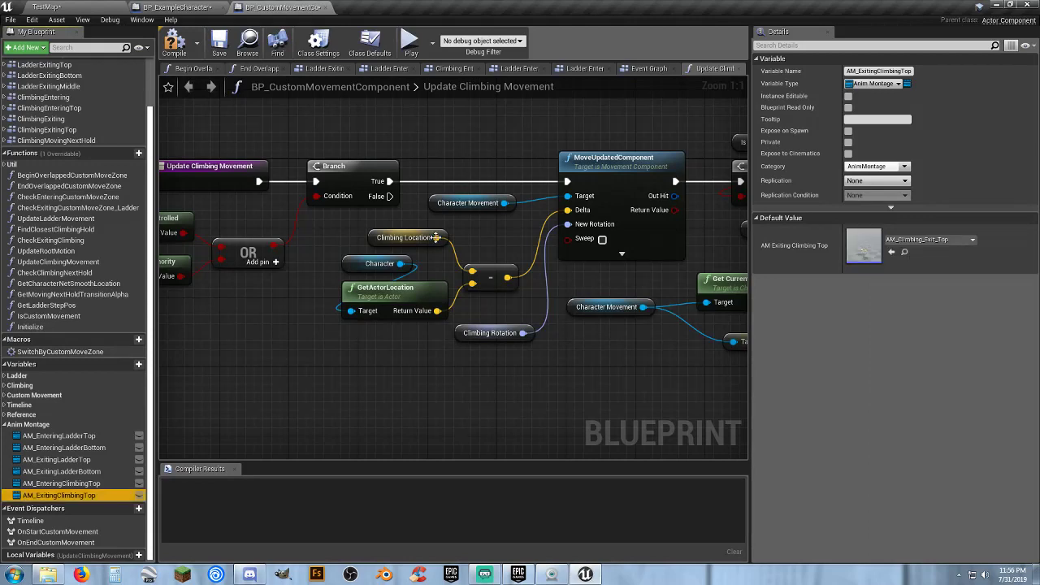
{"action": "left_click", "coordinate": [218, 45]}
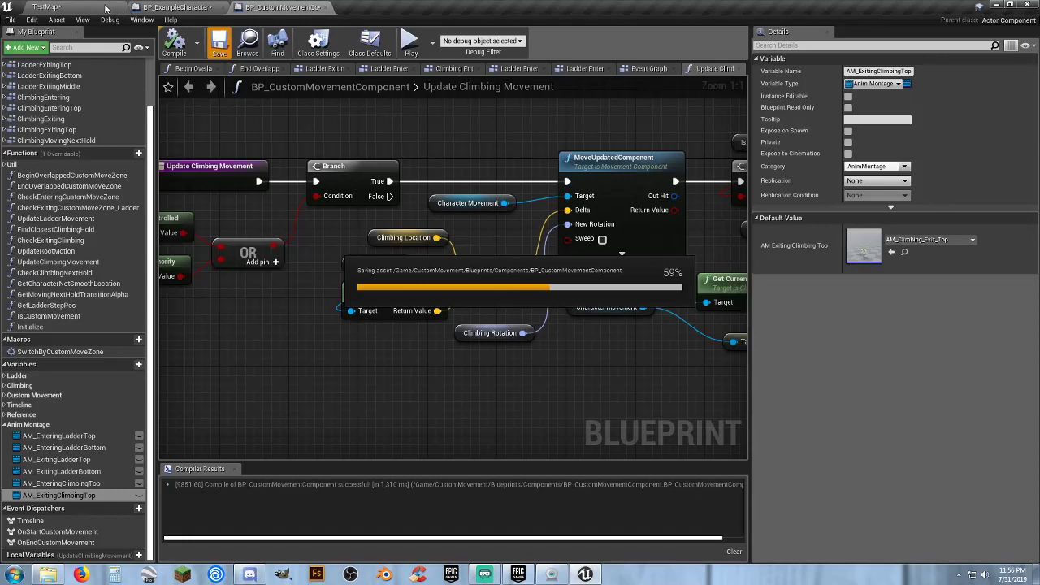
Play the TestMap level, run the skeleton to the green ladder to test climbing it, and stop the session.
{"action": "left_click", "coordinate": [97, 7]}
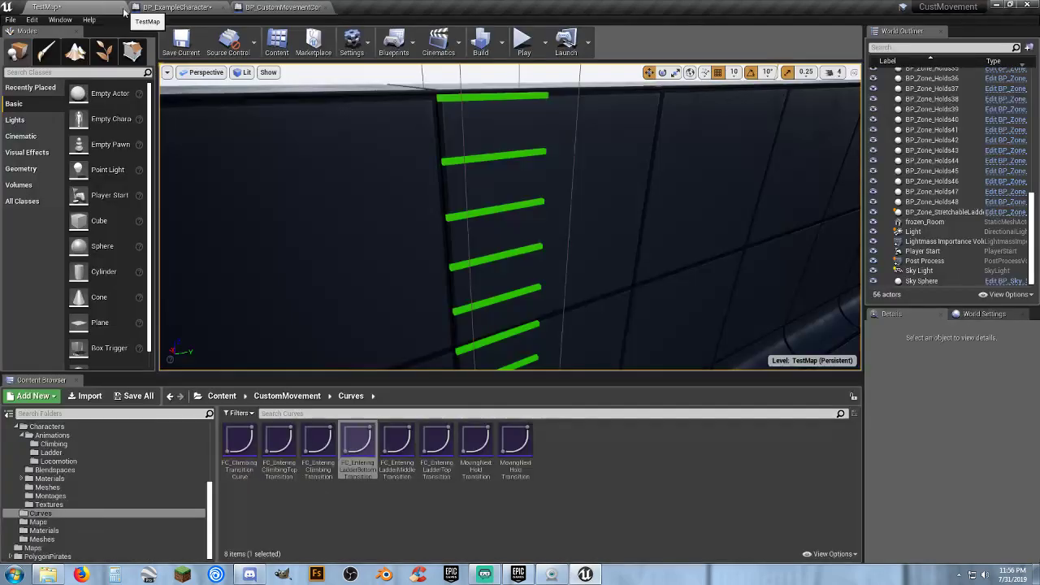
{"action": "left_click", "coordinate": [525, 42]}
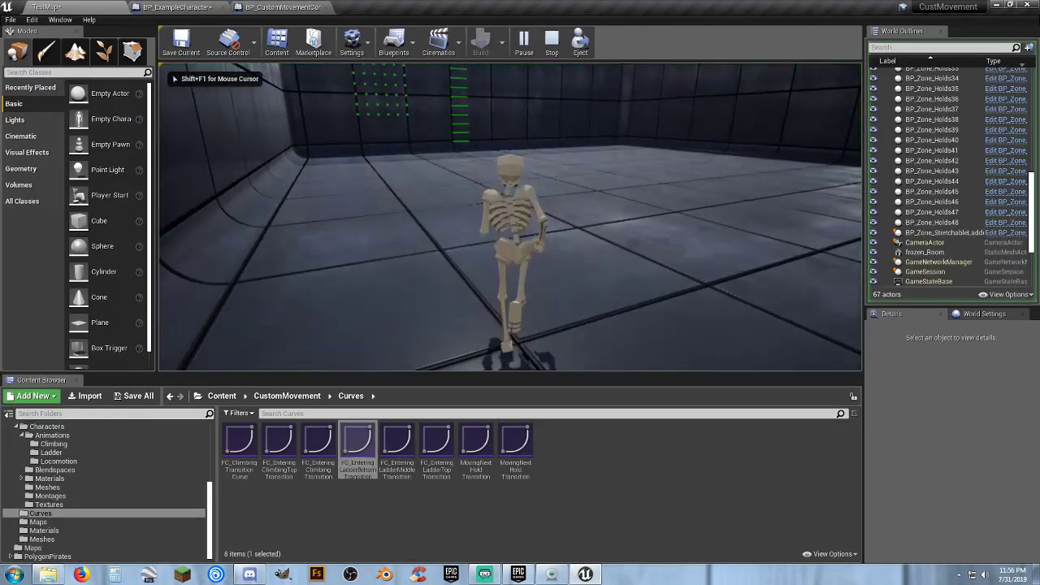
{"action": "key", "text": "w"}
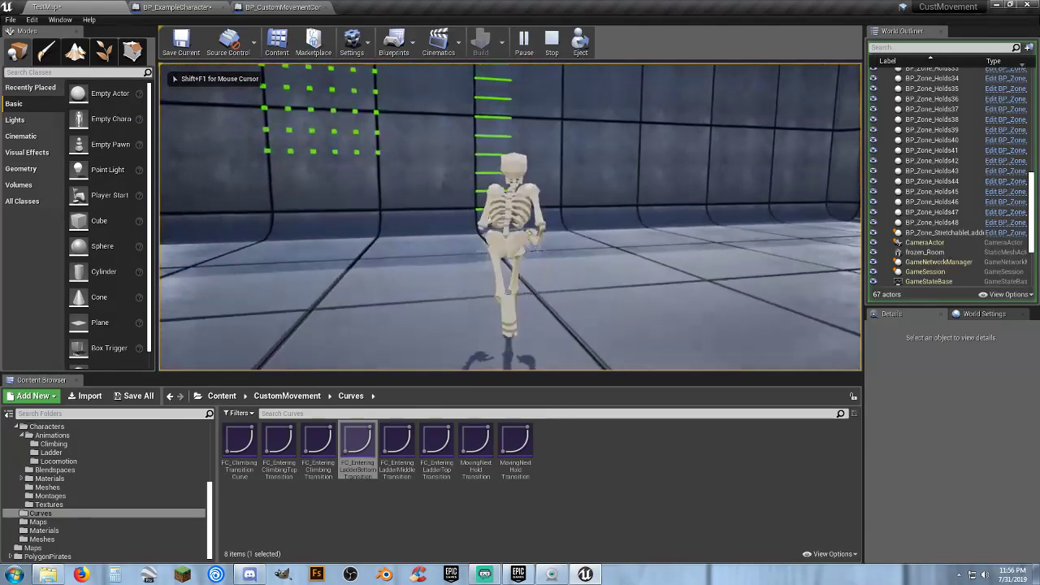
{"action": "key", "text": "w"}
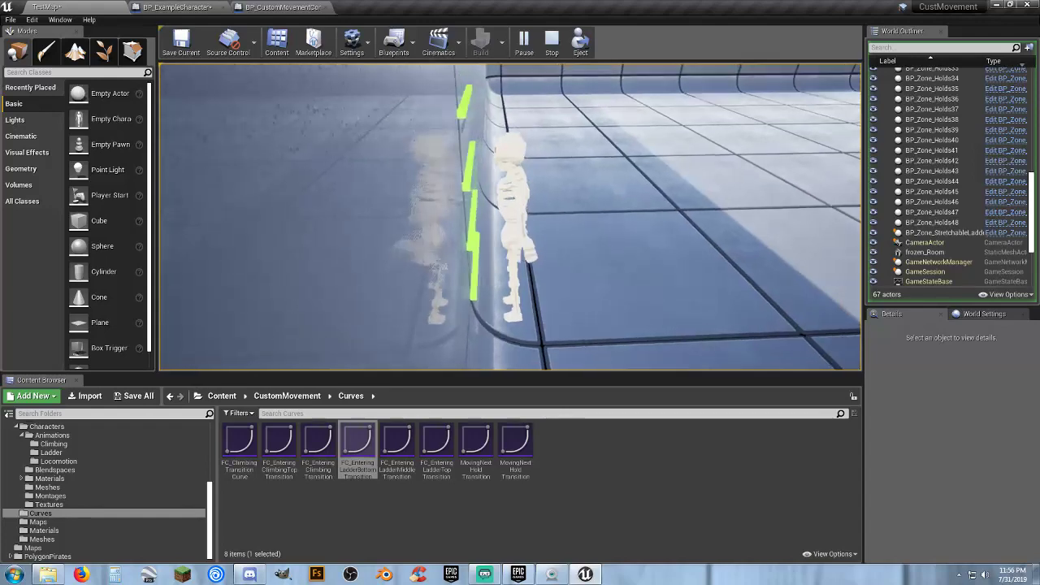
{"action": "key", "text": "Escape"}
Play the level again and run the skeleton to the wall of green climbing holds to test climbing.
{"action": "left_click", "coordinate": [523, 40]}
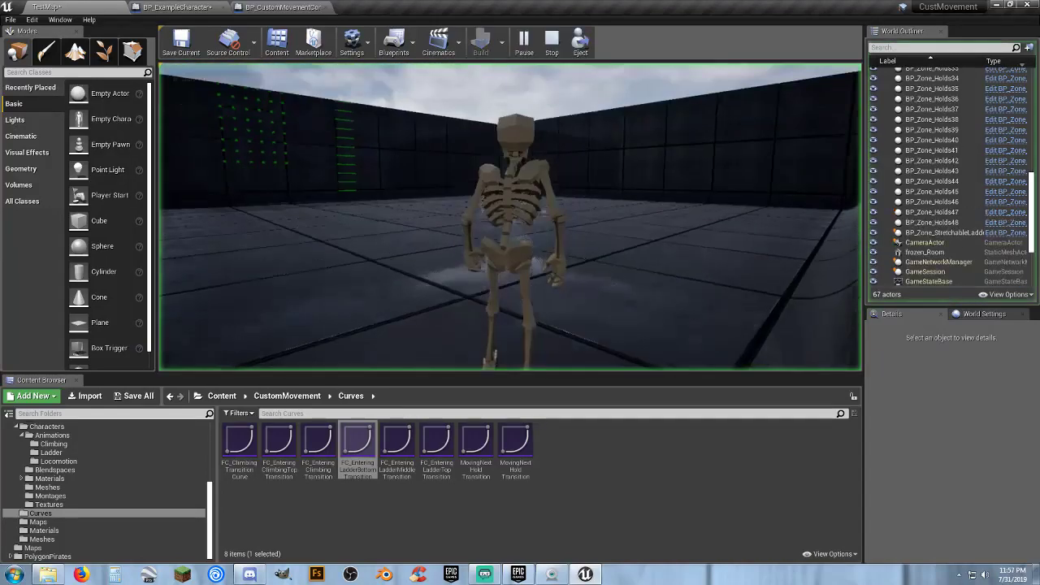
{"action": "key", "text": "w"}
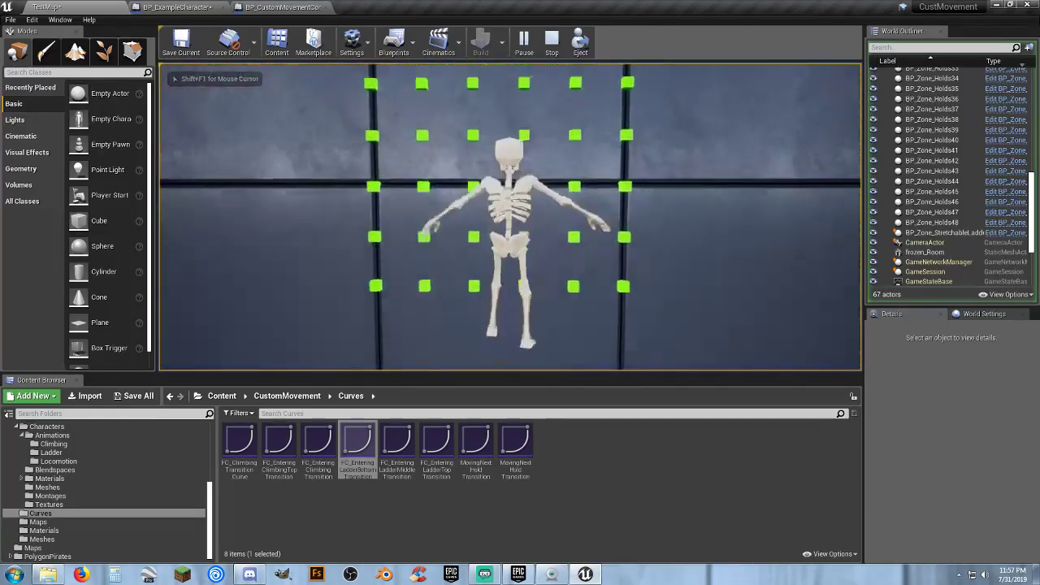
Test the skeleton character's movement along the wall's climbing holds in the running play session, and end the session.
{"action": "key", "text": "w"}
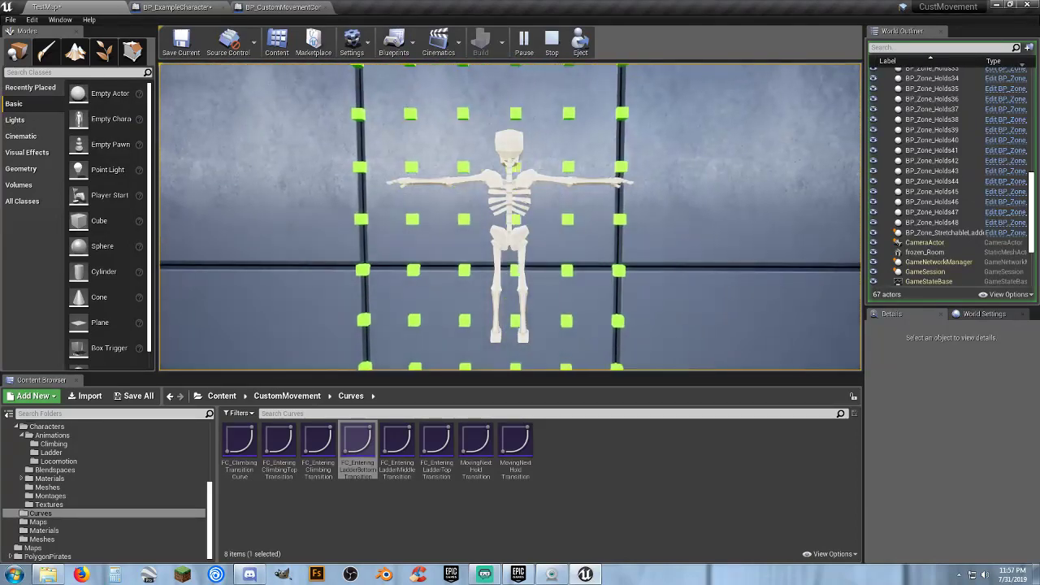
{"action": "key", "text": "a"}
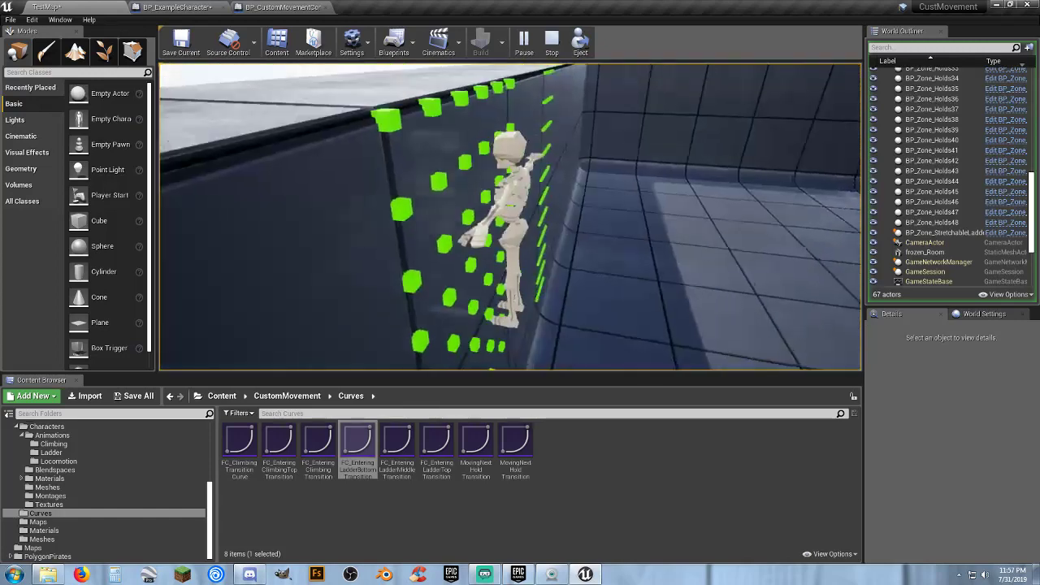
{"action": "key", "text": "w"}
{"action": "key", "text": "d"}
{"action": "key", "text": "d"}
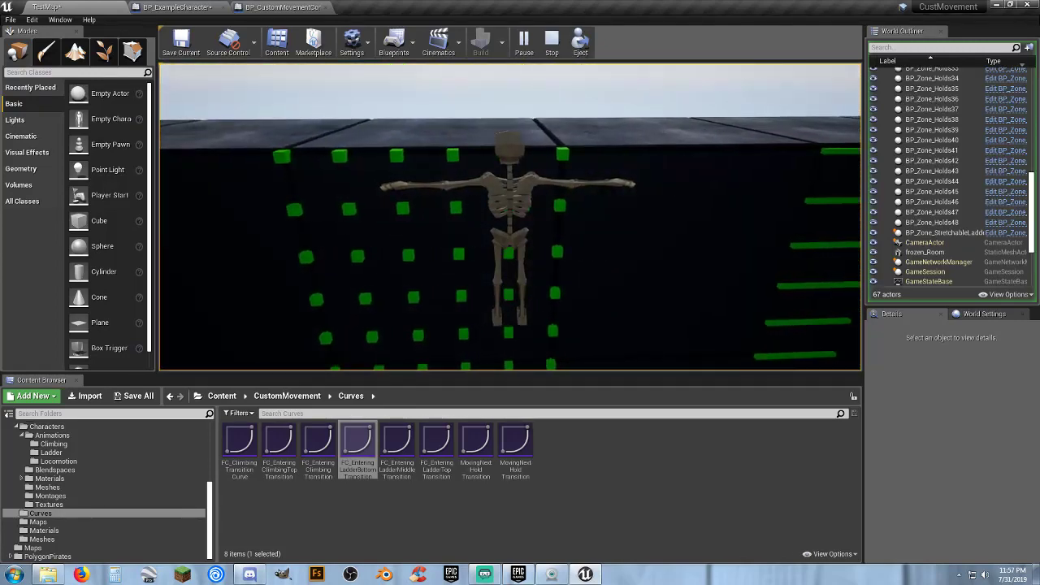
{"action": "key", "text": "w"}
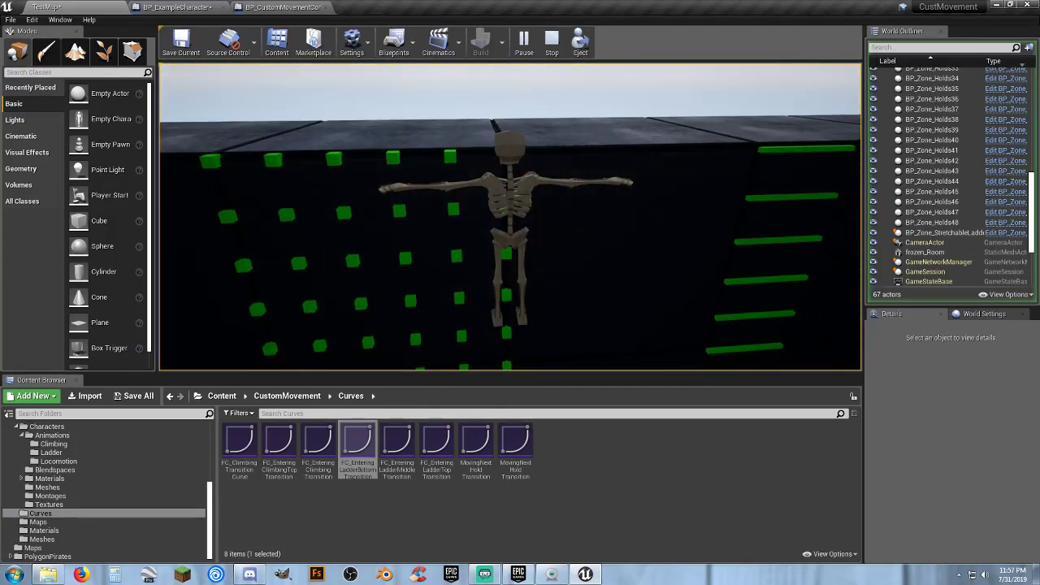
{"action": "key", "text": "w"}
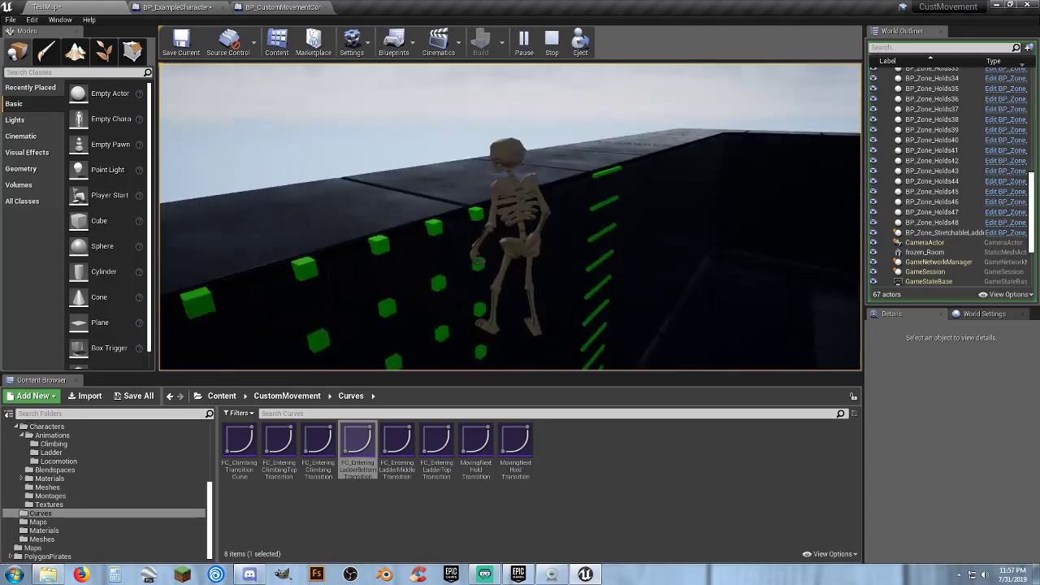
{"action": "key", "text": "s"}
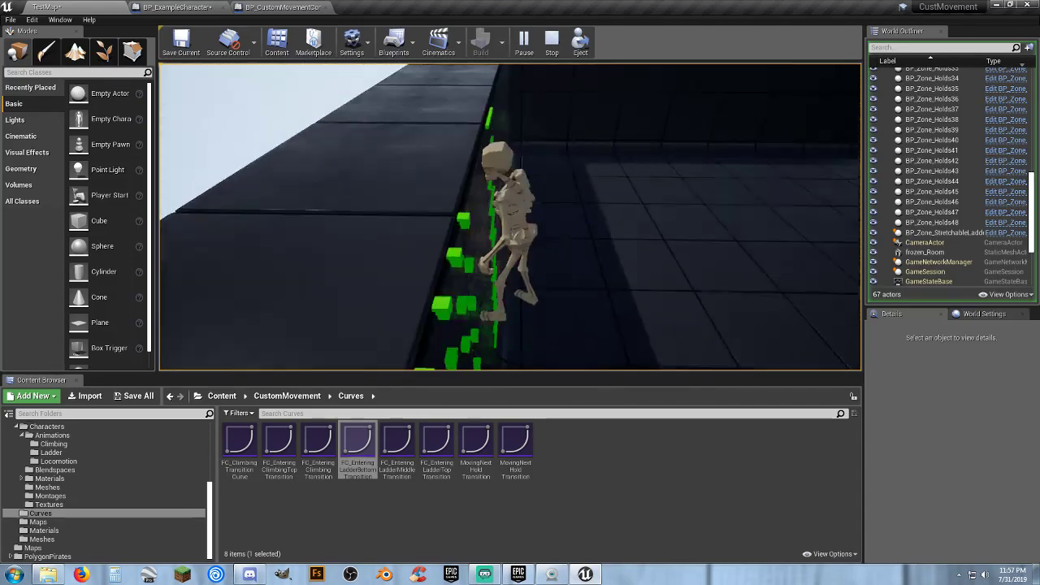
{"action": "key", "text": "Escape"}
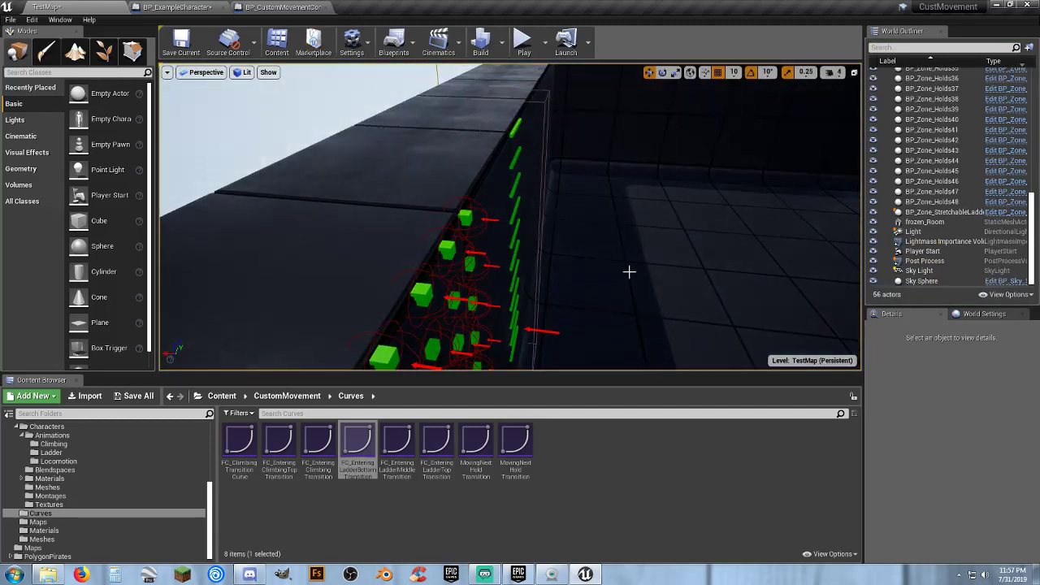
Clear the curve asset selection and bring up the Update Climbing Movement graph of BP_CustomMovementComponent.
{"action": "right_click_drag", "start_coordinate": [592, 255], "coordinate": [609, 317]}
{"action": "key", "text": "s"}
{"action": "key", "text": "w"}
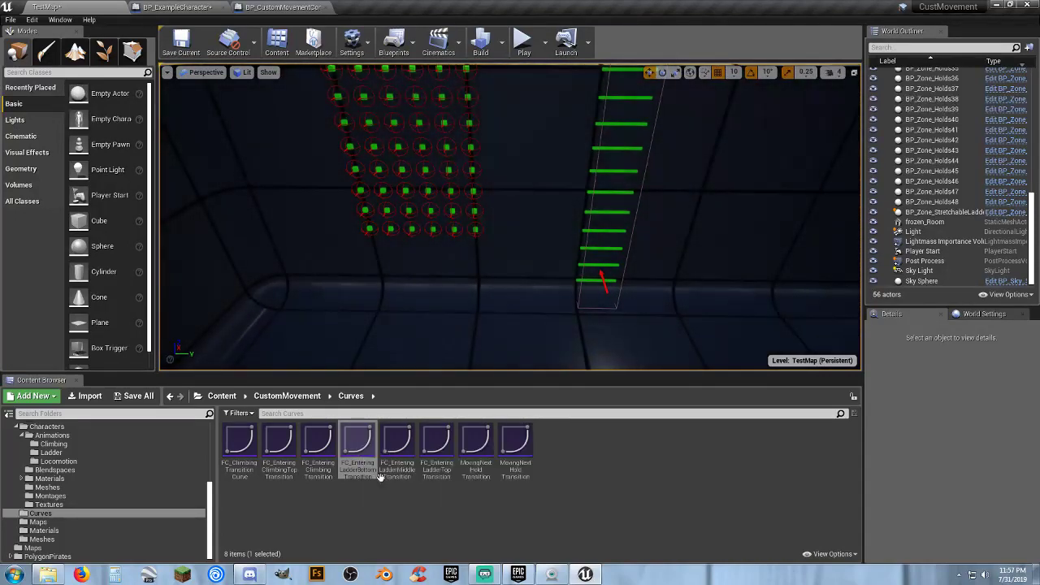
{"action": "left_click", "coordinate": [319, 524]}
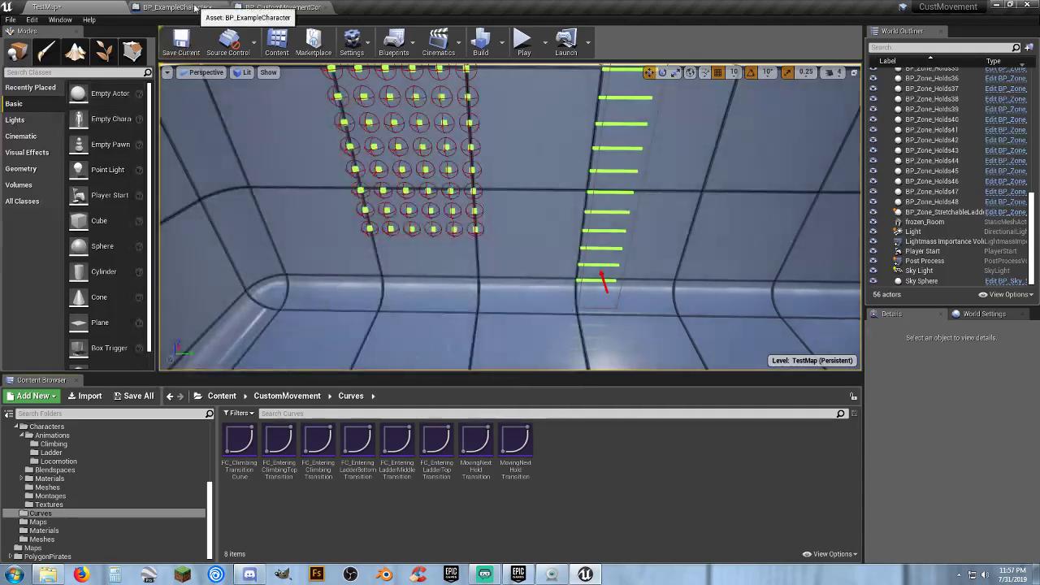
{"action": "left_click", "coordinate": [286, 8]}
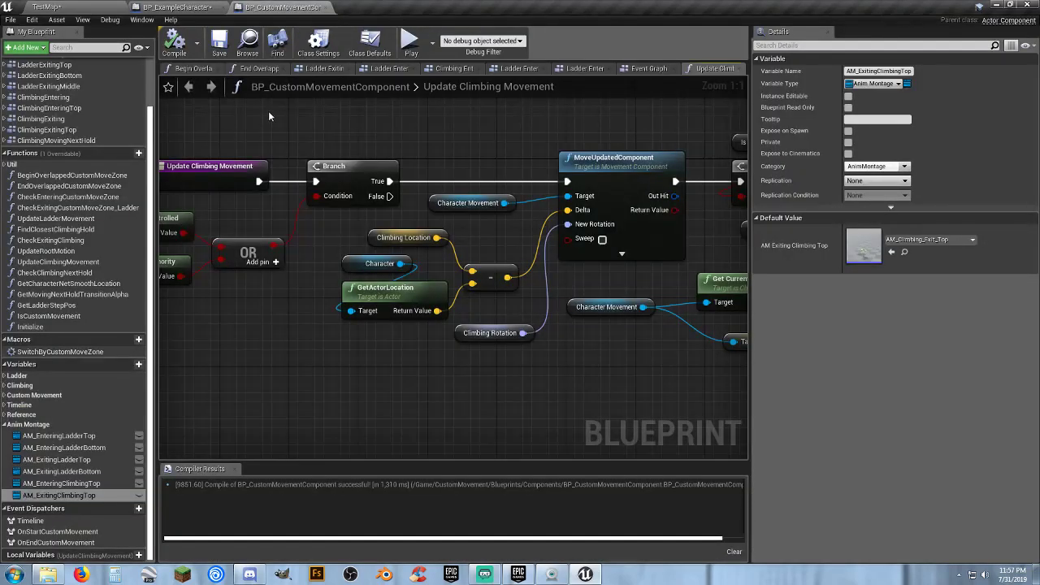
Return to the TestMap level and open the ABP_CustomMovement animation blueprint from the Characters/Animations folder.
{"action": "left_click", "coordinate": [74, 6]}
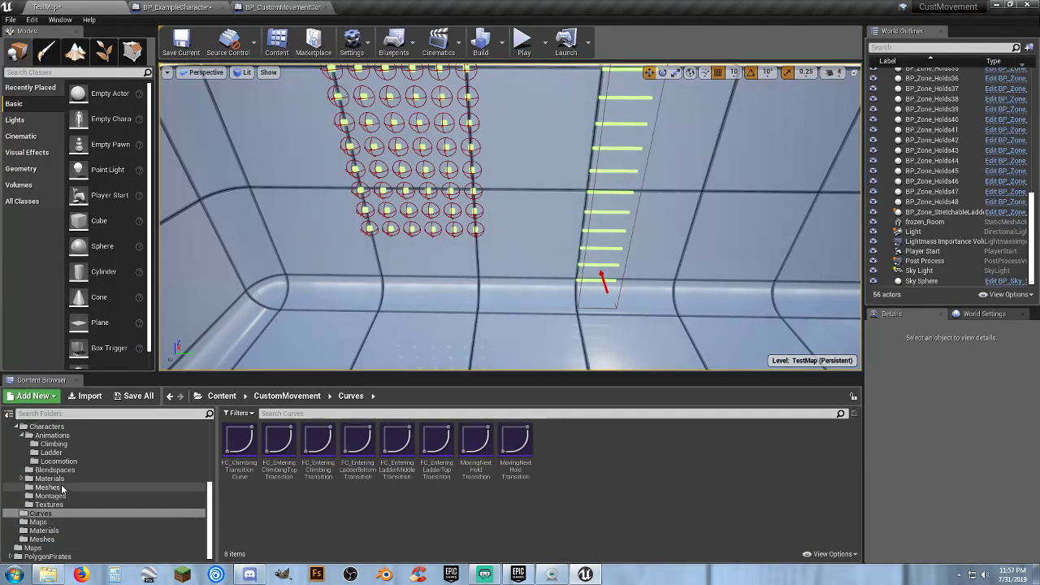
{"action": "left_click", "coordinate": [66, 437]}
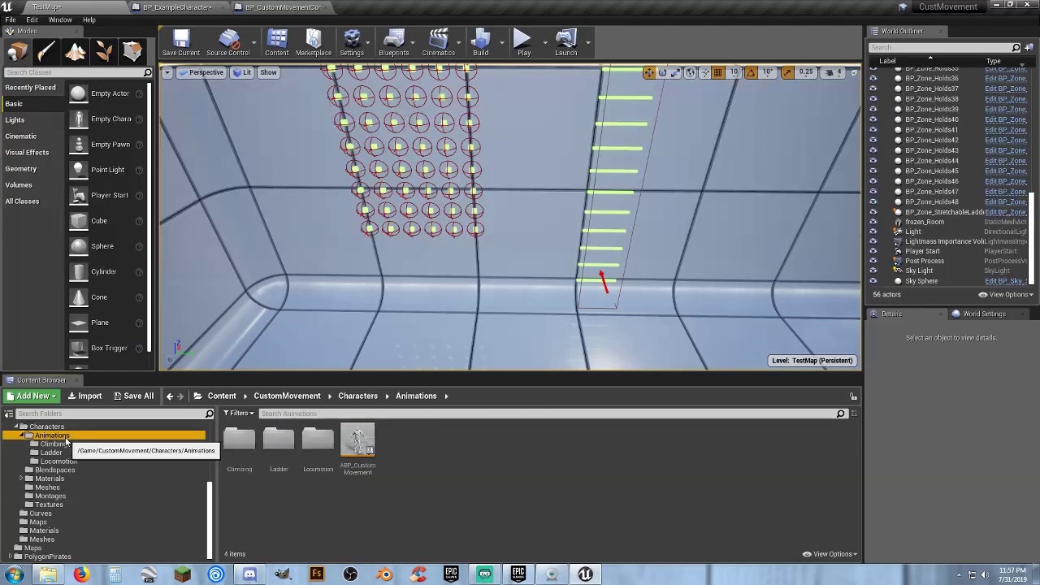
{"action": "double_click", "coordinate": [356, 443]}
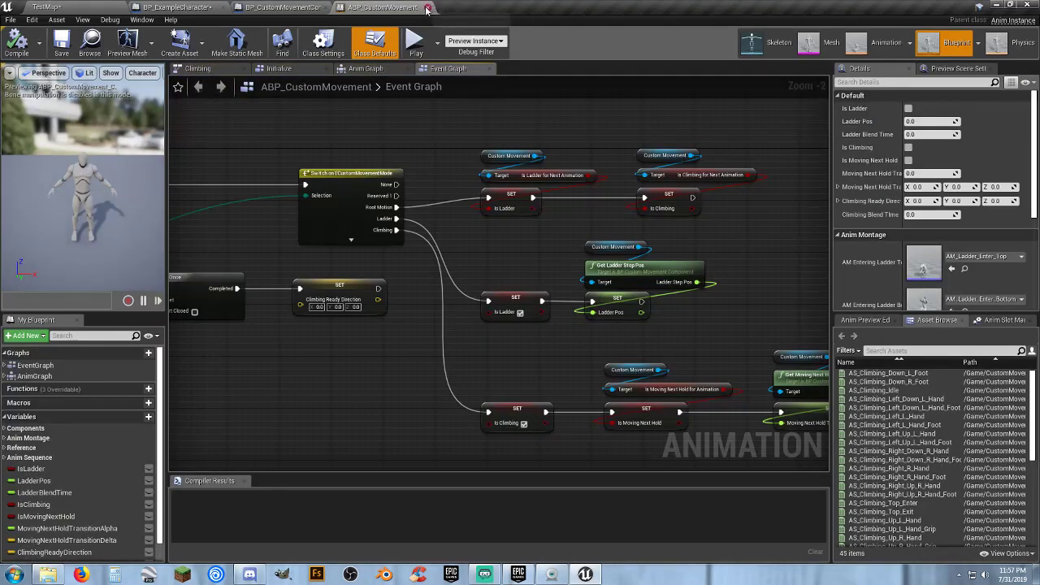
Close the open blueprint editors and save the changes to BP_ExampleCharacter and the TestMap level.
{"action": "left_click", "coordinate": [311, 6]}
{"action": "left_click", "coordinate": [311, 7]}
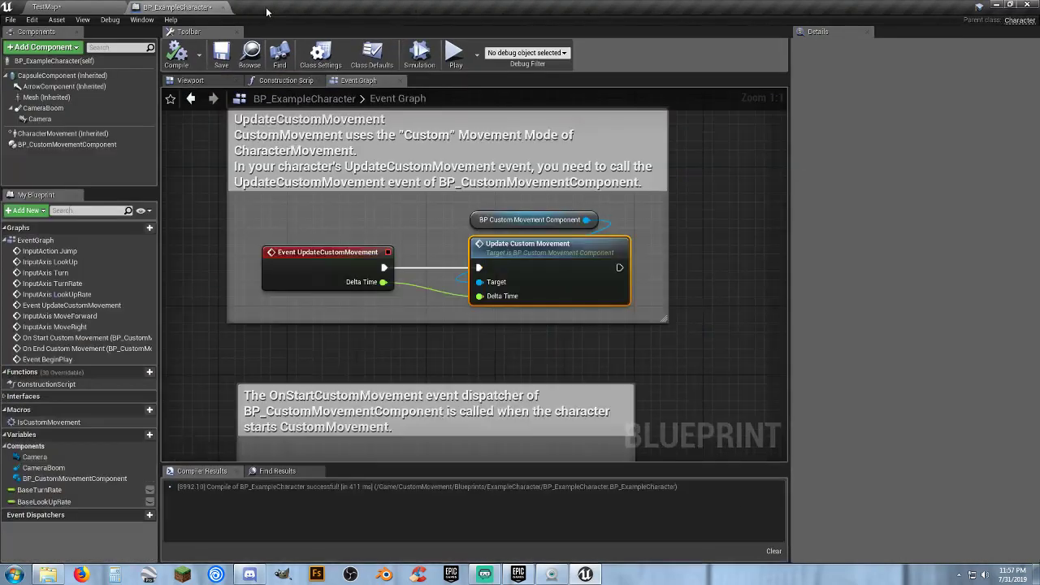
{"action": "left_click", "coordinate": [224, 7]}
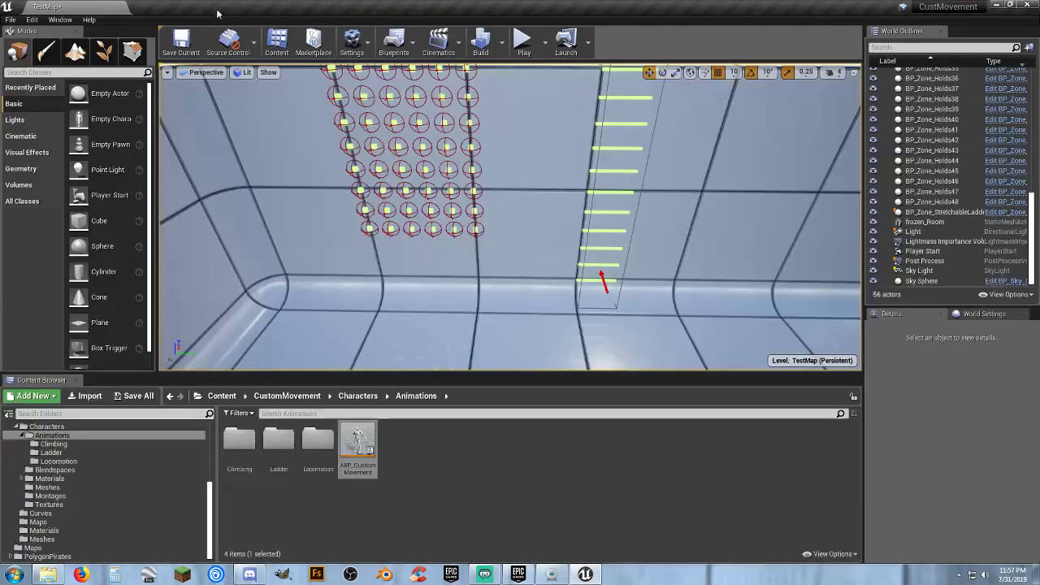
{"action": "left_click", "coordinate": [135, 396]}
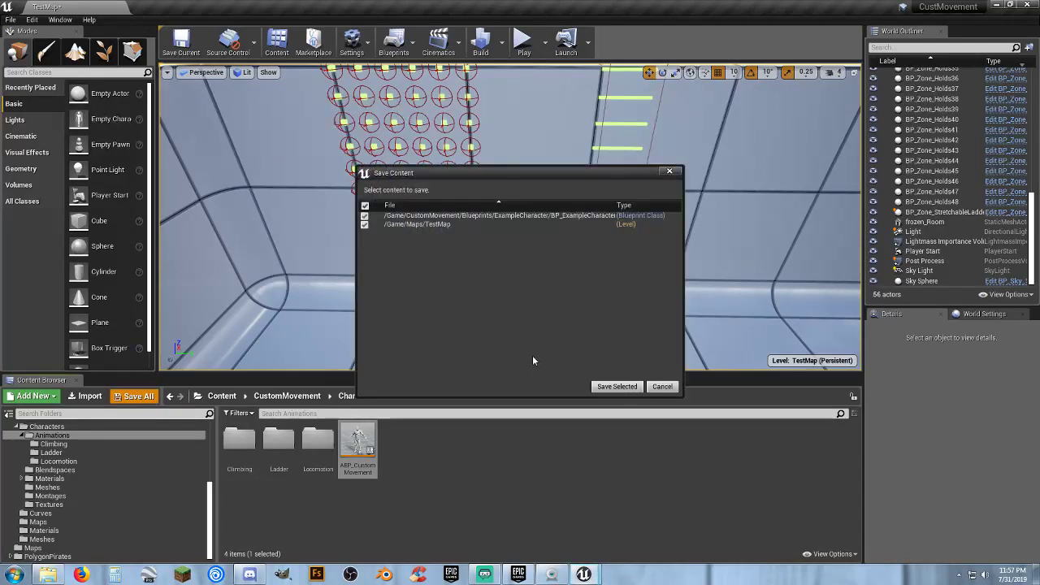
{"action": "left_click", "coordinate": [616, 388]}
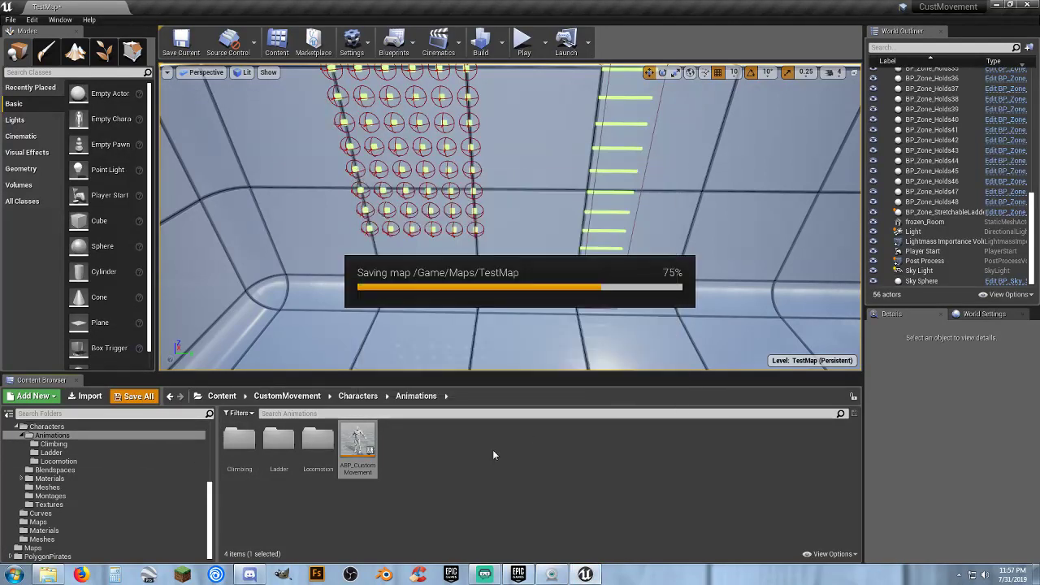
Select the level actors that use the ABP_CustomMovement asset.
{"action": "right_click", "coordinate": [363, 471]}
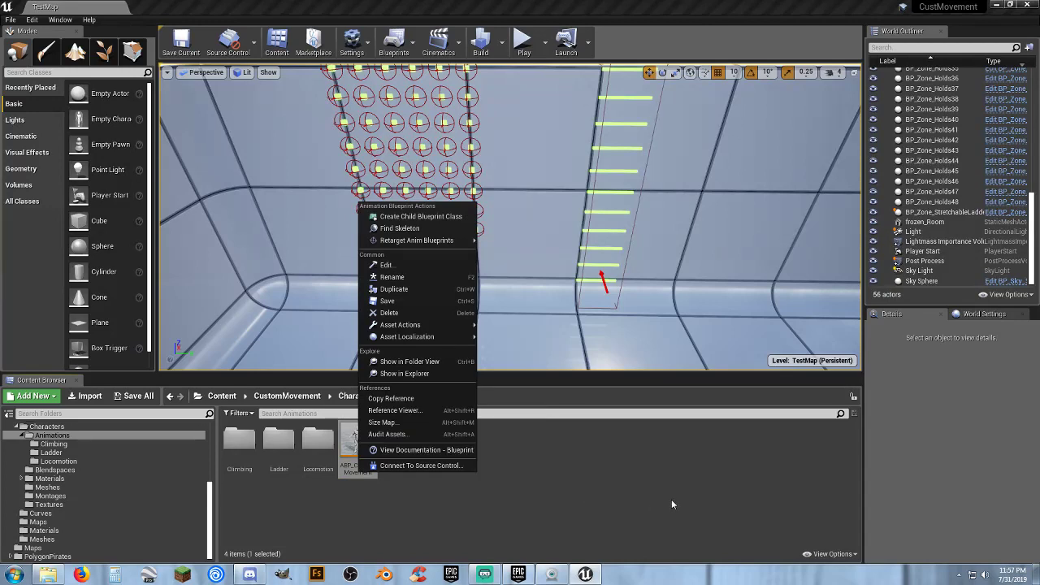
{"action": "mouse_move", "coordinate": [459, 325]}
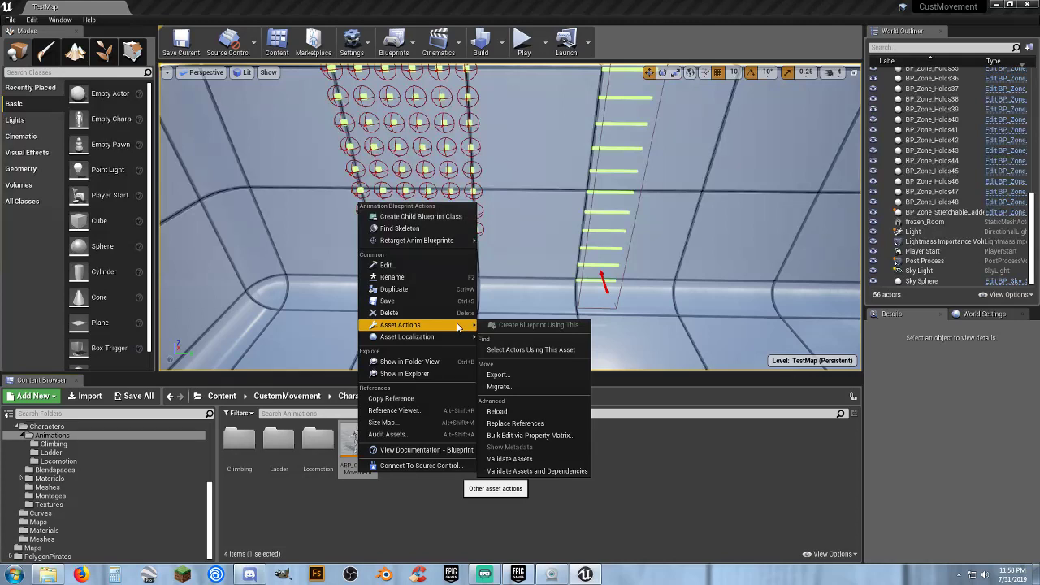
{"action": "left_click", "coordinate": [540, 350]}
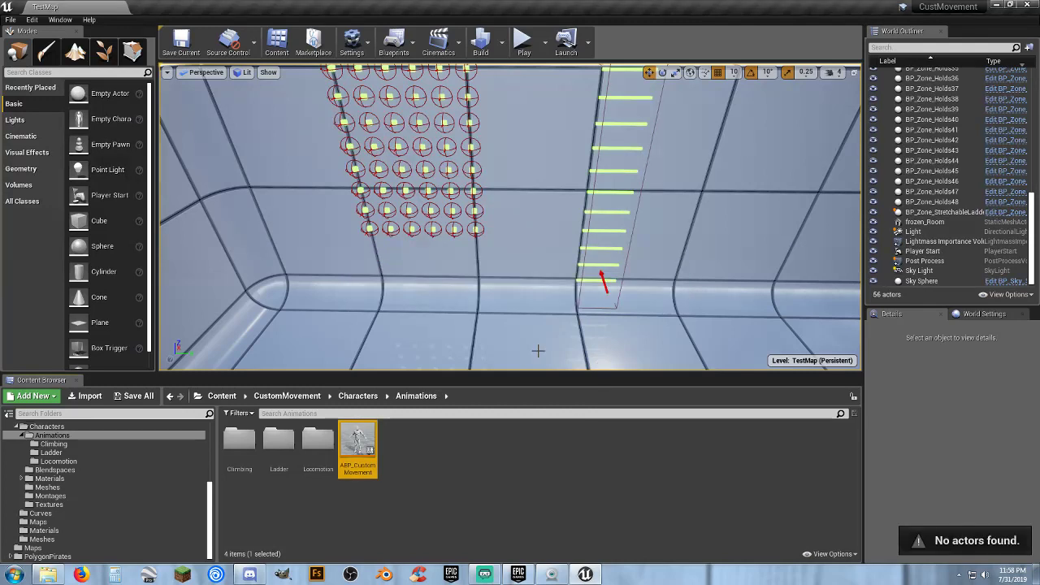
Run an asset audit on ABP_CustomMovement, close the audit window and clear the asset selection.
{"action": "right_click", "coordinate": [366, 445]}
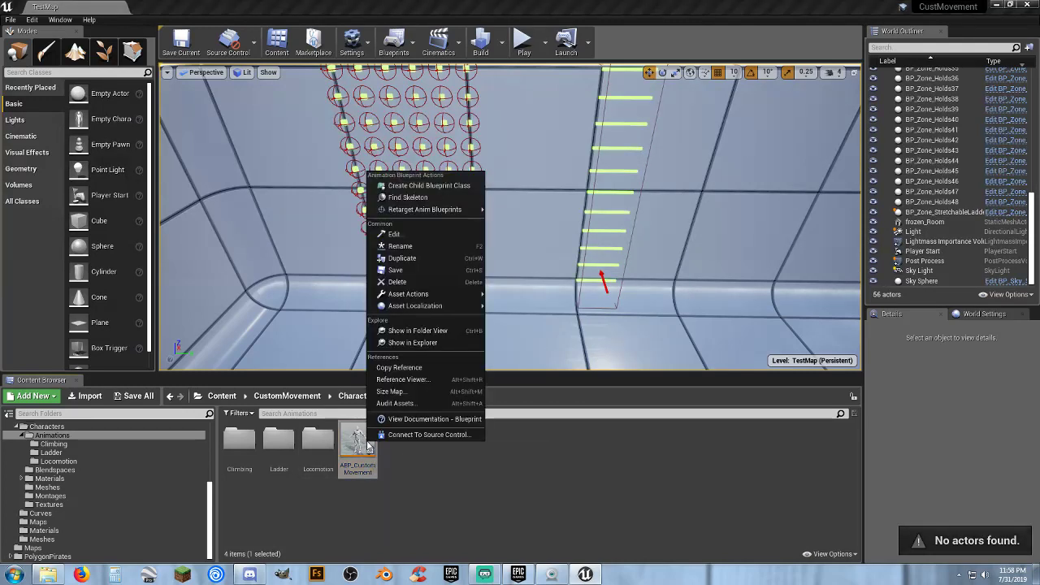
{"action": "mouse_move", "coordinate": [463, 297]}
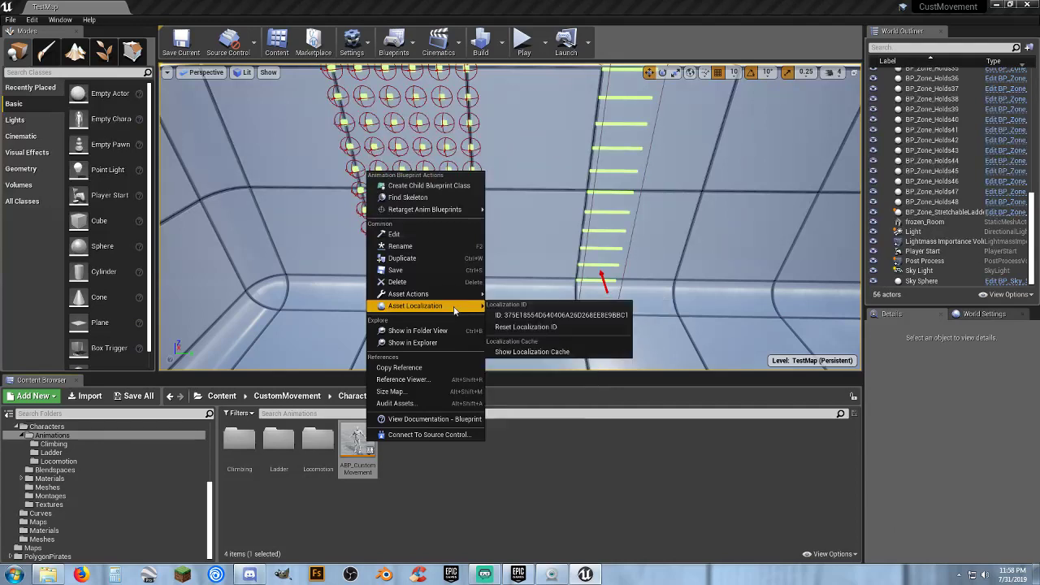
{"action": "left_click", "coordinate": [421, 406]}
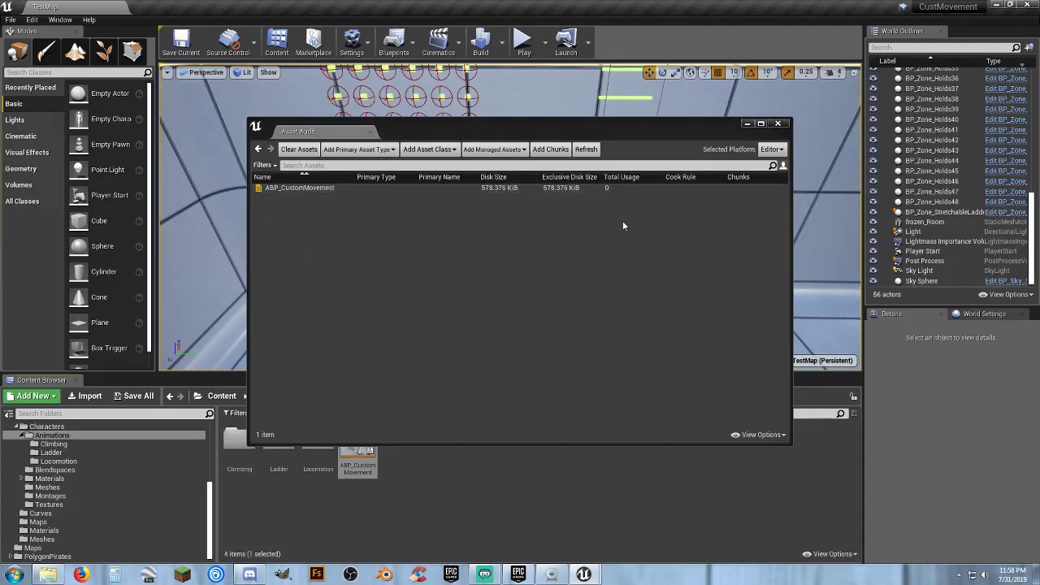
{"action": "left_click", "coordinate": [774, 125]}
{"action": "left_click", "coordinate": [380, 489]}
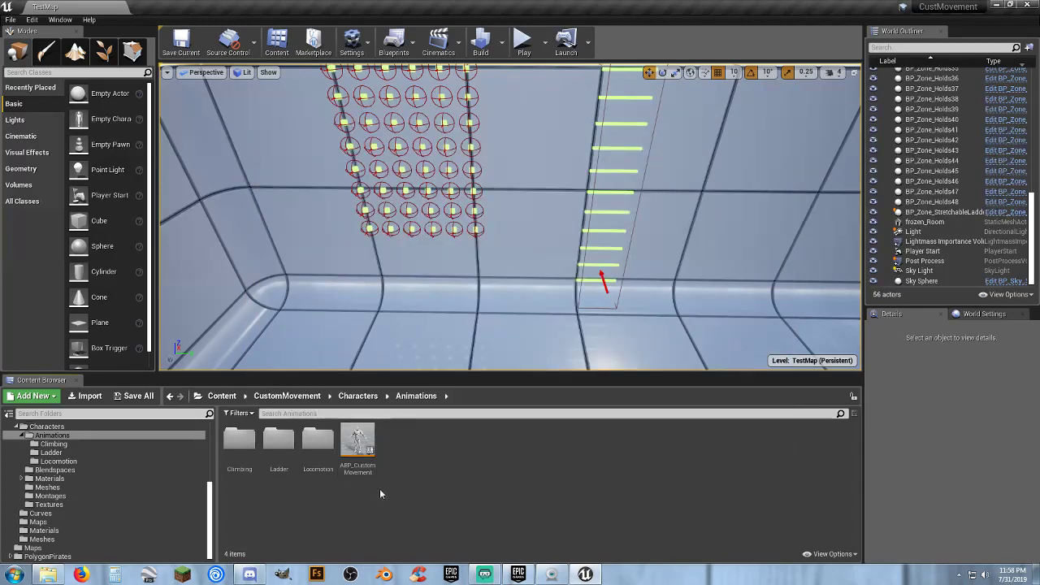
Show ABP_CustomMovement in the Reference Viewer and dock the viewer alongside the TestMap level editor.
{"action": "right_click", "coordinate": [354, 474]}
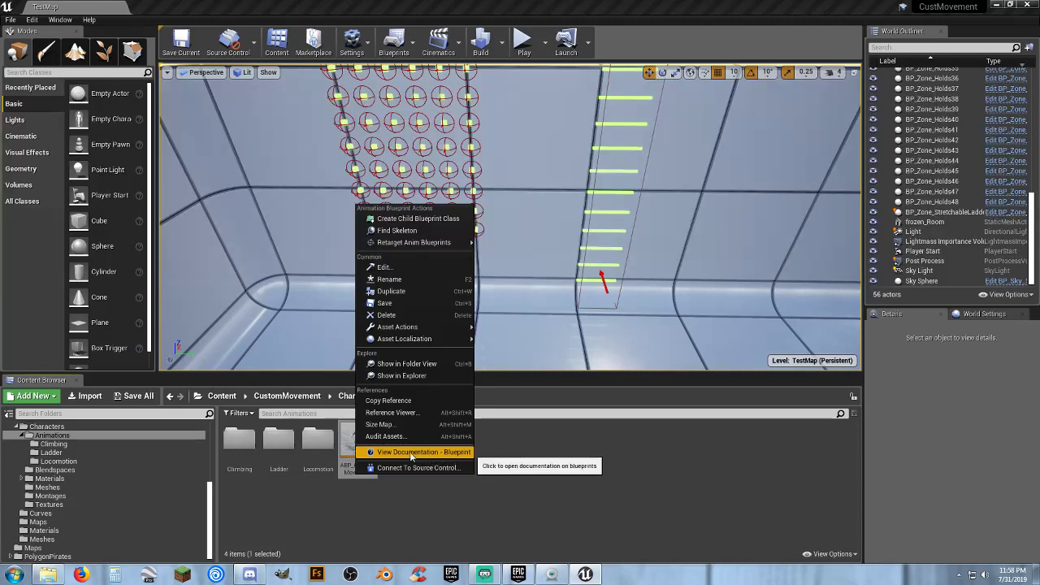
{"action": "left_click", "coordinate": [412, 415]}
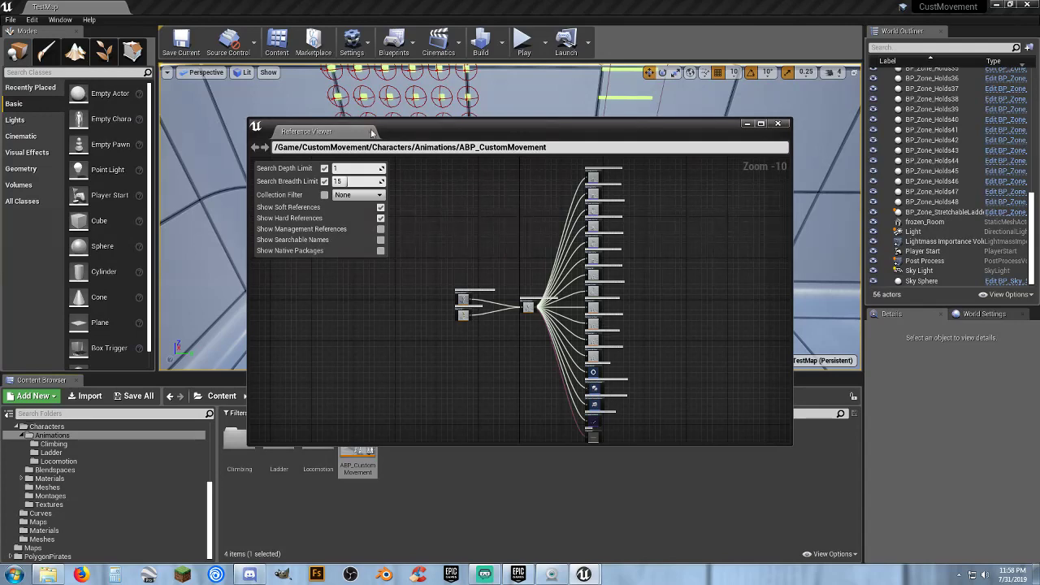
{"action": "left_click_drag", "start_coordinate": [323, 132], "coordinate": [279, 5]}
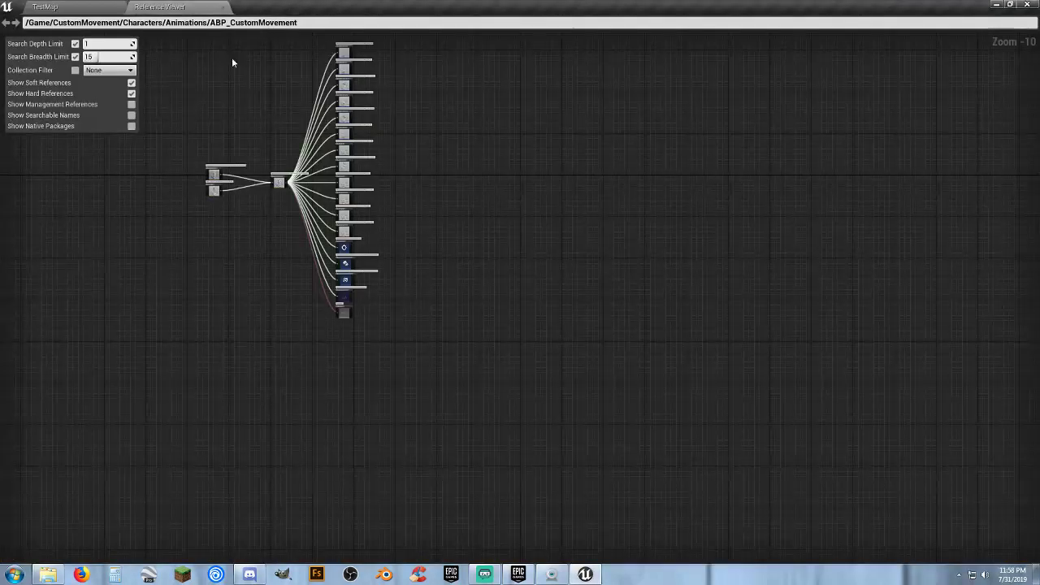
Examine the montages, animations, blend spaces, blueprints and curve that ABP_CustomMovement references, and return to the TestMap level.
{"action": "scroll", "coordinate": [333, 157], "scroll_direction": "up", "scroll_amount": 4}
{"action": "right_click_drag", "start_coordinate": [254, 97], "coordinate": [313, 235]}
{"action": "scroll", "coordinate": [419, 212], "scroll_direction": "up", "scroll_amount": 4}
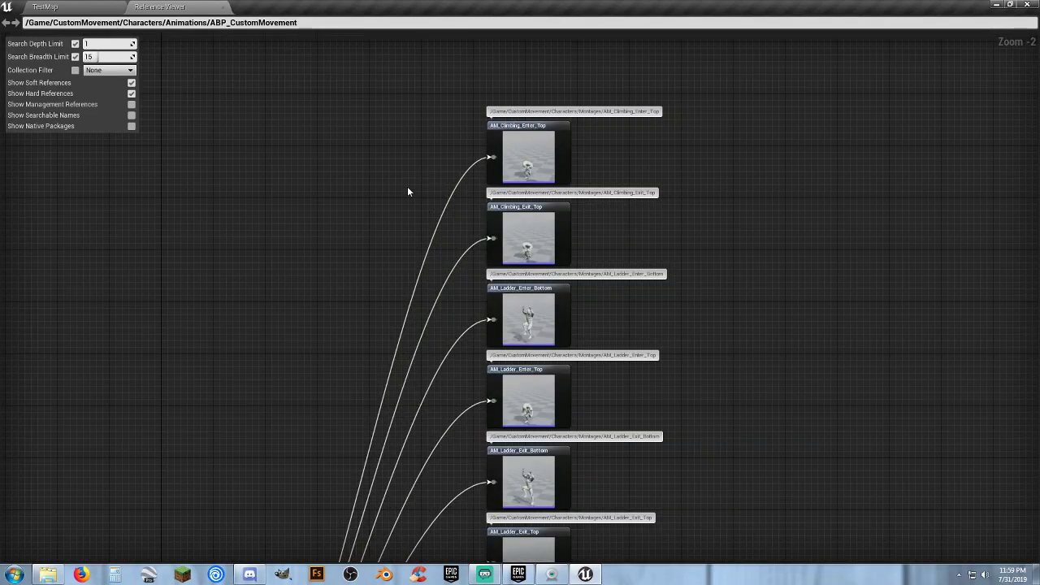
{"action": "right_click_drag", "start_coordinate": [409, 190], "coordinate": [301, 189]}
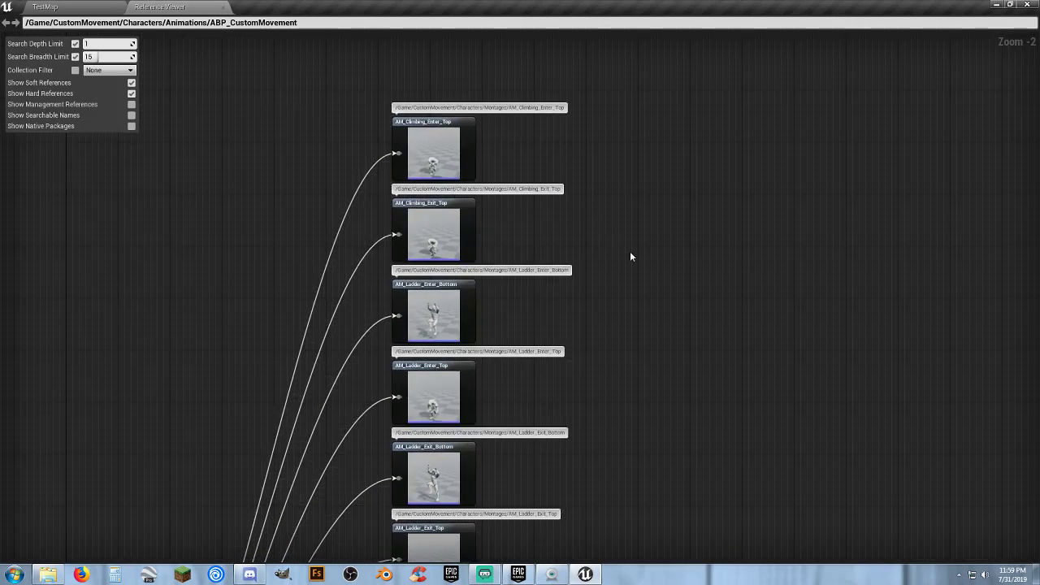
{"action": "right_click_drag", "start_coordinate": [646, 304], "coordinate": [684, 176]}
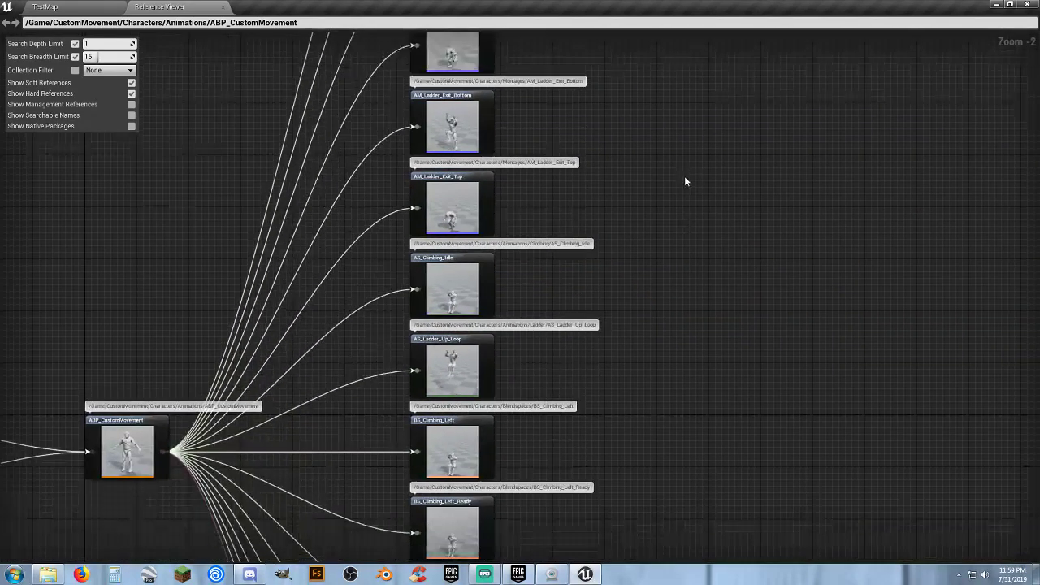
{"action": "right_click_drag", "start_coordinate": [725, 421], "coordinate": [715, 234]}
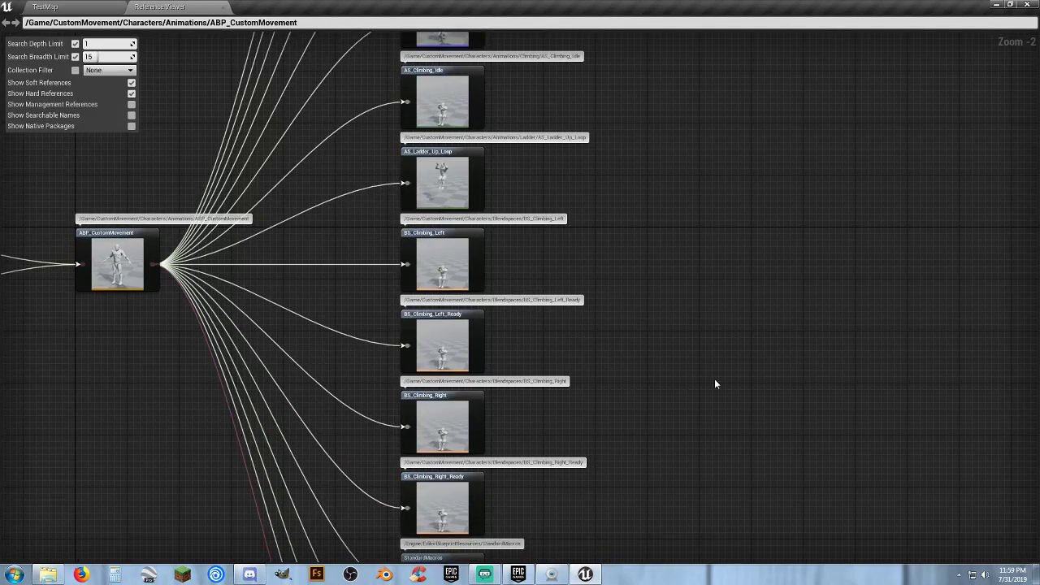
{"action": "right_click_drag", "start_coordinate": [715, 384], "coordinate": [740, 135]}
{"action": "right_click_drag", "start_coordinate": [702, 283], "coordinate": [693, 224]}
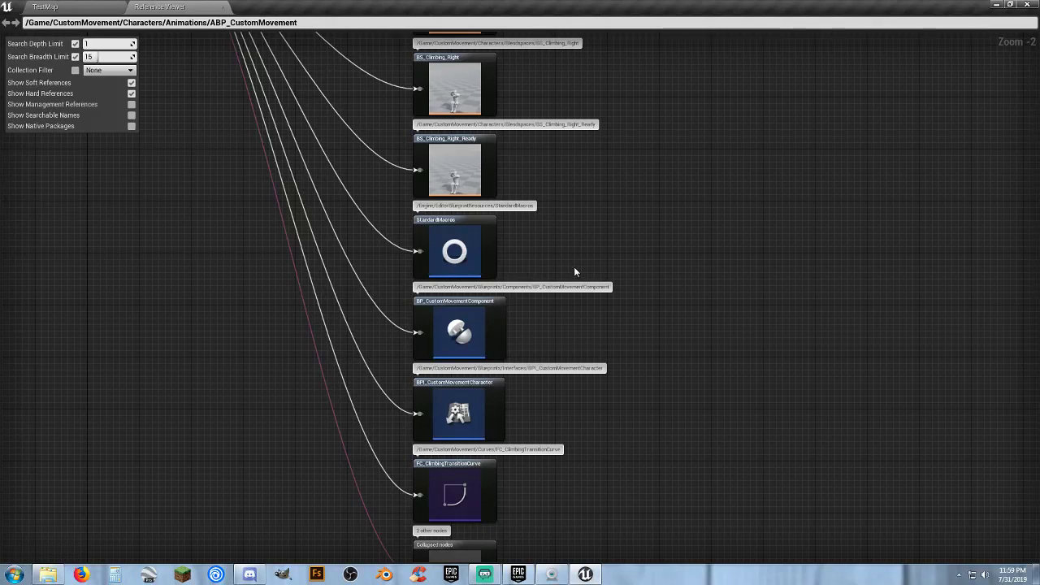
{"action": "right_click_drag", "start_coordinate": [636, 374], "coordinate": [659, 282]}
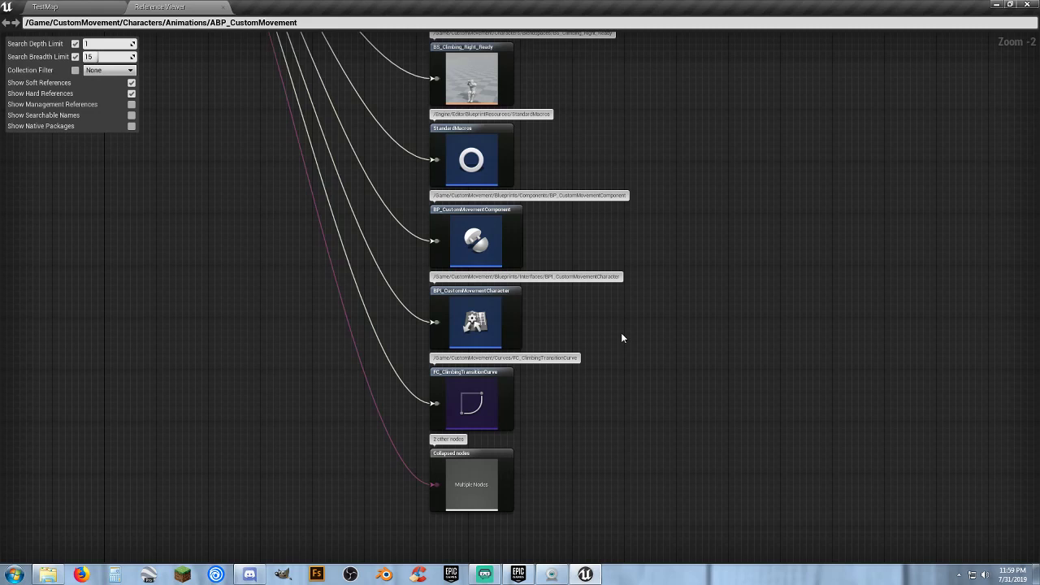
{"action": "right_click_drag", "start_coordinate": [663, 162], "coordinate": [1039, 561]}
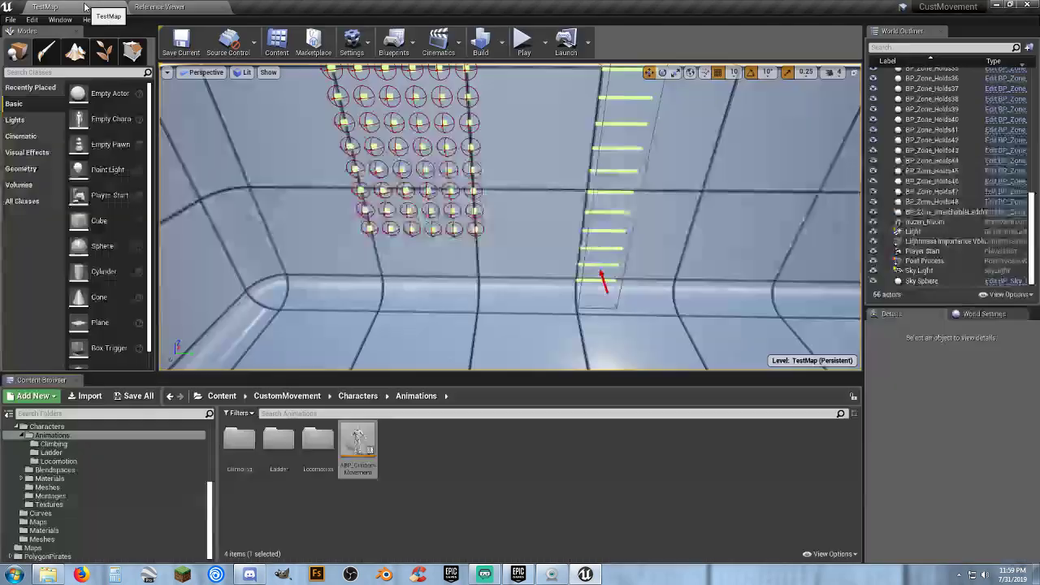
{"action": "left_click", "coordinate": [73, 6]}
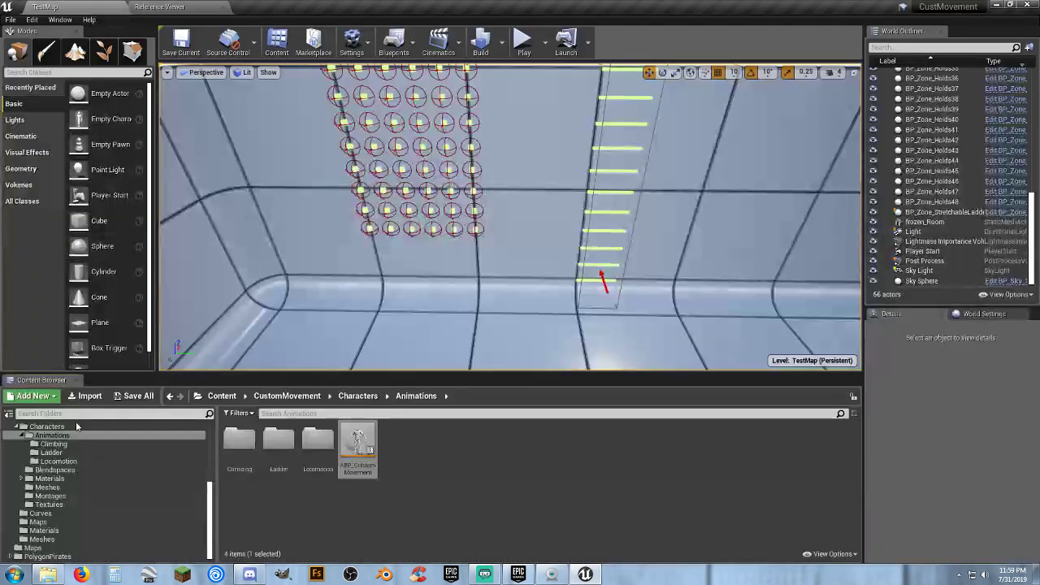
Open the Unarmed_ABP animation blueprint from the Character/Animations/Unarmed folder.
{"action": "scroll", "coordinate": [71, 464], "scroll_direction": "up", "scroll_amount": 5}
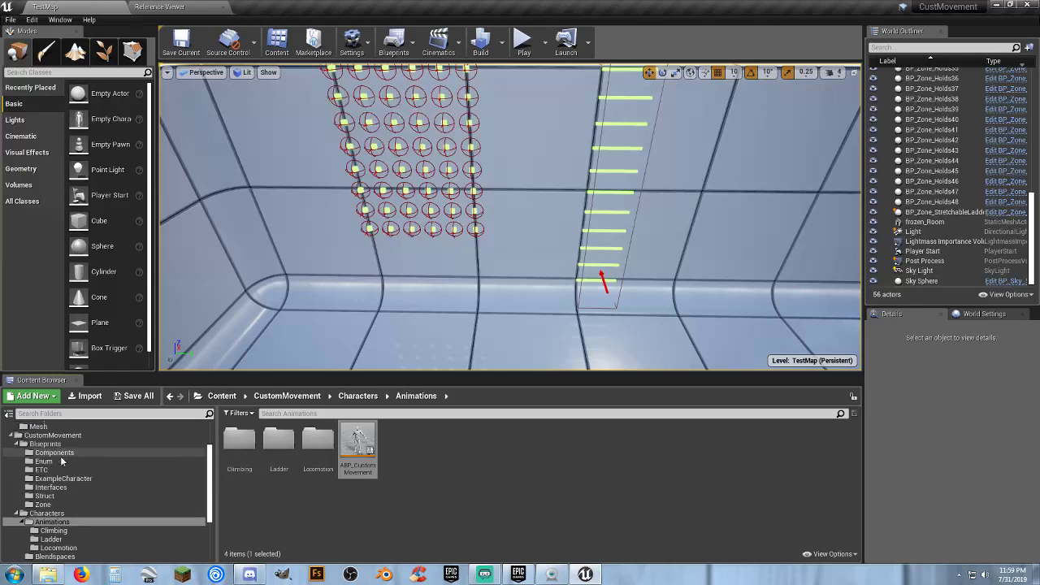
{"action": "scroll", "coordinate": [62, 461], "scroll_direction": "up", "scroll_amount": 2}
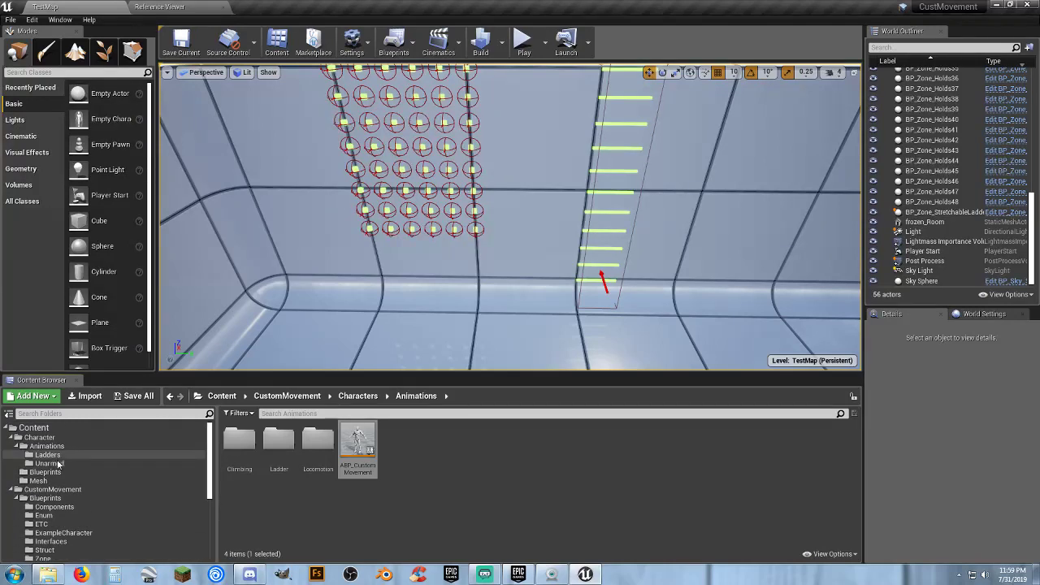
{"action": "left_click", "coordinate": [50, 472]}
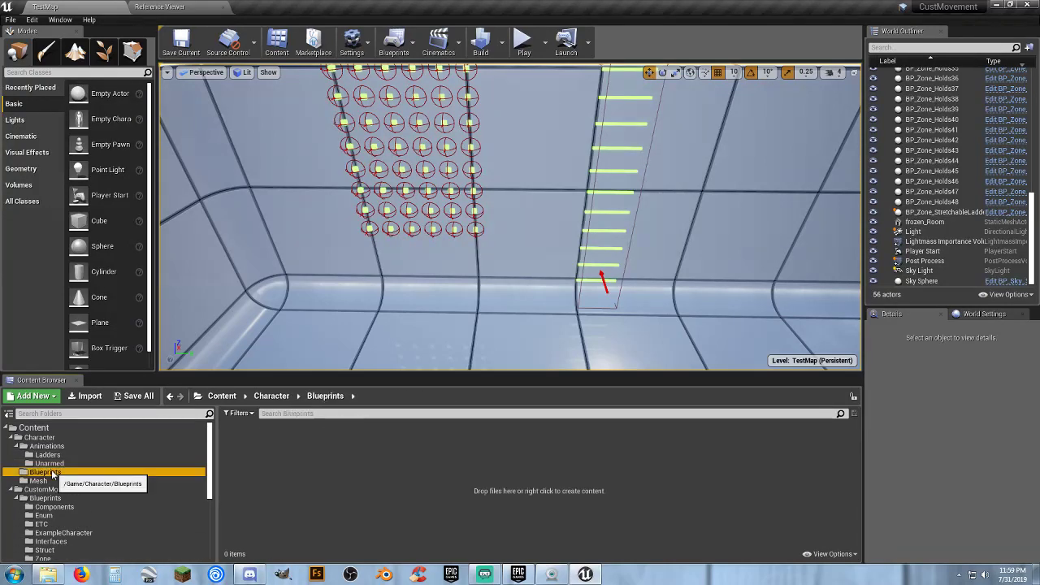
{"action": "left_click", "coordinate": [50, 463]}
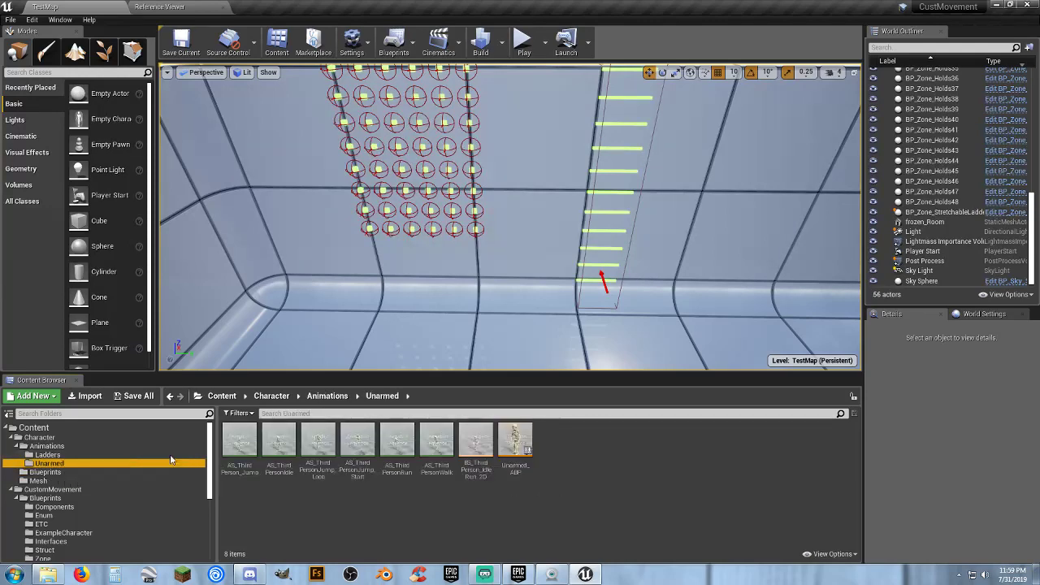
{"action": "double_click", "coordinate": [519, 447]}
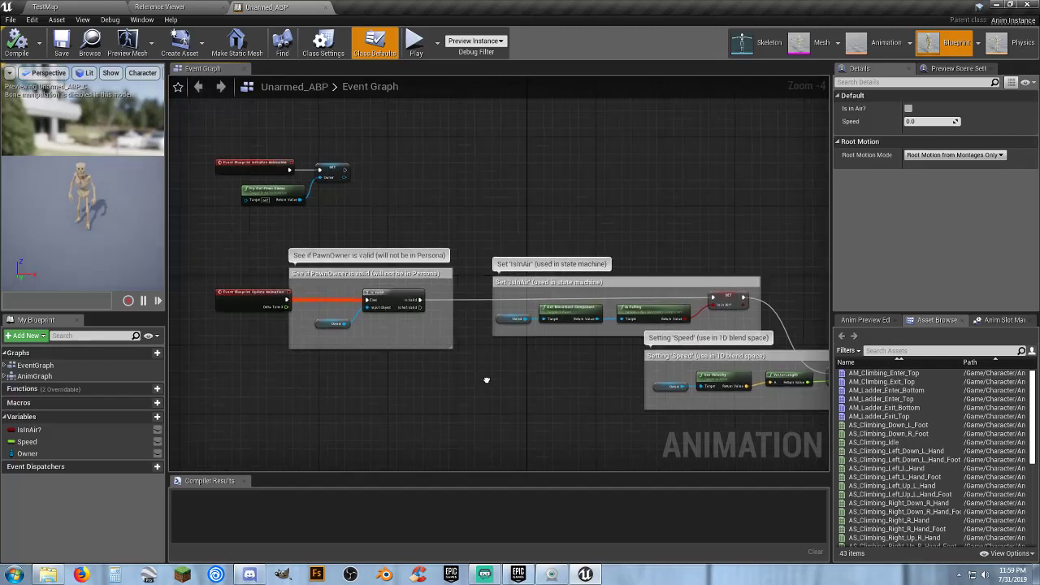
Examine the Unarmed_ABP Event Graph, covering the pawn owner initialization, the validity check, and the IsInAir and Speed sections.
{"action": "scroll", "coordinate": [375, 170], "scroll_direction": "up", "scroll_amount": 5}
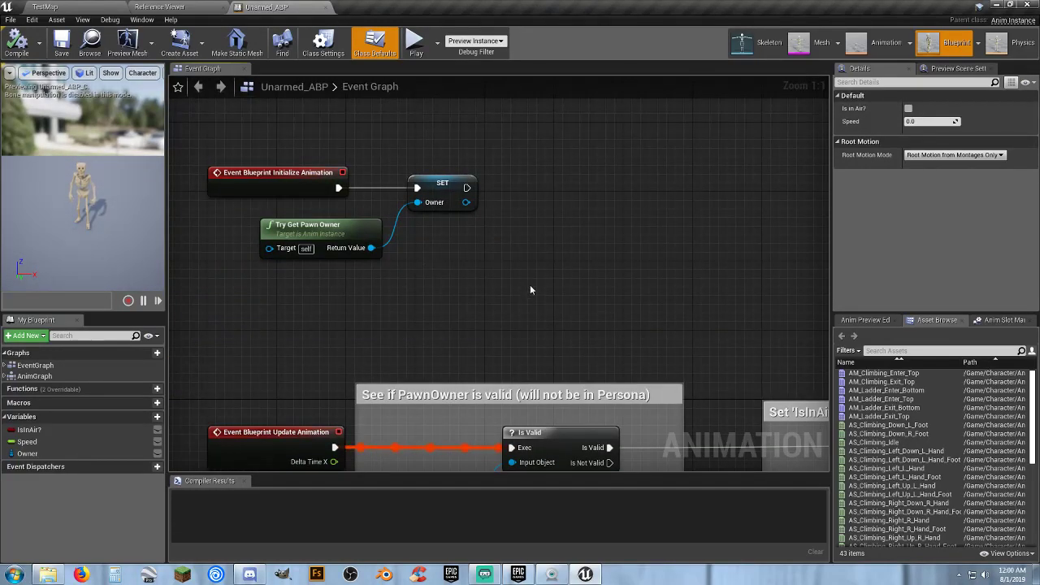
{"action": "right_click_drag", "start_coordinate": [666, 326], "coordinate": [310, 91]}
{"action": "right_click_drag", "start_coordinate": [613, 407], "coordinate": [204, 276]}
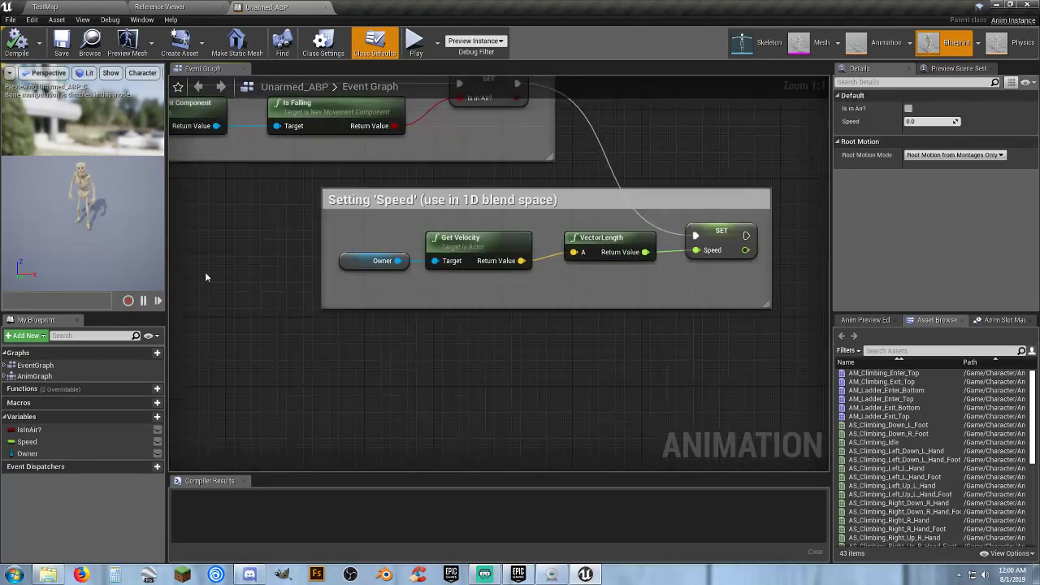
{"action": "scroll", "coordinate": [571, 348], "scroll_direction": "down", "scroll_amount": 1}
{"action": "scroll", "coordinate": [495, 339], "scroll_direction": "down", "scroll_amount": 1}
{"action": "right_click_drag", "start_coordinate": [495, 339], "coordinate": [752, 400]}
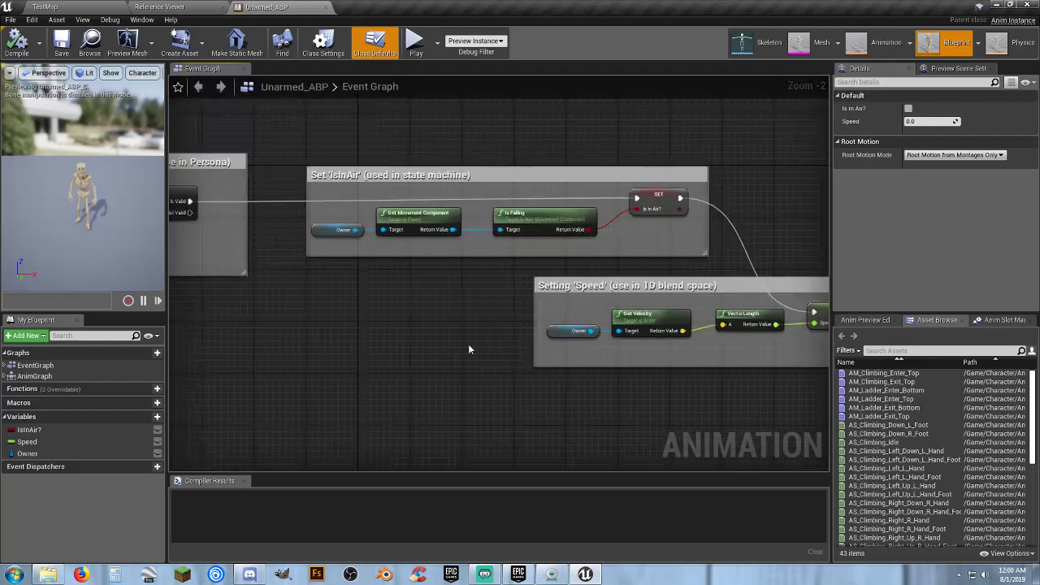
{"action": "scroll", "coordinate": [421, 327], "scroll_direction": "down", "scroll_amount": 6}
{"action": "scroll", "coordinate": [393, 327], "scroll_direction": "up", "scroll_amount": 8}
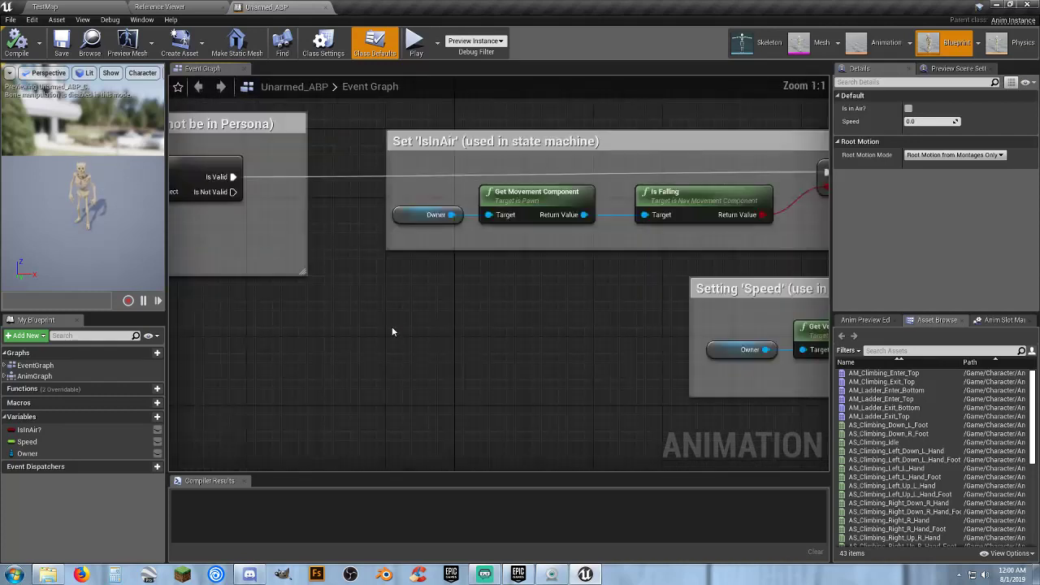
{"action": "right_click_drag", "start_coordinate": [392, 326], "coordinate": [498, 455]}
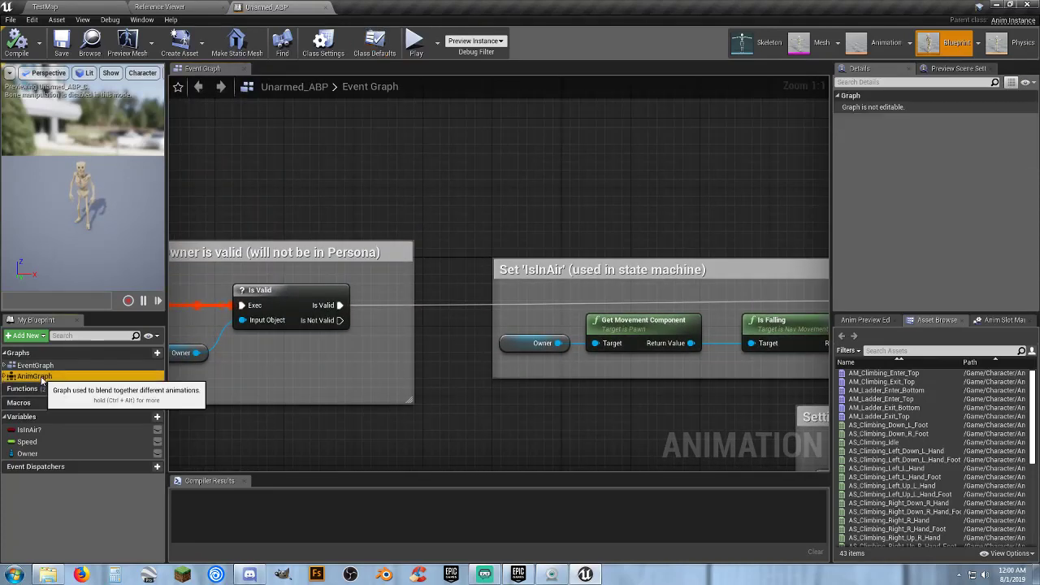
Inspect the Sub Anim Instance and CustomMovement slot in Unarmed_ABP's AnimGraph, view the targeted ABP_CustomMovement blueprint, and return to Unarmed_ABP.
{"action": "double_click", "coordinate": [34, 376]}
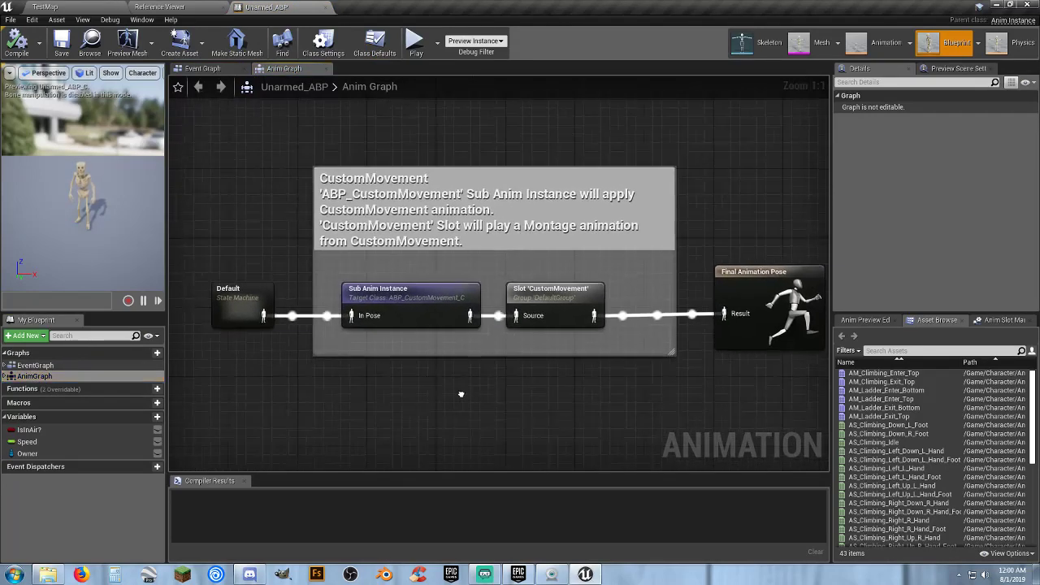
{"action": "left_click", "coordinate": [407, 313]}
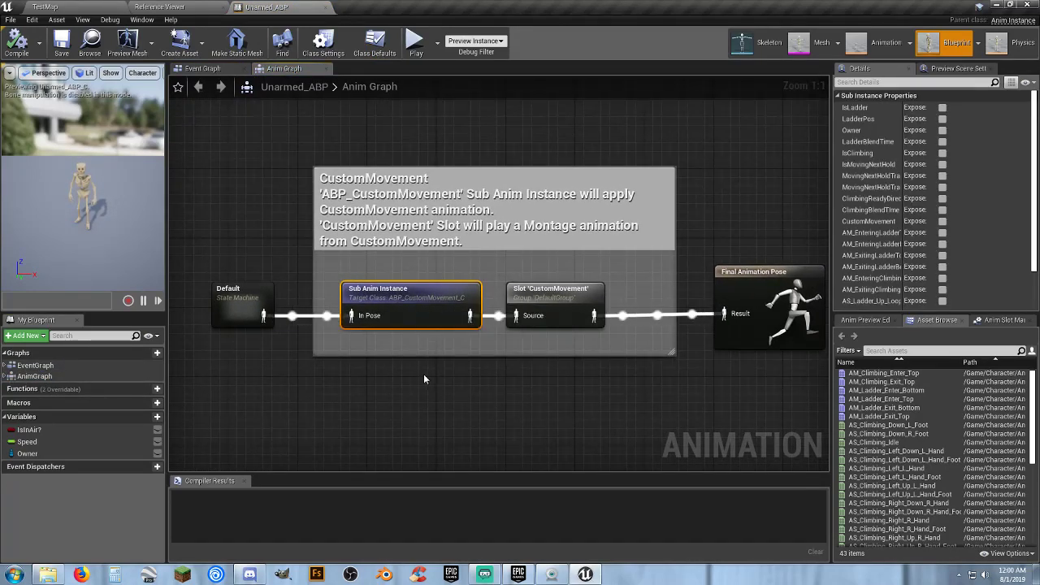
{"action": "right_click_drag", "start_coordinate": [488, 389], "coordinate": [535, 361]}
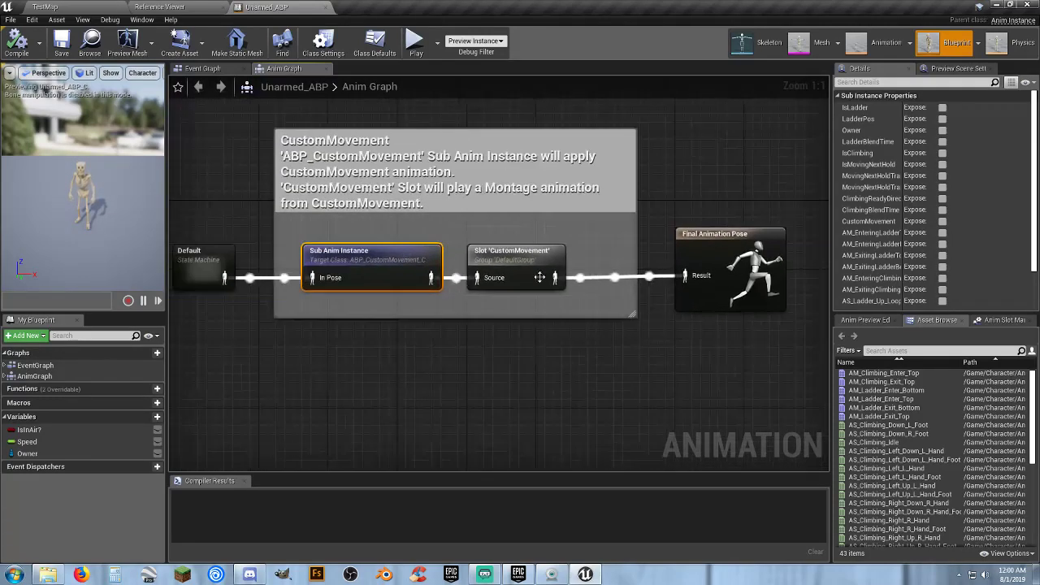
{"action": "left_click", "coordinate": [503, 259]}
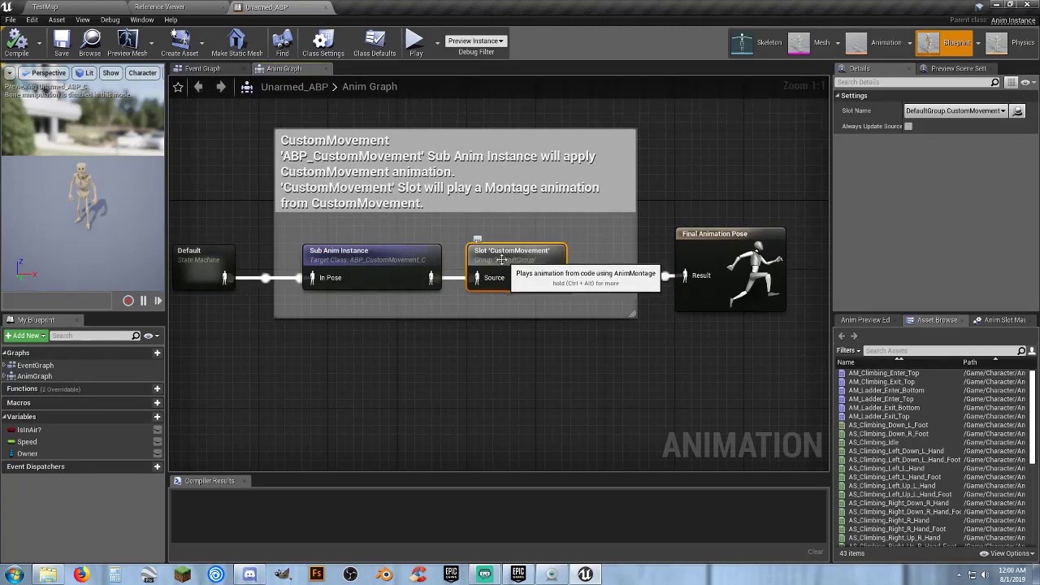
{"action": "double_click", "coordinate": [377, 255]}
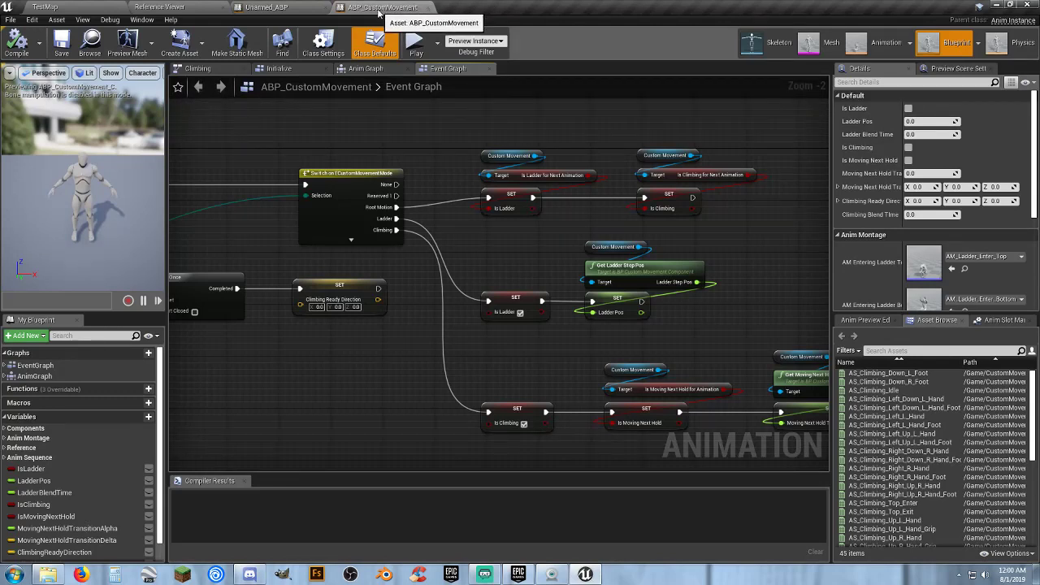
{"action": "left_click", "coordinate": [287, 10]}
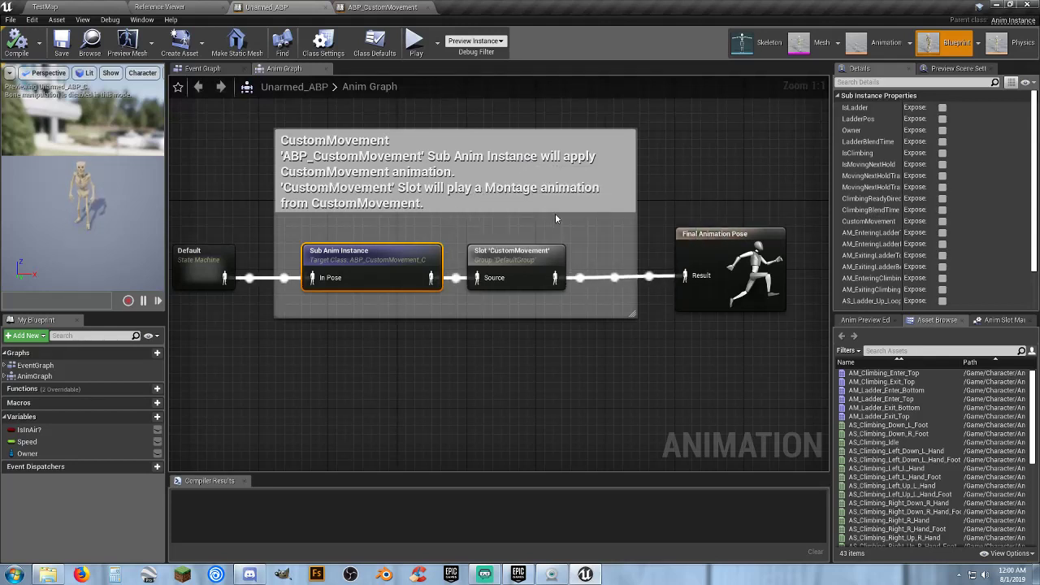
Look through the Default state machine and its Idle/Run state, and return to the Anim Graph.
{"action": "right_click_drag", "start_coordinate": [384, 339], "coordinate": [426, 309]}
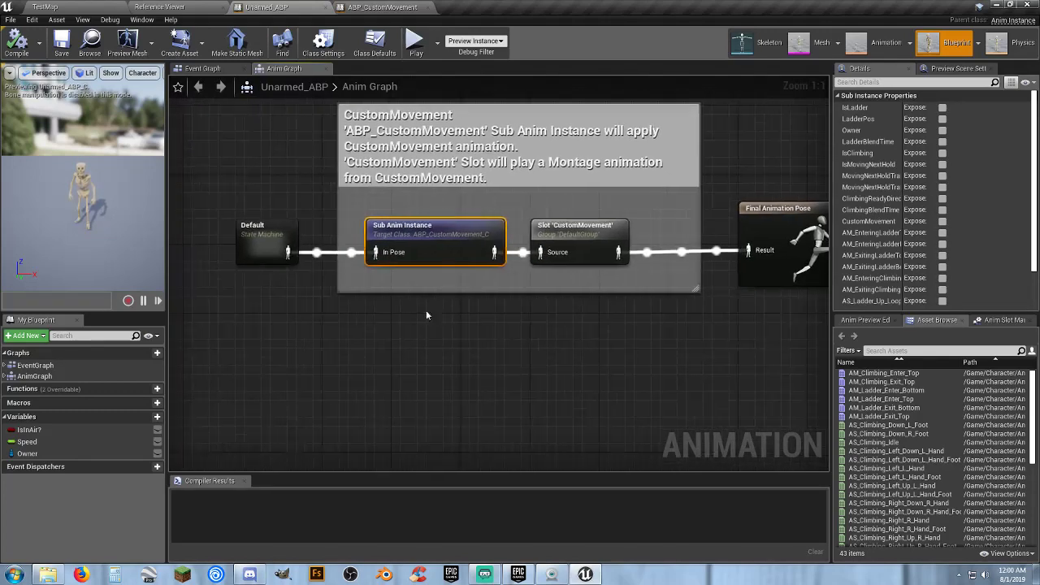
{"action": "double_click", "coordinate": [271, 231]}
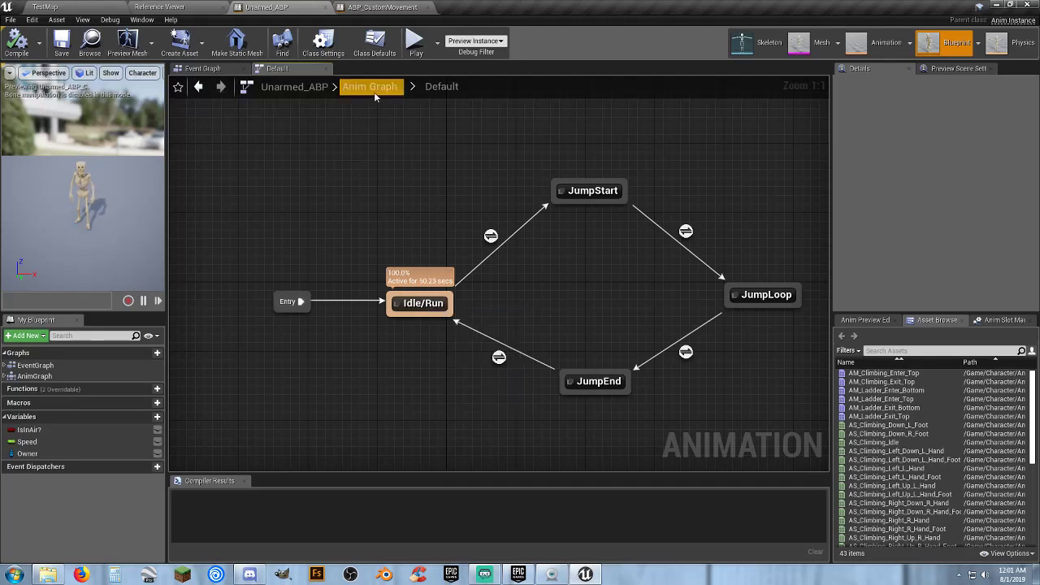
{"action": "double_click", "coordinate": [421, 303]}
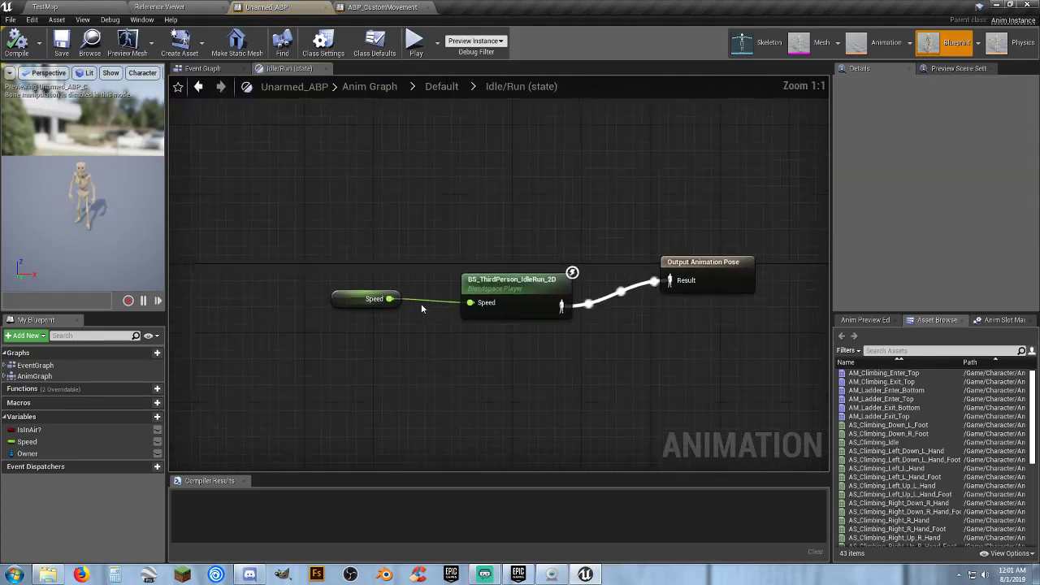
{"action": "left_click", "coordinate": [435, 90]}
{"action": "left_click", "coordinate": [379, 96]}
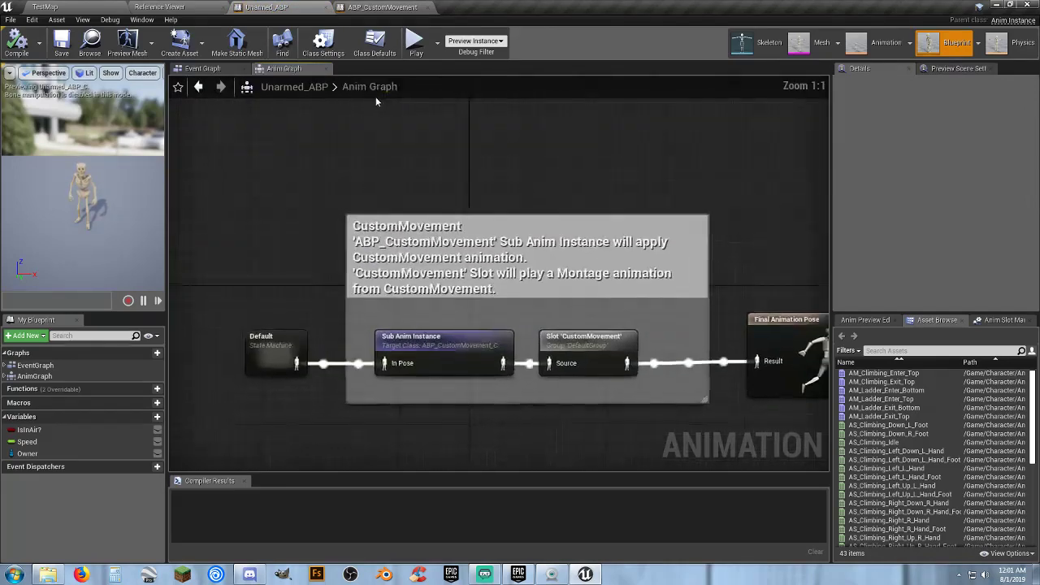
Set the Sub Anim Instance node's Instance Class to Ladders_ABP, and compile and save Unarmed_ABP.
{"action": "right_click_drag", "start_coordinate": [575, 221], "coordinate": [454, 118]}
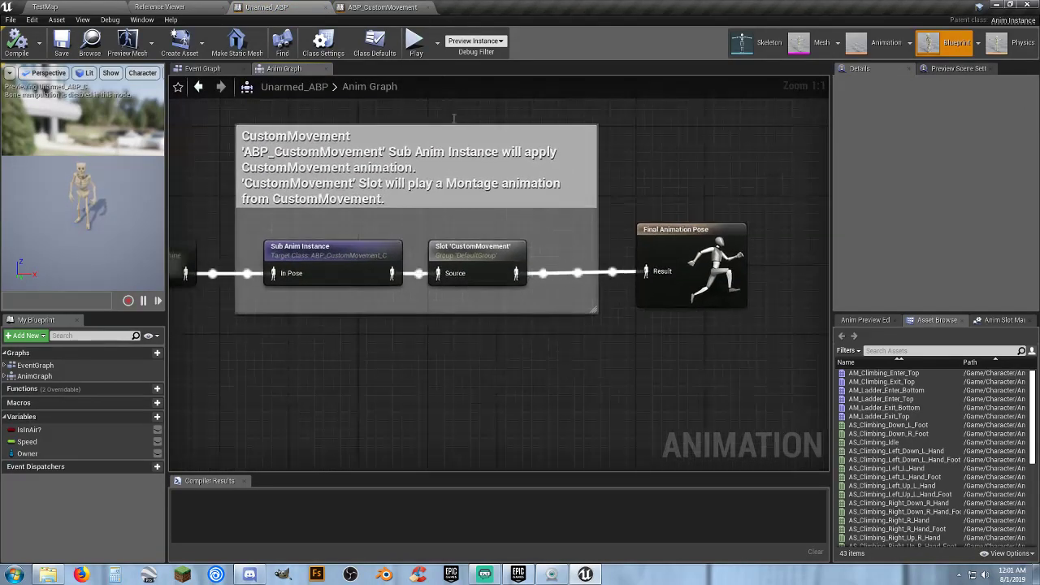
{"action": "left_click", "coordinate": [343, 247]}
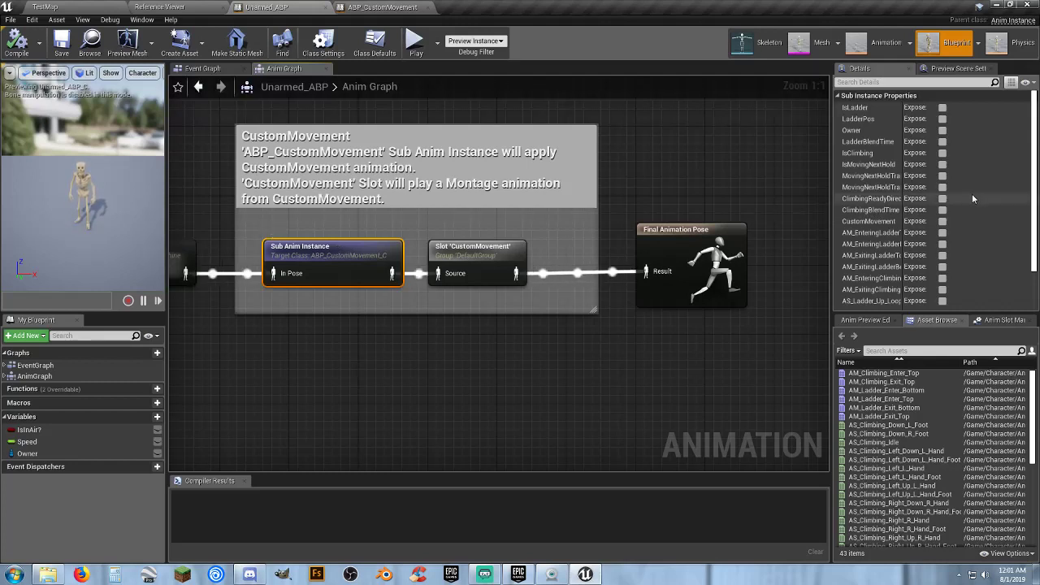
{"action": "scroll", "coordinate": [974, 199], "scroll_direction": "down", "scroll_amount": 2}
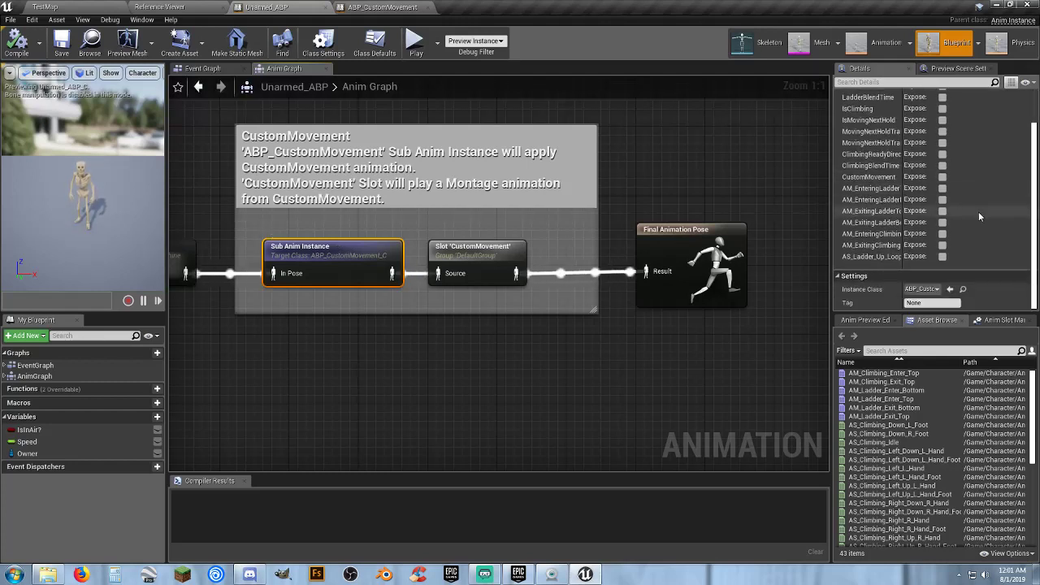
{"action": "left_click", "coordinate": [927, 290]}
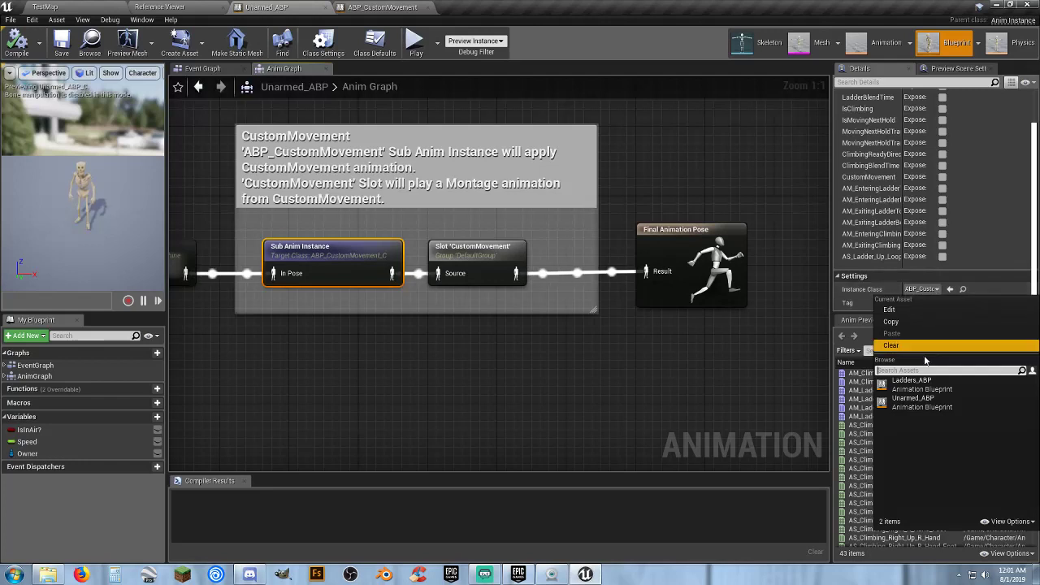
{"action": "left_click", "coordinate": [912, 380]}
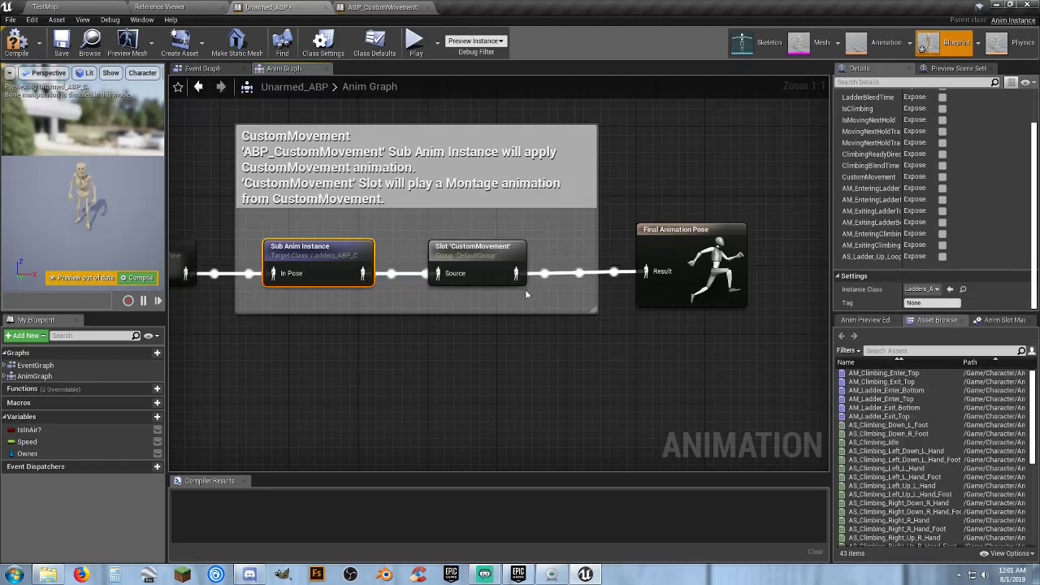
{"action": "left_click", "coordinate": [18, 49]}
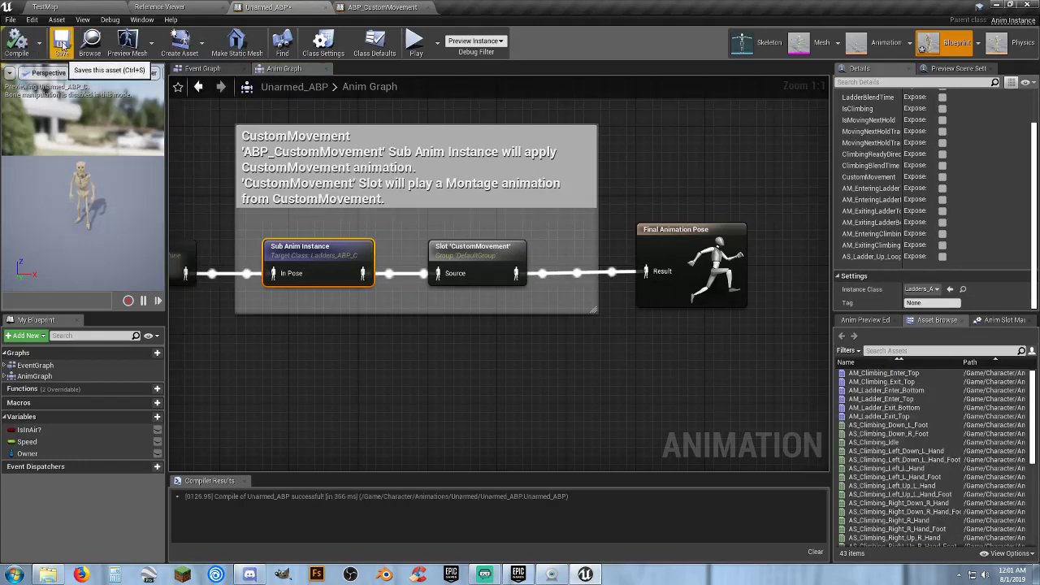
Play the TestMap level, run the skeleton to the ladder and climb it to the top of the wall.
{"action": "left_click", "coordinate": [73, 8]}
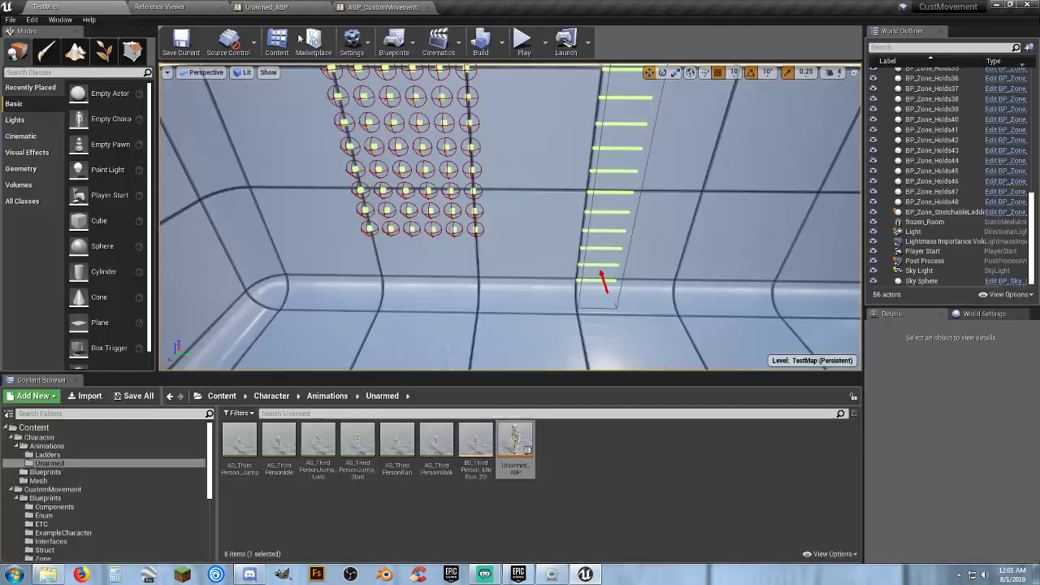
{"action": "left_click", "coordinate": [530, 47]}
{"action": "key", "text": "w"}
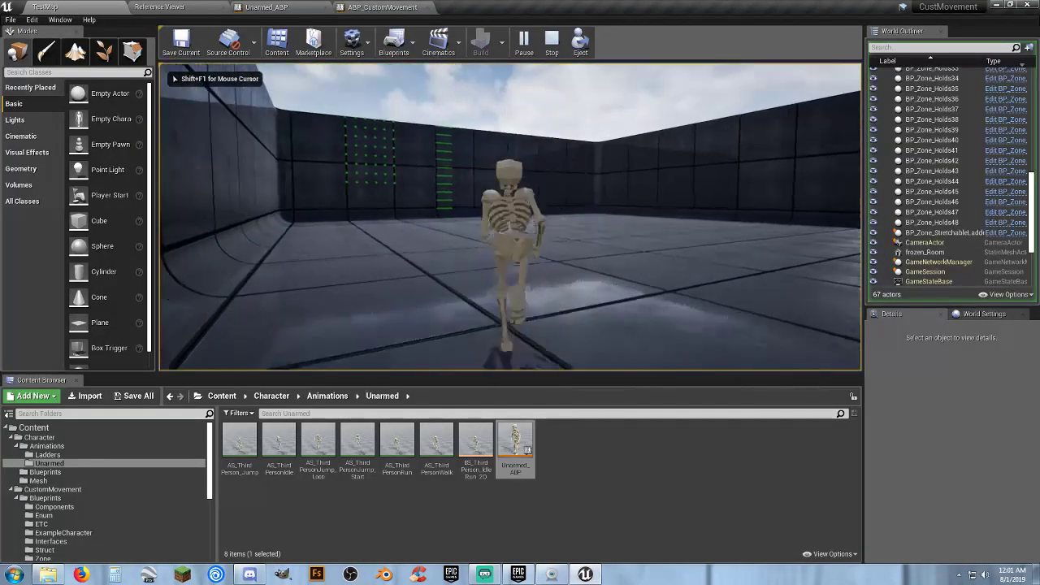
{"action": "key", "text": "w"}
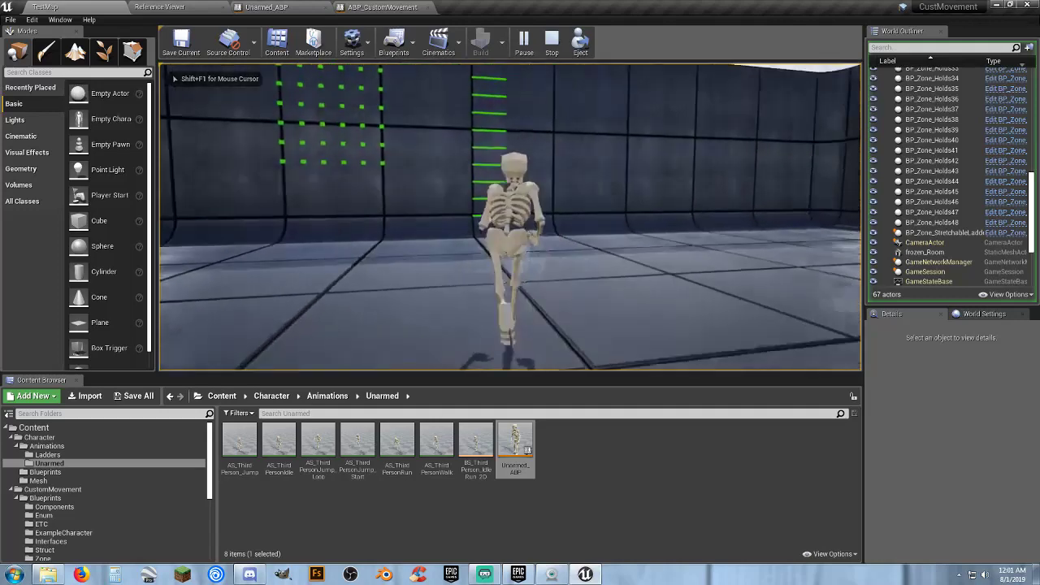
{"action": "key", "text": "w"}
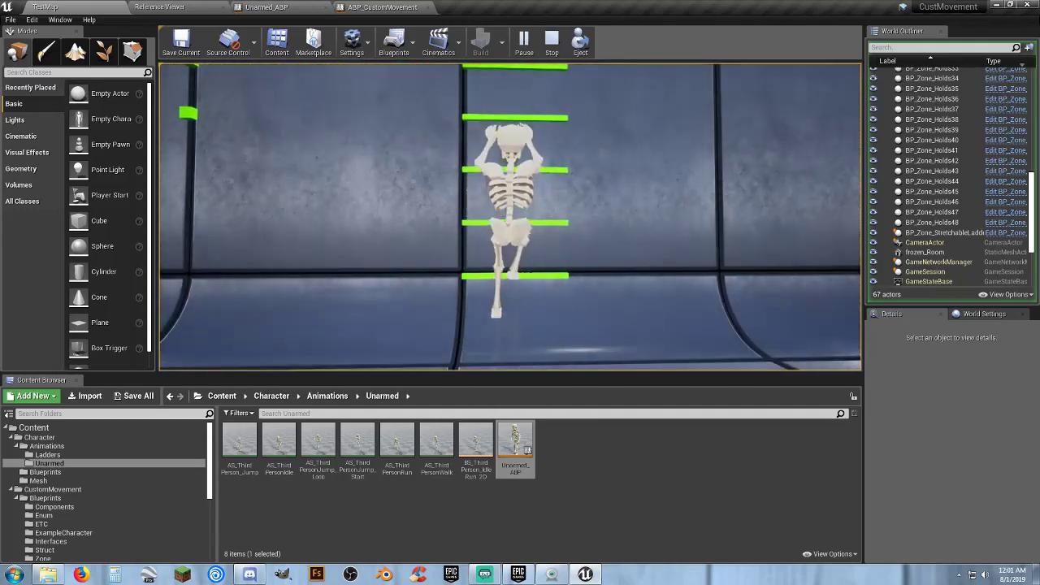
{"action": "key", "text": "w"}
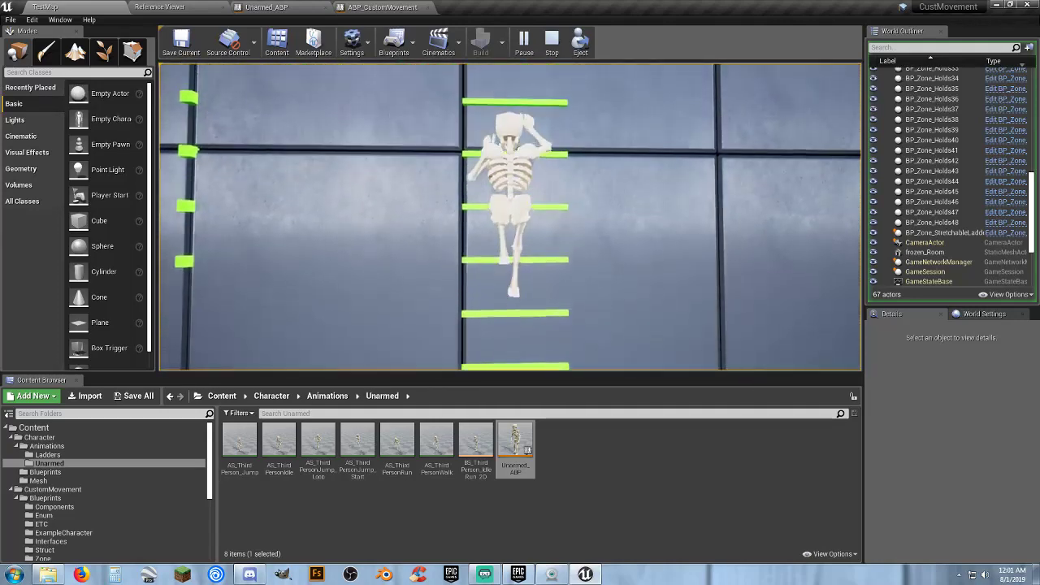
{"action": "key", "text": "w"}
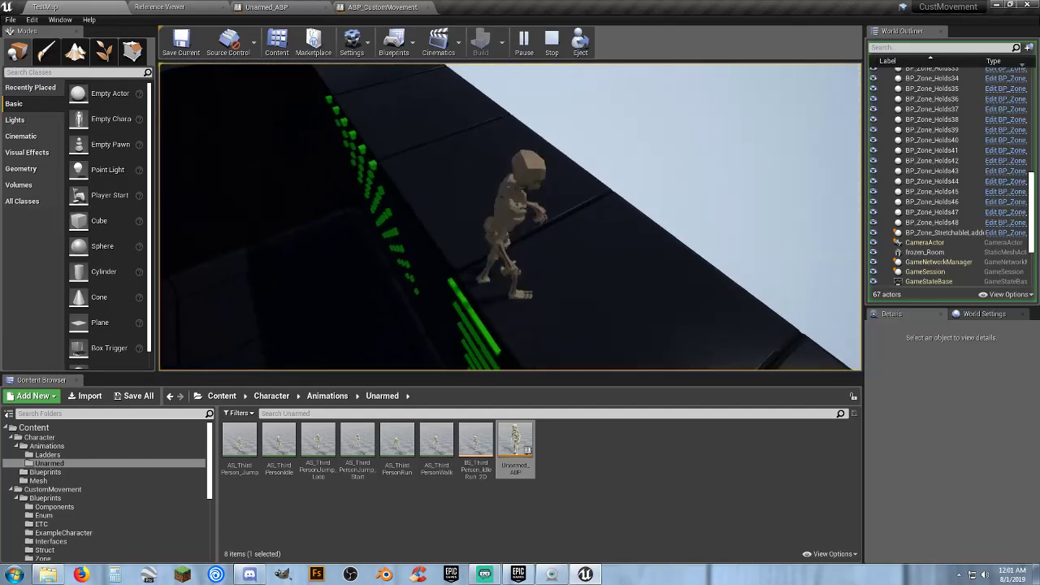
Test descending the ladder from the top of the wall and run the skeleton away across the floor.
{"action": "key", "text": "w"}
{"action": "key", "text": "s"}
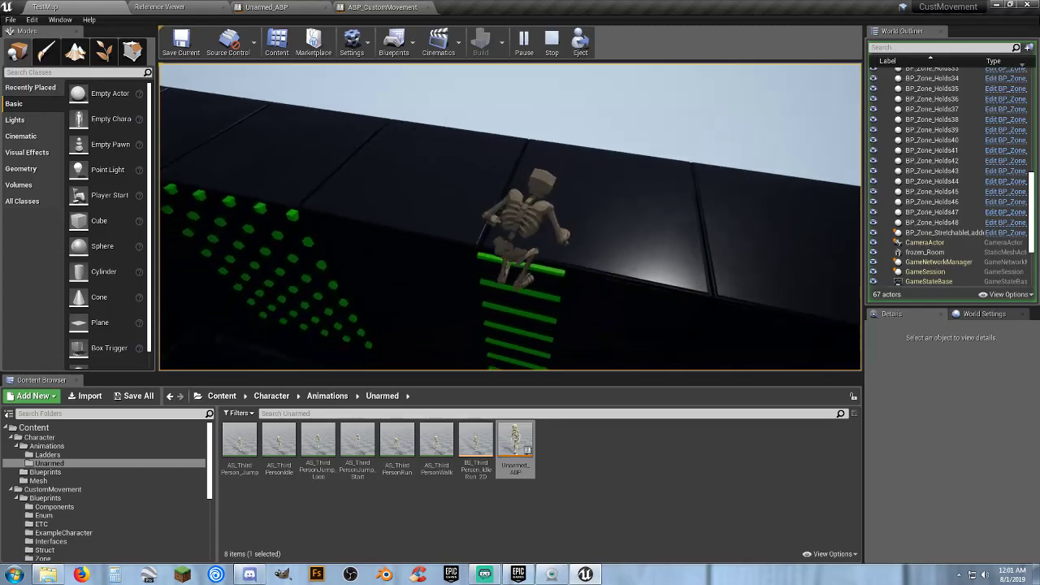
{"action": "key", "text": "s"}
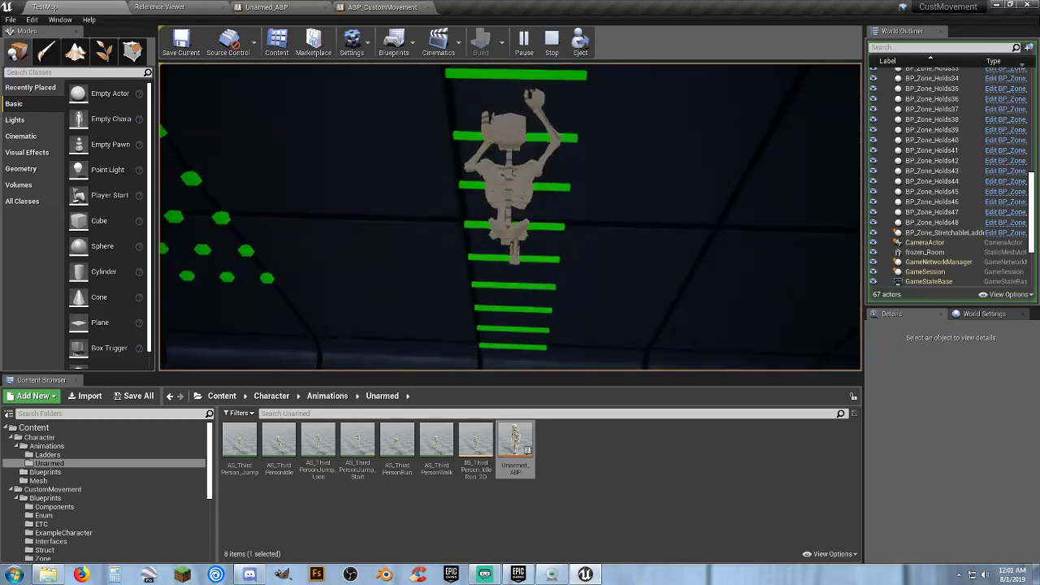
{"action": "key", "text": "w"}
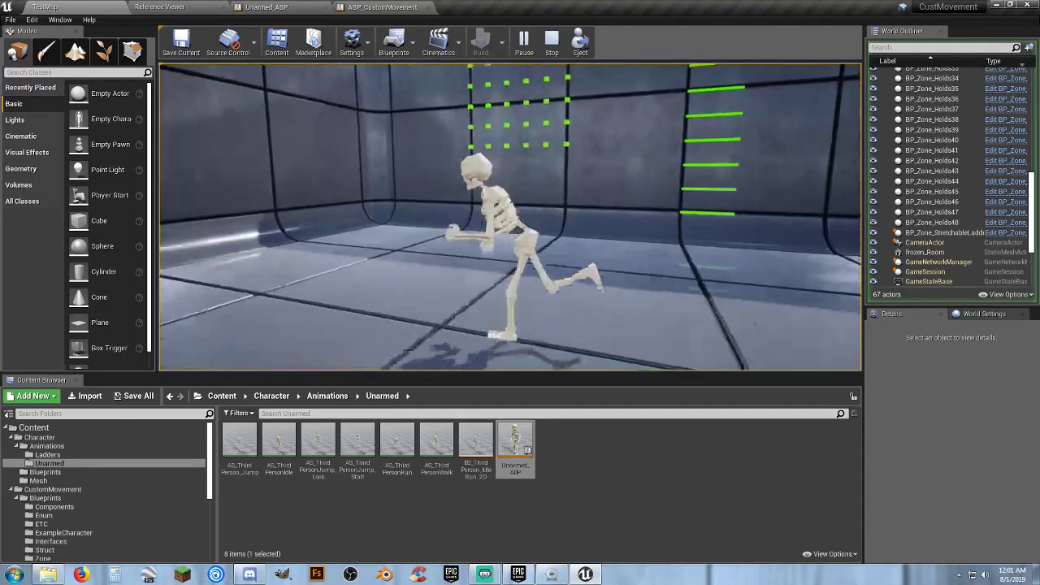
Test climbing the grid of green holds to the top of the wall with the skeleton and end the play session.
{"action": "key", "text": "w"}
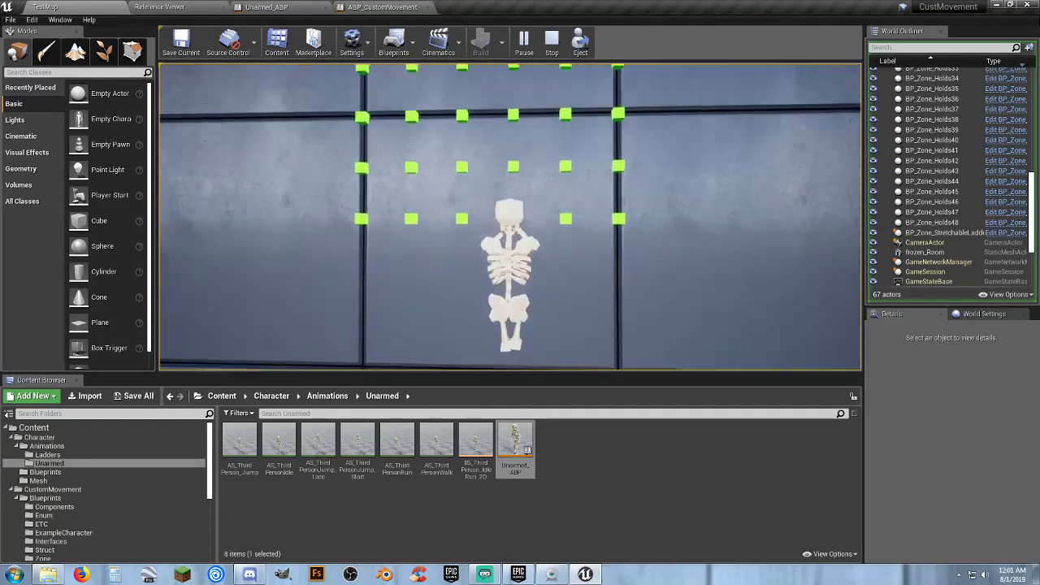
{"action": "key", "text": "w"}
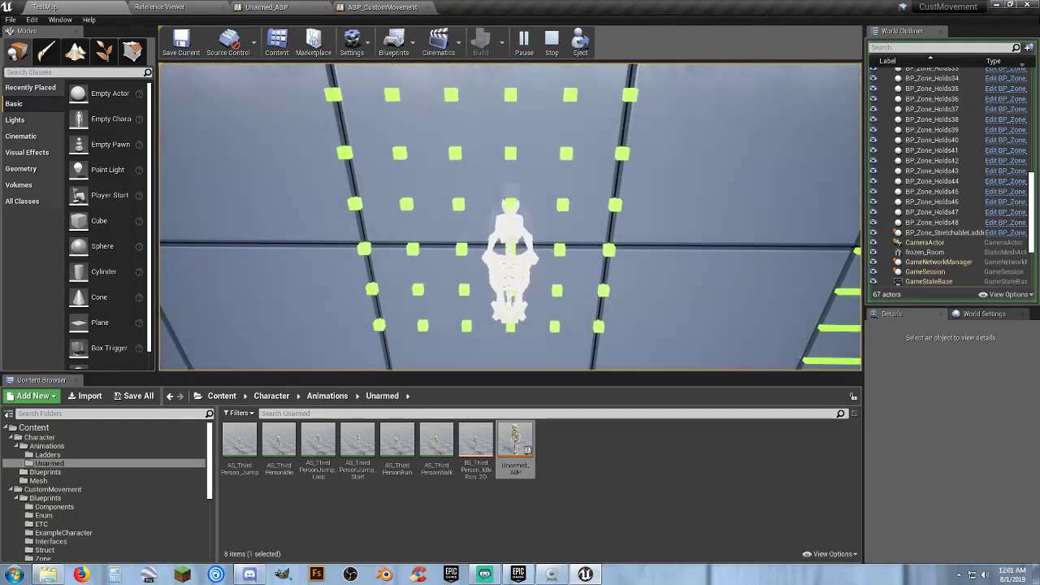
{"action": "key", "text": "a"}
{"action": "key", "text": "w"}
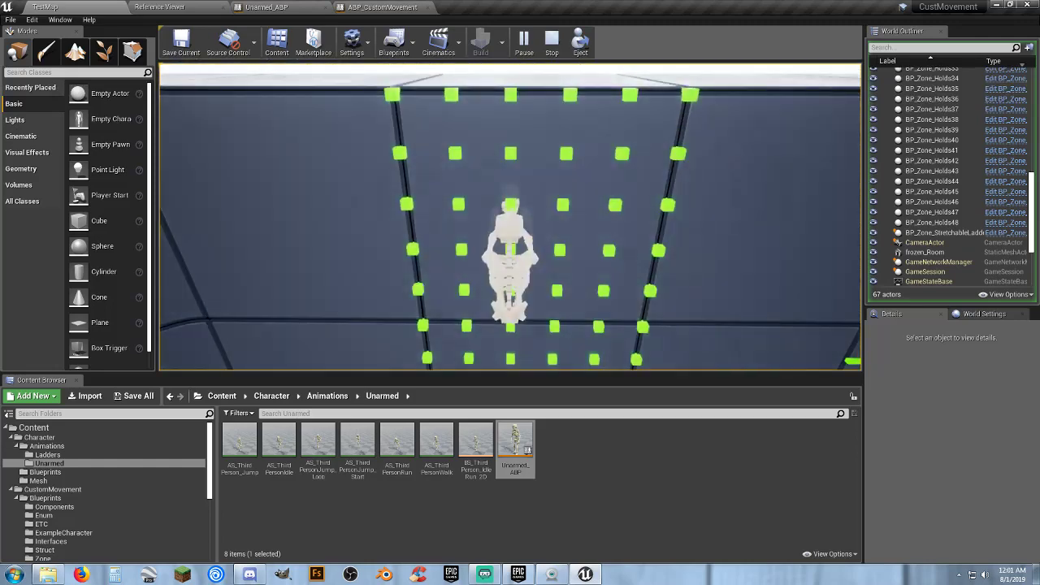
{"action": "key", "text": "w"}
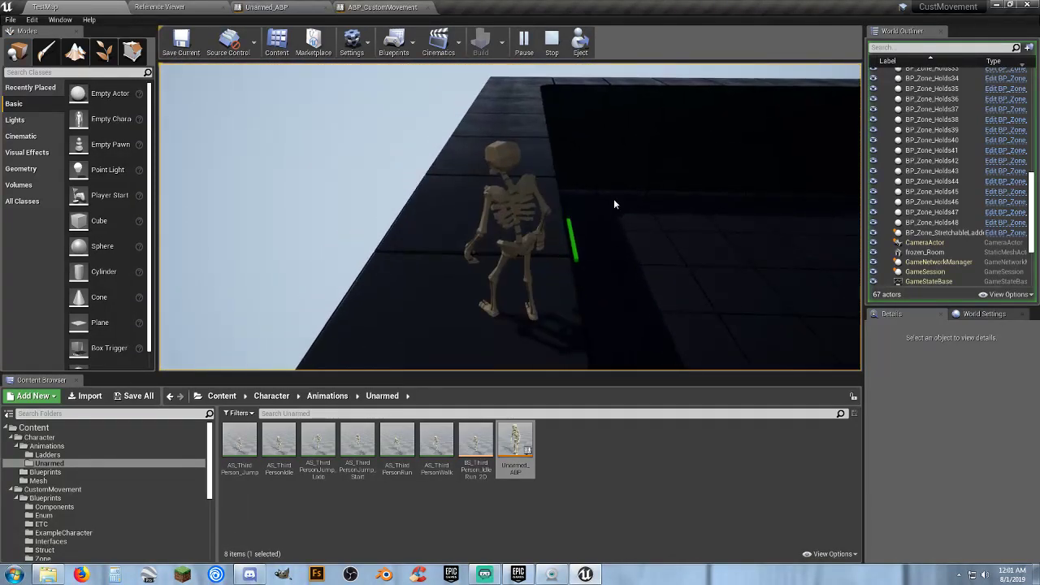
{"action": "key", "text": "Escape"}
Close the Reference Viewer, Unarmed_ABP and ABP_CustomMovement editors, leaving only TestMap open.
{"action": "left_click", "coordinate": [195, 13]}
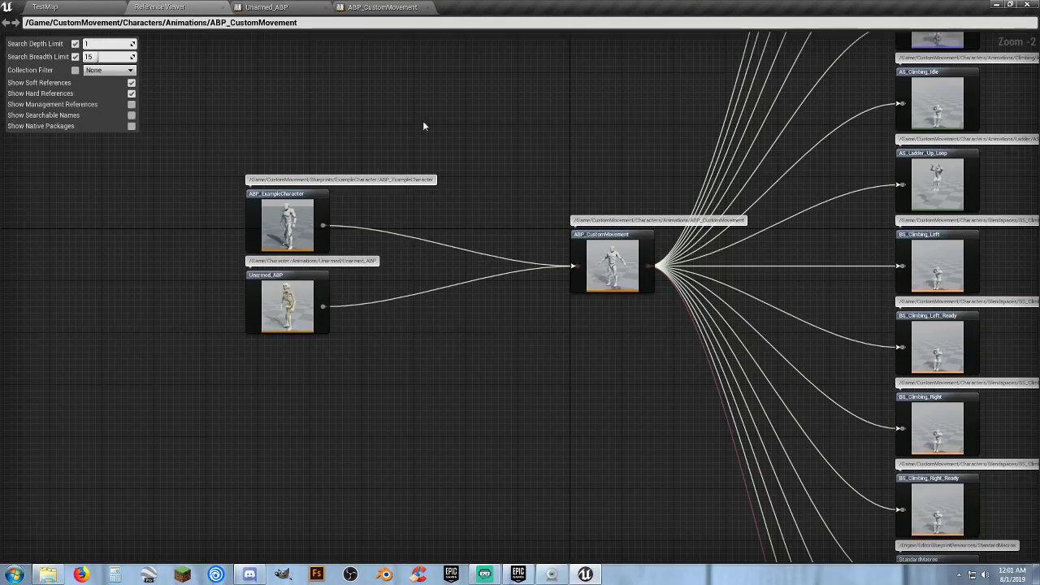
{"action": "right_click_drag", "start_coordinate": [580, 123], "coordinate": [447, 139]}
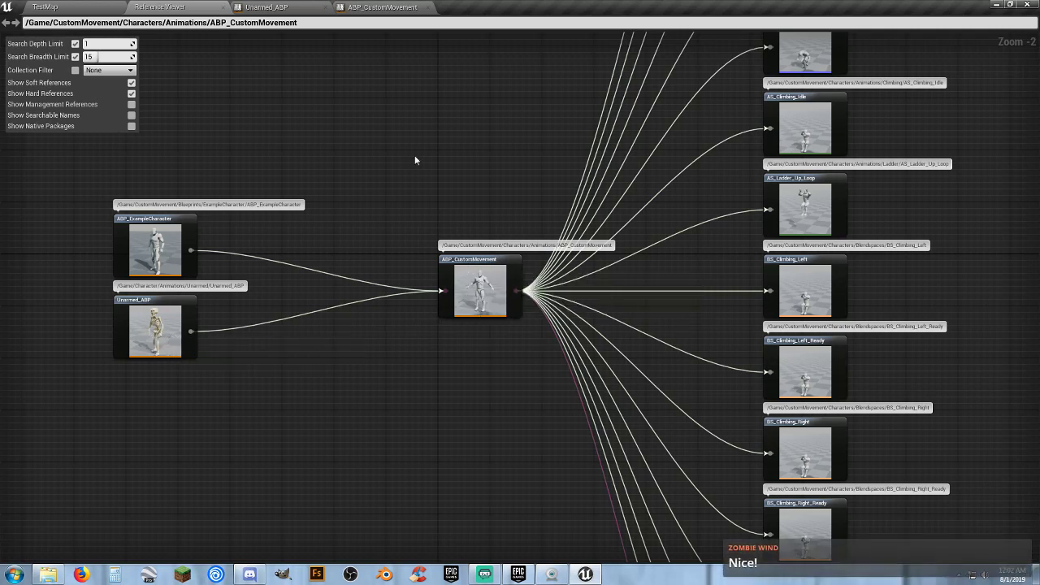
{"action": "left_click", "coordinate": [224, 7]}
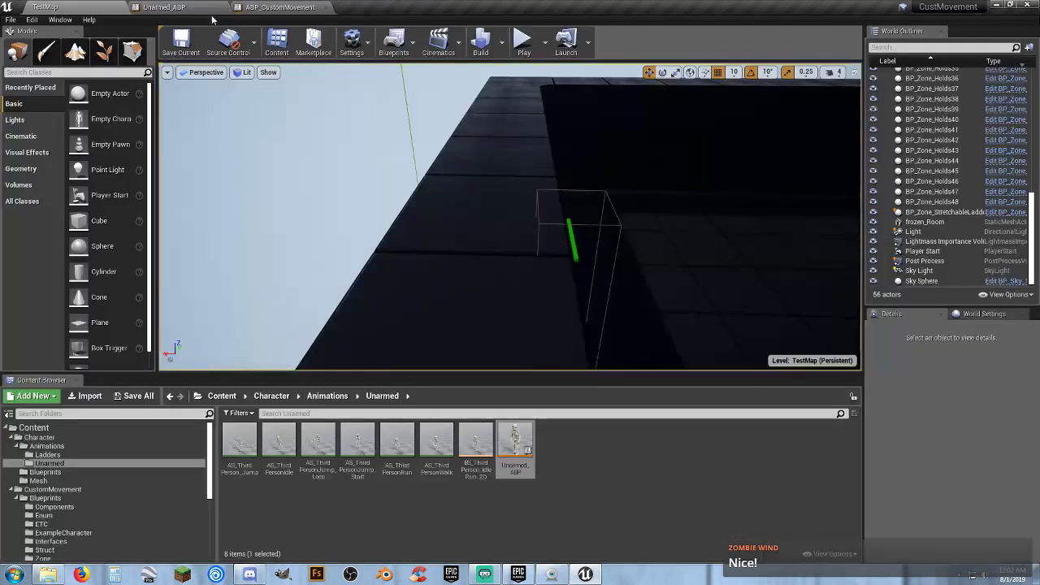
{"action": "left_click", "coordinate": [194, 10]}
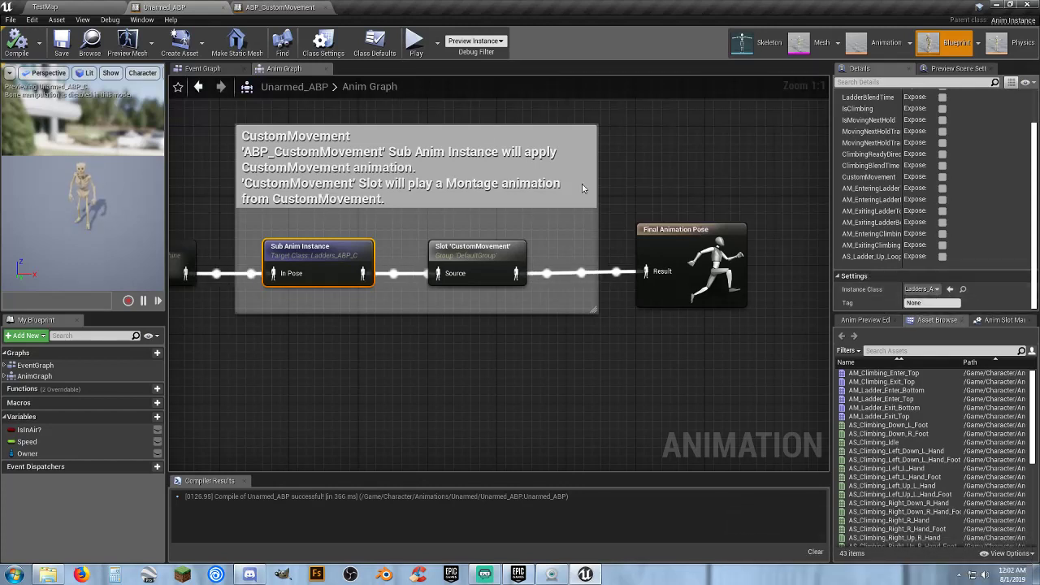
{"action": "left_click", "coordinate": [223, 8]}
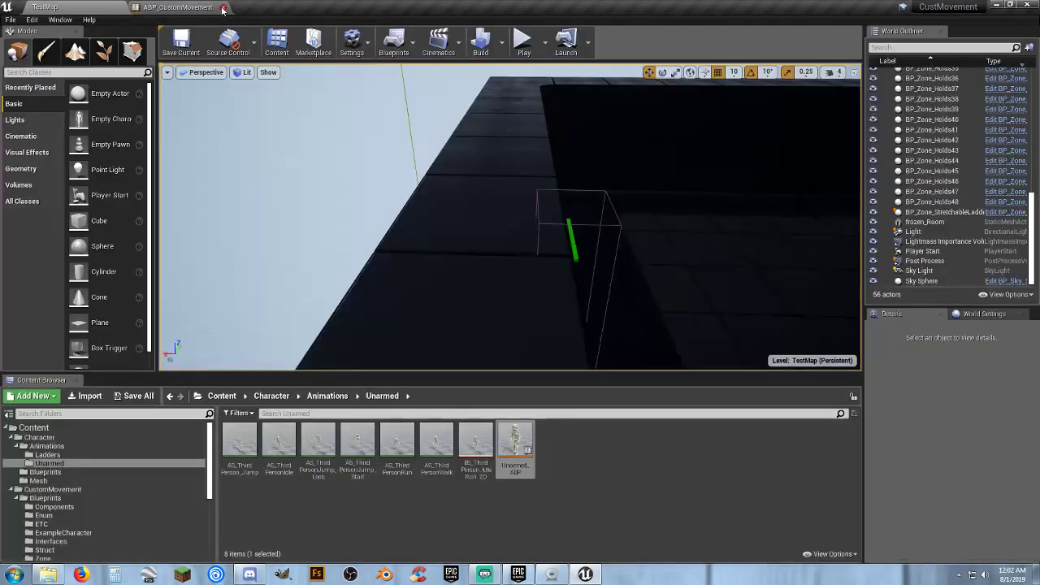
{"action": "left_click", "coordinate": [223, 8]}
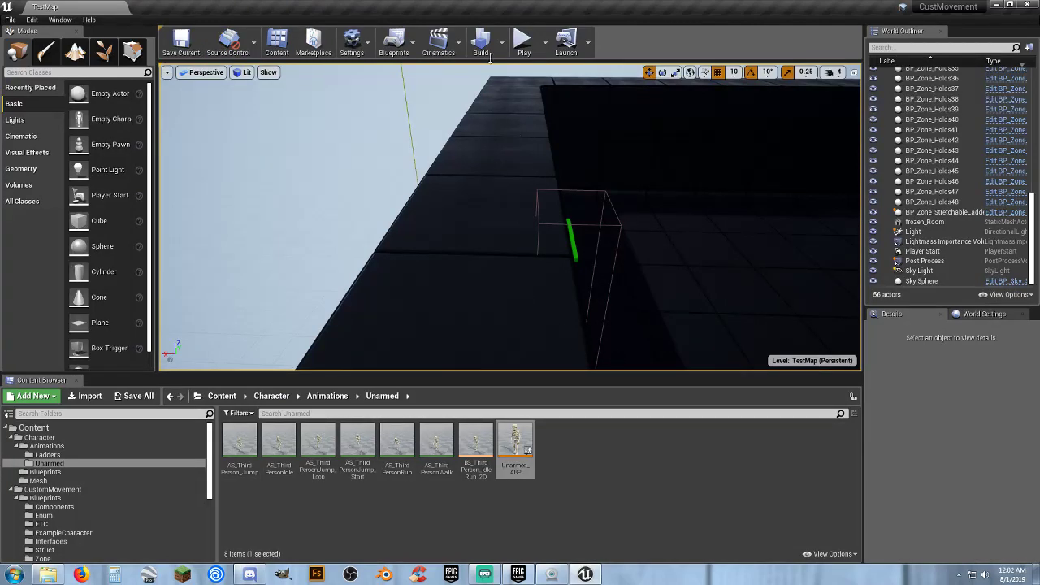
Play TestMap again to test the skeleton climbing the ladder and returning to the floor, and end the play session.
{"action": "left_click", "coordinate": [521, 42]}
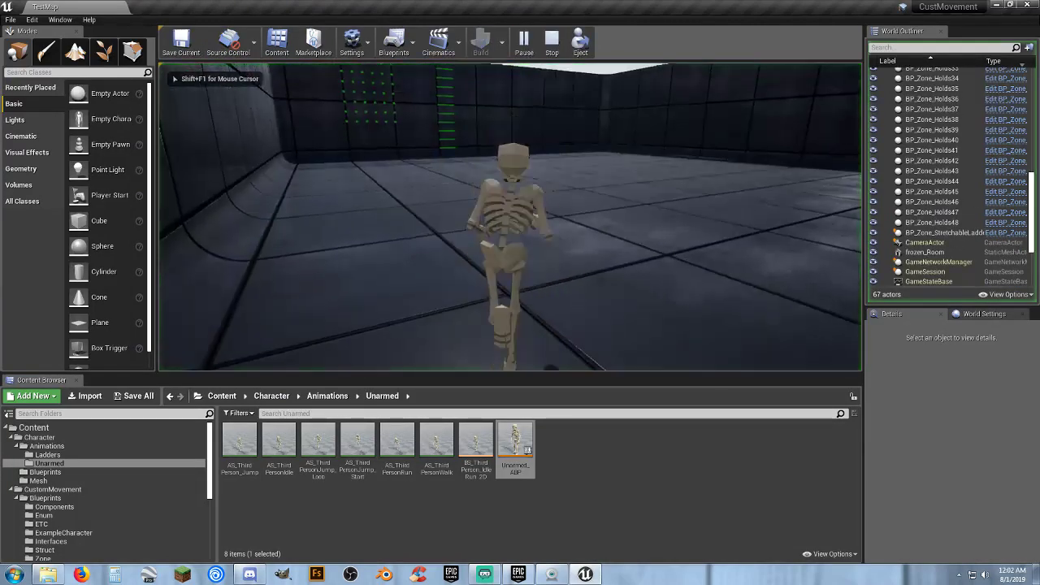
{"action": "key", "text": "w"}
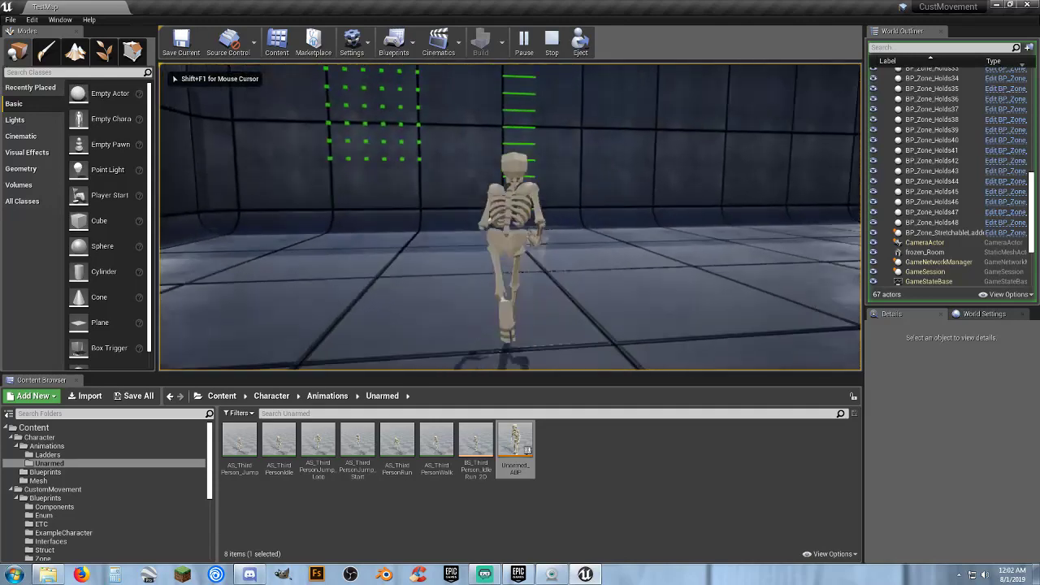
{"action": "key", "text": "w"}
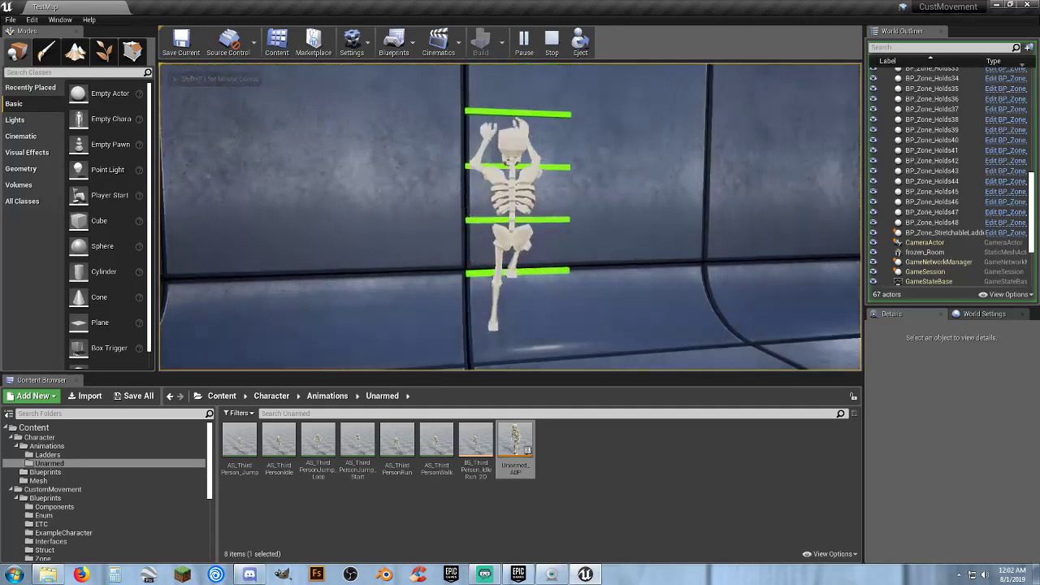
{"action": "key", "text": "w"}
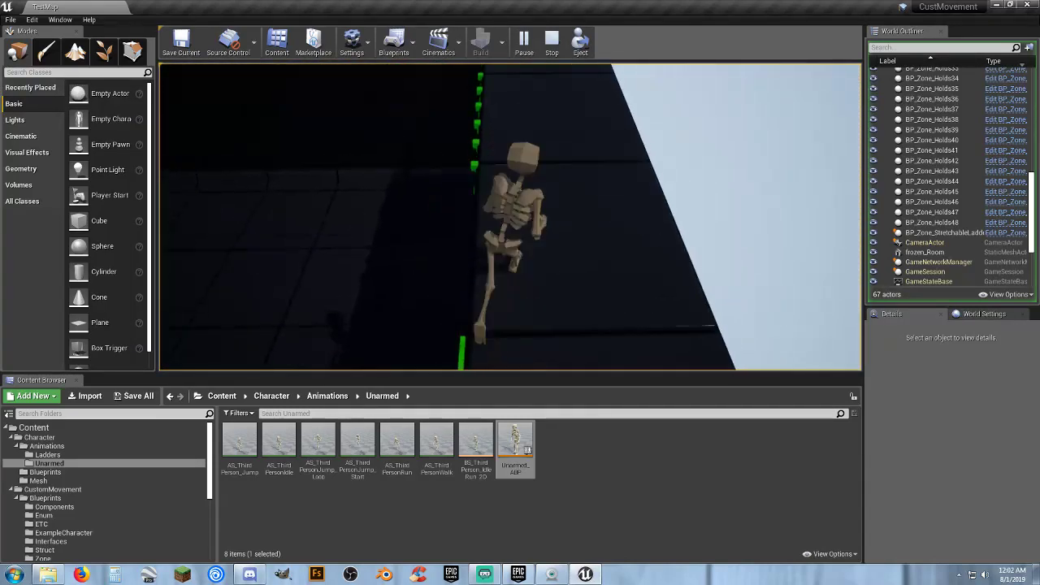
{"action": "key", "text": "w"}
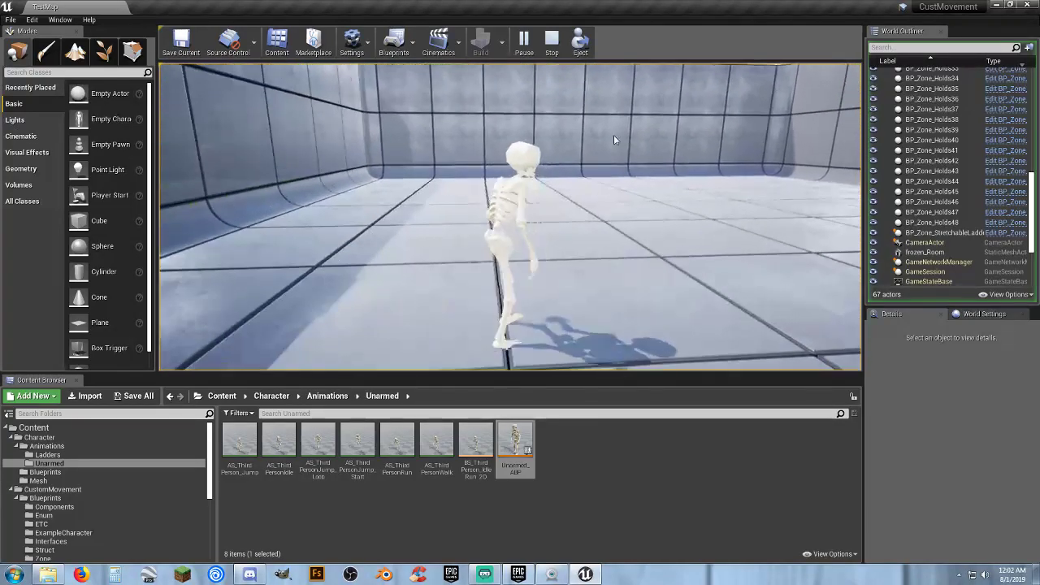
{"action": "key", "text": "Escape"}
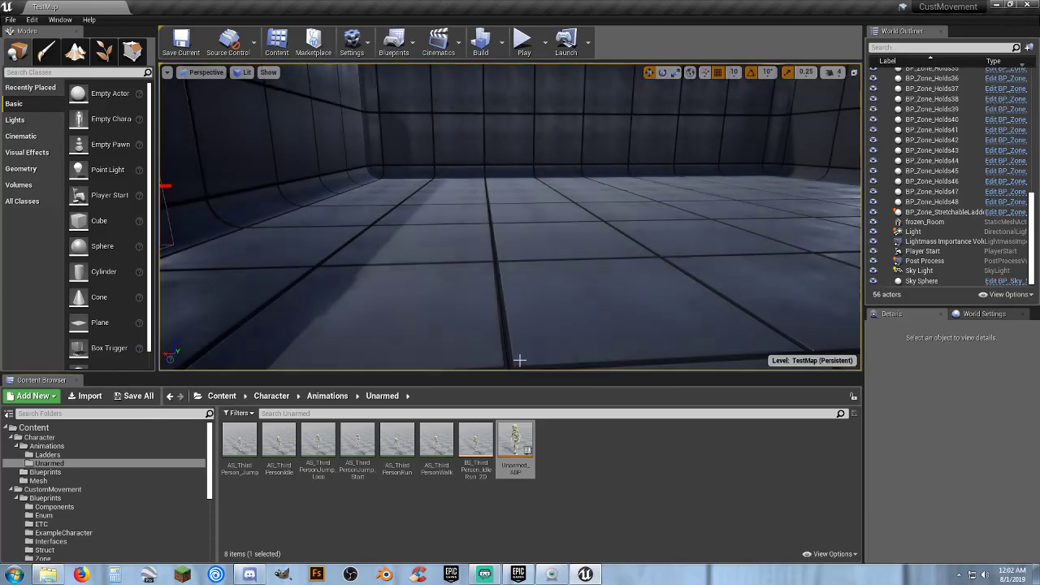
Collapse the CustomMovement folder and open the PolygonPirates/Meshes/Buildings folder.
{"action": "left_click", "coordinate": [651, 474]}
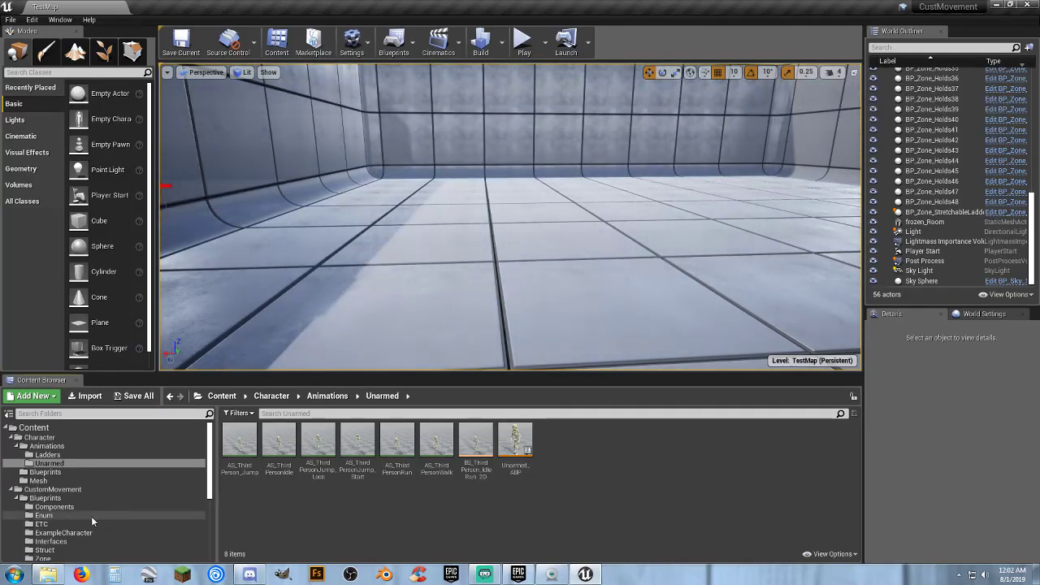
{"action": "left_click", "coordinate": [10, 490]}
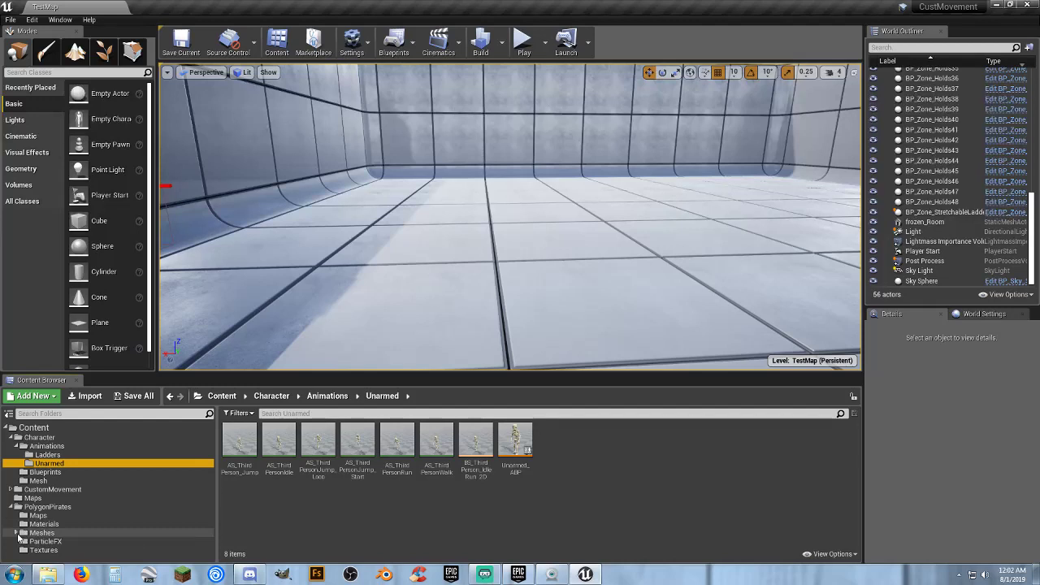
{"action": "left_click", "coordinate": [18, 533]}
{"action": "scroll", "coordinate": [37, 516], "scroll_direction": "down", "scroll_amount": 2}
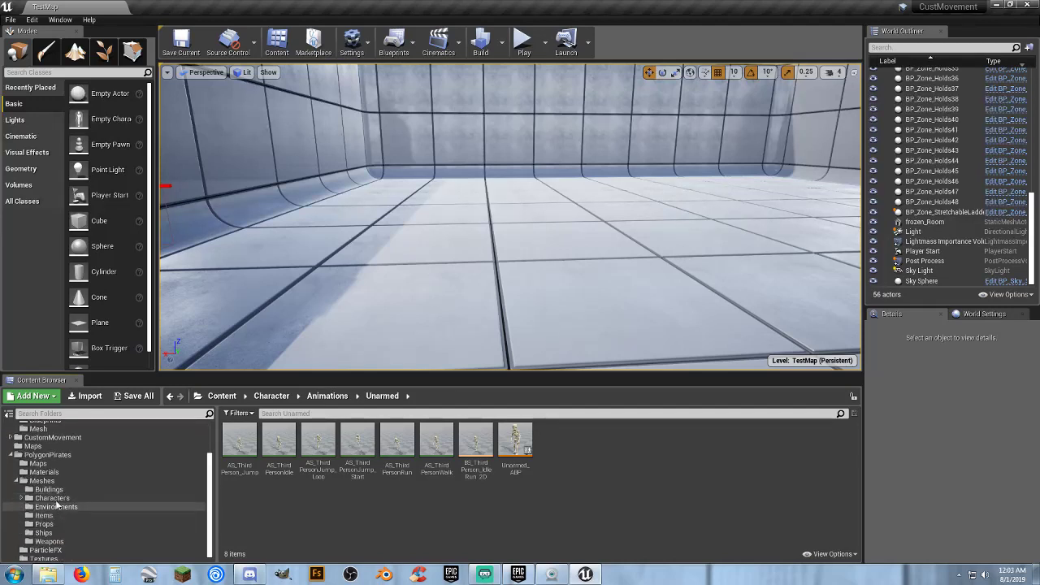
{"action": "left_click", "coordinate": [49, 489]}
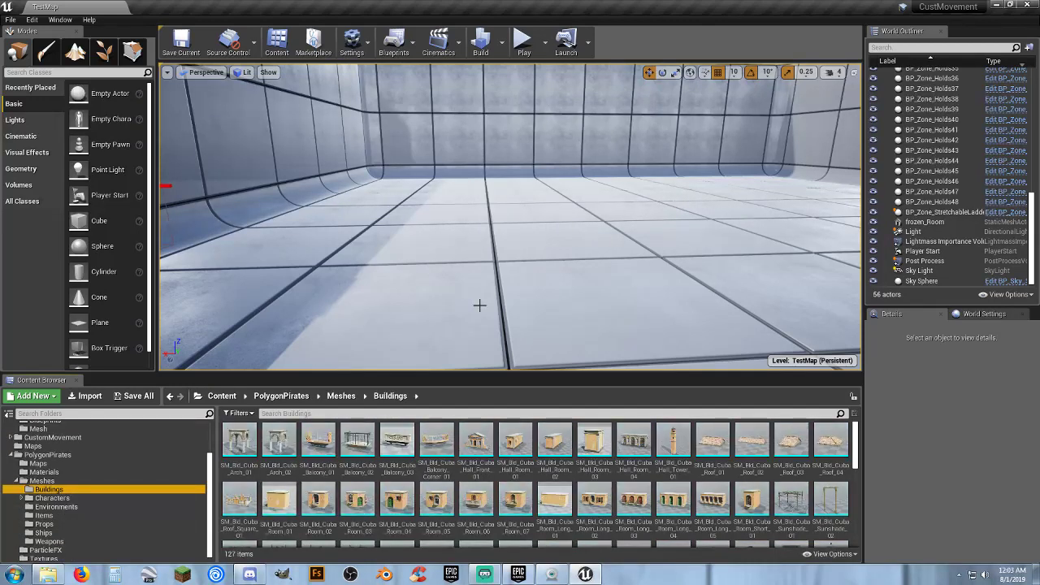
Face the green ladder wall in the level and look through the Buildings meshes for a usable ladder piece.
{"action": "mouse_move", "coordinate": [490, 285]}
{"action": "right_mouse_down"}
{"action": "mouse_move", "coordinate": [325, 256]}
{"action": "mouse_move", "coordinate": [313, 264]}
{"action": "mouse_move", "coordinate": [345, 207]}
{"action": "mouse_move", "coordinate": [337, 248]}
{"action": "mouse_move", "coordinate": [490, 285]}
{"action": "right_mouse_up"}
{"action": "key", "text": "w"}
{"action": "scroll", "coordinate": [681, 455], "scroll_direction": "down", "scroll_amount": 2}
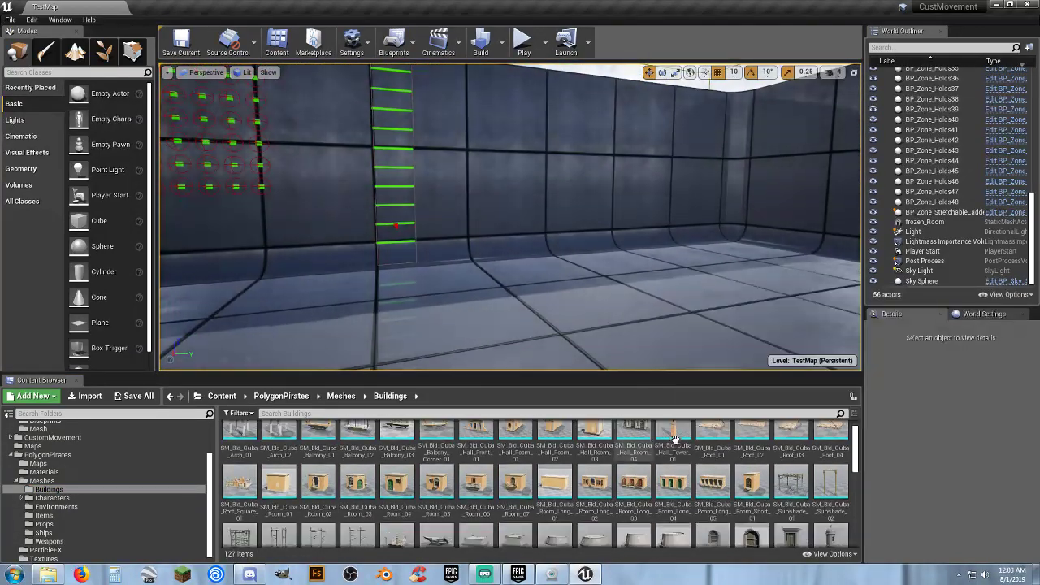
{"action": "scroll", "coordinate": [682, 443], "scroll_direction": "down", "scroll_amount": 5}
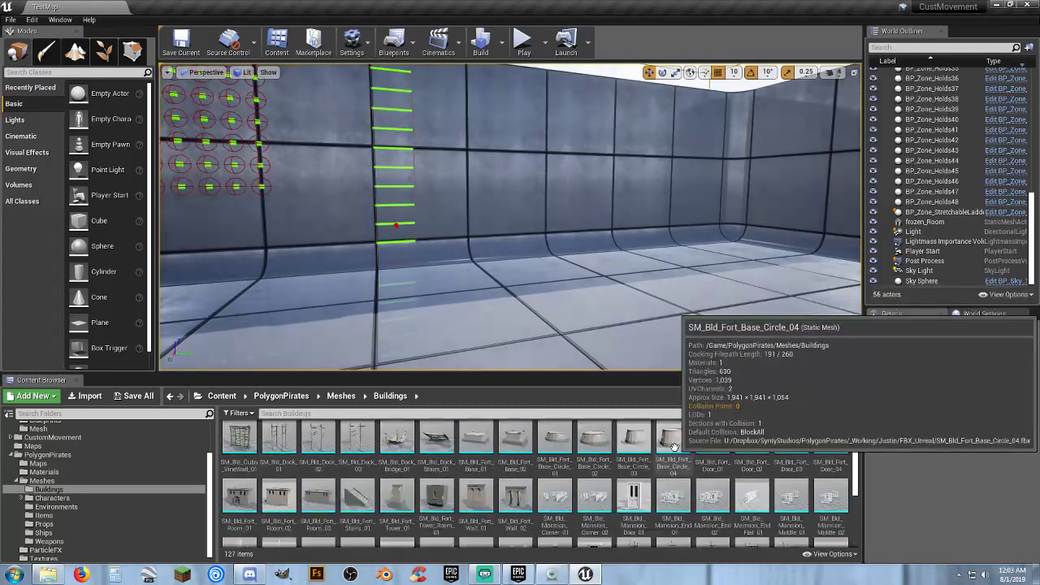
{"action": "scroll", "coordinate": [674, 447], "scroll_direction": "down", "scroll_amount": 2}
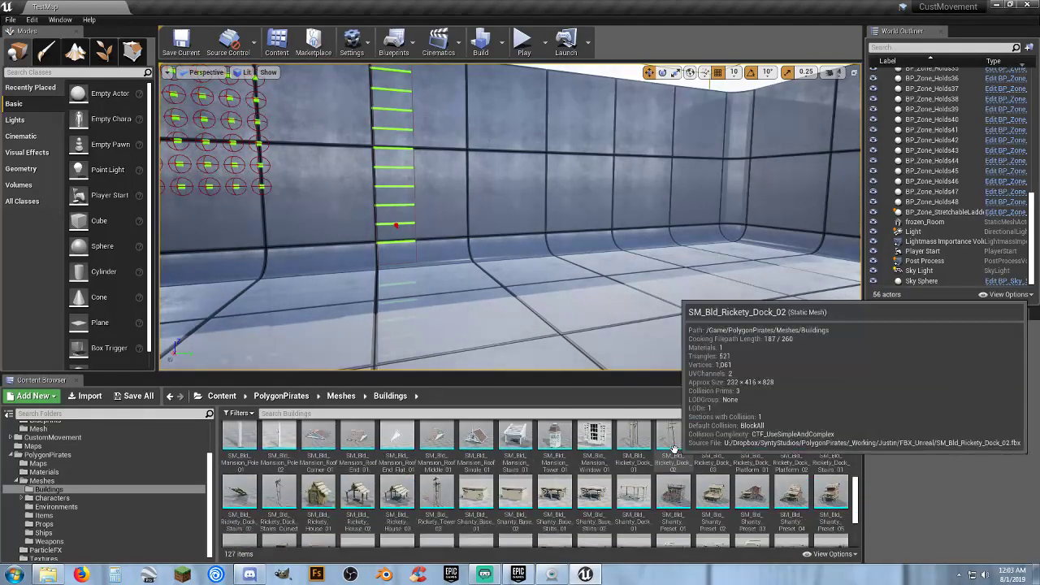
{"action": "scroll", "coordinate": [674, 448], "scroll_direction": "down", "scroll_amount": 1}
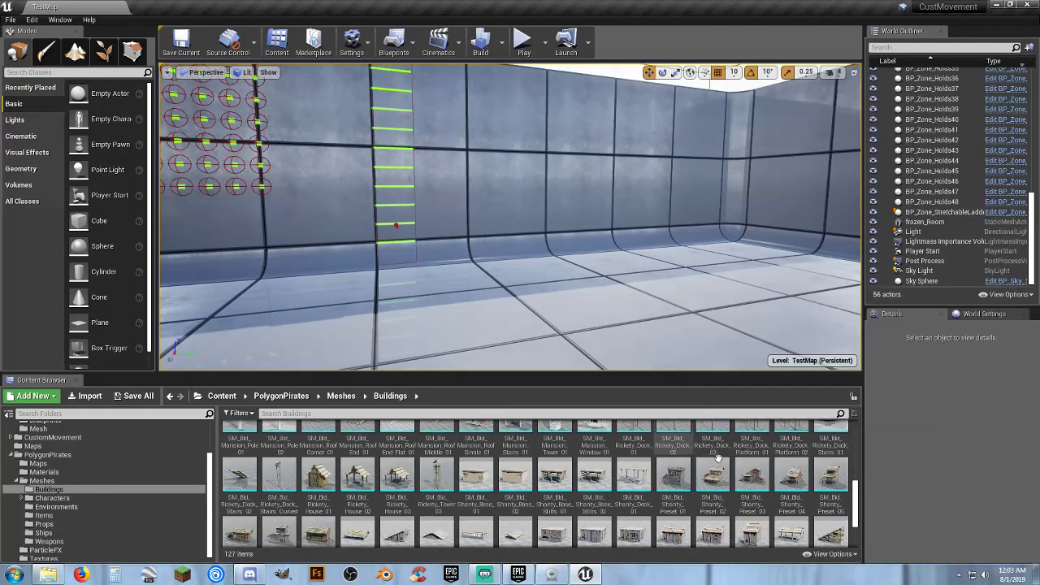
{"action": "scroll", "coordinate": [737, 463], "scroll_direction": "up", "scroll_amount": 2}
{"action": "scroll", "coordinate": [734, 462], "scroll_direction": "down", "scroll_amount": 1}
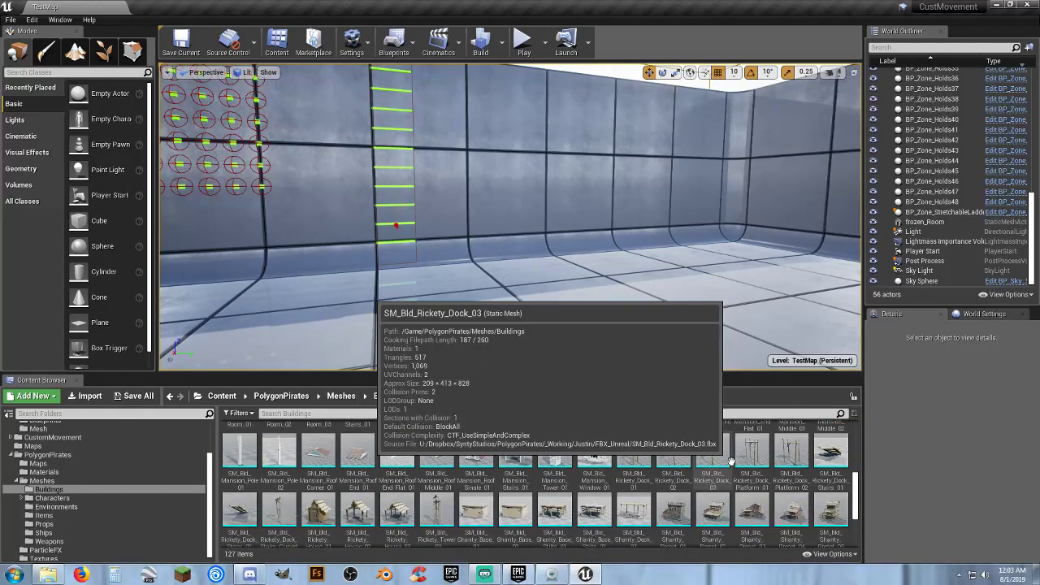
{"action": "scroll", "coordinate": [732, 462], "scroll_direction": "down", "scroll_amount": 5}
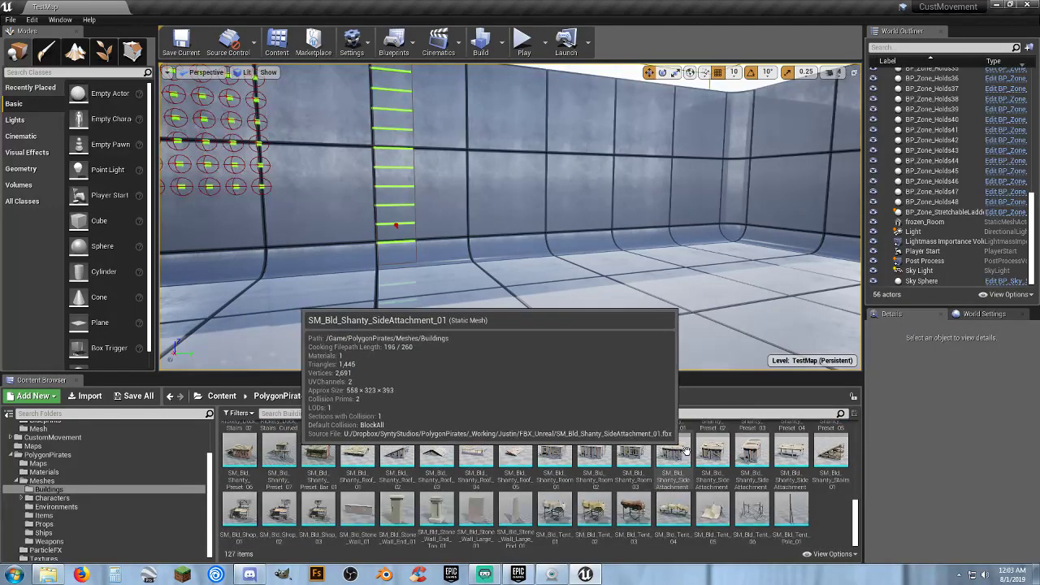
{"action": "scroll", "coordinate": [775, 474], "scroll_direction": "up", "scroll_amount": 3}
{"action": "scroll", "coordinate": [775, 473], "scroll_direction": "up", "scroll_amount": 2}
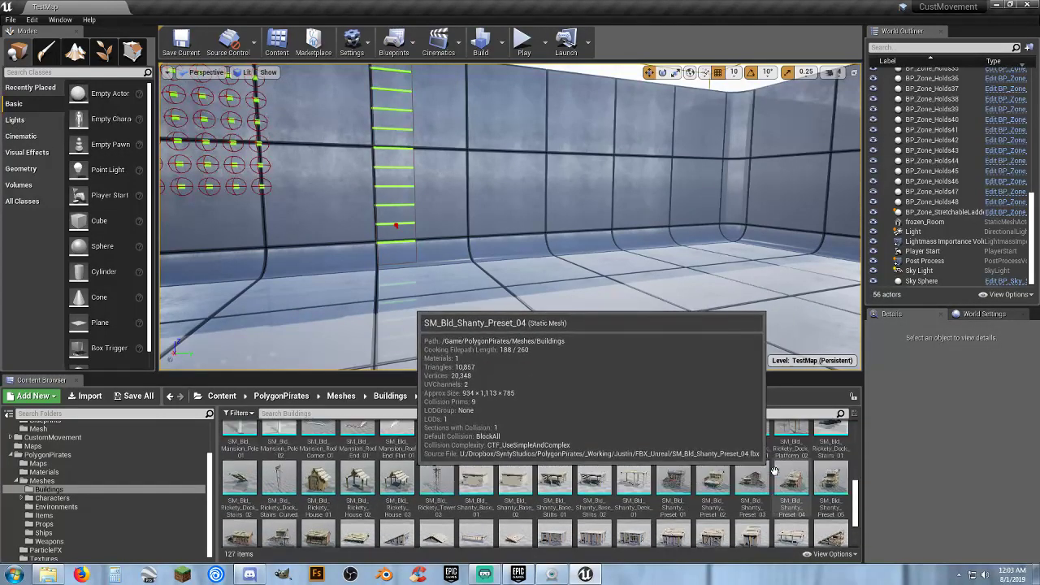
{"action": "scroll", "coordinate": [772, 472], "scroll_direction": "up", "scroll_amount": 2}
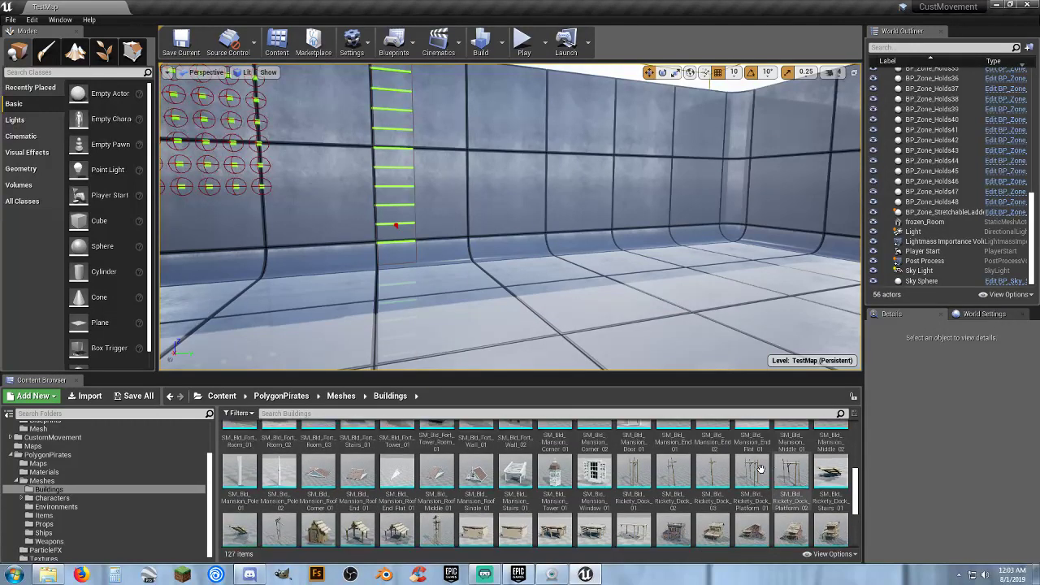
Place SM_Prop_Ladder_01 from the PolygonPirates Props folder on the floor near the green ladder, at about X 830, Y 170, Z 0.
{"action": "left_click", "coordinate": [68, 524]}
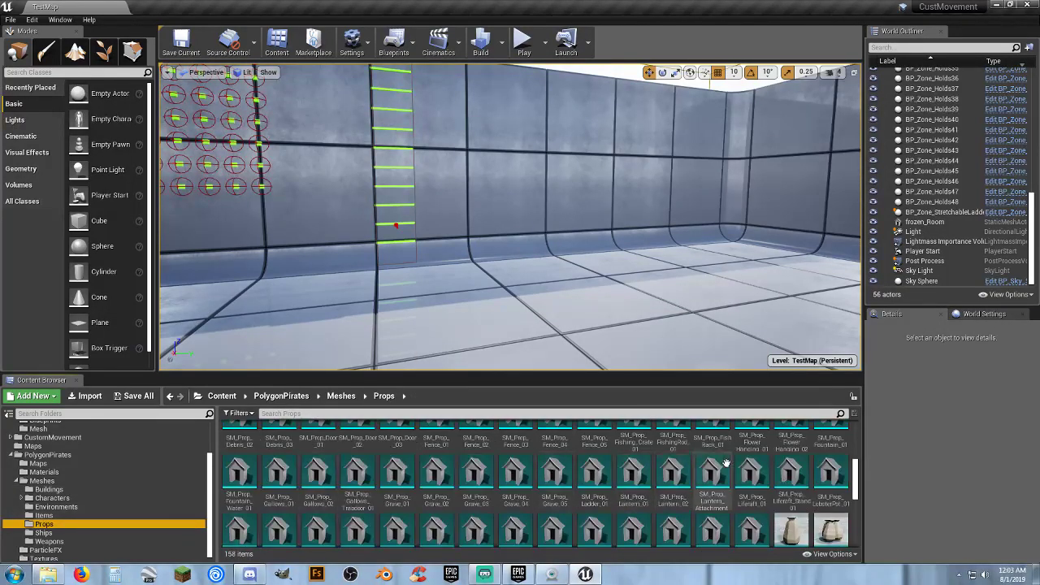
{"action": "scroll", "coordinate": [744, 464], "scroll_direction": "up", "scroll_amount": 3}
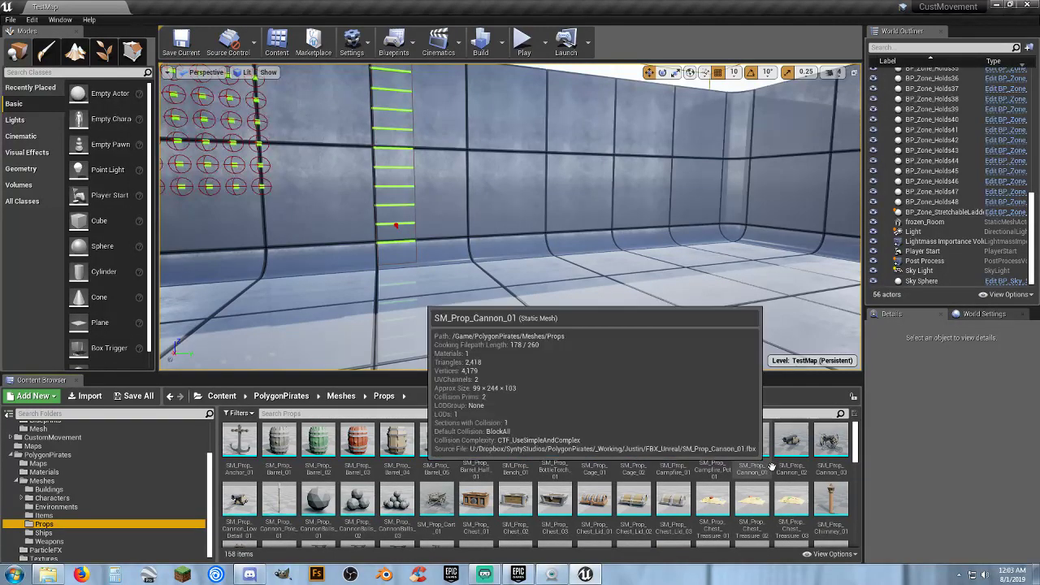
{"action": "scroll", "coordinate": [793, 474], "scroll_direction": "down", "scroll_amount": 1}
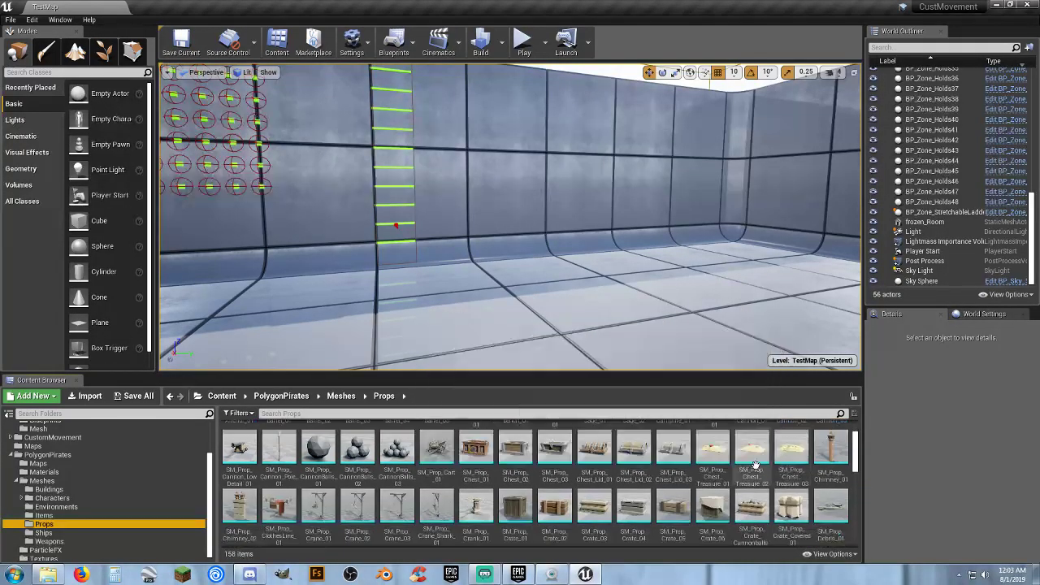
{"action": "scroll", "coordinate": [740, 460], "scroll_direction": "down", "scroll_amount": 1}
{"action": "scroll", "coordinate": [735, 457], "scroll_direction": "down", "scroll_amount": 2}
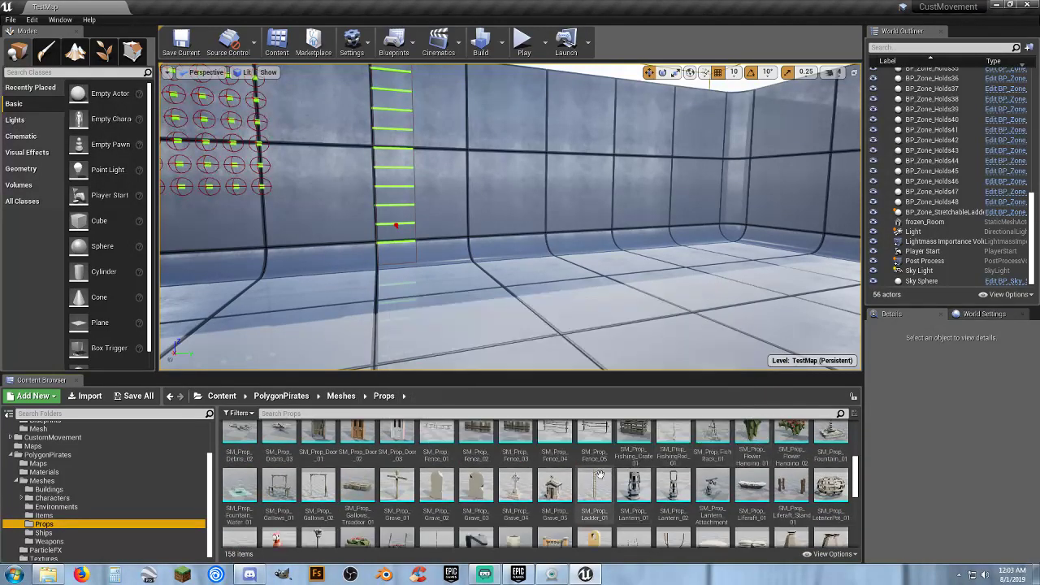
{"action": "left_click_drag", "start_coordinate": [595, 488], "coordinate": [553, 272]}
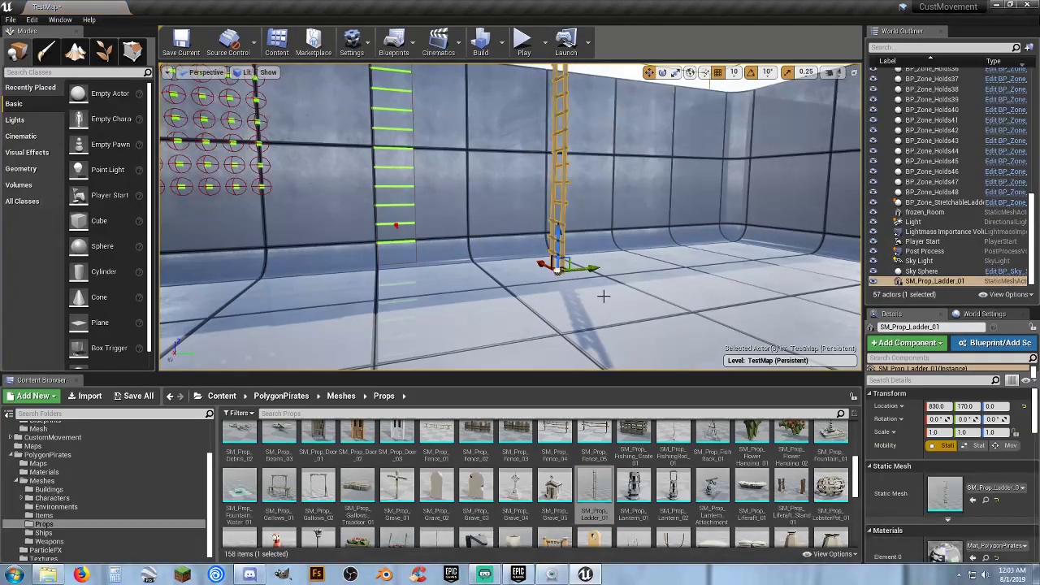
Rotate SM_Prop_Ladder_01 by 90 degrees about the vertical axis so its rungs run parallel to the green ladder's rungs.
{"action": "mouse_move", "coordinate": [603, 296]}
{"action": "right_mouse_down"}
{"action": "mouse_move", "coordinate": [615, 220]}
{"action": "mouse_move", "coordinate": [593, 285]}
{"action": "mouse_move", "coordinate": [634, 281]}
{"action": "mouse_move", "coordinate": [585, 211]}
{"action": "mouse_move", "coordinate": [594, 299]}
{"action": "right_mouse_up"}
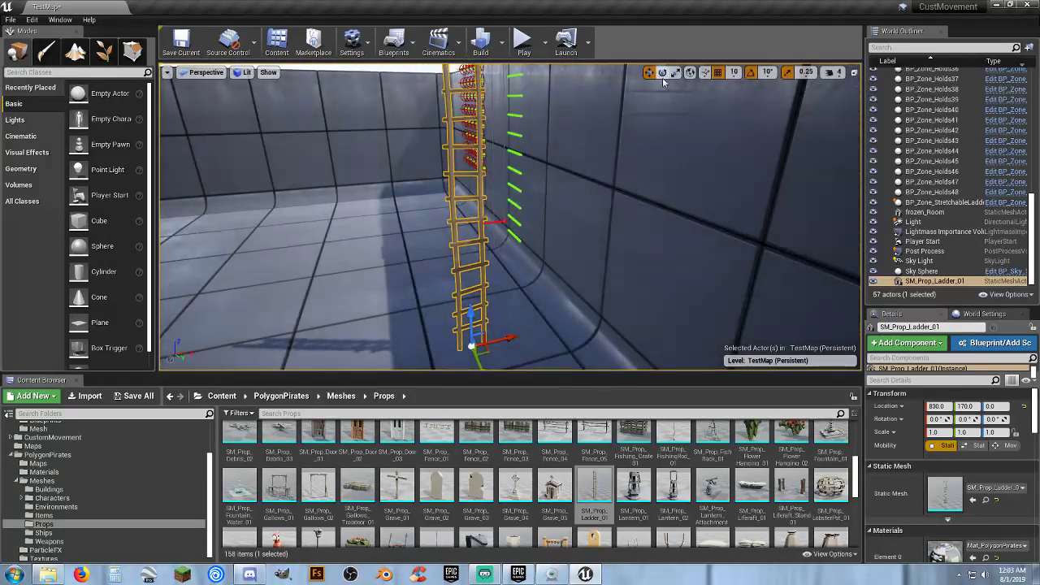
{"action": "left_click", "coordinate": [662, 72]}
{"action": "right_click_drag", "start_coordinate": [499, 268], "coordinate": [499, 317]}
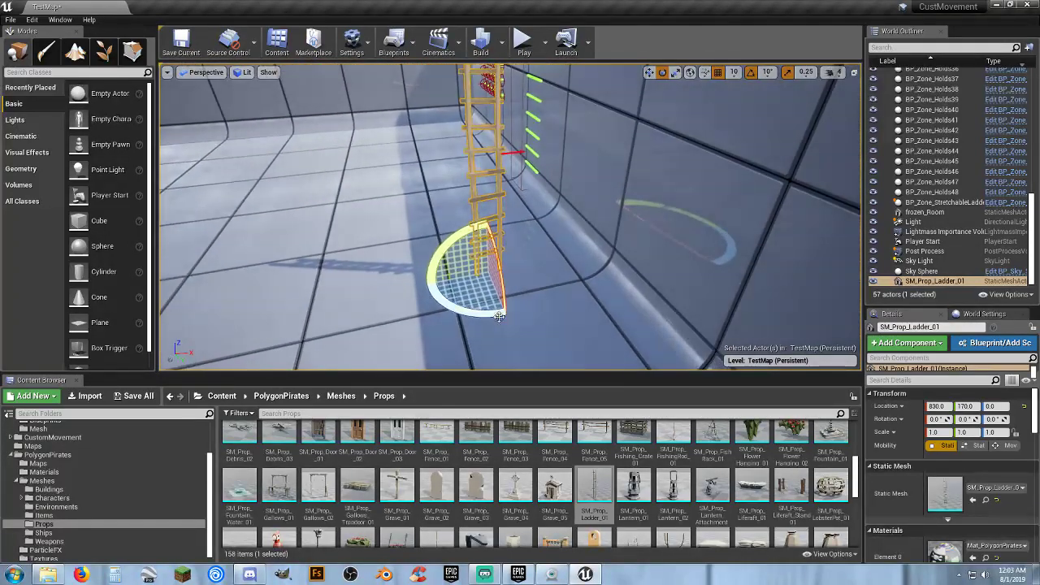
{"action": "left_click_drag", "start_coordinate": [486, 313], "coordinate": [549, 289]}
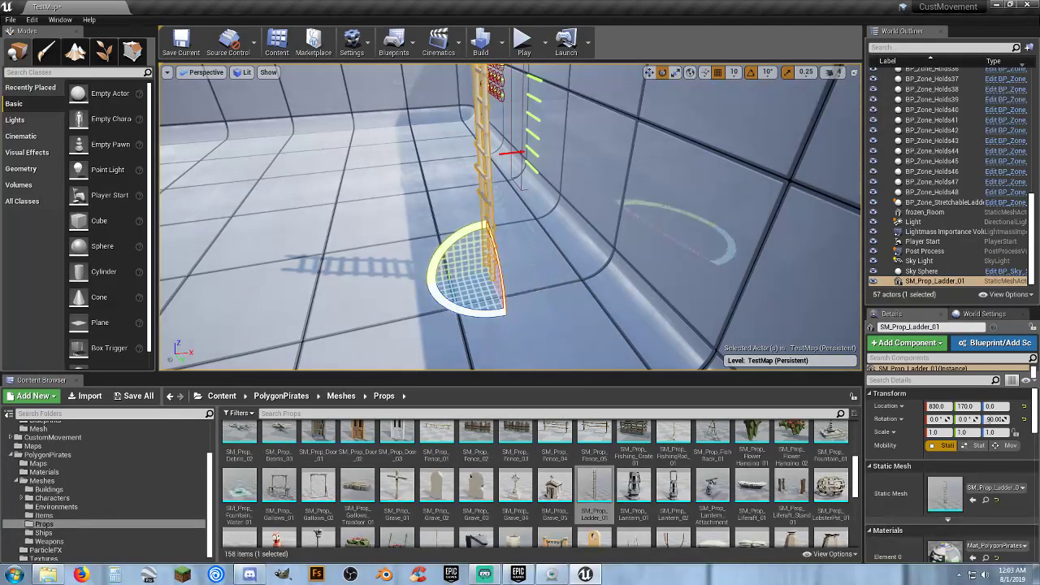
{"action": "right_click_drag", "start_coordinate": [566, 242], "coordinate": [666, 241]}
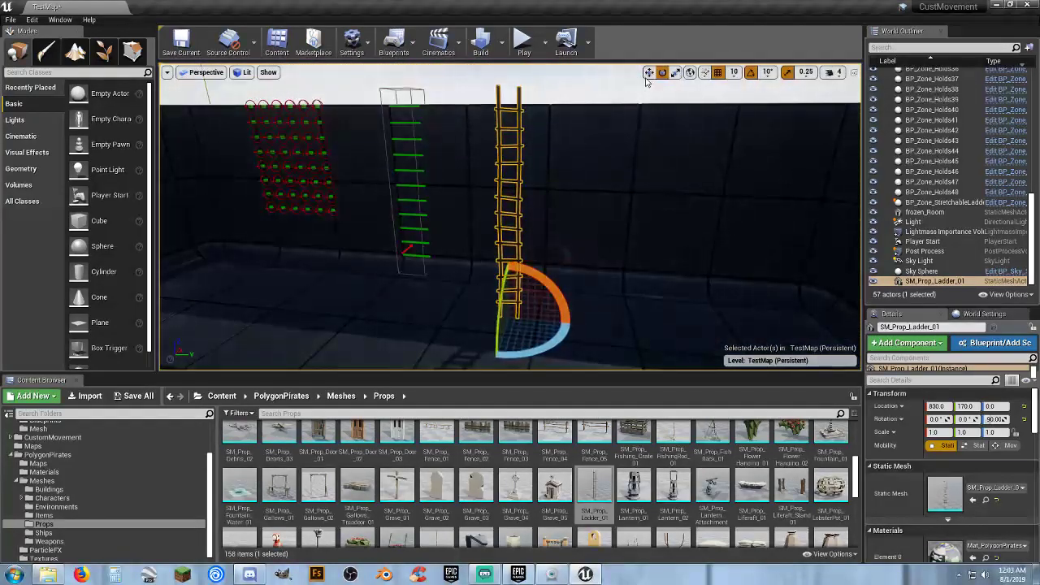
Move SM_Prop_Ladder_01 against the wall onto the green ladder, at X 1060 and Y -190.
{"action": "left_click", "coordinate": [650, 72]}
{"action": "right_click_drag", "start_coordinate": [643, 114], "coordinate": [520, 178]}
{"action": "right_click_drag", "start_coordinate": [673, 239], "coordinate": [748, 239]}
{"action": "left_click_drag", "start_coordinate": [668, 284], "coordinate": [508, 256]}
{"action": "right_click_drag", "start_coordinate": [530, 201], "coordinate": [389, 220]}
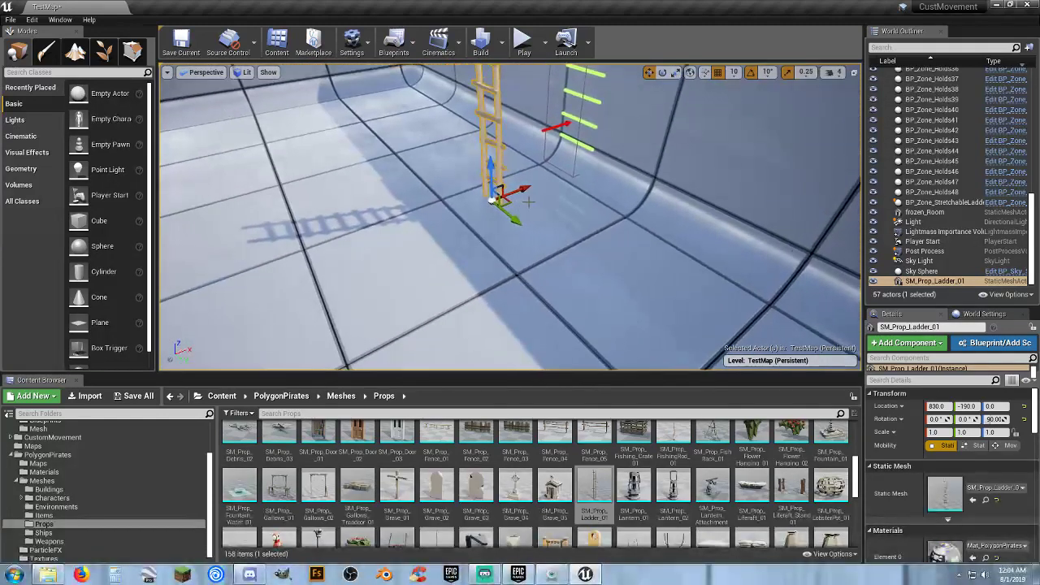
{"action": "left_click_drag", "start_coordinate": [520, 191], "coordinate": [598, 168]}
{"action": "right_click_drag", "start_coordinate": [654, 228], "coordinate": [784, 220]}
{"action": "key", "text": "s"}
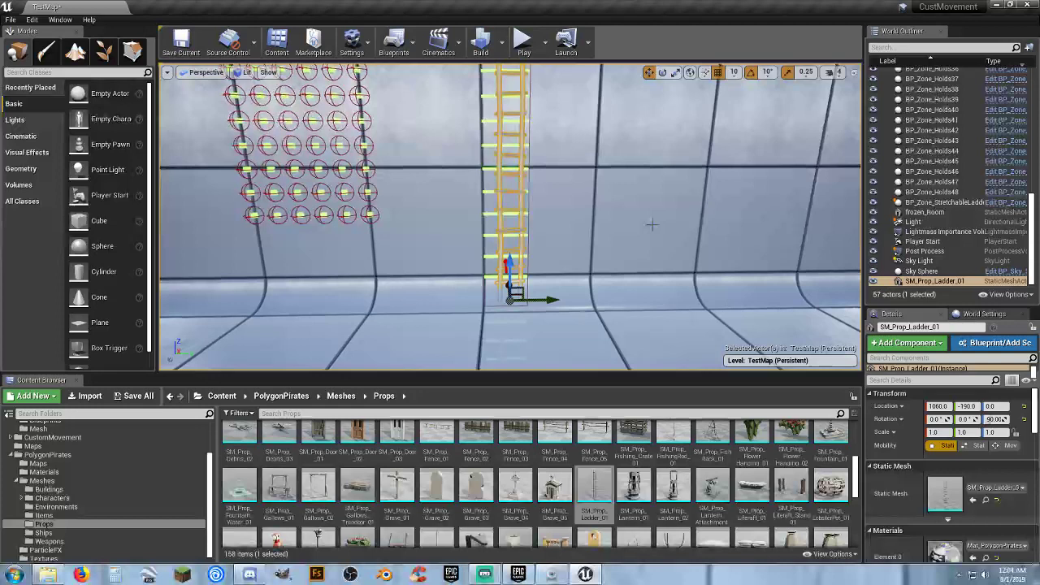
Set the Step Width Scale of BP_Zone_StretchableLadder to 0.5 and move it to Y -190 to line up with the wooden ladder.
{"action": "left_click", "coordinate": [489, 215]}
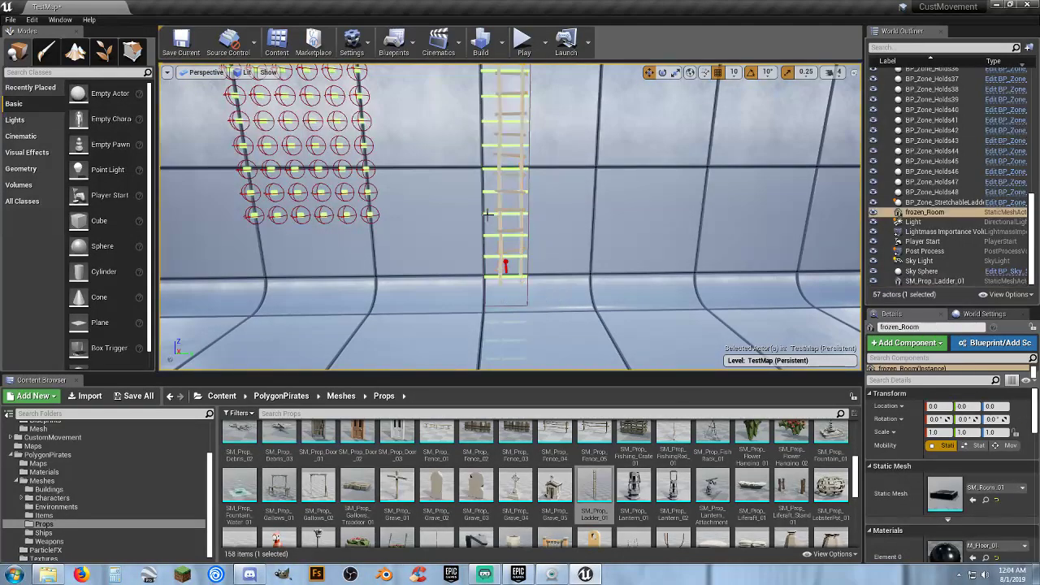
{"action": "left_click", "coordinate": [489, 214]}
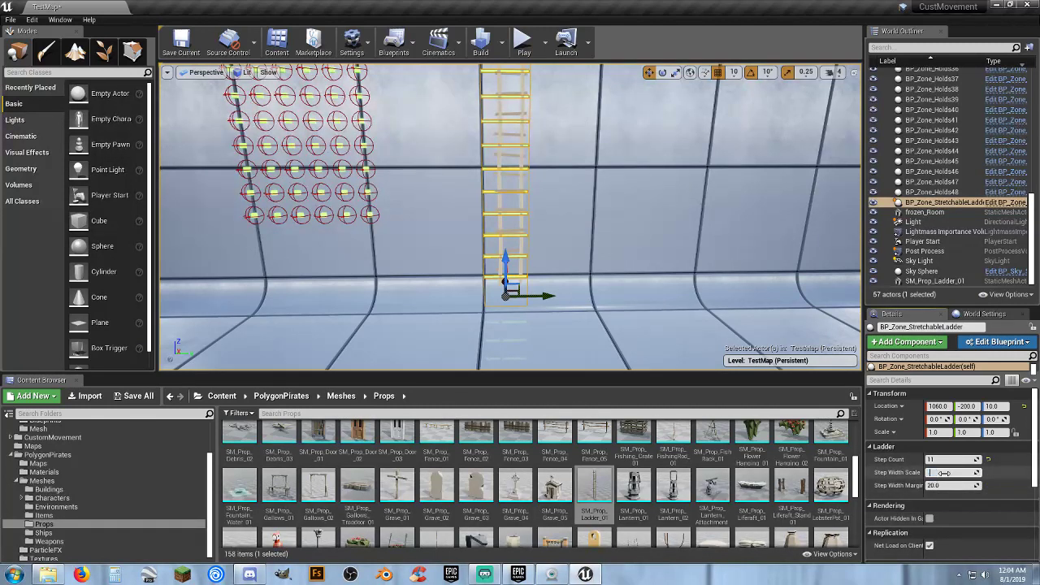
{"action": "type", "text": "0.5"}
{"action": "key", "text": "Tab"}
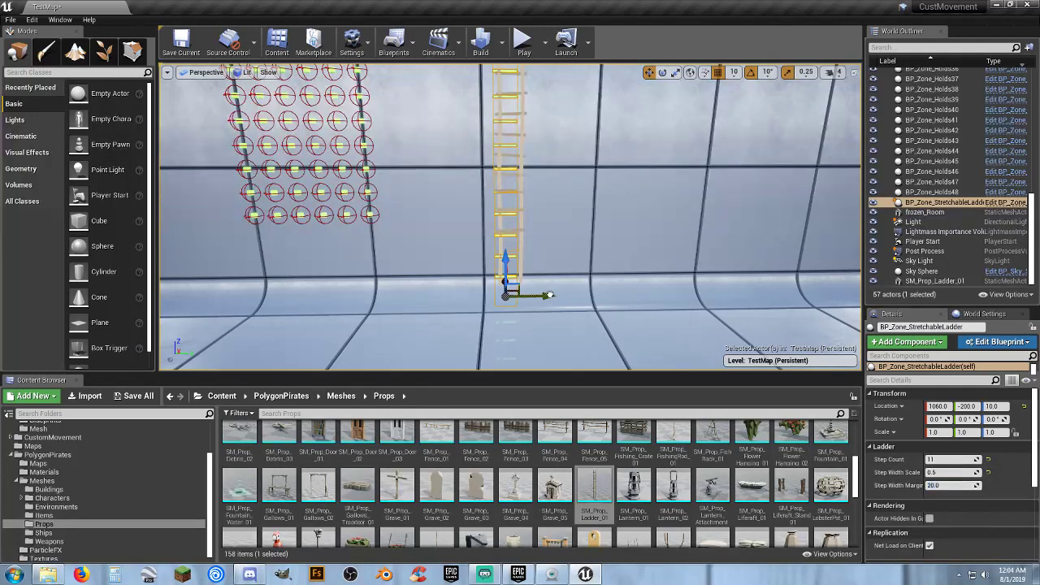
{"action": "left_click_drag", "start_coordinate": [550, 295], "coordinate": [553, 294]}
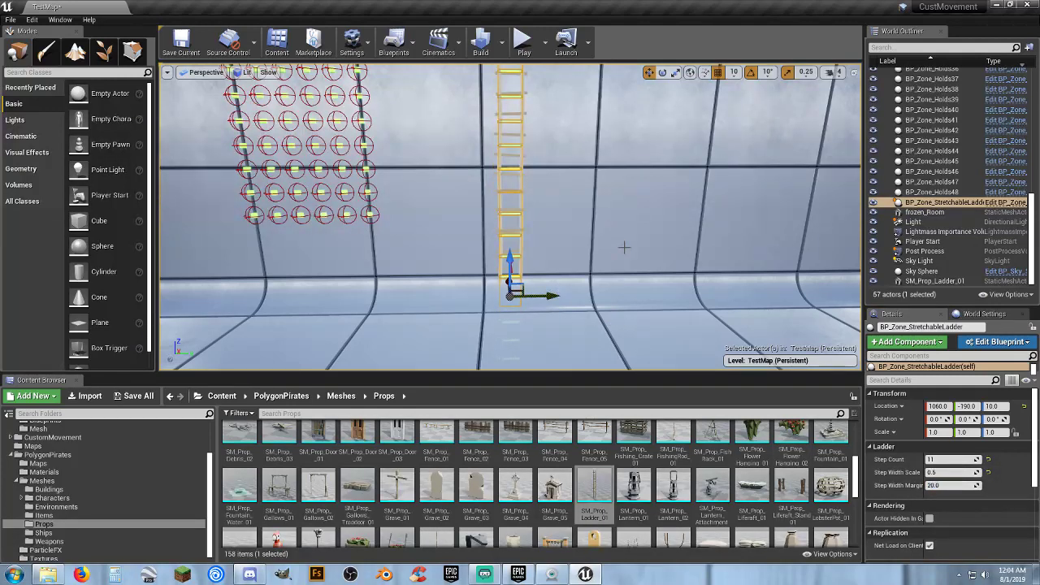
Raise SM_Prop_Ladder_01 to Z 10.
{"action": "right_click_drag", "start_coordinate": [625, 247], "coordinate": [569, 210]}
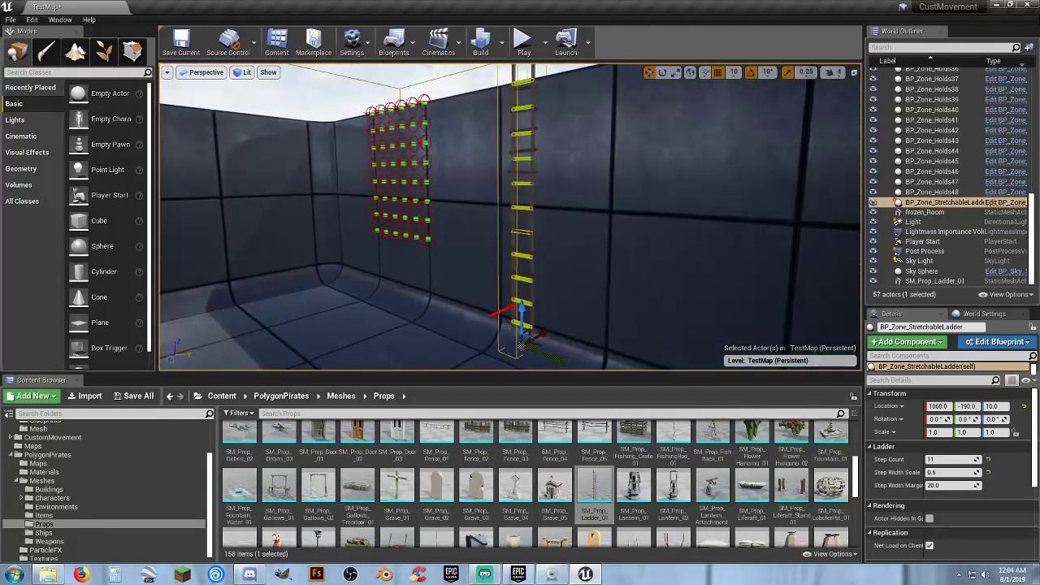
{"action": "right_click_drag", "start_coordinate": [528, 244], "coordinate": [589, 247]}
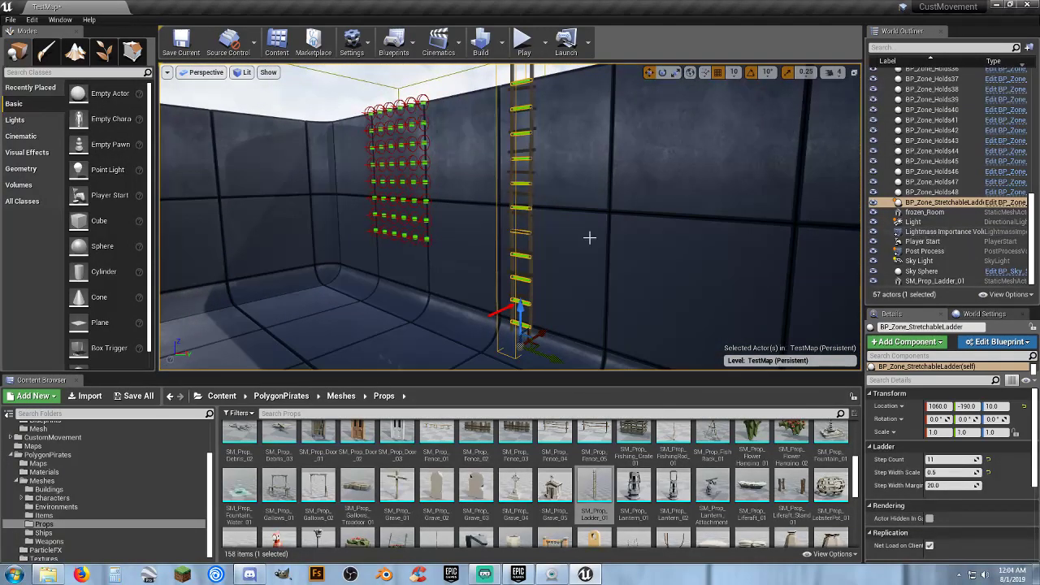
{"action": "left_click", "coordinate": [529, 244]}
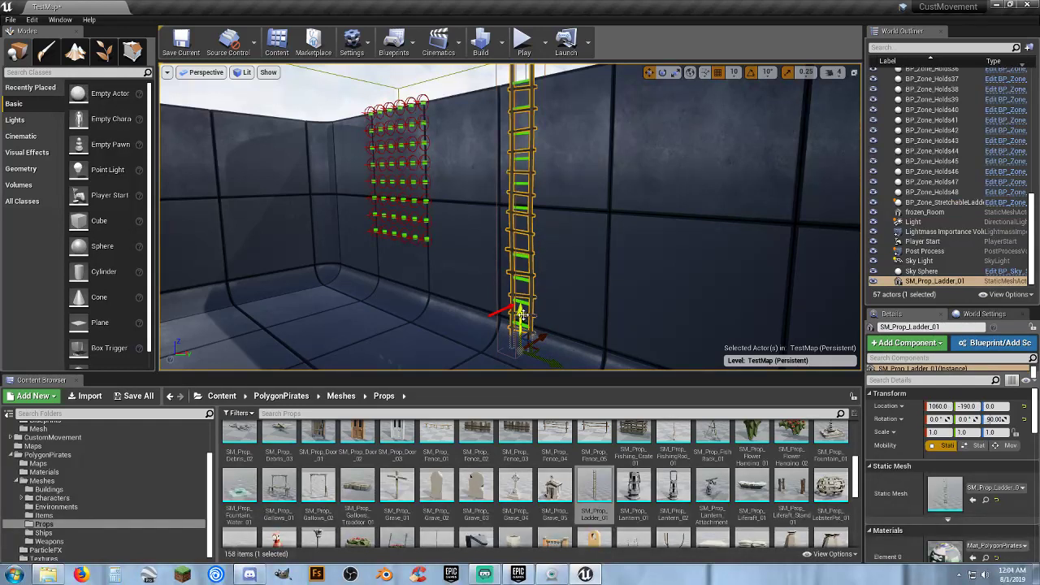
{"action": "left_click_drag", "start_coordinate": [521, 312], "coordinate": [521, 328]}
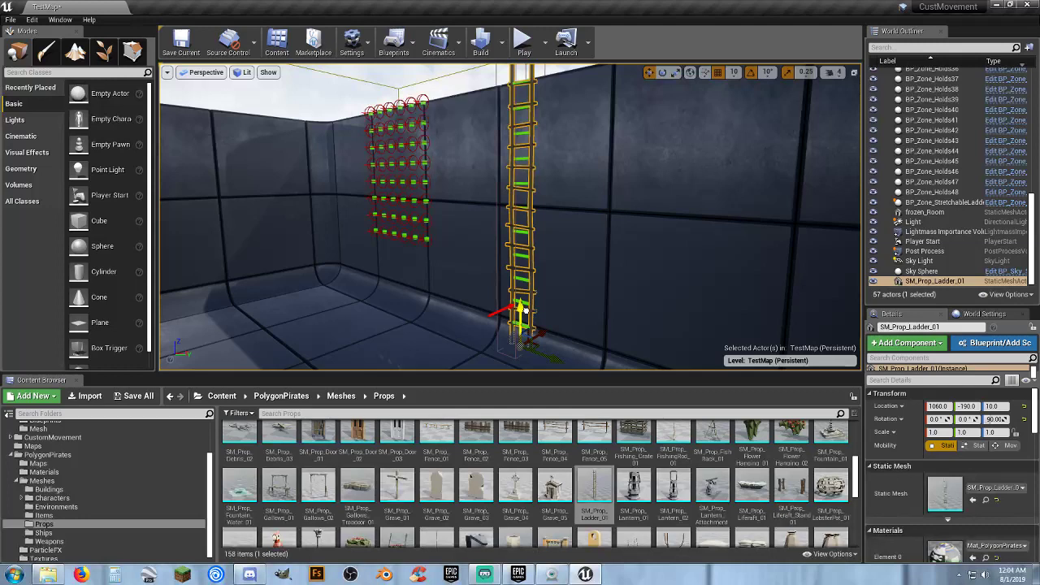
Play TestMap to test the skeleton climbing up and down the wooden ladder, and end the play session.
{"action": "left_click", "coordinate": [524, 40]}
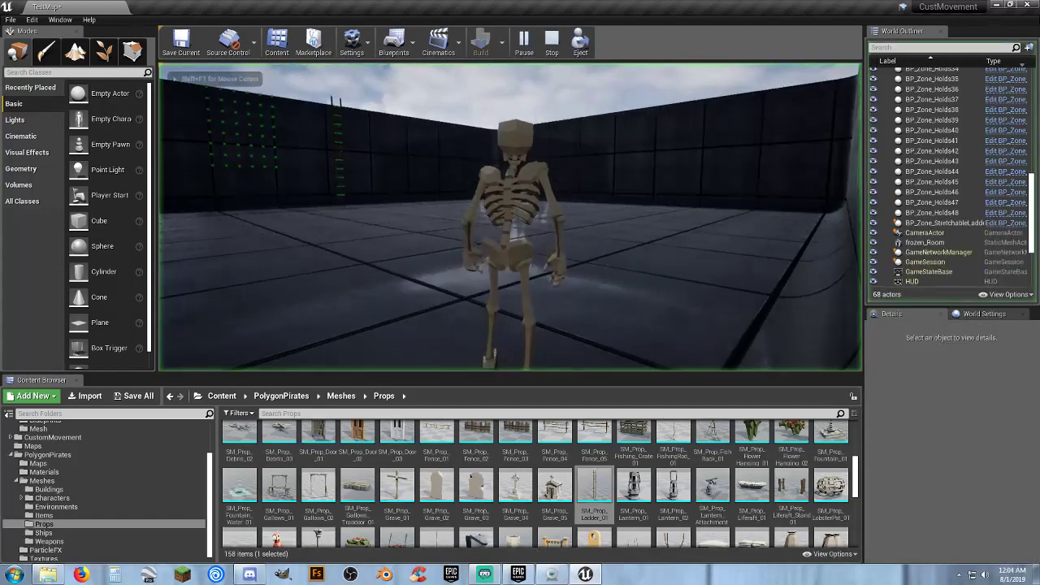
{"action": "key", "text": "w"}
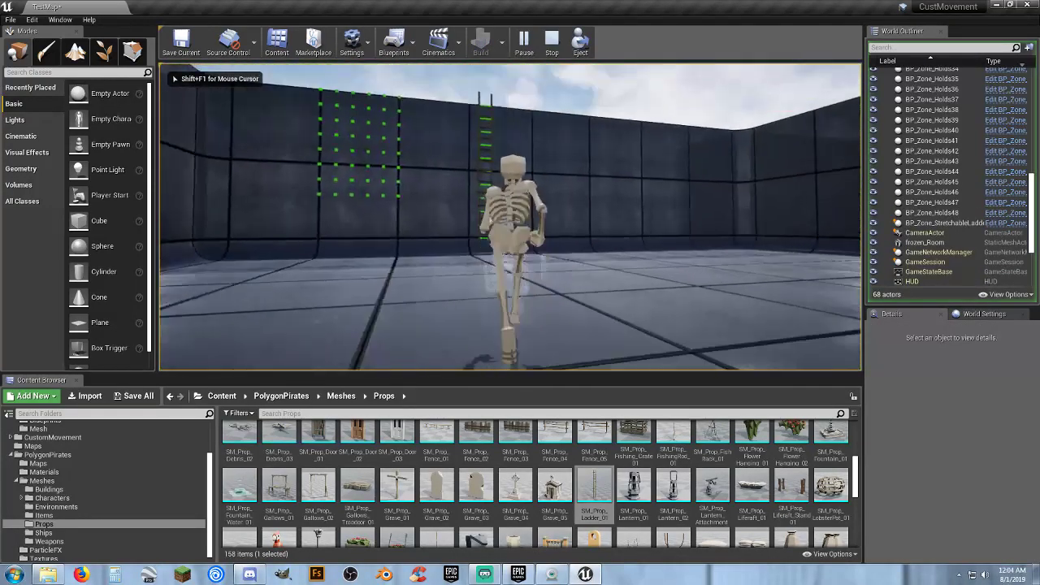
{"action": "key", "text": "w"}
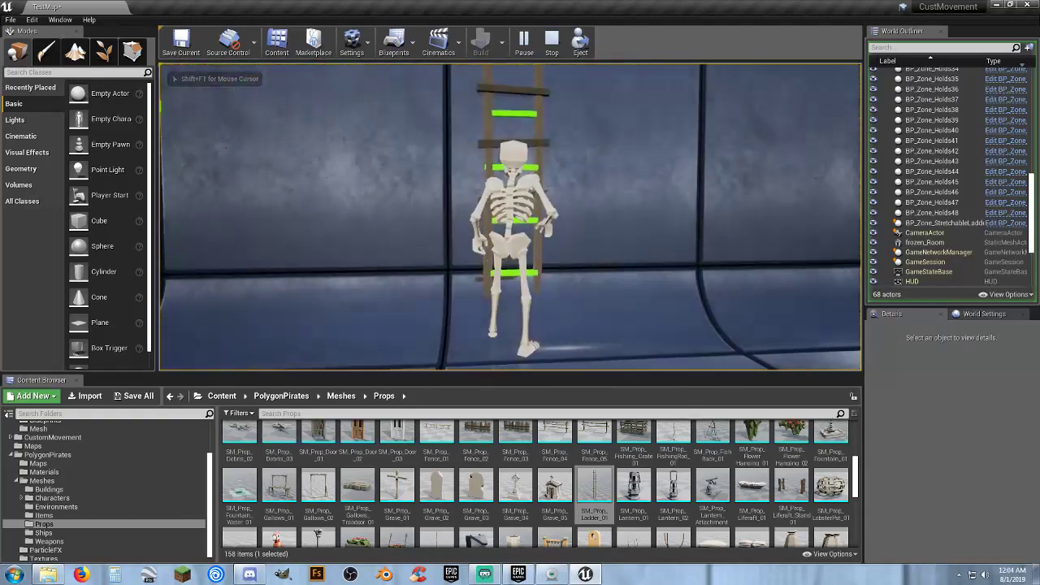
{"action": "key", "text": "w"}
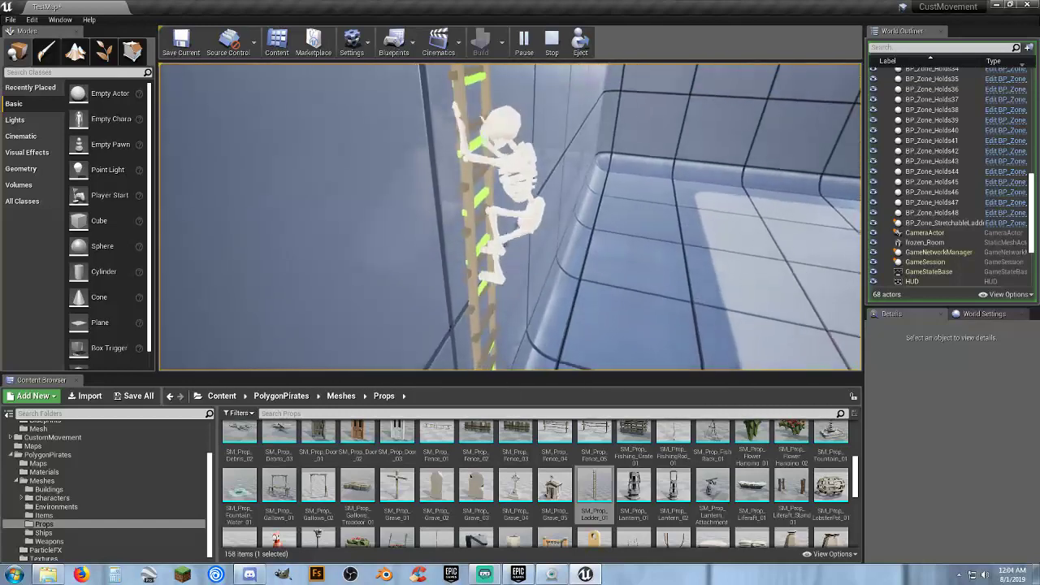
{"action": "key", "text": "w"}
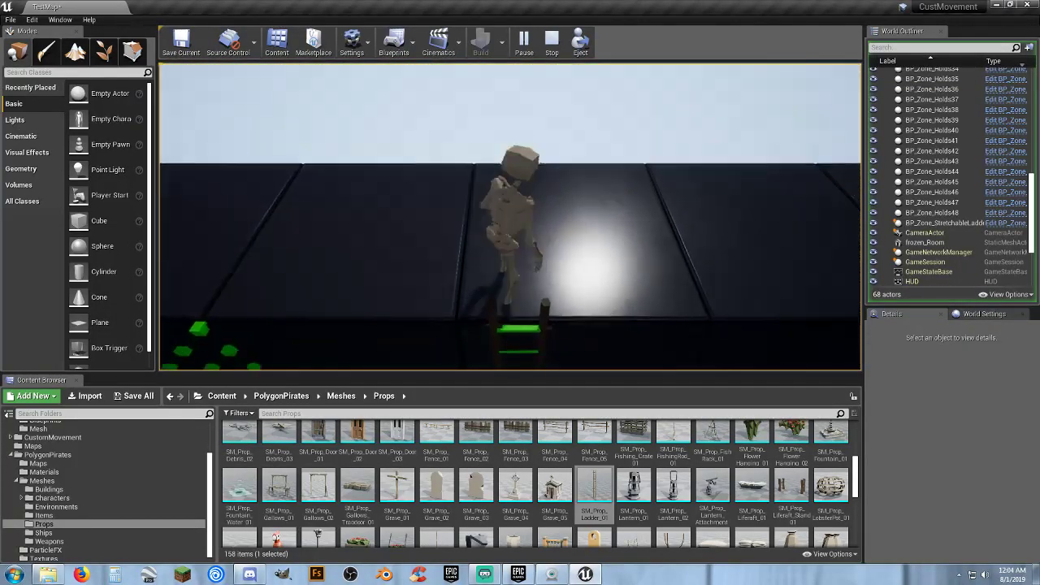
{"action": "key", "text": "s"}
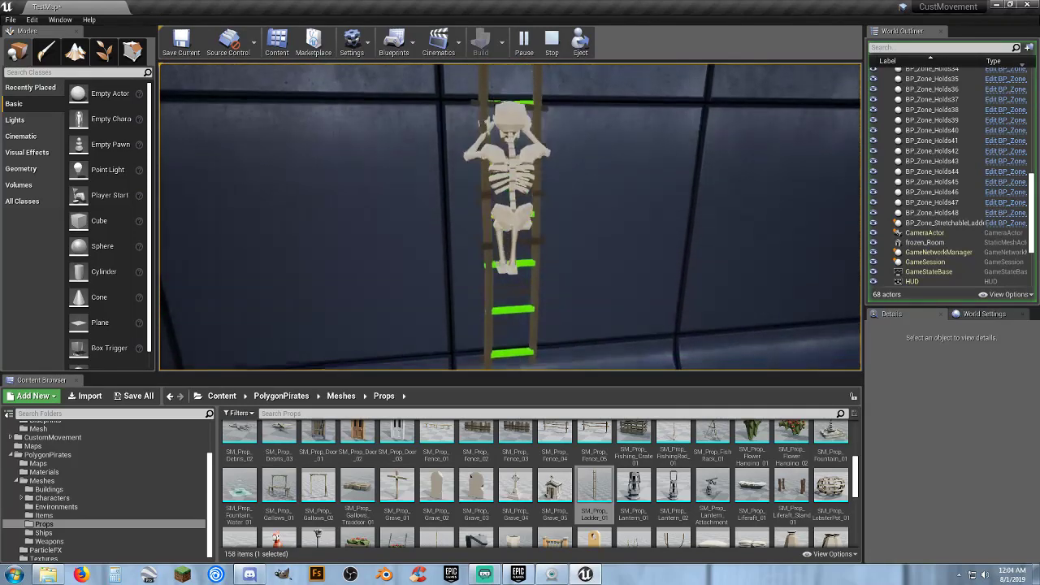
{"action": "key", "text": "s"}
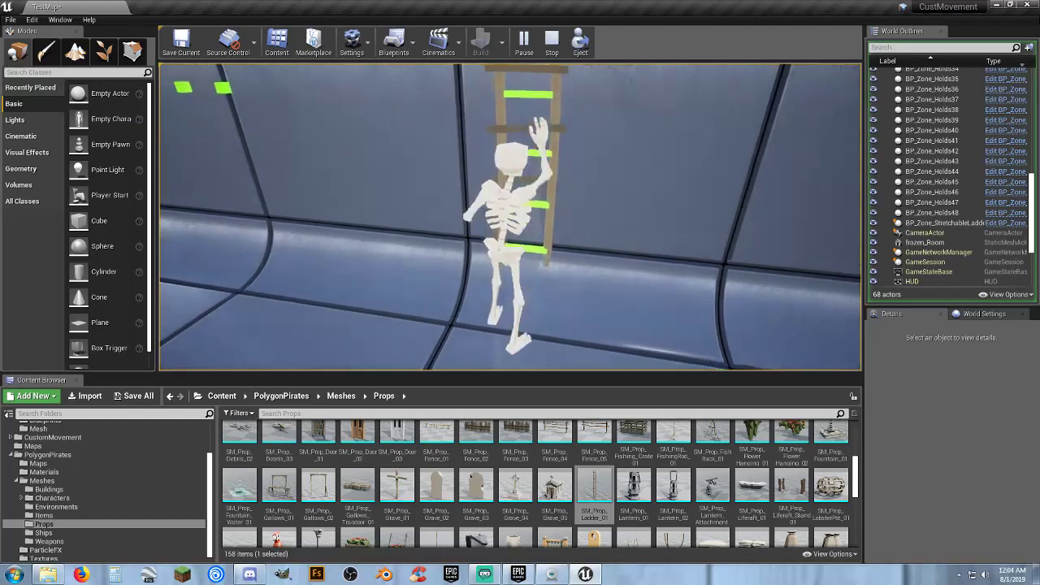
{"action": "key", "text": "Escape"}
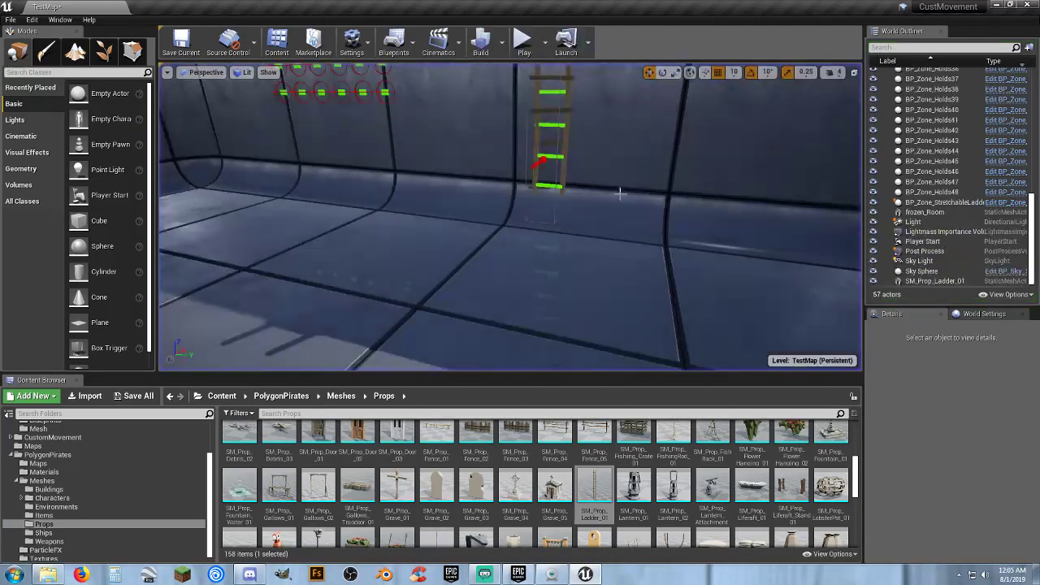
View SM_Prop_Ladder_01 from the side and try to nudge it slightly along the X axis.
{"action": "left_click", "coordinate": [569, 169]}
{"action": "key", "text": "f"}
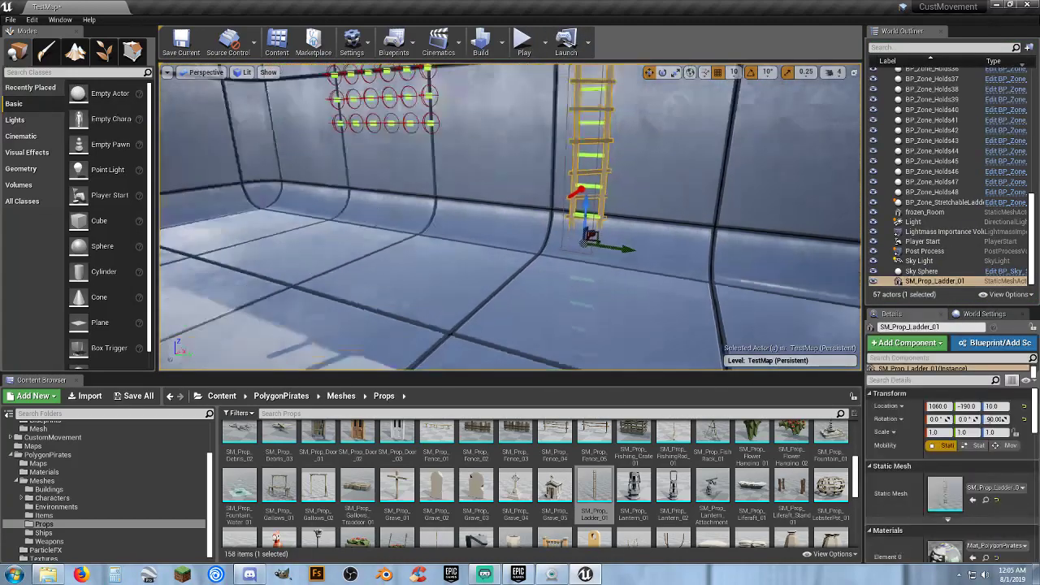
{"action": "right_click_drag", "start_coordinate": [575, 186], "coordinate": [486, 207]}
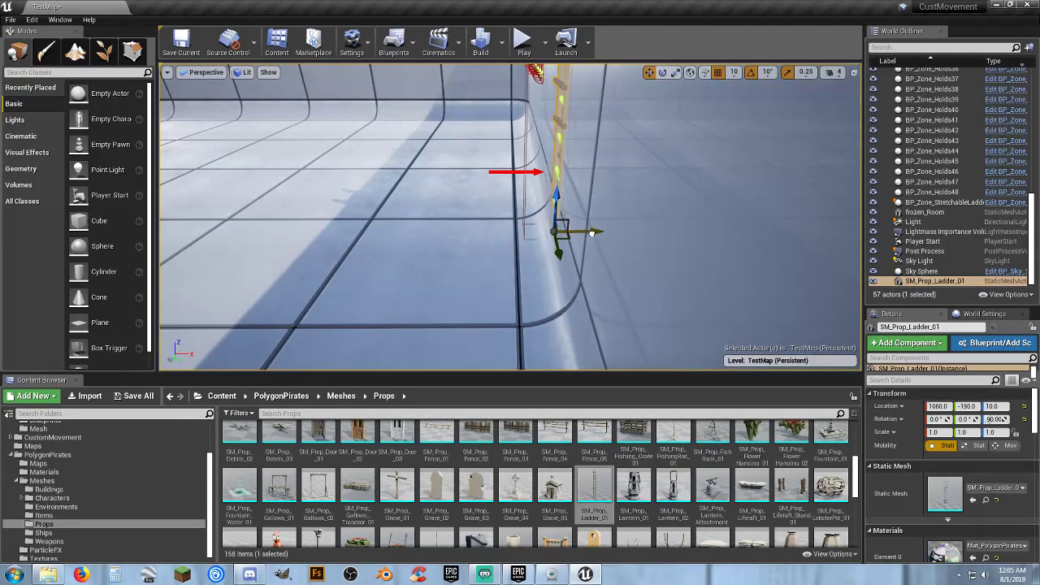
{"action": "left_click_drag", "start_coordinate": [597, 233], "coordinate": [594, 233]}
Set the Step Width Scale of BP_Zone_StretchableLadder to 0.3.
{"action": "left_click_drag", "start_coordinate": [598, 208], "coordinate": [594, 165], "text": "alt"}
{"action": "left_click", "coordinate": [554, 165]}
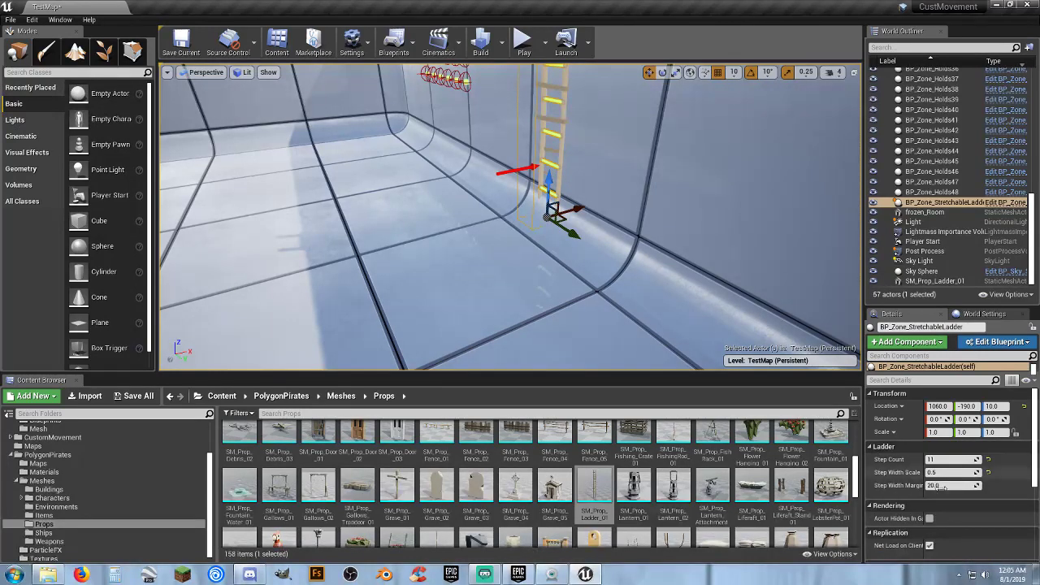
{"action": "left_click", "coordinate": [943, 472]}
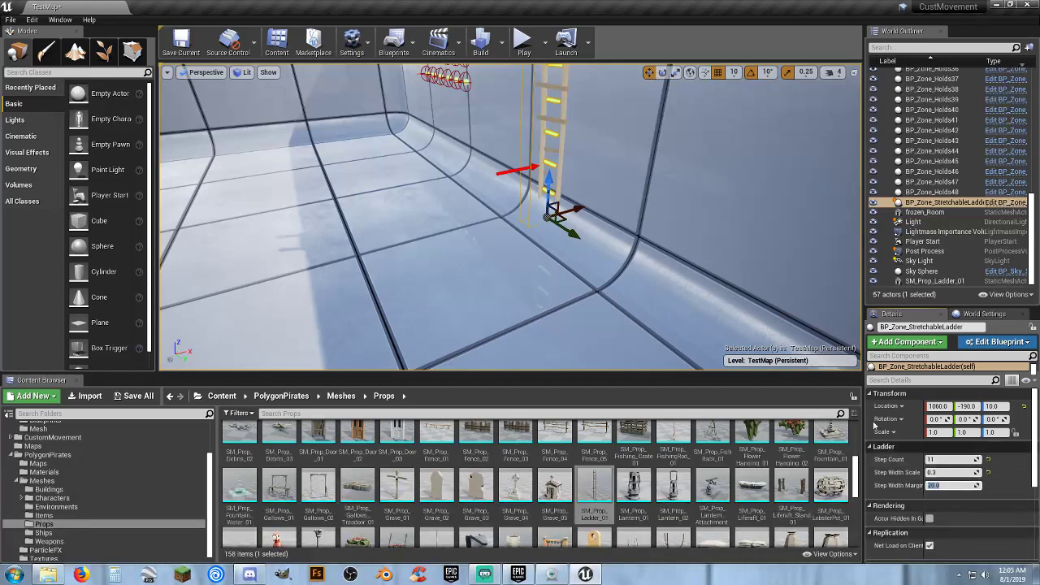
Set the position grid snap size to 5 and center BP_Zone_StretchableLadder between the wooden ladder's rails at Y -185.
{"action": "left_click_drag", "start_coordinate": [569, 211], "coordinate": [716, 199], "text": "alt"}
{"action": "right_click_drag", "start_coordinate": [664, 286], "coordinate": [662, 286]}
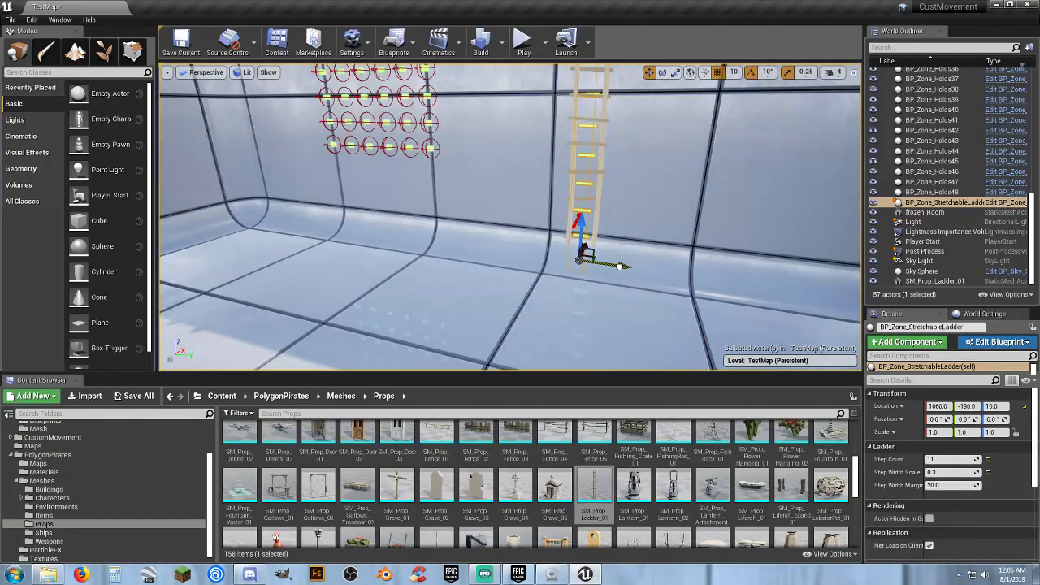
{"action": "left_click", "coordinate": [734, 72]}
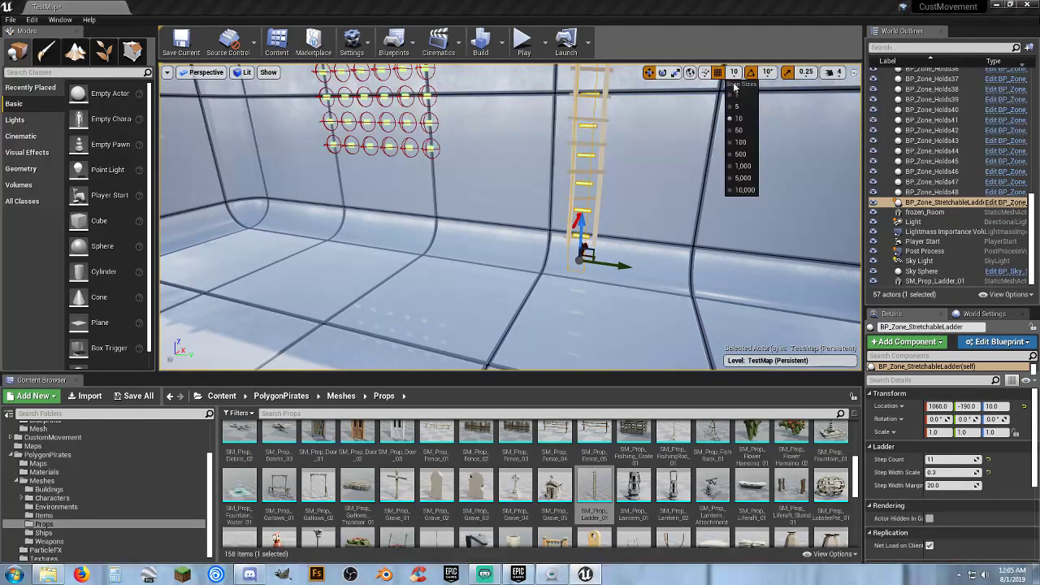
{"action": "left_click", "coordinate": [738, 107]}
{"action": "right_click_drag", "start_coordinate": [655, 273], "coordinate": [679, 249]}
{"action": "key", "text": "w"}
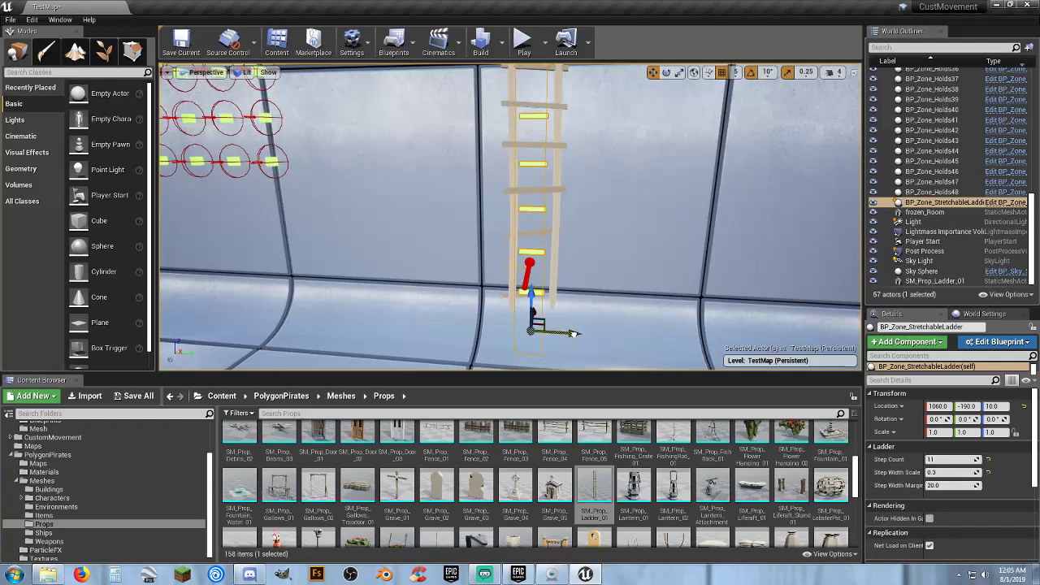
{"action": "left_click_drag", "start_coordinate": [573, 334], "coordinate": [576, 333]}
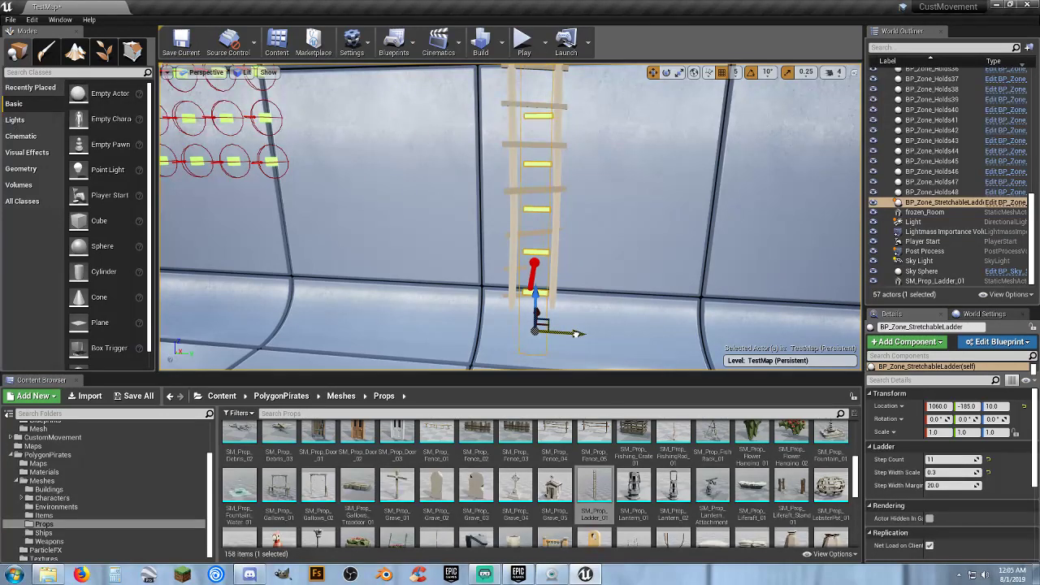
Play TestMap to test the skeleton climbing up and down the narrowed wooden ladder, and end the play session.
{"action": "left_click", "coordinate": [523, 45]}
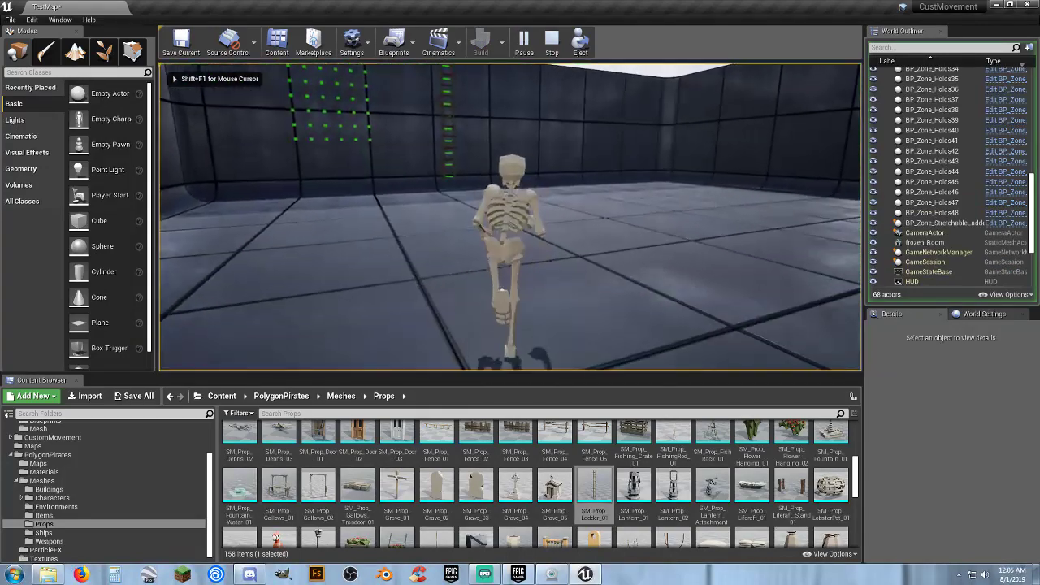
{"action": "key", "text": "w"}
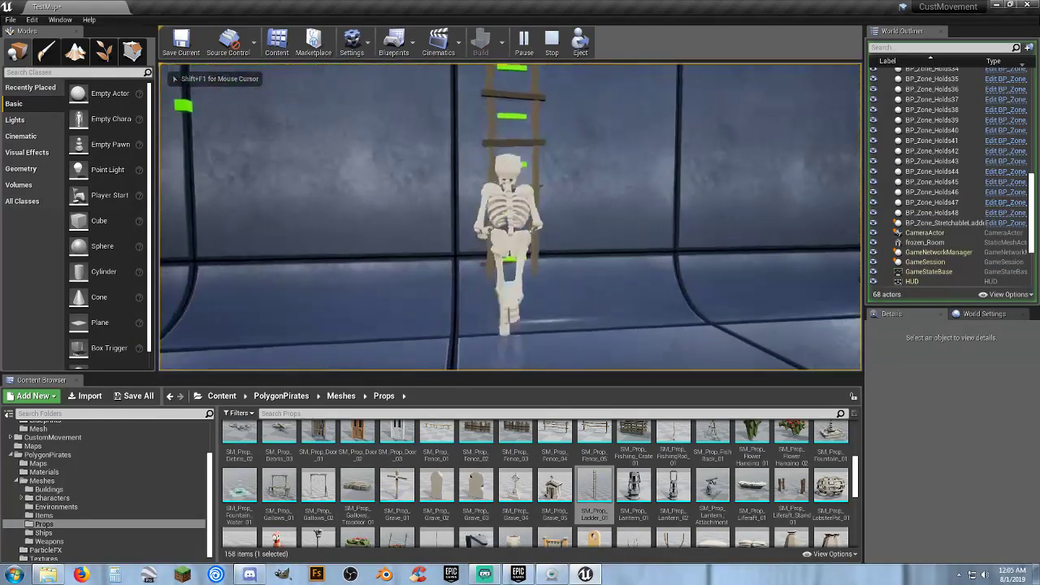
{"action": "key", "text": "w"}
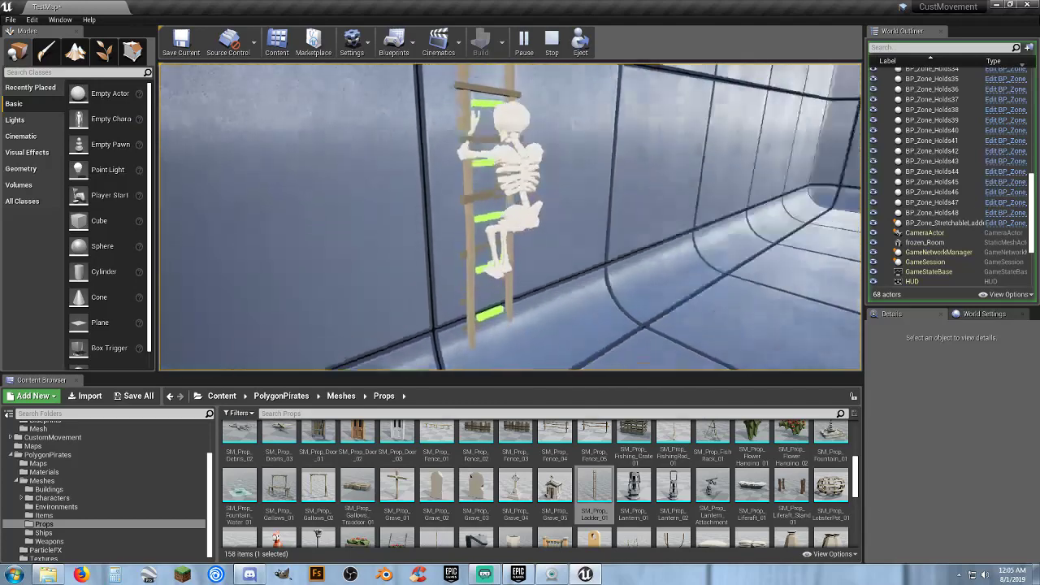
{"action": "key", "text": "w"}
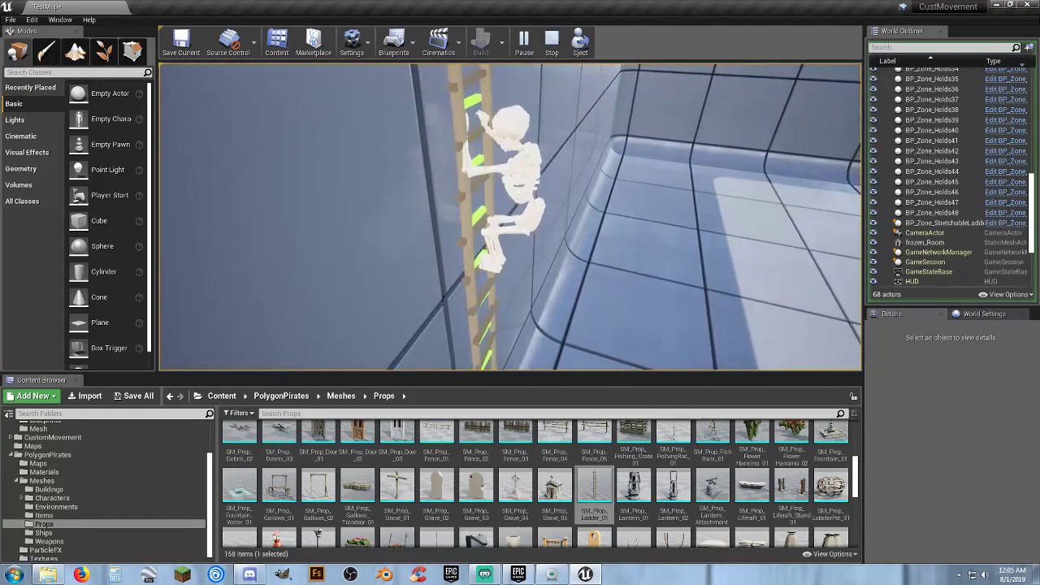
{"action": "key", "text": "w"}
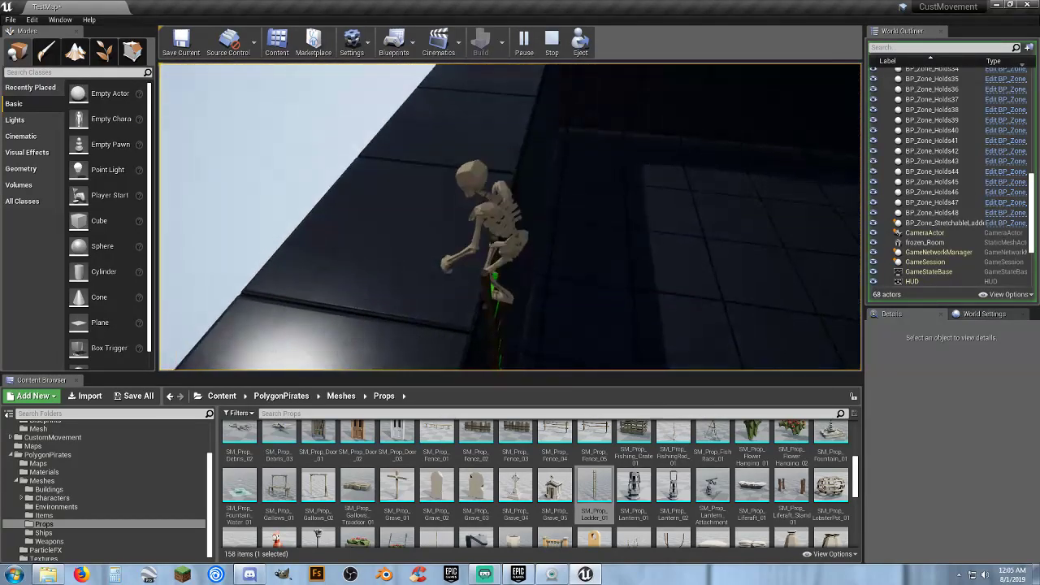
{"action": "key", "text": "s"}
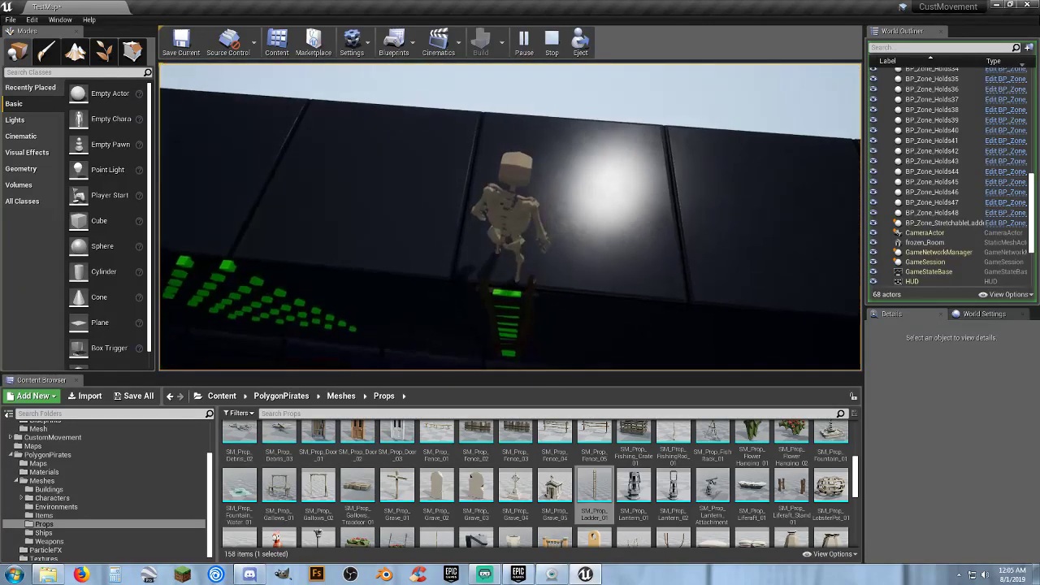
{"action": "key", "text": "s"}
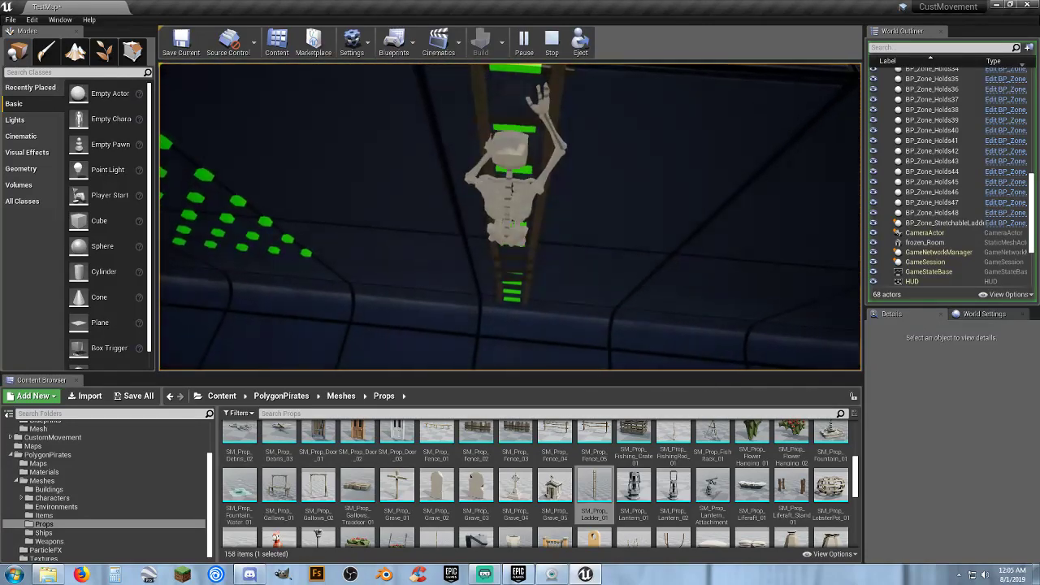
{"action": "key", "text": "s"}
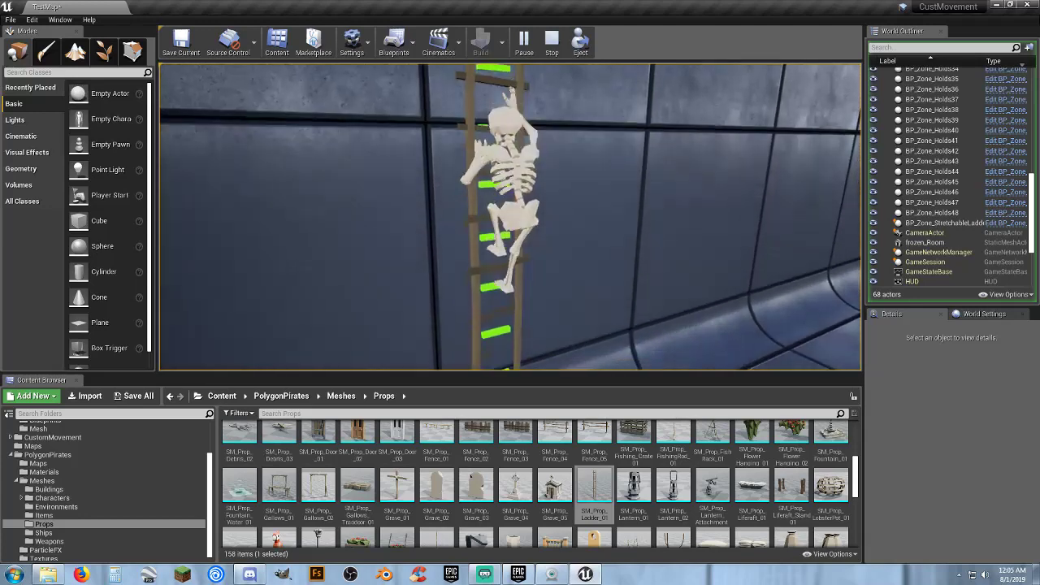
{"action": "key", "text": "s"}
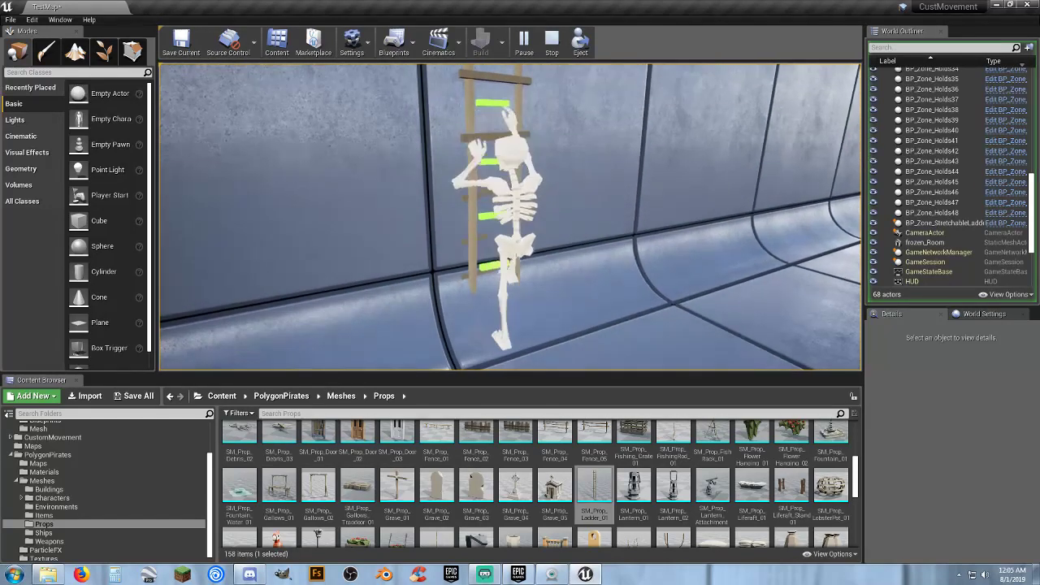
{"action": "key", "text": "Escape"}
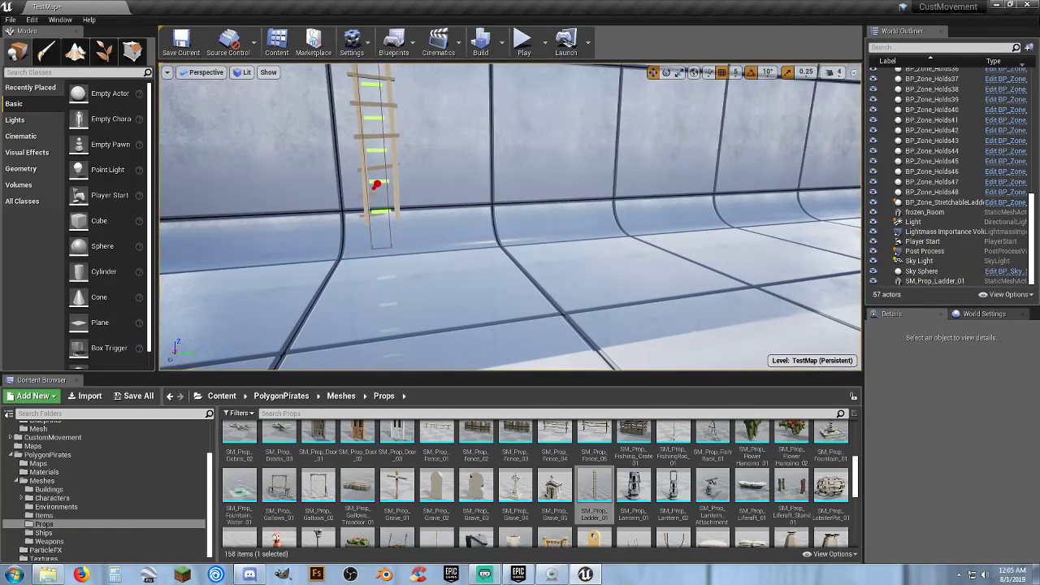
Open the BP_Zone_StretchableLadder blueprint, clear the New Mesh of the Set Static Mesh node in its Construction Script, and compile and save.
{"action": "left_click", "coordinate": [959, 202]}
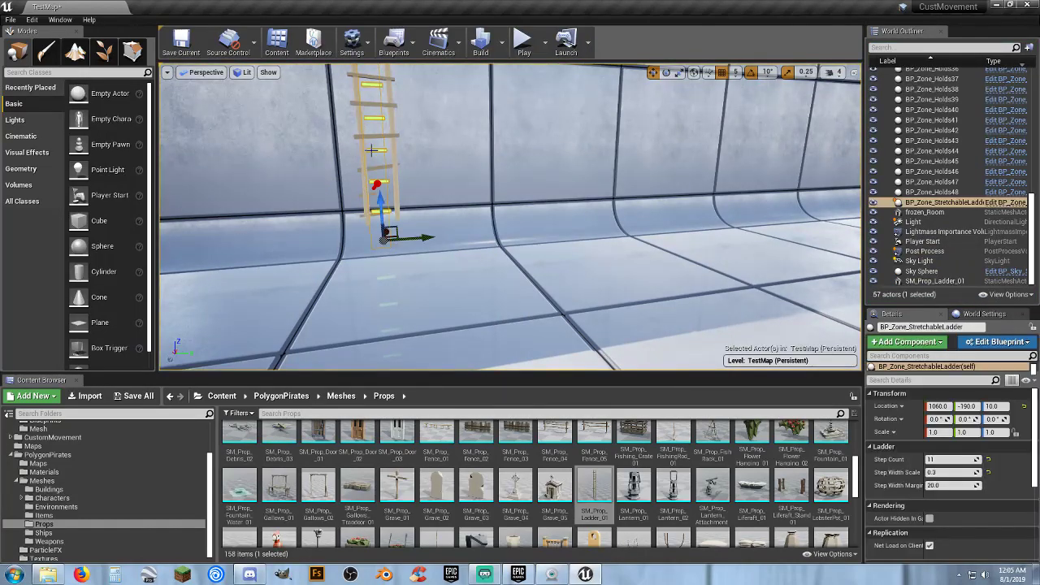
{"action": "left_click", "coordinate": [1016, 203]}
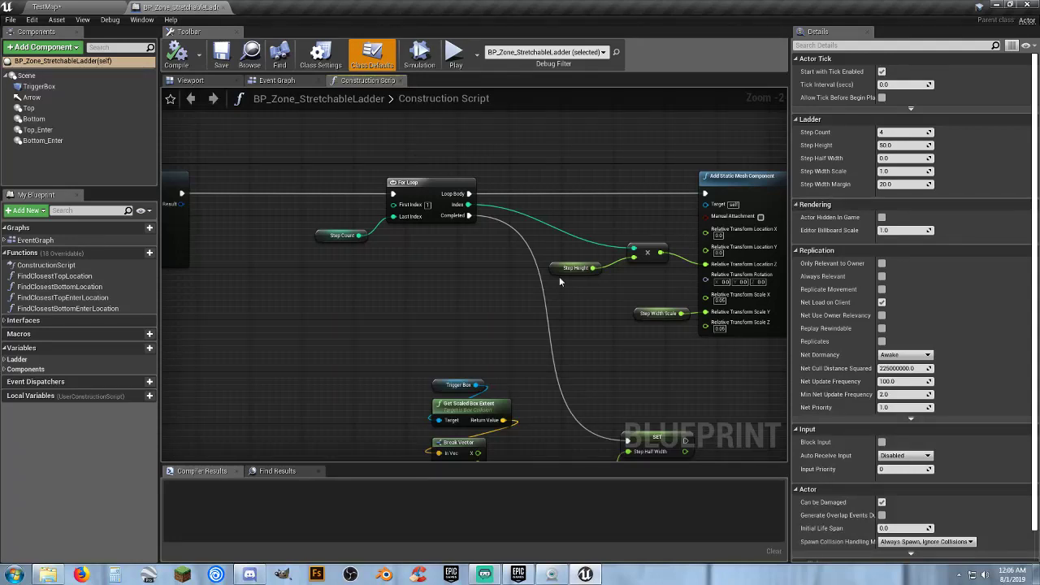
{"action": "right_click_drag", "start_coordinate": [610, 353], "coordinate": [260, 335]}
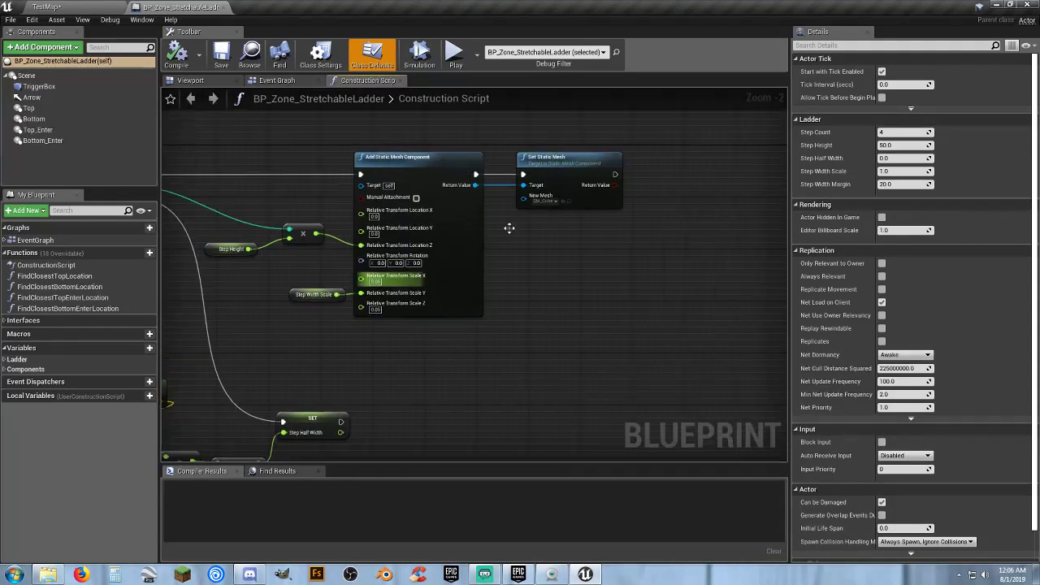
{"action": "left_click", "coordinate": [543, 202]}
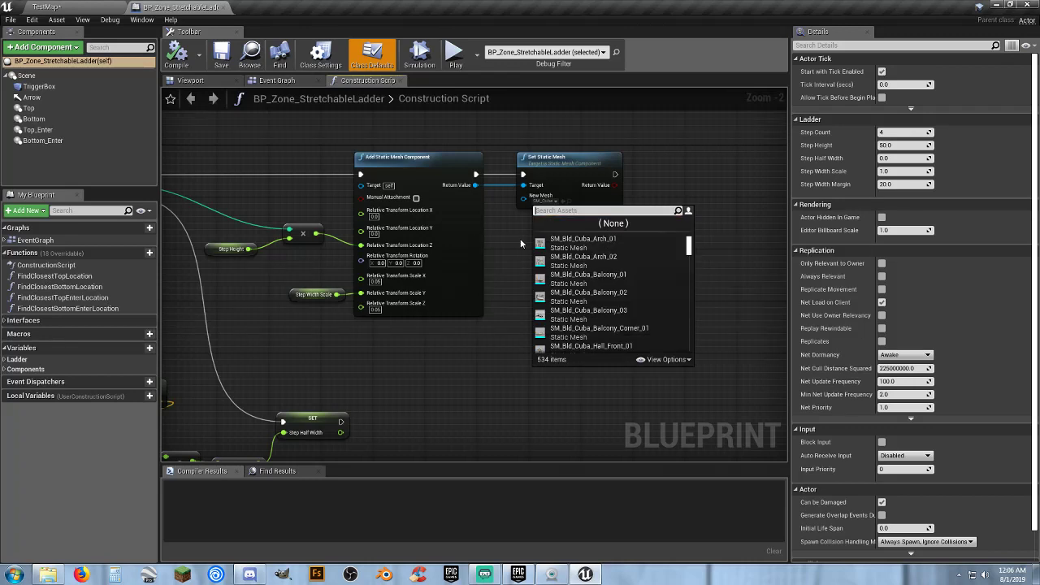
{"action": "left_click", "coordinate": [614, 223]}
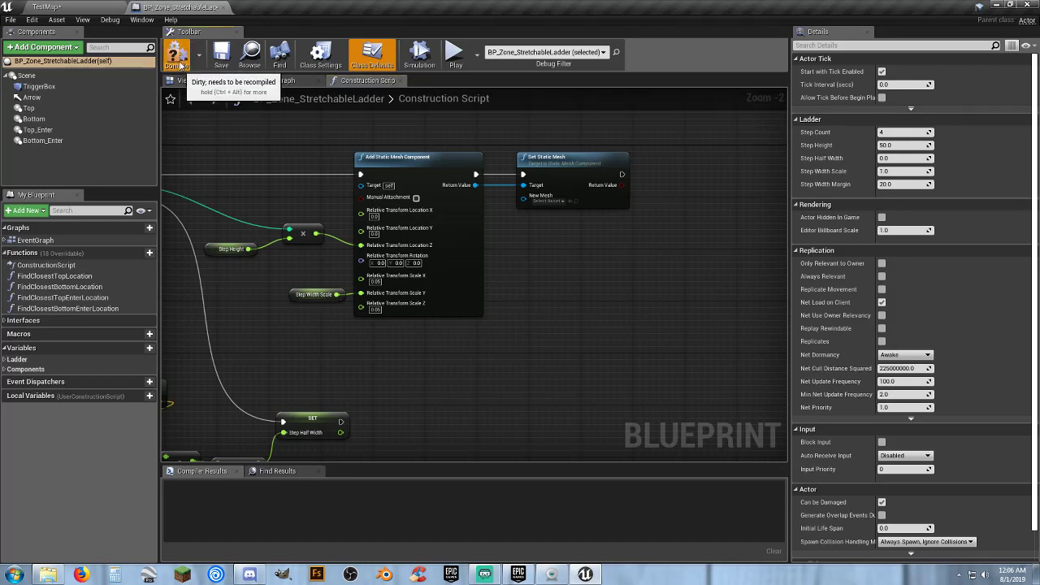
{"action": "left_click", "coordinate": [222, 59]}
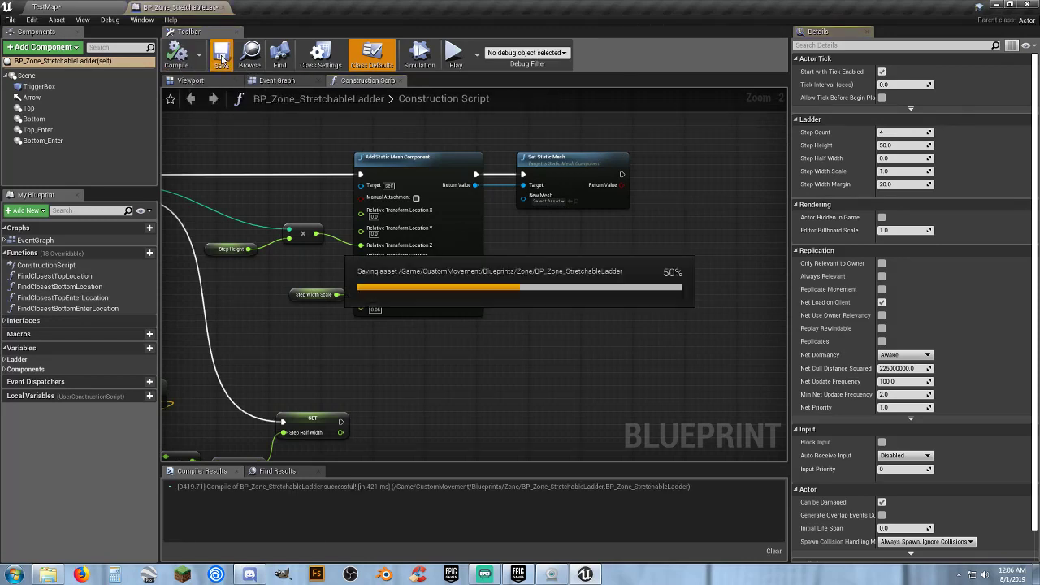
Try SM_Prop_Ladder_01 as the New Mesh of the Set Static Mesh node, compile and save, and inspect the ladder in TestMap.
{"action": "left_click", "coordinate": [549, 201]}
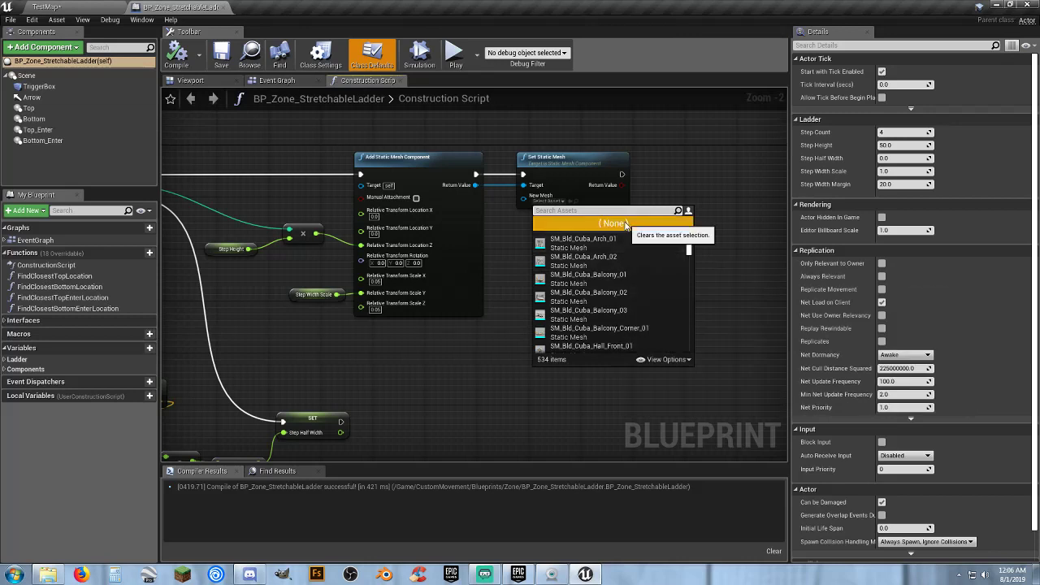
{"action": "type", "text": "lad"}
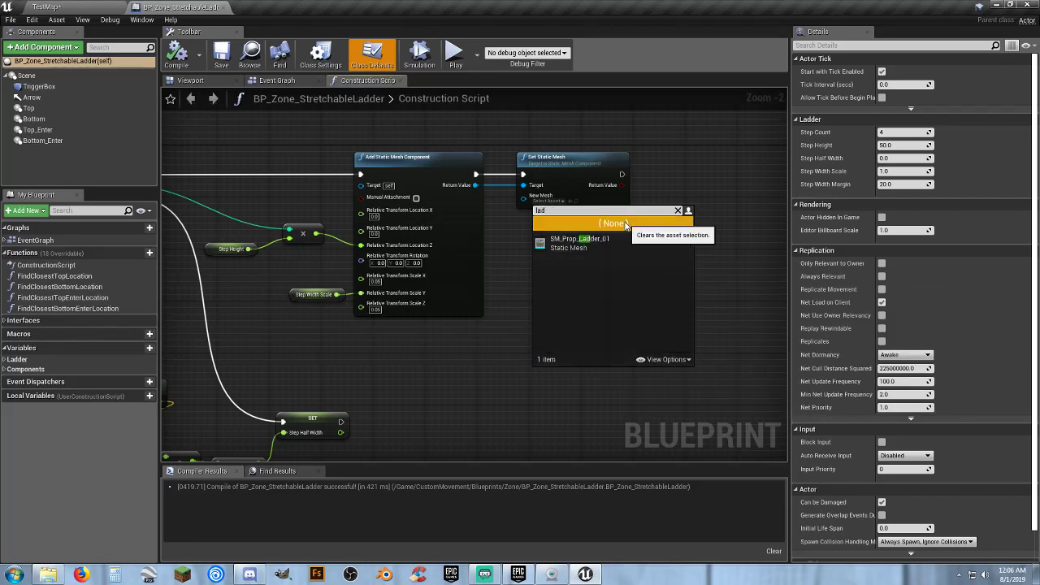
{"action": "left_click", "coordinate": [619, 243]}
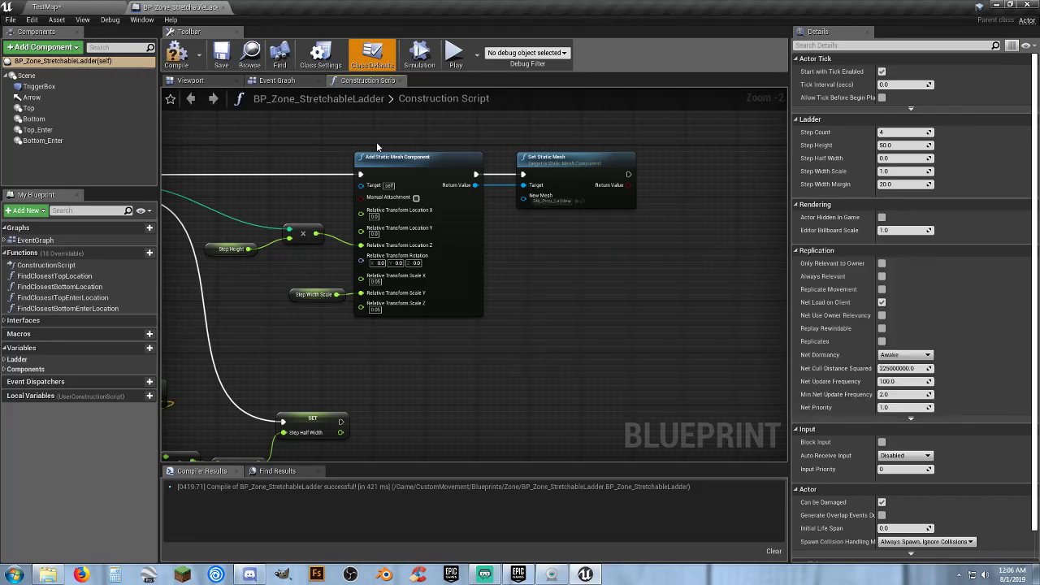
{"action": "left_click", "coordinate": [181, 63]}
{"action": "left_click", "coordinate": [219, 60]}
{"action": "left_click", "coordinate": [96, 7]}
{"action": "right_click_drag", "start_coordinate": [492, 170], "coordinate": [523, 181]}
{"action": "left_click", "coordinate": [195, 7]}
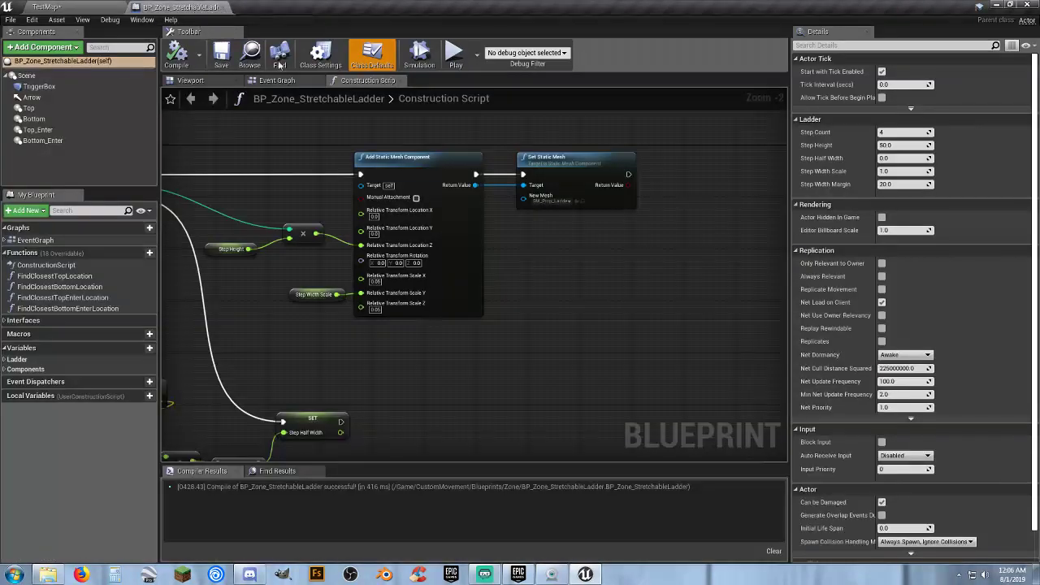
Change the Set Static Mesh node's New Mesh from the ladder prop back to None, and compile and save the blueprint.
{"action": "left_click", "coordinate": [550, 200]}
{"action": "left_click", "coordinate": [609, 226]}
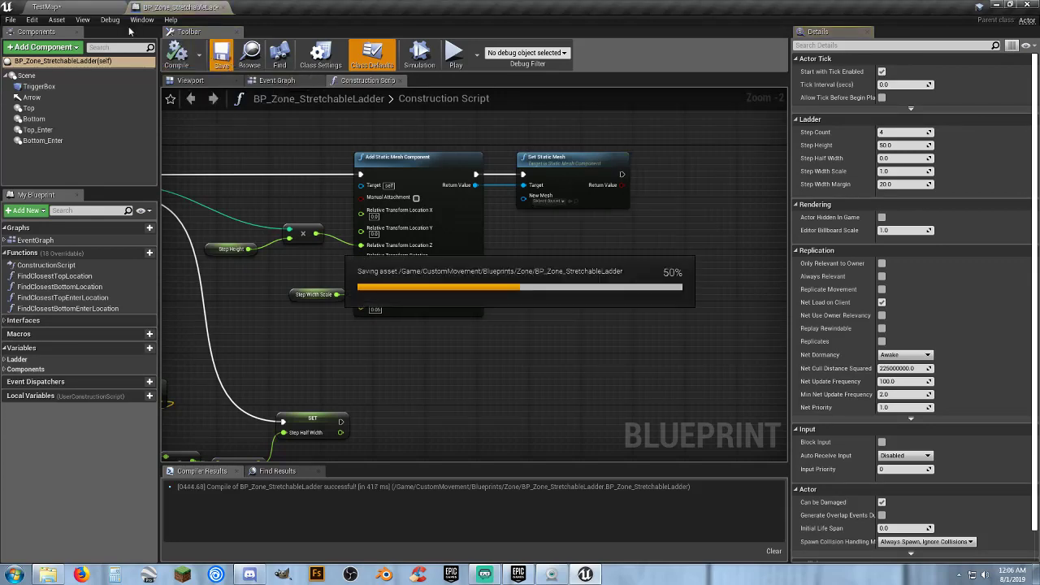
Return to TestMap, play it to test climbing the ladder without the rung meshes, and end the play session.
{"action": "left_click", "coordinate": [49, 7]}
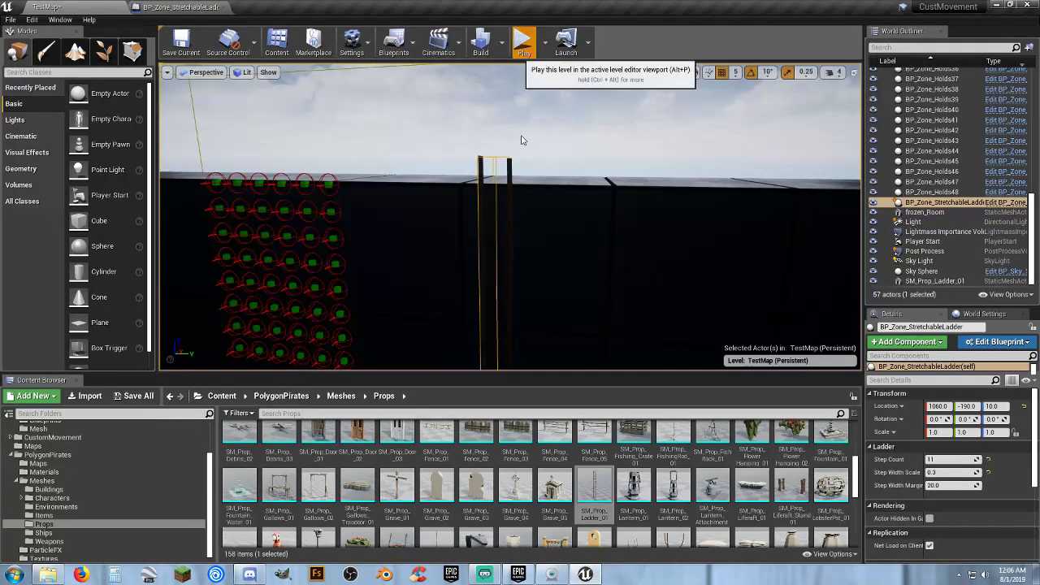
{"action": "left_click", "coordinate": [523, 40]}
{"action": "key", "text": "w"}
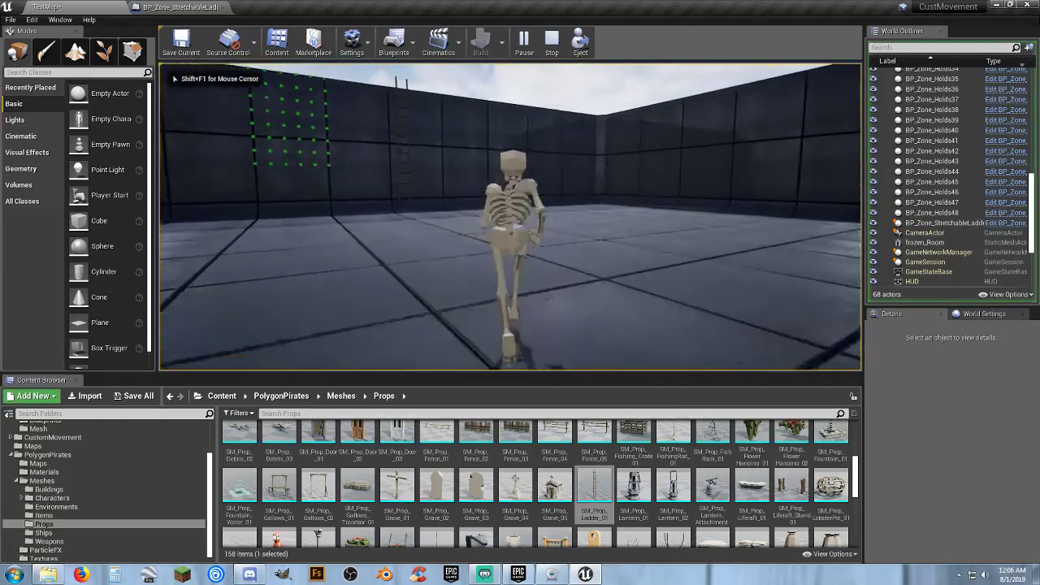
{"action": "key", "text": "d"}
{"action": "key", "text": "w"}
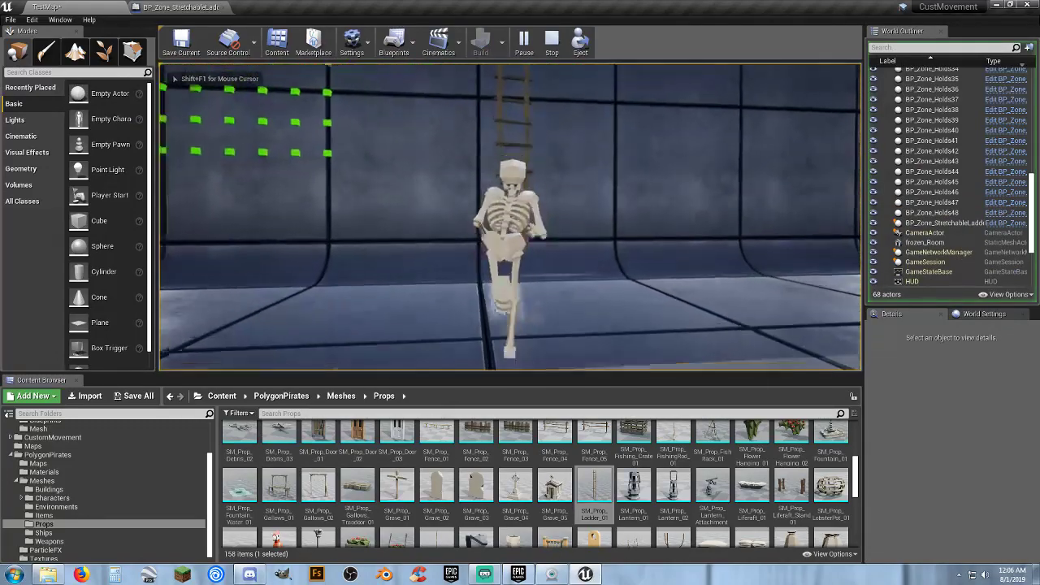
{"action": "key", "text": "w"}
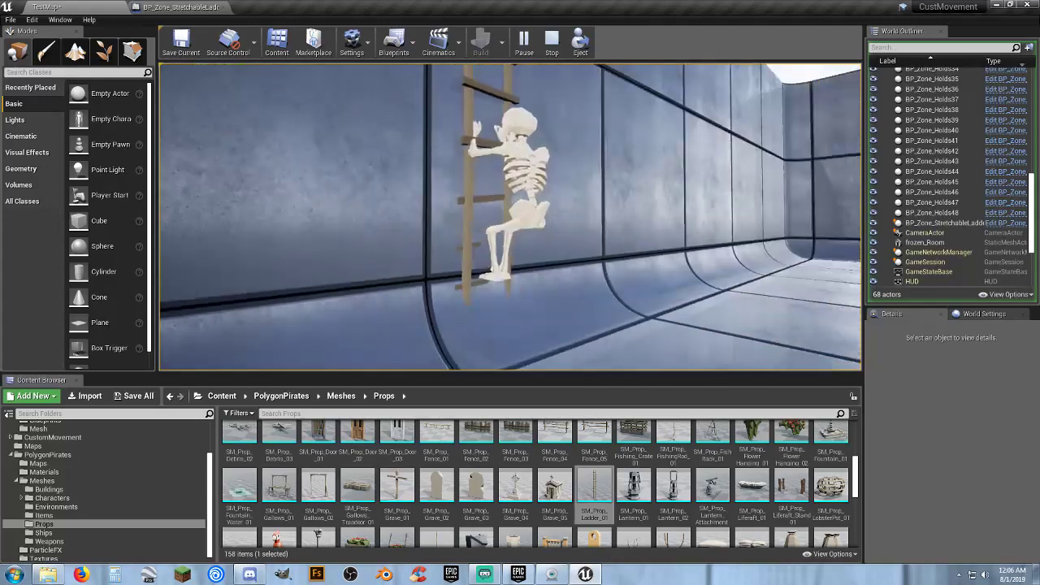
{"action": "key", "text": "w"}
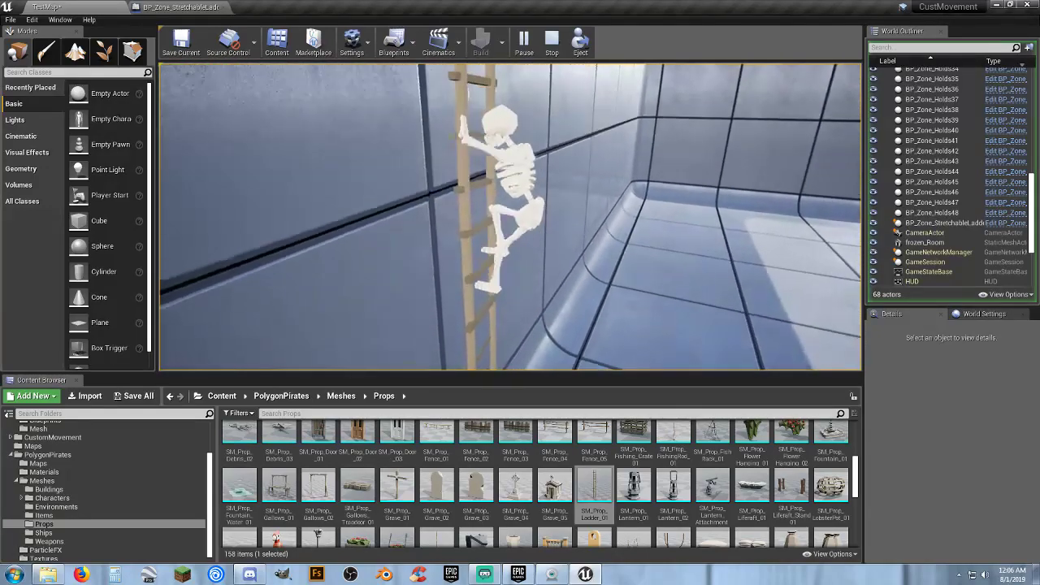
{"action": "key", "text": "w"}
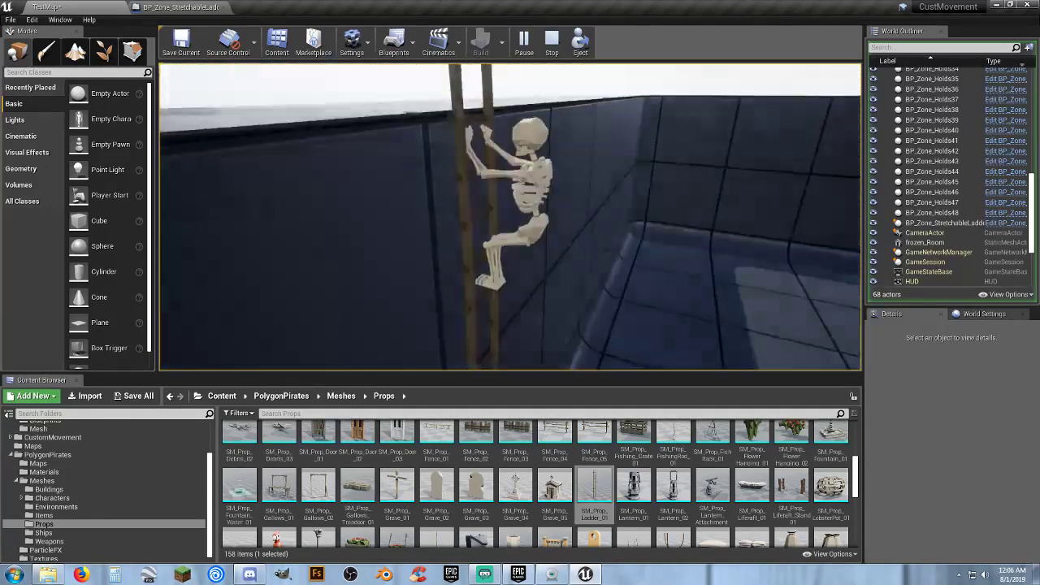
{"action": "key", "text": "w"}
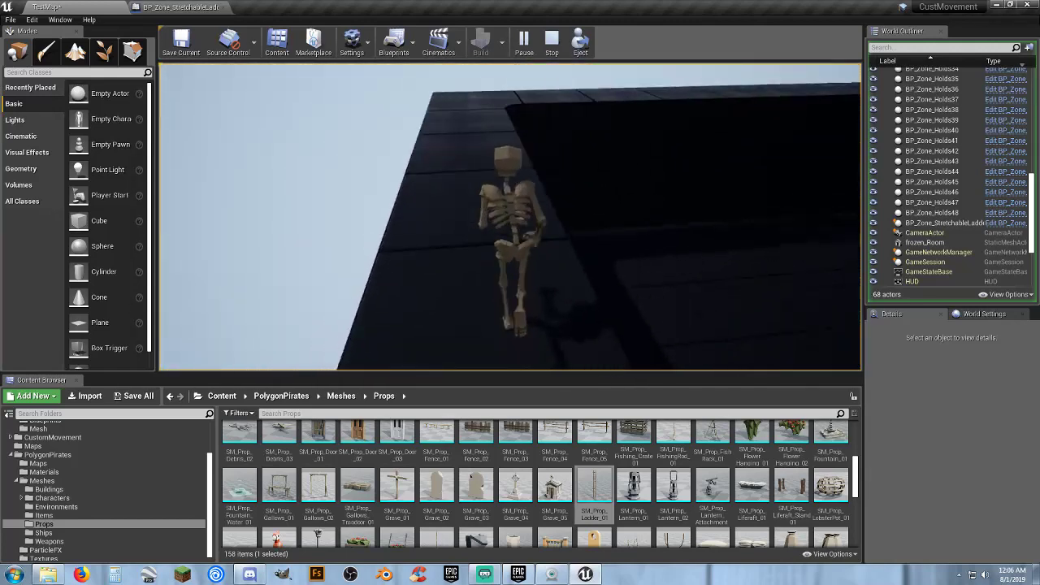
{"action": "key", "text": "w"}
{"action": "key", "text": "Escape"}
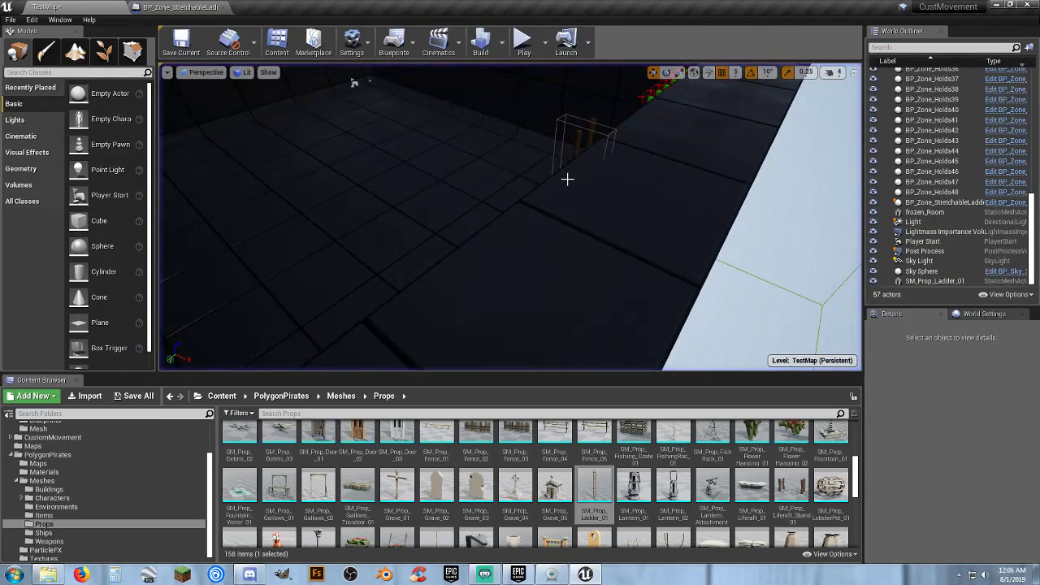
Set the Set Static Mesh node's New Mesh to SM_Cube in BP_Zone_StretchableLadder, and compile and save the blueprint.
{"action": "left_click", "coordinate": [197, 8]}
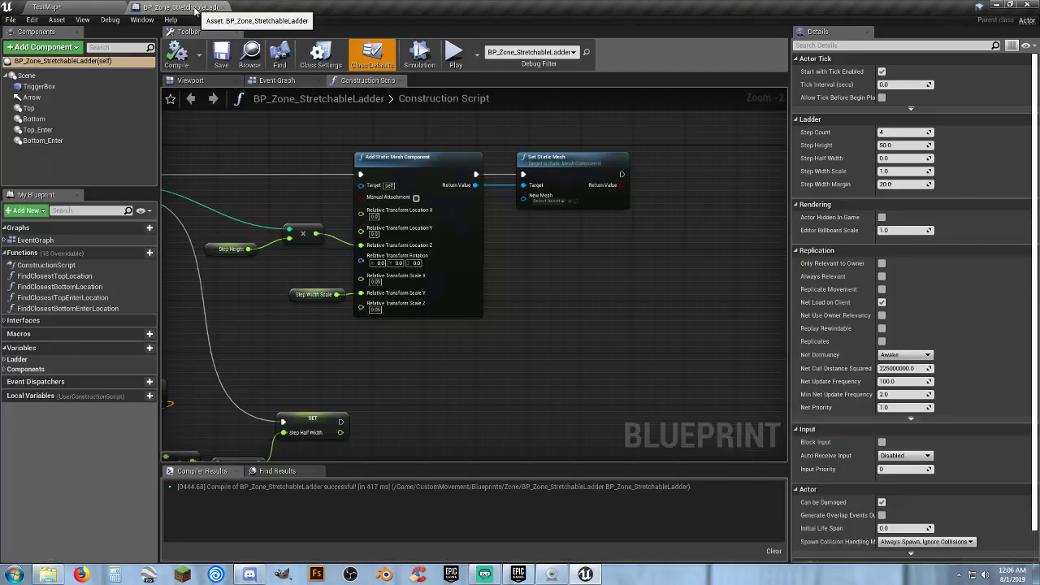
{"action": "left_click", "coordinate": [545, 201]}
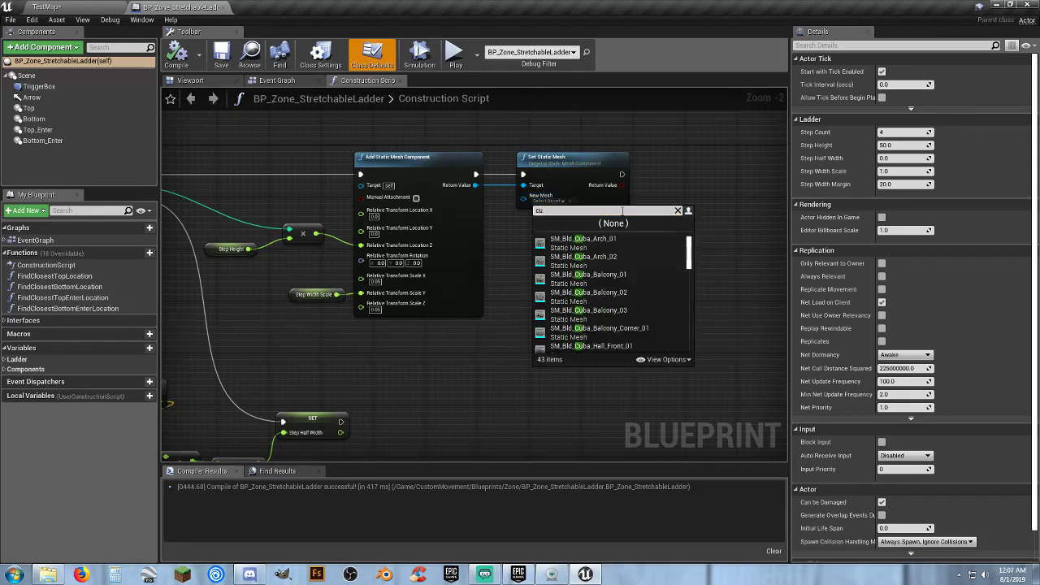
{"action": "type", "text": "cube"}
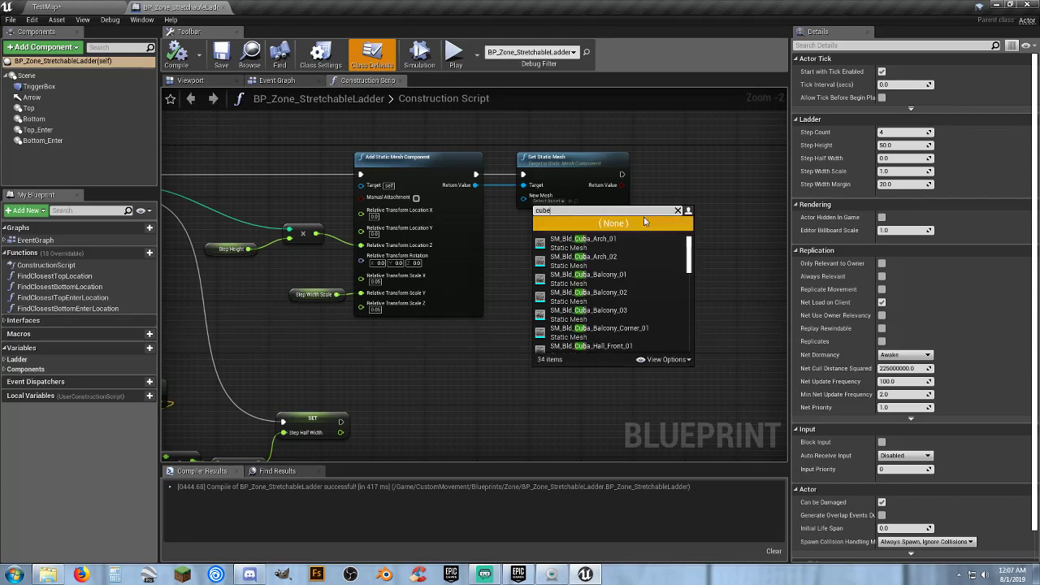
{"action": "left_click", "coordinate": [569, 241]}
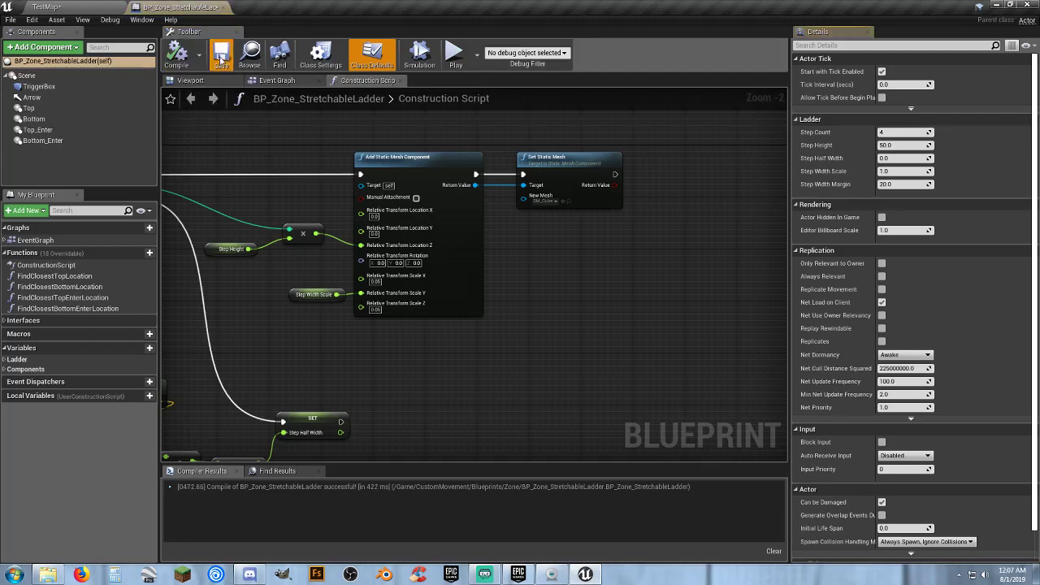
Return to TestMap, play it with the cube rungs in place, run the skeleton toward the ladder, and end the play session.
{"action": "left_click", "coordinate": [99, 6]}
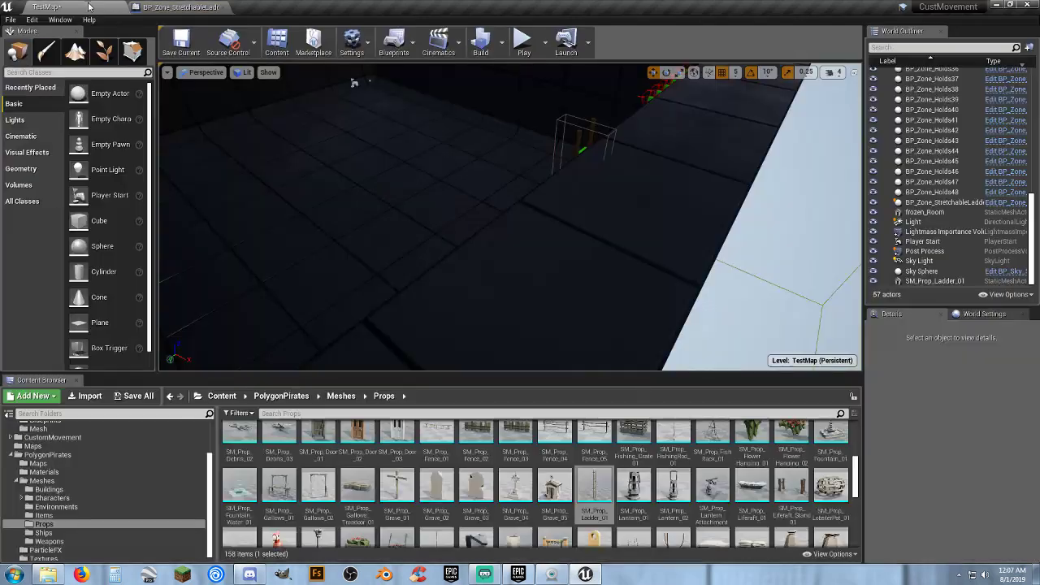
{"action": "left_click", "coordinate": [524, 41]}
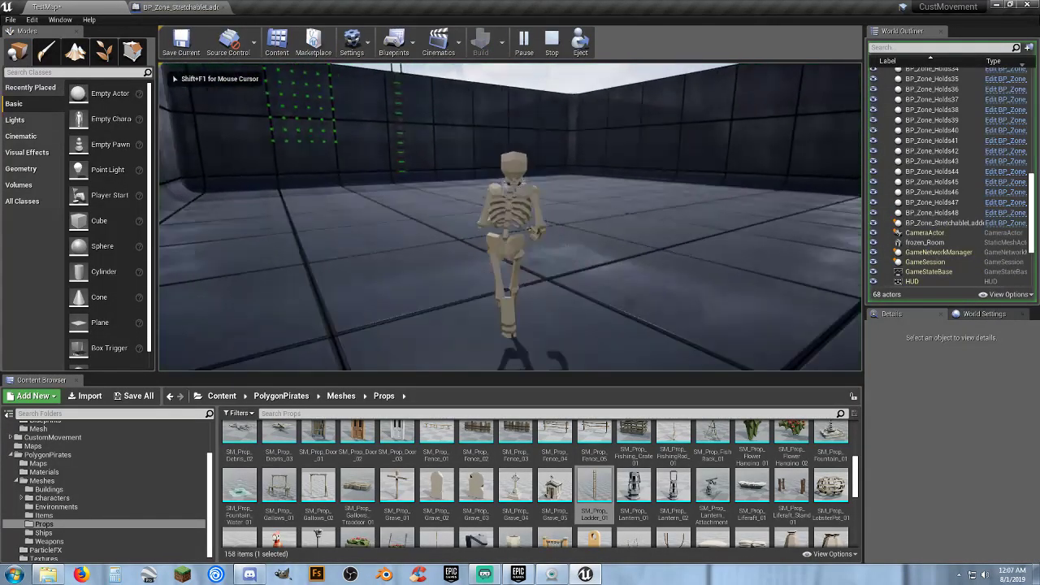
{"action": "key", "text": "d"}
{"action": "key", "text": "w"}
{"action": "key", "text": "d"}
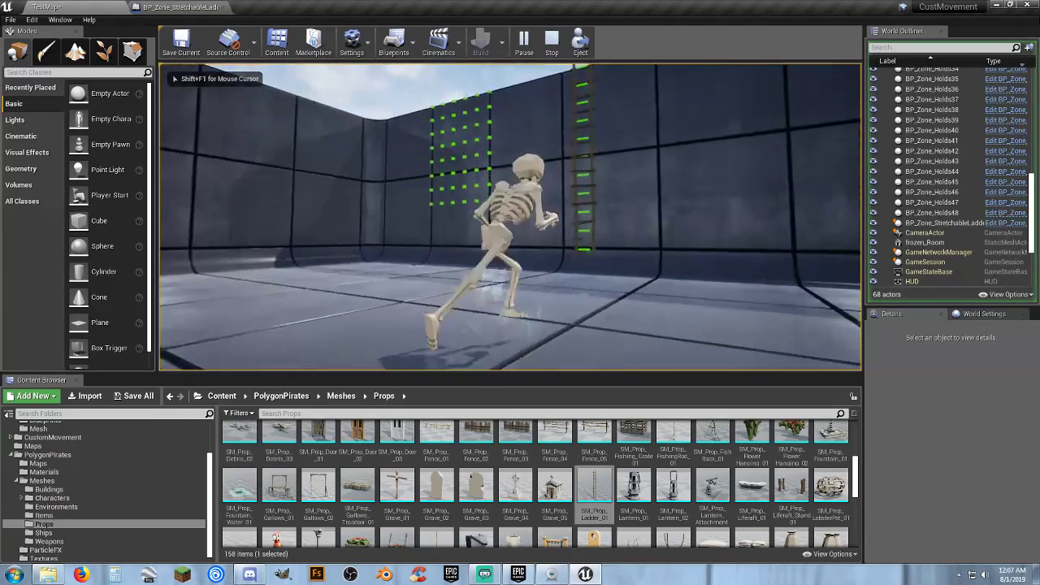
{"action": "key", "text": "Escape"}
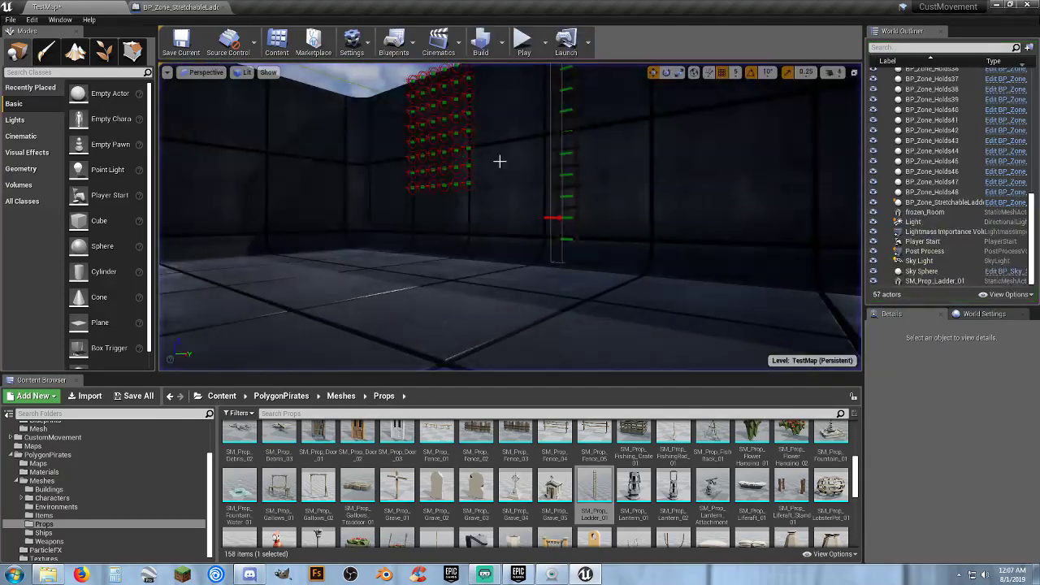
Inspect the rungs in TestMap, play it to climb the ladder up to the ledge, and end the play session.
{"action": "left_click", "coordinate": [568, 197]}
{"action": "right_click_drag", "start_coordinate": [568, 196], "coordinate": [634, 210]}
{"action": "key", "text": "s"}
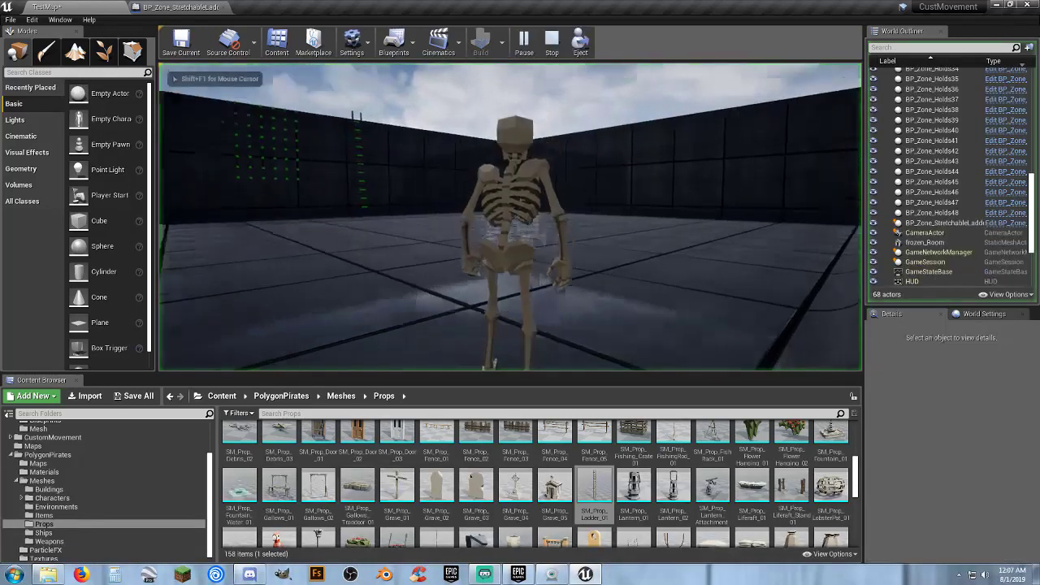
{"action": "key", "text": "w"}
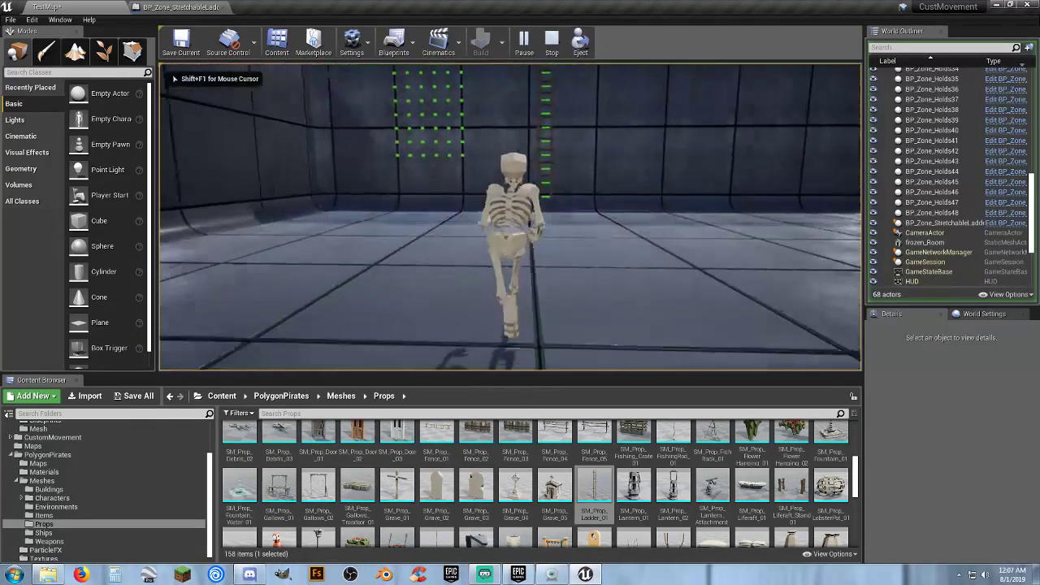
{"action": "key", "text": "w"}
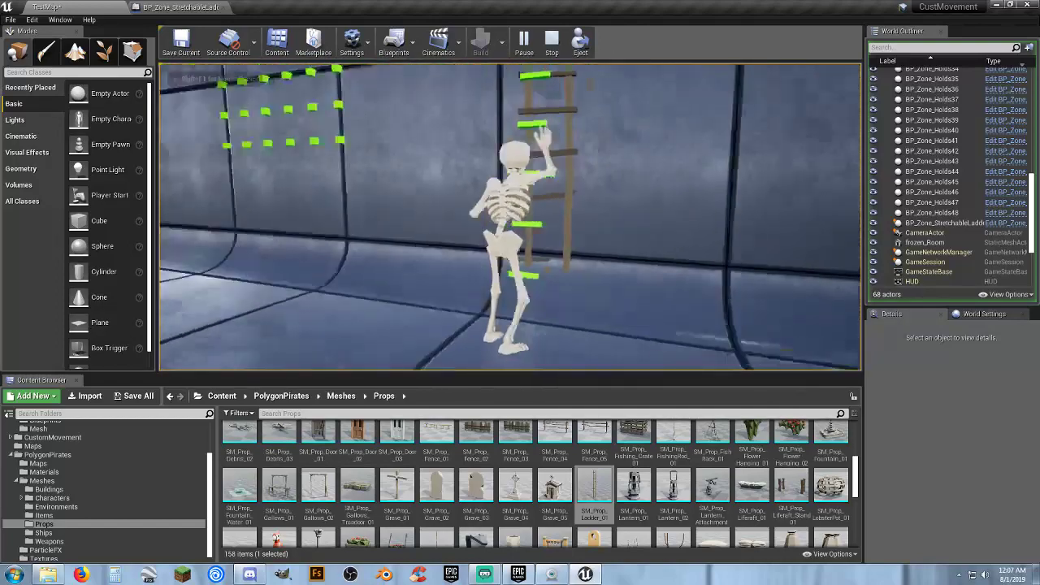
{"action": "key", "text": "w"}
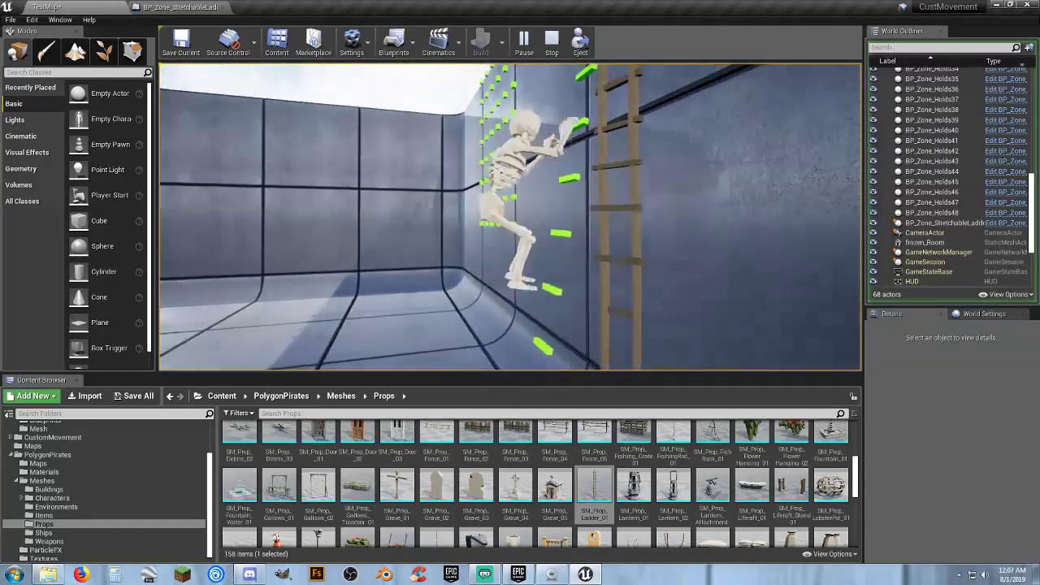
{"action": "key", "text": "w"}
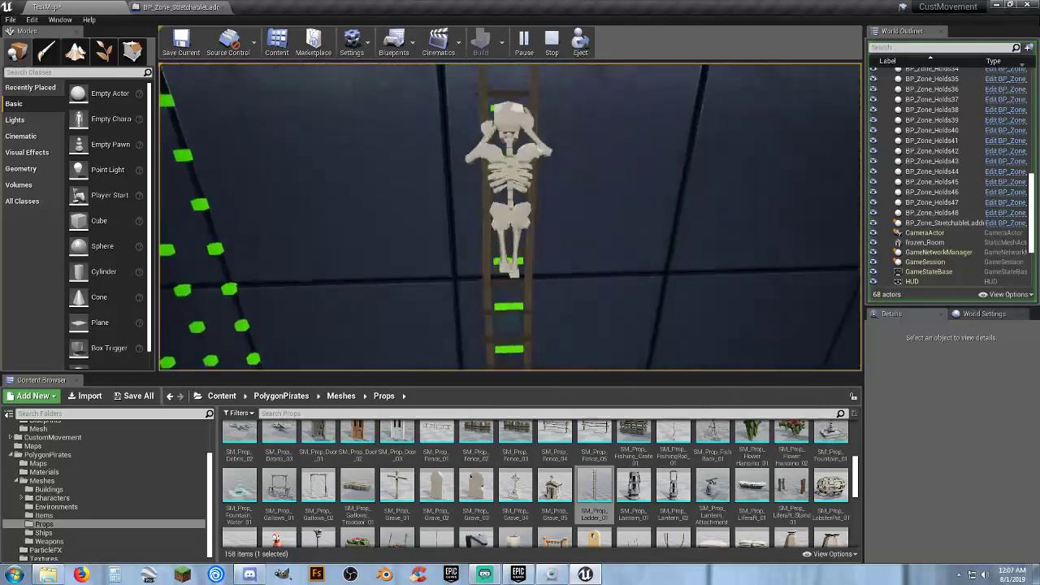
{"action": "key", "text": "w"}
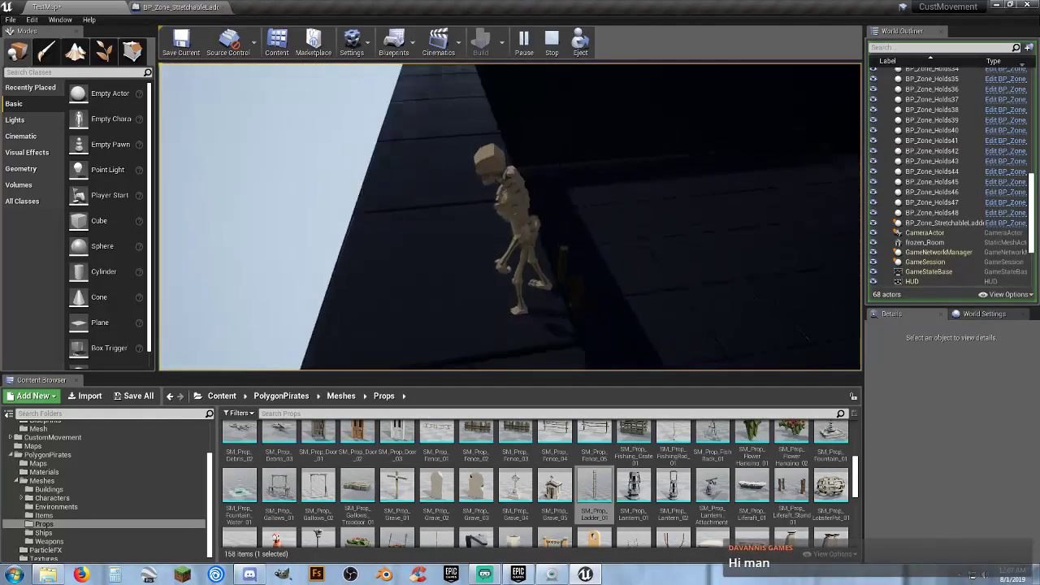
{"action": "key", "text": "Escape"}
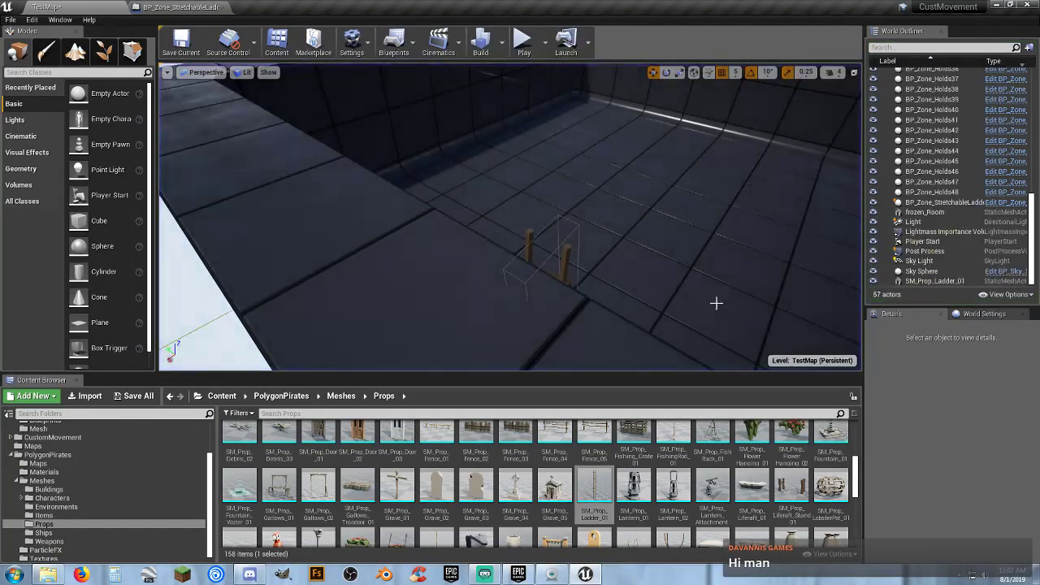
Move SM_Prop_Ladder_01 along X to 970.0 so the wooden ladder lines up with the green rungs.
{"action": "right_click_drag", "start_coordinate": [716, 303], "coordinate": [606, 211]}
{"action": "left_click", "coordinate": [456, 245]}
{"action": "left_click", "coordinate": [667, 73]}
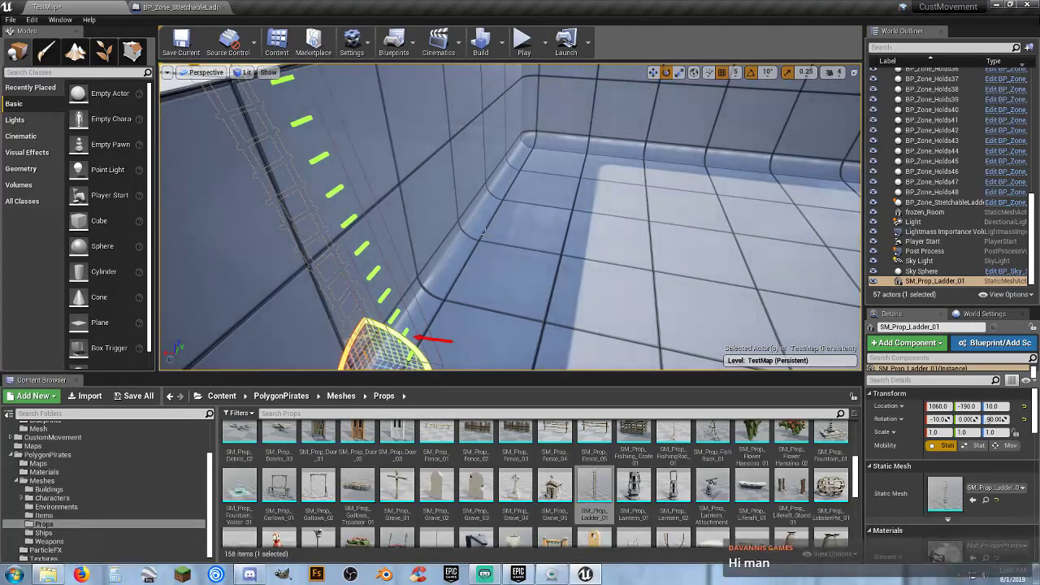
{"action": "left_click", "coordinate": [654, 72]}
{"action": "right_click_drag", "start_coordinate": [388, 296], "coordinate": [389, 317]}
{"action": "key", "text": "s"}
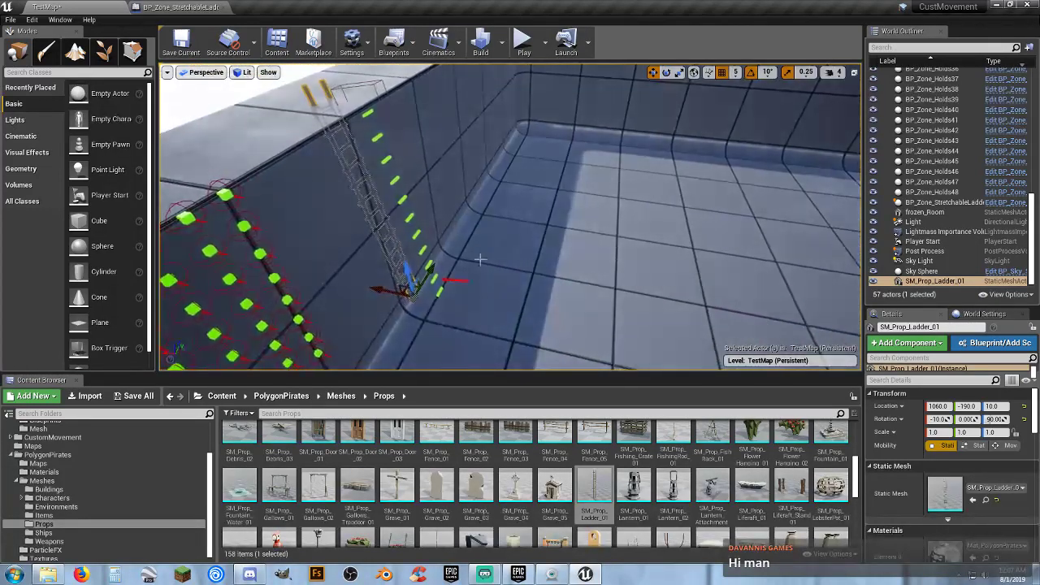
{"action": "left_click_drag", "start_coordinate": [407, 297], "coordinate": [416, 298]}
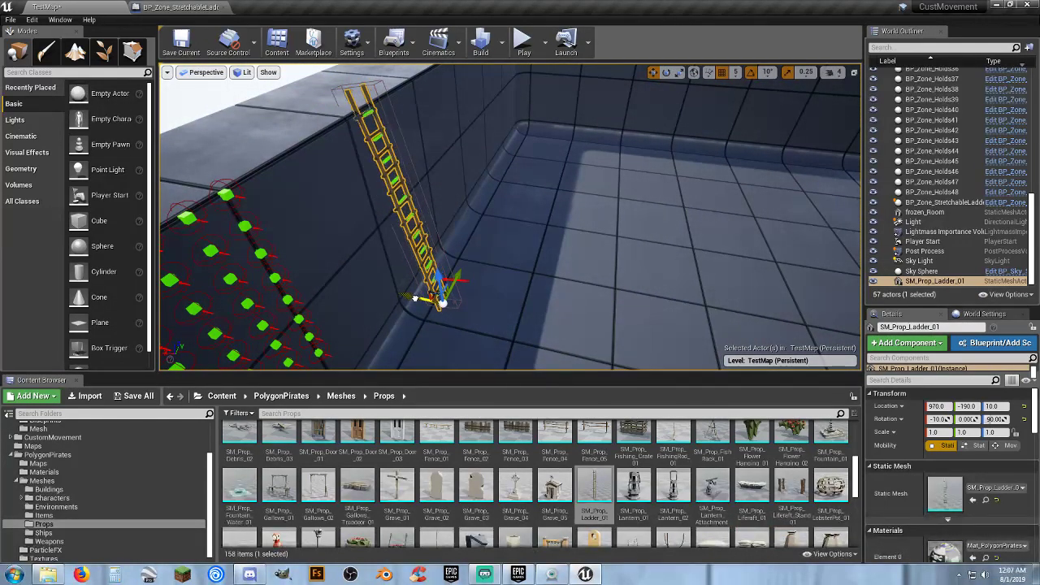
Play TestMap to test climbing the realigned wooden ladder up to the ledge, and end the play session.
{"action": "left_click", "coordinate": [525, 43]}
{"action": "key", "text": "w"}
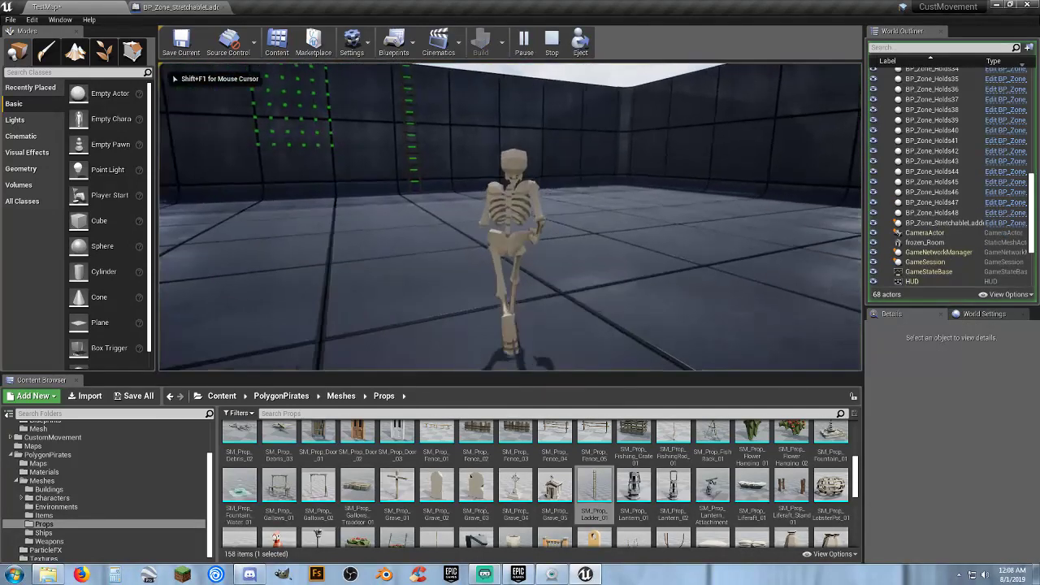
{"action": "key", "text": "w"}
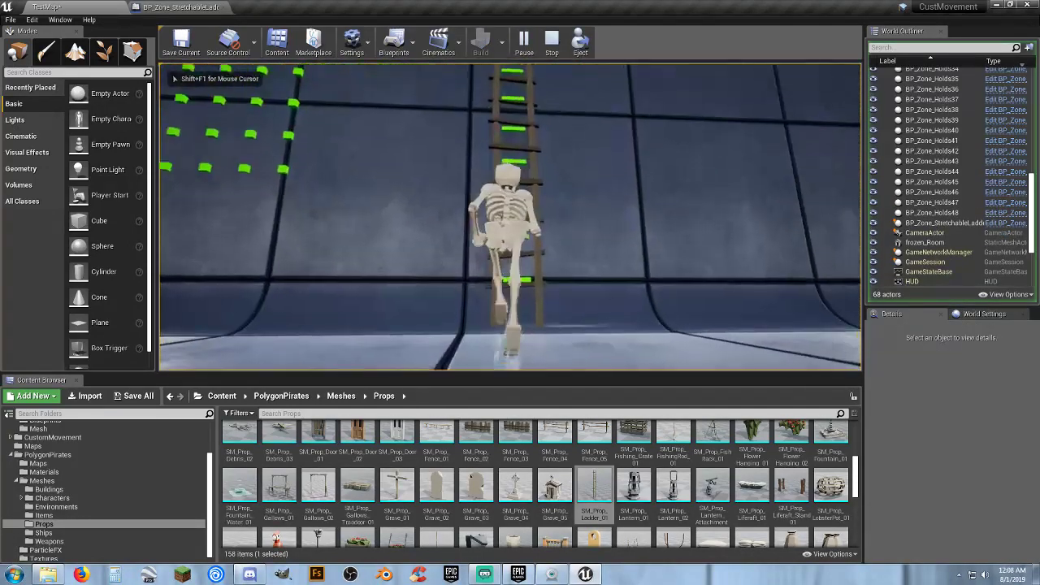
{"action": "key", "text": "w"}
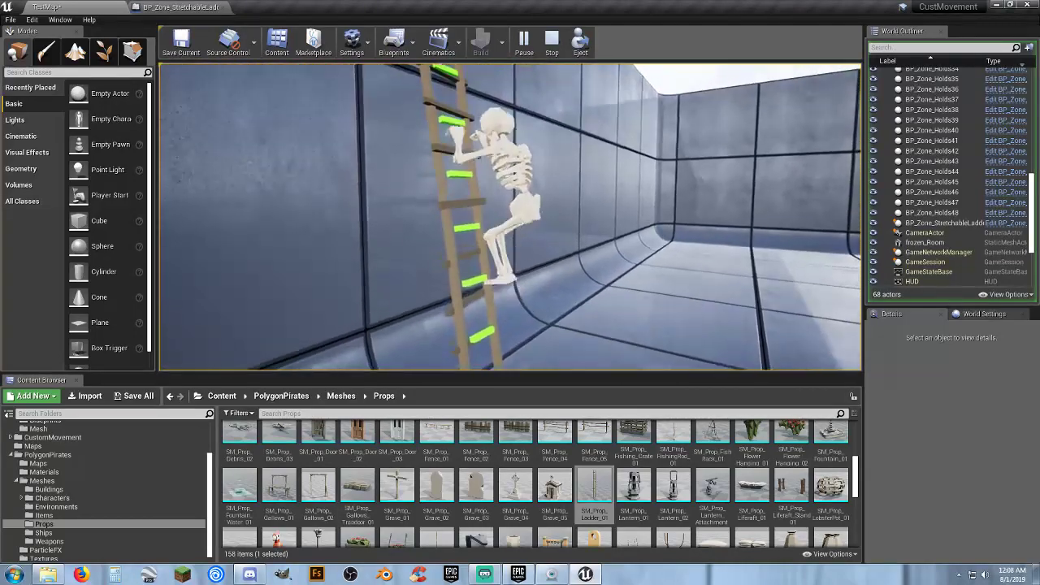
{"action": "key", "text": "w"}
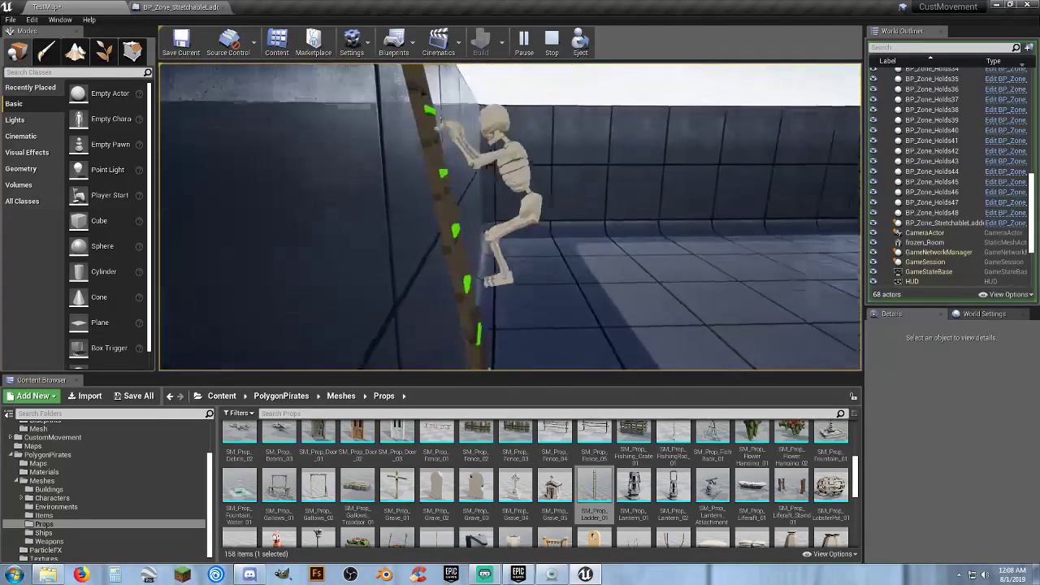
{"action": "key", "text": "w"}
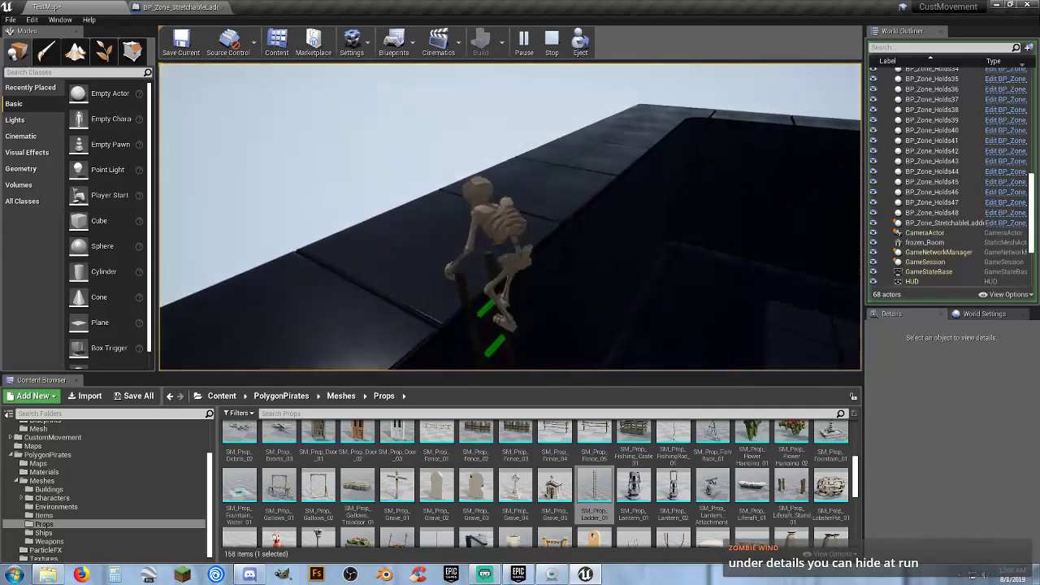
{"action": "key", "text": "w"}
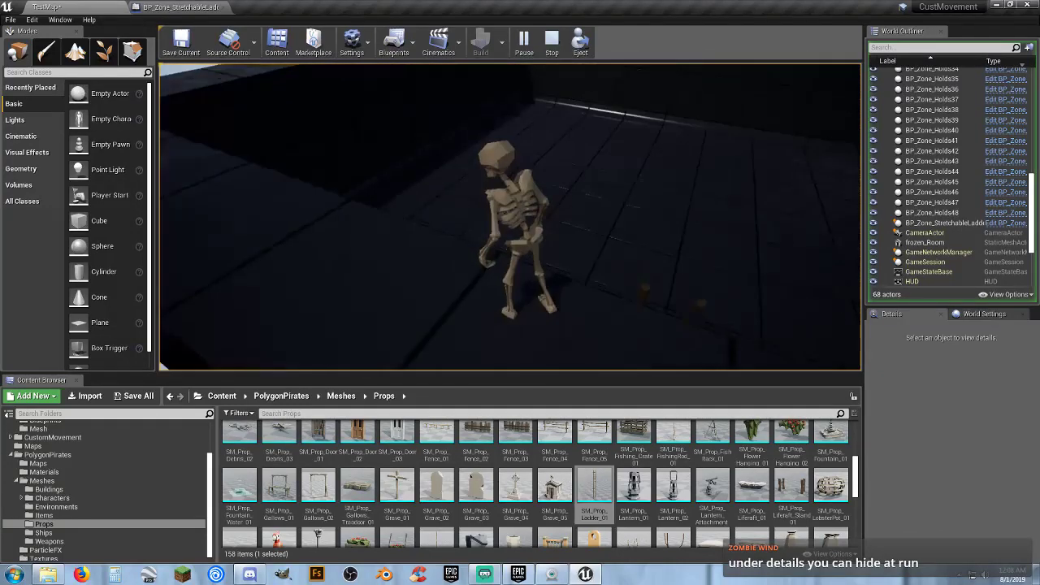
{"action": "key", "text": "w"}
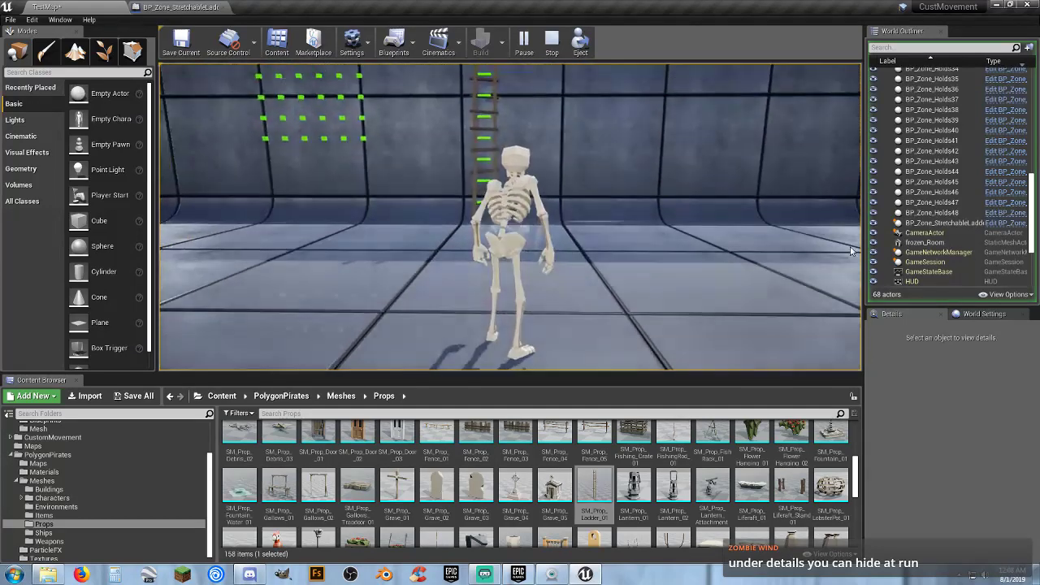
{"action": "key", "text": "Escape"}
Enable Actor Hidden In Game in the class defaults of BP_Zone_StretchableLadder, and compile and save the blueprint.
{"action": "left_click", "coordinate": [154, 6]}
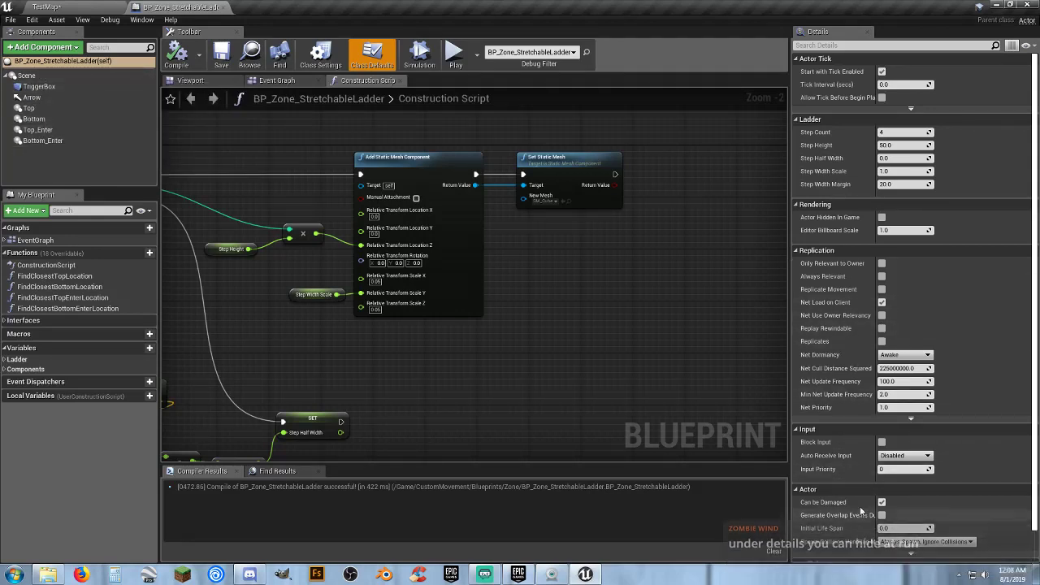
{"action": "scroll", "coordinate": [841, 436], "scroll_direction": "down", "scroll_amount": 1}
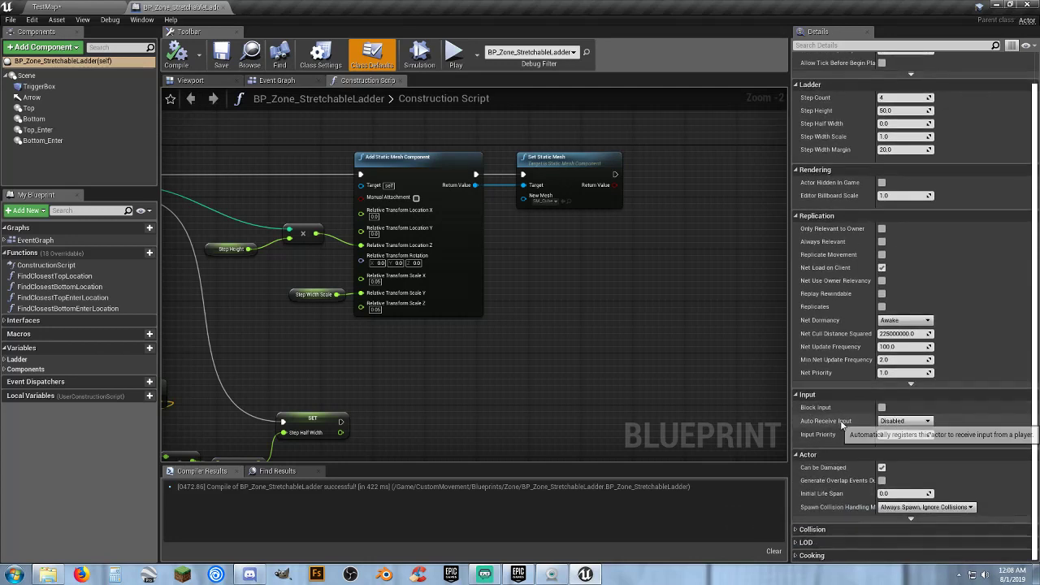
{"action": "scroll", "coordinate": [841, 413], "scroll_direction": "up", "scroll_amount": 1}
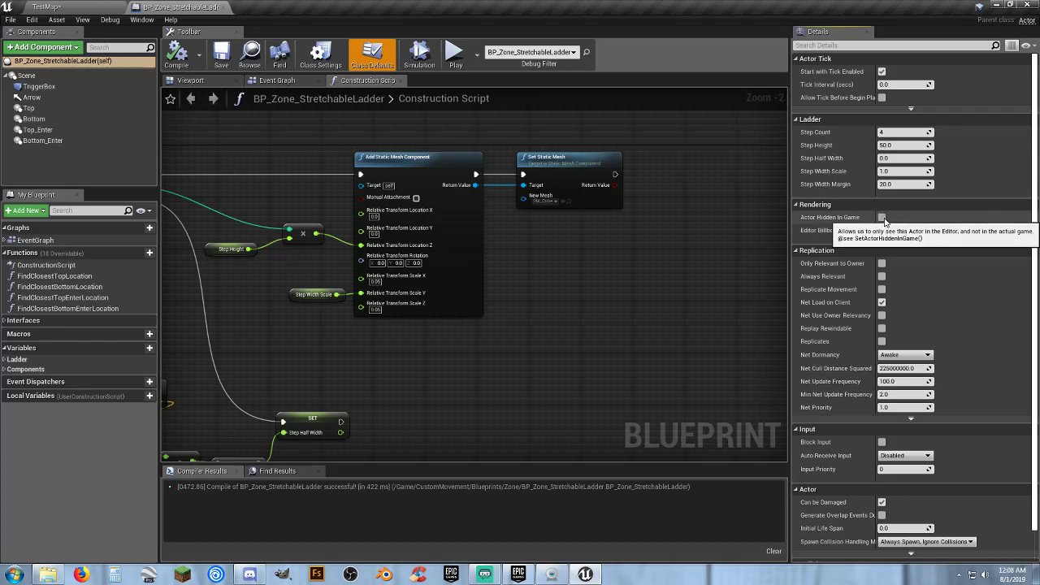
{"action": "left_click", "coordinate": [882, 218]}
{"action": "left_click", "coordinate": [221, 56]}
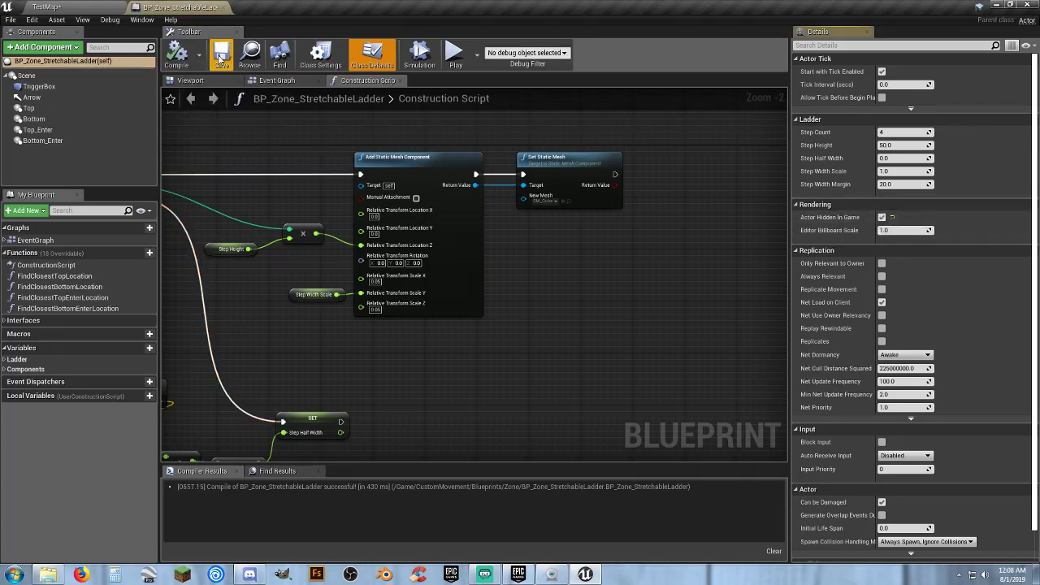
Return to TestMap, play it to test climbing the wooden ladder with the green rungs hidden, and end the play session.
{"action": "left_click", "coordinate": [49, 6]}
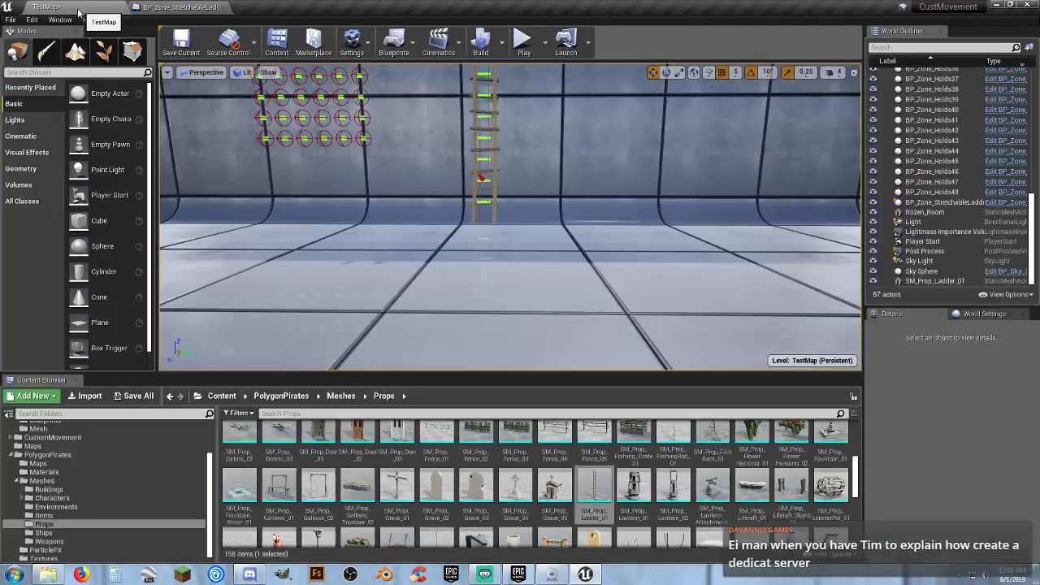
{"action": "left_click", "coordinate": [523, 42]}
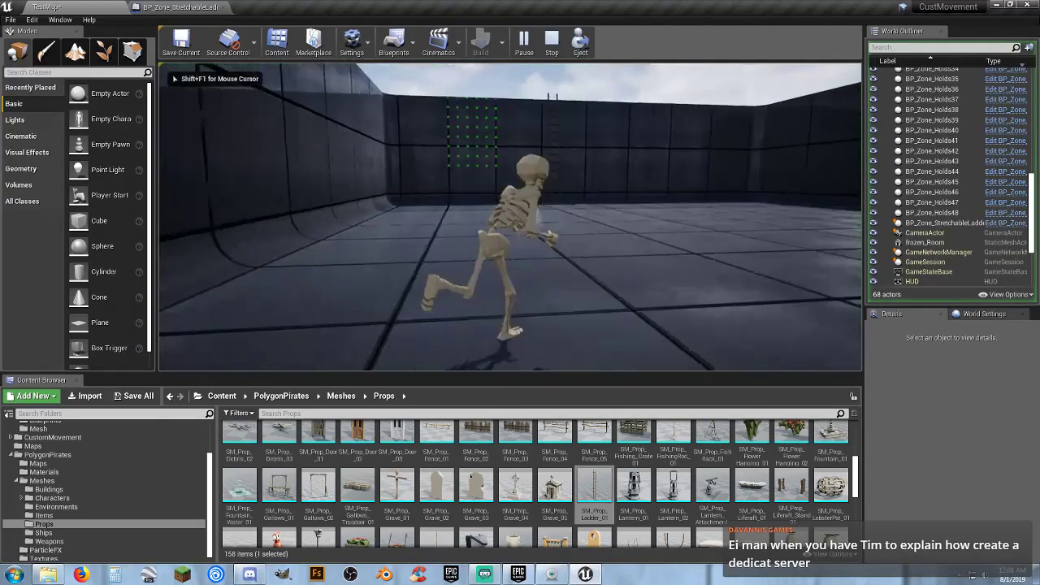
{"action": "key", "text": "w"}
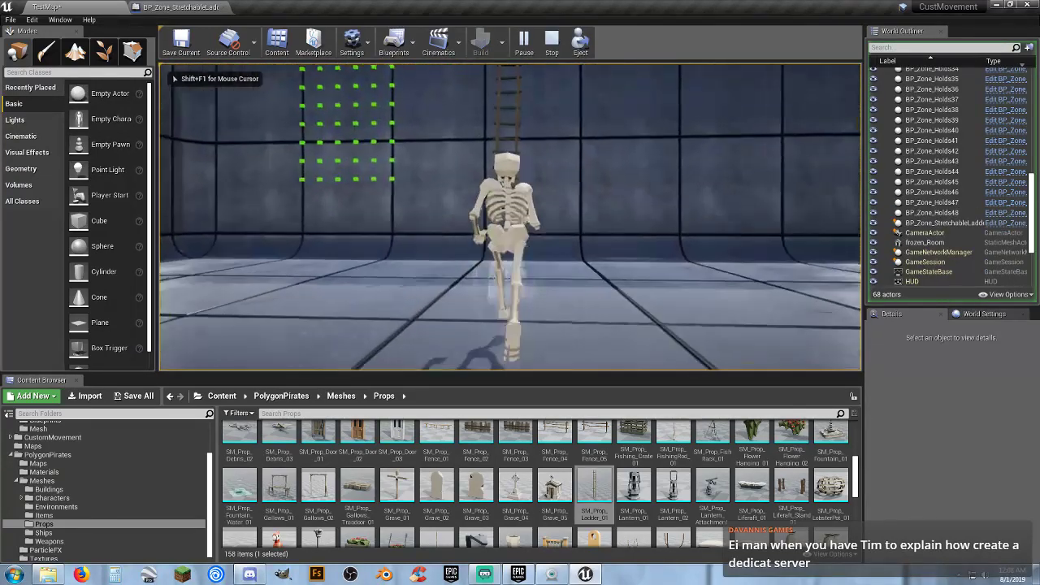
{"action": "key", "text": "w"}
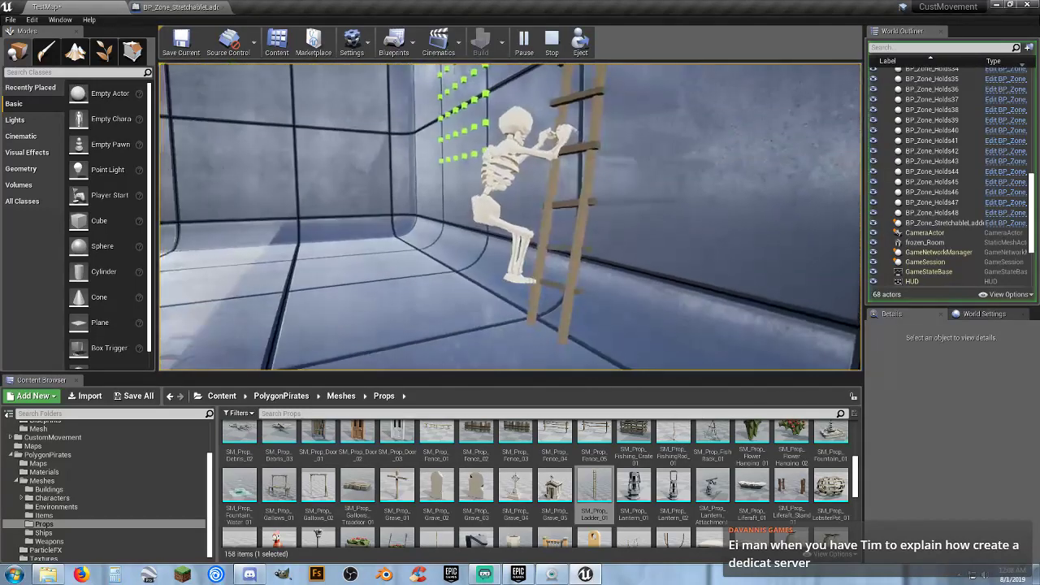
{"action": "key", "text": "w"}
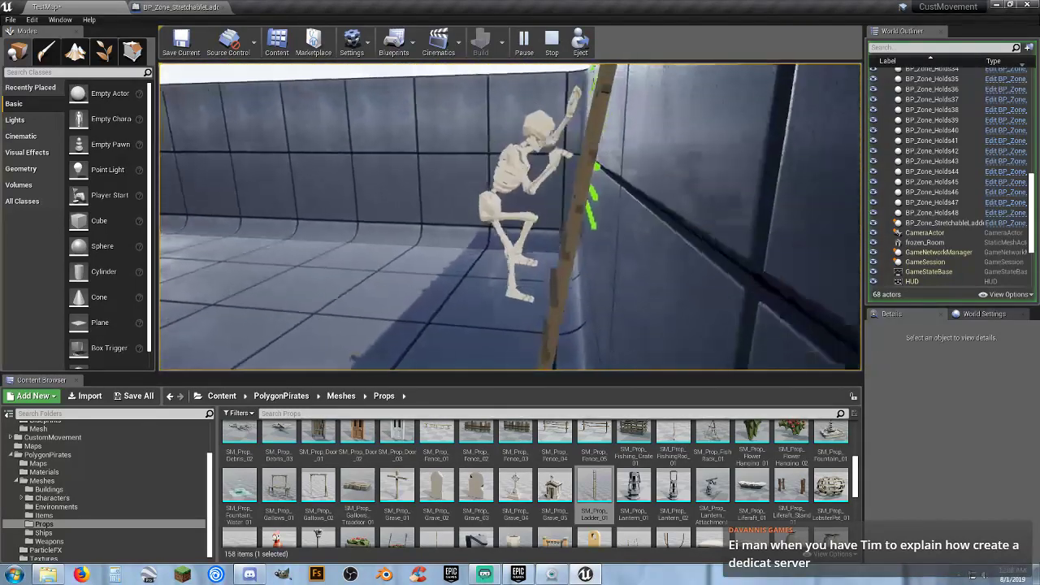
{"action": "key", "text": "w"}
{"action": "key", "text": "Escape"}
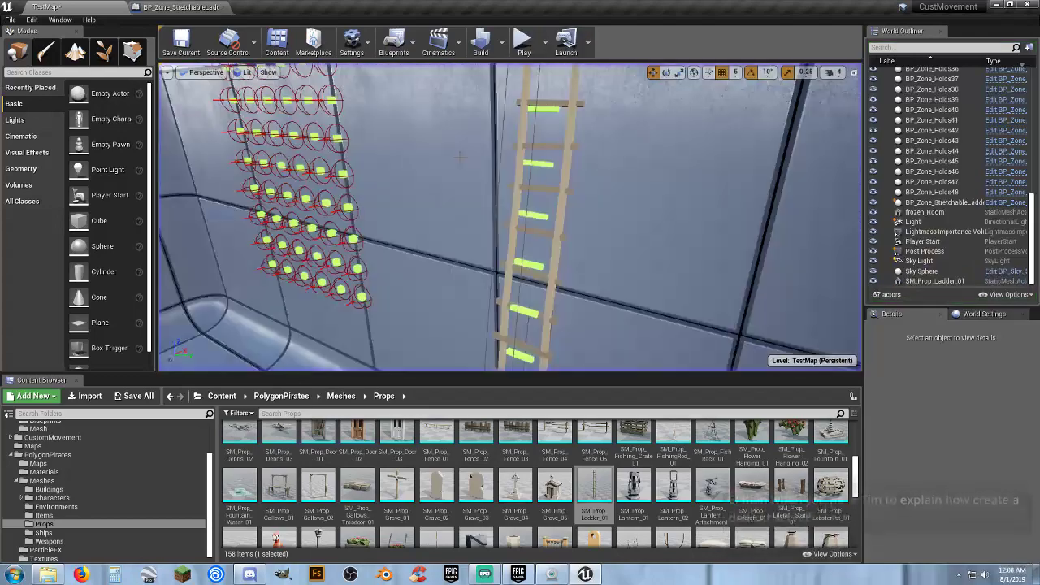
Inspect BP_Zone_StretchableLadder against the wooden ladder, and play TestMap to test the skeleton on that ladder.
{"action": "right_click_drag", "start_coordinate": [540, 209], "coordinate": [488, 231]}
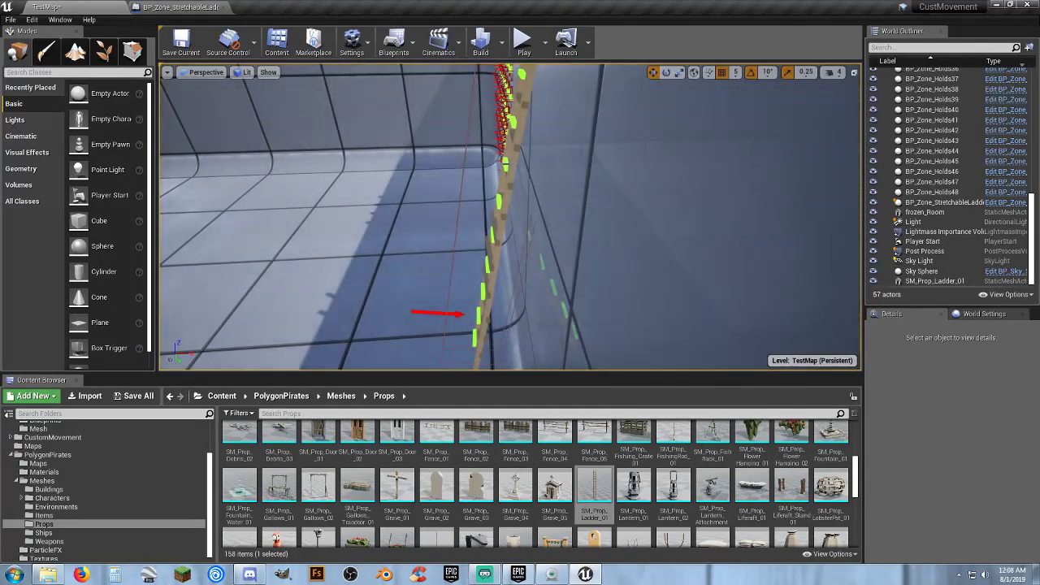
{"action": "left_click", "coordinate": [504, 164]}
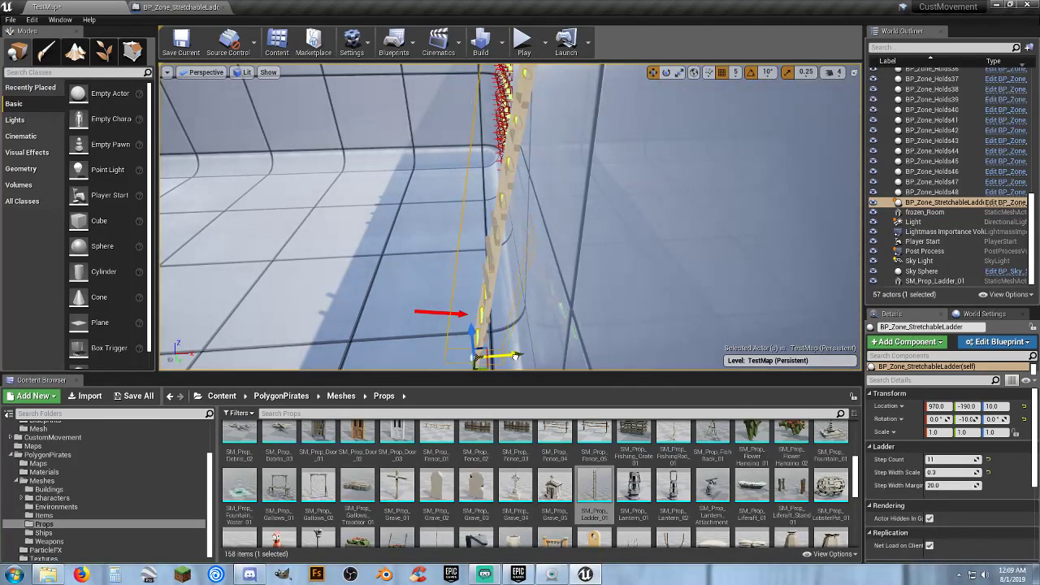
{"action": "left_click", "coordinate": [524, 45]}
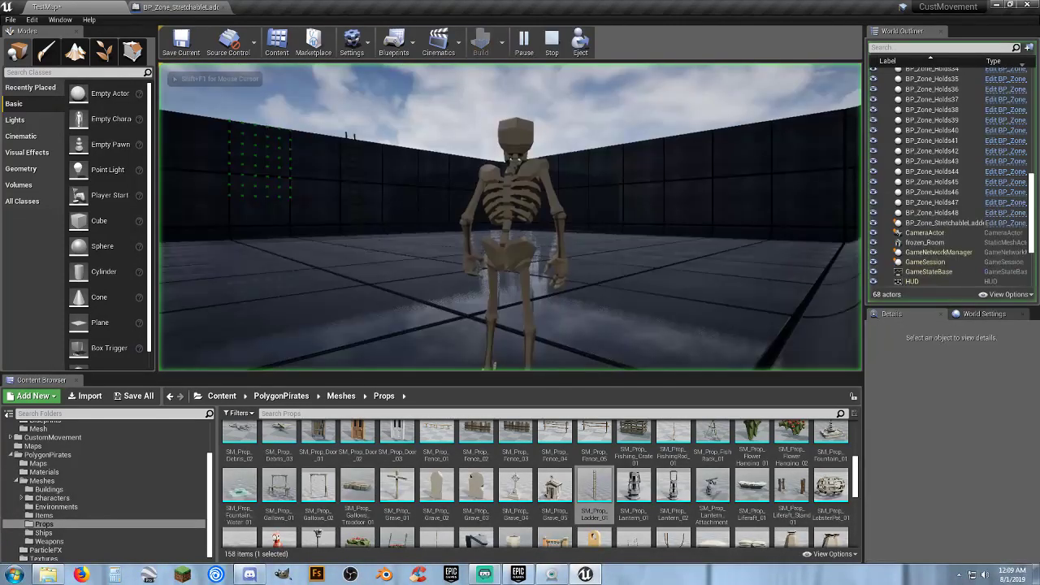
{"action": "key", "text": "w"}
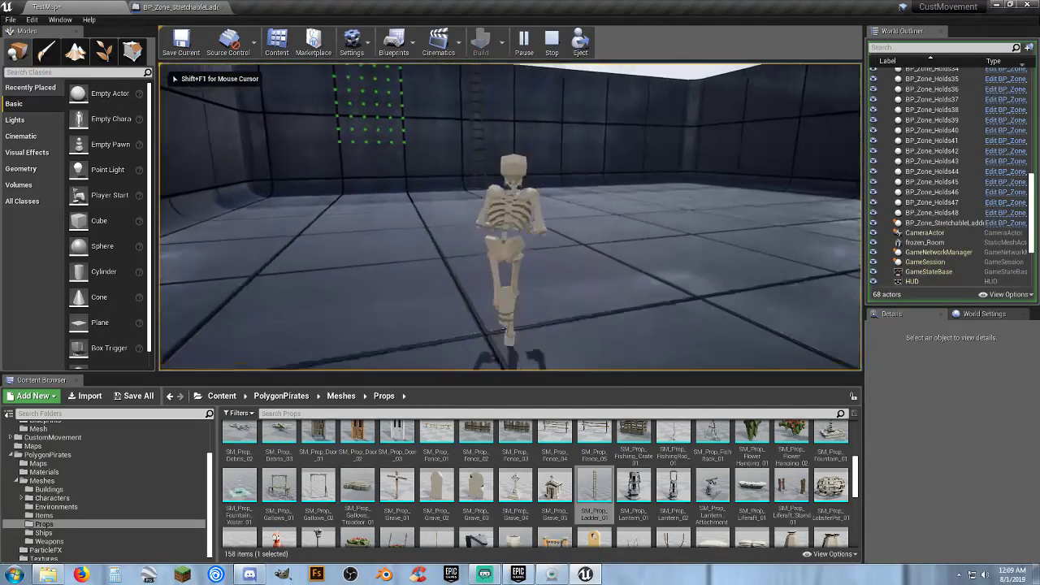
{"action": "key", "text": "w"}
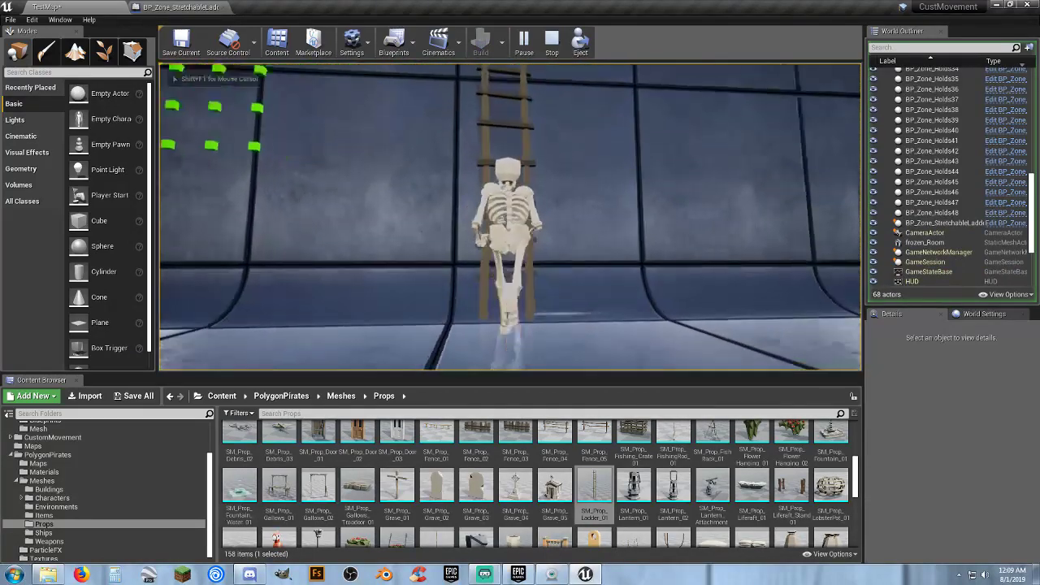
{"action": "key", "text": "w"}
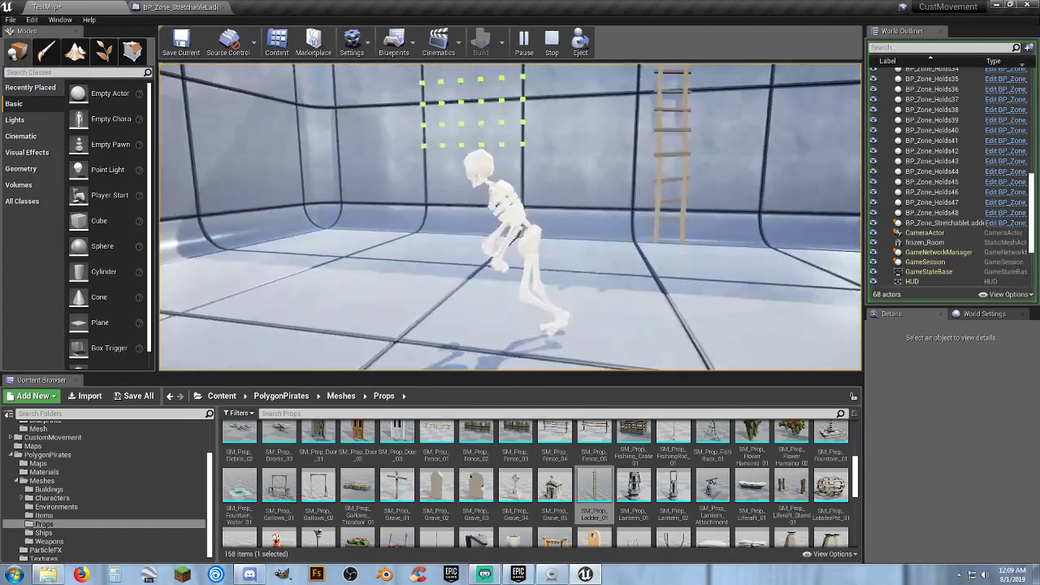
Test the skeleton climbing up and down the grid of green holds on the wall, and end the play session.
{"action": "key", "text": "space"}
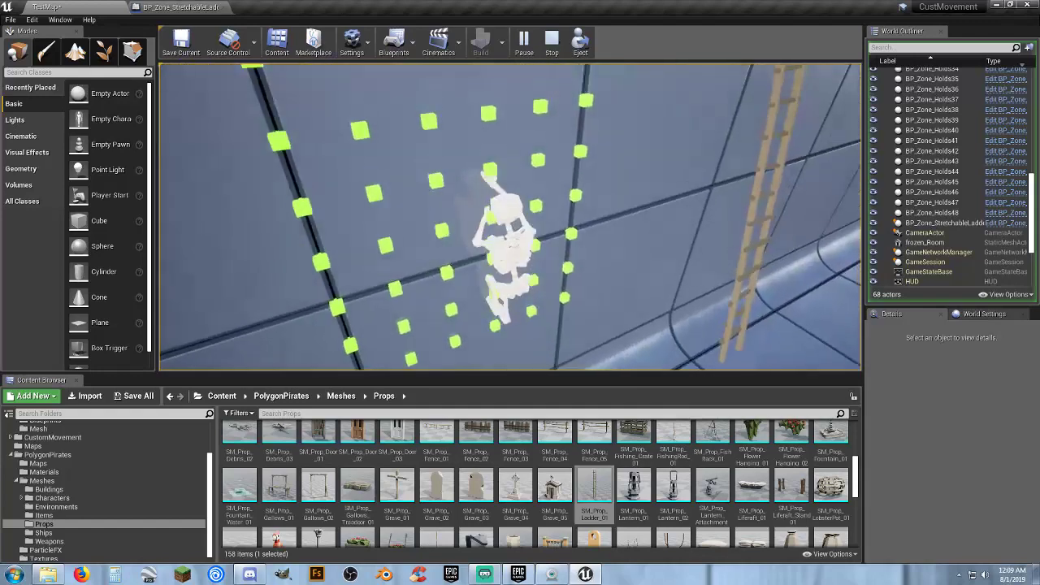
{"action": "key", "text": "w"}
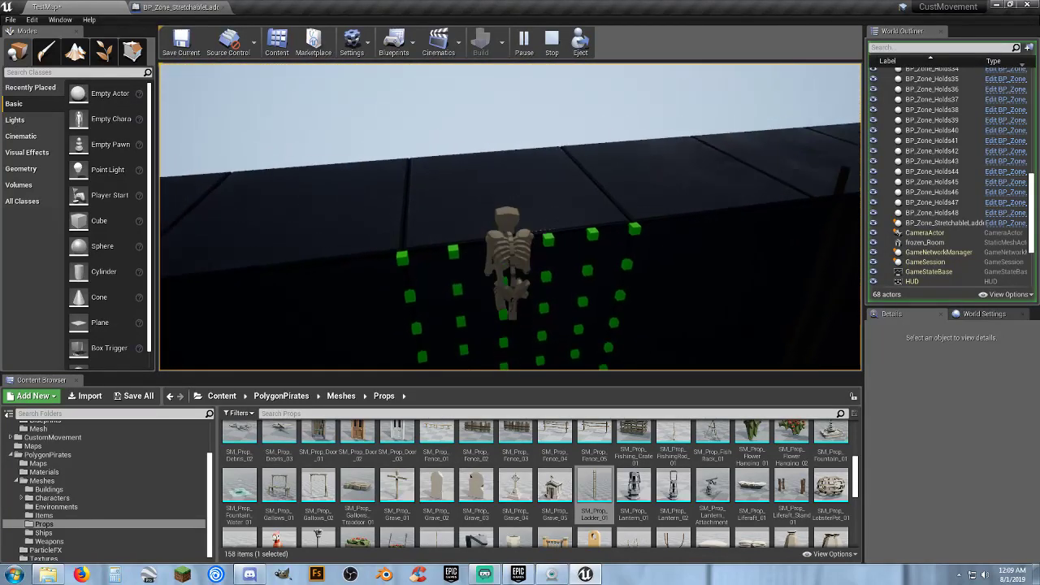
{"action": "key", "text": "w"}
{"action": "key", "text": "s"}
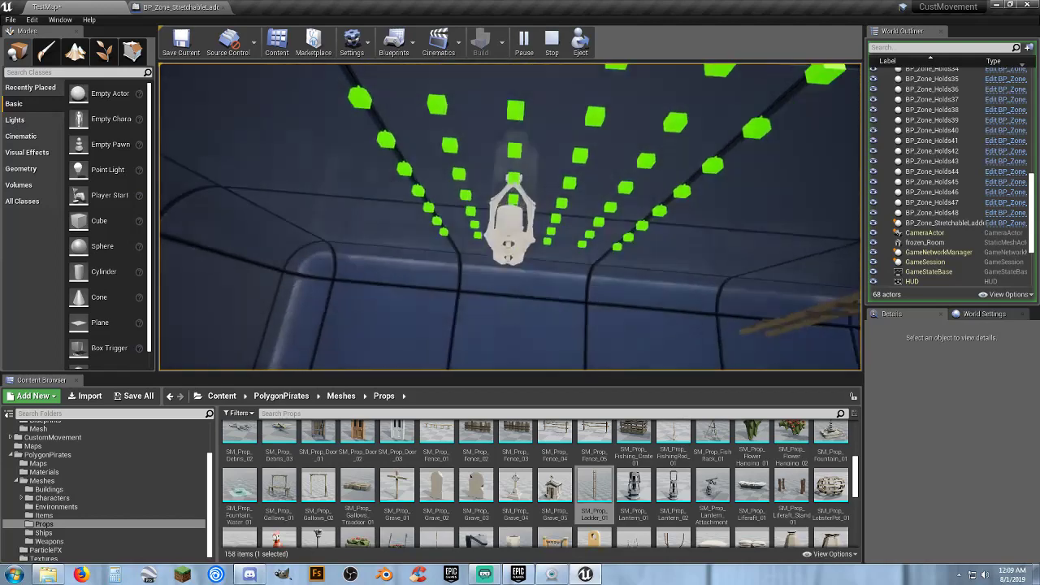
{"action": "key", "text": "s"}
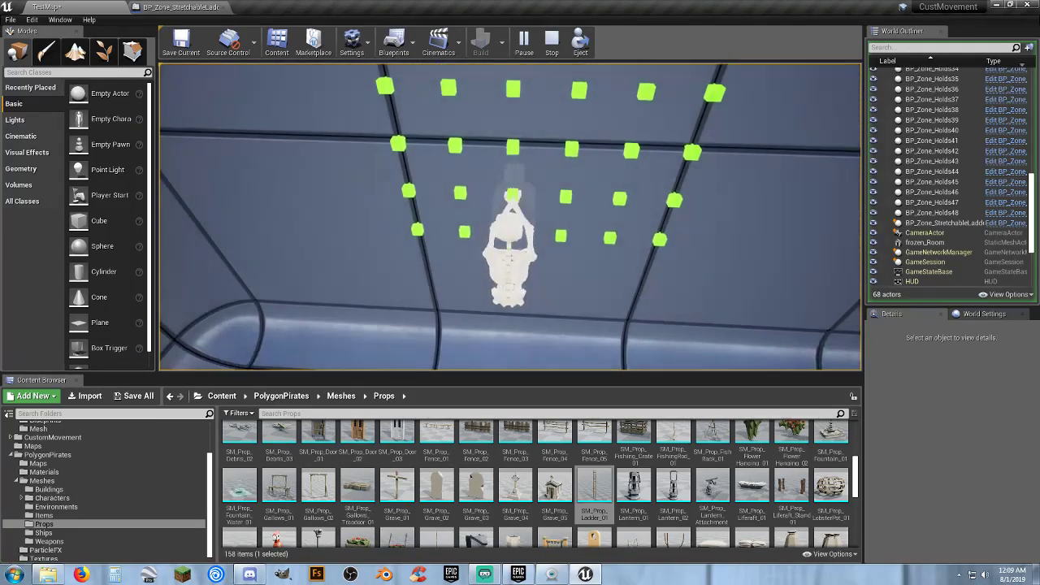
{"action": "key", "text": "s"}
{"action": "key", "text": "s"}
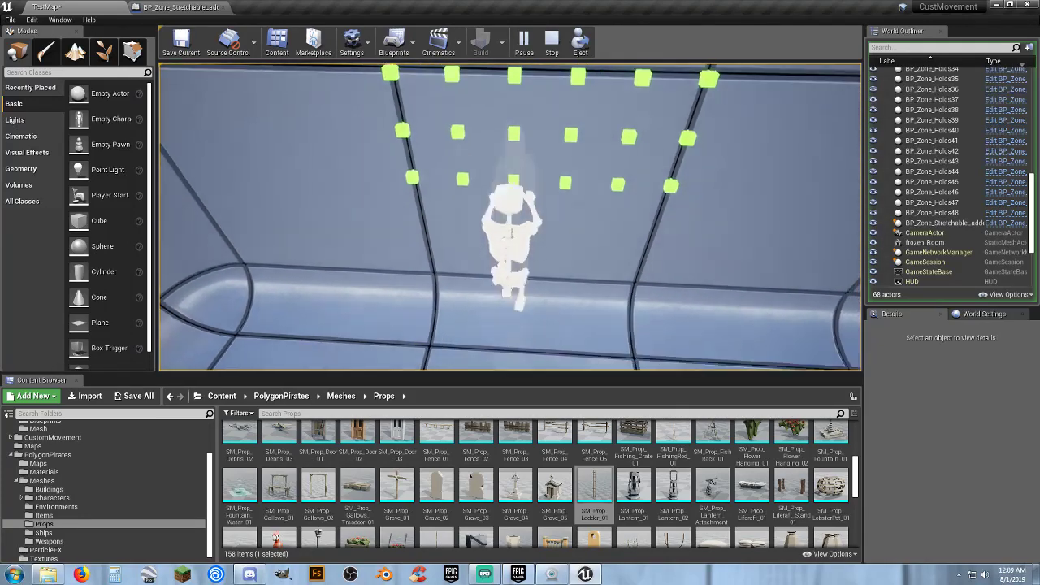
{"action": "key", "text": "w"}
{"action": "key", "text": "a"}
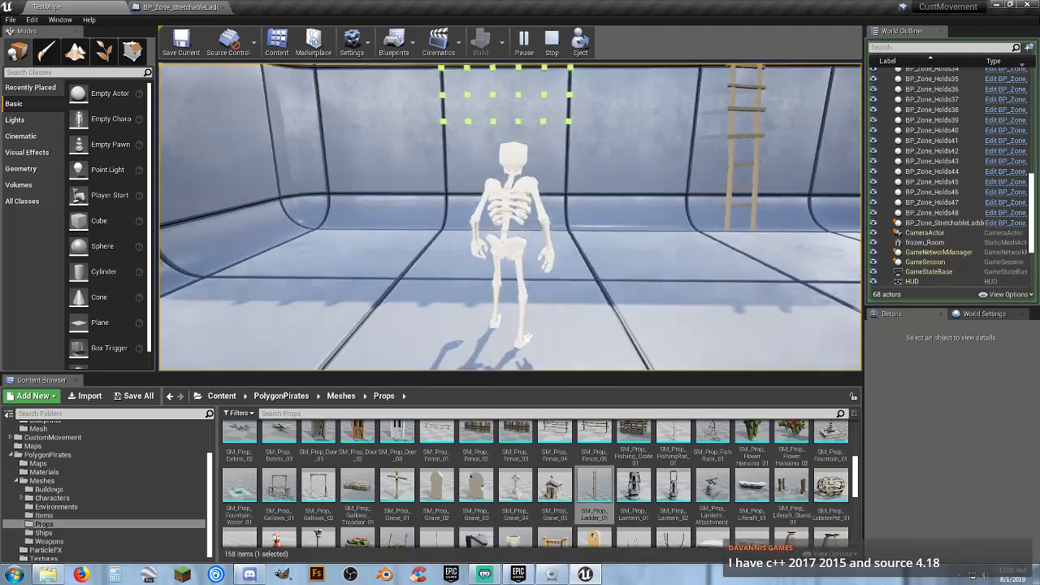
{"action": "key", "text": "w"}
{"action": "key", "text": "s"}
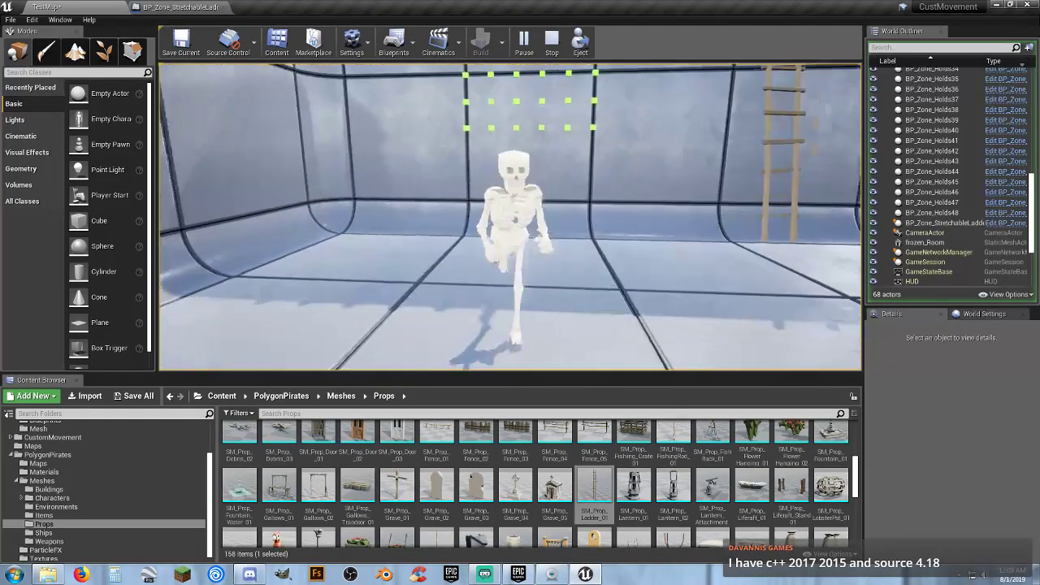
{"action": "key", "text": "Escape"}
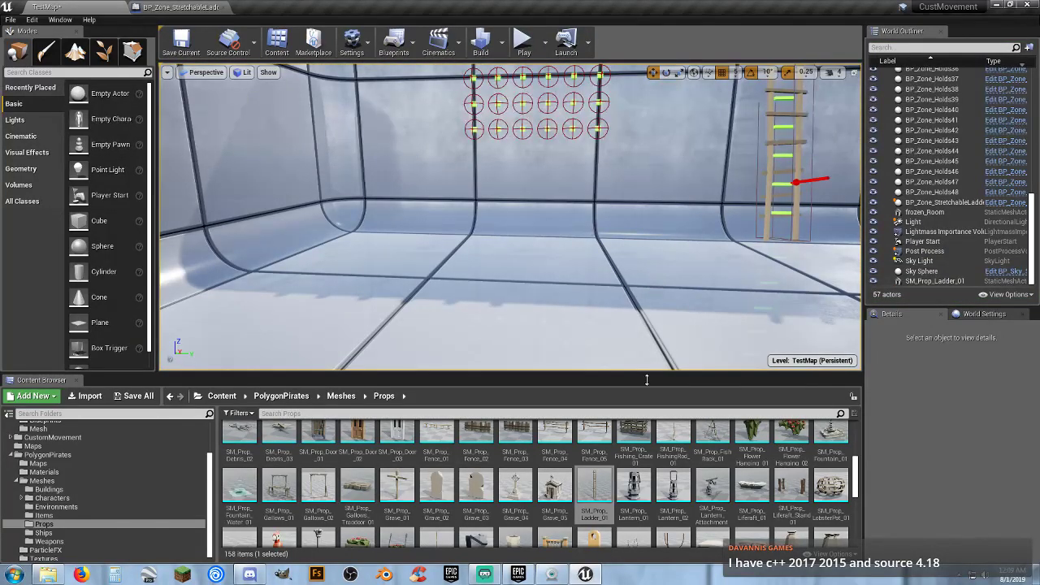
Place the SM_Prop_Shipwreck_01 mesh from the PolygonPirates Props folder on the floor of TestMap's room.
{"action": "scroll", "coordinate": [791, 476], "scroll_direction": "down", "scroll_amount": 1}
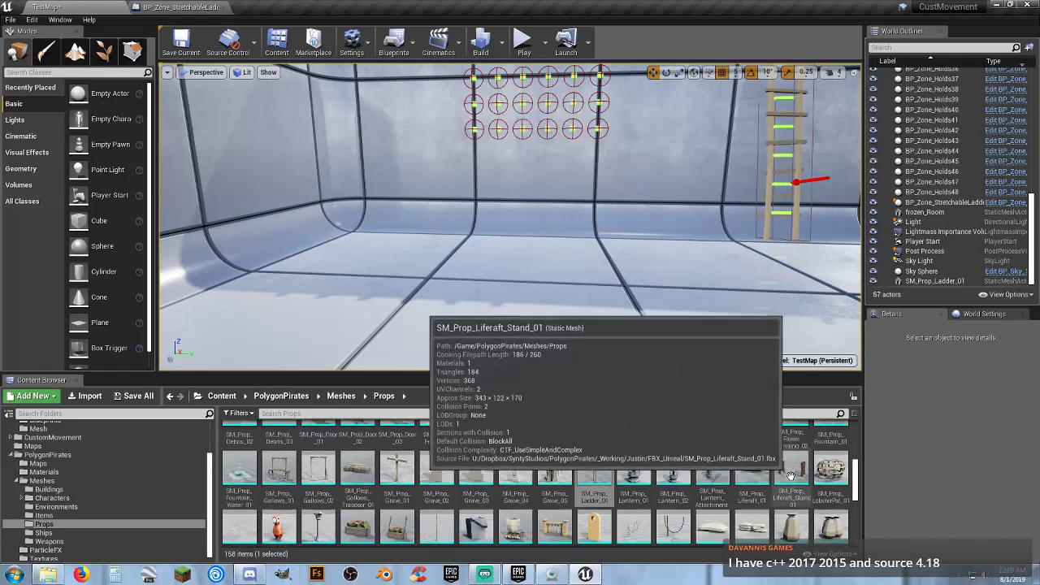
{"action": "scroll", "coordinate": [791, 475], "scroll_direction": "down", "scroll_amount": 2}
{"action": "scroll", "coordinate": [784, 469], "scroll_direction": "down", "scroll_amount": 3}
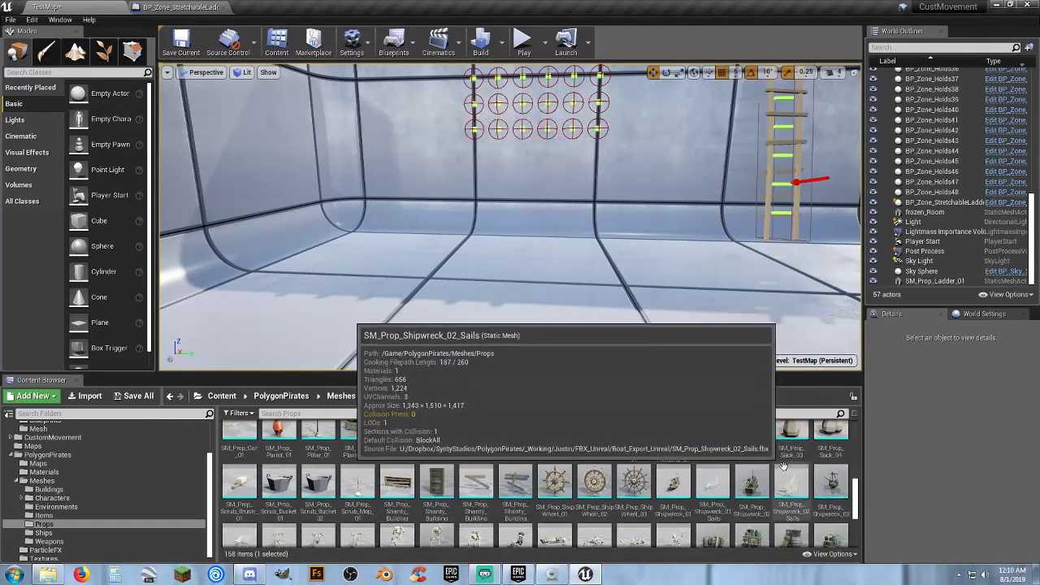
{"action": "scroll", "coordinate": [772, 461], "scroll_direction": "down", "scroll_amount": 1}
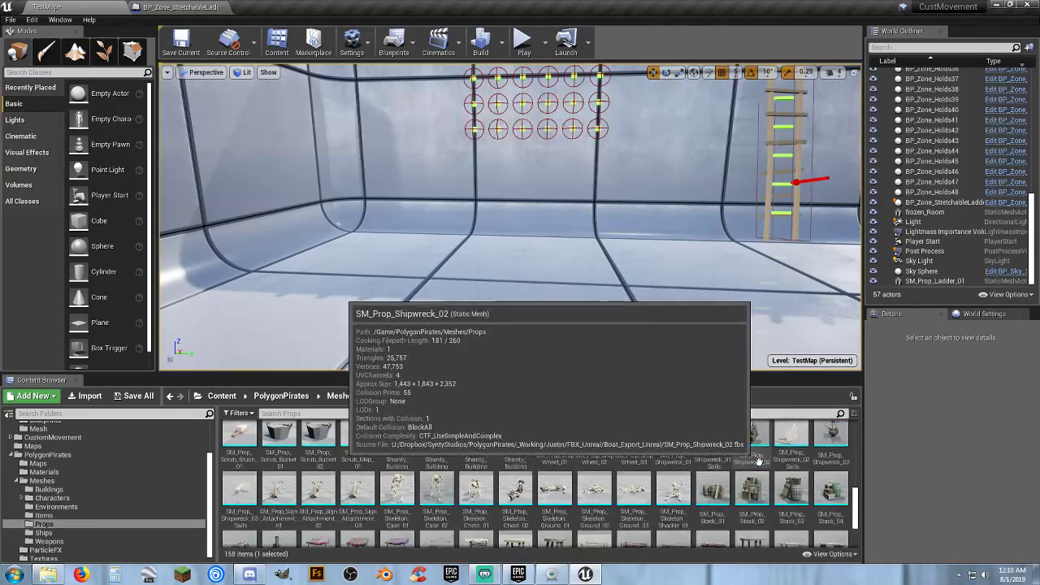
{"action": "scroll", "coordinate": [760, 463], "scroll_direction": "down", "scroll_amount": 2}
{"action": "scroll", "coordinate": [757, 463], "scroll_direction": "up", "scroll_amount": 2}
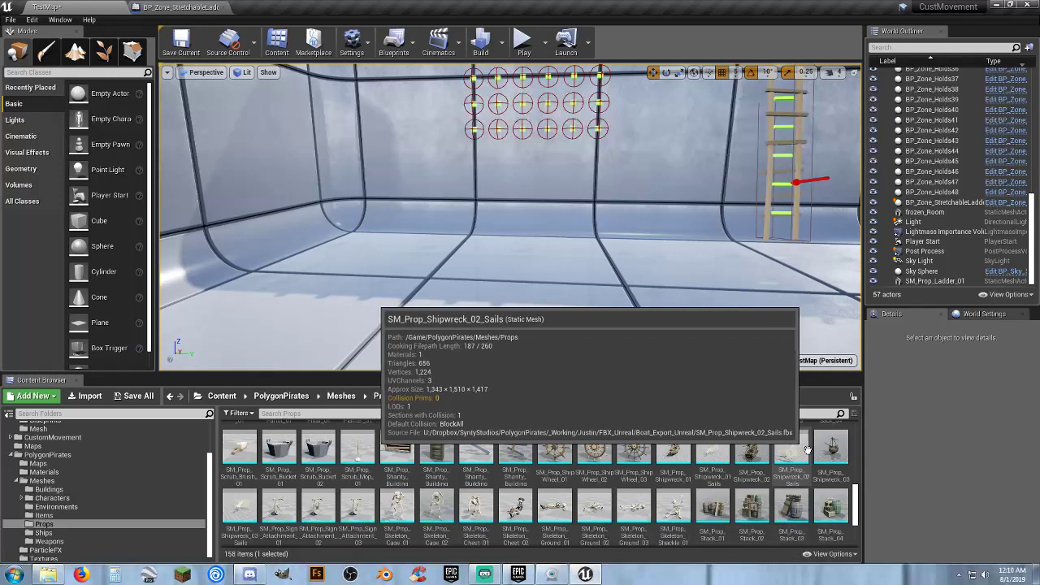
{"action": "scroll", "coordinate": [792, 450], "scroll_direction": "down", "scroll_amount": 2}
{"action": "scroll", "coordinate": [788, 447], "scroll_direction": "up", "scroll_amount": 4}
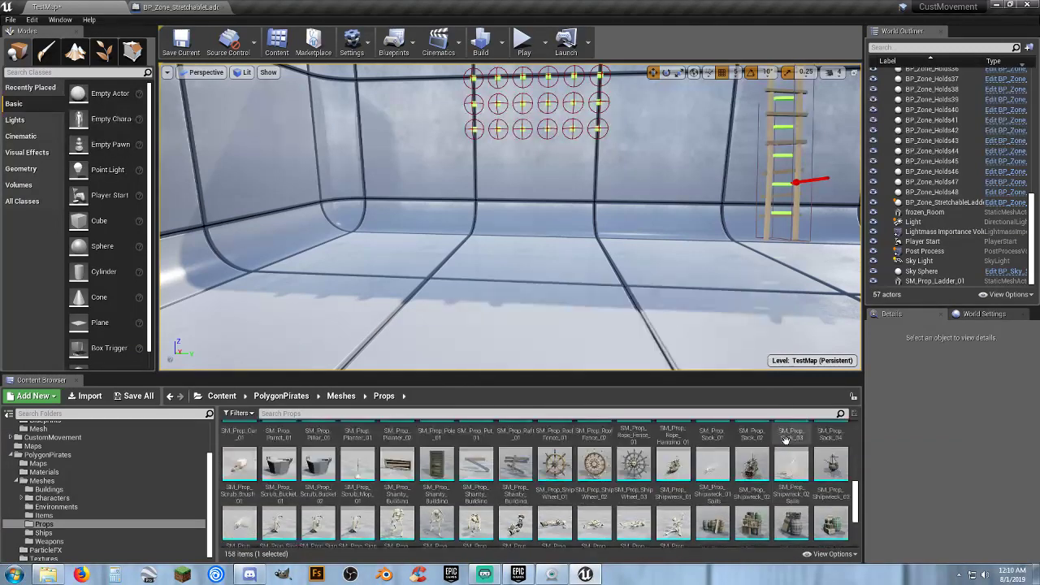
{"action": "scroll", "coordinate": [778, 440], "scroll_direction": "down", "scroll_amount": 1}
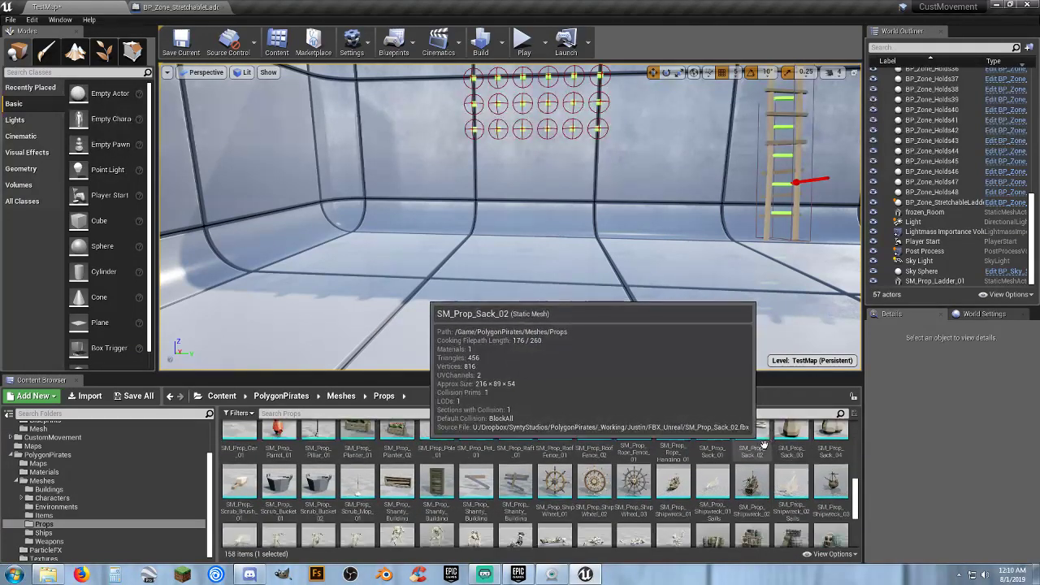
{"action": "key", "text": "s"}
{"action": "right_click_drag", "start_coordinate": [511, 217], "coordinate": [538, 242]}
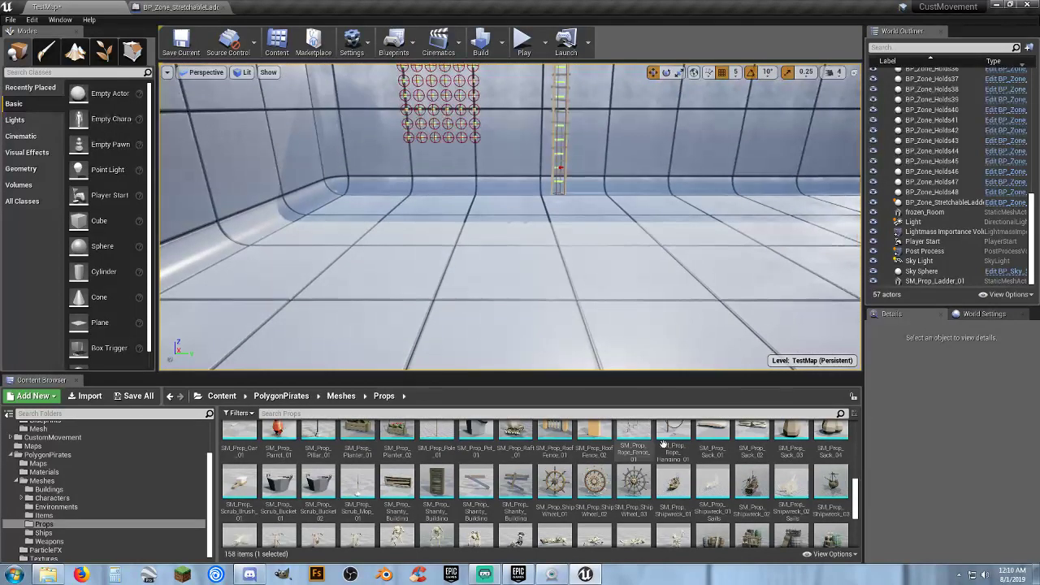
{"action": "left_click_drag", "start_coordinate": [674, 483], "coordinate": [460, 290]}
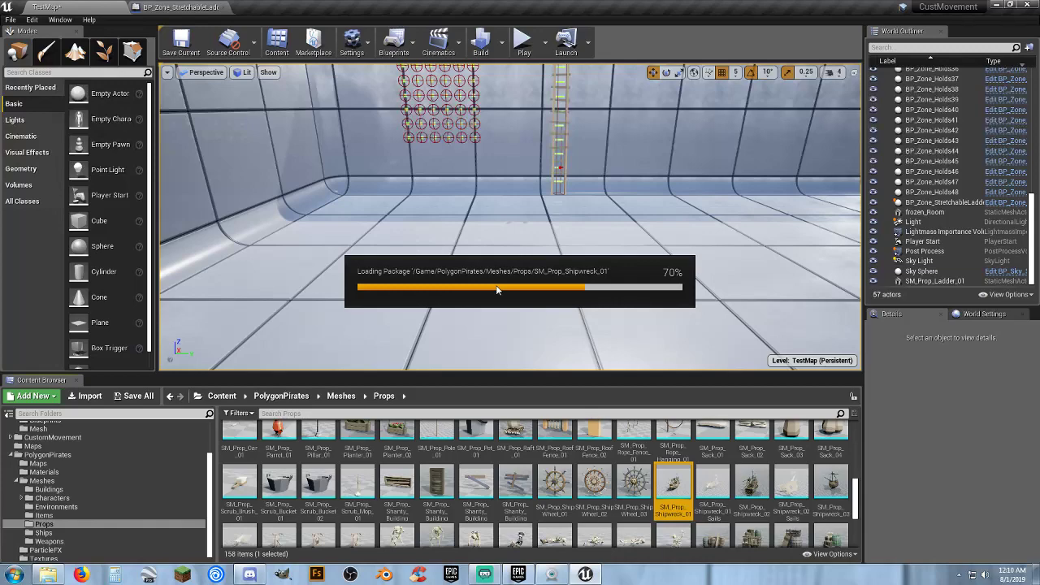
{"action": "left_click_drag", "start_coordinate": [498, 290], "coordinate": [495, 285]}
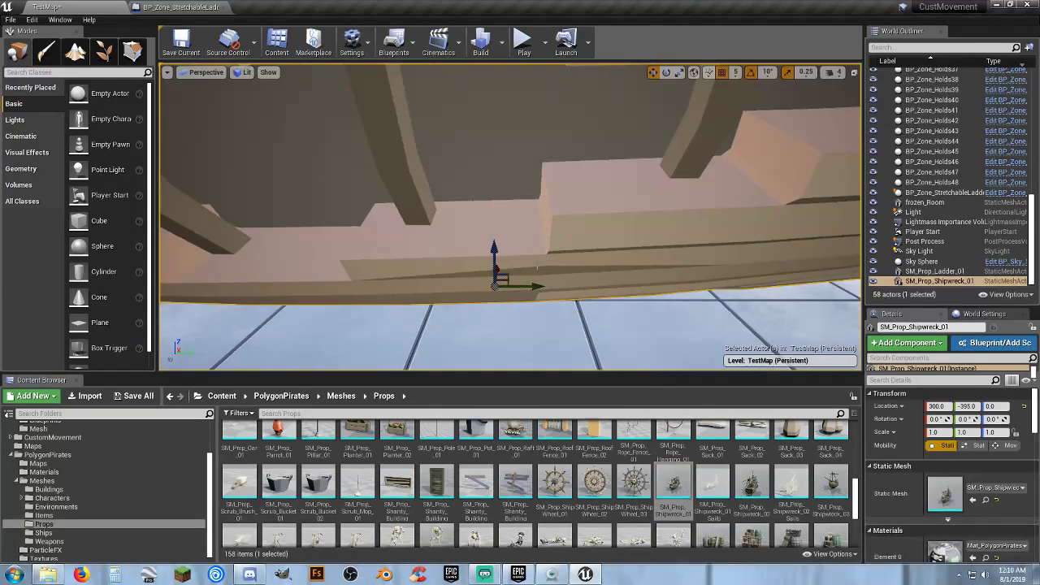
Move SM_Prop_Shipwreck_01 along Y to -40.0.
{"action": "mouse_move", "coordinate": [538, 267]}
{"action": "right_mouse_down"}
{"action": "mouse_move", "coordinate": [539, 284]}
{"action": "mouse_move", "coordinate": [569, 269]}
{"action": "mouse_move", "coordinate": [537, 252]}
{"action": "mouse_move", "coordinate": [536, 175]}
{"action": "mouse_move", "coordinate": [528, 285]}
{"action": "mouse_move", "coordinate": [546, 236]}
{"action": "mouse_move", "coordinate": [554, 256]}
{"action": "right_mouse_up"}
{"action": "key", "text": "s"}
{"action": "key", "text": "w"}
{"action": "key", "text": "s"}
{"action": "key", "text": "a"}
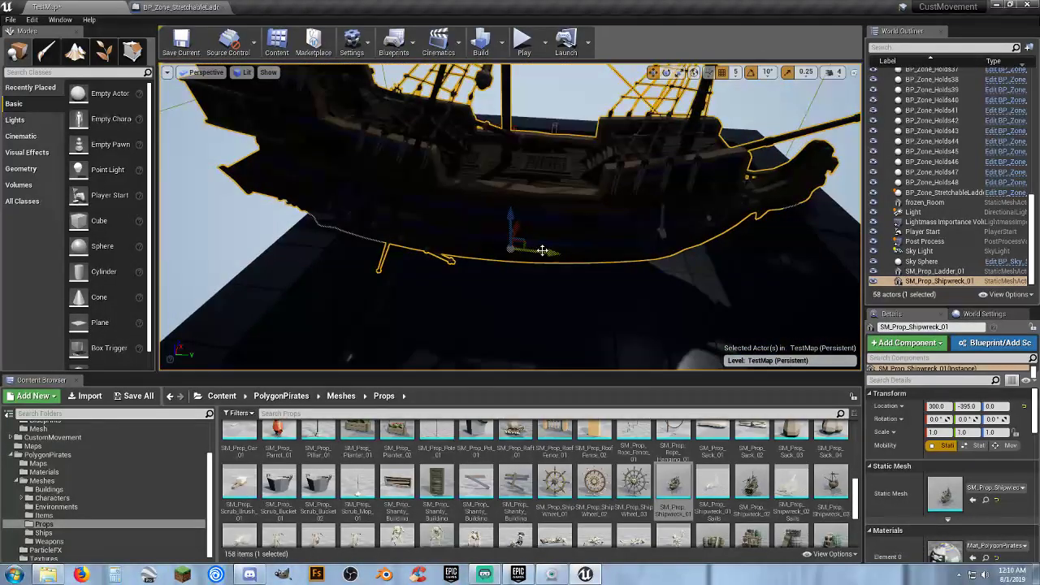
{"action": "left_click_drag", "start_coordinate": [549, 252], "coordinate": [592, 259]}
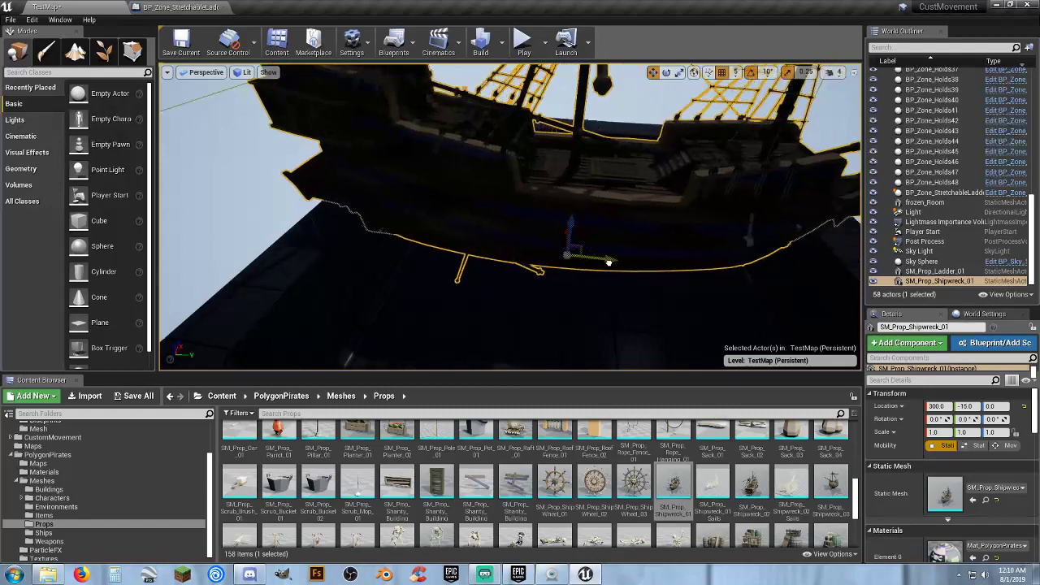
{"action": "left_click_drag", "start_coordinate": [625, 264], "coordinate": [550, 325]}
Move SM_Prop_Shipwreck_01 along X to 1910.0 so the ship stands outside the room beside the ladder wall.
{"action": "right_click_drag", "start_coordinate": [549, 325], "coordinate": [529, 253]}
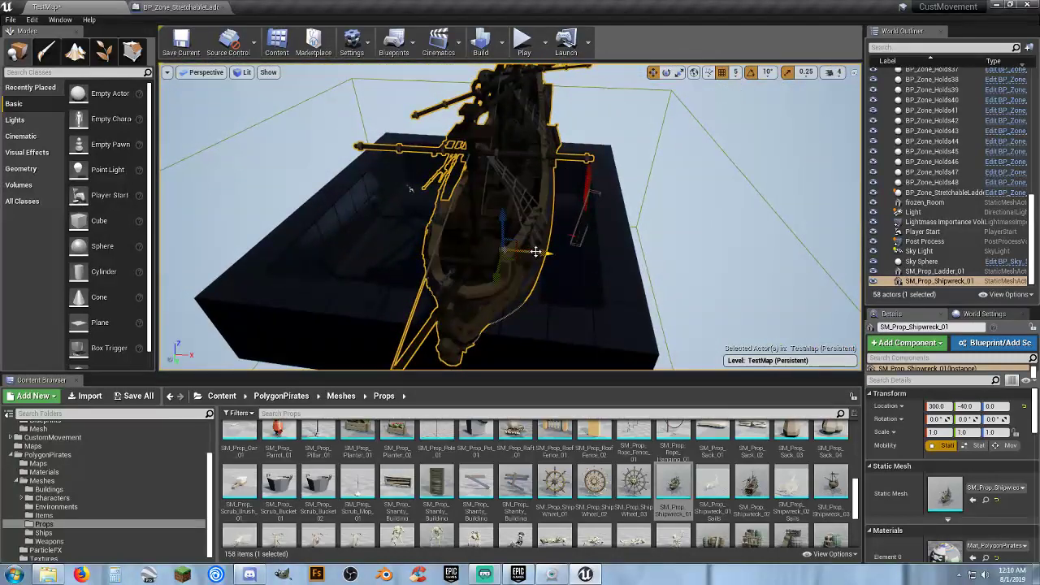
{"action": "left_click_drag", "start_coordinate": [529, 253], "coordinate": [718, 271]}
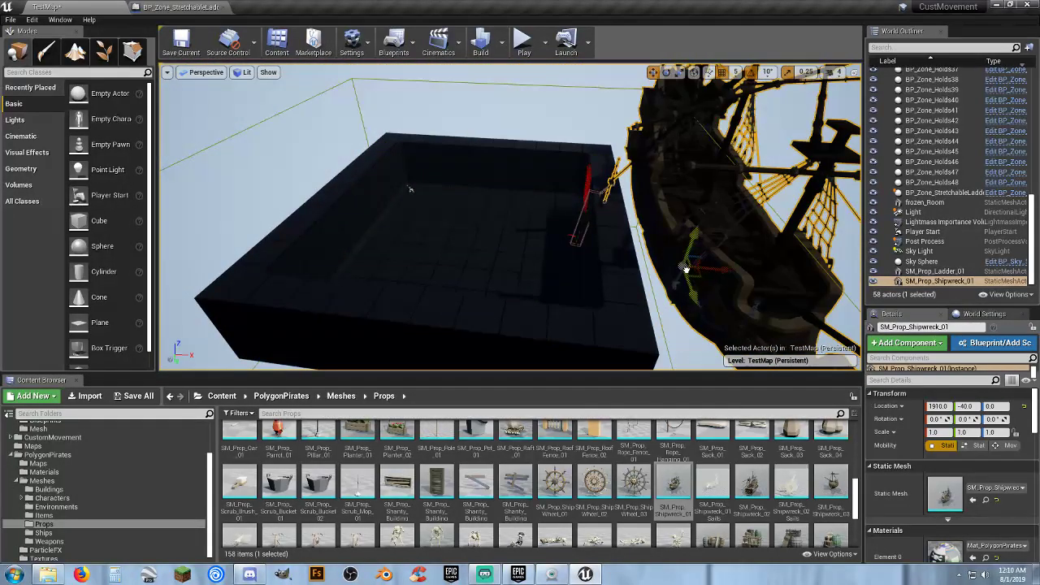
{"action": "right_click_drag", "start_coordinate": [718, 270], "coordinate": [683, 272]}
{"action": "right_click_drag", "start_coordinate": [431, 328], "coordinate": [474, 217]}
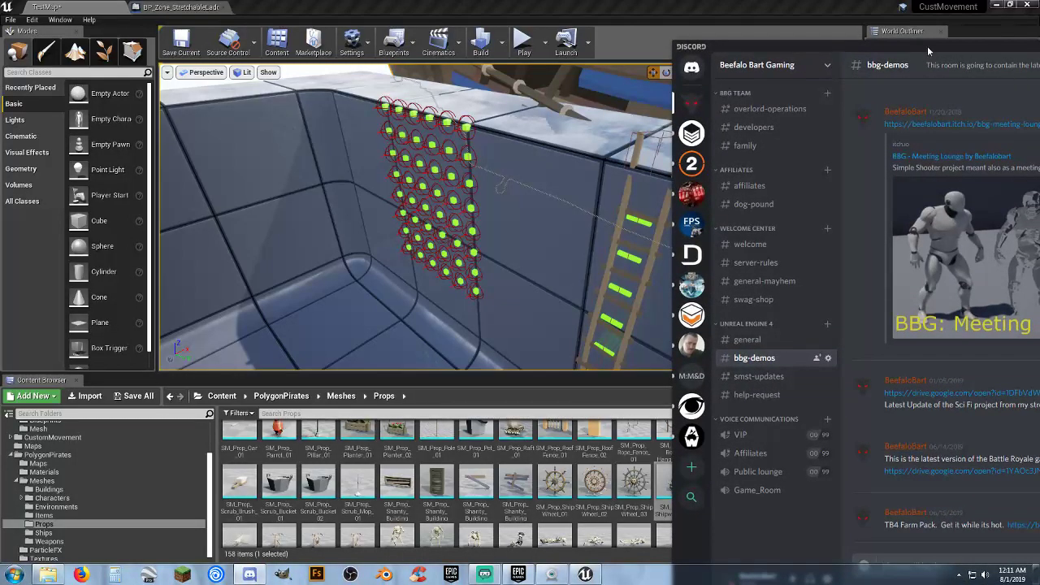
View the bbg-demos channel in Discord for the demo downloads, and move its window out of the way.
{"action": "left_click_drag", "start_coordinate": [928, 50], "coordinate": [656, 10]}
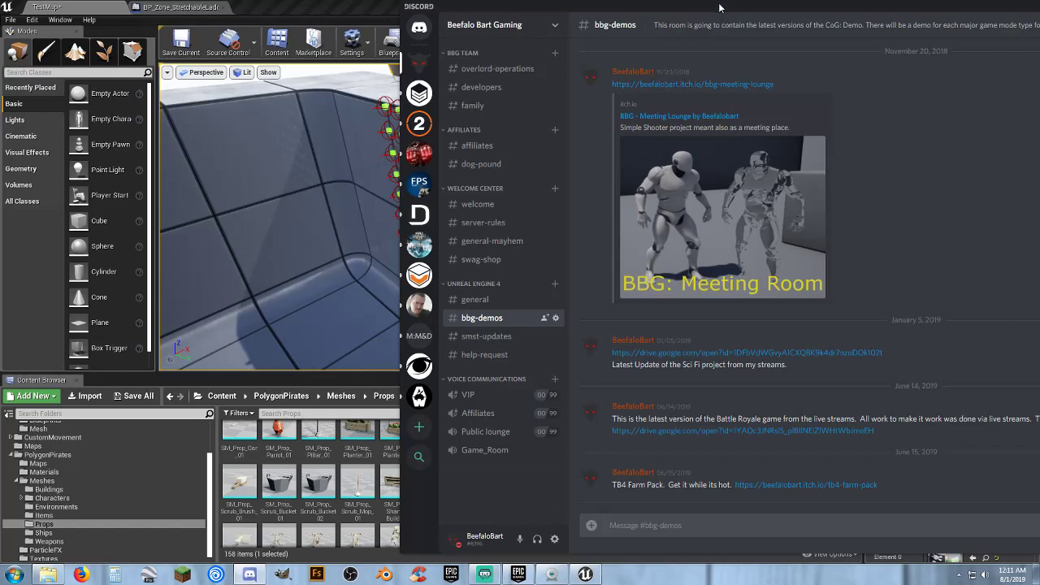
{"action": "left_click_drag", "start_coordinate": [723, 8], "coordinate": [1039, 42]}
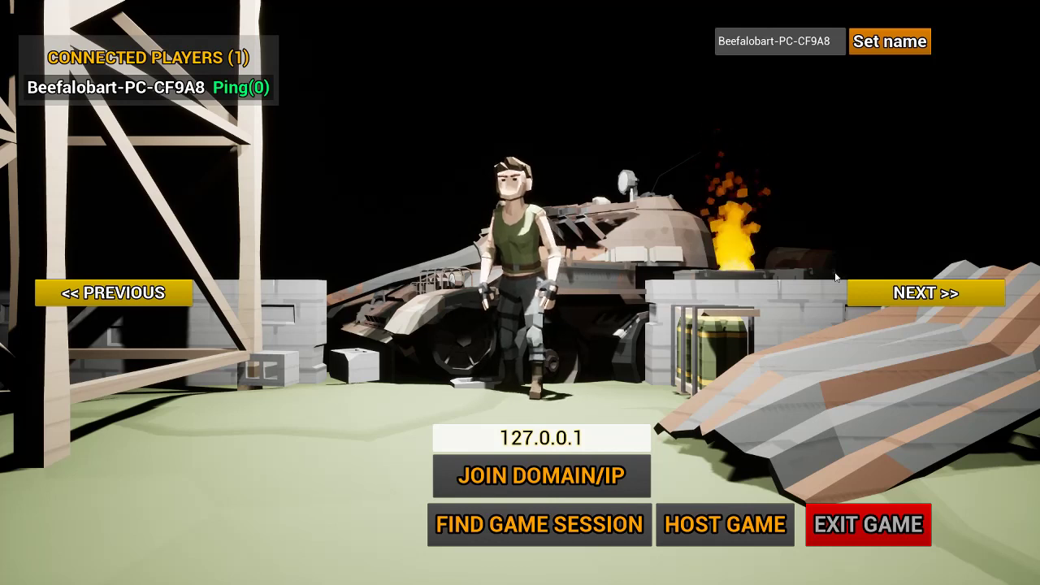
Switch to the Battle Royale game and browse its player characters to select the one in the blue plaid shirt.
{"action": "left_click", "coordinate": [884, 300]}
{"action": "left_click", "coordinate": [884, 299]}
{"action": "left_click", "coordinate": [884, 300]}
{"action": "left_click", "coordinate": [884, 300]}
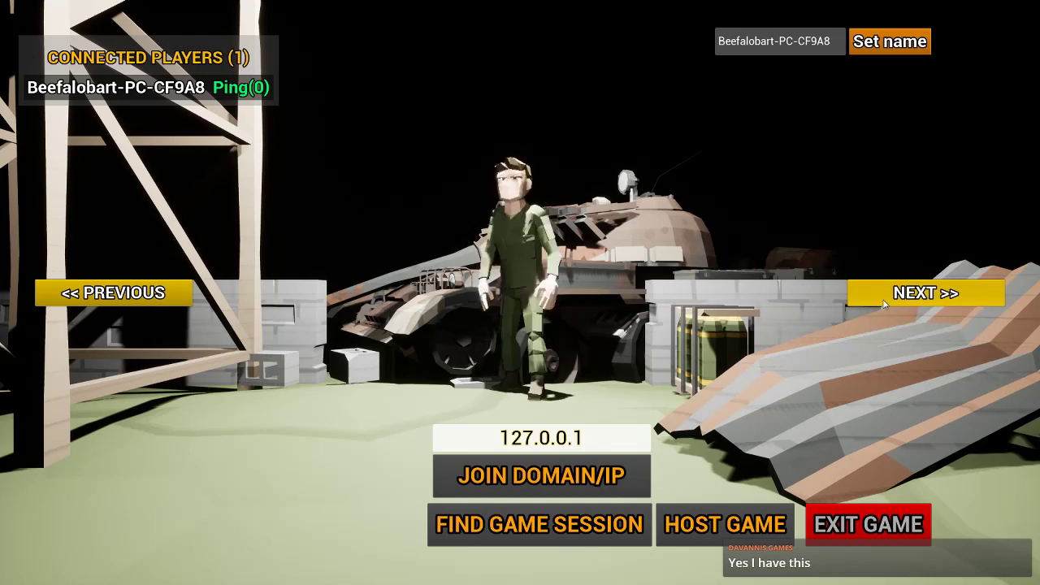
{"action": "left_click", "coordinate": [884, 300]}
{"action": "left_click", "coordinate": [883, 300]}
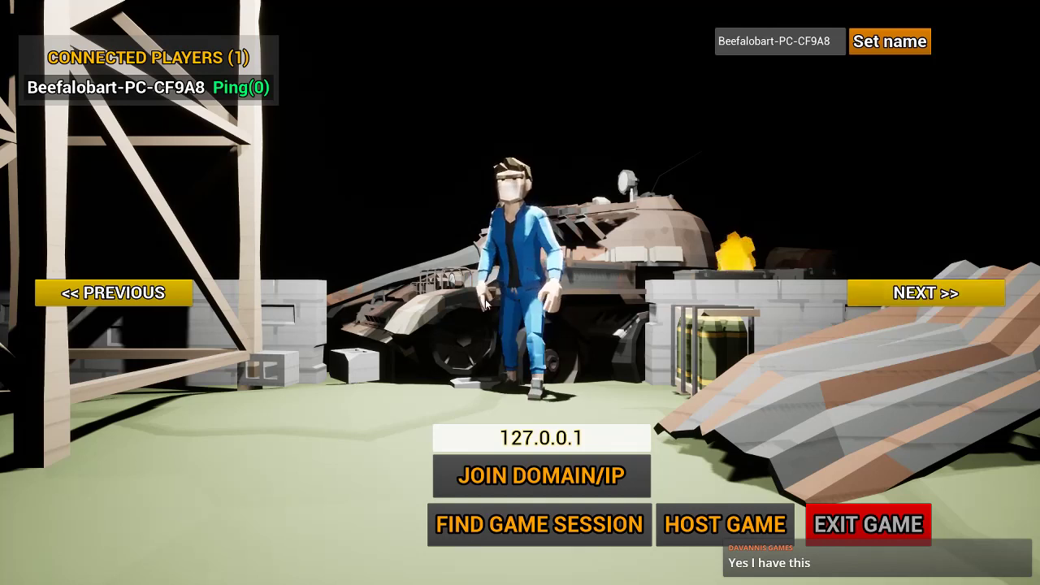
{"action": "left_click", "coordinate": [114, 293]}
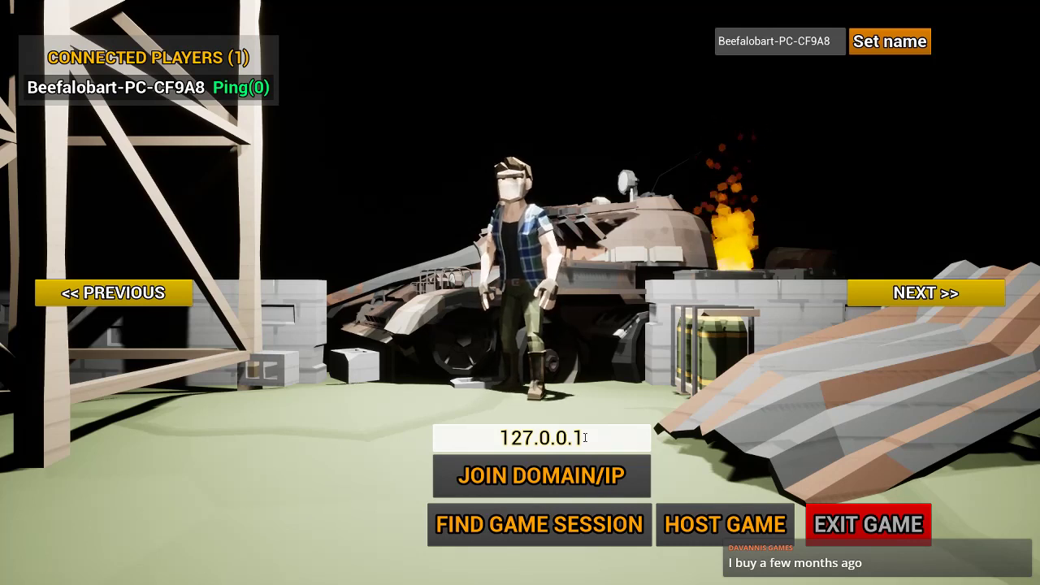
Choose Synty Island as the map in the hosting options, and exit the Battle Royale game.
{"action": "left_click", "coordinate": [687, 515]}
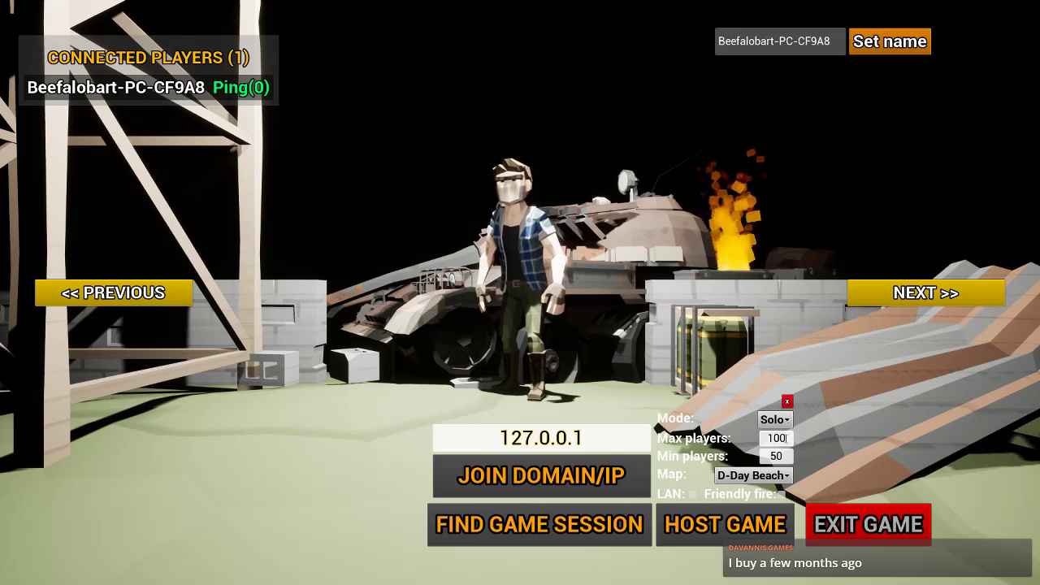
{"action": "left_click", "coordinate": [761, 479]}
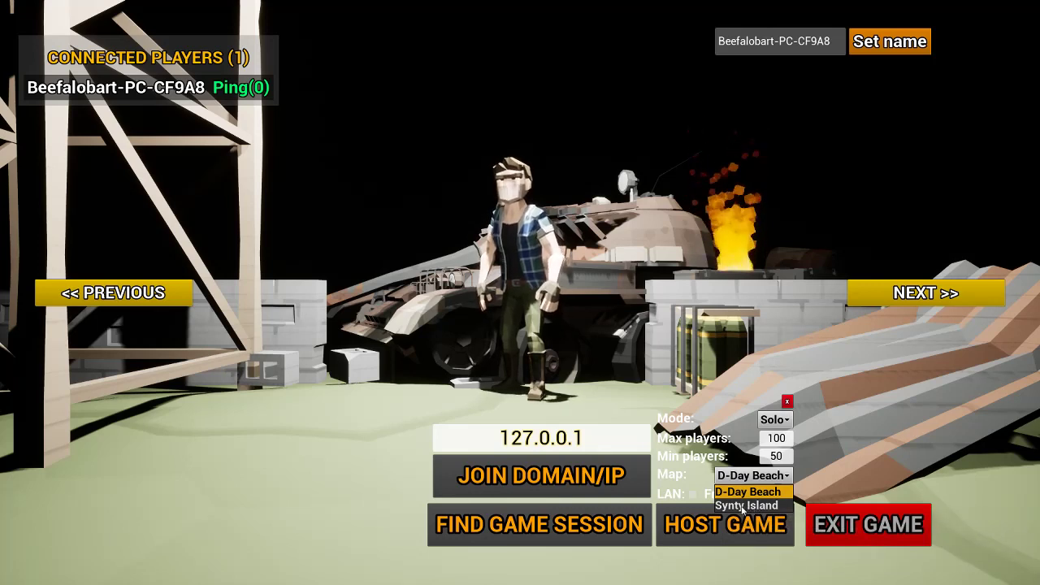
{"action": "left_click", "coordinate": [742, 508]}
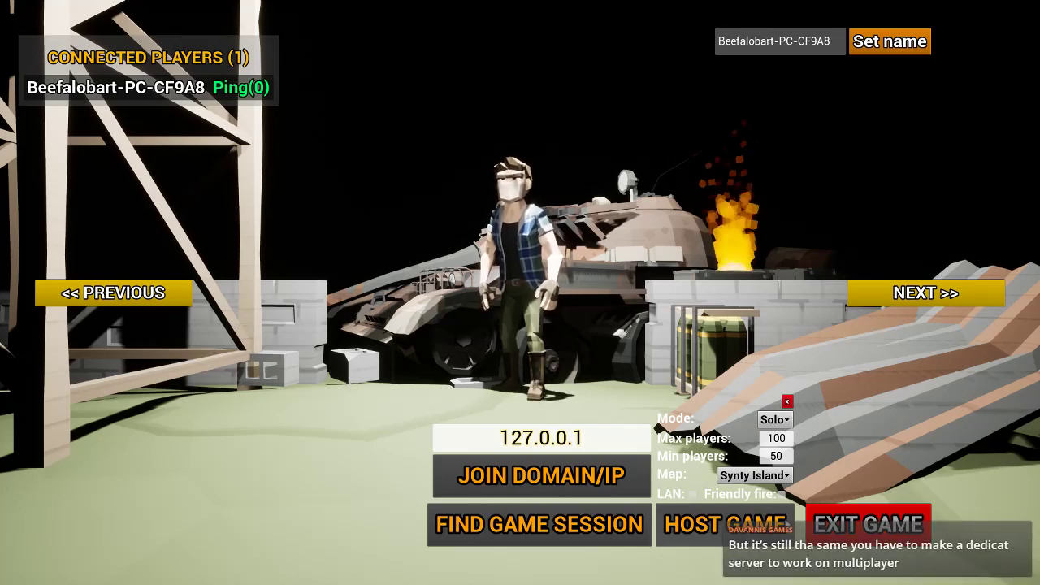
{"action": "left_click", "coordinate": [833, 527]}
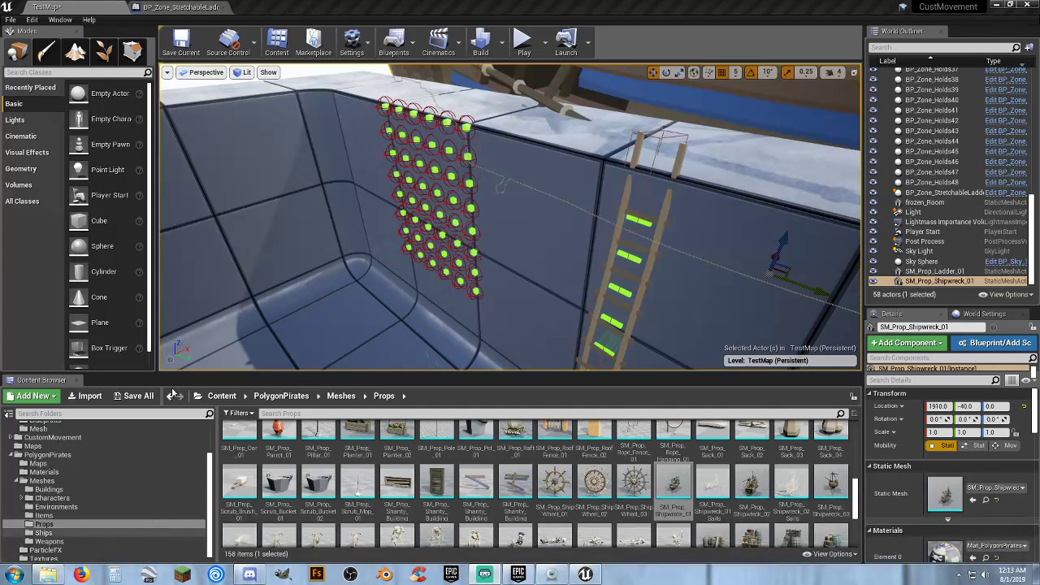
Close the BP_Zone_StretchableLadder blueprint in the Unreal editor, and start a multiplayer game in the other demo.
{"action": "left_click", "coordinate": [226, 7]}
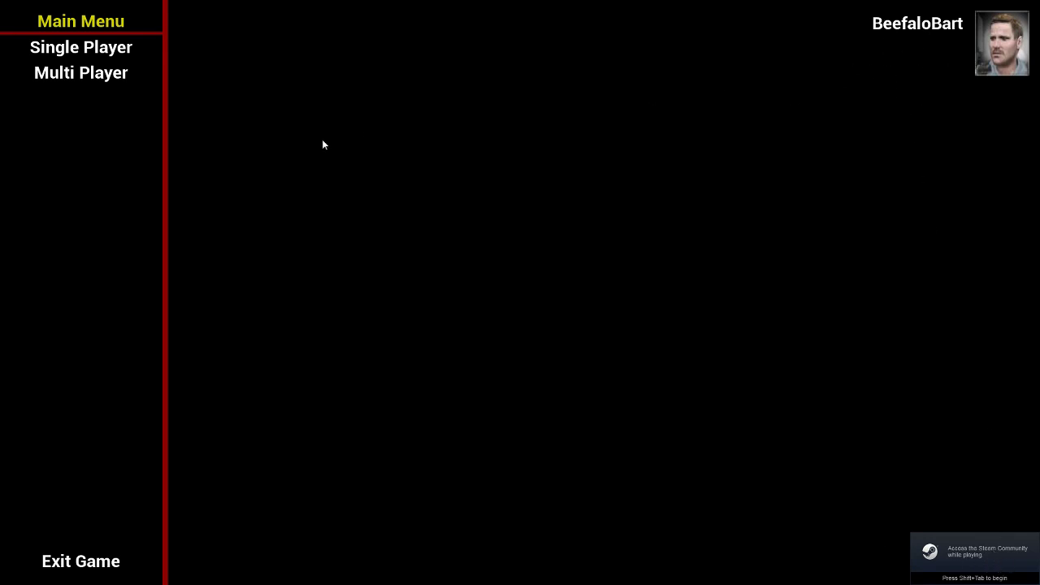
{"action": "left_click", "coordinate": [112, 76]}
{"action": "left_click", "coordinate": [102, 98]}
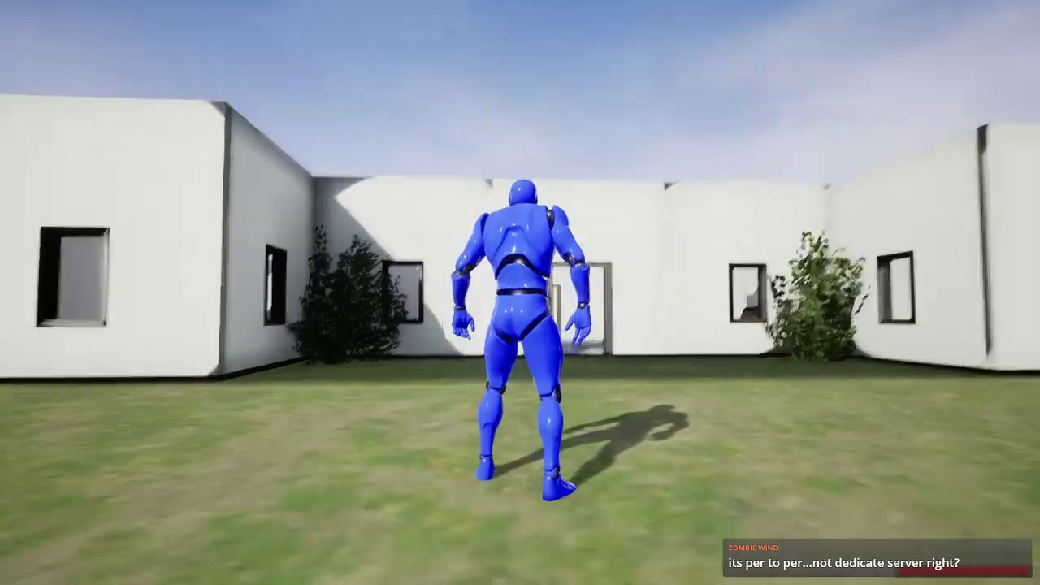
Run the blue character up to the bench platform, sit it on a bench and stand it up again.
{"action": "key", "text": "w"}
{"action": "key", "text": "w"}
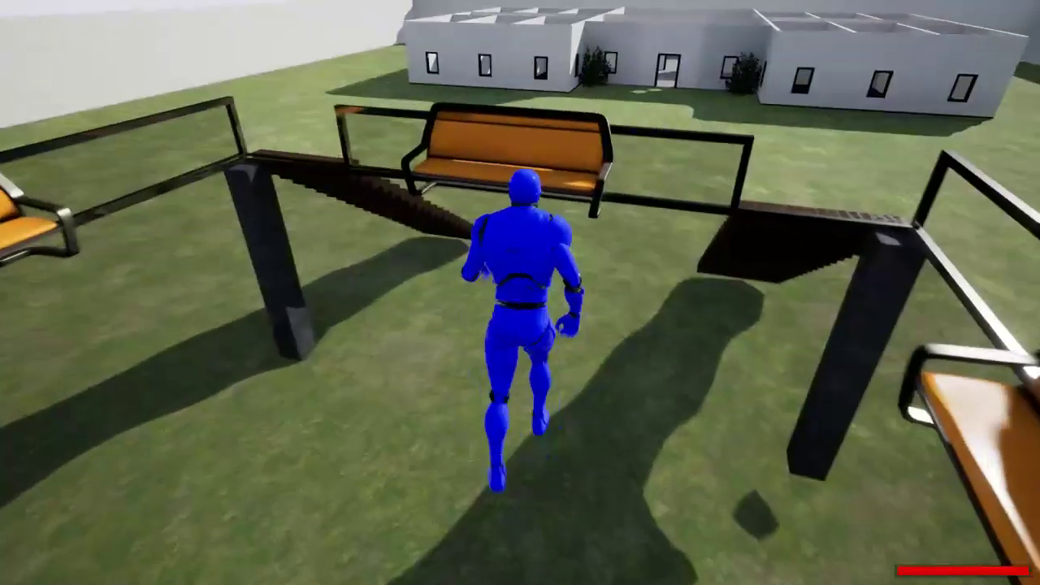
{"action": "key", "text": "w"}
{"action": "key", "text": "s"}
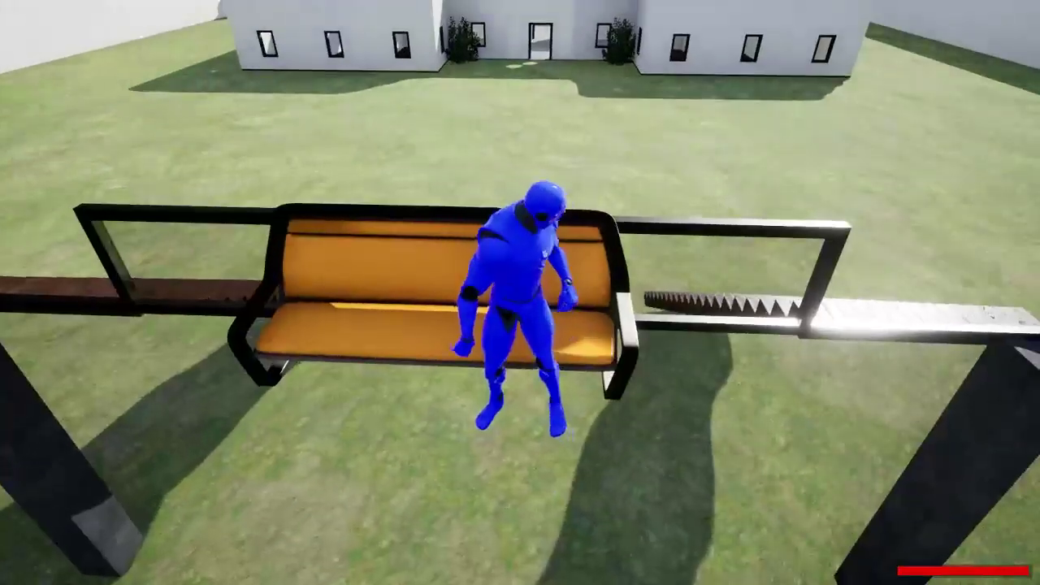
{"action": "key", "text": "e"}
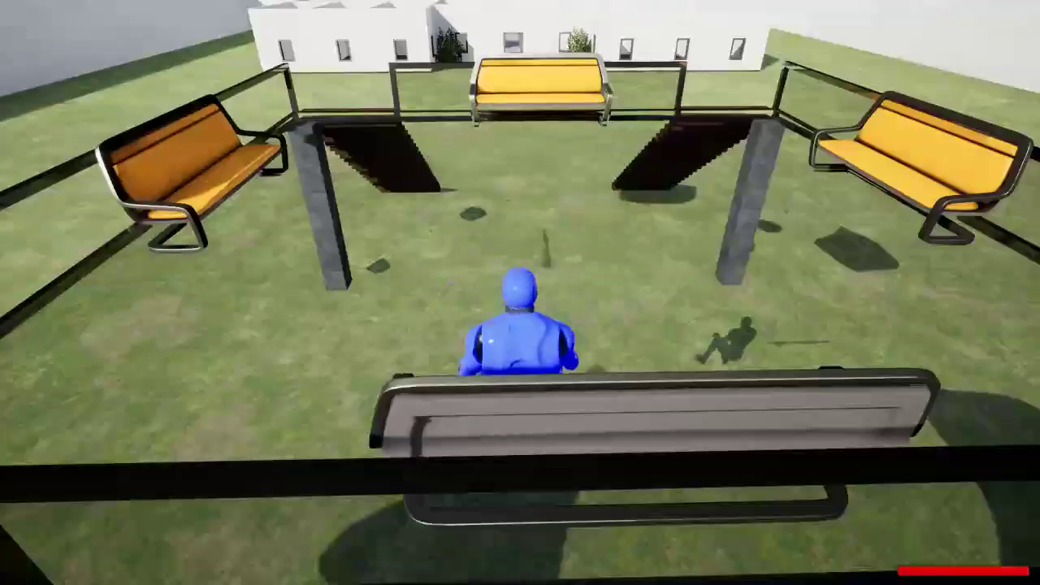
{"action": "key", "text": "e"}
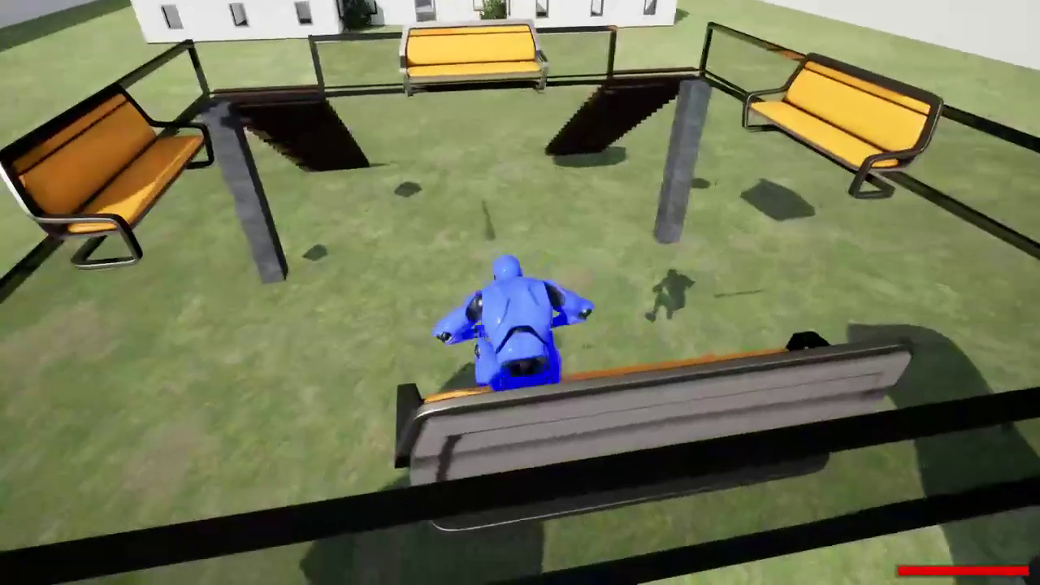
Fire the gun at the grass below the platform in first-person view, and return to third-person view.
{"action": "key", "text": "v"}
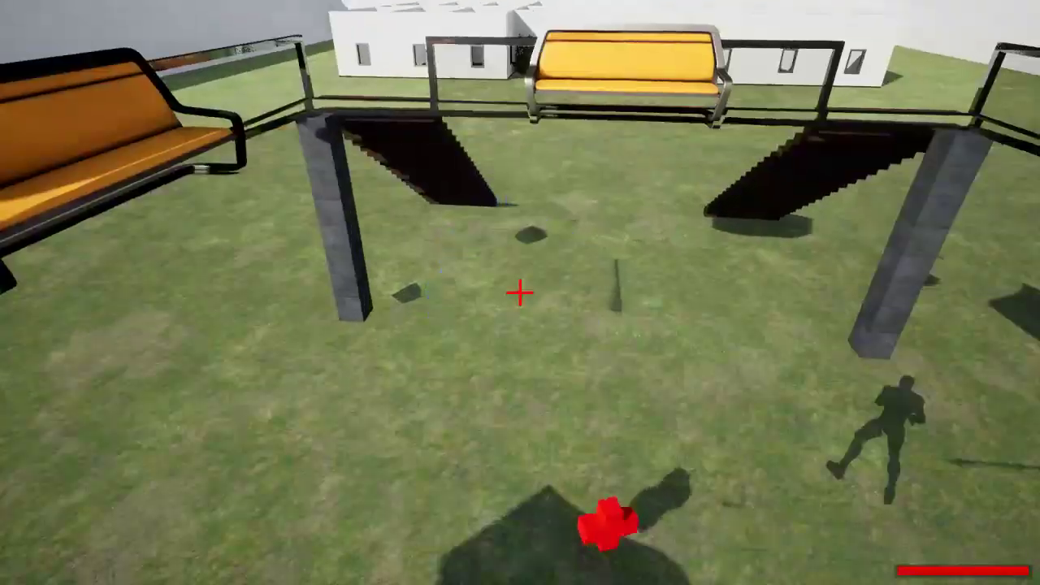
{"action": "left_click", "coordinate": [520, 292]}
{"action": "left_click", "coordinate": [520, 293]}
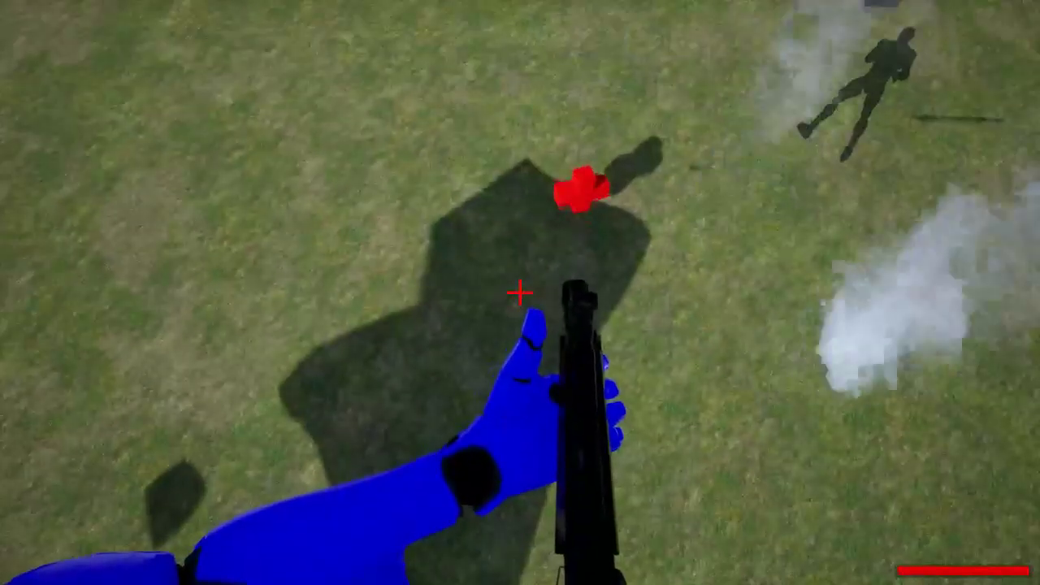
{"action": "key", "text": "v"}
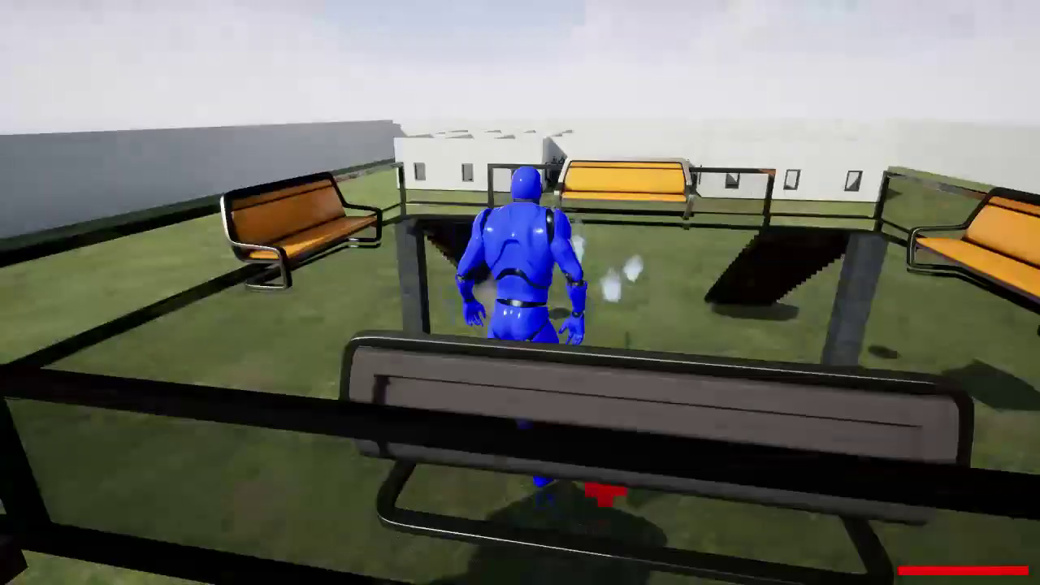
Walk and jump the character around the platform, and fire several more shots at the ground in first-person view.
{"action": "key", "text": "w"}
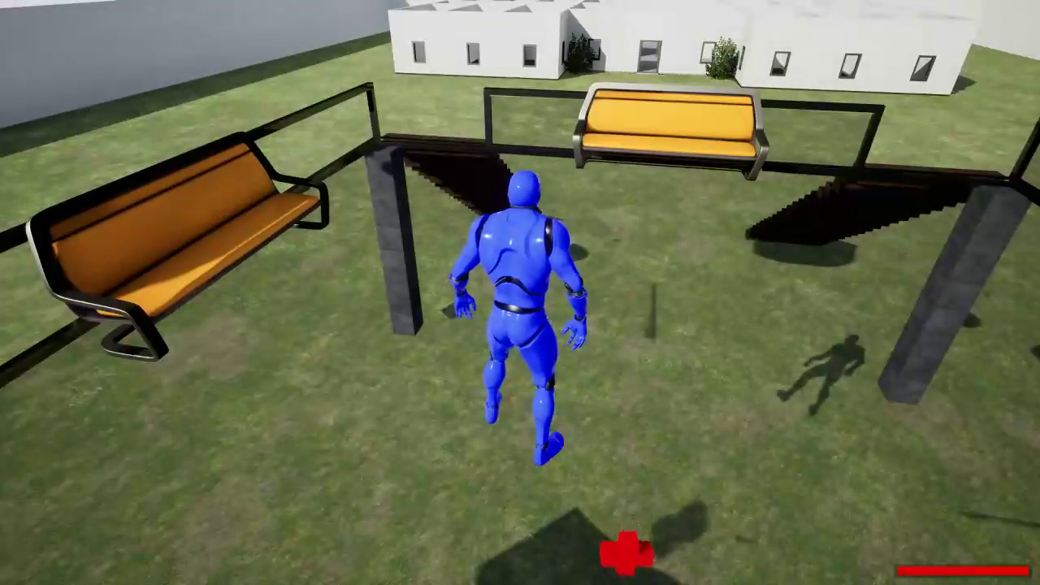
{"action": "key", "text": "space"}
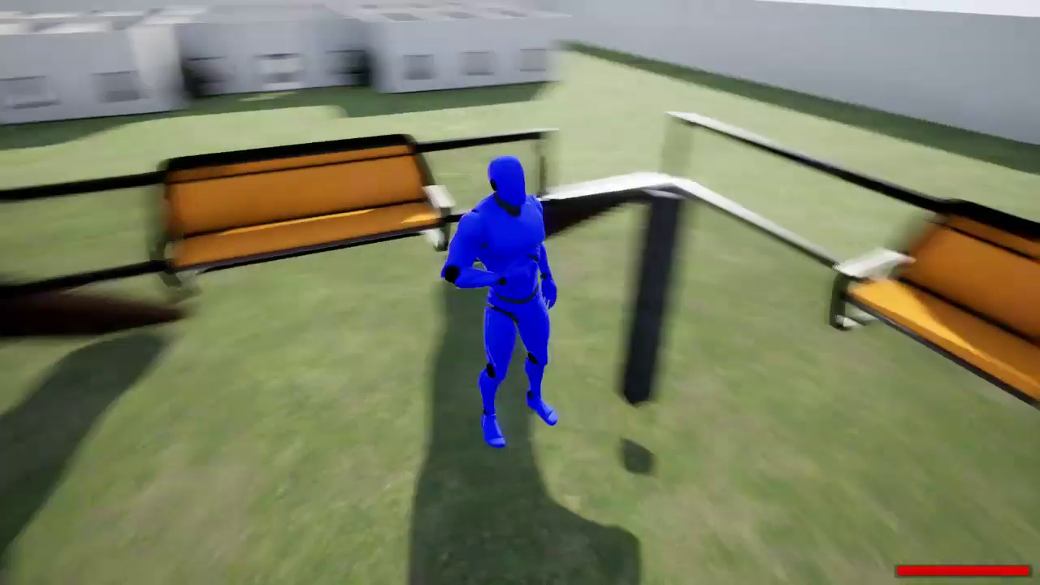
{"action": "key", "text": "s"}
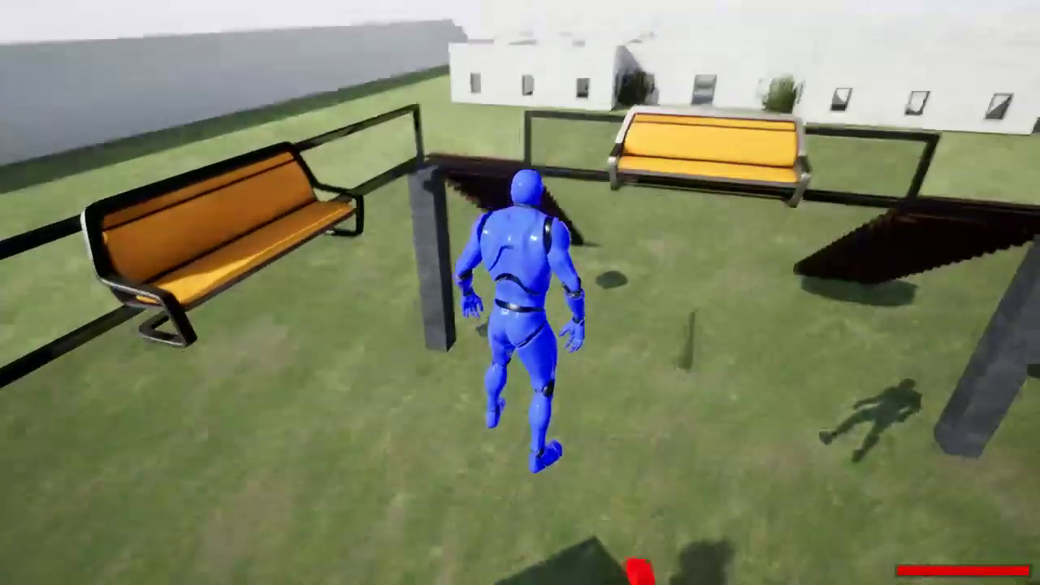
{"action": "key", "text": "v"}
{"action": "left_click", "coordinate": [520, 293]}
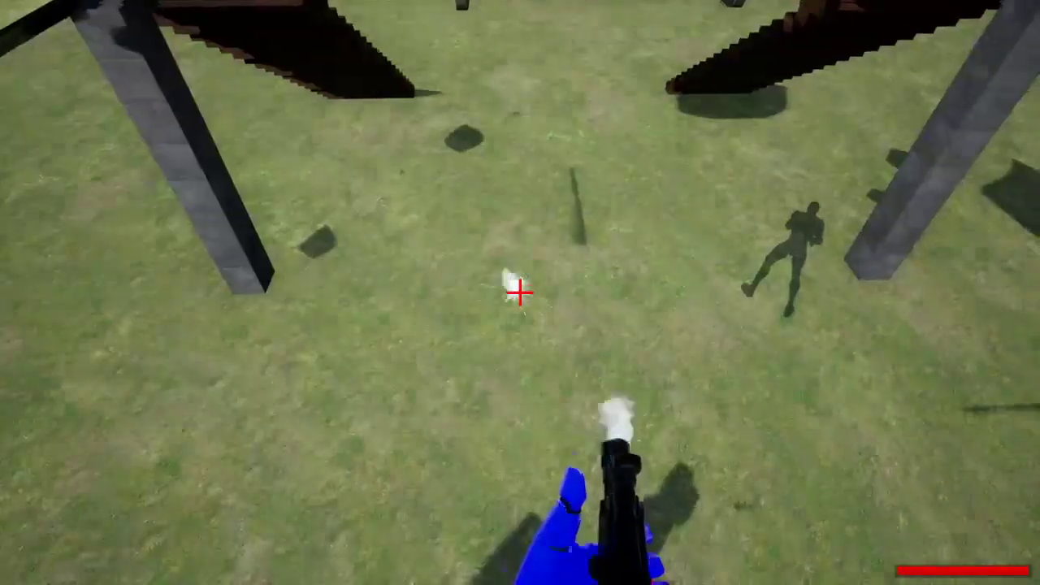
{"action": "left_click", "coordinate": [520, 293]}
{"action": "left_click", "coordinate": [520, 292]}
{"action": "key", "text": "w"}
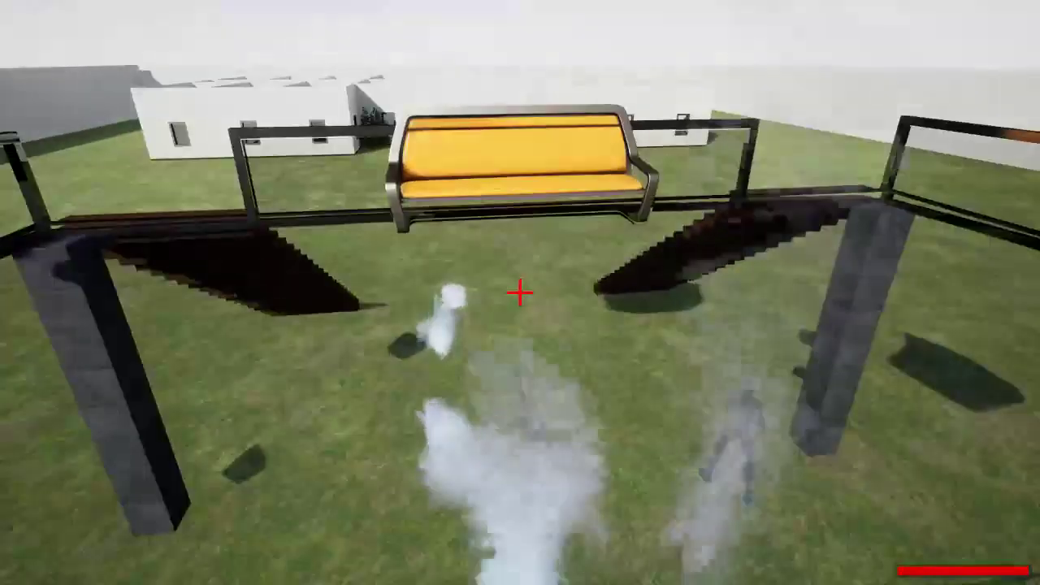
{"action": "key", "text": "v"}
Spawn a red bot through the Bot Spawns window, run toward it and shoot it in first-person view.
{"action": "key", "text": "e"}
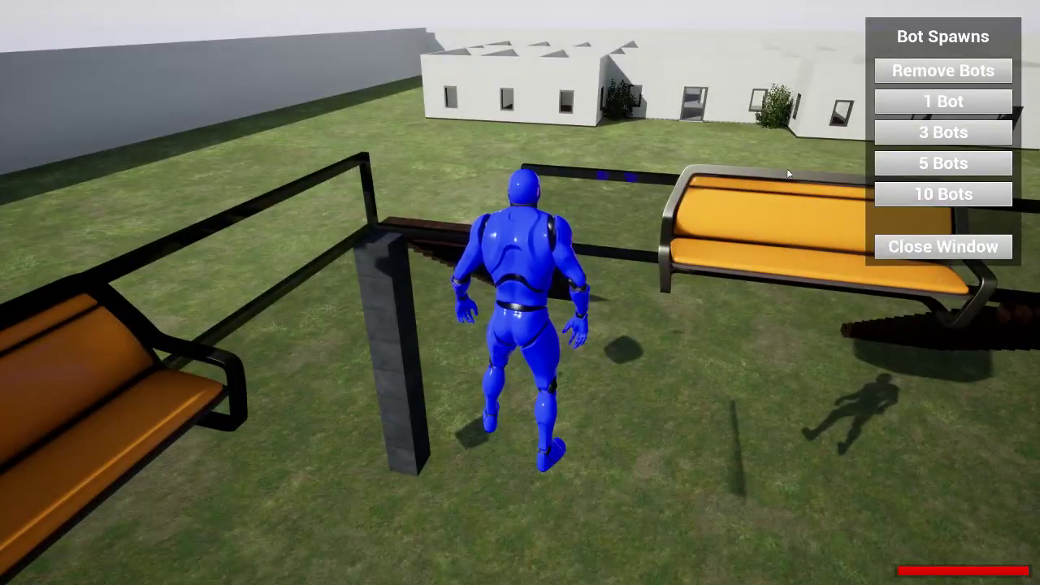
{"action": "left_click", "coordinate": [942, 247]}
{"action": "key", "text": "w"}
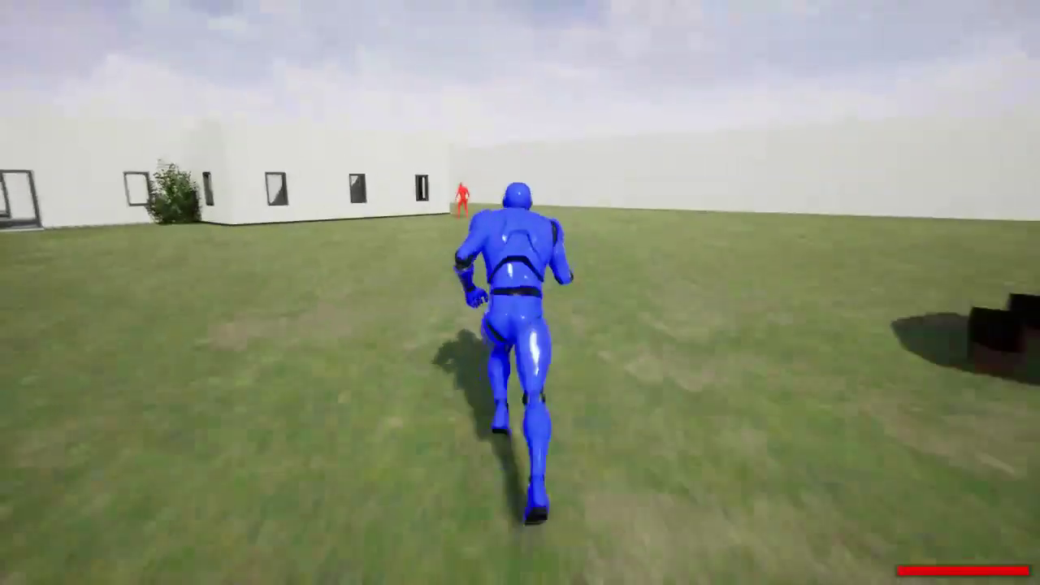
{"action": "key", "text": "v"}
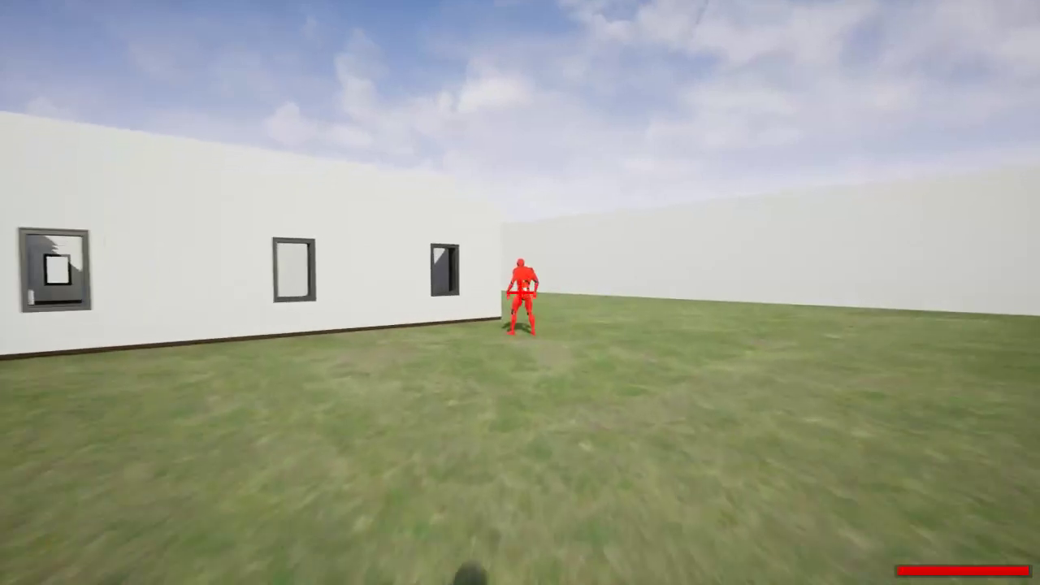
{"action": "left_click", "coordinate": [520, 293]}
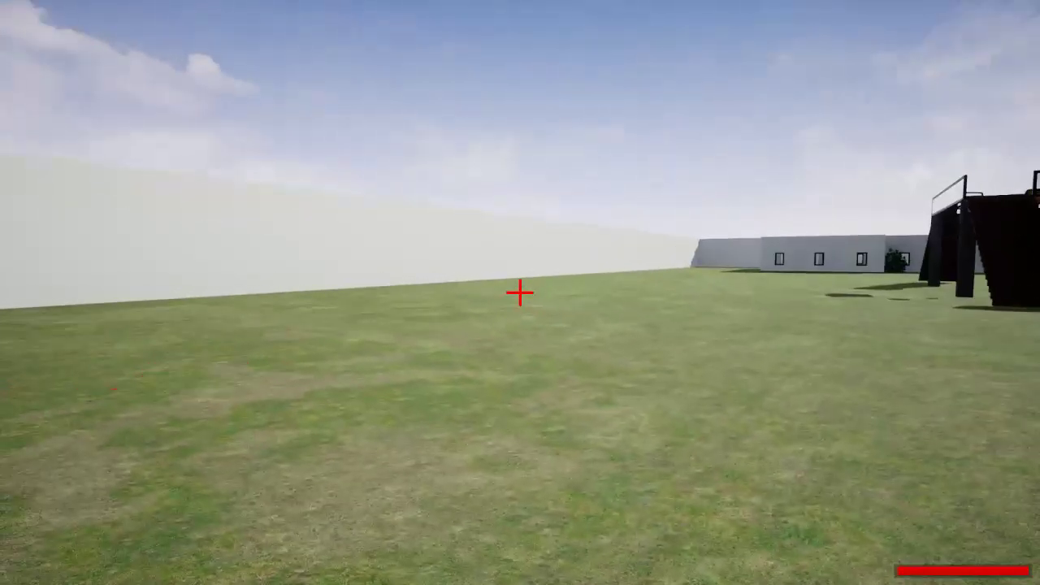
Spawn a crowd of red bots, view them around the character in third person, and close the Bot Spawns window.
{"action": "key", "text": "b"}
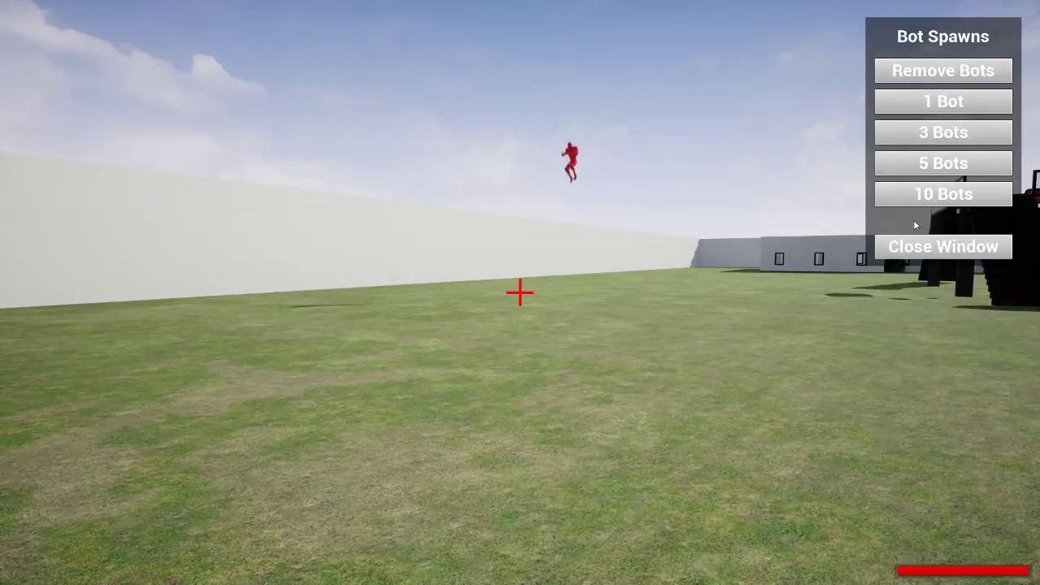
{"action": "left_click", "coordinate": [895, 247]}
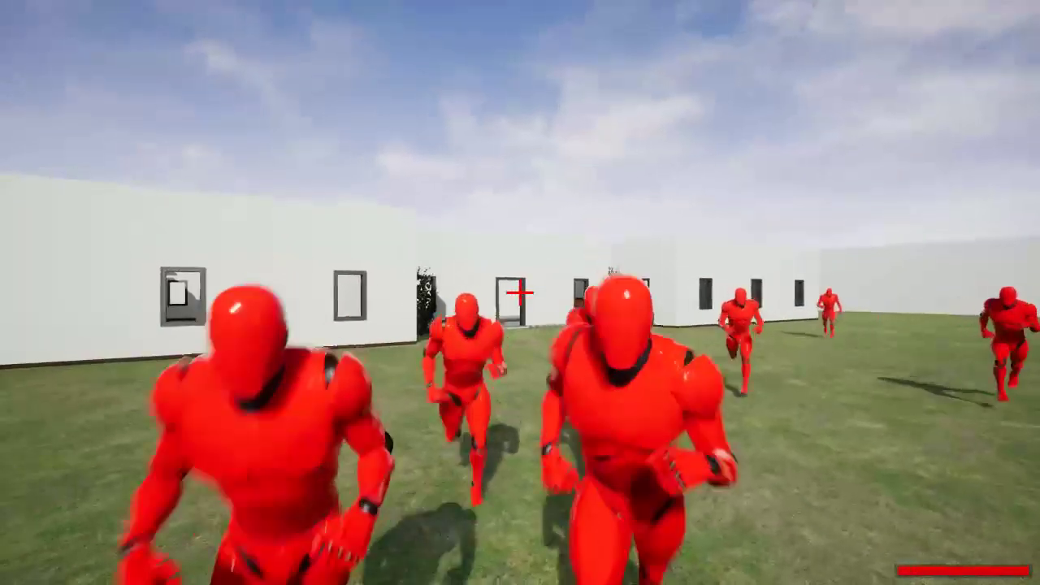
{"action": "key", "text": "v"}
{"action": "key", "text": "b"}
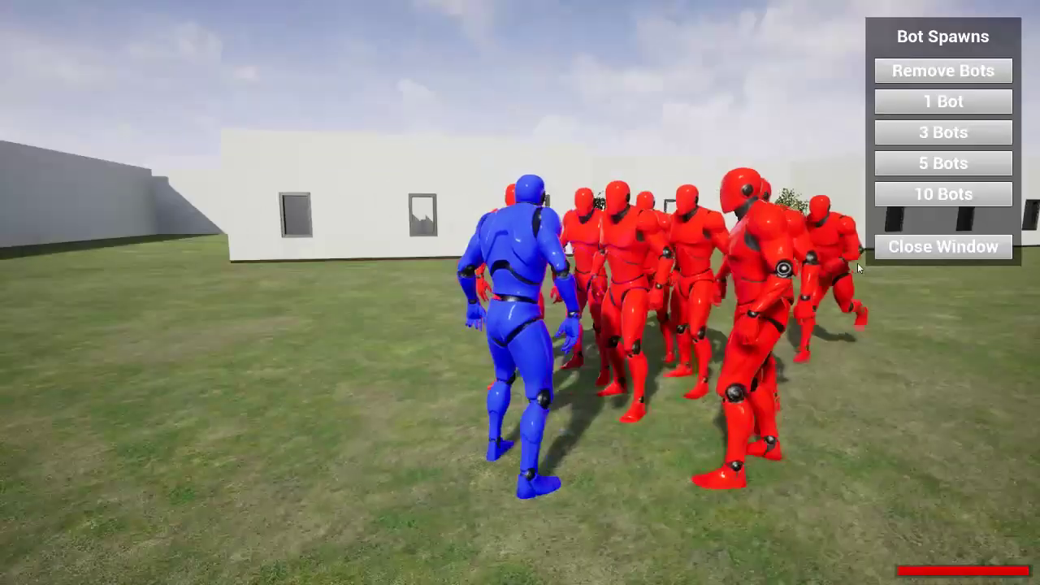
{"action": "left_click", "coordinate": [925, 257]}
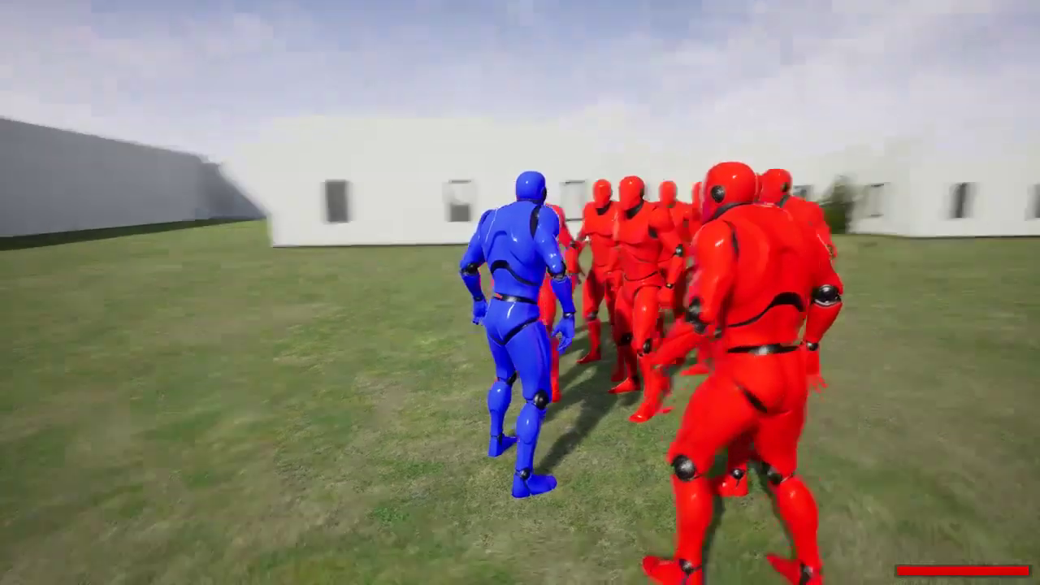
Shoot repeatedly at the surrounding red bots in first-person view.
{"action": "key", "text": "v"}
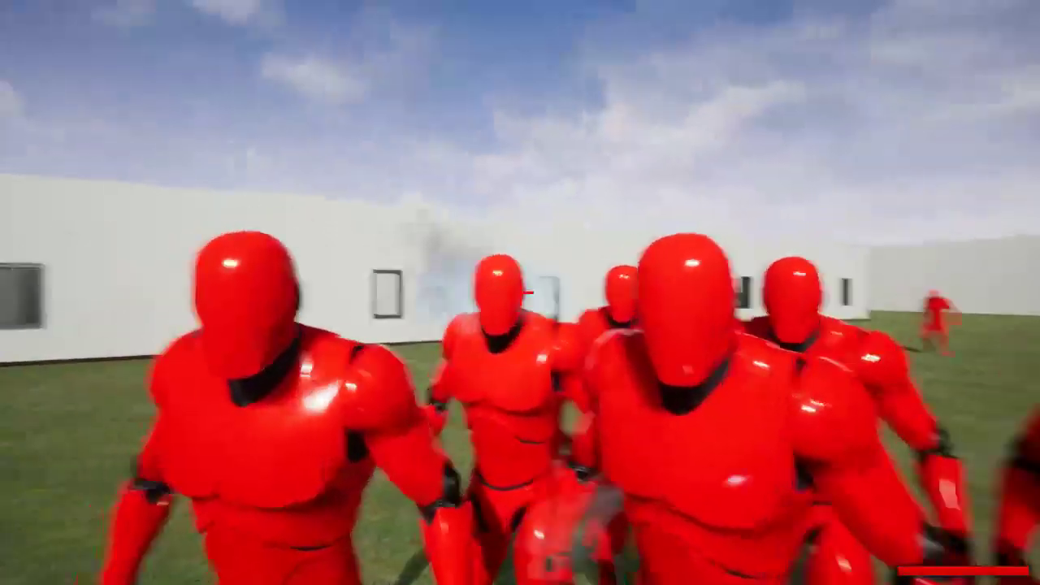
{"action": "left_click", "coordinate": [520, 292]}
{"action": "left_click", "coordinate": [520, 293]}
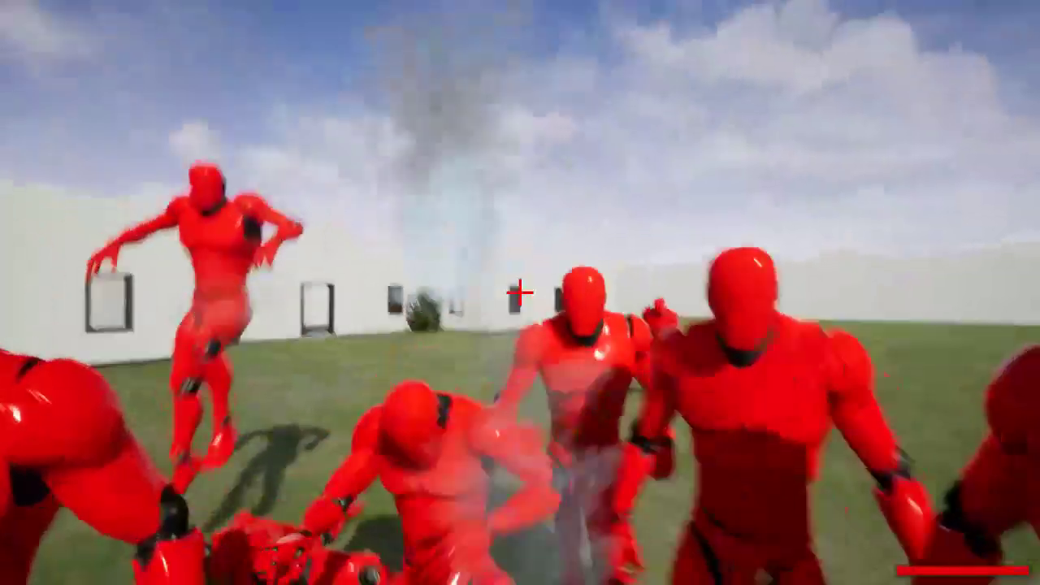
{"action": "left_click", "coordinate": [520, 292]}
{"action": "left_click", "coordinate": [520, 293]}
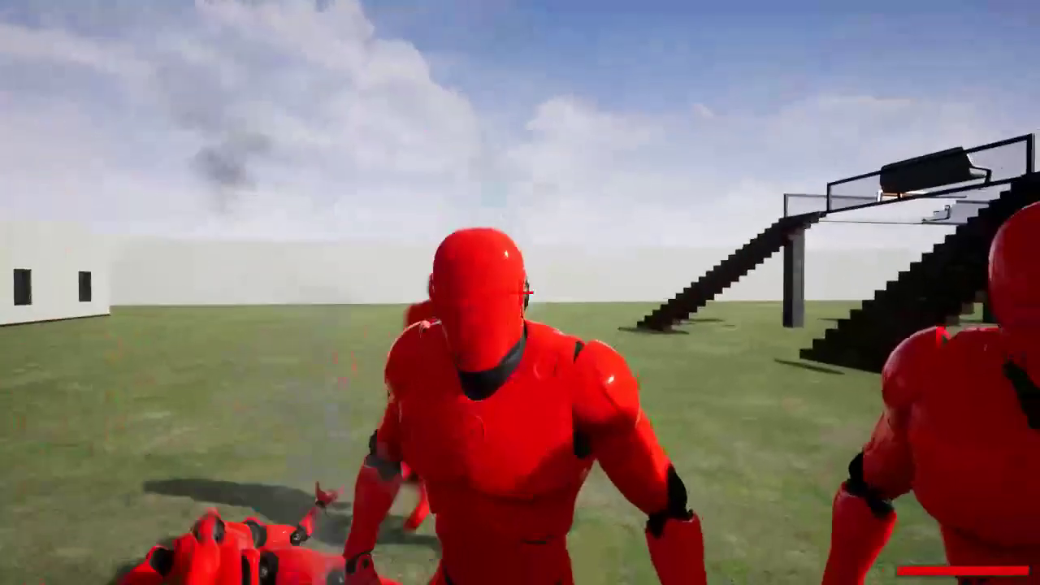
{"action": "left_click", "coordinate": [519, 293]}
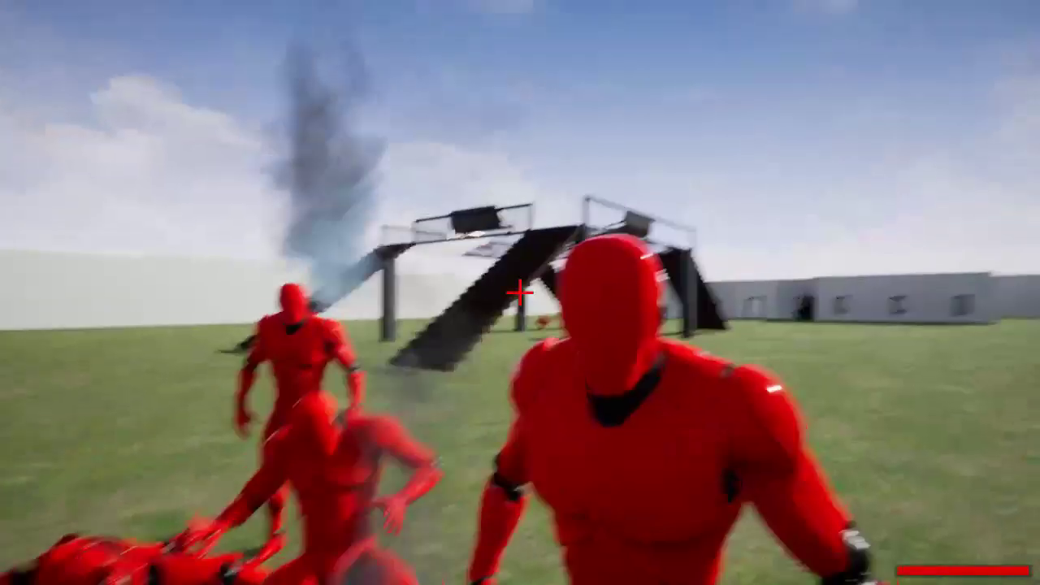
{"action": "left_click", "coordinate": [519, 293]}
{"action": "left_click", "coordinate": [518, 293]}
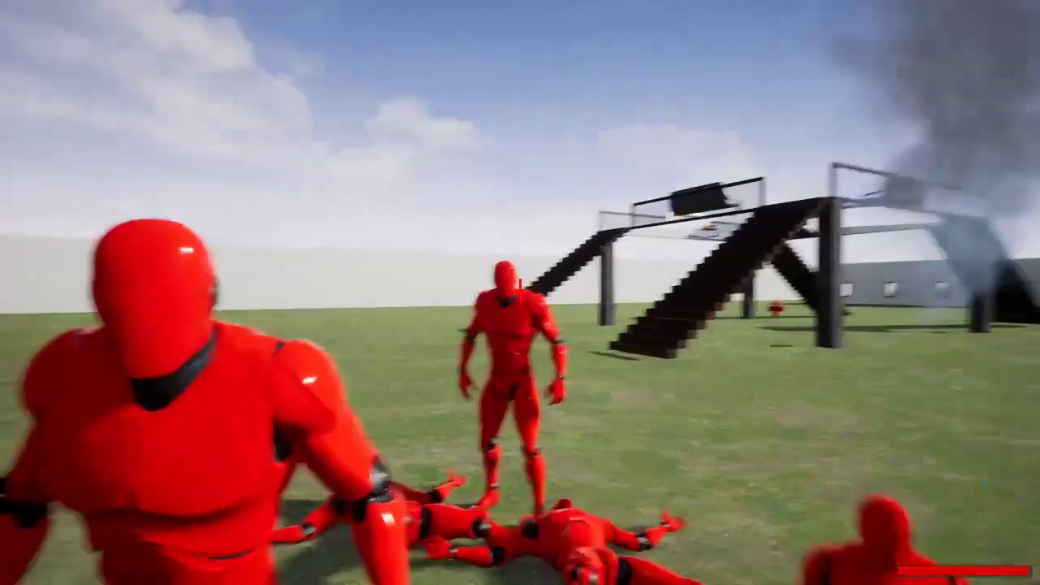
{"action": "left_click", "coordinate": [521, 293]}
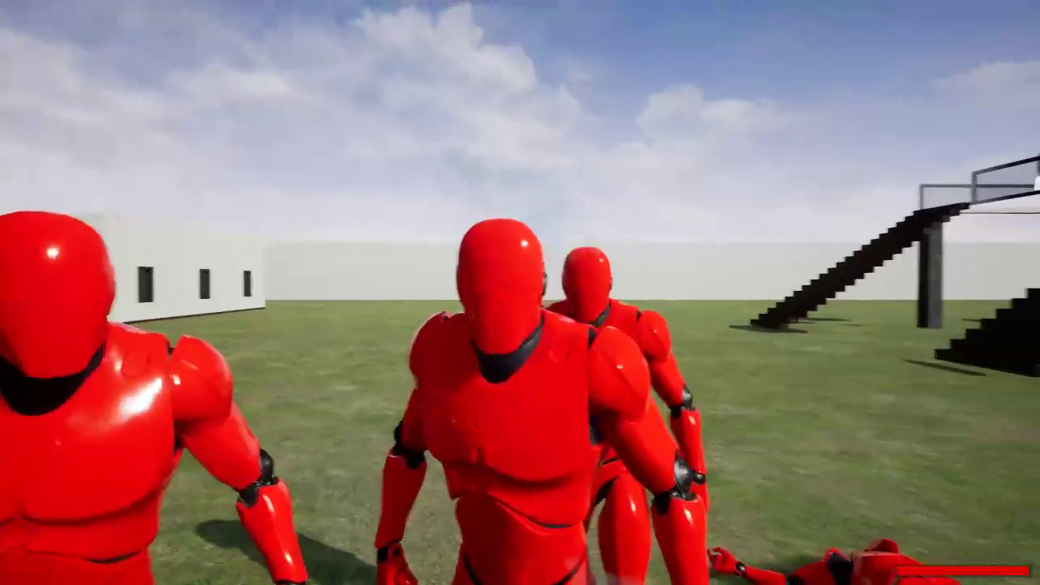
{"action": "left_click", "coordinate": [520, 293]}
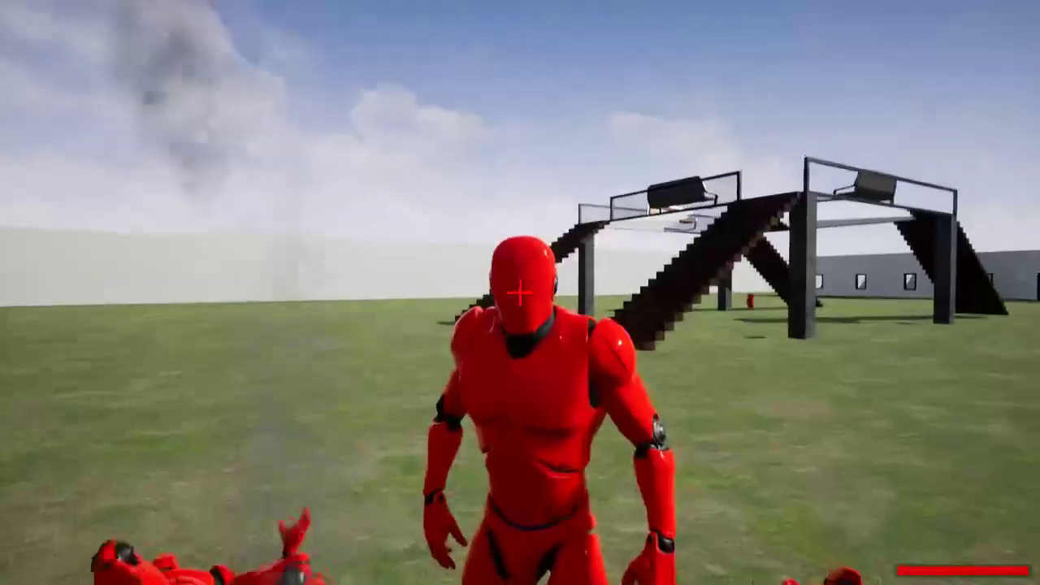
{"action": "left_click", "coordinate": [520, 292]}
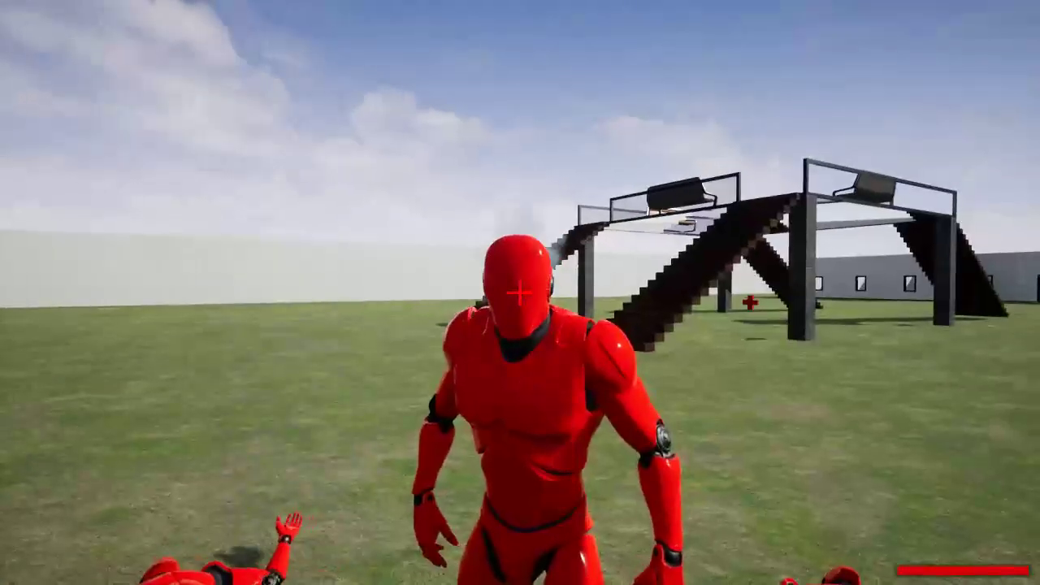
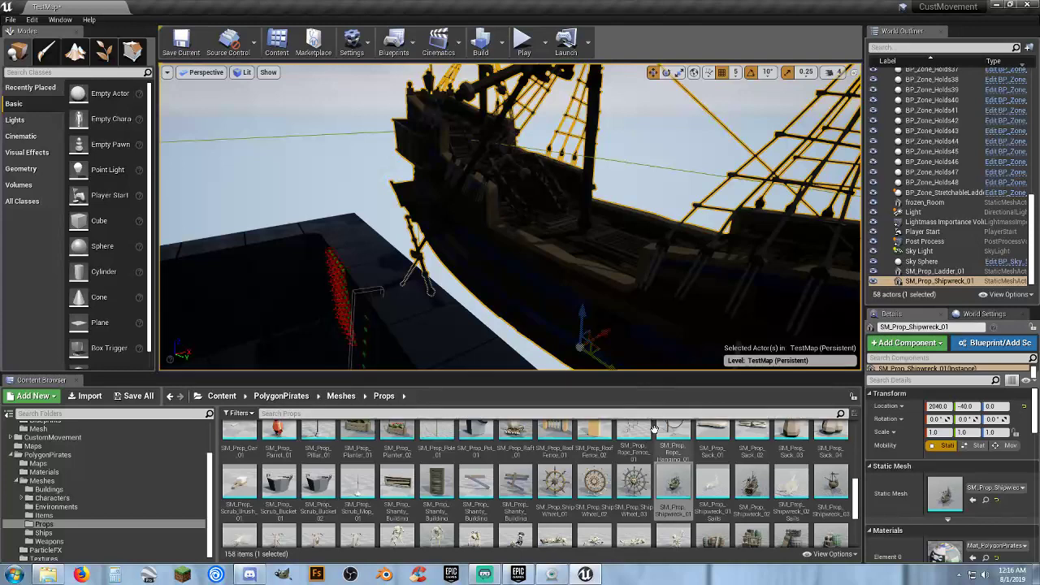
Place the SM_Prop_WoodPlank_01 mesh on the room's edge beside the ship and rotate it -90° about the vertical axis.
{"action": "scroll", "coordinate": [655, 430], "scroll_direction": "down", "scroll_amount": 5}
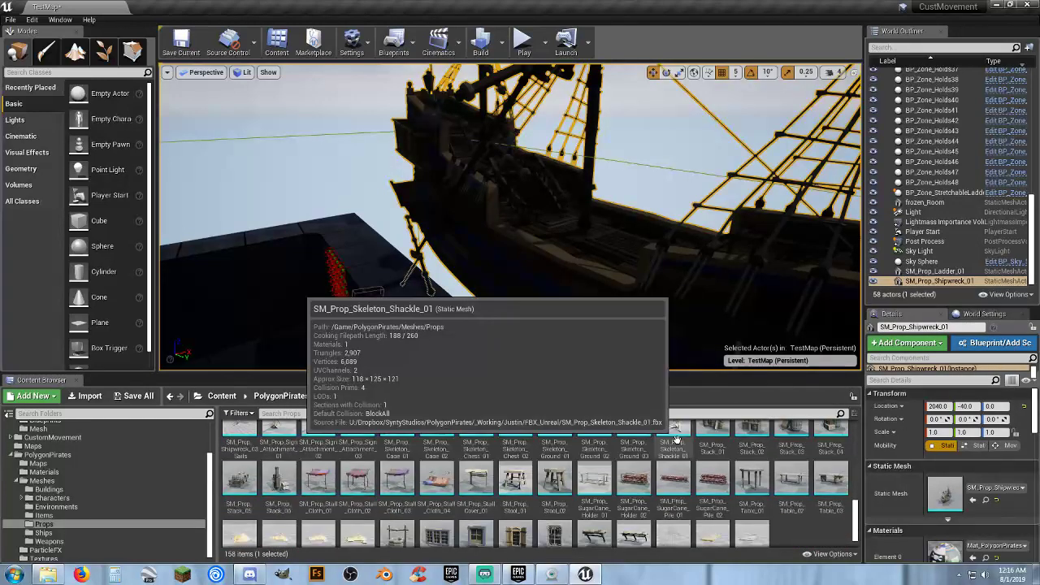
{"action": "scroll", "coordinate": [676, 439], "scroll_direction": "down", "scroll_amount": 2}
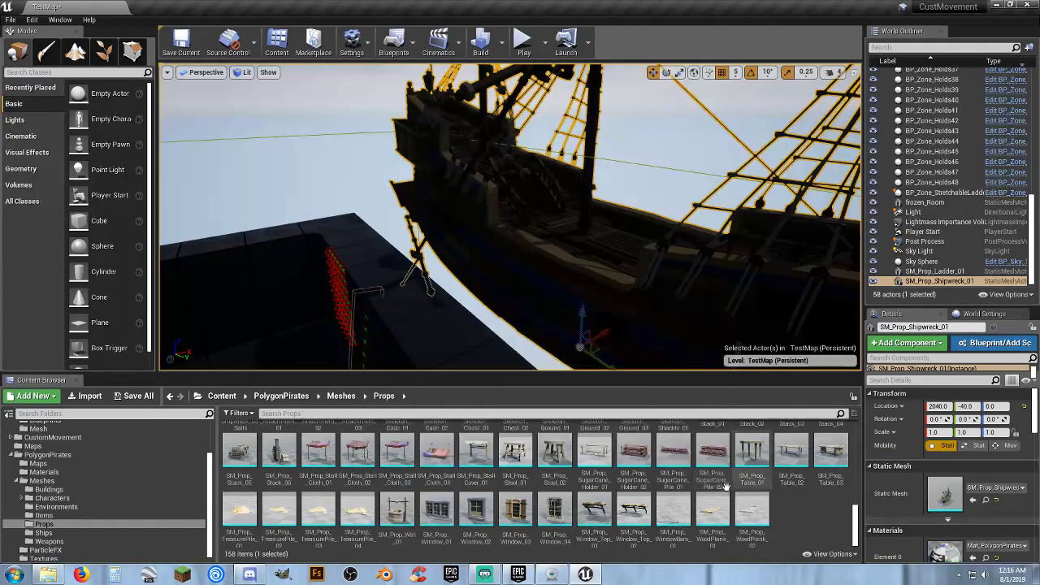
{"action": "left_click_drag", "start_coordinate": [713, 510], "coordinate": [478, 319]}
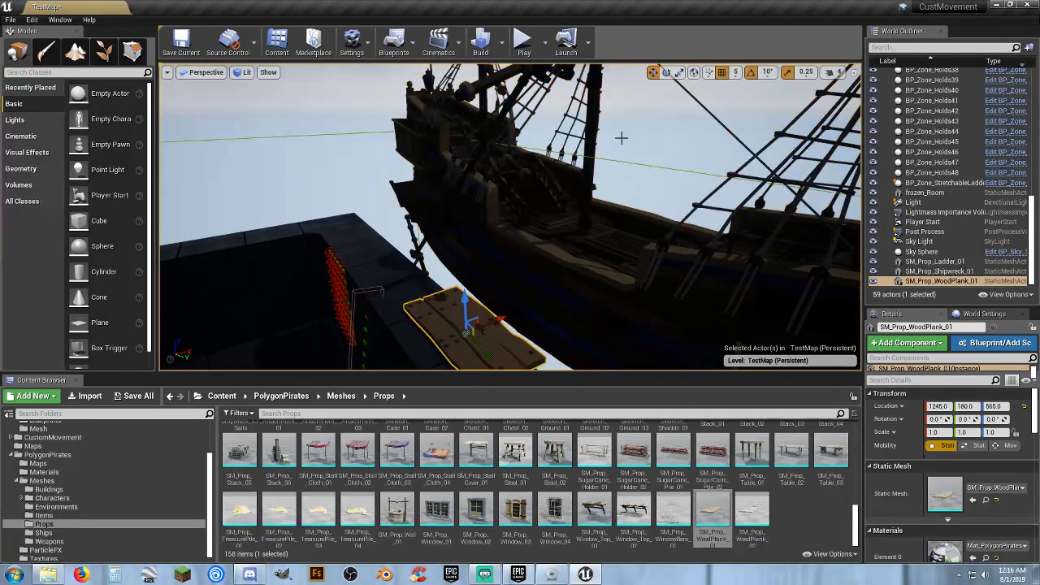
{"action": "left_click", "coordinate": [667, 73]}
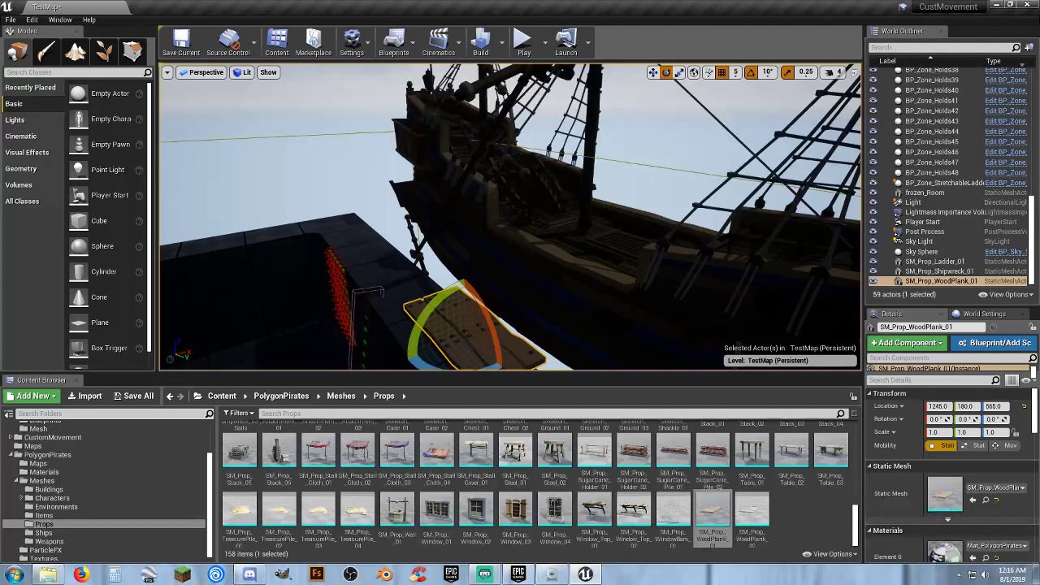
{"action": "right_click_drag", "start_coordinate": [476, 293], "coordinate": [464, 352]}
{"action": "left_click_drag", "start_coordinate": [467, 316], "coordinate": [406, 321]}
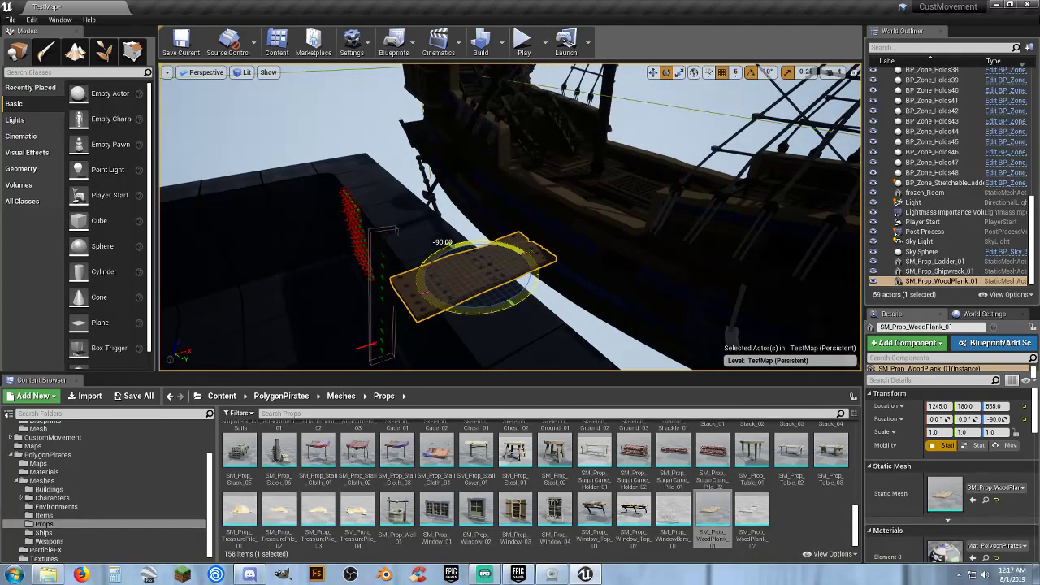
Bridge the plank to the ship by moving it to X 1485, tilting it -10° and raising it to Z 605.
{"action": "left_click", "coordinate": [653, 72]}
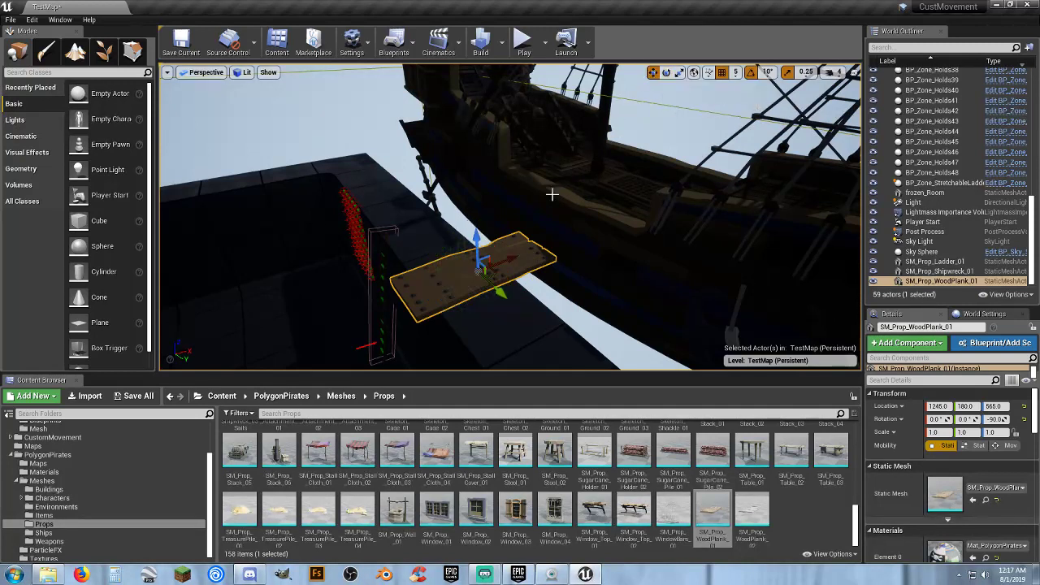
{"action": "left_click_drag", "start_coordinate": [513, 261], "coordinate": [562, 247]}
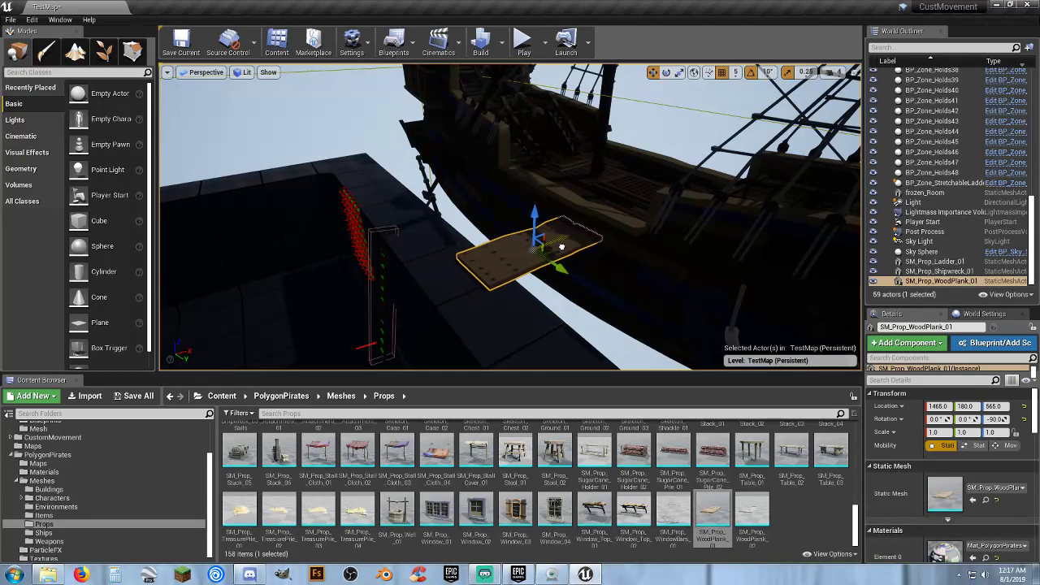
{"action": "left_click", "coordinate": [665, 73]}
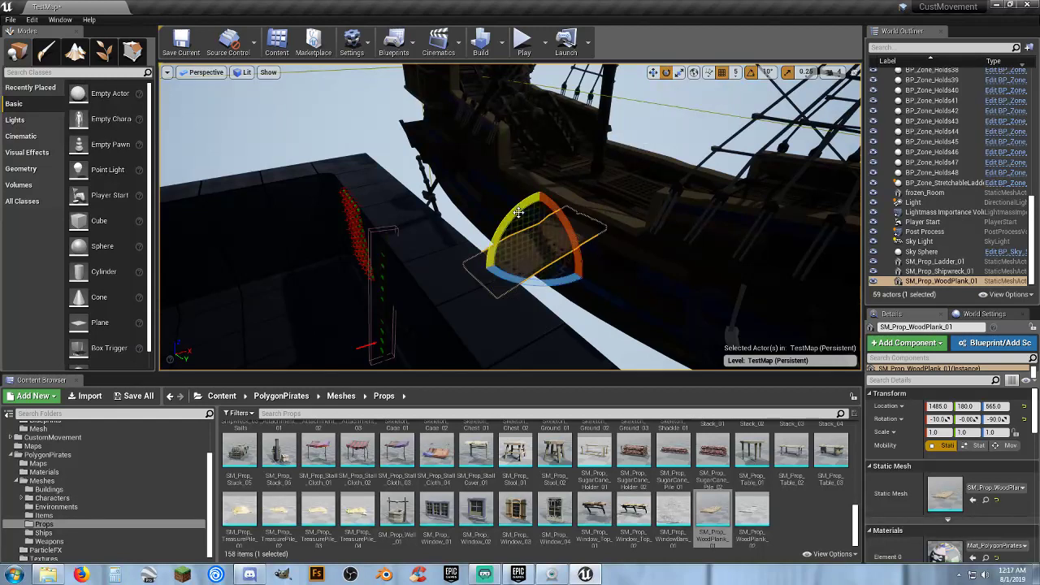
{"action": "left_click", "coordinate": [653, 73]}
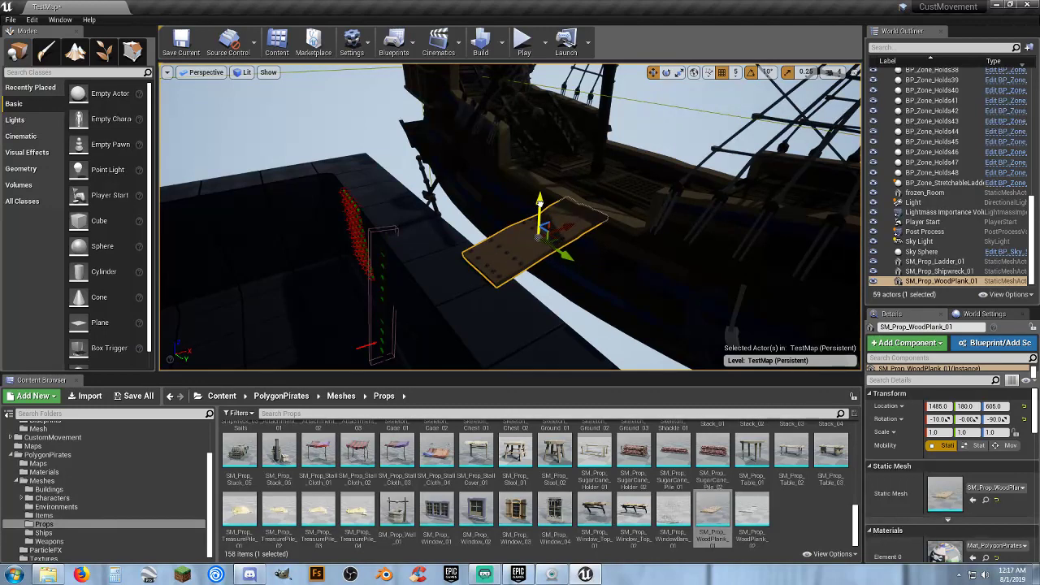
Play-test TestMap by running the skeleton out of the room and across the shipwreck's deck, and end the session.
{"action": "left_click", "coordinate": [523, 41]}
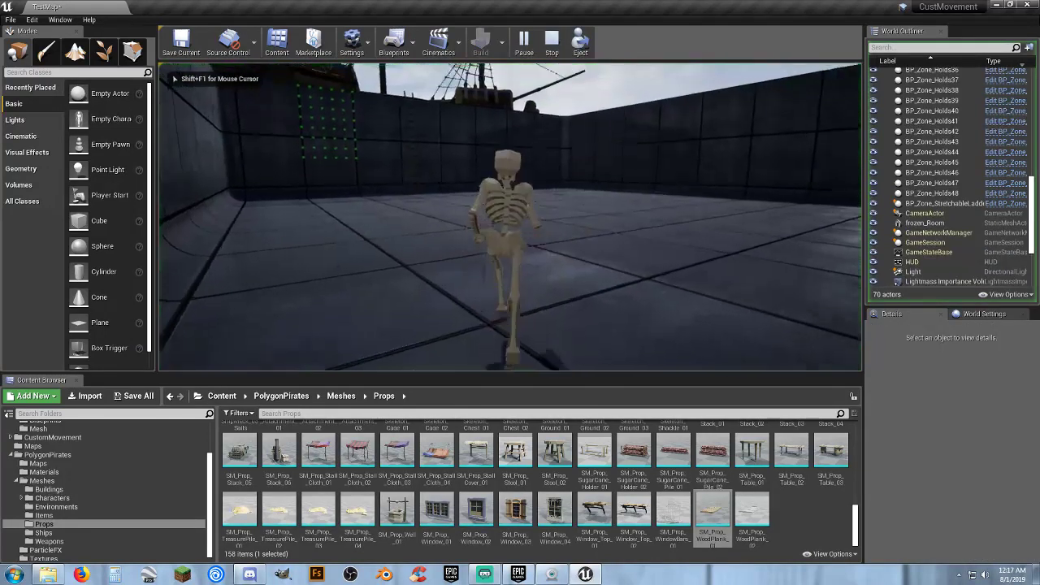
{"action": "key", "text": "w"}
{"action": "key", "text": "w"}
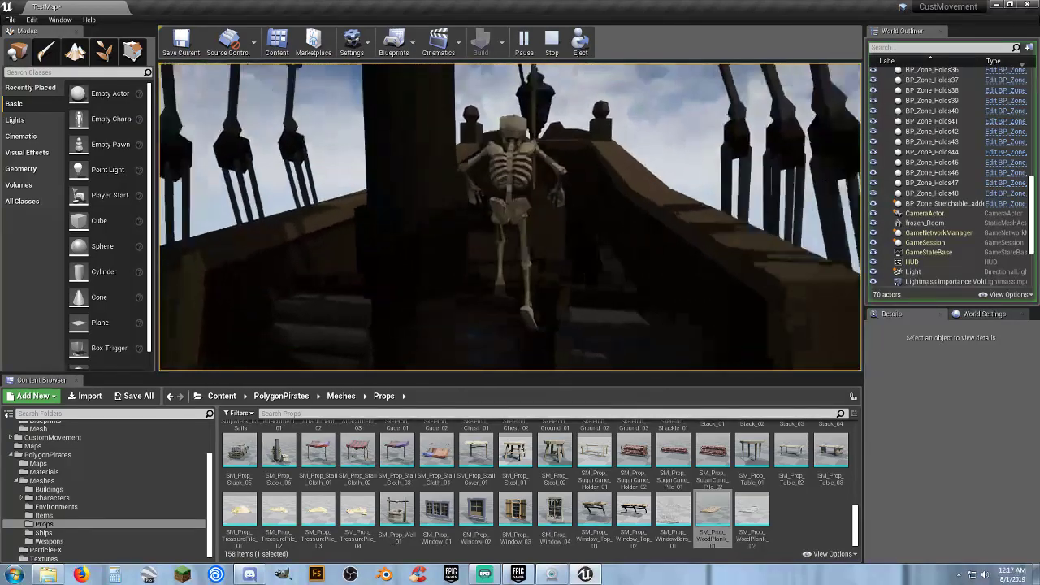
{"action": "key", "text": "w"}
{"action": "key", "text": "w"}
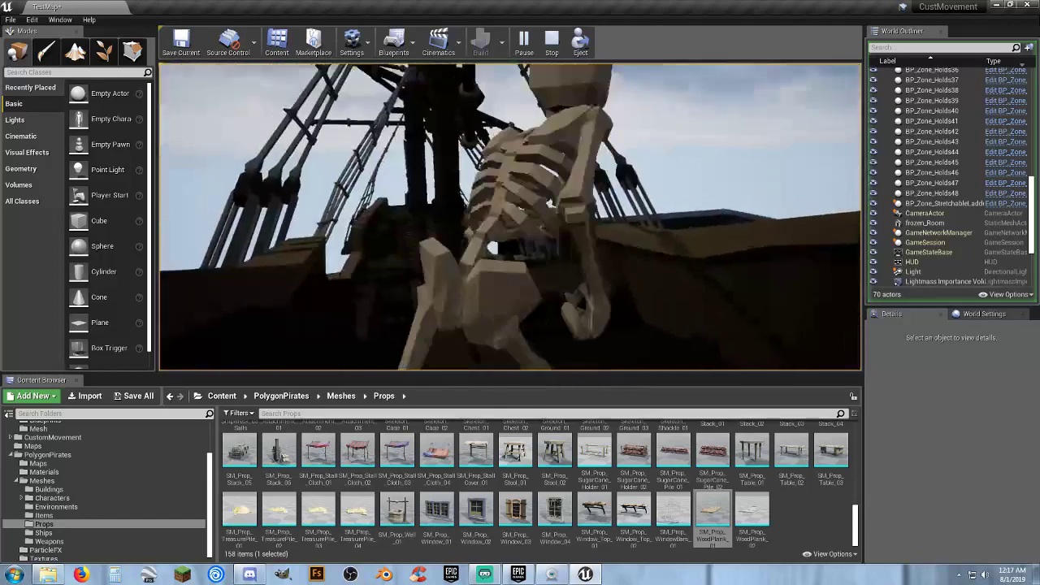
{"action": "key", "text": "w"}
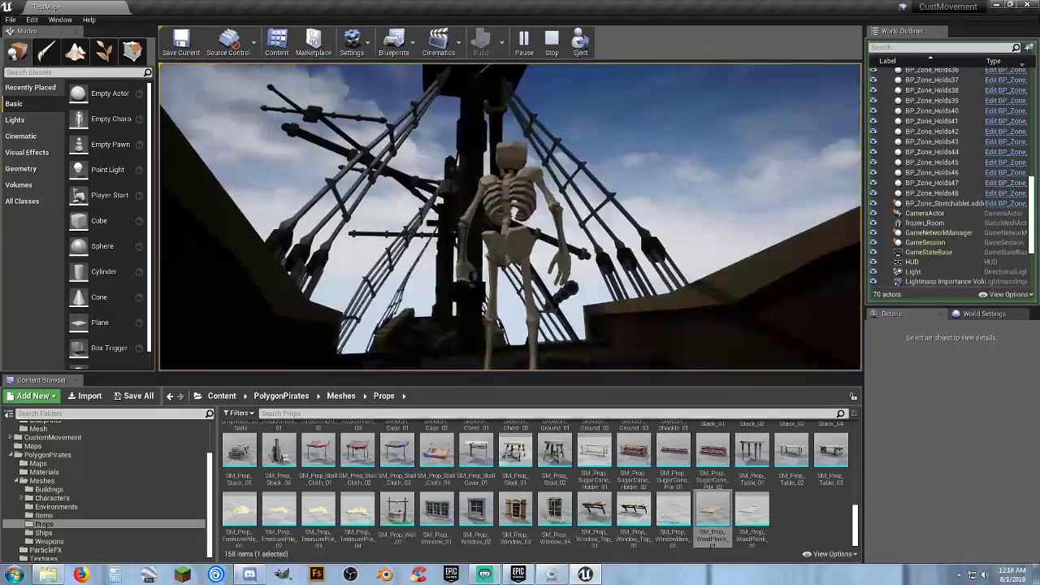
{"action": "key", "text": "Escape"}
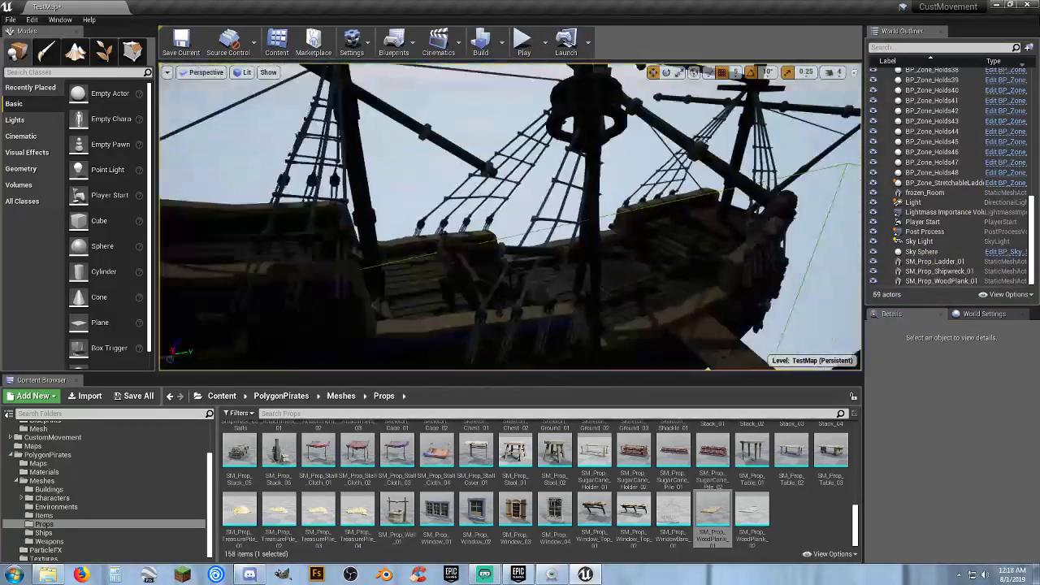
Look over the shipwreck's masts and rigging, and open the Zone folder under CustomMovement/Blueprints.
{"action": "key", "text": "s"}
{"action": "right_click_drag", "start_coordinate": [510, 217], "coordinate": [512, 309]}
{"action": "key", "text": "w"}
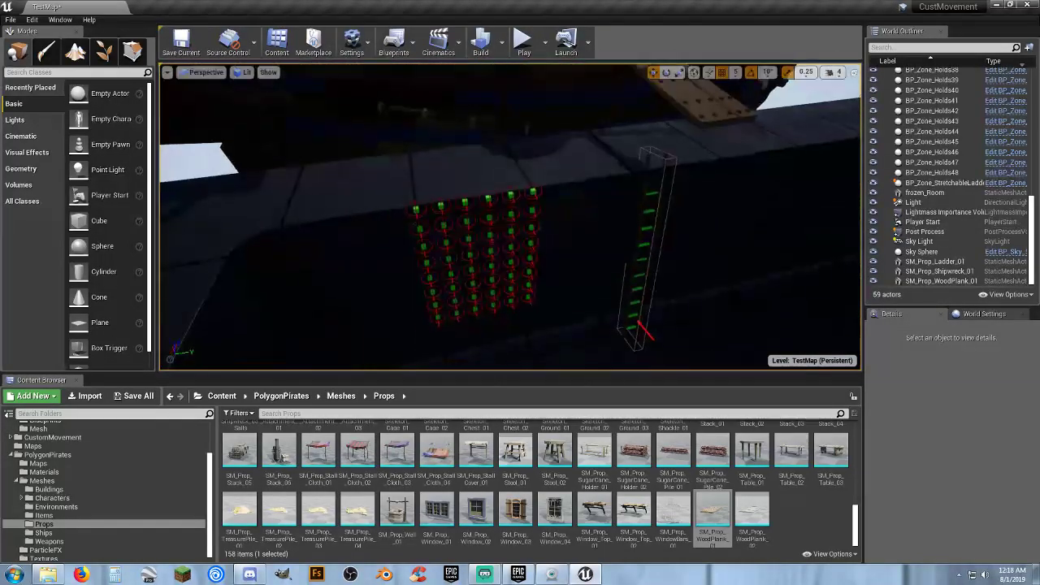
{"action": "key", "text": "w"}
{"action": "right_click_drag", "start_coordinate": [545, 171], "coordinate": [630, 61]}
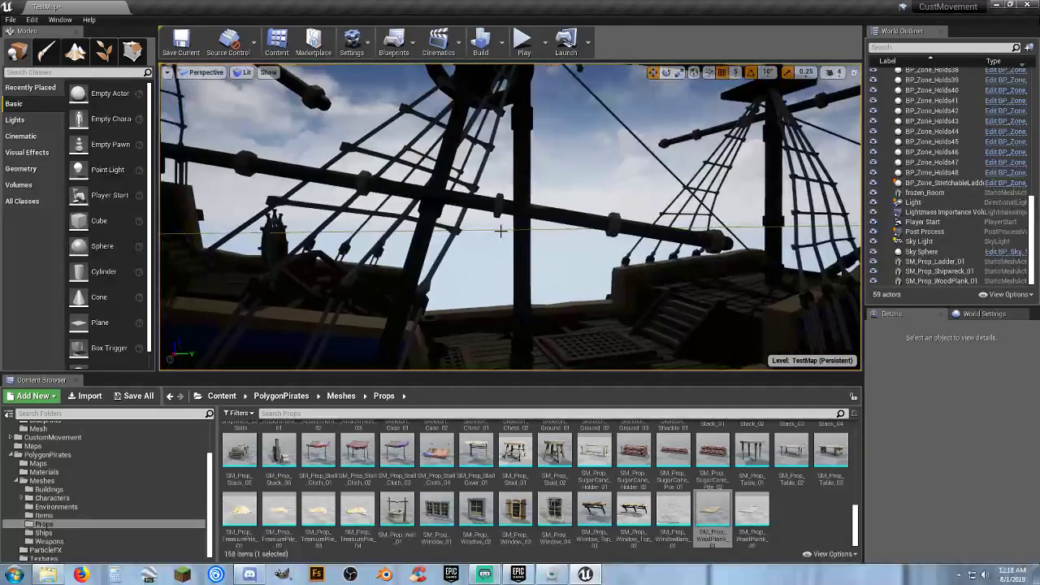
{"action": "scroll", "coordinate": [122, 482], "scroll_direction": "up", "scroll_amount": 2}
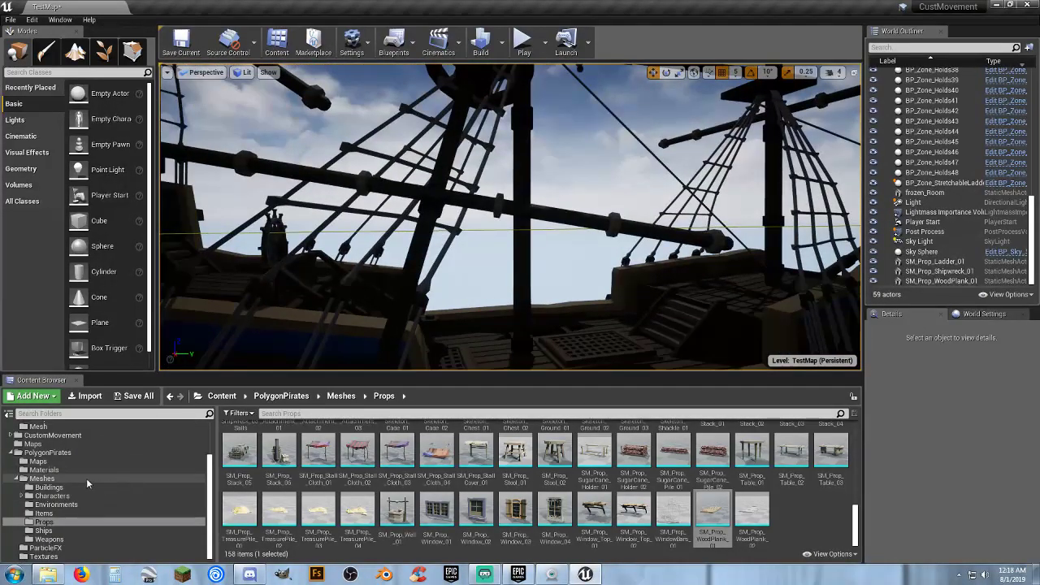
{"action": "scroll", "coordinate": [86, 478], "scroll_direction": "up", "scroll_amount": 2}
{"action": "left_click", "coordinate": [15, 490]}
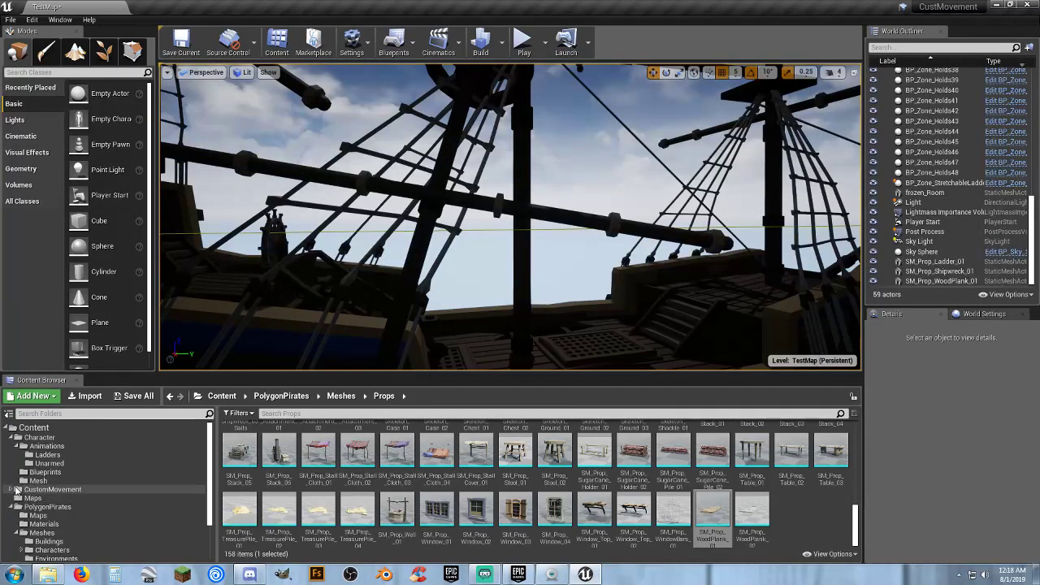
{"action": "scroll", "coordinate": [89, 496], "scroll_direction": "down", "scroll_amount": 4}
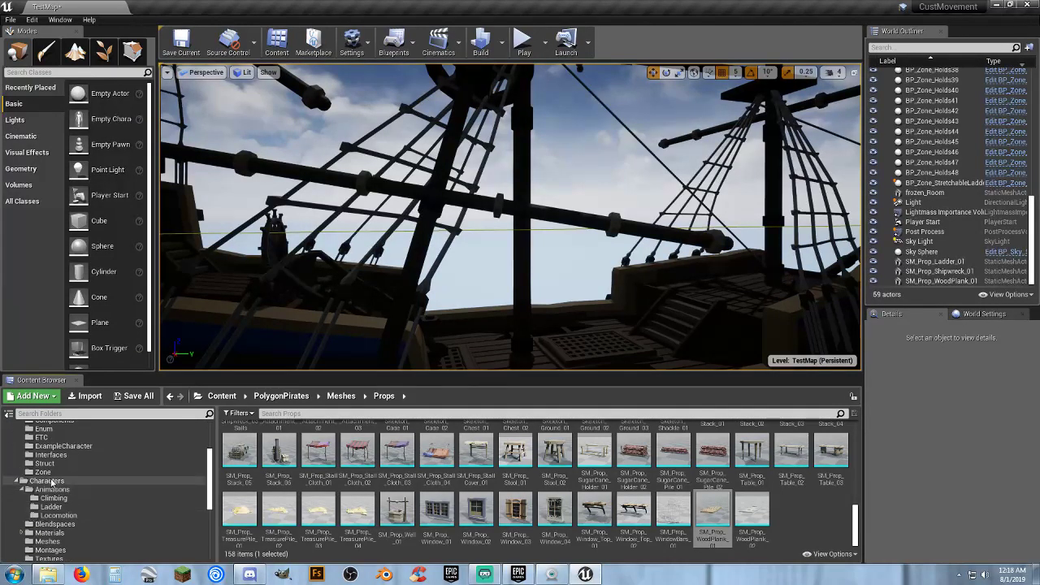
{"action": "left_click", "coordinate": [160, 475]}
Inspect the ship and its plank connection to the room, and save the modified TestMap level.
{"action": "right_click_drag", "start_coordinate": [431, 269], "coordinate": [260, 280]}
{"action": "right_click_drag", "start_coordinate": [406, 232], "coordinate": [443, 252]}
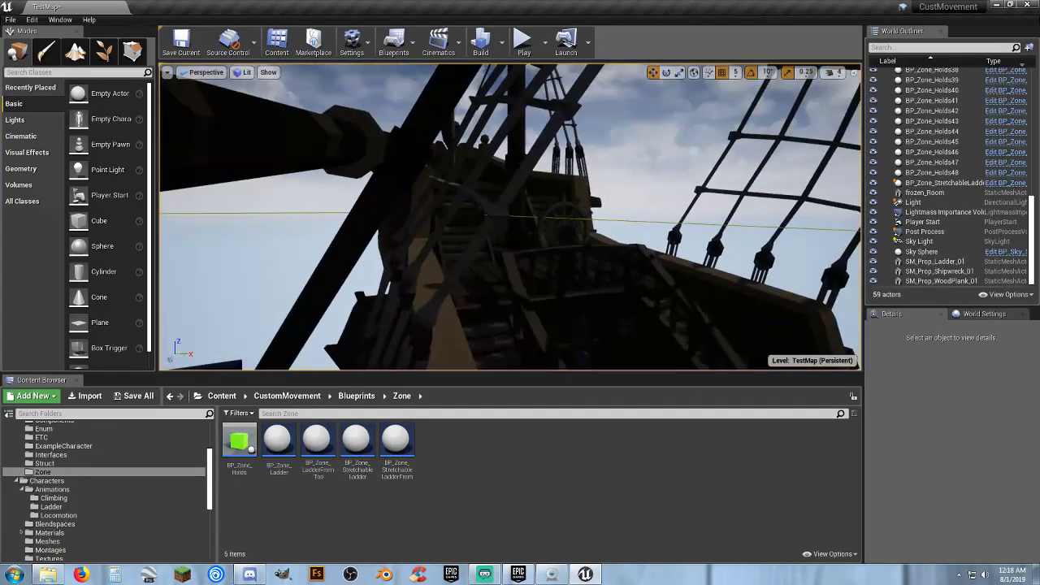
{"action": "right_click_drag", "start_coordinate": [504, 189], "coordinate": [527, 187]}
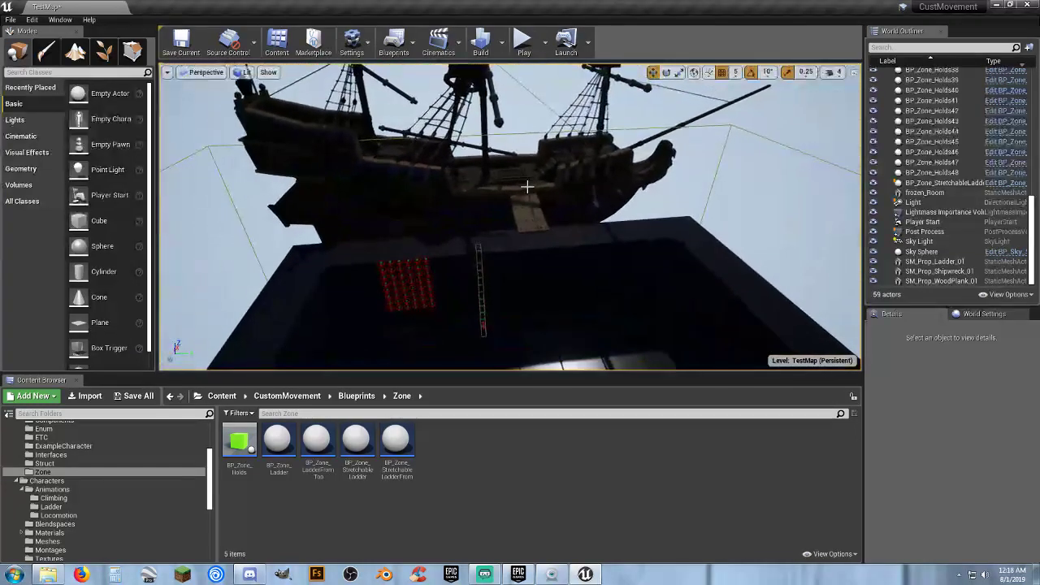
{"action": "left_click", "coordinate": [136, 396]}
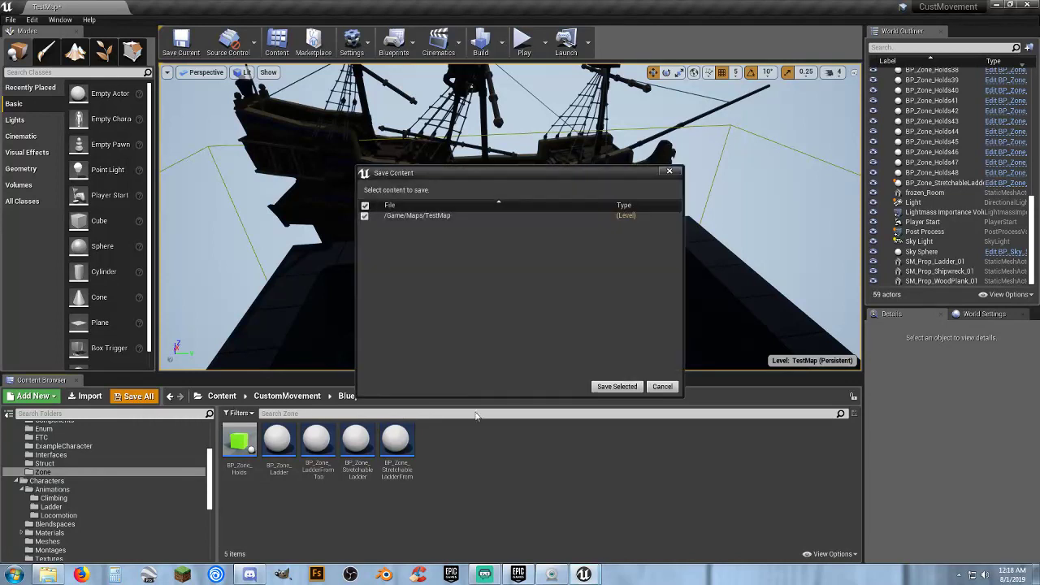
{"action": "left_click", "coordinate": [606, 387]}
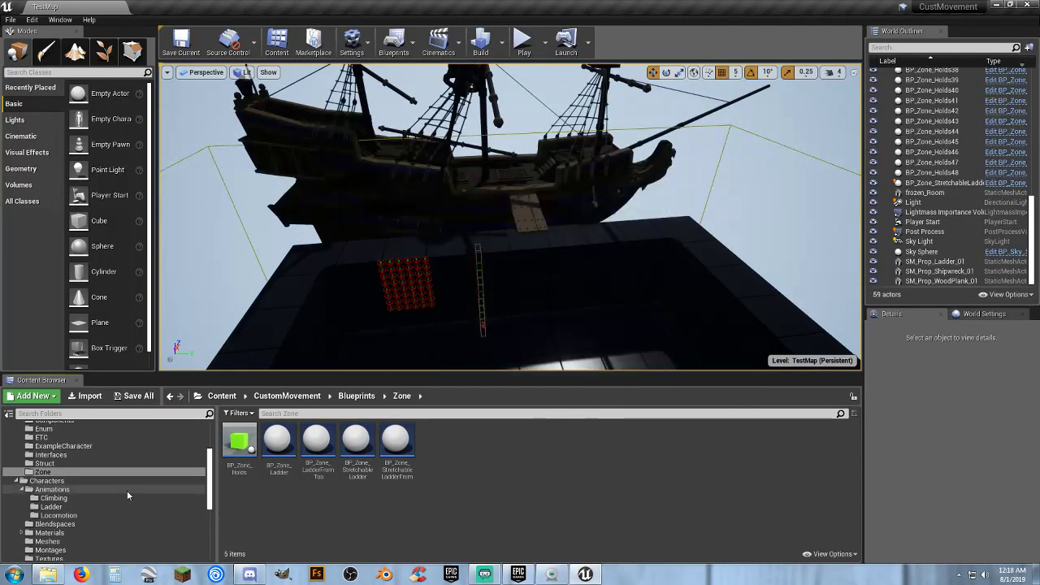
Open the DemoMap level from the CustomMovement/Maps folder.
{"action": "scroll", "coordinate": [75, 506], "scroll_direction": "down", "scroll_amount": 4}
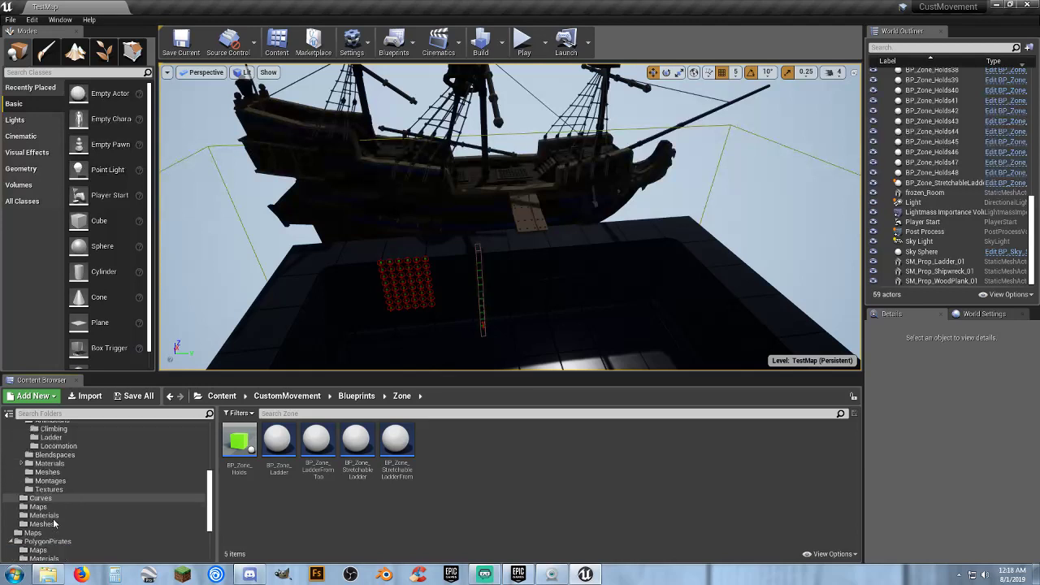
{"action": "left_click", "coordinate": [65, 506]}
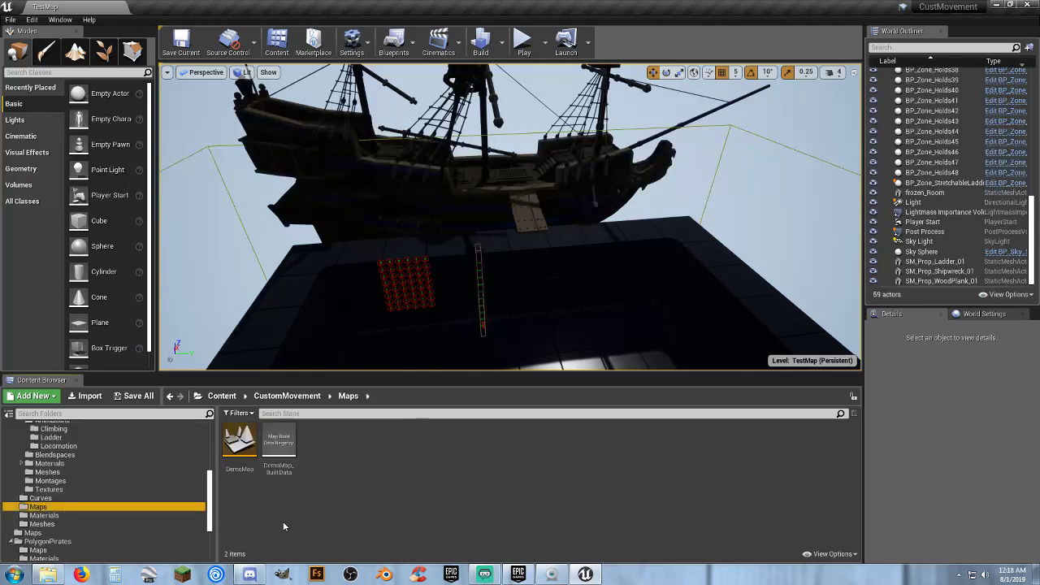
{"action": "double_click", "coordinate": [240, 447]}
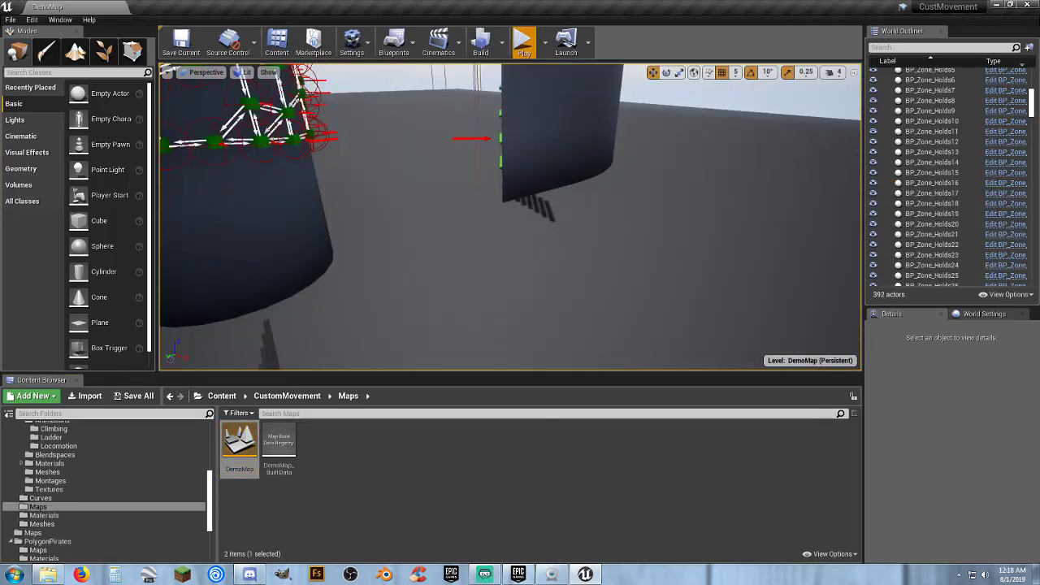
Play DemoMap and climb the skeleton up the ladder rungs of the small block and the taller wall.
{"action": "left_click", "coordinate": [524, 40]}
{"action": "key", "text": "w"}
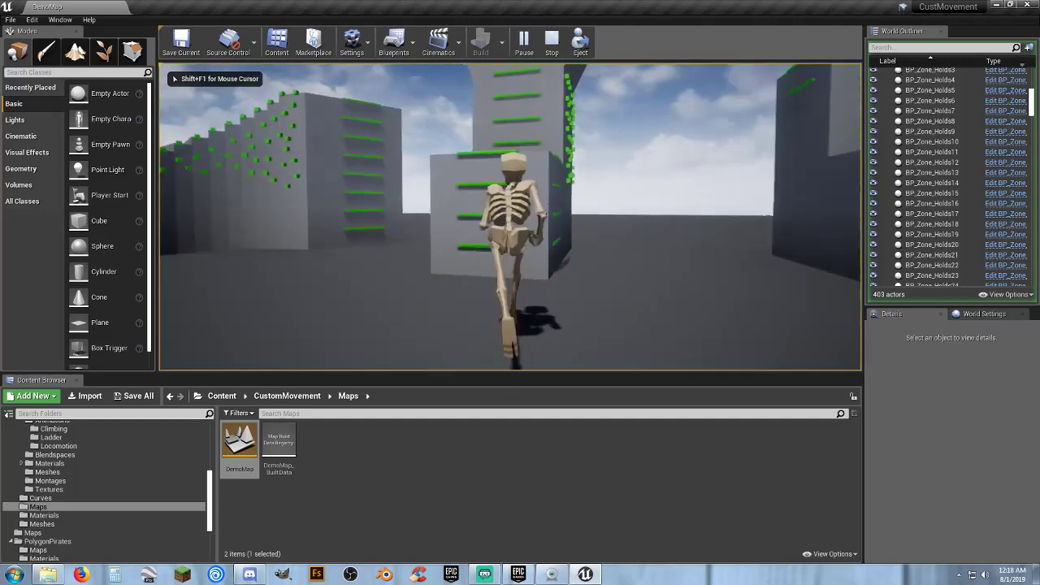
{"action": "key", "text": "w"}
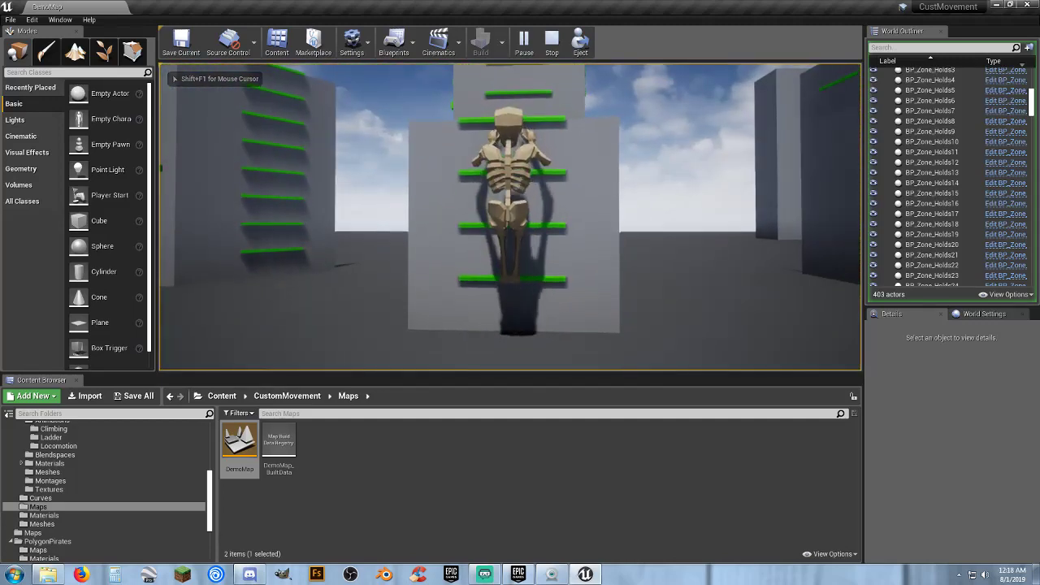
{"action": "key", "text": "w"}
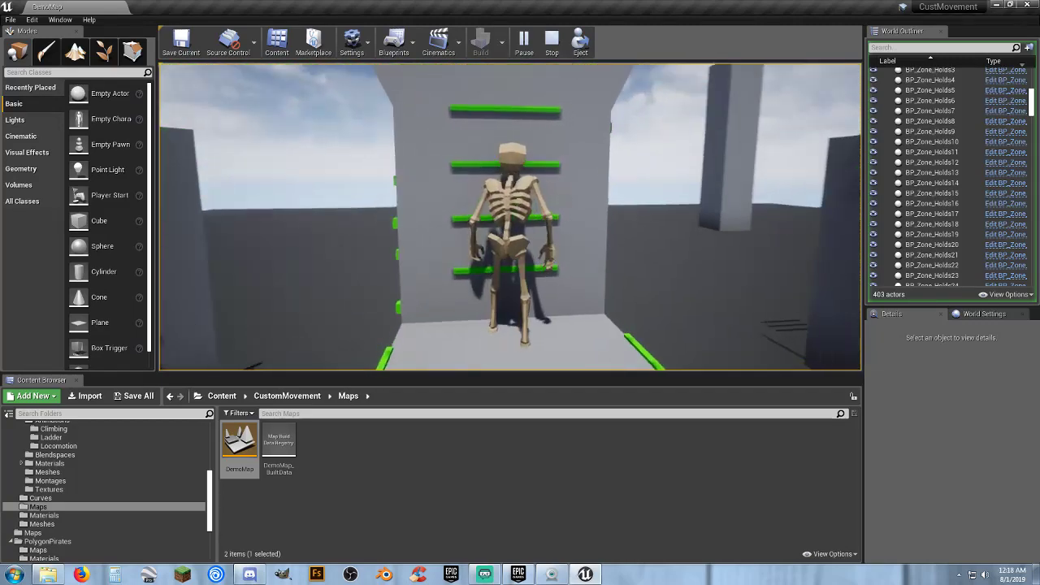
{"action": "key", "text": "w"}
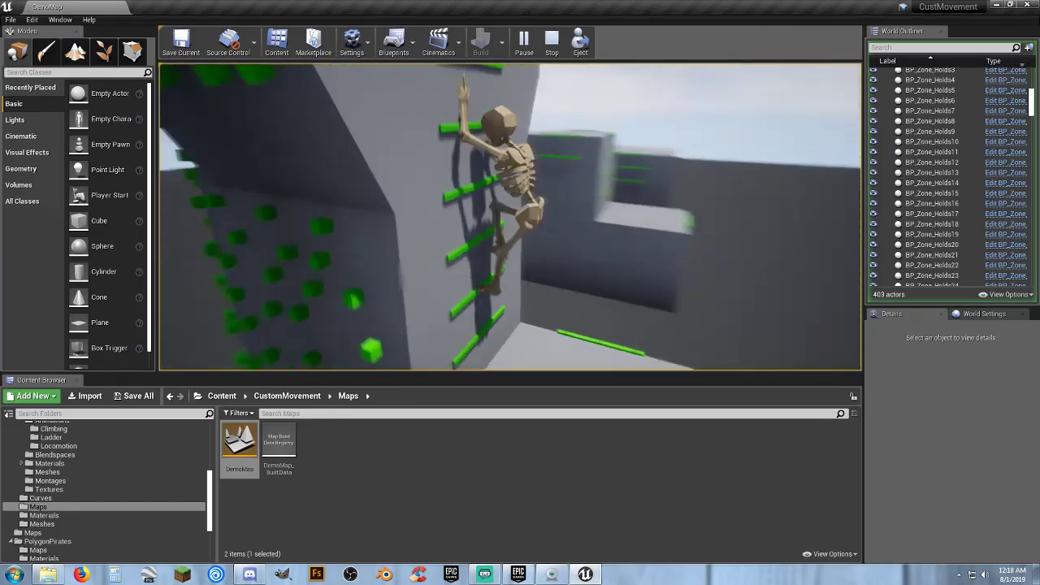
{"action": "key", "text": "w"}
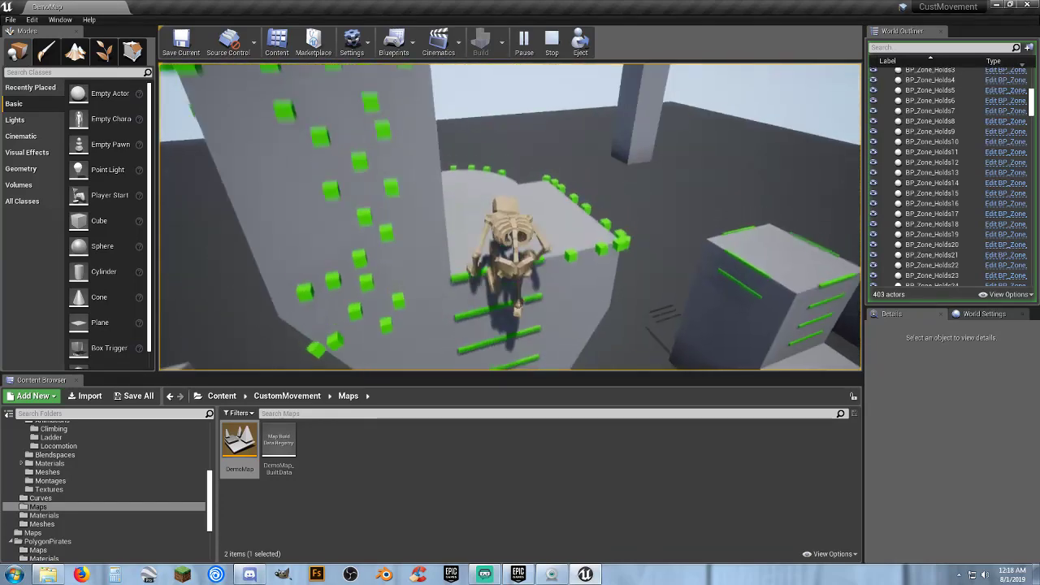
Hang the skeleton from the rounded tower's edge, traverse sideways along the holds, and end the play session.
{"action": "key", "text": "w"}
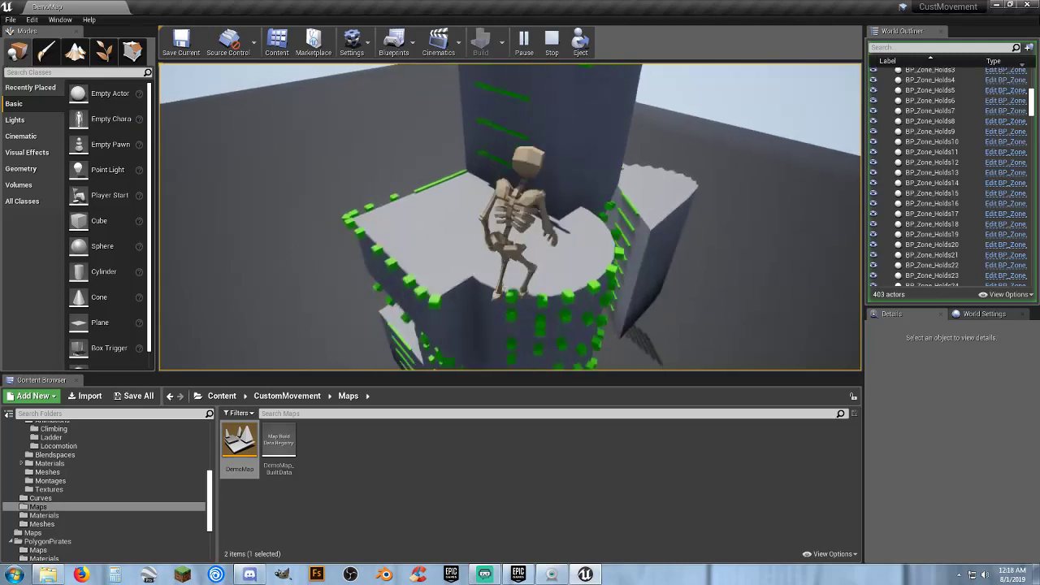
{"action": "key", "text": "w"}
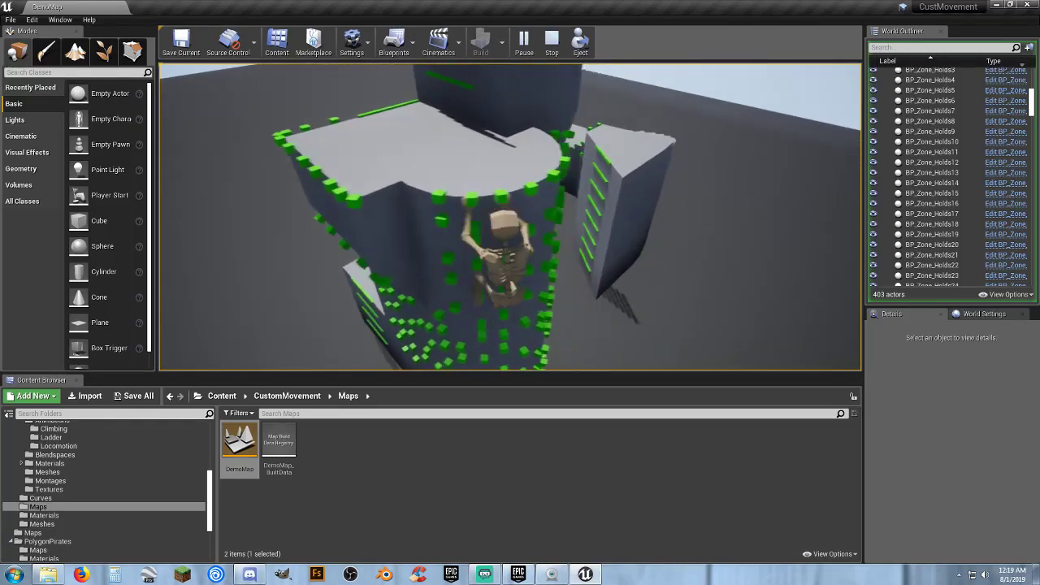
{"action": "key", "text": "w"}
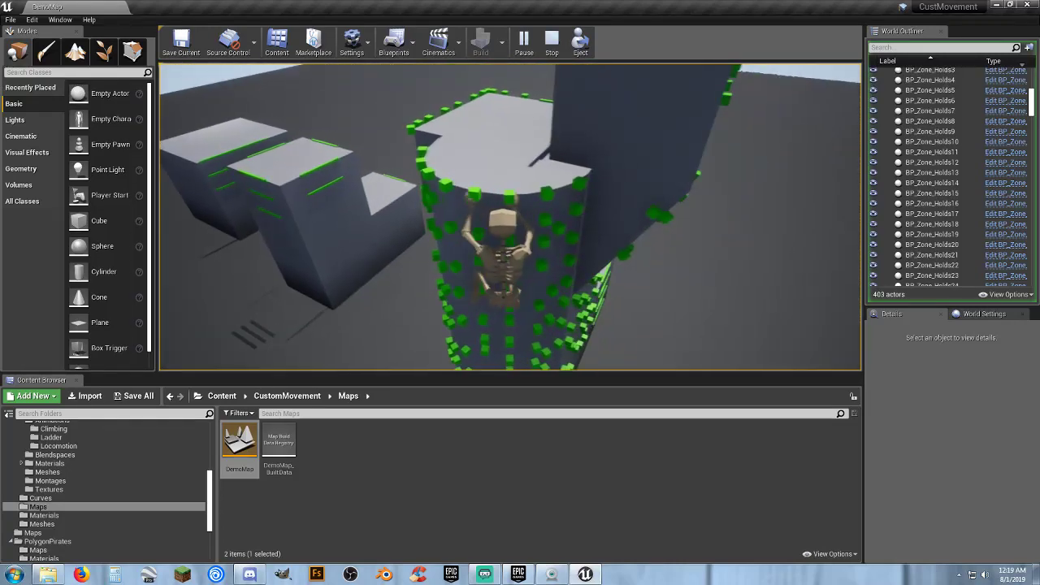
{"action": "key", "text": "Escape"}
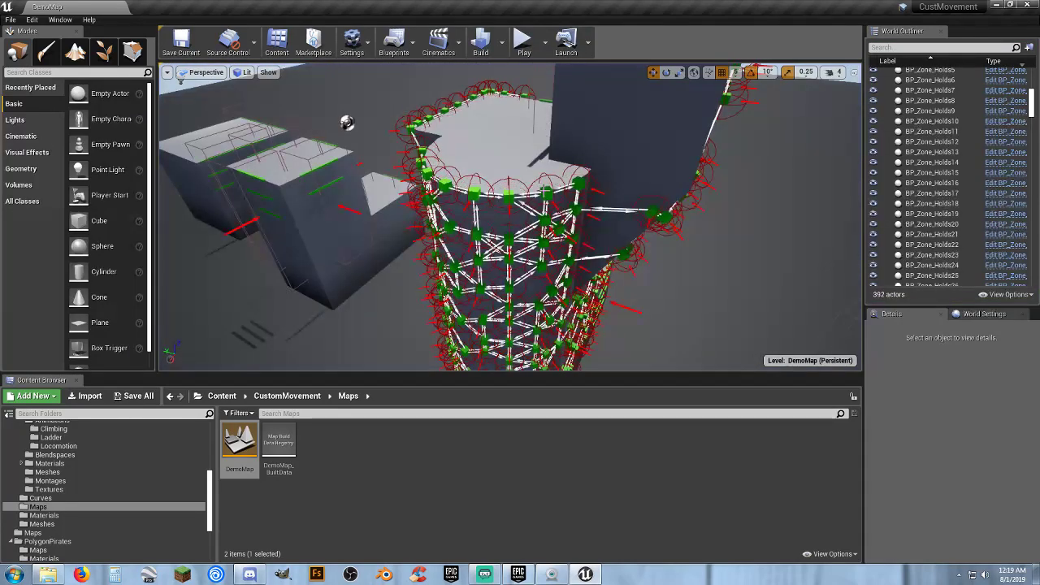
Inspect the blueprint of the climbing hold on the rounded tower's upper rim, and return to the level.
{"action": "left_click", "coordinate": [547, 193]}
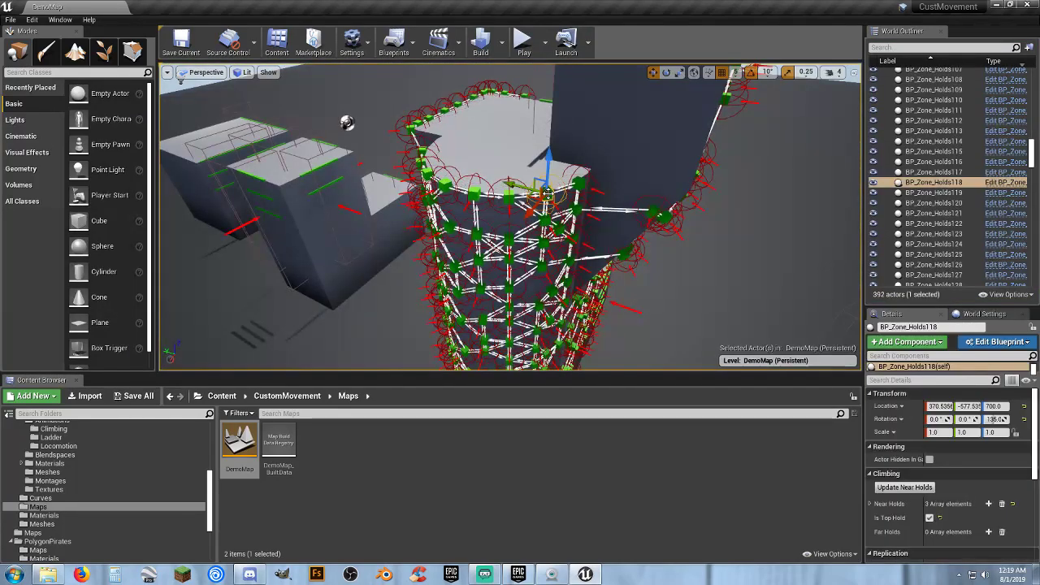
{"action": "left_click", "coordinate": [997, 184]}
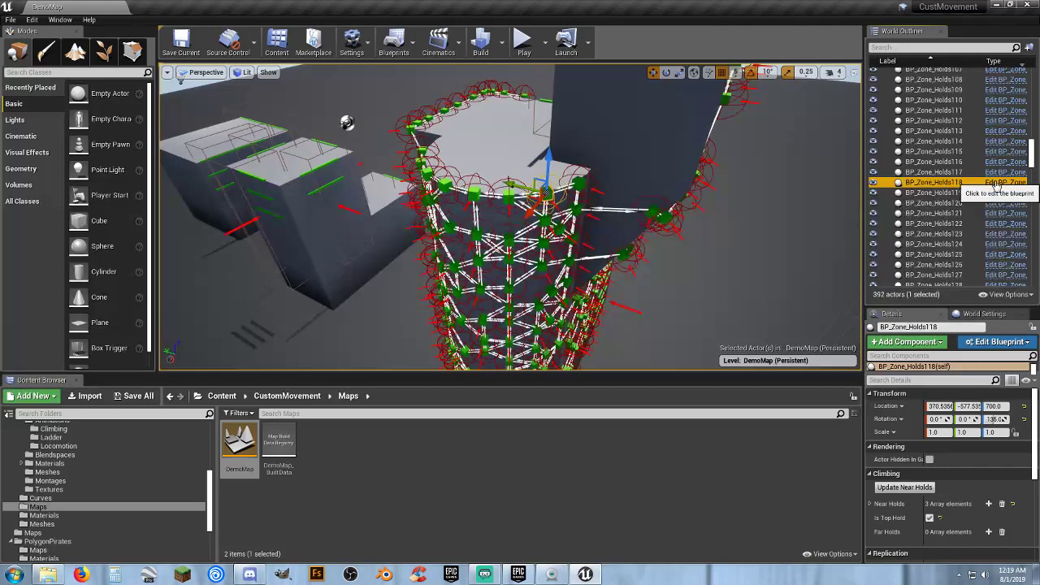
{"action": "left_click", "coordinate": [1002, 184]}
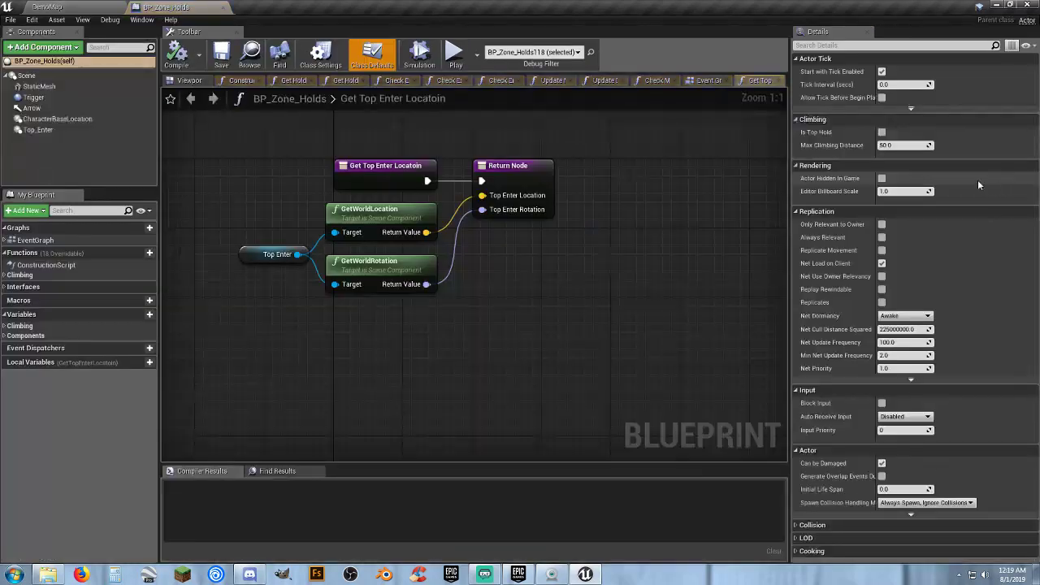
{"action": "left_click", "coordinate": [95, 10]}
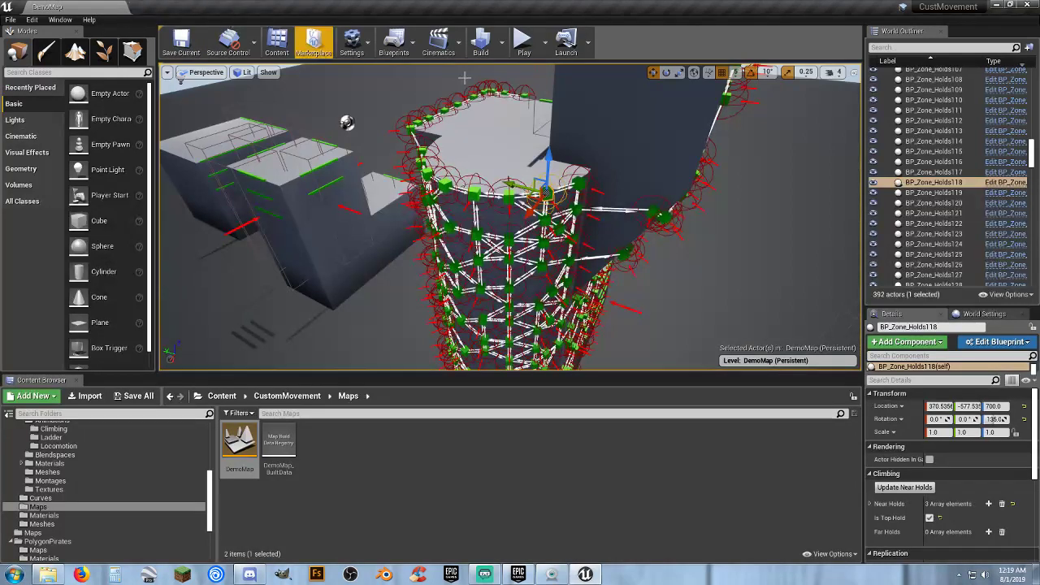
Play DemoMap and run the skeleton past the blocks to the base of the tall pillar's climbable face.
{"action": "left_click", "coordinate": [517, 51]}
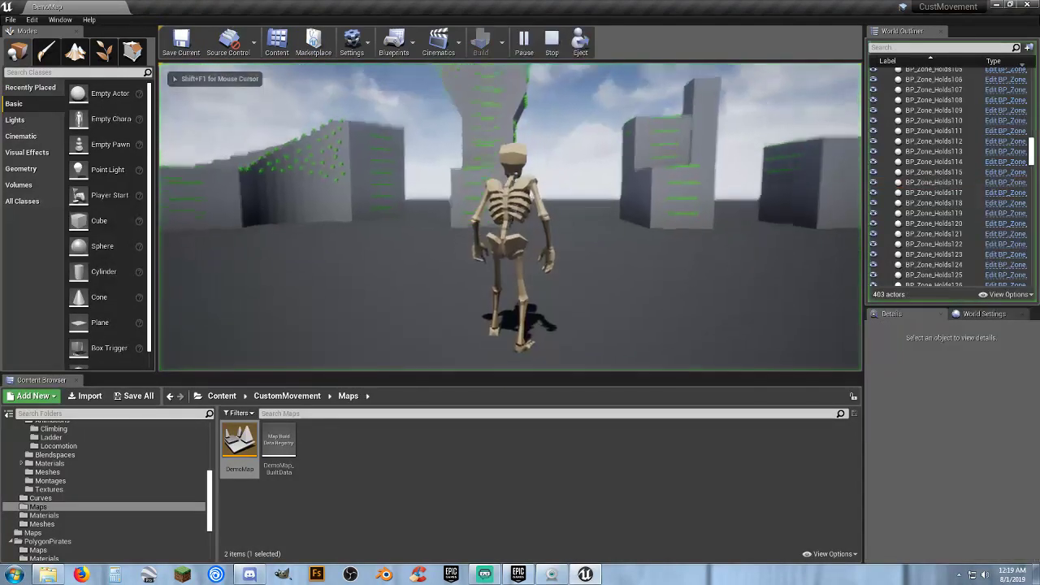
{"action": "key", "text": "w"}
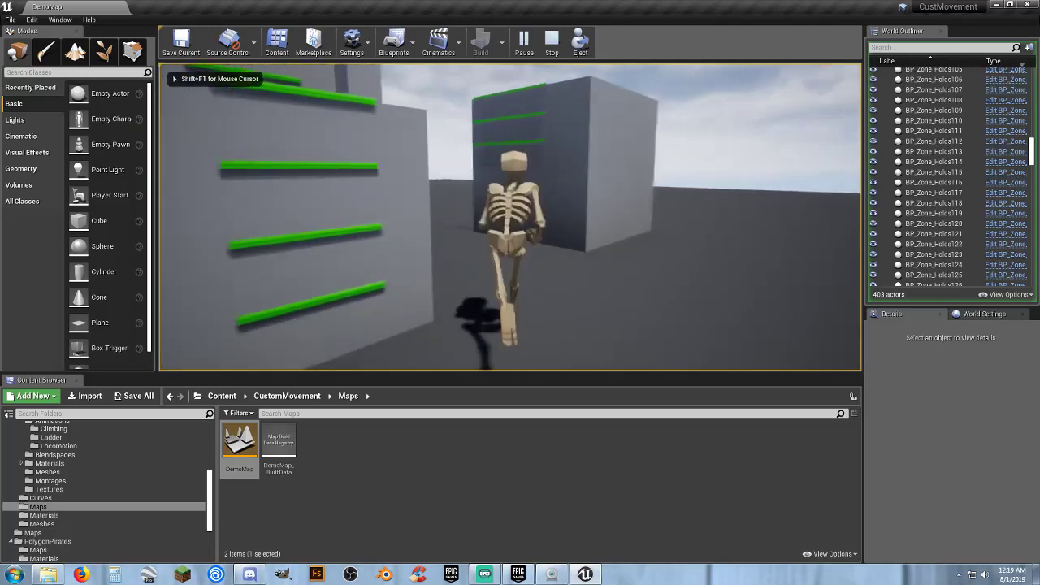
{"action": "key", "text": "d"}
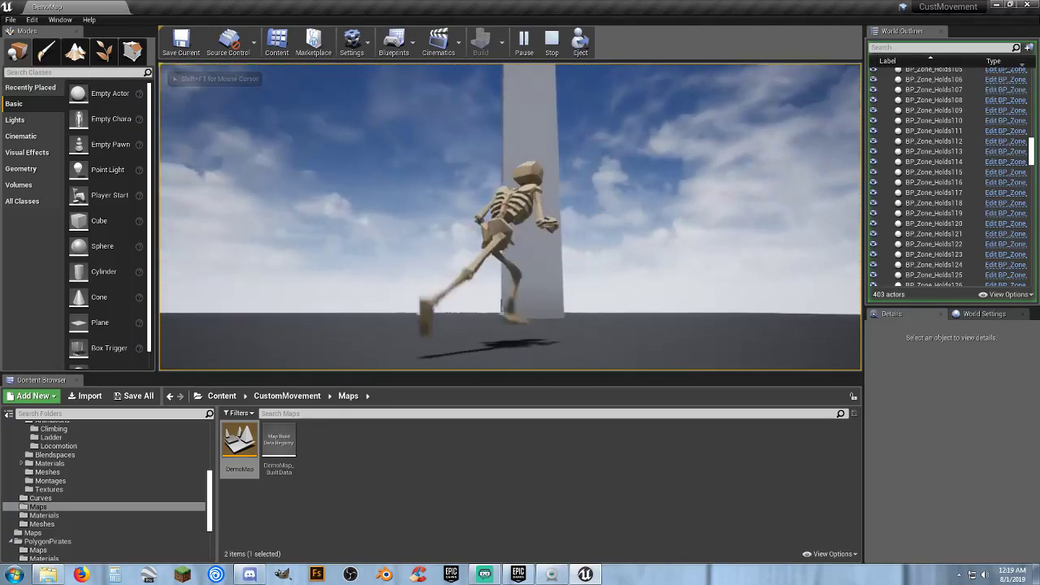
{"action": "key", "text": "w"}
{"action": "key", "text": "a"}
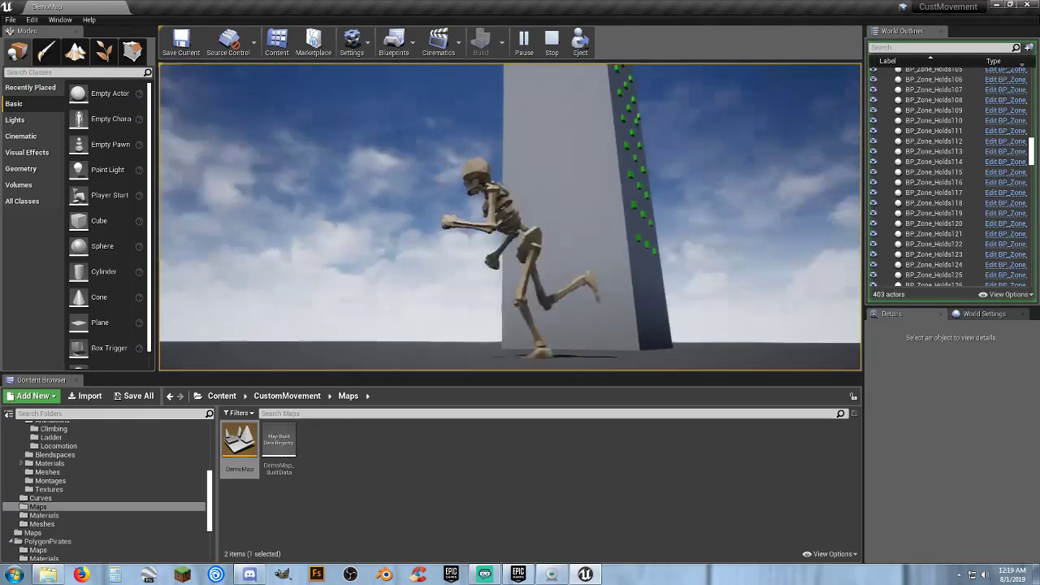
{"action": "key", "text": "w"}
{"action": "key", "text": "w"}
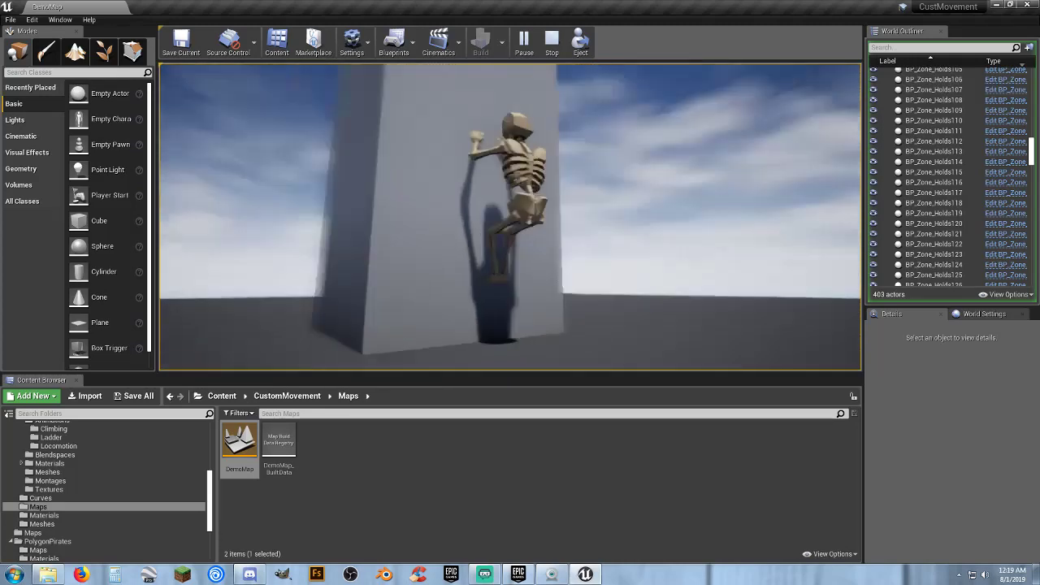
Climb the skeleton to the top of the tall pillar, drop back down, and end the play session.
{"action": "key", "text": "w"}
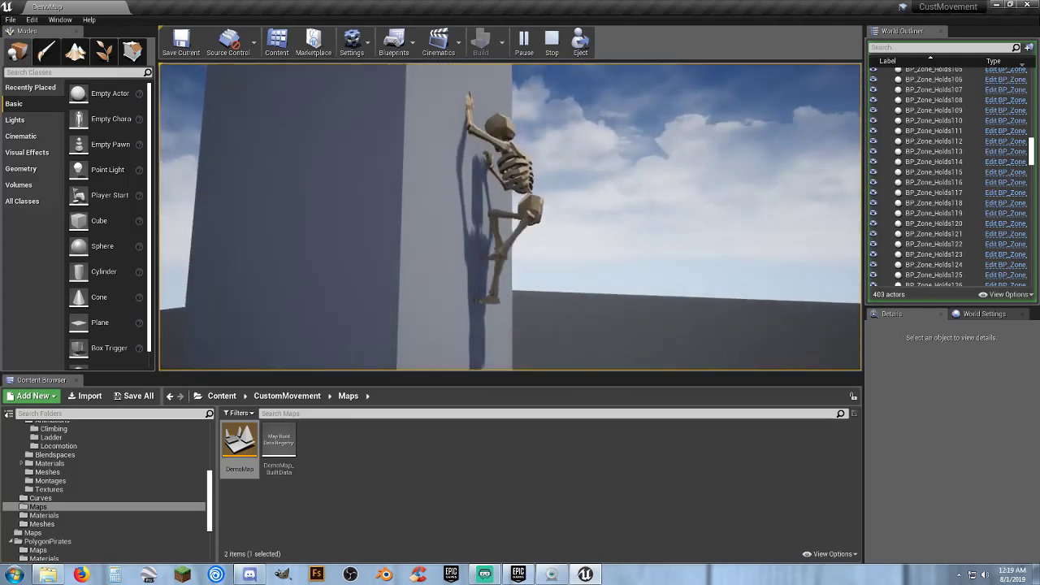
{"action": "key", "text": "w"}
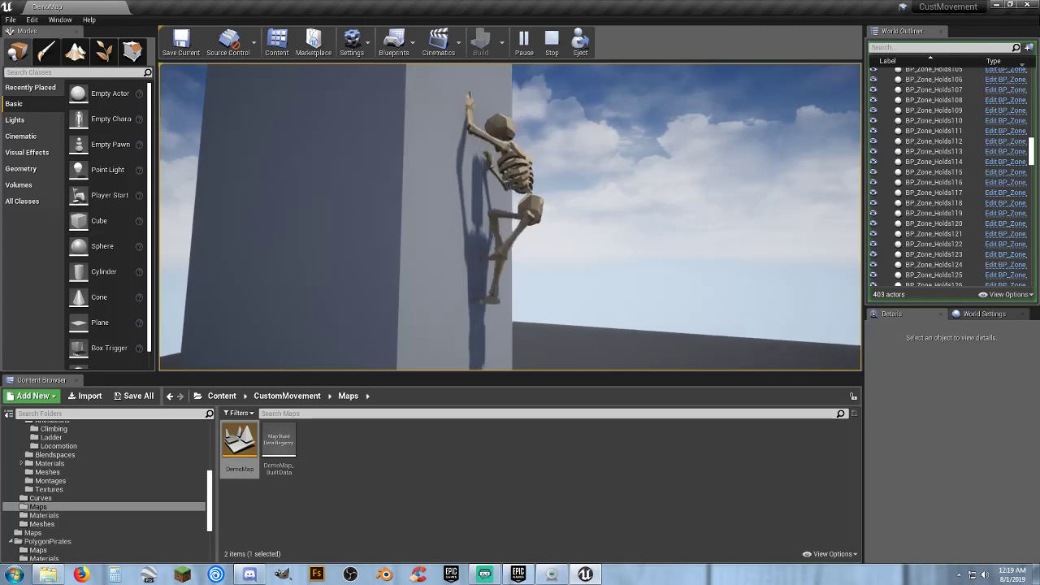
{"action": "key", "text": "w"}
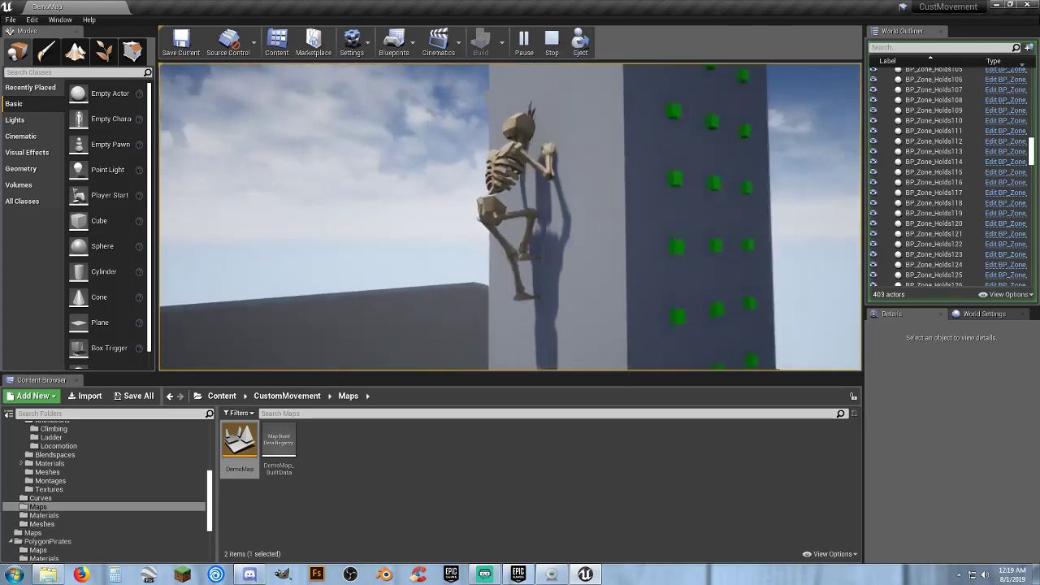
{"action": "key", "text": "w"}
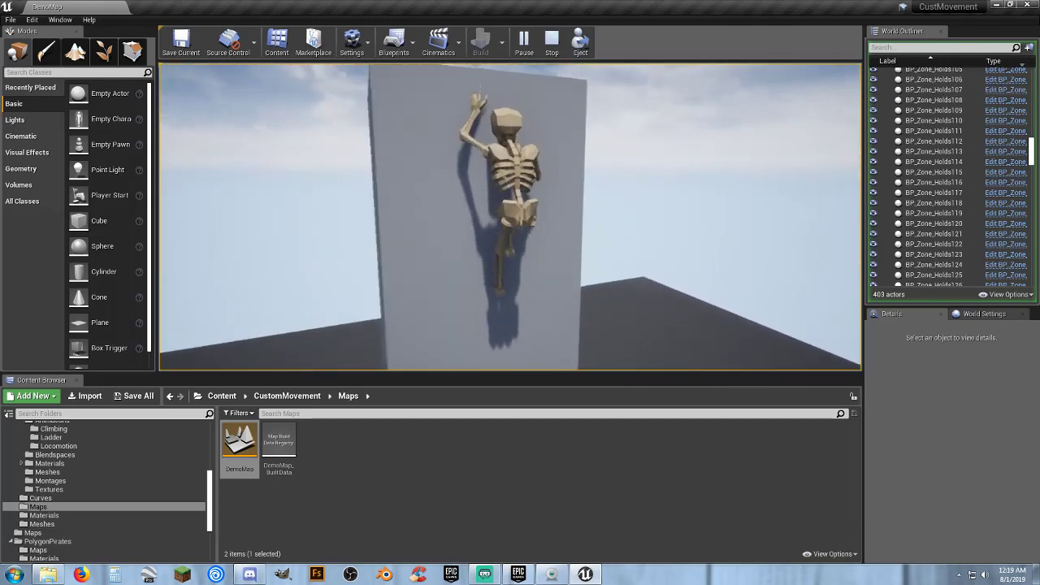
{"action": "key", "text": "w"}
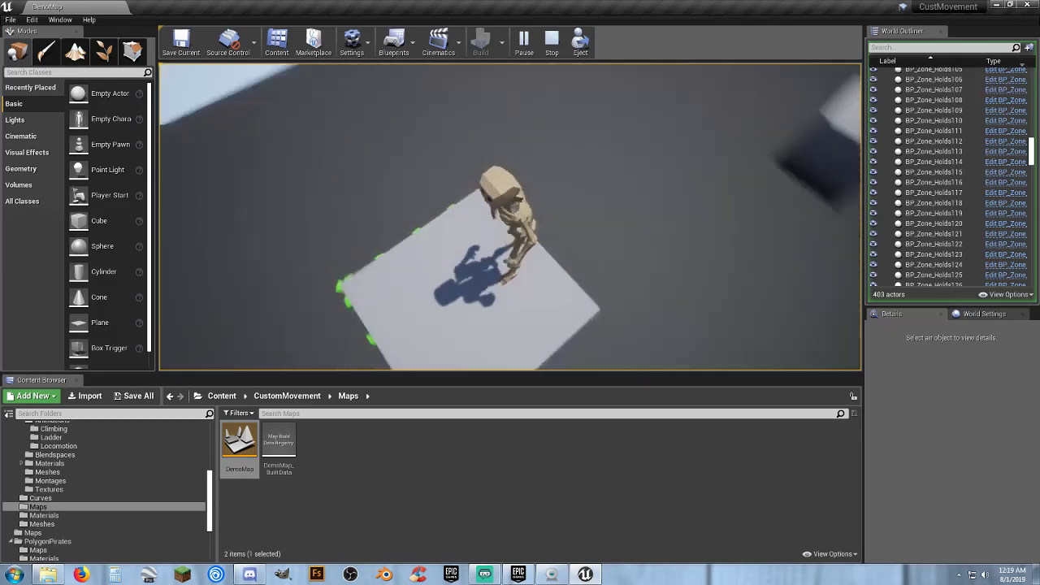
{"action": "key", "text": "s"}
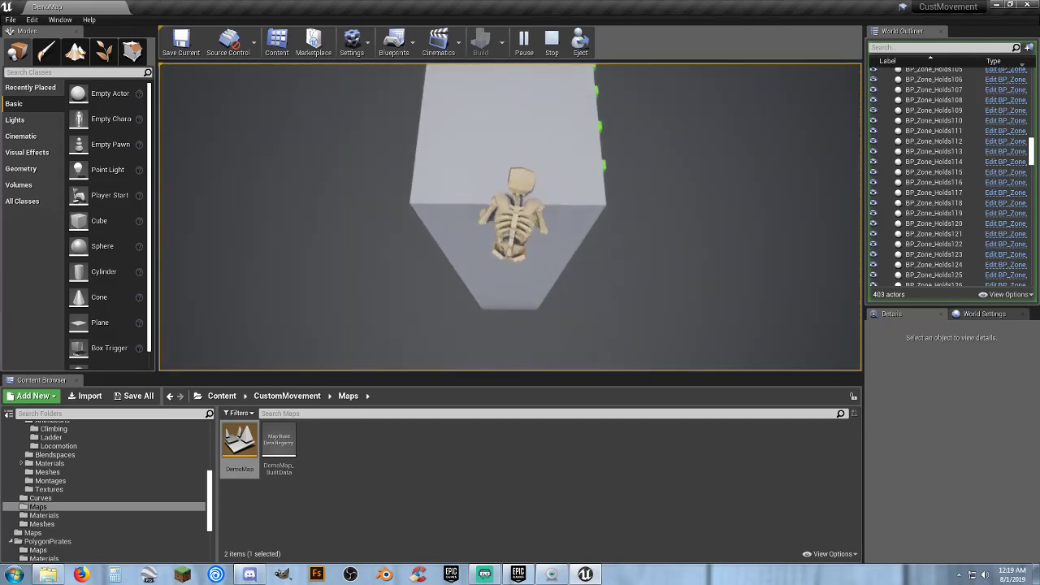
{"action": "key", "text": "space"}
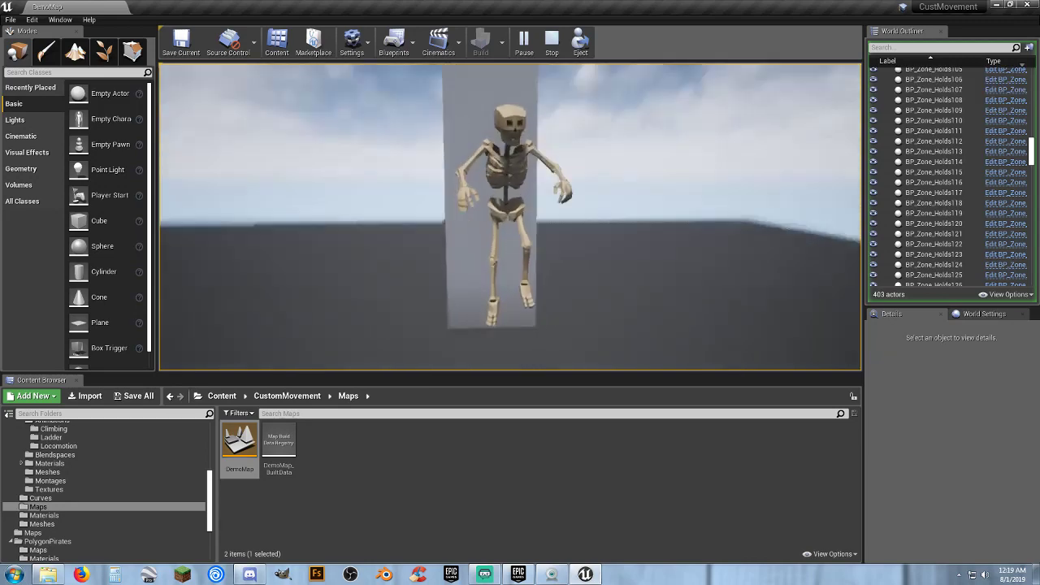
{"action": "key", "text": "Escape"}
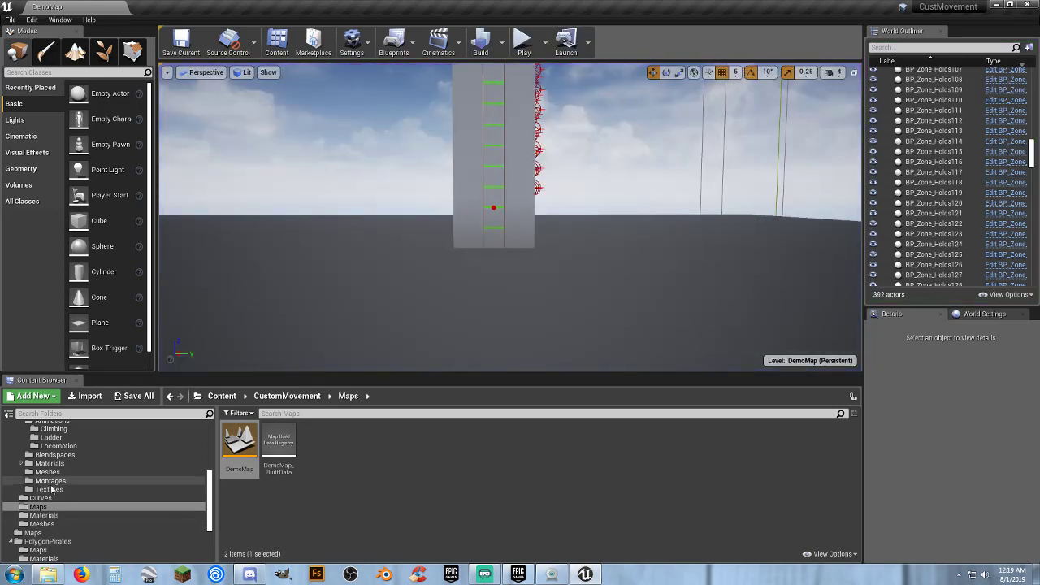
Place SM_Prop_Ladder_01 from the PolygonPirates/Meshes/Props folder in front of the tall pillar.
{"action": "scroll", "coordinate": [68, 520], "scroll_direction": "down", "scroll_amount": 3}
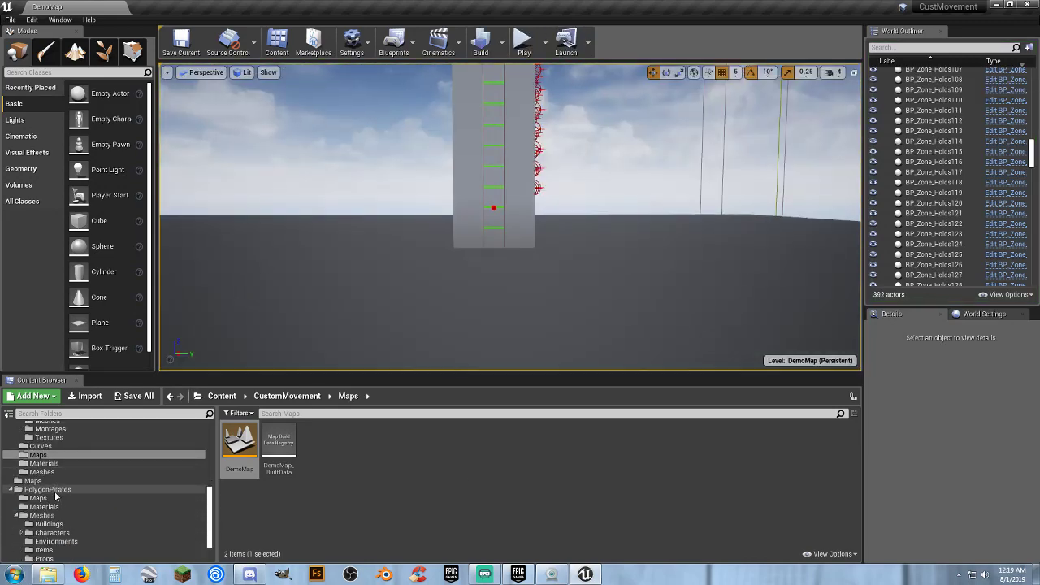
{"action": "left_click", "coordinate": [61, 552]}
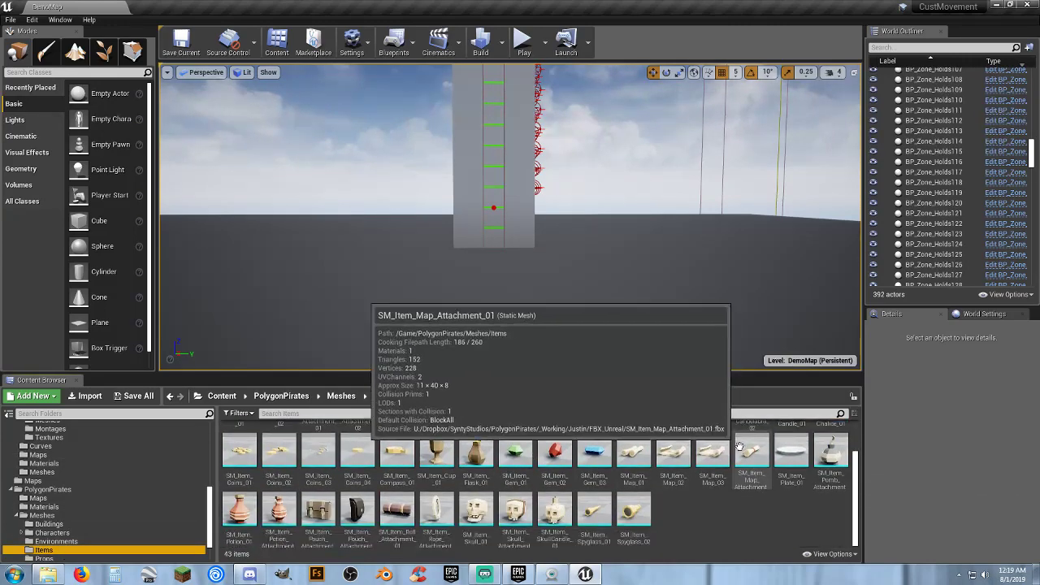
{"action": "scroll", "coordinate": [102, 459], "scroll_direction": "down", "scroll_amount": 2}
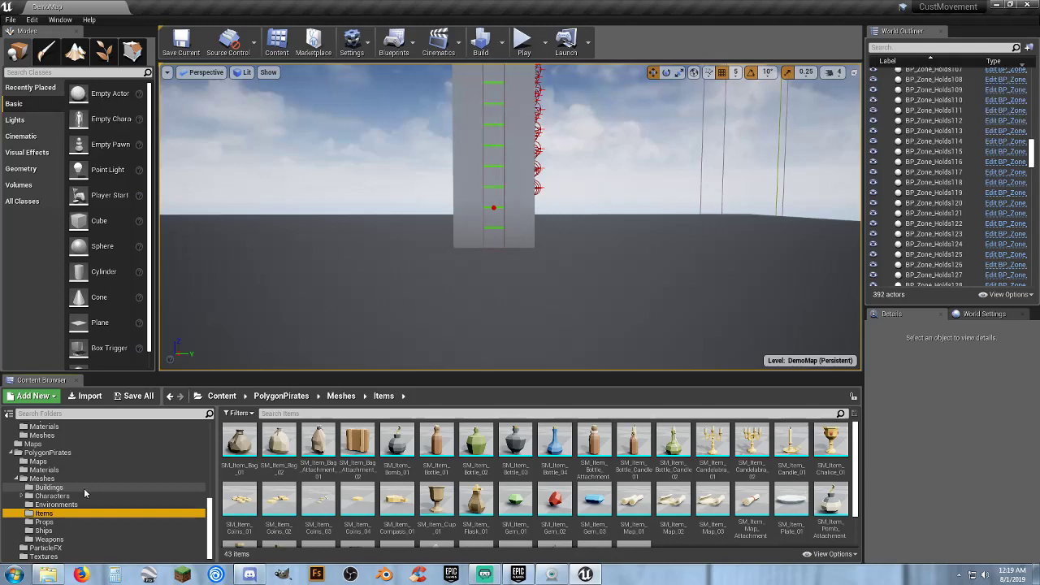
{"action": "left_click", "coordinate": [44, 522]}
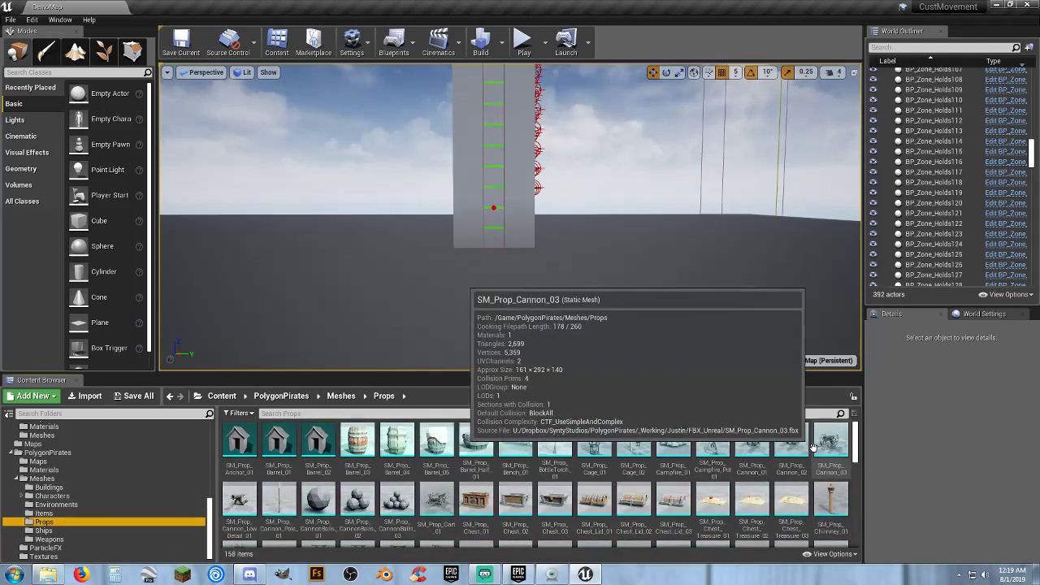
{"action": "scroll", "coordinate": [738, 443], "scroll_direction": "down", "scroll_amount": 1}
{"action": "scroll", "coordinate": [737, 443], "scroll_direction": "down", "scroll_amount": 6}
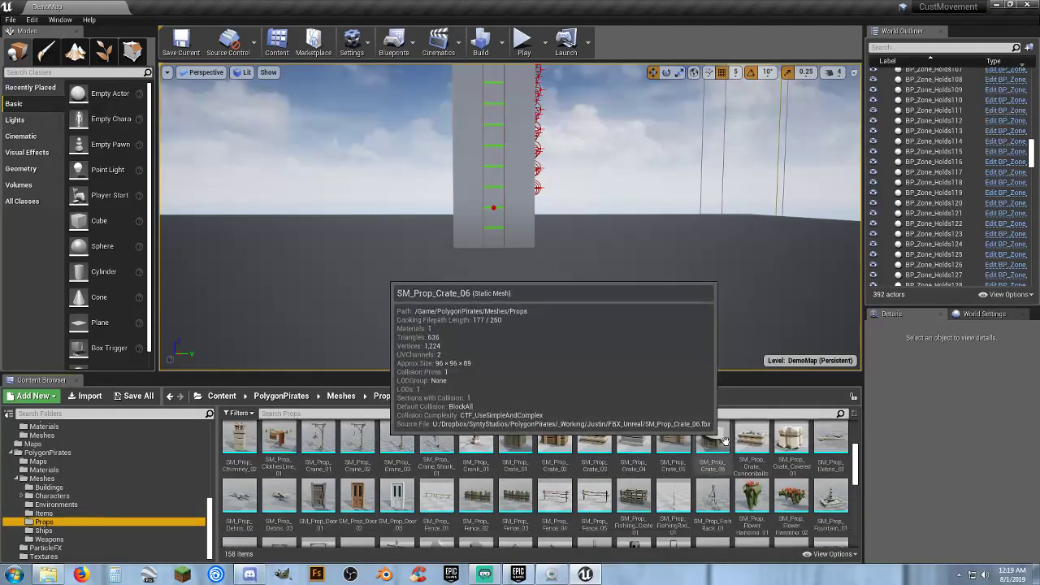
{"action": "scroll", "coordinate": [716, 445], "scroll_direction": "up", "scroll_amount": 1}
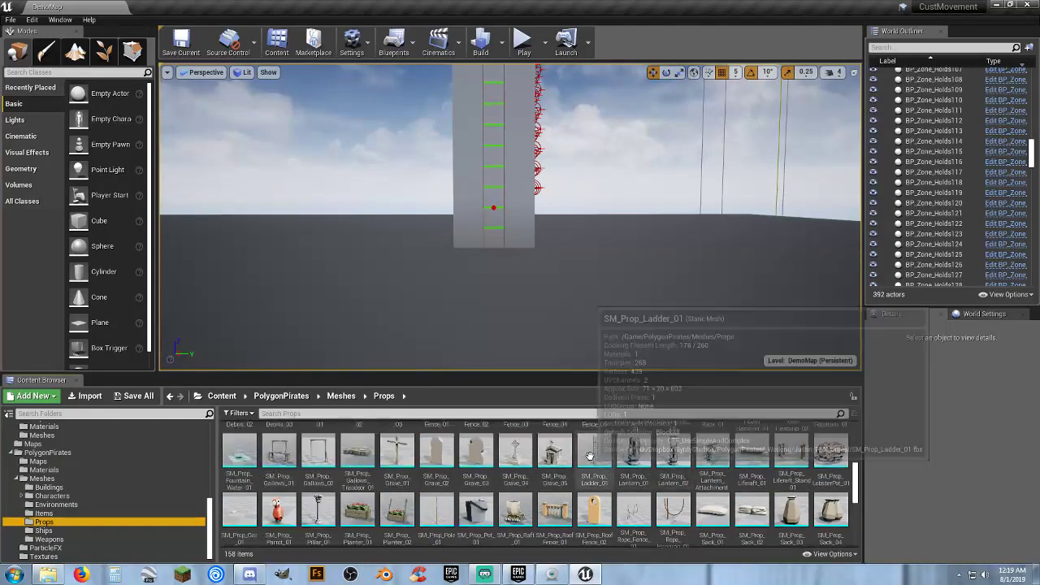
{"action": "left_click_drag", "start_coordinate": [593, 451], "coordinate": [511, 265]}
{"action": "mouse_move", "coordinate": [523, 284]}
{"action": "right_mouse_down"}
{"action": "mouse_move", "coordinate": [523, 219]}
{"action": "mouse_move", "coordinate": [545, 301]}
{"action": "mouse_move", "coordinate": [523, 285]}
{"action": "right_mouse_up"}
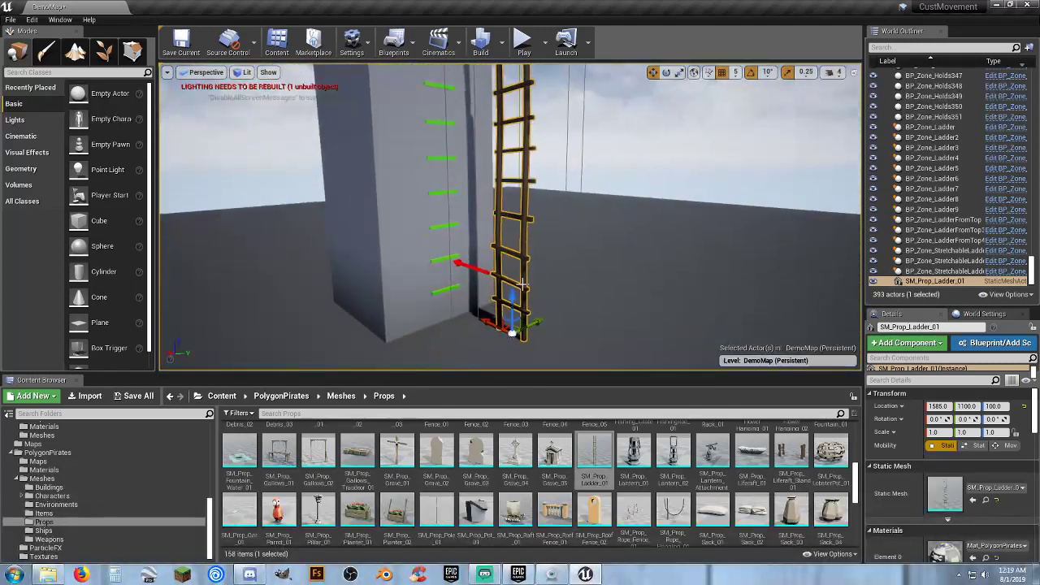
Rotate the ladder 90 degrees about its vertical axis so it faces the pillar.
{"action": "left_click", "coordinate": [666, 72]}
{"action": "right_click_drag", "start_coordinate": [532, 350], "coordinate": [479, 270]}
{"action": "left_click_drag", "start_coordinate": [435, 343], "coordinate": [510, 323], "text": "alt"}
{"action": "left_click_drag", "start_coordinate": [570, 276], "coordinate": [580, 291]}
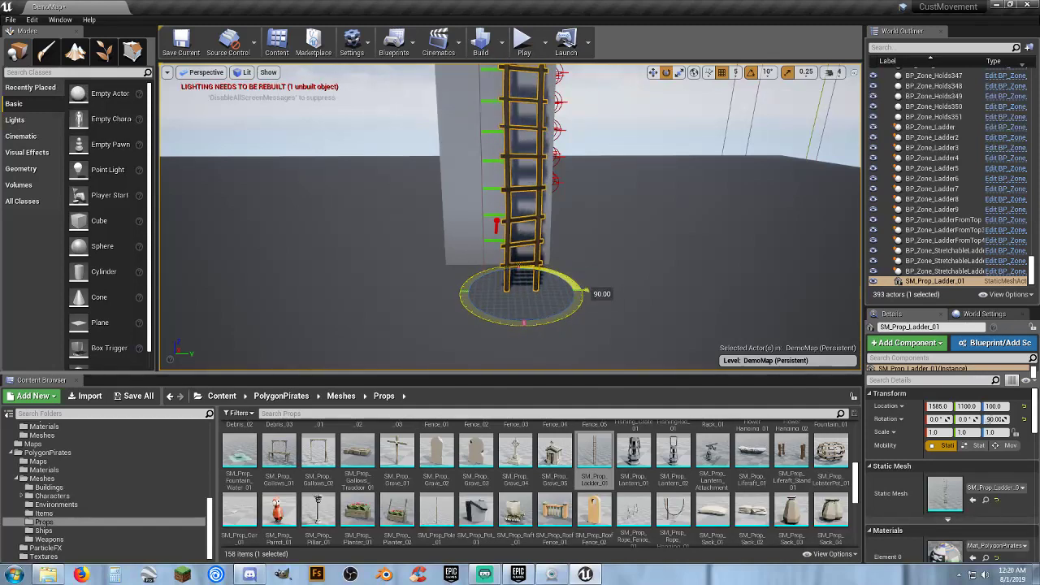
Move the ladder against the pillar and align it over the green rungs at X 1690 and Y 1060.
{"action": "right_click_drag", "start_coordinate": [679, 214], "coordinate": [679, 214]}
{"action": "key", "text": "d"}
{"action": "left_click_drag", "start_coordinate": [679, 214], "coordinate": [679, 214], "text": "alt"}
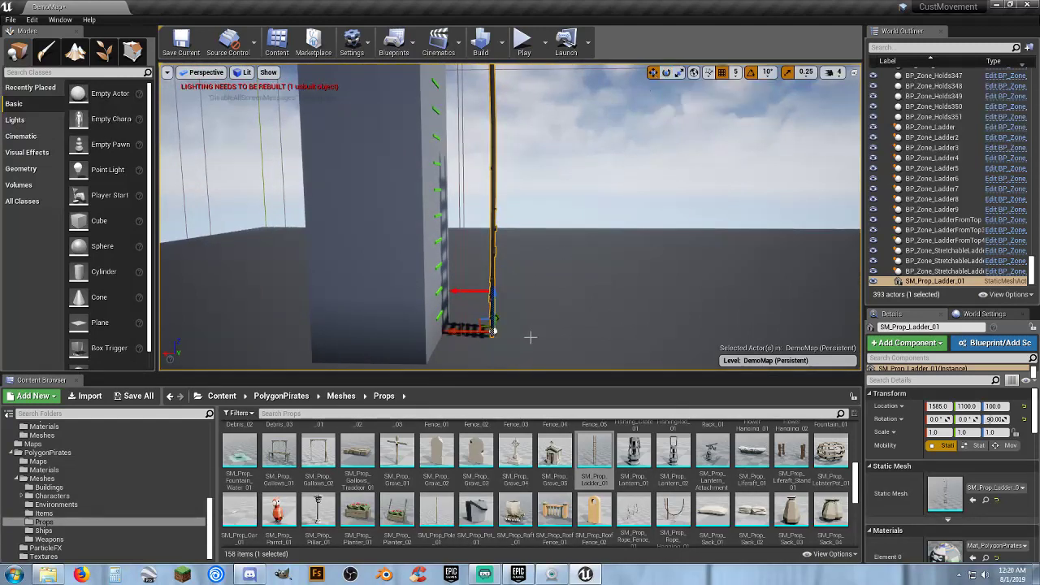
{"action": "left_click_drag", "start_coordinate": [456, 331], "coordinate": [418, 335]}
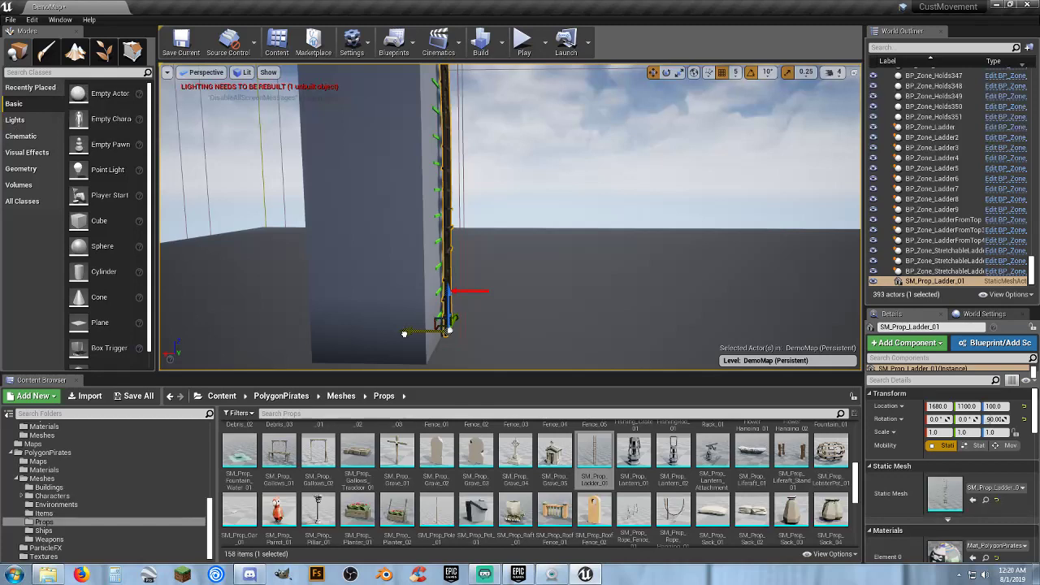
{"action": "left_click_drag", "start_coordinate": [401, 333], "coordinate": [401, 333], "text": "alt"}
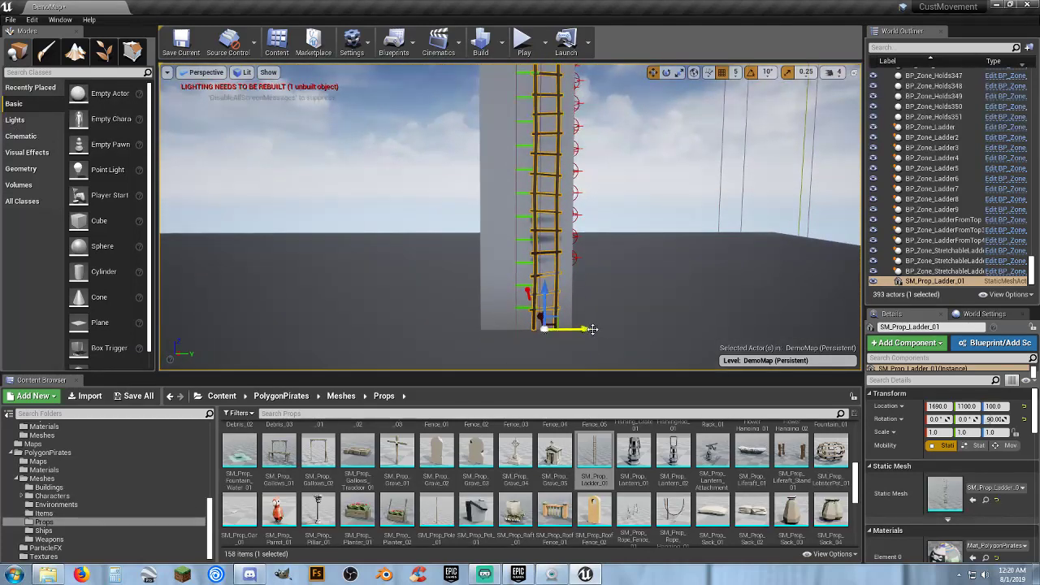
{"action": "left_click_drag", "start_coordinate": [592, 330], "coordinate": [565, 330]}
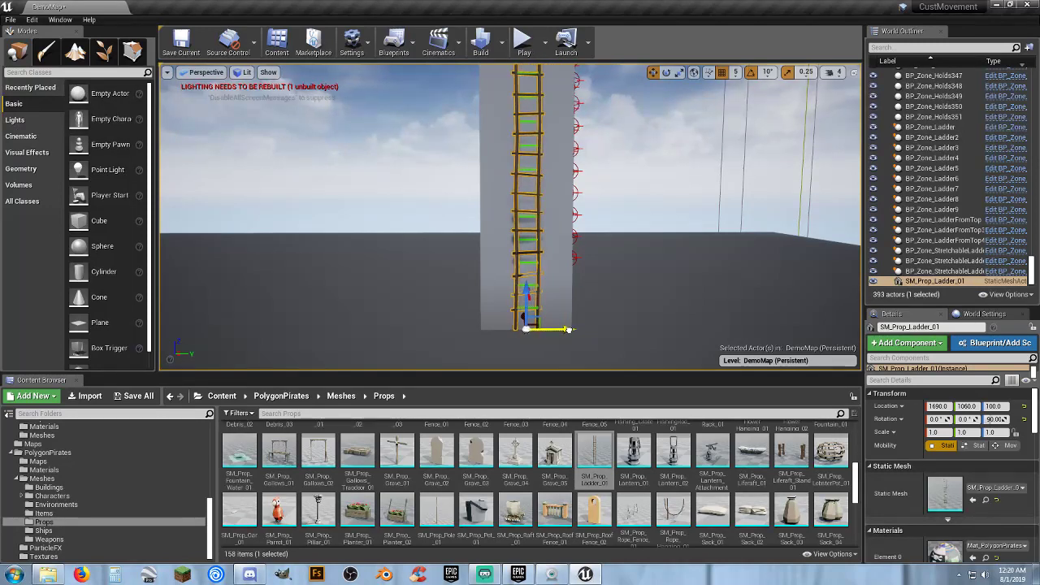
Raise the ladder to Z 550 and place a duplicate beneath it at Z 10 to cover the lower rungs.
{"action": "right_click_drag", "start_coordinate": [611, 311], "coordinate": [564, 305]}
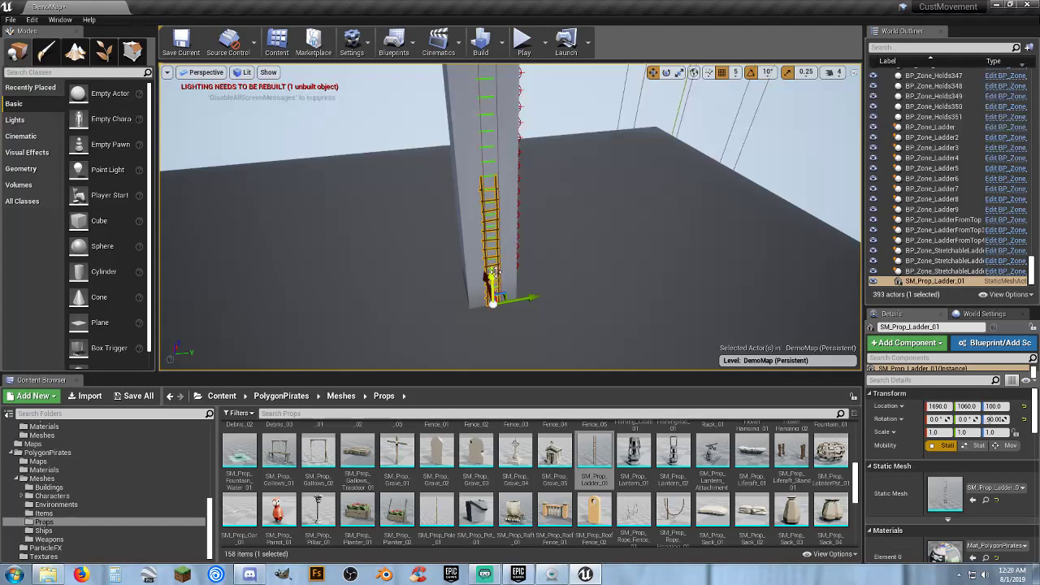
{"action": "right_click_drag", "start_coordinate": [545, 172], "coordinate": [553, 109]}
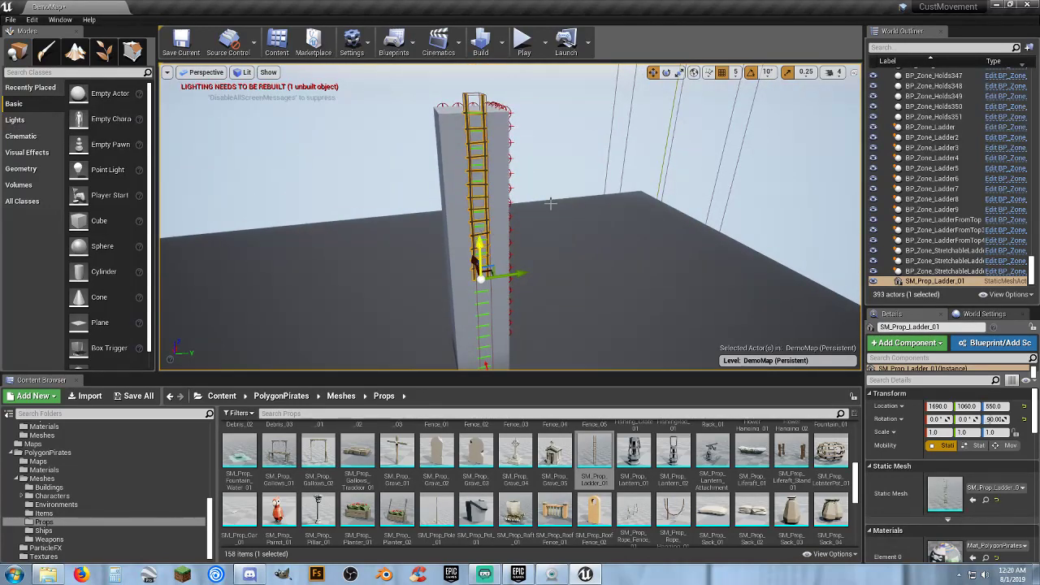
{"action": "mouse_move", "coordinate": [551, 203]}
{"action": "right_mouse_down"}
{"action": "mouse_move", "coordinate": [551, 284]}
{"action": "mouse_move", "coordinate": [551, 147]}
{"action": "mouse_move", "coordinate": [551, 204]}
{"action": "right_mouse_up"}
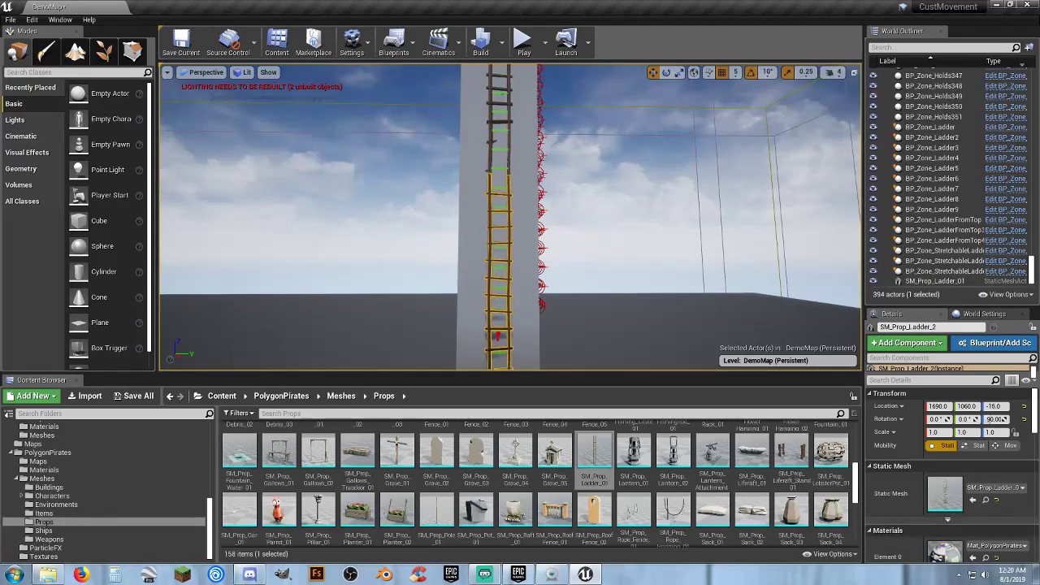
{"action": "right_click_drag", "start_coordinate": [626, 238], "coordinate": [626, 237]}
{"action": "right_click_drag", "start_coordinate": [628, 280], "coordinate": [627, 281]}
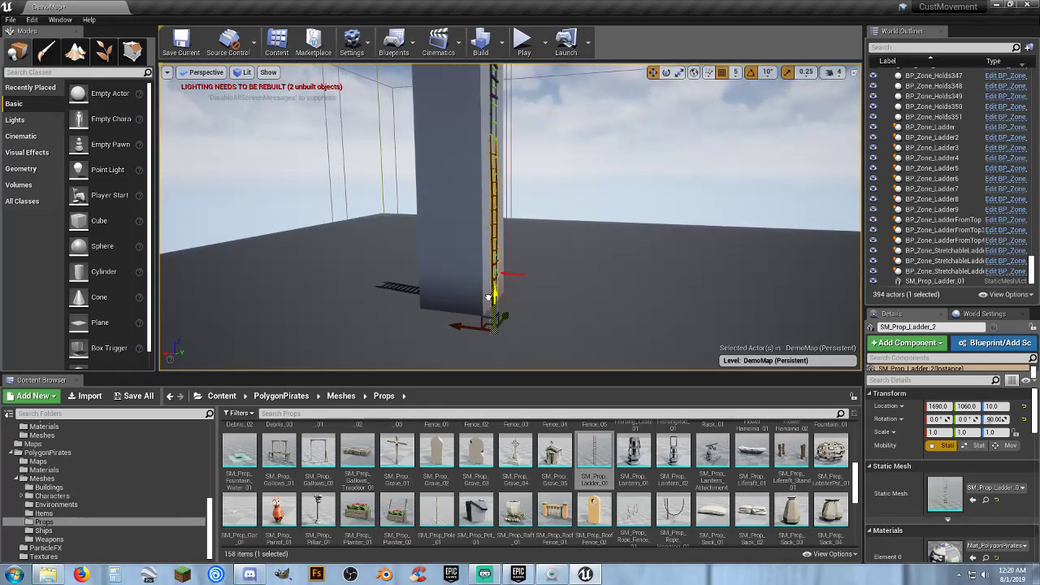
{"action": "right_click_drag", "start_coordinate": [572, 269], "coordinate": [572, 269]}
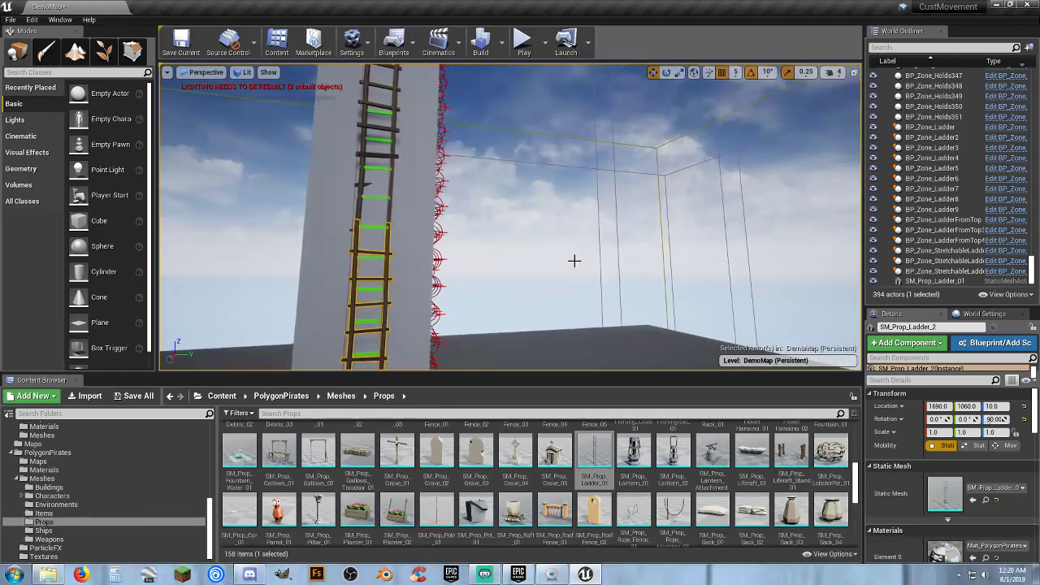
Play DemoMap, run the skeleton to the tall pillar, and climb the newly placed ladders.
{"action": "left_click", "coordinate": [525, 42]}
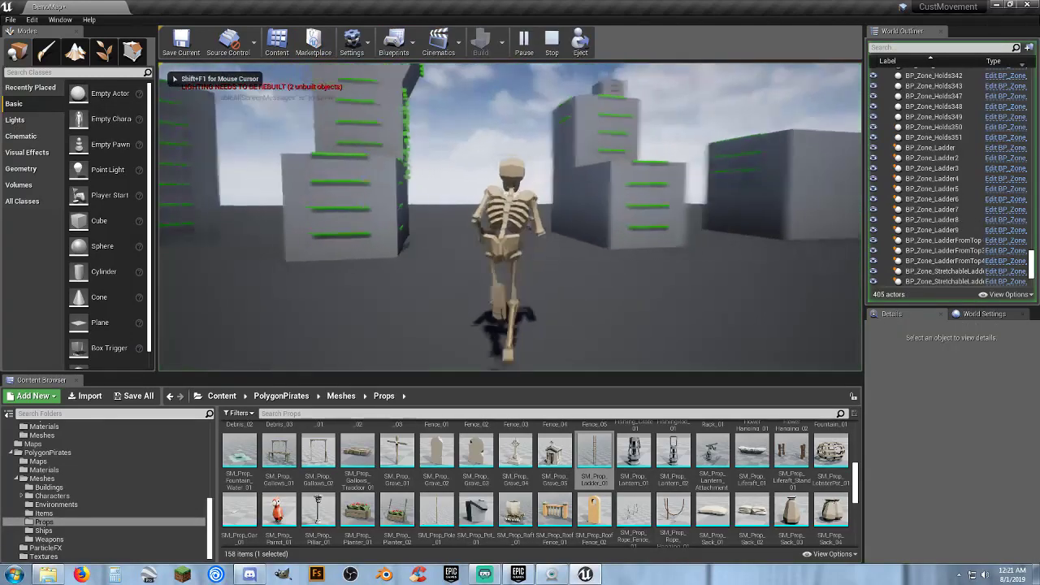
{"action": "key", "text": "w"}
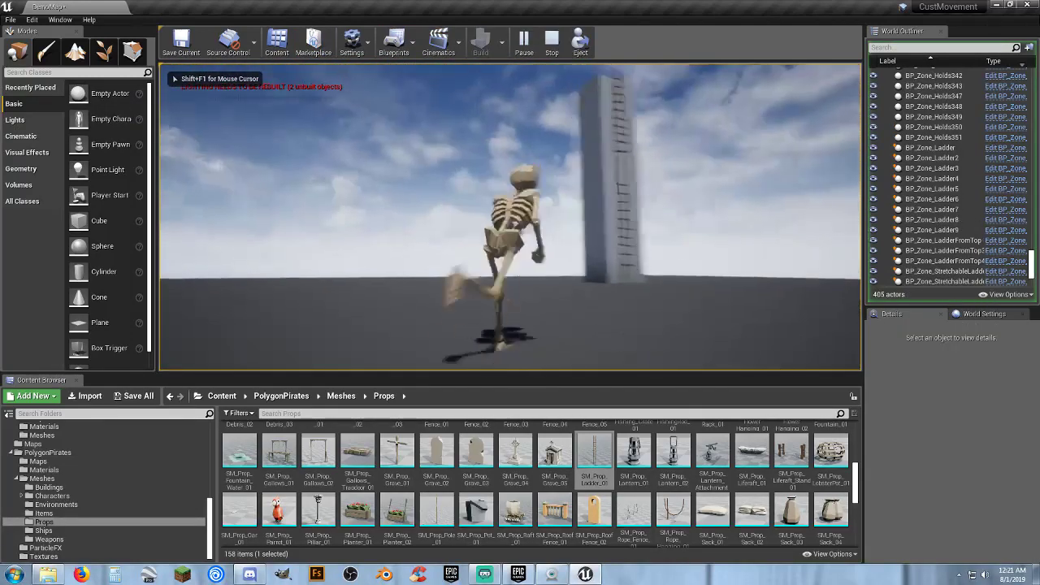
{"action": "key", "text": "w"}
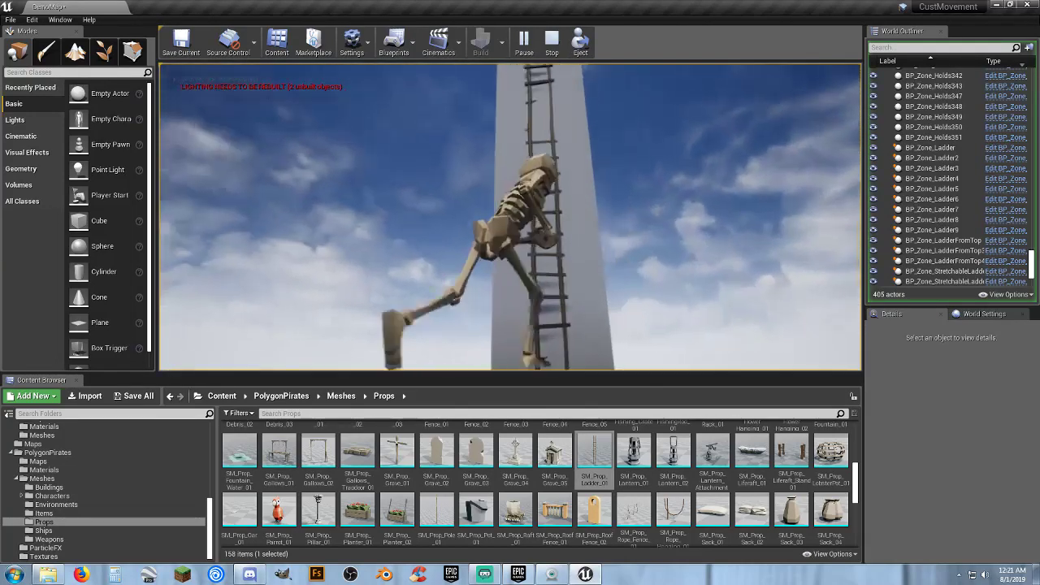
{"action": "key", "text": "w"}
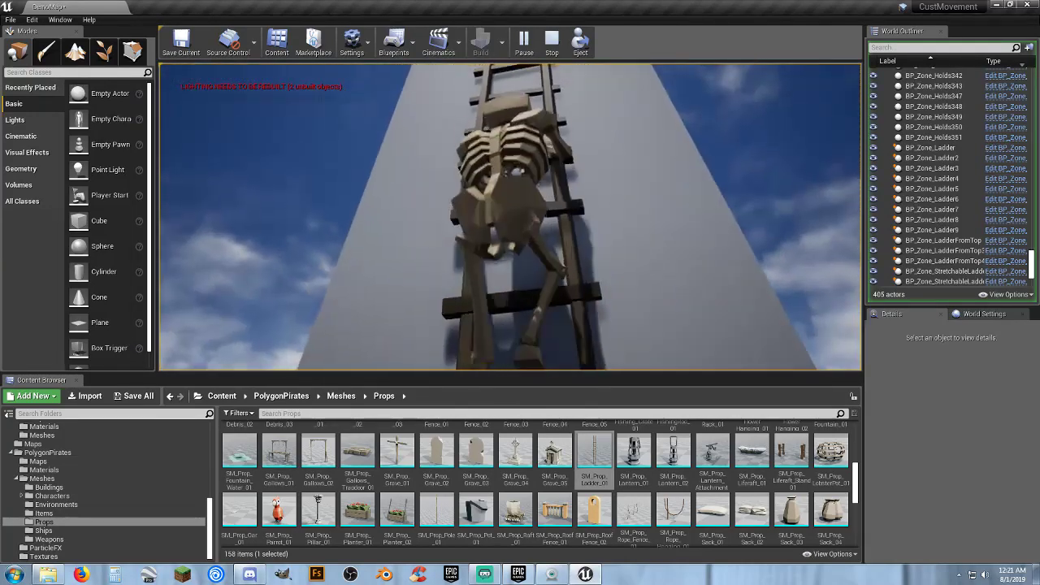
{"action": "key", "text": "w"}
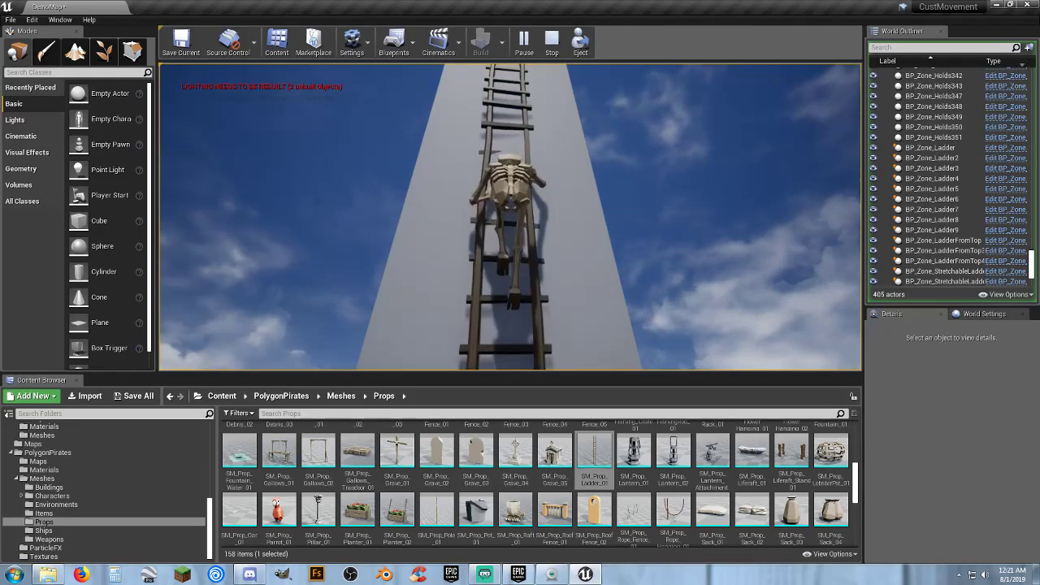
Climb the ladder to the top of the tower with the skeleton character, and end the play test.
{"action": "key", "text": "w"}
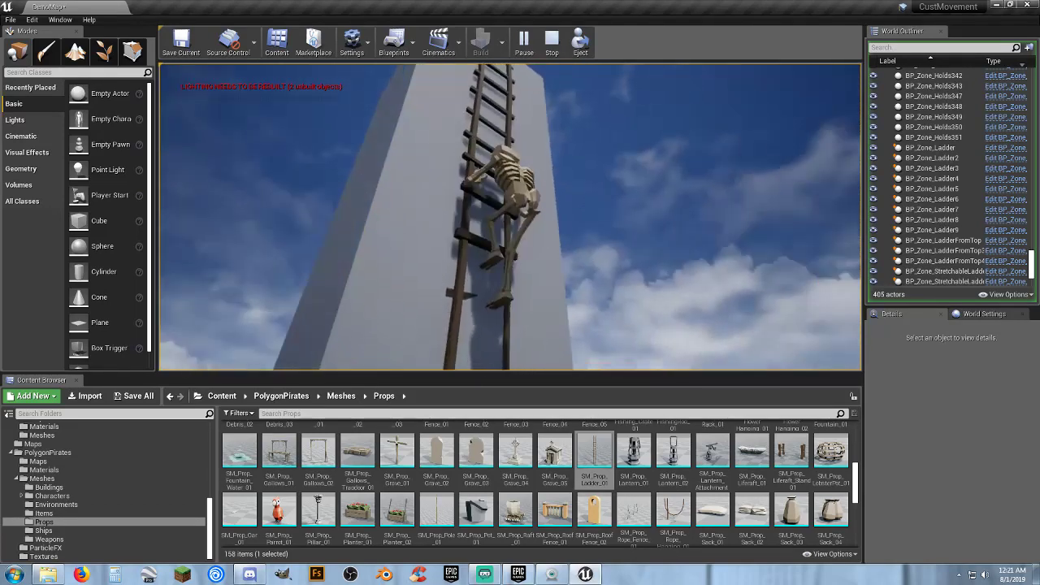
{"action": "key", "text": "w"}
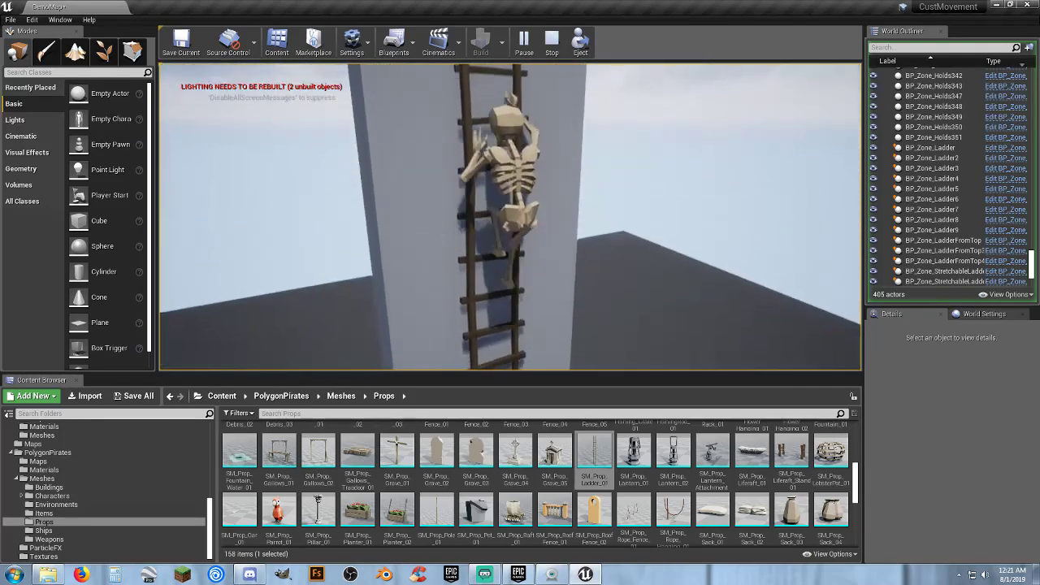
{"action": "key", "text": "w"}
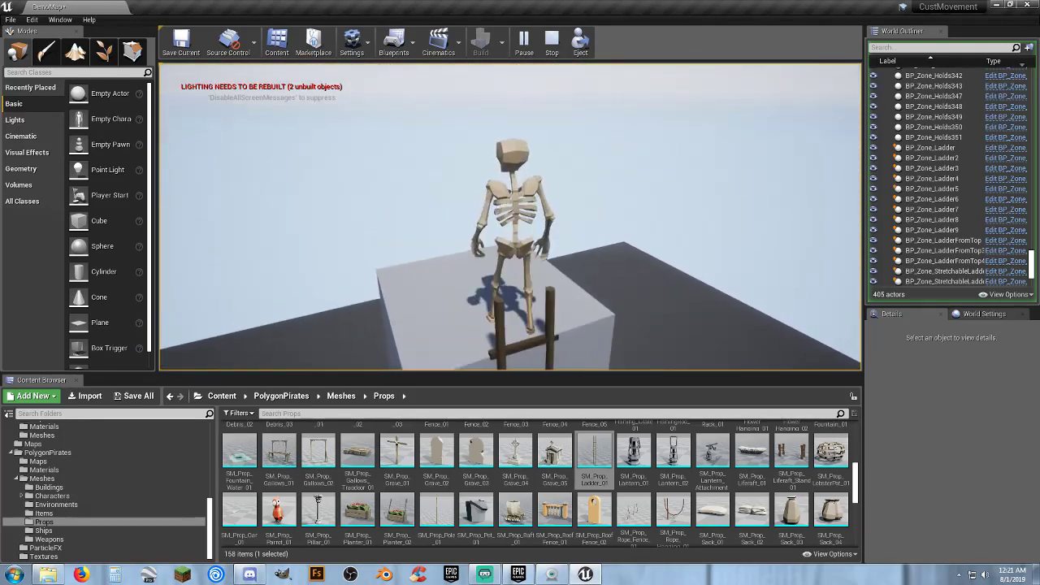
{"action": "key", "text": "w"}
{"action": "key", "text": "Escape"}
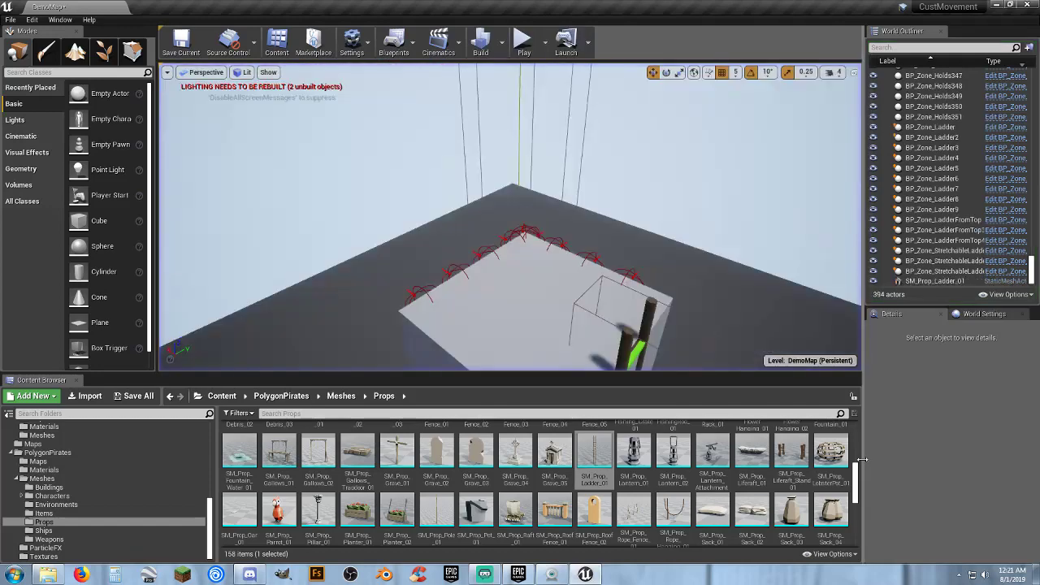
Look through the PolygonPirates prop meshes for other climbable objects.
{"action": "scroll", "coordinate": [756, 496], "scroll_direction": "down", "scroll_amount": 5}
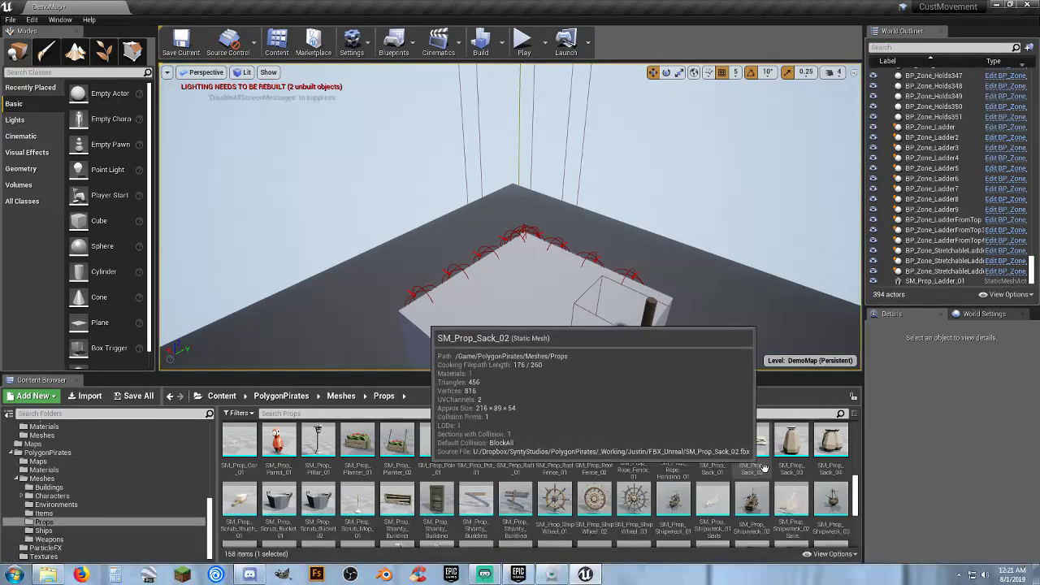
{"action": "scroll", "coordinate": [764, 460], "scroll_direction": "down", "scroll_amount": 1}
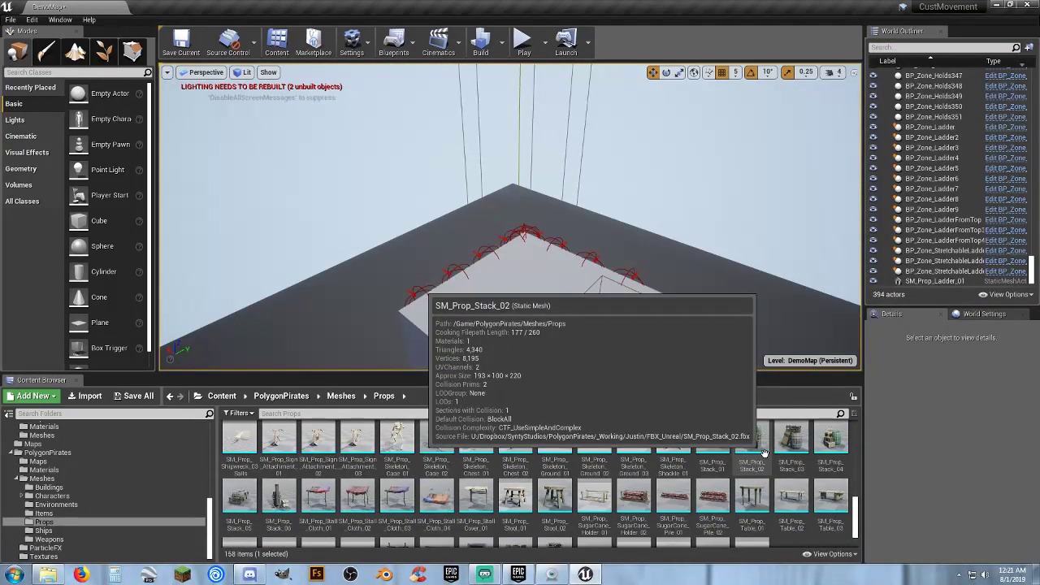
{"action": "scroll", "coordinate": [764, 453], "scroll_direction": "down", "scroll_amount": 1}
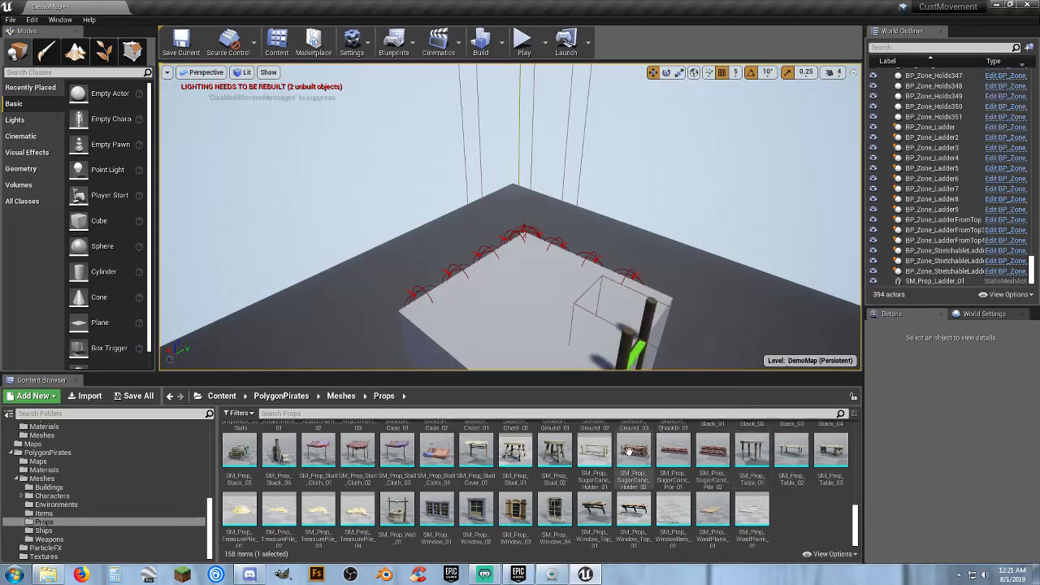
{"action": "scroll", "coordinate": [788, 467], "scroll_direction": "up", "scroll_amount": 7}
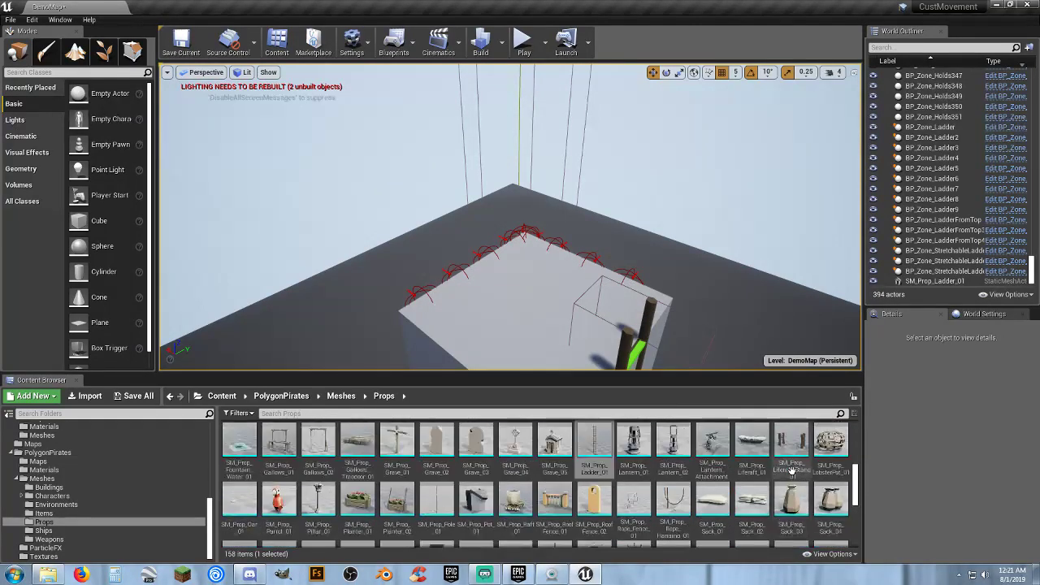
{"action": "scroll", "coordinate": [792, 471], "scroll_direction": "up", "scroll_amount": 5}
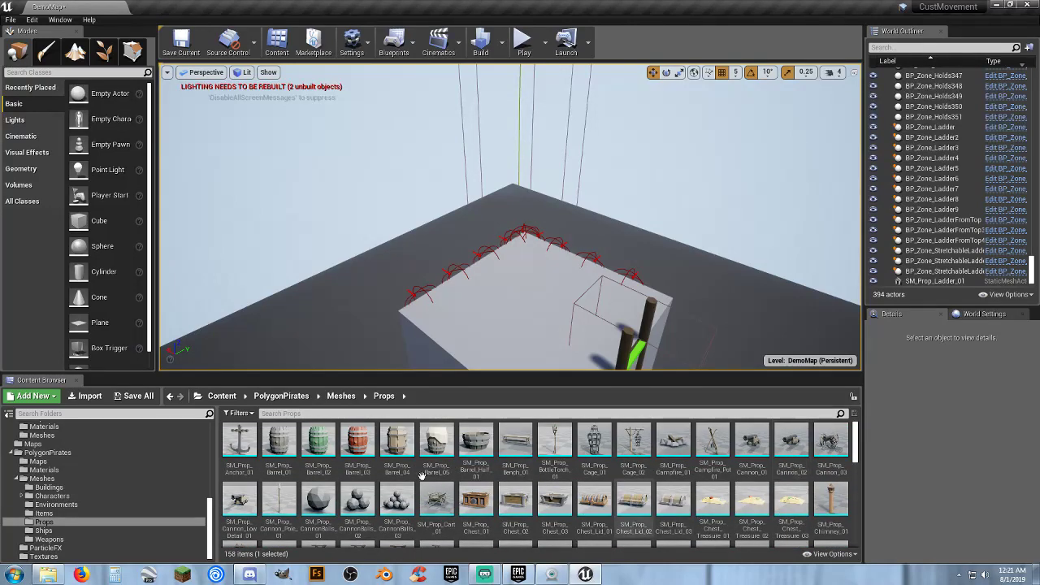
Save the DemoMap level and open the Demonstration map from the PolygonPirates Maps folder.
{"action": "left_click", "coordinate": [136, 396]}
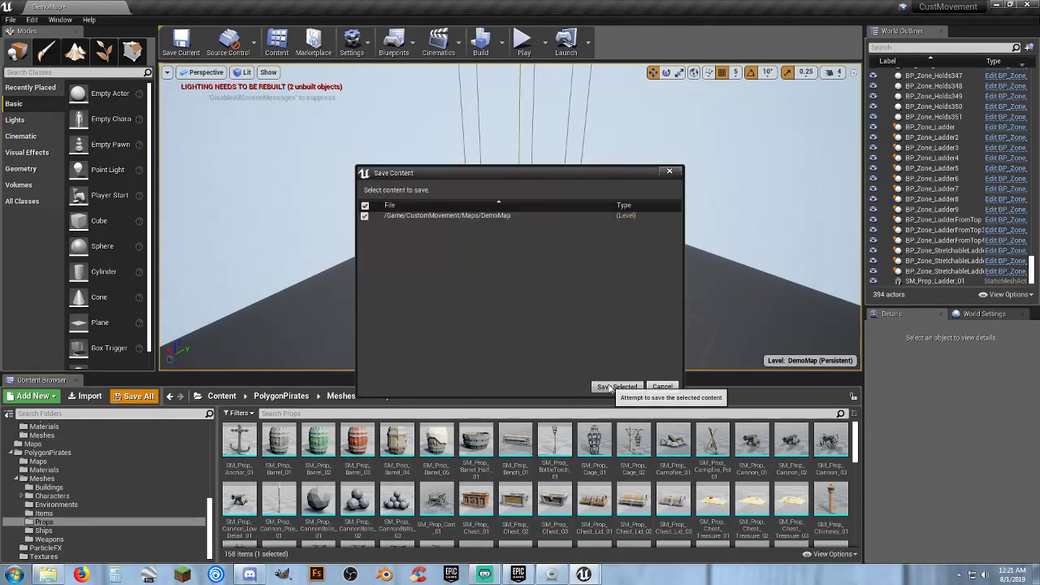
{"action": "left_click", "coordinate": [610, 388]}
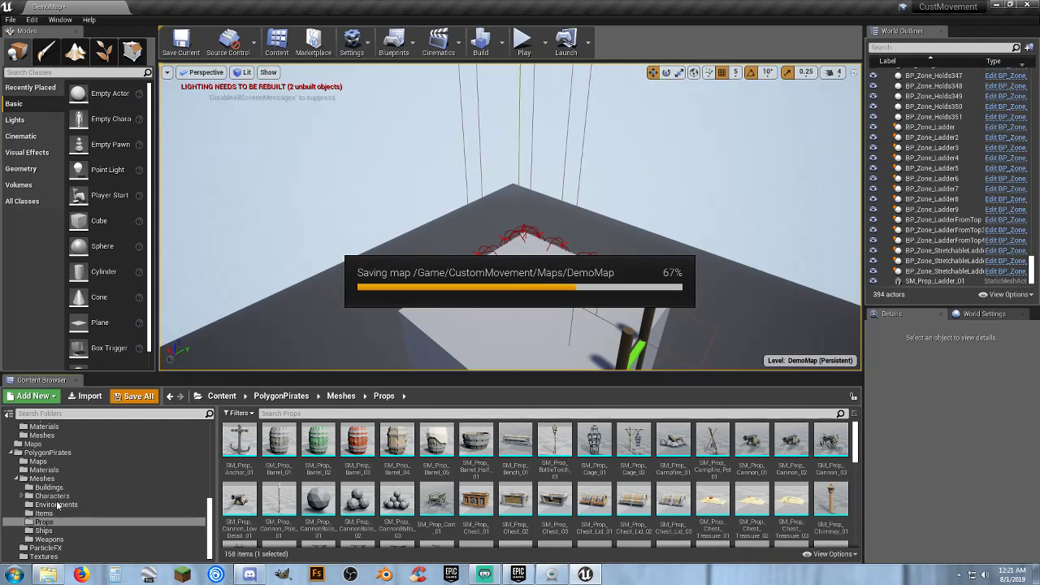
{"action": "left_click", "coordinate": [38, 462]}
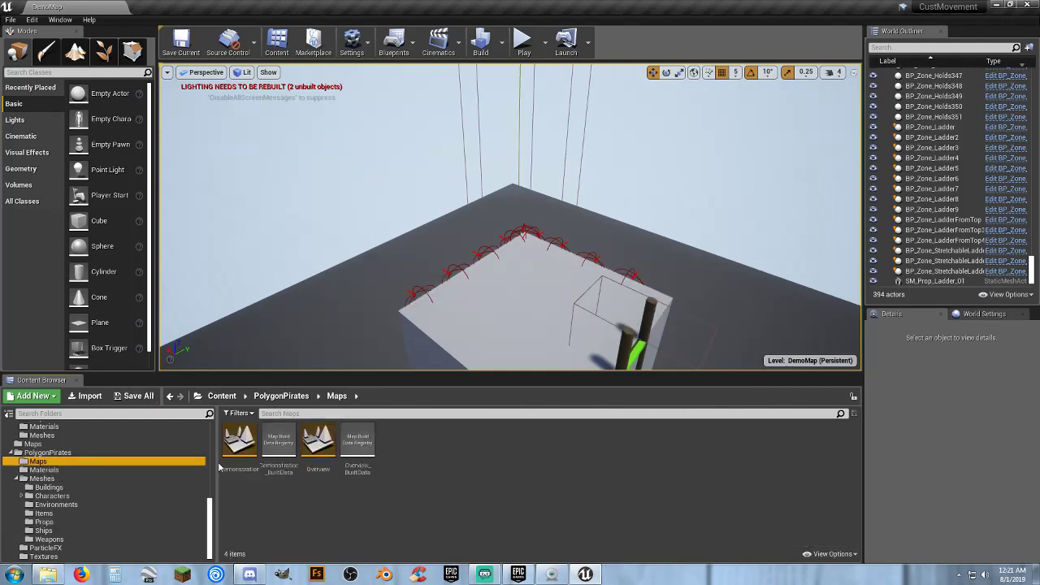
{"action": "double_click", "coordinate": [240, 446]}
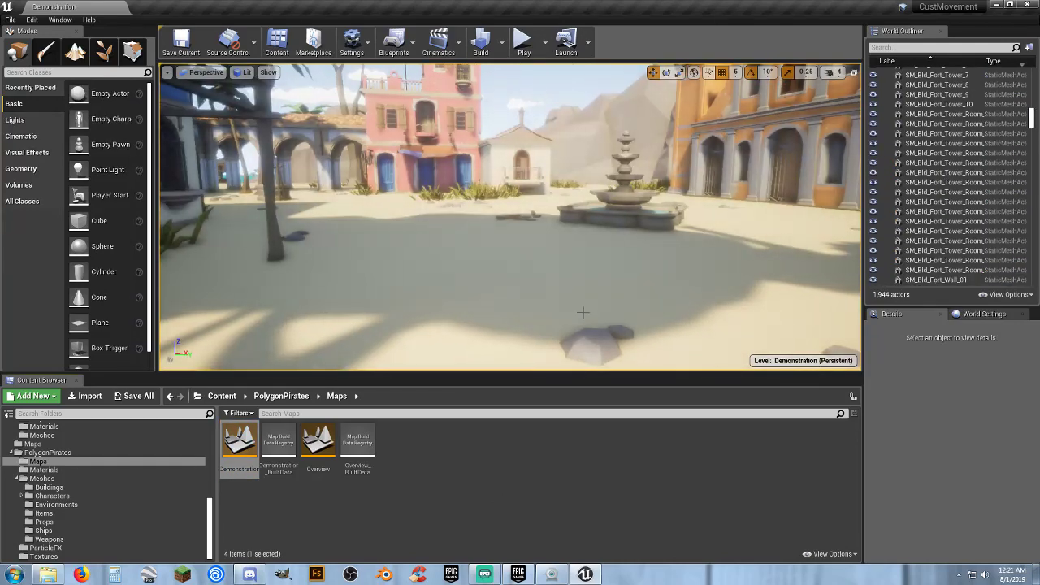
Examine the pirate ship, the harbour and the rickety village in the Demonstration level for climbable structures.
{"action": "right_click_drag", "start_coordinate": [583, 312], "coordinate": [609, 291]}
{"action": "key", "text": "w"}
{"action": "key", "text": "w"}
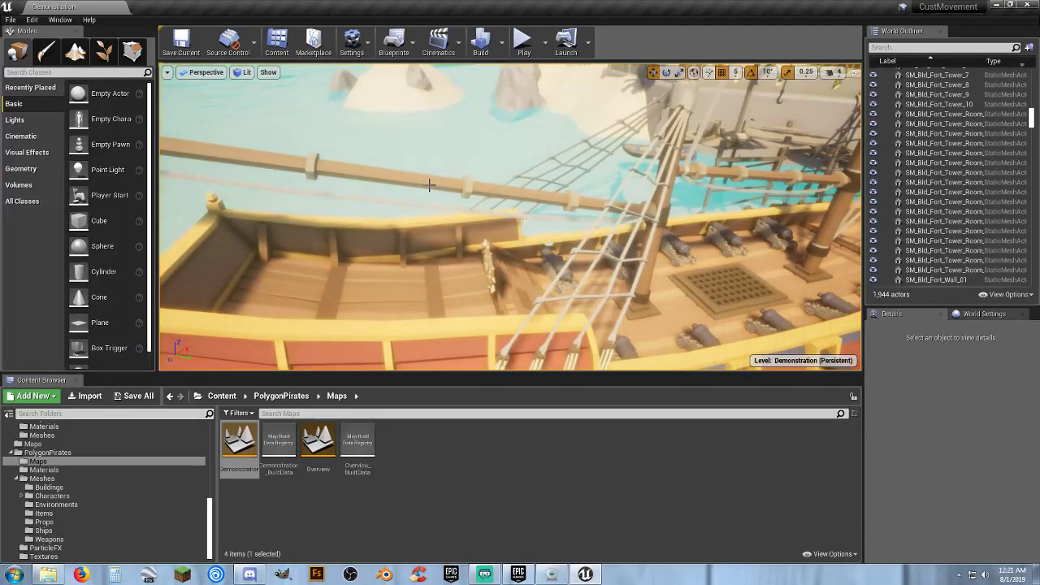
{"action": "key", "text": "s"}
{"action": "right_click_drag", "start_coordinate": [415, 166], "coordinate": [482, 176]}
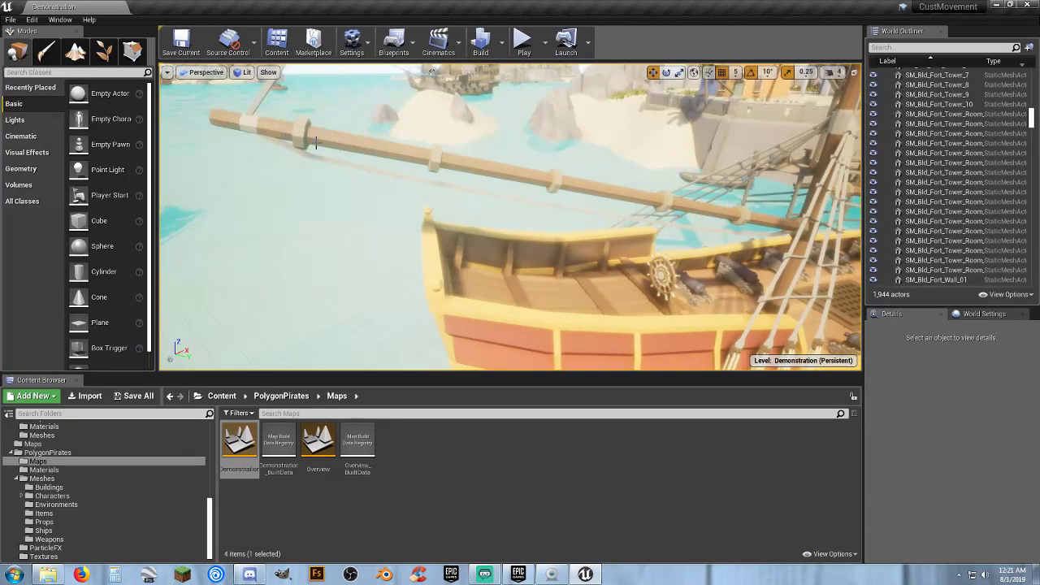
{"action": "key", "text": "s"}
{"action": "right_click_drag", "start_coordinate": [510, 216], "coordinate": [533, 153]}
{"action": "right_click_drag", "start_coordinate": [443, 162], "coordinate": [434, 159]}
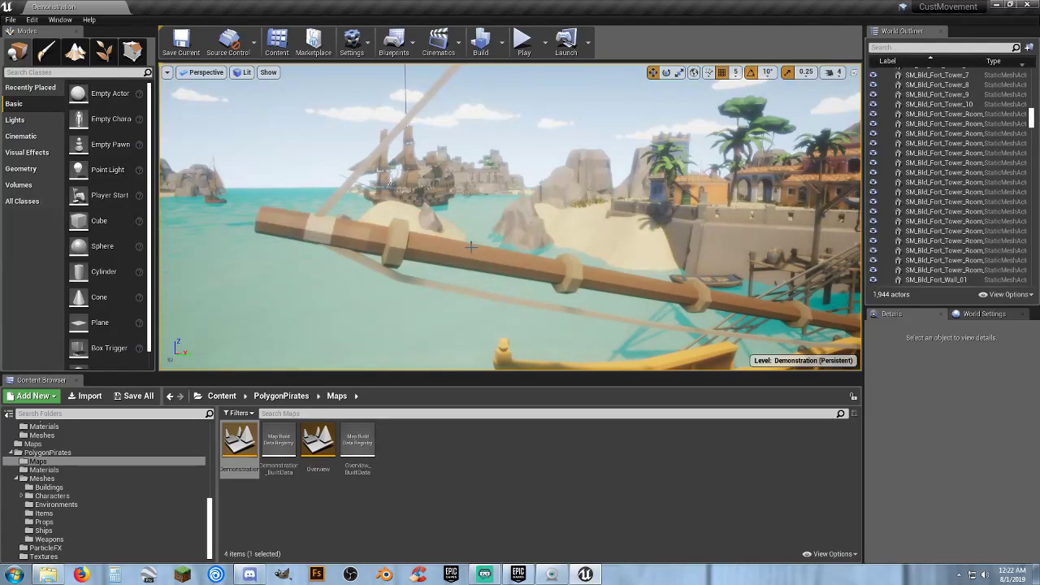
{"action": "right_click_drag", "start_coordinate": [506, 219], "coordinate": [166, 193]}
{"action": "key", "text": "w"}
{"action": "right_click_drag", "start_coordinate": [479, 215], "coordinate": [512, 284]}
Select the rickety tower with the ladder and locate its static mesh among the project's assets.
{"action": "left_click", "coordinate": [478, 277]}
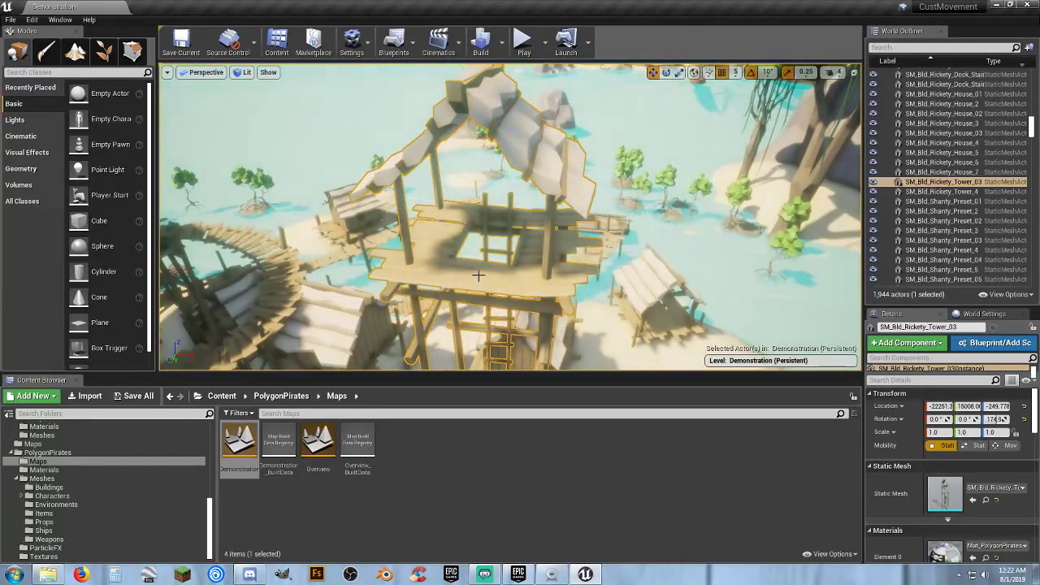
{"action": "left_click", "coordinate": [987, 501]}
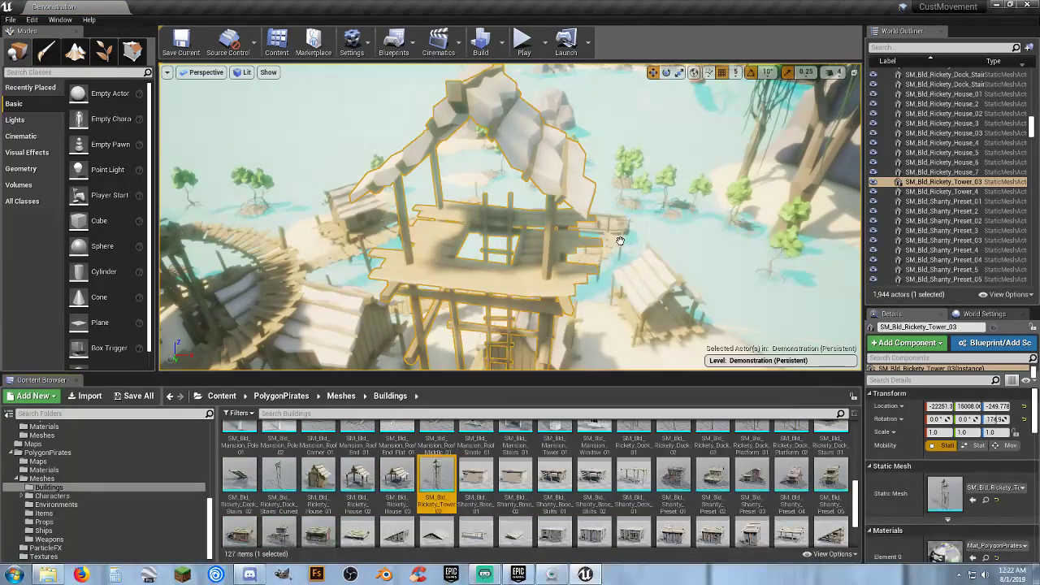
{"action": "right_click_drag", "start_coordinate": [612, 228], "coordinate": [732, 228]}
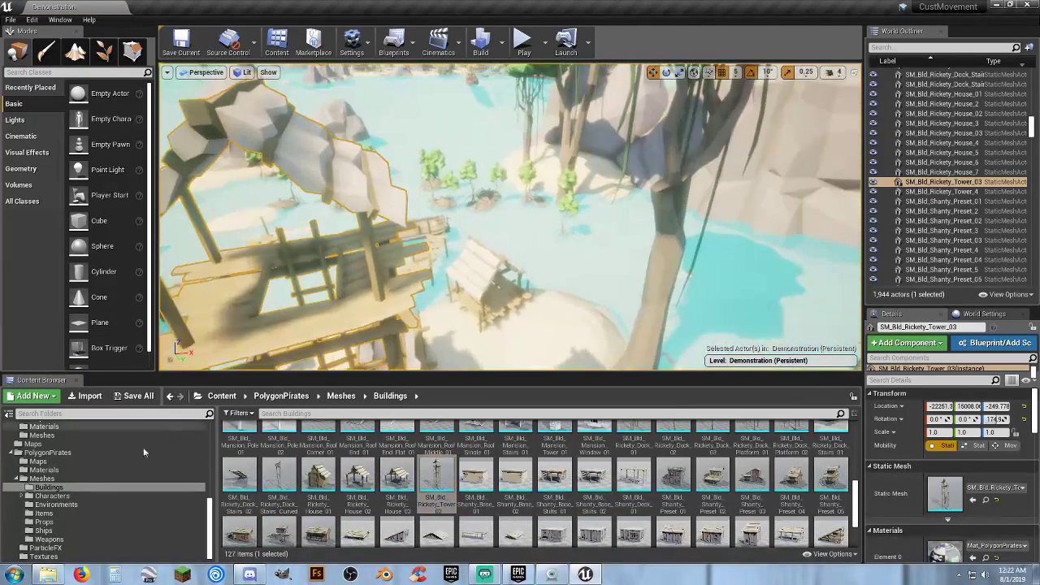
Open the TestMap level from the project's main Maps folder and view the empty pool floor.
{"action": "left_click", "coordinate": [32, 444]}
{"action": "double_click", "coordinate": [238, 455]}
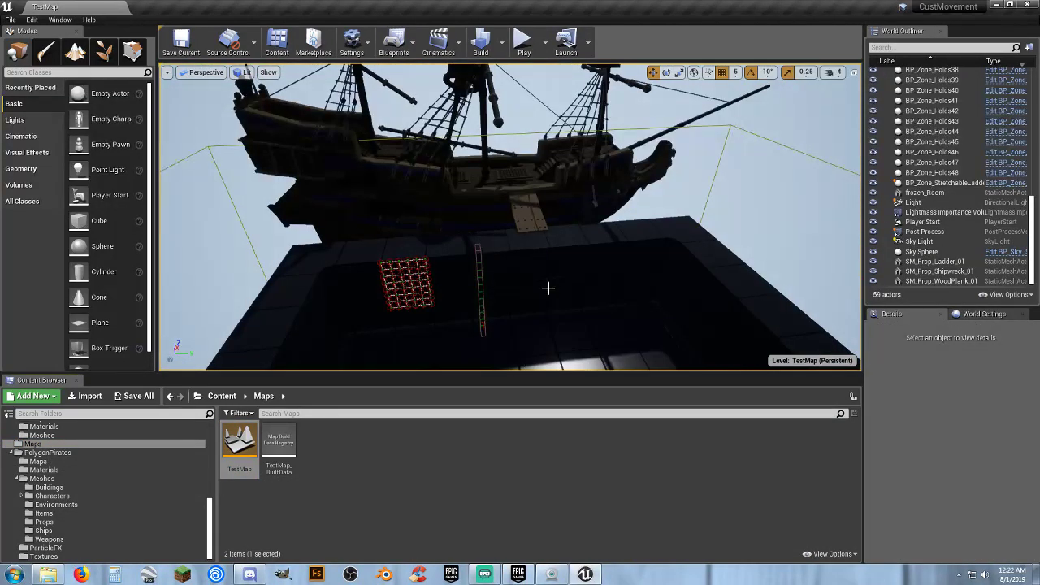
{"action": "right_click_drag", "start_coordinate": [565, 249], "coordinate": [489, 295]}
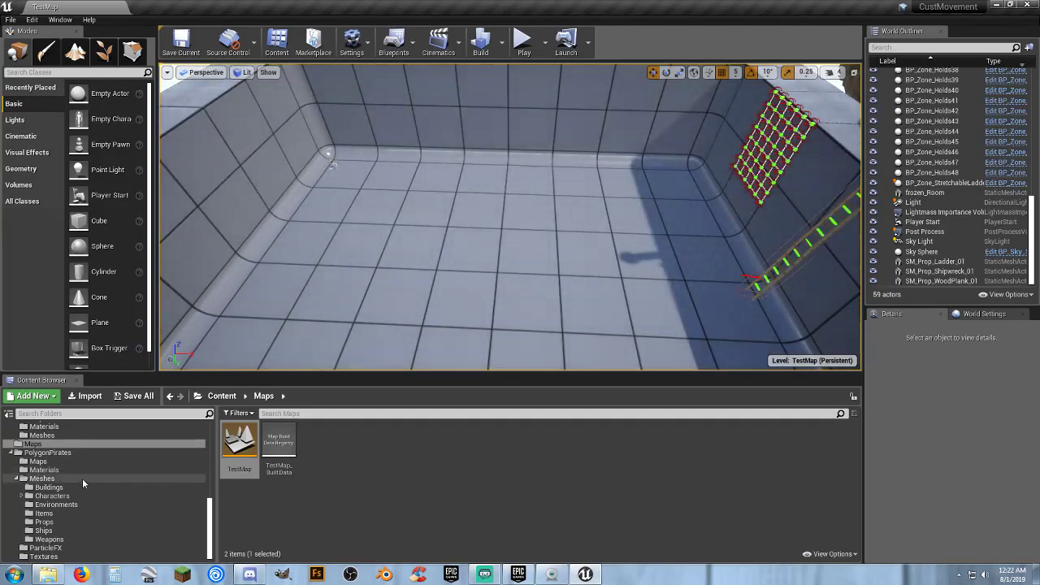
Find SM_Bld_Rickety_Tower_03 in the PolygonPirates Buildings meshes and place it in the TestMap pool.
{"action": "left_click", "coordinate": [54, 524]}
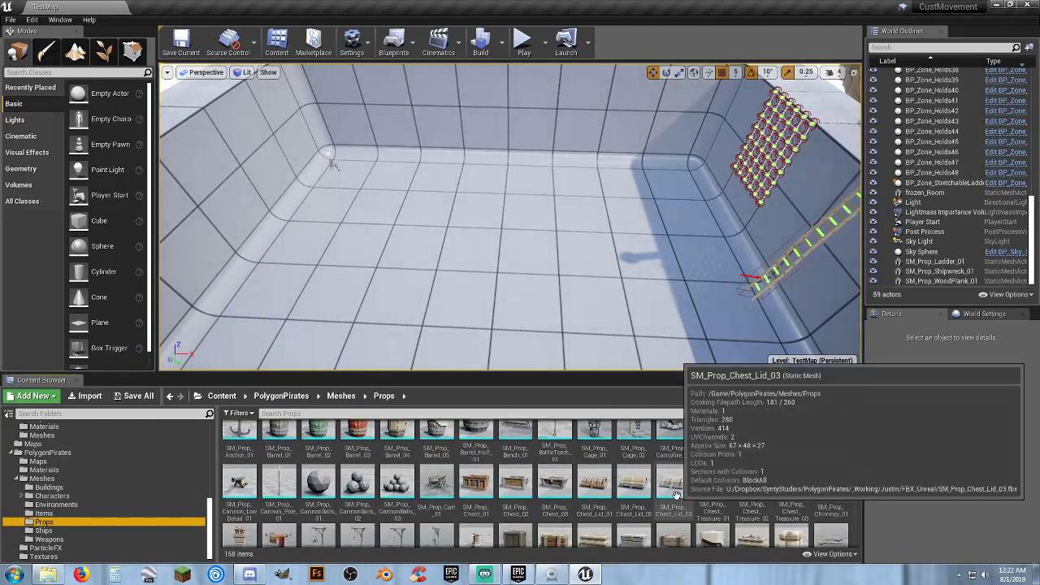
{"action": "scroll", "coordinate": [676, 495], "scroll_direction": "down", "scroll_amount": 8}
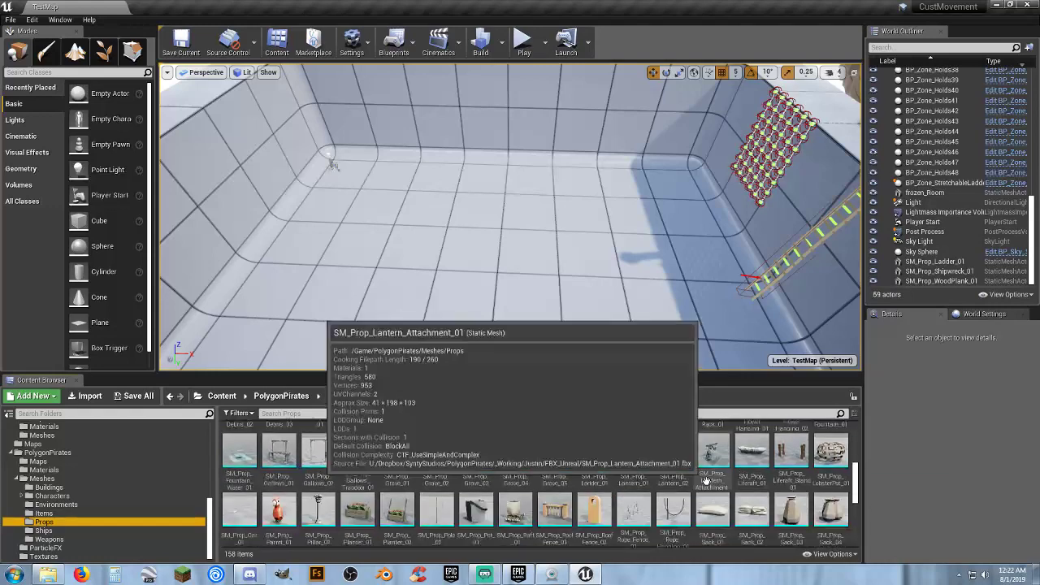
{"action": "scroll", "coordinate": [704, 480], "scroll_direction": "down", "scroll_amount": 10}
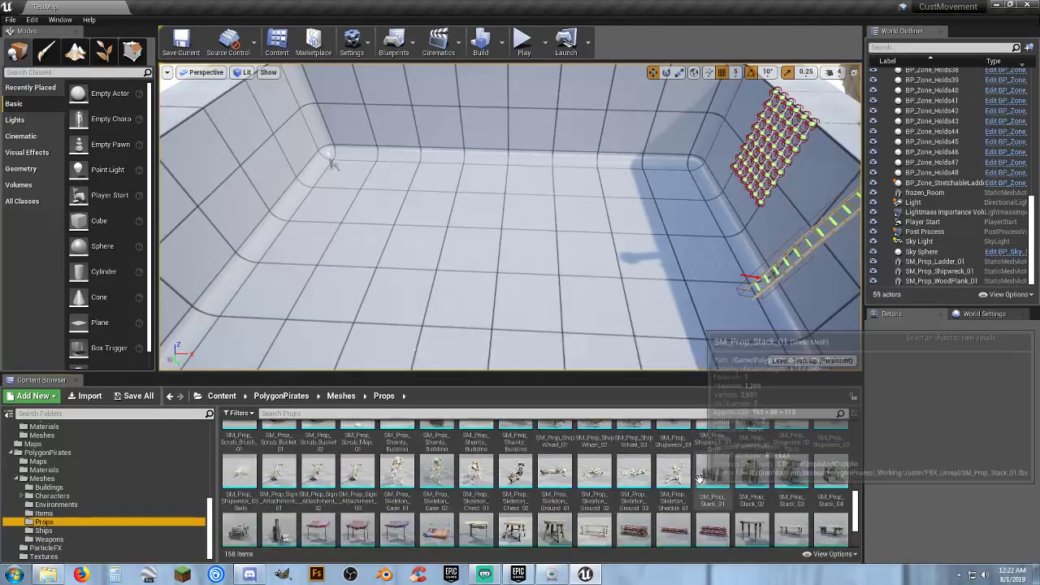
{"action": "scroll", "coordinate": [707, 472], "scroll_direction": "down", "scroll_amount": 3}
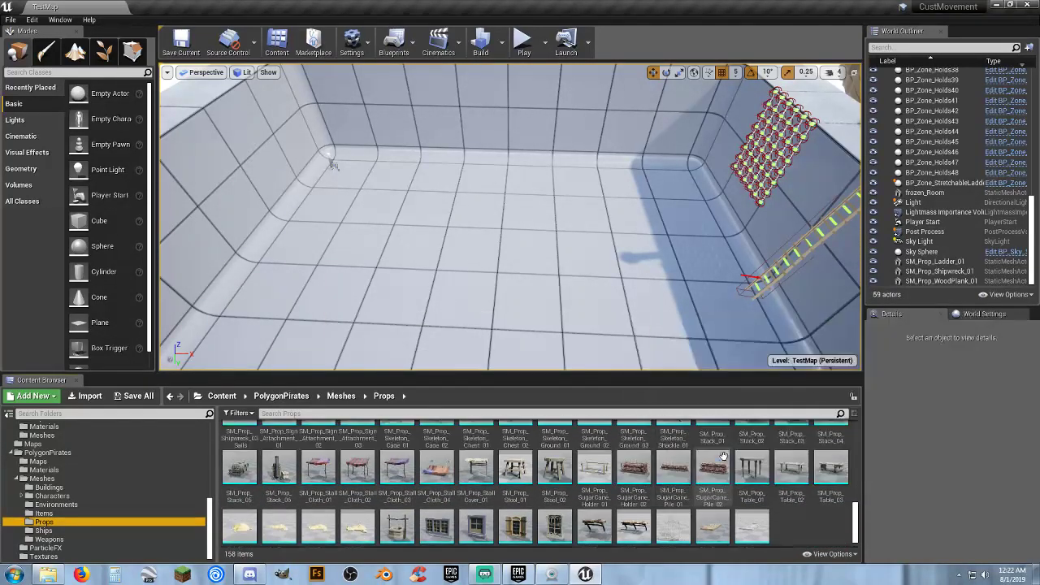
{"action": "scroll", "coordinate": [707, 459], "scroll_direction": "up", "scroll_amount": 4}
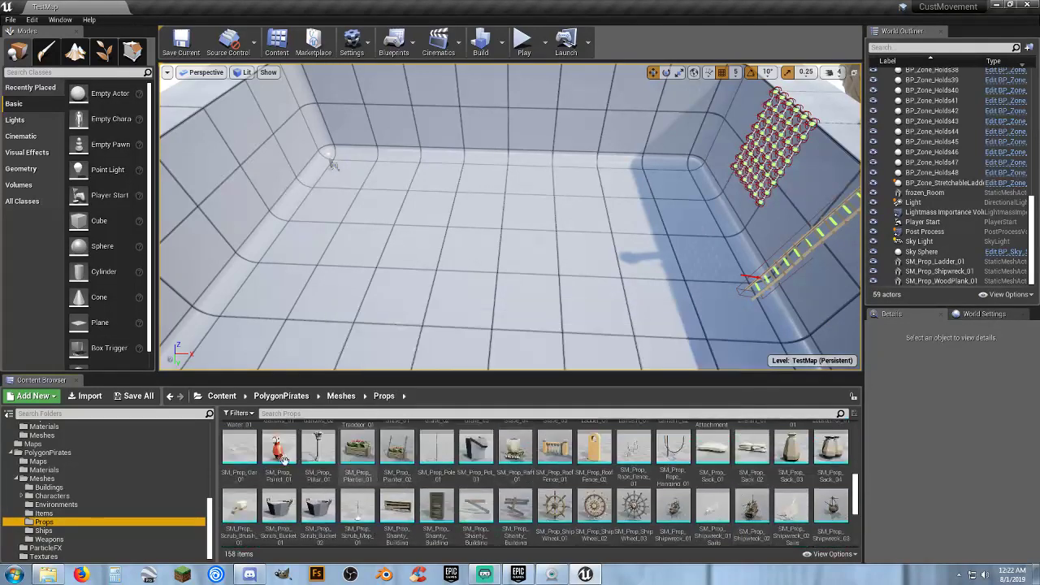
{"action": "left_click", "coordinate": [55, 489]}
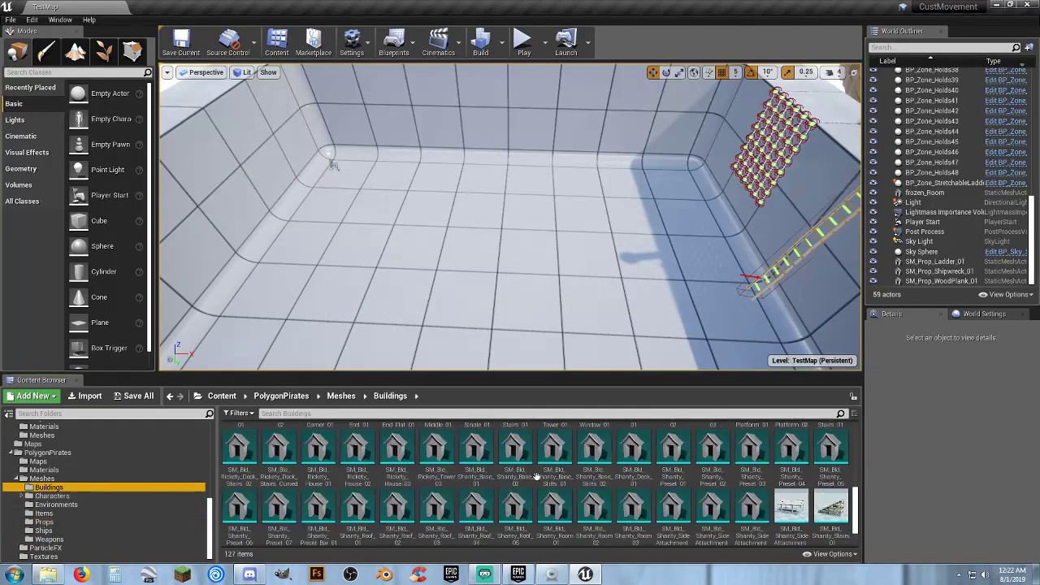
{"action": "scroll", "coordinate": [739, 480], "scroll_direction": "down", "scroll_amount": 5}
{"action": "scroll", "coordinate": [736, 480], "scroll_direction": "up", "scroll_amount": 2}
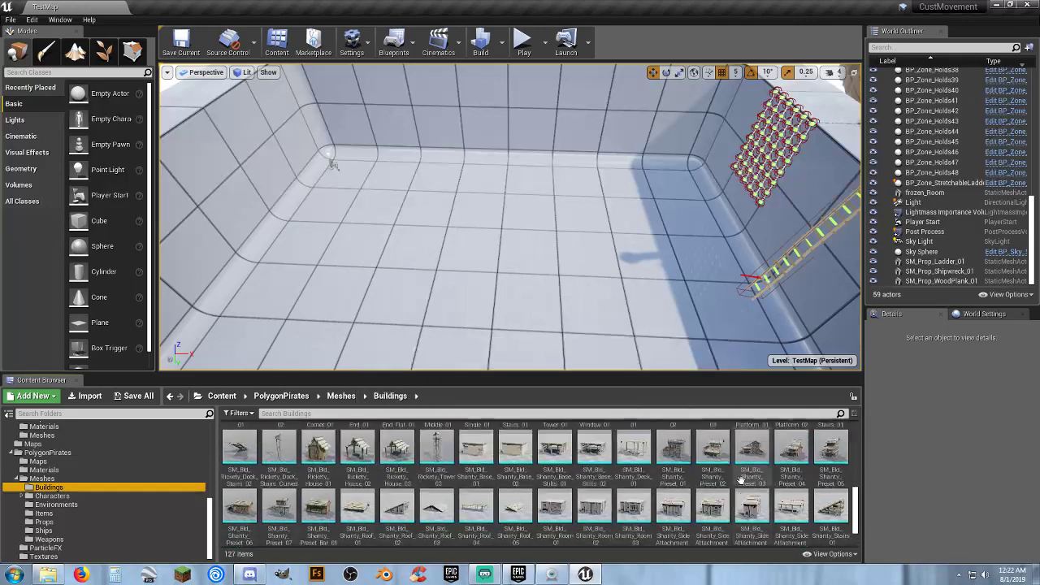
{"action": "left_click_drag", "start_coordinate": [439, 455], "coordinate": [485, 199]}
Move the rickety tower across the pool floor to X -150.
{"action": "right_click_drag", "start_coordinate": [485, 201], "coordinate": [439, 277]}
{"action": "right_click_drag", "start_coordinate": [520, 358], "coordinate": [525, 231]}
{"action": "left_click_drag", "start_coordinate": [586, 264], "coordinate": [320, 263]}
{"action": "right_click_drag", "start_coordinate": [385, 274], "coordinate": [357, 286]}
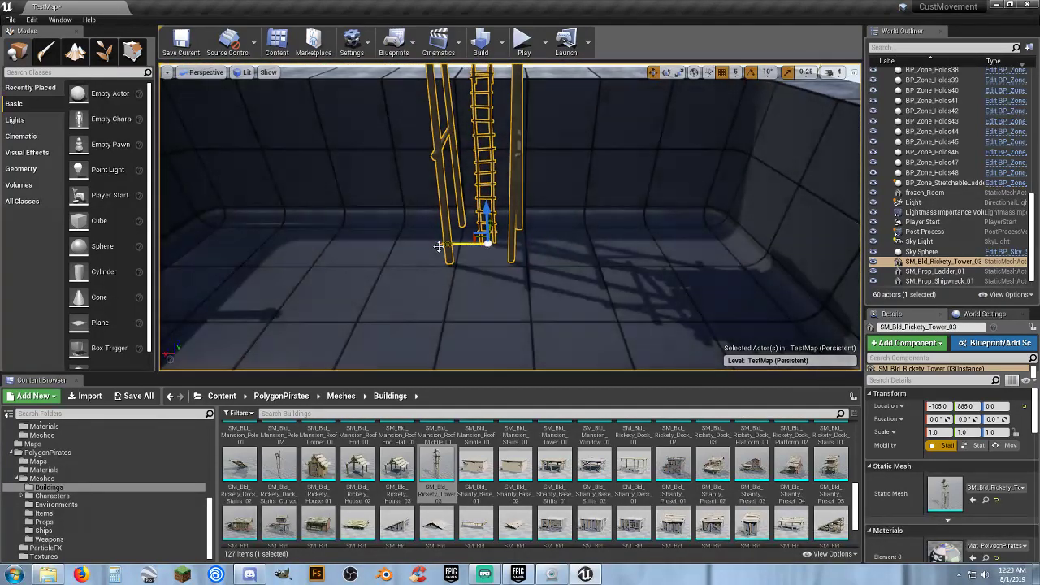
{"action": "left_click_drag", "start_coordinate": [439, 246], "coordinate": [455, 244]}
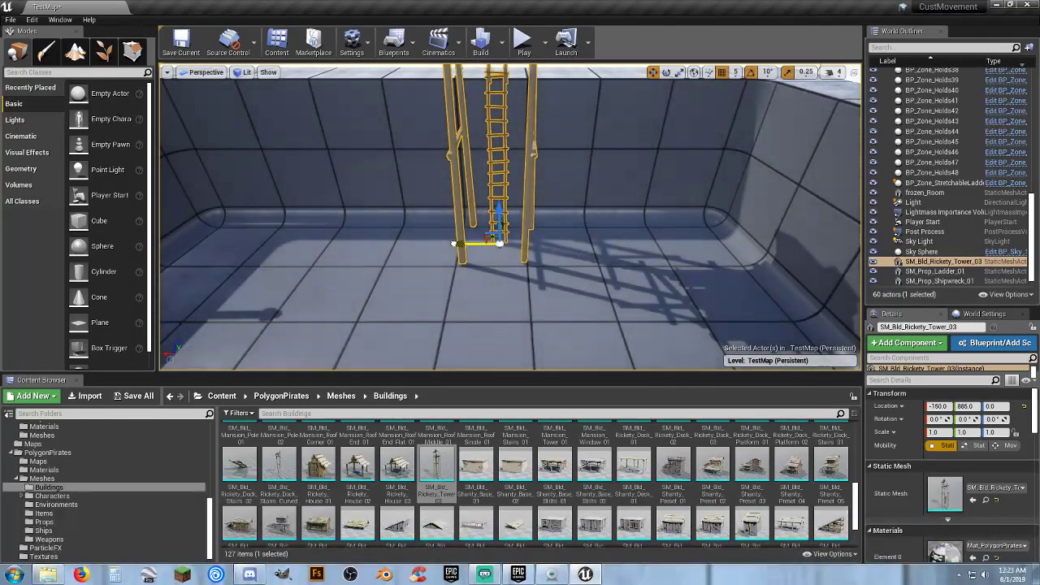
Collapse the CustomMovement Characters folder and open the Zone folder under its Blueprints.
{"action": "right_click_drag", "start_coordinate": [509, 253], "coordinate": [569, 195]}
{"action": "right_click_drag", "start_coordinate": [488, 228], "coordinate": [467, 248]}
{"action": "scroll", "coordinate": [49, 486], "scroll_direction": "up", "scroll_amount": 2}
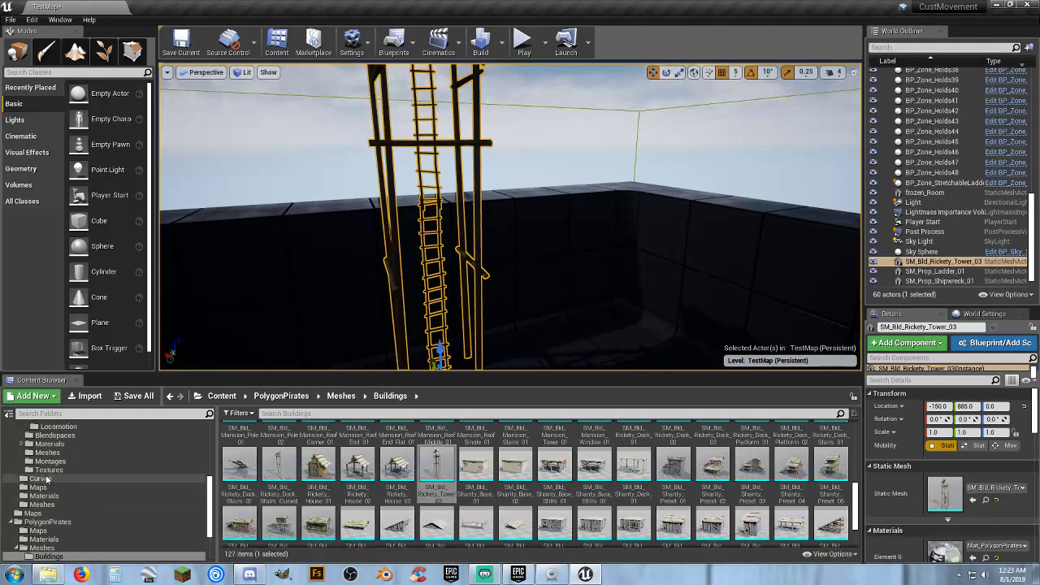
{"action": "scroll", "coordinate": [50, 483], "scroll_direction": "up", "scroll_amount": 1}
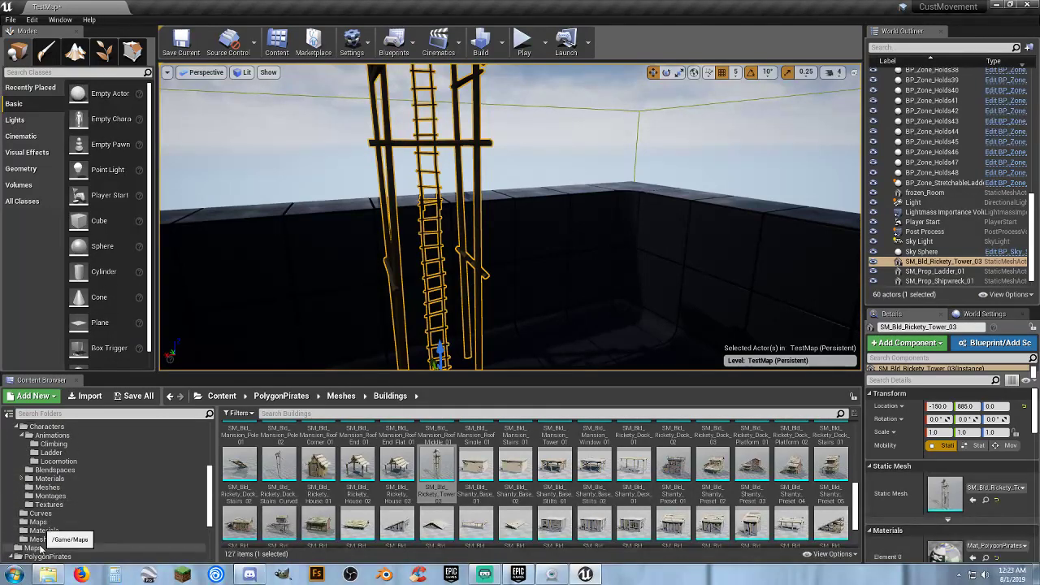
{"action": "left_click", "coordinate": [16, 430]}
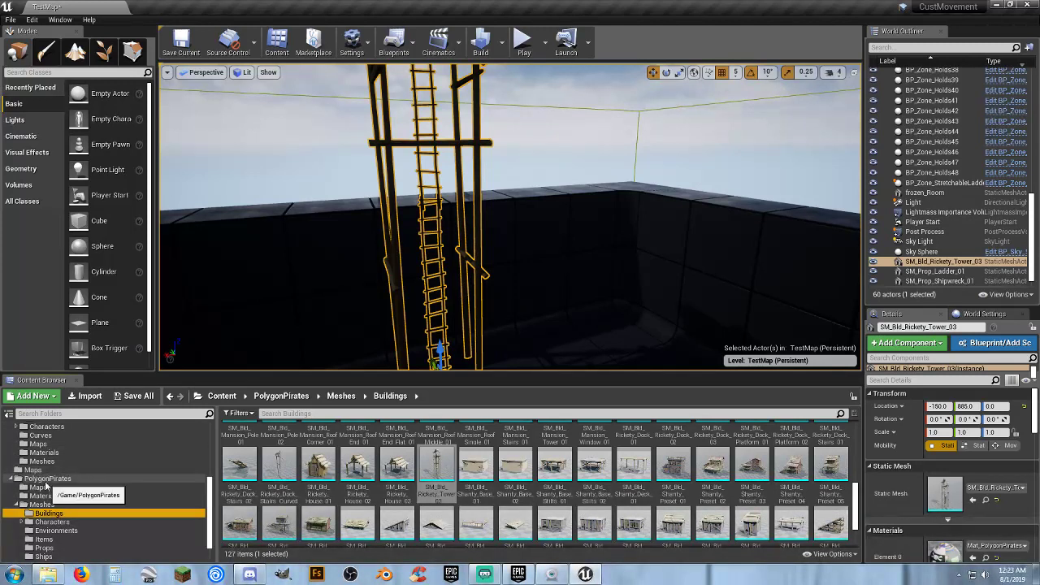
{"action": "scroll", "coordinate": [46, 487], "scroll_direction": "up", "scroll_amount": 3}
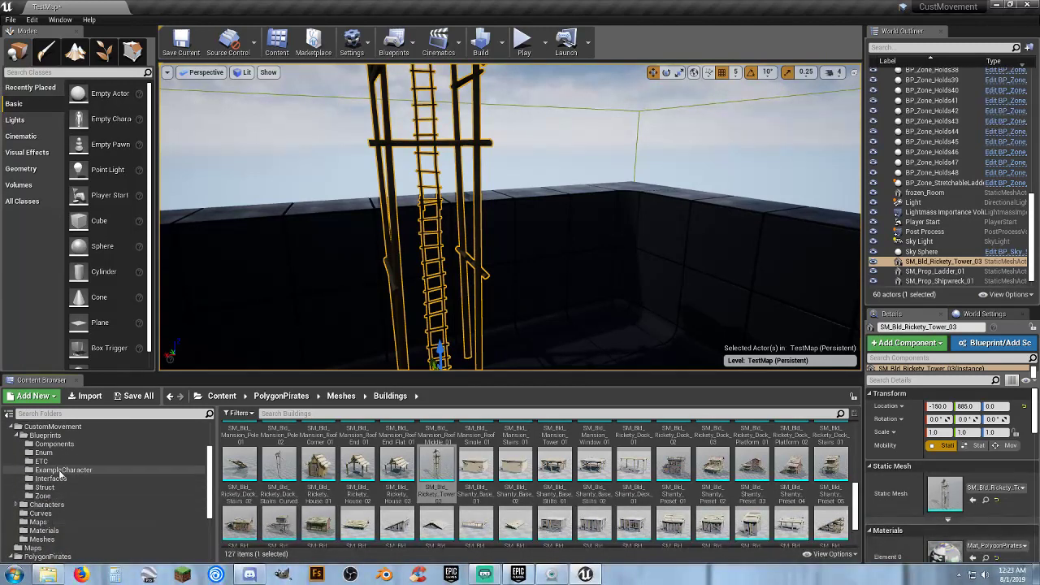
{"action": "left_click", "coordinate": [42, 496]}
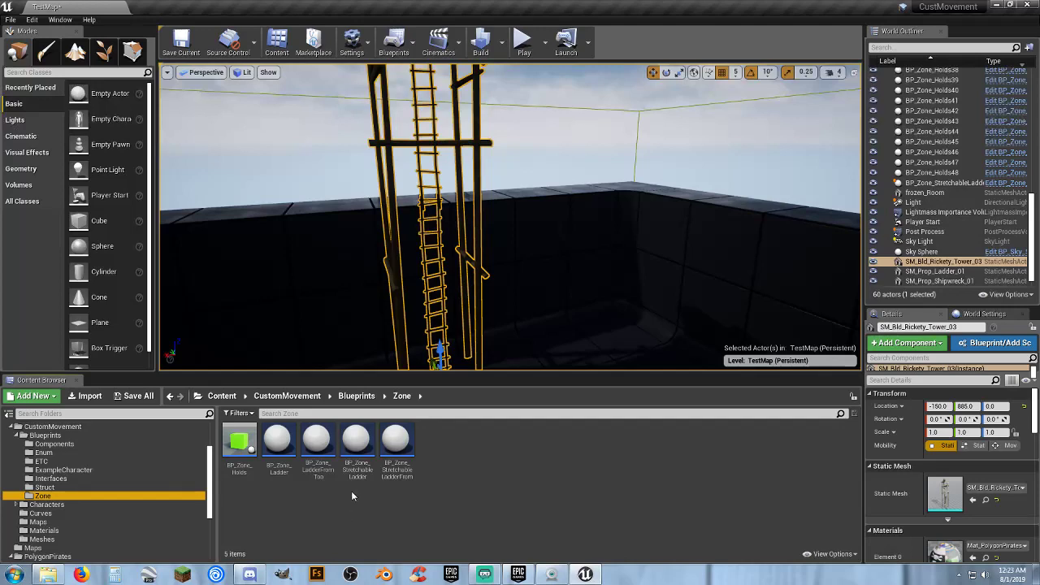
Place a BP_Zone_StretchableLadder at the foot of the rickety tower's ladder and rotate it 90 degrees about Z to face the ladder.
{"action": "mouse_move", "coordinate": [564, 334]}
{"action": "right_mouse_down"}
{"action": "mouse_move", "coordinate": [569, 358]}
{"action": "mouse_move", "coordinate": [569, 342]}
{"action": "right_mouse_up"}
{"action": "left_click", "coordinate": [355, 440]}
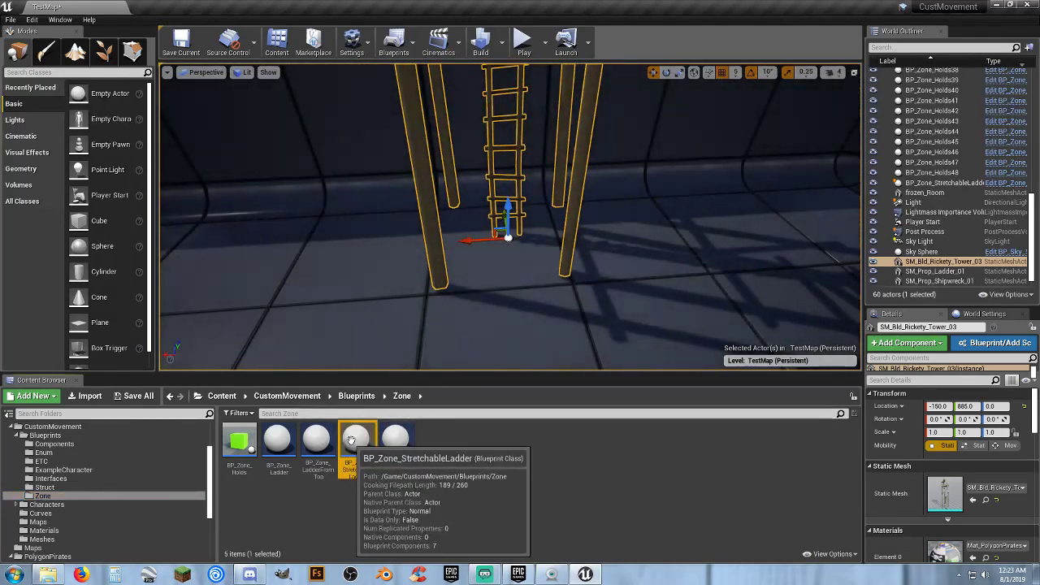
{"action": "left_click_drag", "start_coordinate": [351, 440], "coordinate": [514, 280]}
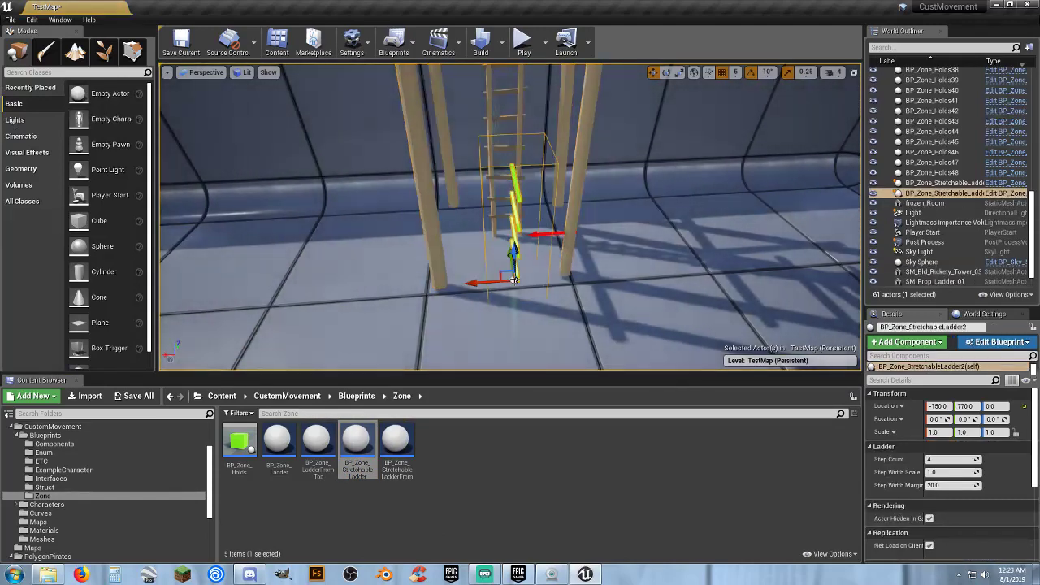
{"action": "left_click", "coordinate": [667, 73]}
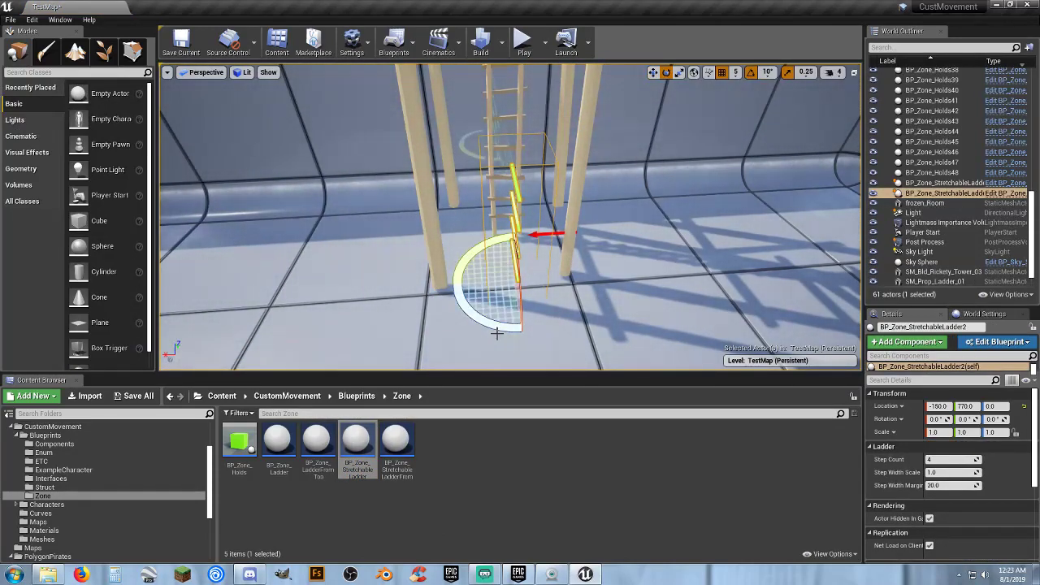
{"action": "left_click_drag", "start_coordinate": [496, 332], "coordinate": [624, 313]}
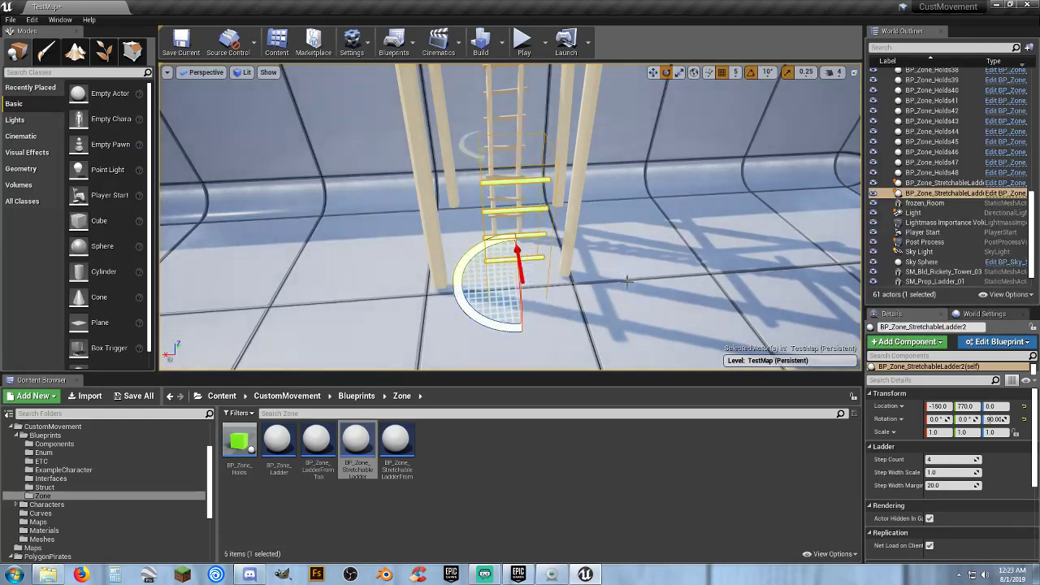
Set the ladder zone's Step Width Scale to 0.4 and align it with the tower's ladder at X -145, Y 900.
{"action": "key", "text": "Tab"}
{"action": "left_click", "coordinate": [946, 474]}
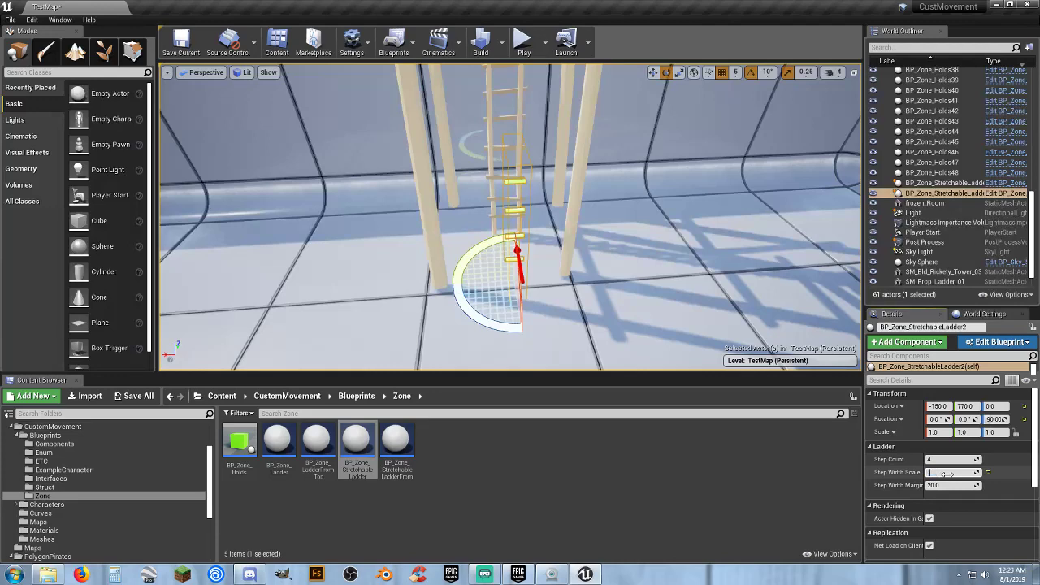
{"action": "left_click", "coordinate": [653, 73]}
{"action": "right_click_drag", "start_coordinate": [586, 181], "coordinate": [598, 247]}
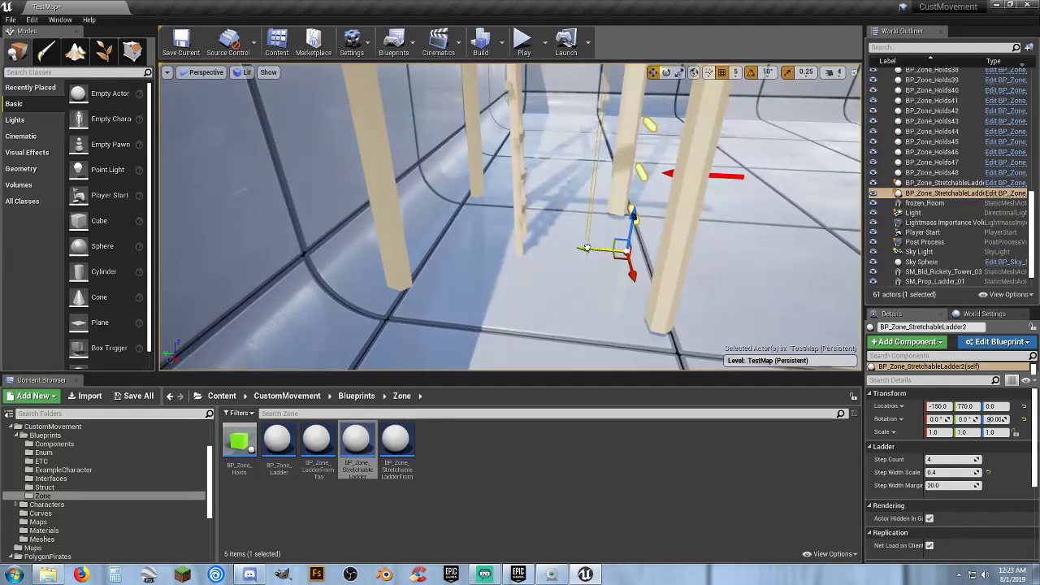
{"action": "left_click_drag", "start_coordinate": [586, 248], "coordinate": [480, 240]}
{"action": "right_click_drag", "start_coordinate": [541, 250], "coordinate": [331, 189]}
{"action": "right_click_drag", "start_coordinate": [537, 284], "coordinate": [536, 272]}
{"action": "key", "text": "w"}
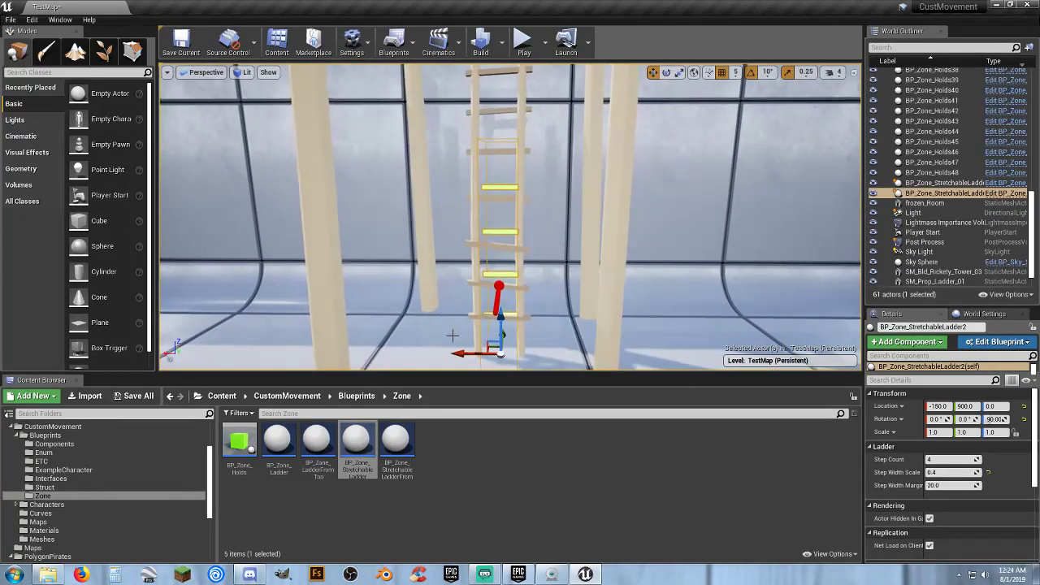
{"action": "left_click_drag", "start_coordinate": [458, 351], "coordinate": [456, 353]}
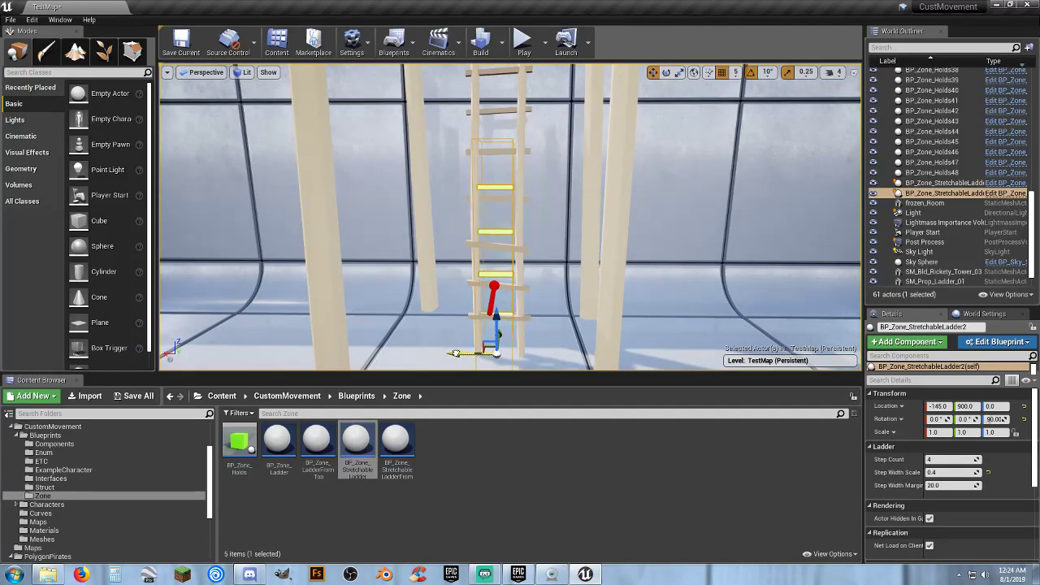
Extend the ladder zone up the tower by trying a Step Count of 20 and then 23.
{"action": "key", "text": "s"}
{"action": "right_click_drag", "start_coordinate": [563, 292], "coordinate": [553, 319]}
{"action": "key", "text": "w"}
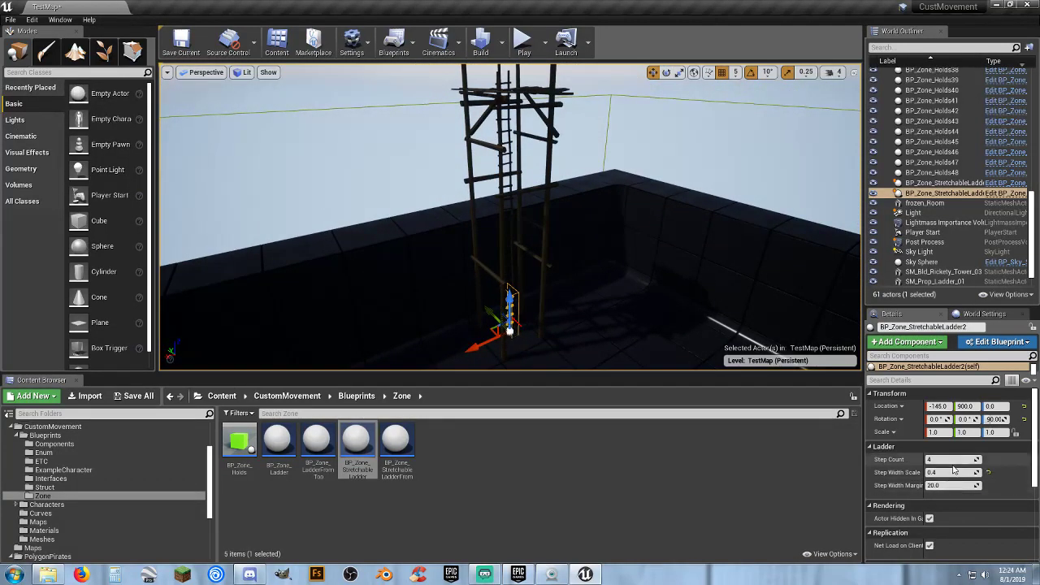
{"action": "left_click", "coordinate": [951, 460]}
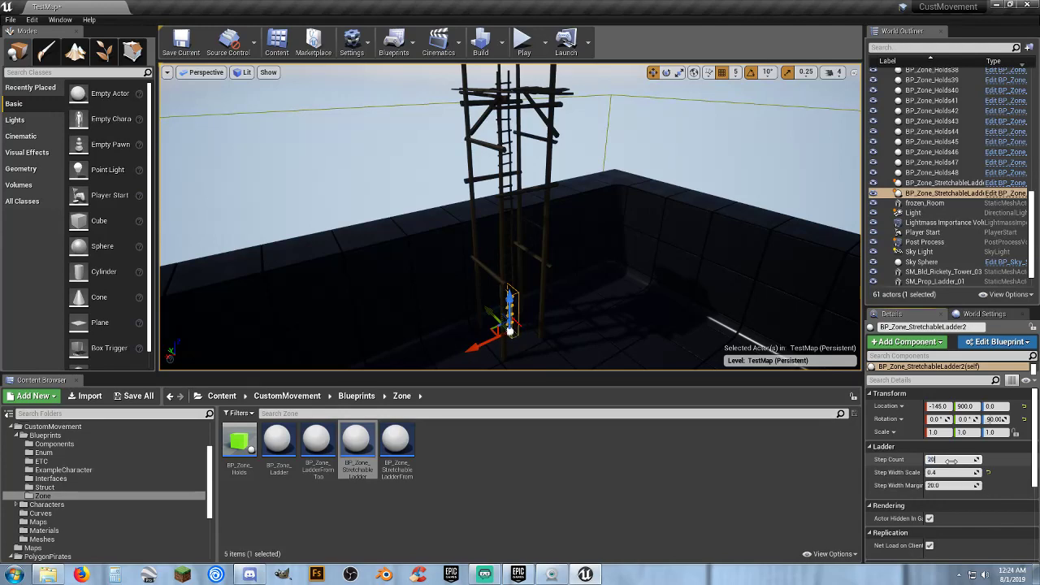
{"action": "right_click_drag", "start_coordinate": [650, 350], "coordinate": [686, 296]}
{"action": "key", "text": "w"}
{"action": "left_click", "coordinate": [939, 460]}
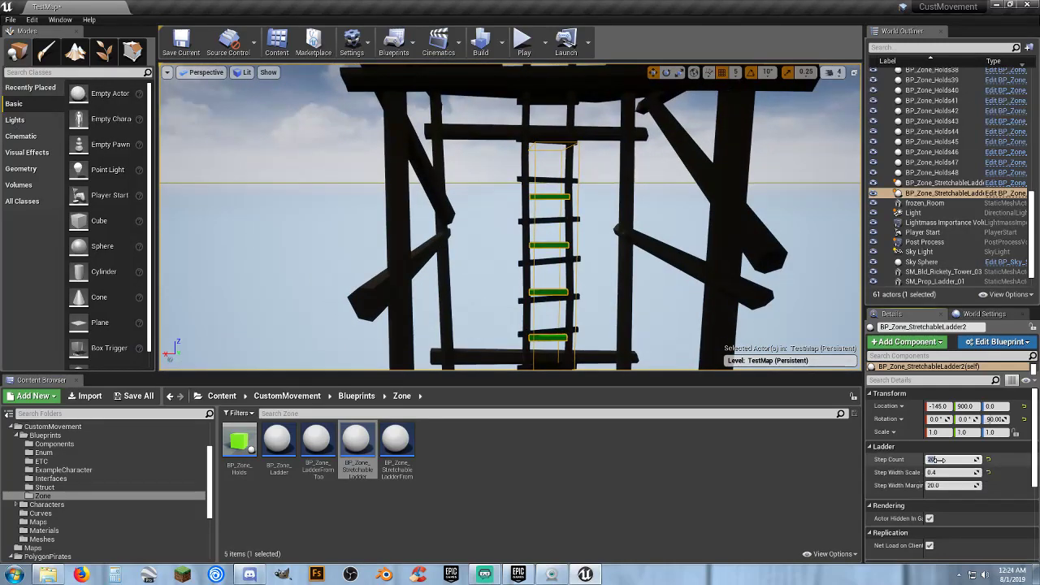
{"action": "type", "text": "23"}
{"action": "key", "text": "Return"}
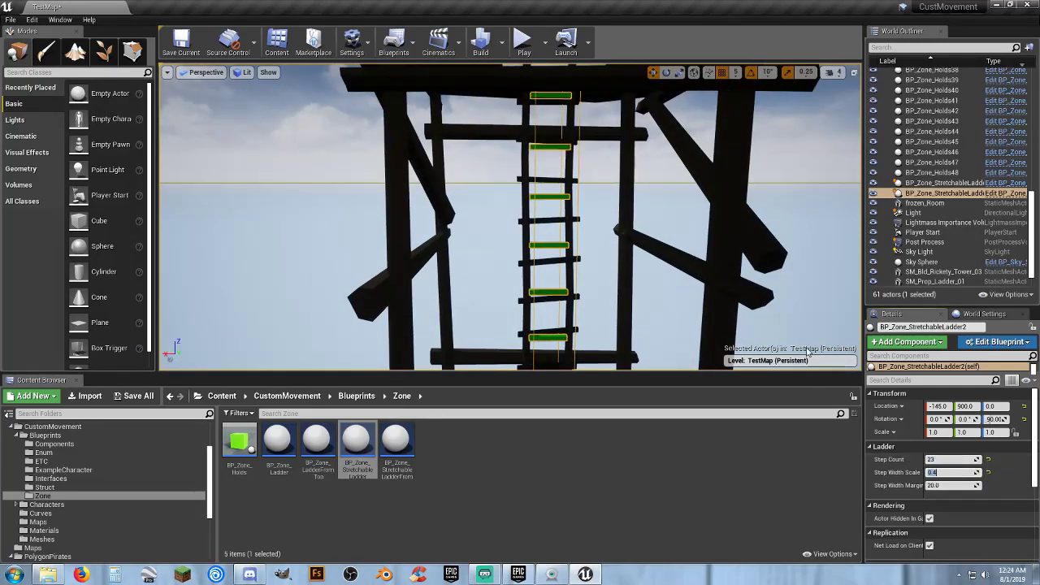
Check the ladder zone's upper end at the tower platform and set its Step Count to 22.
{"action": "key", "text": "w"}
{"action": "right_click_drag", "start_coordinate": [693, 255], "coordinate": [642, 230]}
{"action": "key", "text": "s"}
{"action": "key", "text": "w"}
{"action": "key", "text": "s"}
{"action": "key", "text": "w"}
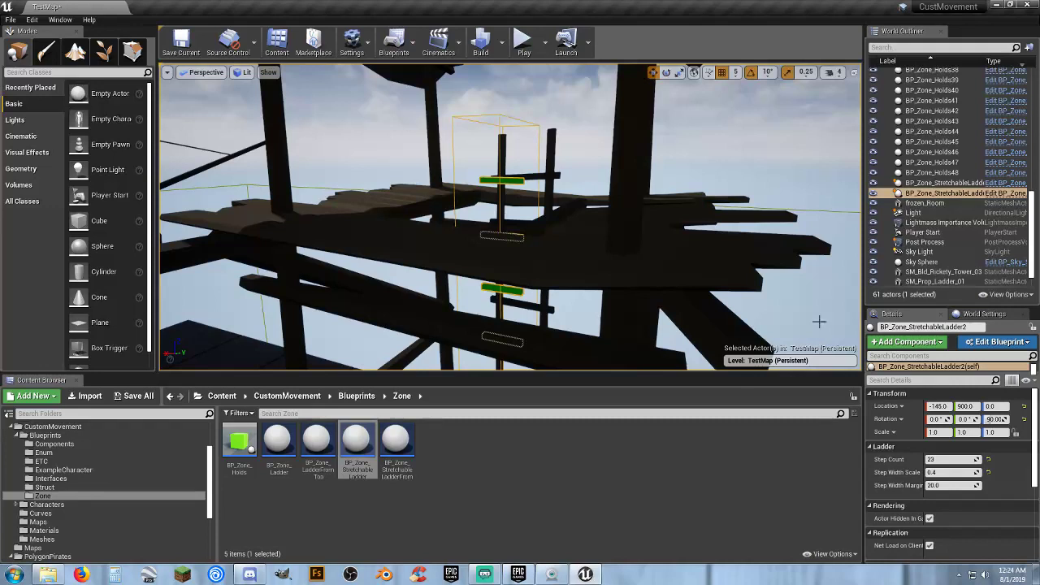
{"action": "left_click", "coordinate": [953, 460]}
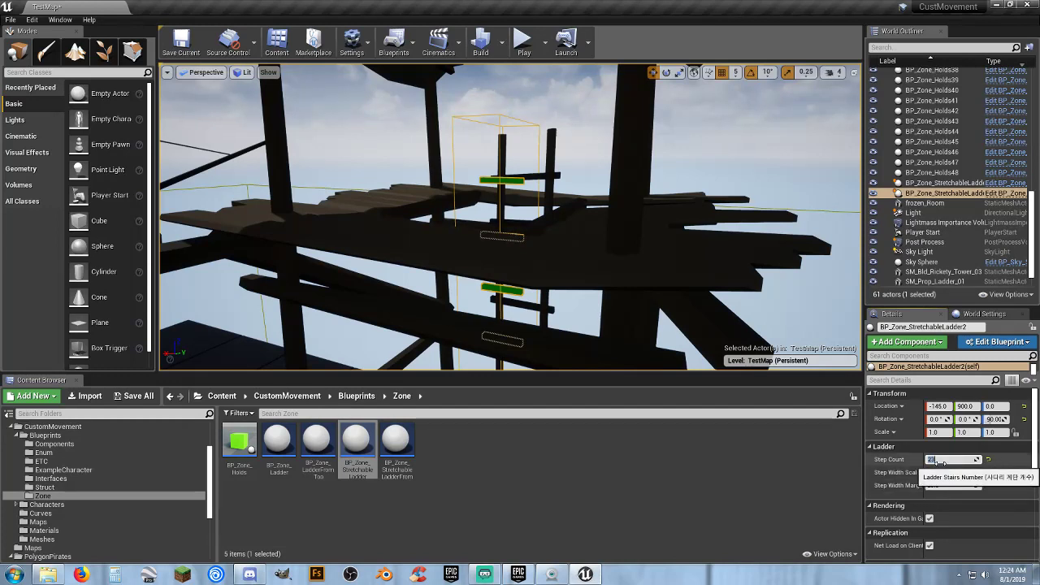
{"action": "key", "text": "Return"}
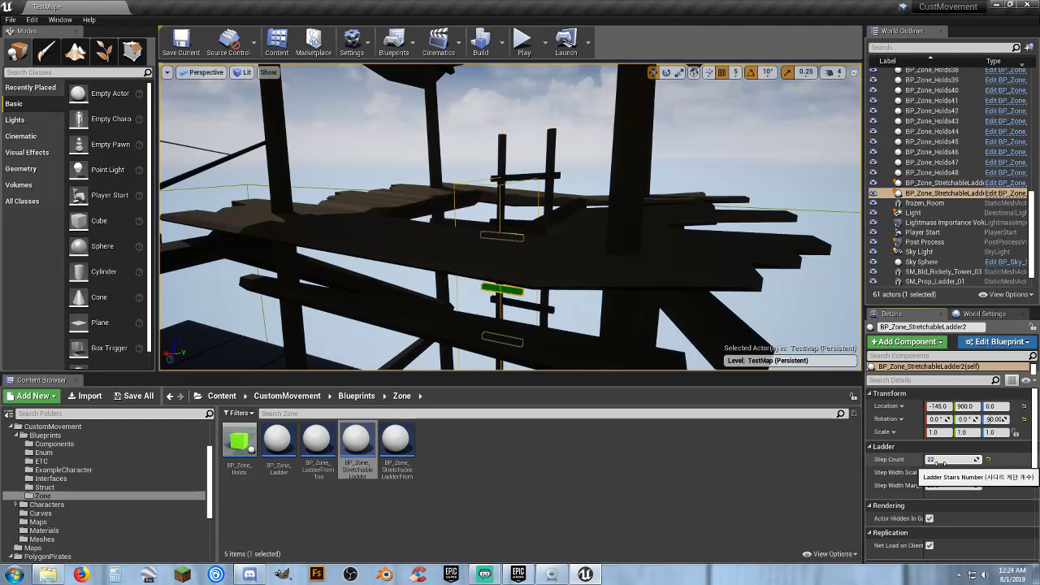
Lower the ladder zone to Z -20 and check its upper end against the platform opening.
{"action": "right_click_drag", "start_coordinate": [567, 300], "coordinate": [517, 259]}
{"action": "right_click_drag", "start_coordinate": [650, 216], "coordinate": [651, 216]}
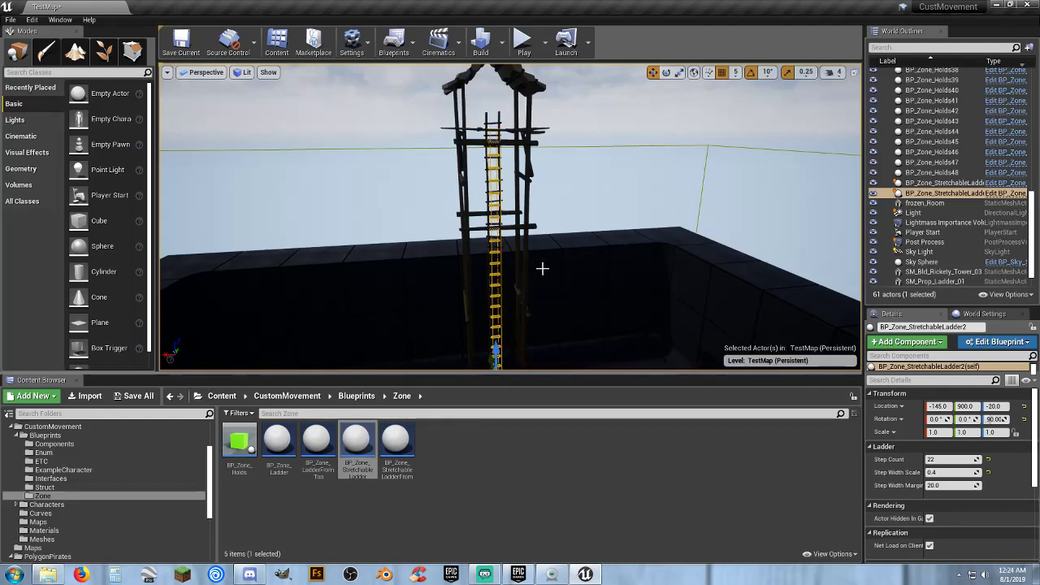
{"action": "right_click_drag", "start_coordinate": [543, 269], "coordinate": [543, 309]}
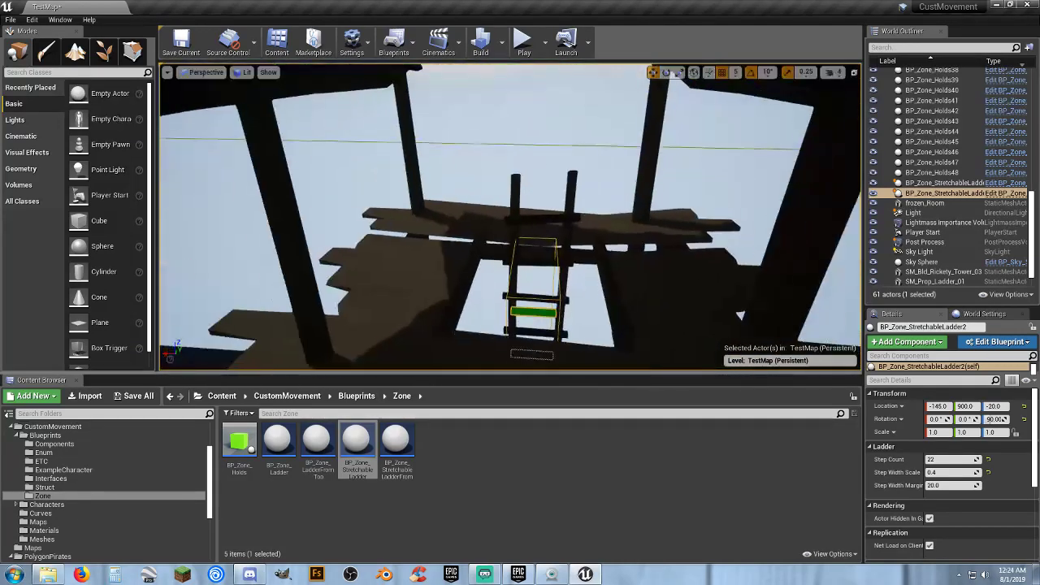
Play the level in the viewport and run the skeleton onto the tower's ladder to test the climb.
{"action": "left_click", "coordinate": [524, 42]}
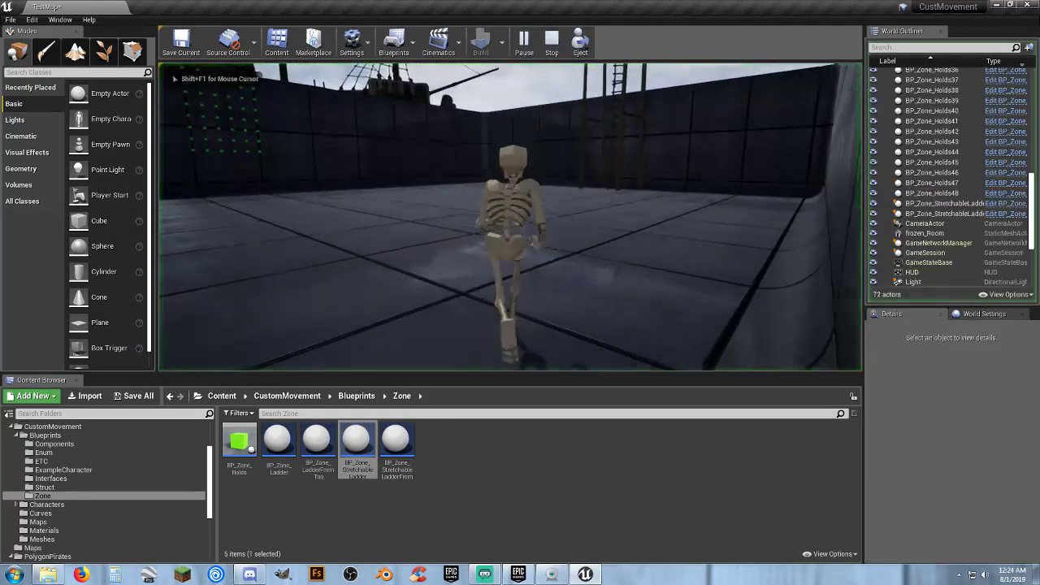
{"action": "key", "text": "w"}
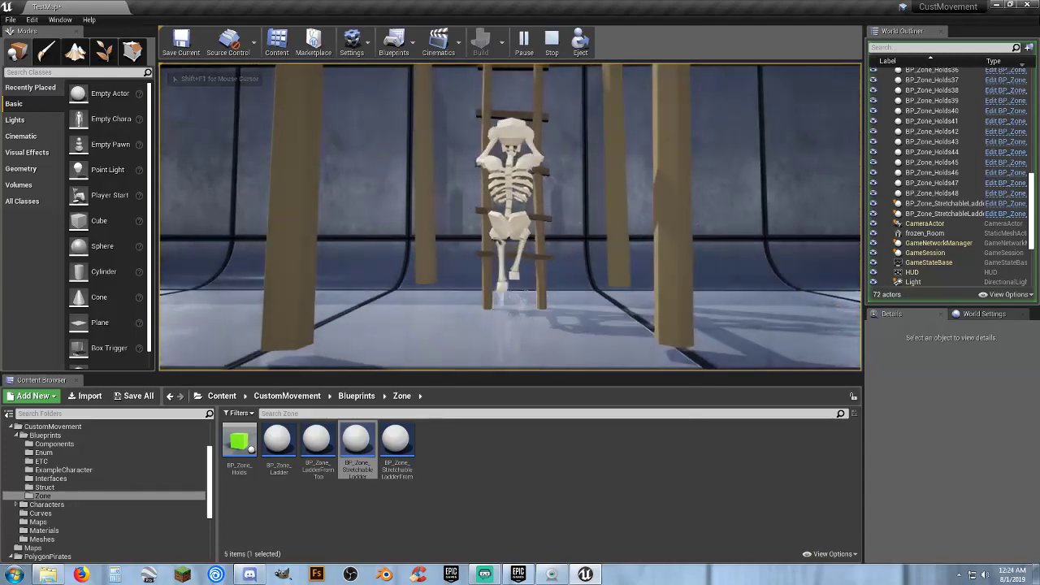
{"action": "key", "text": "Escape"}
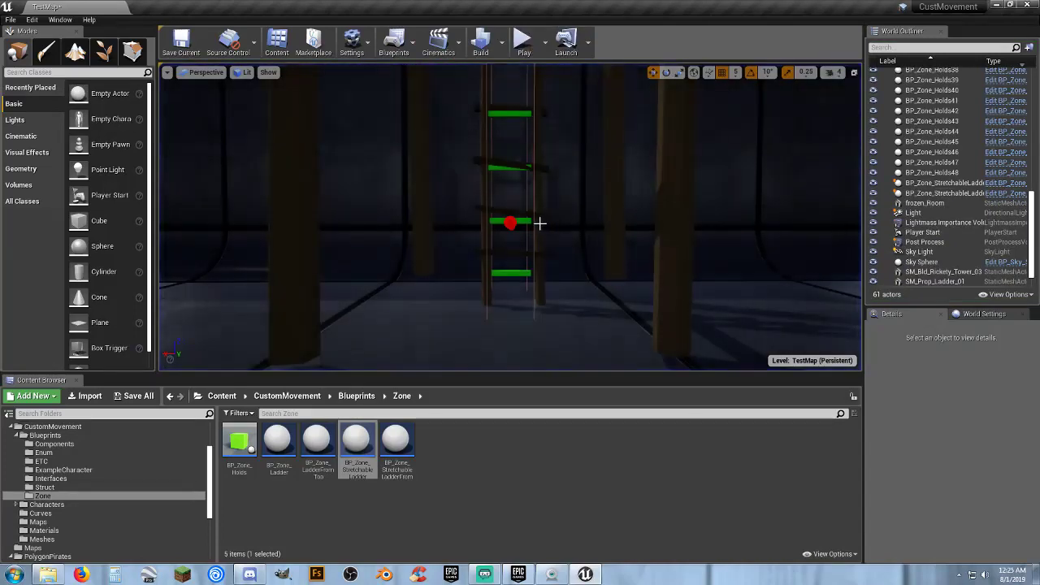
Raise the ladder zone to Z 10 and play-test climbing up to the tower platform and back down.
{"action": "left_click", "coordinate": [519, 234]}
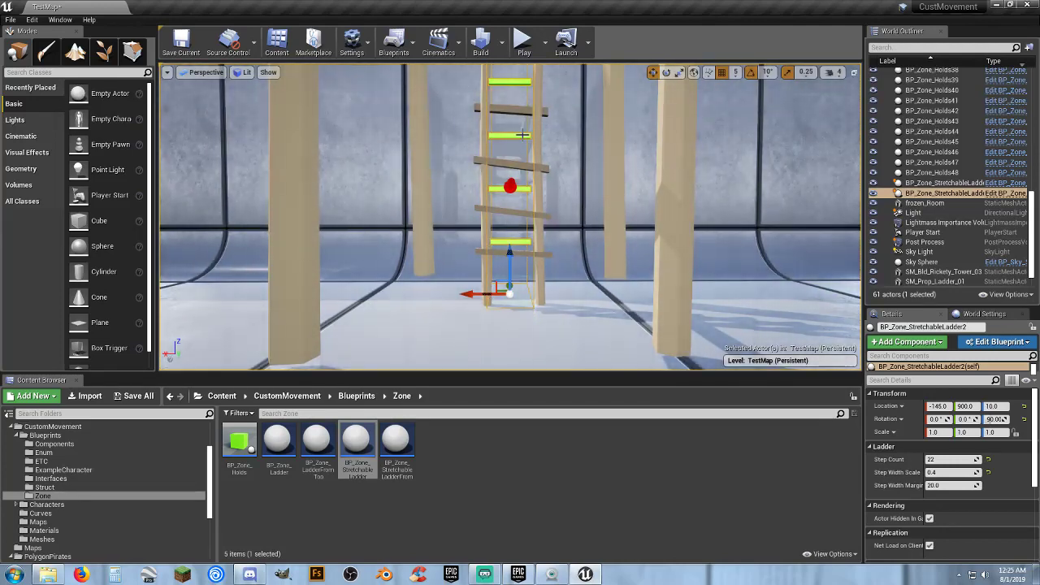
{"action": "left_click", "coordinate": [524, 45]}
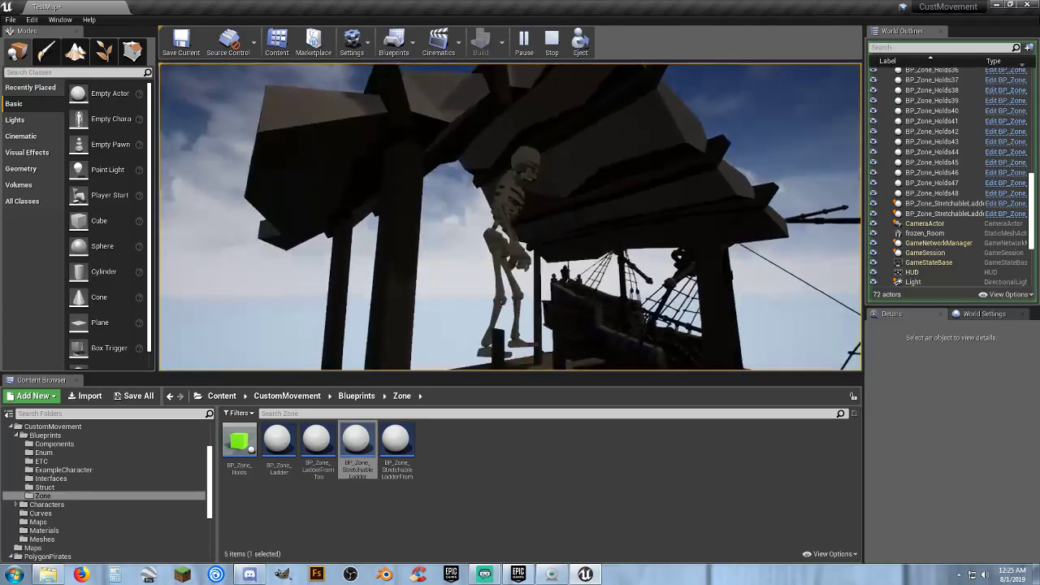
{"action": "key", "text": "w"}
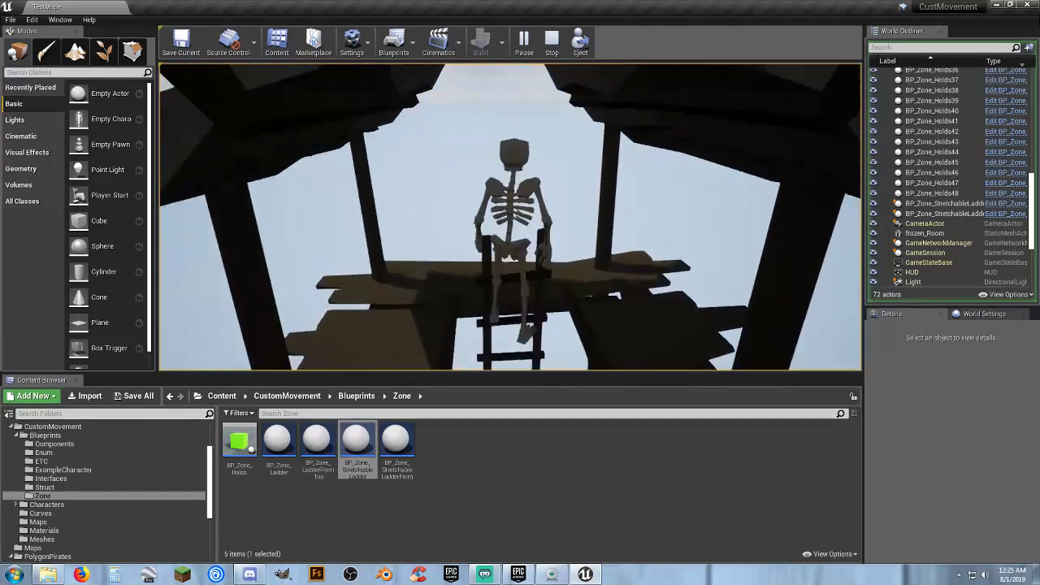
{"action": "key", "text": "s"}
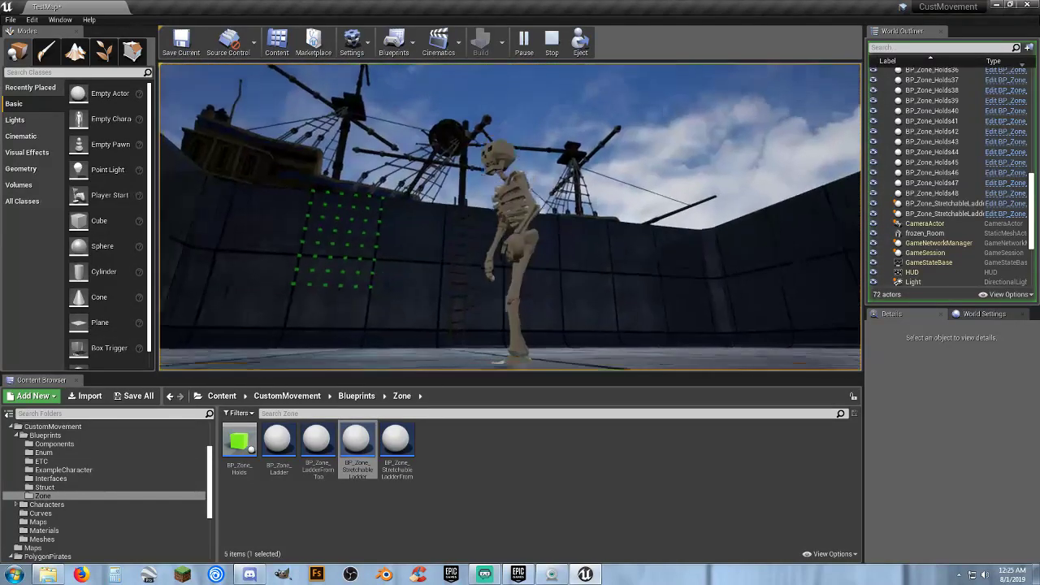
{"action": "key", "text": "Escape"}
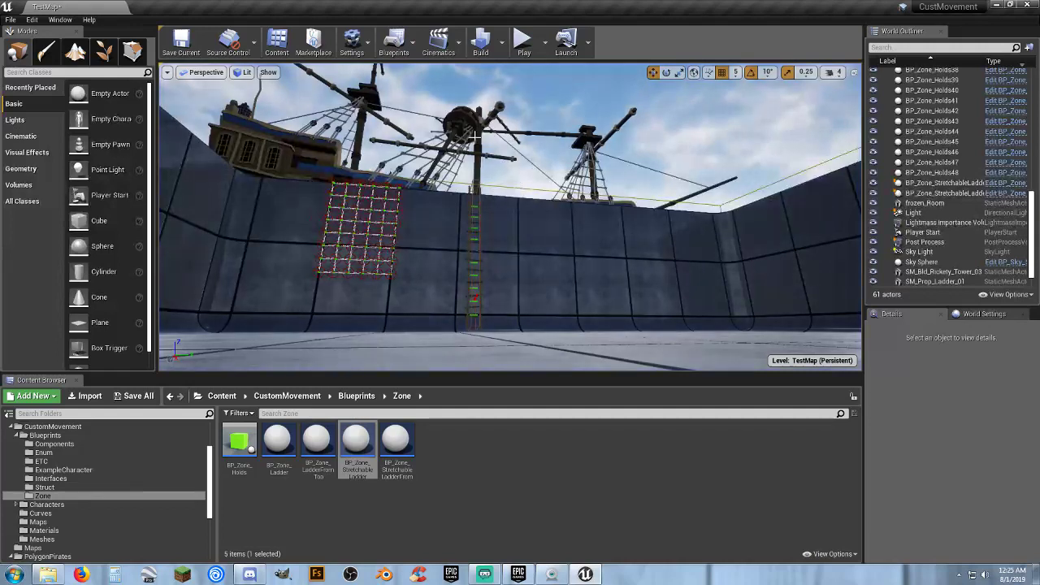
Set the number of players to 2 and play the level in a new editor window.
{"action": "left_click", "coordinate": [545, 48]}
{"action": "left_click", "coordinate": [617, 226]}
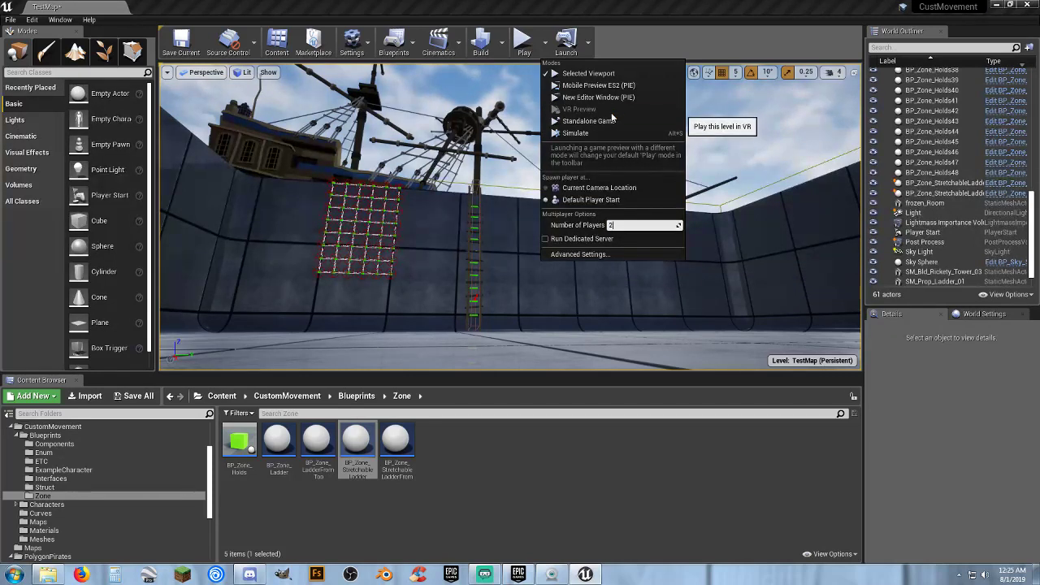
{"action": "key", "text": "Return"}
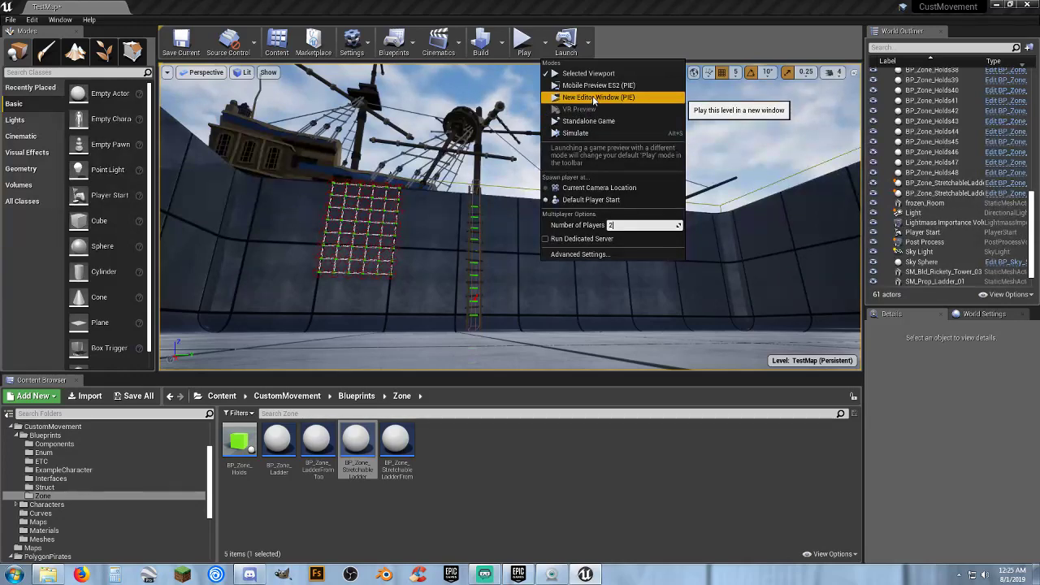
{"action": "left_click", "coordinate": [595, 98]}
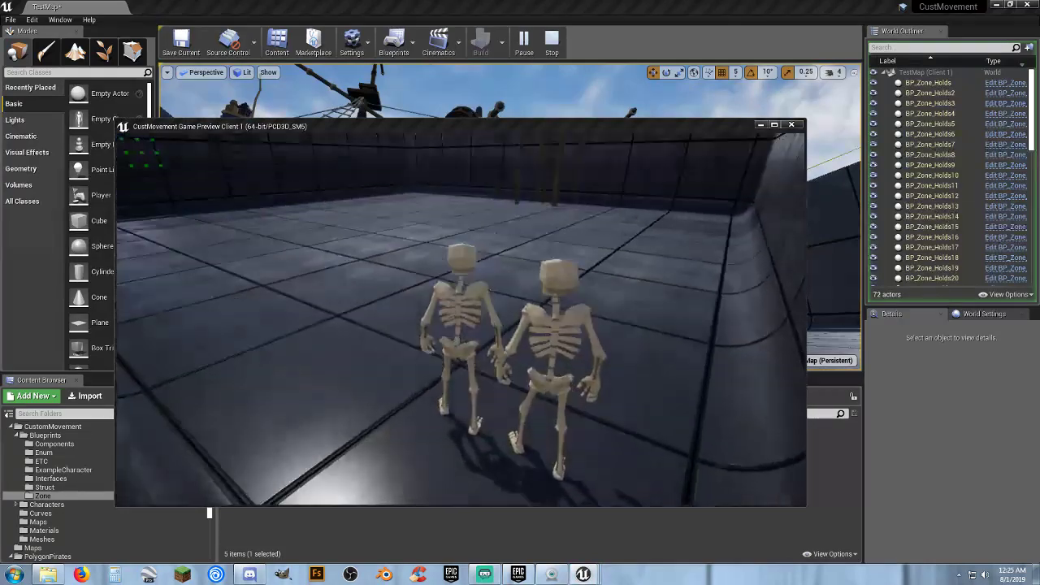
Test multiplayer climbing by moving the skeleton characters onto the green wall holds and the pool wall's ladder.
{"action": "key", "text": "w"}
{"action": "key", "text": "w"}
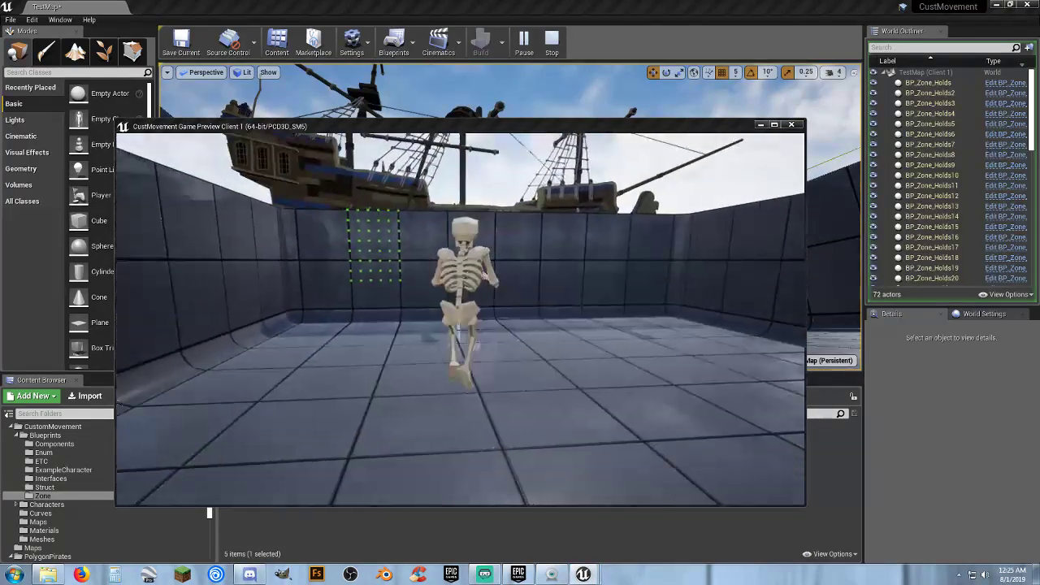
{"action": "key", "text": "d"}
{"action": "key", "text": "w"}
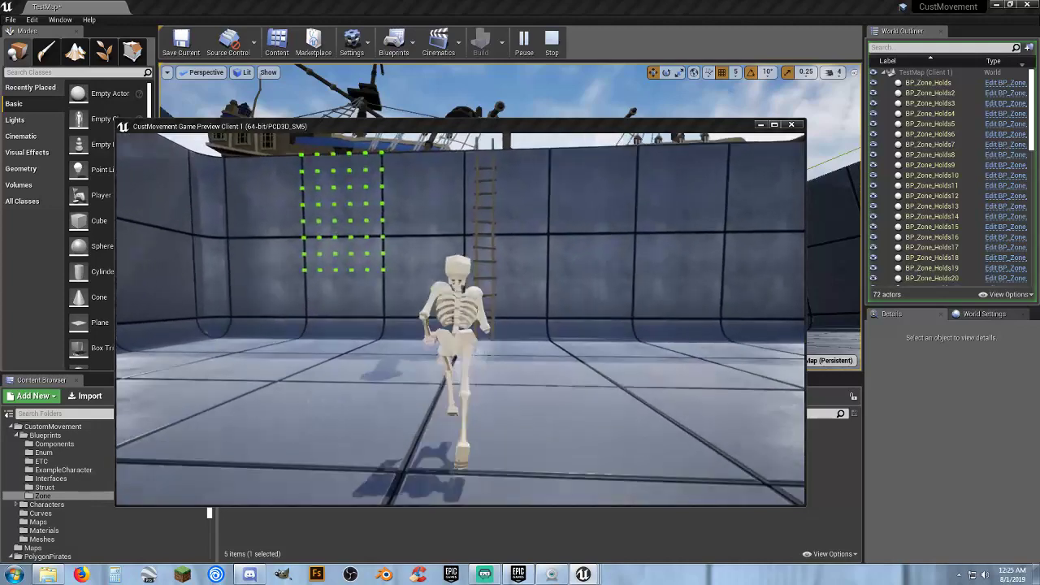
{"action": "key", "text": "w"}
{"action": "key", "text": "space"}
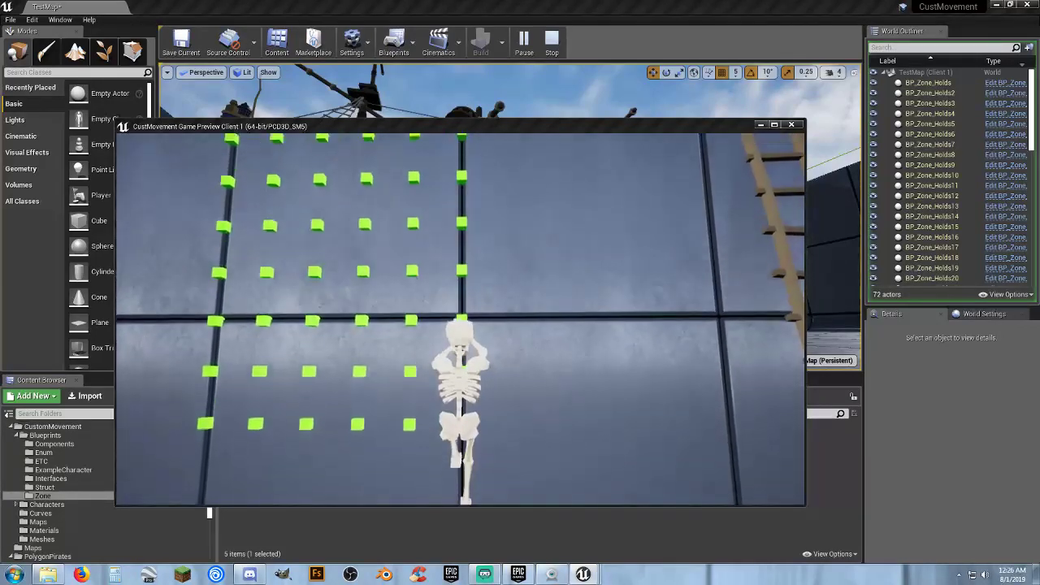
{"action": "key", "text": "a"}
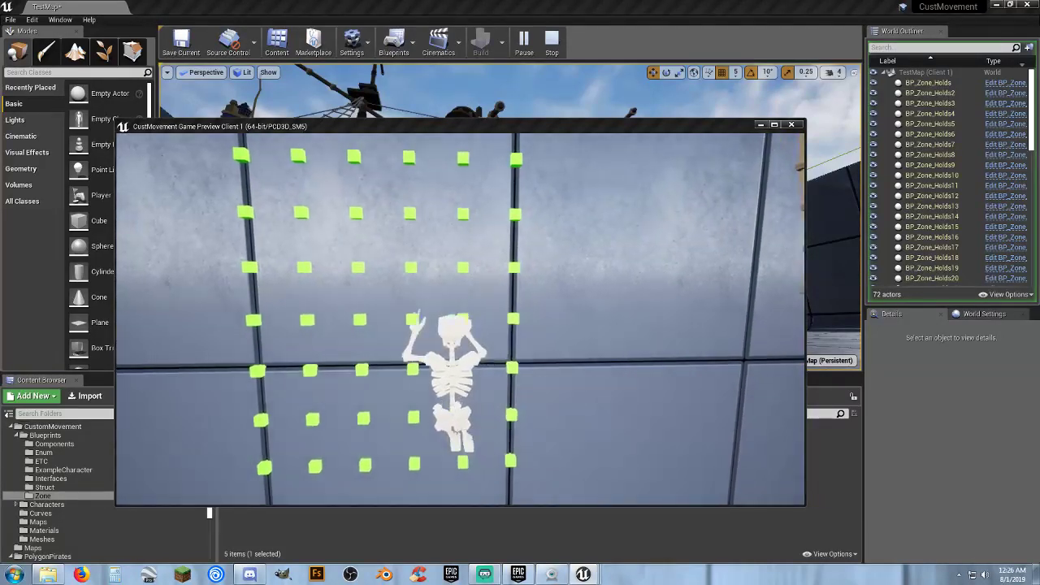
{"action": "key", "text": "d"}
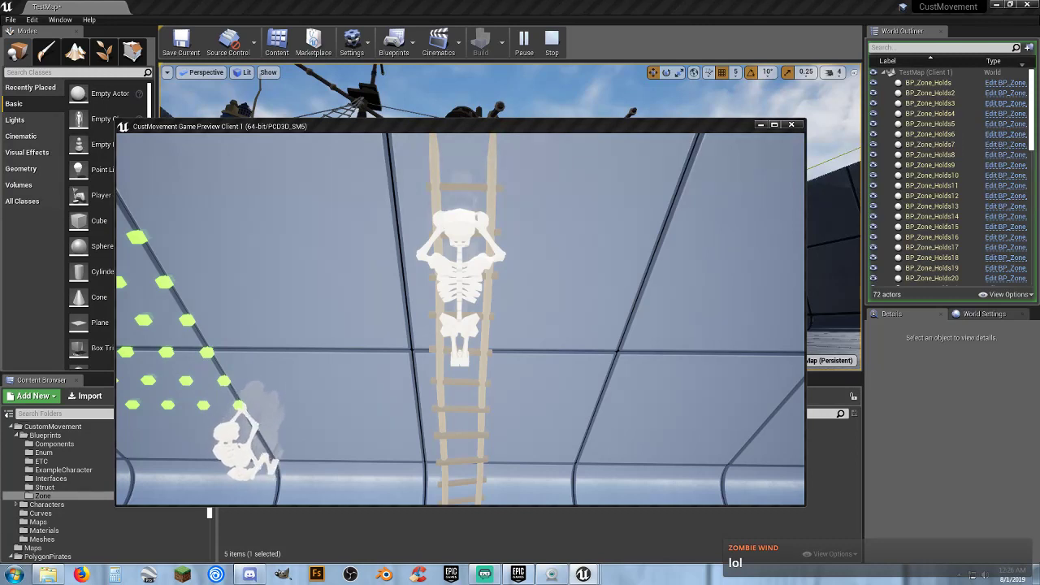
{"action": "key", "text": "alt+Tab"}
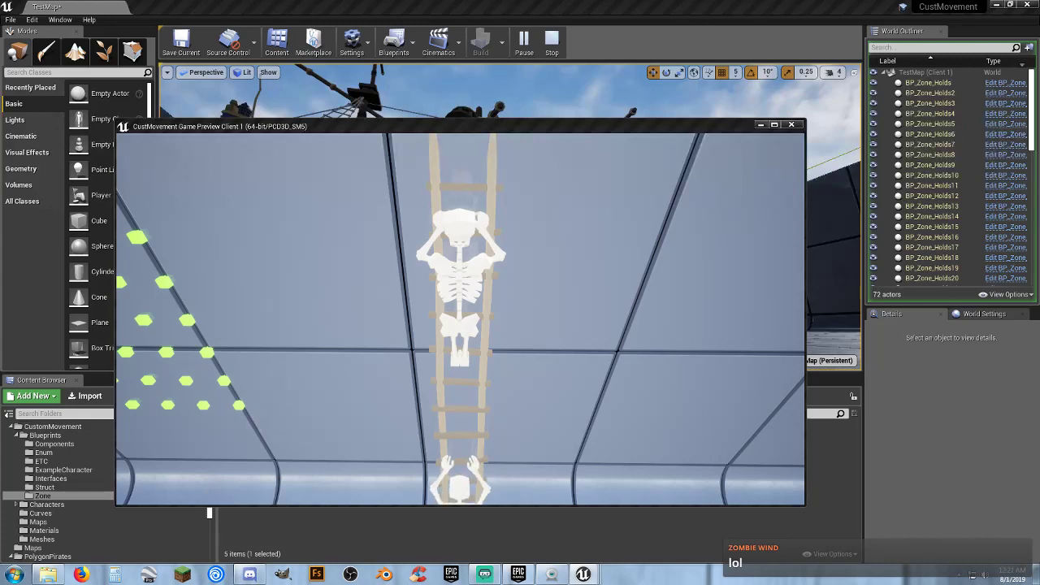
{"action": "key", "text": "w"}
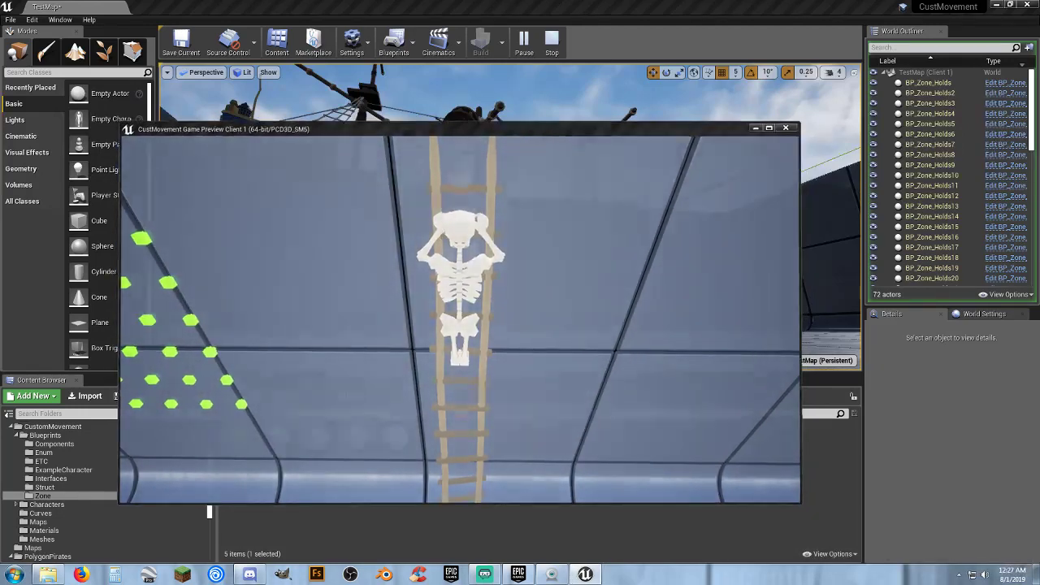
End the two-player session, set the number of players to 1, and test-run the skeleton briefly in the selected viewport.
{"action": "key", "text": "Escape"}
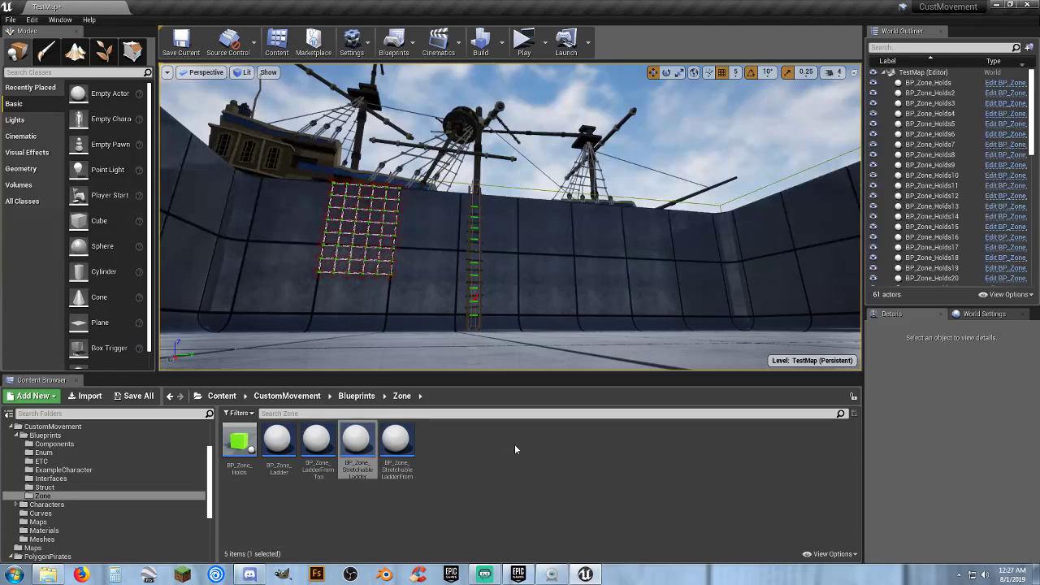
{"action": "left_click", "coordinate": [529, 445]}
{"action": "left_click", "coordinate": [544, 46]}
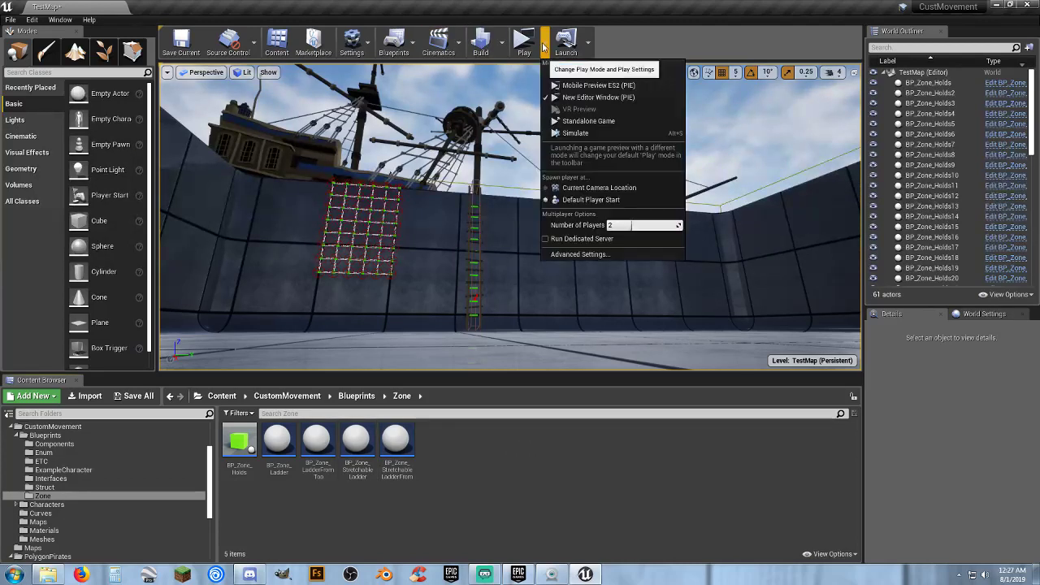
{"action": "left_click", "coordinate": [619, 225]}
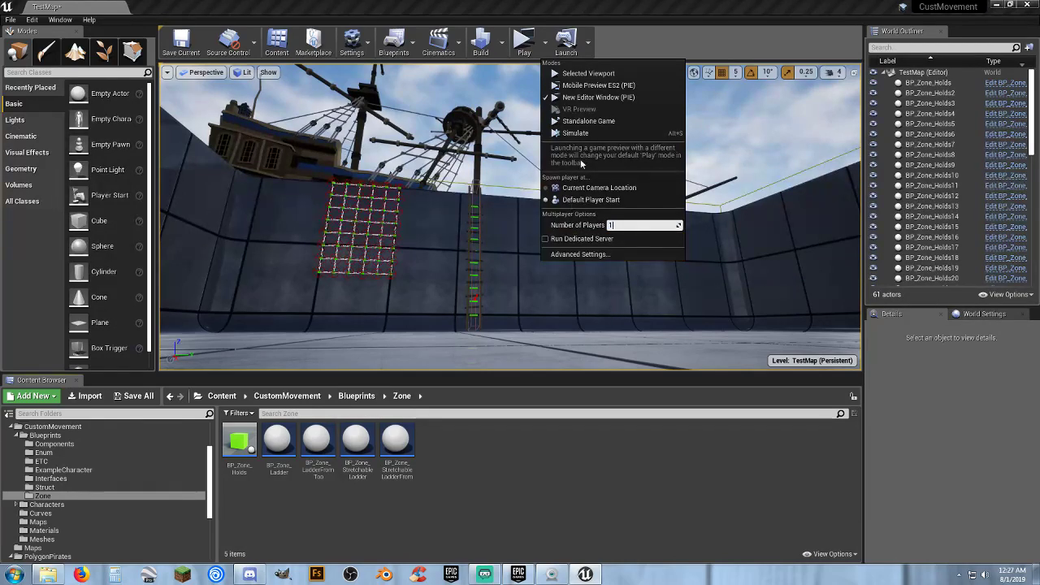
{"action": "left_click", "coordinate": [588, 74]}
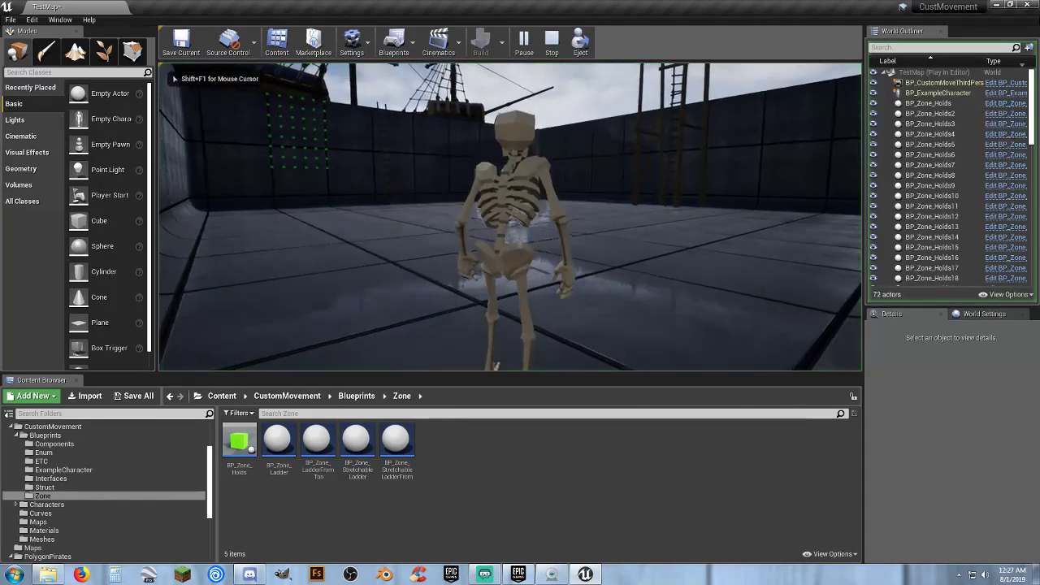
{"action": "key", "text": "w"}
{"action": "key", "text": "s"}
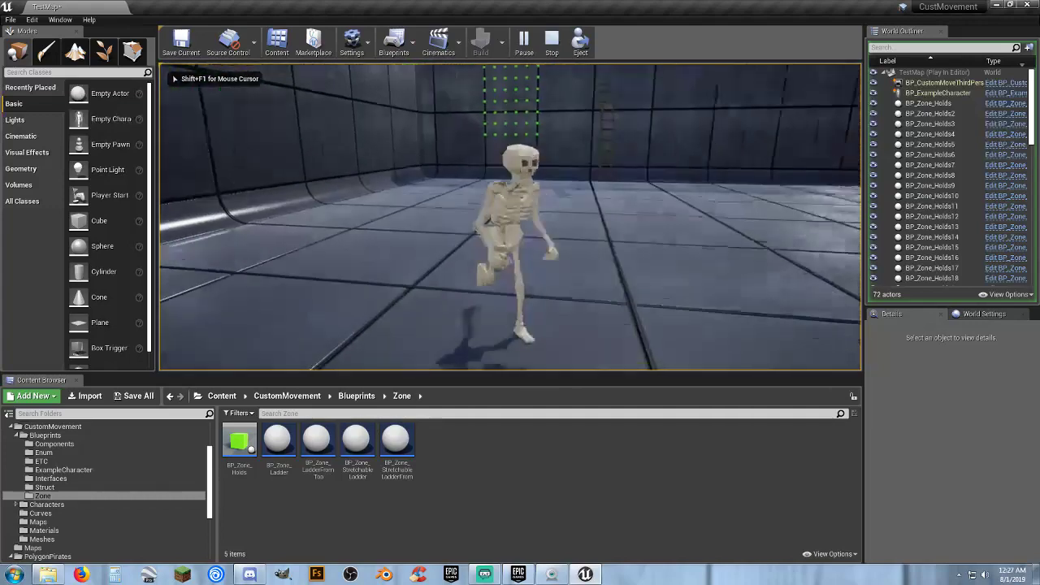
{"action": "key", "text": "Escape"}
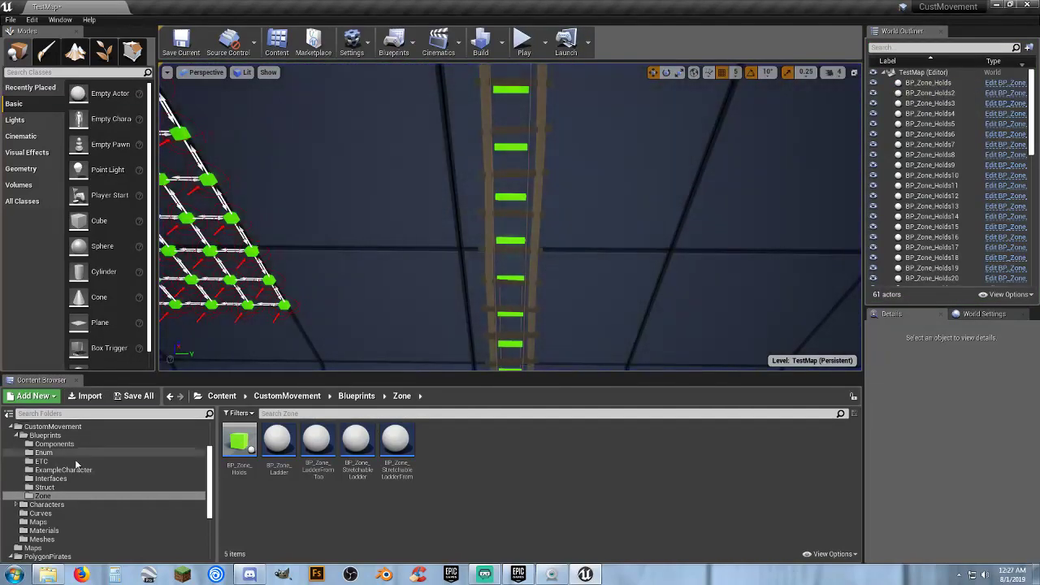
Open BP_ExampleCharacter from the CustomMovement ExampleCharacter folder and select its inherited Mesh component in the blueprint's viewport.
{"action": "left_click", "coordinate": [12, 428]}
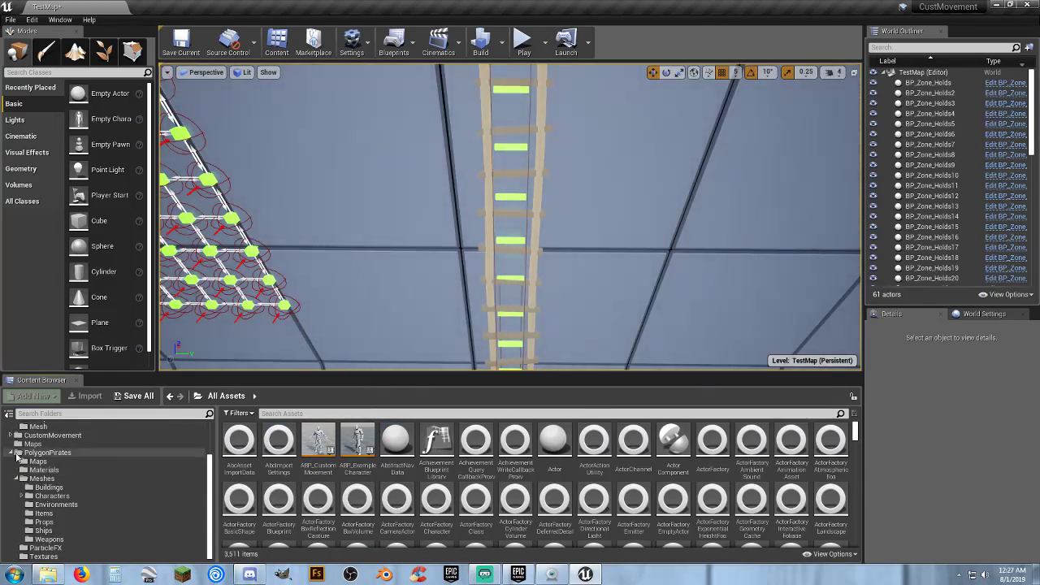
{"action": "left_click", "coordinate": [12, 454]}
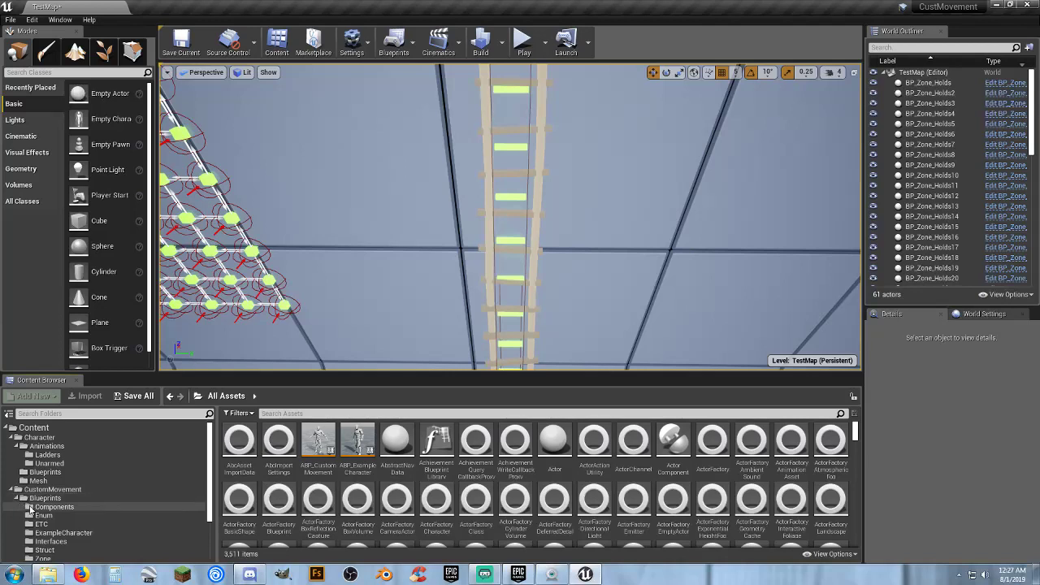
{"action": "scroll", "coordinate": [24, 504], "scroll_direction": "down", "scroll_amount": 1}
{"action": "left_click", "coordinate": [45, 499]}
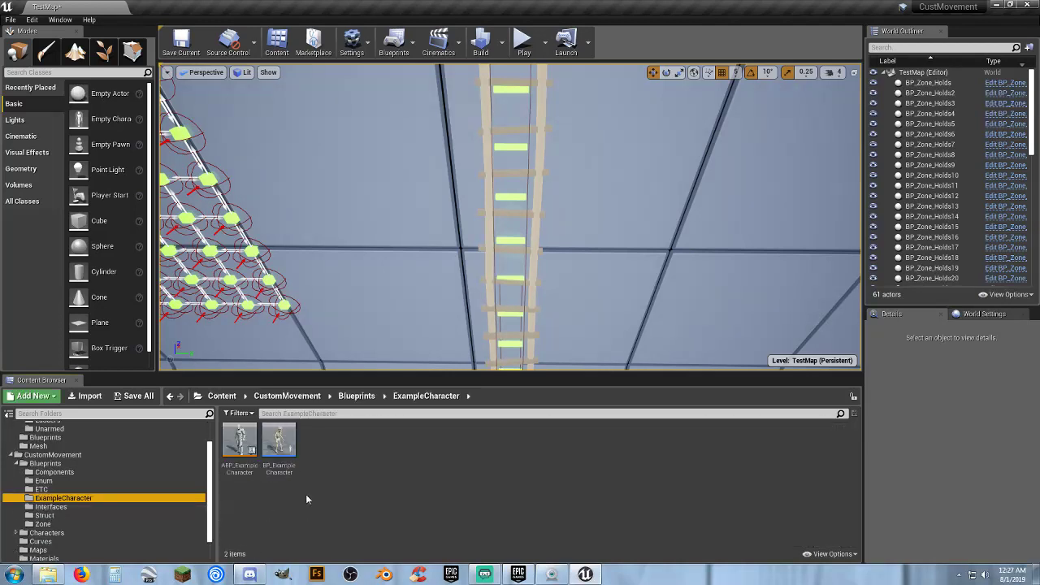
{"action": "left_click", "coordinate": [280, 455]}
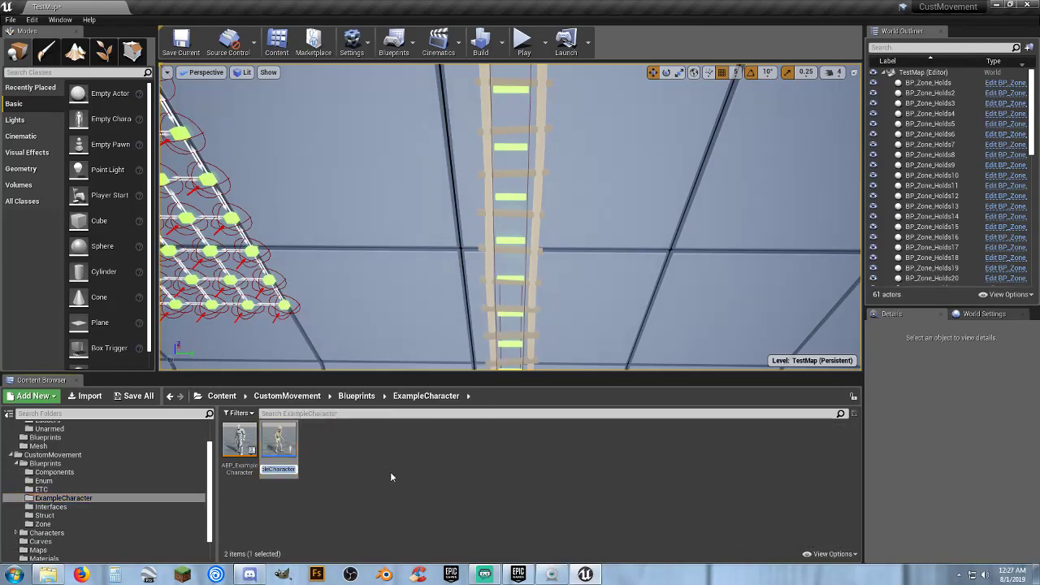
{"action": "key", "text": "F2"}
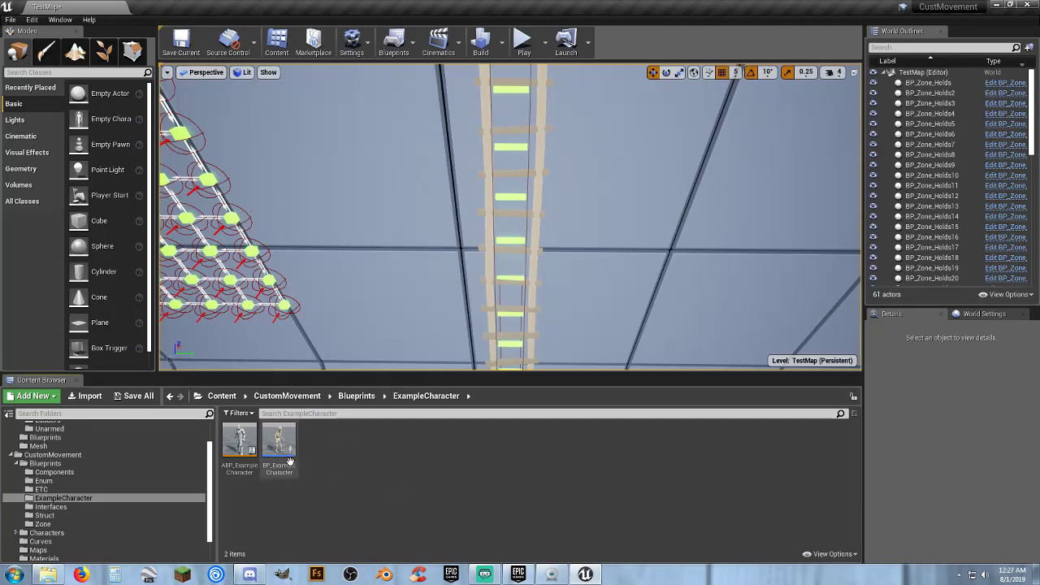
{"action": "double_click", "coordinate": [290, 462]}
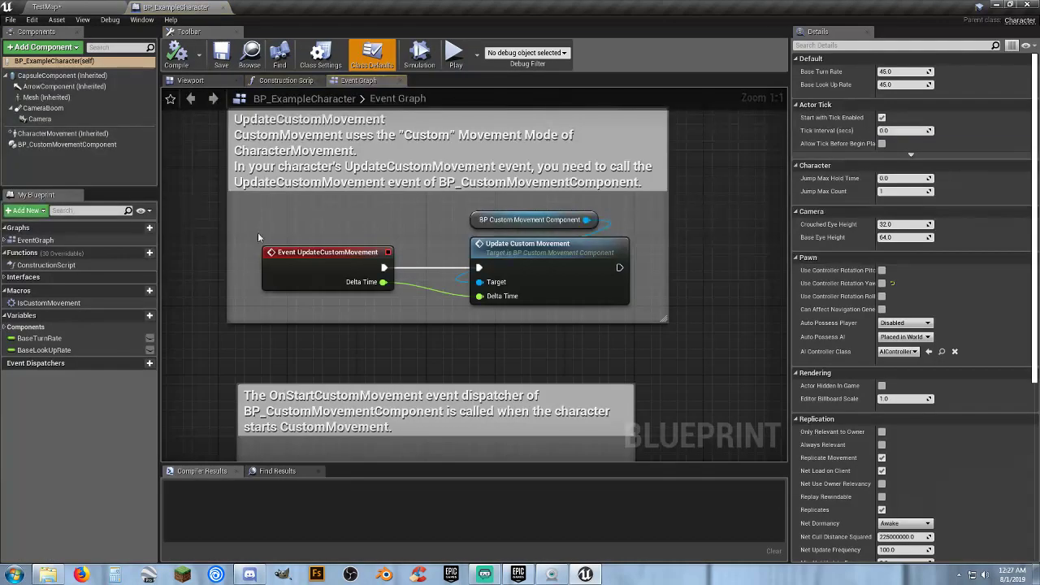
{"action": "left_click", "coordinate": [192, 80]}
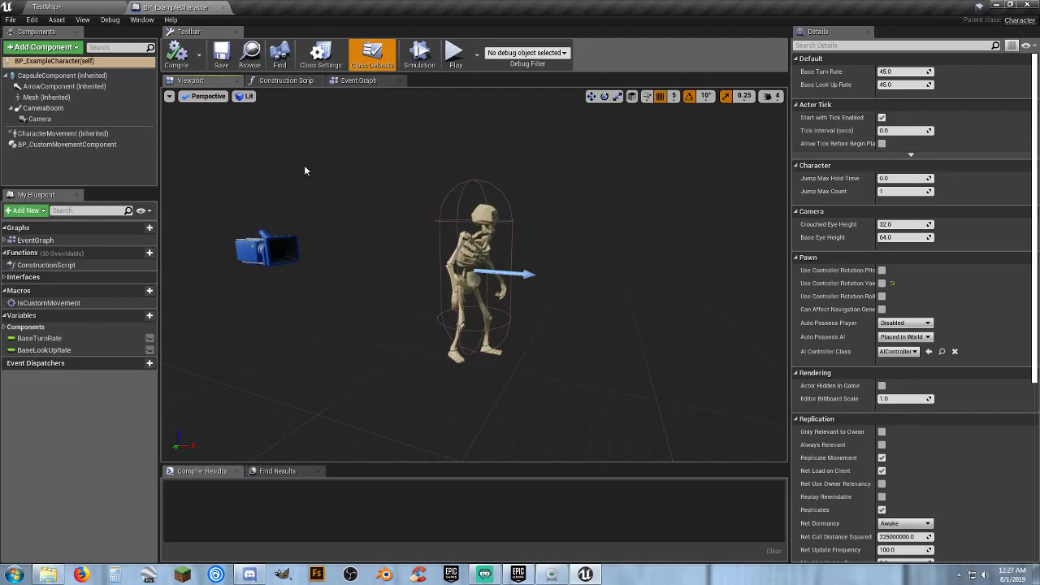
{"action": "left_click", "coordinate": [49, 96]}
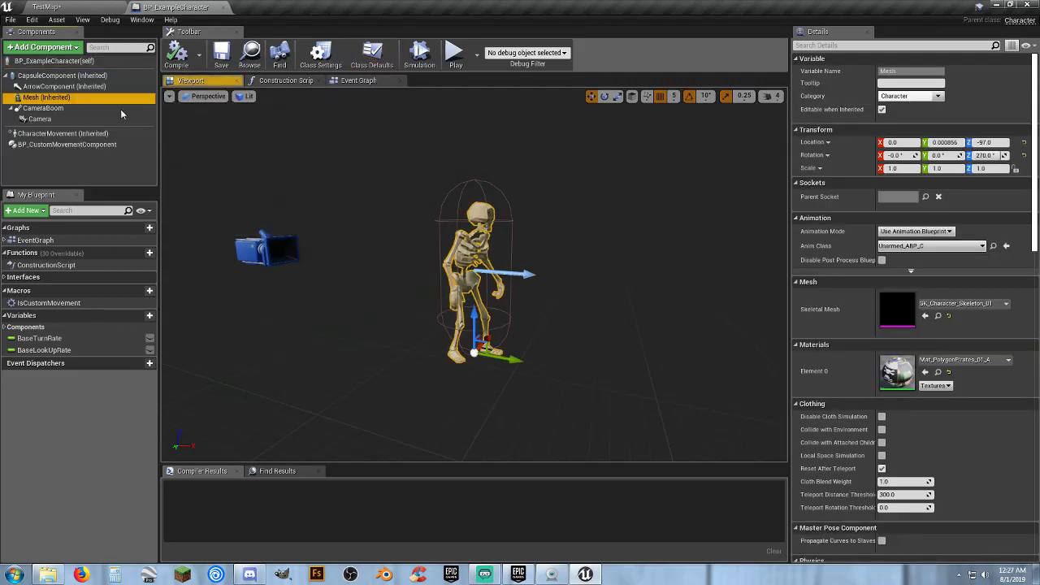
Try the Pirate_Seaman_01, Skeleton_03, Pirate_First_Mate_01_Bare and Pirate_Deckhand_01 skeletal meshes on the character's Mesh component.
{"action": "left_click", "coordinate": [964, 304]}
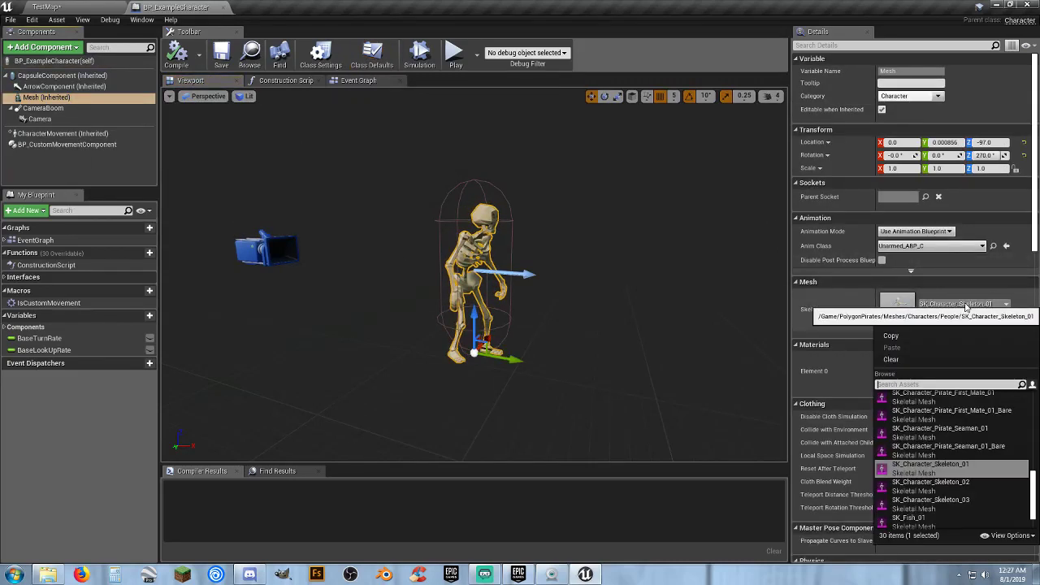
{"action": "left_click", "coordinate": [966, 434]}
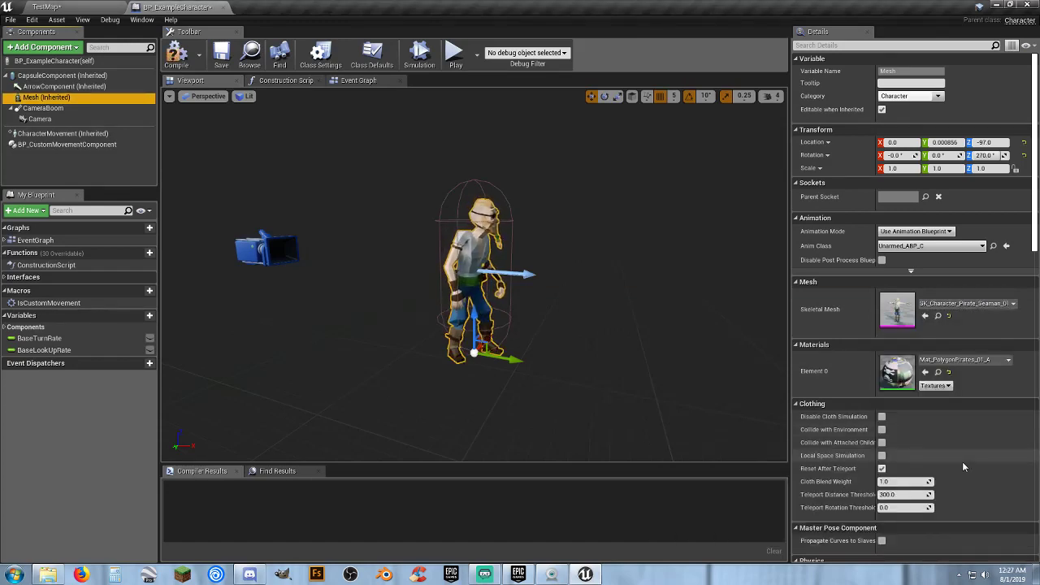
{"action": "left_click", "coordinate": [965, 303]}
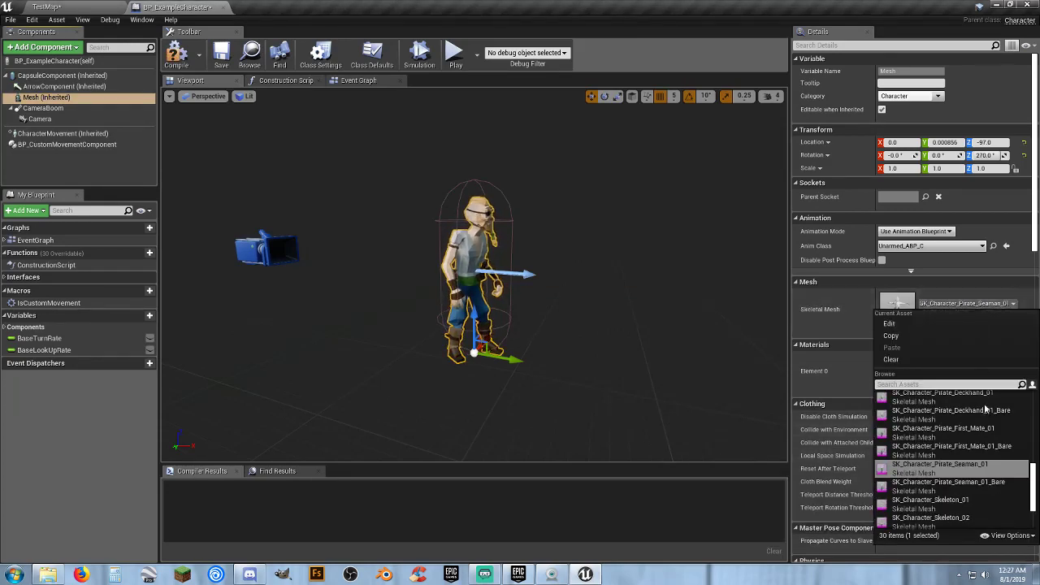
{"action": "left_click", "coordinate": [975, 482]}
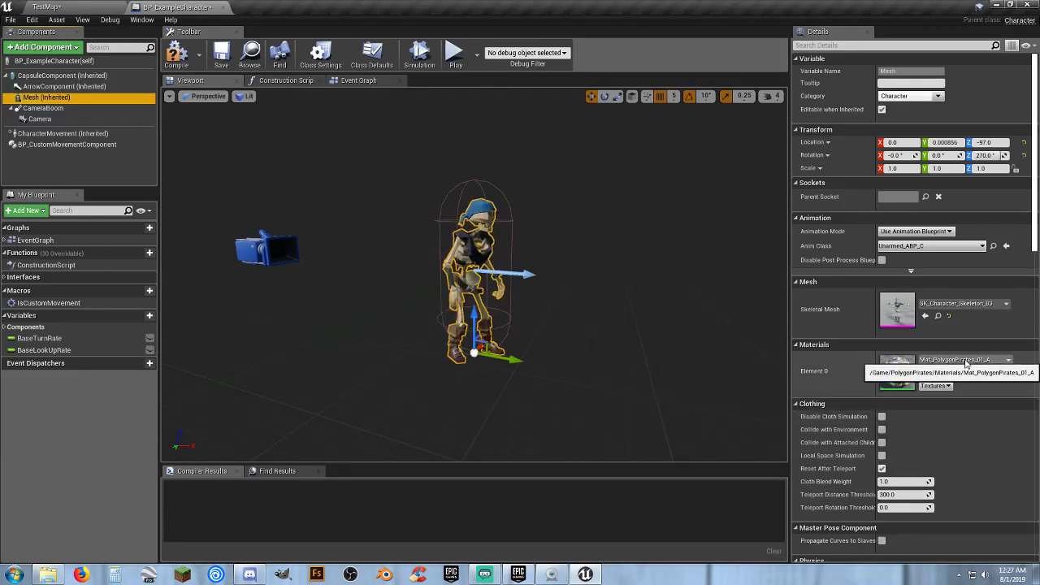
{"action": "left_click", "coordinate": [964, 303]}
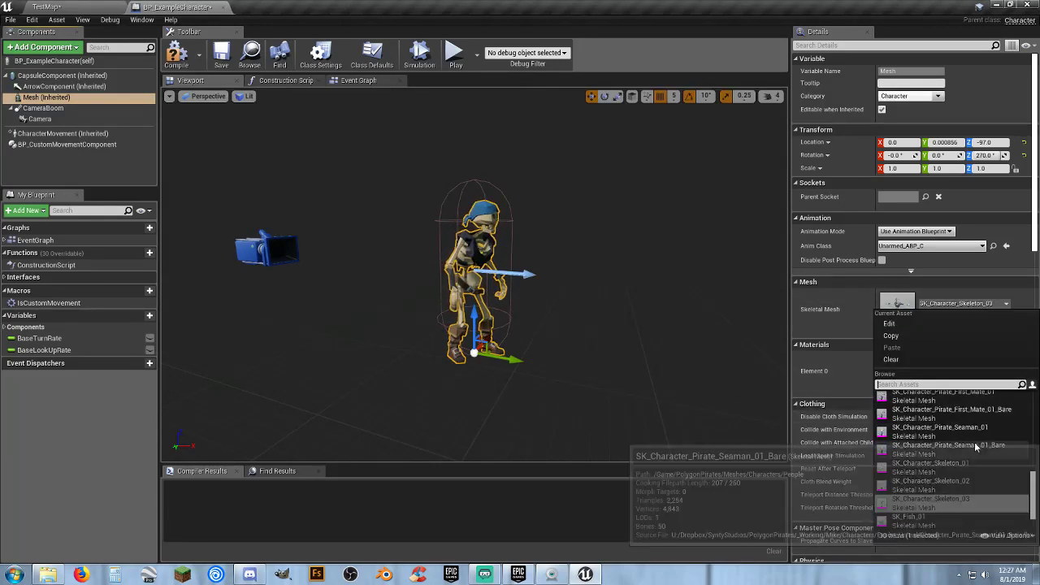
{"action": "left_click", "coordinate": [955, 410]}
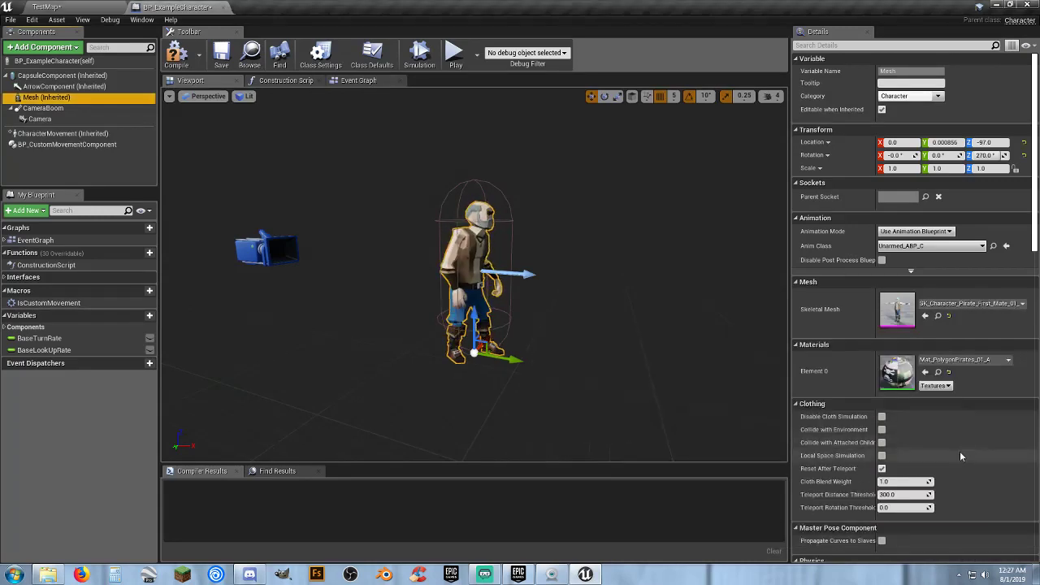
{"action": "left_click", "coordinate": [971, 305]}
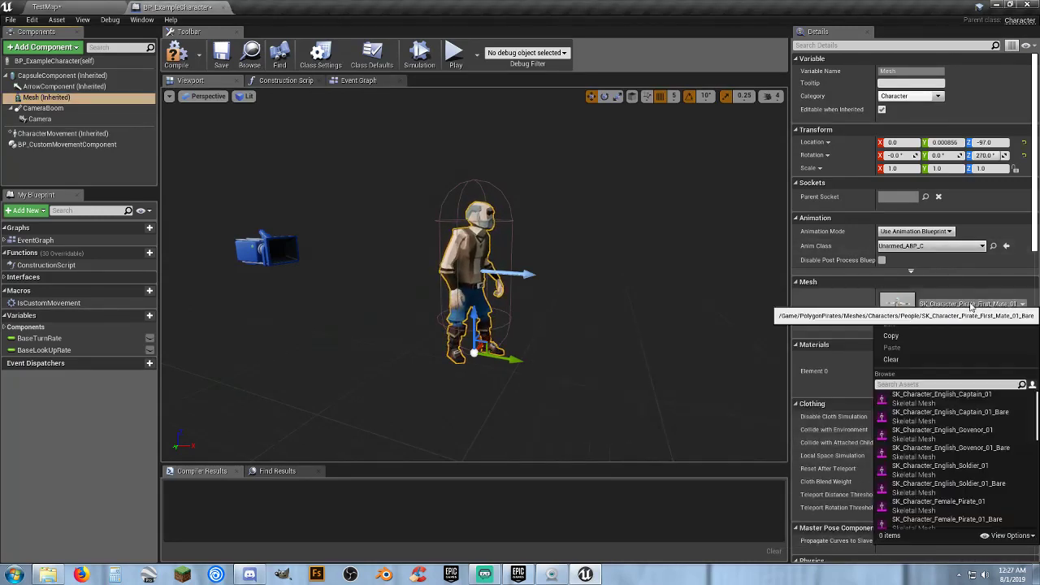
{"action": "scroll", "coordinate": [951, 455], "scroll_direction": "down", "scroll_amount": 3}
{"action": "left_click", "coordinate": [948, 418]}
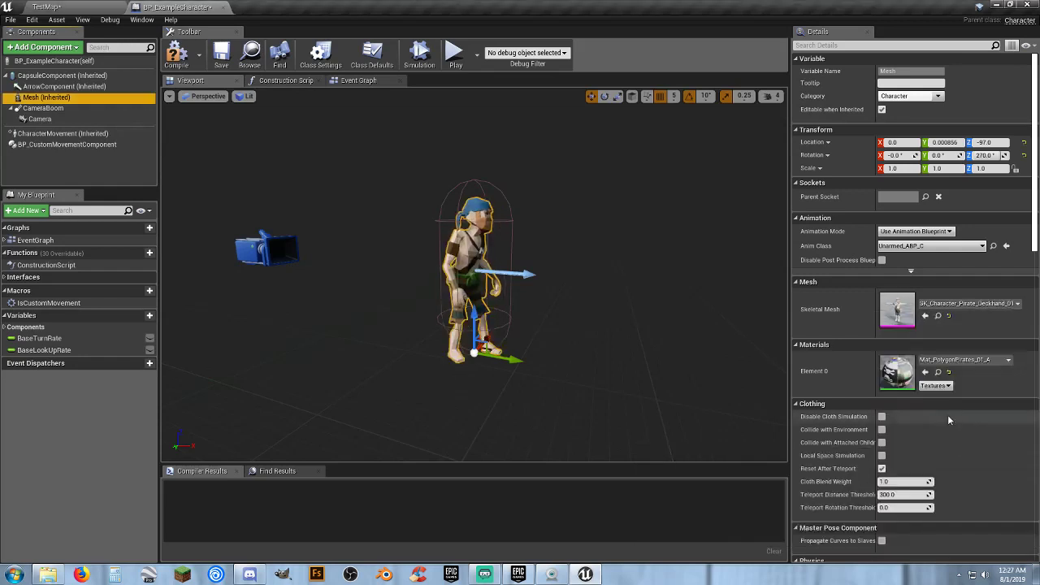
Set the character's skeletal mesh to SK_Character_Pirate_Captain_01, and compile and save the blueprint.
{"action": "left_click", "coordinate": [986, 311]}
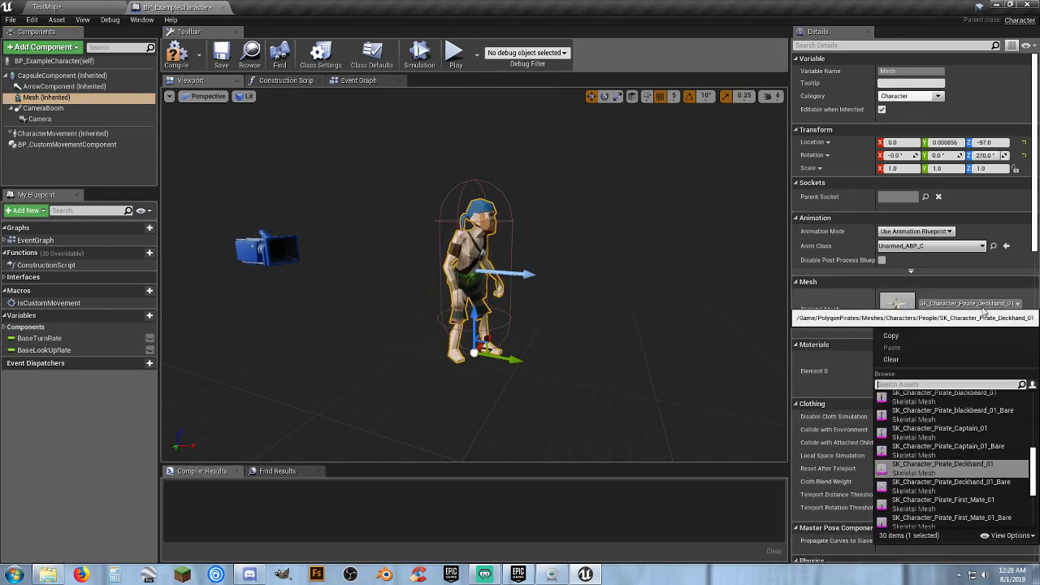
{"action": "left_click", "coordinate": [975, 436]}
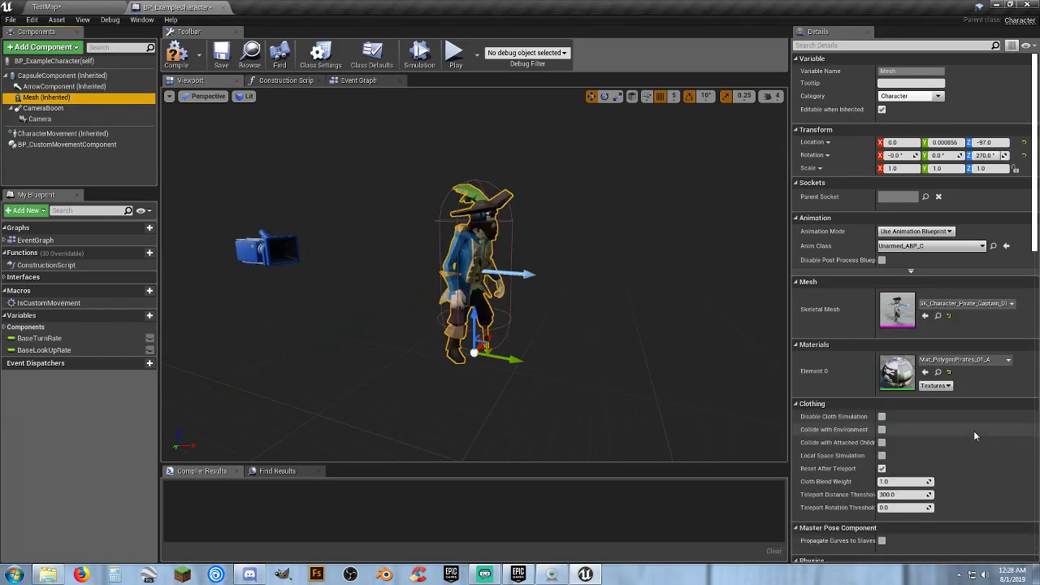
{"action": "left_click", "coordinate": [177, 55]}
{"action": "left_click", "coordinate": [218, 63]}
Play TestMap and climb the pool wall's ladder with the pirate captain to the top of the wall.
{"action": "left_click", "coordinate": [106, 9]}
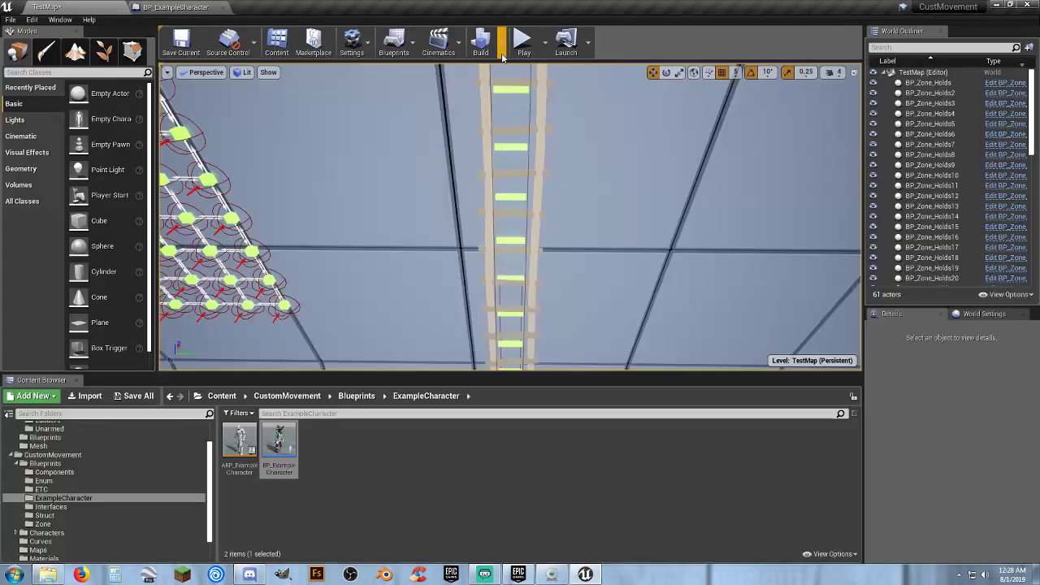
{"action": "left_click", "coordinate": [522, 41]}
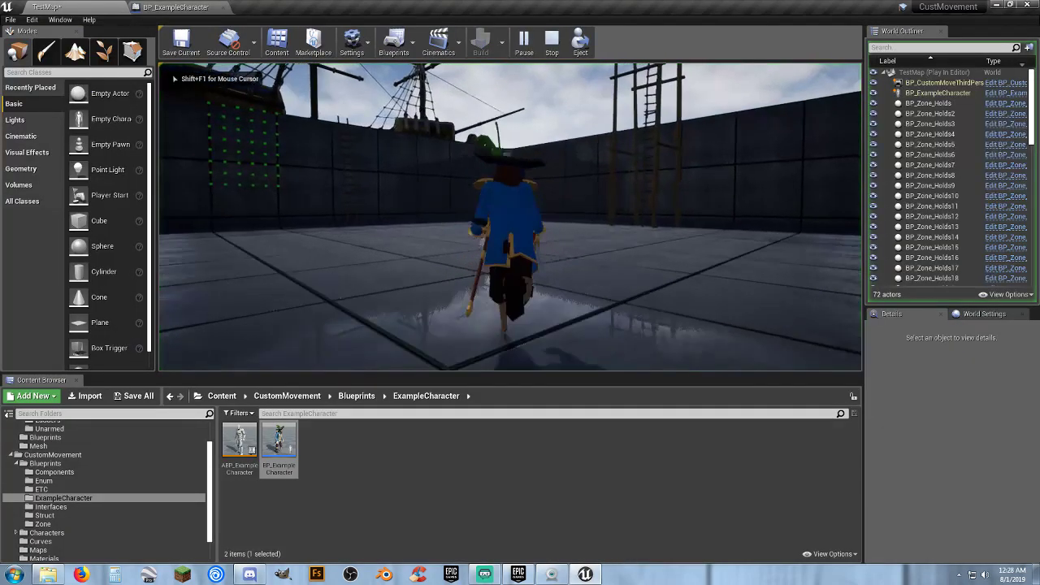
{"action": "key", "text": "w"}
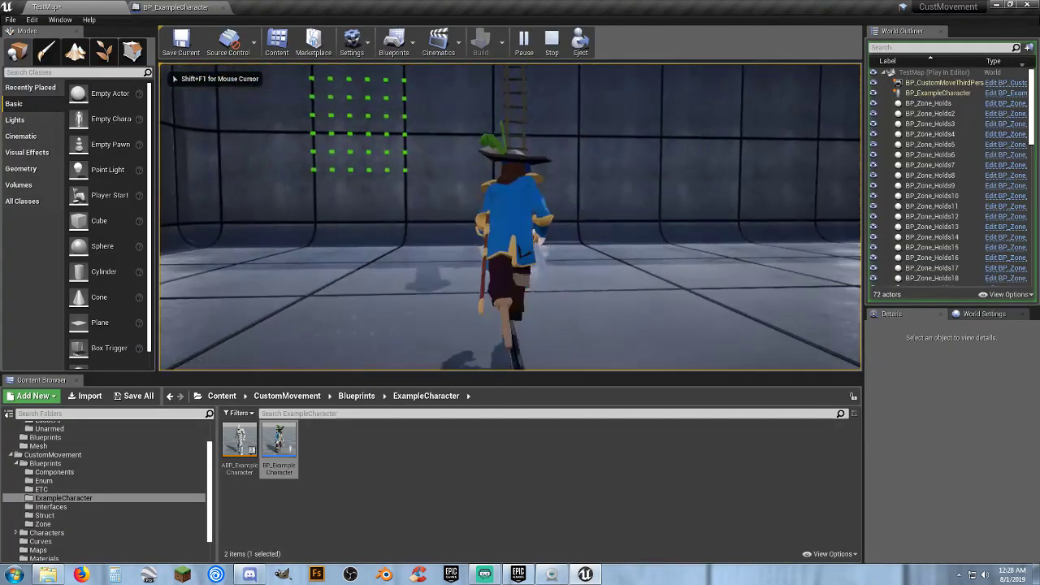
{"action": "key", "text": "w"}
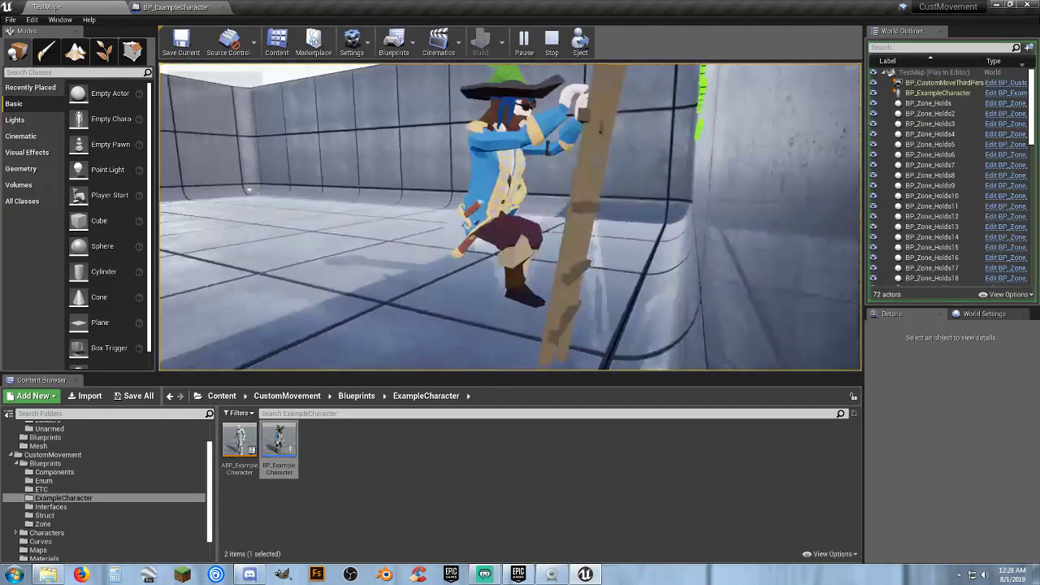
{"action": "key", "text": "w"}
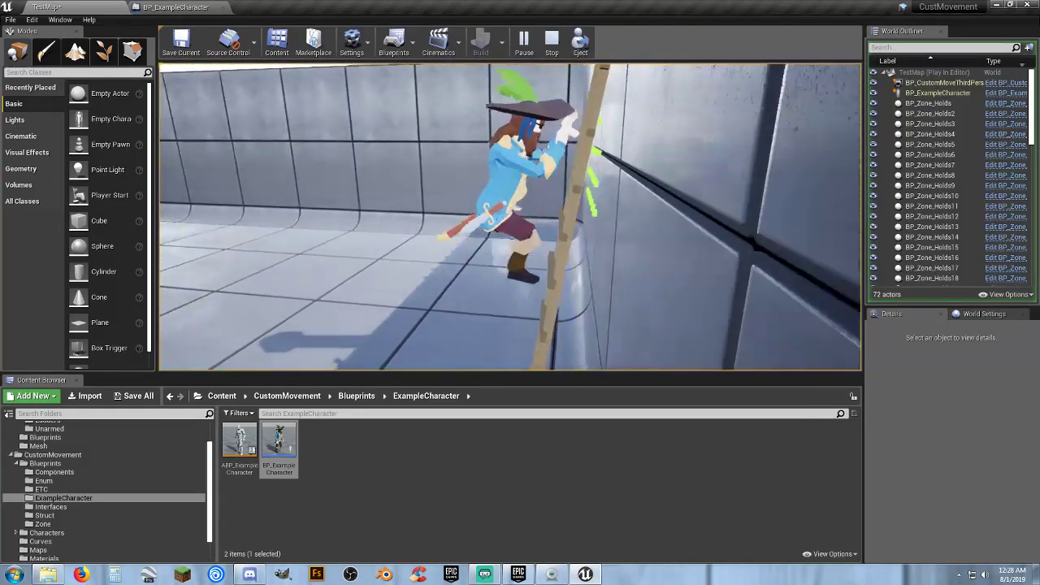
{"action": "key", "text": "w"}
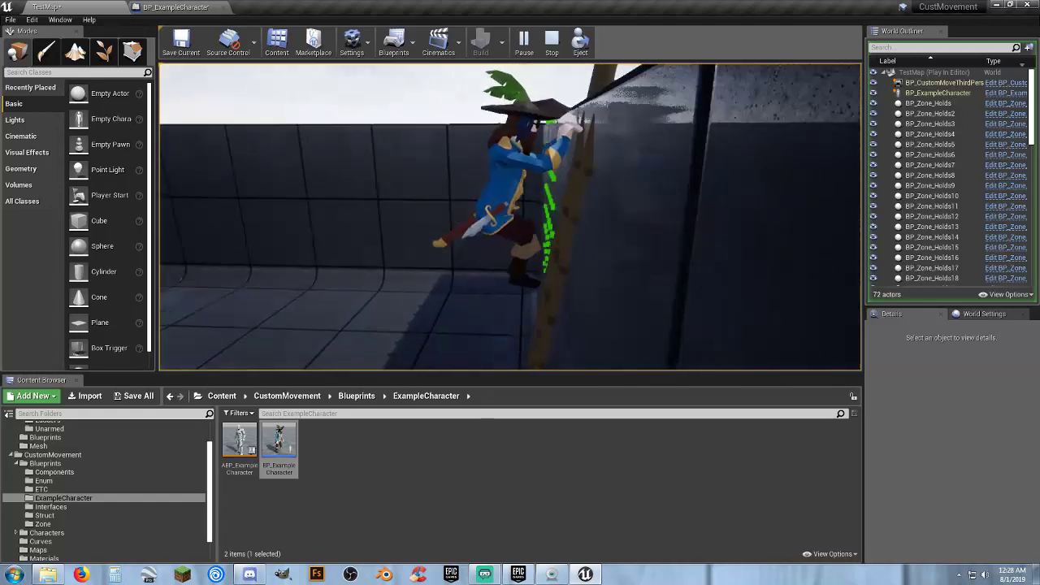
{"action": "key", "text": "w"}
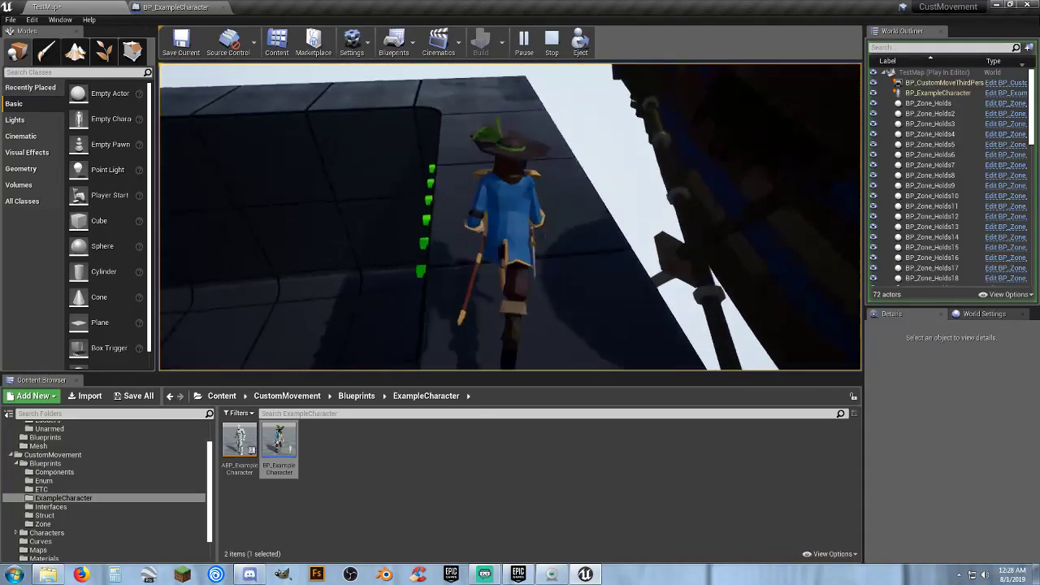
Test the captain on the green wall holds, climb down, and run across the pool floor.
{"action": "key", "text": "s"}
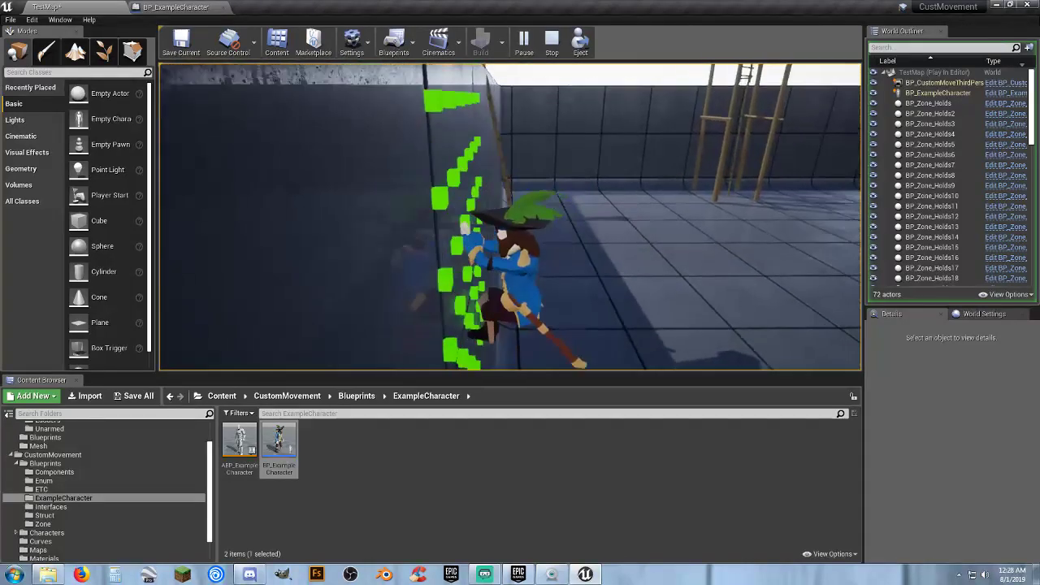
{"action": "key", "text": "w"}
{"action": "key", "text": "s"}
{"action": "key", "text": "d"}
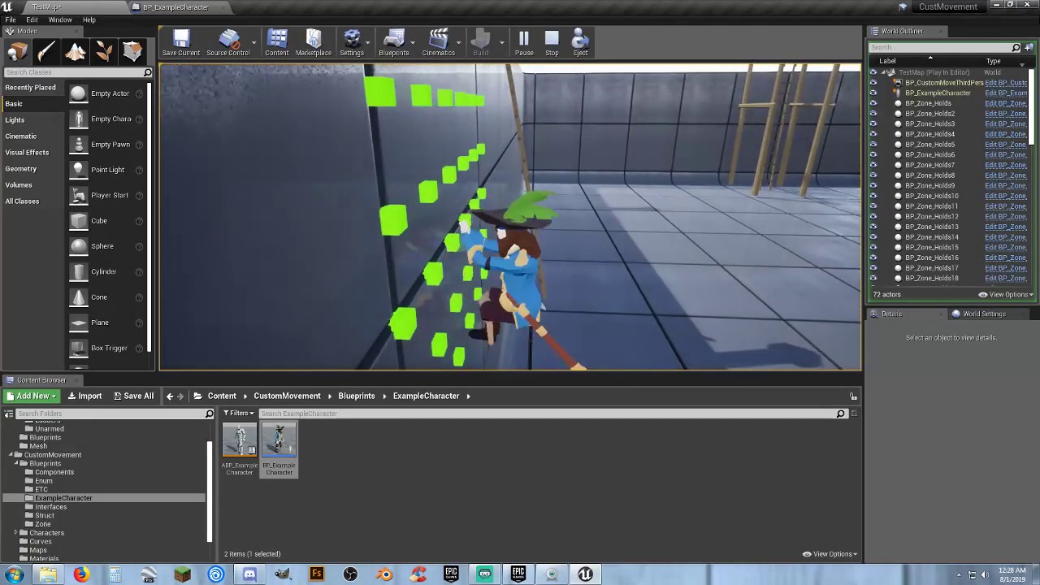
{"action": "key", "text": "s"}
{"action": "key", "text": "w"}
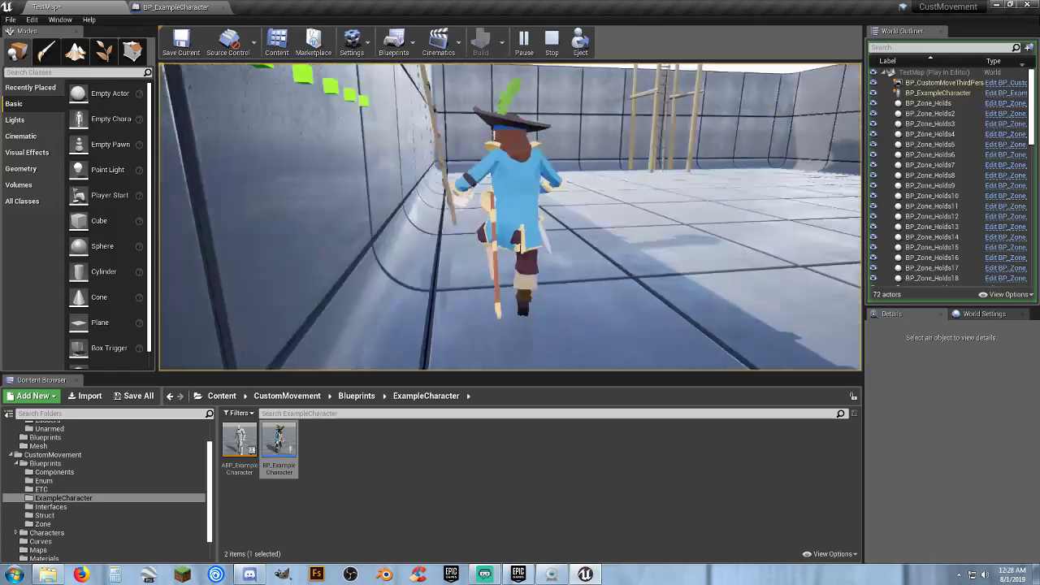
{"action": "key", "text": "s"}
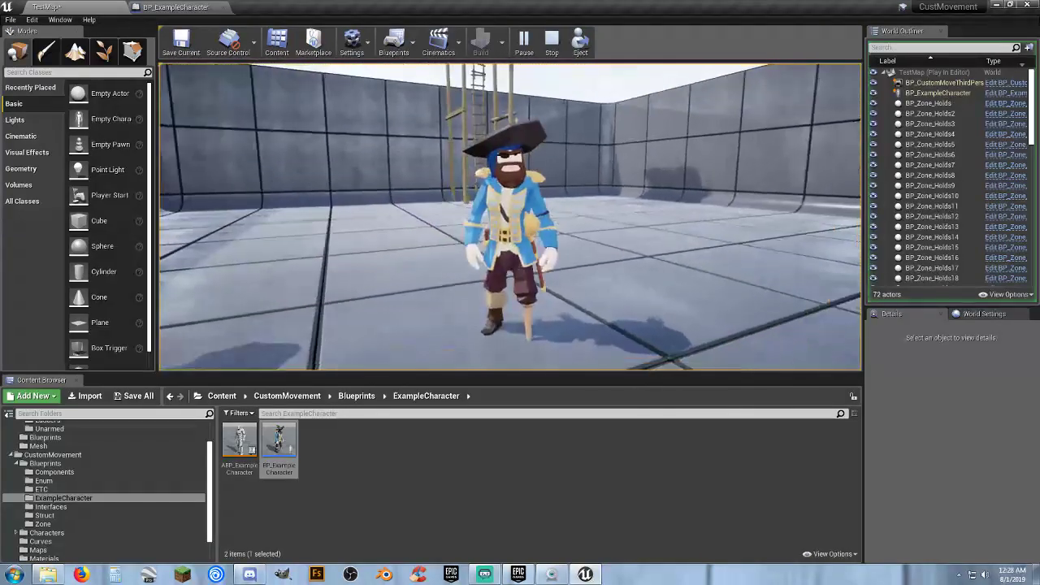
Stop the play session, switch to the Epic Games Launcher, and add the POLYGON - Explorer Kit to the CustMovement project.
{"action": "key", "text": "Escape"}
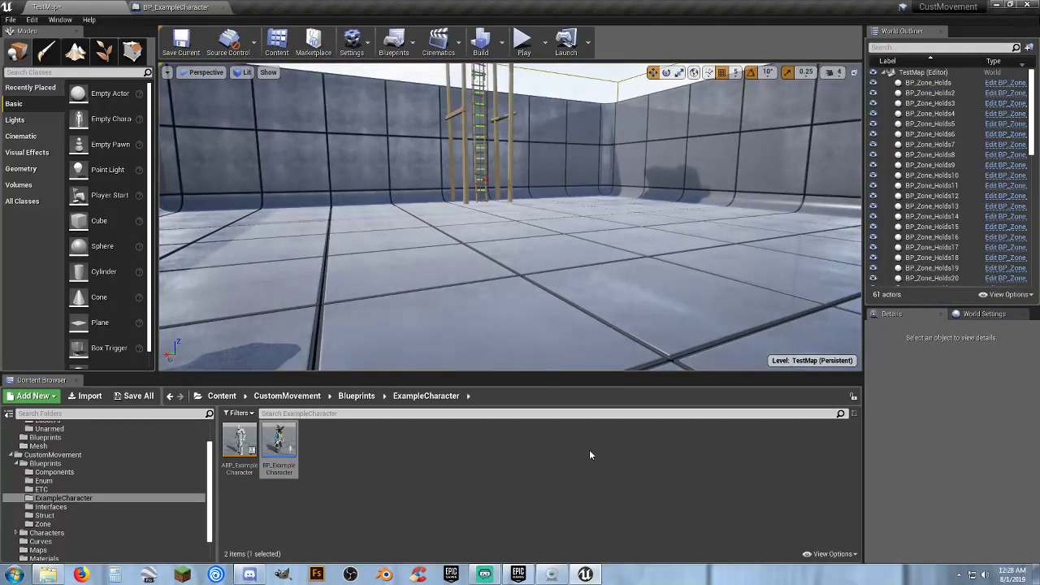
{"action": "left_click", "coordinate": [560, 495]}
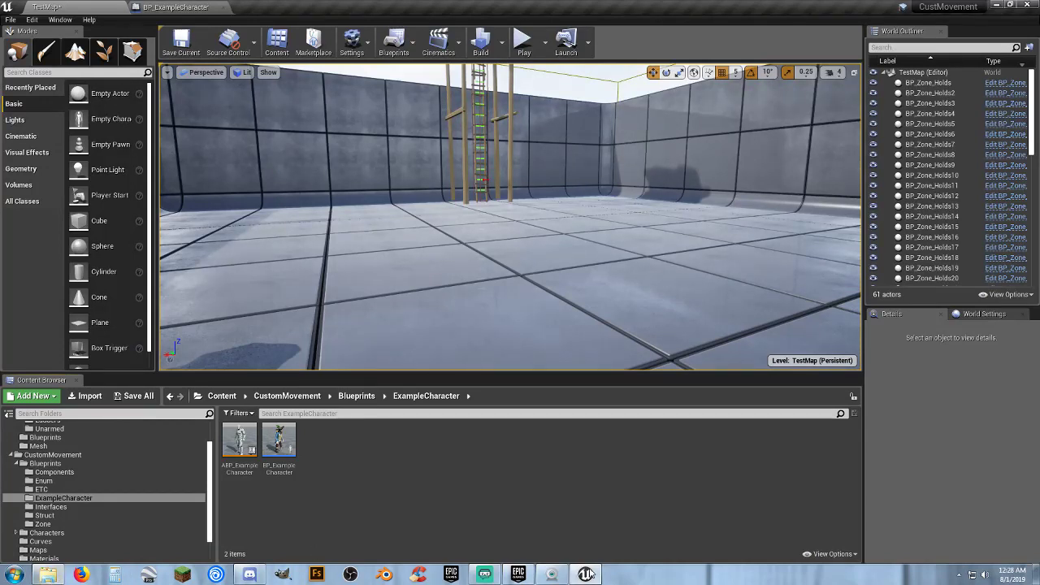
{"action": "left_click", "coordinate": [519, 576]}
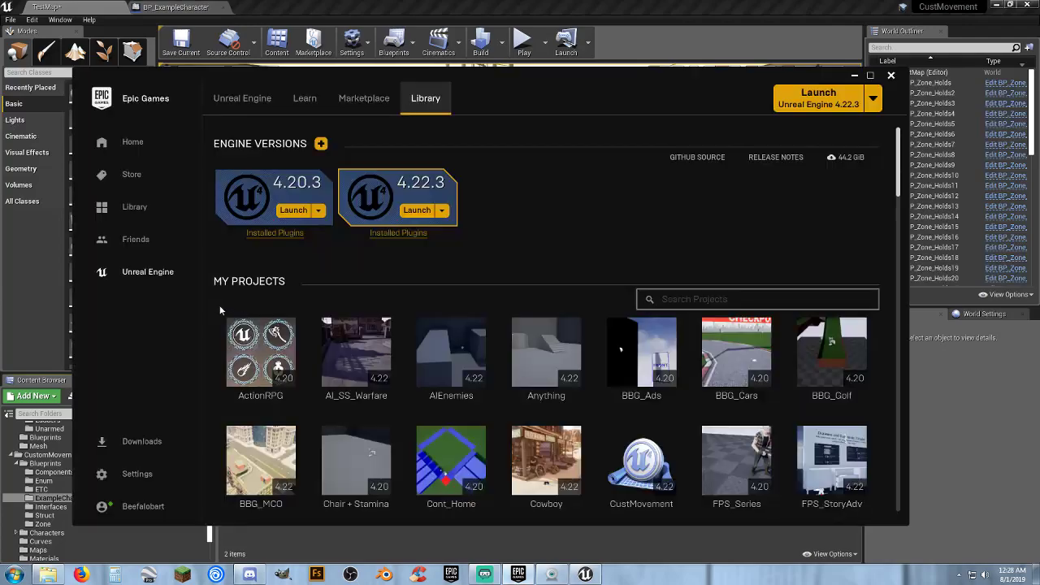
{"action": "left_click_drag", "start_coordinate": [899, 187], "coordinate": [900, 465]}
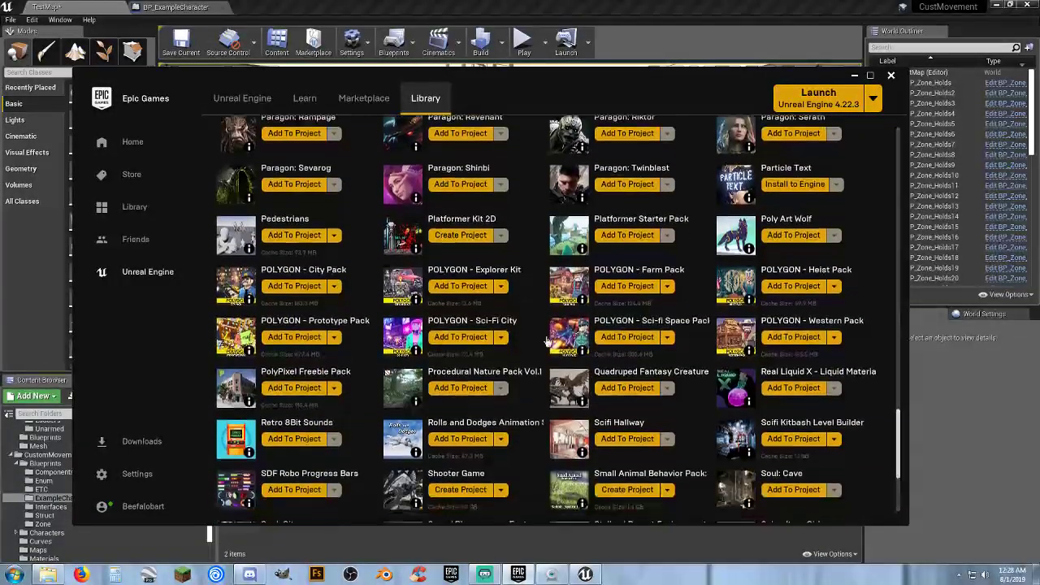
{"action": "left_click", "coordinate": [460, 286]}
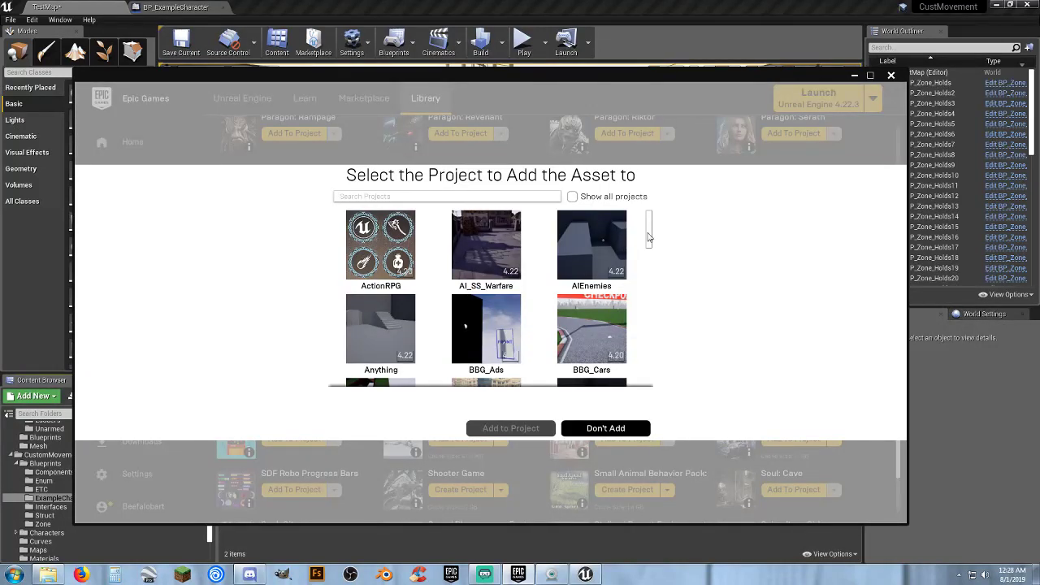
{"action": "left_click_drag", "start_coordinate": [649, 236], "coordinate": [650, 270]}
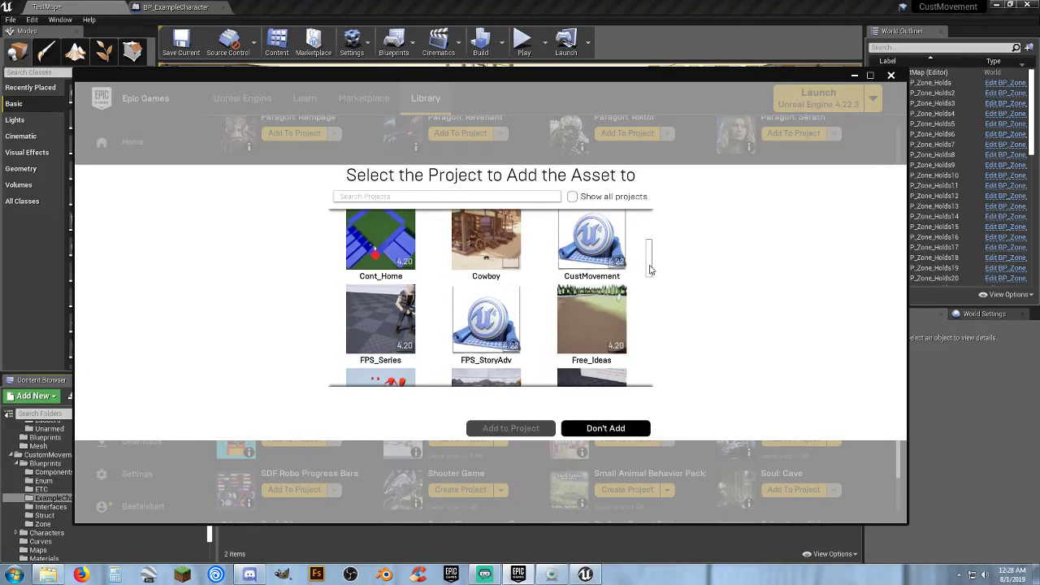
{"action": "left_click", "coordinate": [624, 268]}
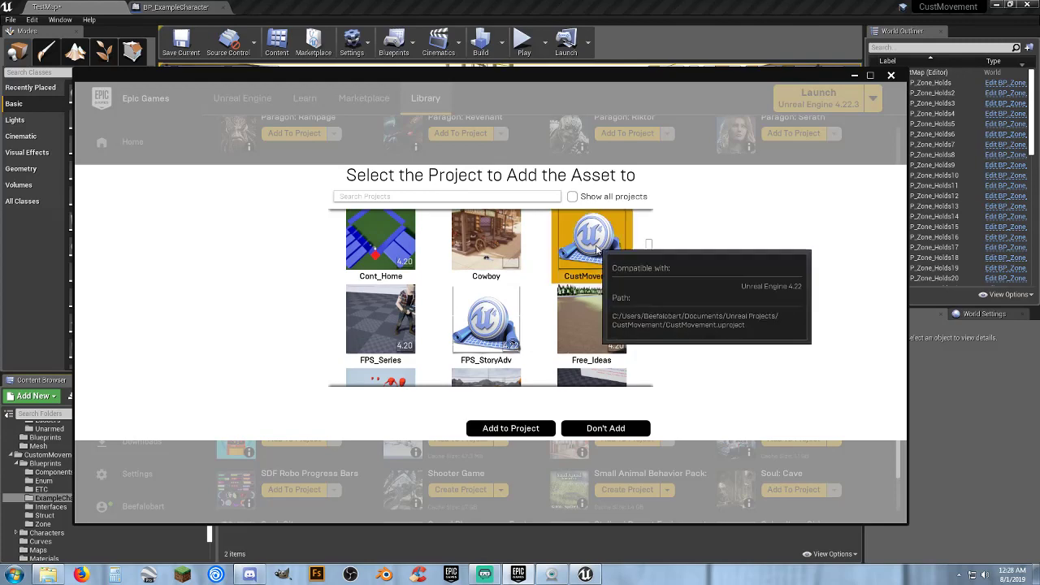
{"action": "left_click", "coordinate": [510, 429]}
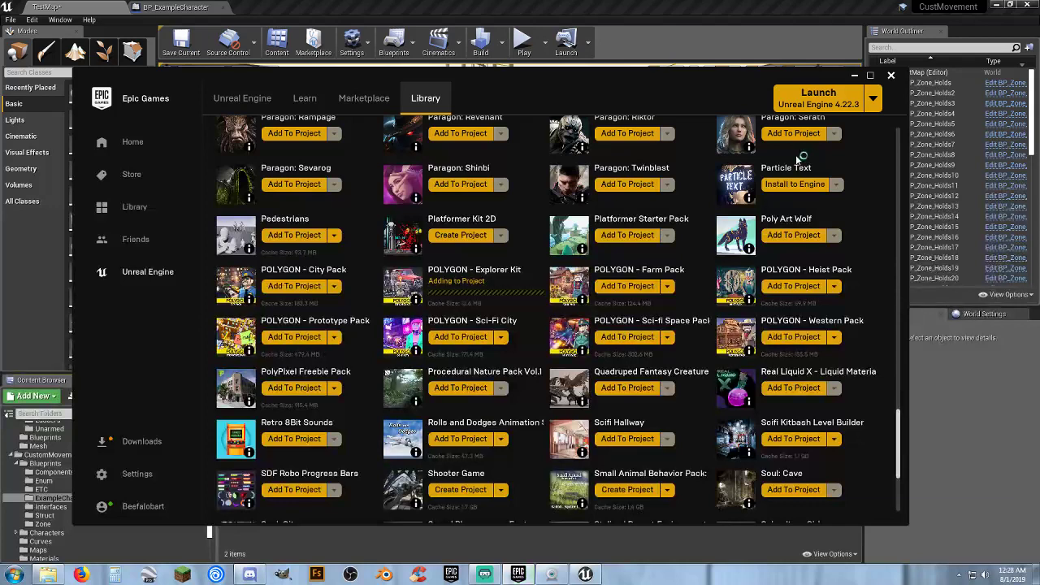
{"action": "left_click", "coordinate": [854, 76]}
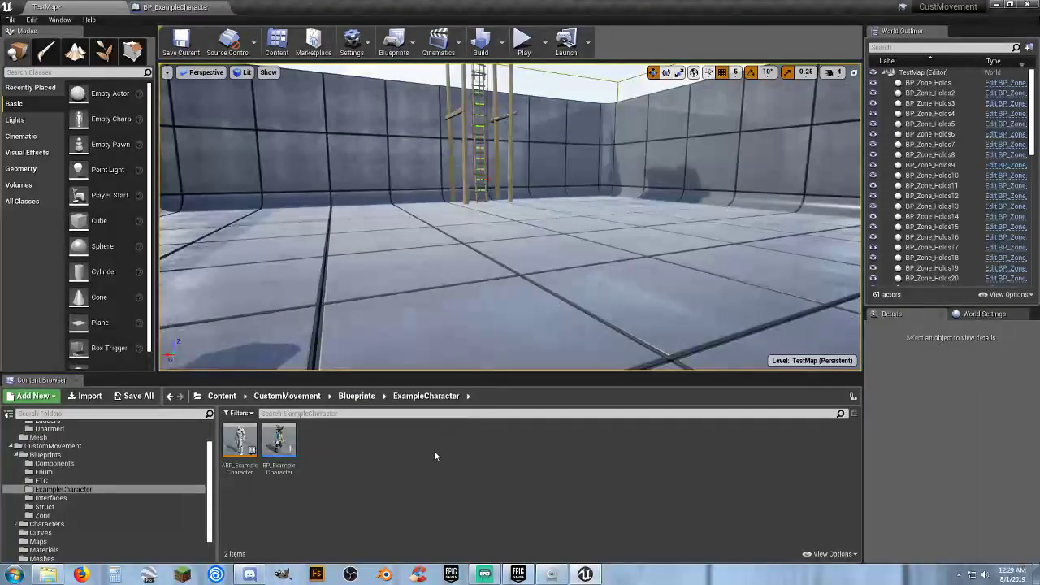
Open the Character folder inside PolygonExplorers' Meshes folder.
{"action": "scroll", "coordinate": [88, 499], "scroll_direction": "down", "scroll_amount": 3}
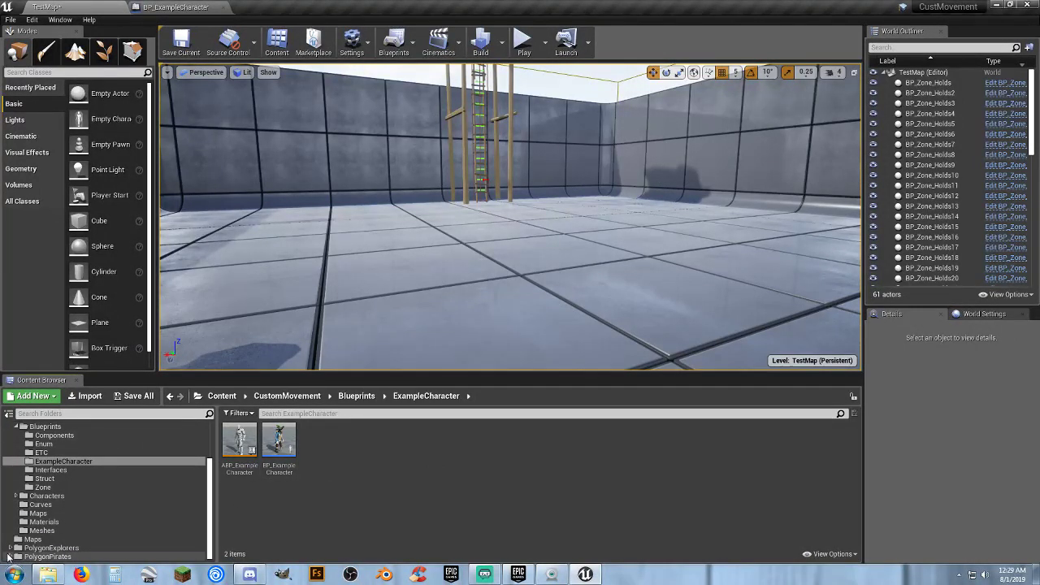
{"action": "scroll", "coordinate": [32, 537], "scroll_direction": "down", "scroll_amount": 3}
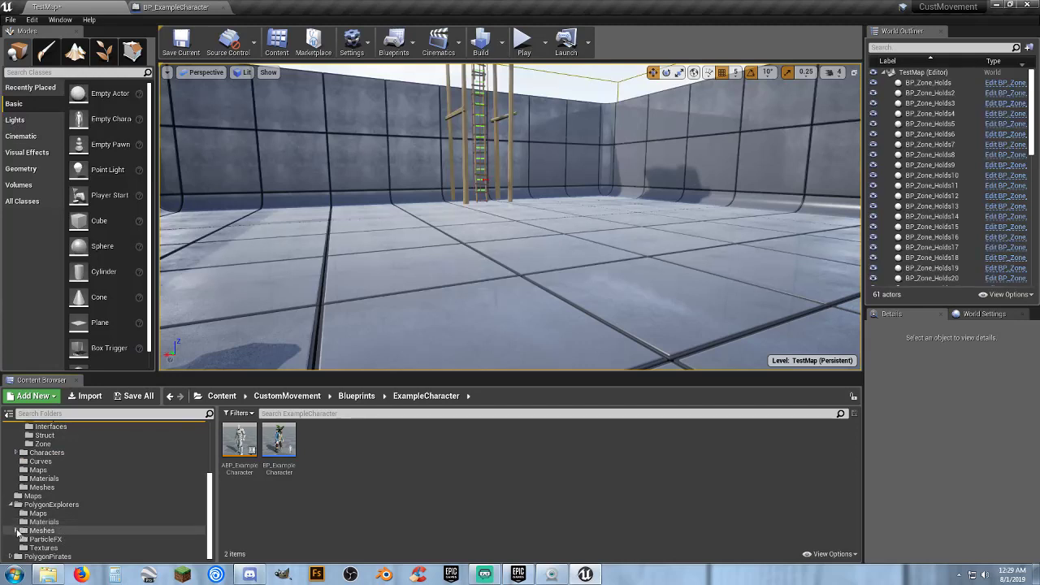
{"action": "left_click", "coordinate": [16, 530]}
{"action": "scroll", "coordinate": [33, 520], "scroll_direction": "down", "scroll_amount": 2}
{"action": "left_click", "coordinate": [56, 504]}
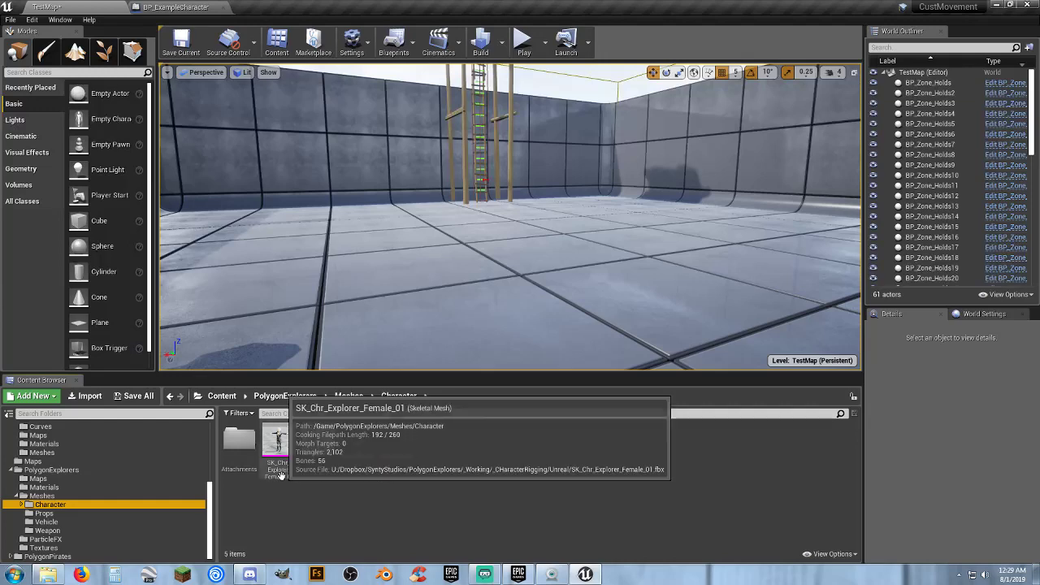
Preview the SK_Chr_Explorer_Female_01 skeletal mesh, then close it and return to TestMap.
{"action": "double_click", "coordinate": [278, 443]}
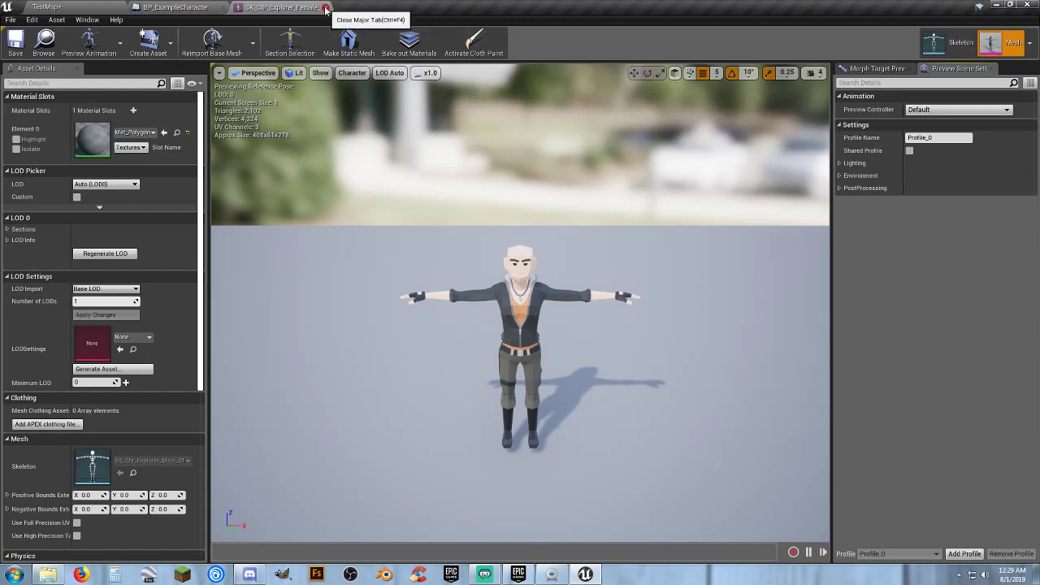
{"action": "left_click", "coordinate": [325, 7]}
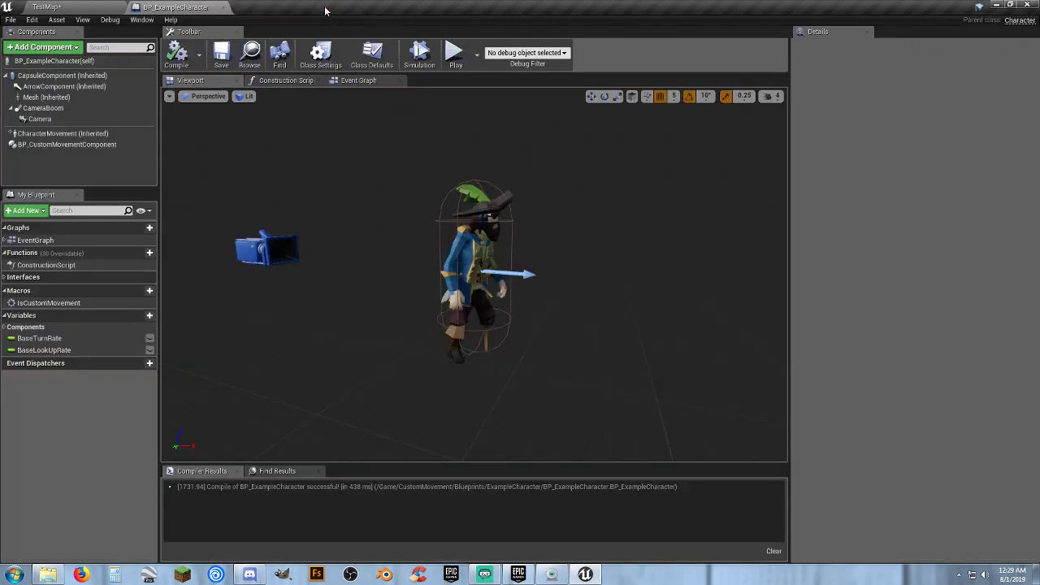
{"action": "left_click", "coordinate": [81, 6]}
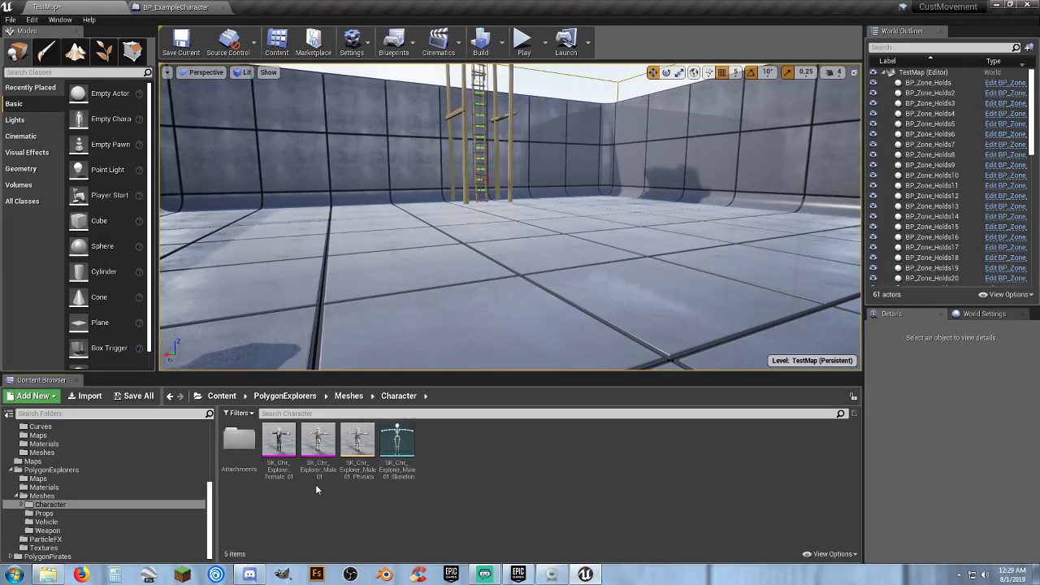
Assign the SK_Polygon skeleton to the female and male explorer meshes, merging all the listed bones, and save all modified assets.
{"action": "left_click", "coordinate": [270, 472], "text": "ctrl"}
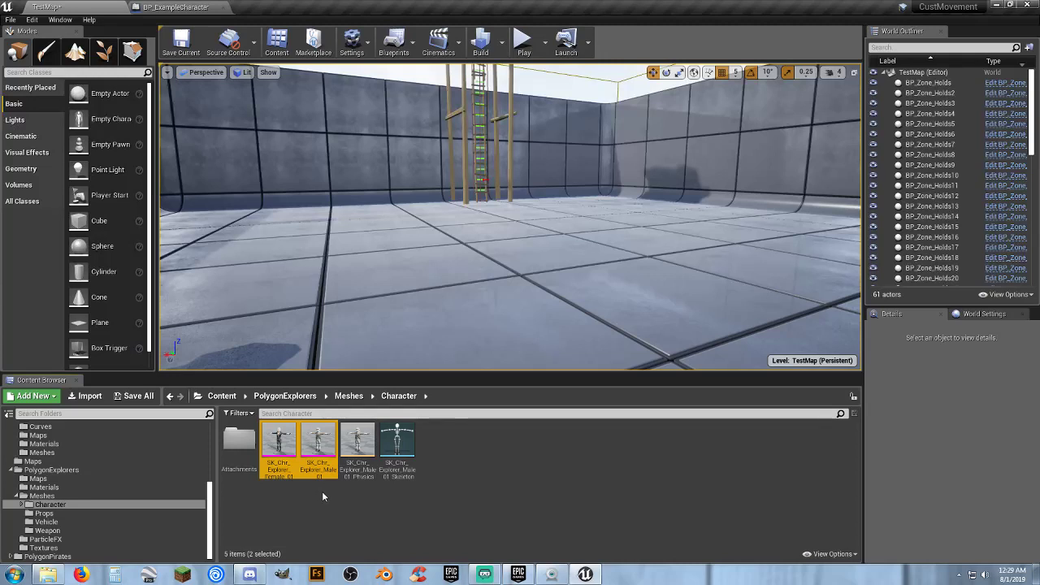
{"action": "right_click", "coordinate": [277, 468]}
{"action": "mouse_move", "coordinate": [360, 168]}
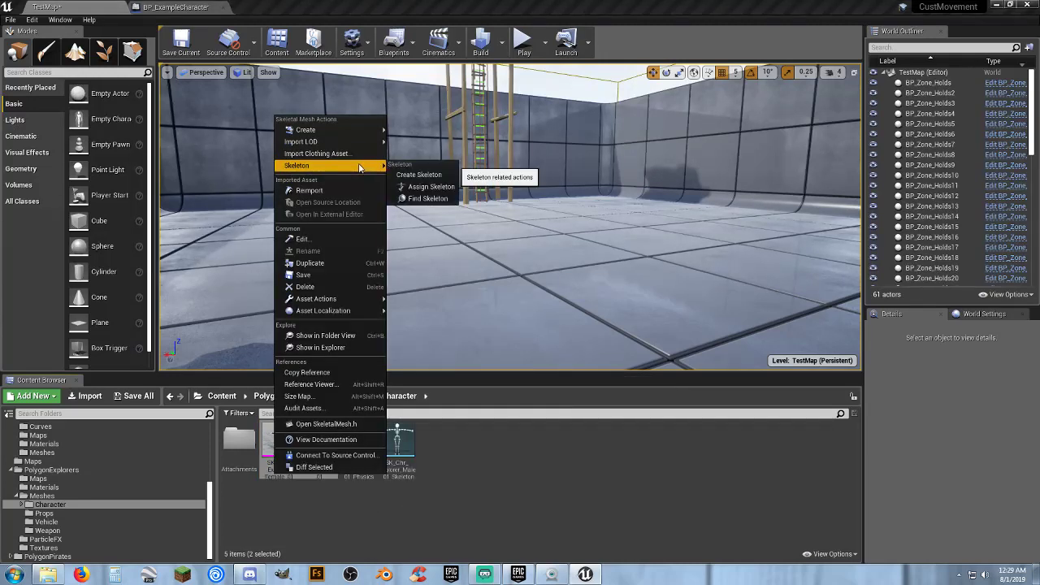
{"action": "left_click", "coordinate": [428, 186]}
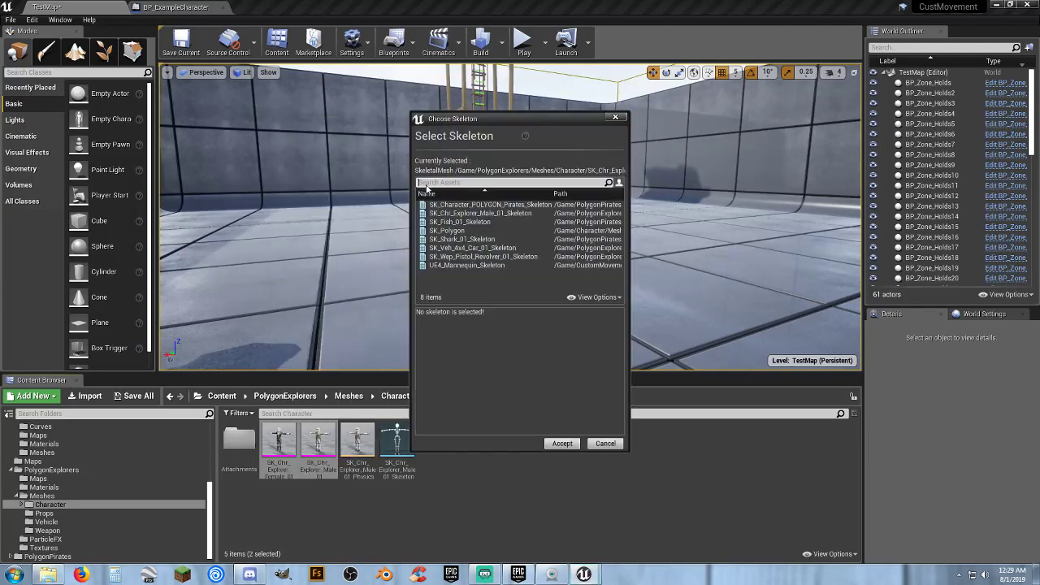
{"action": "left_click", "coordinate": [448, 231]}
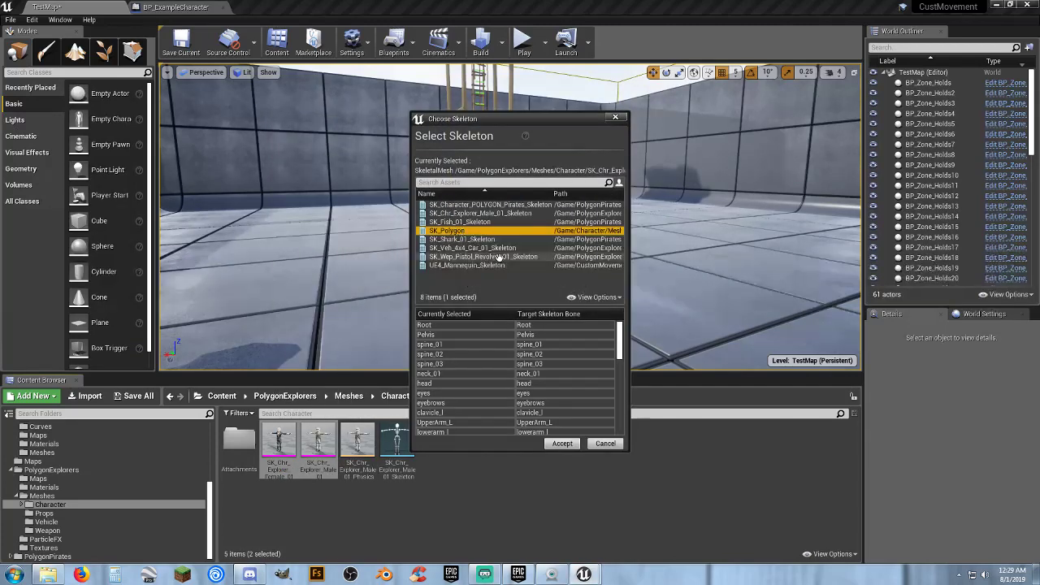
{"action": "left_click", "coordinate": [562, 443]}
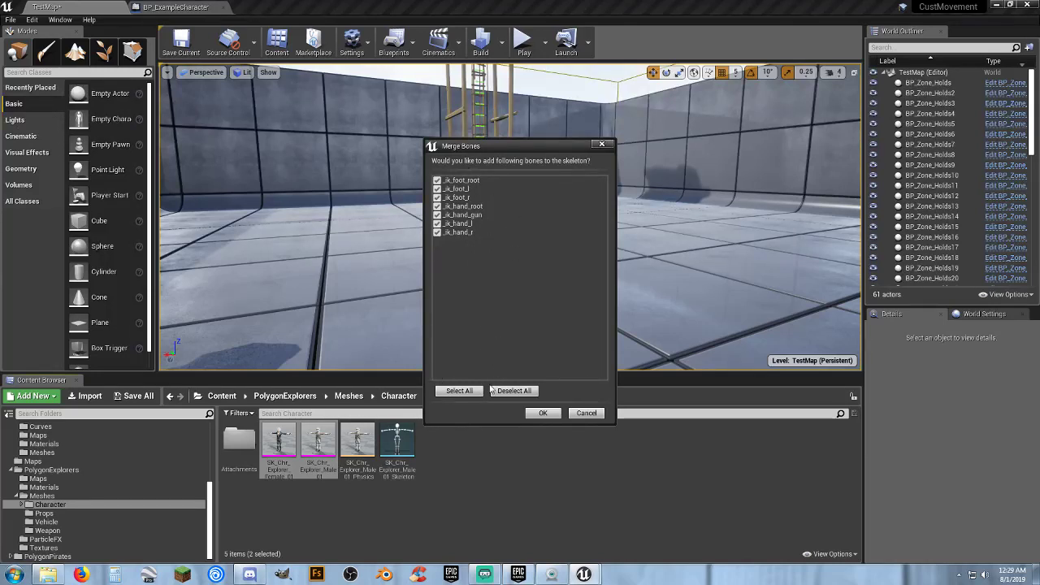
{"action": "left_click", "coordinate": [540, 413]}
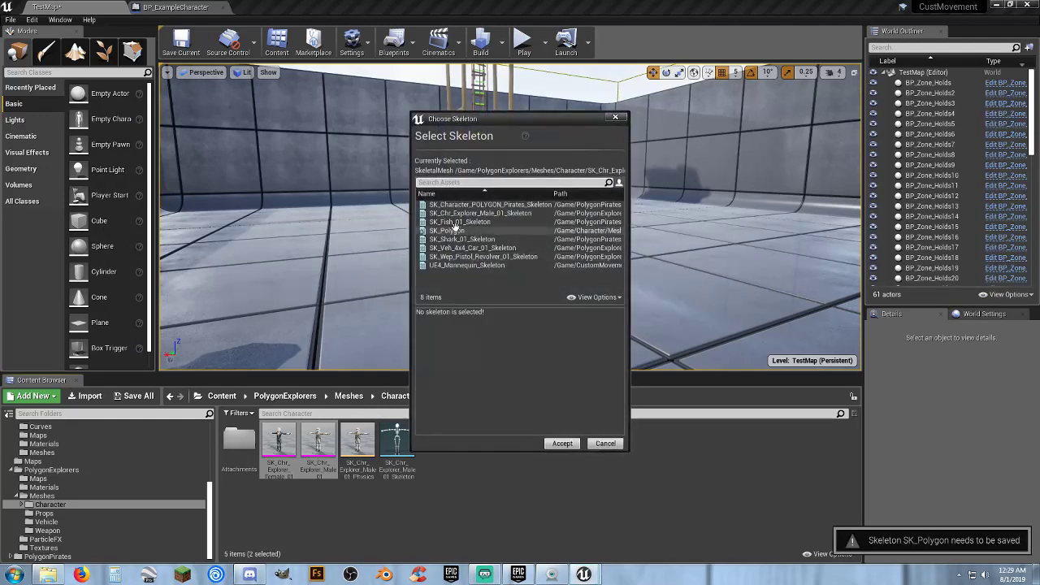
{"action": "left_click", "coordinate": [458, 231]}
{"action": "left_click", "coordinate": [562, 444]}
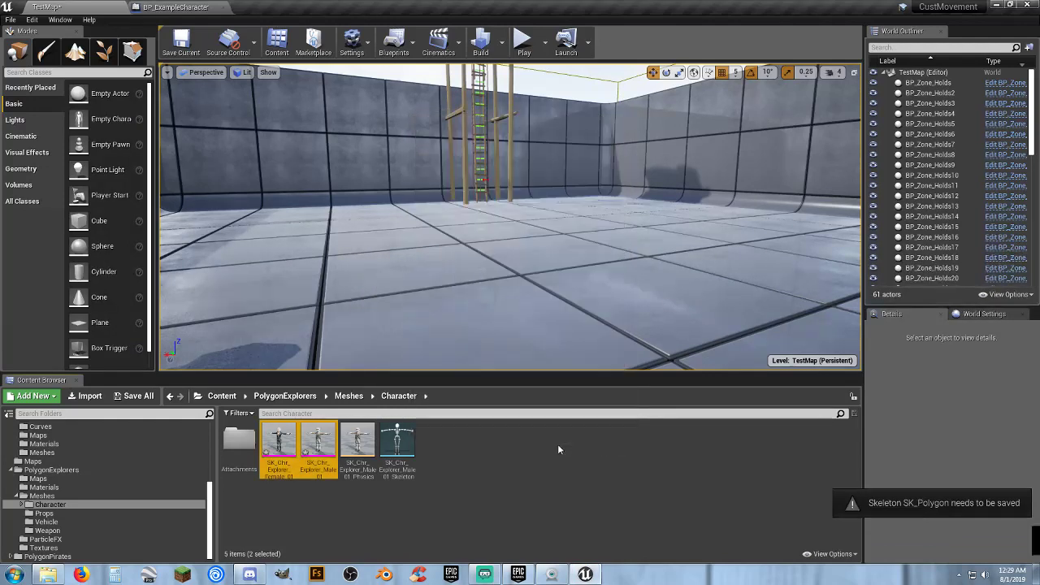
{"action": "left_click", "coordinate": [131, 399]}
{"action": "left_click", "coordinate": [613, 382]}
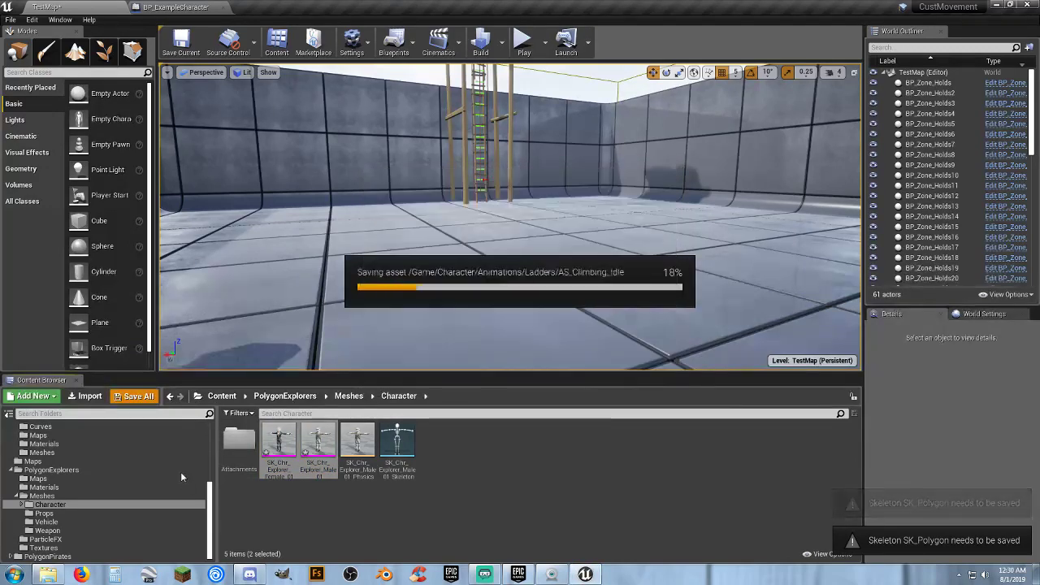
Set the skeletal mesh of BP_ExampleCharacter's Mesh component to SK_Chr_Explorer_Male_01 and compile the blueprint.
{"action": "left_click", "coordinate": [177, 7]}
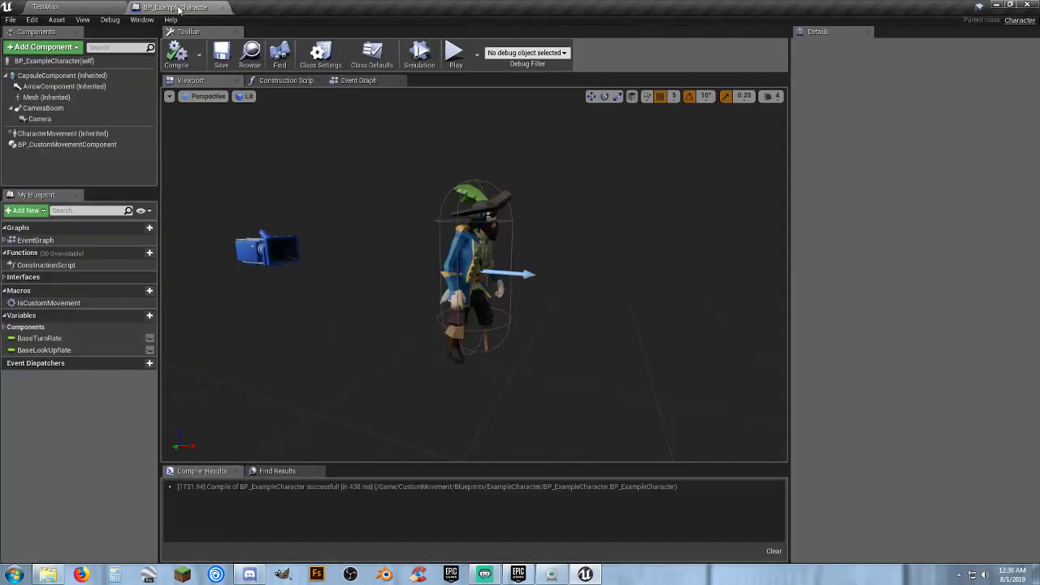
{"action": "left_click", "coordinate": [42, 97]}
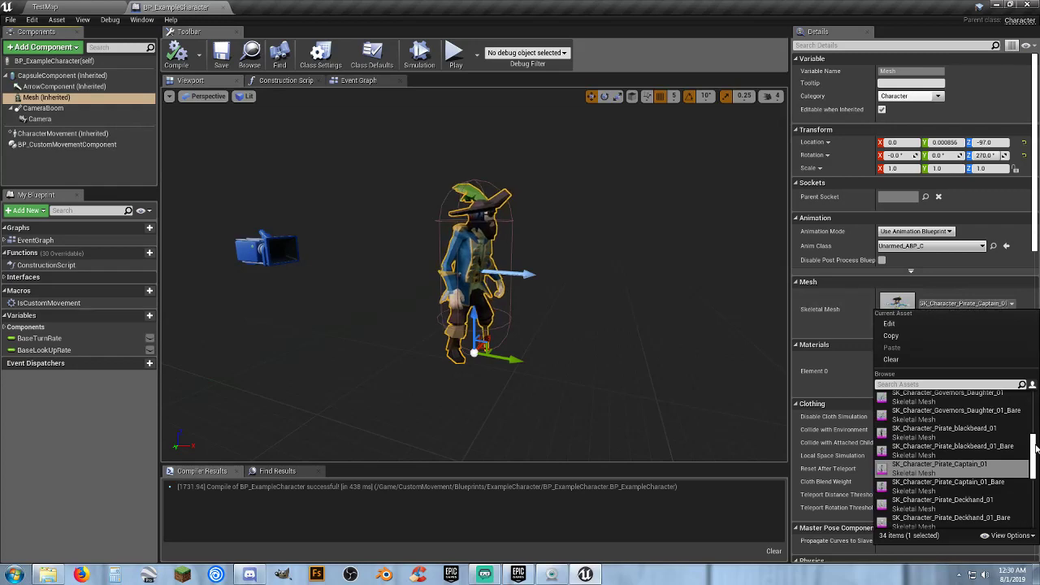
{"action": "scroll", "coordinate": [986, 408], "scroll_direction": "up", "scroll_amount": 5}
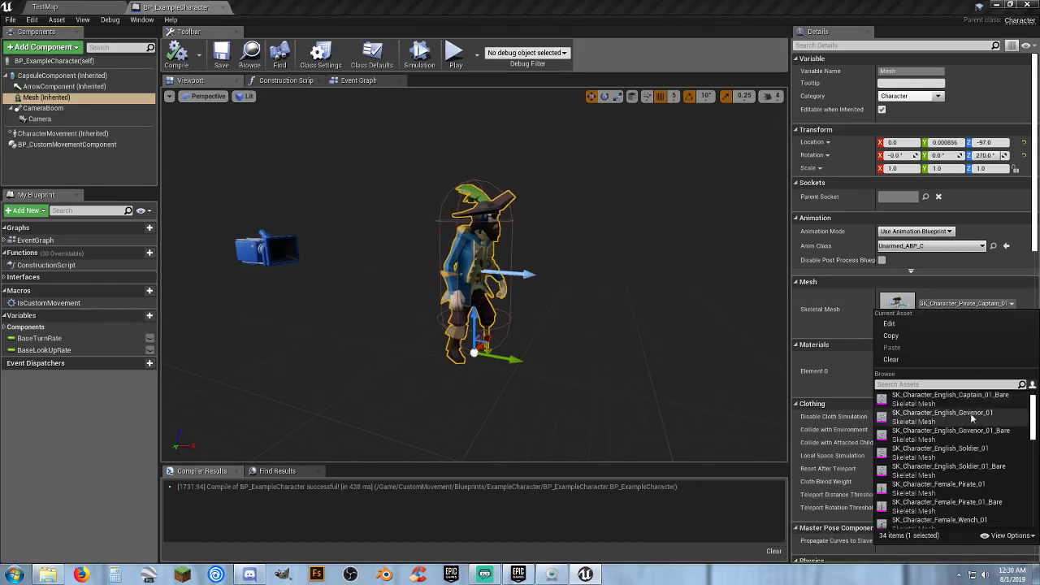
{"action": "scroll", "coordinate": [970, 460], "scroll_direction": "down", "scroll_amount": 3}
{"action": "scroll", "coordinate": [970, 460], "scroll_direction": "down", "scroll_amount": 4}
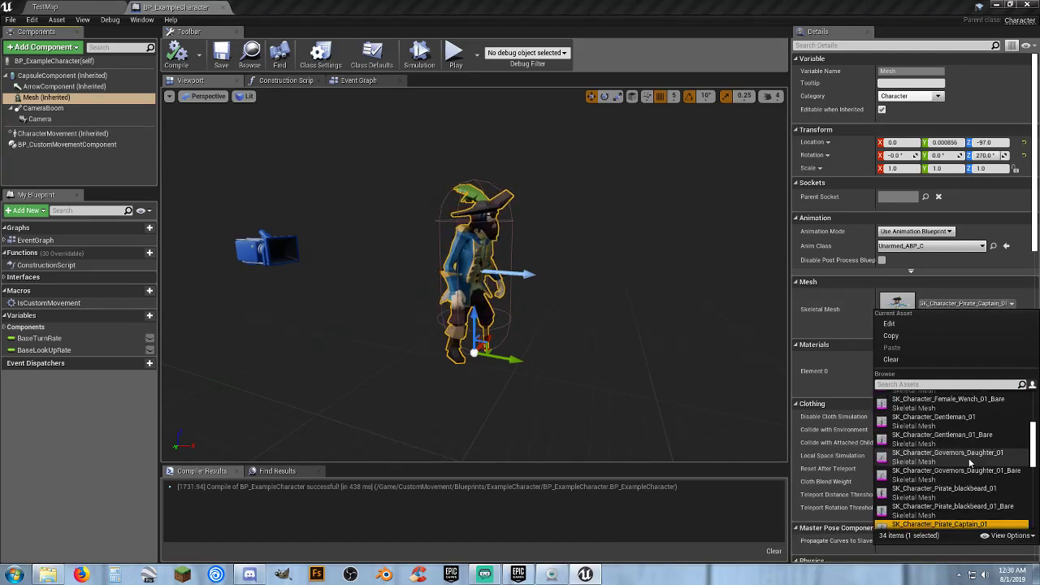
{"action": "scroll", "coordinate": [968, 463], "scroll_direction": "down", "scroll_amount": 8}
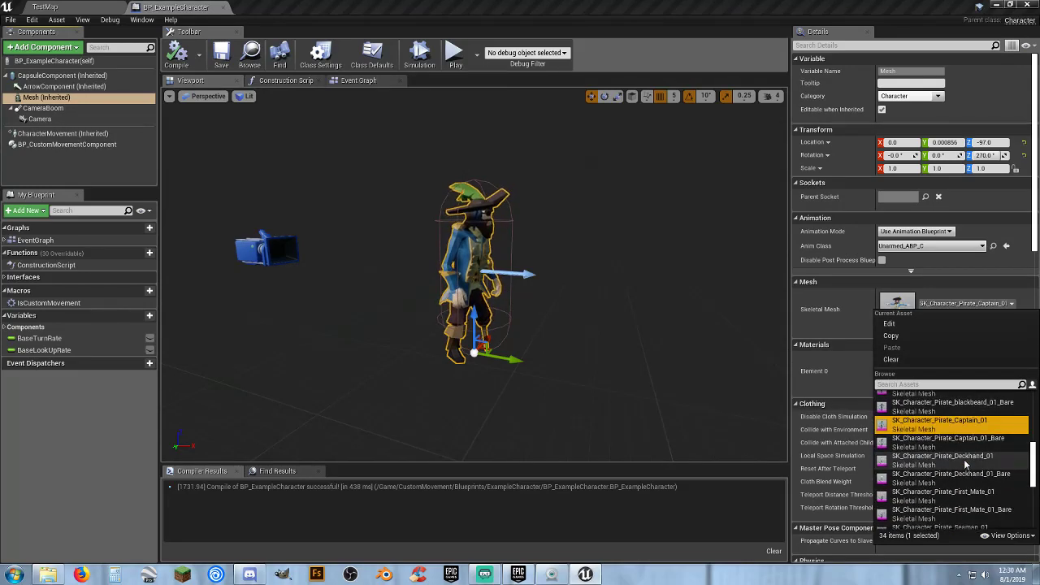
{"action": "scroll", "coordinate": [964, 466], "scroll_direction": "down", "scroll_amount": 2}
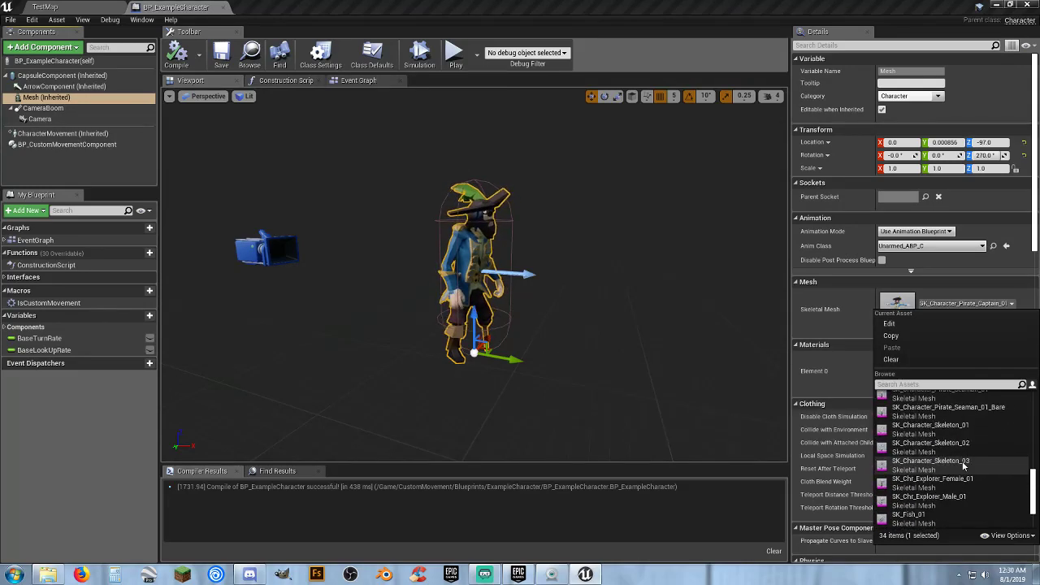
{"action": "left_click", "coordinate": [934, 497]}
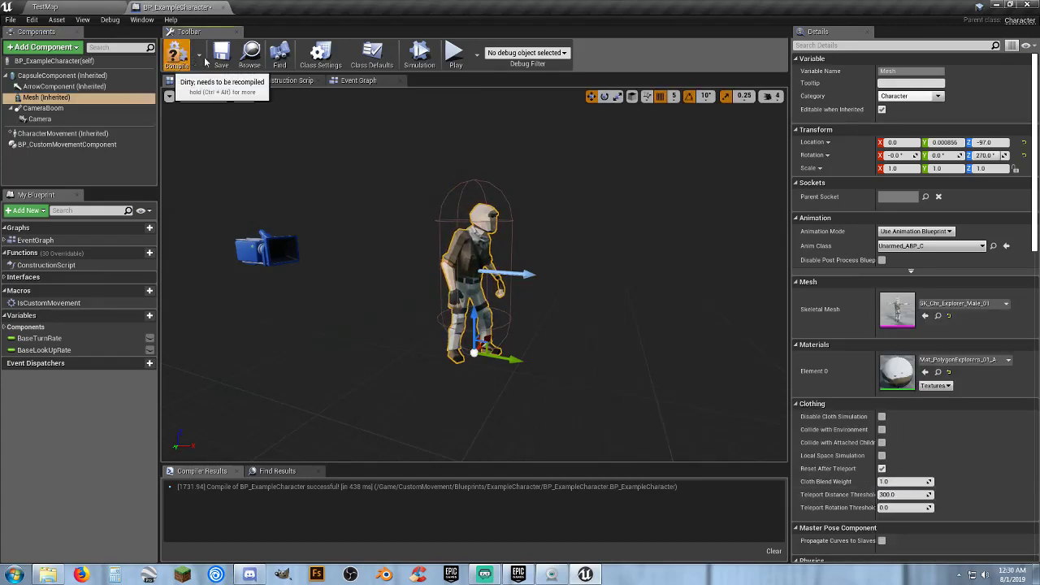
{"action": "left_click", "coordinate": [177, 55]}
Play-test TestMap with the male explorer character, climbing the ladder to the top of the wall, and stop the session.
{"action": "left_click", "coordinate": [126, 10]}
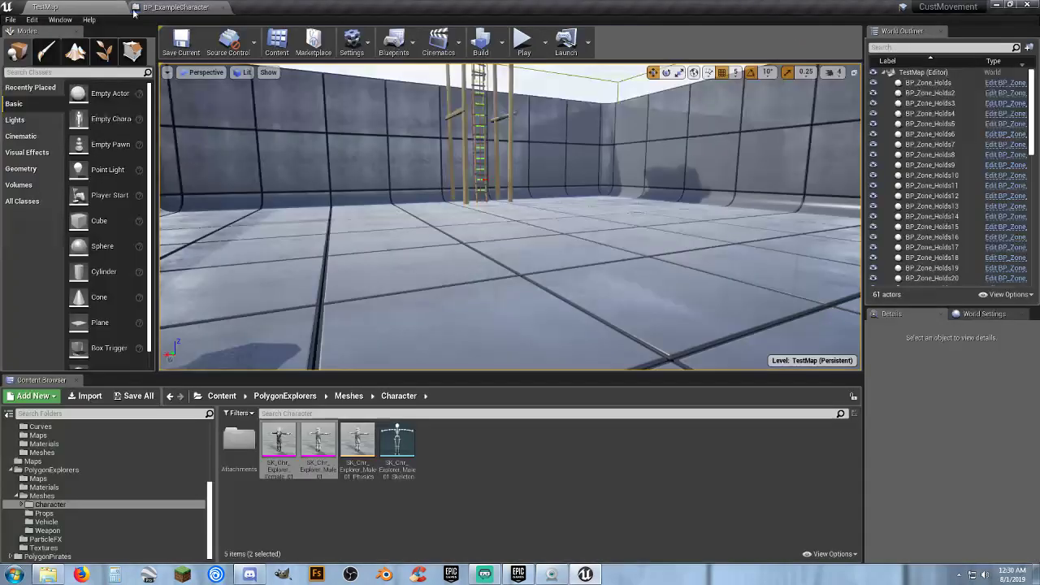
{"action": "left_click", "coordinate": [523, 43]}
{"action": "key", "text": "w"}
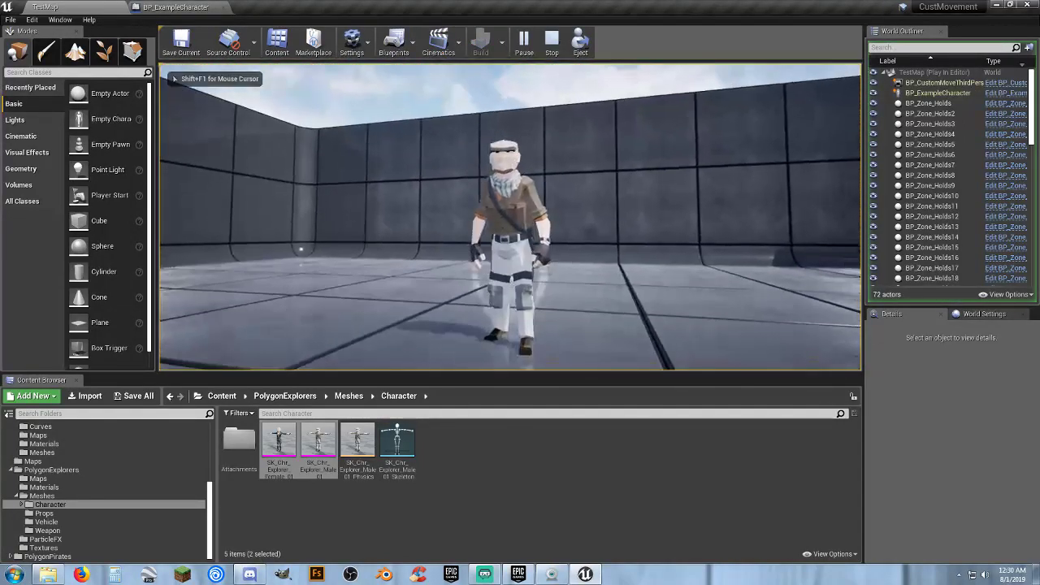
{"action": "key", "text": "a"}
{"action": "key", "text": "w"}
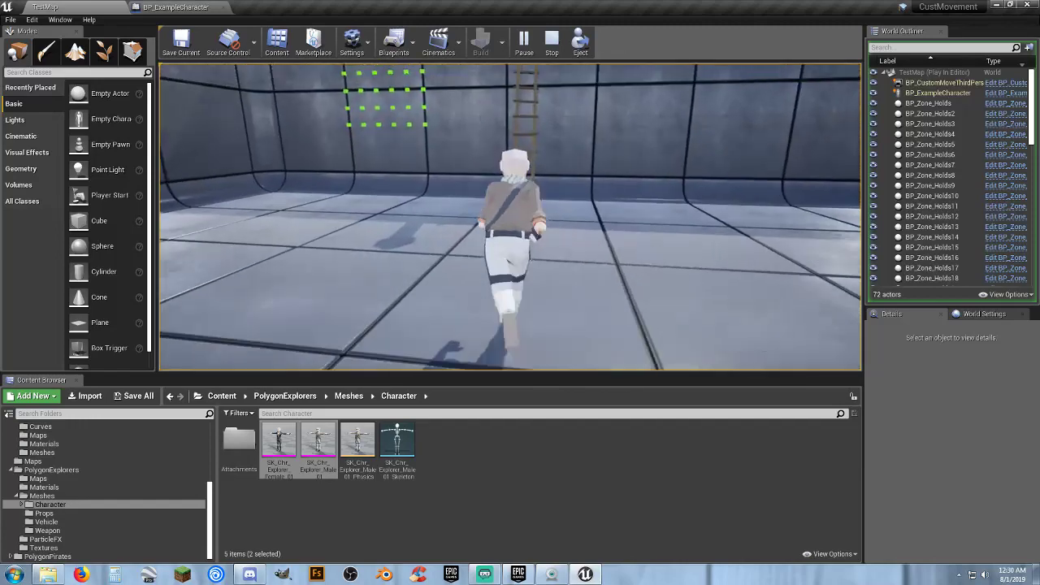
{"action": "key", "text": "w"}
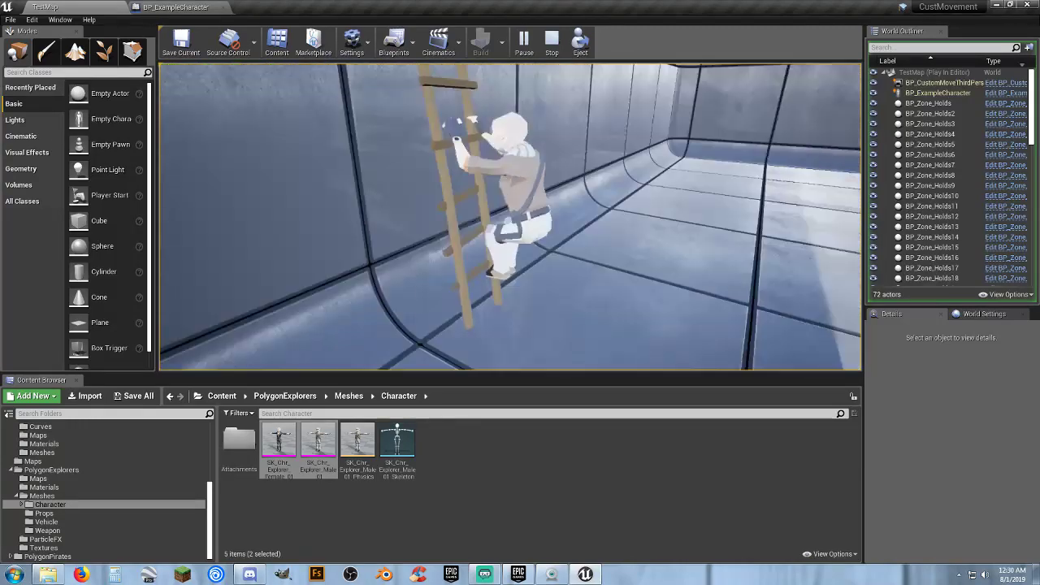
{"action": "key", "text": "w"}
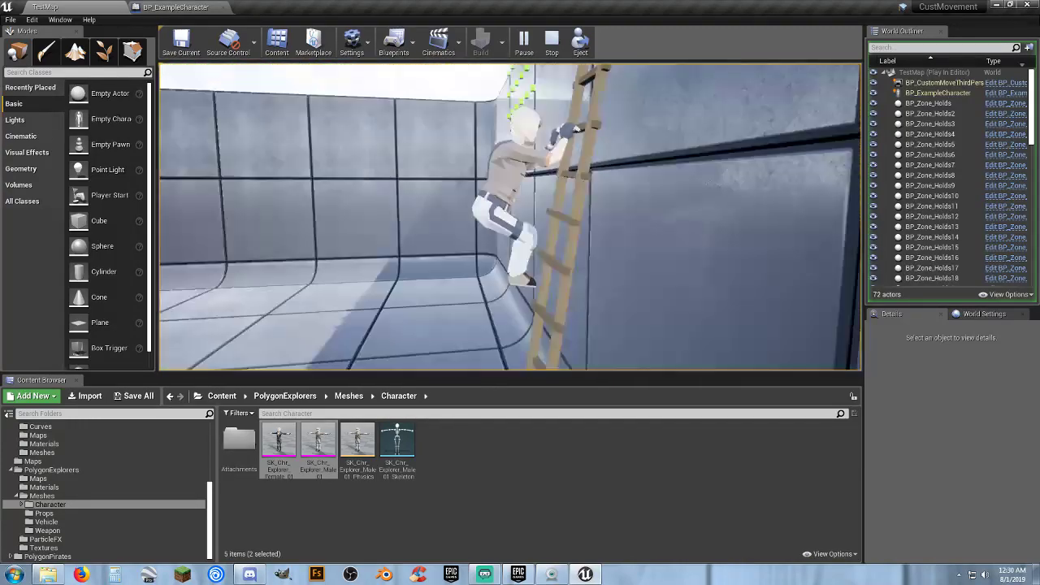
{"action": "key", "text": "w"}
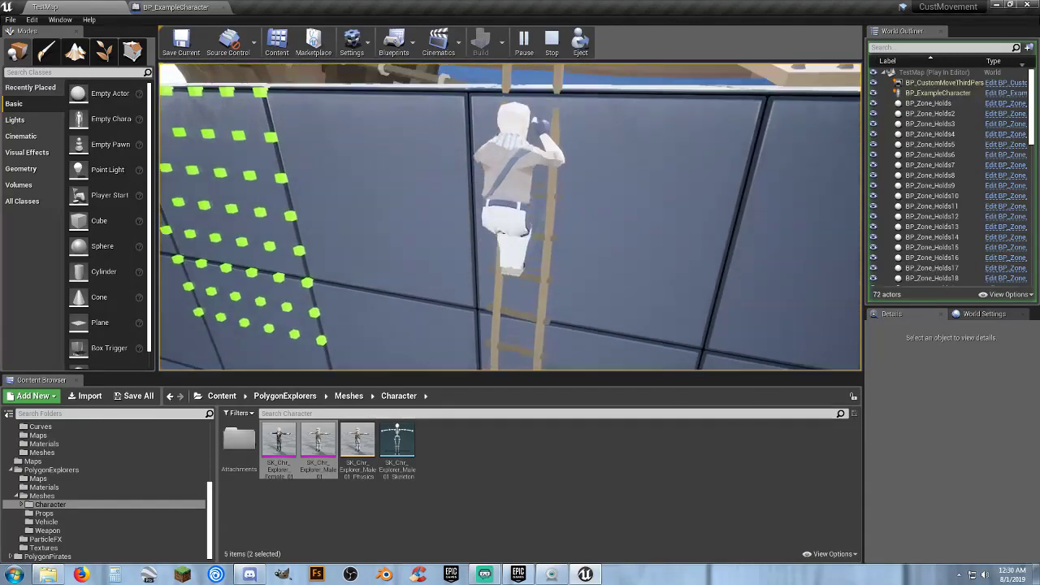
{"action": "key", "text": "w"}
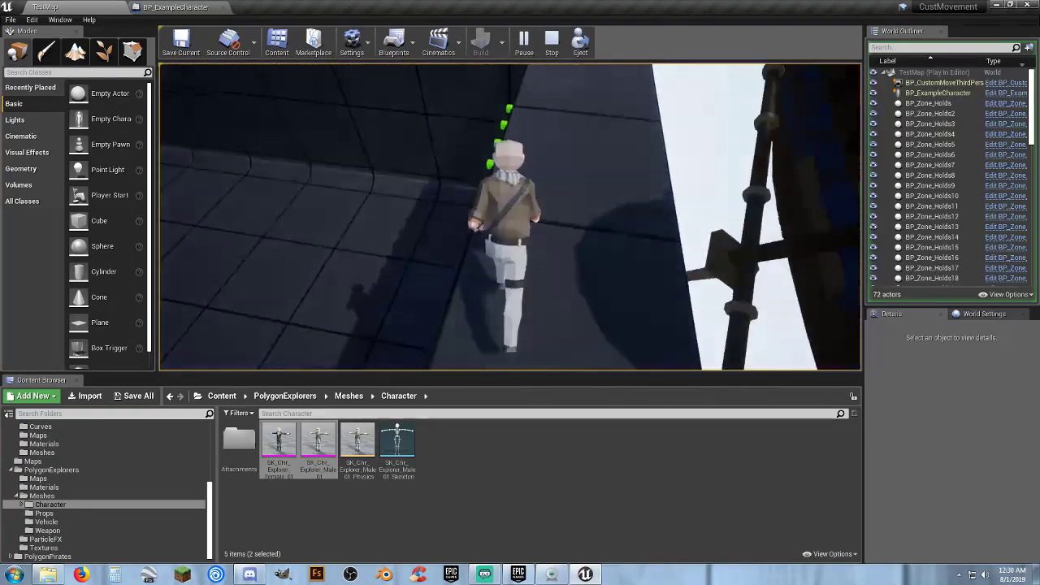
{"action": "key", "text": "Escape"}
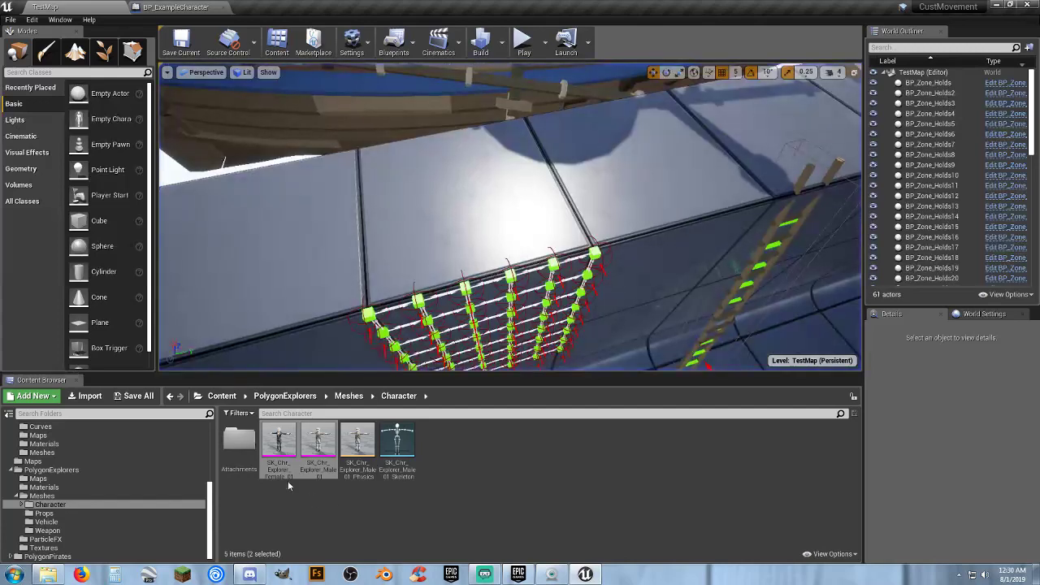
Review the skeleton actions offered for the female and male explorer meshes together, then dismiss them.
{"action": "left_click", "coordinate": [279, 452]}
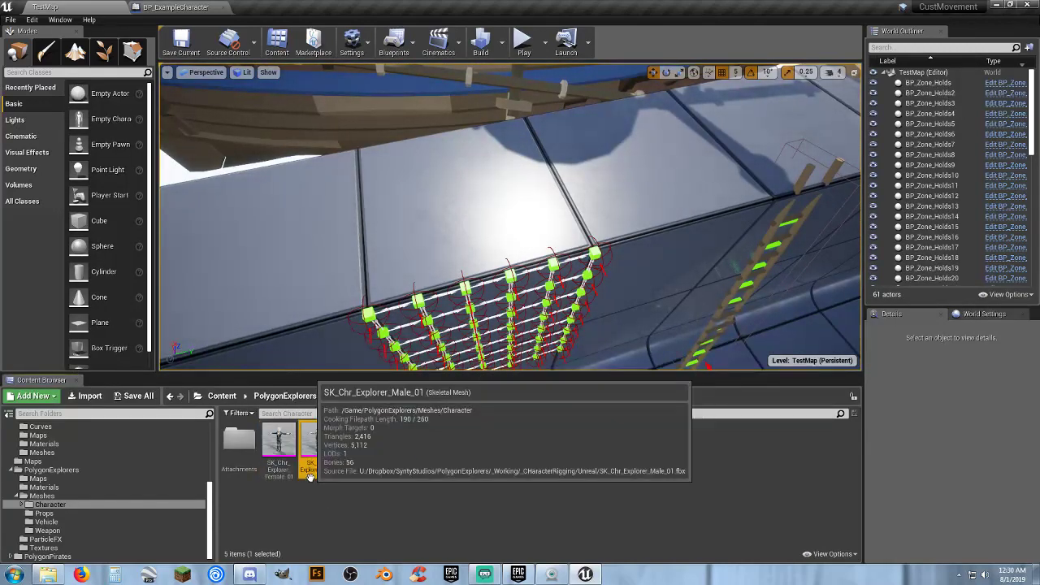
{"action": "left_click", "coordinate": [313, 473], "text": "ctrl"}
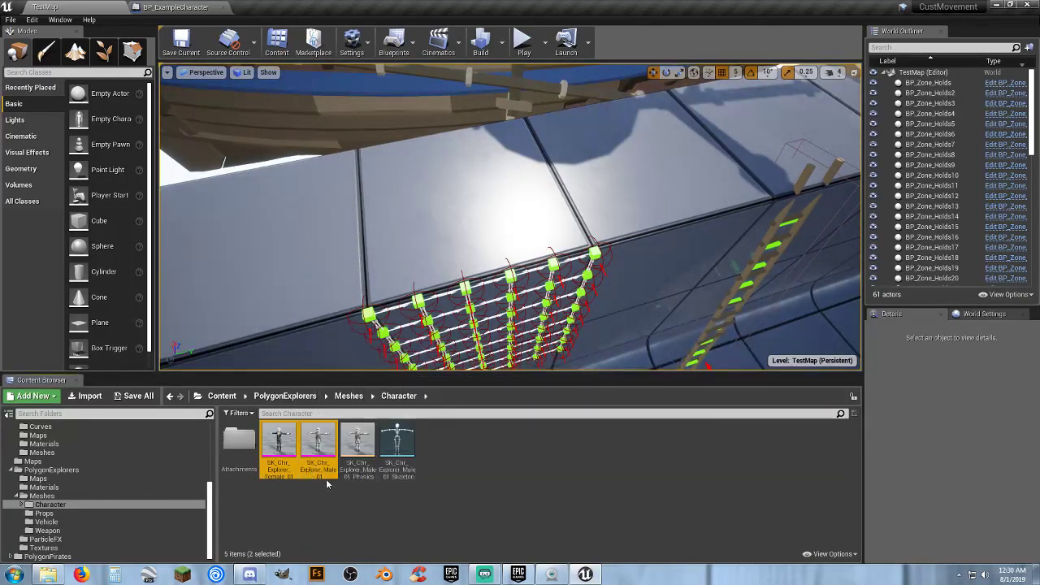
{"action": "right_click", "coordinate": [321, 475]}
{"action": "mouse_move", "coordinate": [411, 164]}
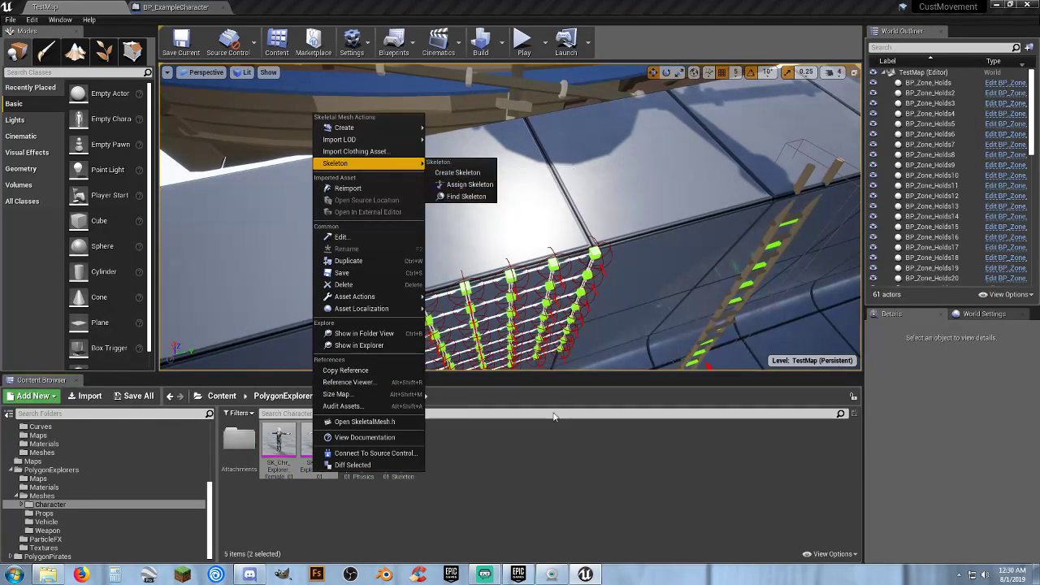
{"action": "left_click", "coordinate": [541, 469]}
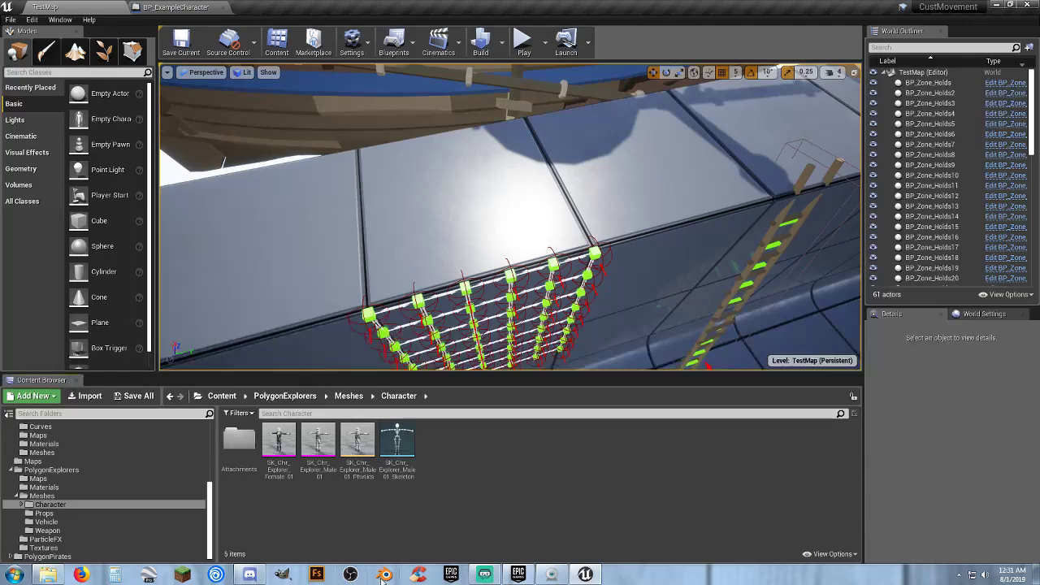
Switch to the Epic Games Launcher library to check the owned POLYGON packs, then return to the Unreal Editor.
{"action": "left_click", "coordinate": [585, 576]}
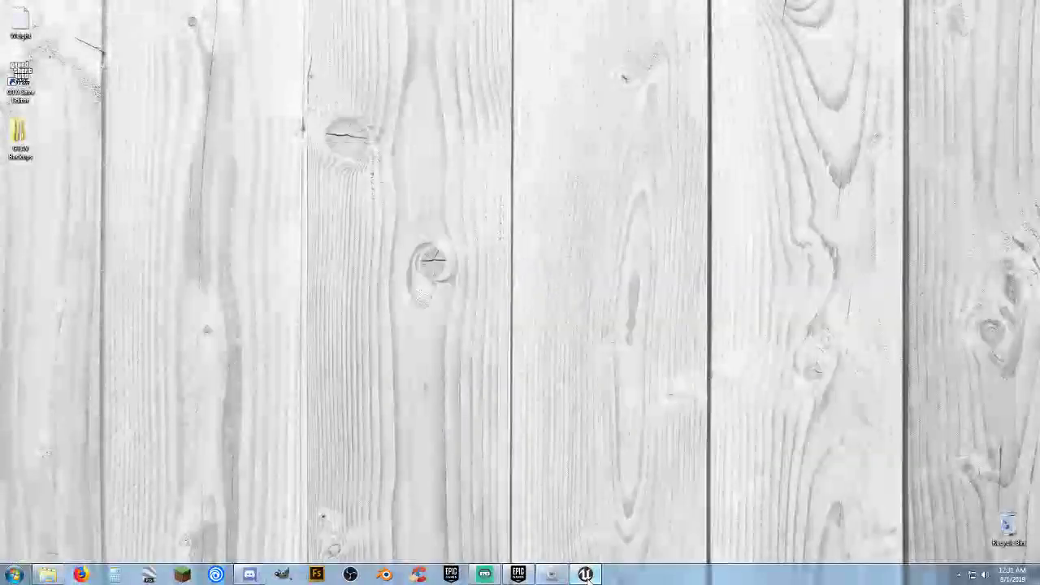
{"action": "left_click", "coordinate": [585, 575]}
{"action": "left_click", "coordinate": [518, 574]}
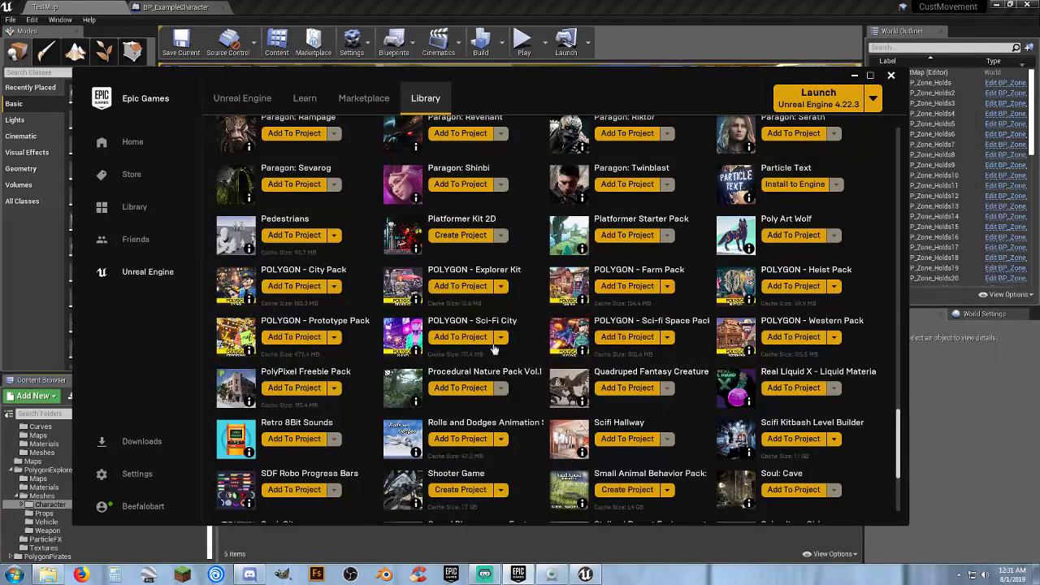
{"action": "left_click", "coordinate": [855, 75]}
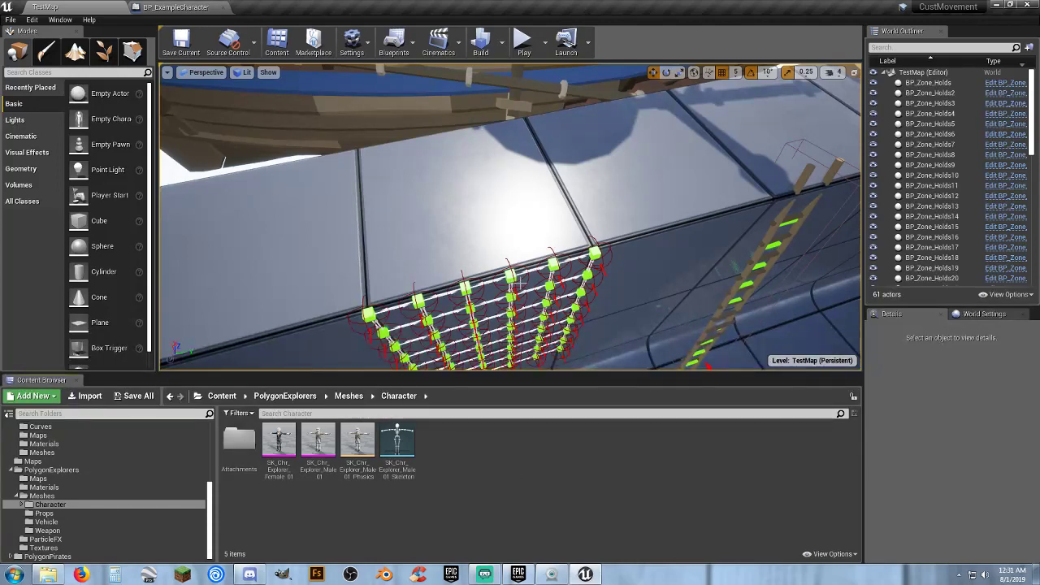
{"action": "right_click_drag", "start_coordinate": [515, 278], "coordinate": [455, 277]}
{"action": "right_click_drag", "start_coordinate": [545, 333], "coordinate": [536, 325]}
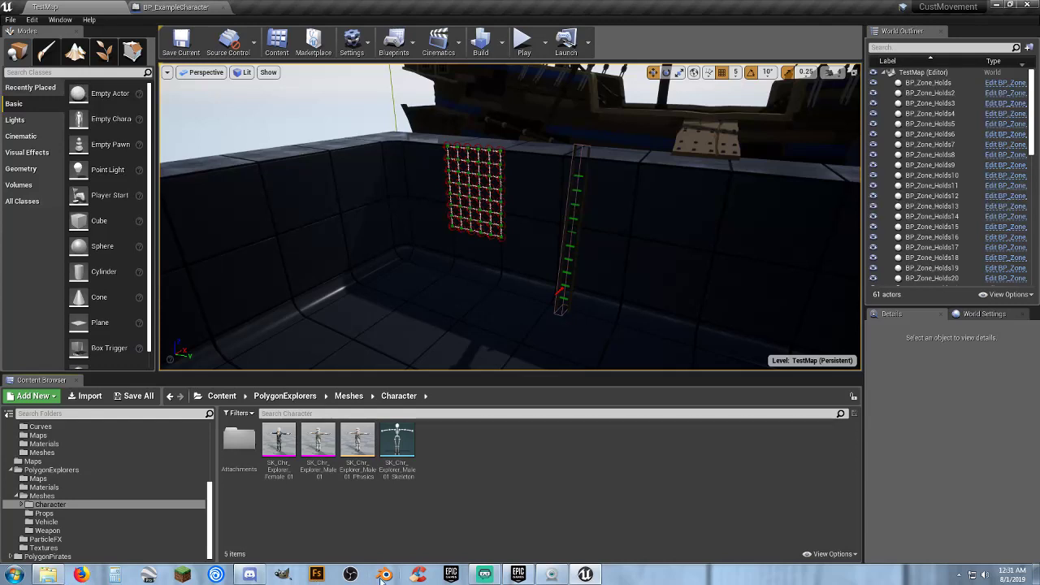
{"action": "left_click", "coordinate": [46, 575]}
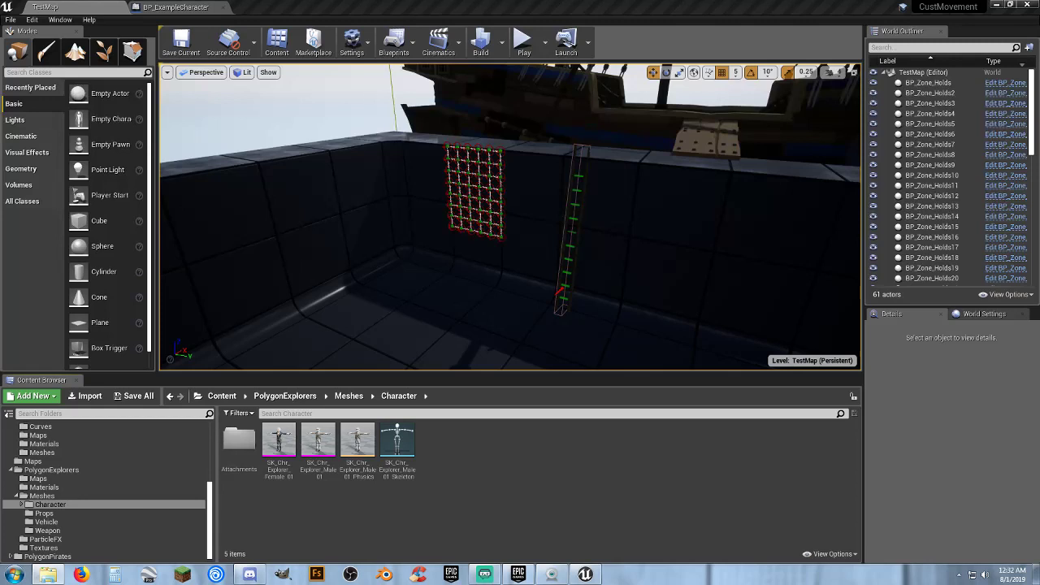
{"action": "left_click", "coordinate": [562, 486]}
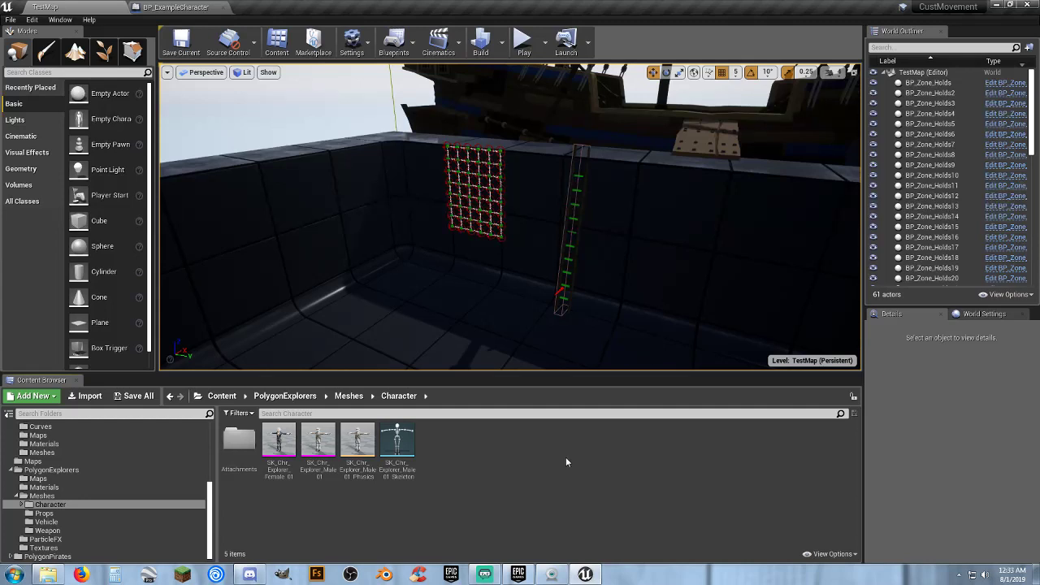
Play-test the male explorer at the grid of green wall holds and around the arena floor, then stop the session.
{"action": "right_click_drag", "start_coordinate": [449, 265], "coordinate": [413, 249]}
{"action": "key", "text": "w"}
{"action": "key", "text": "w"}
{"action": "key", "text": "s"}
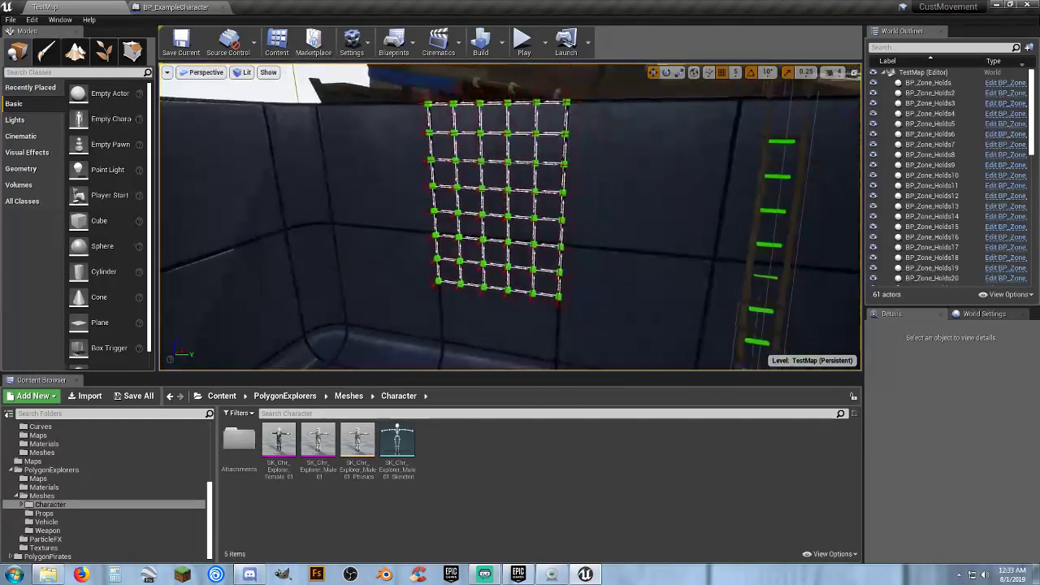
{"action": "left_click_drag", "start_coordinate": [415, 232], "coordinate": [453, 262]}
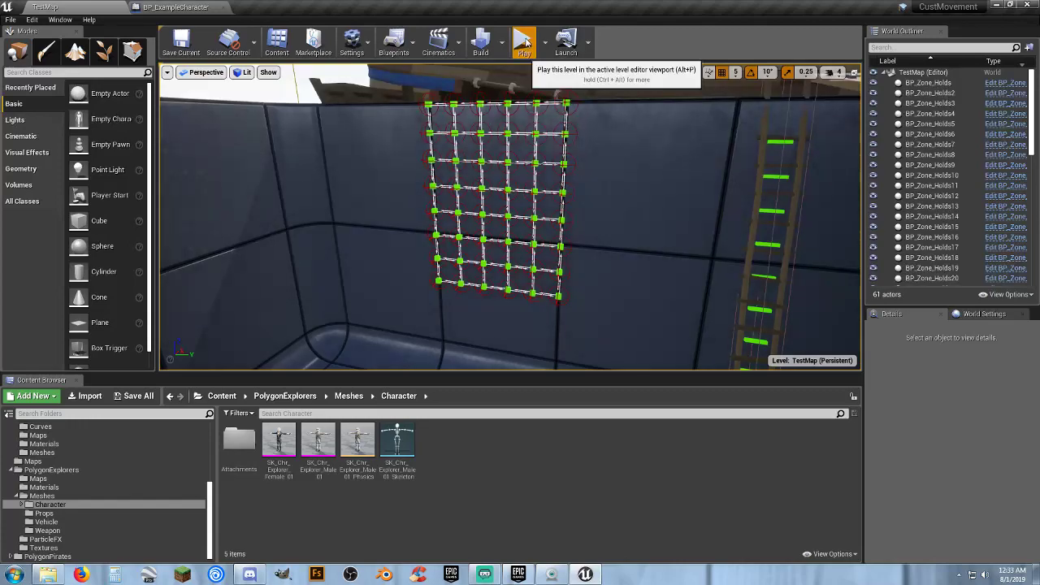
{"action": "left_click", "coordinate": [526, 42]}
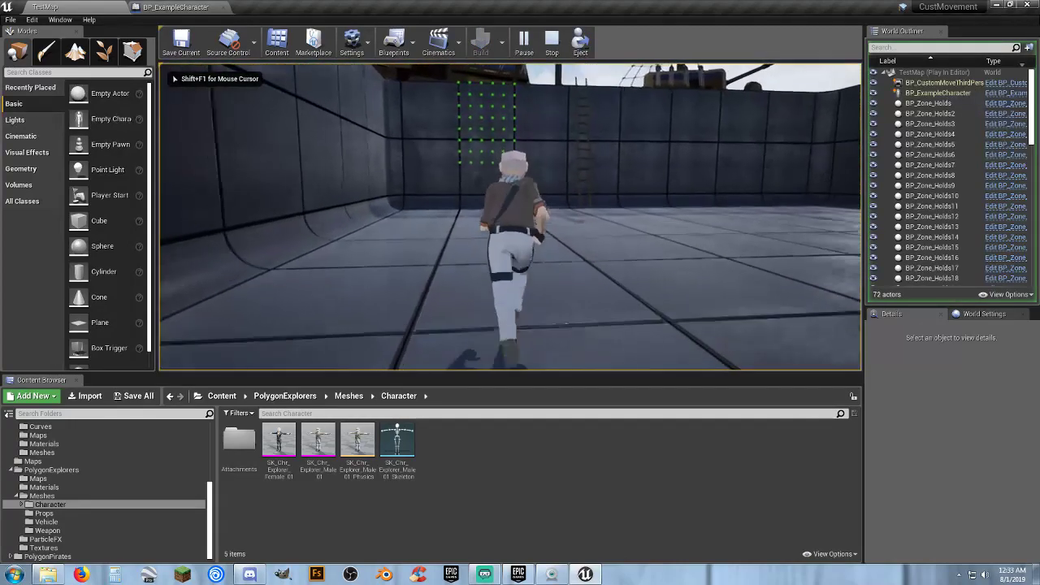
{"action": "key", "text": "w"}
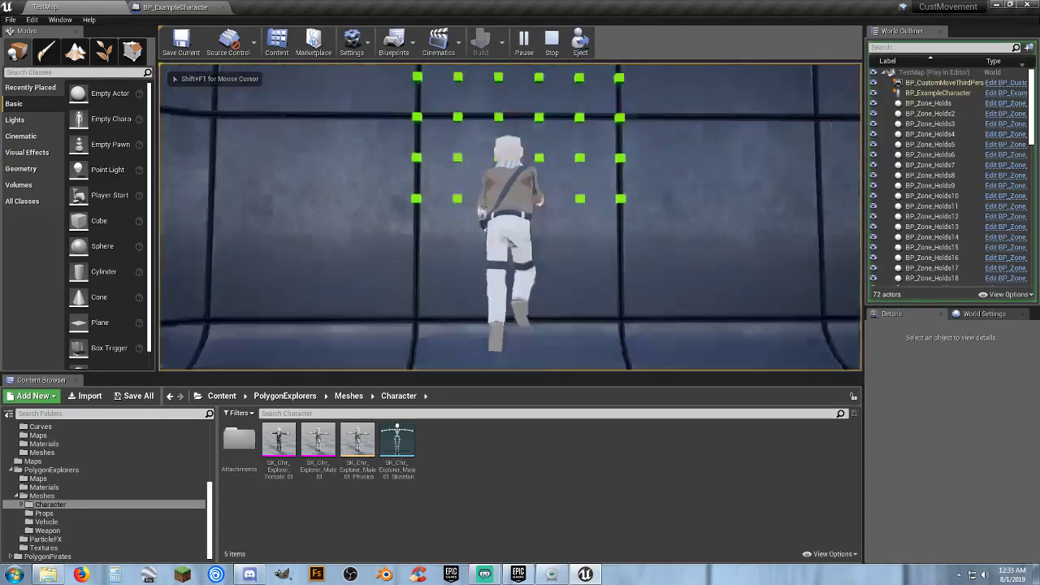
{"action": "key", "text": "w"}
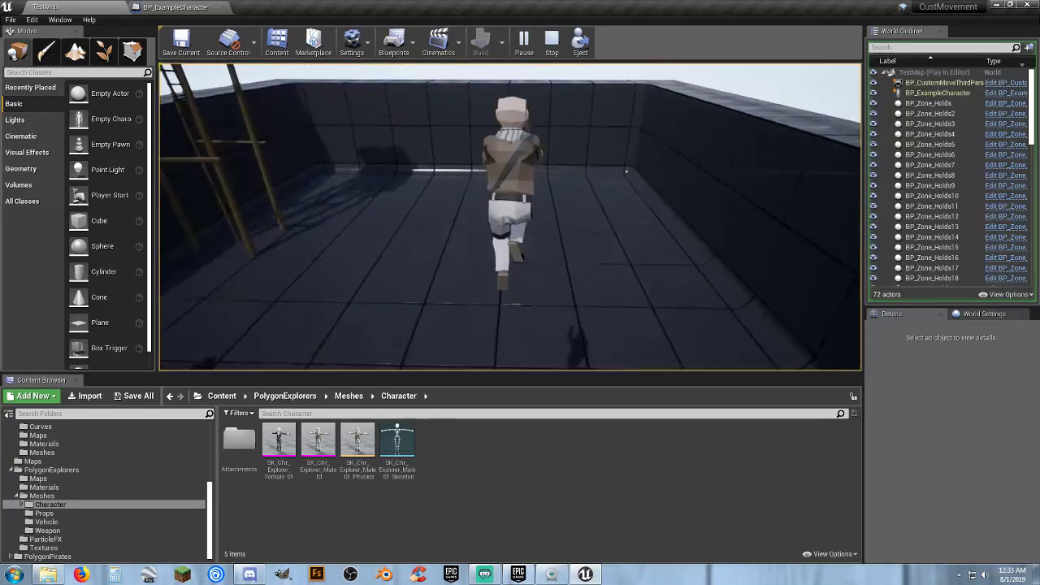
{"action": "key", "text": "w"}
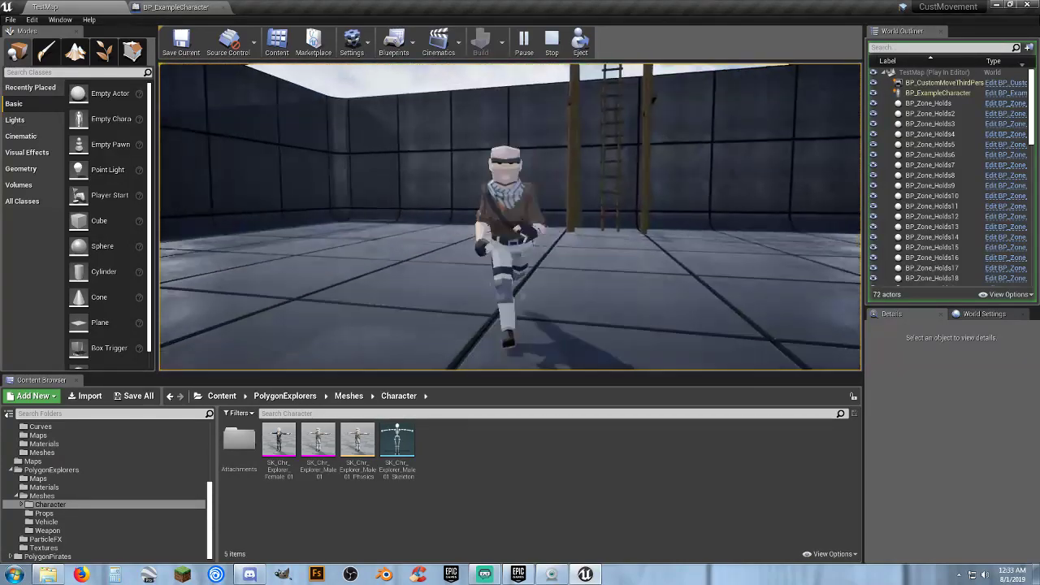
{"action": "key", "text": "w"}
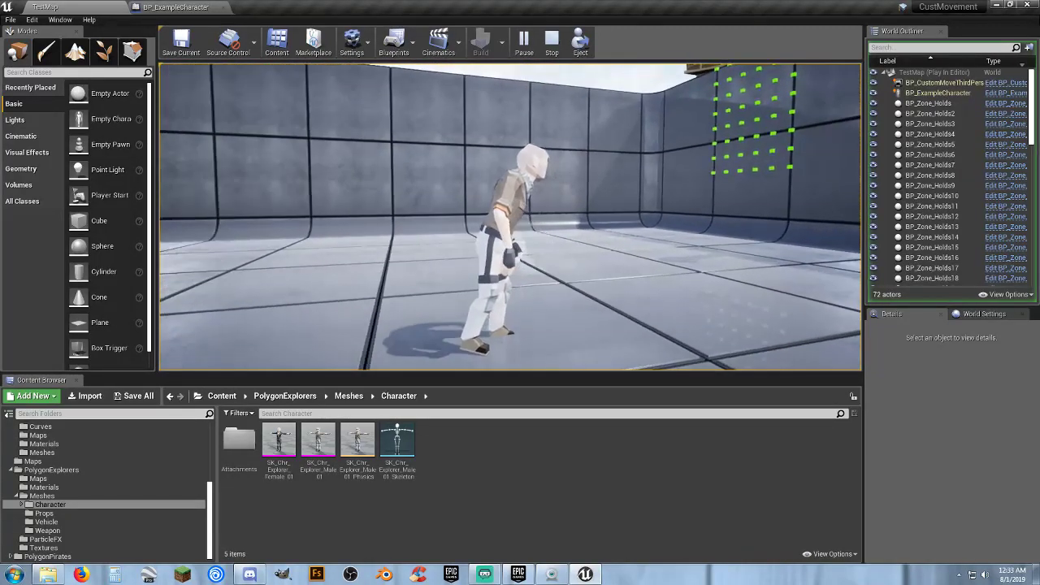
{"action": "key", "text": "w"}
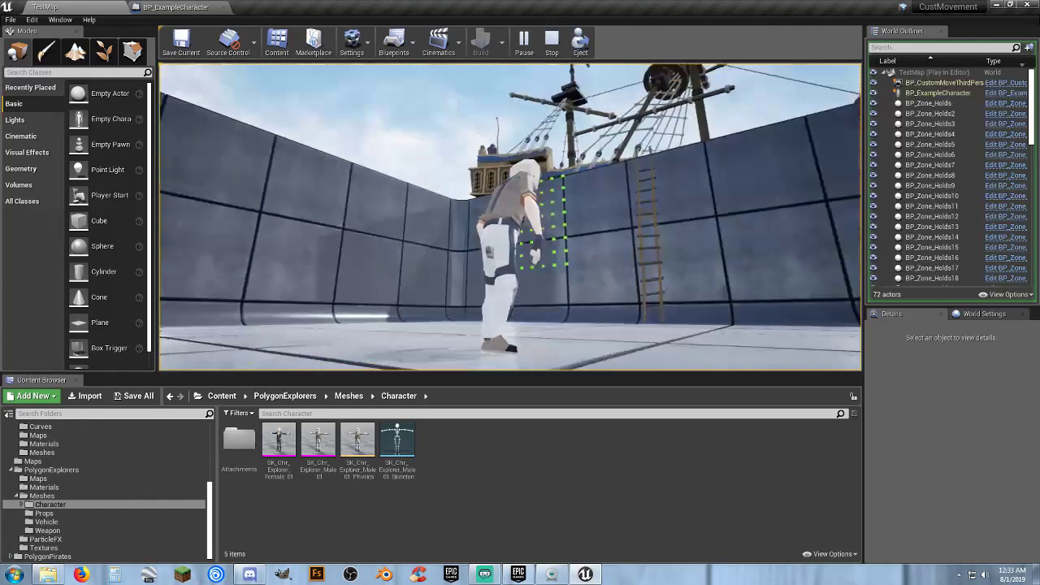
{"action": "key", "text": "a"}
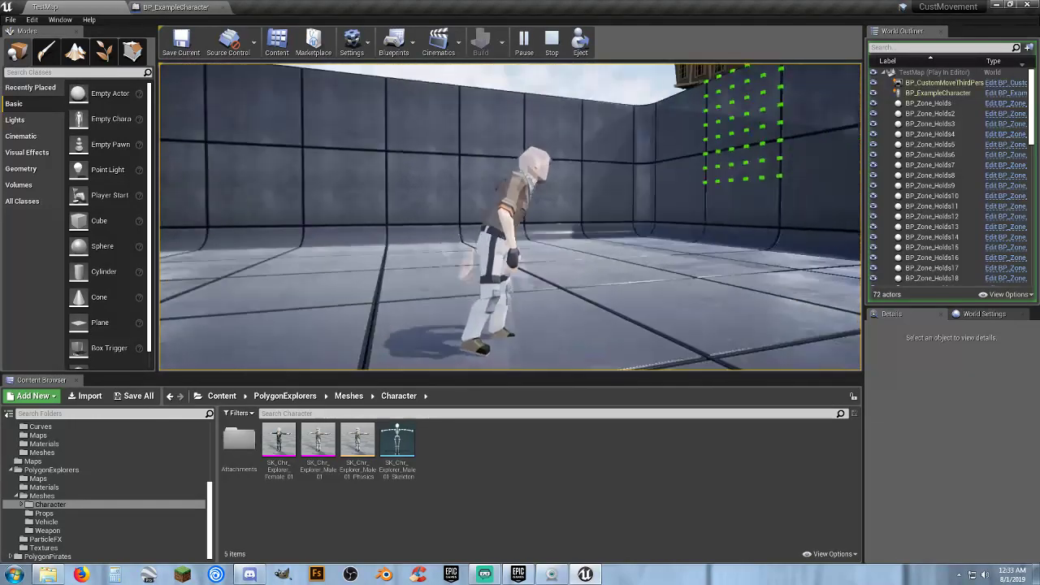
{"action": "key", "text": "Escape"}
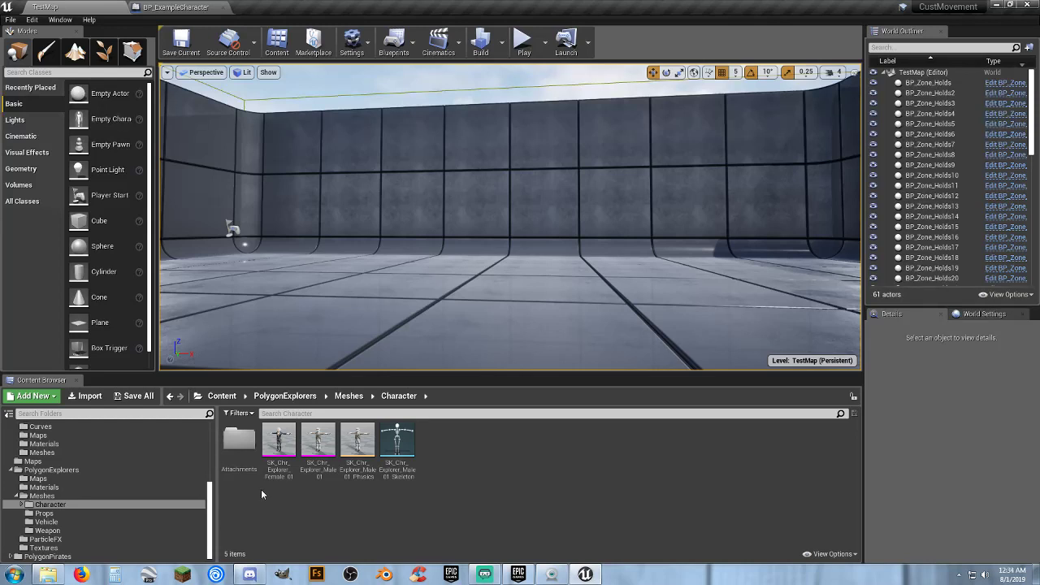
Open the People folder inside PolygonPirates' Meshes/Characters folder and select the SK_Character_Skeleton_01 mesh.
{"action": "left_click", "coordinate": [11, 471]}
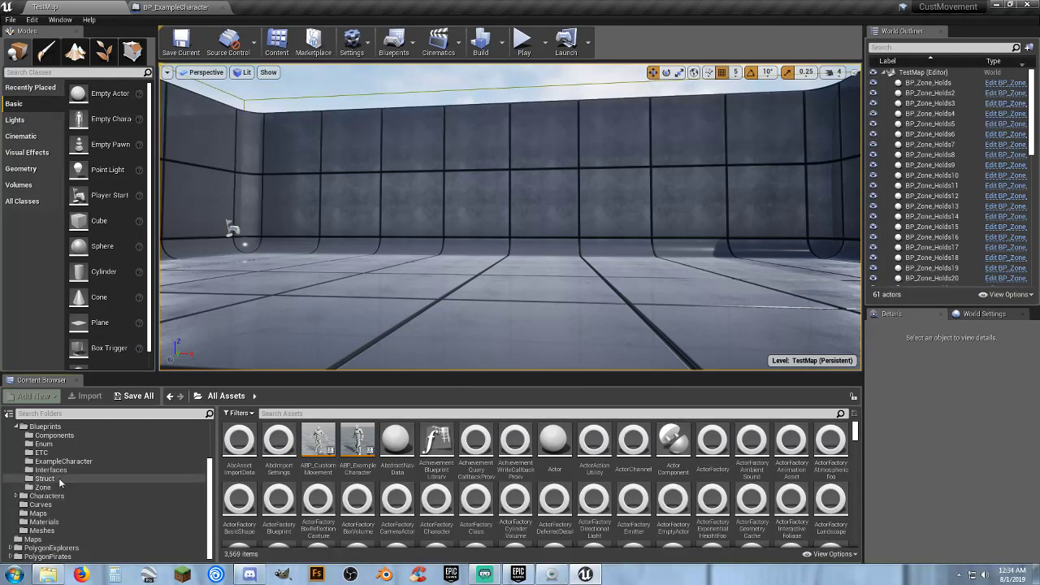
{"action": "left_click", "coordinate": [16, 426]}
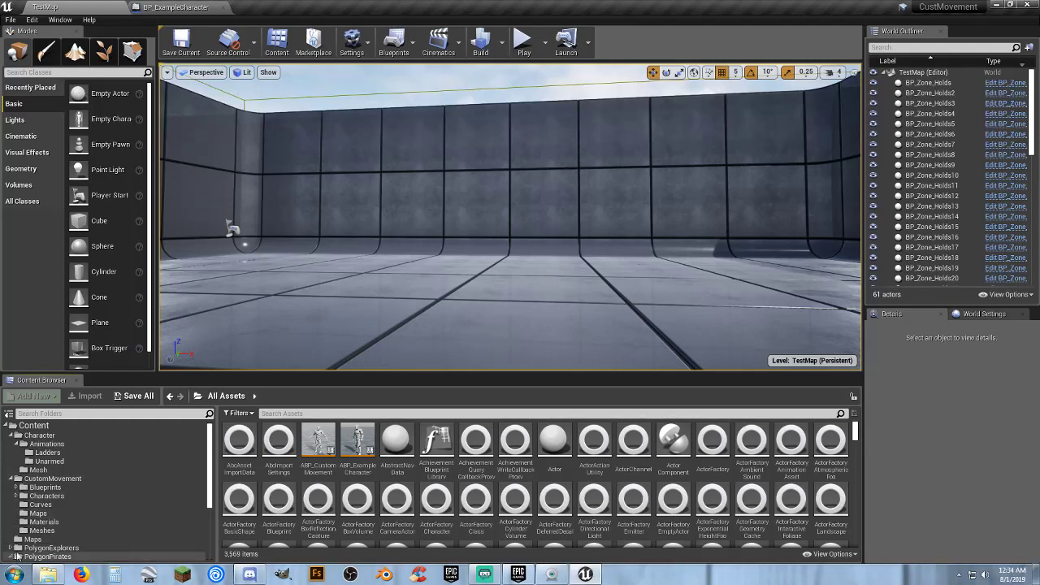
{"action": "left_click", "coordinate": [12, 557]}
{"action": "scroll", "coordinate": [66, 521], "scroll_direction": "down", "scroll_amount": 1}
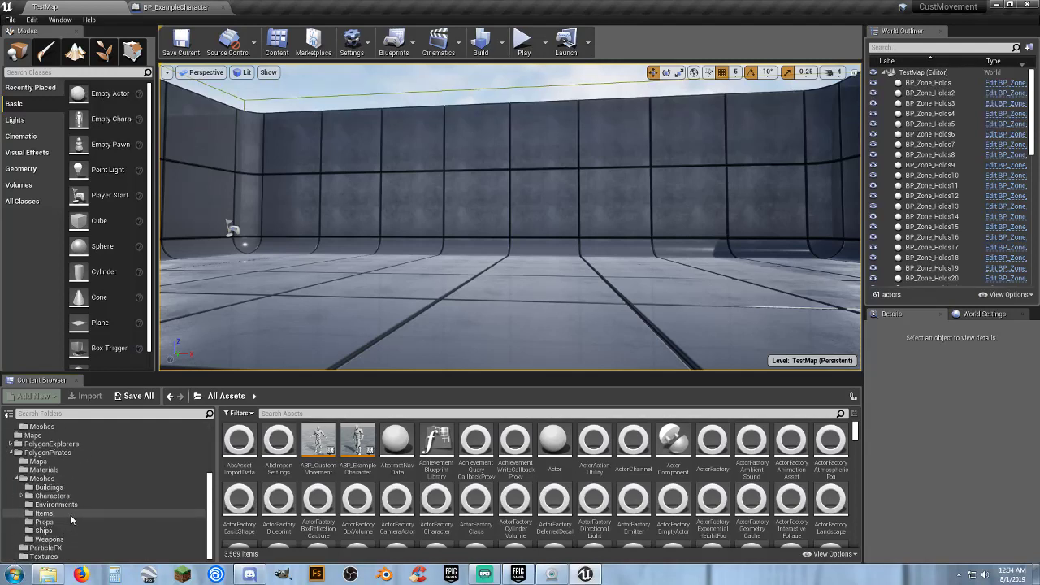
{"action": "left_click", "coordinate": [50, 496]}
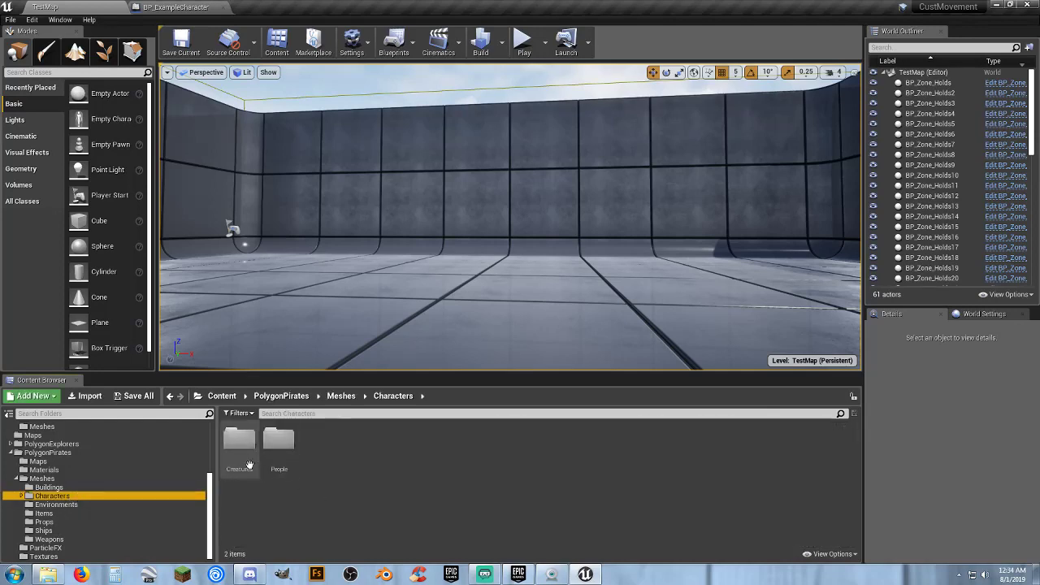
{"action": "double_click", "coordinate": [279, 441]}
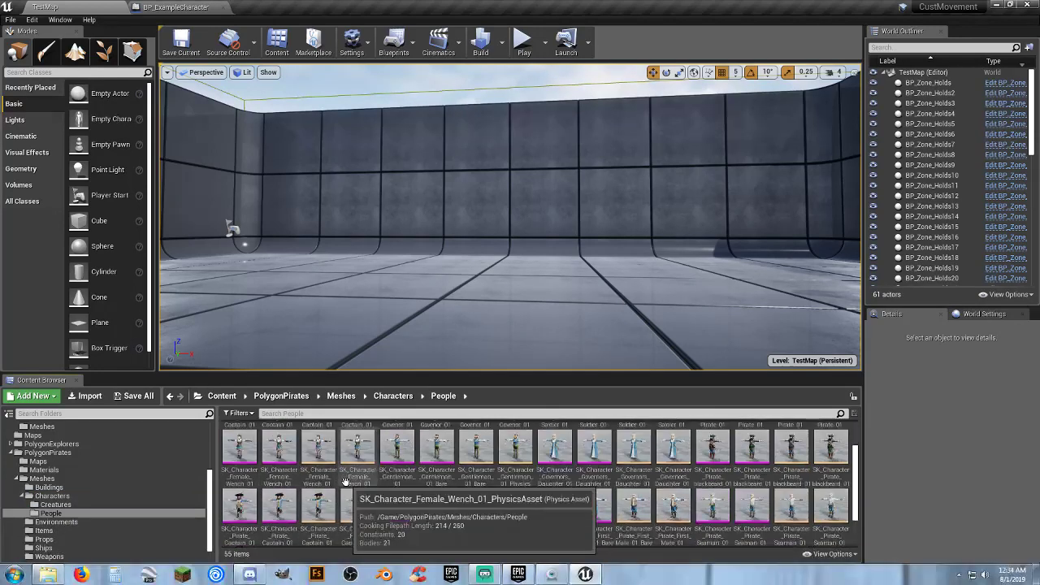
{"action": "scroll", "coordinate": [345, 482], "scroll_direction": "down", "scroll_amount": 1}
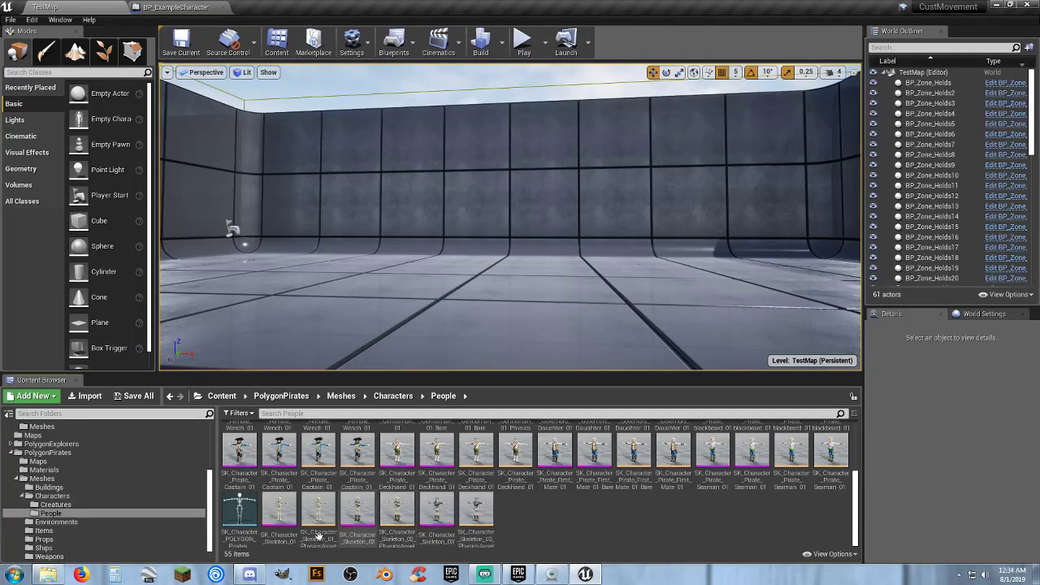
{"action": "left_click", "coordinate": [279, 512]}
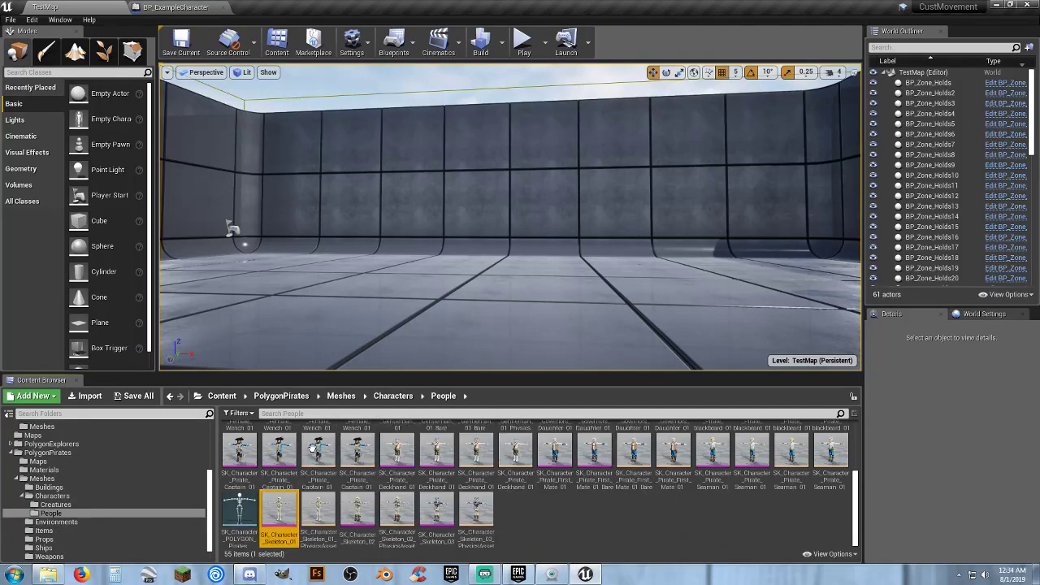
Assign SK_Character_Skeleton_01 as the skeletal mesh of BP_ExampleCharacter's inherited Mesh component, save the Blueprint and return to TestMap.
{"action": "left_click", "coordinate": [168, 8]}
{"action": "left_click", "coordinate": [45, 96]}
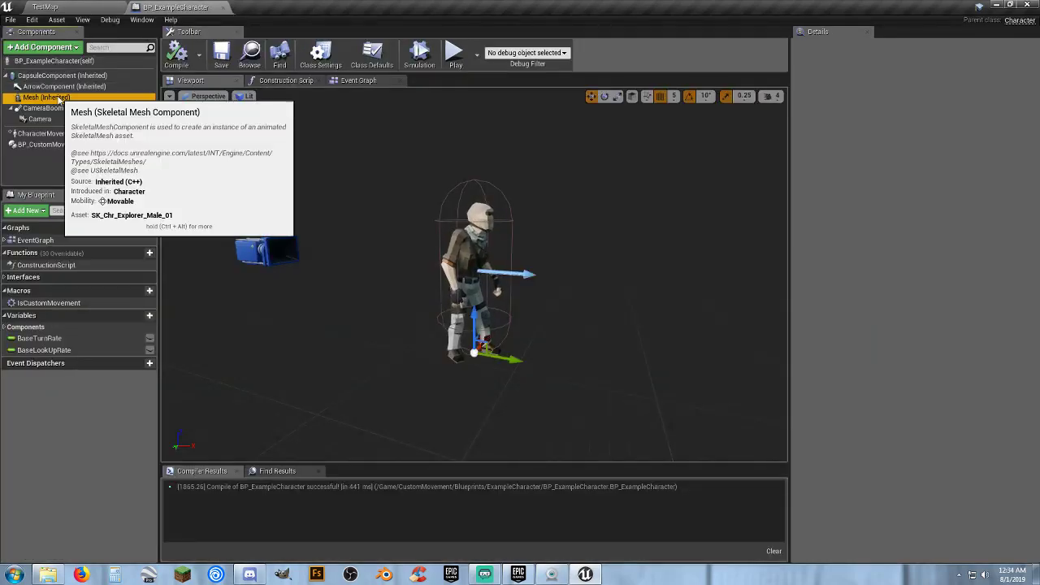
{"action": "left_click", "coordinate": [925, 316]}
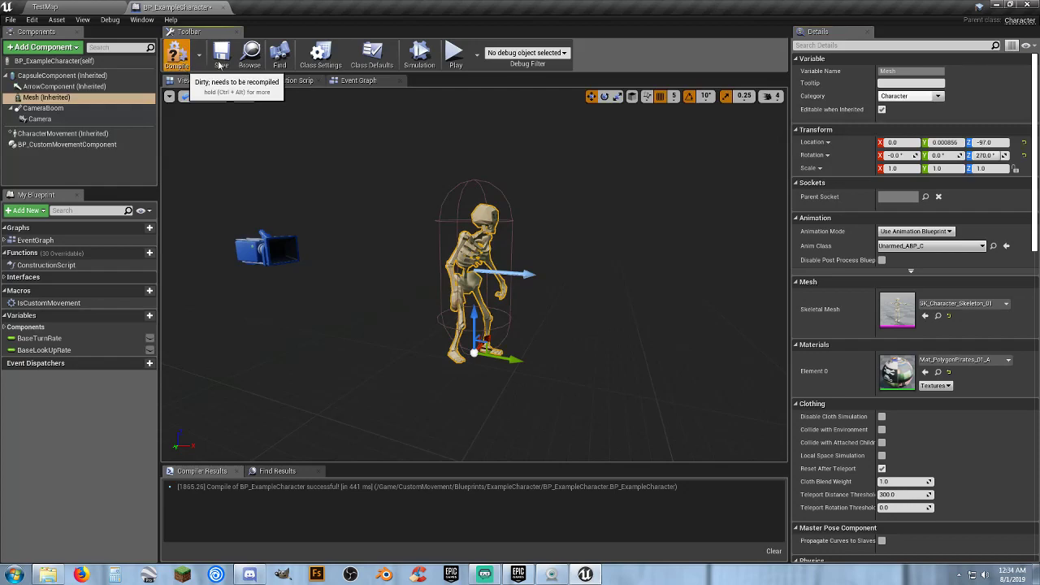
{"action": "left_click", "coordinate": [220, 62]}
{"action": "left_click", "coordinate": [44, 6]}
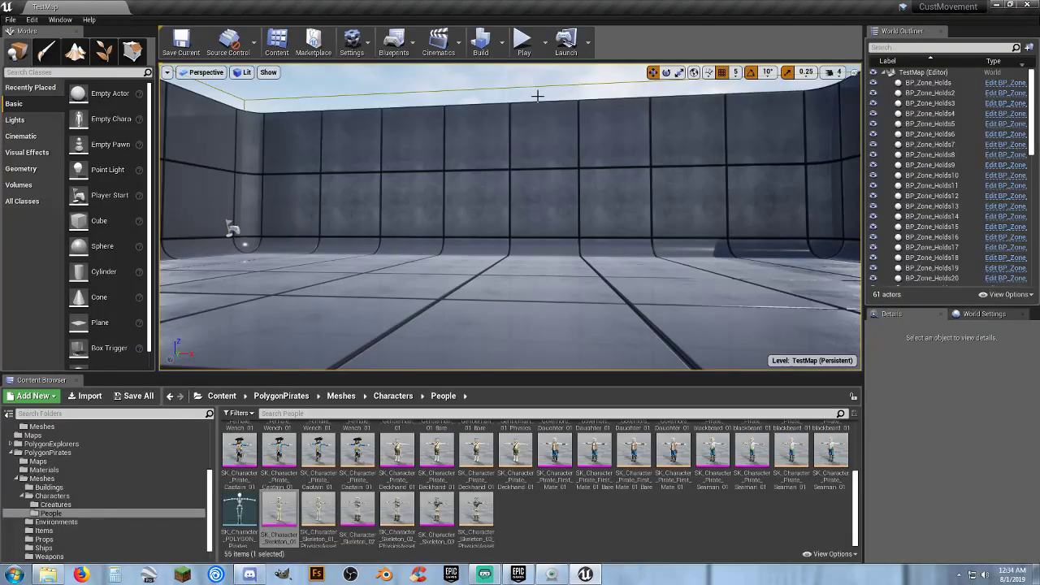
Play-test the skeleton character running across the arena floor and stop the session.
{"action": "left_click", "coordinate": [520, 44]}
{"action": "key", "text": "w"}
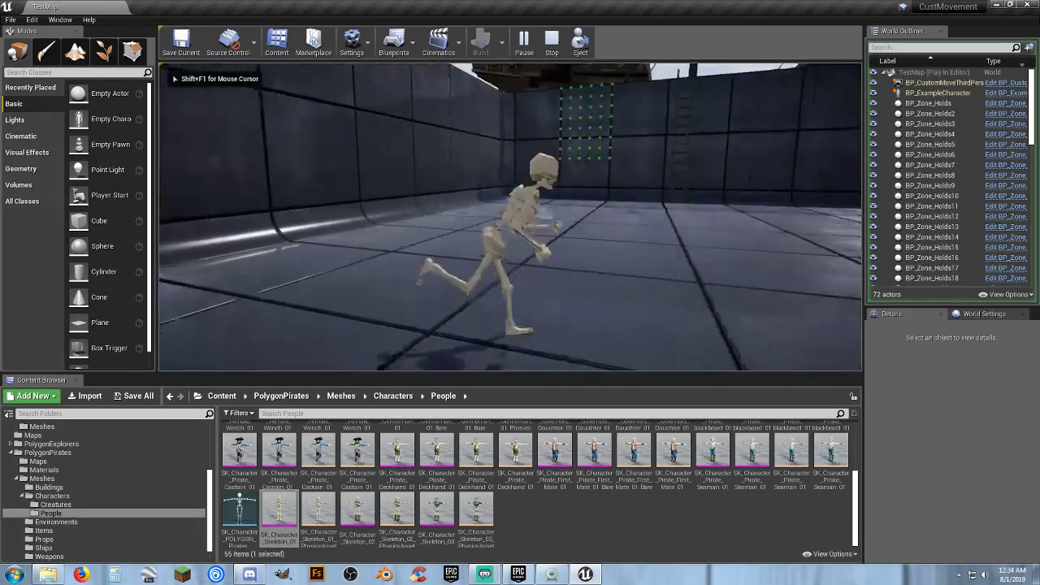
{"action": "key", "text": "Escape"}
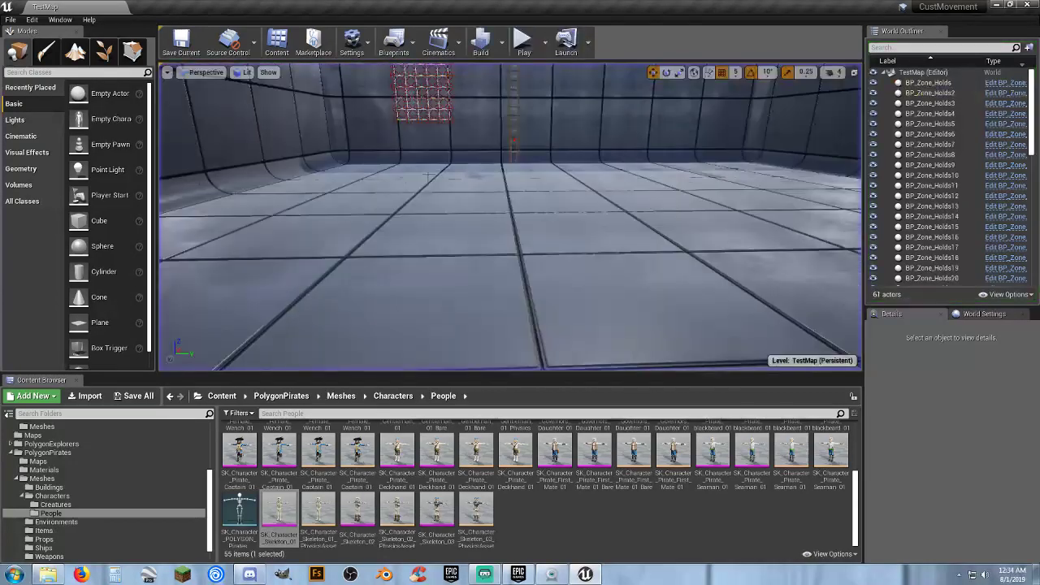
Place SM_Env_Unreal_Water from PolygonPirates' Meshes/Environments folder on the arena floor near the ladder.
{"action": "right_click_drag", "start_coordinate": [428, 175], "coordinate": [285, 146]}
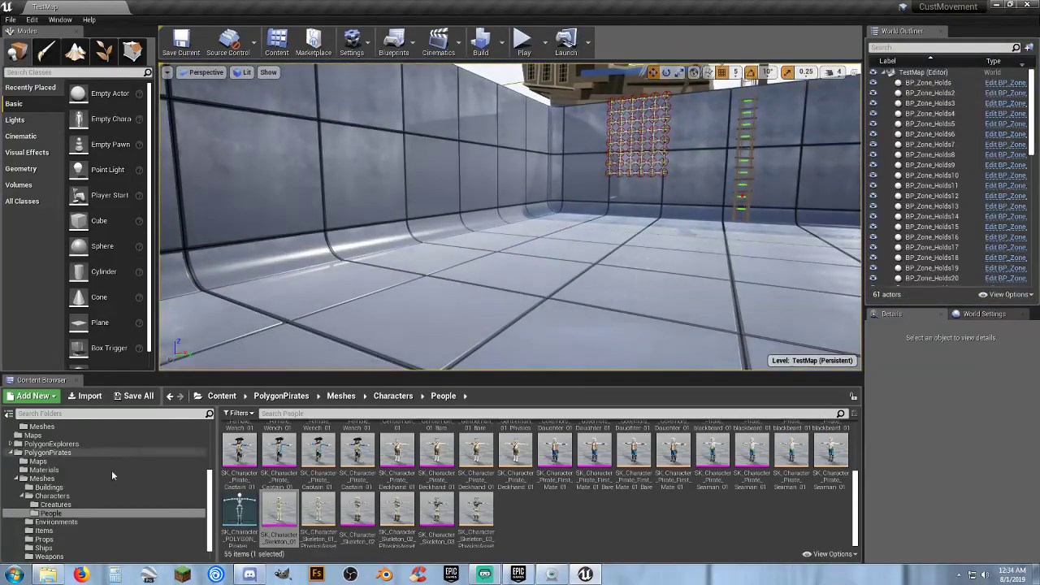
{"action": "left_click", "coordinate": [70, 523]}
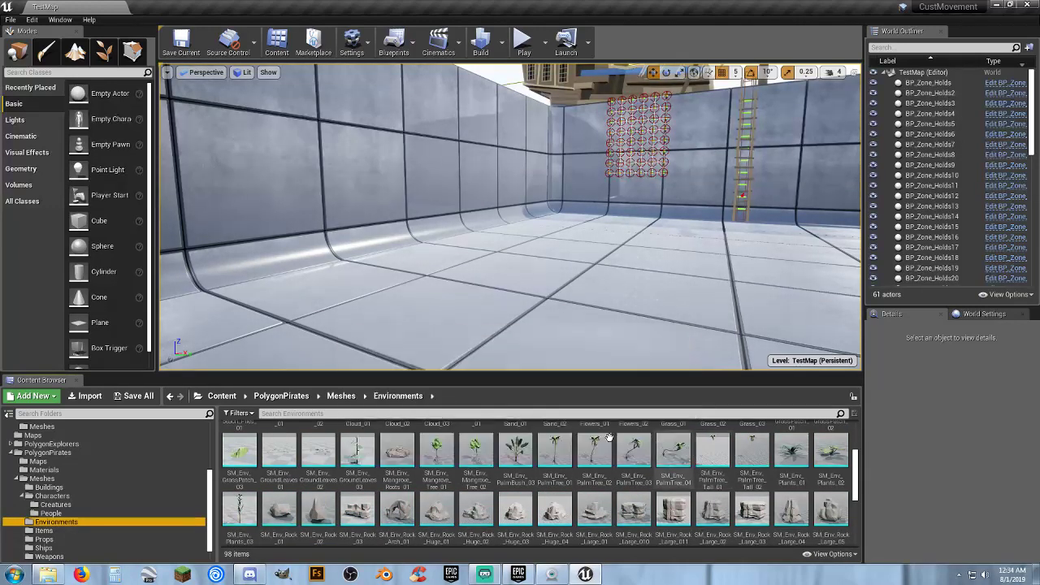
{"action": "scroll", "coordinate": [596, 447], "scroll_direction": "down", "scroll_amount": 1}
{"action": "scroll", "coordinate": [596, 447], "scroll_direction": "down", "scroll_amount": 1}
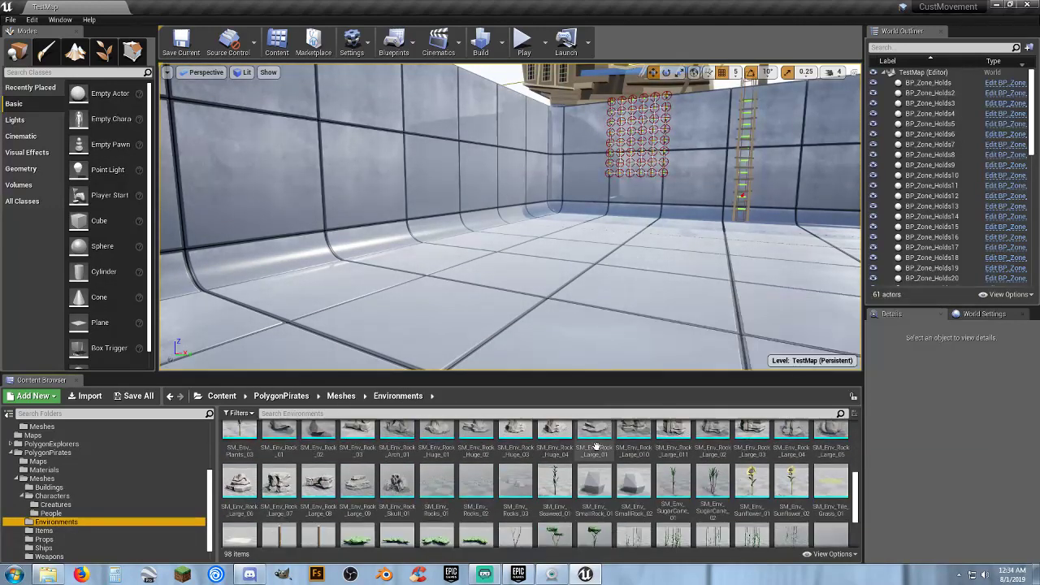
{"action": "scroll", "coordinate": [596, 446], "scroll_direction": "down", "scroll_amount": 1}
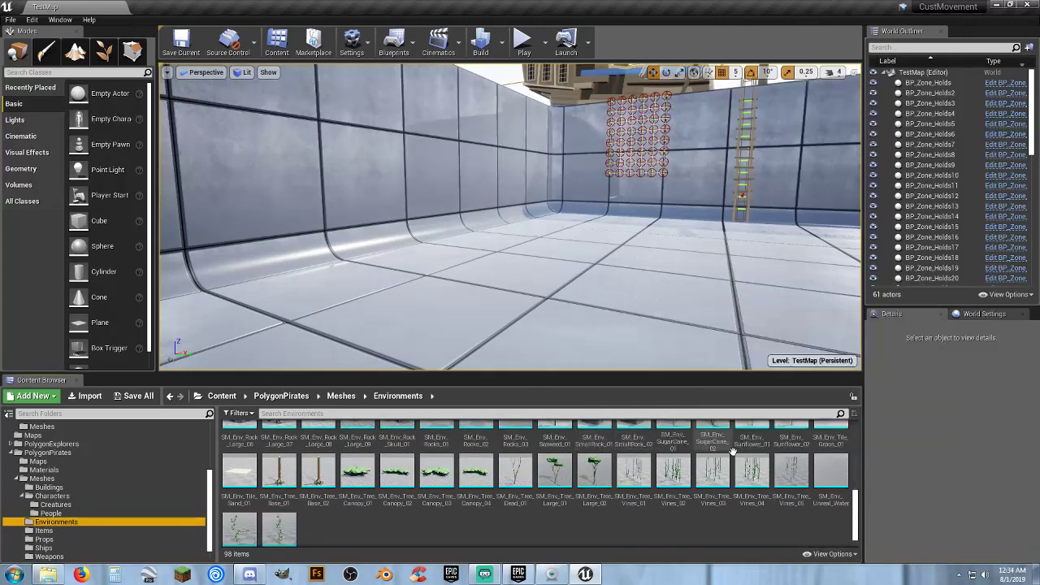
{"action": "left_click_drag", "start_coordinate": [824, 475], "coordinate": [739, 302]}
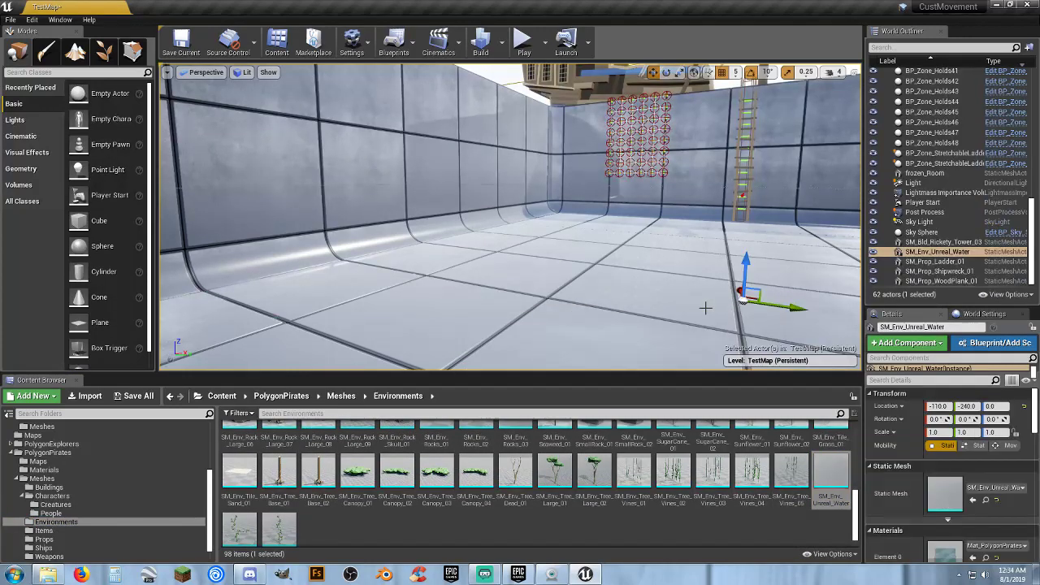
Raise the water mesh to a Z location of 100 and briefly play-test the skeleton running through it.
{"action": "right_click_drag", "start_coordinate": [707, 307], "coordinate": [781, 322]}
{"action": "right_click_drag", "start_coordinate": [483, 272], "coordinate": [536, 309]}
{"action": "right_click_drag", "start_coordinate": [435, 238], "coordinate": [555, 254]}
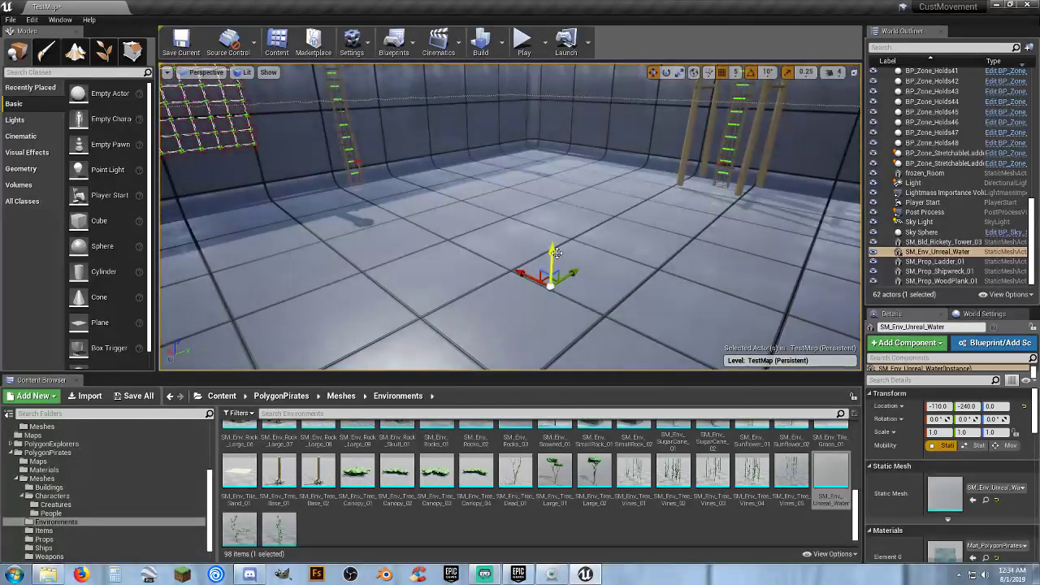
{"action": "left_click_drag", "start_coordinate": [555, 253], "coordinate": [554, 211]}
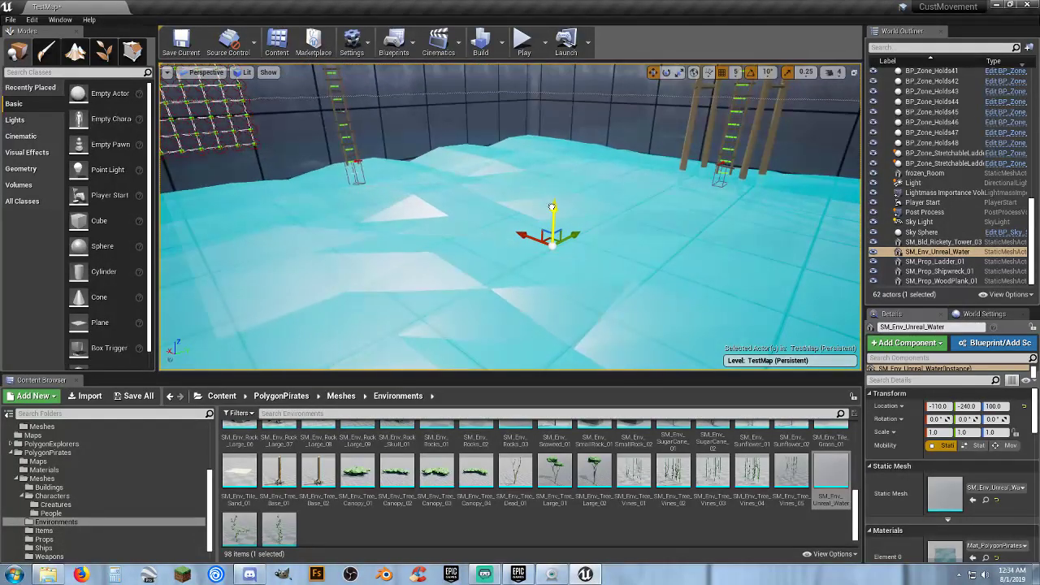
{"action": "left_click", "coordinate": [524, 42]}
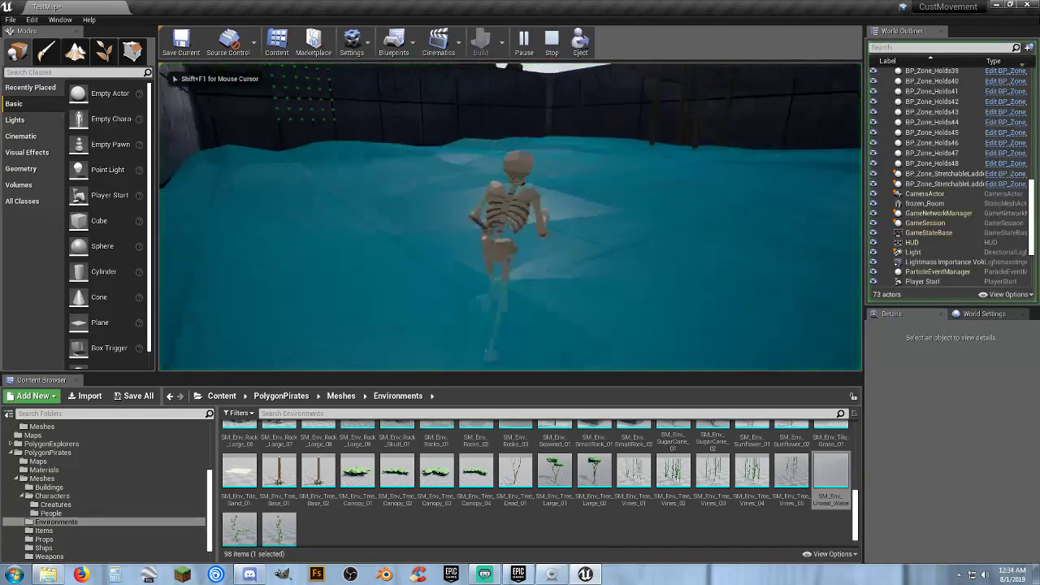
{"action": "key", "text": "Escape"}
Go to the project's top-level Character folder and collapse its Animations subfolder in the folder tree.
{"action": "scroll", "coordinate": [64, 485], "scroll_direction": "up", "scroll_amount": 4}
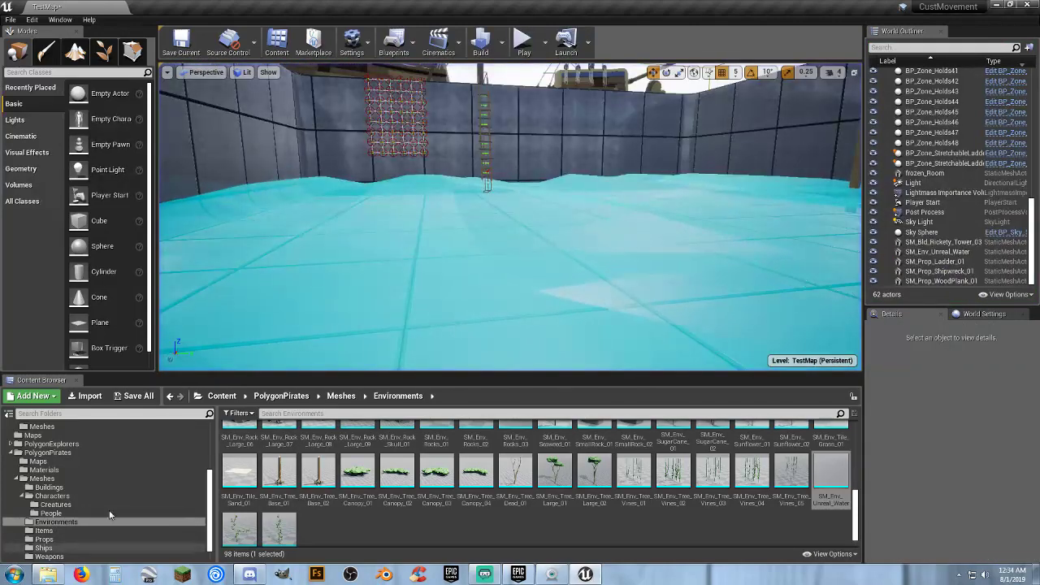
{"action": "scroll", "coordinate": [63, 485], "scroll_direction": "up", "scroll_amount": 2}
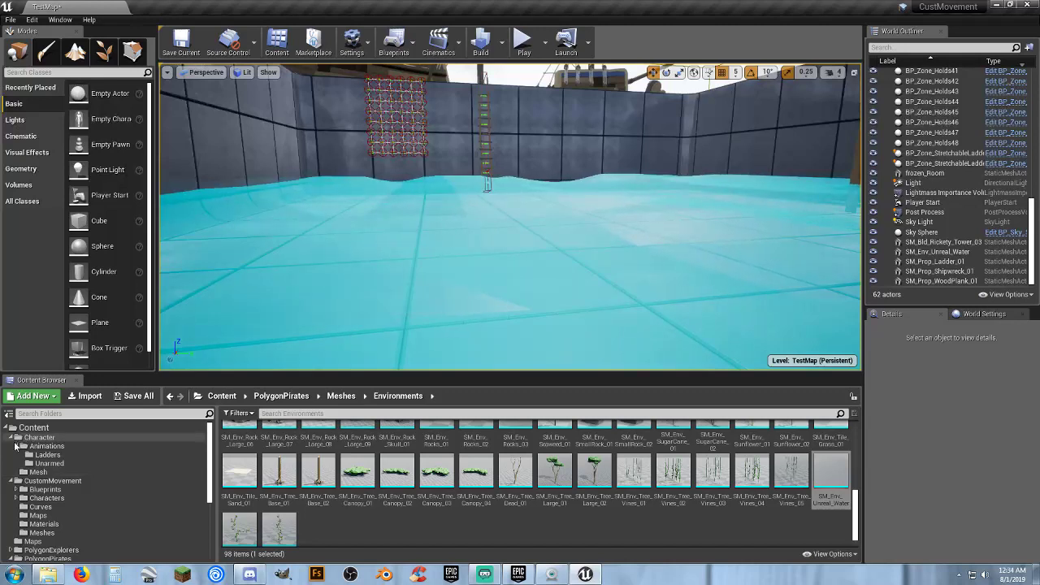
{"action": "left_click", "coordinate": [13, 437]}
{"action": "left_click", "coordinate": [36, 428]}
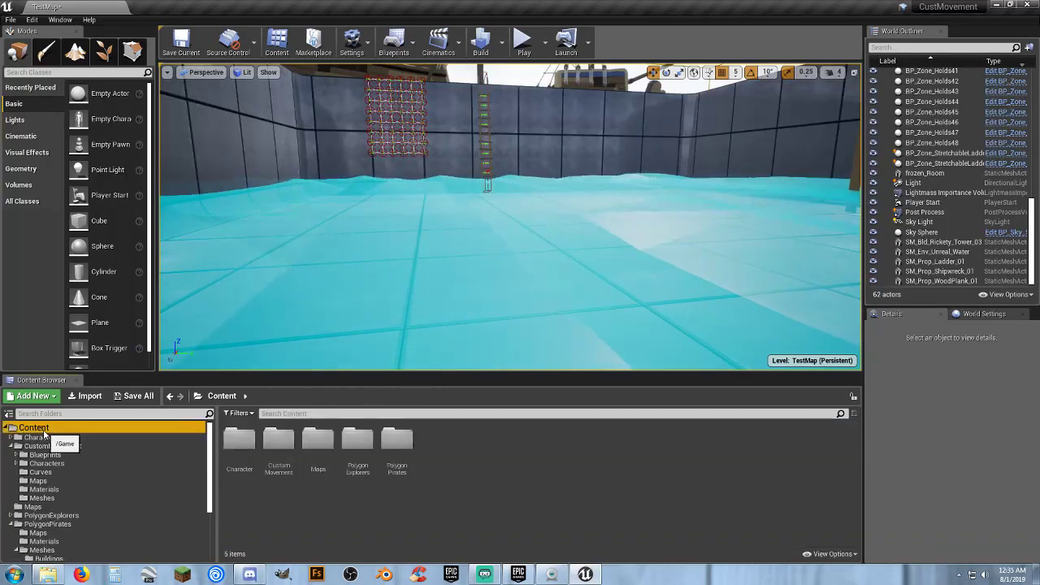
{"action": "left_click", "coordinate": [68, 437]}
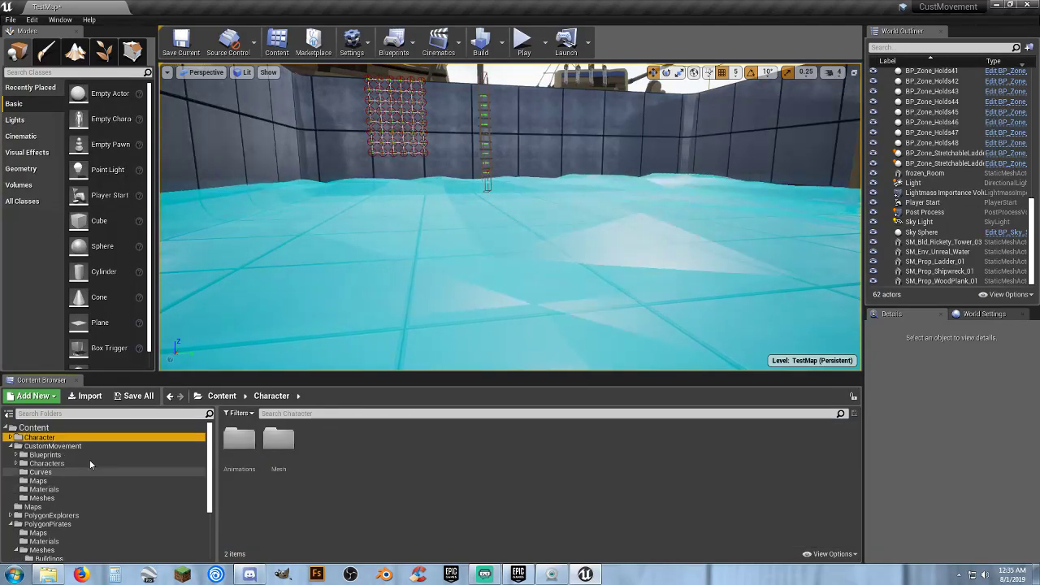
{"action": "left_click", "coordinate": [11, 437]}
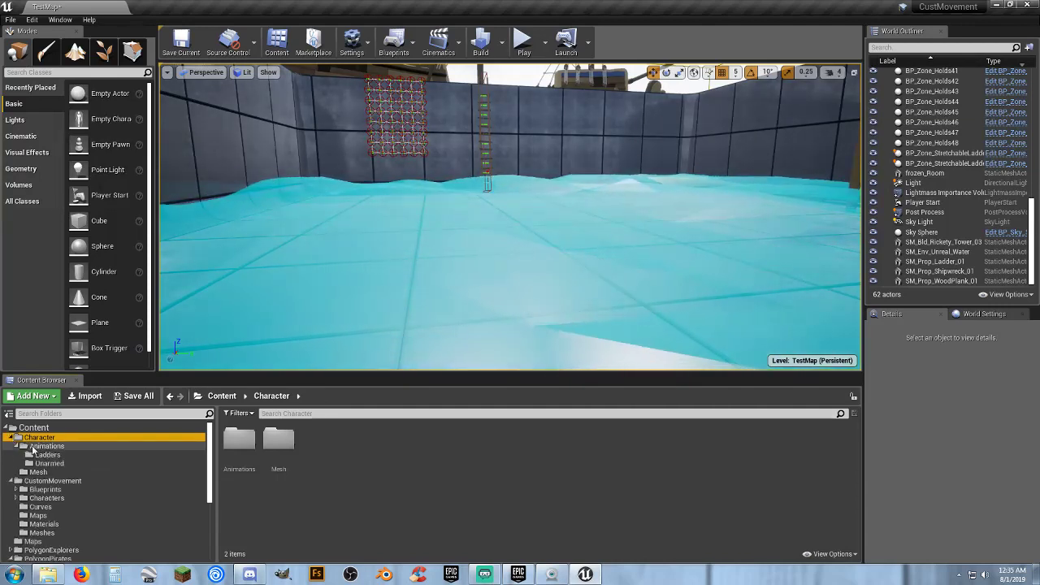
{"action": "left_click", "coordinate": [49, 447]}
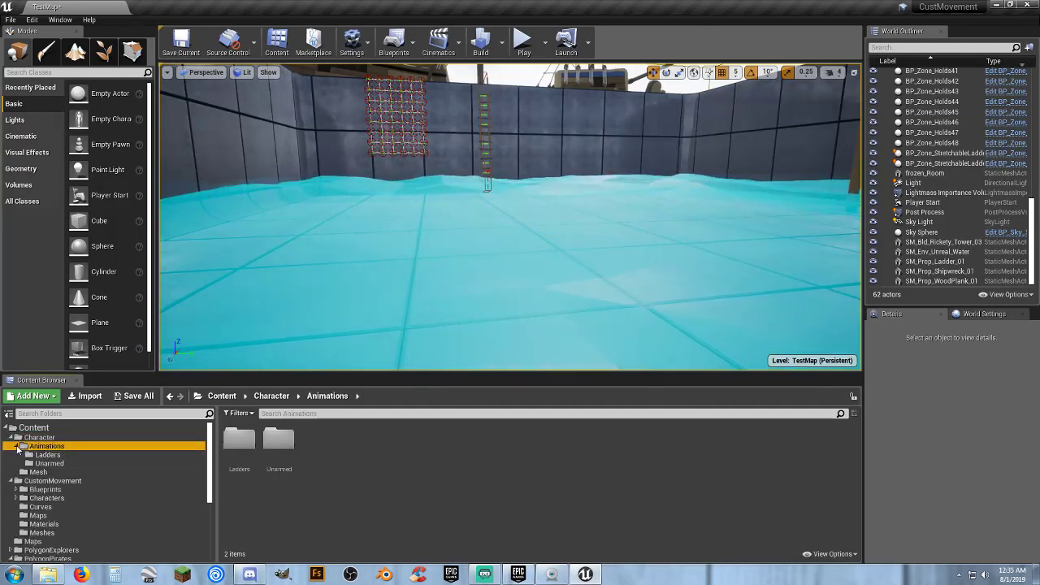
{"action": "left_click", "coordinate": [16, 446]}
{"action": "left_click", "coordinate": [42, 438]}
Create a folder named Blueprints inside the Character folder and open it.
{"action": "right_click", "coordinate": [332, 441]}
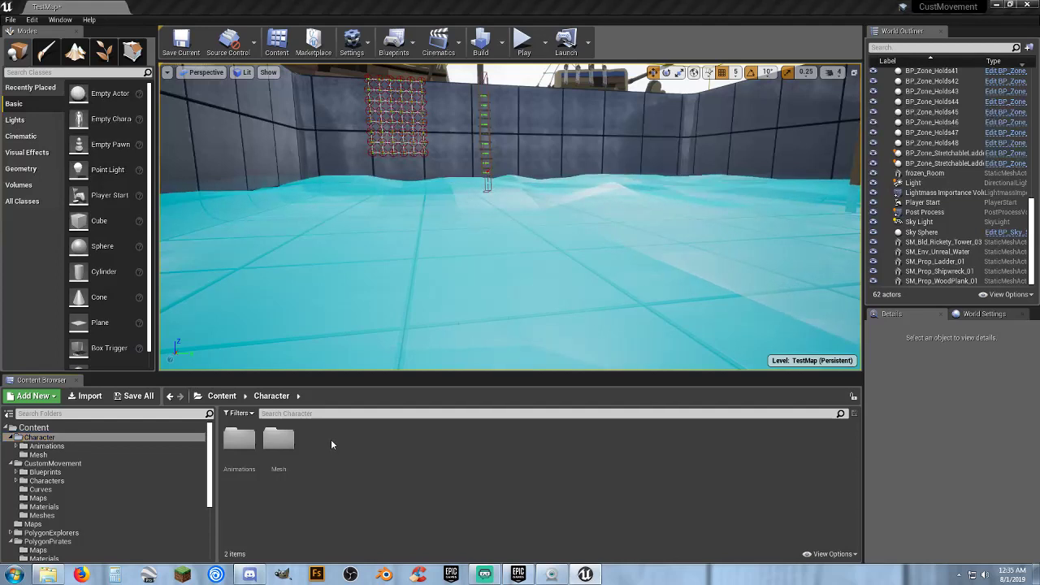
{"action": "left_click", "coordinate": [397, 93]}
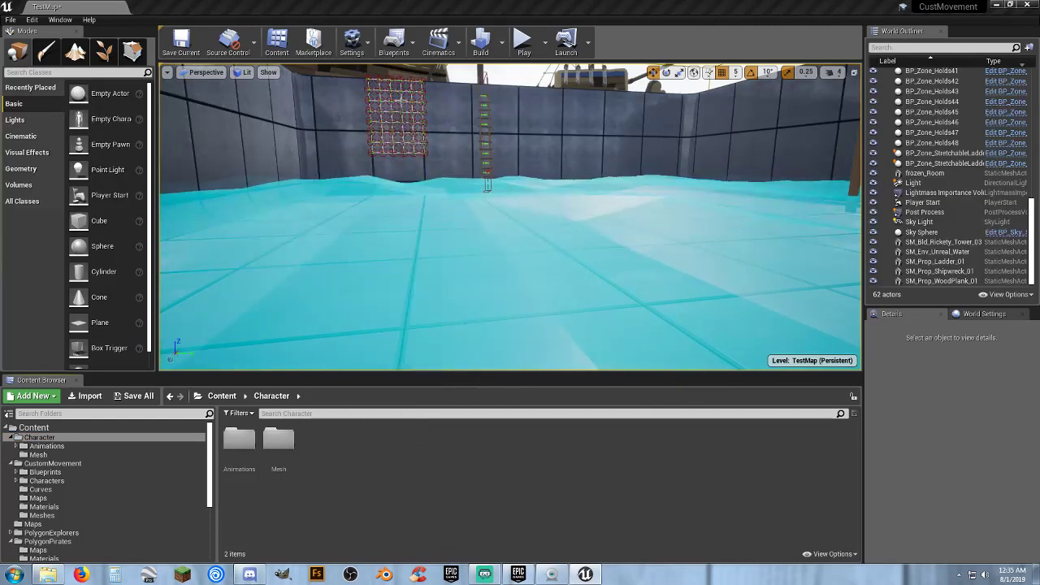
{"action": "type", "text": "Bluep"}
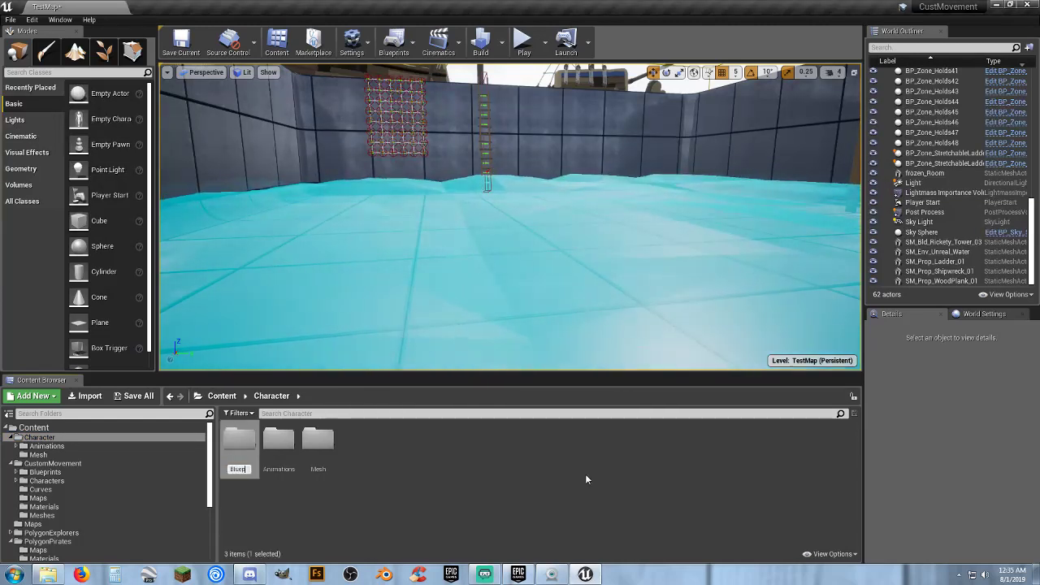
{"action": "type", "text": "rints"}
{"action": "key", "text": "Return"}
{"action": "key", "text": "Return"}
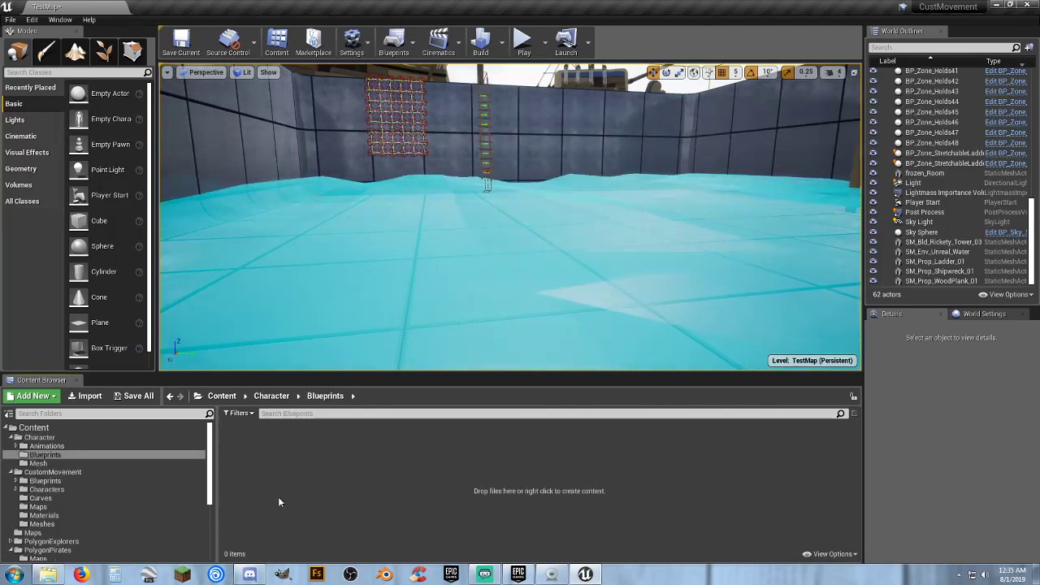
{"action": "right_click", "coordinate": [285, 459]}
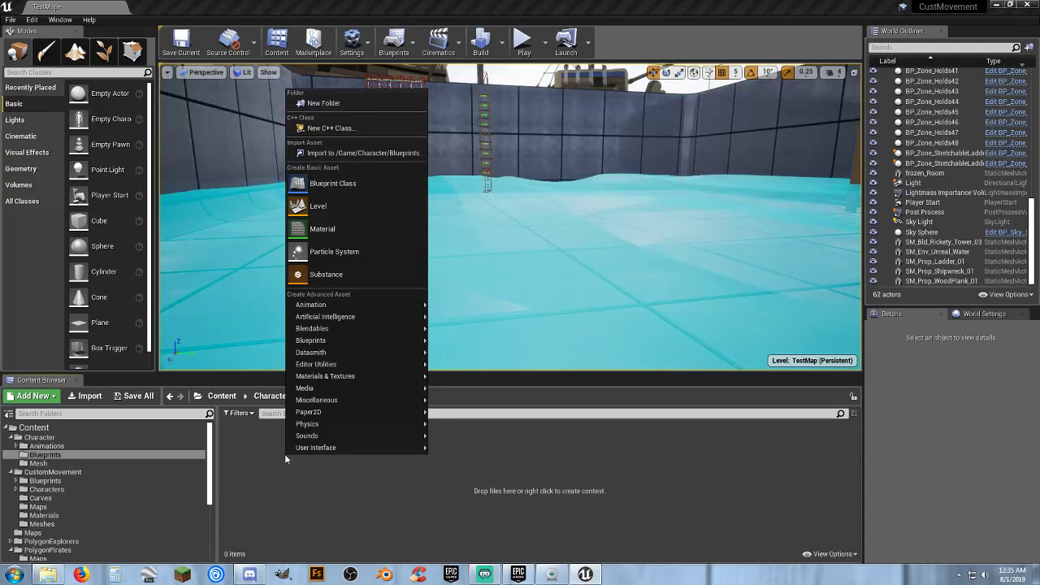
{"action": "left_click", "coordinate": [368, 188]}
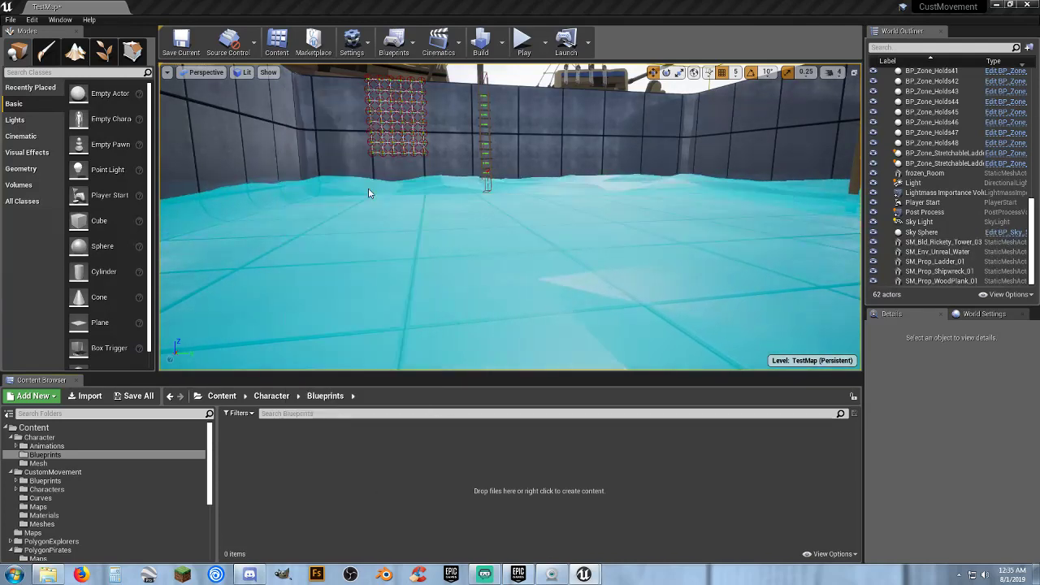
{"action": "left_click", "coordinate": [430, 196]}
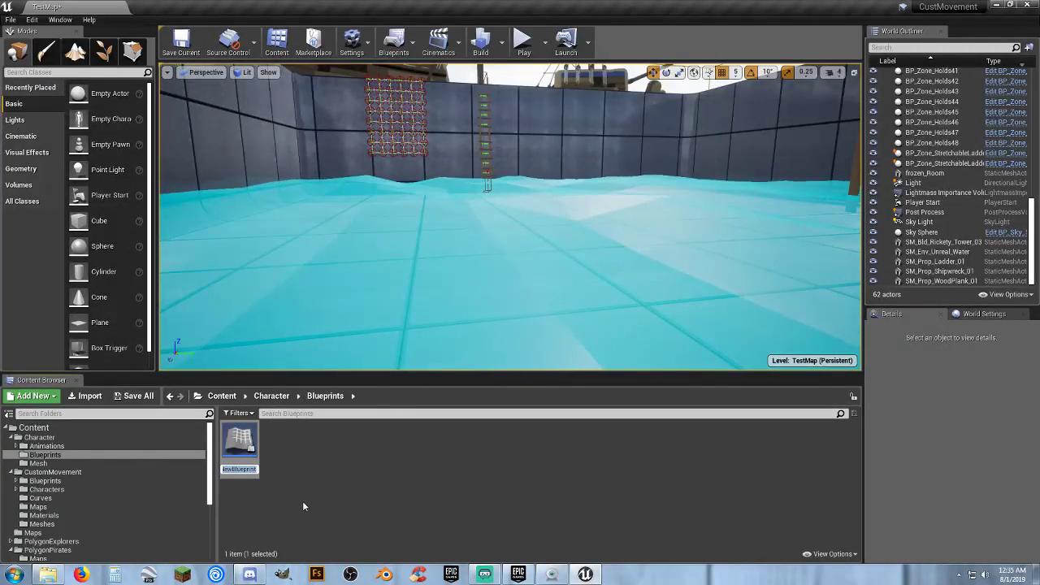
{"action": "key", "text": "Return"}
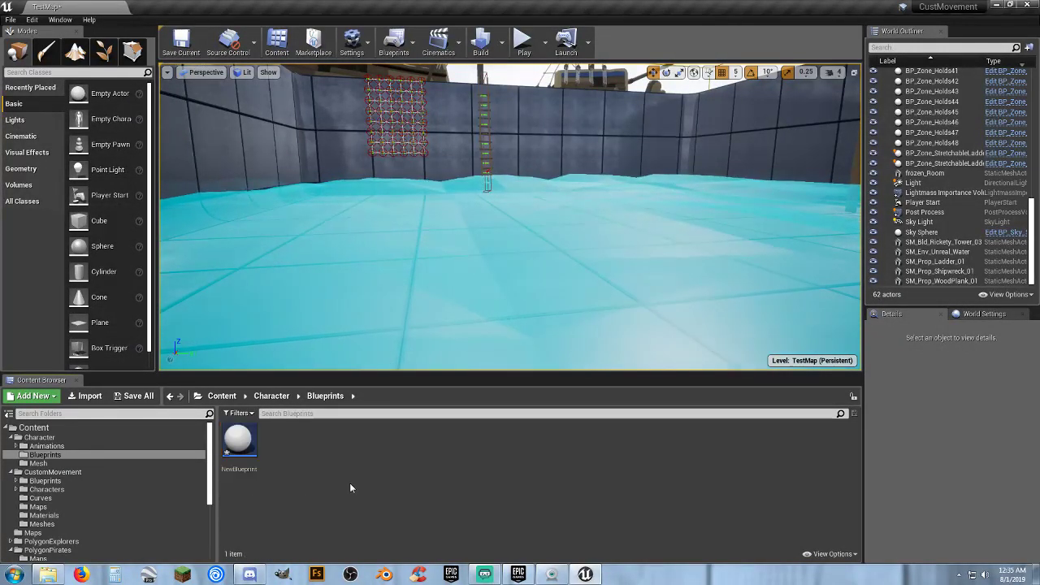
{"action": "double_click", "coordinate": [239, 445]}
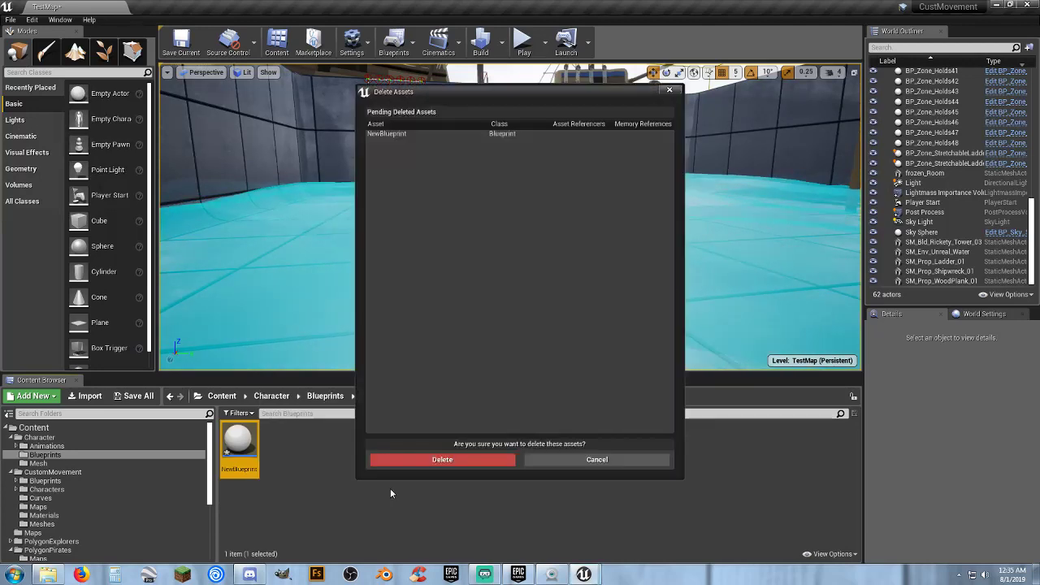
{"action": "left_click", "coordinate": [442, 461]}
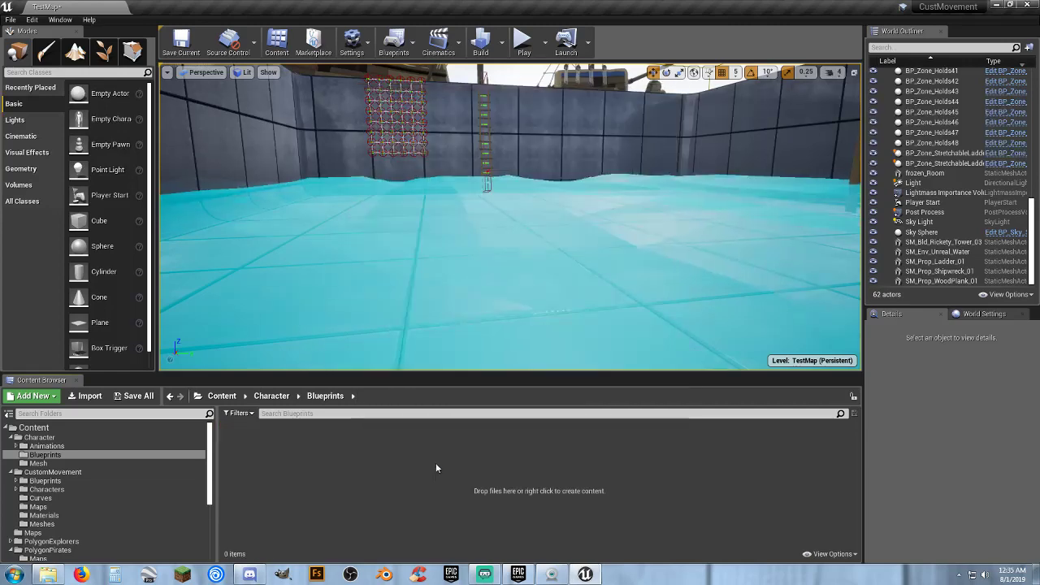
Create a Blueprint class with Character as its parent in the Character/Blueprints folder, keeping the default name.
{"action": "right_click", "coordinate": [292, 455]}
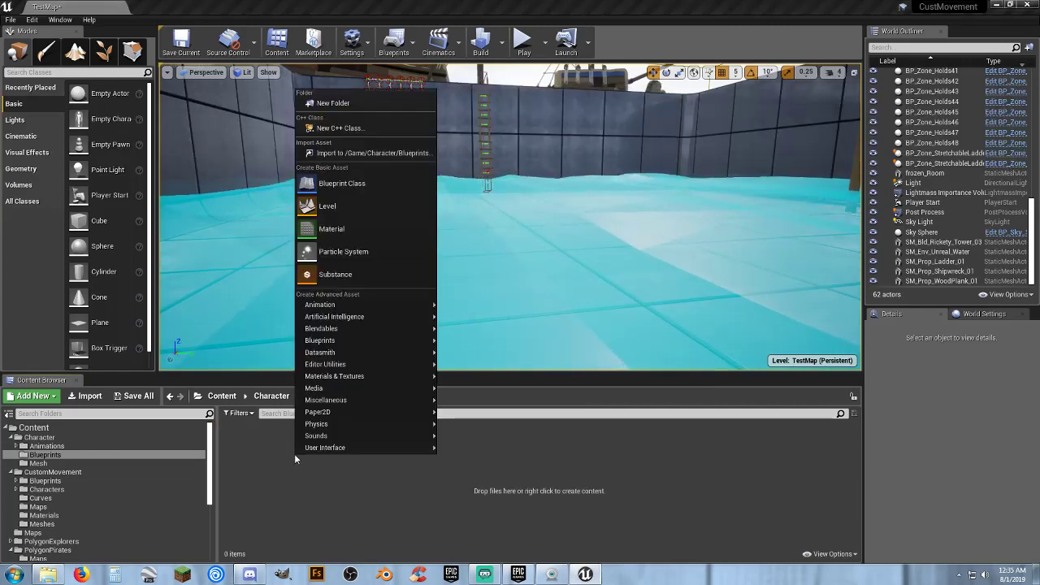
{"action": "left_click", "coordinate": [356, 190]}
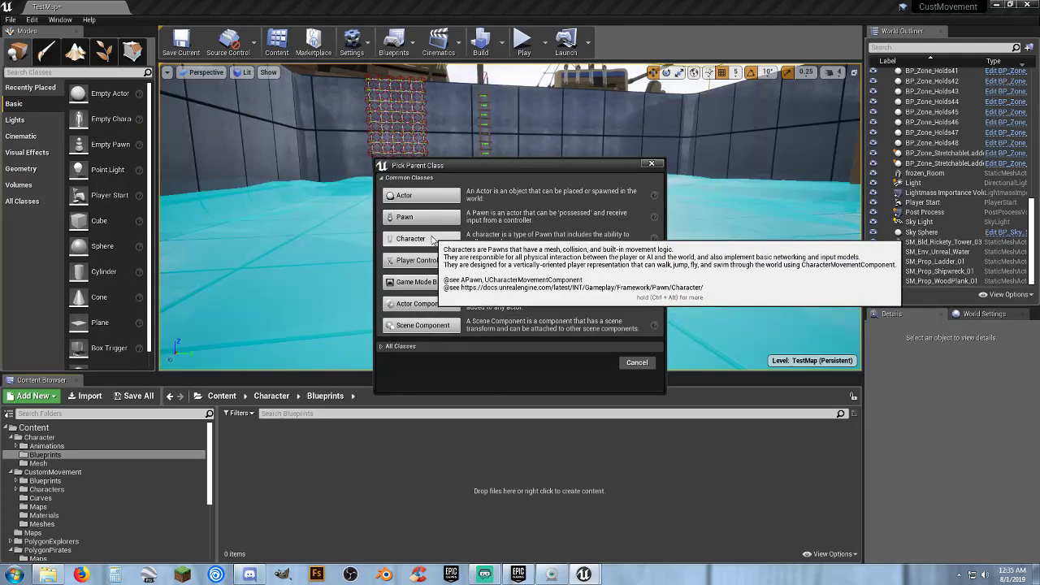
{"action": "left_click", "coordinate": [431, 240]}
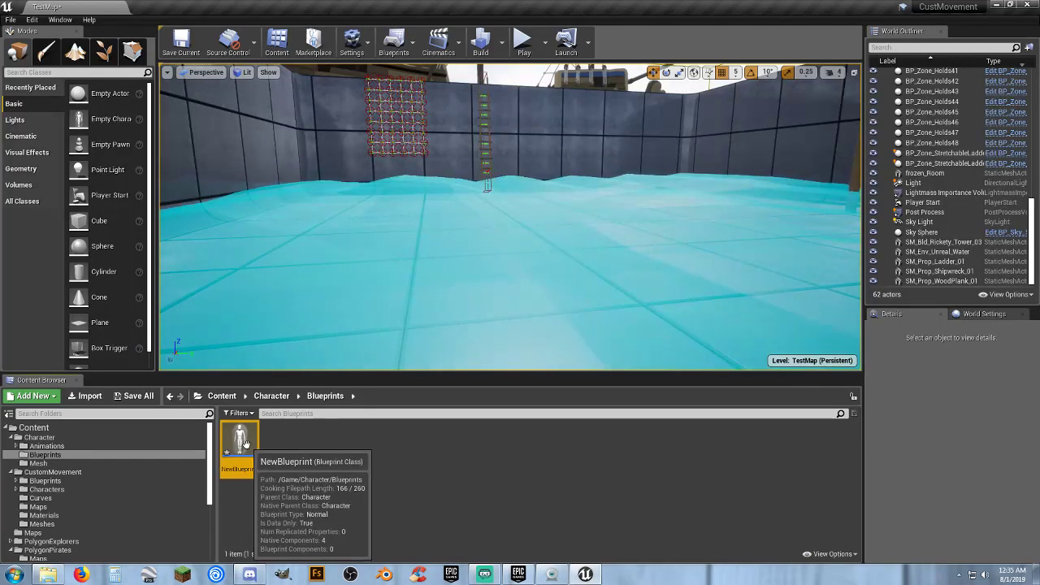
Open the new character Blueprint, inspect its inherited Mesh component and return to TestMap.
{"action": "double_click", "coordinate": [244, 443]}
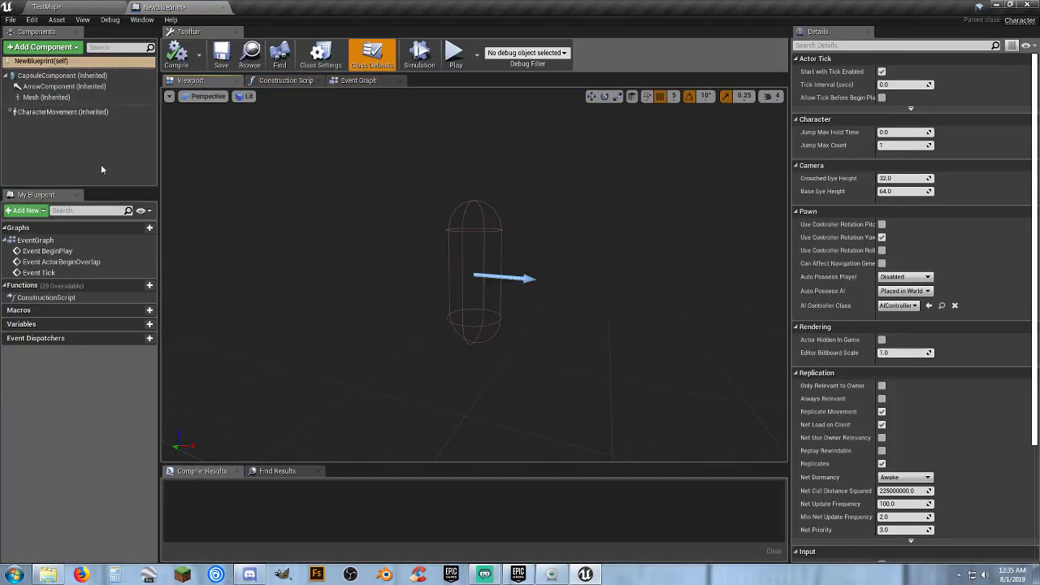
{"action": "left_click", "coordinate": [47, 97]}
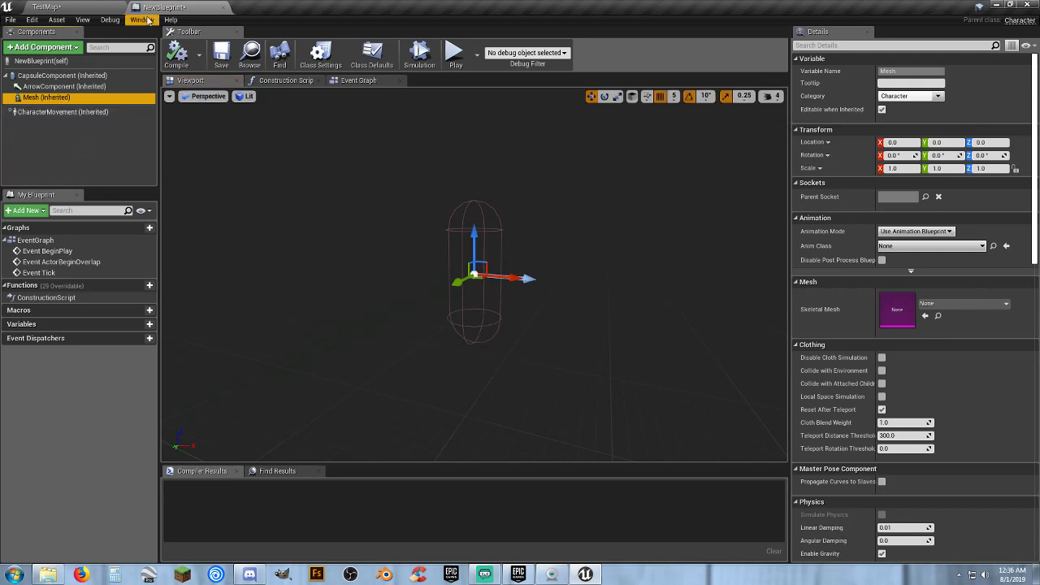
{"action": "left_click", "coordinate": [102, 6]}
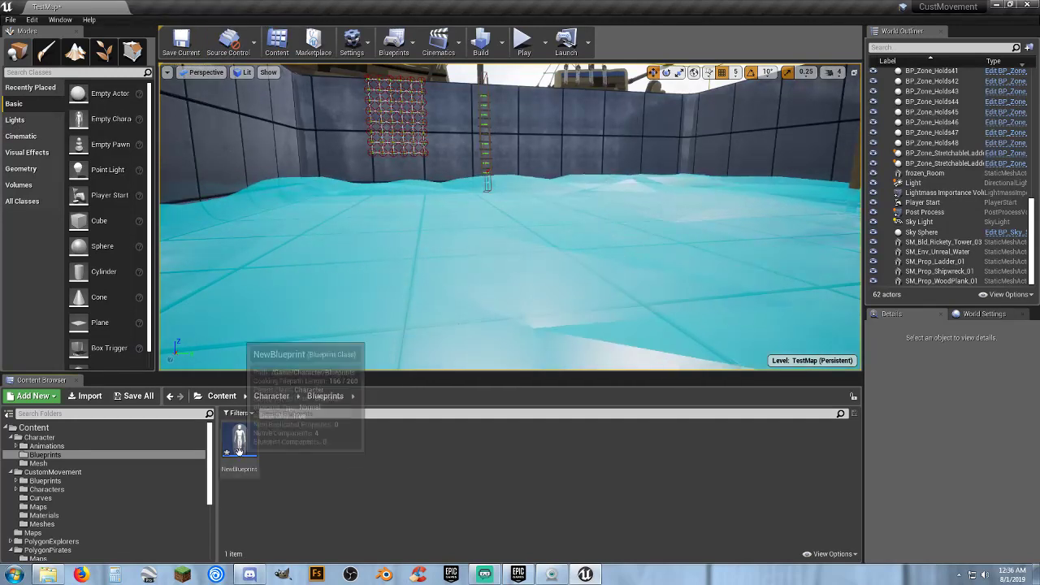
Rename the new character Blueprint as Sharky and open it for editing.
{"action": "left_click", "coordinate": [239, 443]}
{"action": "key", "text": "F2"}
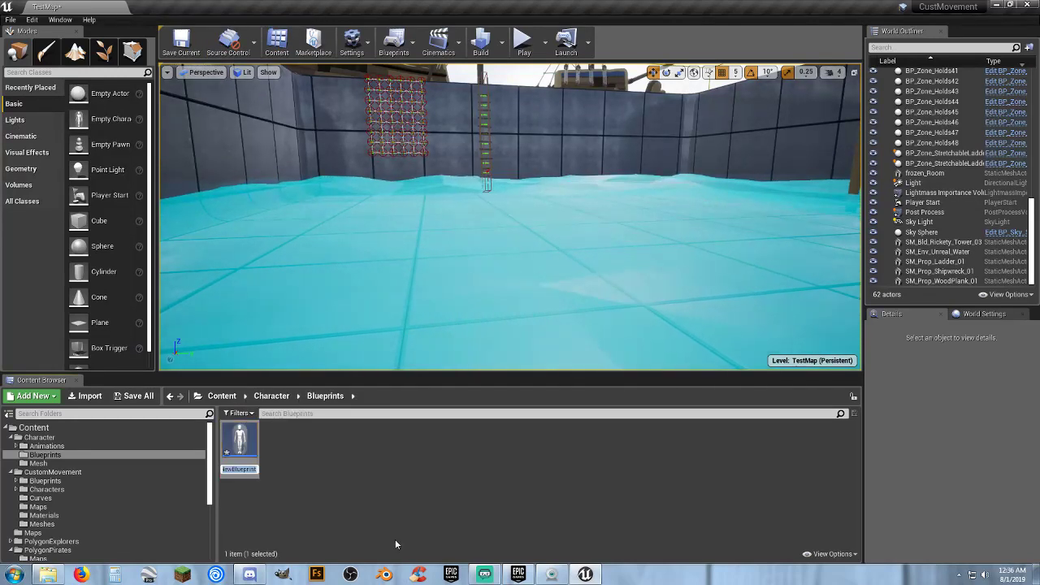
{"action": "type", "text": "Sharky"}
{"action": "key", "text": "Return"}
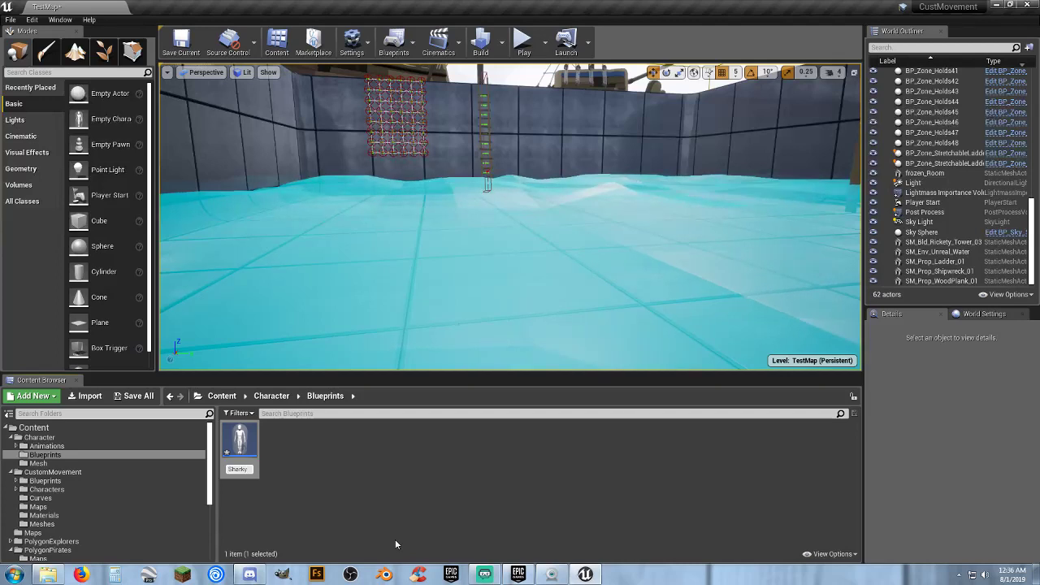
{"action": "key", "text": "Return"}
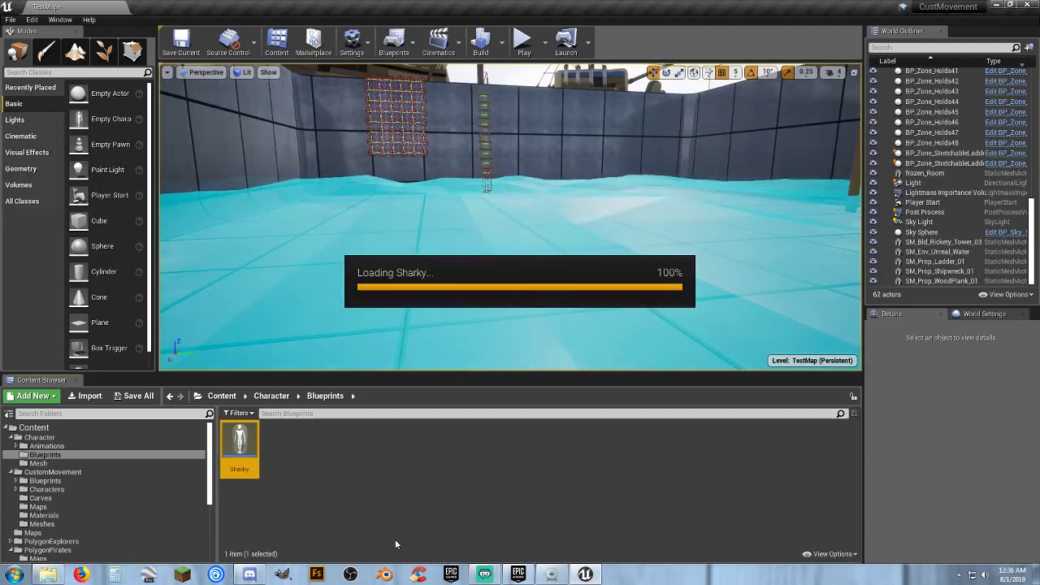
{"action": "left_click", "coordinate": [443, 83]}
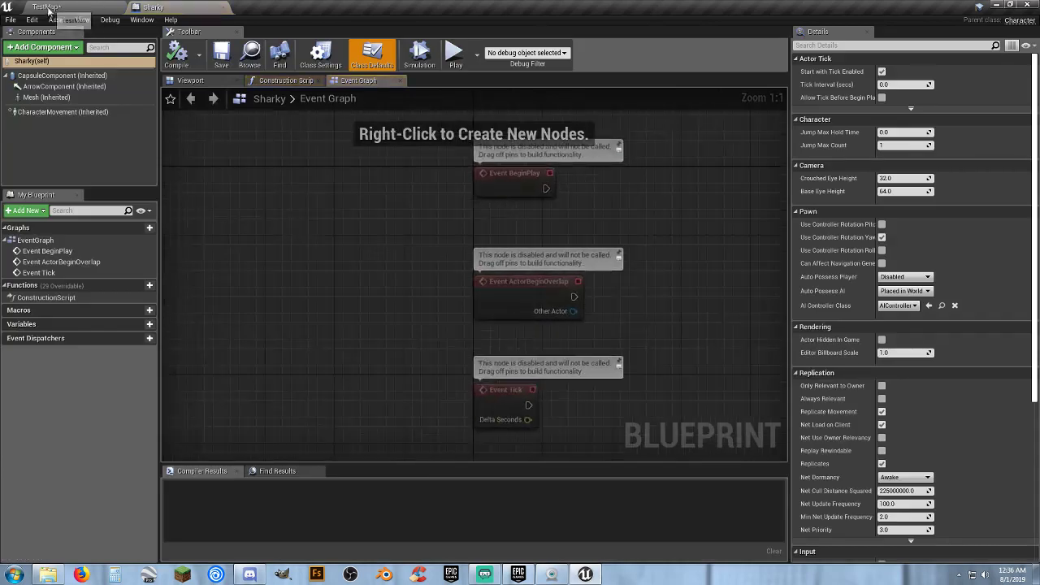
Assign SK_Shark_01 from the PolygonPirates Creatures folder as the skeletal mesh of Sharky's inherited Mesh component.
{"action": "left_click", "coordinate": [48, 6]}
{"action": "scroll", "coordinate": [79, 474], "scroll_direction": "down", "scroll_amount": 5}
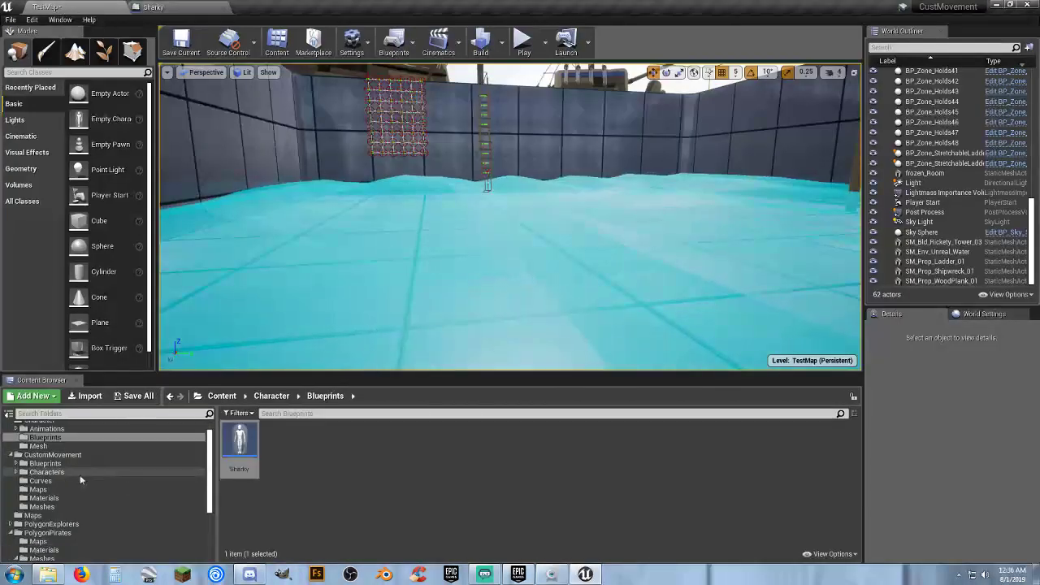
{"action": "left_click", "coordinate": [55, 488]}
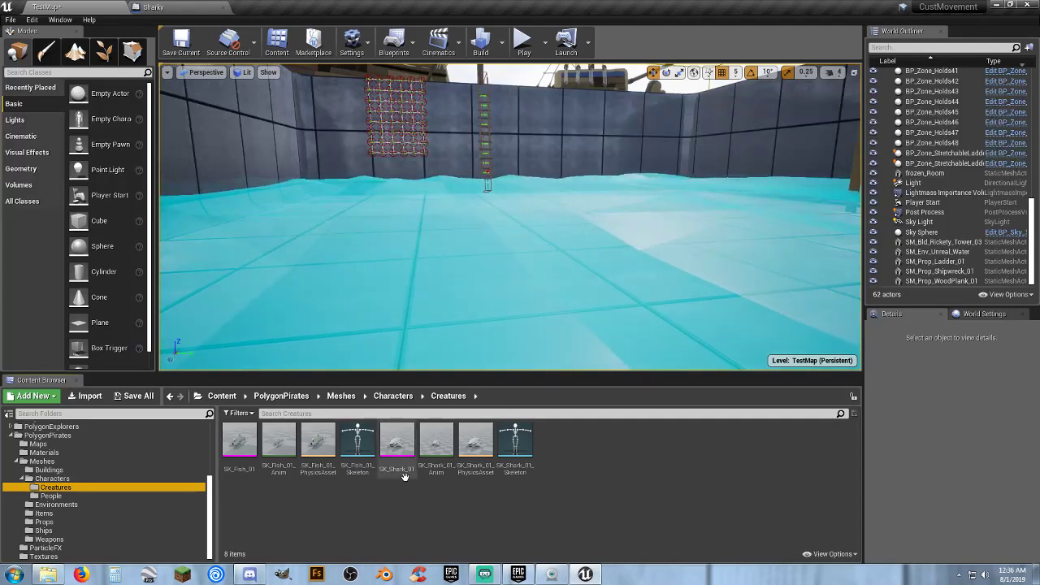
{"action": "left_click", "coordinate": [398, 447]}
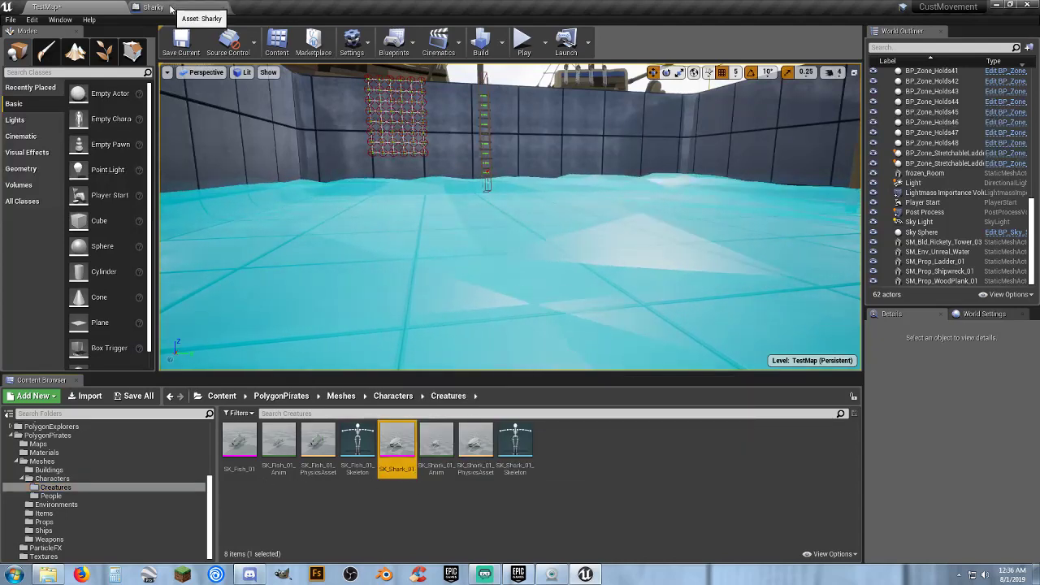
{"action": "left_click", "coordinate": [219, 6]}
{"action": "left_click", "coordinate": [46, 98]}
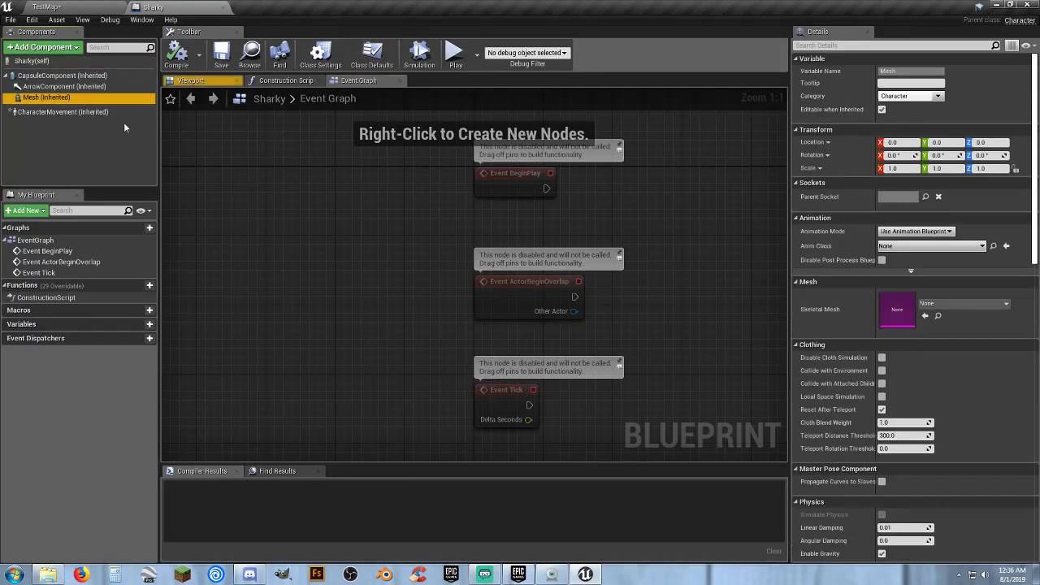
{"action": "left_click", "coordinate": [924, 316]}
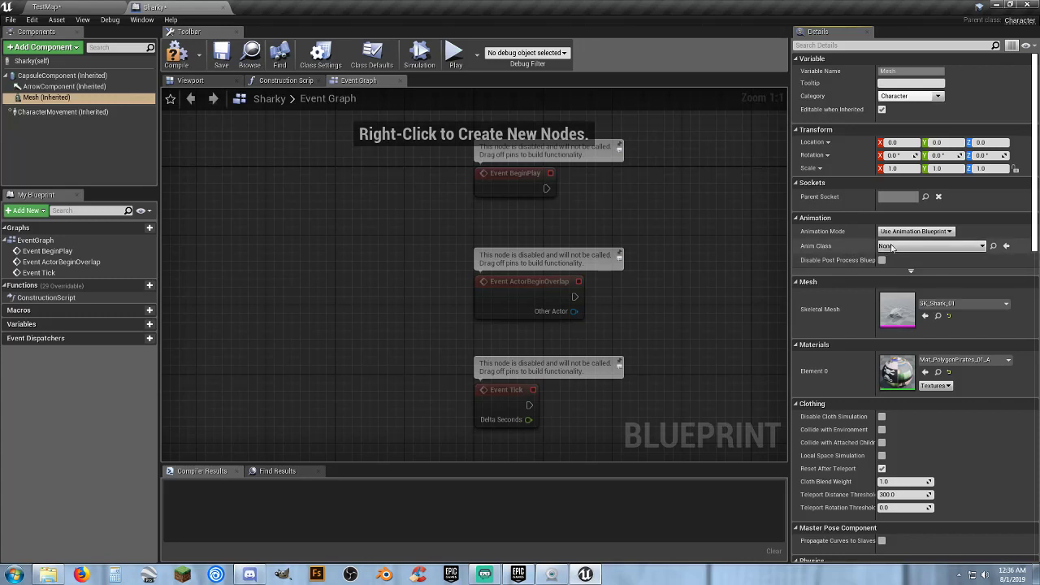
Set the shark mesh's animation mode to Use Animation Asset with SK_Shark_01_Anim as the animation, then compile and save the Blueprint.
{"action": "left_click", "coordinate": [951, 232]}
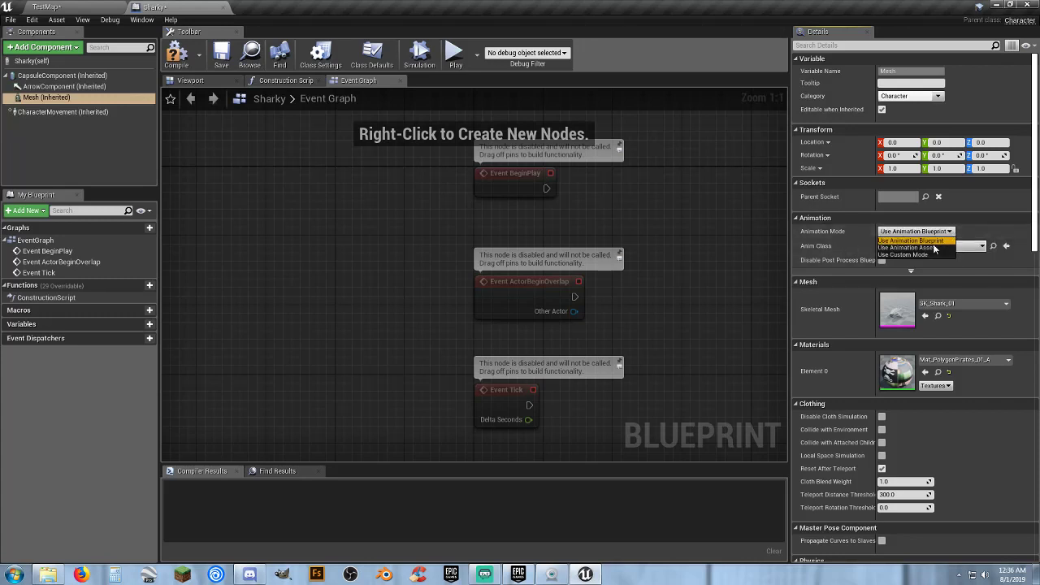
{"action": "left_click", "coordinate": [190, 80]}
{"action": "left_click_drag", "start_coordinate": [597, 263], "coordinate": [561, 270]}
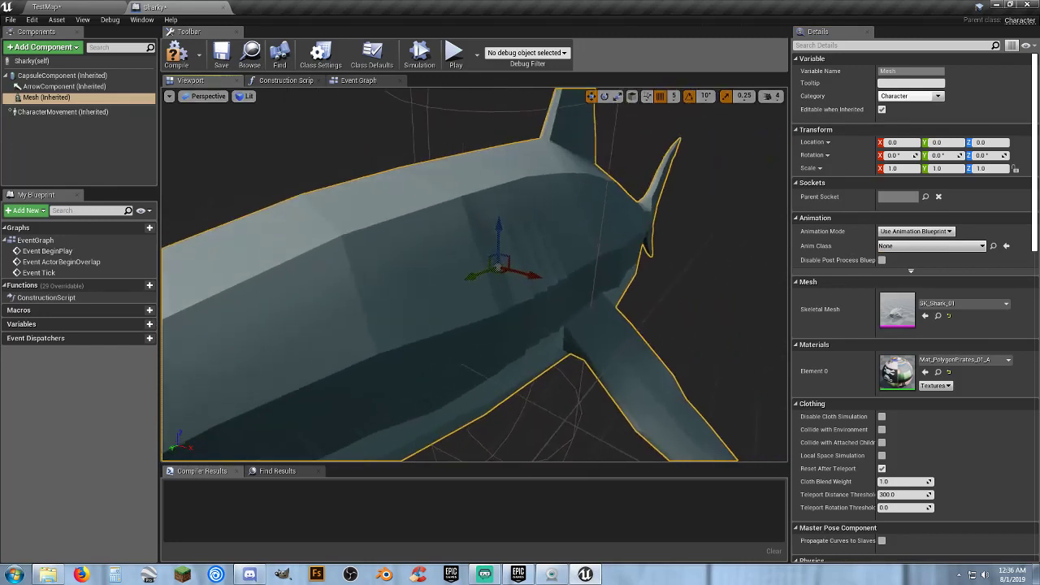
{"action": "mouse_move", "coordinate": [561, 270]}
{"action": "right_mouse_down"}
{"action": "mouse_move", "coordinate": [496, 269]}
{"action": "mouse_move", "coordinate": [553, 260]}
{"action": "right_mouse_up"}
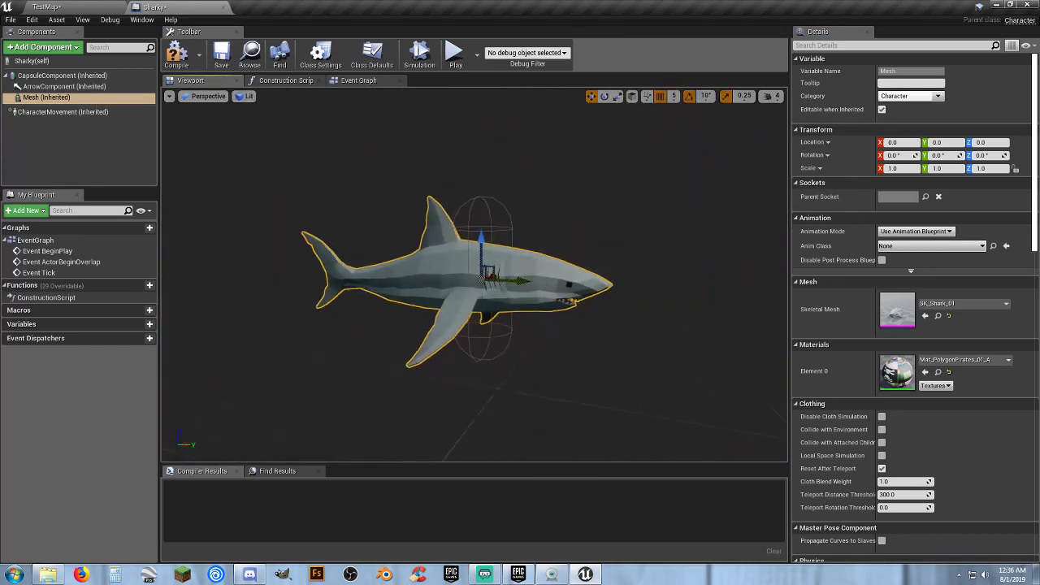
{"action": "left_click_drag", "start_coordinate": [480, 276], "coordinate": [467, 277]}
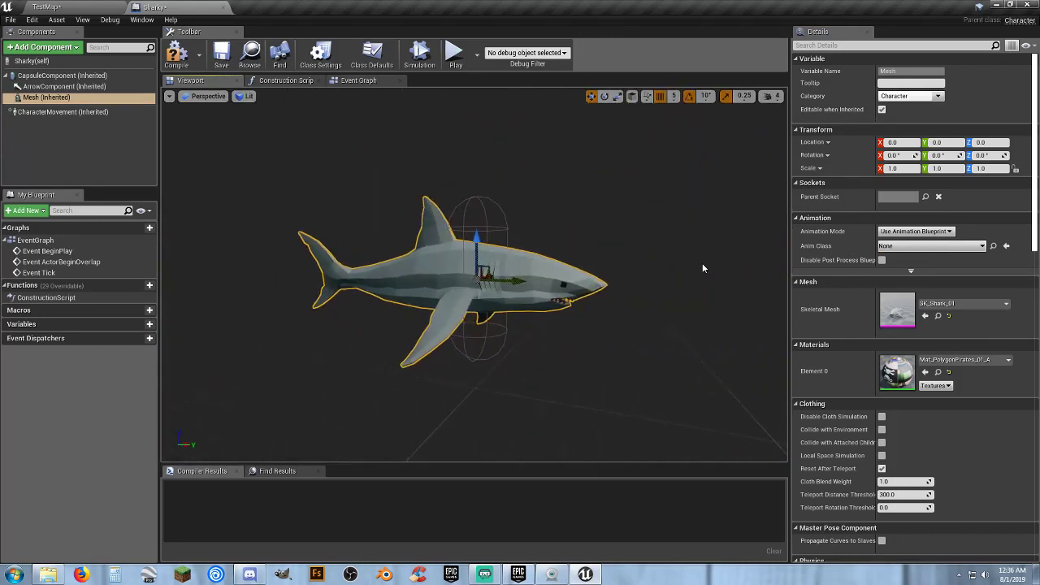
{"action": "left_click", "coordinate": [936, 233]}
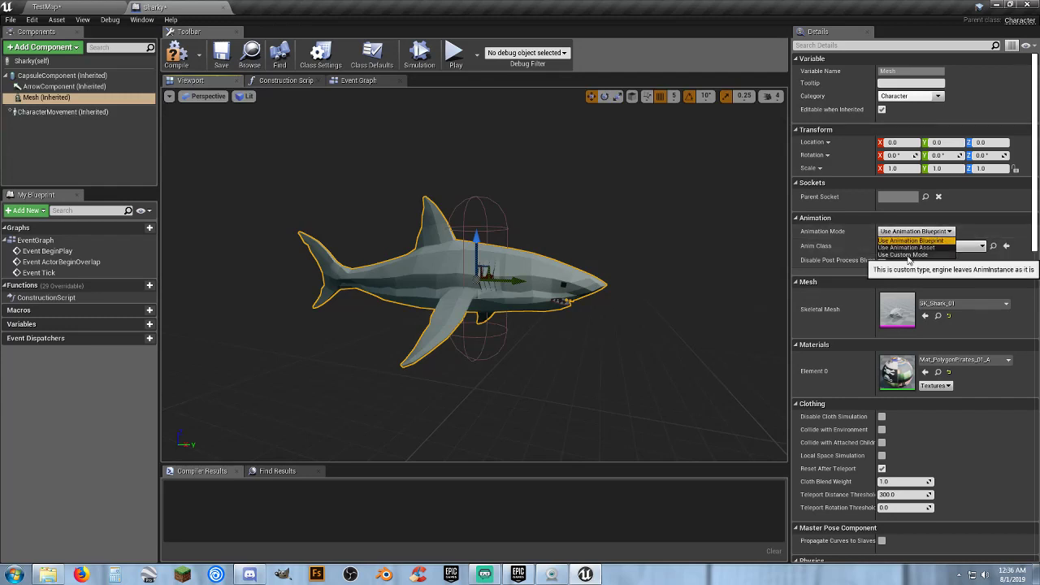
{"action": "left_click", "coordinate": [911, 248]}
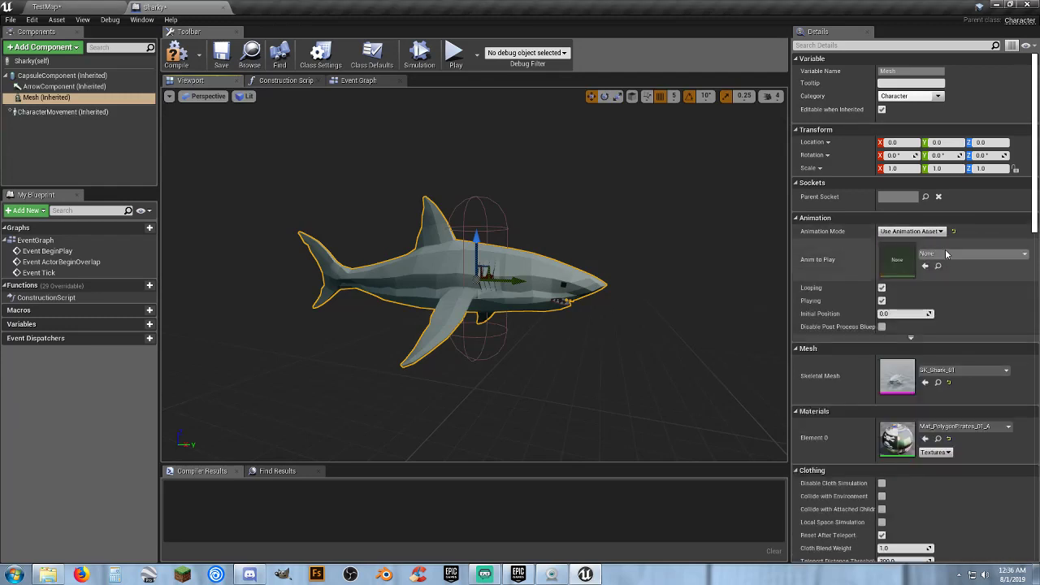
{"action": "left_click", "coordinate": [946, 254]}
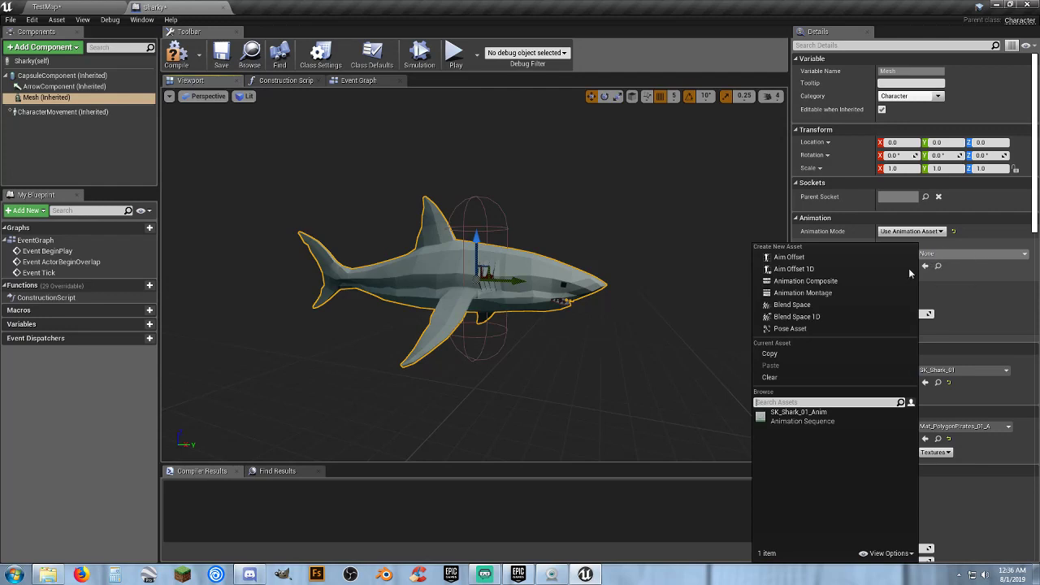
{"action": "left_click", "coordinate": [817, 419]}
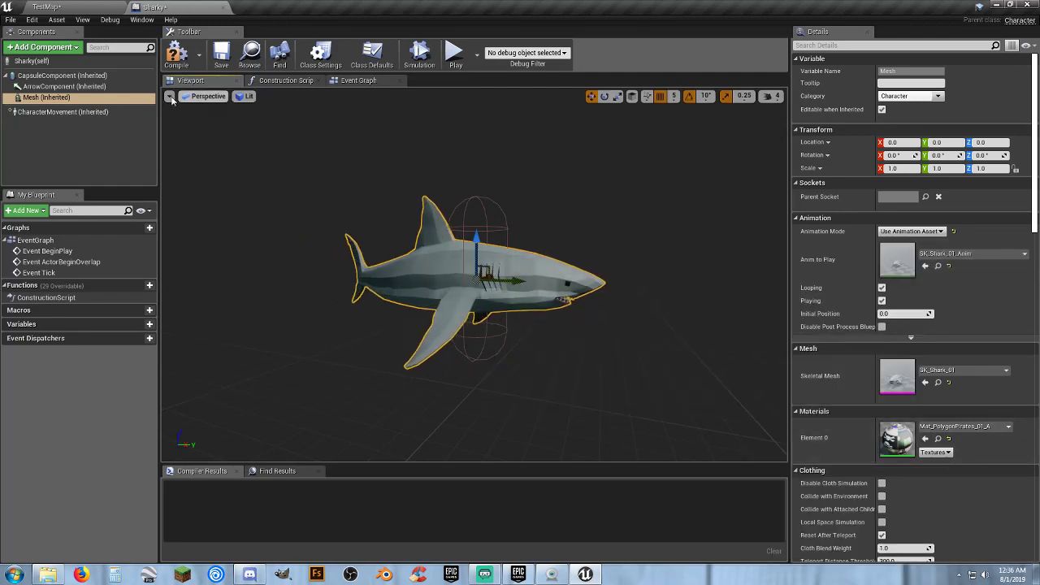
{"action": "left_click", "coordinate": [220, 55]}
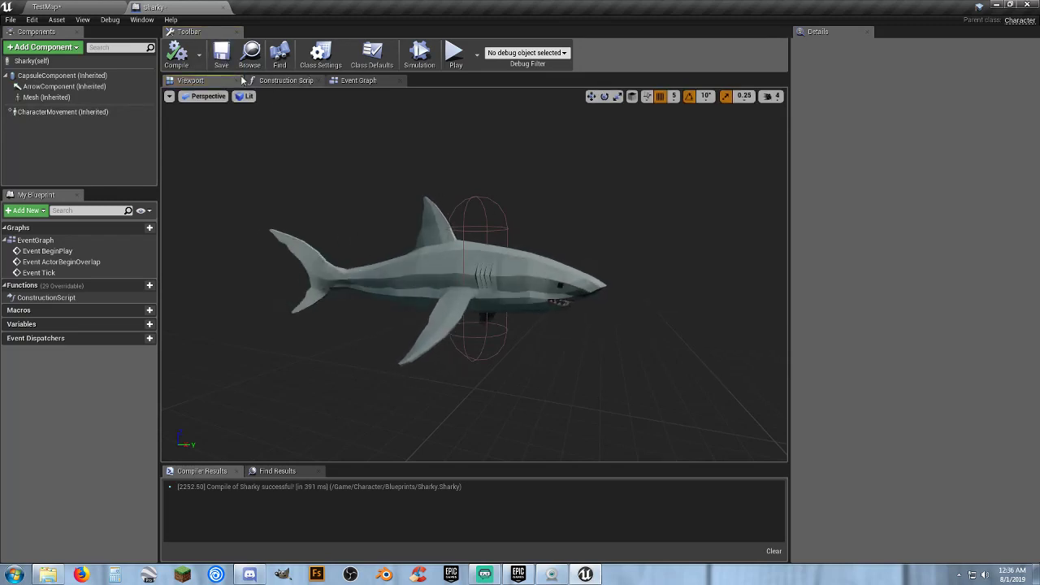
Place the Sharky Blueprint from the Character/Blueprints folder into the flooded arena in TestMap and focus on it.
{"action": "left_click", "coordinate": [46, 7]}
{"action": "left_click", "coordinate": [413, 494]}
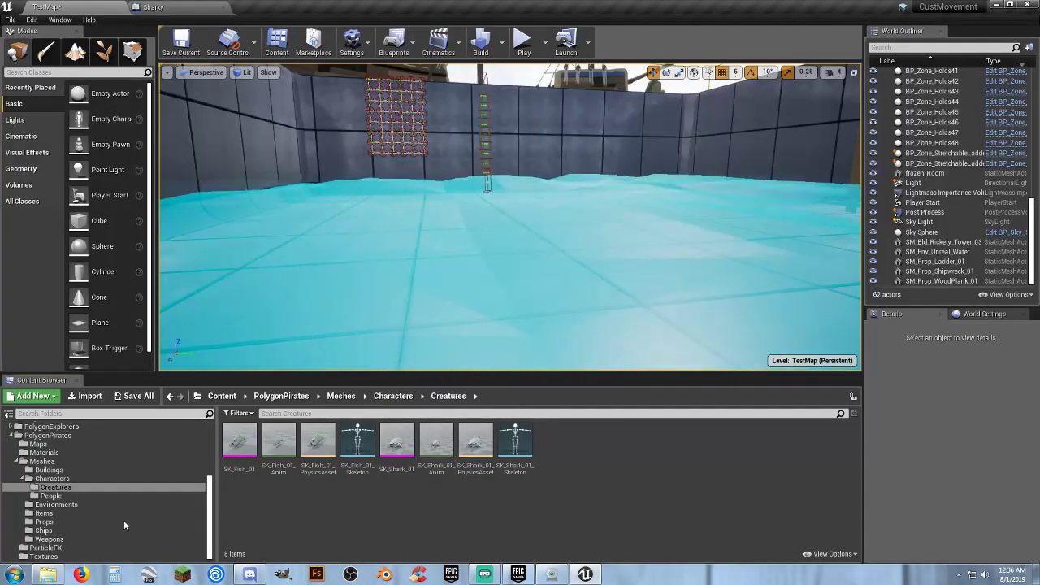
{"action": "scroll", "coordinate": [95, 496], "scroll_direction": "up", "scroll_amount": 4}
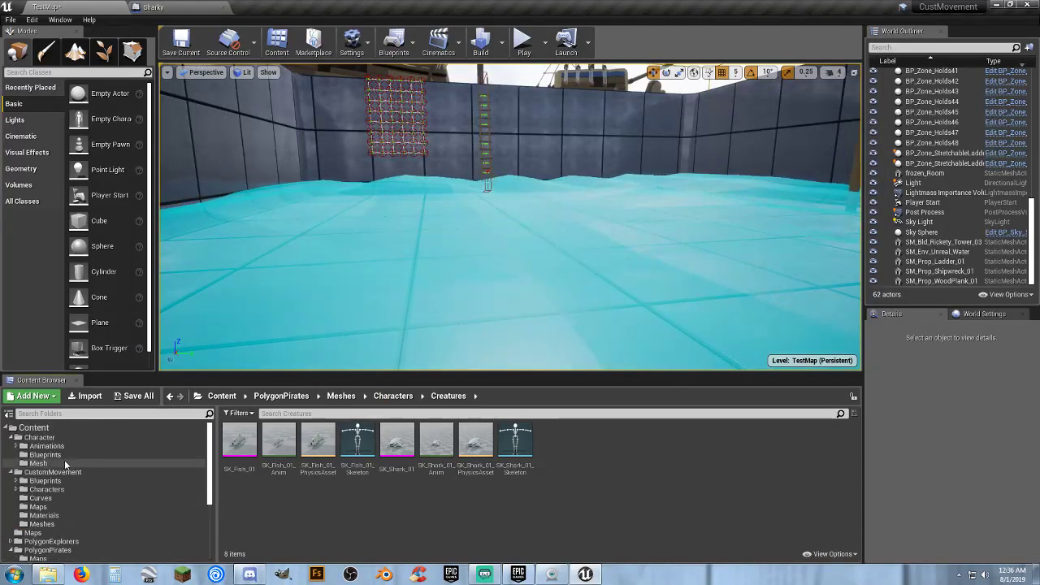
{"action": "left_click", "coordinate": [46, 454]}
{"action": "left_click_drag", "start_coordinate": [239, 443], "coordinate": [618, 202]}
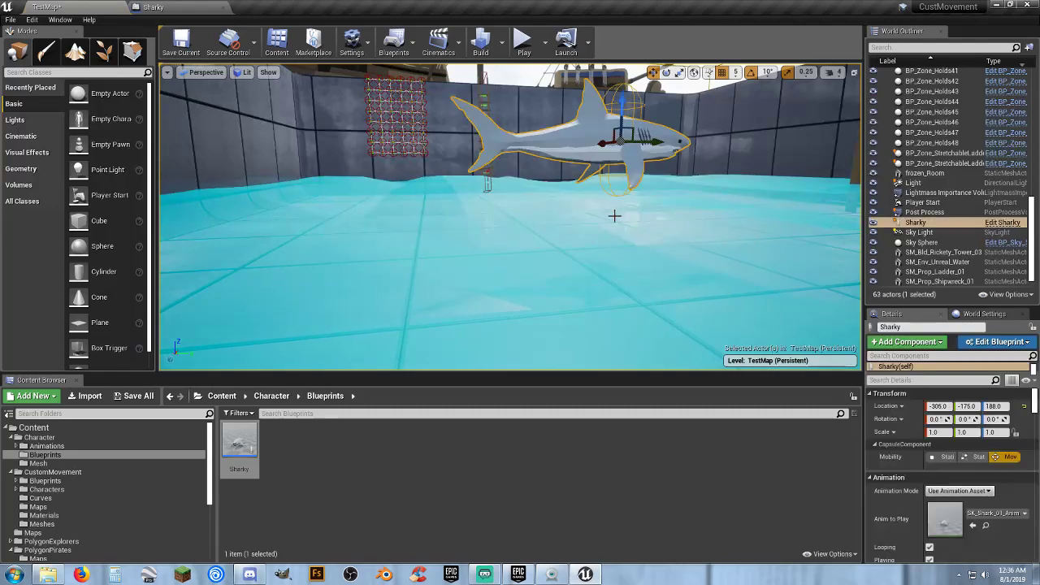
{"action": "key", "text": "f"}
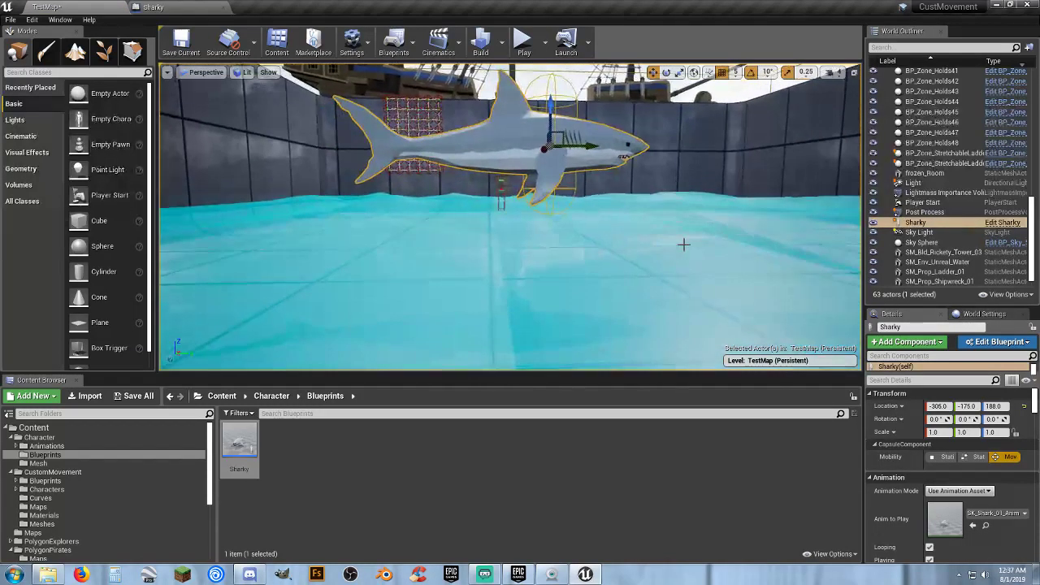
Play-test TestMap by walking the skeleton up to the shark, then end the play session.
{"action": "left_click", "coordinate": [523, 41]}
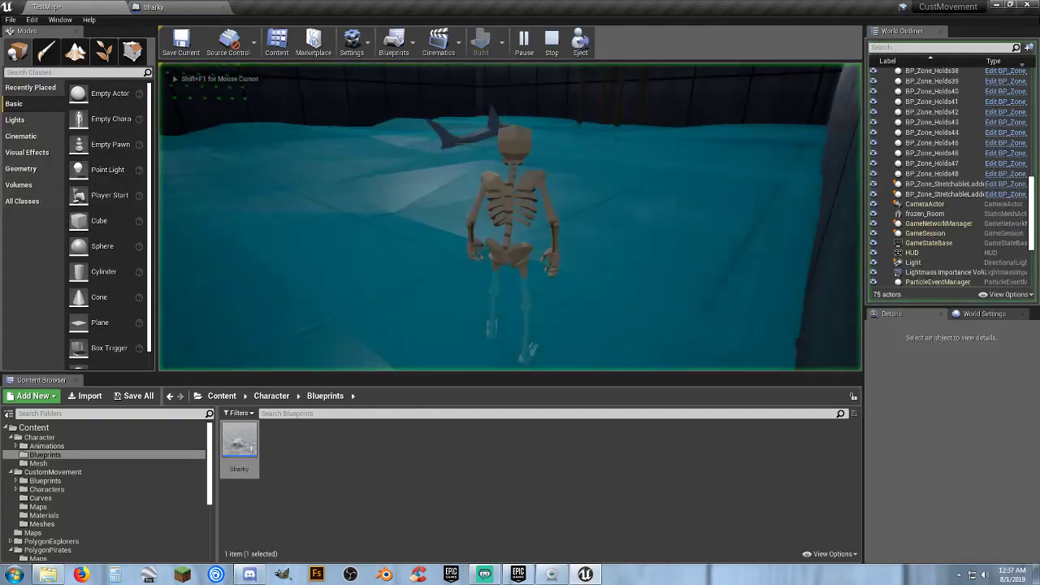
{"action": "key", "text": "w"}
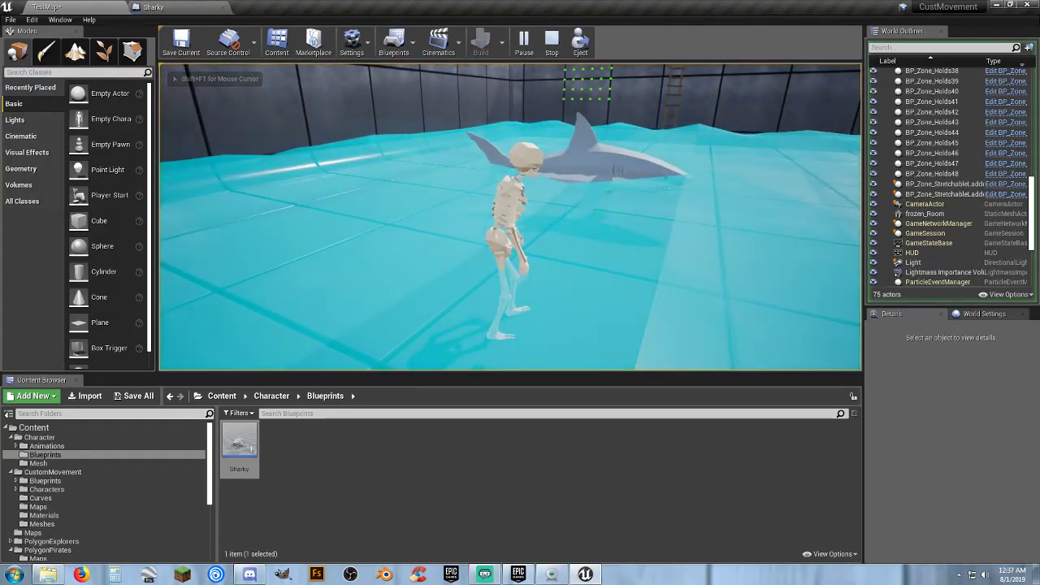
{"action": "key", "text": "Escape"}
Lower the inherited shark mesh to a Z location of -50 in the Sharky Blueprint and return to TestMap.
{"action": "left_click", "coordinate": [154, 7]}
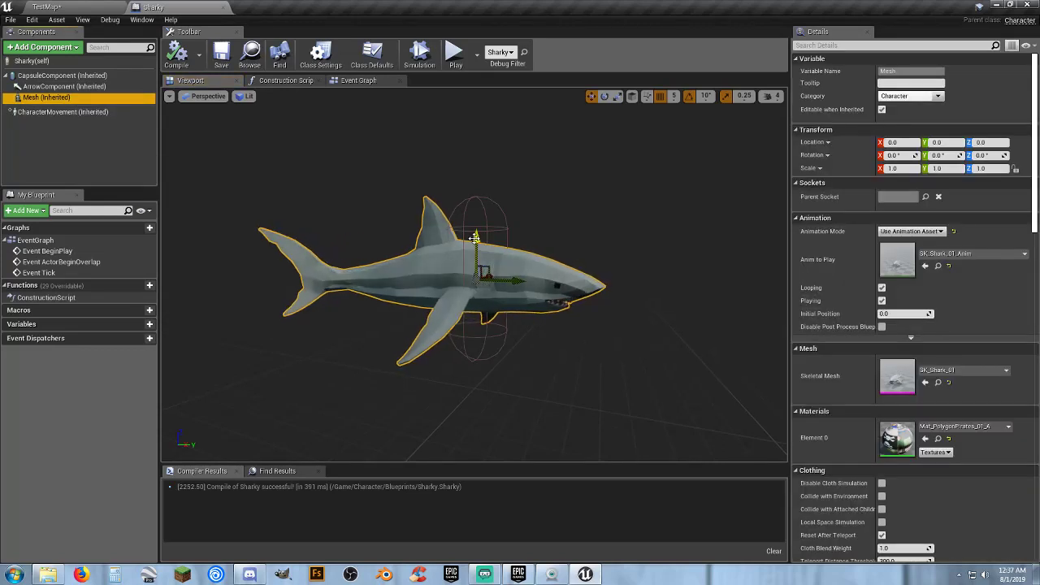
{"action": "left_click_drag", "start_coordinate": [468, 234], "coordinate": [482, 280]}
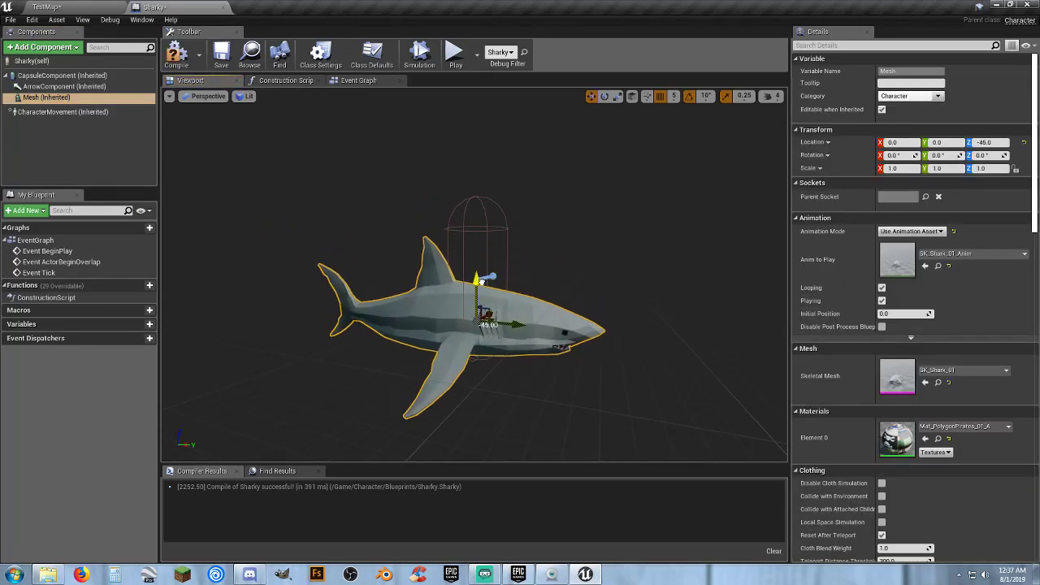
{"action": "left_click", "coordinate": [85, 8]}
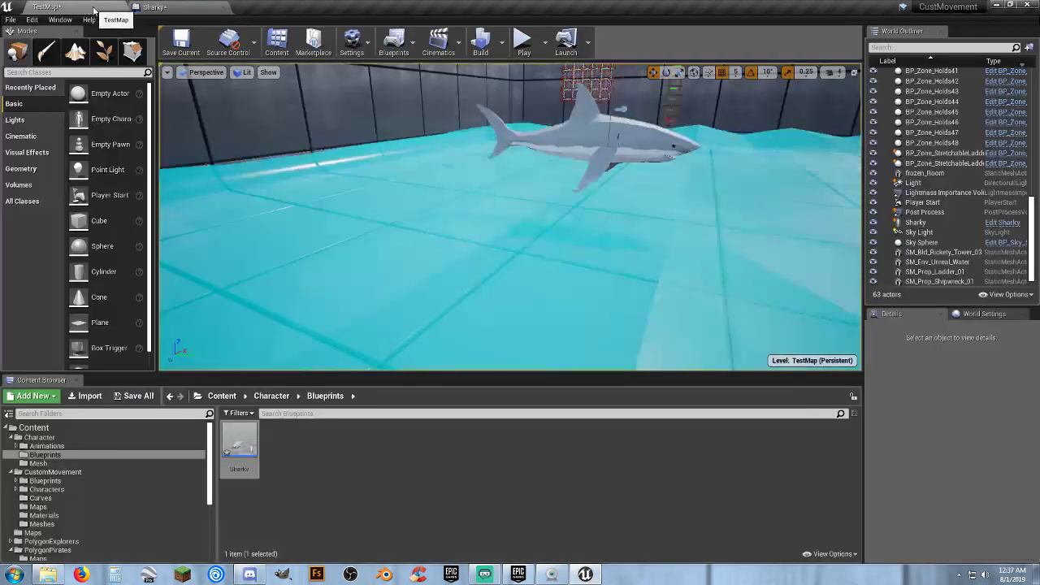
Play-test the lowered shark in the water, then compile the Sharky Blueprint and go back to TestMap.
{"action": "left_click", "coordinate": [524, 41]}
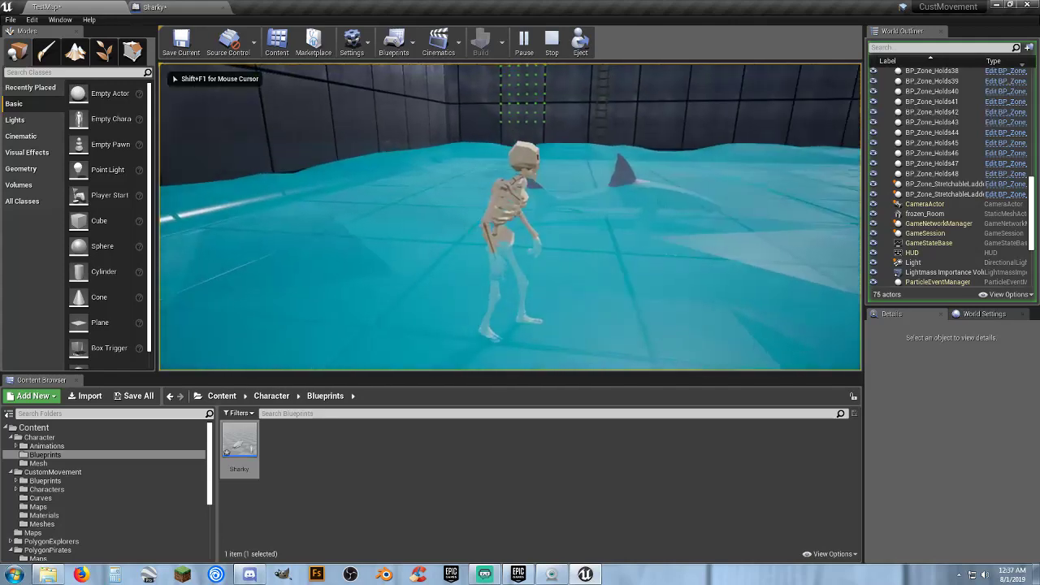
{"action": "key", "text": "Escape"}
{"action": "left_click", "coordinate": [154, 6]}
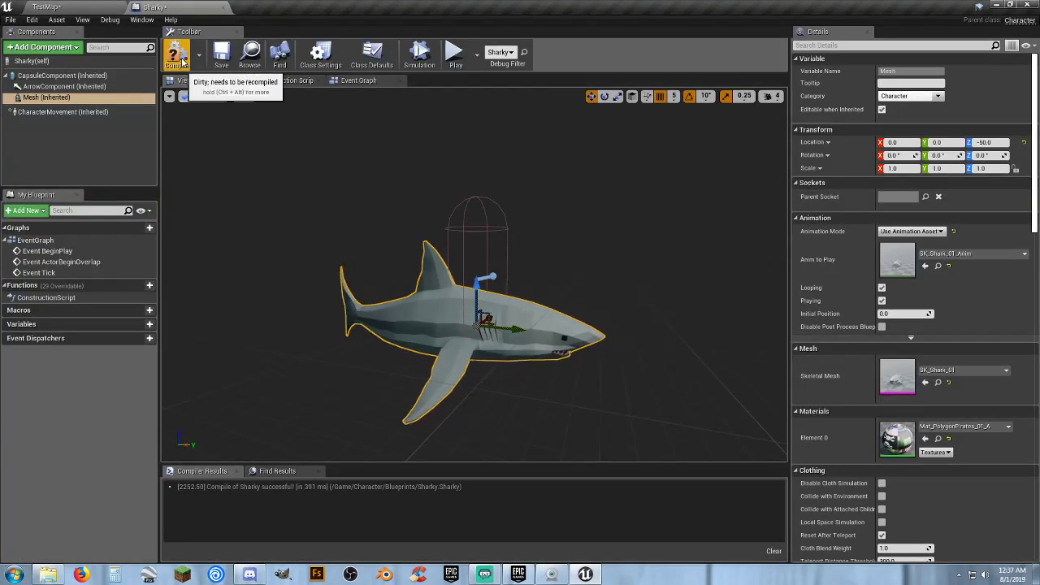
{"action": "left_click", "coordinate": [177, 56]}
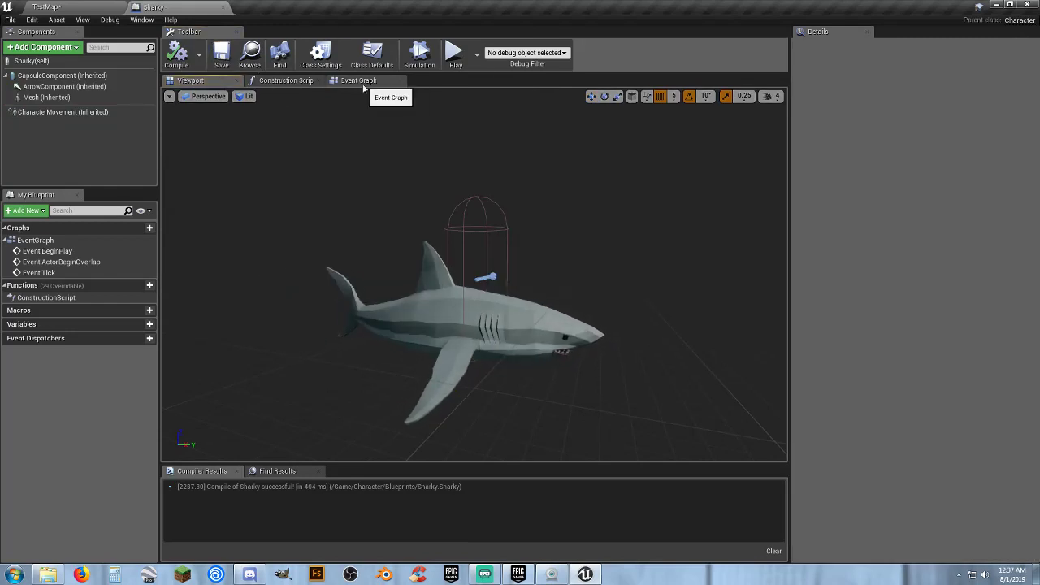
{"action": "left_click", "coordinate": [81, 7]}
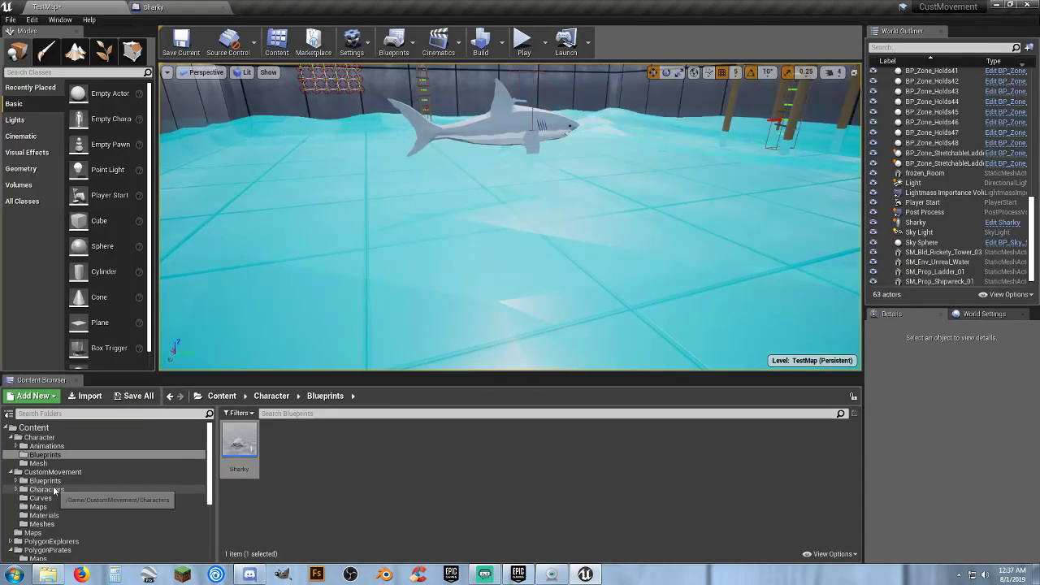
Add a Nav Mesh Bounds Volume to the arena at location 0, 0, 0 and scale it to 10 in X and Y.
{"action": "left_click", "coordinate": [19, 185]}
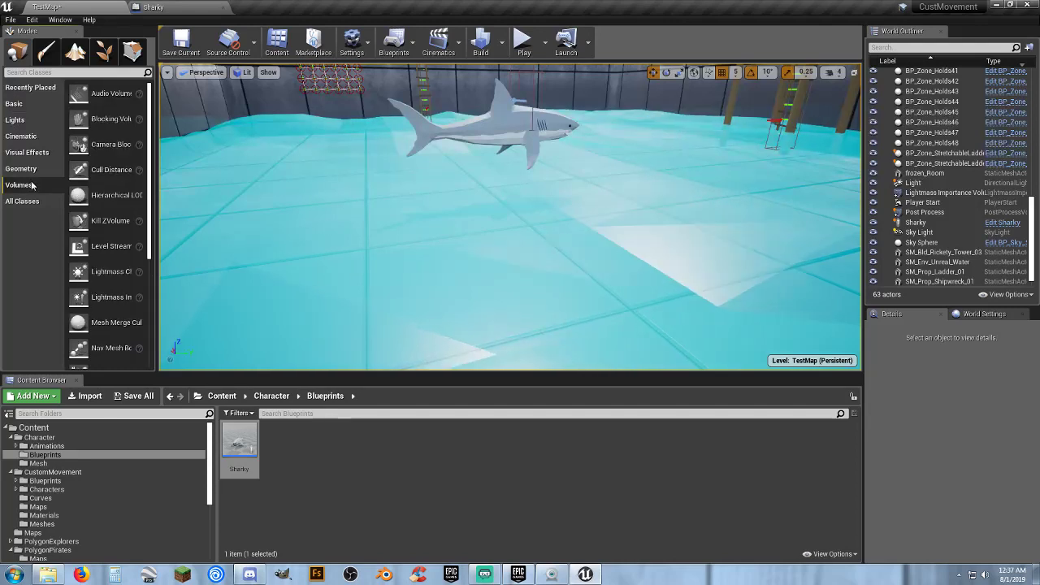
{"action": "left_click_drag", "start_coordinate": [79, 348], "coordinate": [551, 173]}
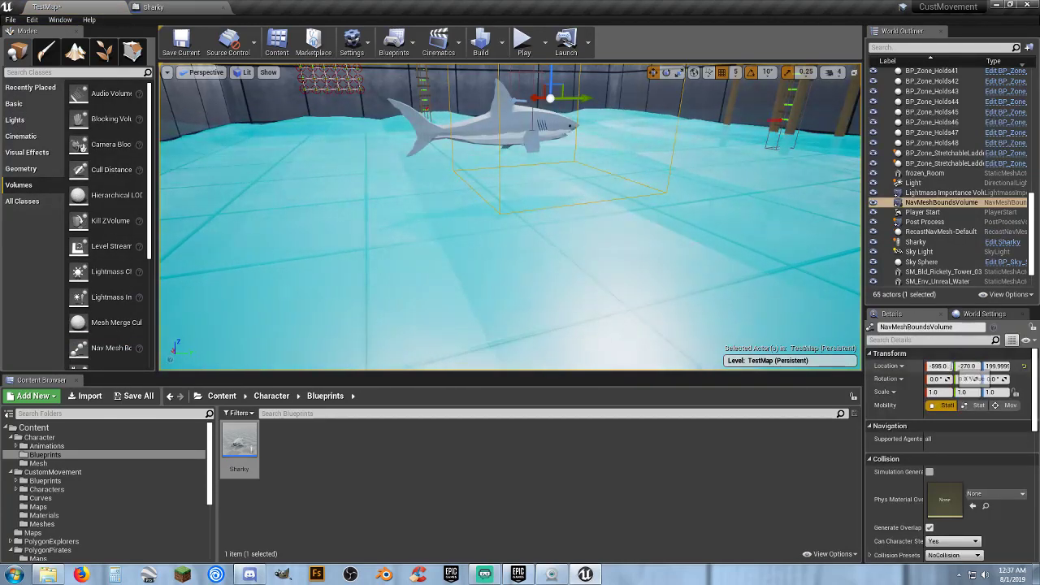
{"action": "left_click", "coordinate": [943, 367]}
{"action": "type", "text": "0"}
{"action": "key", "text": "Tab"}
{"action": "type", "text": "0"}
{"action": "key", "text": "Tab"}
{"action": "type", "text": "0"}
{"action": "key", "text": "Return"}
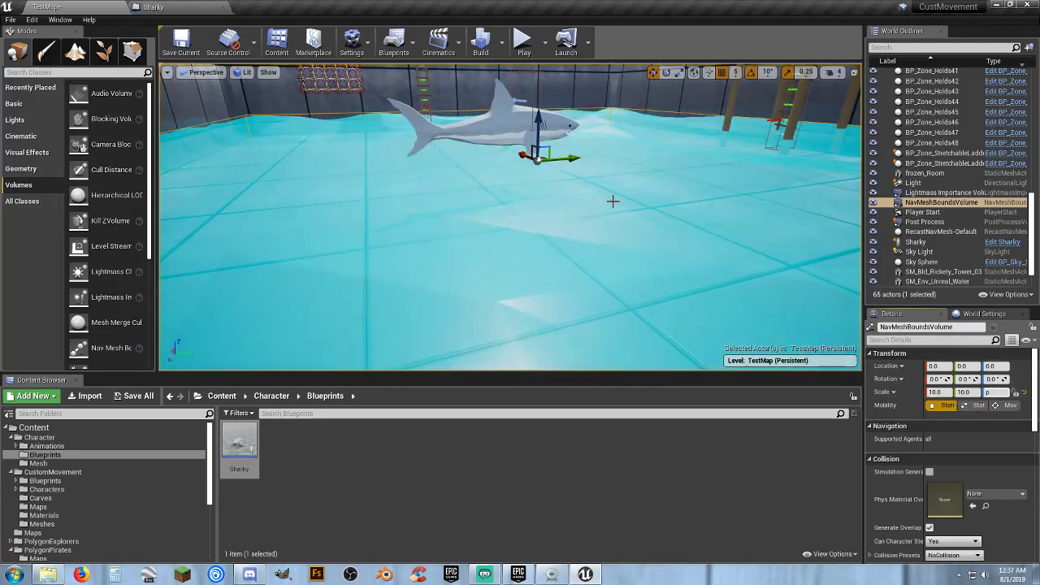
{"action": "mouse_move", "coordinate": [613, 202]}
{"action": "right_mouse_down"}
{"action": "mouse_move", "coordinate": [612, 276]}
{"action": "mouse_move", "coordinate": [715, 285]}
{"action": "mouse_move", "coordinate": [699, 292]}
{"action": "mouse_move", "coordinate": [613, 201]}
{"action": "right_mouse_up"}
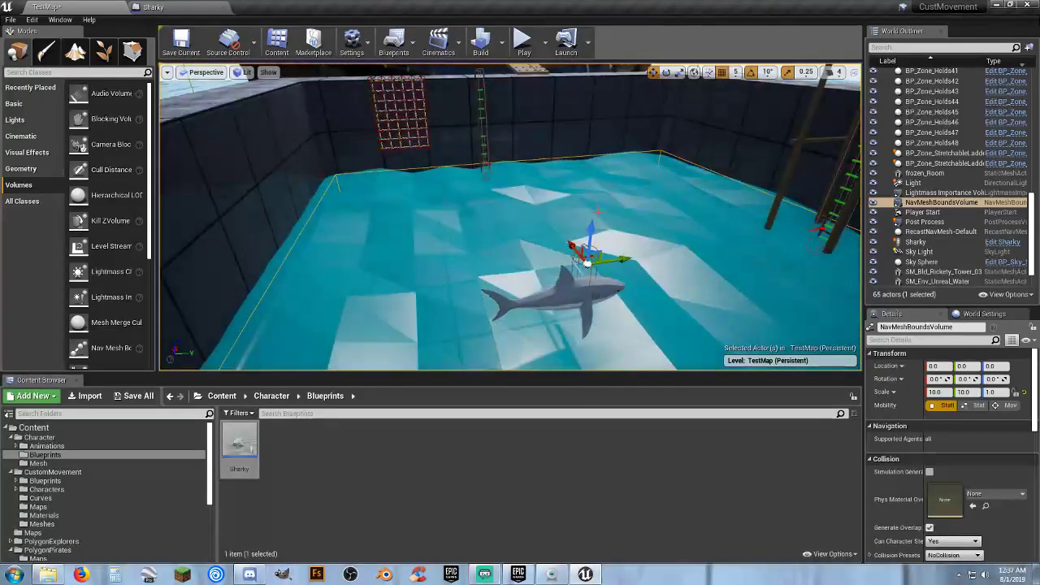
Lower the Nav Mesh Bounds Volume to a Z location of -25 and hide the navigation mesh preview.
{"action": "left_click_drag", "start_coordinate": [591, 232], "coordinate": [590, 238]}
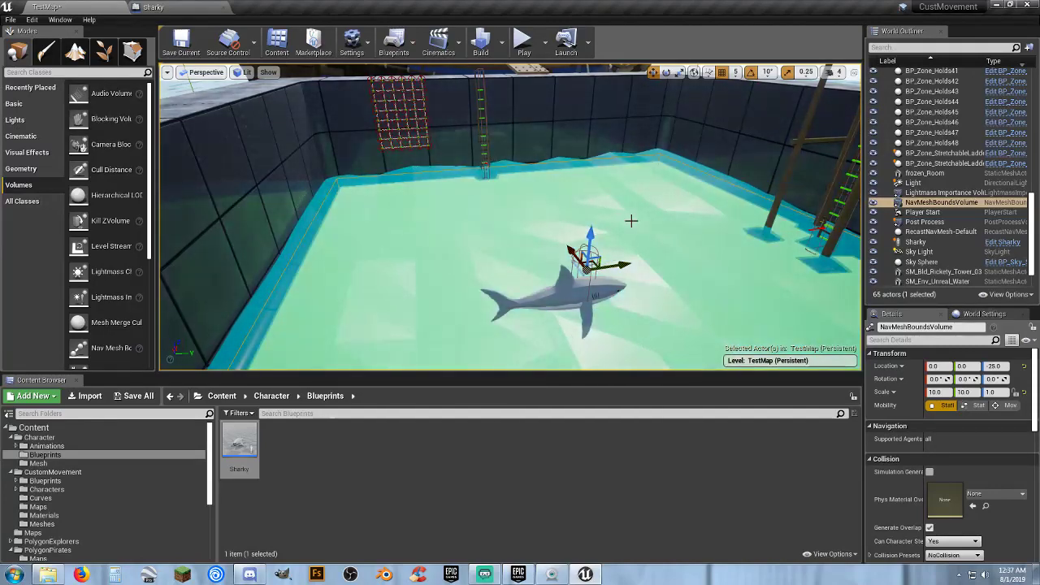
{"action": "key", "text": "p"}
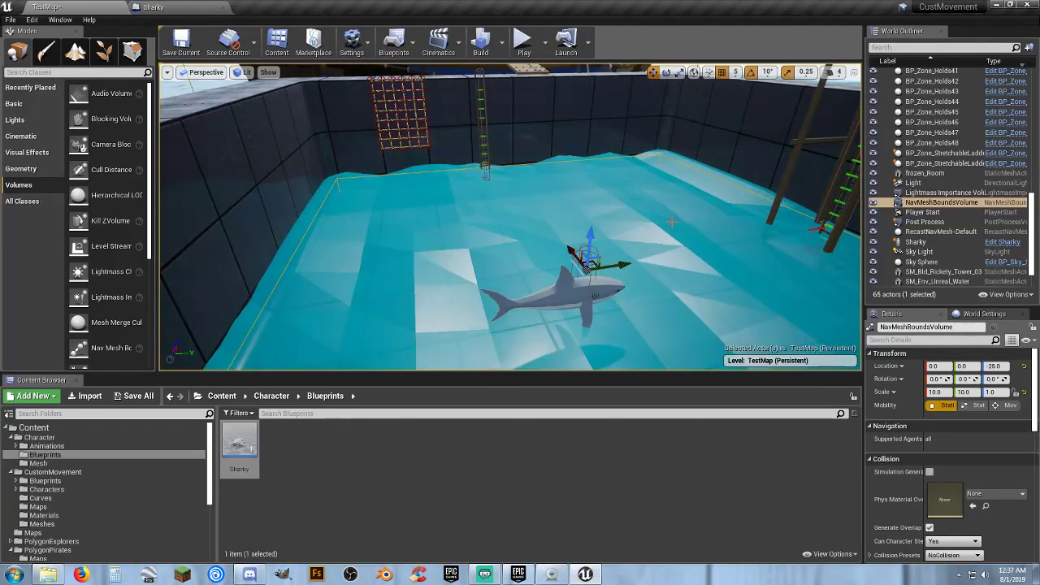
Delete the Event BeginPlay and Event ActorBeginOverlap nodes from the Sharky Blueprint's Event Graph, keeping Event Tick.
{"action": "left_click", "coordinate": [191, 6]}
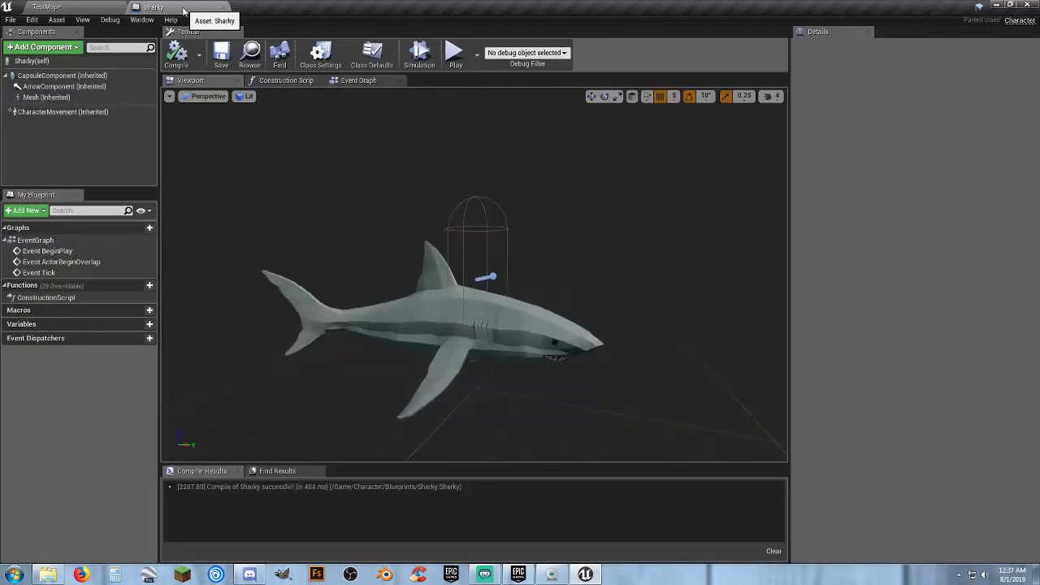
{"action": "left_click", "coordinate": [354, 80]}
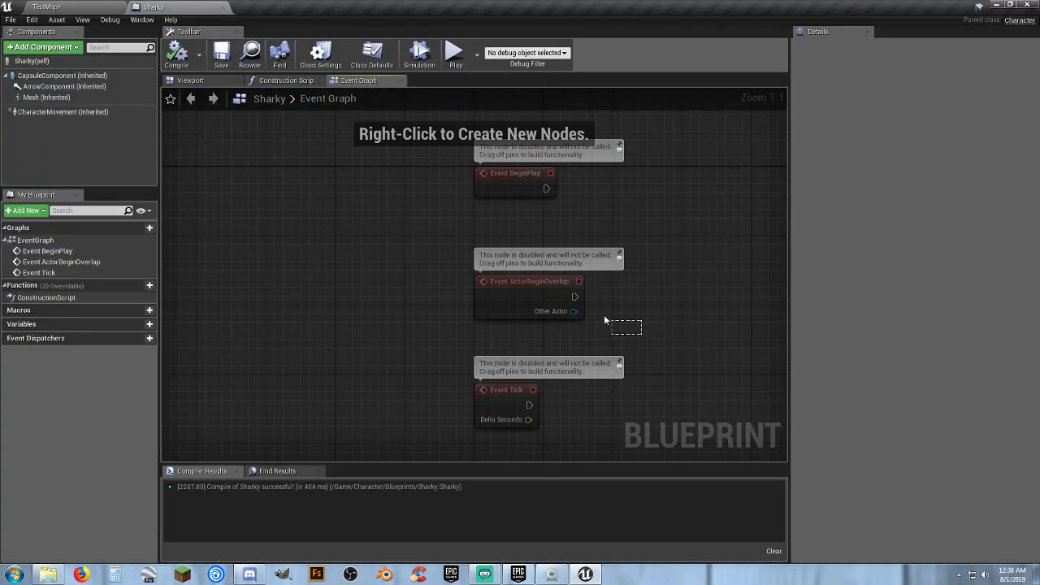
{"action": "left_click_drag", "start_coordinate": [605, 320], "coordinate": [422, 171]}
{"action": "key", "text": "Delete"}
{"action": "right_click_drag", "start_coordinate": [525, 420], "coordinate": [385, 245]}
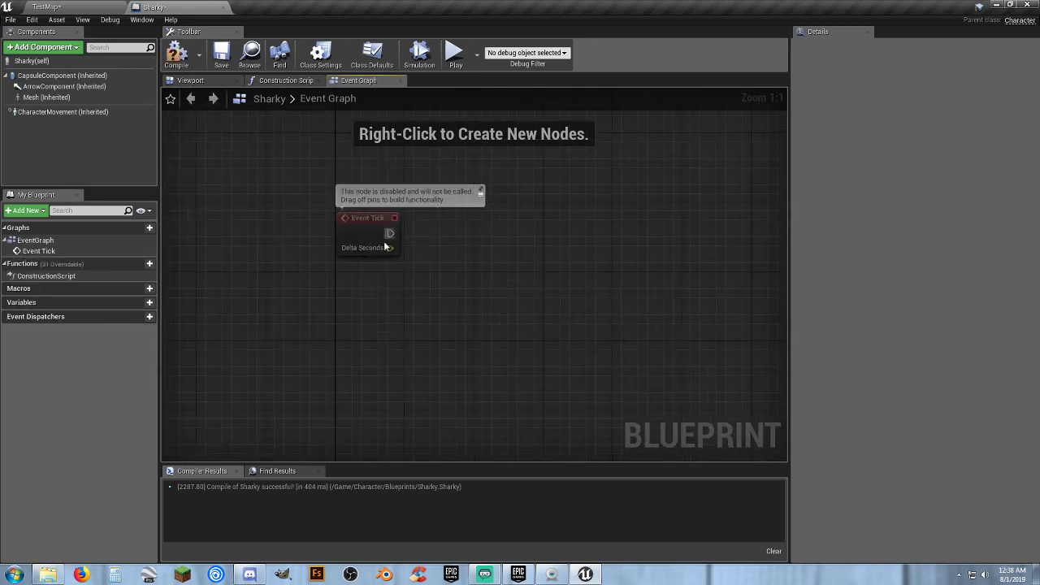
Add a Boolean variable named "Is Moving?" to the Sharky Blueprint and compile.
{"action": "left_click", "coordinate": [138, 303]}
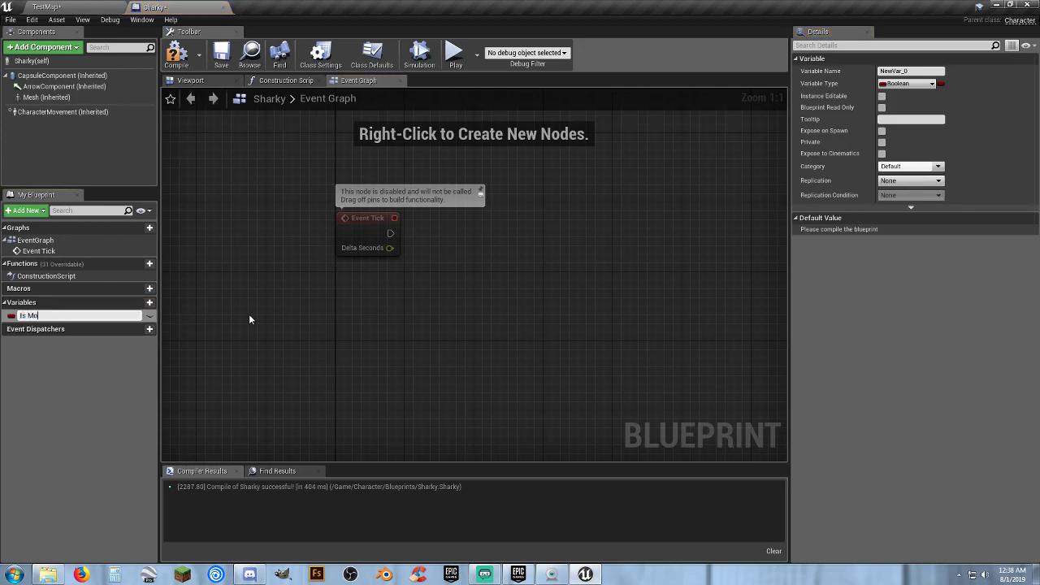
{"action": "key", "text": "Return"}
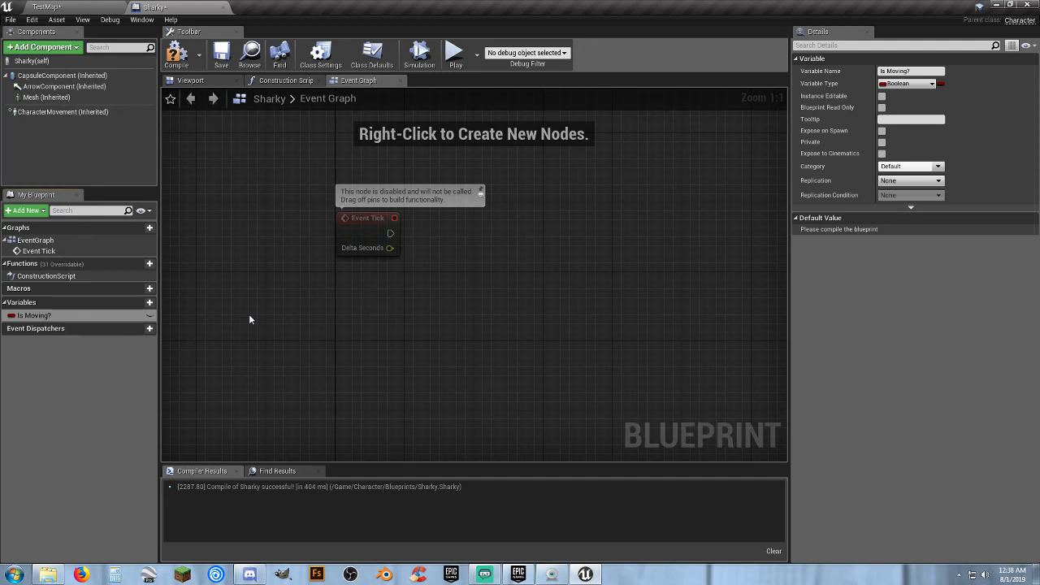
{"action": "left_click", "coordinate": [175, 50]}
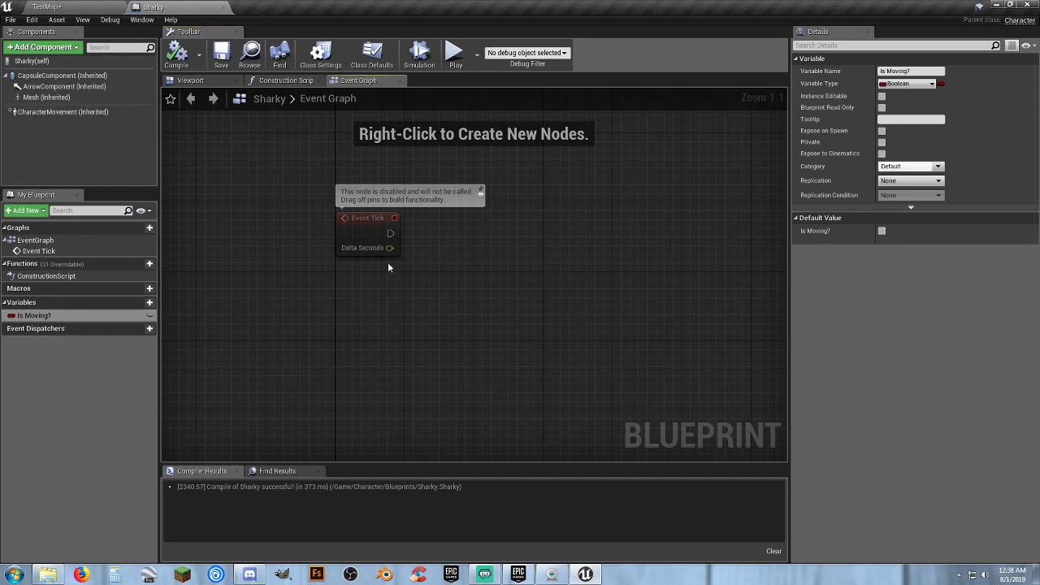
Add a Branch node driven by Event Tick, with the Is Moving? variable as its Condition.
{"action": "left_click", "coordinate": [517, 233]}
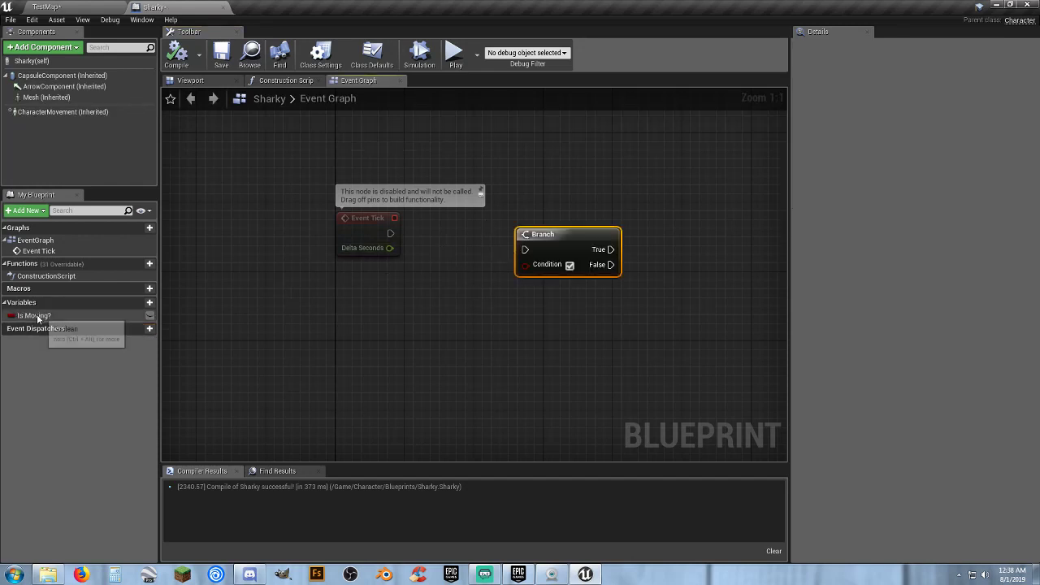
{"action": "left_click_drag", "start_coordinate": [36, 316], "coordinate": [520, 273]}
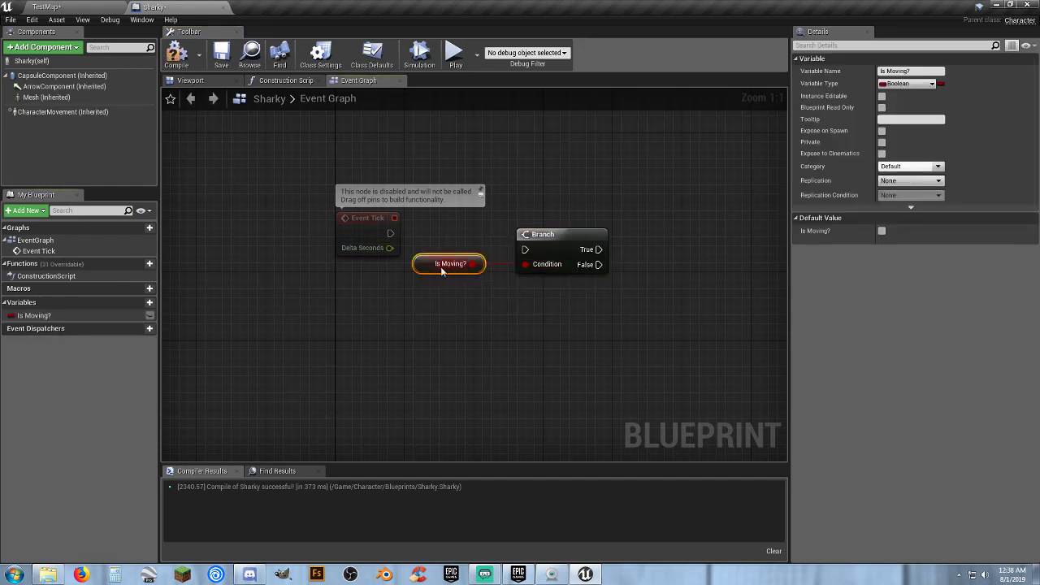
{"action": "left_click_drag", "start_coordinate": [442, 272], "coordinate": [366, 289]}
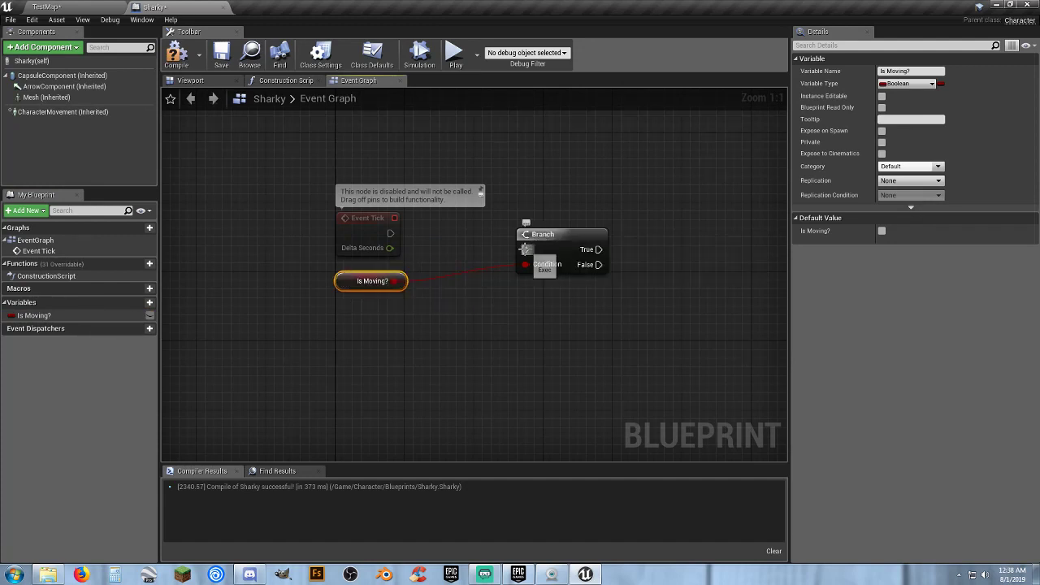
{"action": "left_click_drag", "start_coordinate": [403, 238], "coordinate": [402, 233]}
{"action": "left_click_drag", "start_coordinate": [536, 238], "coordinate": [461, 223]}
{"action": "right_click_drag", "start_coordinate": [517, 280], "coordinate": [438, 266]}
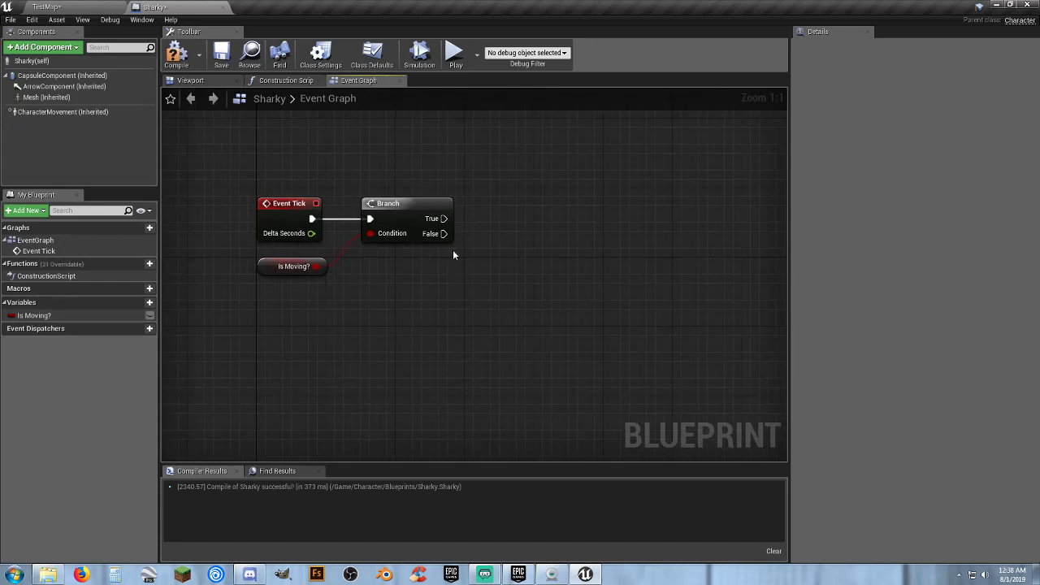
Add an AI MoveTo node executed from the Branch's False output.
{"action": "right_click_drag", "start_coordinate": [560, 243], "coordinate": [491, 240]}
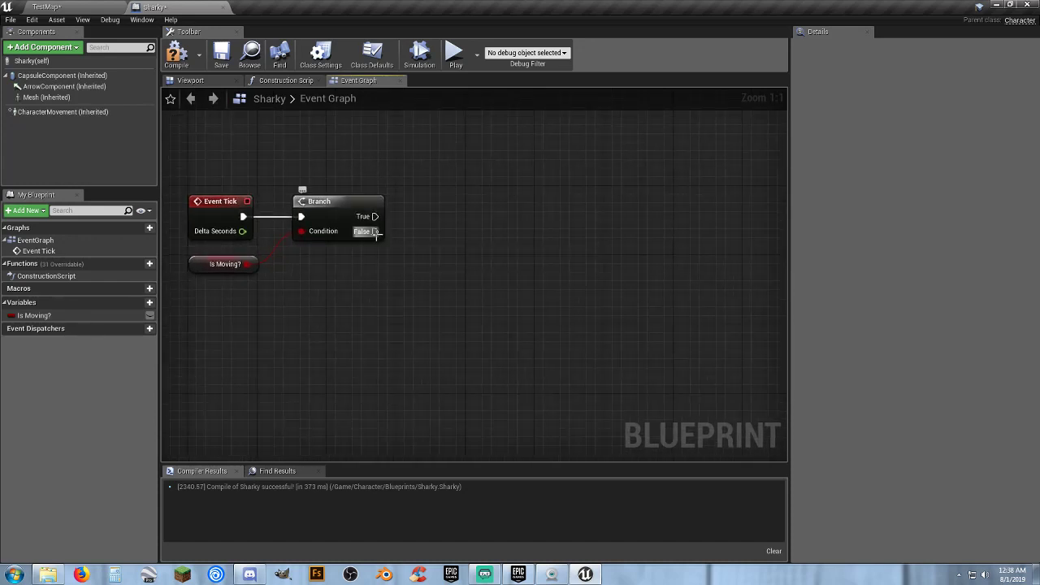
{"action": "left_click_drag", "start_coordinate": [408, 236], "coordinate": [618, 225]}
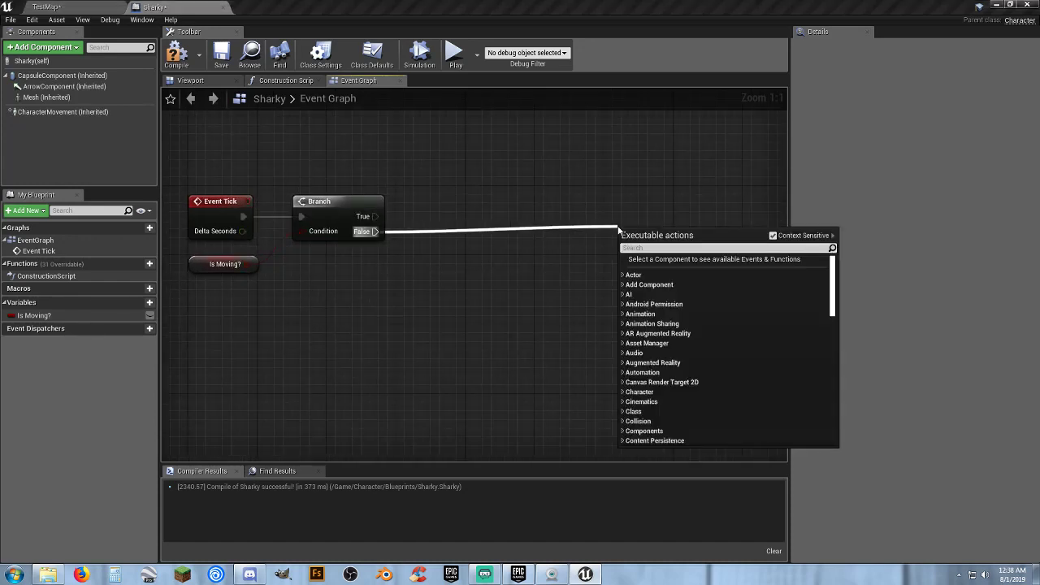
{"action": "type", "text": "aimove"}
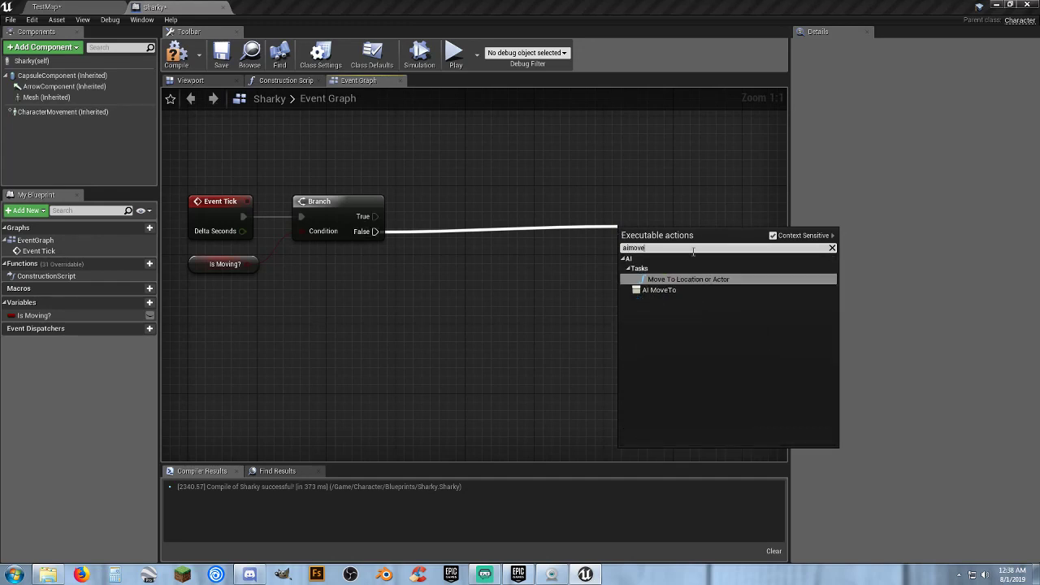
{"action": "left_click", "coordinate": [659, 291]}
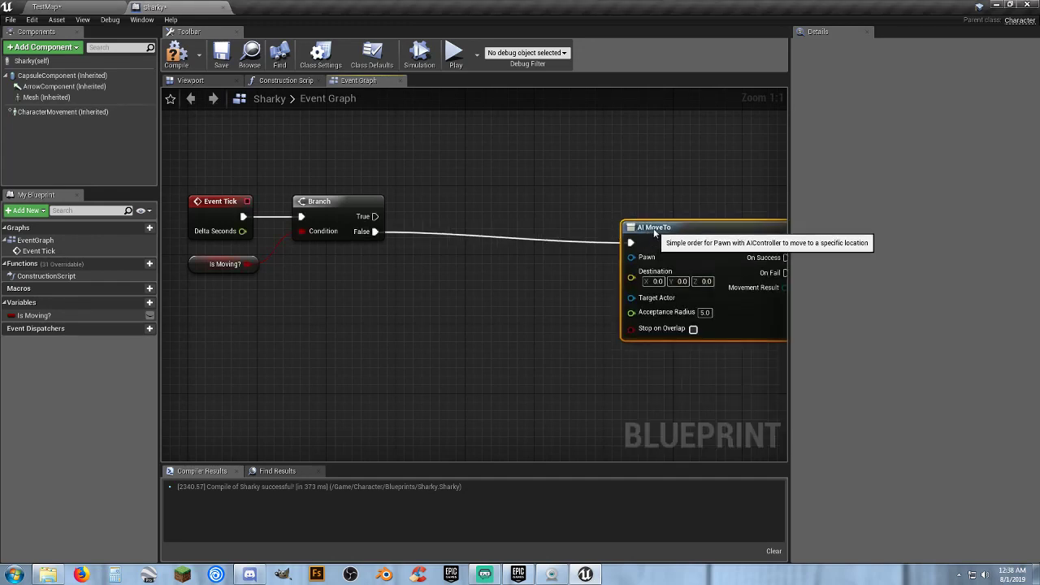
{"action": "left_click_drag", "start_coordinate": [647, 217], "coordinate": [636, 226]}
Connect a reference to Self to the AI MoveTo node's Pawn input and place it beside the node.
{"action": "right_click_drag", "start_coordinate": [505, 324], "coordinate": [509, 269]}
{"action": "left_click_drag", "start_coordinate": [617, 192], "coordinate": [540, 191]}
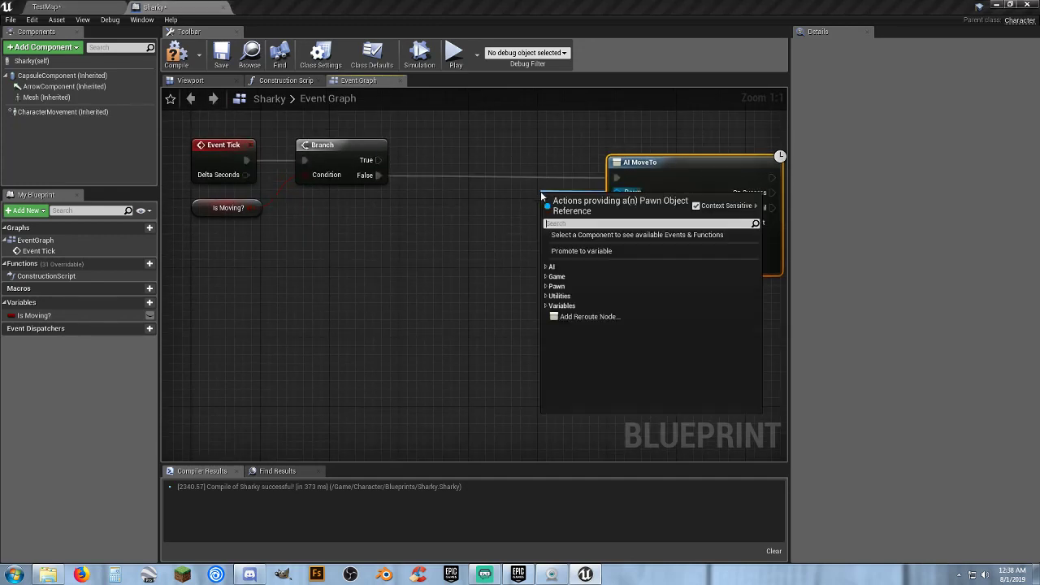
{"action": "type", "text": "self"}
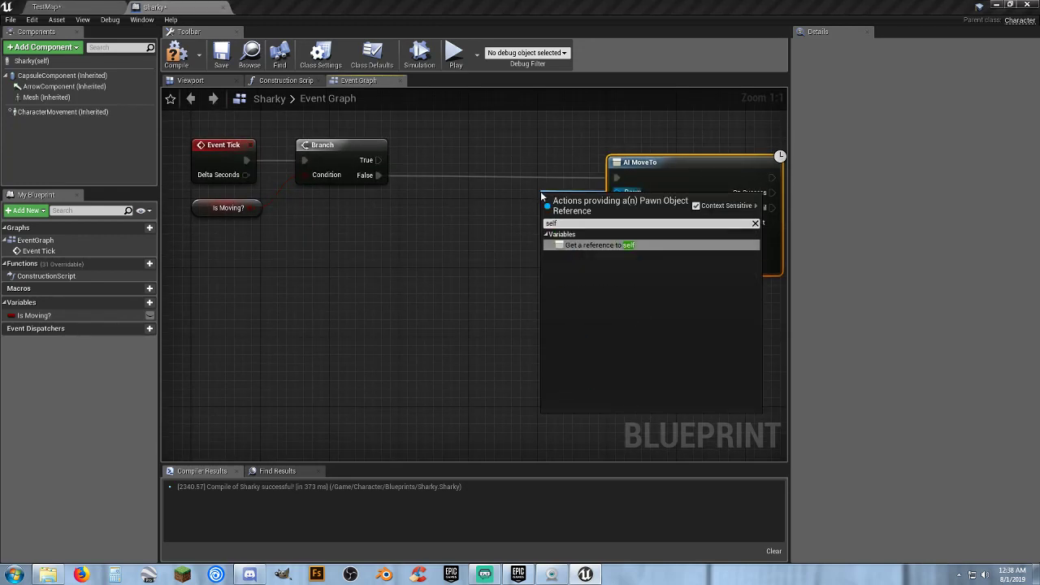
{"action": "left_click", "coordinate": [588, 245]}
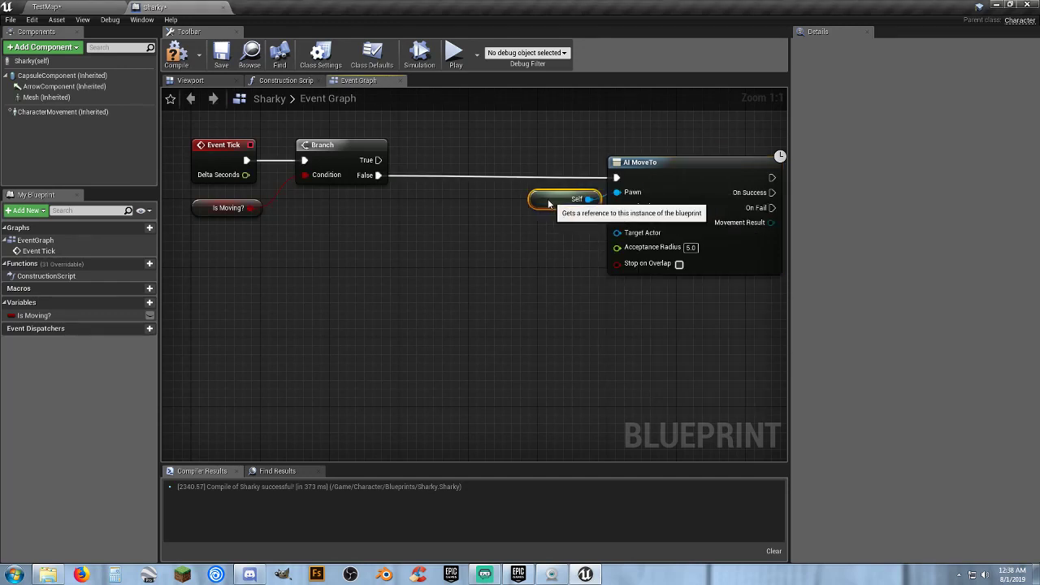
{"action": "left_click_drag", "start_coordinate": [550, 203], "coordinate": [529, 203]}
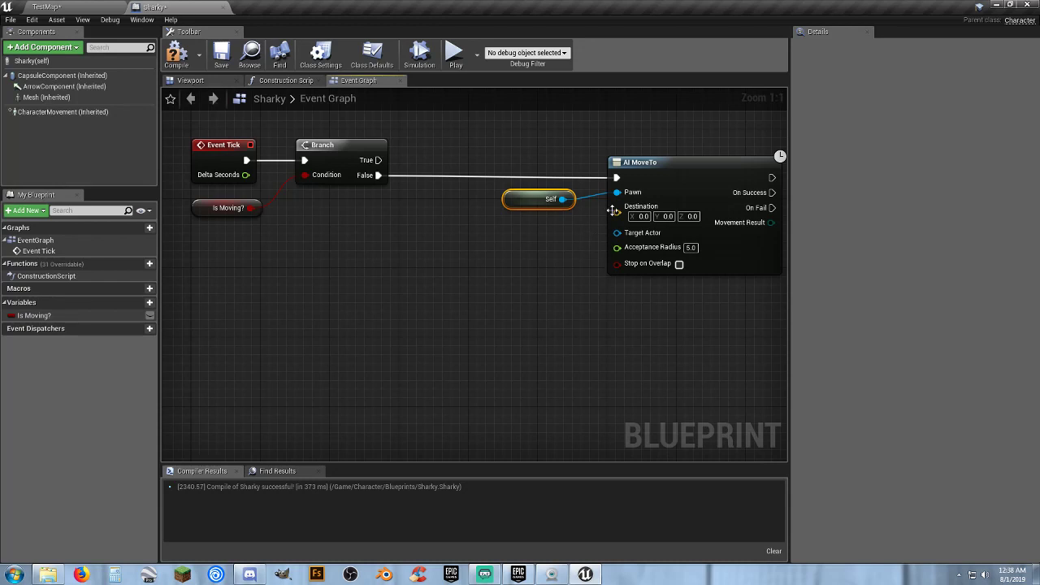
Feed the AI MoveTo Destination from a GetRandomPointInNavigableRadius node with its Radius set to 2500.
{"action": "left_click_drag", "start_coordinate": [617, 212], "coordinate": [549, 257]}
{"action": "type", "text": "randompoi"}
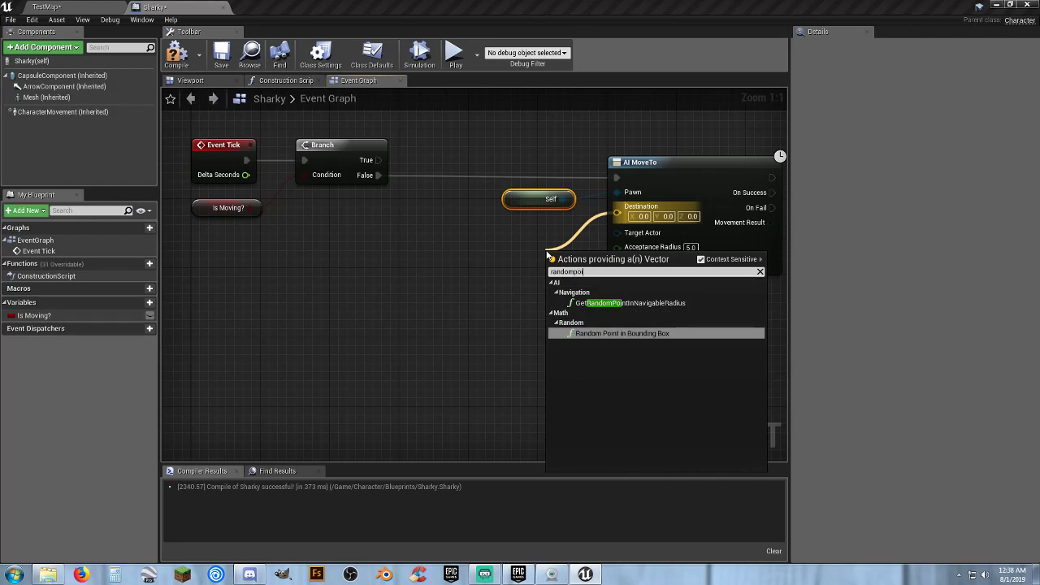
{"action": "left_click", "coordinate": [650, 302]}
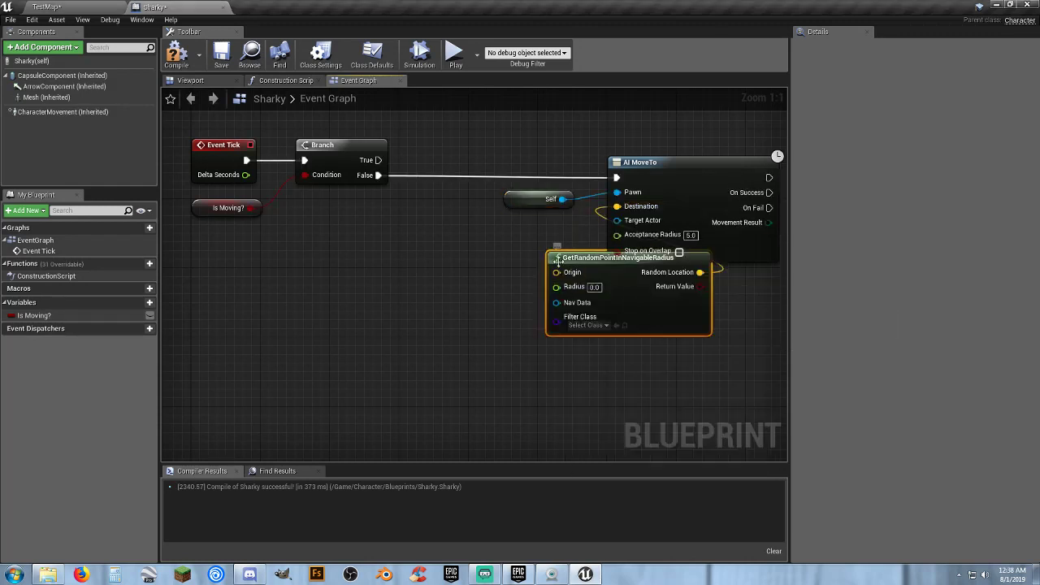
{"action": "left_click_drag", "start_coordinate": [573, 264], "coordinate": [442, 237]}
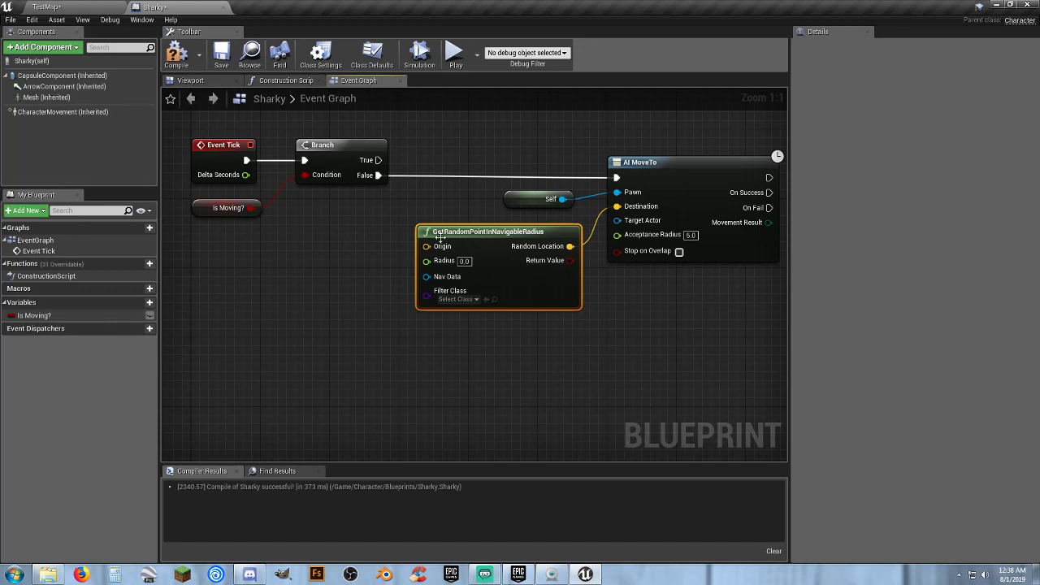
{"action": "left_click", "coordinate": [443, 373]}
{"action": "right_click_drag", "start_coordinate": [443, 374], "coordinate": [503, 344]}
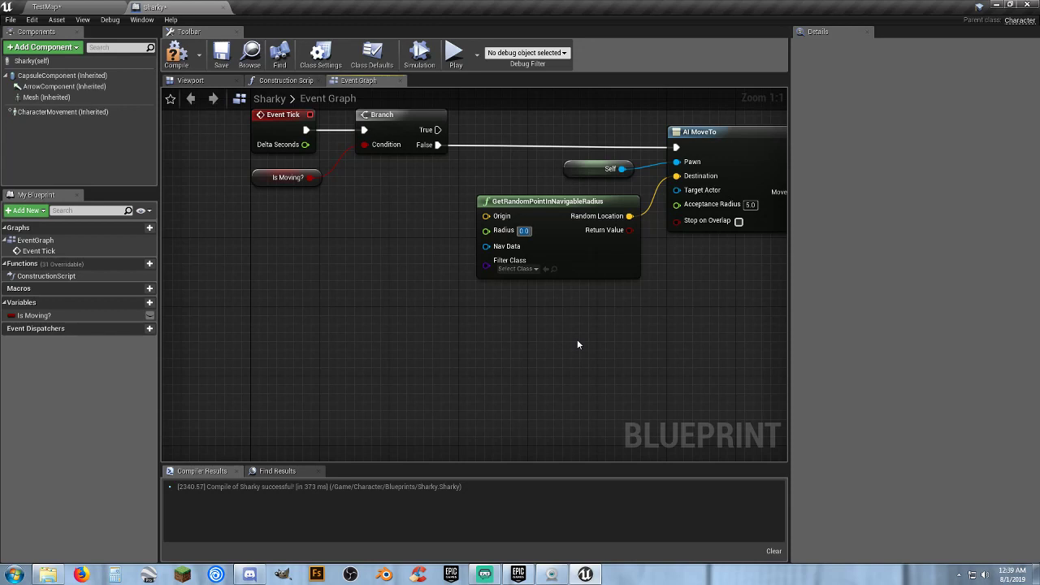
{"action": "type", "text": "2500"}
{"action": "key", "text": "Return"}
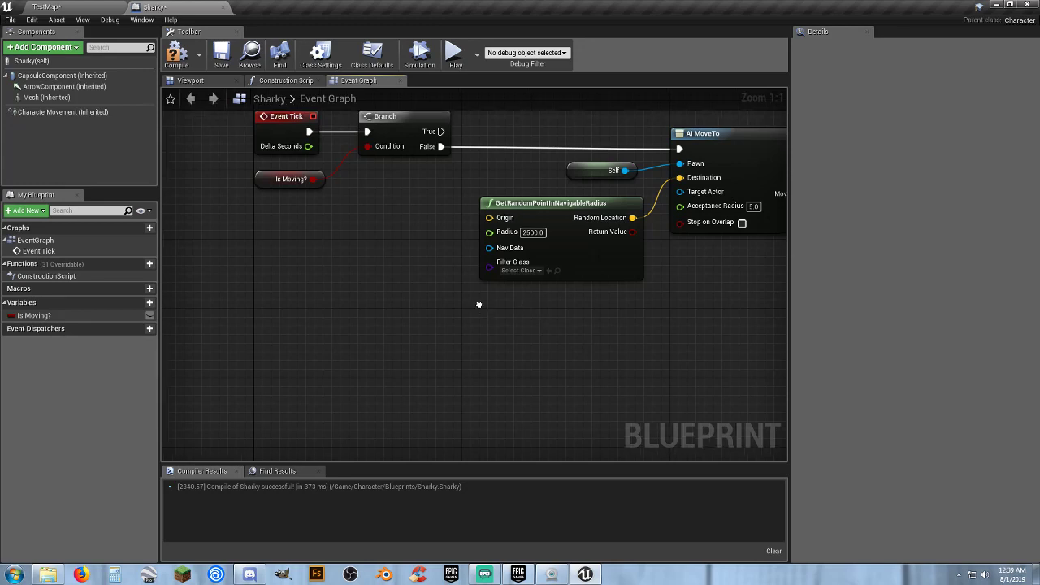
Use the Mesh component's GetWorldLocation as the Origin of the random point node and tidy the node's placement.
{"action": "right_click_drag", "start_coordinate": [476, 309], "coordinate": [485, 323]}
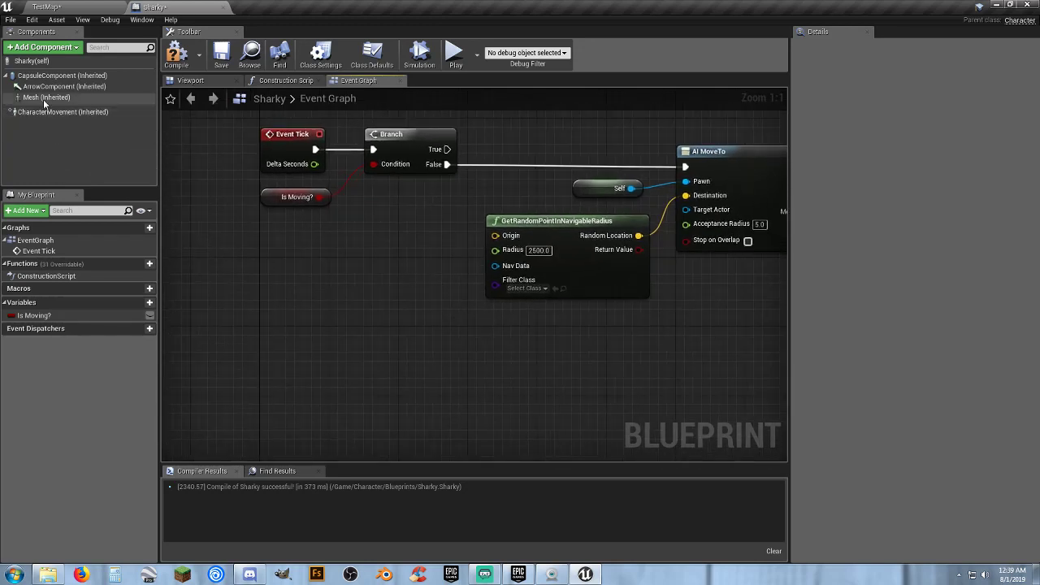
{"action": "left_click_drag", "start_coordinate": [43, 98], "coordinate": [356, 239]}
{"action": "type", "text": "getworldl"}
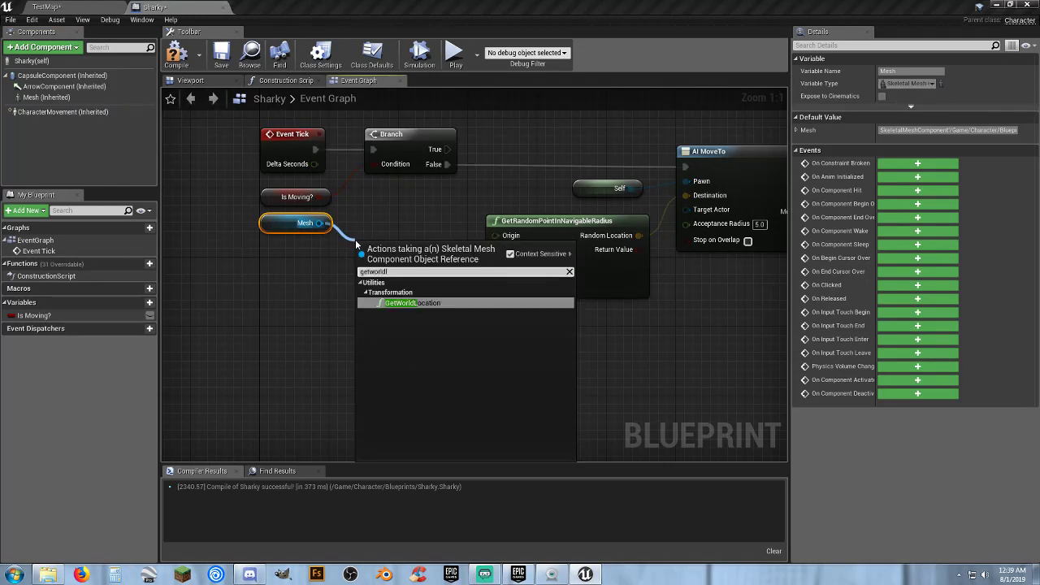
{"action": "key", "text": "Return"}
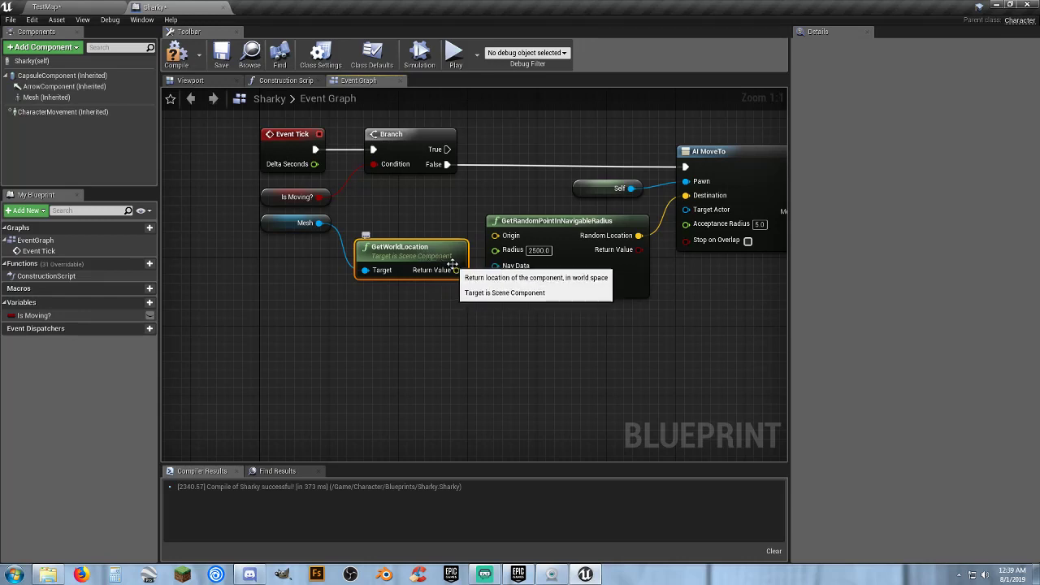
{"action": "left_click_drag", "start_coordinate": [457, 270], "coordinate": [496, 236]}
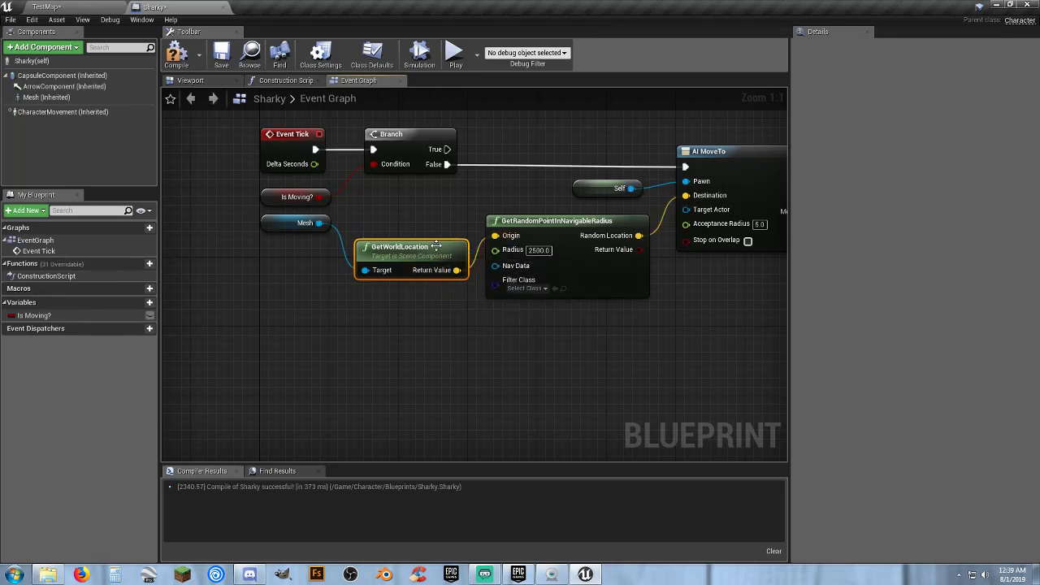
{"action": "left_click_drag", "start_coordinate": [424, 249], "coordinate": [425, 197]}
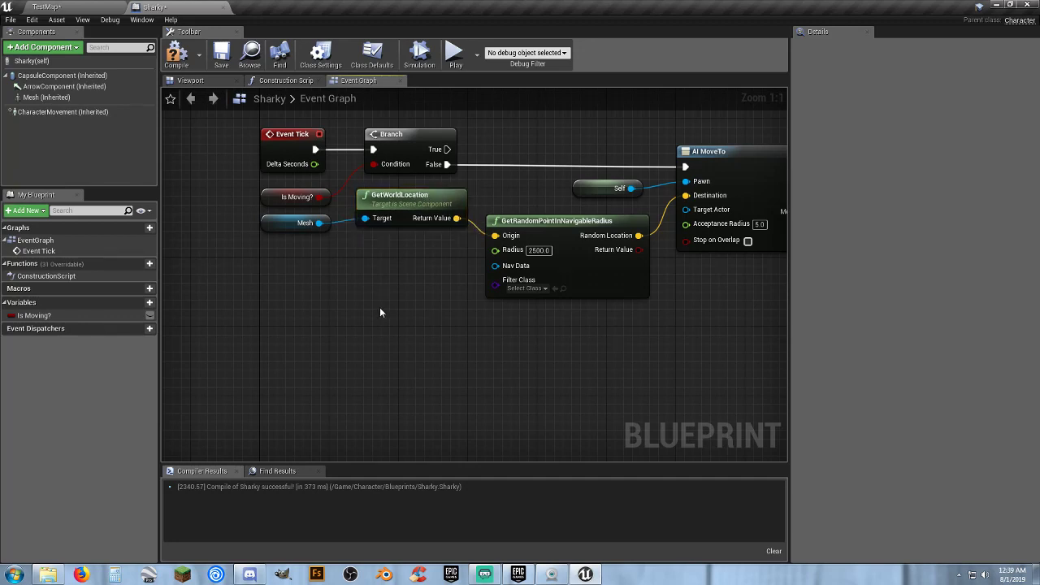
Add a Set Is Moving? node with its value ticked and run it from AI MoveTo's main execution output.
{"action": "right_click_drag", "start_coordinate": [380, 312], "coordinate": [369, 336]}
{"action": "right_click_drag", "start_coordinate": [616, 323], "coordinate": [375, 350]}
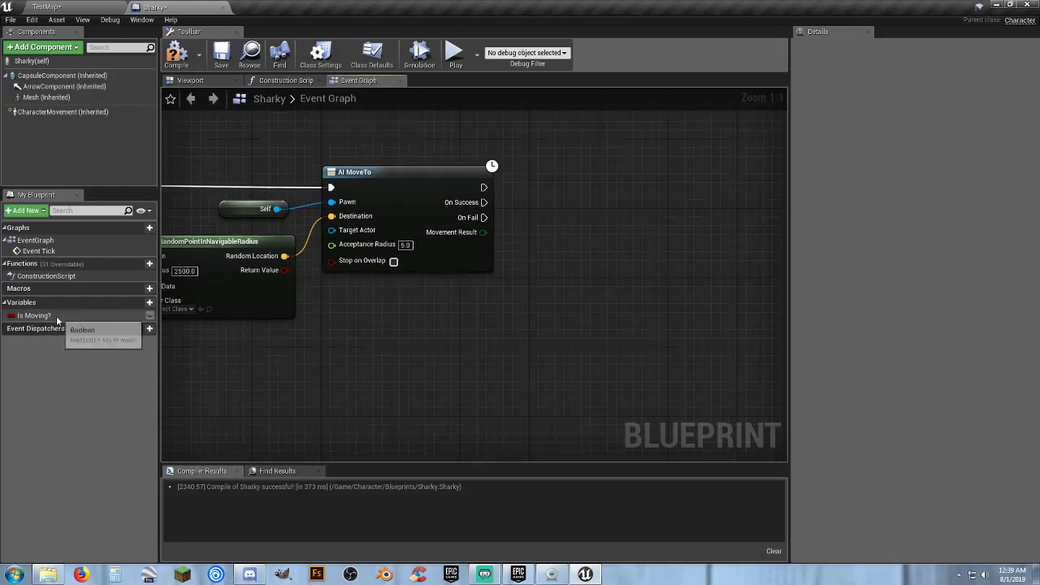
{"action": "left_click_drag", "start_coordinate": [57, 317], "coordinate": [551, 198]}
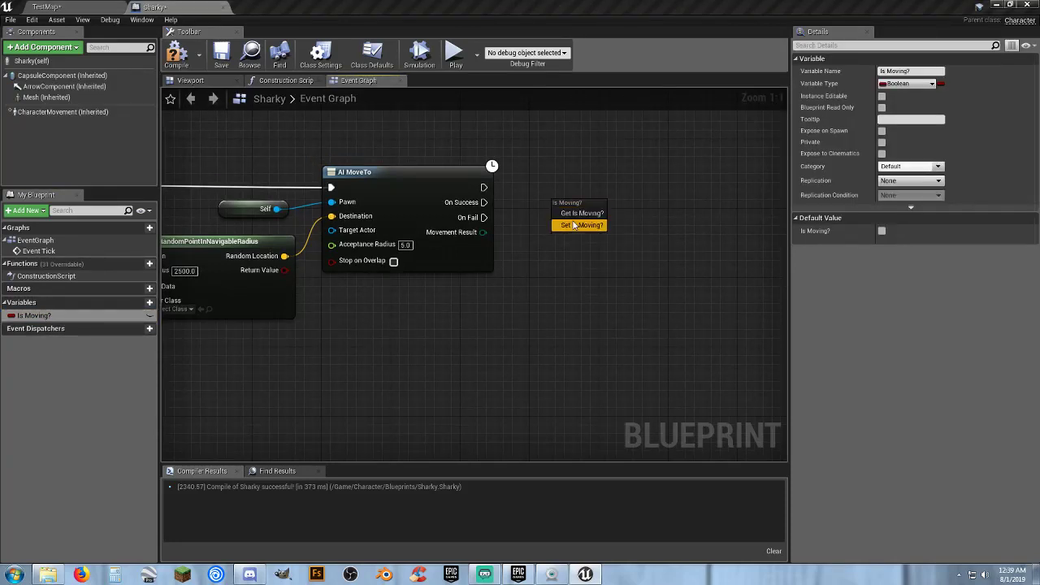
{"action": "left_click", "coordinate": [580, 225]}
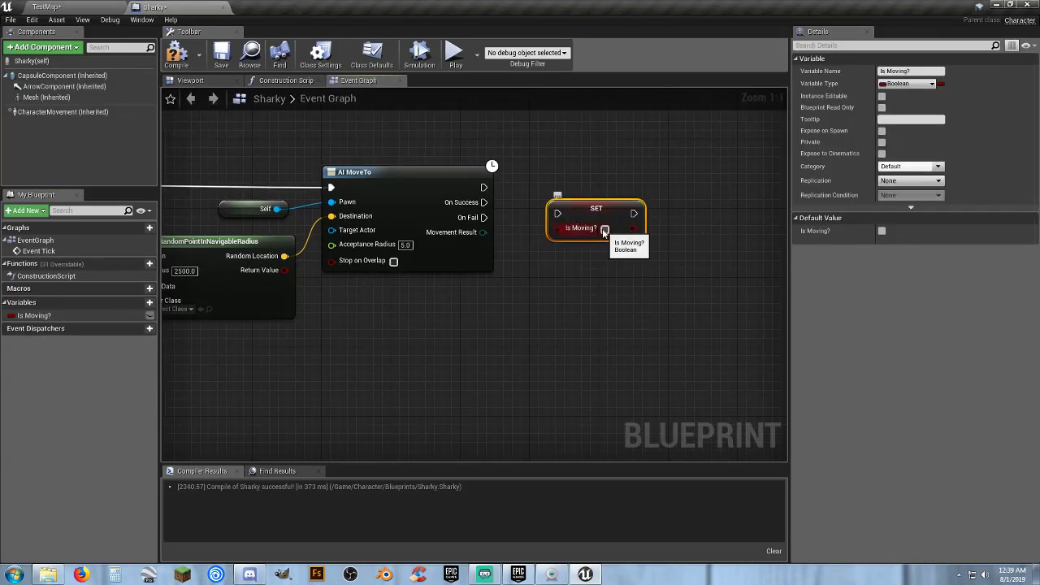
{"action": "left_click_drag", "start_coordinate": [559, 214], "coordinate": [563, 184]}
{"action": "left_click", "coordinate": [578, 283]}
{"action": "right_click_drag", "start_coordinate": [568, 278], "coordinate": [801, 306]}
{"action": "right_click_drag", "start_coordinate": [683, 407], "coordinate": [534, 313]}
{"action": "right_click_drag", "start_coordinate": [597, 342], "coordinate": [536, 285]}
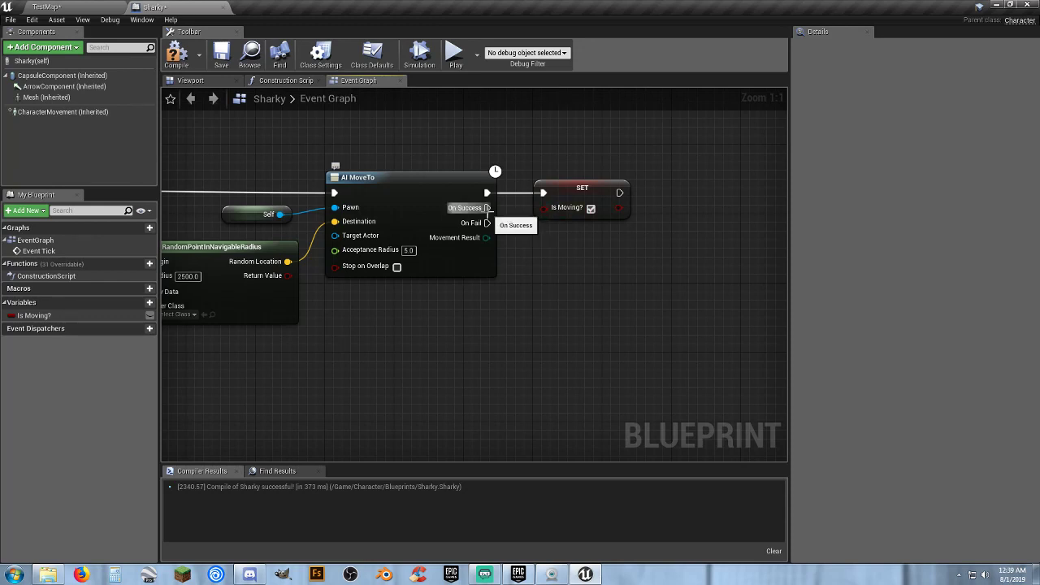
Add a Delay node run from AI MoveTo's On Success output.
{"action": "left_click_drag", "start_coordinate": [486, 208], "coordinate": [551, 271]}
{"action": "type", "text": "de"}
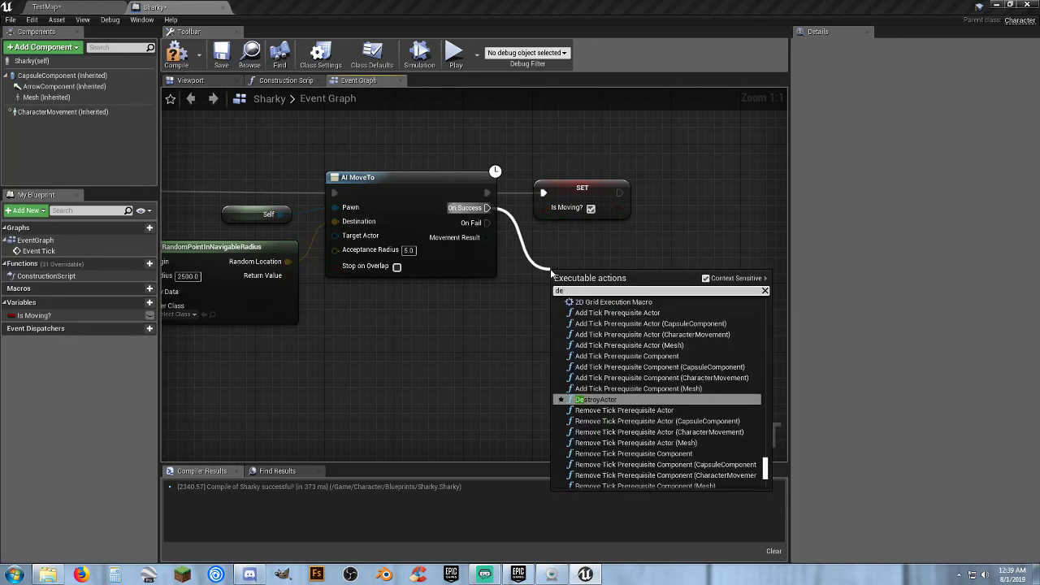
{"action": "type", "text": "lay"}
{"action": "key", "text": "Return"}
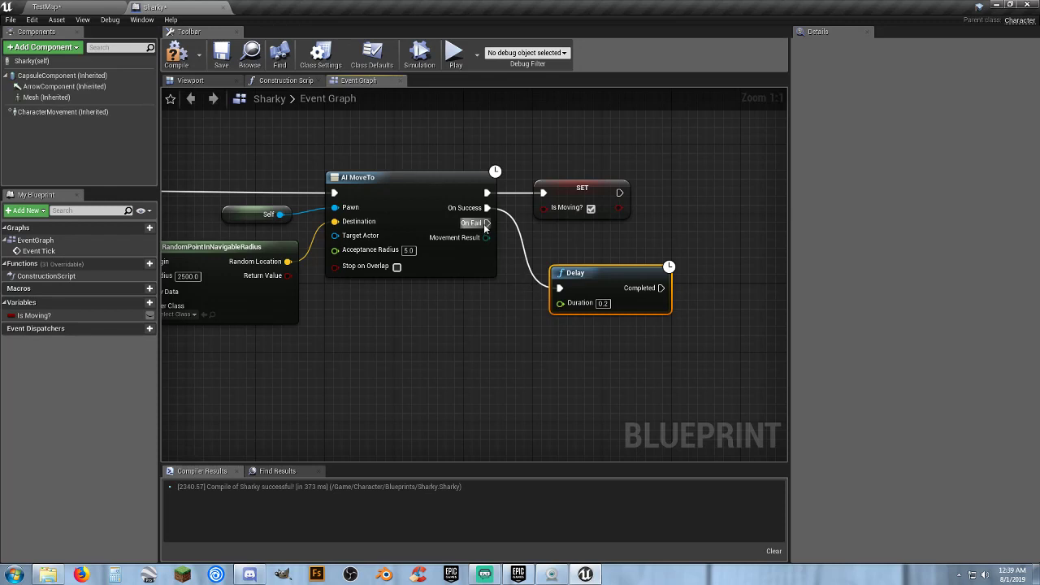
Run the Delay from On Fail too and drive its Duration with a Random Float in Range node, Min 1.0 and Max 3.0.
{"action": "left_click_drag", "start_coordinate": [486, 224], "coordinate": [504, 309]}
{"action": "type", "text": "r"}
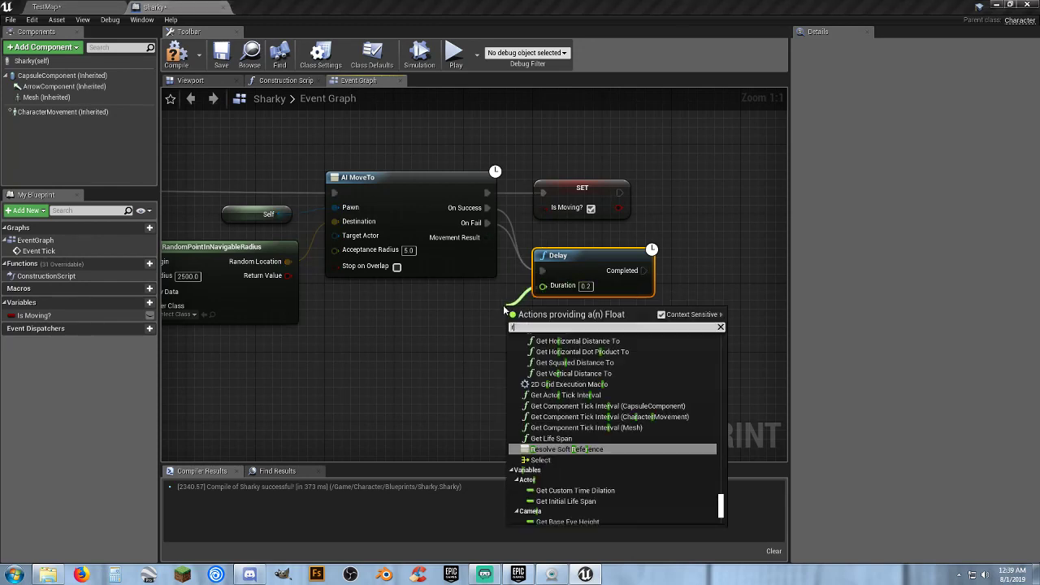
{"action": "type", "text": "andom"}
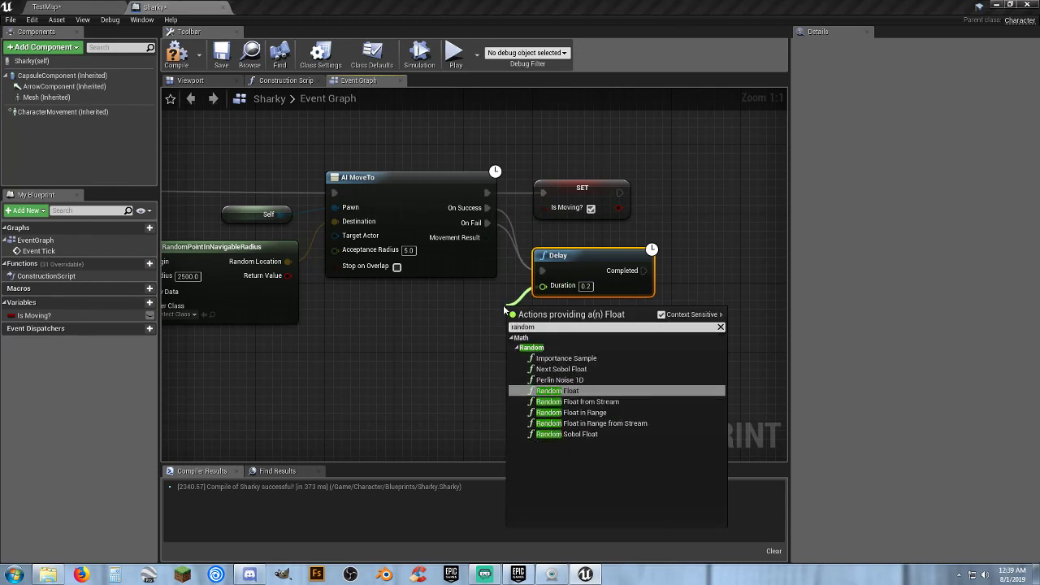
{"action": "type", "text": "flo"}
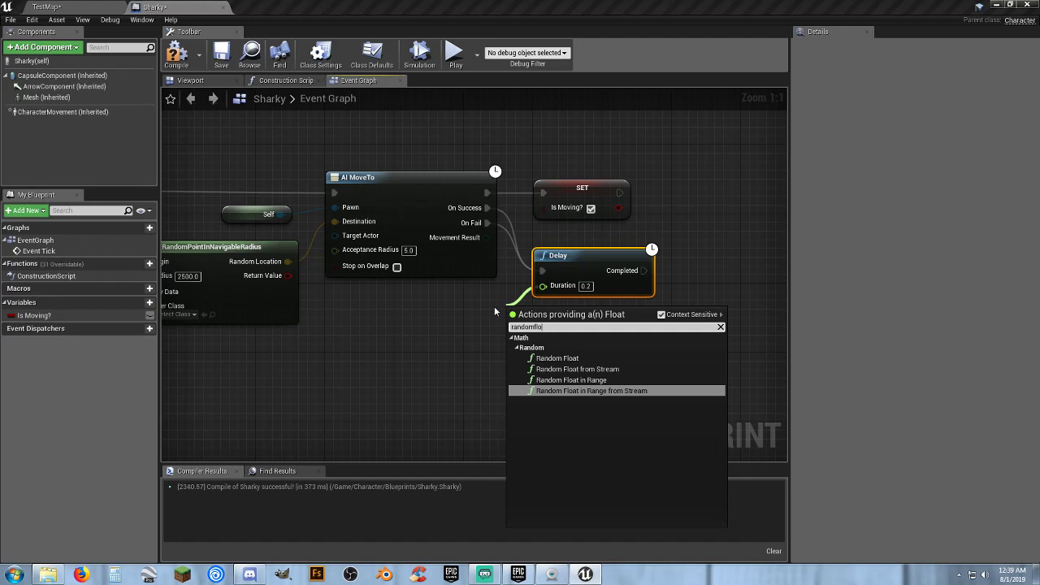
{"action": "left_click", "coordinate": [579, 380]}
{"action": "left_click_drag", "start_coordinate": [522, 322], "coordinate": [409, 297]}
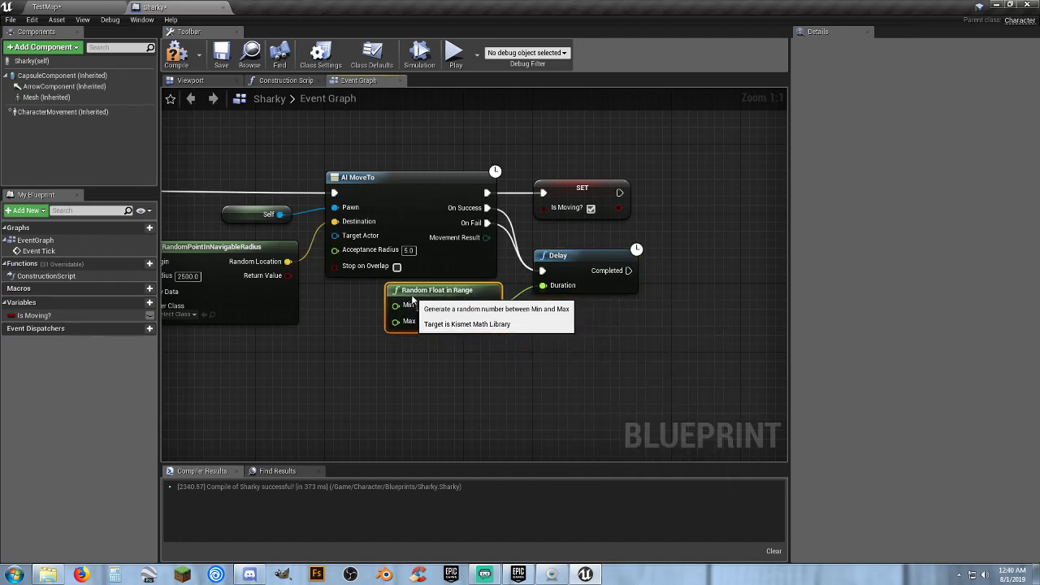
{"action": "type", "text": "3"}
{"action": "left_click", "coordinate": [431, 367]}
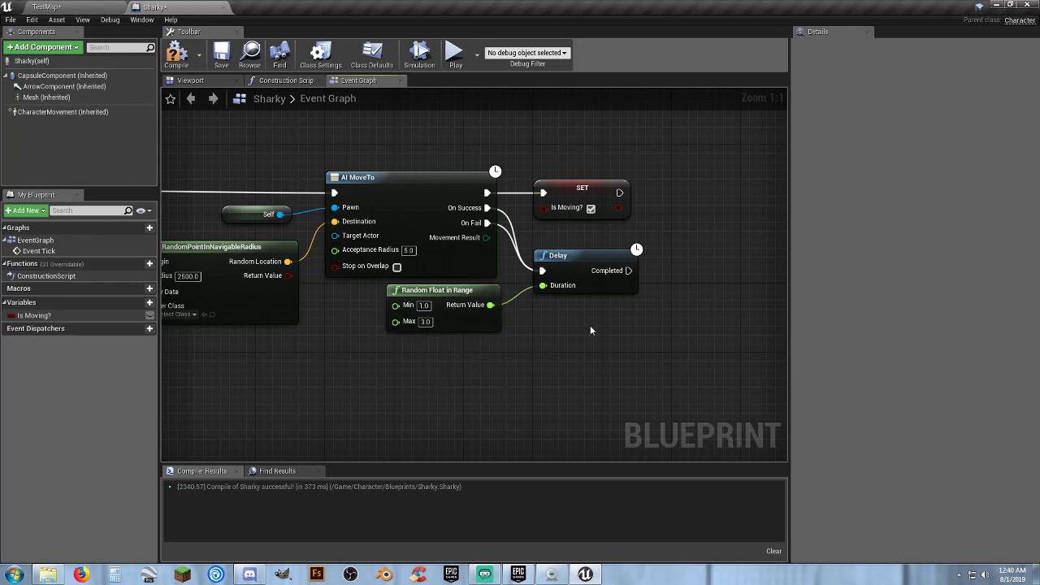
Add a Set Is Moving? node with its value unticked after the Delay's Completed output and save the blueprint.
{"action": "right_click_drag", "start_coordinate": [590, 325], "coordinate": [568, 316]}
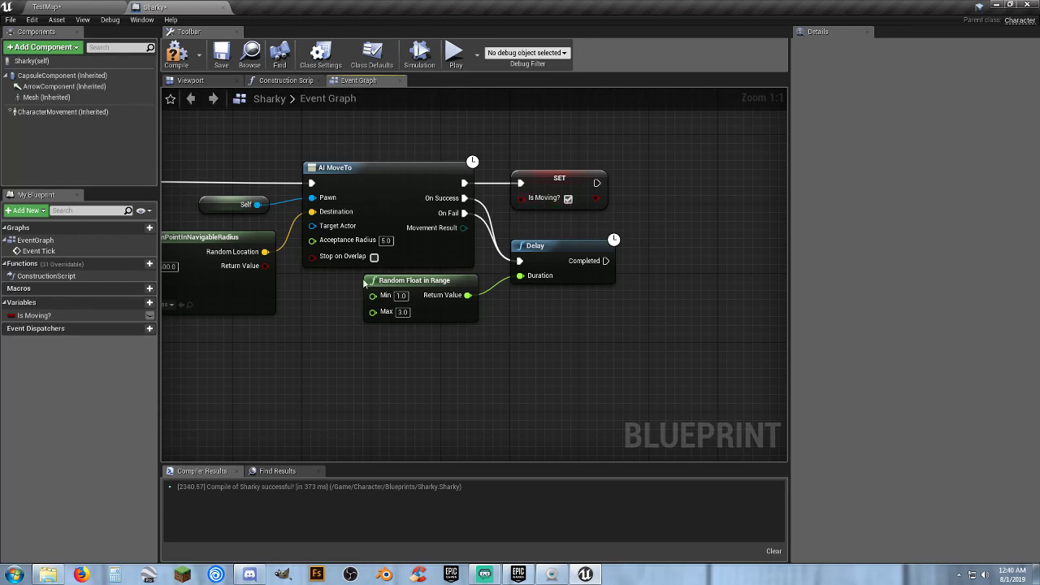
{"action": "left_click_drag", "start_coordinate": [33, 315], "coordinate": [621, 319]}
{"action": "left_click_drag", "start_coordinate": [642, 257], "coordinate": [614, 266]}
{"action": "left_click", "coordinate": [675, 278]}
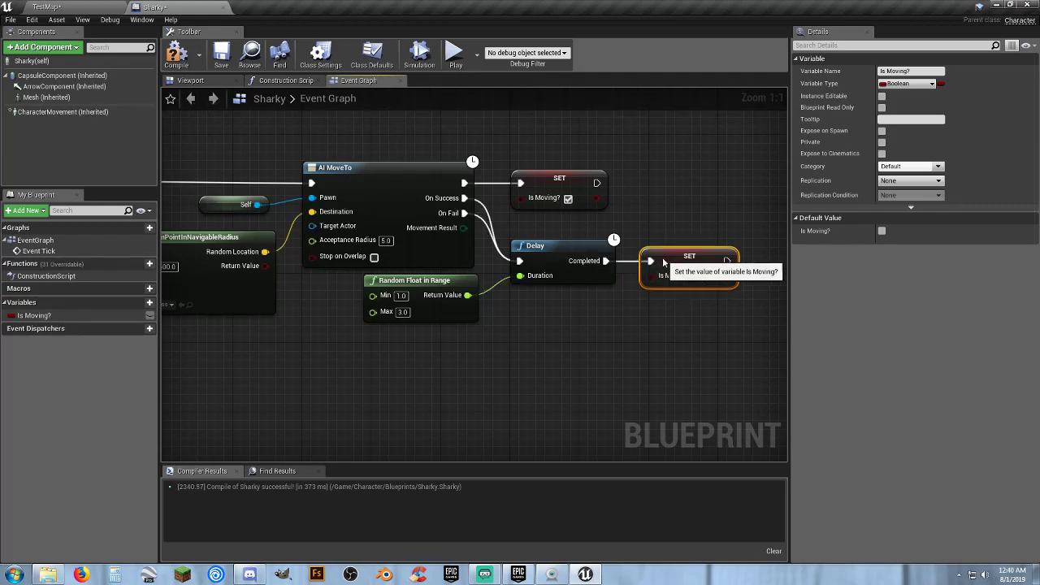
{"action": "left_click", "coordinate": [562, 341]}
{"action": "right_click_drag", "start_coordinate": [562, 342], "coordinate": [494, 381]}
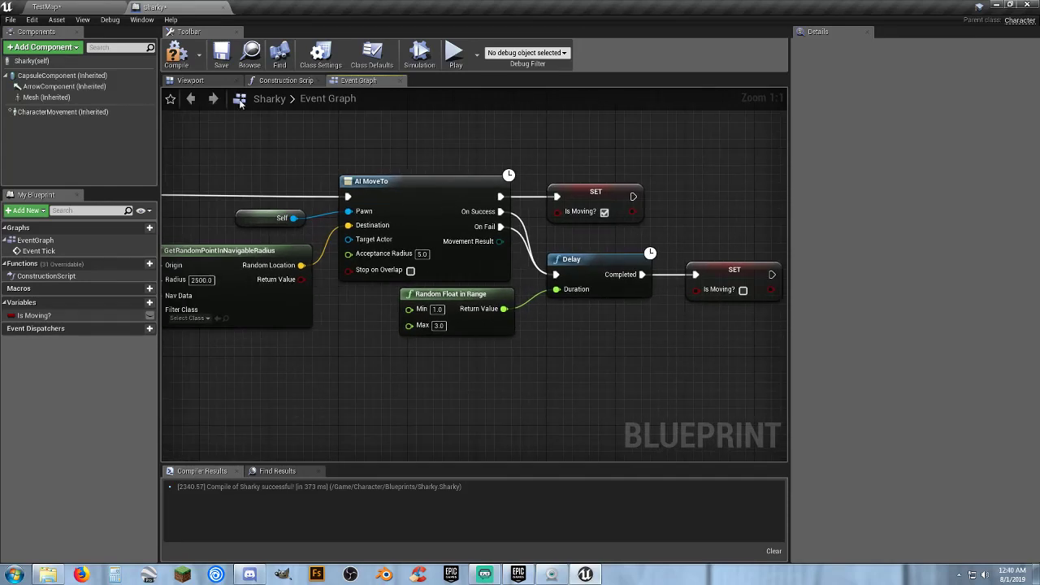
{"action": "left_click", "coordinate": [221, 59]}
Play TestMap and walk through the water to check how the shark moves, and end the session.
{"action": "left_click", "coordinate": [85, 10]}
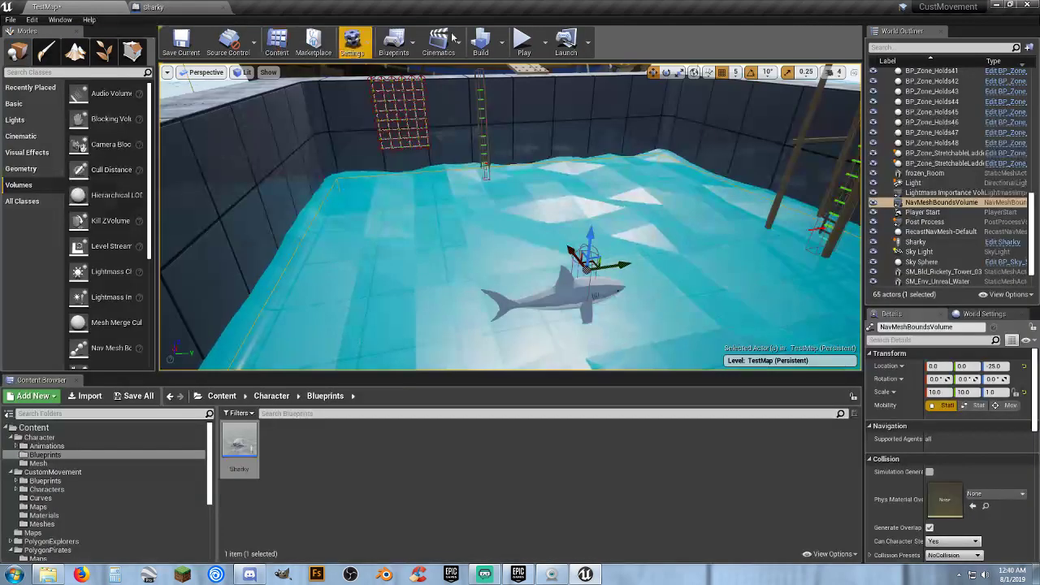
{"action": "left_click", "coordinate": [525, 41]}
{"action": "key", "text": "w"}
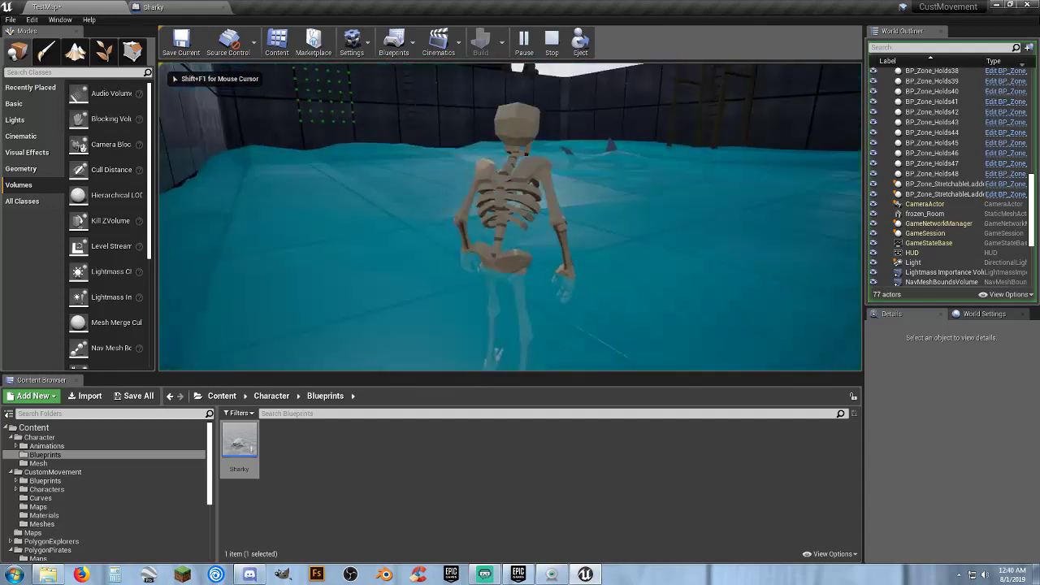
{"action": "key", "text": "w"}
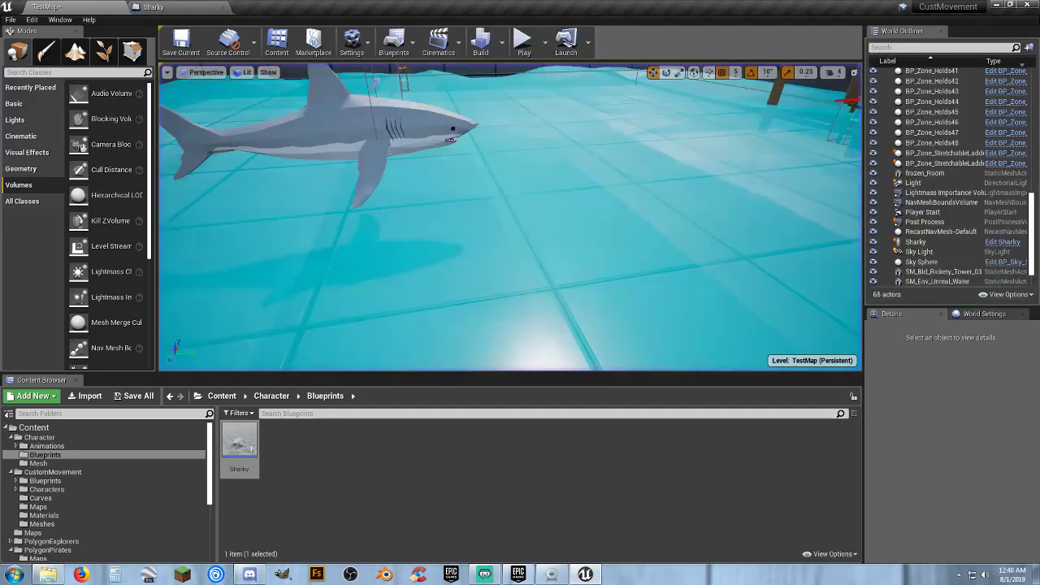
Rotate the Sharky blueprint's Mesh to -90° about Z so its nose follows the forward arrow, and compile.
{"action": "left_click", "coordinate": [185, 9]}
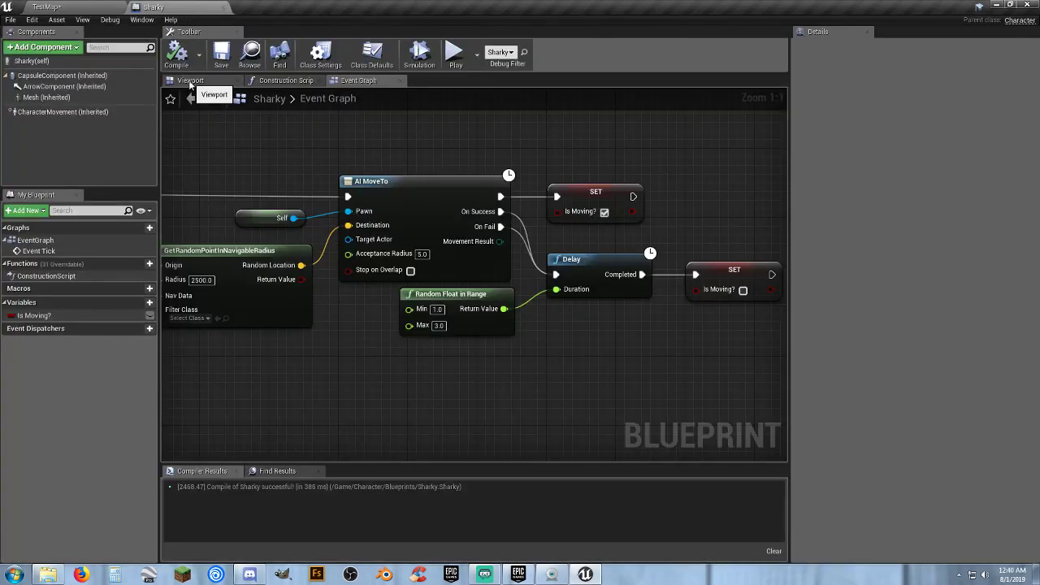
{"action": "left_click", "coordinate": [190, 81]}
{"action": "left_click", "coordinate": [440, 318]}
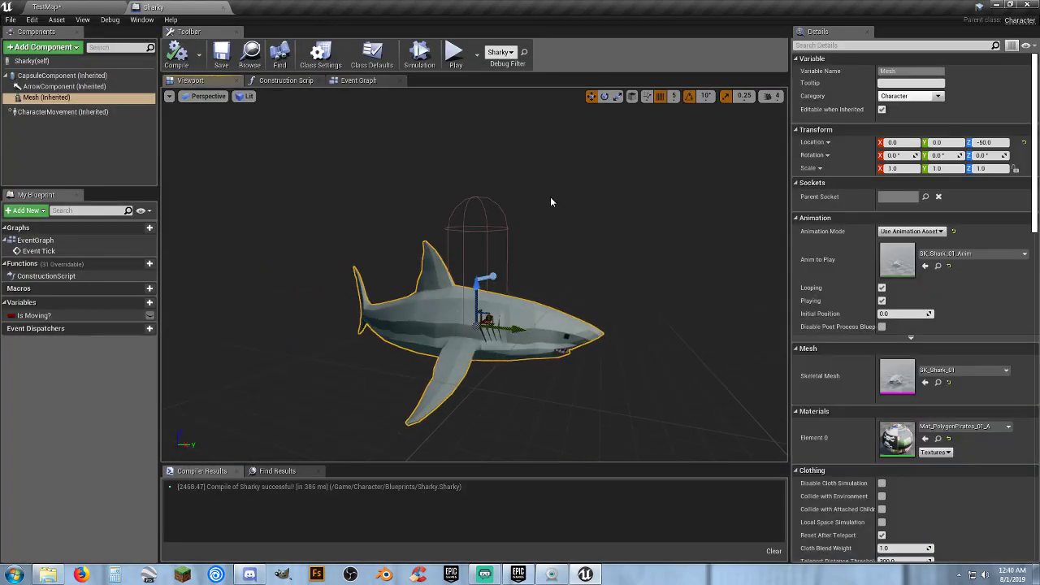
{"action": "right_click_drag", "start_coordinate": [568, 230], "coordinate": [568, 285]}
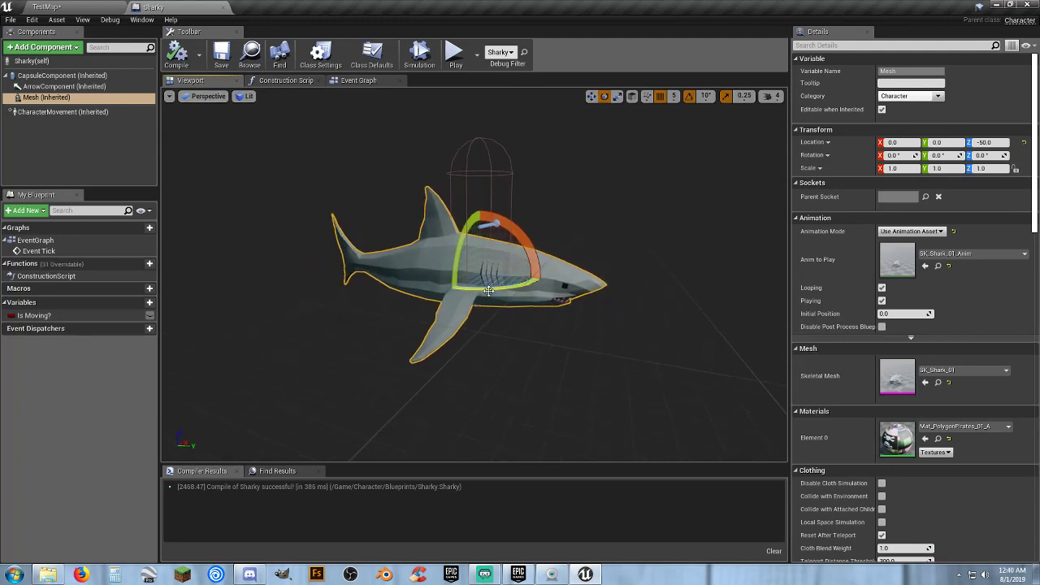
{"action": "left_click_drag", "start_coordinate": [465, 287], "coordinate": [432, 242]}
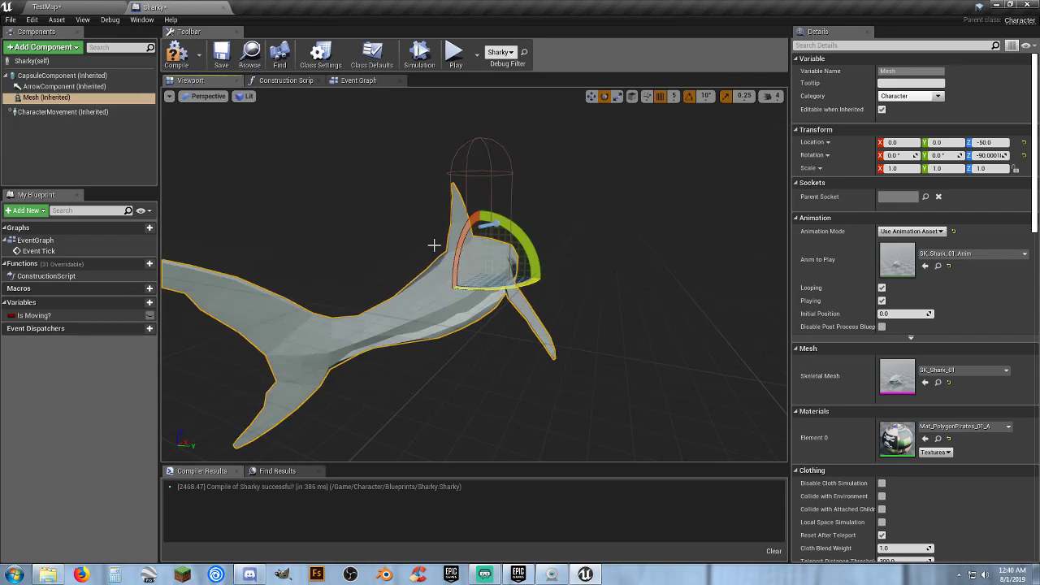
{"action": "left_click", "coordinate": [177, 54]}
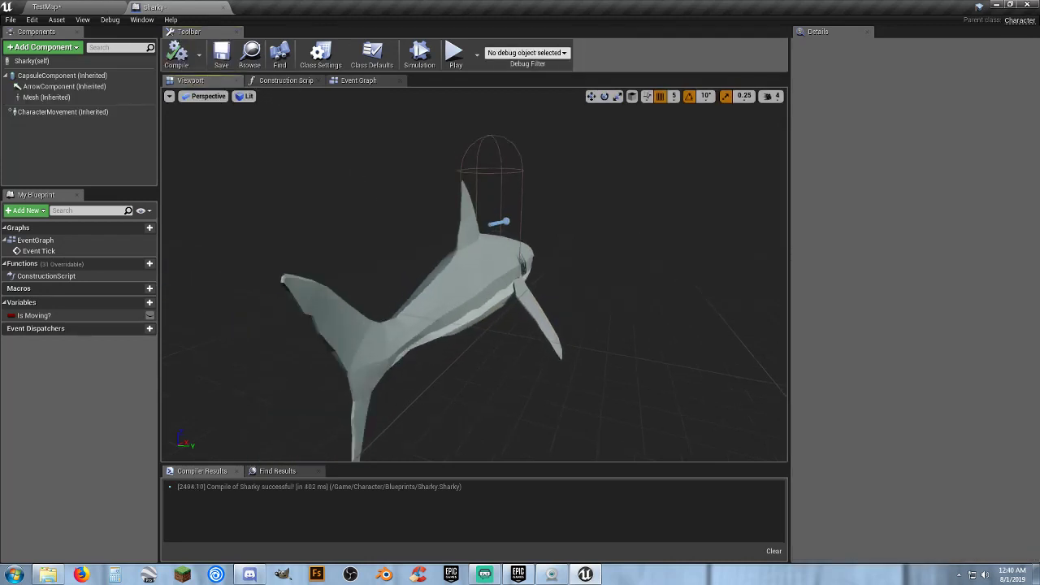
{"action": "mouse_move", "coordinate": [403, 245]}
{"action": "right_mouse_down"}
{"action": "mouse_move", "coordinate": [325, 245]}
{"action": "mouse_move", "coordinate": [403, 246]}
{"action": "right_mouse_up"}
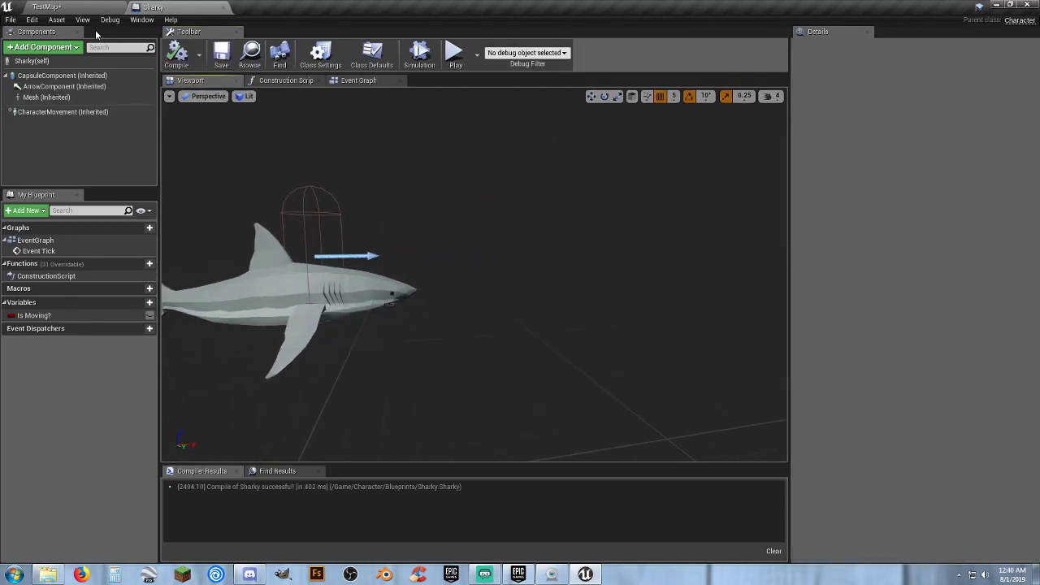
Play TestMap again, walking around the pool to check the direction in which the shark swims, and stop playing.
{"action": "left_click", "coordinate": [68, 11]}
{"action": "left_click", "coordinate": [523, 41]}
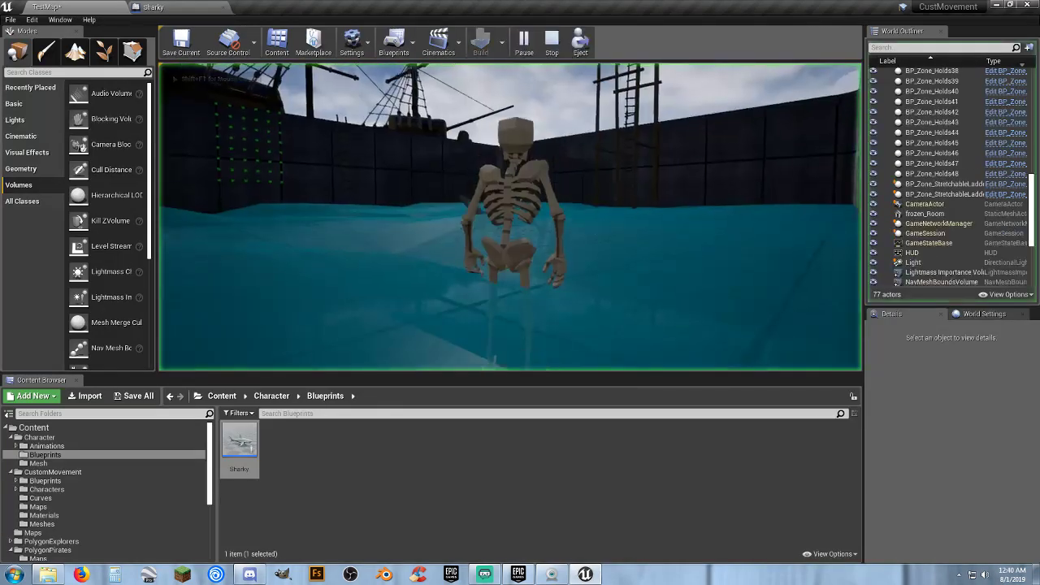
{"action": "key", "text": "w"}
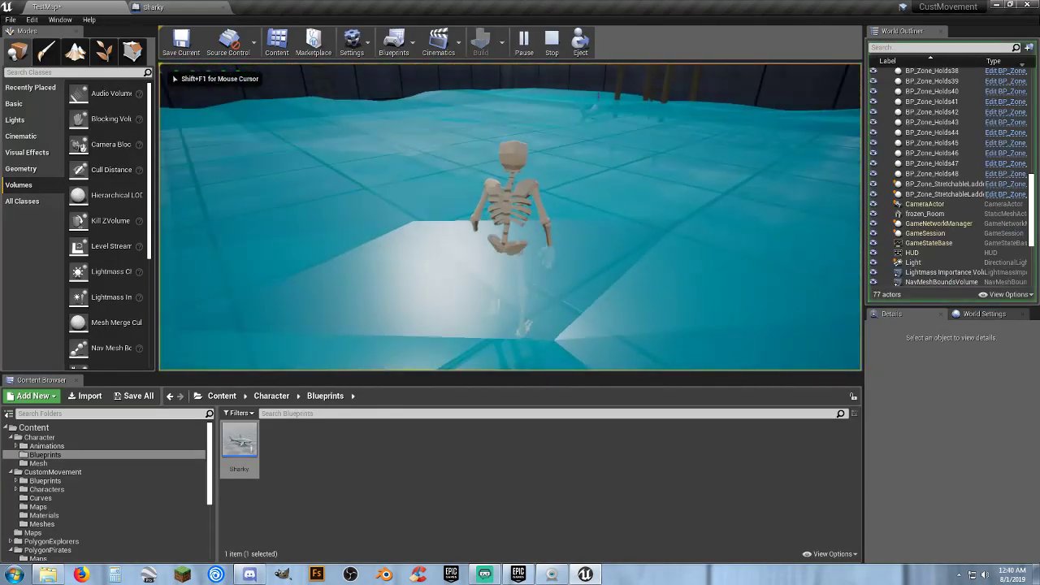
{"action": "key", "text": "d"}
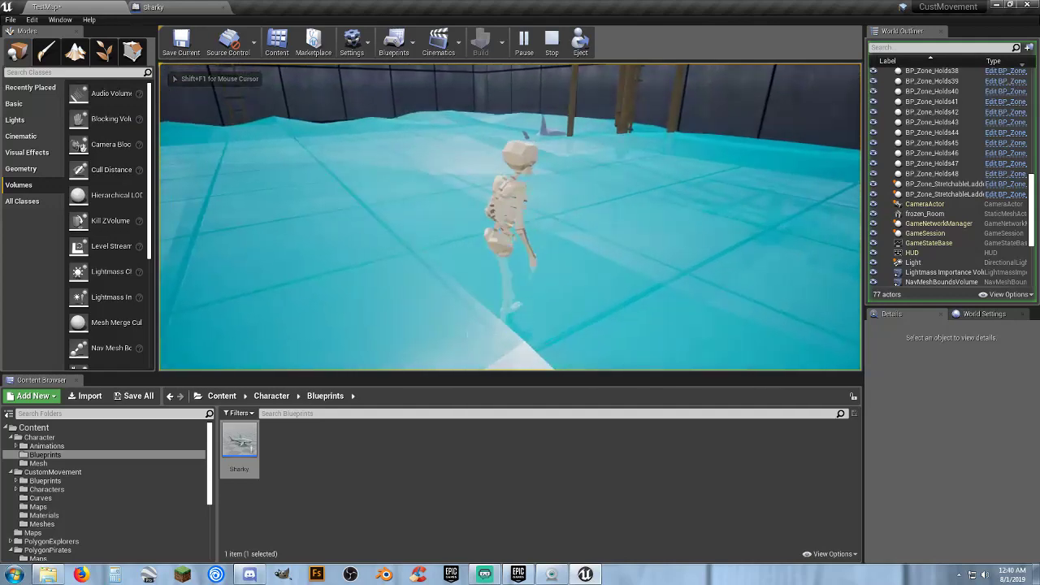
{"action": "key", "text": "a"}
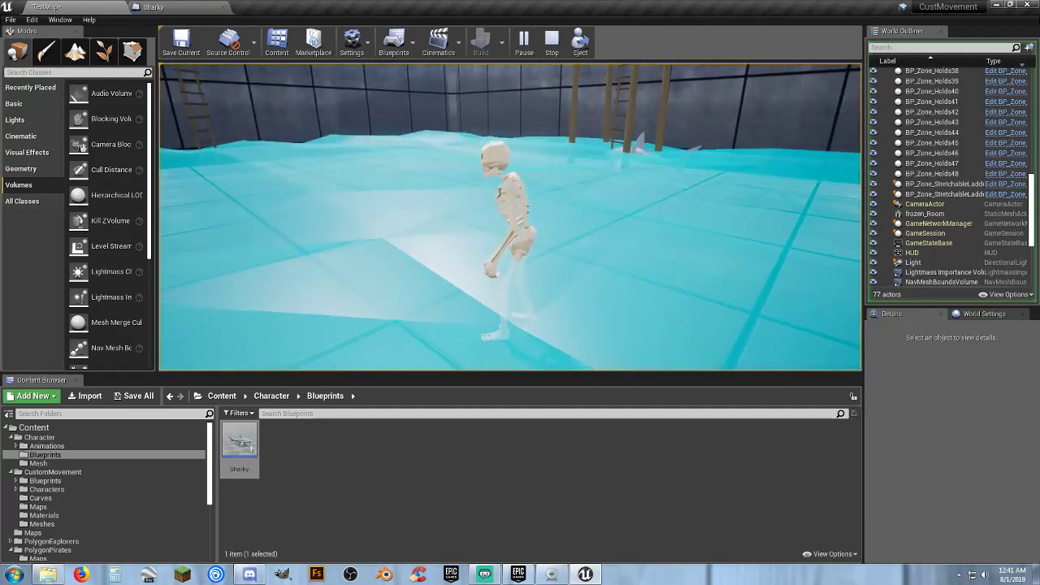
{"action": "key", "text": "w"}
{"action": "key", "text": "a"}
{"action": "key", "text": "w"}
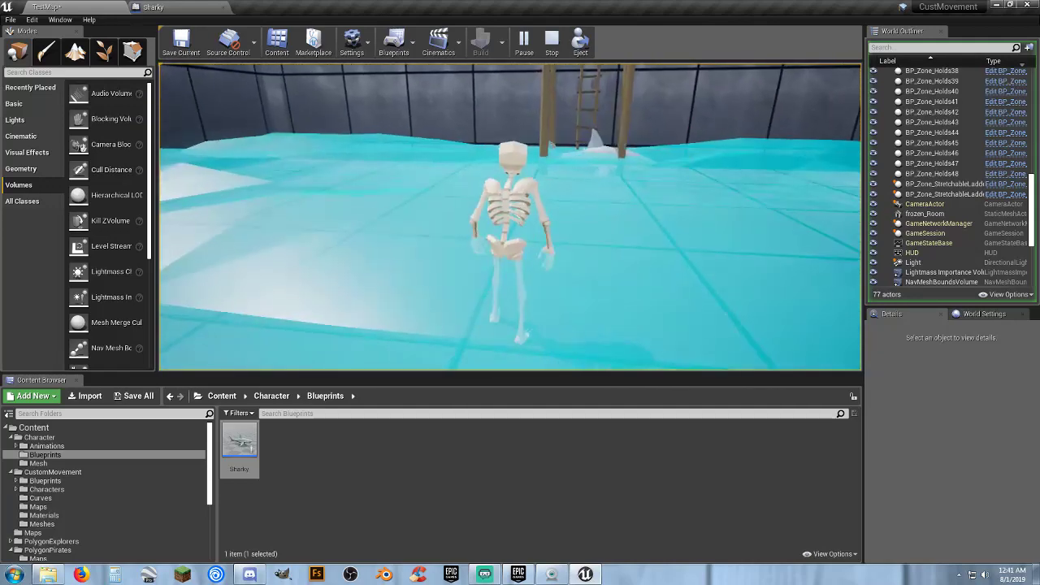
{"action": "key", "text": "d"}
{"action": "key", "text": "s"}
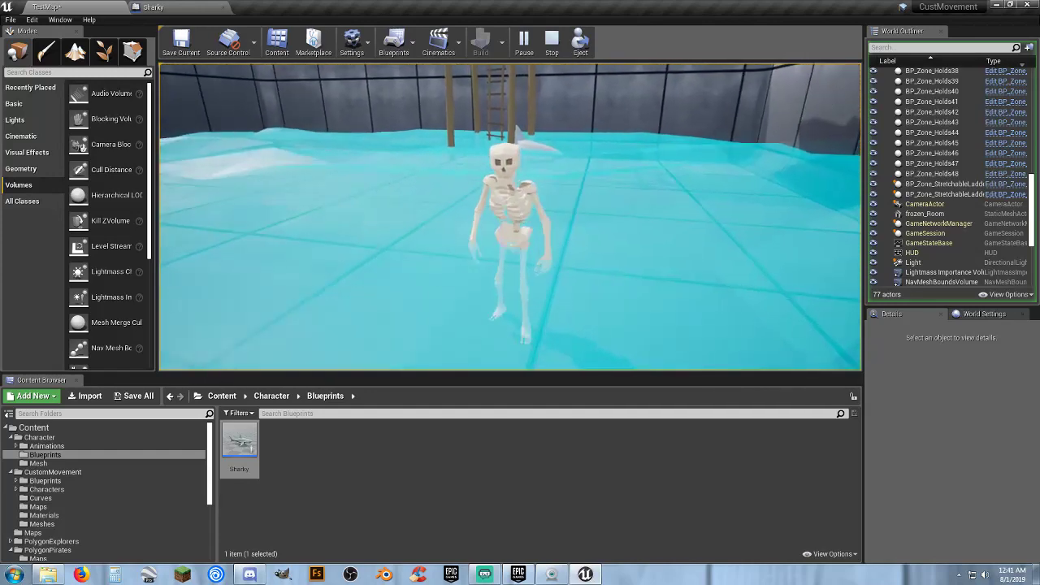
{"action": "key", "text": "a"}
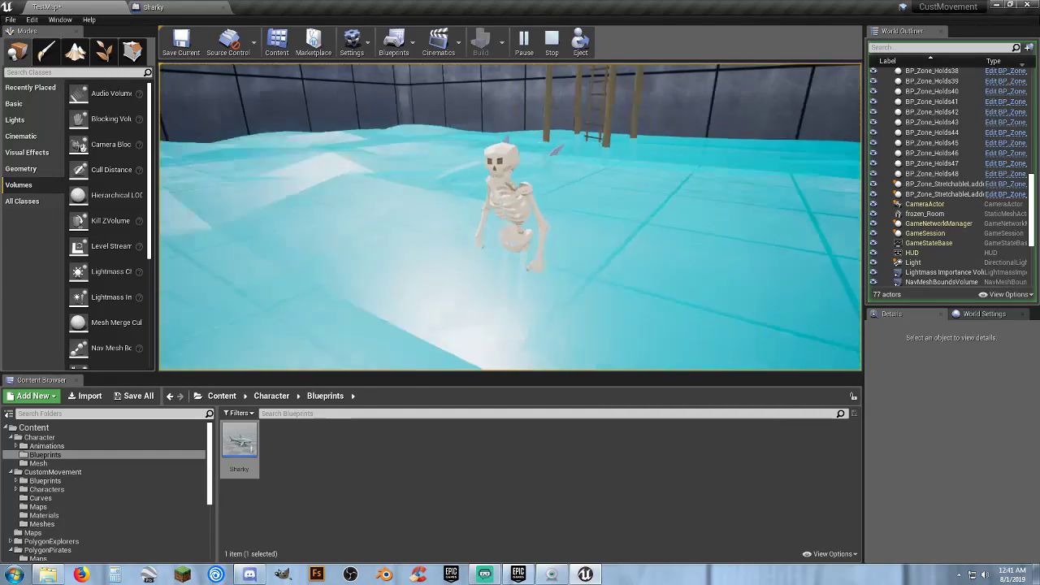
{"action": "key", "text": "a"}
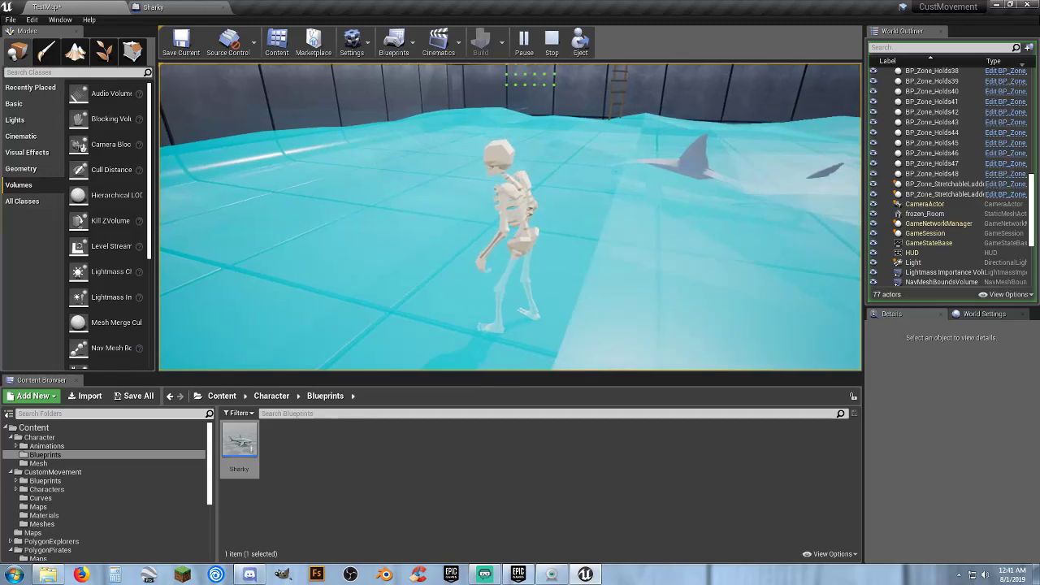
{"action": "key", "text": "Escape"}
Add a Pawn Sensing component to the Sharky blueprint, select it to show its settings, and compile.
{"action": "left_click", "coordinate": [163, 7]}
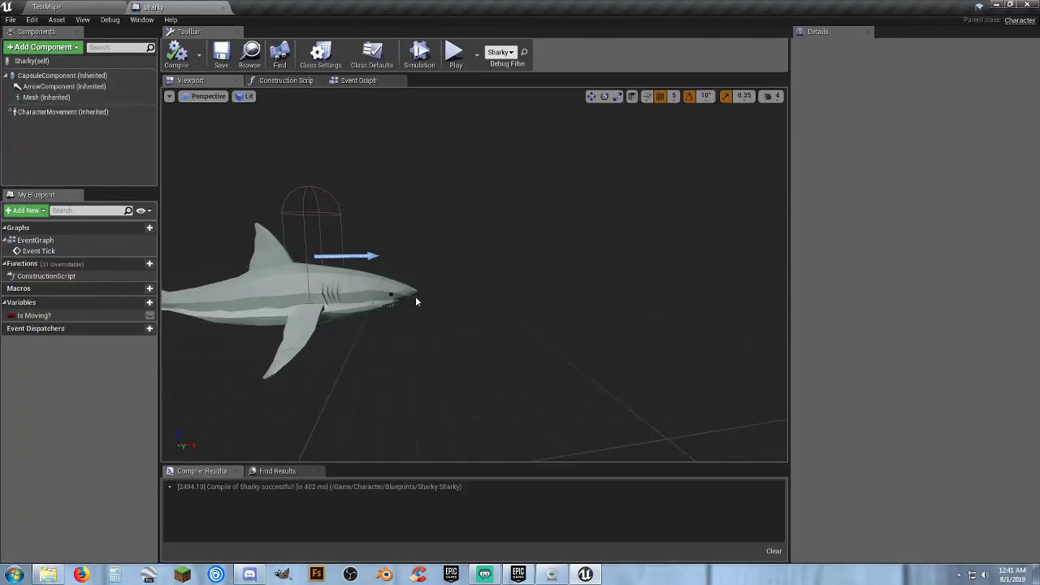
{"action": "left_click", "coordinate": [355, 80]}
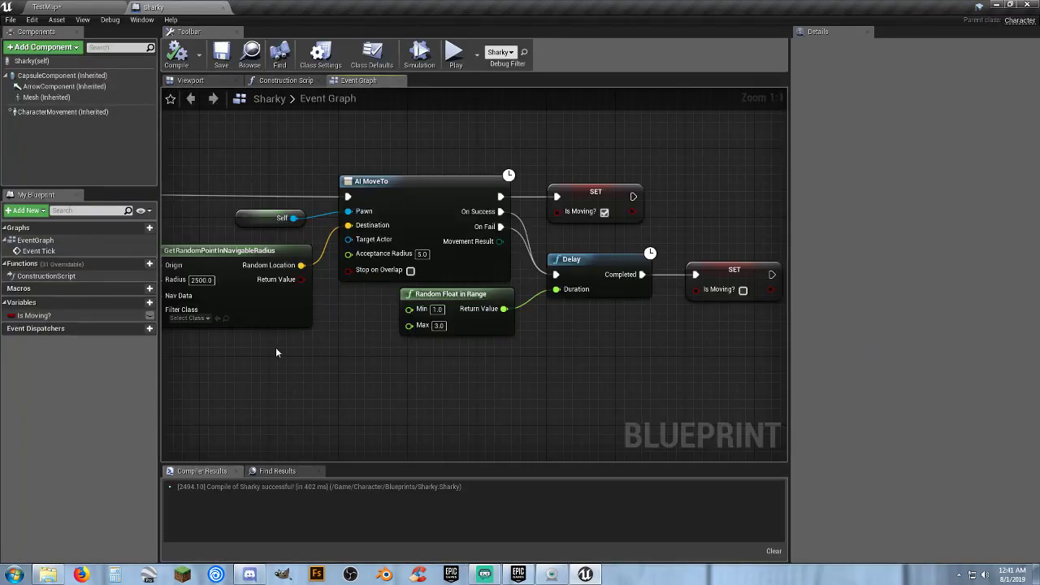
{"action": "right_click_drag", "start_coordinate": [276, 353], "coordinate": [587, 416]}
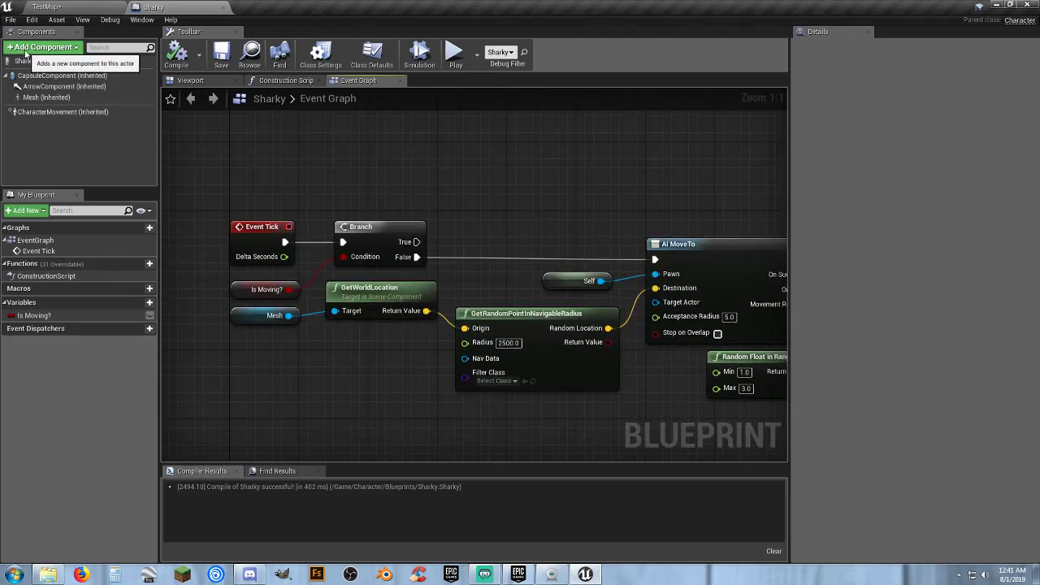
{"action": "left_click", "coordinate": [42, 47]}
{"action": "type", "text": "paw"}
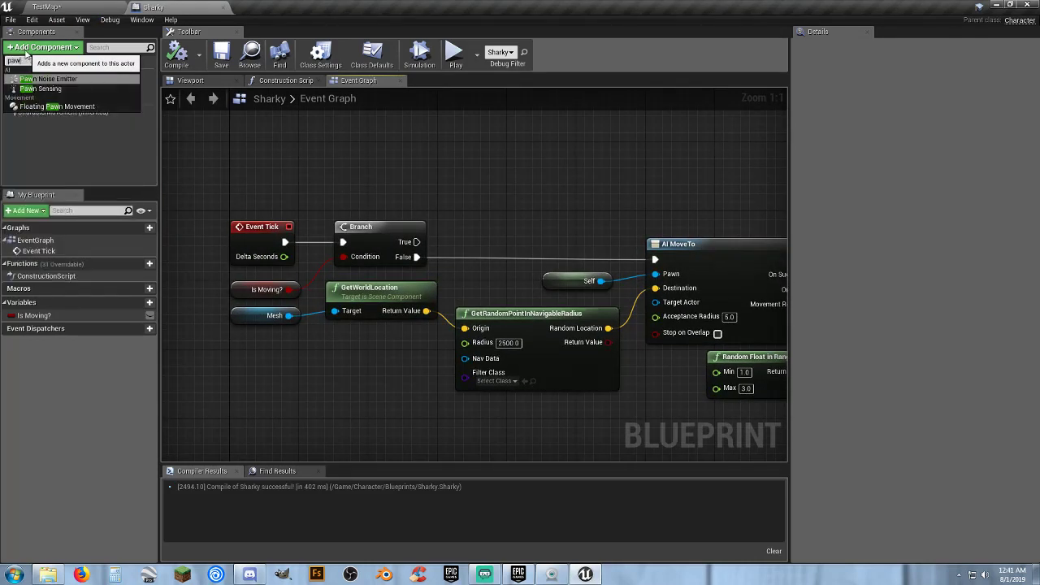
{"action": "left_click", "coordinate": [50, 87]}
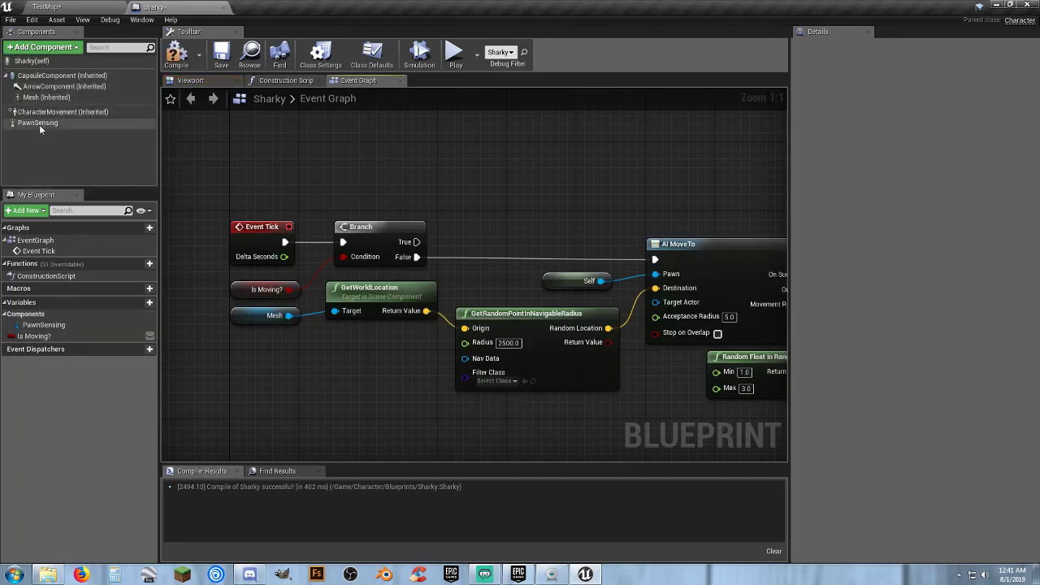
{"action": "left_click", "coordinate": [39, 124]}
{"action": "right_click_drag", "start_coordinate": [229, 141], "coordinate": [268, 89]}
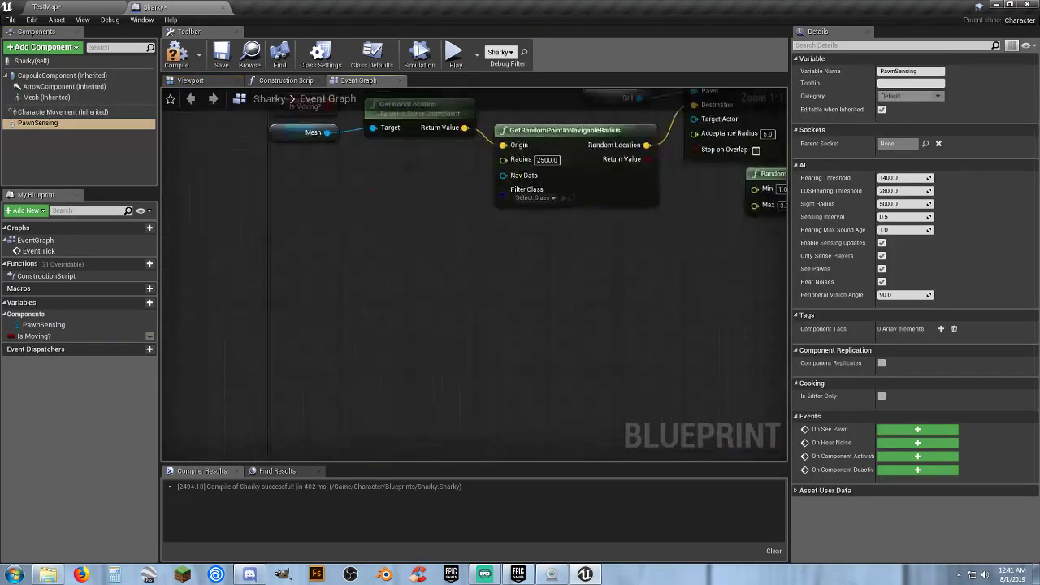
{"action": "right_click_drag", "start_coordinate": [496, 158], "coordinate": [467, 375]}
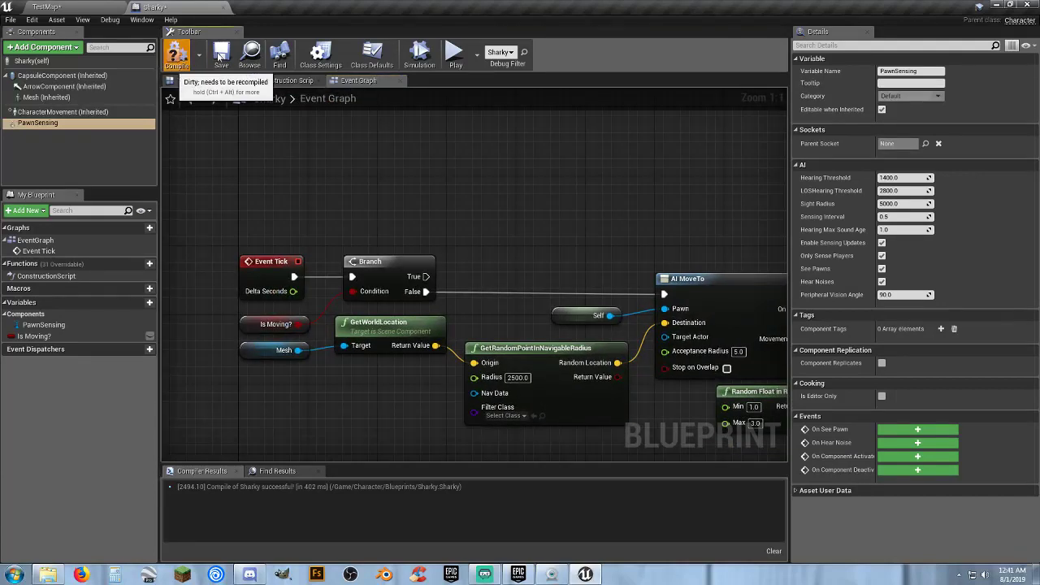
{"action": "left_click", "coordinate": [175, 54]}
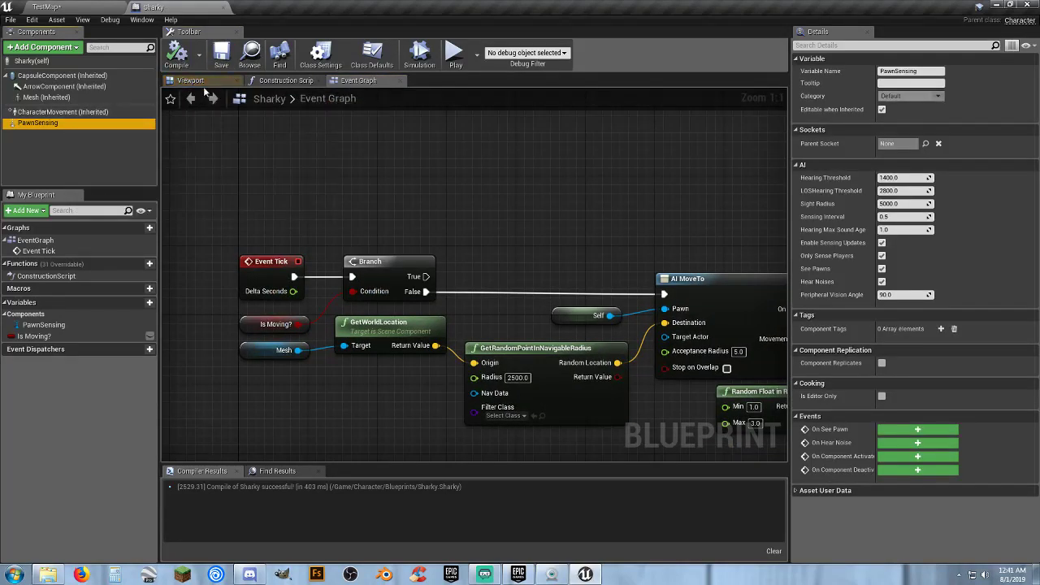
Set the PawnSensing component's Peripheral Vision Angle to 60 while viewing its cone around the shark, then compile and save the blueprint.
{"action": "left_click", "coordinate": [203, 83]}
{"action": "left_click_drag", "start_coordinate": [473, 275], "coordinate": [388, 177]}
{"action": "left_click", "coordinate": [905, 296]}
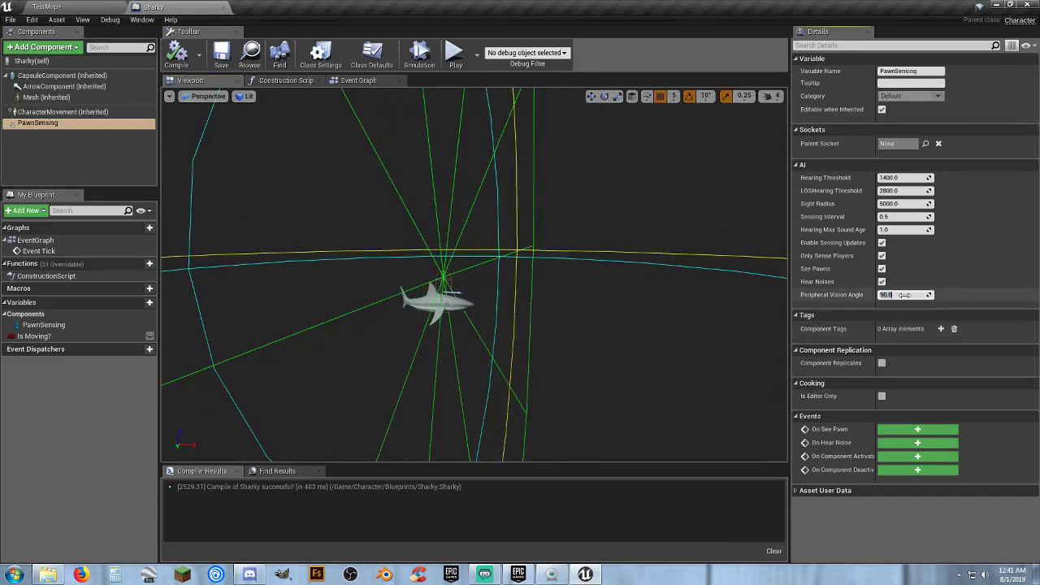
{"action": "type", "text": "60"}
{"action": "key", "text": "Return"}
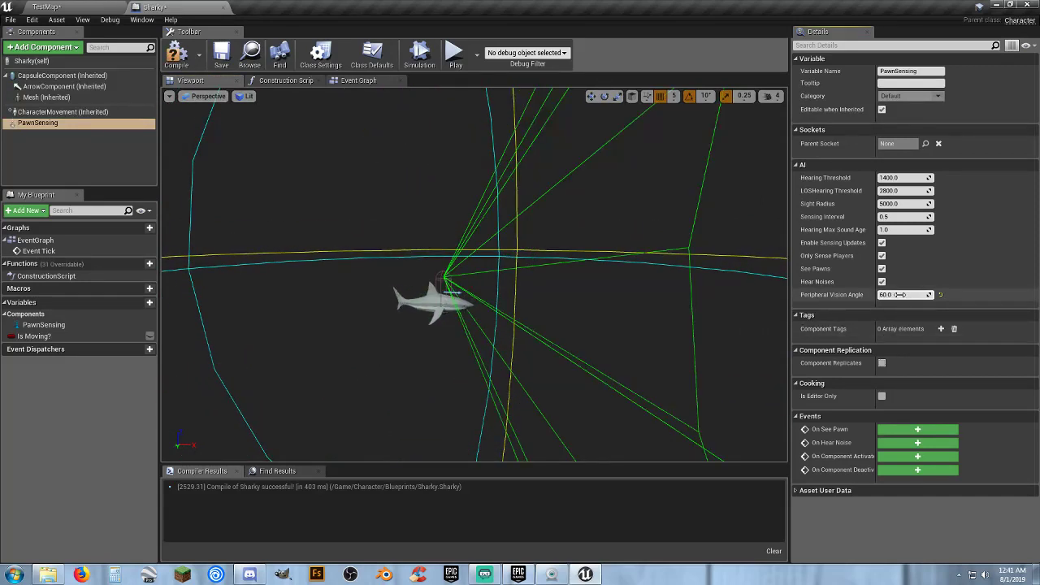
{"action": "left_click", "coordinate": [176, 54]}
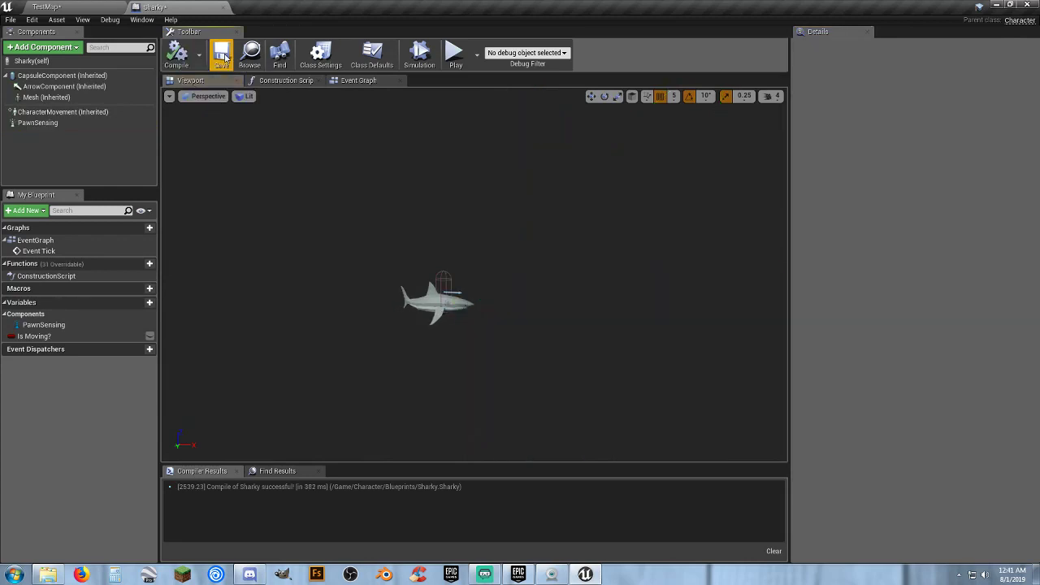
{"action": "left_click", "coordinate": [221, 53]}
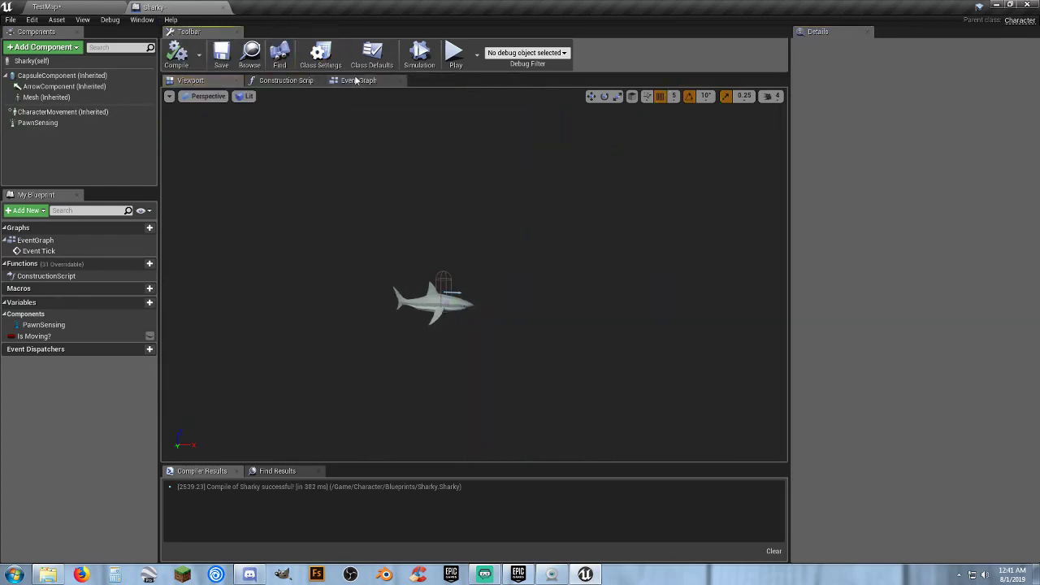
Add an On See Pawn event for the PawnSensing component to Sharky's Event Graph.
{"action": "left_click", "coordinate": [356, 80]}
{"action": "right_click", "coordinate": [52, 123]}
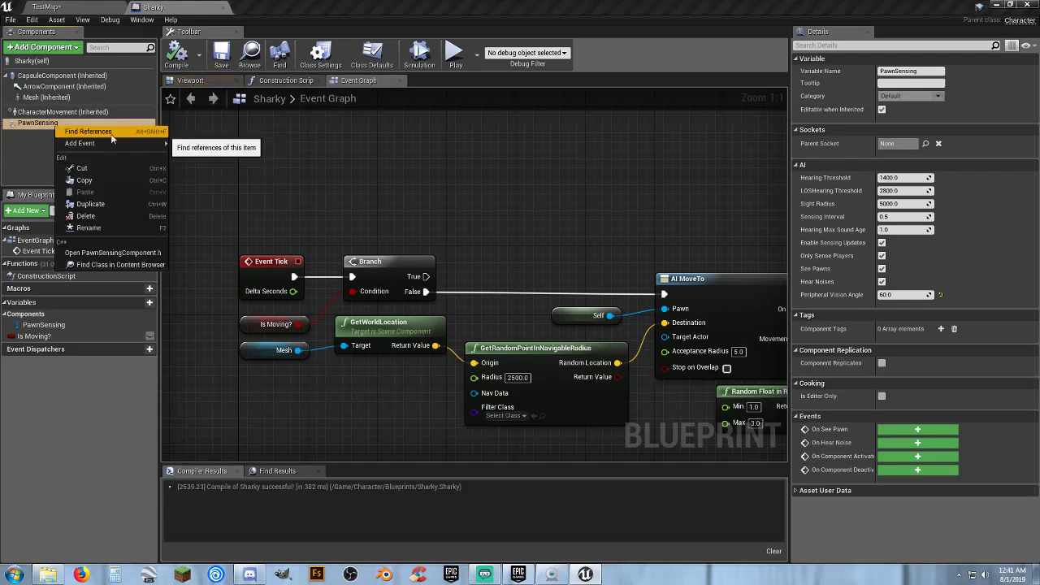
{"action": "mouse_move", "coordinate": [128, 147]}
{"action": "left_click", "coordinate": [215, 152]}
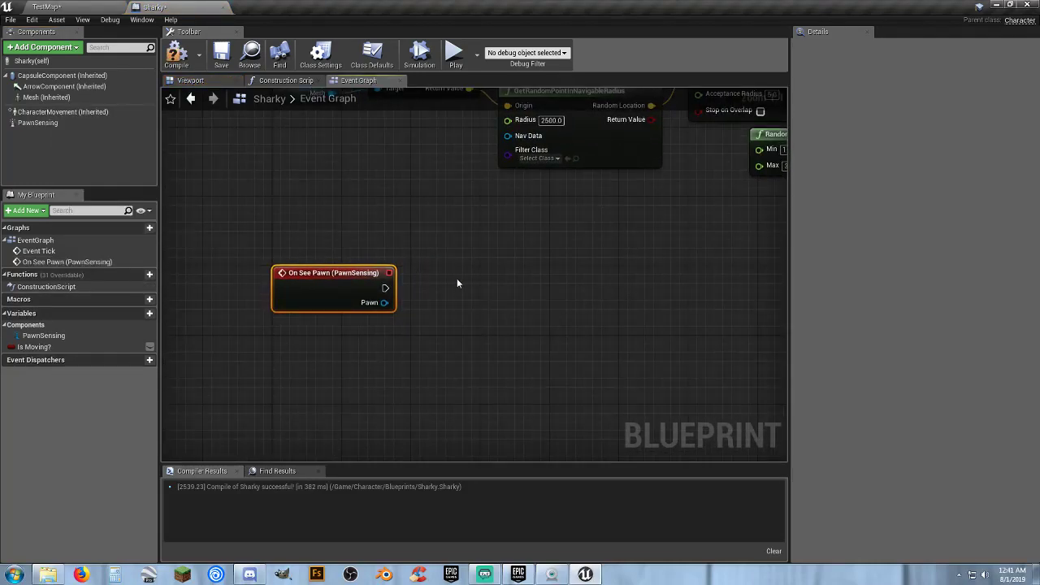
{"action": "right_click_drag", "start_coordinate": [458, 283], "coordinate": [396, 274]}
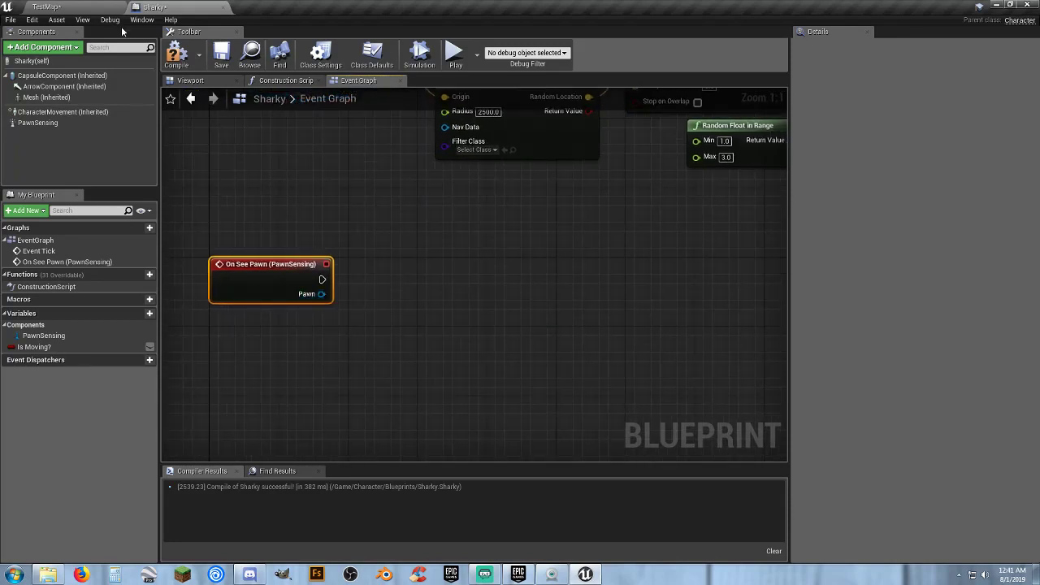
Go to TestMap's content folders and open CustomMovement > Blueprints > ExampleCharacter.
{"action": "left_click", "coordinate": [80, 10]}
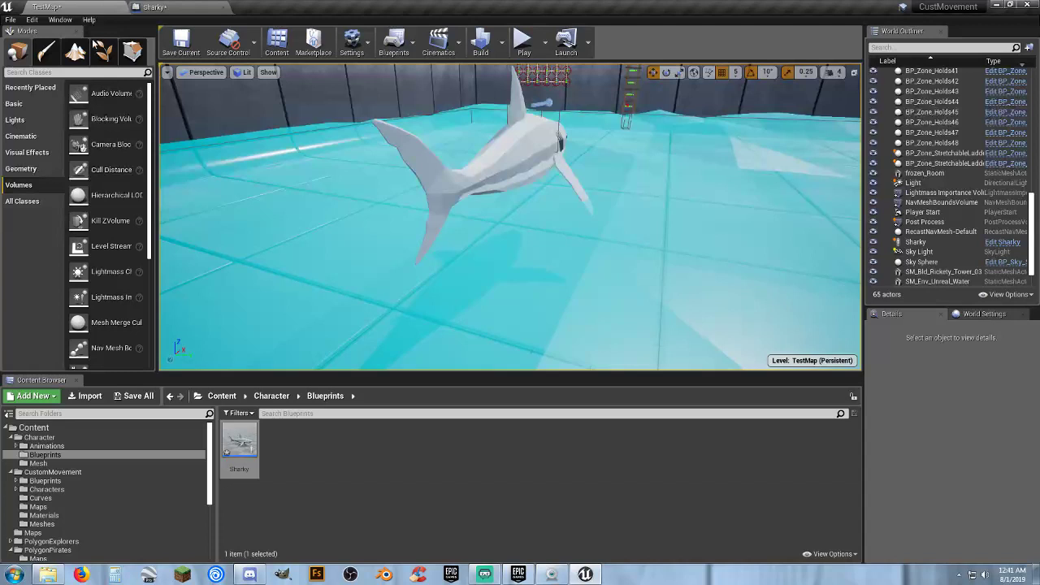
{"action": "left_click", "coordinate": [77, 473]}
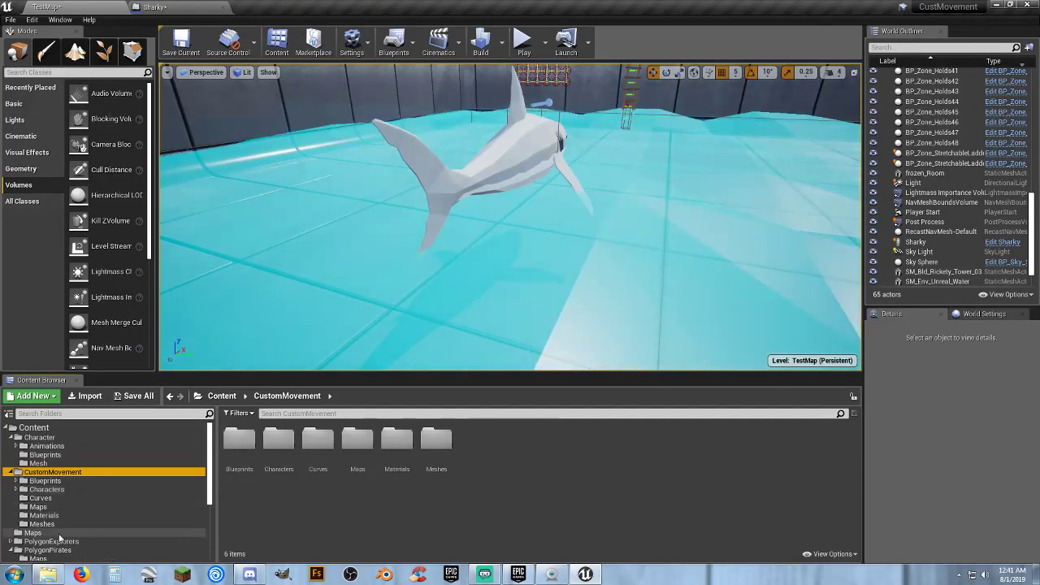
{"action": "left_click", "coordinate": [15, 550]}
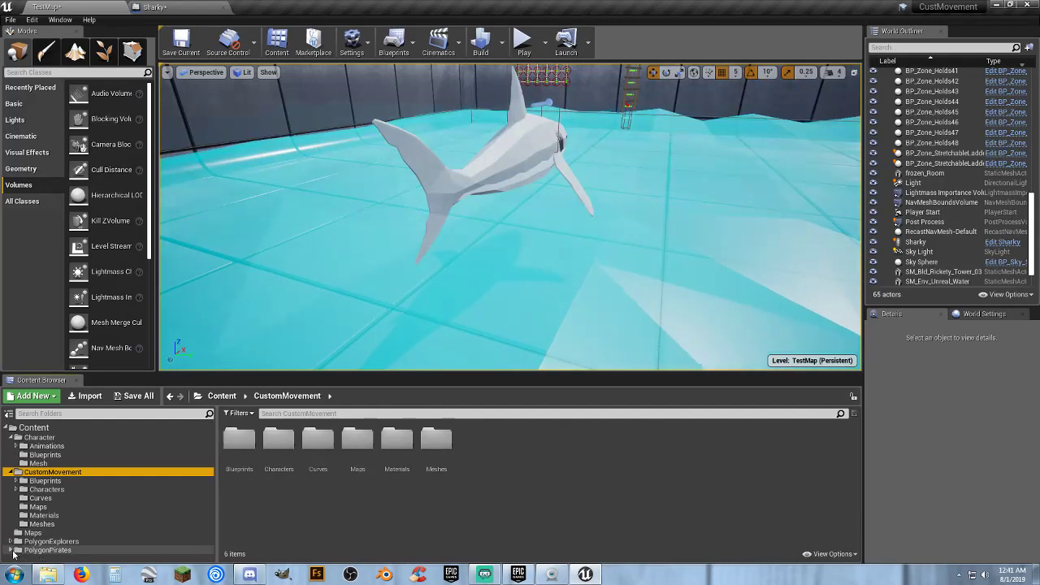
{"action": "left_click", "coordinate": [48, 490]}
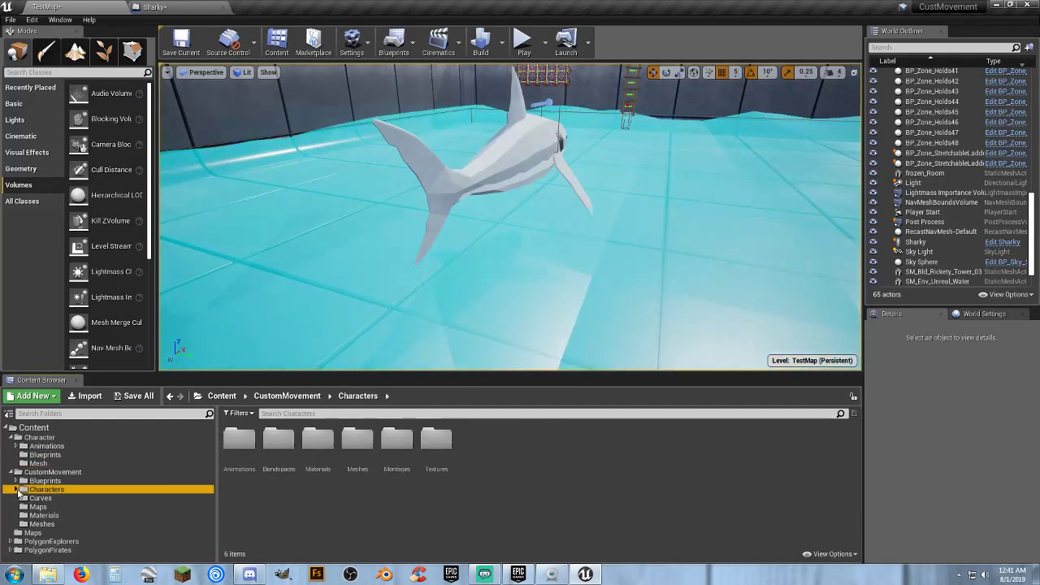
{"action": "left_click", "coordinate": [16, 489]}
{"action": "scroll", "coordinate": [46, 500], "scroll_direction": "down", "scroll_amount": 1}
{"action": "scroll", "coordinate": [47, 504], "scroll_direction": "down", "scroll_amount": 2}
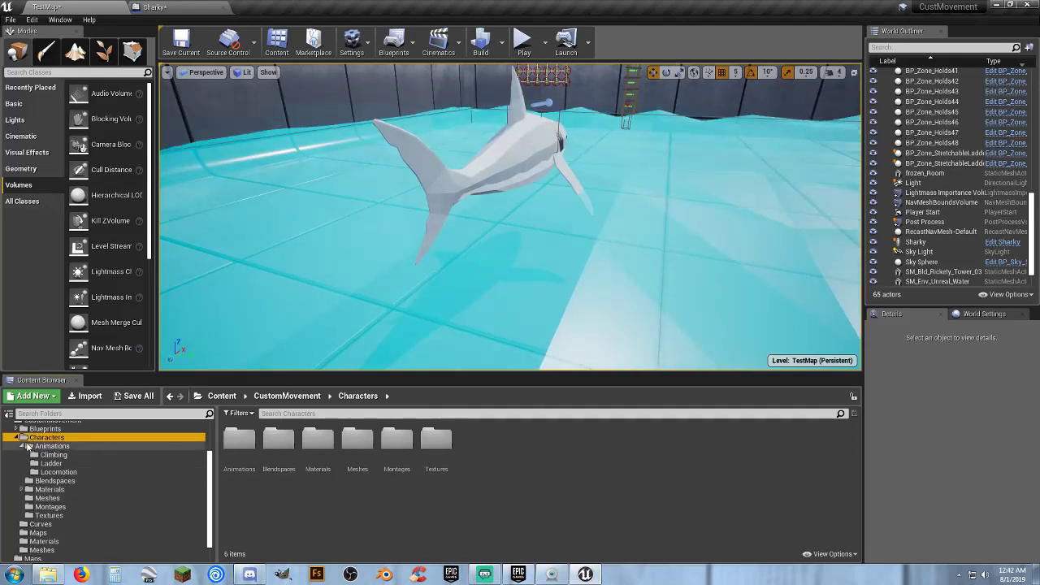
{"action": "left_click", "coordinate": [24, 446]}
{"action": "left_click", "coordinate": [45, 436]}
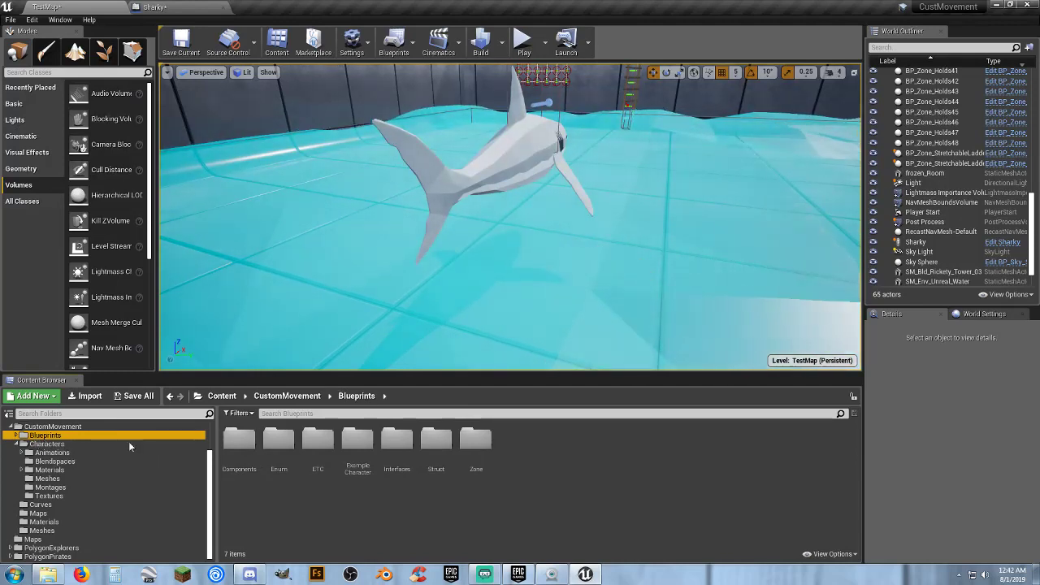
{"action": "double_click", "coordinate": [352, 455]}
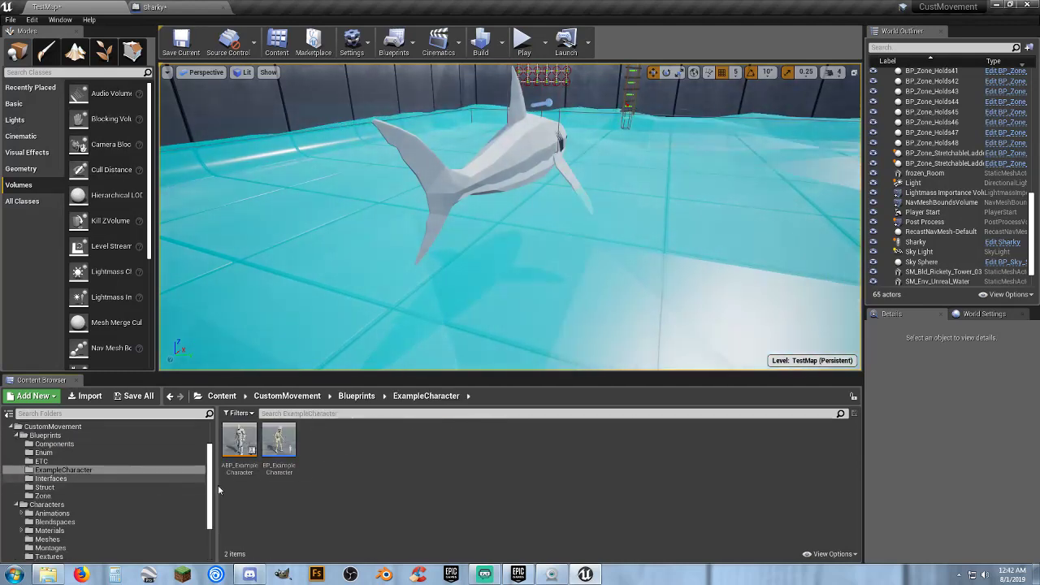
Copy the asset name of the BP_ExampleCharacter blueprint without renaming it.
{"action": "left_click", "coordinate": [284, 467]}
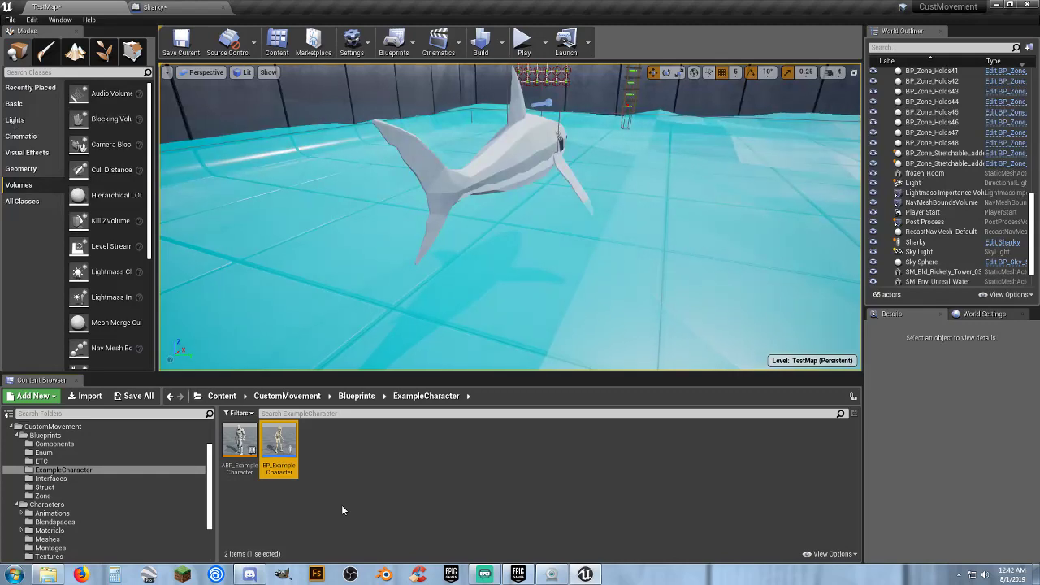
{"action": "key", "text": "F2"}
{"action": "key", "text": "ctrl+c"}
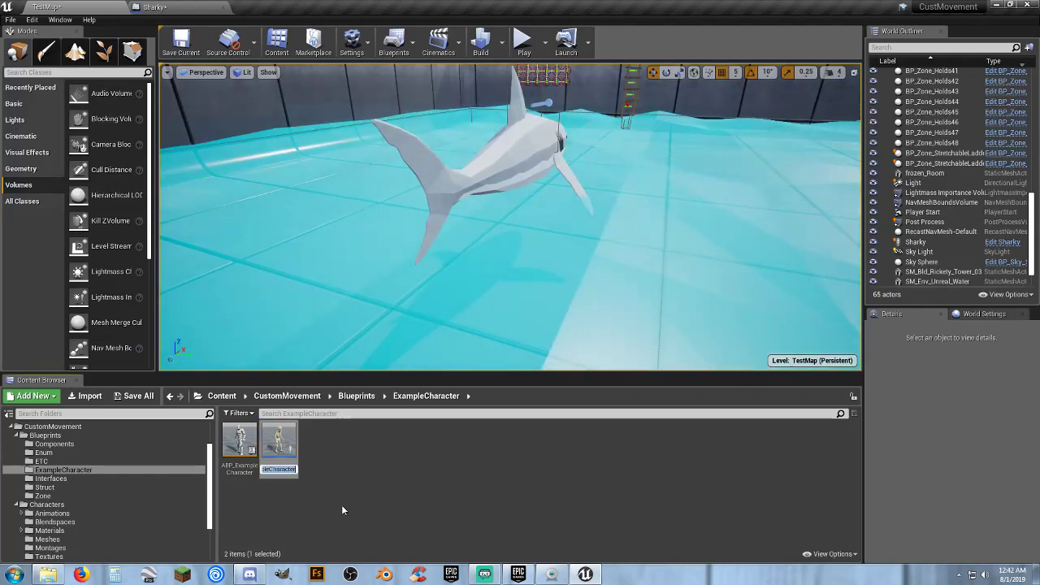
{"action": "left_click", "coordinate": [343, 494]}
In Sharky's Event Graph, cast the On See Pawn event's Pawn output to BP_ExampleCharacter and align the cast node beside the event.
{"action": "left_click", "coordinate": [181, 7]}
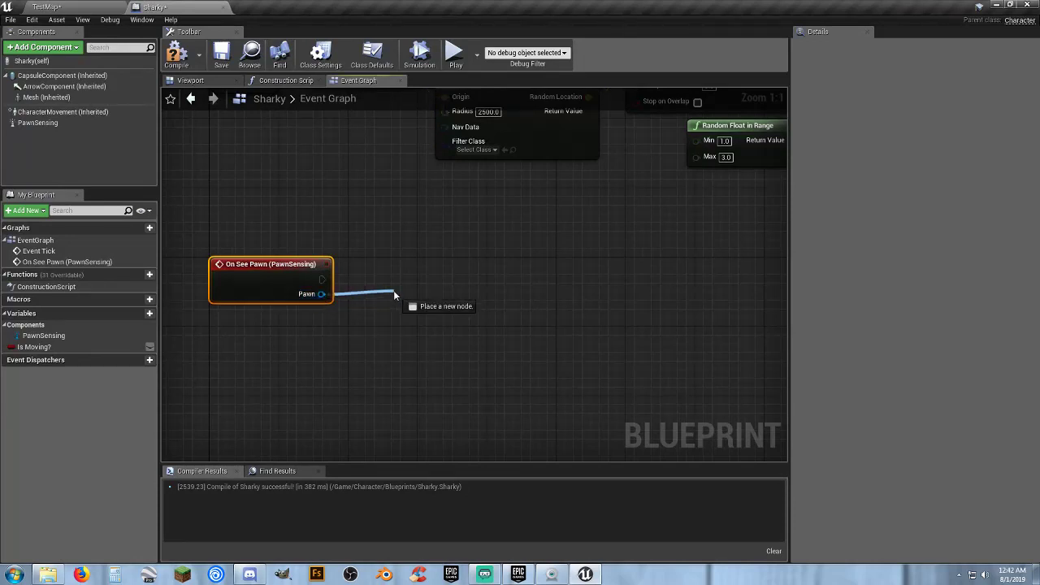
{"action": "left_click_drag", "start_coordinate": [393, 290], "coordinate": [393, 290]}
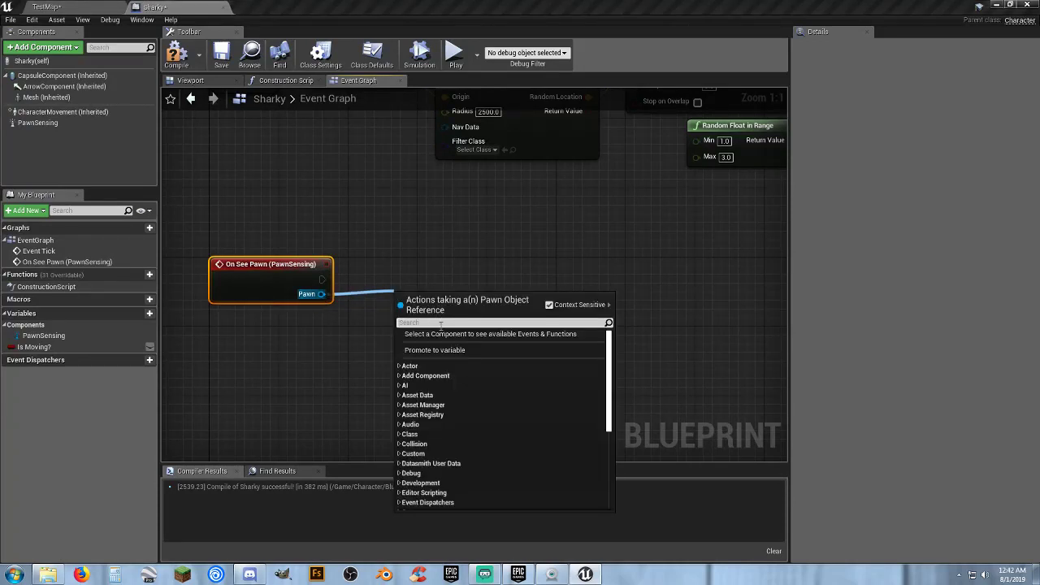
{"action": "key", "text": "ctrl+v"}
{"action": "left_click", "coordinate": [483, 355]}
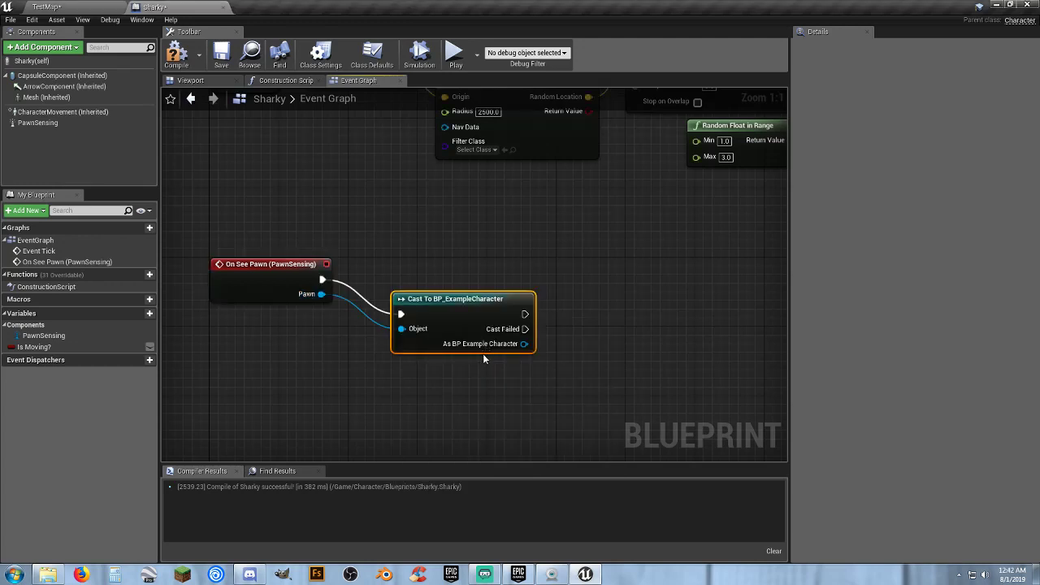
{"action": "left_click_drag", "start_coordinate": [443, 305], "coordinate": [396, 268]}
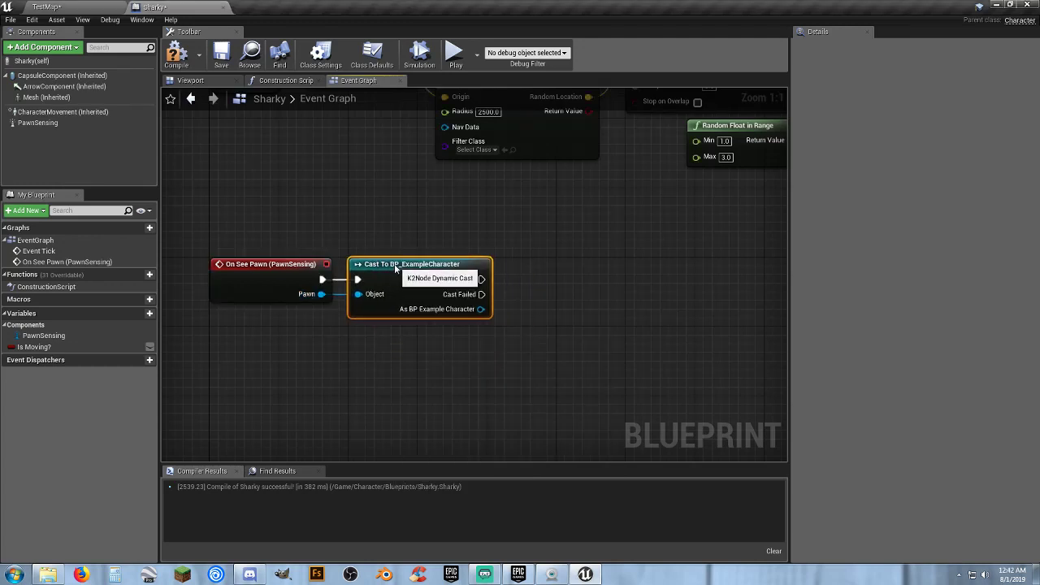
{"action": "left_click", "coordinate": [415, 352]}
{"action": "right_click_drag", "start_coordinate": [419, 351], "coordinate": [400, 328]}
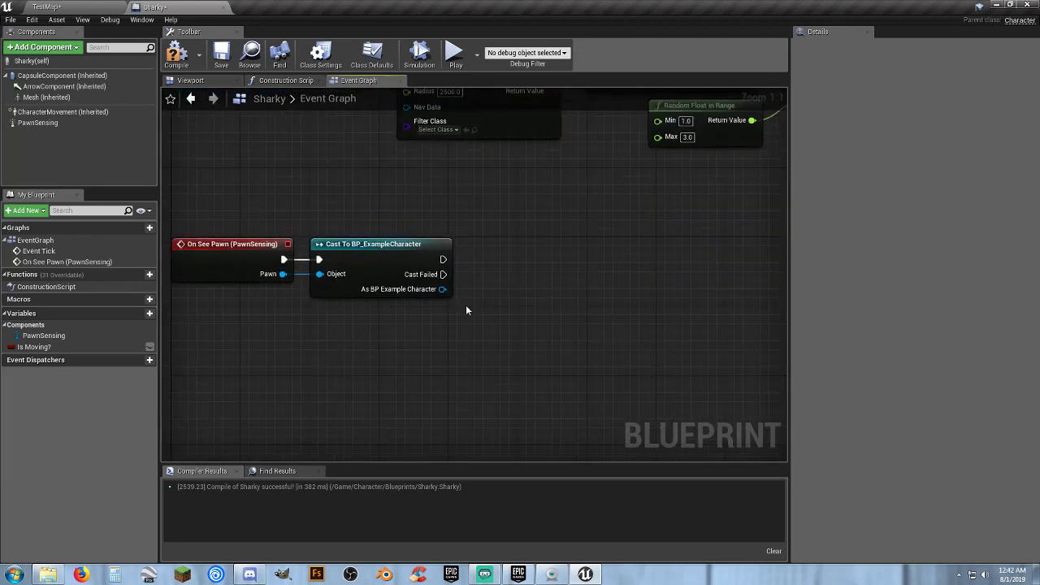
Add a Move To Location or Actor node after the successful BP_ExampleCharacter cast and align it with the cast node.
{"action": "right_click_drag", "start_coordinate": [559, 275], "coordinate": [437, 422]}
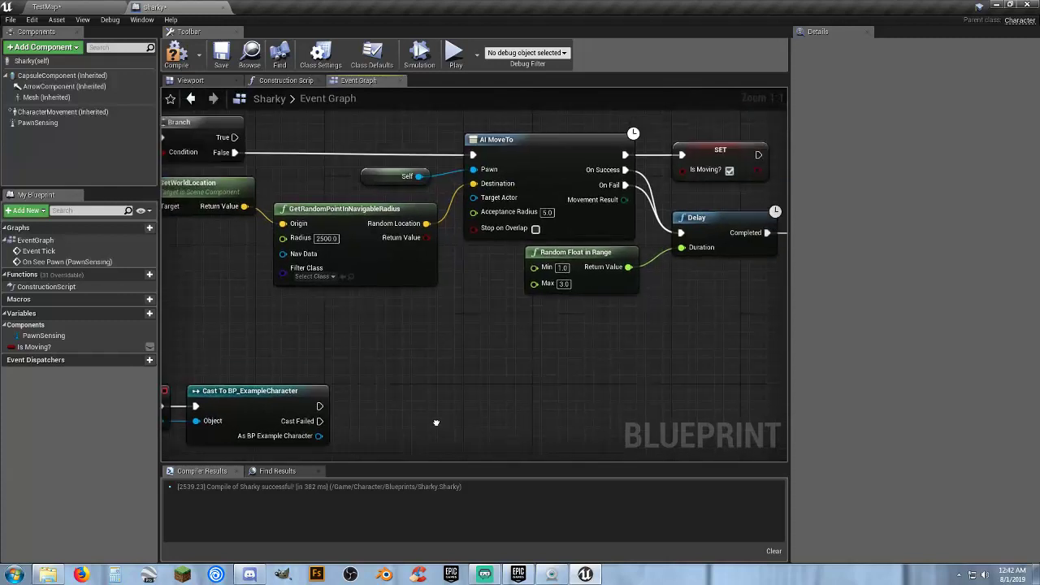
{"action": "right_click_drag", "start_coordinate": [431, 323], "coordinate": [440, 280]}
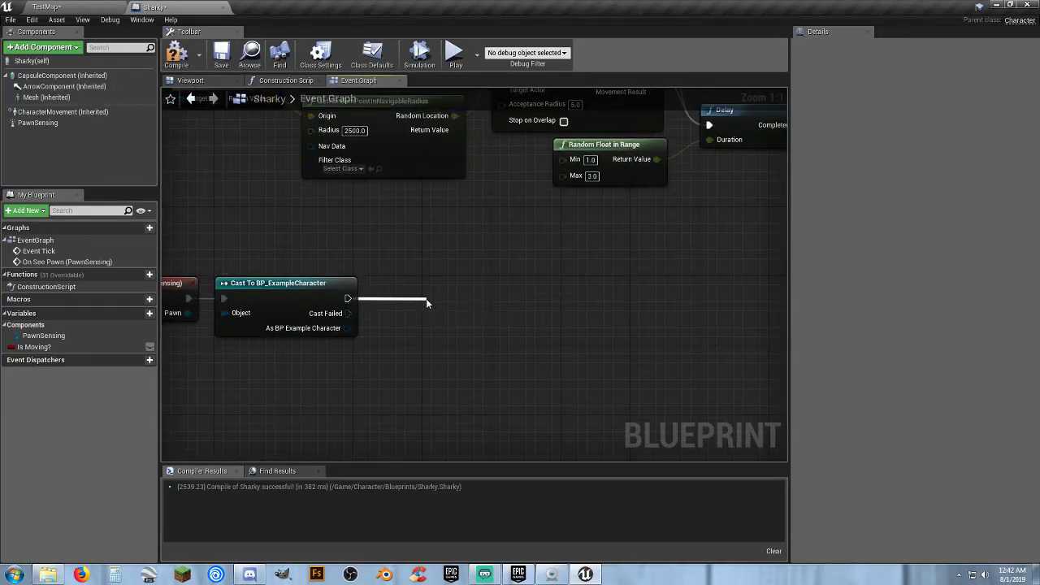
{"action": "left_click_drag", "start_coordinate": [426, 299], "coordinate": [426, 299]}
{"action": "type", "text": "aimove"}
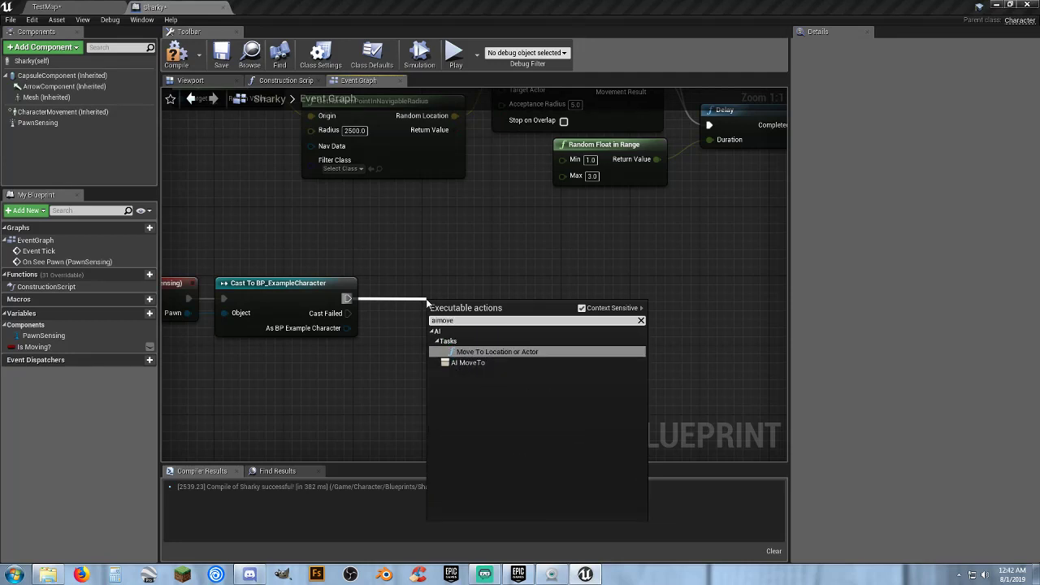
{"action": "left_click", "coordinate": [499, 352]}
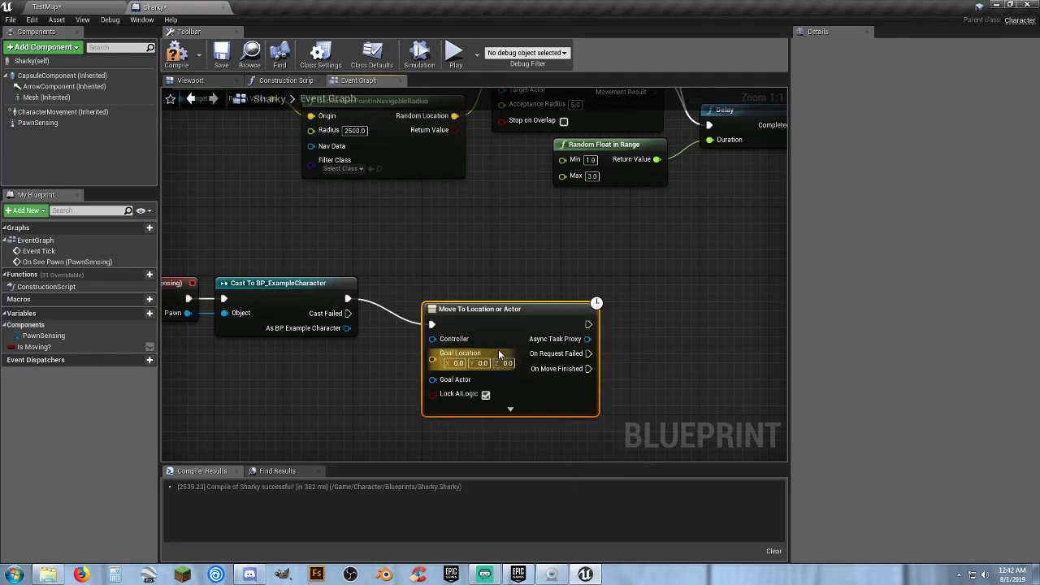
{"action": "left_click_drag", "start_coordinate": [471, 303], "coordinate": [471, 277]}
{"action": "right_click_drag", "start_coordinate": [374, 380], "coordinate": [495, 335]}
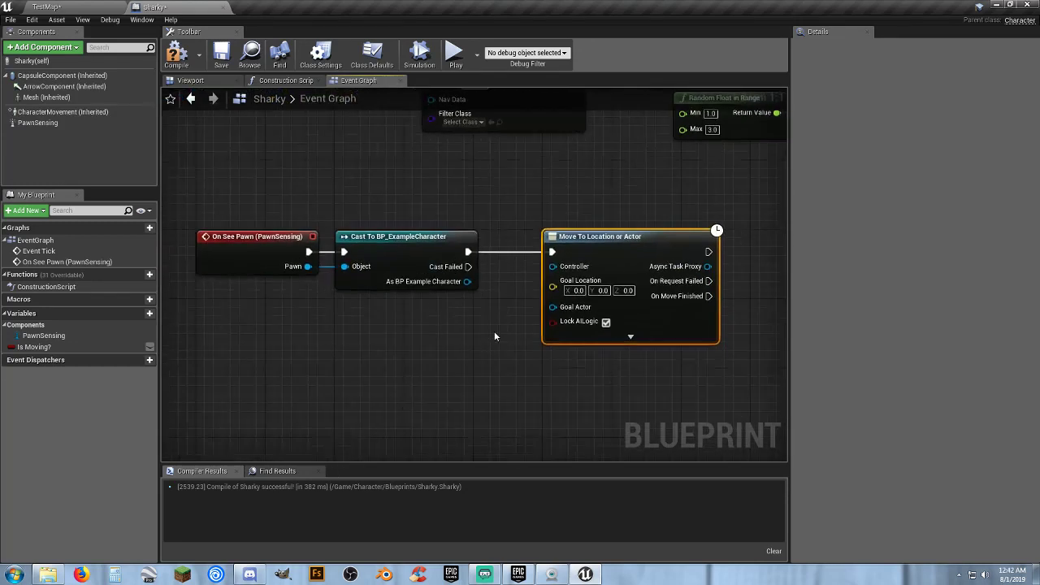
Connect As BP Example Character to the move node's Goal Actor, shift the node further from the cast, and compile and save.
{"action": "left_click_drag", "start_coordinate": [468, 281], "coordinate": [553, 307]}
{"action": "left_click_drag", "start_coordinate": [586, 237], "coordinate": [656, 236]}
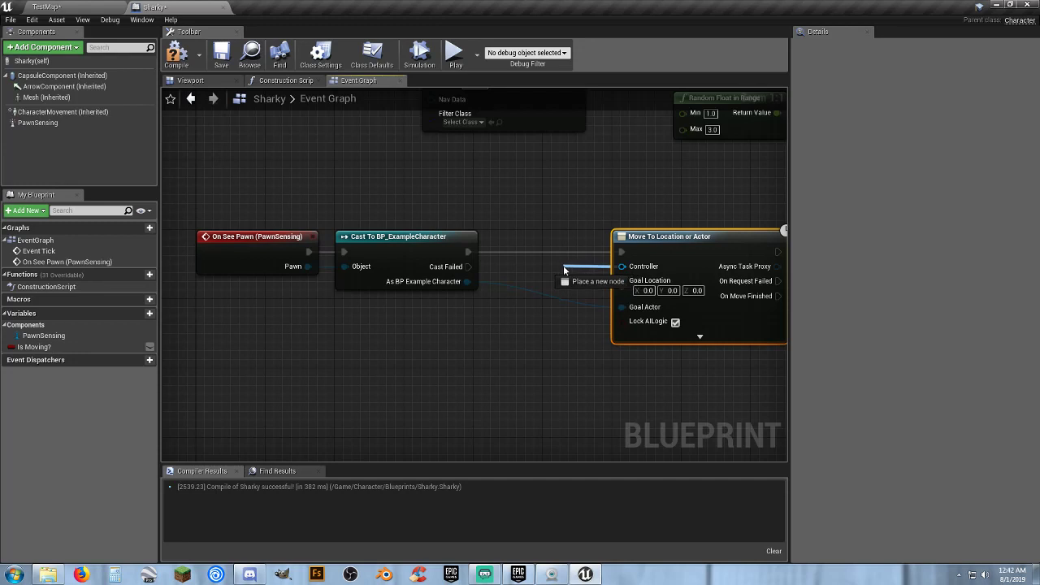
{"action": "left_click_drag", "start_coordinate": [565, 268], "coordinate": [563, 265]}
{"action": "left_click", "coordinate": [530, 222]}
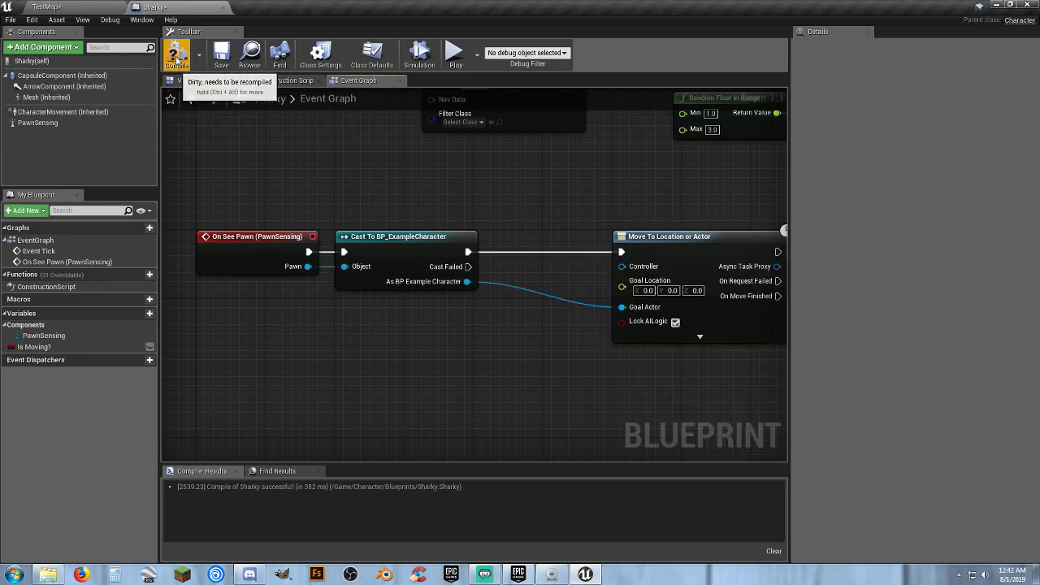
{"action": "left_click", "coordinate": [217, 55]}
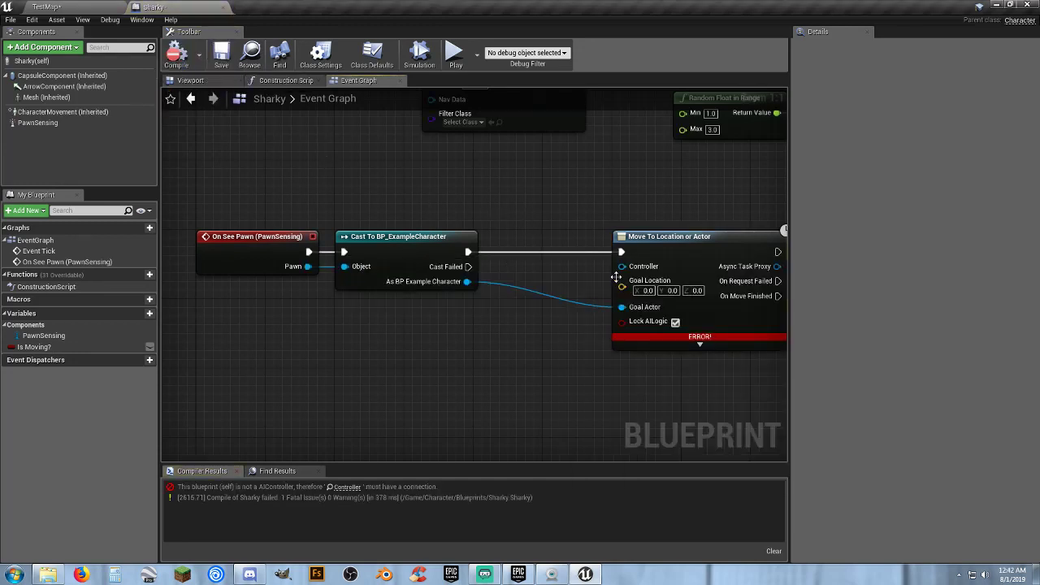
Connect a Get AIController node to the Controller input of Move To Location or Actor, place it below the cast node, and compile.
{"action": "left_click_drag", "start_coordinate": [621, 266], "coordinate": [624, 271]}
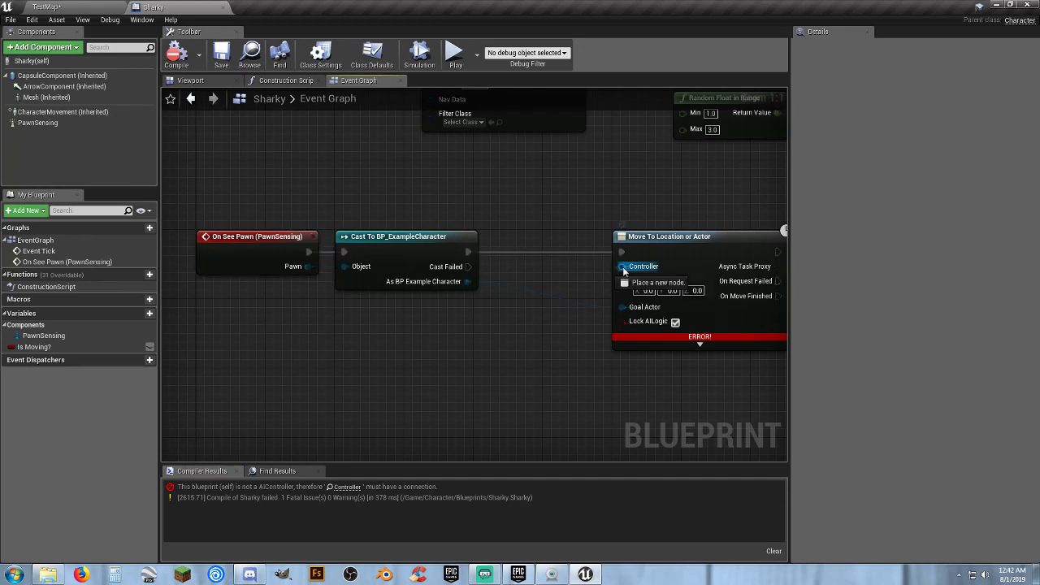
{"action": "left_click_drag", "start_coordinate": [555, 278], "coordinate": [552, 273]}
{"action": "type", "text": "s"}
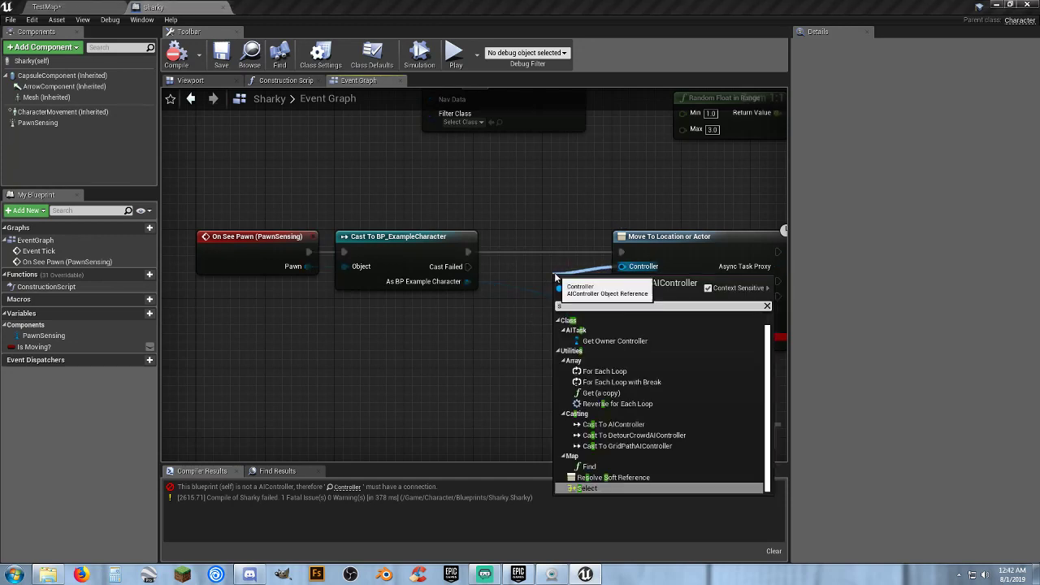
{"action": "type", "text": "e"}
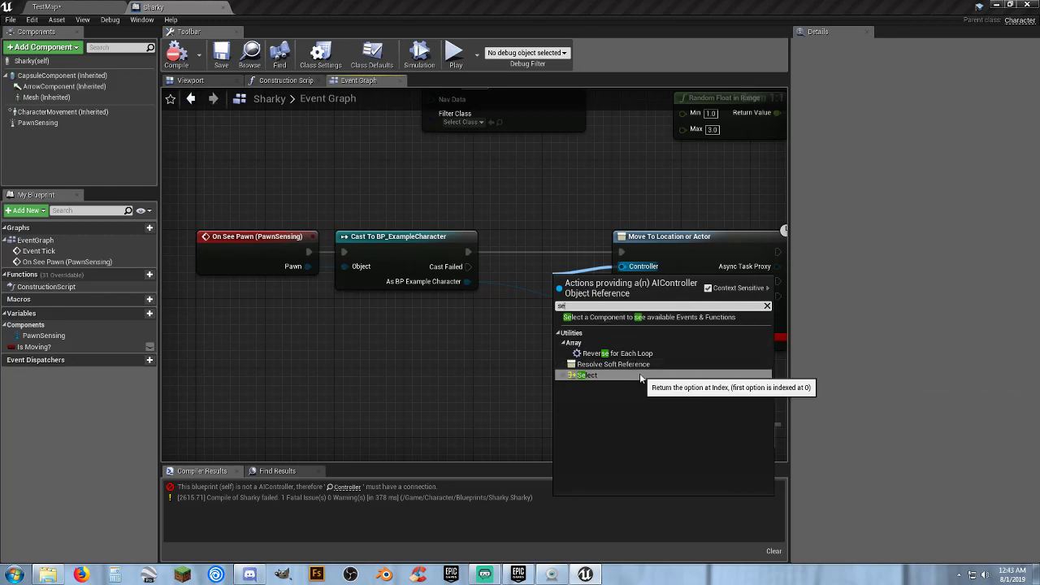
{"action": "key", "text": "BackSpace"}
{"action": "key", "text": "BackSpace"}
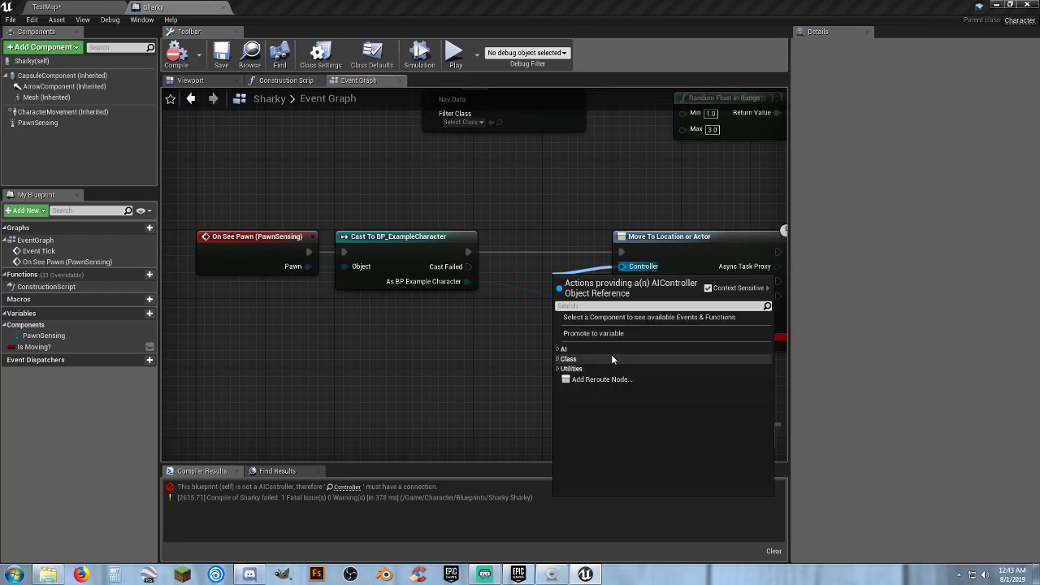
{"action": "type", "text": "ai"}
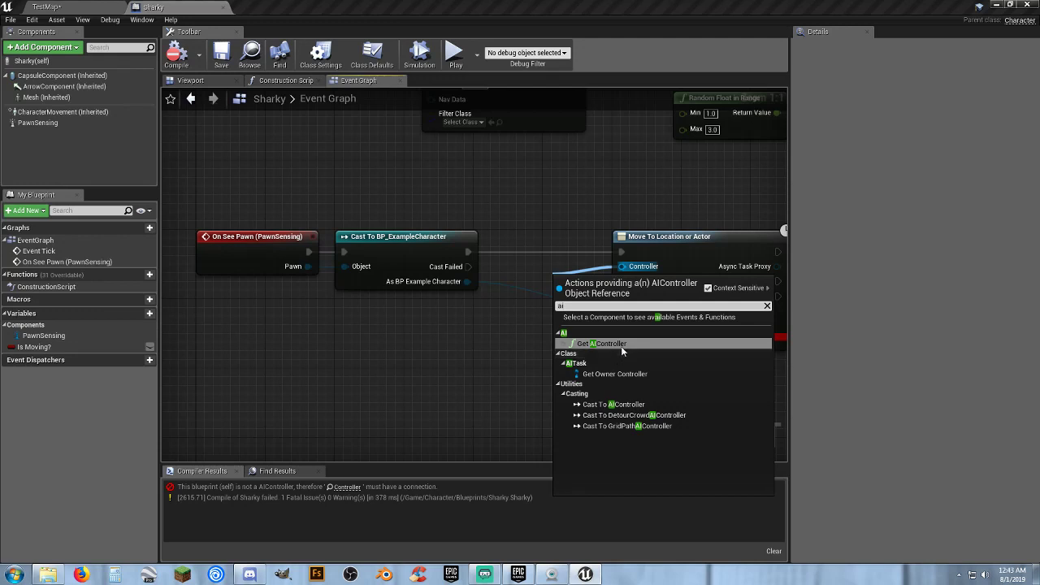
{"action": "left_click", "coordinate": [621, 344]}
{"action": "left_click_drag", "start_coordinate": [575, 280], "coordinate": [363, 311]}
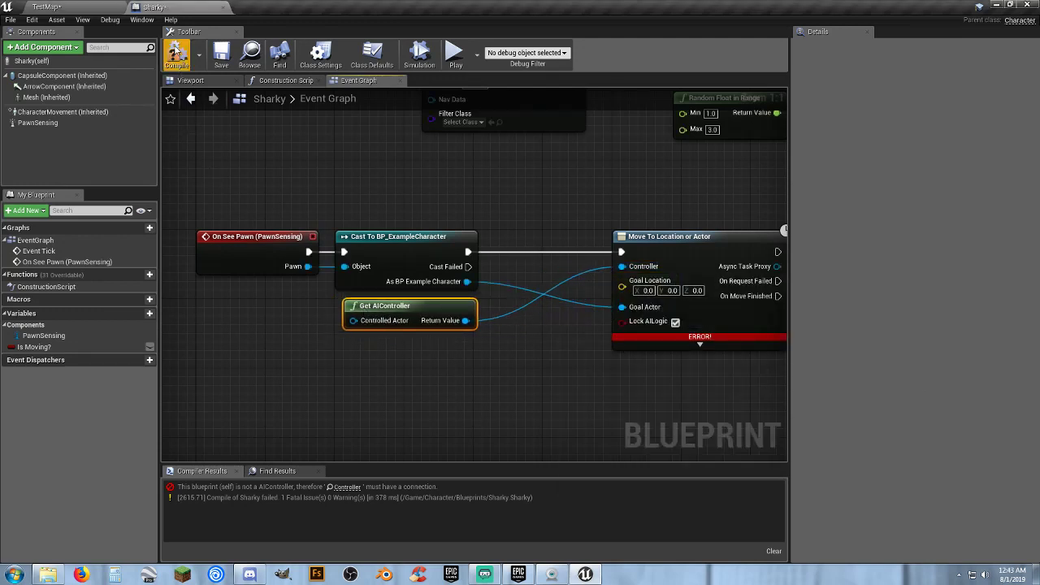
{"action": "left_click", "coordinate": [177, 53]}
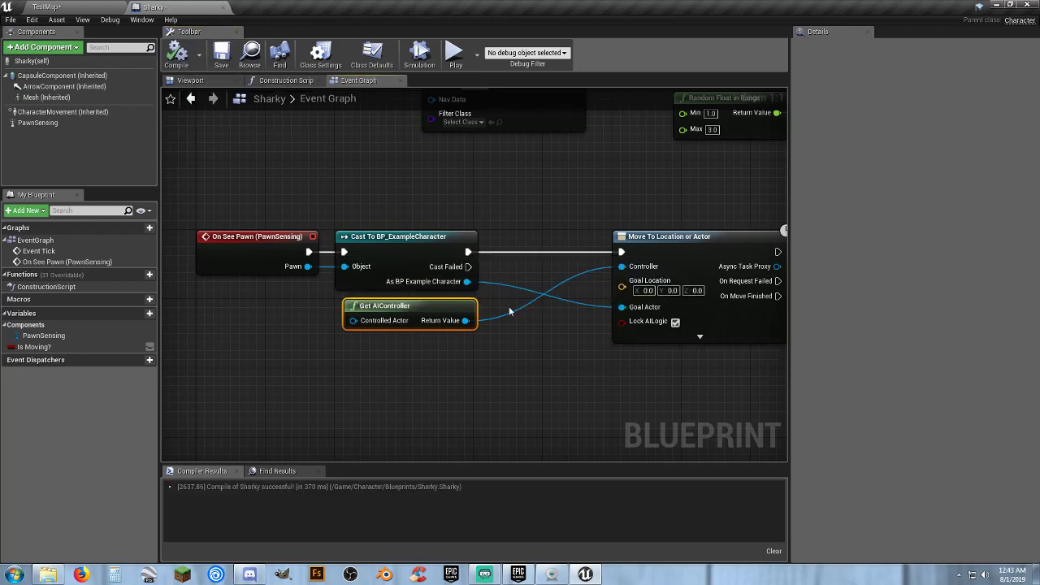
Play the TestMap level and run the character around the water to check how the shark reacts.
{"action": "left_click", "coordinate": [32, 6]}
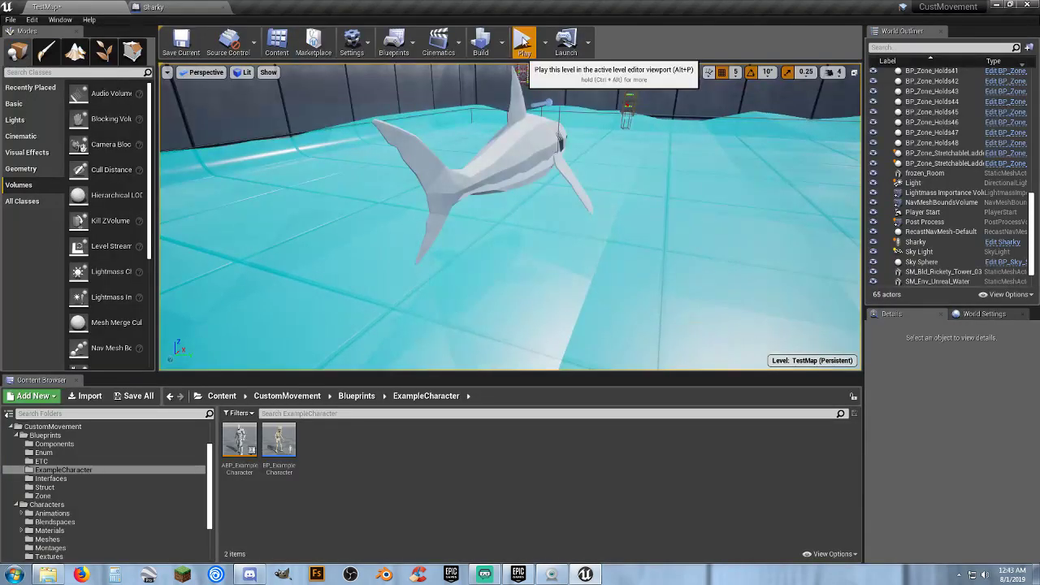
{"action": "left_click", "coordinate": [522, 41]}
{"action": "key", "text": "w"}
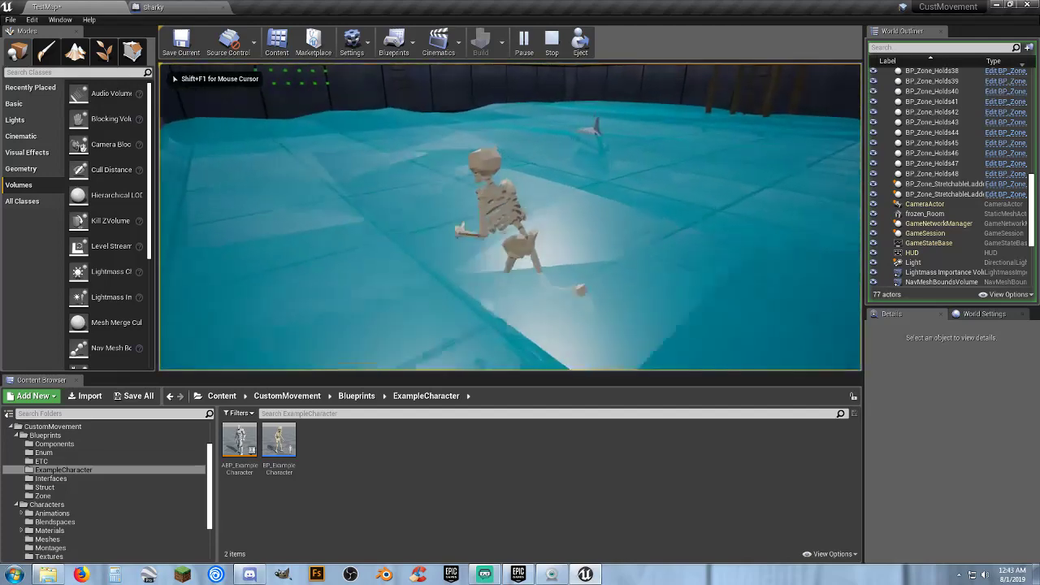
{"action": "key", "text": "w"}
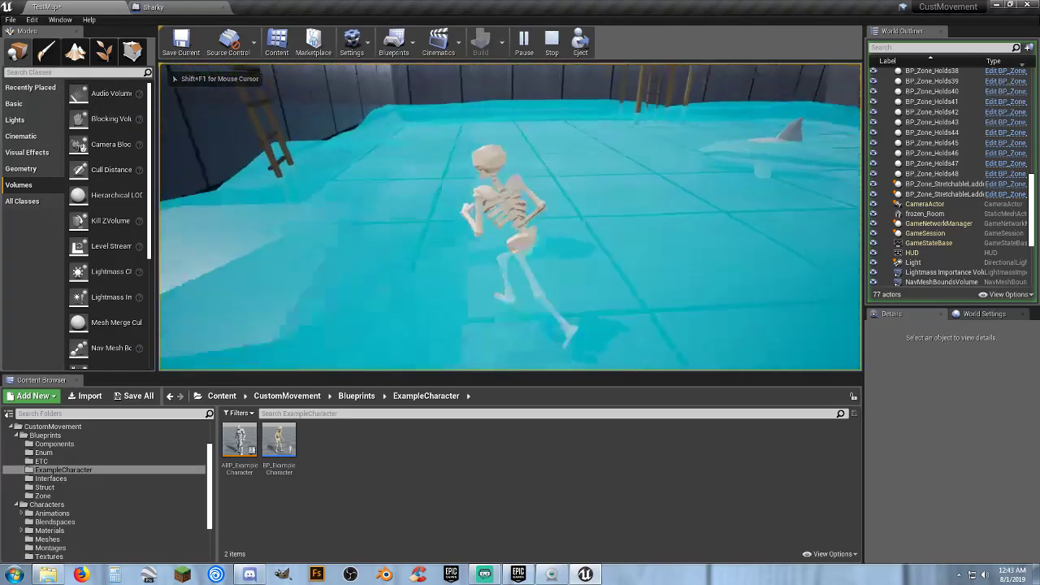
{"action": "key", "text": "w"}
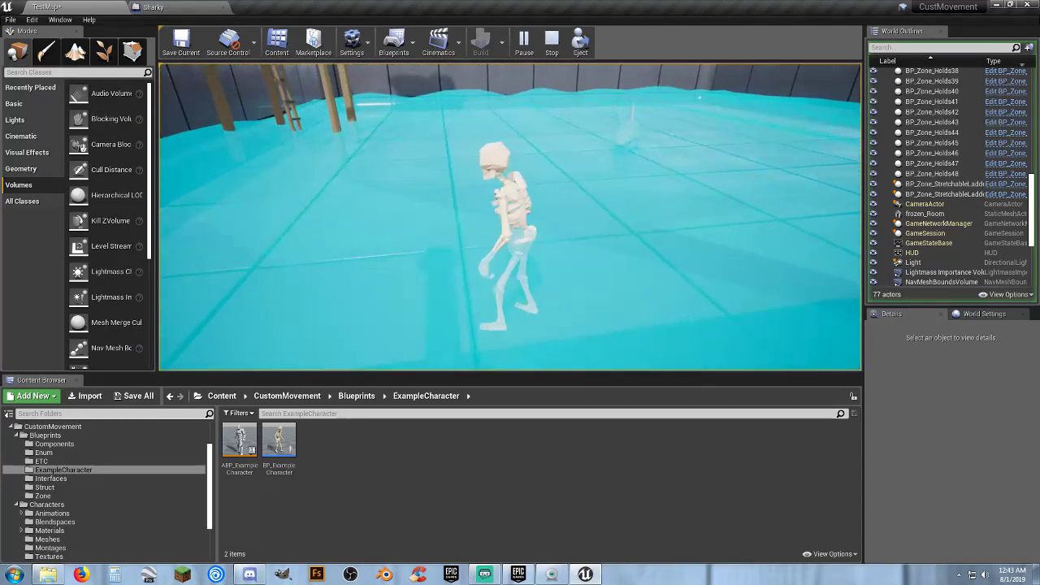
{"action": "key", "text": "w"}
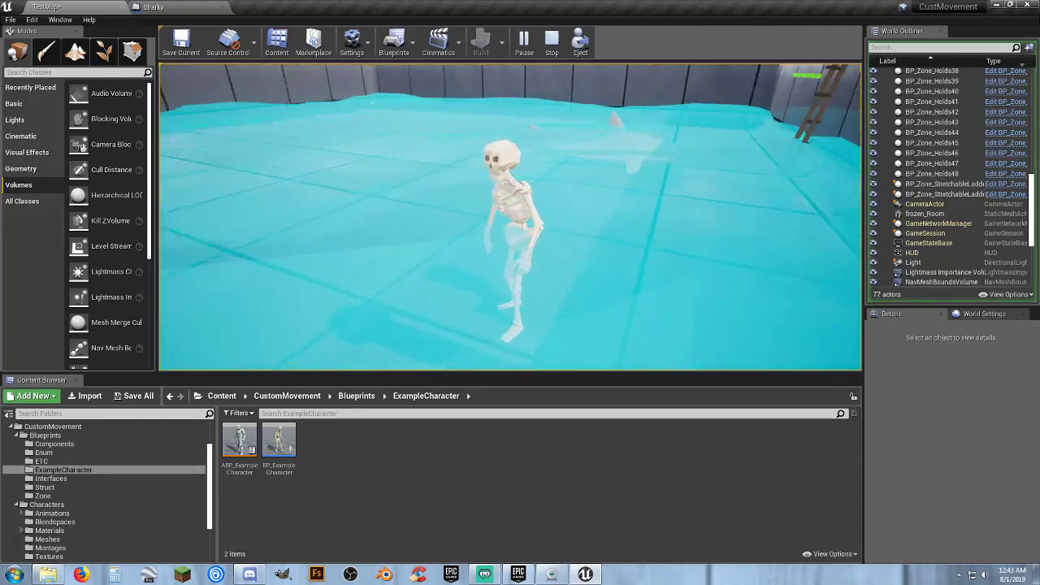
{"action": "key", "text": "w"}
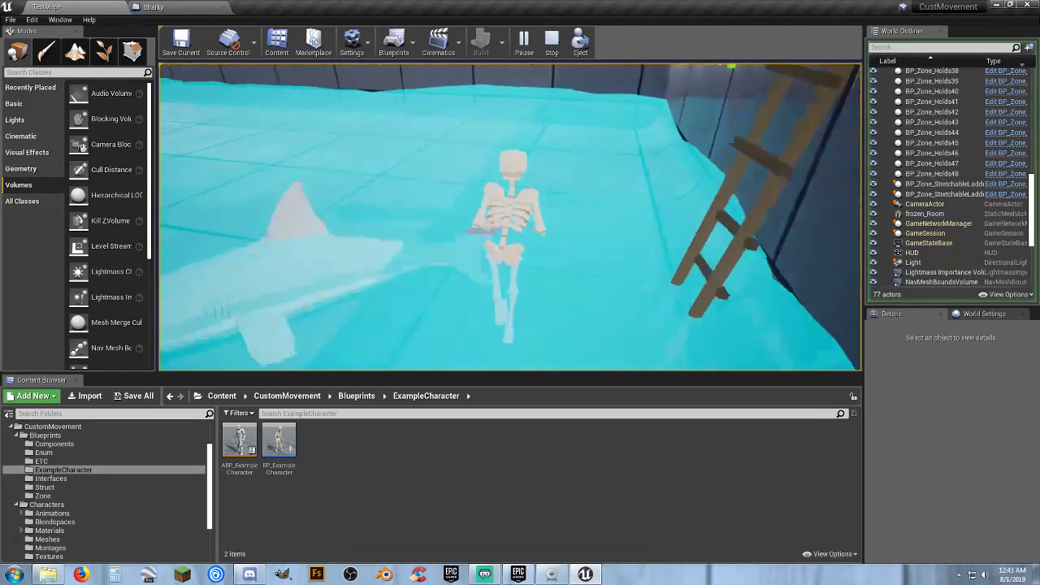
Delete the Move To Location or Actor and Get AIController nodes from the Sharky event graph.
{"action": "left_click", "coordinate": [192, 10]}
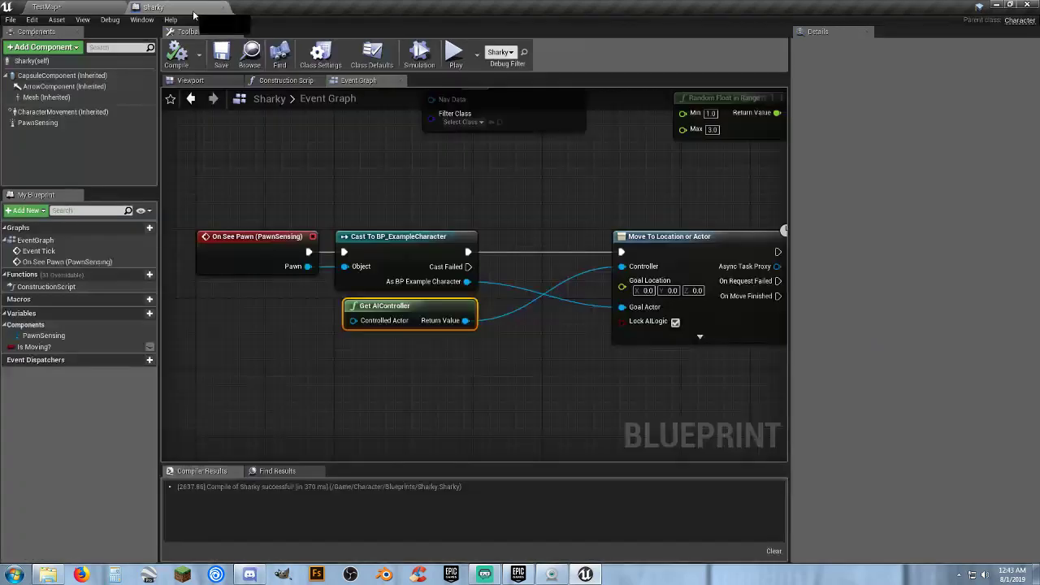
{"action": "left_click_drag", "start_coordinate": [692, 396], "coordinate": [611, 240]}
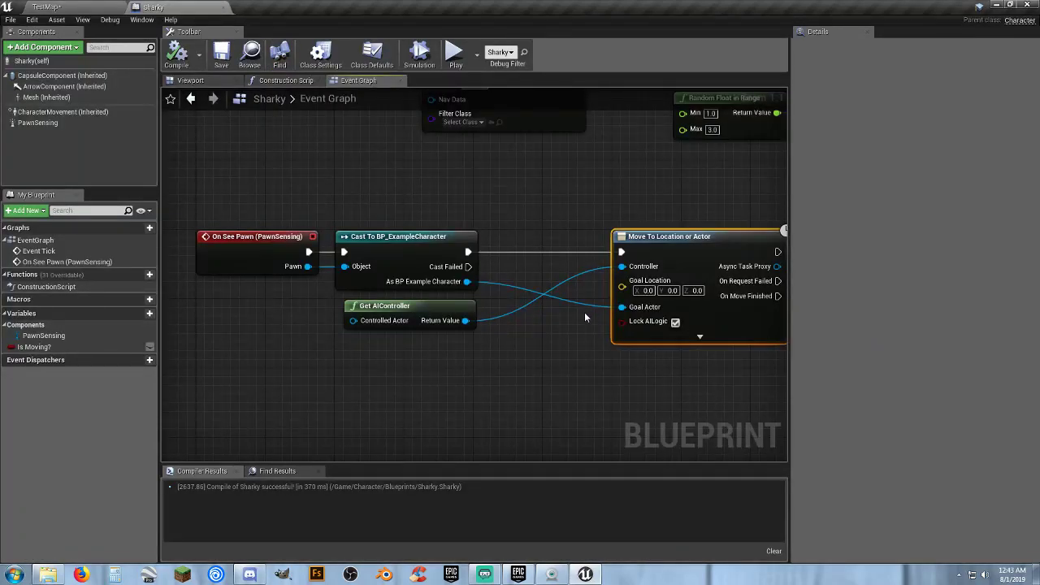
{"action": "key", "text": "Delete"}
{"action": "left_click", "coordinate": [439, 318]}
{"action": "key", "text": "Delete"}
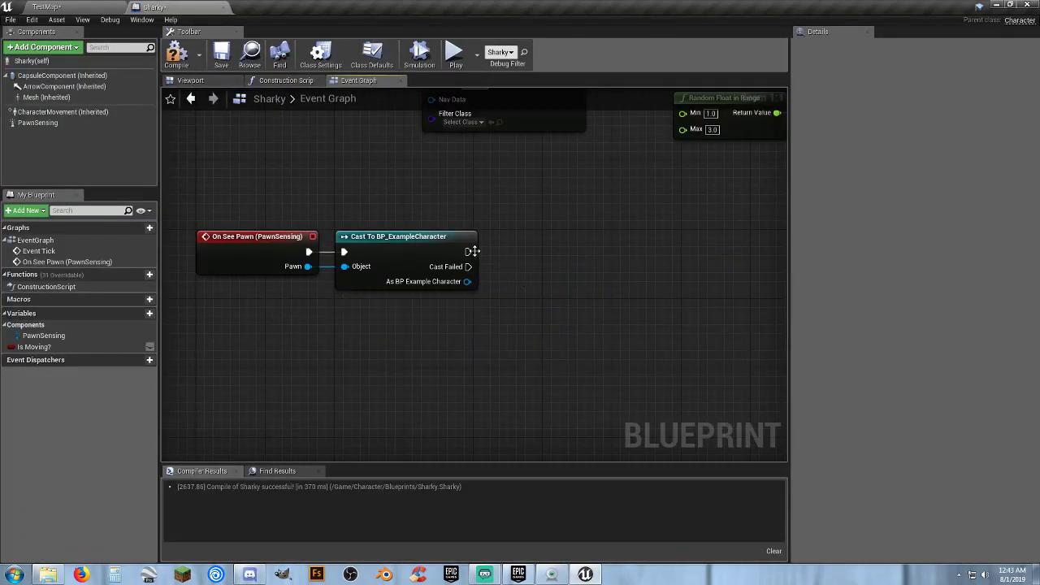
Add an AI MoveTo node after Cast To BP_ExampleCharacter and wire As BP Example Character to its Target Actor.
{"action": "left_click_drag", "start_coordinate": [470, 252], "coordinate": [544, 255]}
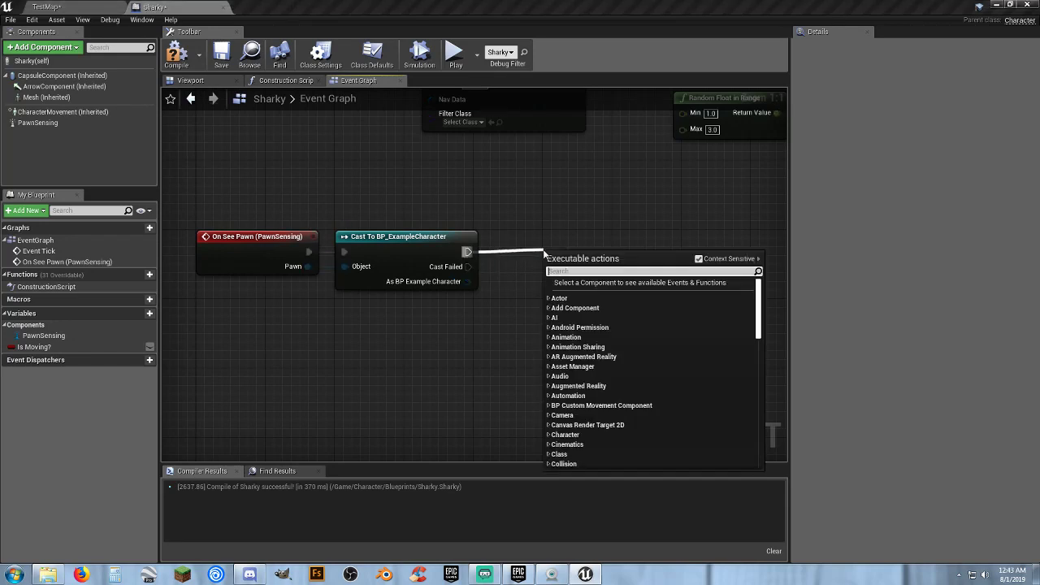
{"action": "type", "text": "aimo"}
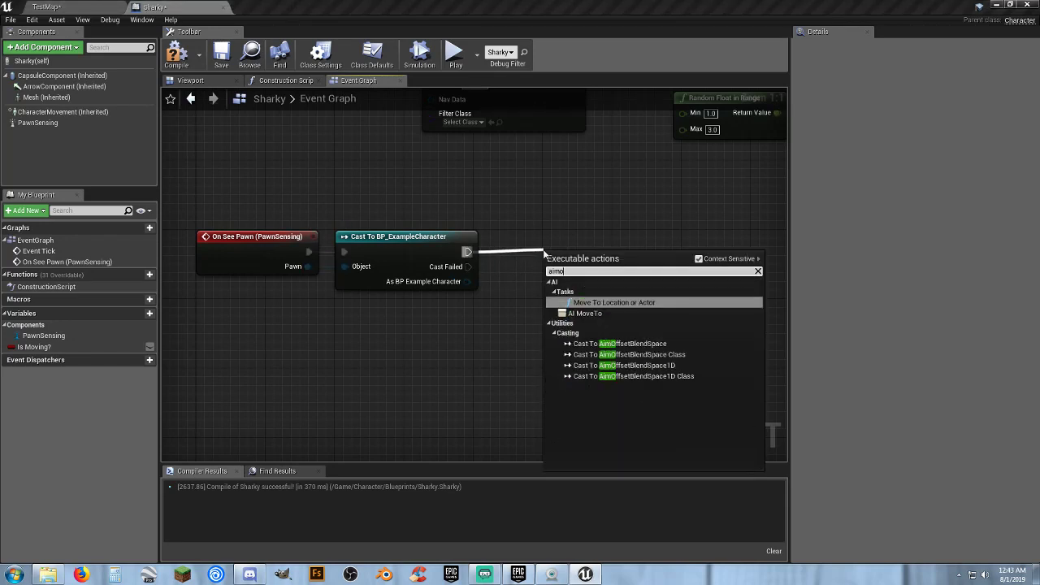
{"action": "left_click", "coordinate": [586, 313]}
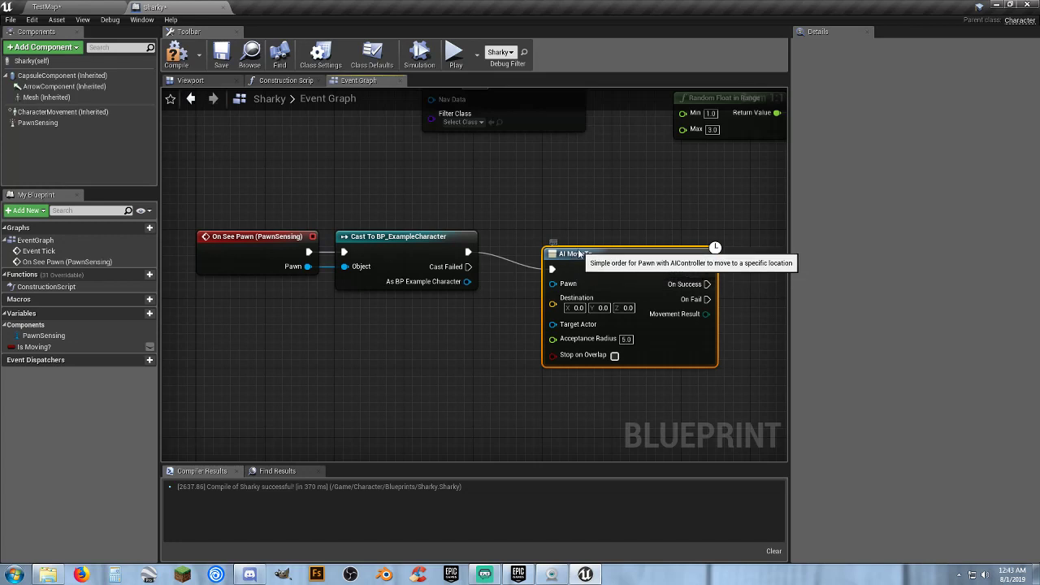
{"action": "left_click_drag", "start_coordinate": [579, 255], "coordinate": [645, 236]}
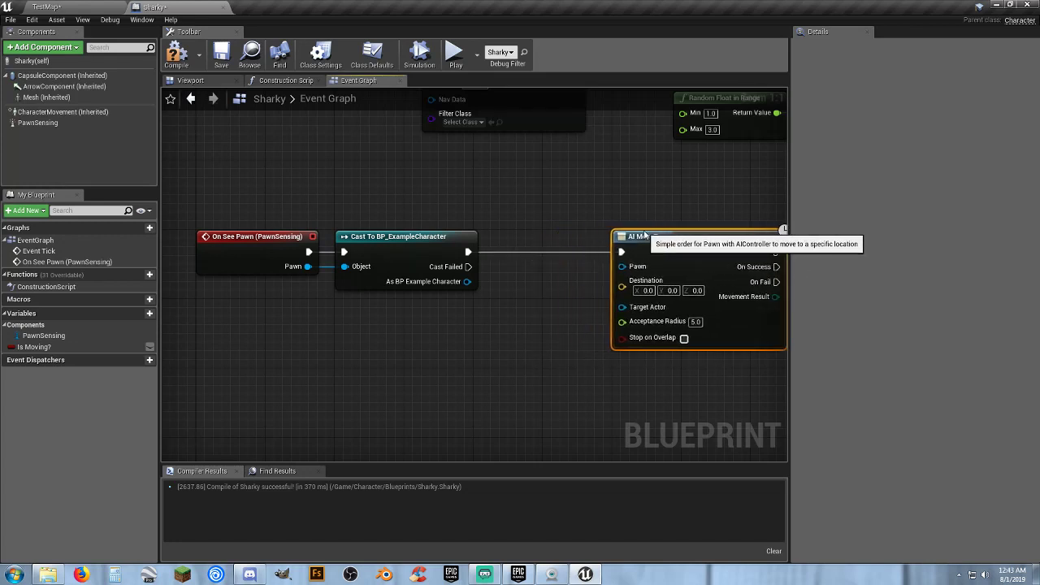
{"action": "left_click_drag", "start_coordinate": [470, 285], "coordinate": [622, 307]}
Set the AI MoveTo Acceptance Radius to 50 with Stop on Overlap enabled, and compile and save the blueprint.
{"action": "right_click_drag", "start_coordinate": [569, 338], "coordinate": [458, 330]}
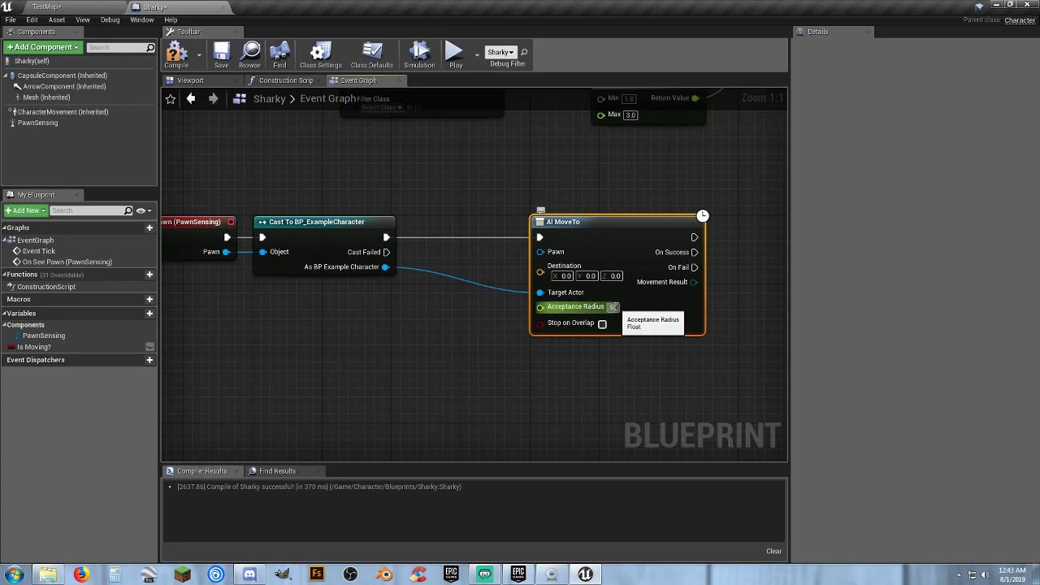
{"action": "left_click", "coordinate": [532, 354]}
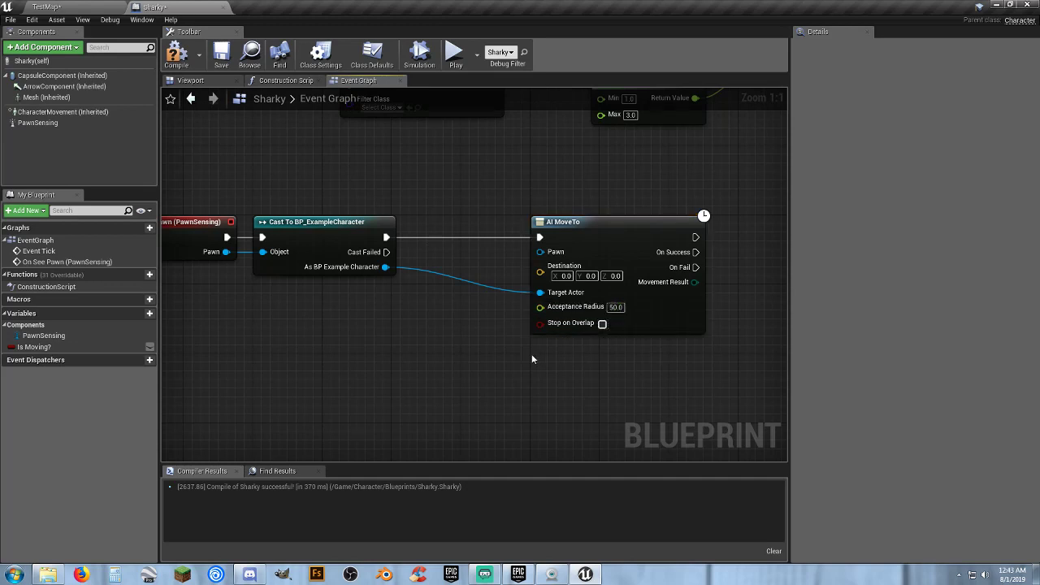
{"action": "left_click", "coordinate": [603, 324]}
{"action": "left_click", "coordinate": [176, 55]}
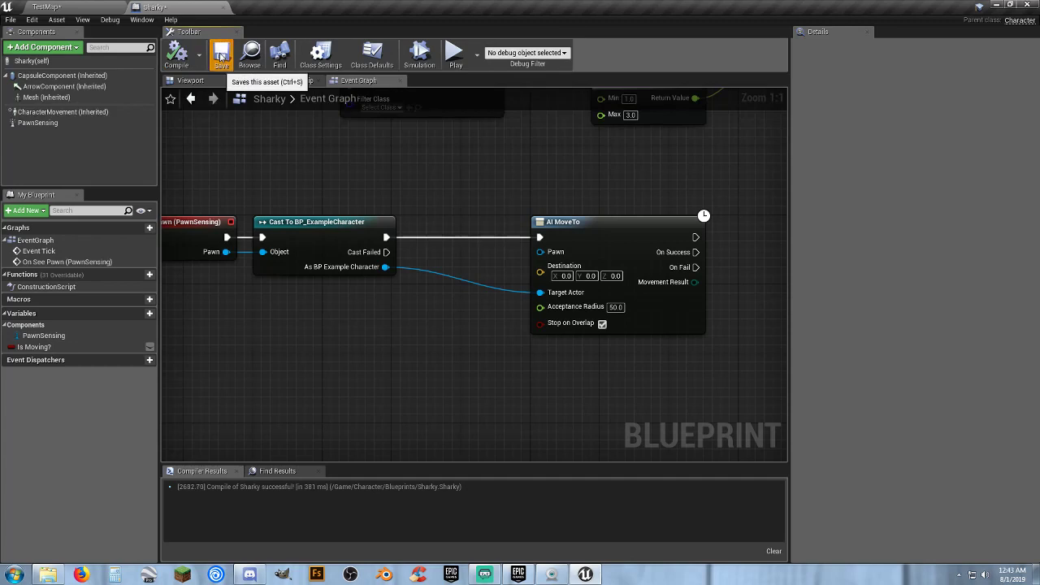
{"action": "left_click", "coordinate": [221, 55]}
Play-test TestMap again, moving the character near the shark to check the AI MoveTo chase behaviour, and end the session.
{"action": "left_click", "coordinate": [49, 7]}
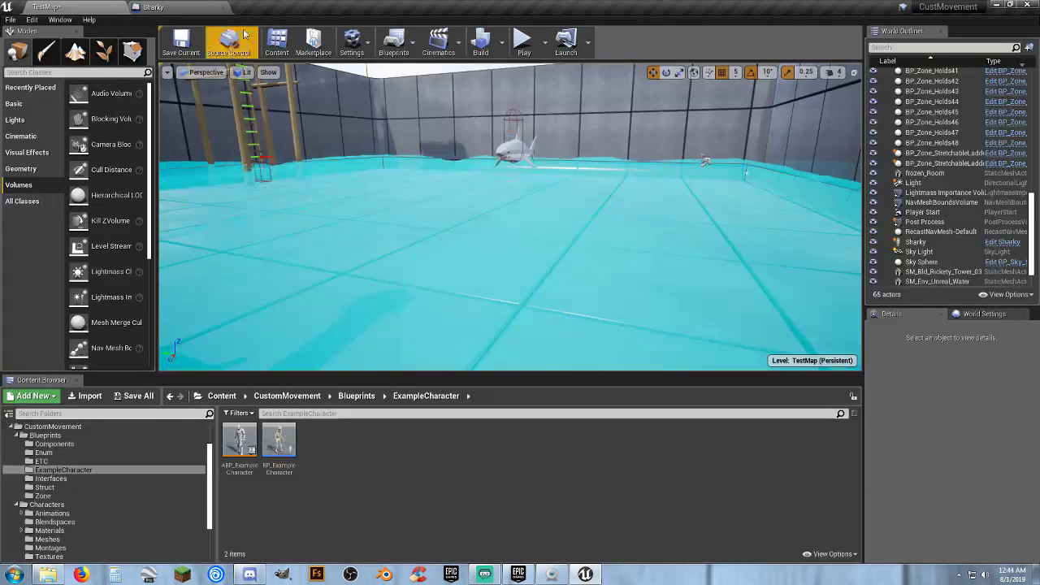
{"action": "left_click", "coordinate": [525, 39]}
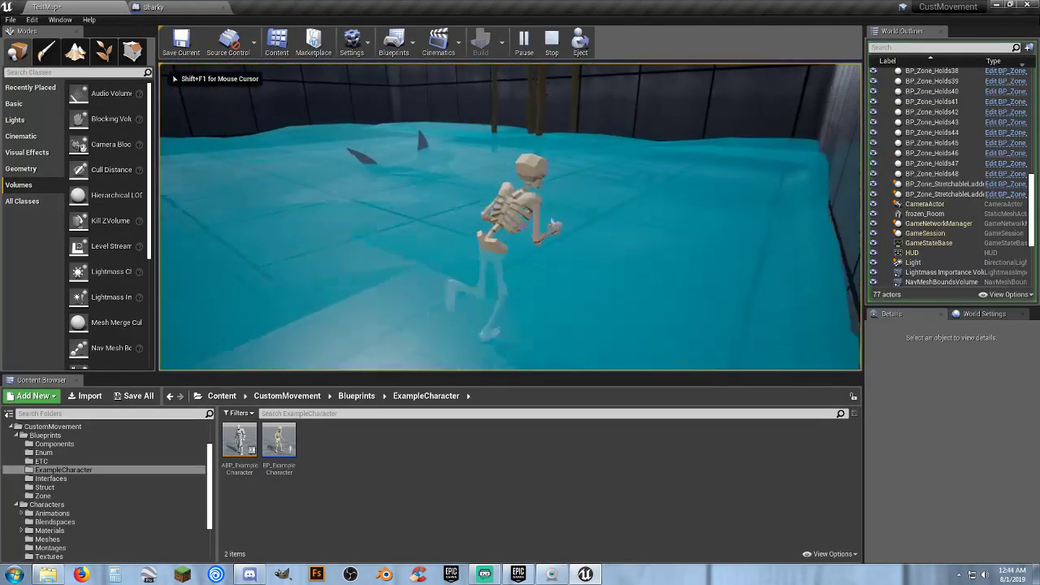
{"action": "key", "text": "w"}
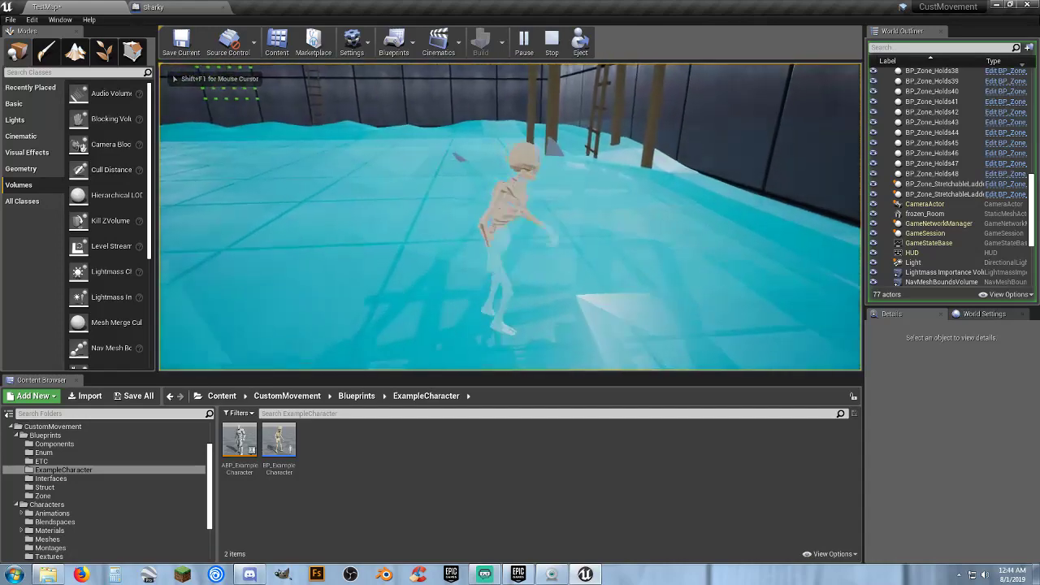
{"action": "key", "text": "s"}
{"action": "key", "text": "w"}
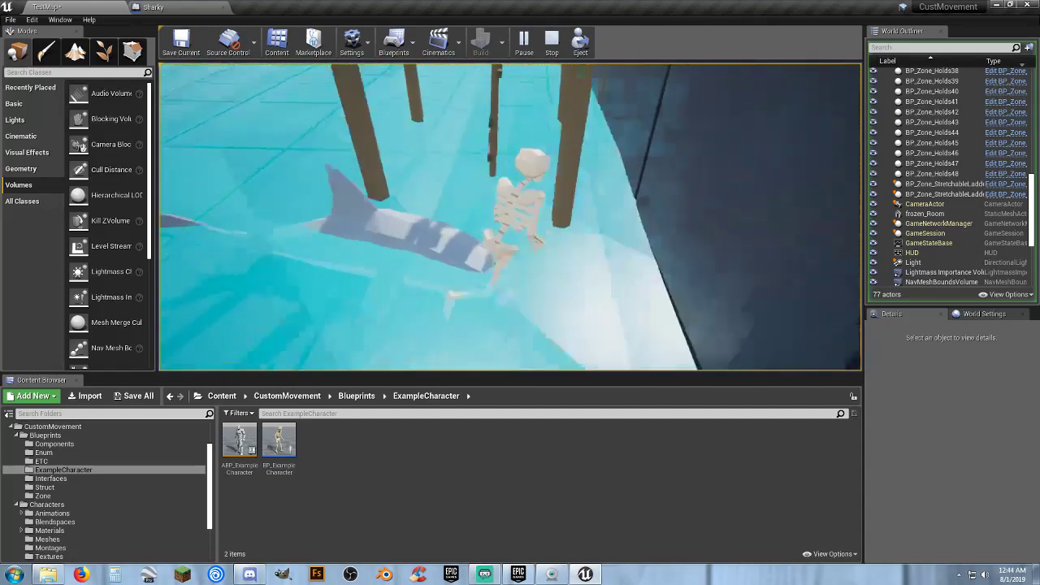
{"action": "key", "text": "s"}
{"action": "key", "text": "a"}
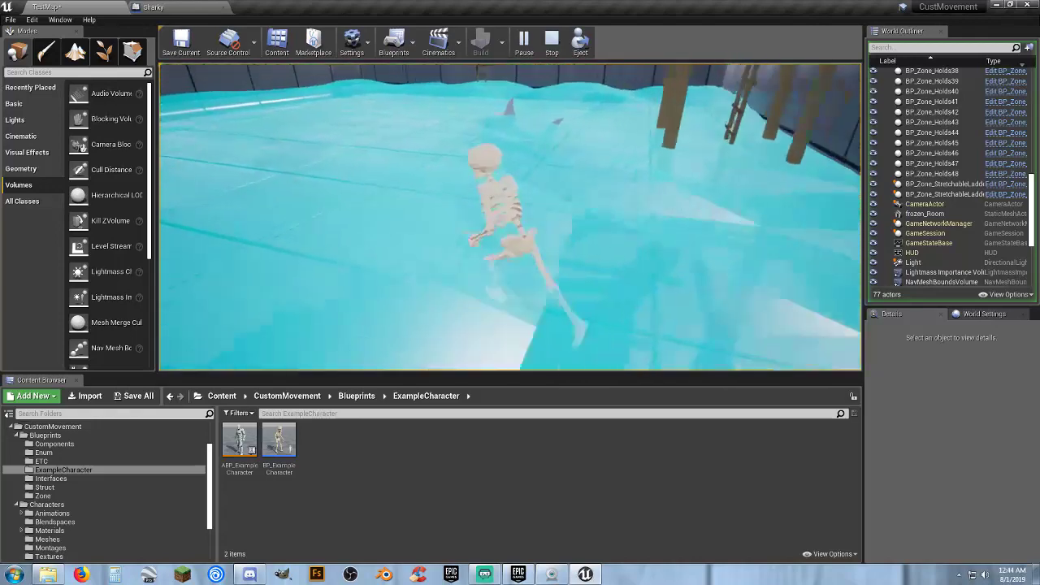
{"action": "key", "text": "w"}
{"action": "key", "text": "Escape"}
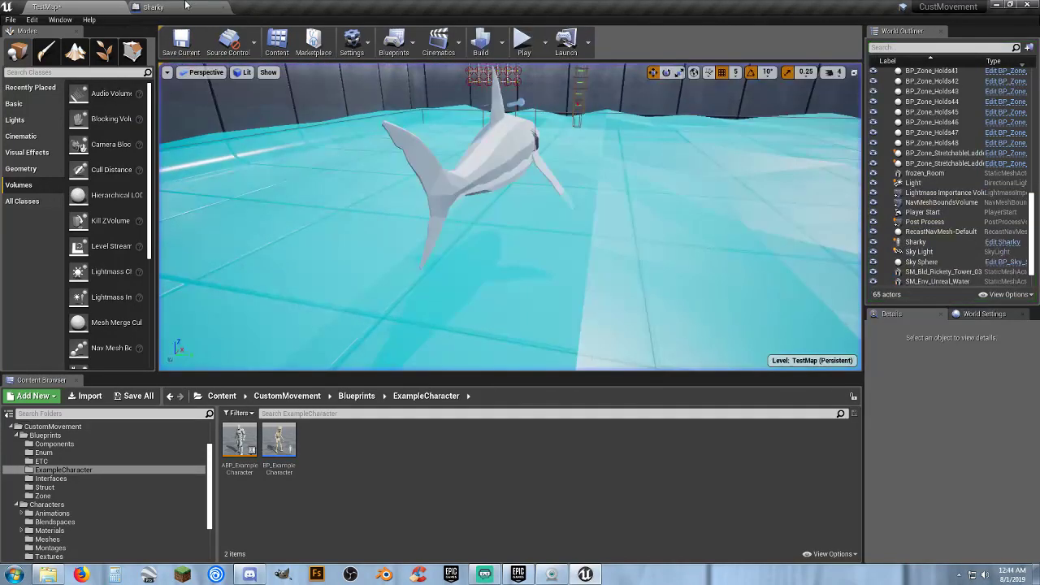
Delete the On See Pawn, Cast To BP_ExampleCharacter and AI MoveTo nodes, and save and close the Sharky blueprint.
{"action": "left_click", "coordinate": [186, 6]}
{"action": "left_click_drag", "start_coordinate": [626, 346], "coordinate": [209, 178]}
{"action": "key", "text": "Delete"}
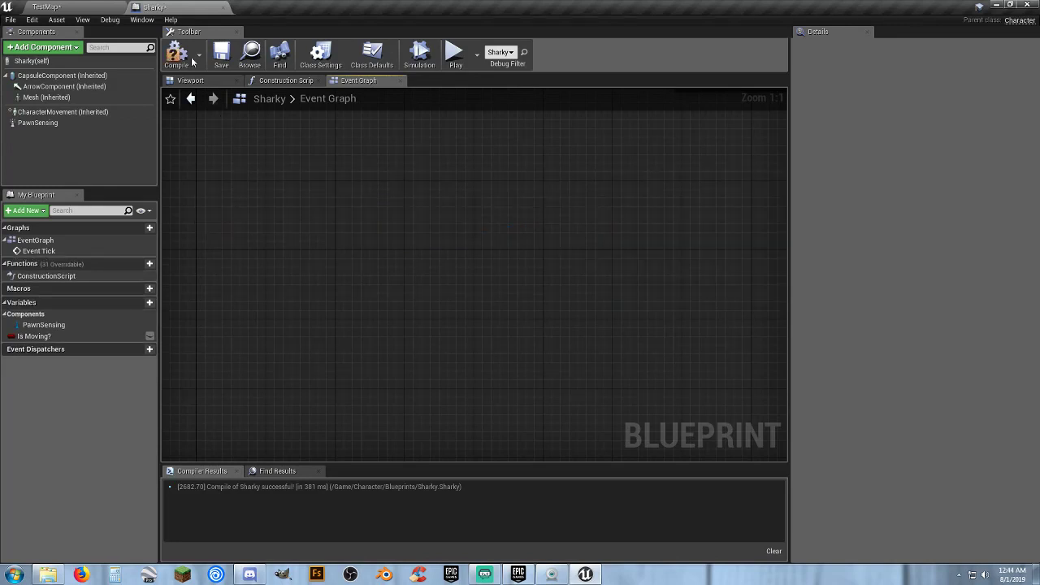
{"action": "left_click", "coordinate": [220, 52]}
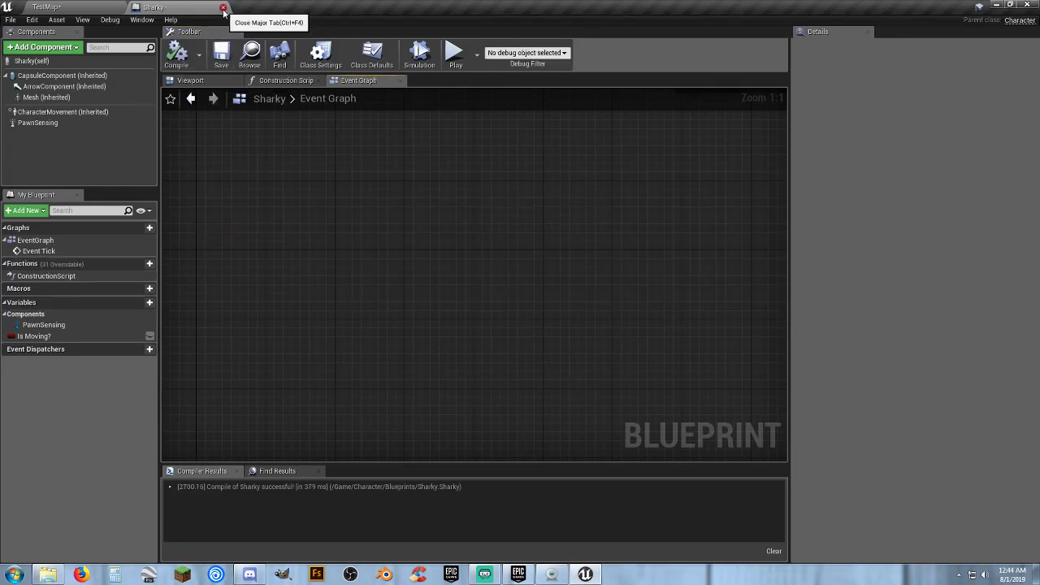
{"action": "left_click", "coordinate": [223, 8]}
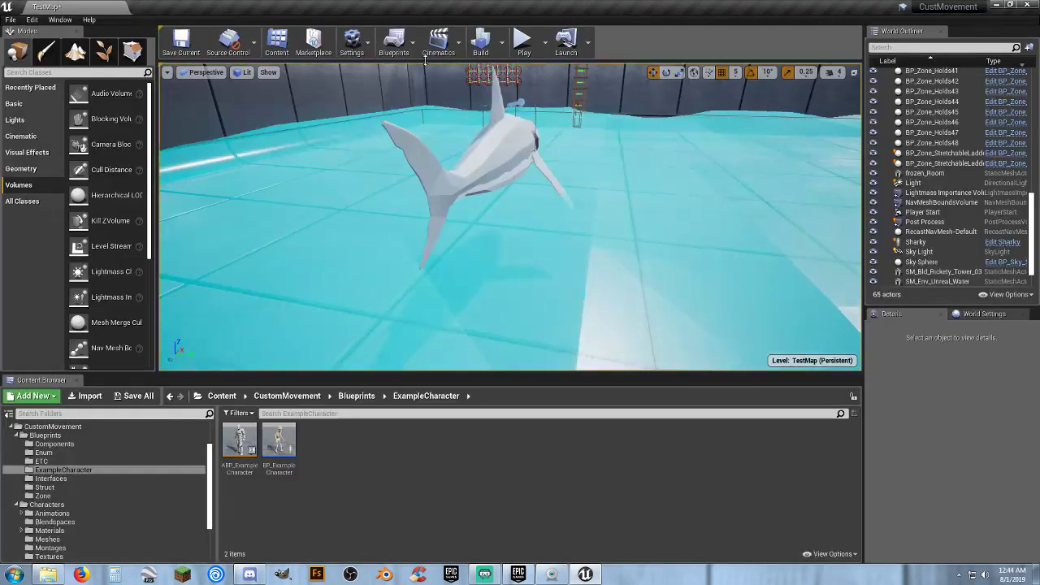
Play-test TestMap, moving the character through the water to observe the shark's movement, and end the session.
{"action": "left_click", "coordinate": [523, 41]}
{"action": "key", "text": "w"}
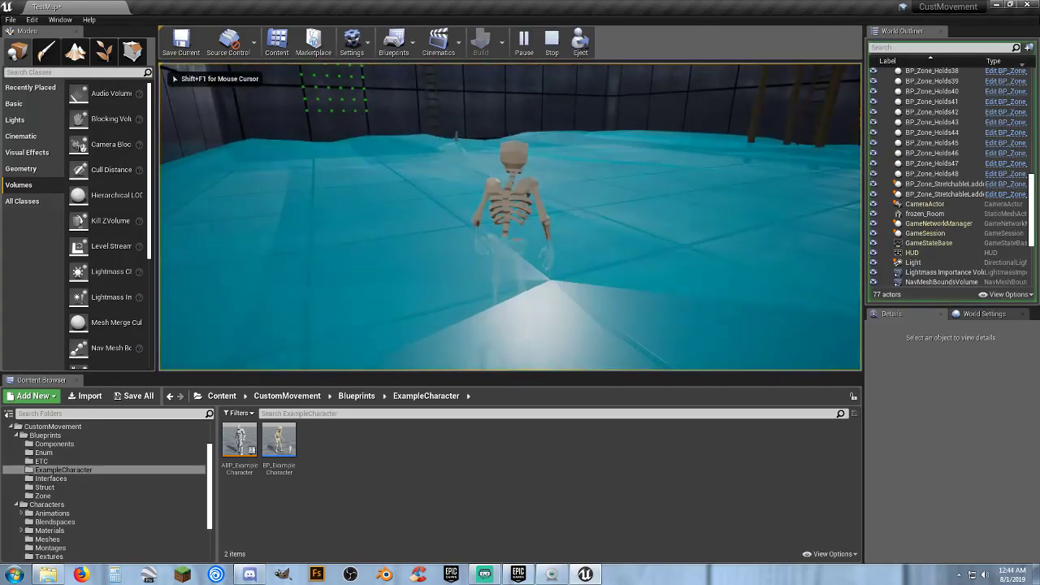
{"action": "key", "text": "d"}
{"action": "key", "text": "w"}
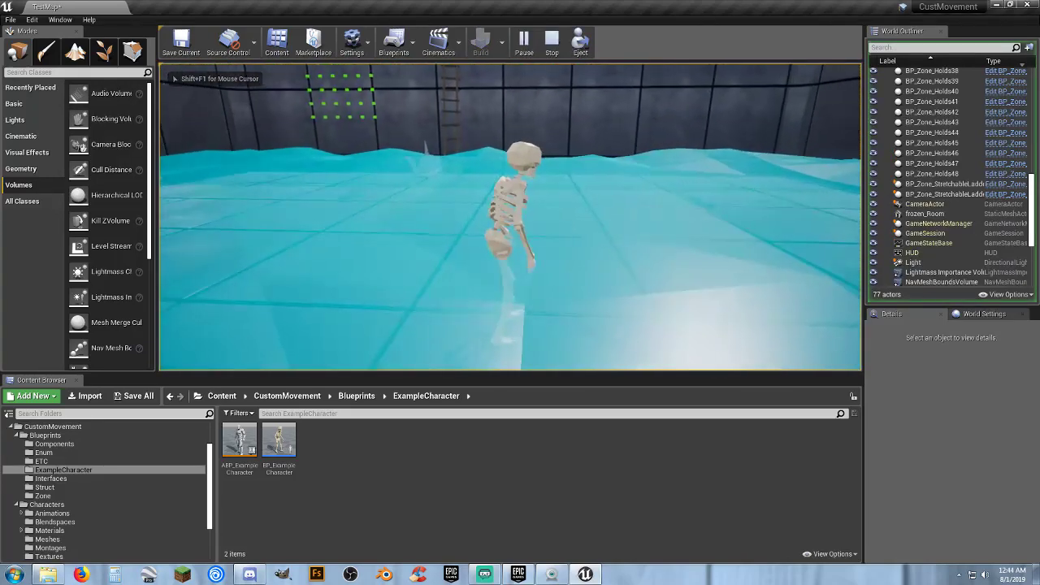
{"action": "key", "text": "s"}
{"action": "key", "text": "d"}
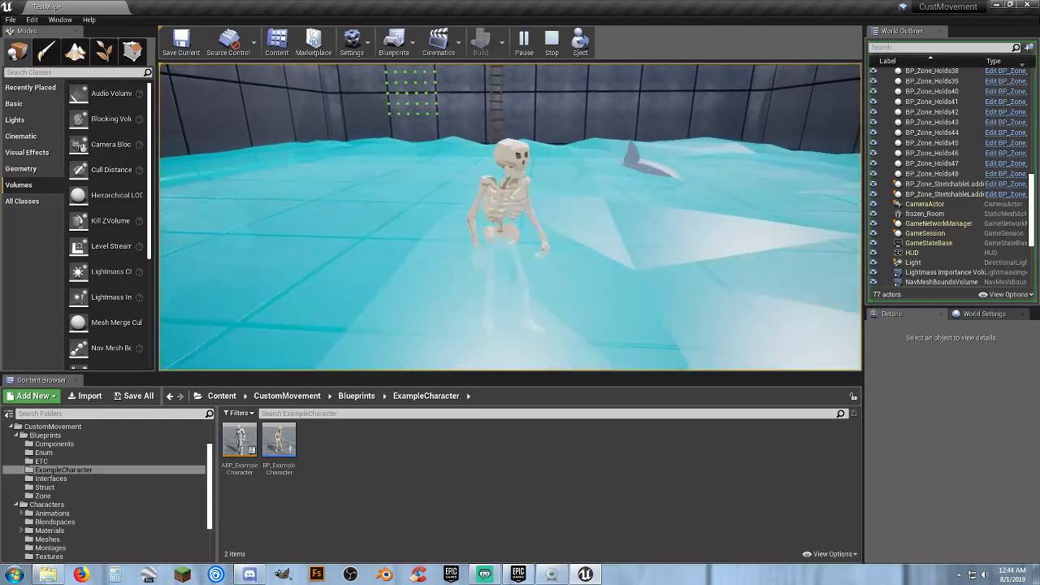
{"action": "key", "text": "Escape"}
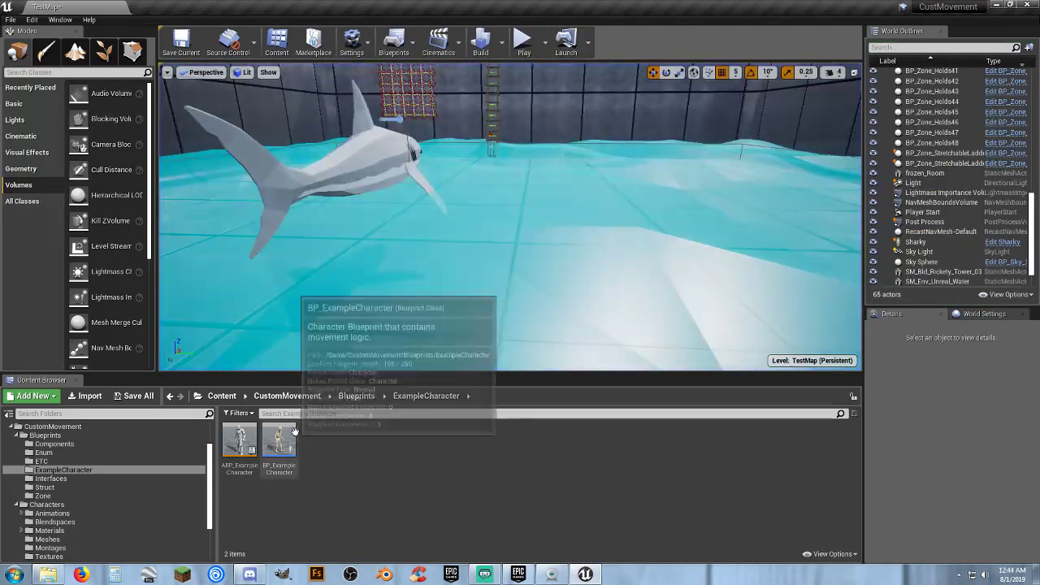
Open the Sharky blueprint, set its CharacterMovement Max Walk Speed to 300, and compile.
{"action": "scroll", "coordinate": [943, 228], "scroll_direction": "down", "scroll_amount": 3}
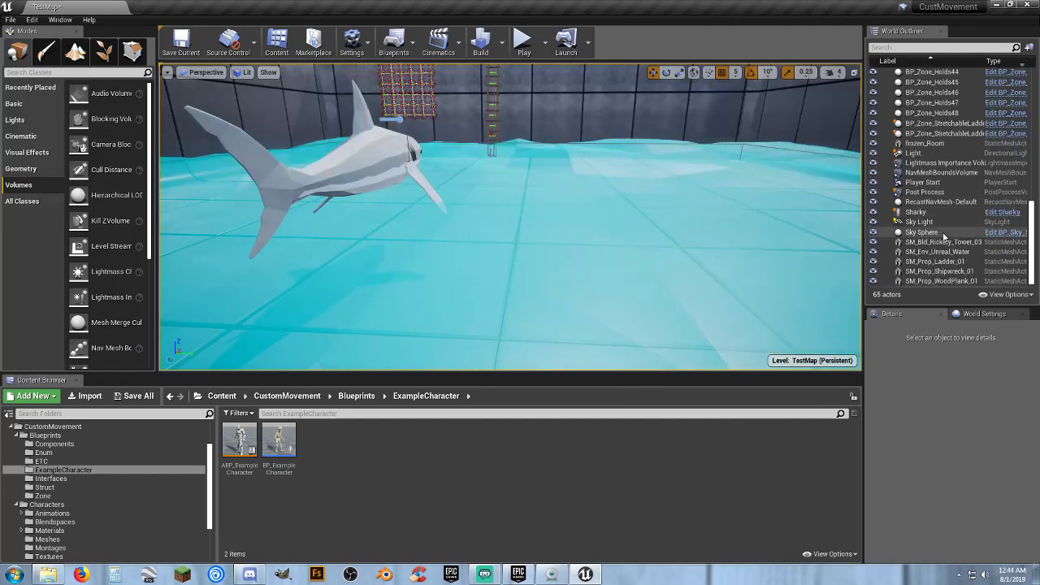
{"action": "left_click", "coordinate": [916, 211]}
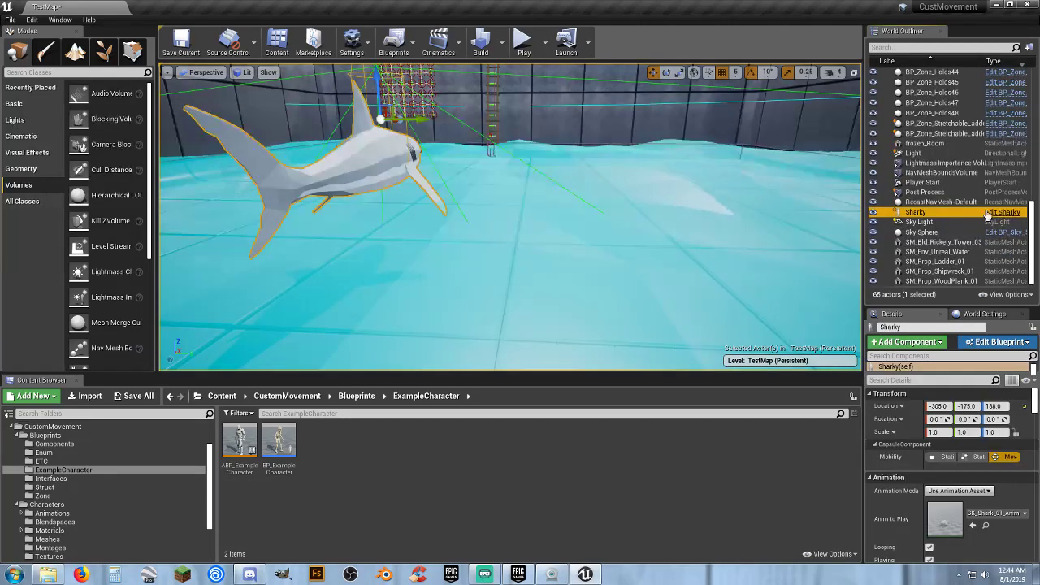
{"action": "left_click", "coordinate": [1002, 212]}
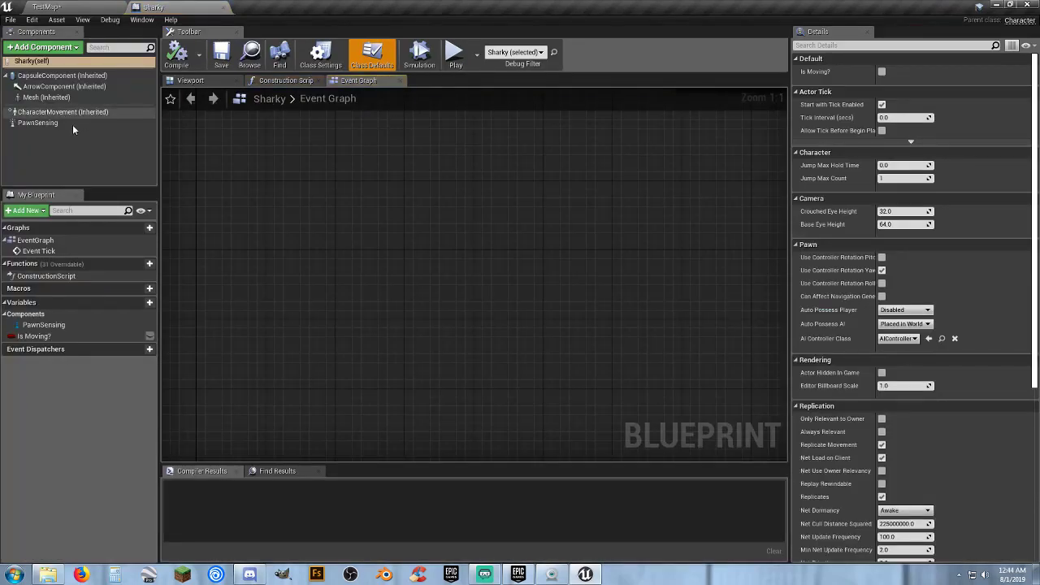
{"action": "left_click", "coordinate": [49, 113]}
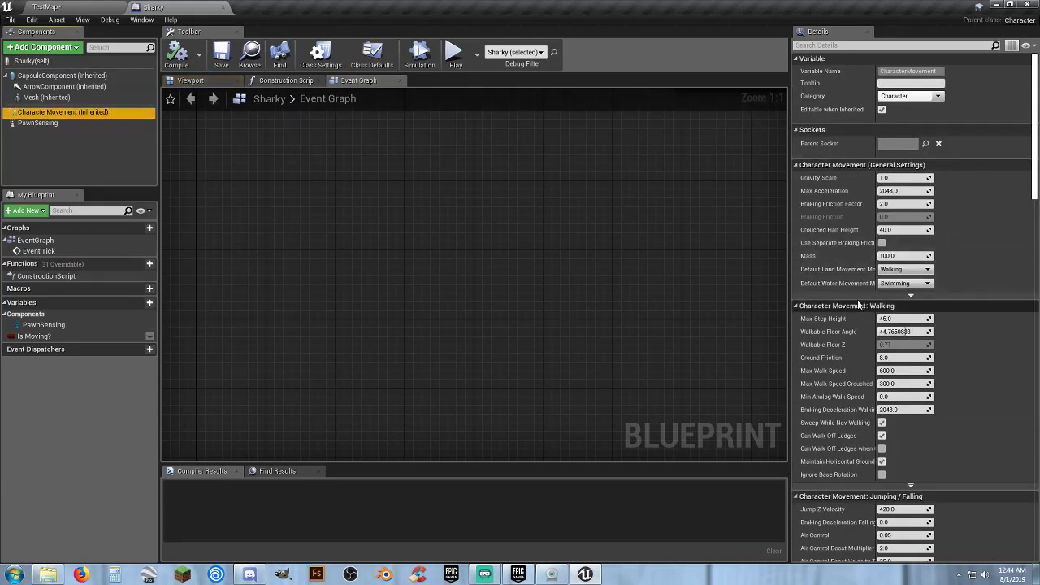
{"action": "scroll", "coordinate": [860, 305], "scroll_direction": "down", "scroll_amount": 1}
{"action": "left_click", "coordinate": [894, 337]}
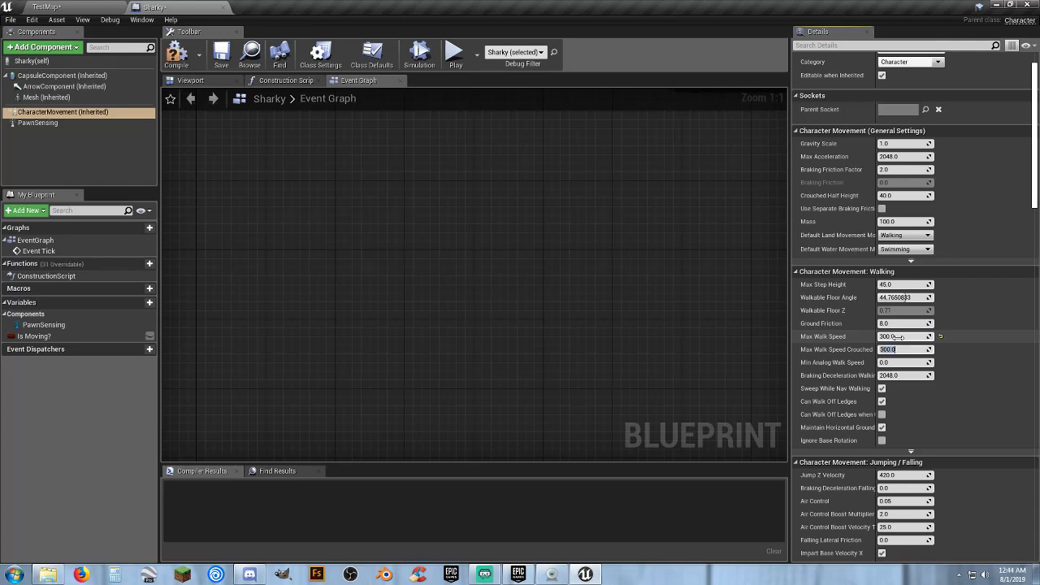
{"action": "left_click", "coordinate": [176, 53]}
Play-test TestMap with the new walk speed, moving the character through the water around the shark.
{"action": "left_click", "coordinate": [47, 6]}
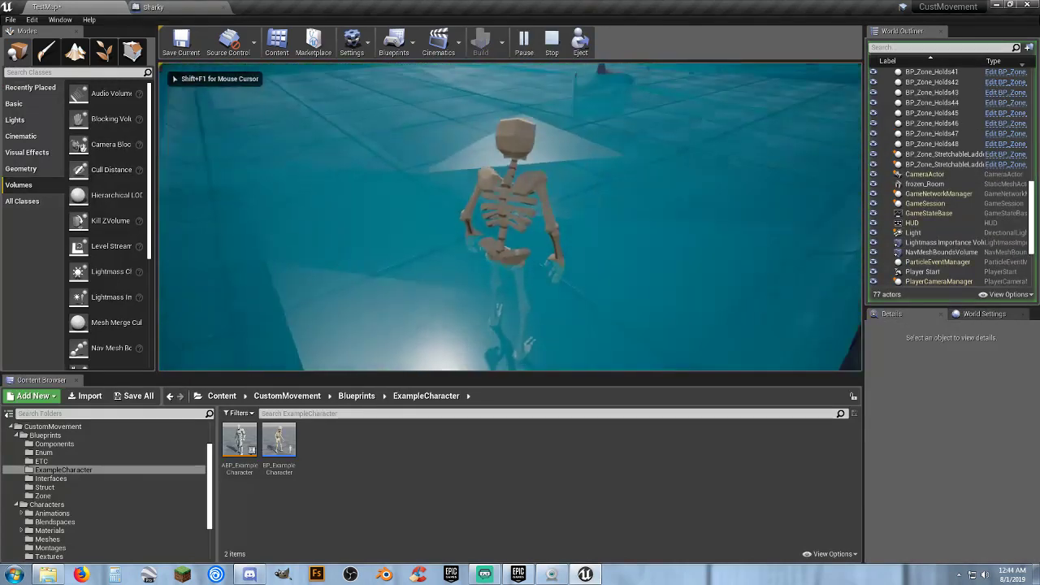
{"action": "key", "text": "w"}
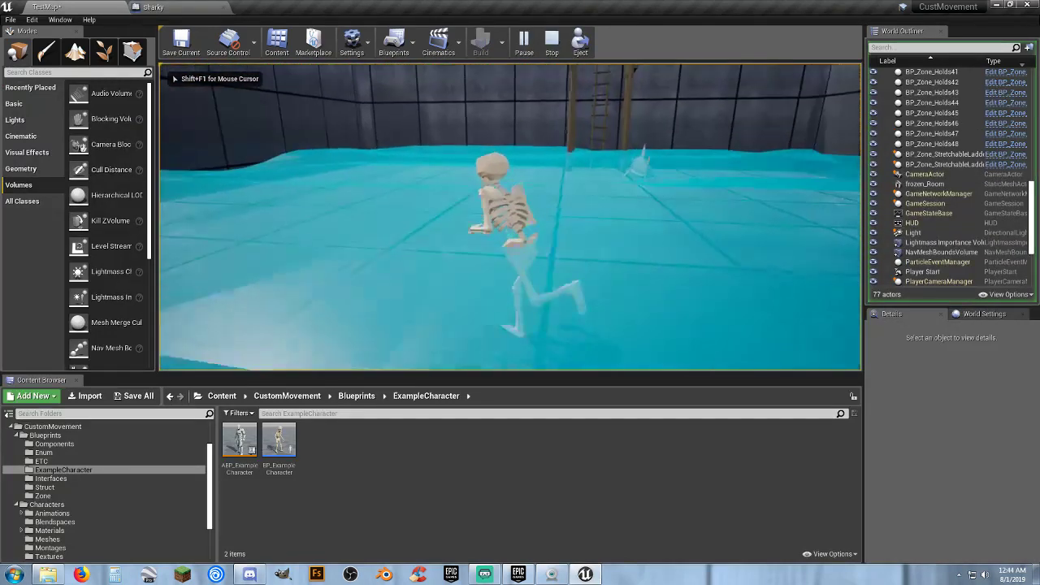
{"action": "key", "text": "s"}
{"action": "key", "text": "w"}
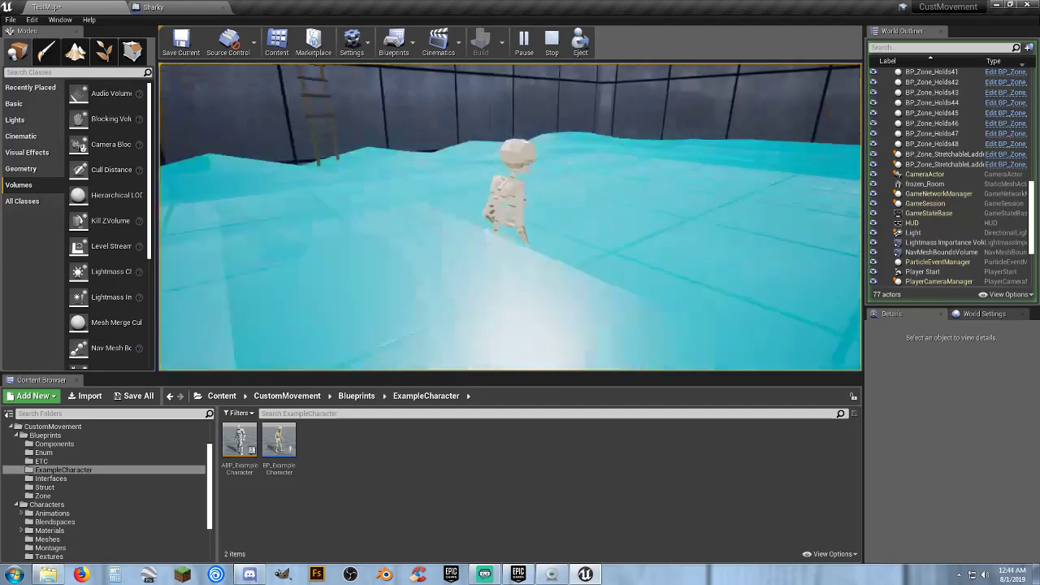
{"action": "key", "text": "w"}
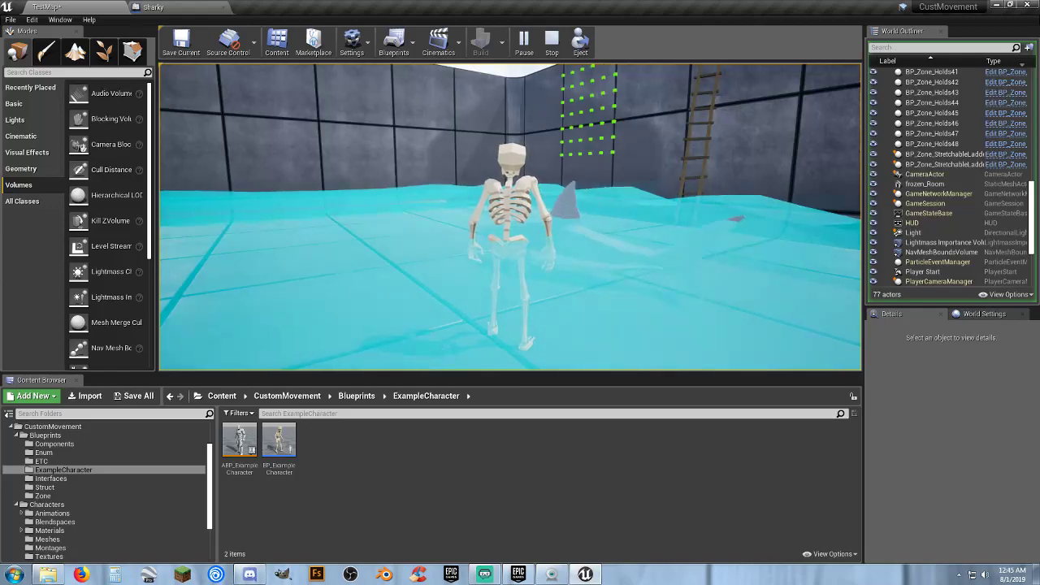
{"action": "key", "text": "d"}
{"action": "key", "text": "w"}
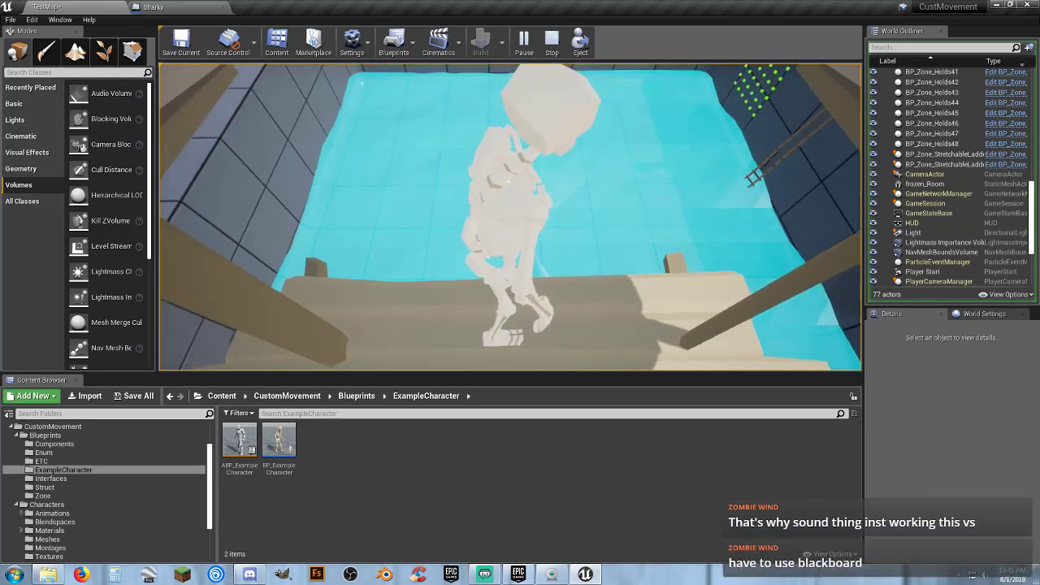
Jump the character off the wooden tower into the water, run past the shark and climb out onto the pool's edge.
{"action": "key", "text": "space"}
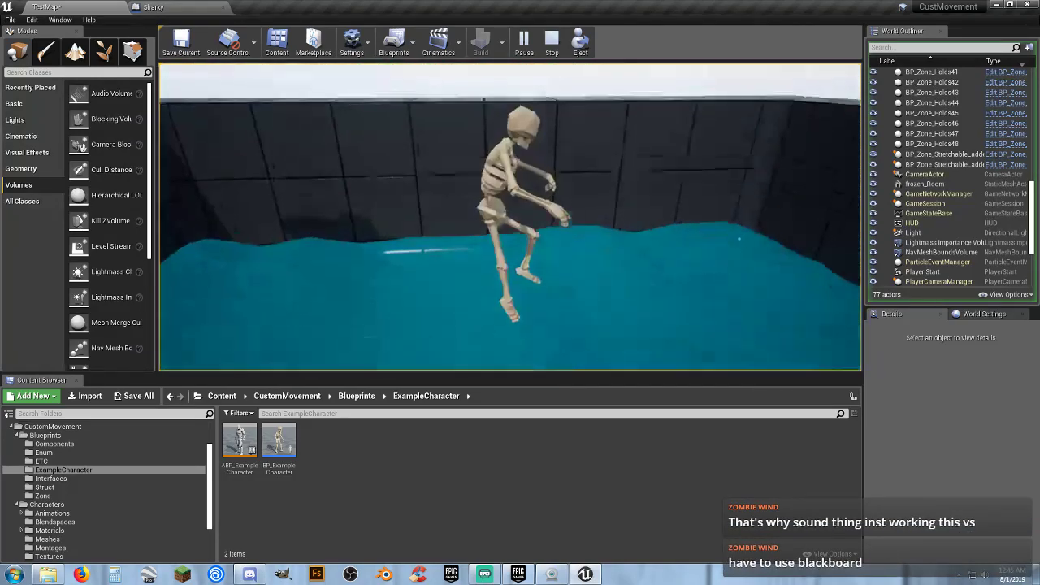
{"action": "key", "text": "d"}
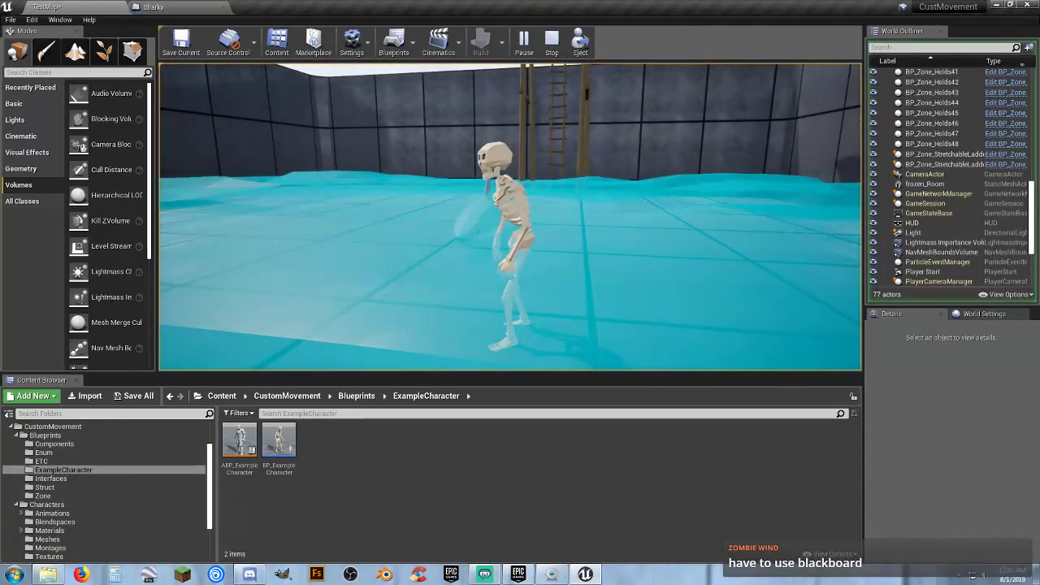
{"action": "key", "text": "w"}
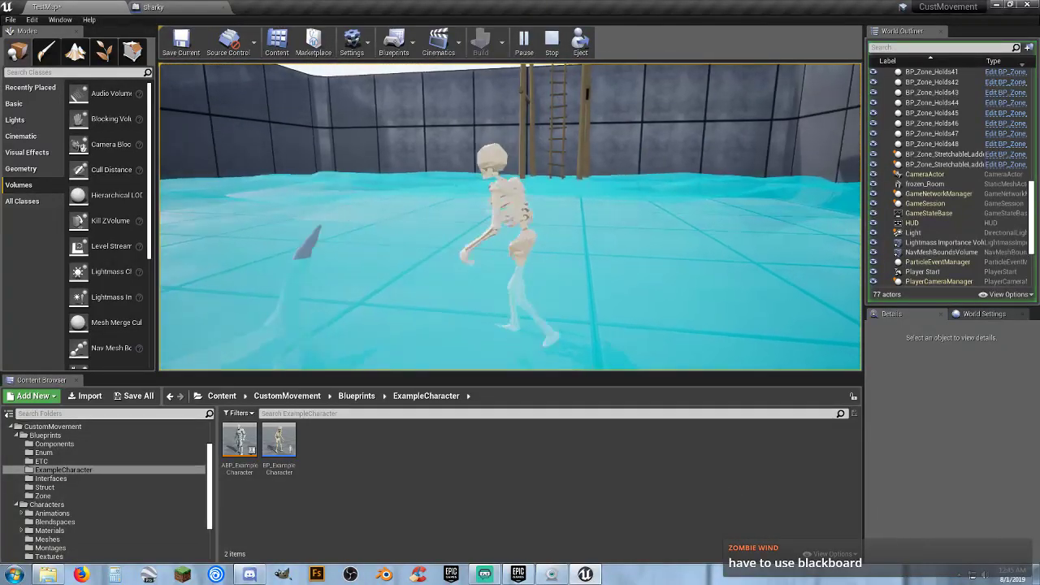
{"action": "key", "text": "w"}
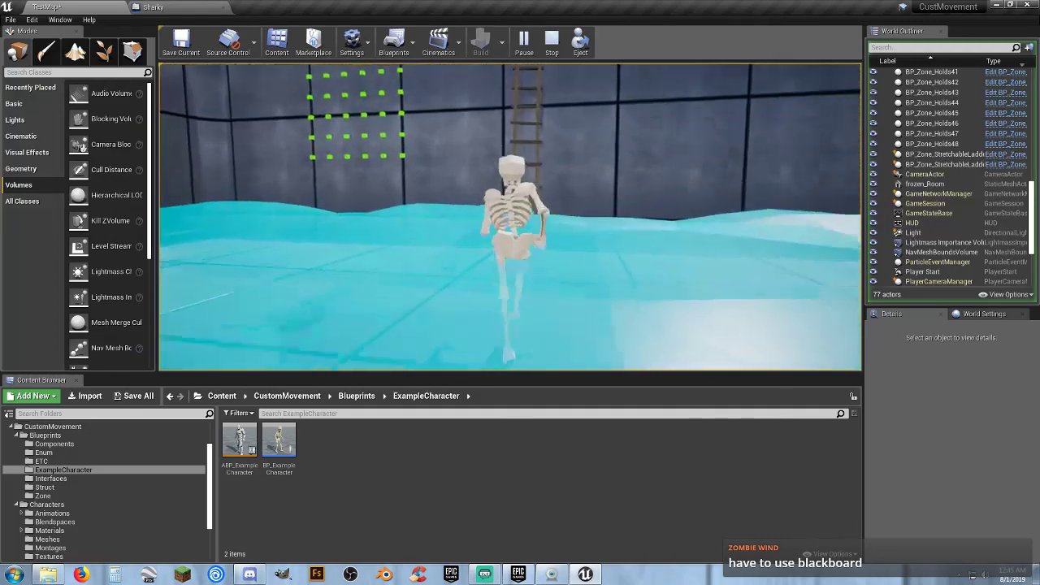
{"action": "key", "text": "w"}
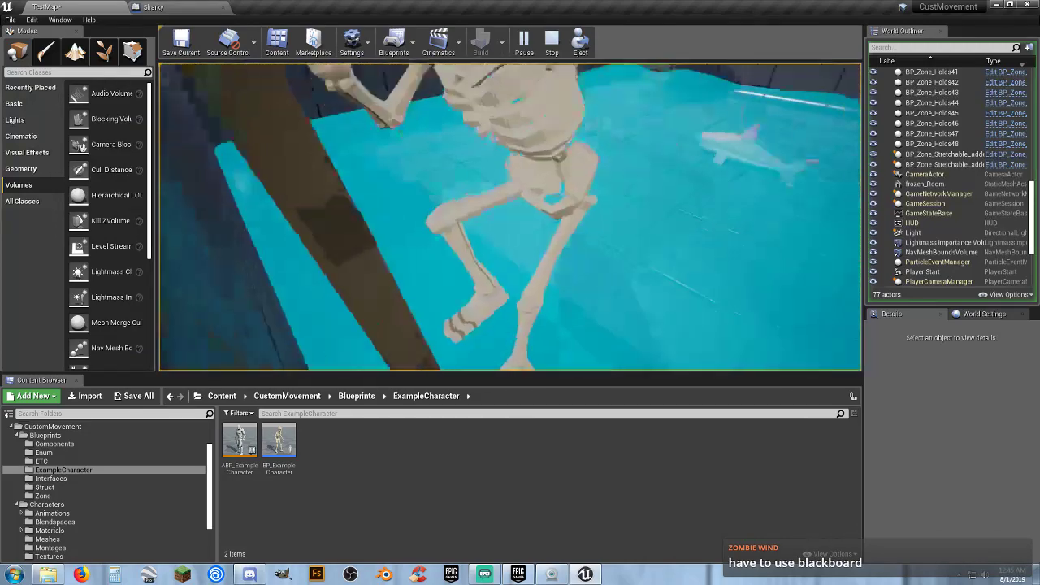
{"action": "key", "text": "w"}
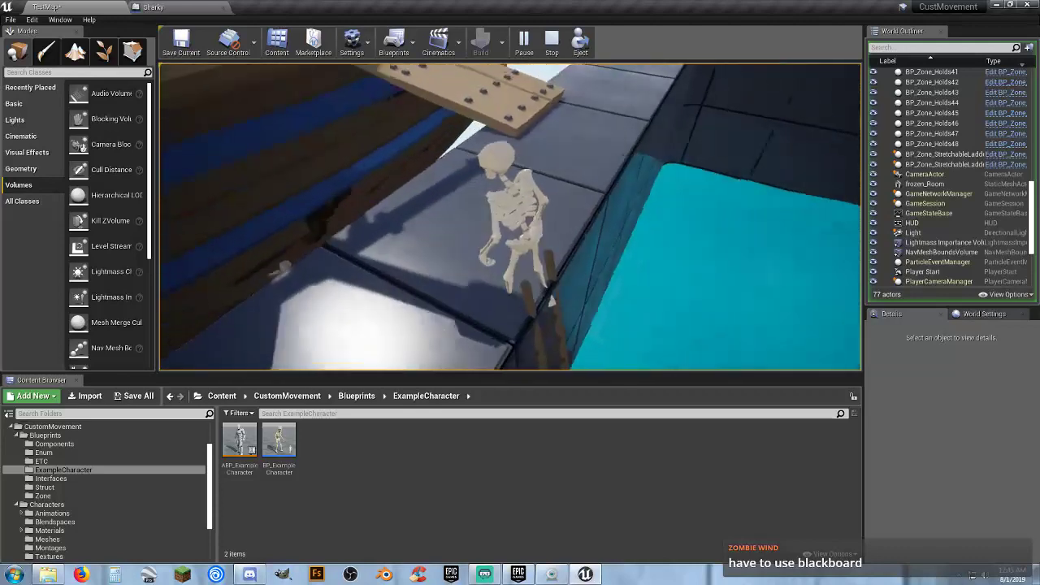
Walk the character along the pool's edge to check how the shark moves in the water below.
{"action": "key", "text": "w"}
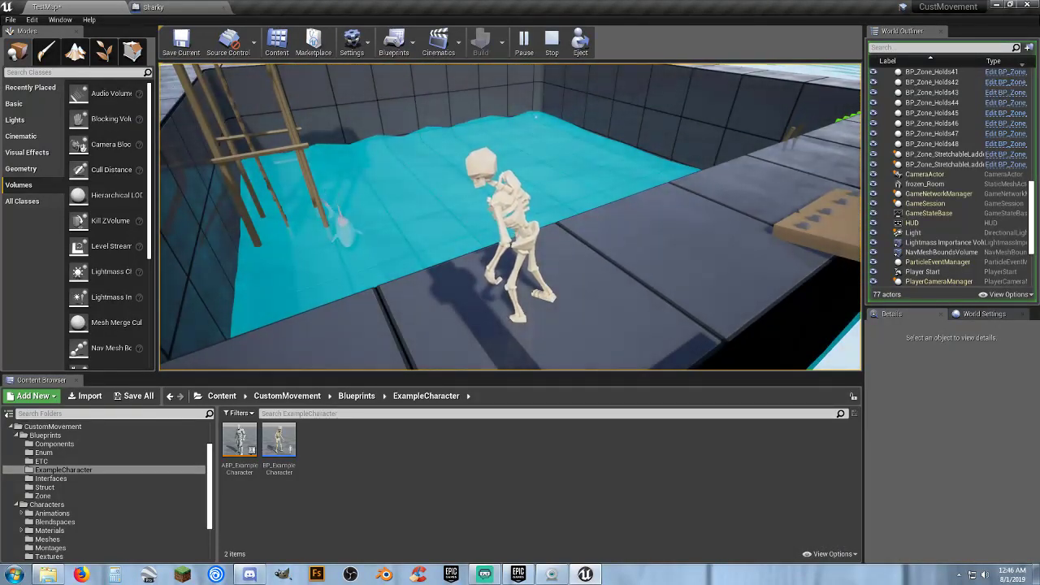
{"action": "key", "text": "w"}
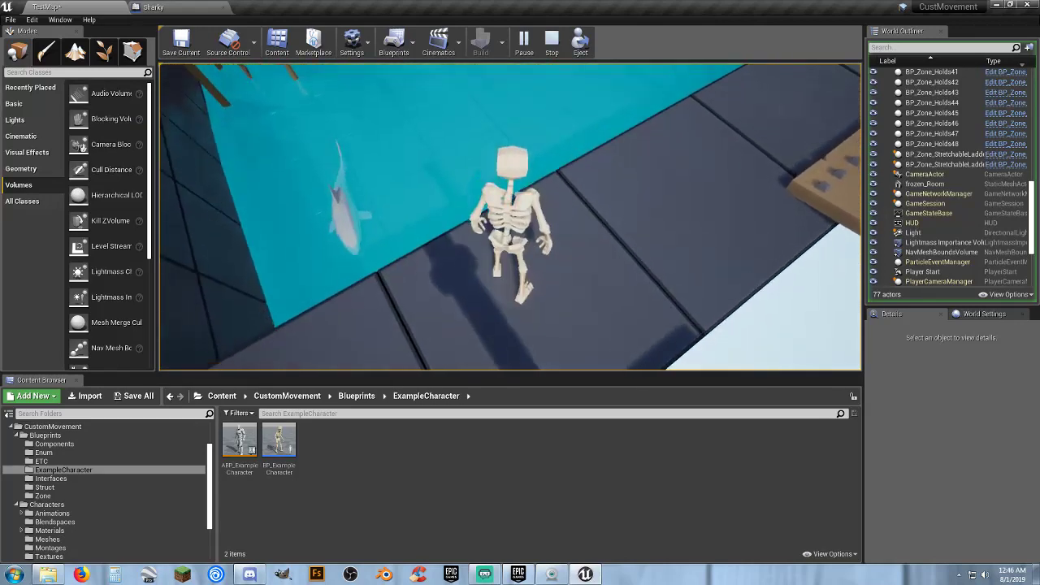
{"action": "key", "text": "w"}
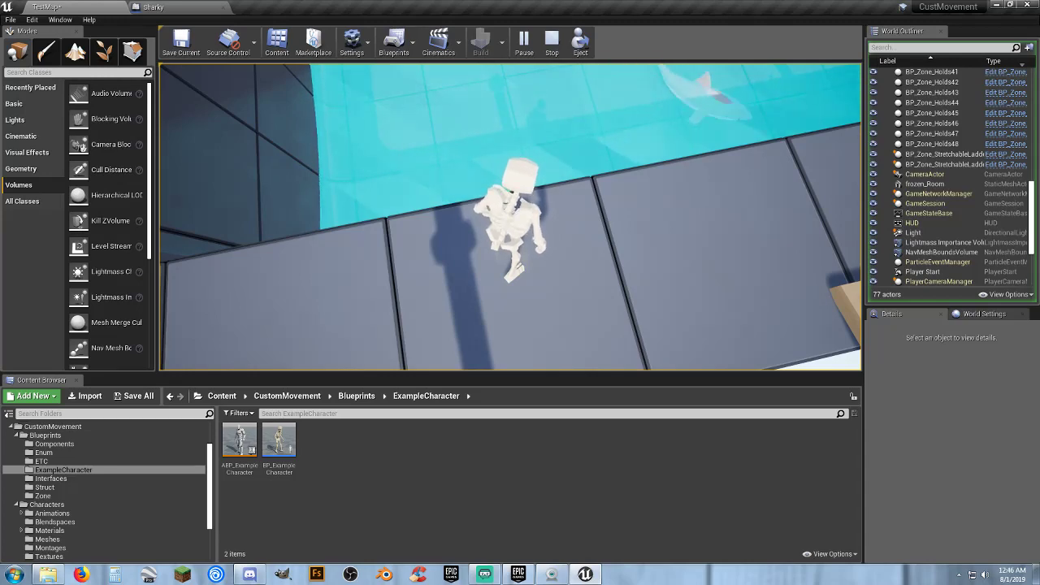
{"action": "key", "text": "w"}
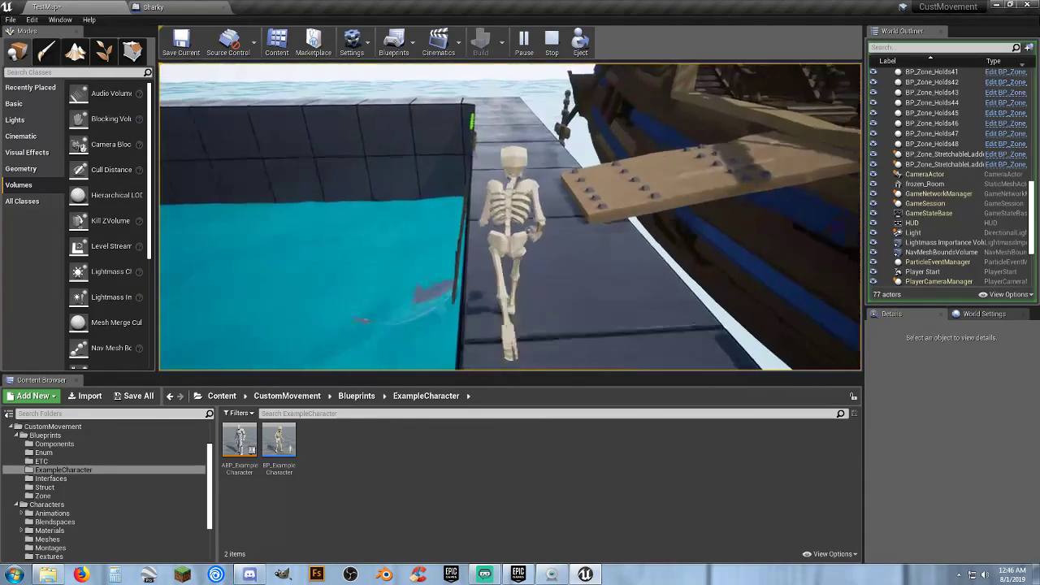
{"action": "key", "text": "w"}
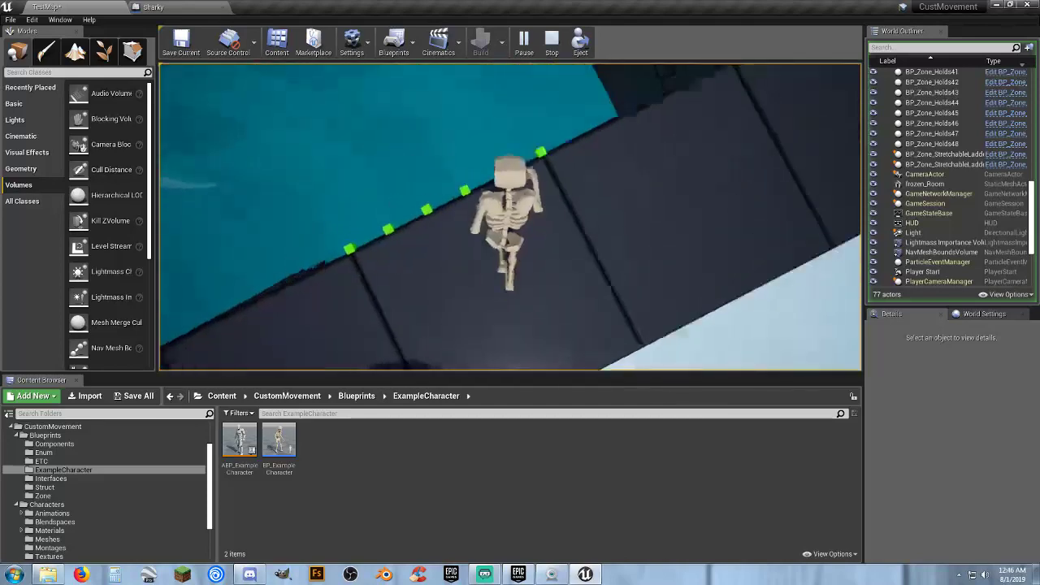
Climb down the wall of green holds and drop the character back into the water.
{"action": "key", "text": "s"}
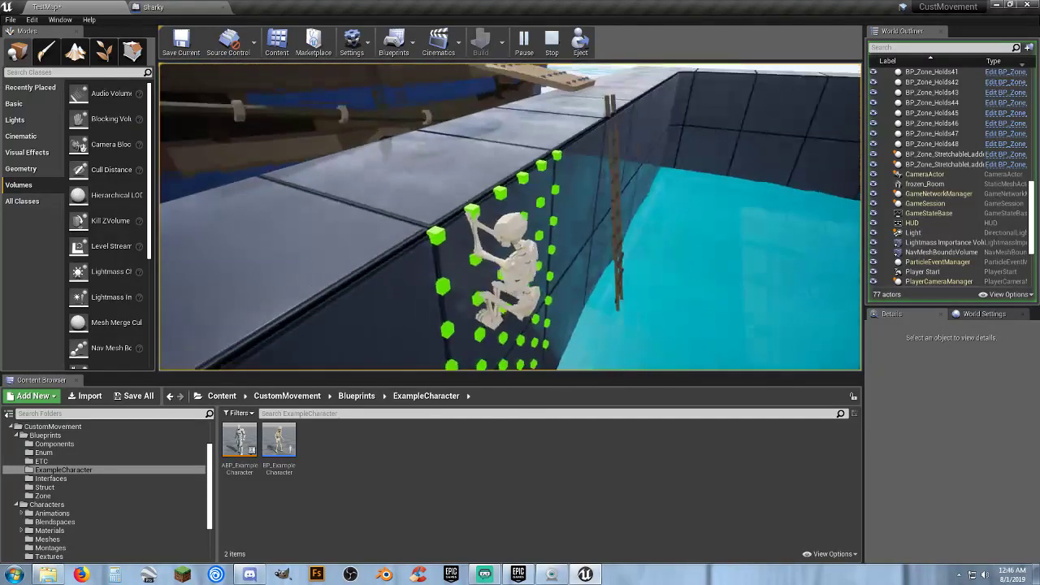
{"action": "key", "text": "s"}
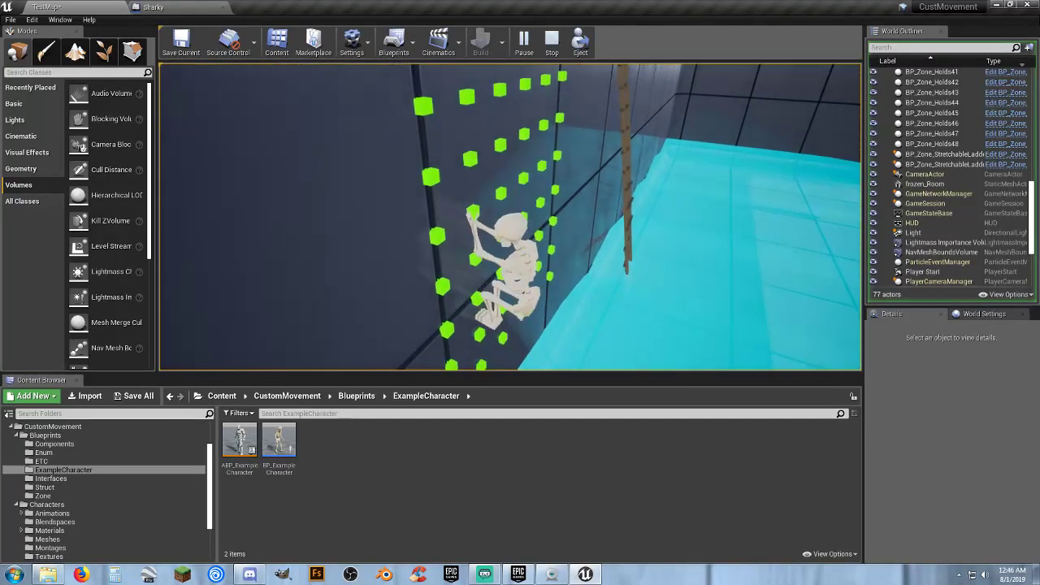
{"action": "key", "text": "space"}
{"action": "key", "text": "w"}
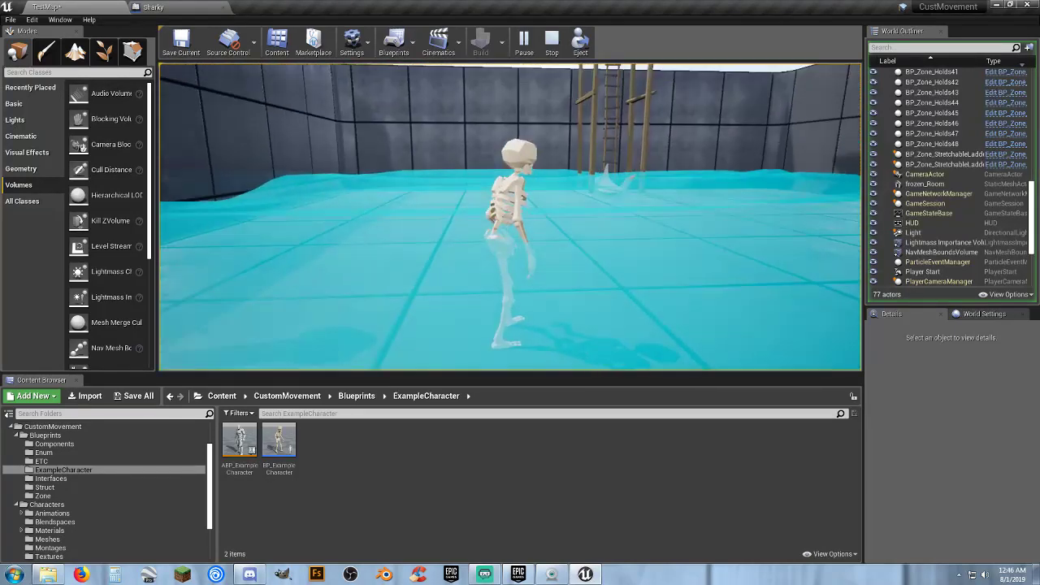
Run the character through the water to the wall ladder and climb it to the pool's edge.
{"action": "key", "text": "w"}
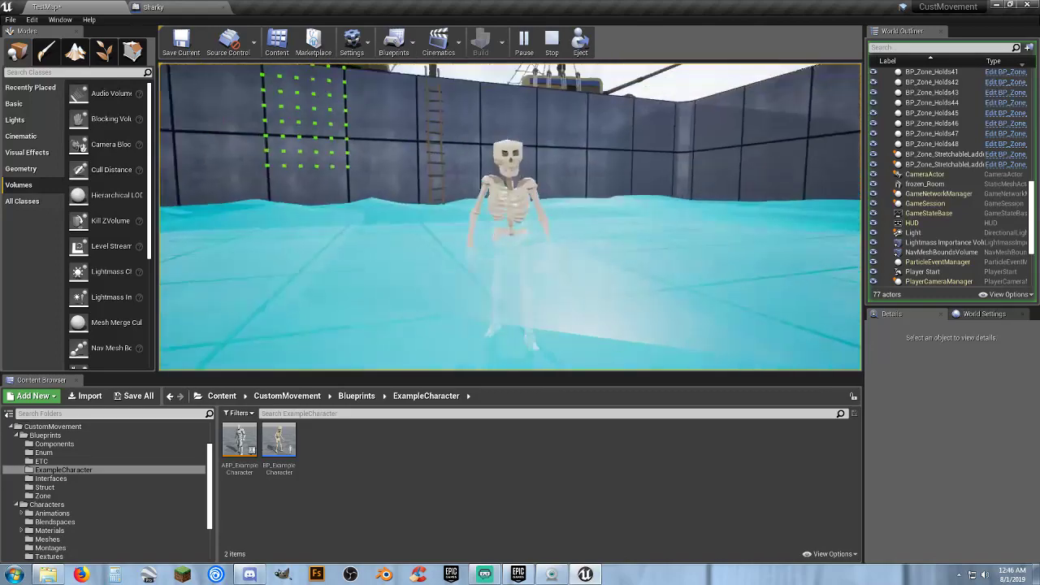
{"action": "key", "text": "w"}
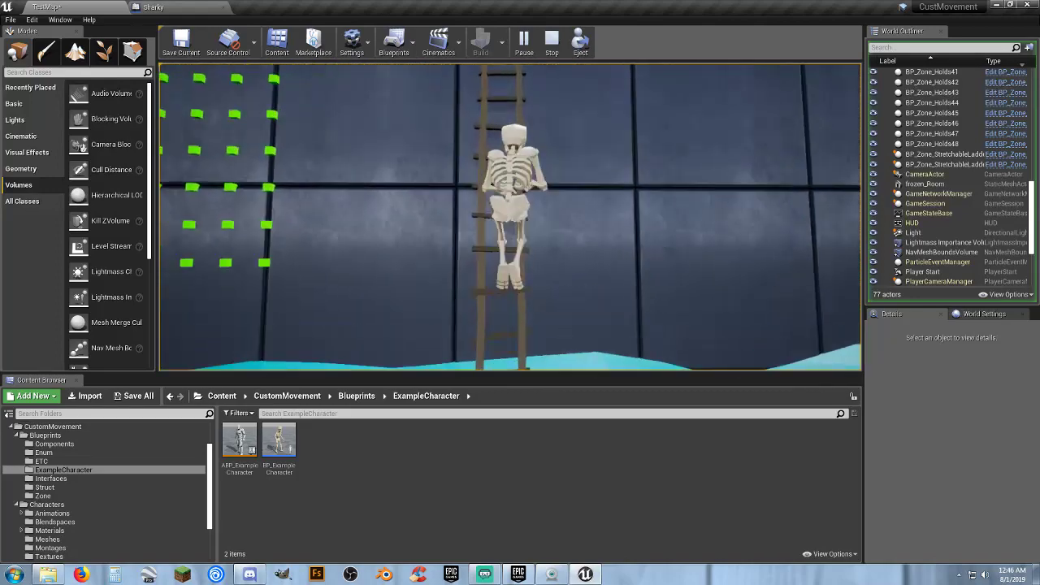
{"action": "key", "text": "w"}
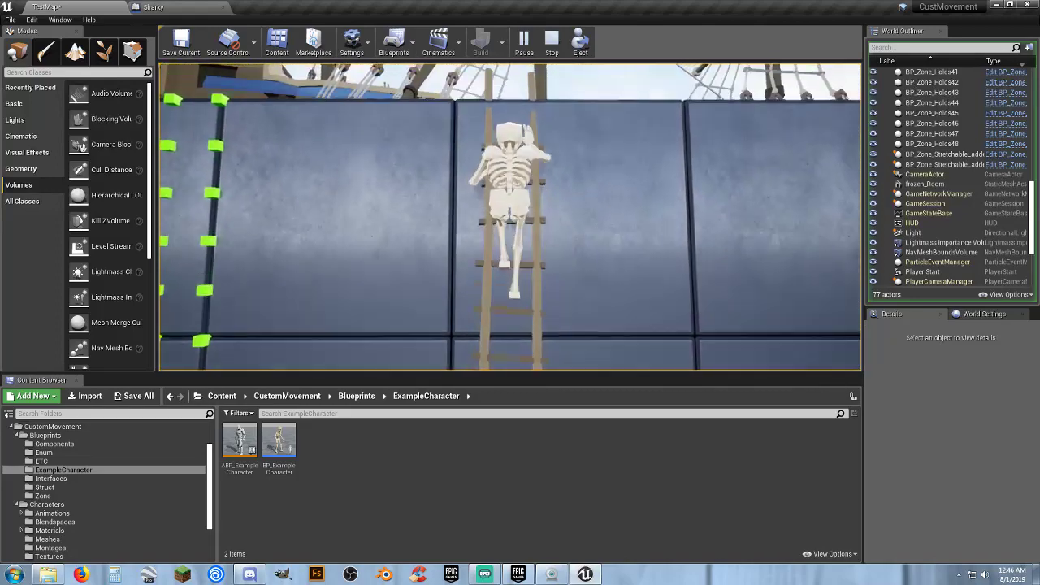
{"action": "key", "text": "w"}
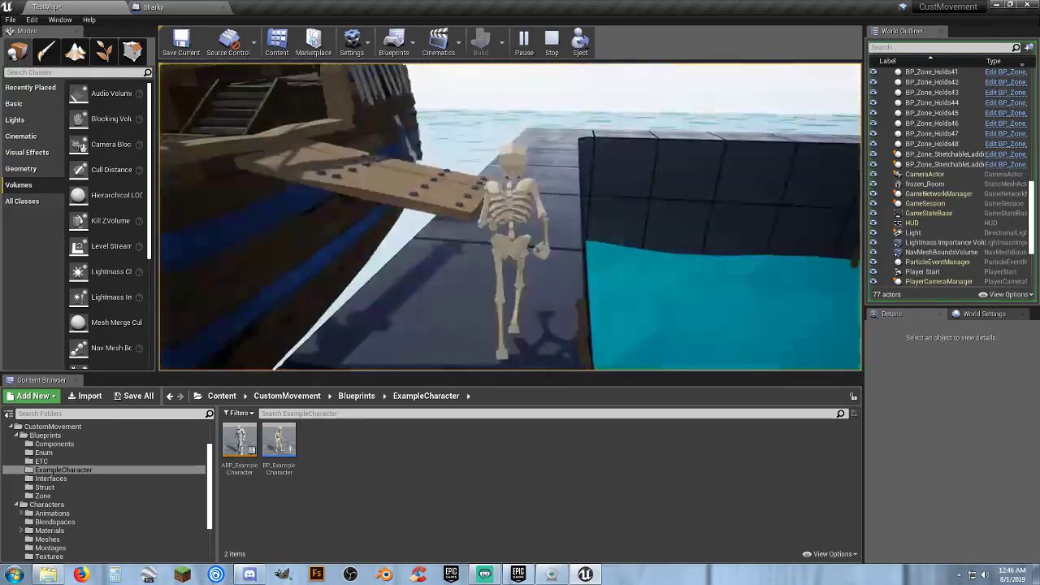
Run the character across the plank onto the ship's deck and return to the pool's edge to watch the shark.
{"action": "key", "text": "w"}
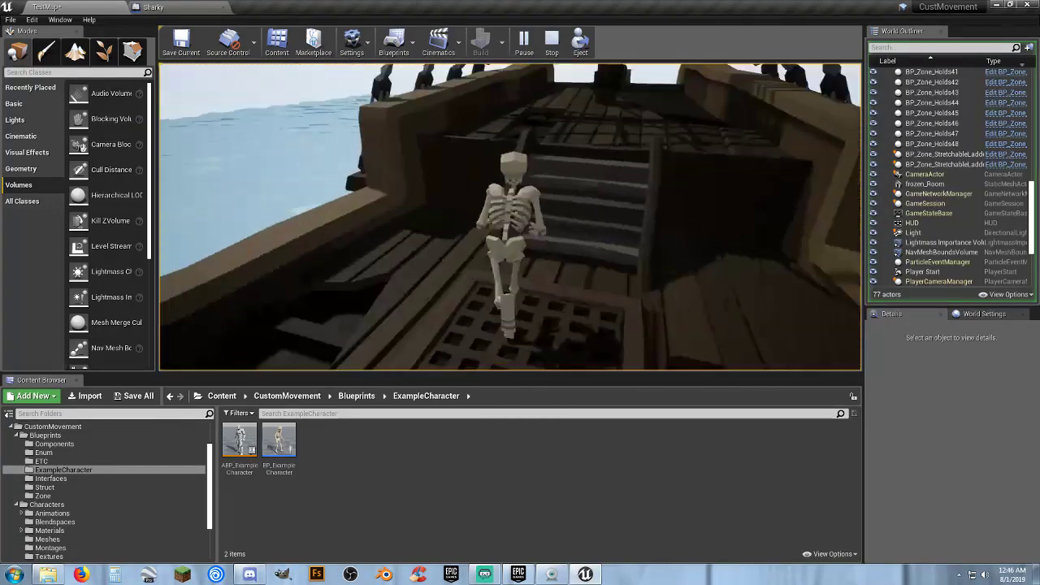
{"action": "key", "text": "w"}
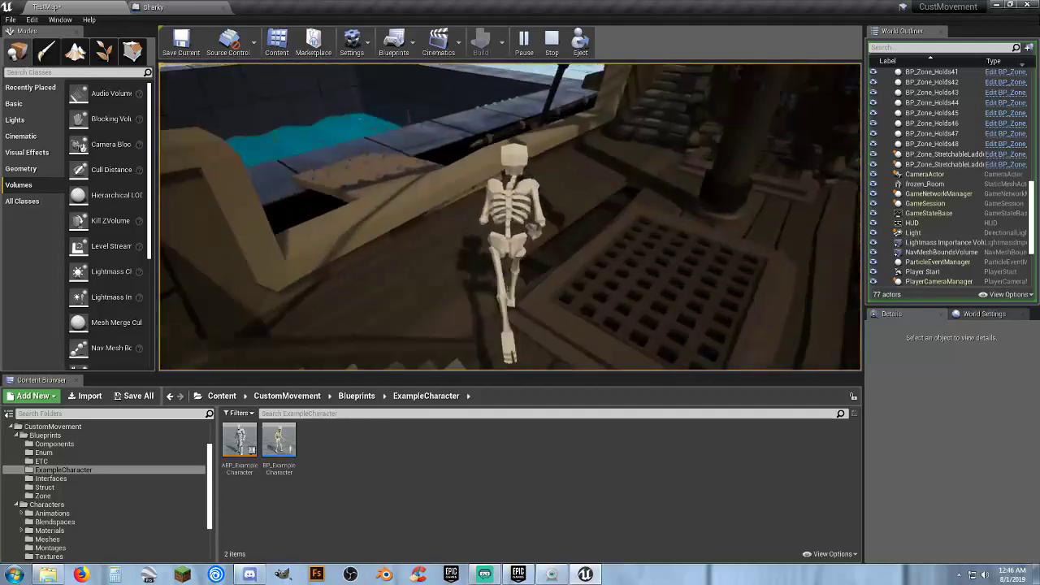
{"action": "key", "text": "w"}
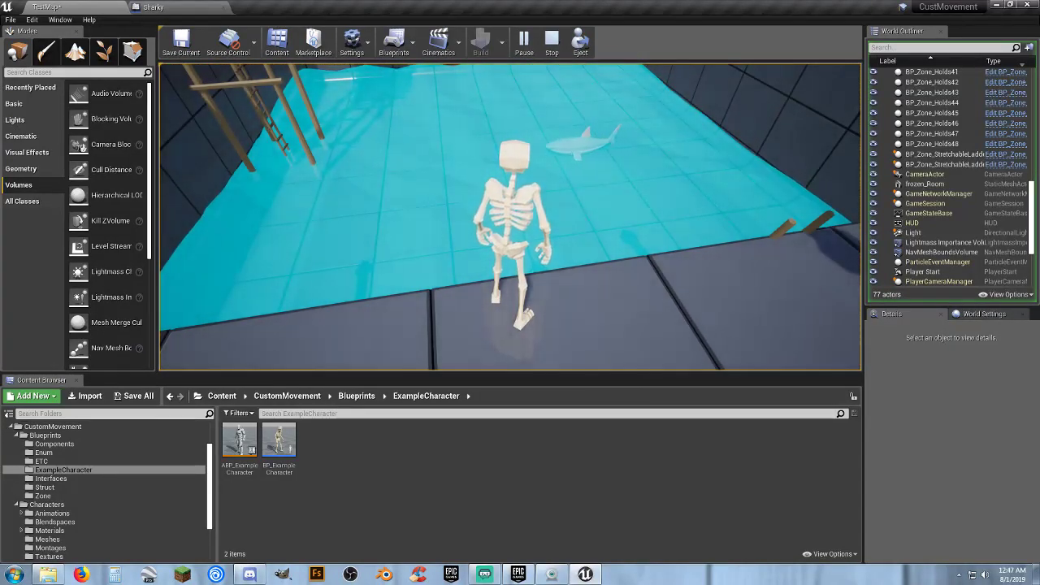
Stop the play session and review the Sharky event graph from Event Tick through the random-point and AI MoveTo nodes.
{"action": "key", "text": "Escape"}
{"action": "left_click", "coordinate": [195, 10]}
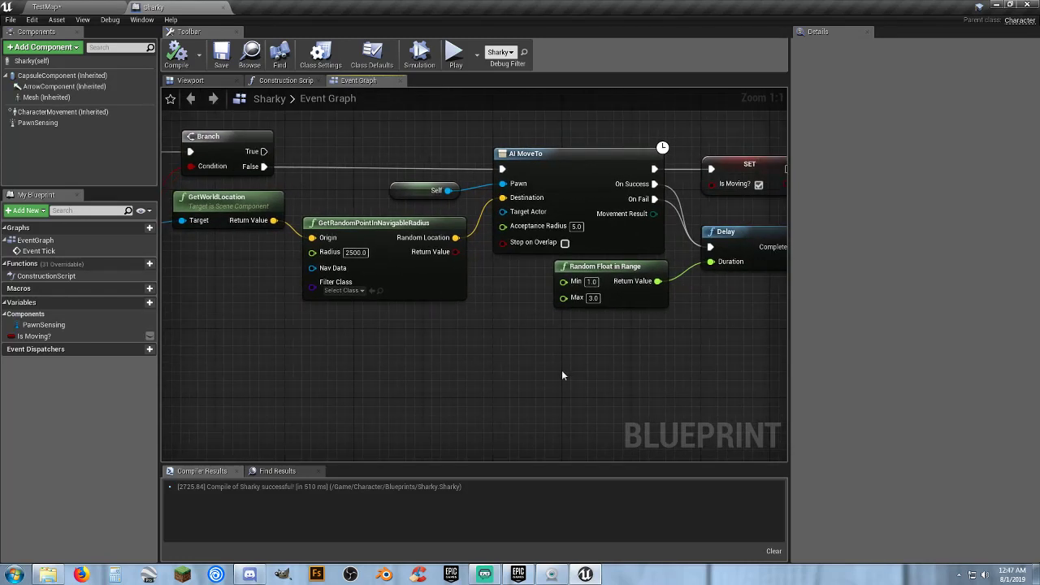
{"action": "right_click_drag", "start_coordinate": [493, 360], "coordinate": [562, 412]}
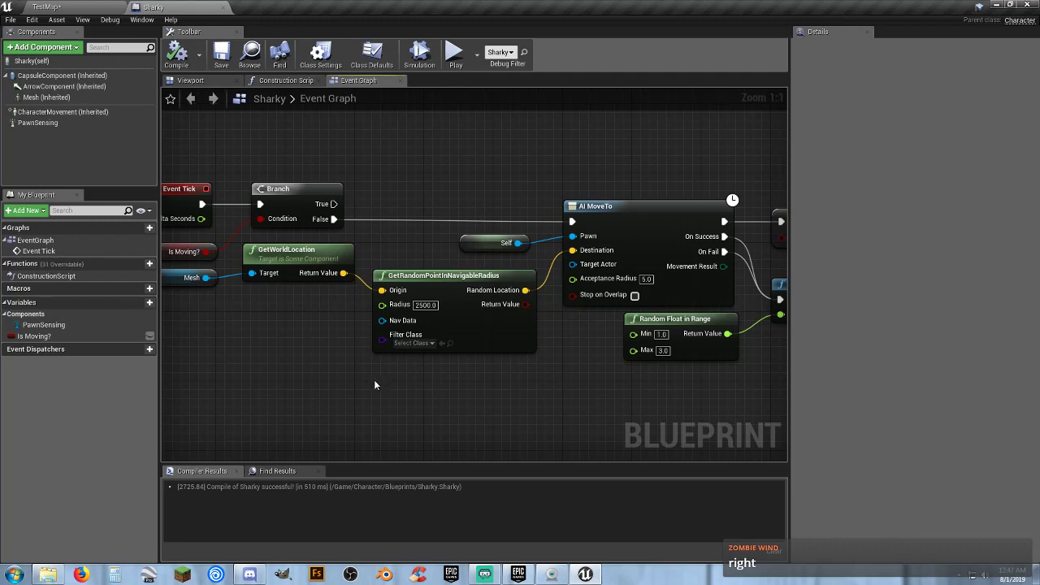
{"action": "right_click_drag", "start_coordinate": [375, 385], "coordinate": [393, 342]}
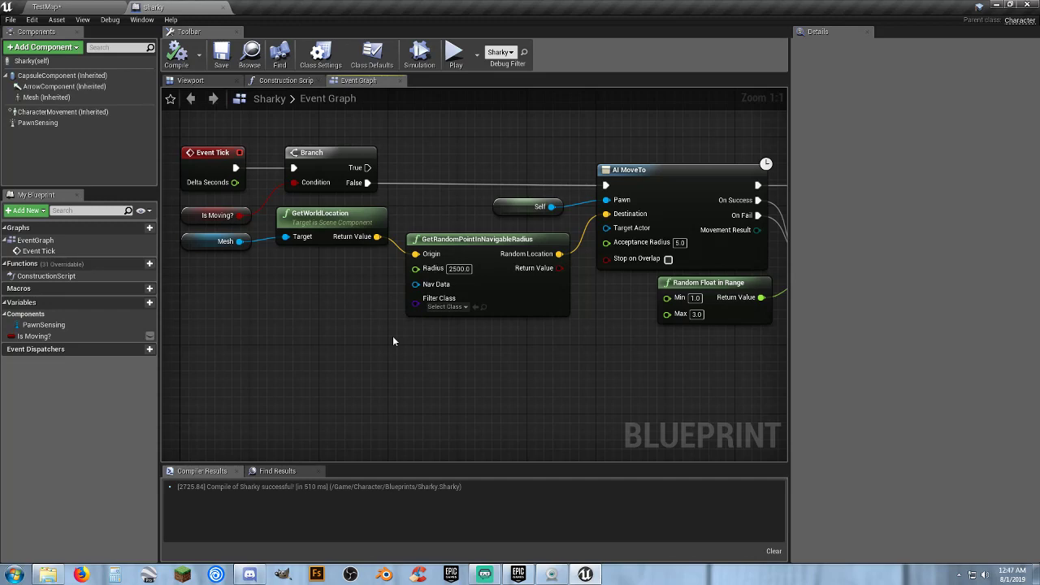
{"action": "right_click_drag", "start_coordinate": [414, 339], "coordinate": [273, 373]}
{"action": "right_click_drag", "start_coordinate": [392, 378], "coordinate": [497, 372]}
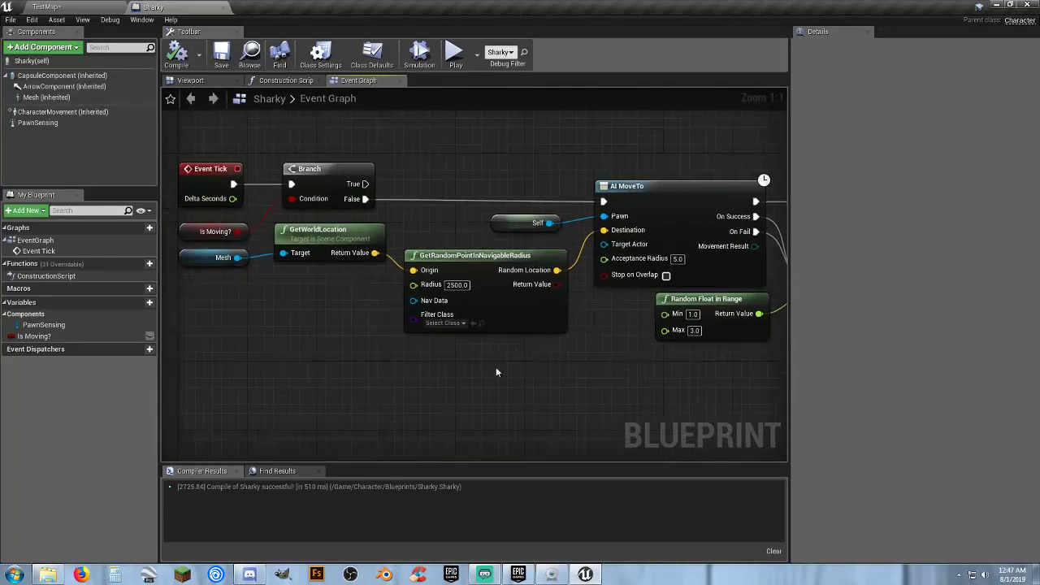
{"action": "left_click_drag", "start_coordinate": [673, 399], "coordinate": [174, 152]}
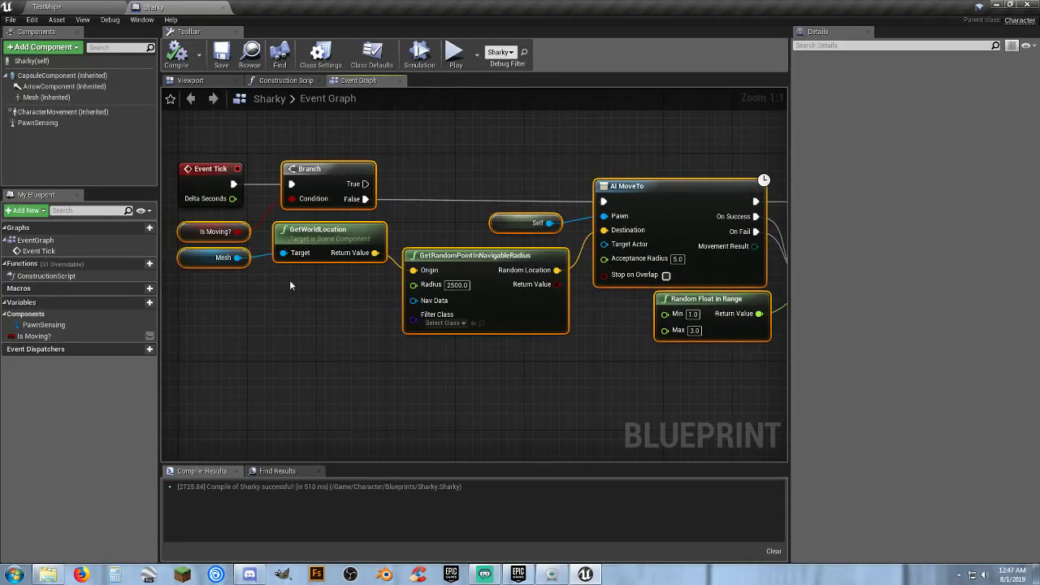
{"action": "left_click", "coordinate": [299, 321]}
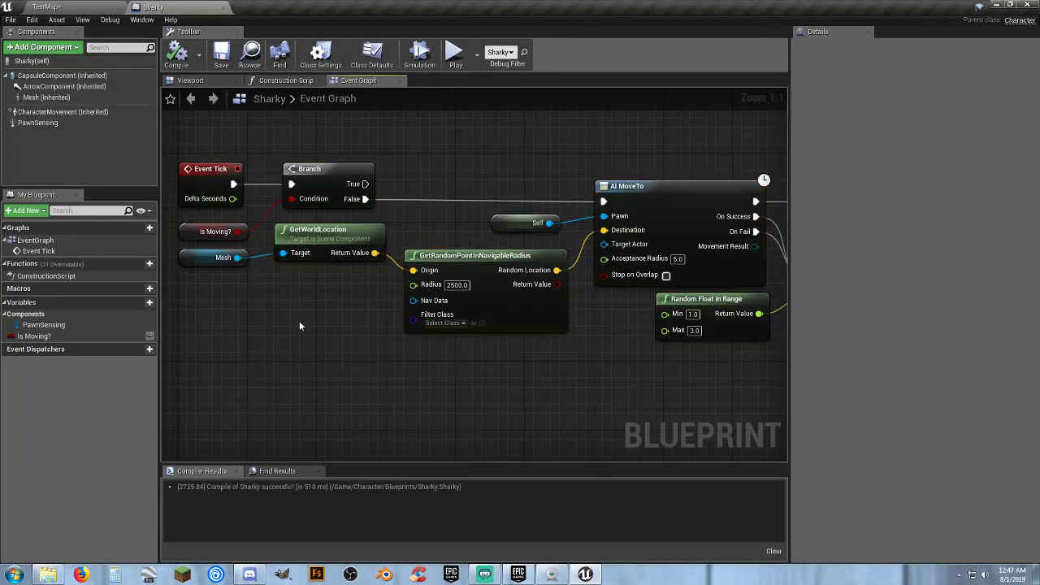
Close the Sharky blueprint, then save the TestMap level and exit the editor.
{"action": "left_click", "coordinate": [225, 8]}
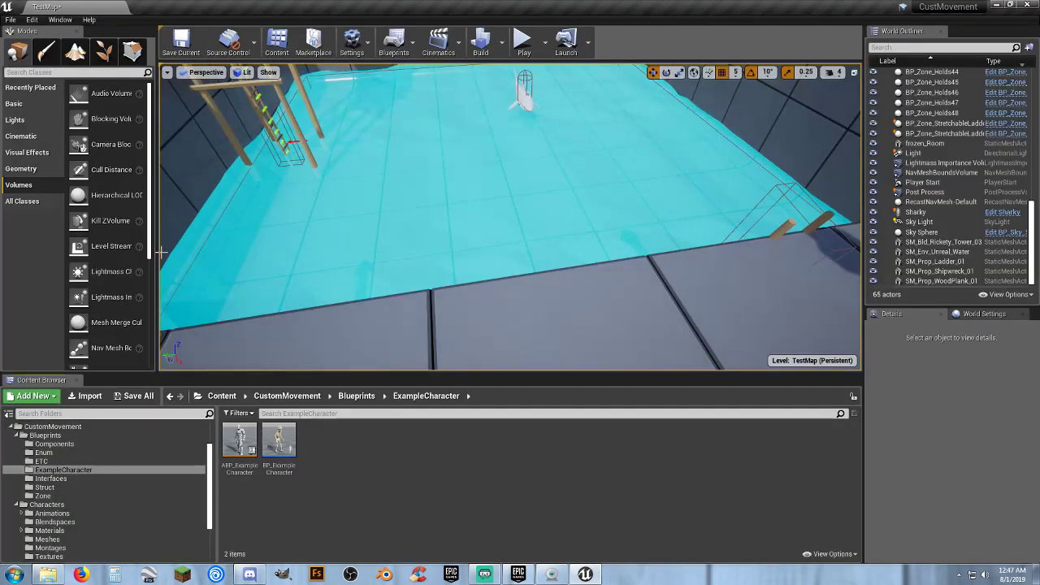
{"action": "left_click", "coordinate": [139, 396]}
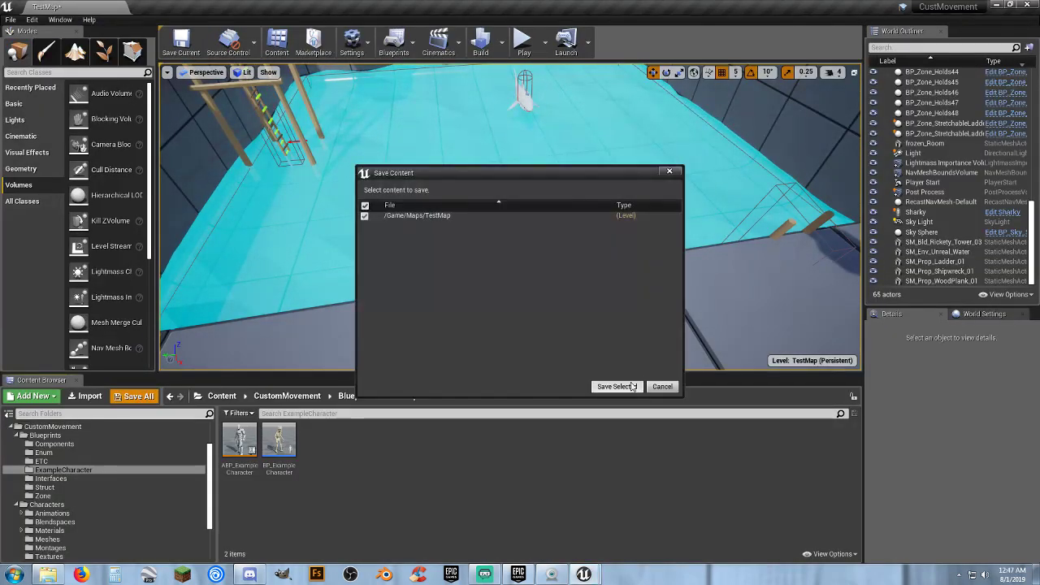
{"action": "left_click", "coordinate": [618, 389]}
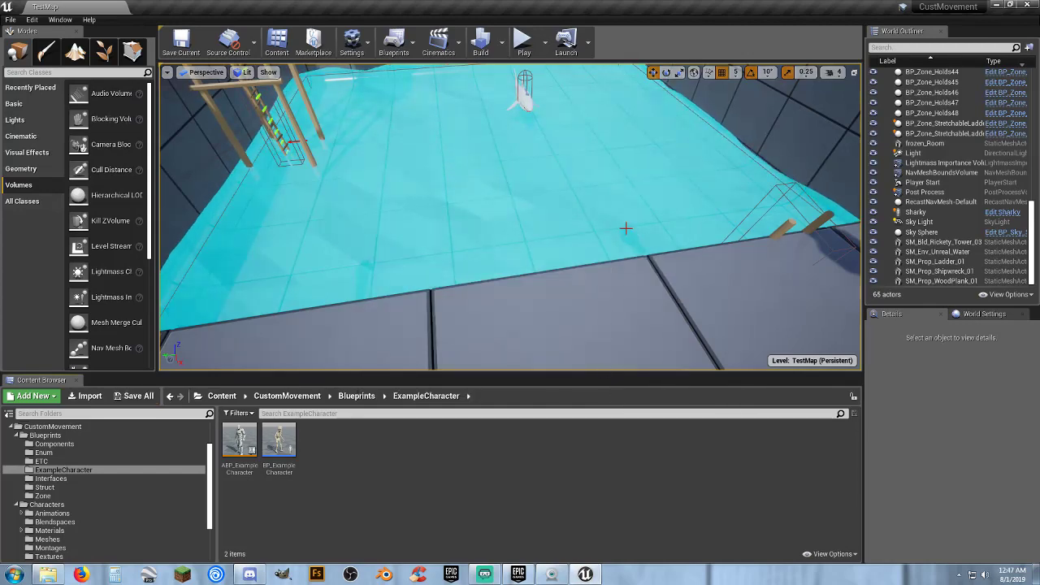
{"action": "mouse_move", "coordinate": [626, 228]}
{"action": "right_mouse_down"}
{"action": "mouse_move", "coordinate": [593, 154]}
{"action": "mouse_move", "coordinate": [540, 140]}
{"action": "mouse_move", "coordinate": [500, 81]}
{"action": "mouse_move", "coordinate": [532, 153]}
{"action": "mouse_move", "coordinate": [658, 149]}
{"action": "mouse_move", "coordinate": [627, 227]}
{"action": "right_mouse_up"}
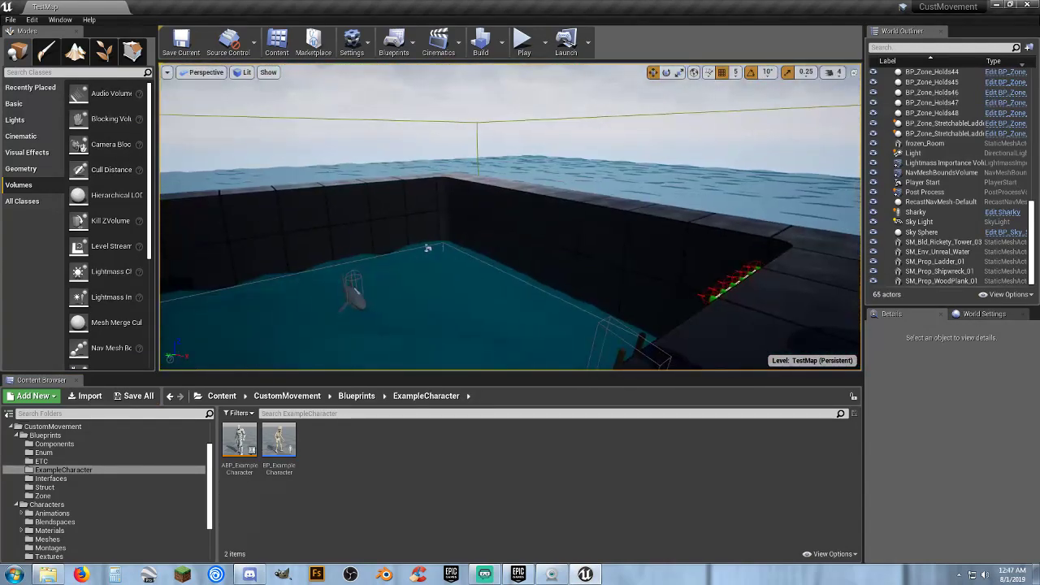
{"action": "left_click", "coordinate": [1026, 7]}
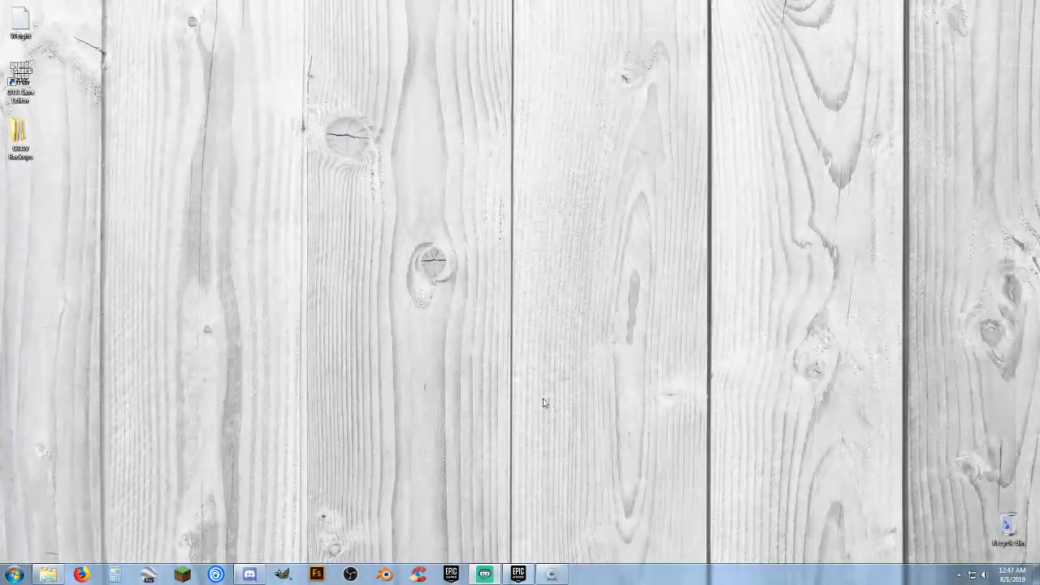
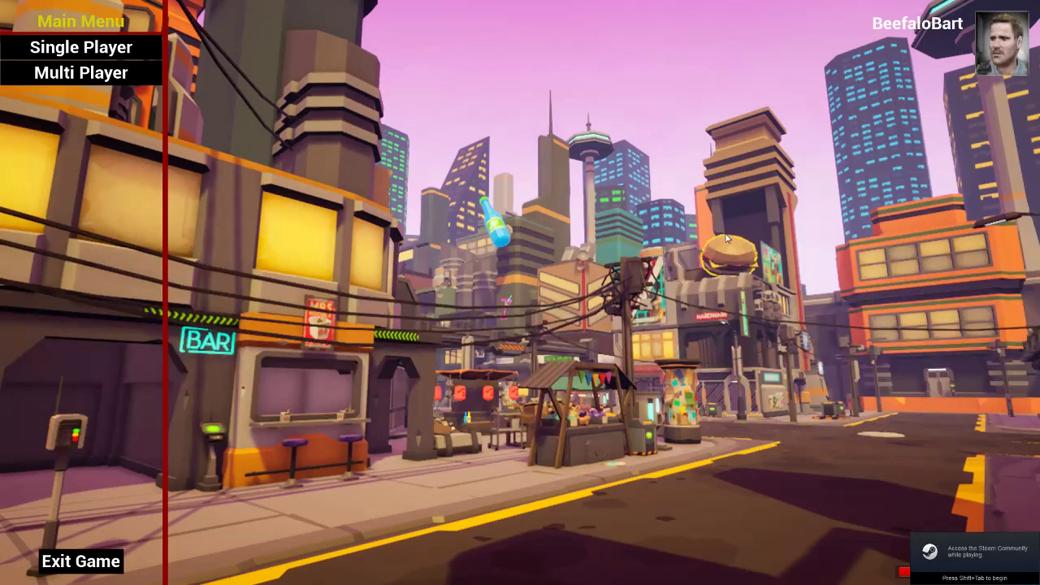
Host a multiplayer game on a new server named asdf in the standalone city game.
{"action": "left_click", "coordinate": [108, 77]}
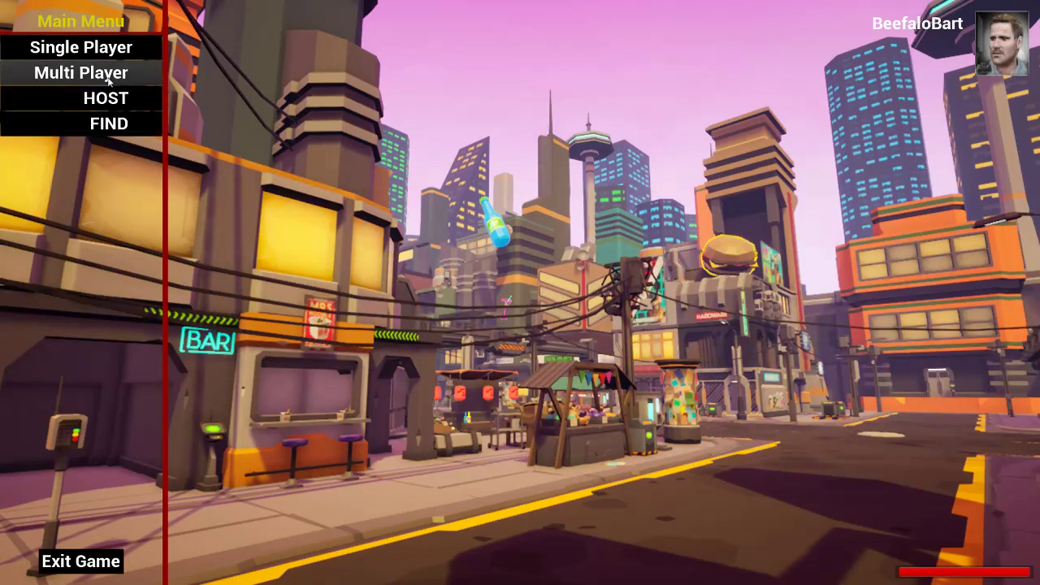
{"action": "left_click", "coordinate": [112, 99]}
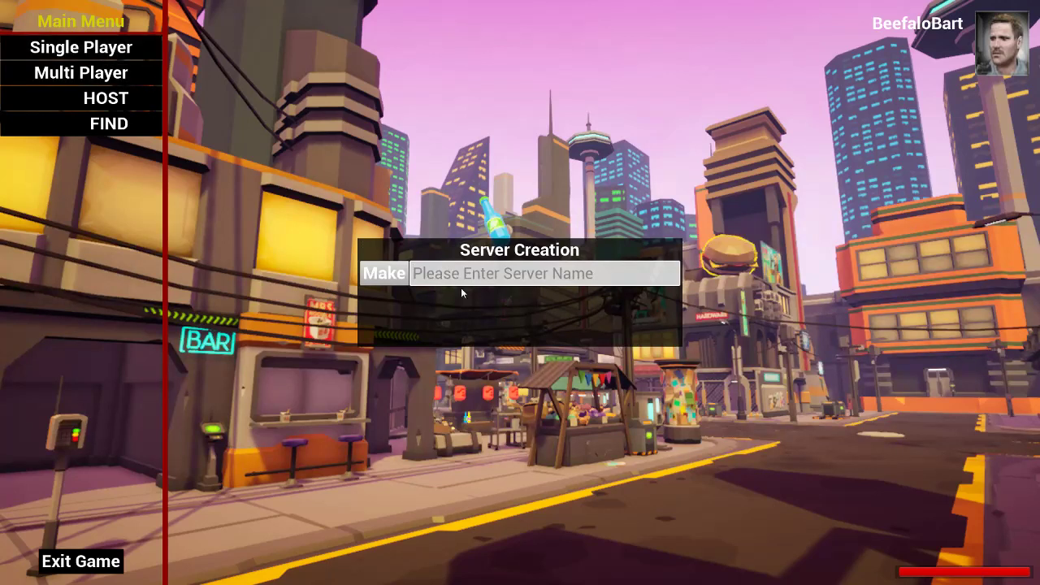
{"action": "type", "text": "asdf"}
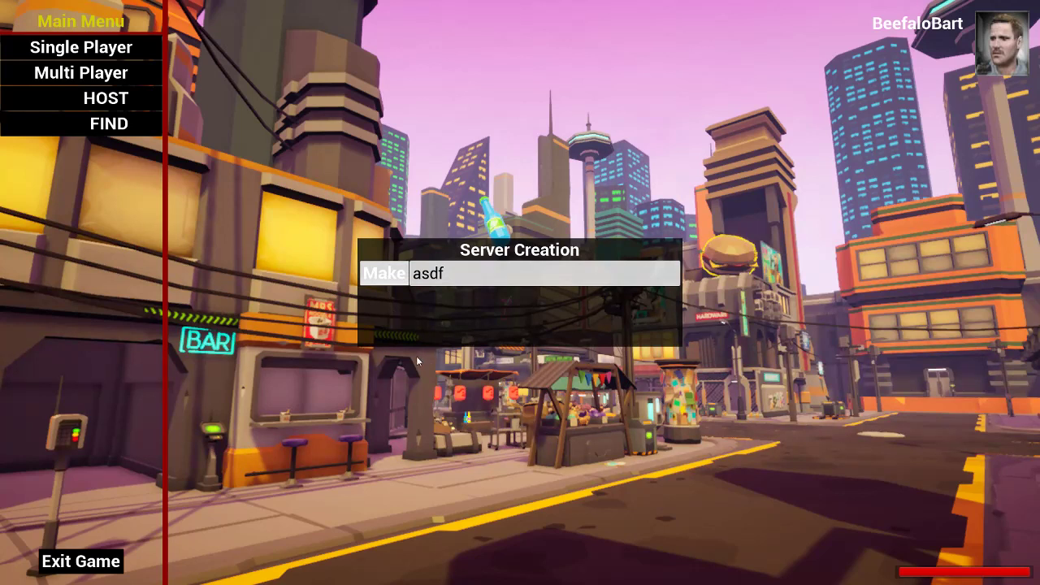
{"action": "key", "text": "Return"}
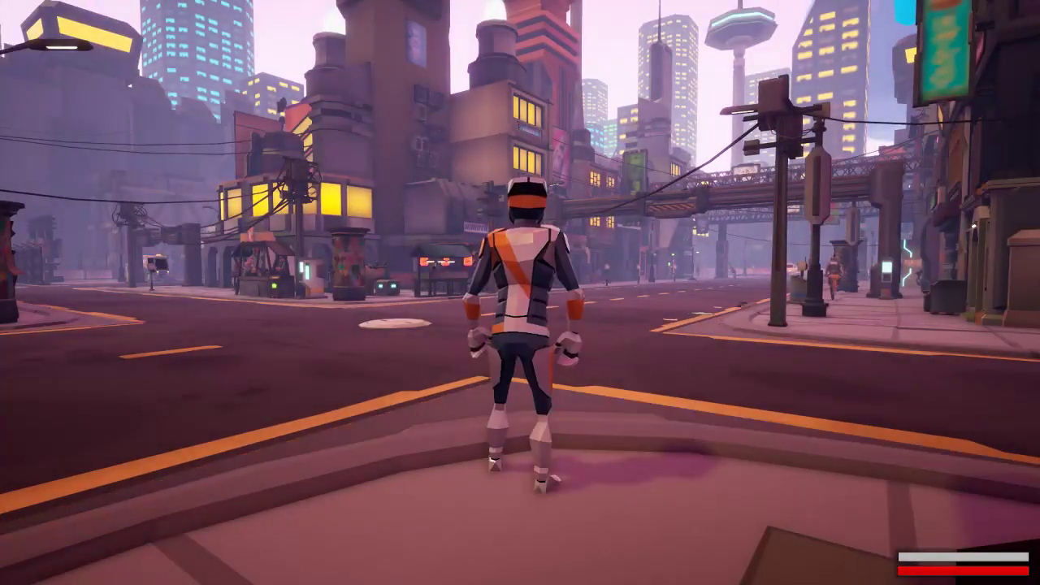
{"action": "key", "text": "w"}
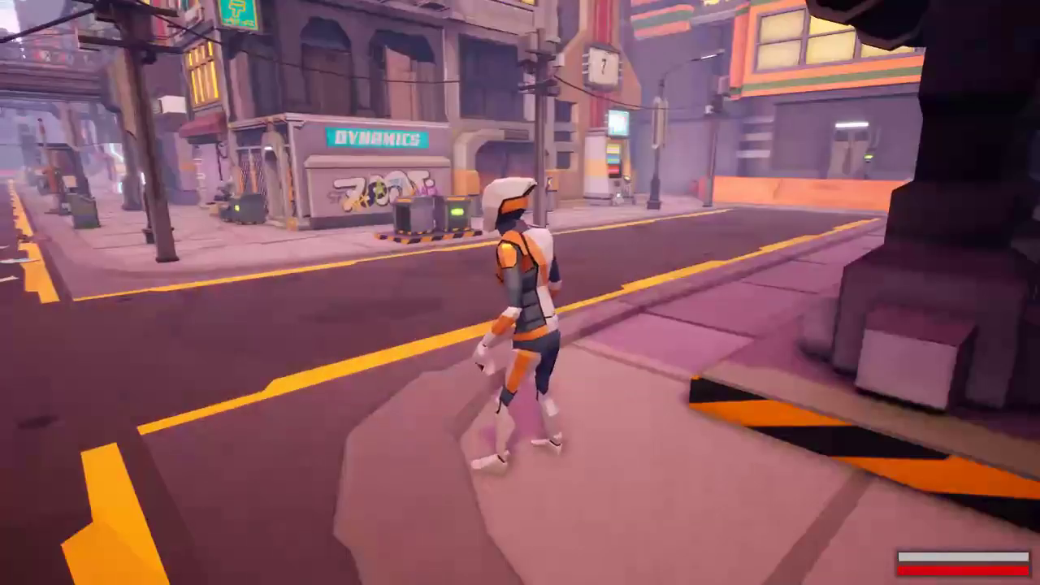
{"action": "key", "text": "w"}
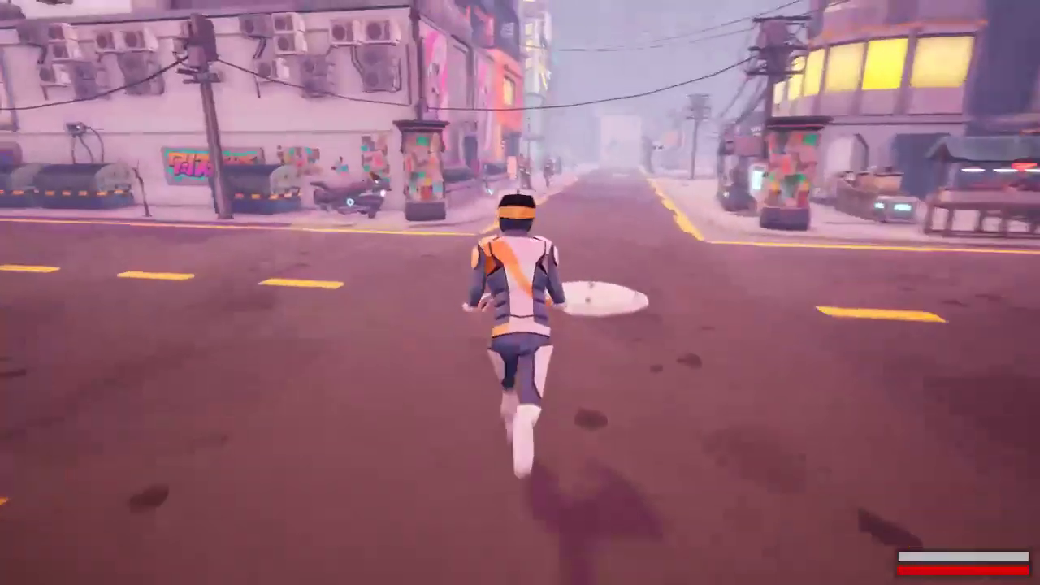
{"action": "key", "text": "w"}
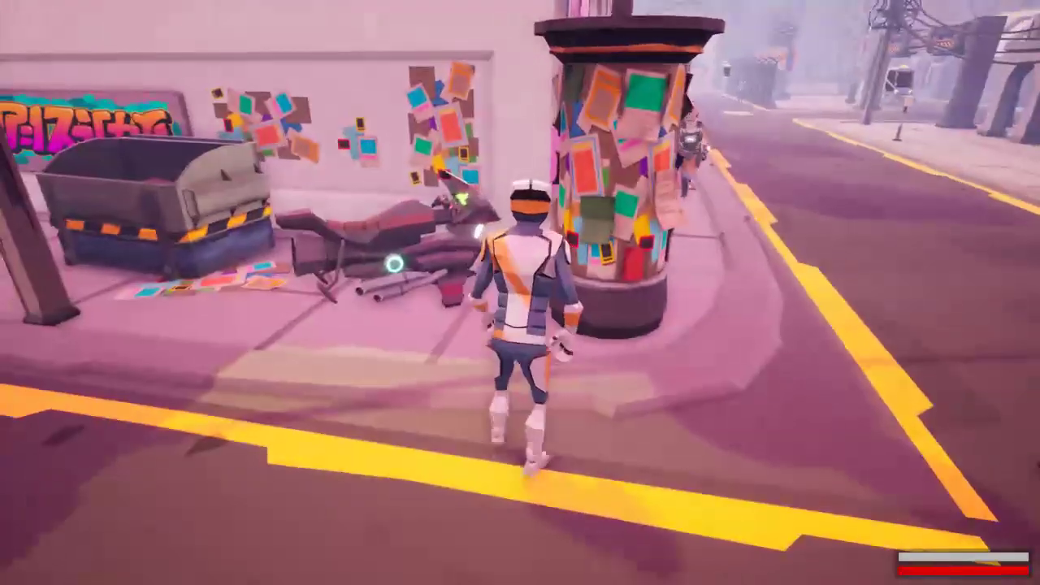
{"action": "key", "text": "w"}
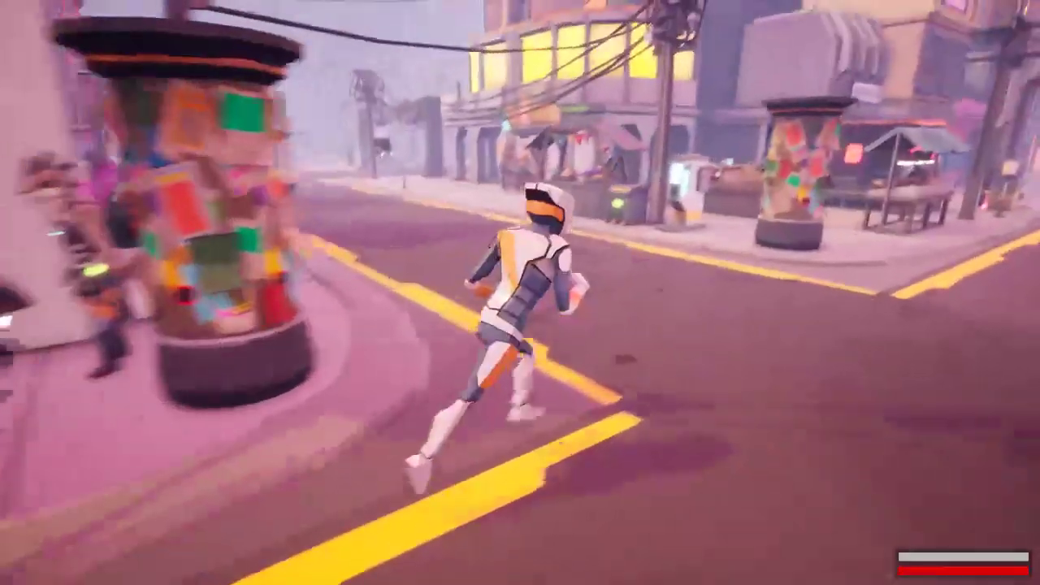
{"action": "key", "text": "w"}
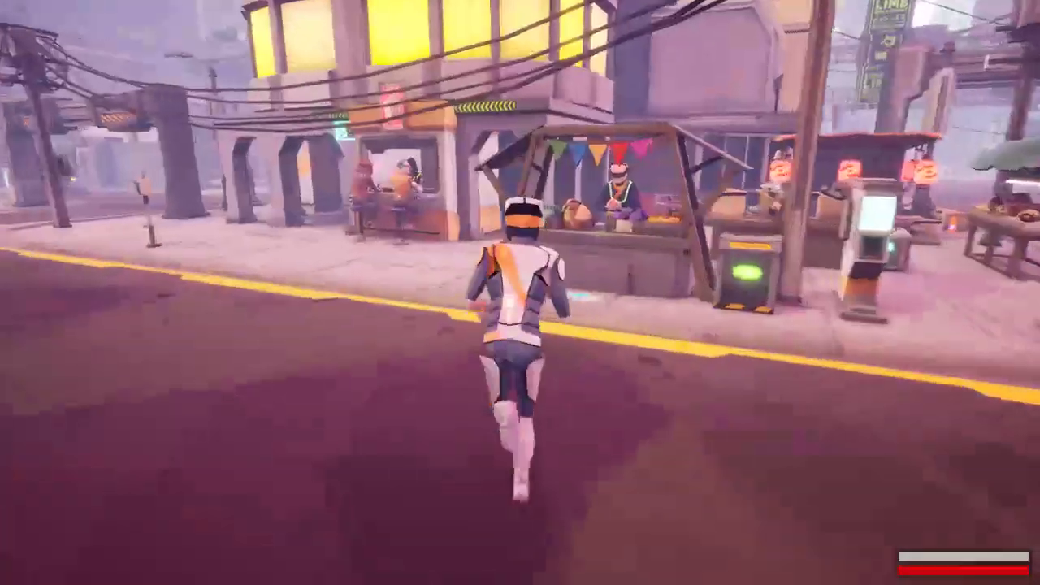
{"action": "key", "text": "w"}
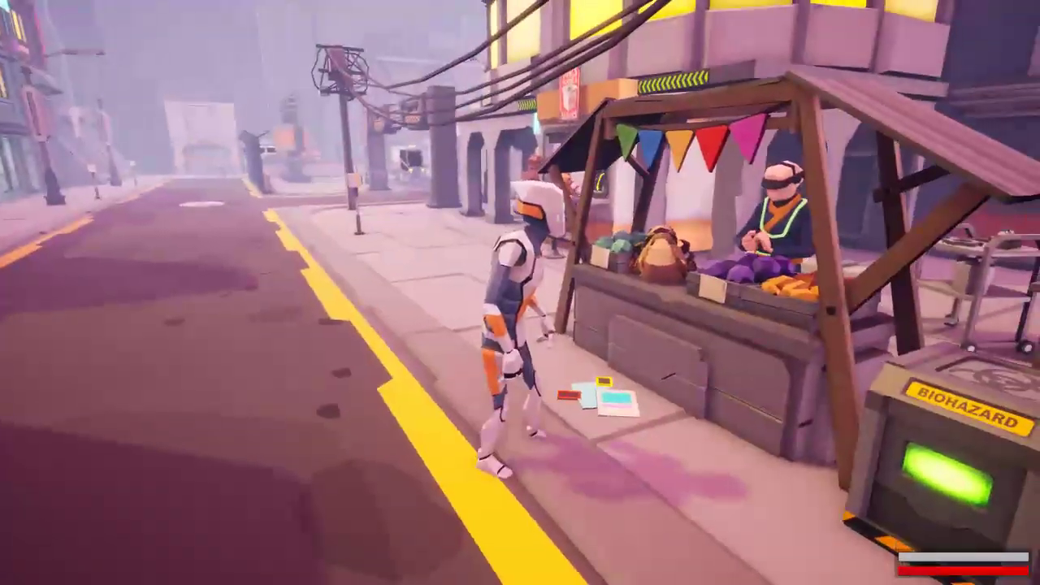
{"action": "key", "text": "w"}
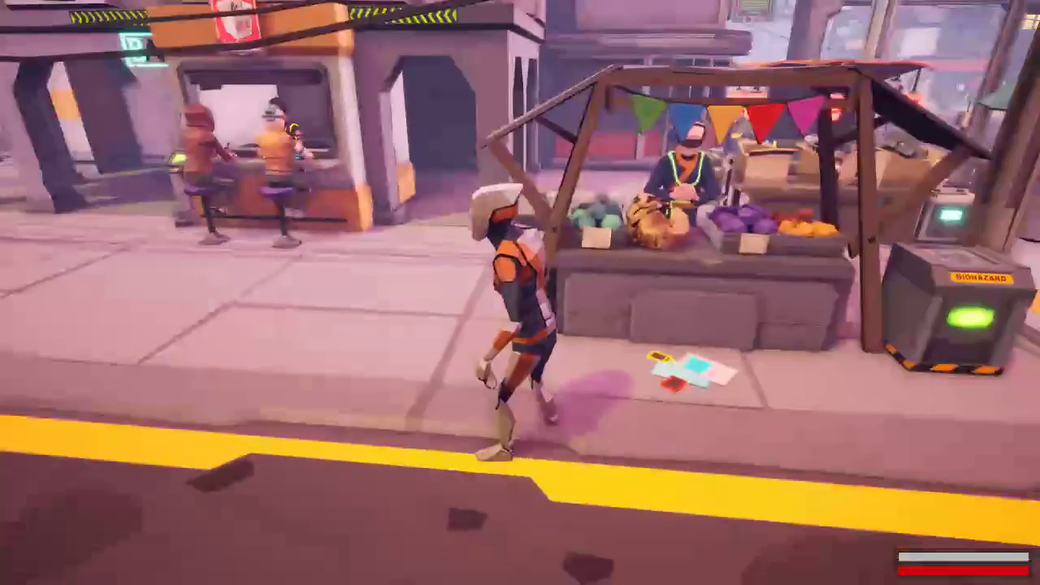
{"action": "key", "text": "w"}
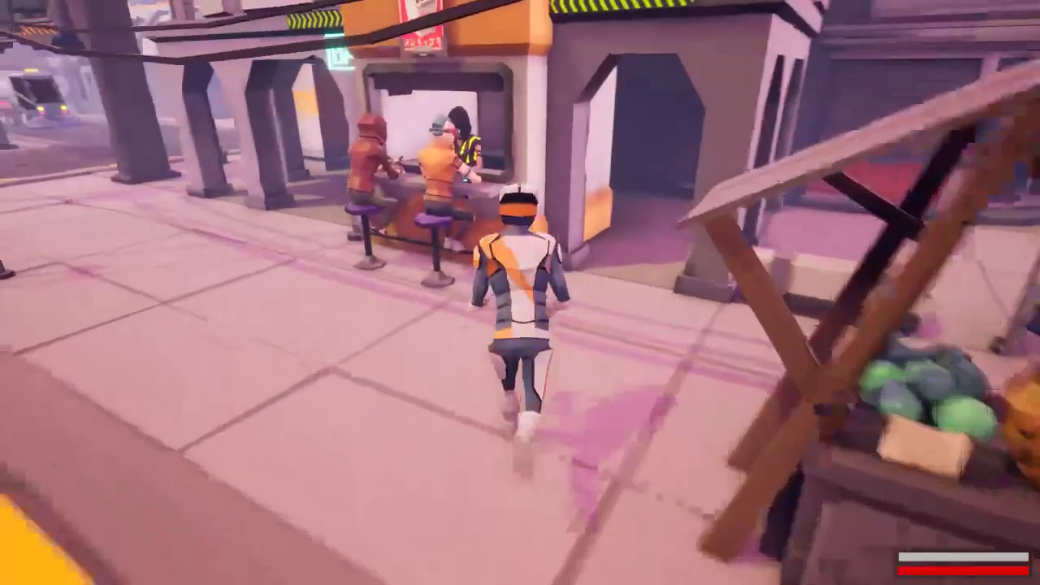
{"action": "key", "text": "a"}
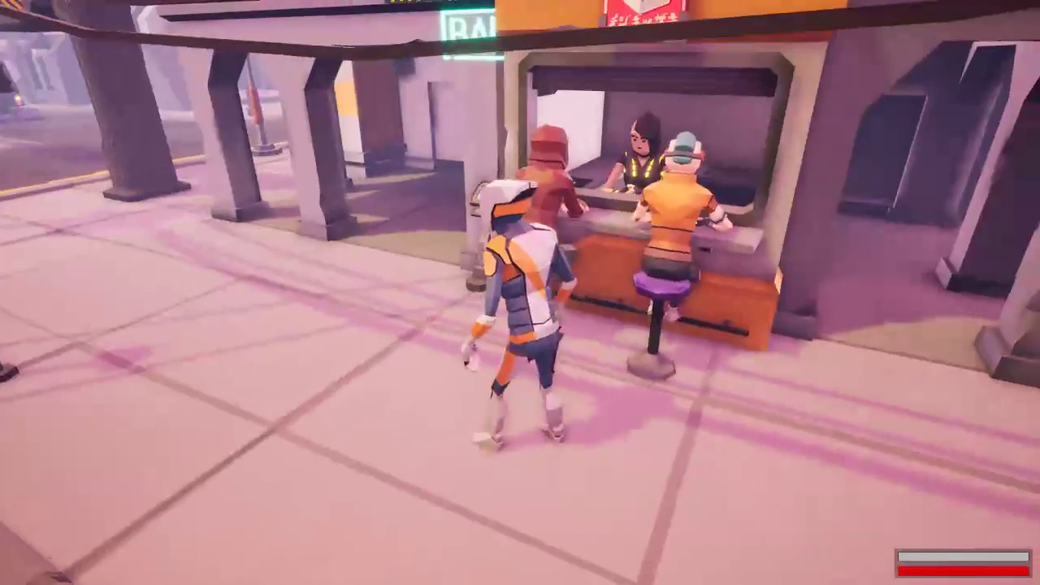
{"action": "key", "text": "a"}
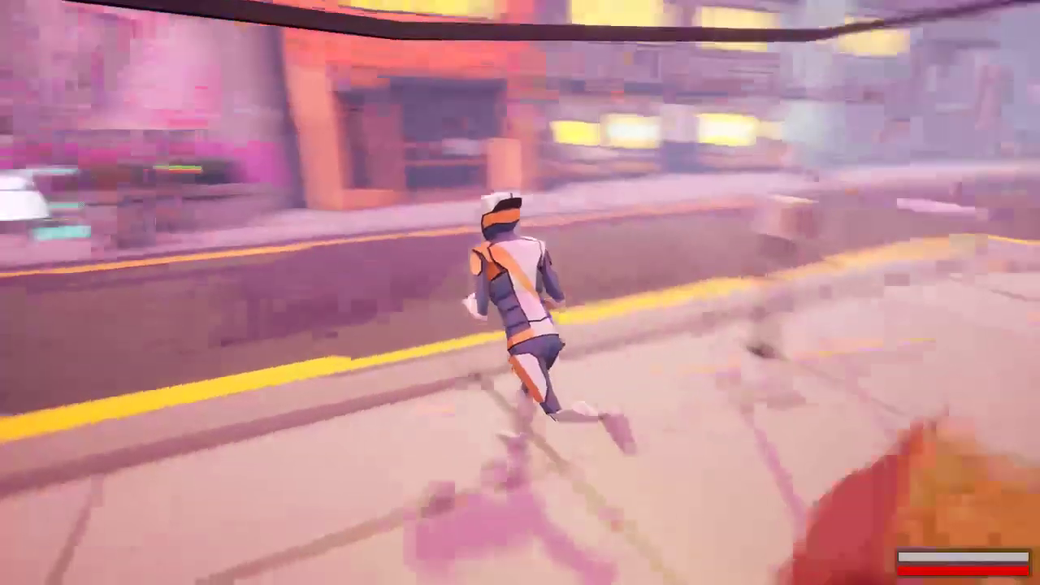
{"action": "key", "text": "w"}
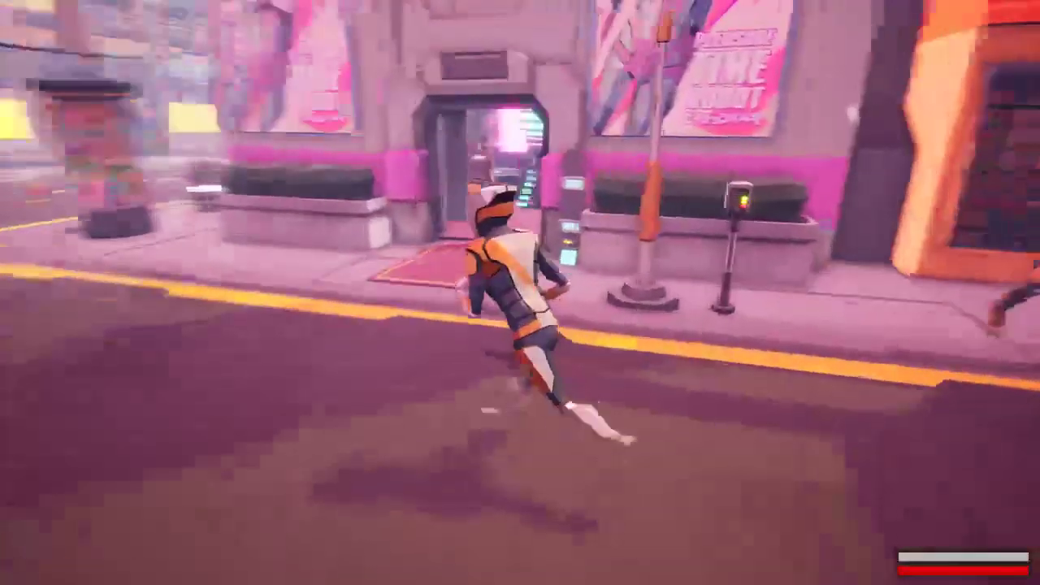
{"action": "key", "text": "w"}
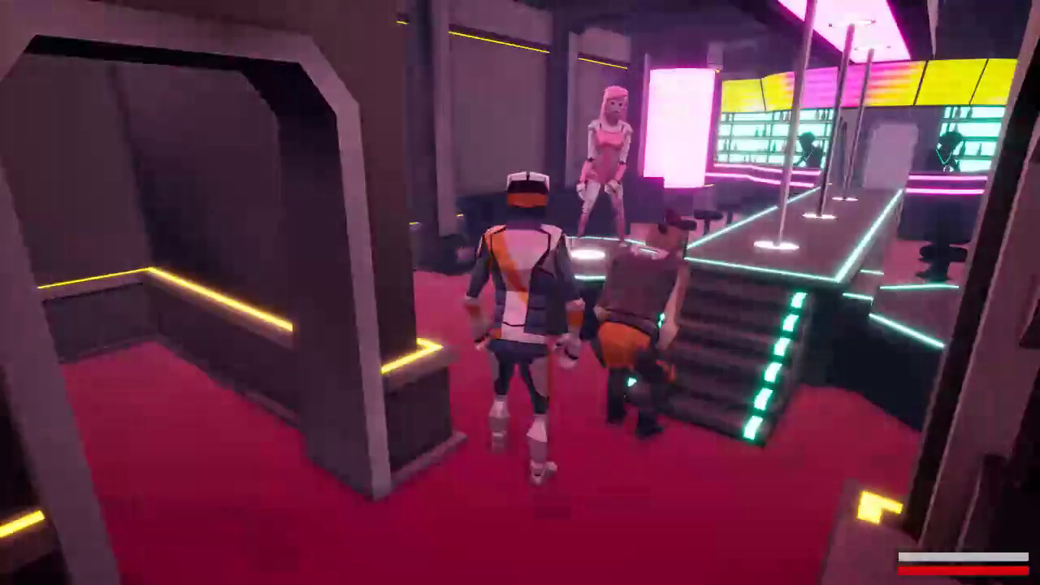
{"action": "key", "text": "w"}
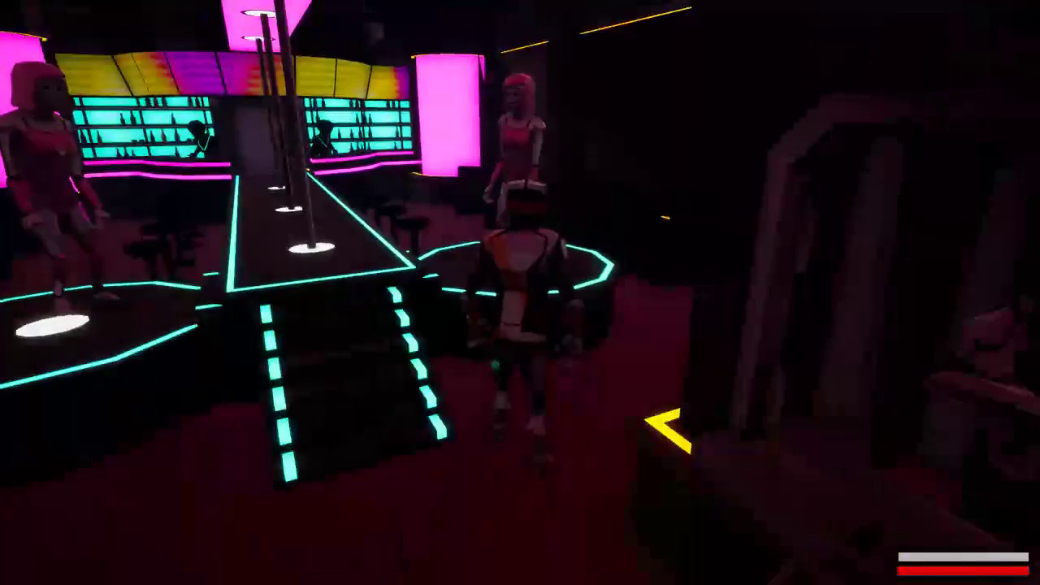
{"action": "key", "text": "s"}
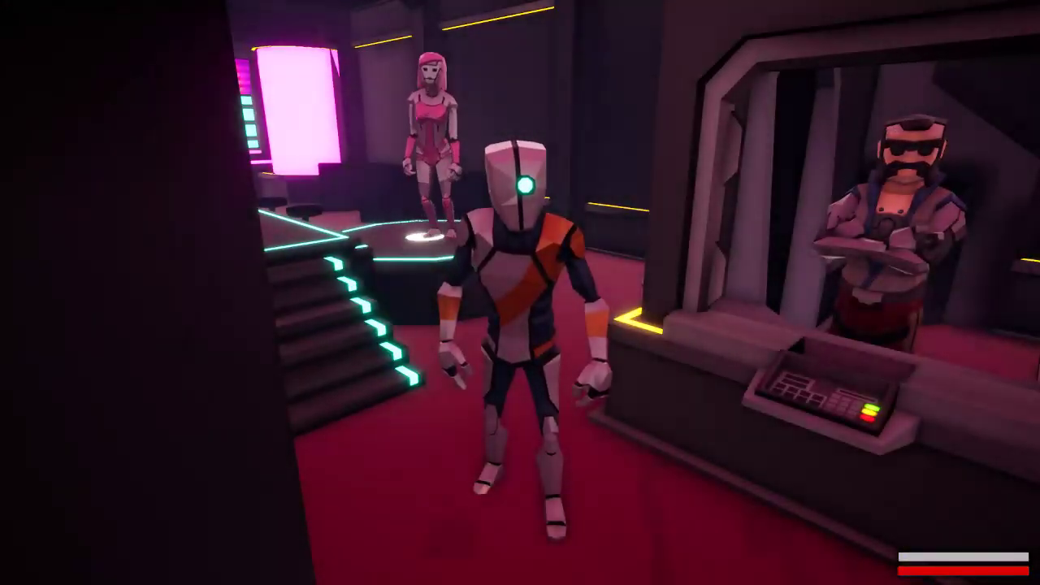
{"action": "key", "text": "w"}
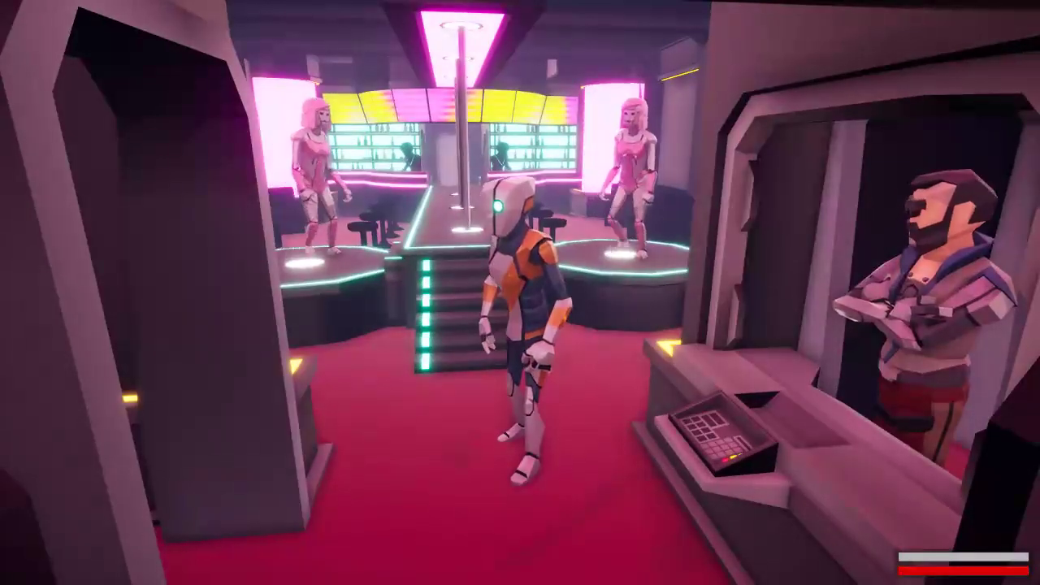
{"action": "key", "text": "s"}
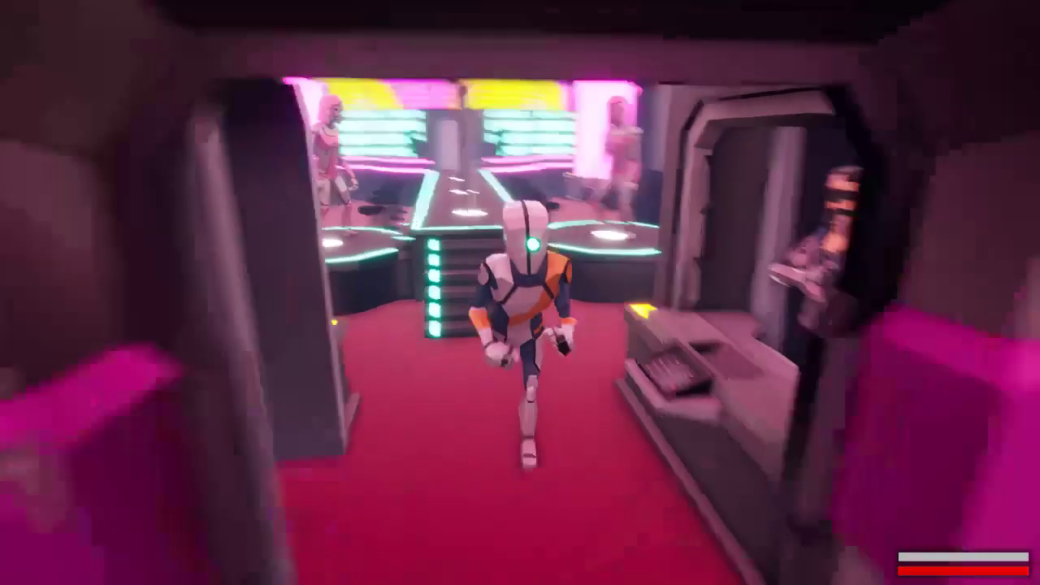
{"action": "key", "text": "w"}
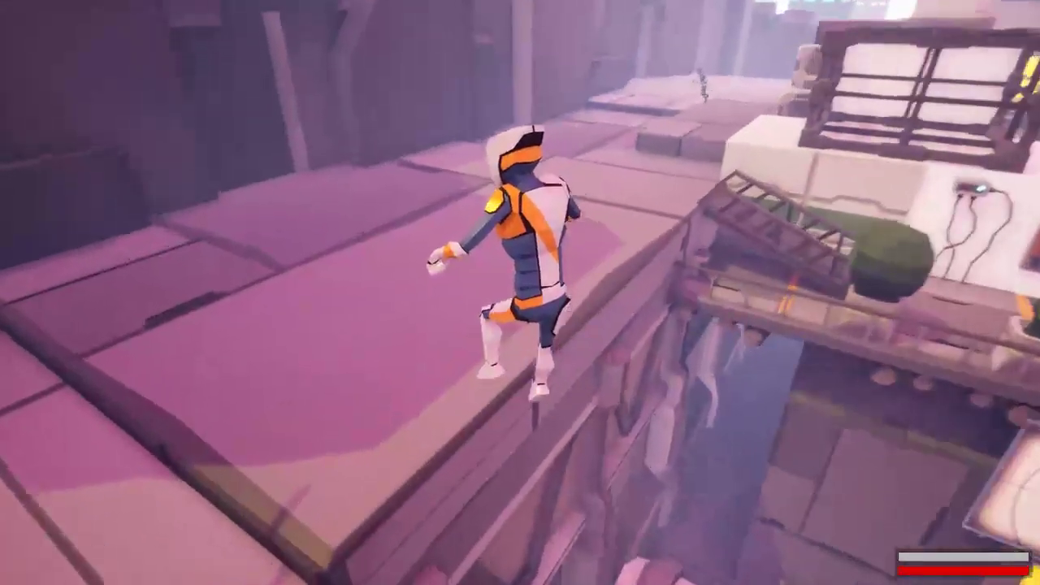
{"action": "key", "text": "w"}
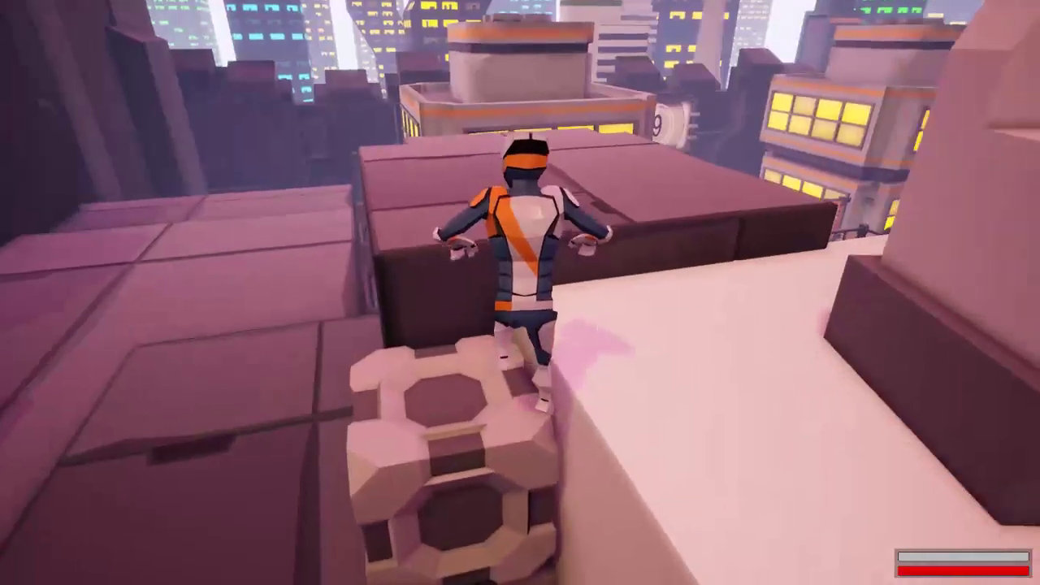
{"action": "key", "text": "space"}
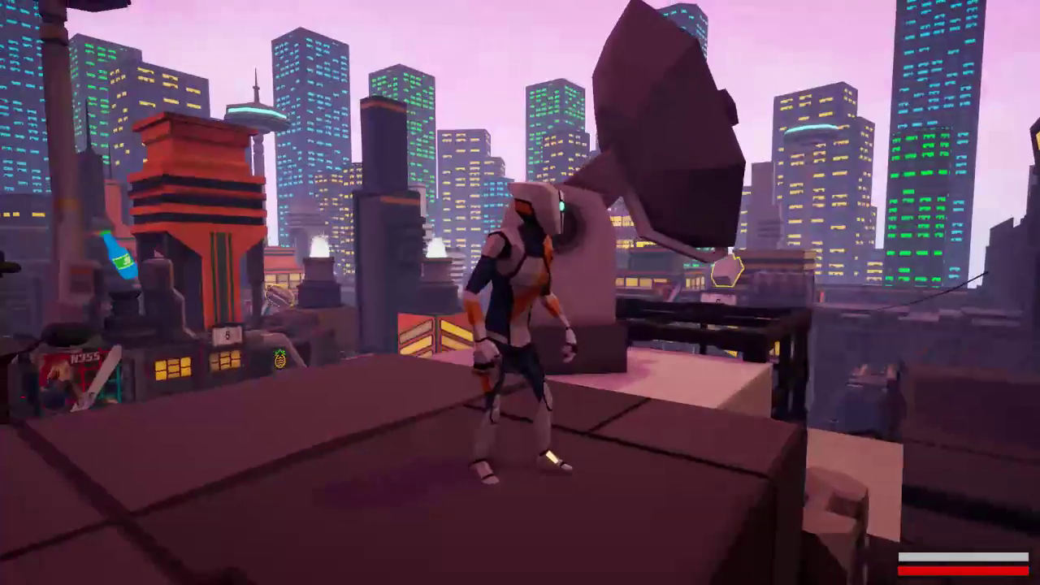
Look over the city from the rooftop beside the satellite dish, and run the character off the edge toward the street.
{"action": "key", "text": "d"}
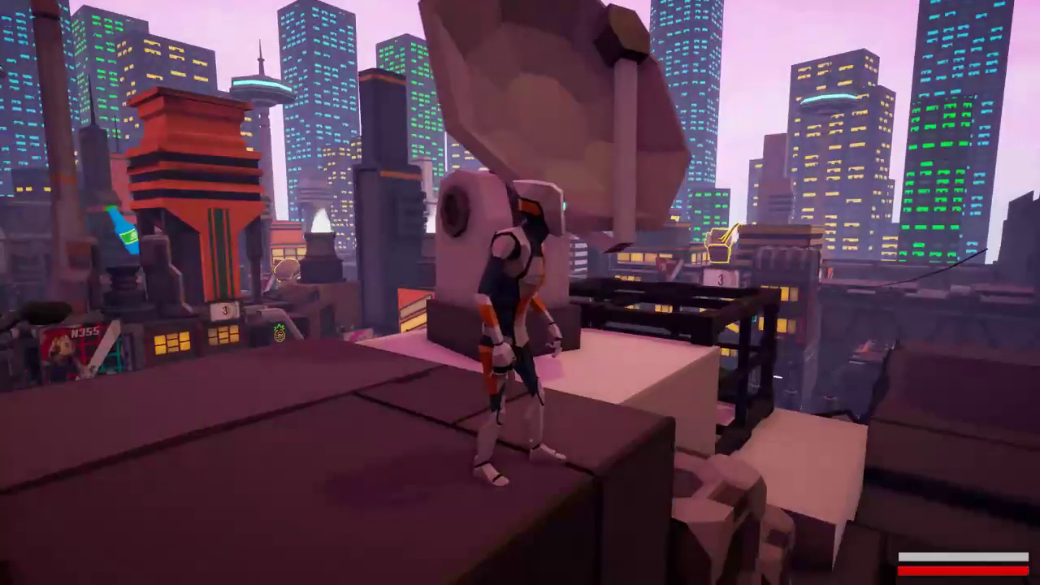
{"action": "key", "text": "a"}
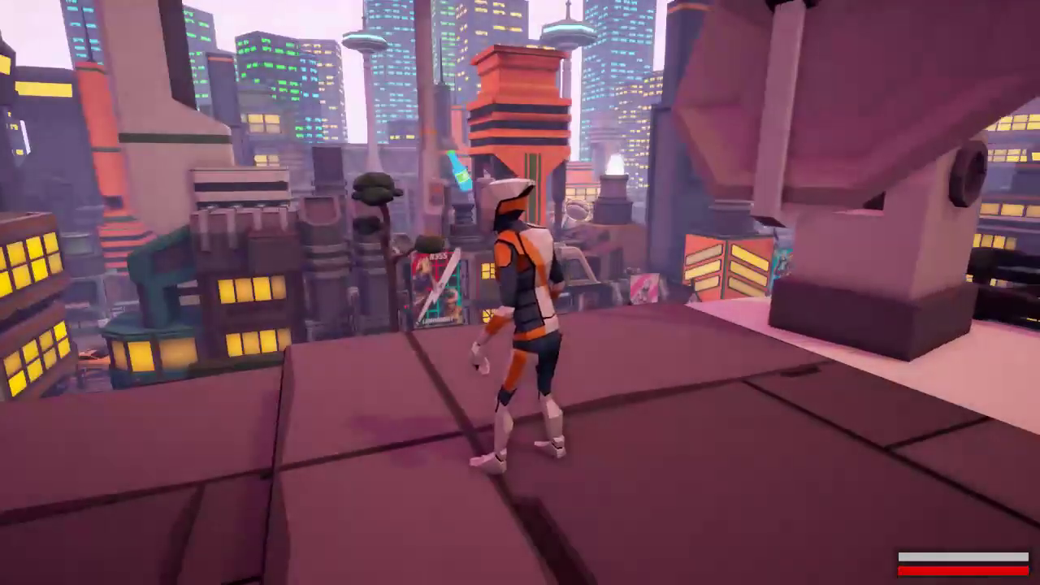
{"action": "key", "text": "w"}
{"action": "key", "text": "w"}
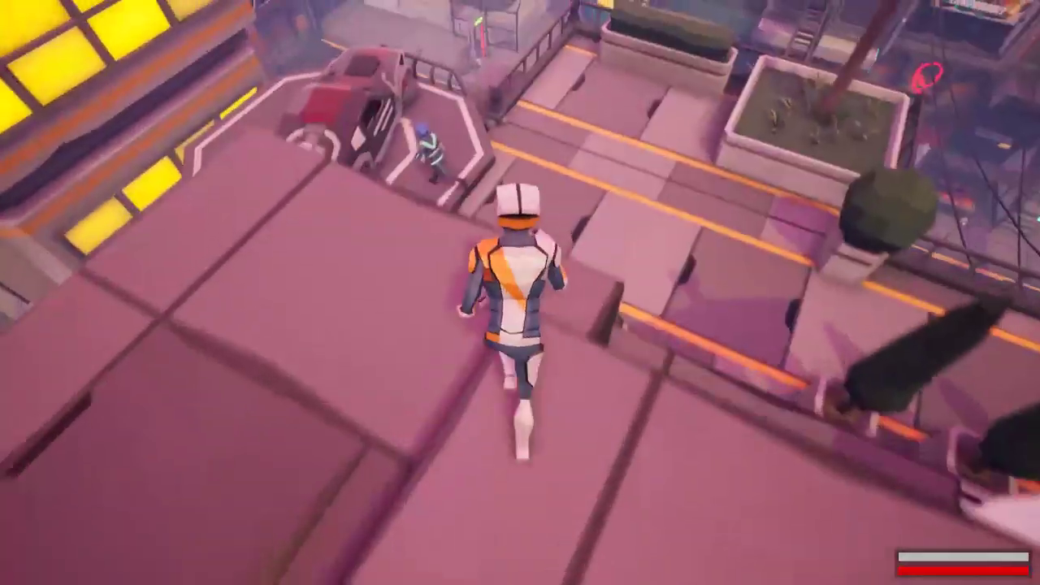
{"action": "key", "text": "space"}
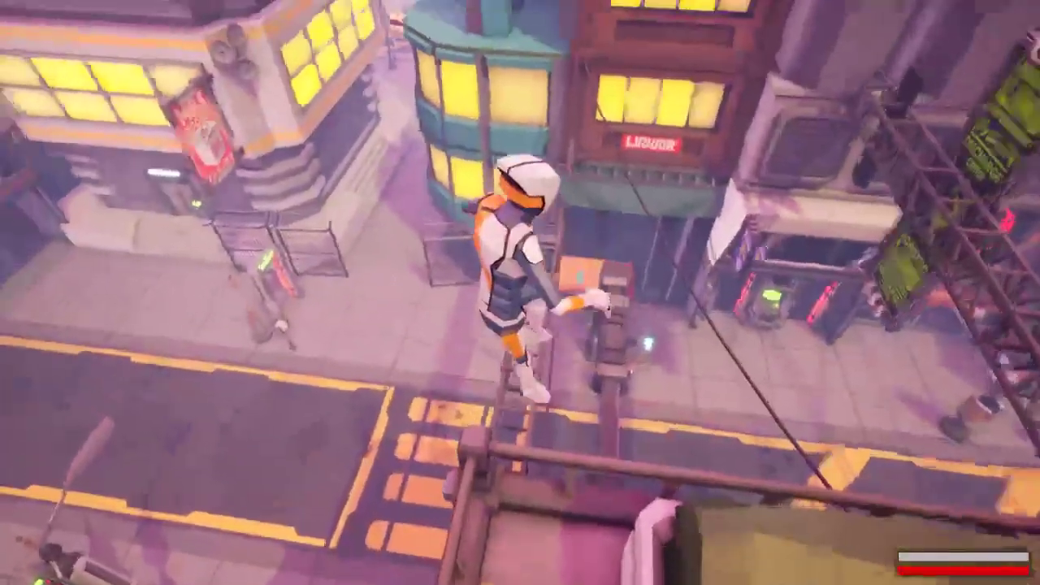
{"action": "key", "text": "w"}
{"action": "key", "text": "space"}
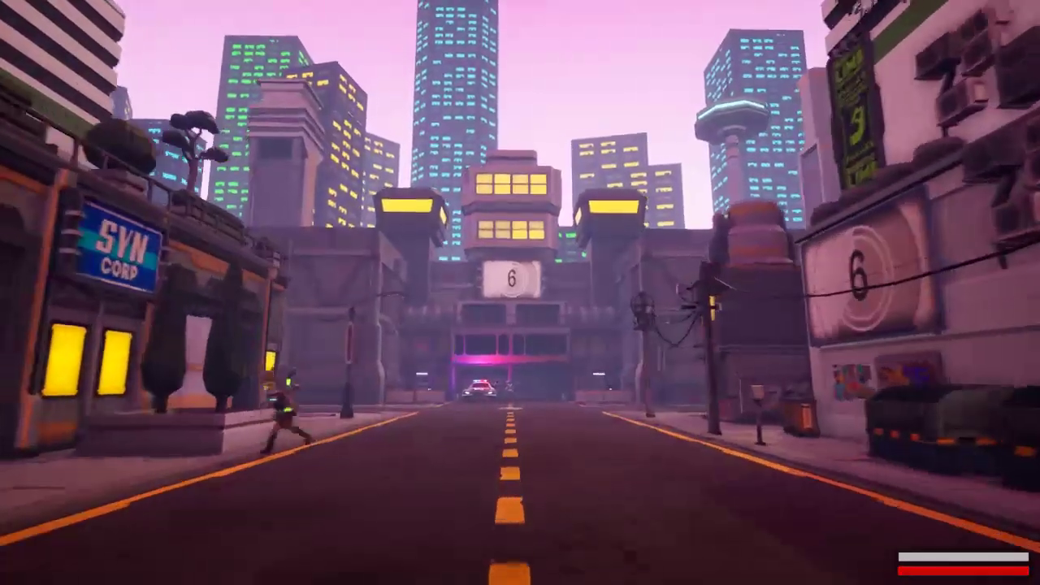
Run the character up the street to the police car at the gate and look around the intersection.
{"action": "key", "text": "w"}
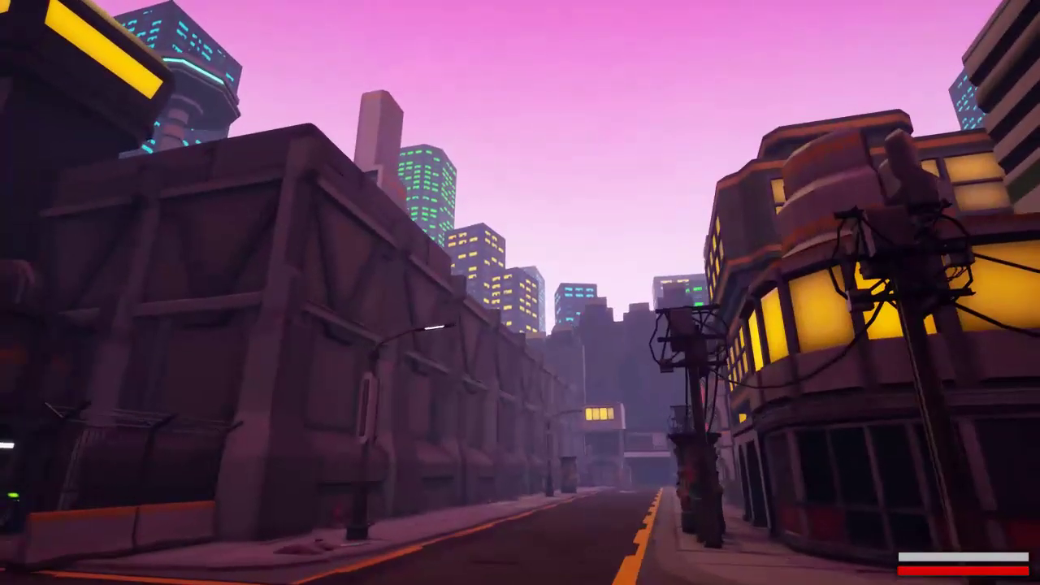
{"action": "key", "text": "w"}
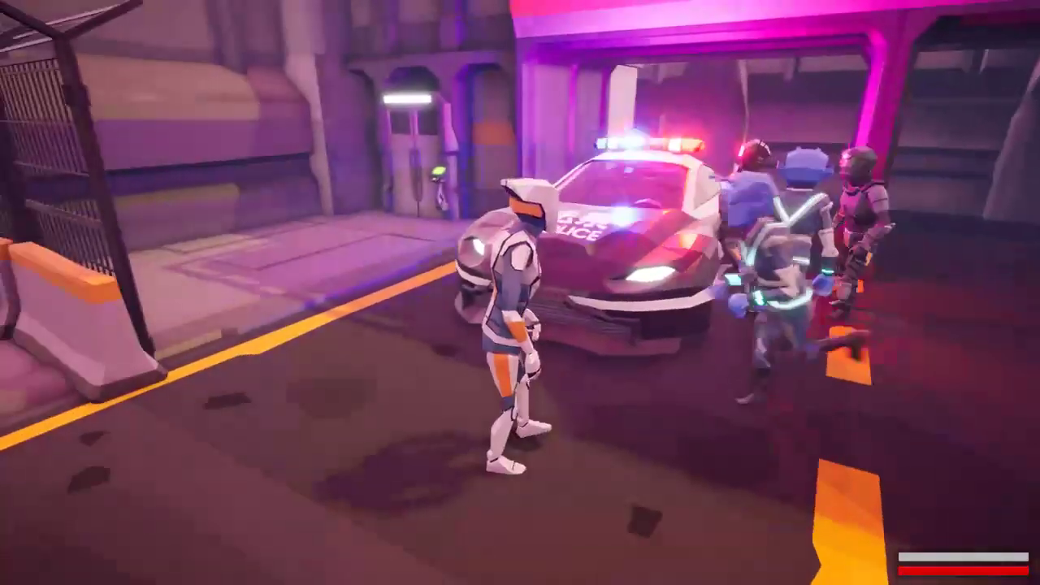
{"action": "key", "text": "d"}
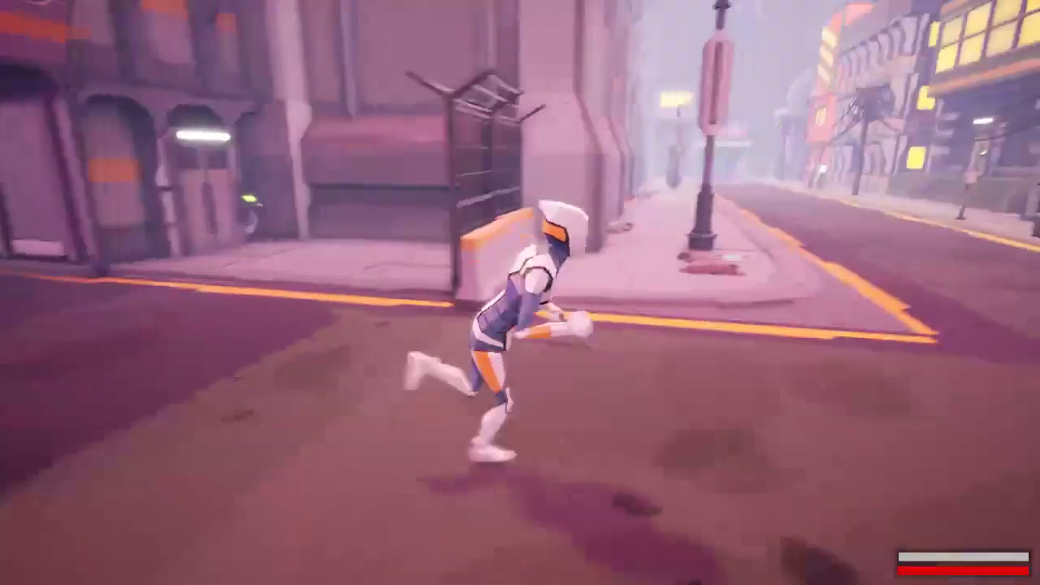
{"action": "key", "text": "a"}
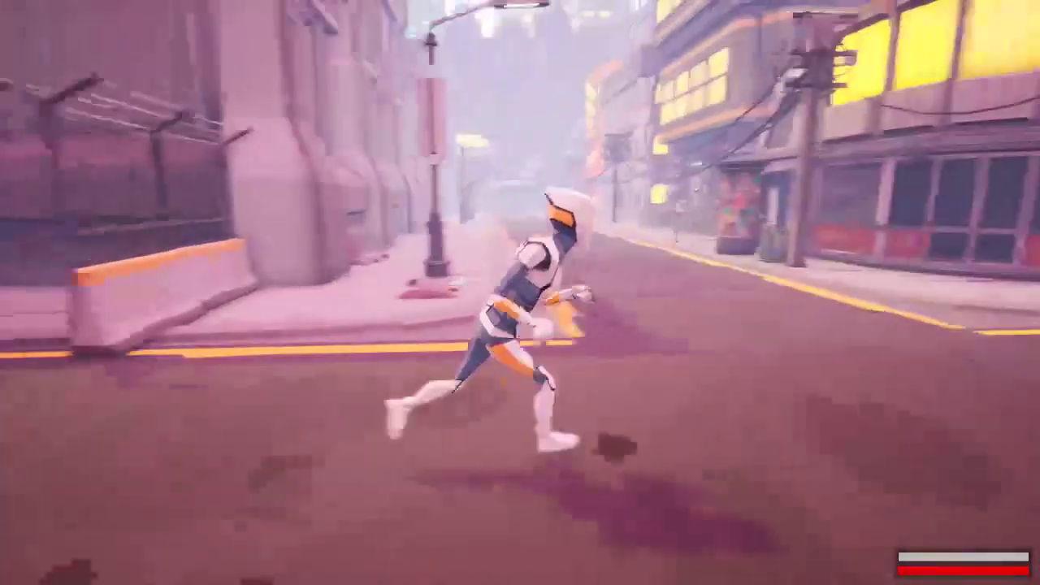
{"action": "key", "text": "d"}
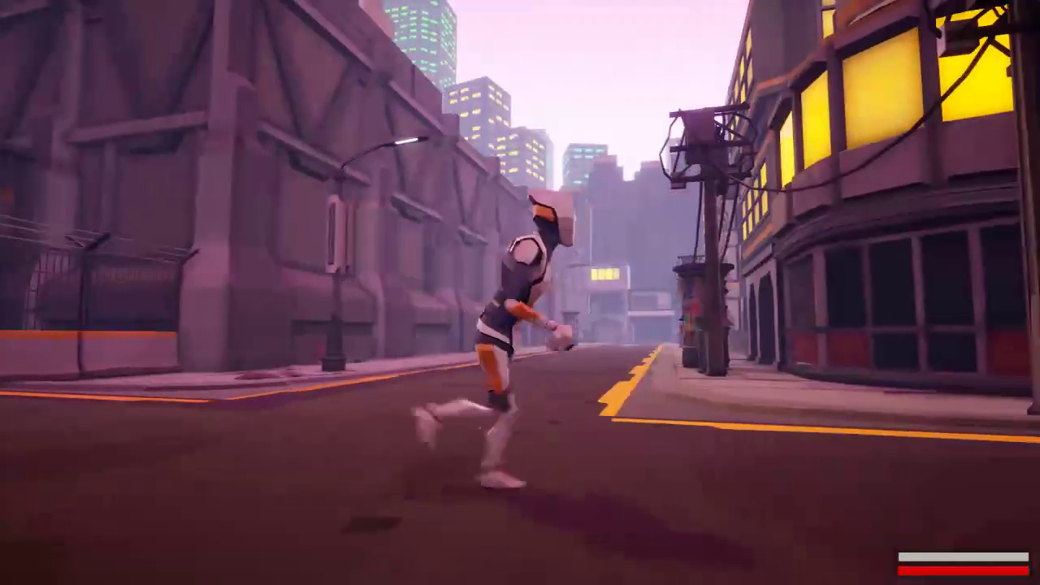
{"action": "key", "text": "a"}
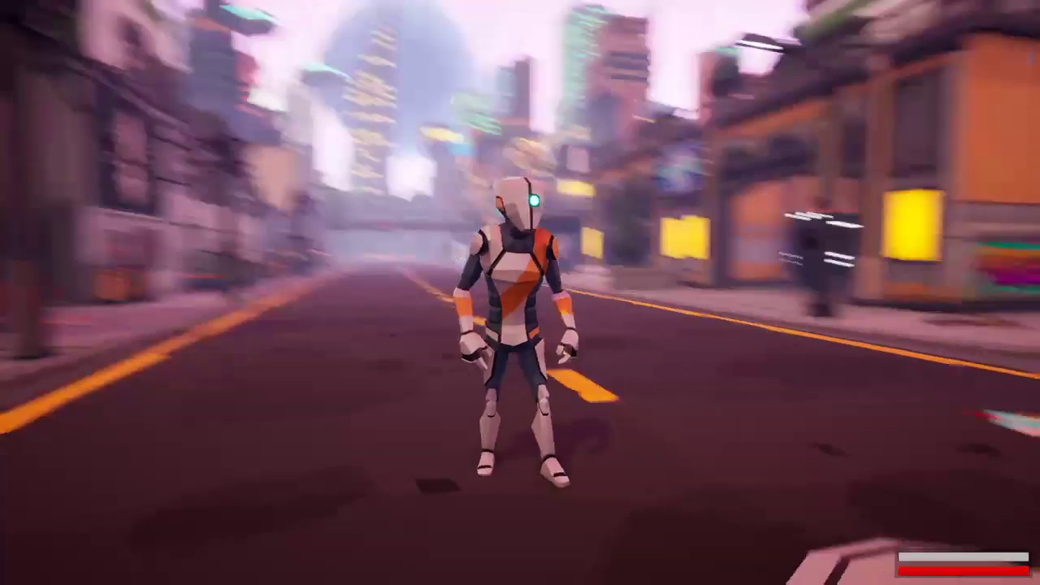
{"action": "key", "text": "w"}
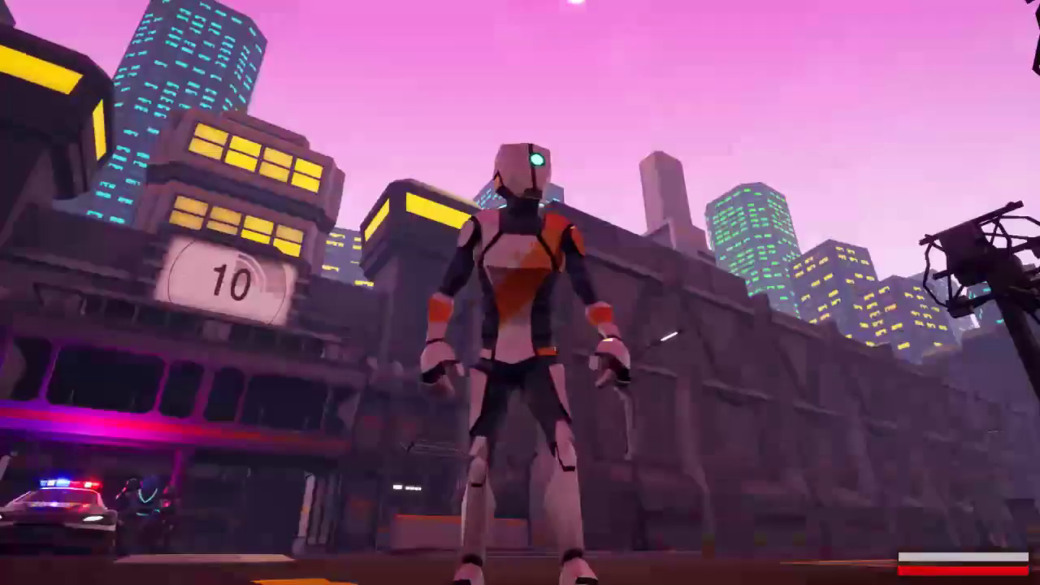
{"action": "key", "text": "a"}
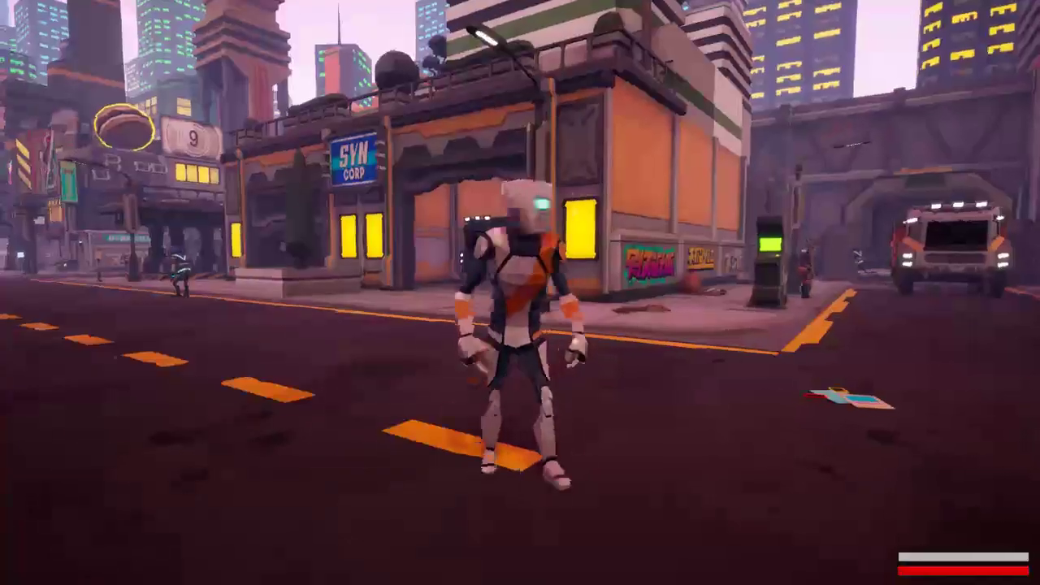
Run the character past the SYN Corp building and along the street to view more of the city.
{"action": "key", "text": "w"}
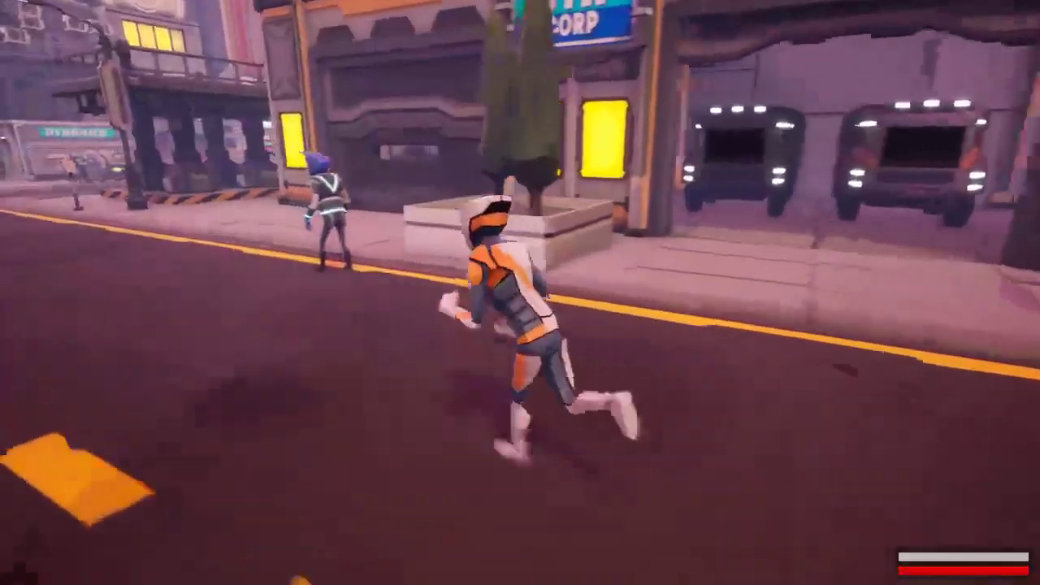
{"action": "key", "text": "w"}
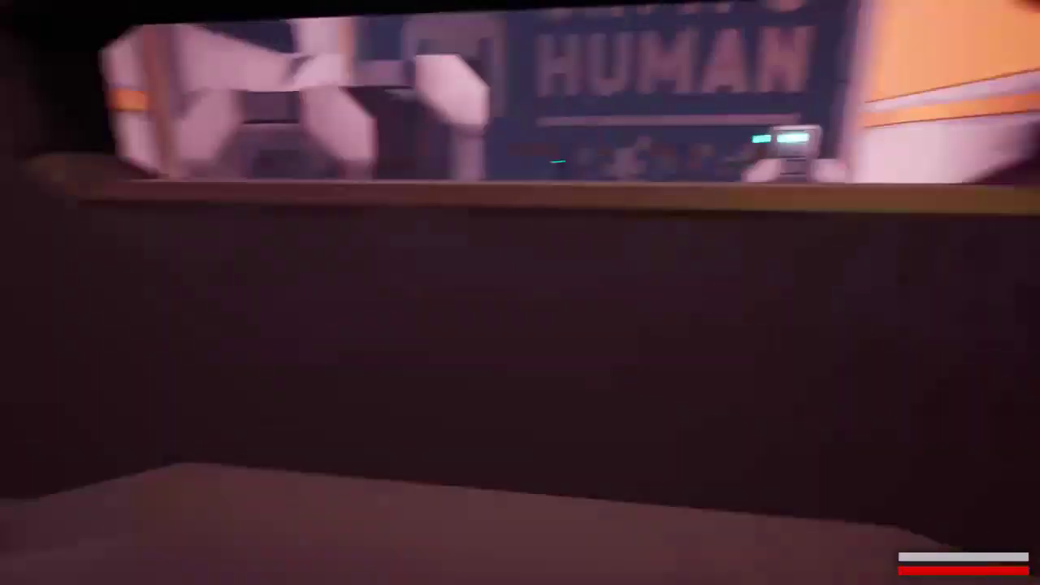
{"action": "key", "text": "w"}
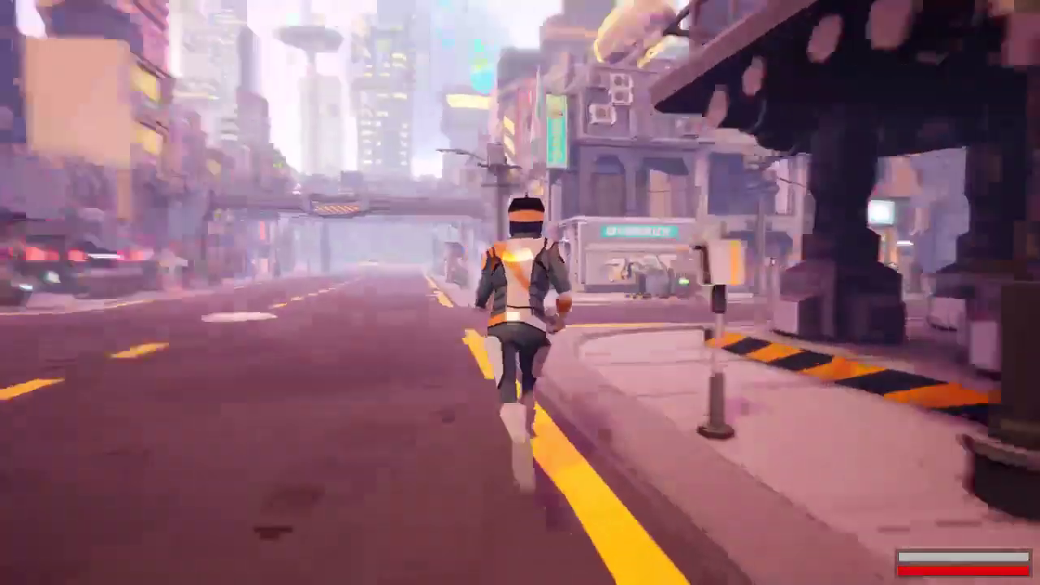
{"action": "key", "text": "w"}
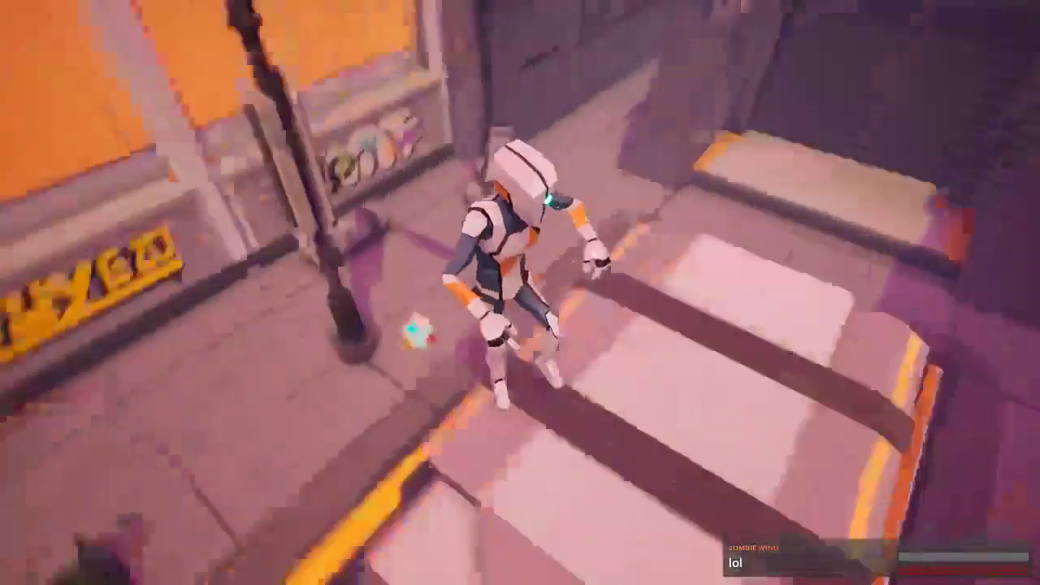
Leave the multiplayer session for the main menu and exit the game to the desktop.
{"action": "key", "text": "Escape"}
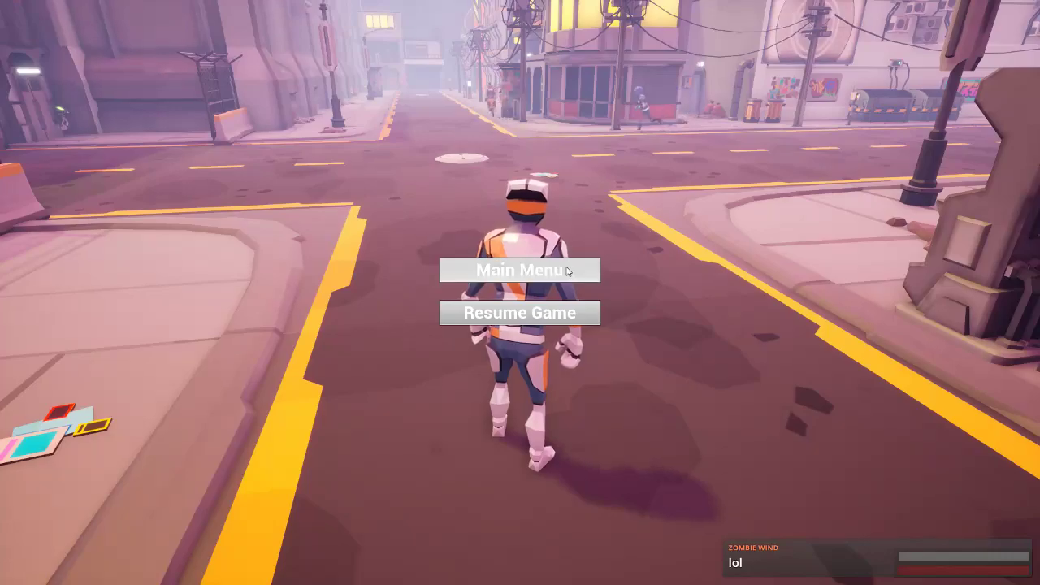
{"action": "left_click", "coordinate": [532, 270]}
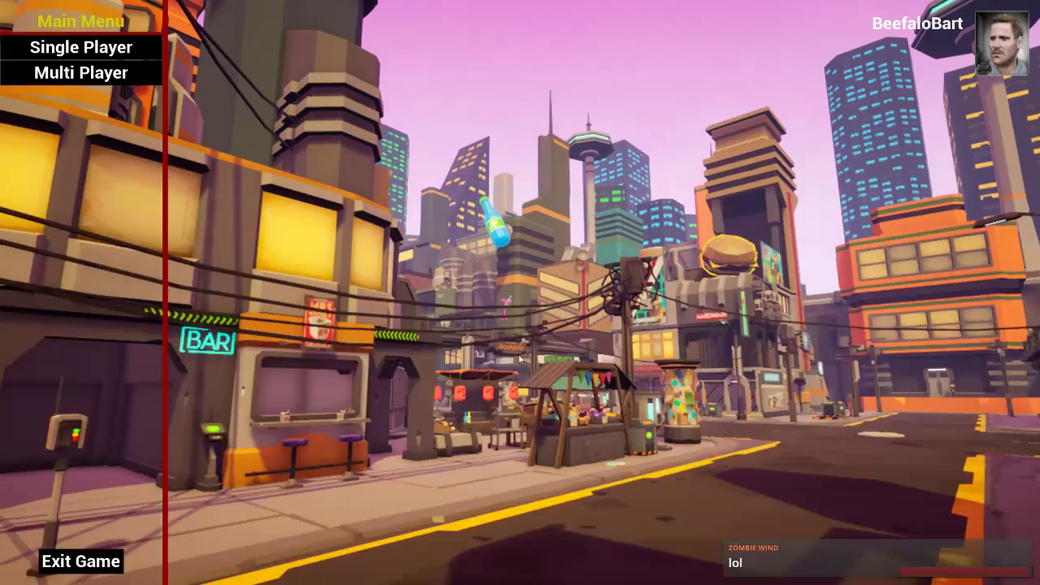
{"action": "left_click", "coordinate": [78, 561]}
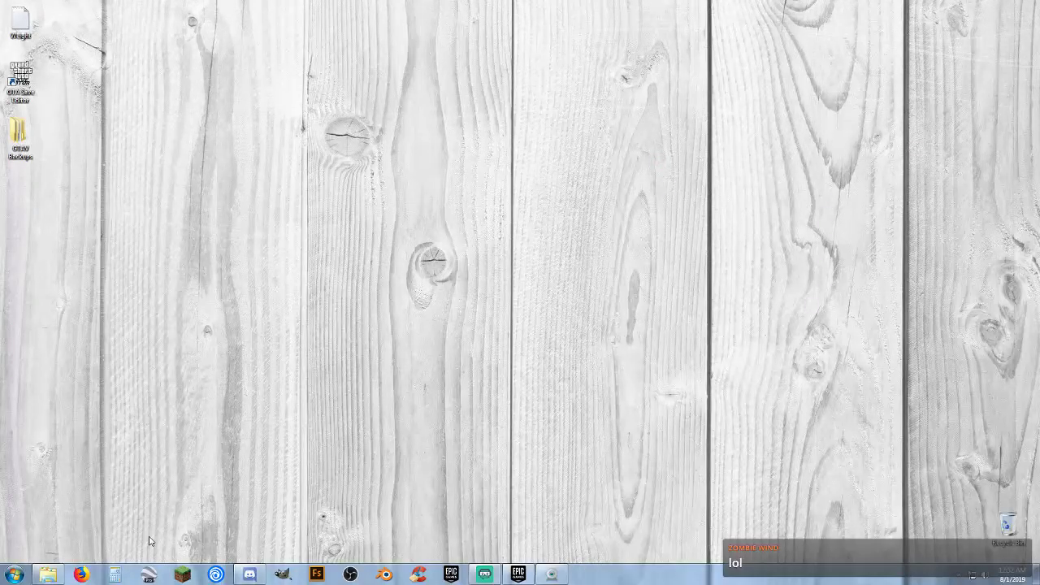
{"action": "left_click", "coordinate": [49, 571]}
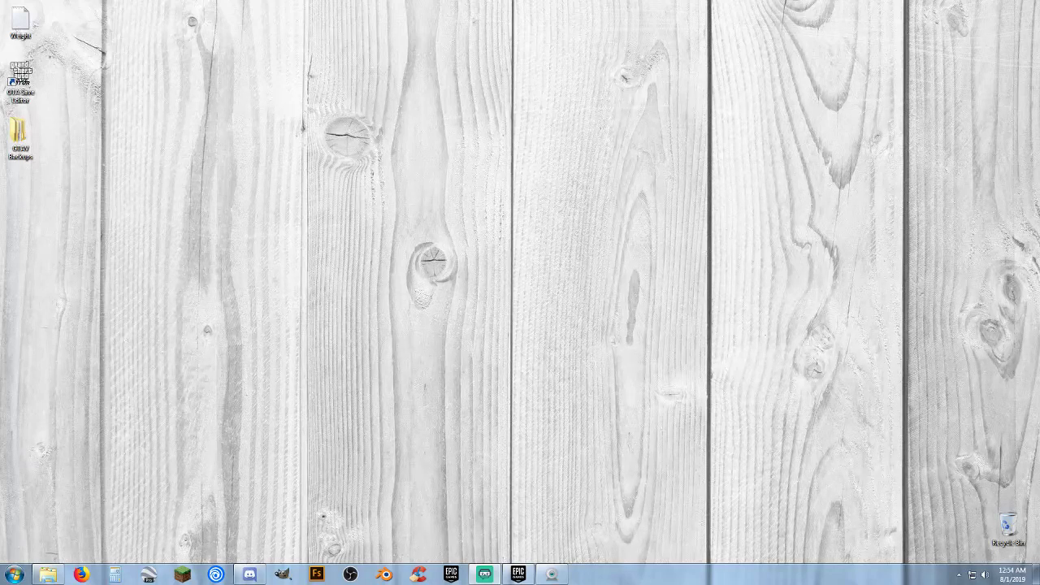
Bring the Discord window onto the desktop and look back through the bbg-demos channel to the October 2018 posts.
{"action": "left_click_drag", "start_coordinate": [1039, 65], "coordinate": [709, 22]}
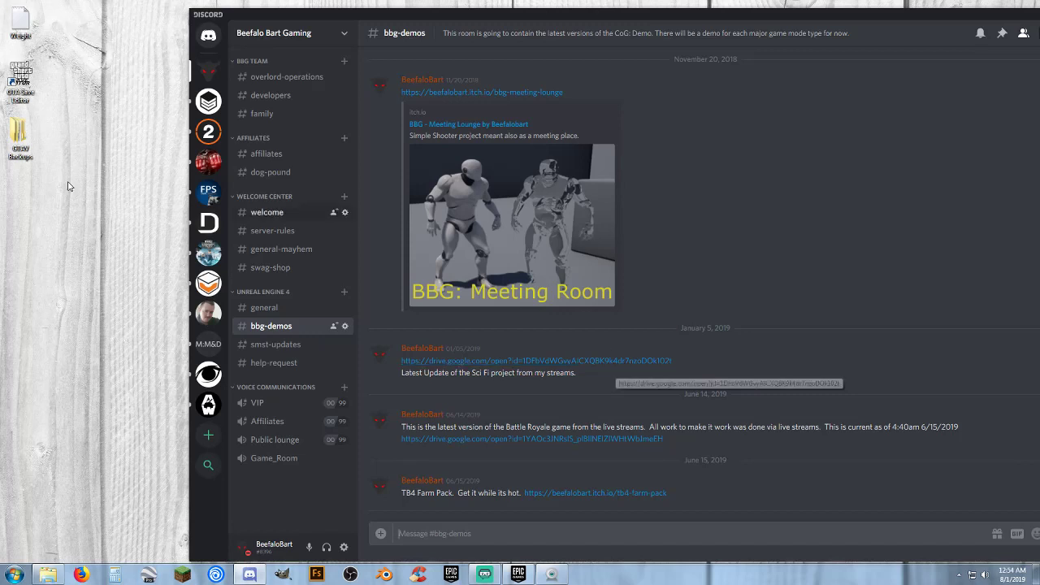
{"action": "scroll", "coordinate": [770, 282], "scroll_direction": "up", "scroll_amount": 3}
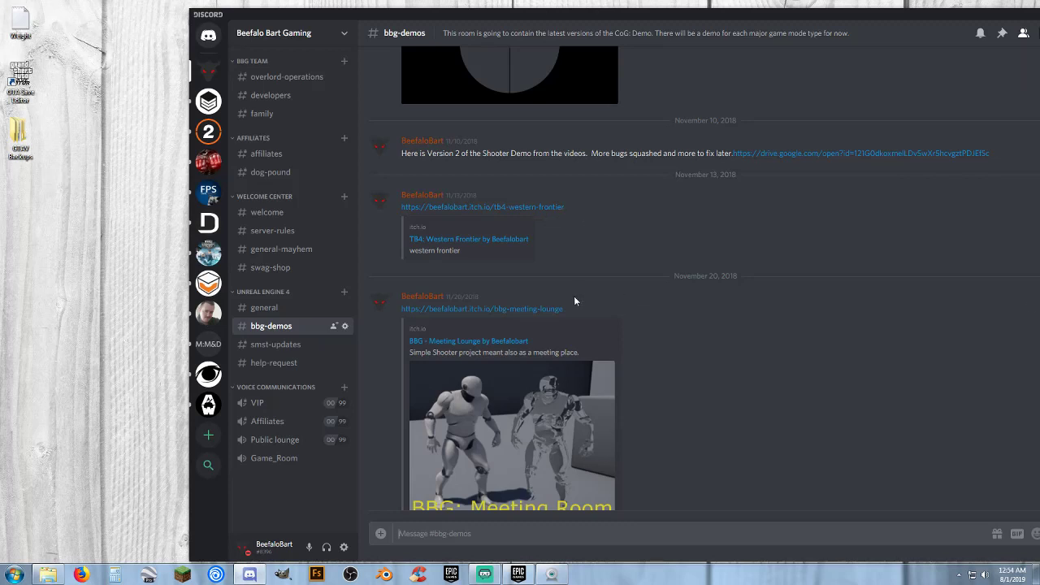
{"action": "scroll", "coordinate": [660, 290], "scroll_direction": "up", "scroll_amount": 2}
{"action": "scroll", "coordinate": [664, 292], "scroll_direction": "up", "scroll_amount": 2}
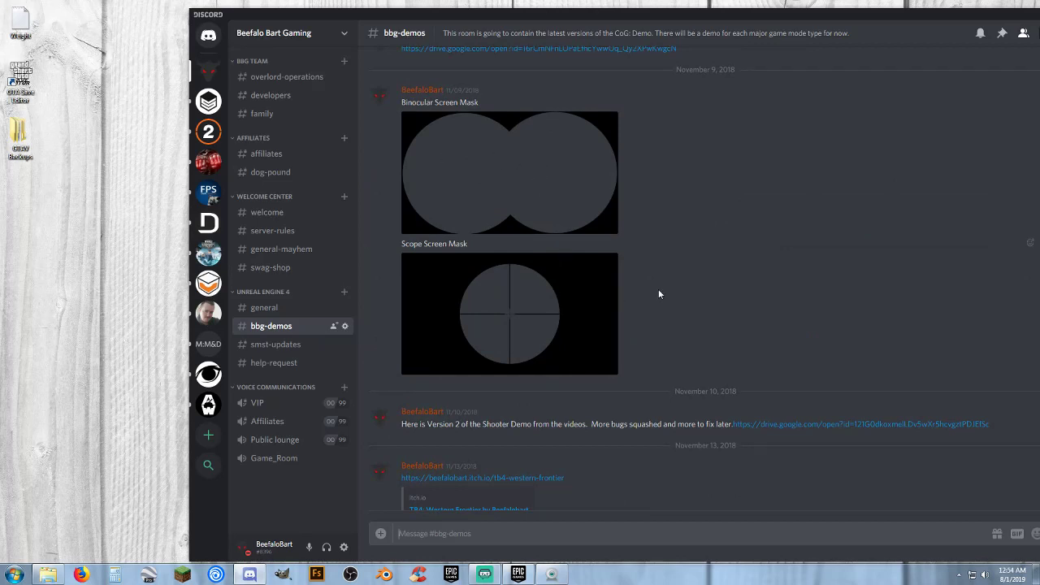
{"action": "scroll", "coordinate": [678, 313], "scroll_direction": "up", "scroll_amount": 1}
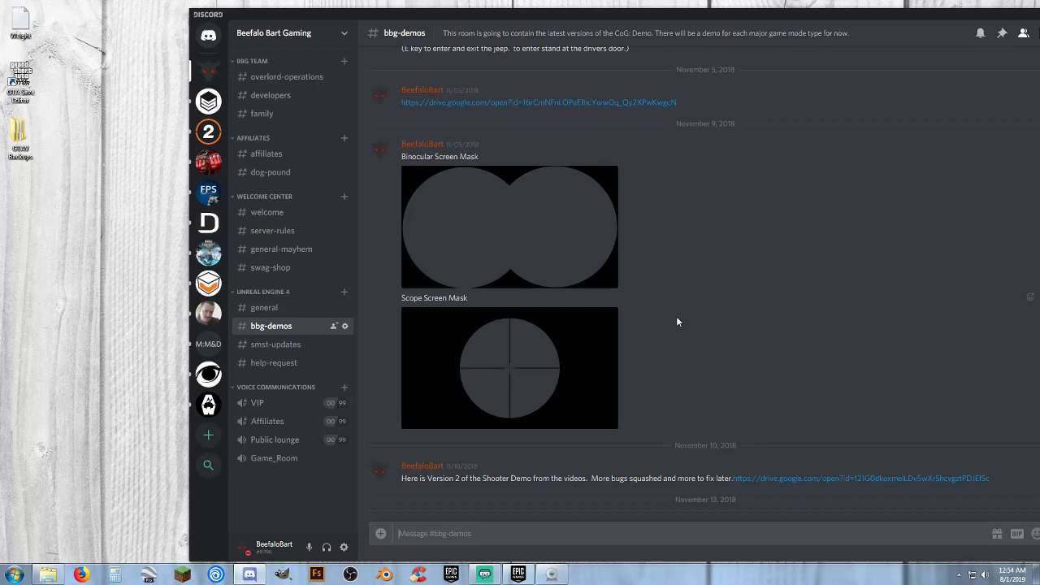
{"action": "scroll", "coordinate": [677, 322], "scroll_direction": "up", "scroll_amount": 1}
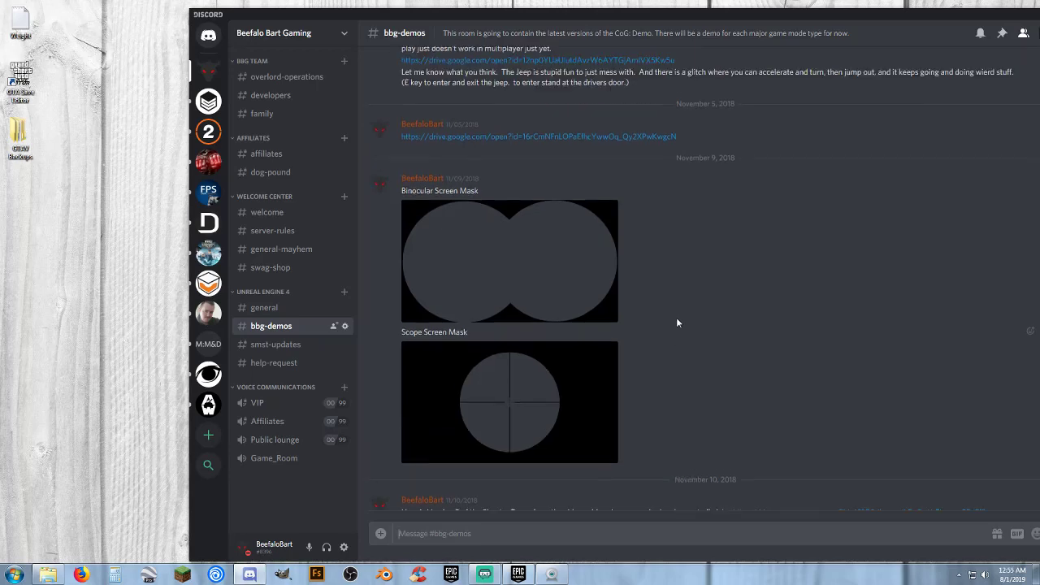
{"action": "scroll", "coordinate": [675, 324], "scroll_direction": "up", "scroll_amount": 2}
{"action": "scroll", "coordinate": [675, 324], "scroll_direction": "up", "scroll_amount": 2}
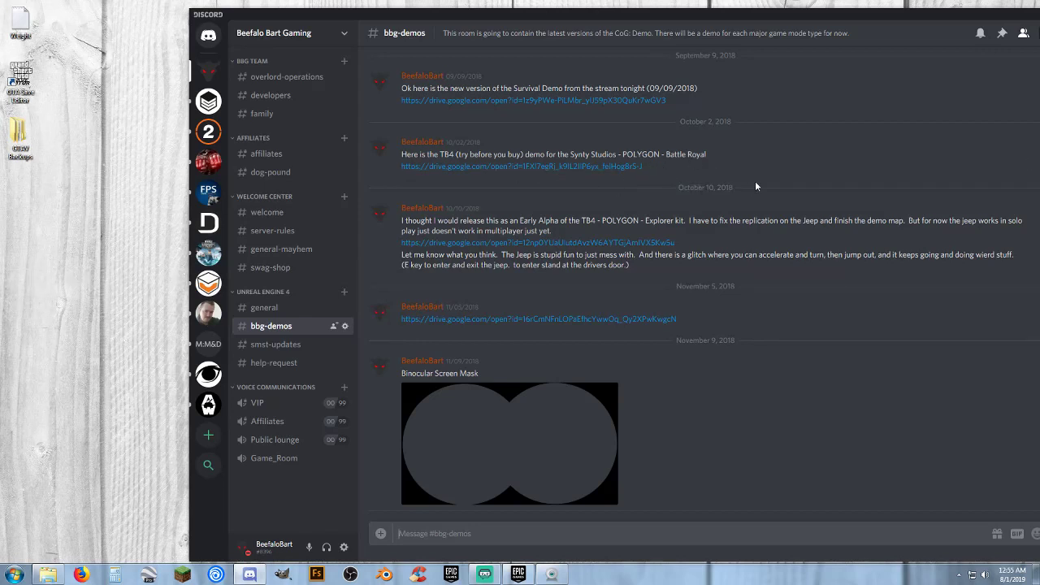
Highlight the TB4 POLYGON - Battle Royal demo post, clear the selection, and look through the older demo posts from July and August 2018.
{"action": "left_click_drag", "start_coordinate": [755, 186], "coordinate": [584, 134]}
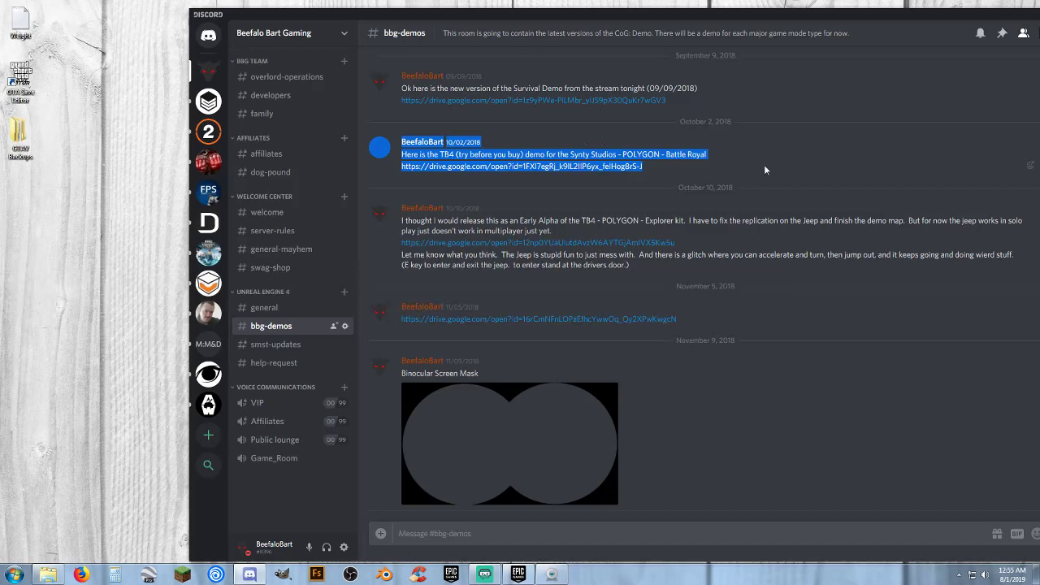
{"action": "left_click", "coordinate": [797, 173]}
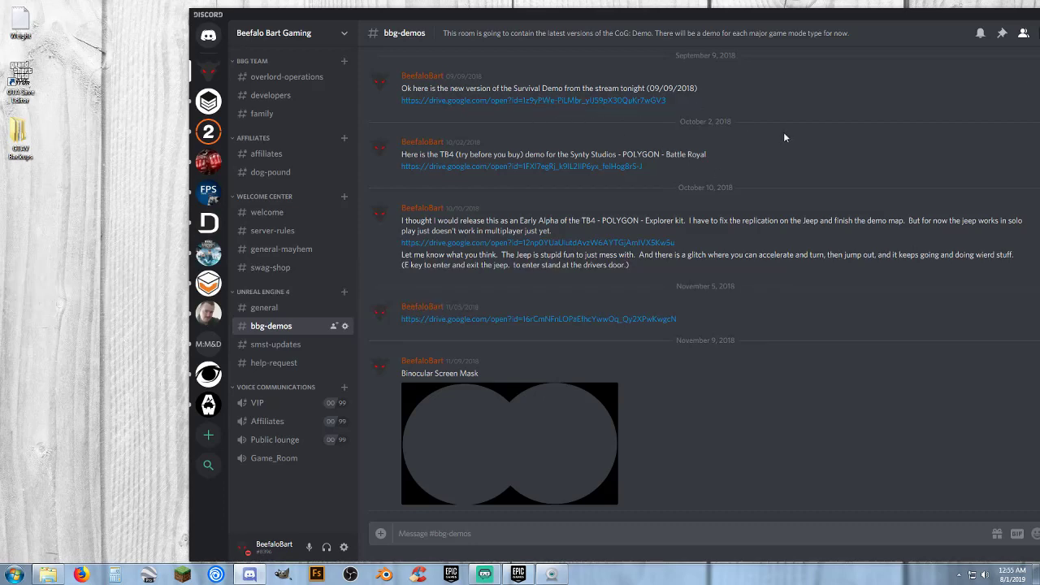
{"action": "scroll", "coordinate": [782, 162], "scroll_direction": "up", "scroll_amount": 5}
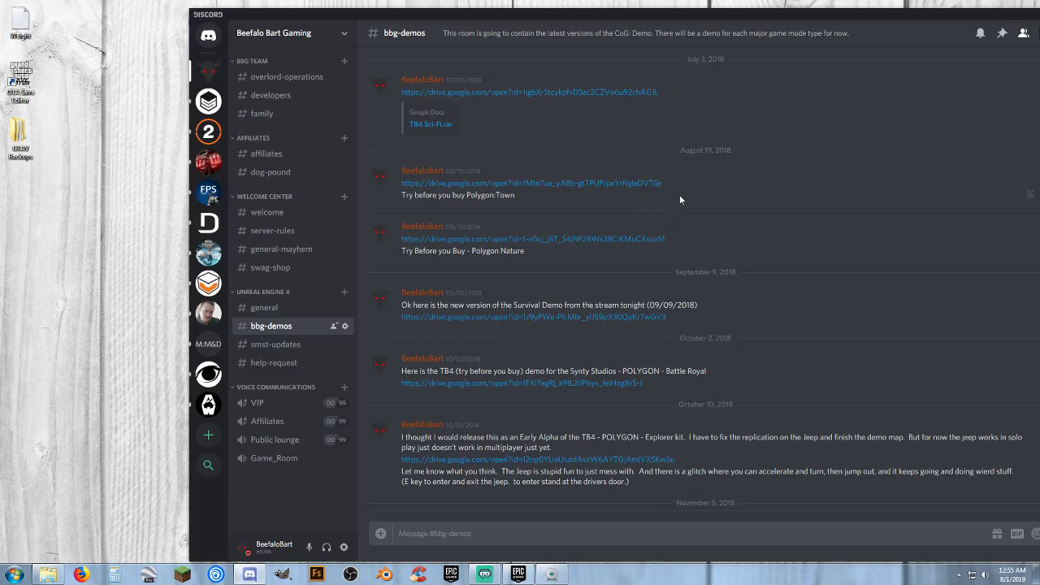
{"action": "scroll", "coordinate": [786, 236], "scroll_direction": "up", "scroll_amount": 1}
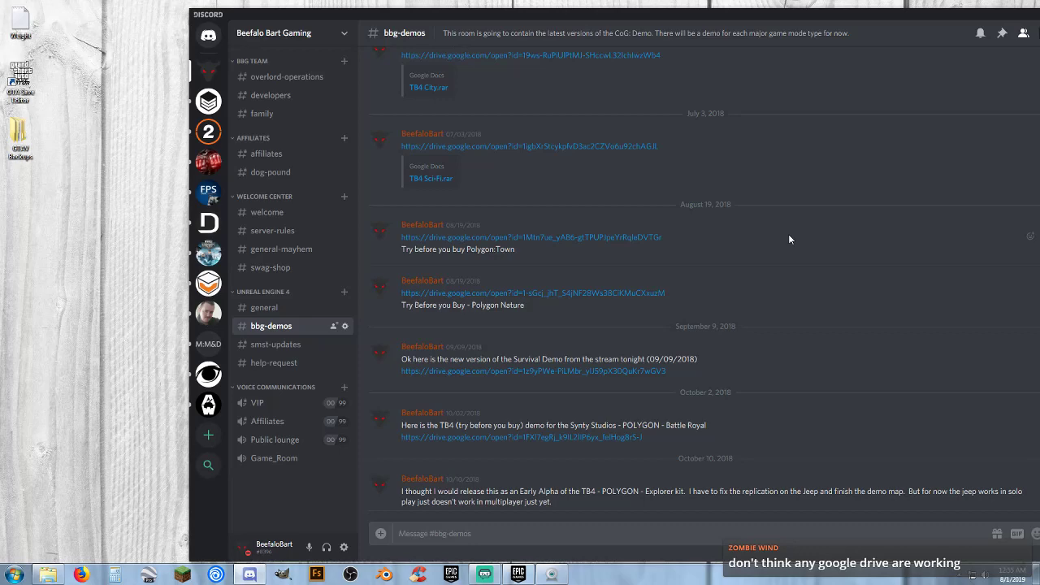
Return to the newest bbg-demos posts and open the Google Drive link for the June 14, 2019 Battle Royale game.
{"action": "scroll", "coordinate": [789, 236], "scroll_direction": "down", "scroll_amount": 10}
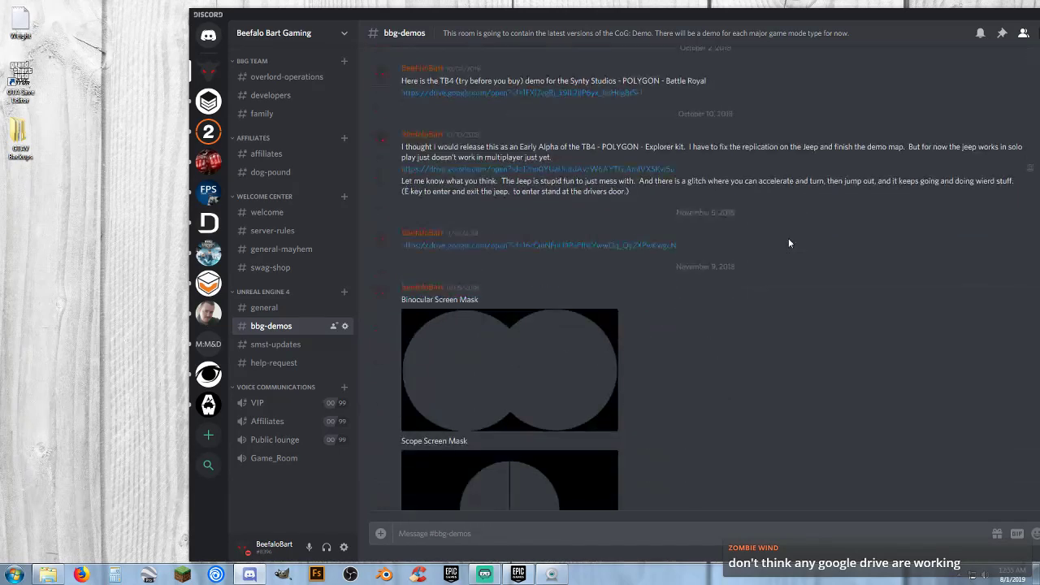
{"action": "scroll", "coordinate": [788, 242], "scroll_direction": "down", "scroll_amount": 5}
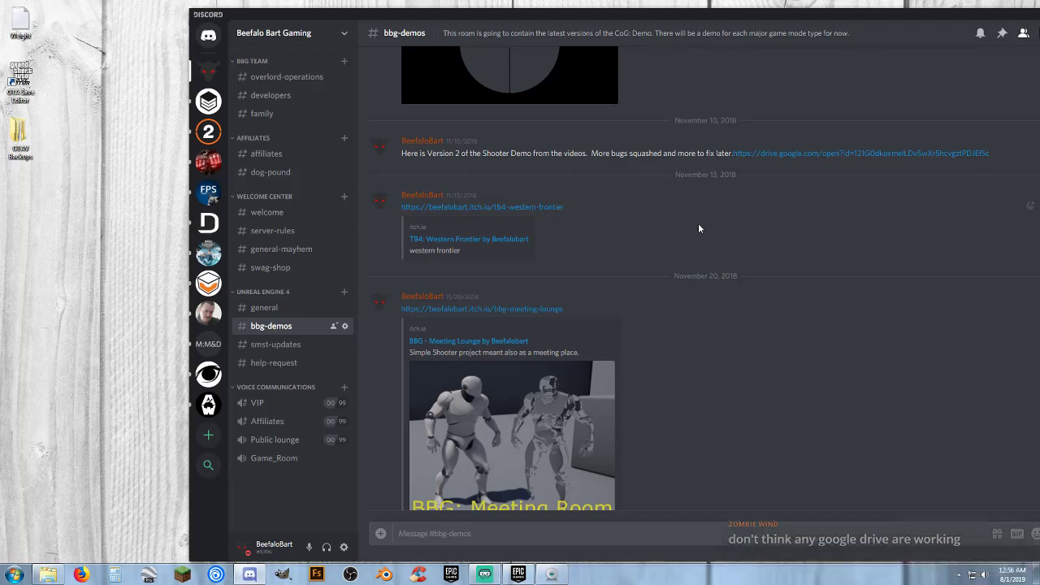
{"action": "scroll", "coordinate": [723, 248], "scroll_direction": "down", "scroll_amount": 3}
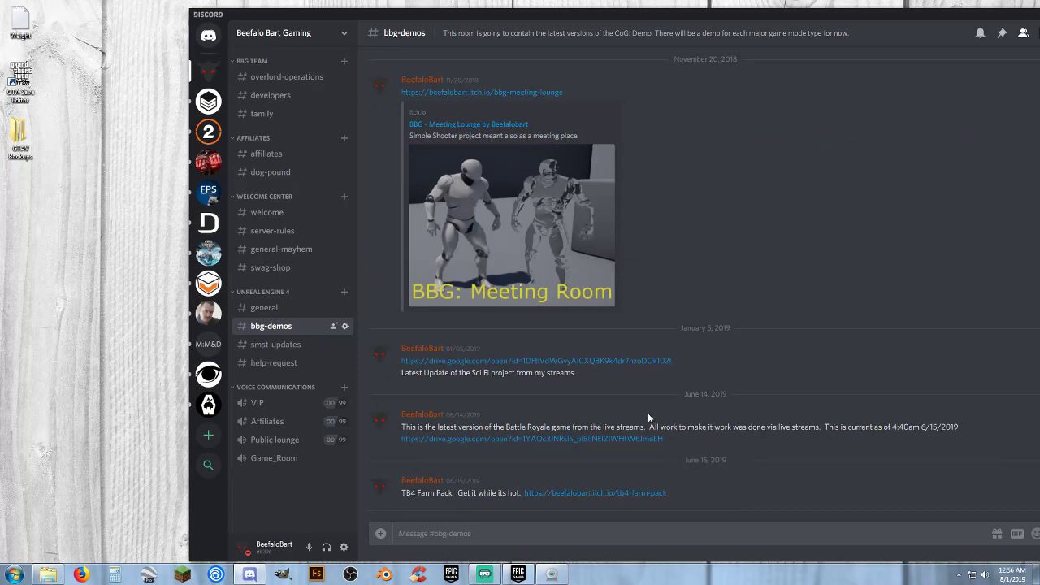
{"action": "left_click", "coordinate": [591, 440]}
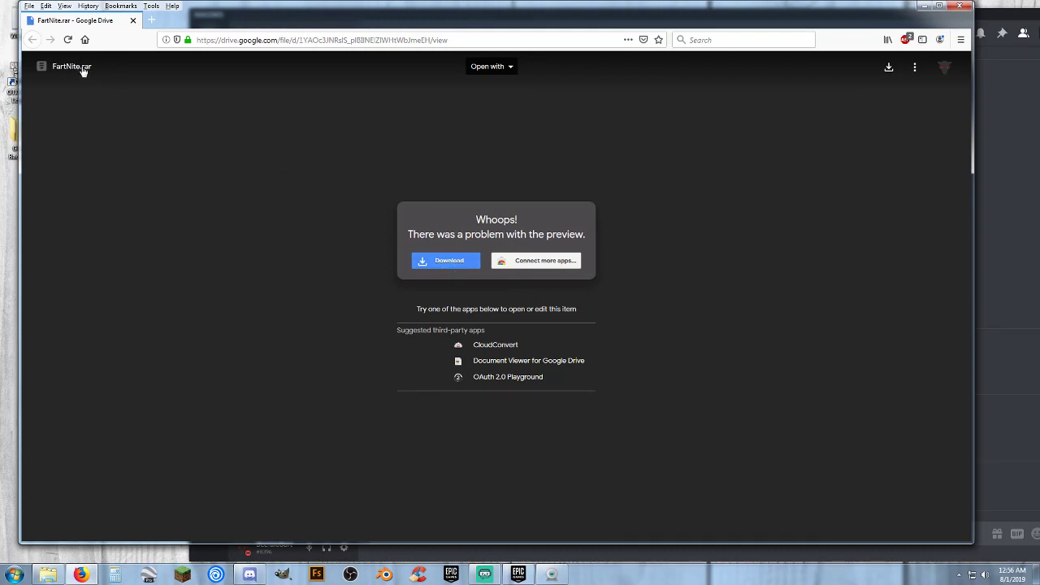
Close the Google Drive page and open the FartNite folder on Storage Drive (F:).
{"action": "left_click", "coordinate": [960, 5]}
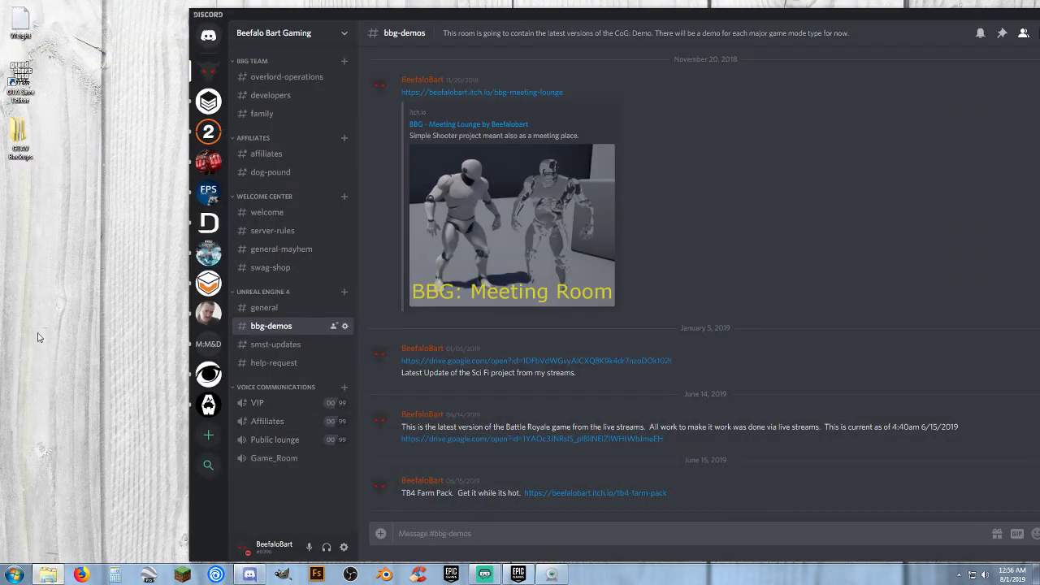
{"action": "double_click", "coordinate": [22, 81]}
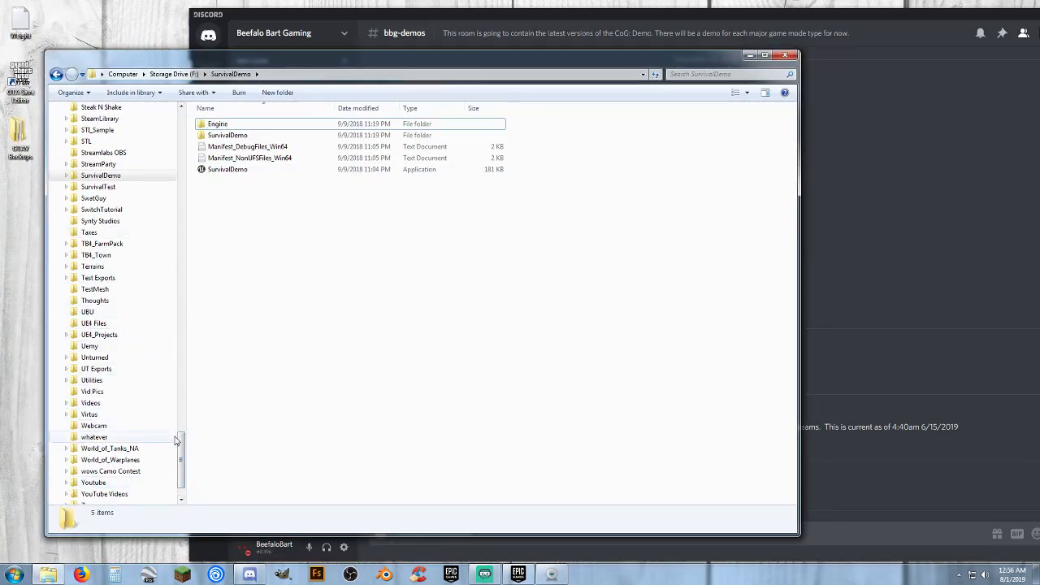
{"action": "left_click_drag", "start_coordinate": [183, 443], "coordinate": [196, 361]}
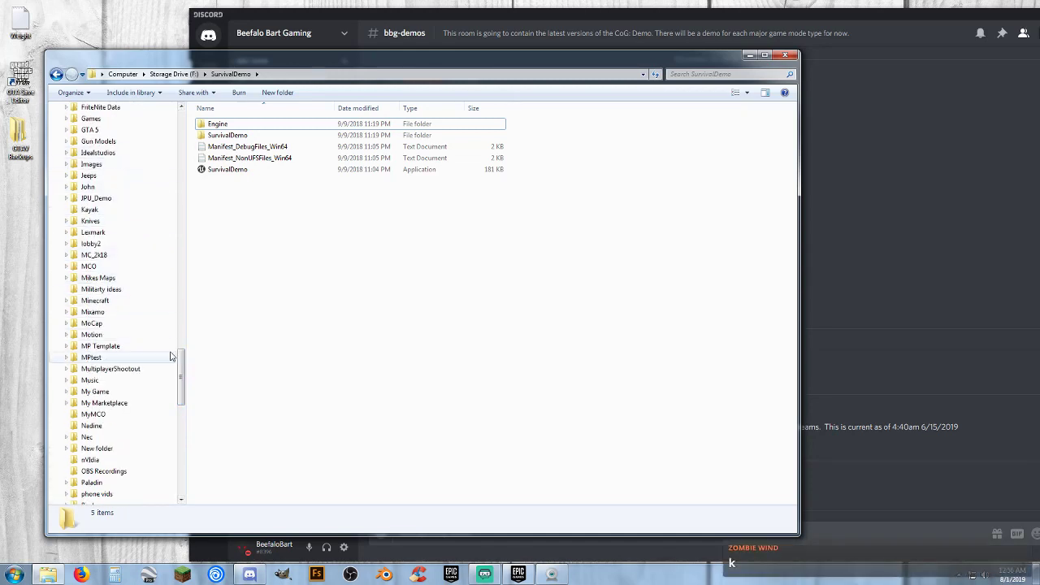
{"action": "left_click_drag", "start_coordinate": [186, 382], "coordinate": [190, 348]}
{"action": "left_click", "coordinate": [96, 291]}
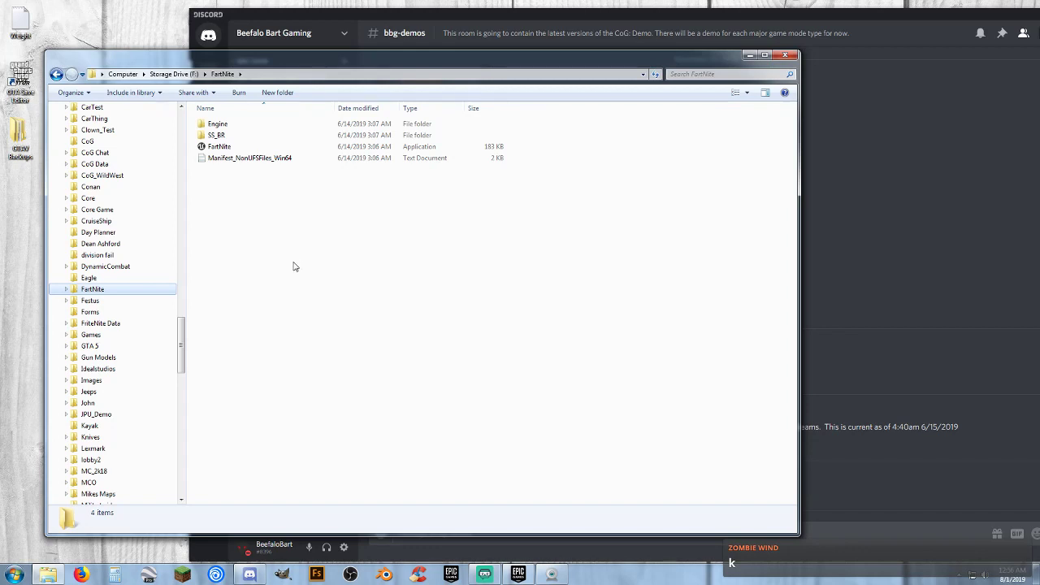
Launch the FartNite application from its folder.
{"action": "left_click_drag", "start_coordinate": [331, 177], "coordinate": [227, 121]}
{"action": "left_click", "coordinate": [237, 269]}
{"action": "left_click", "coordinate": [232, 146]}
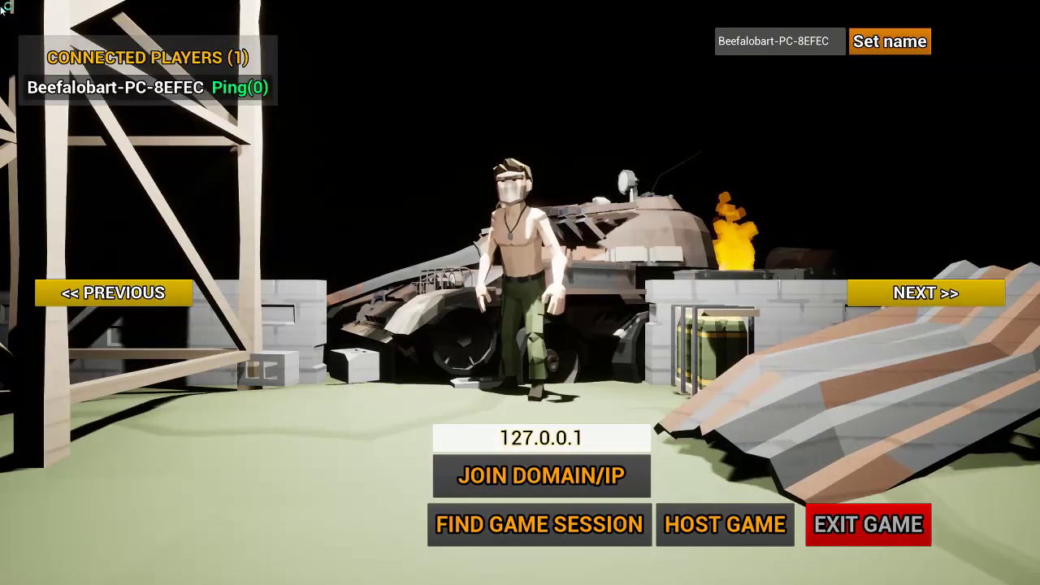
Look forward through the selectable player characters, then step back to the leafy ghillie suit.
{"action": "left_click", "coordinate": [915, 300]}
{"action": "left_click", "coordinate": [916, 300]}
{"action": "left_click", "coordinate": [916, 300]}
{"action": "left_click", "coordinate": [917, 299]}
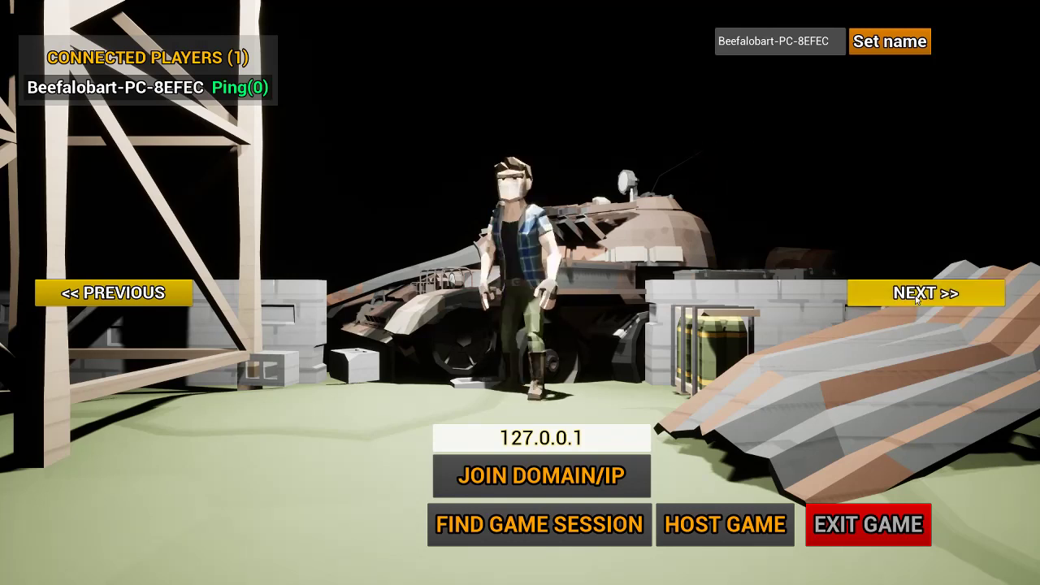
{"action": "left_click", "coordinate": [917, 299]}
{"action": "left_click", "coordinate": [917, 299]}
{"action": "left_click", "coordinate": [917, 299]}
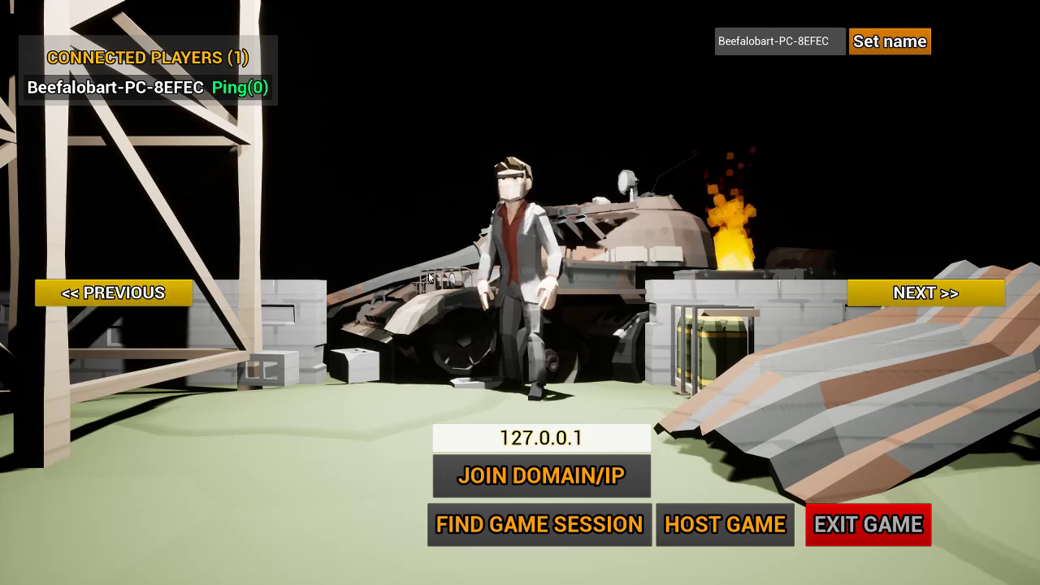
{"action": "left_click", "coordinate": [137, 301]}
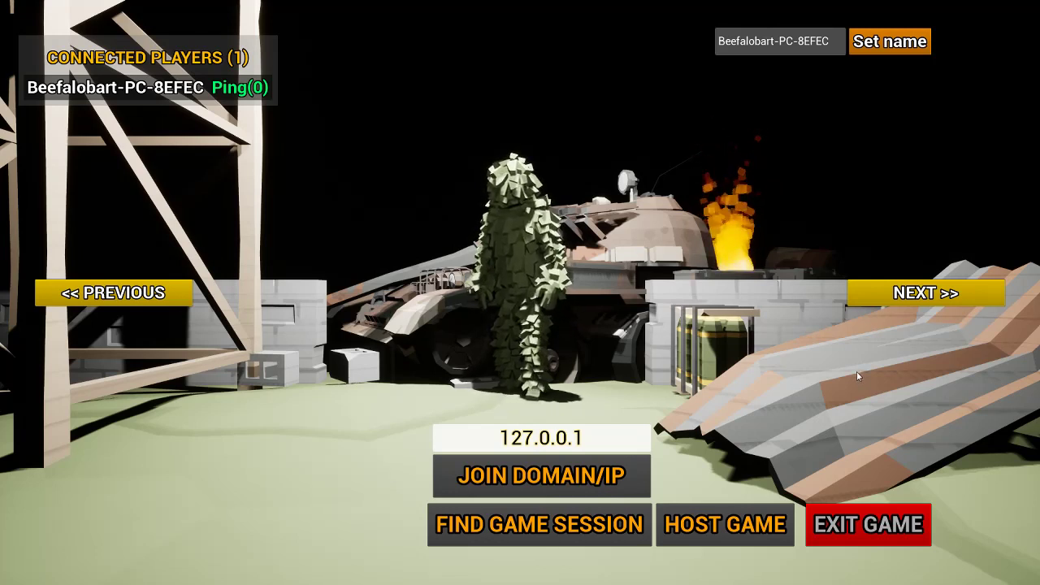
Cycle through more player characters and select the purple-haired woman in the black "Good Girl" tank top.
{"action": "left_click", "coordinate": [898, 291]}
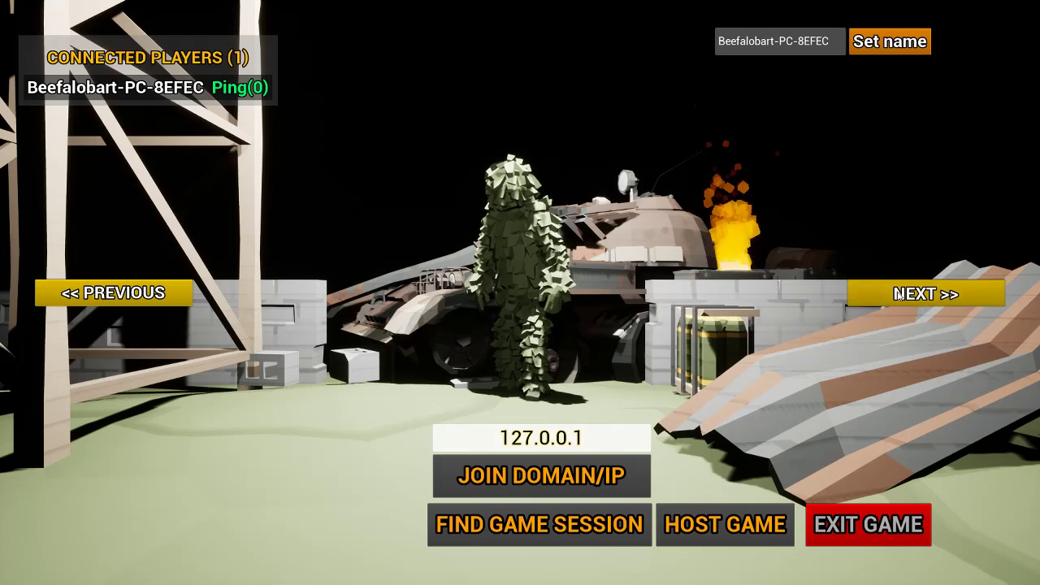
{"action": "left_click", "coordinate": [898, 293]}
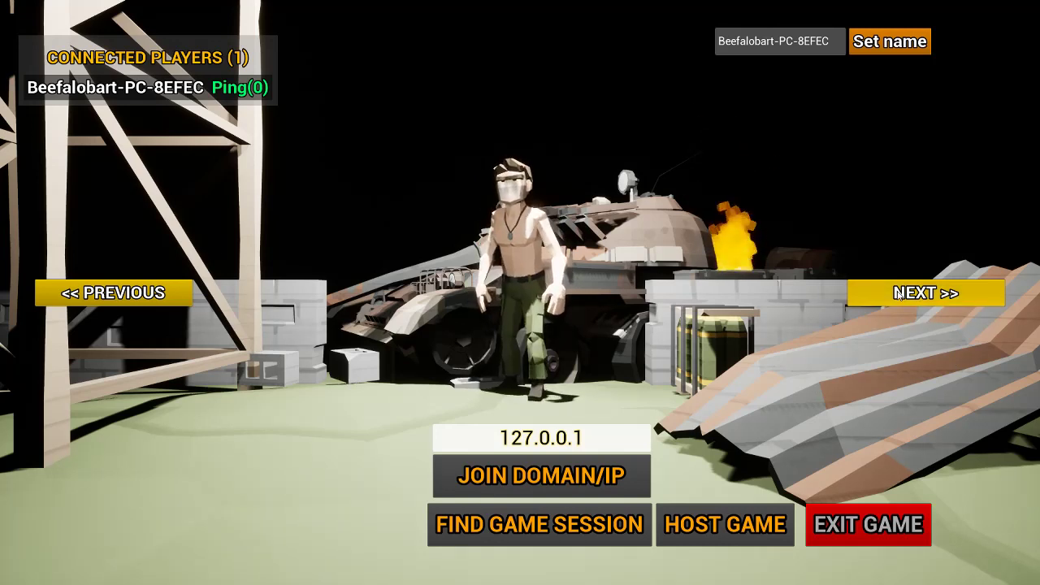
{"action": "left_click", "coordinate": [898, 294]}
{"action": "left_click", "coordinate": [898, 295]}
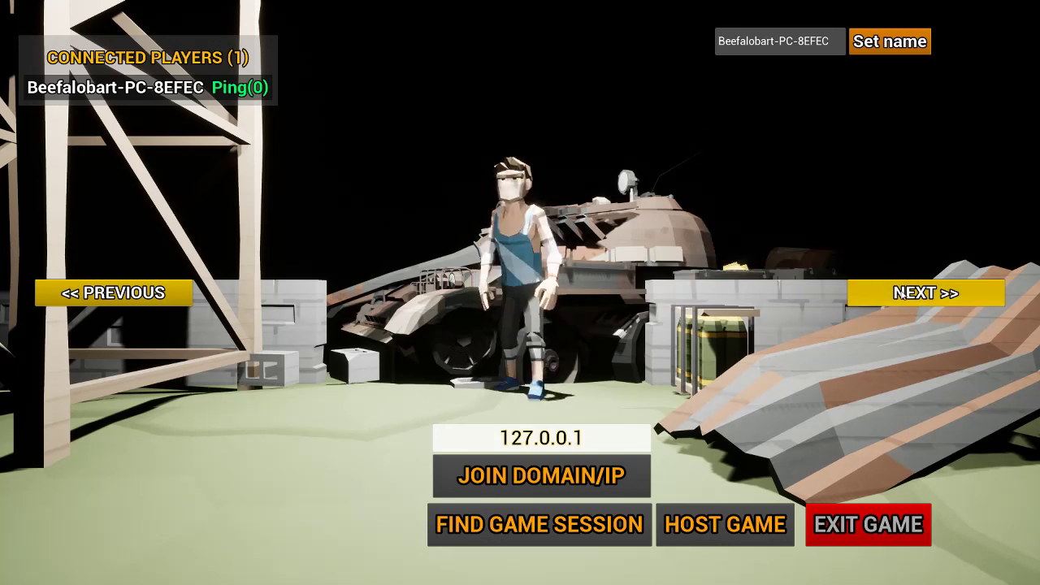
{"action": "left_click", "coordinate": [904, 294]}
{"action": "left_click", "coordinate": [904, 294]}
{"action": "left_click", "coordinate": [904, 294]}
{"action": "left_click", "coordinate": [904, 294]}
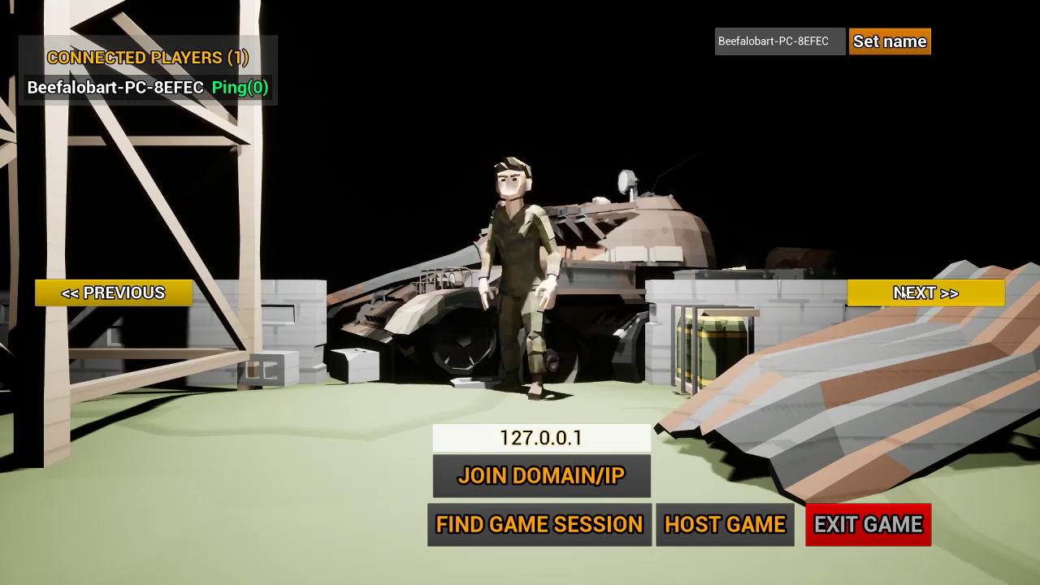
{"action": "left_click", "coordinate": [904, 294]}
{"action": "left_click", "coordinate": [904, 294]}
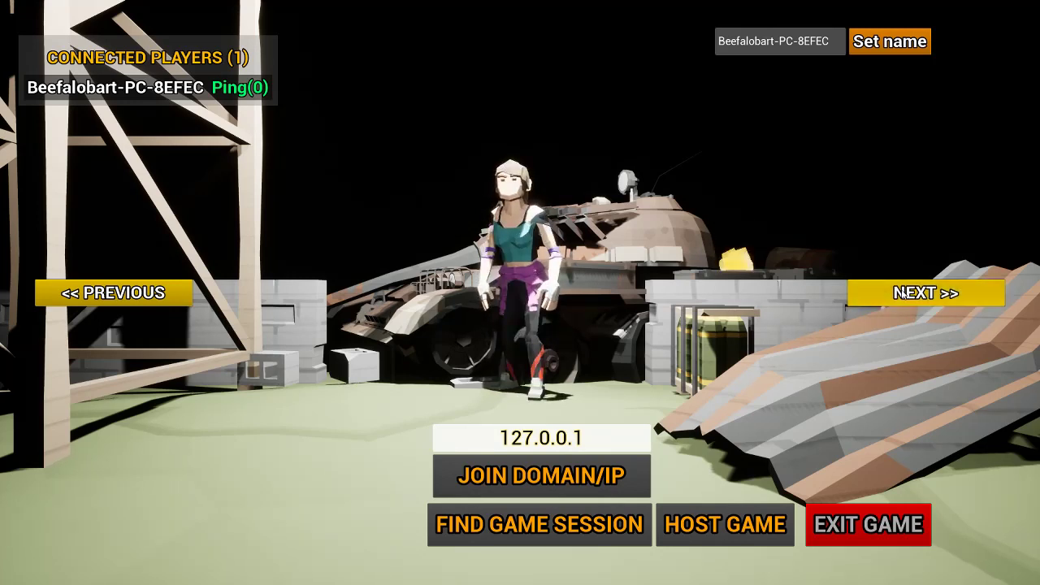
{"action": "left_click", "coordinate": [148, 291]}
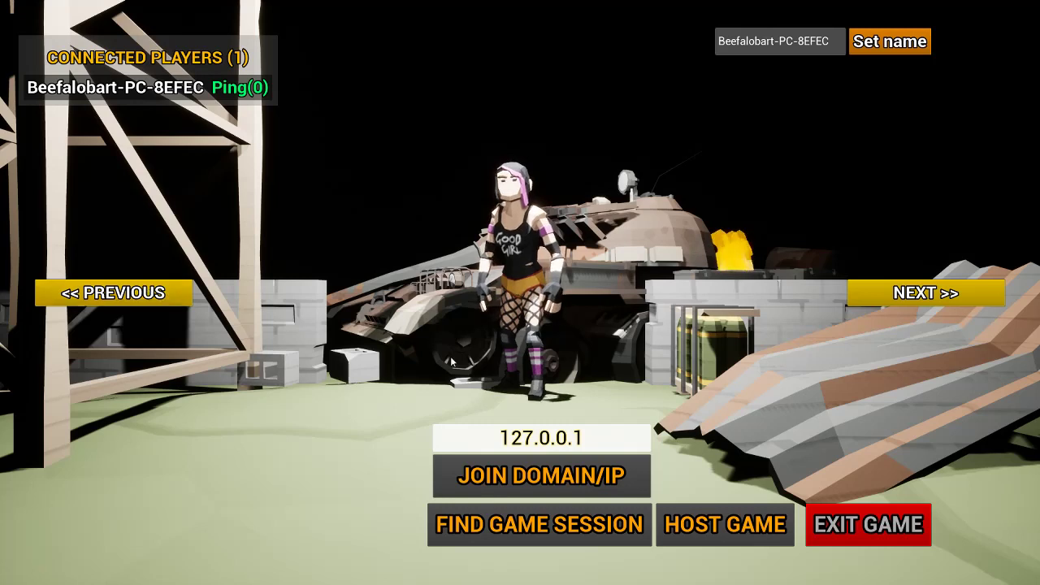
Host a Solo game on the Synty Island map with 4 maximum and 2 minimum players, and load the level.
{"action": "left_click", "coordinate": [685, 528]}
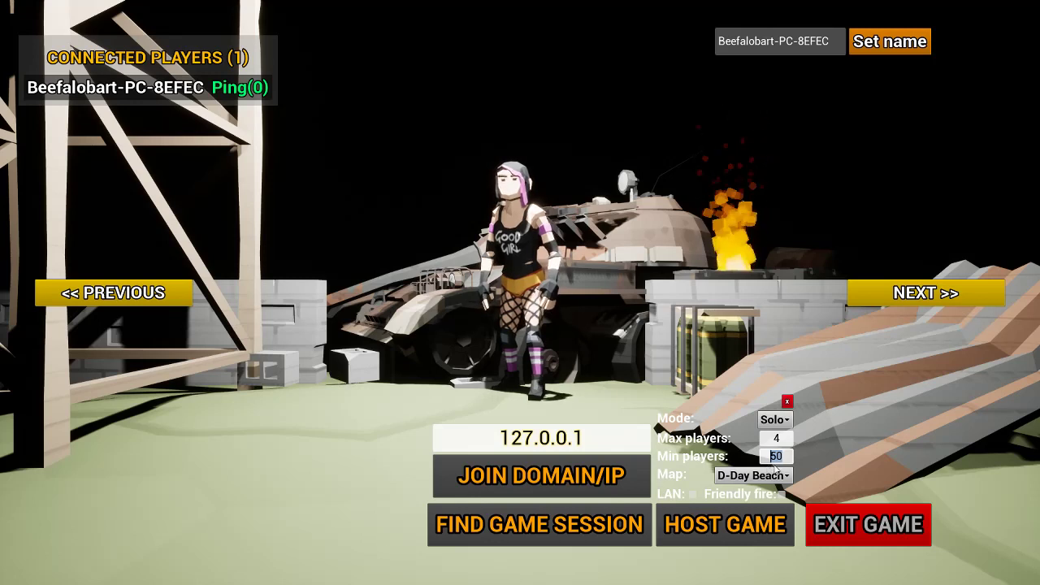
{"action": "left_click", "coordinate": [779, 478]}
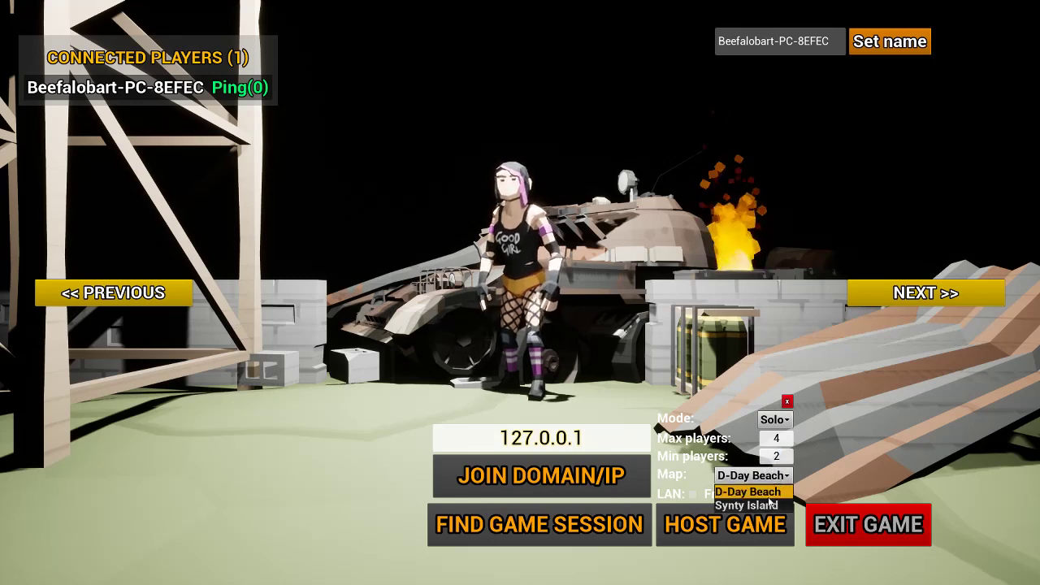
{"action": "left_click", "coordinate": [755, 506]}
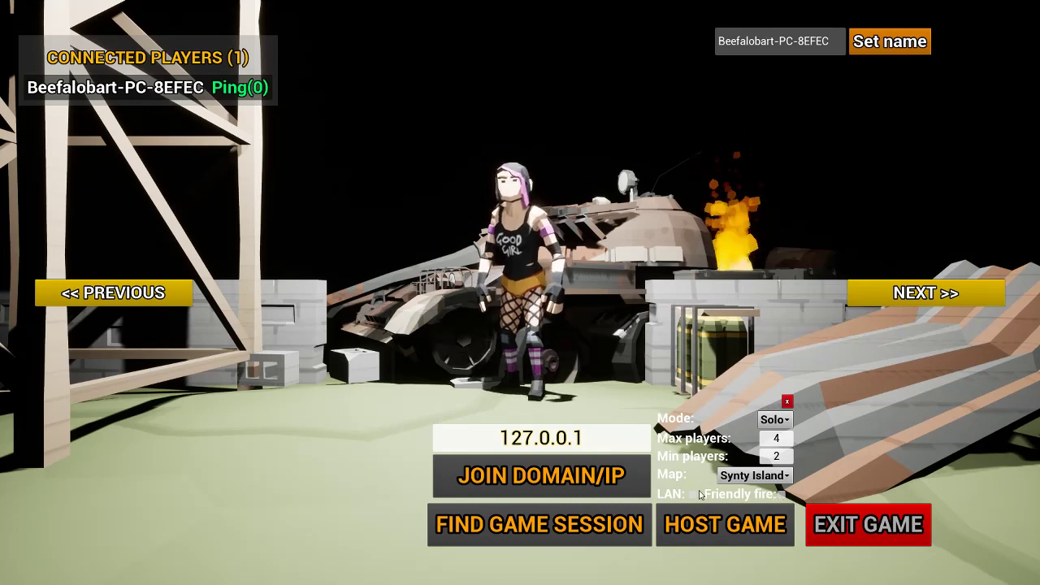
{"action": "left_click", "coordinate": [729, 527]}
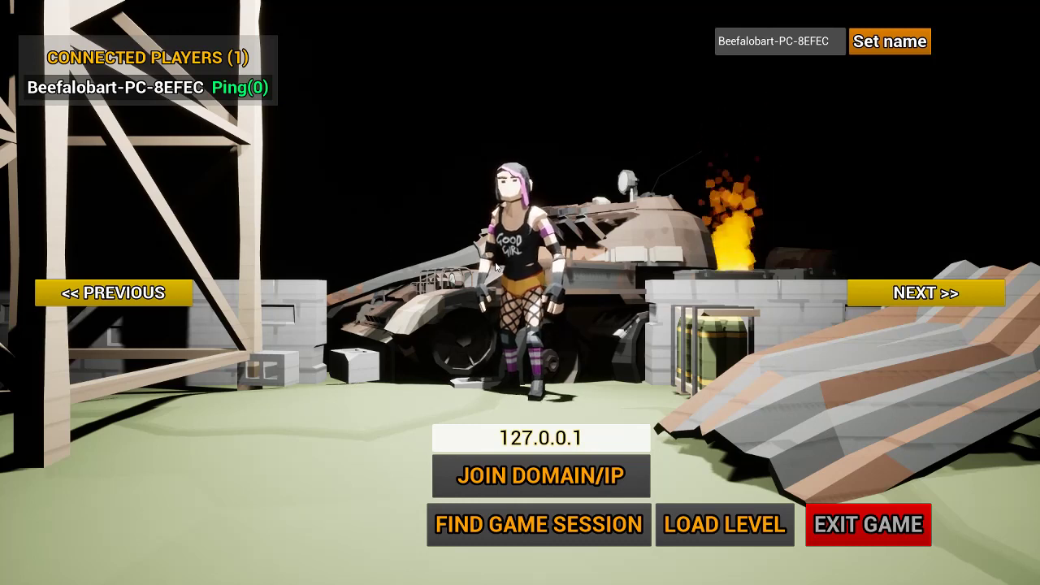
{"action": "left_click", "coordinate": [726, 523]}
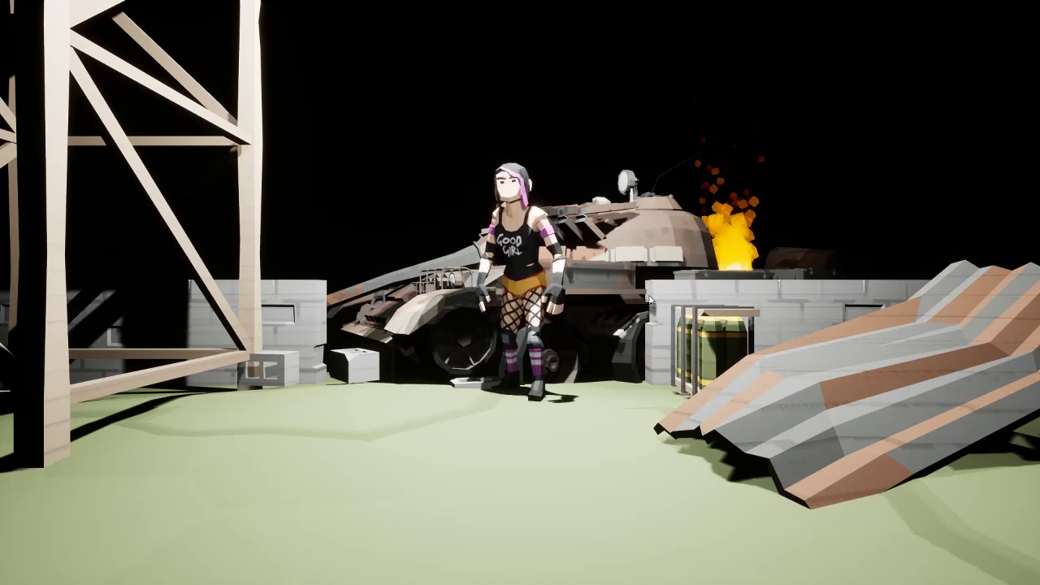
Run the character into the brick house on the waiting island and back out to the shoreline.
{"action": "key", "text": "w"}
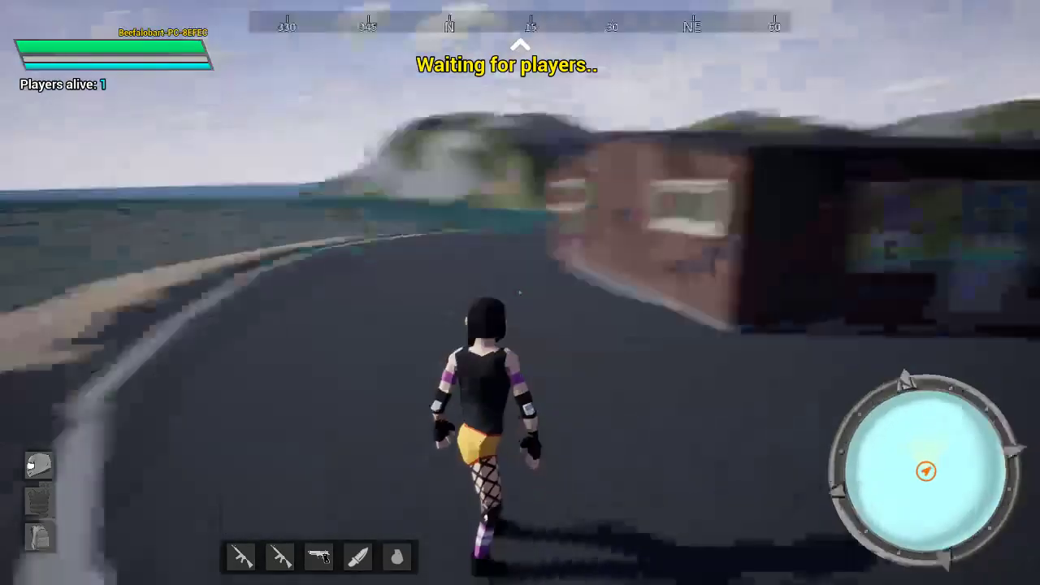
{"action": "key", "text": "w"}
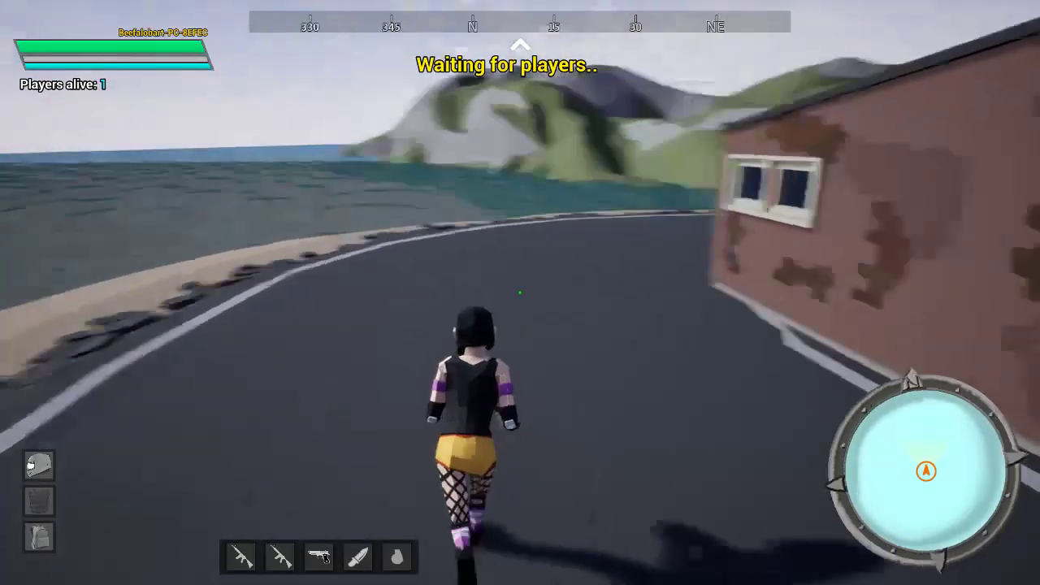
{"action": "key", "text": "w"}
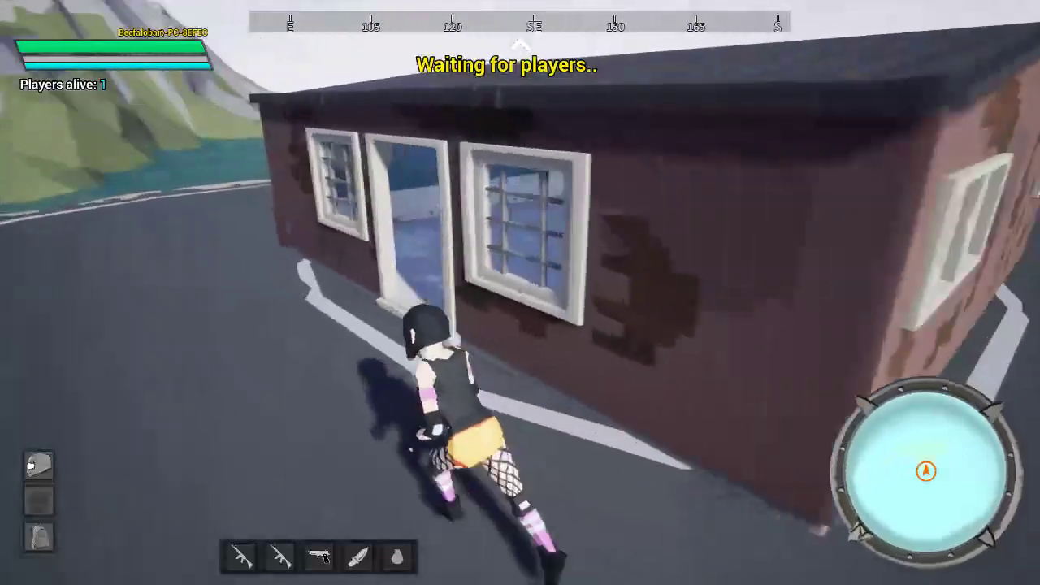
{"action": "key", "text": "w"}
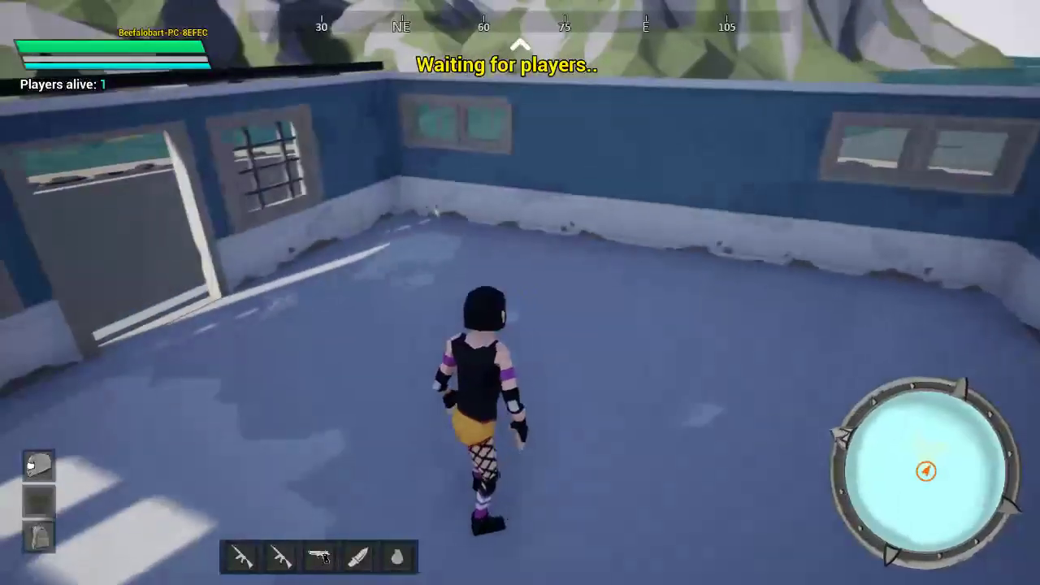
{"action": "key", "text": "w"}
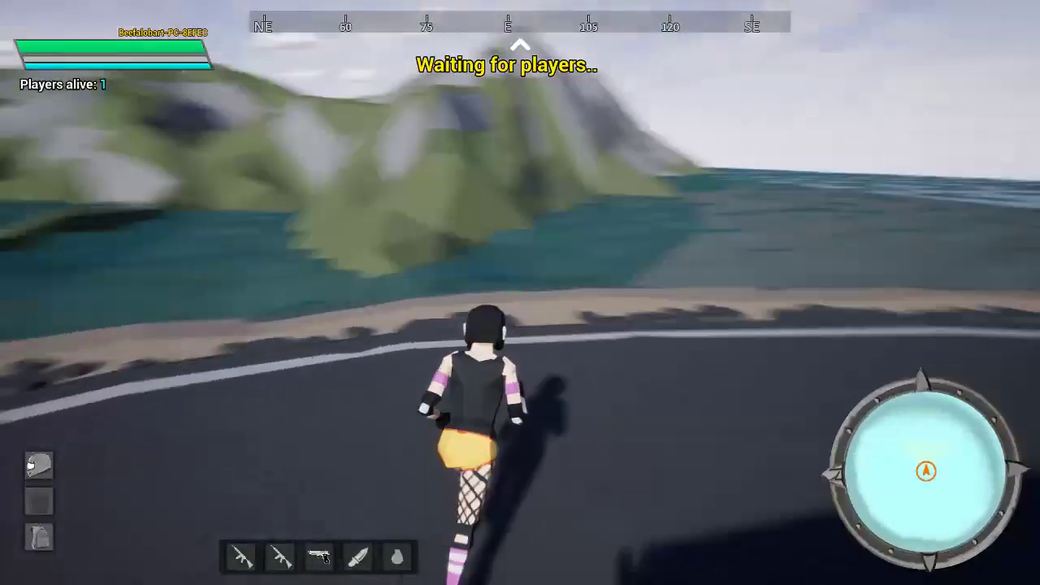
{"action": "key", "text": "w"}
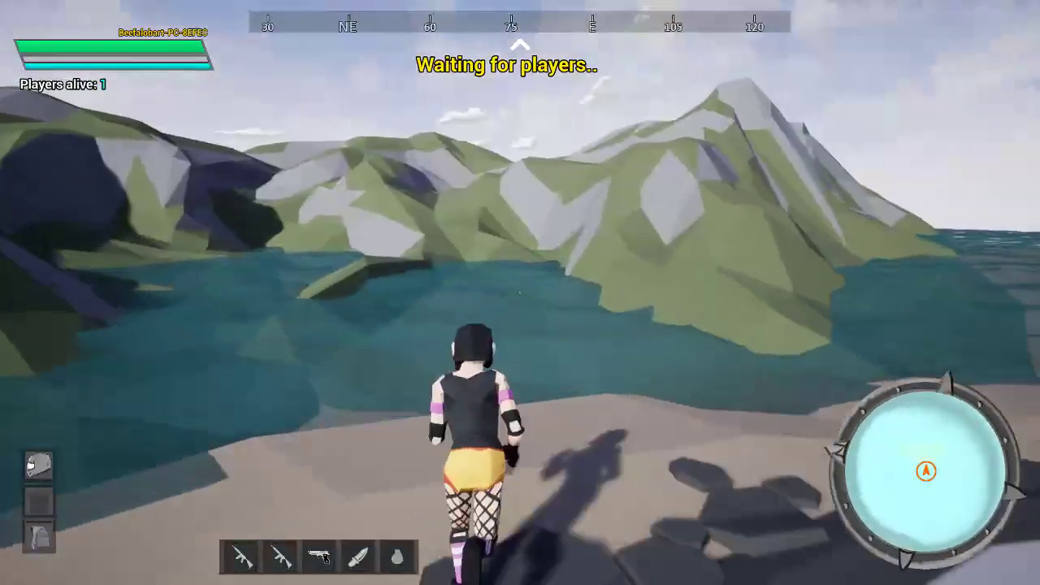
Run along the waiting island's shore and around the outside of the brick house to show the surroundings.
{"action": "key", "text": "w"}
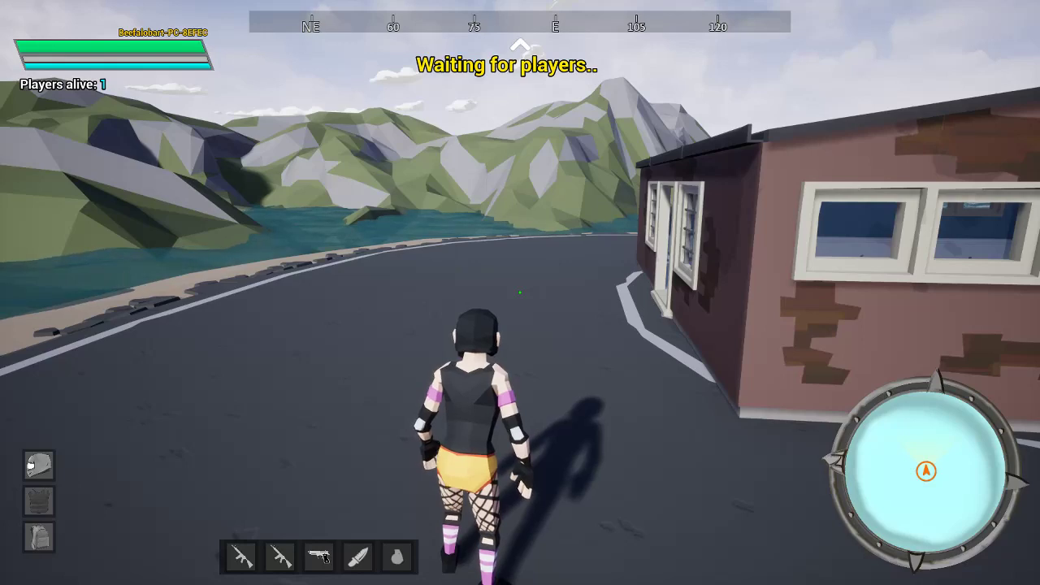
{"action": "key", "text": "w"}
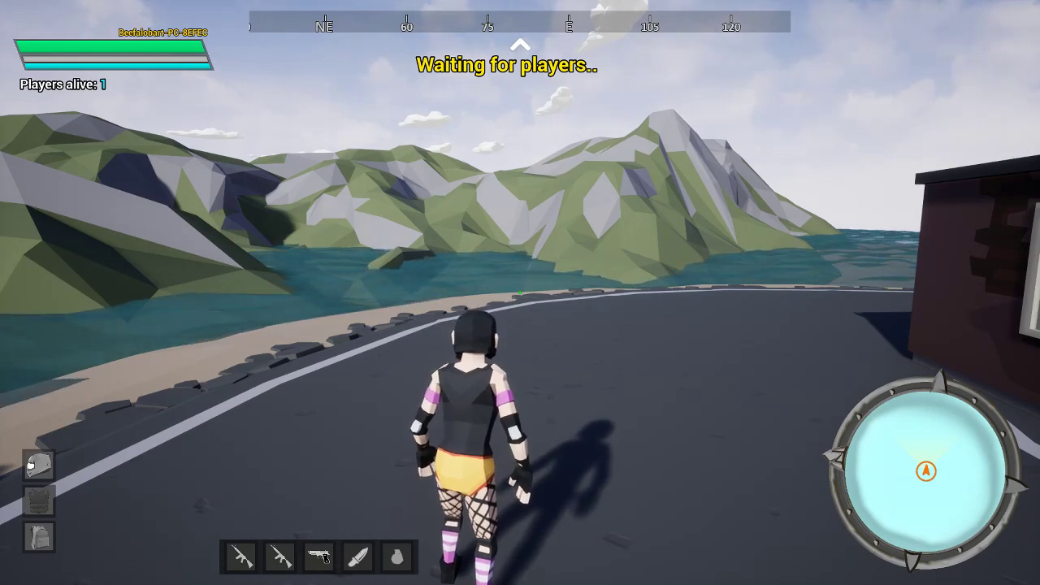
{"action": "key", "text": "w"}
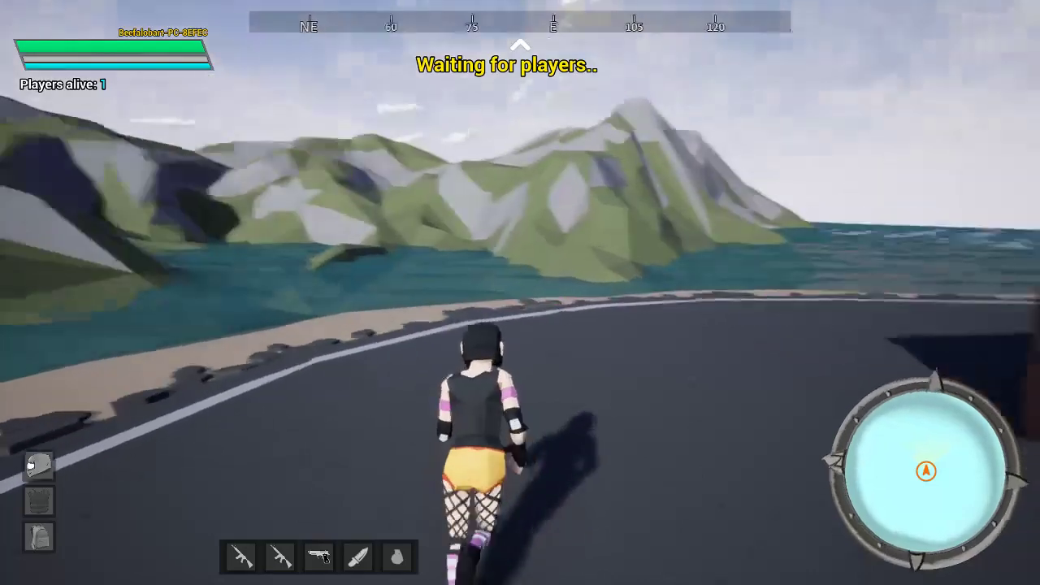
{"action": "key", "text": "w"}
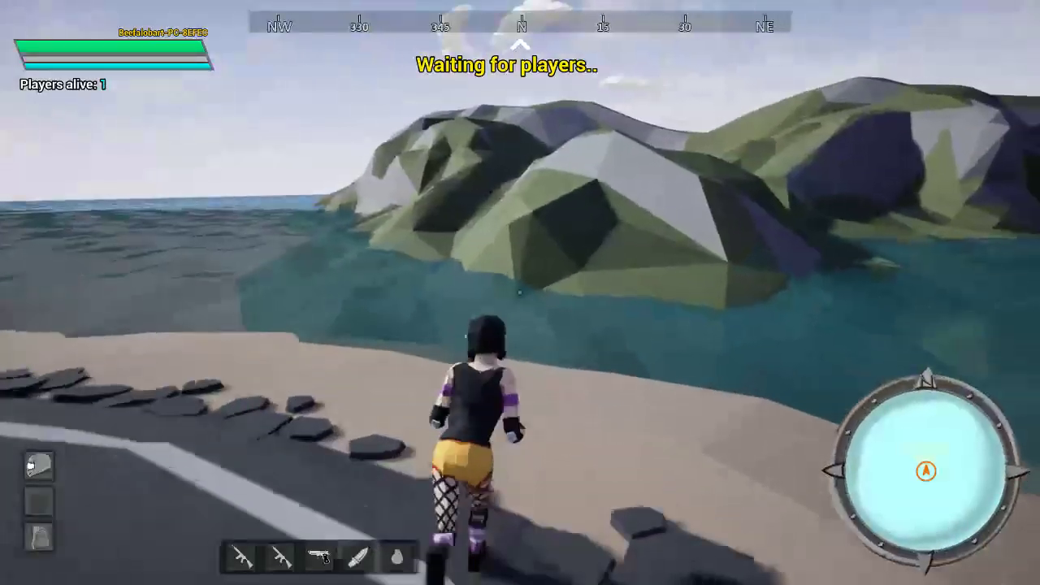
{"action": "key", "text": "w"}
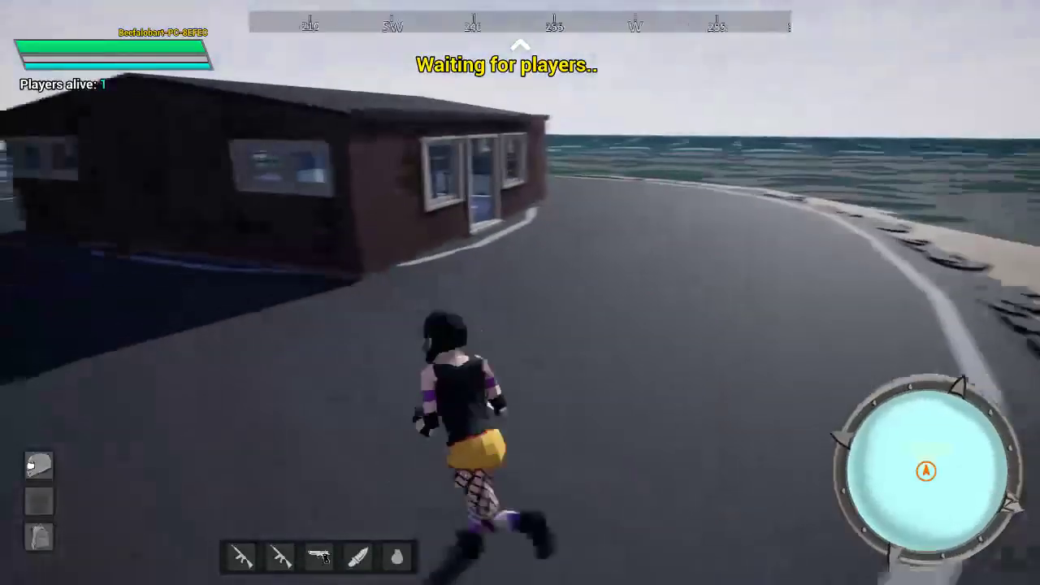
{"action": "key", "text": "w"}
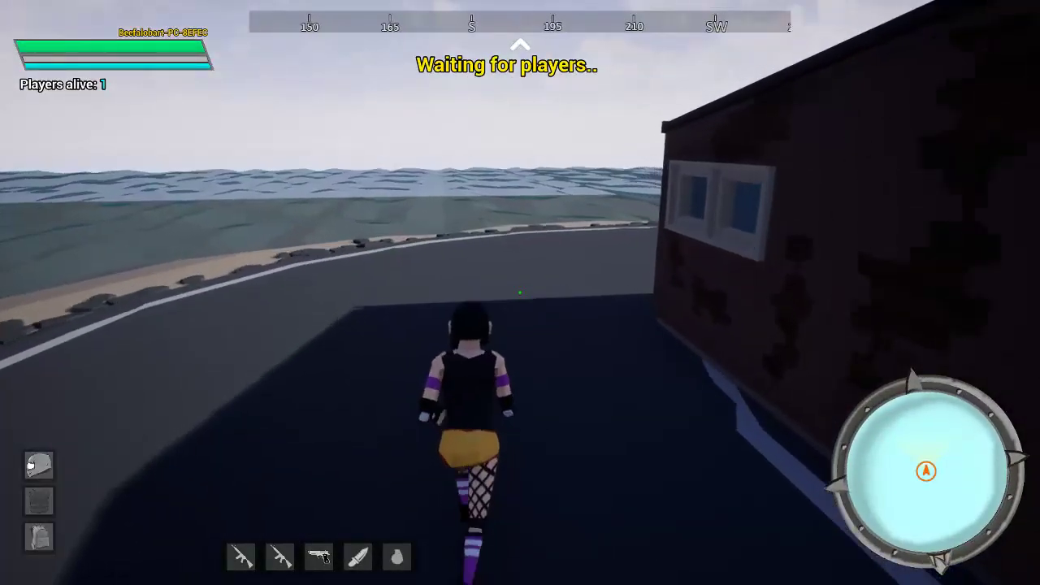
{"action": "key", "text": "w"}
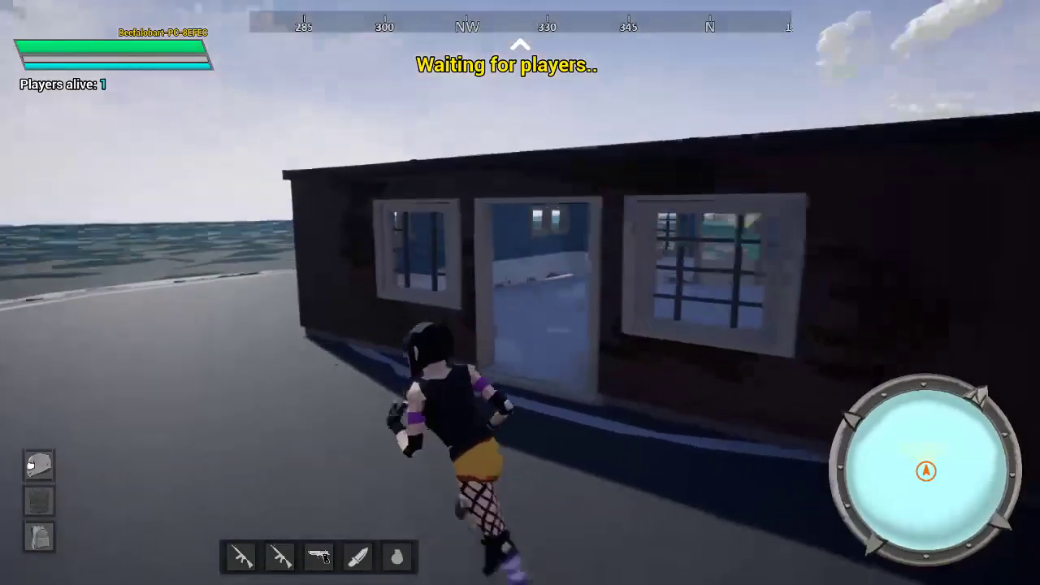
{"action": "key", "text": "w"}
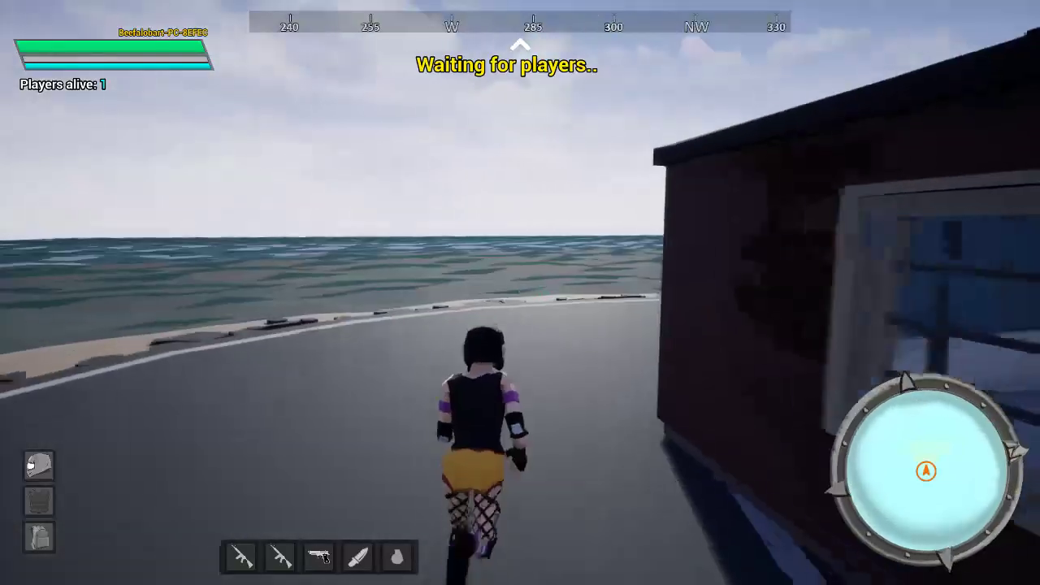
{"action": "key", "text": "w"}
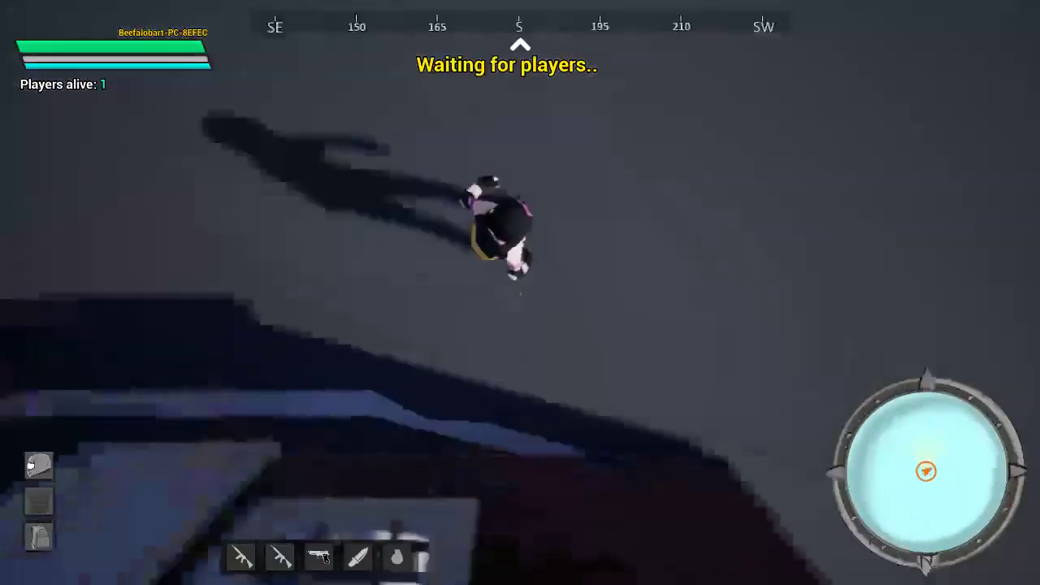
{"action": "key", "text": "w"}
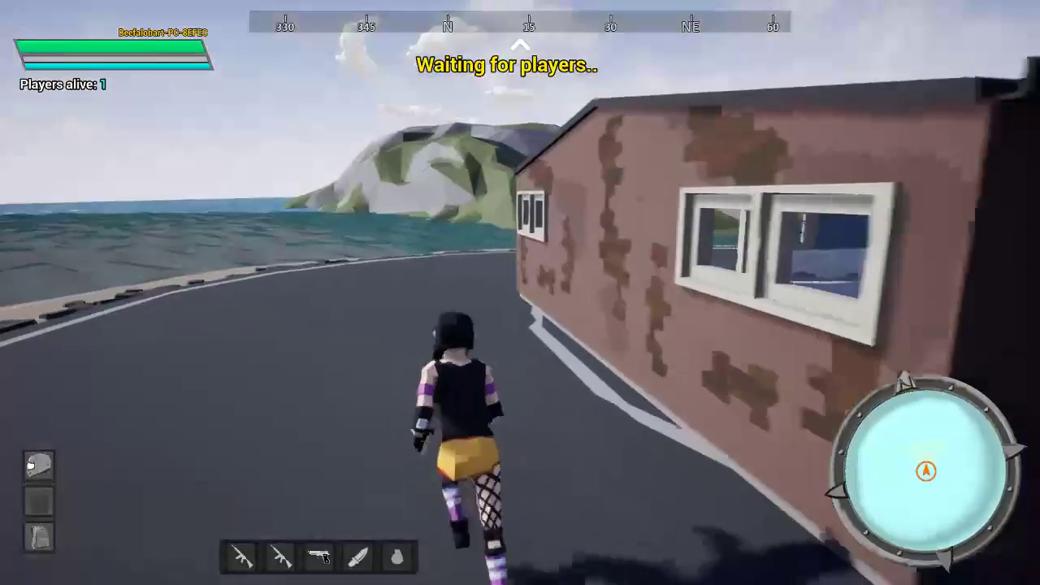
Run the character along the brick house, then view the empty player inventory and close it.
{"action": "key", "text": "w"}
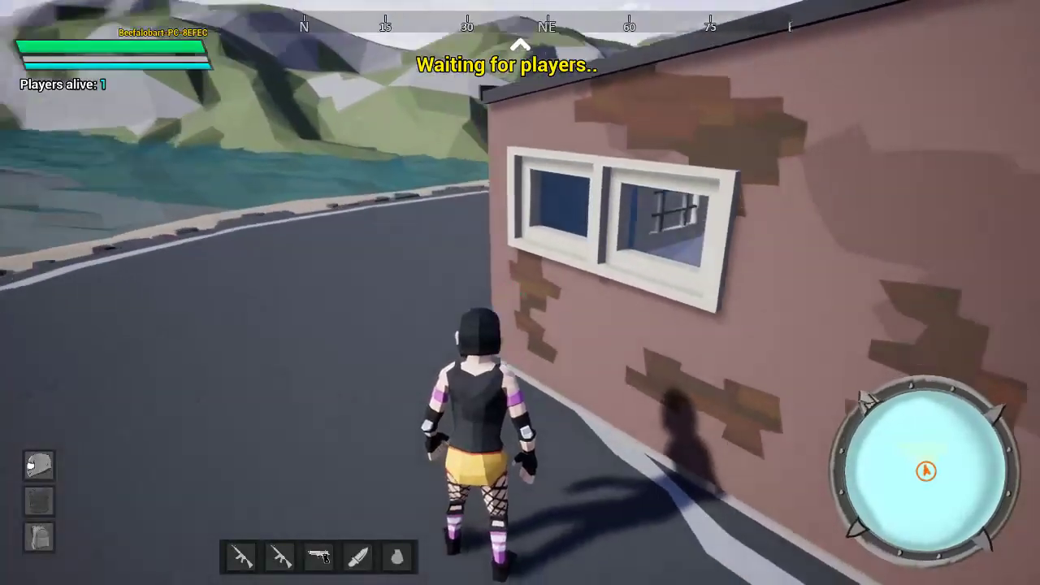
{"action": "key", "text": "Tab"}
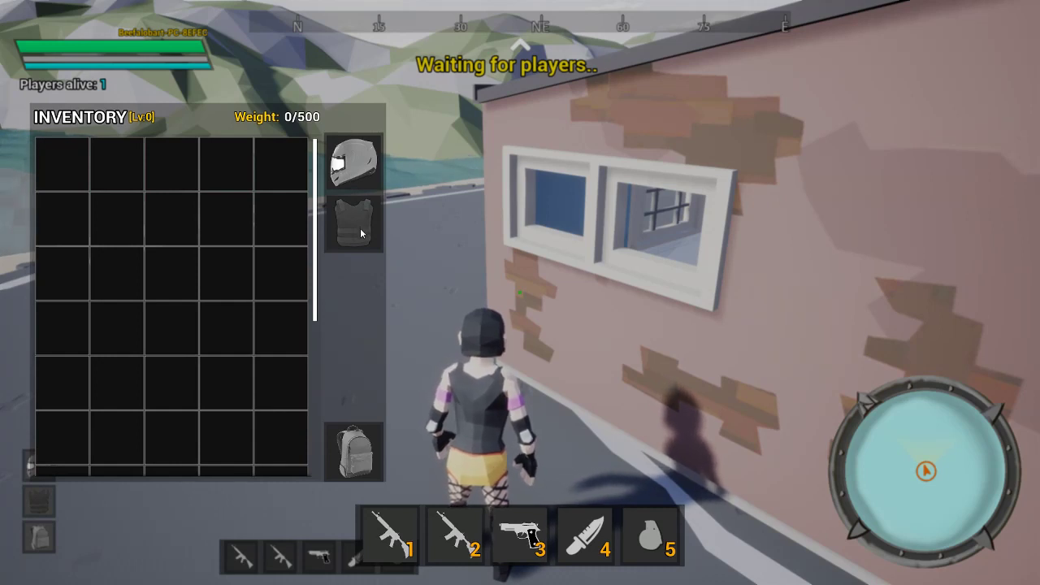
{"action": "key", "text": "Tab"}
{"action": "key", "text": "w"}
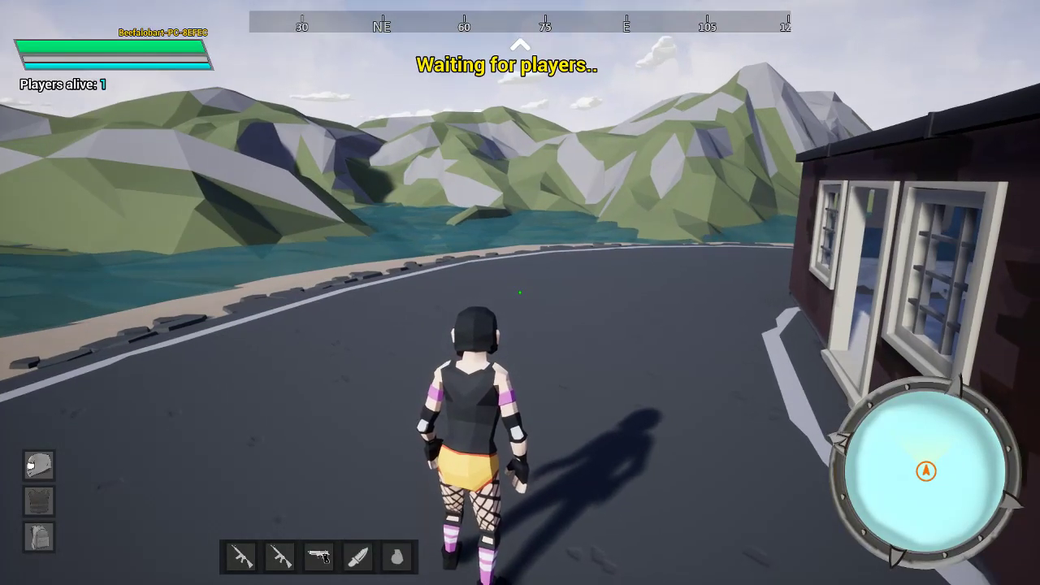
Demonstrate the character's crouch near the house and resume running.
{"action": "key", "text": "c"}
{"action": "key", "text": "c"}
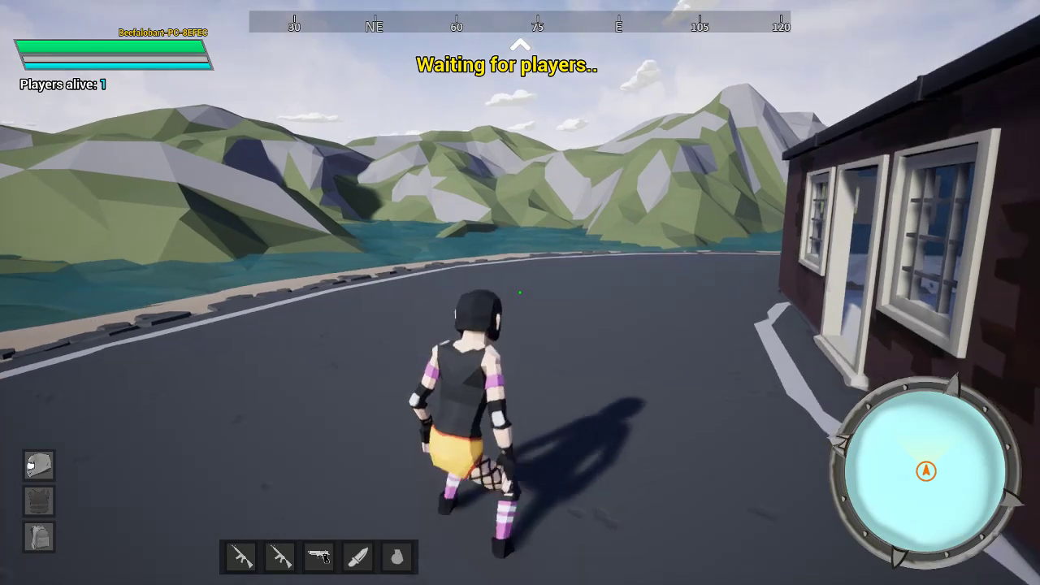
{"action": "key", "text": "w"}
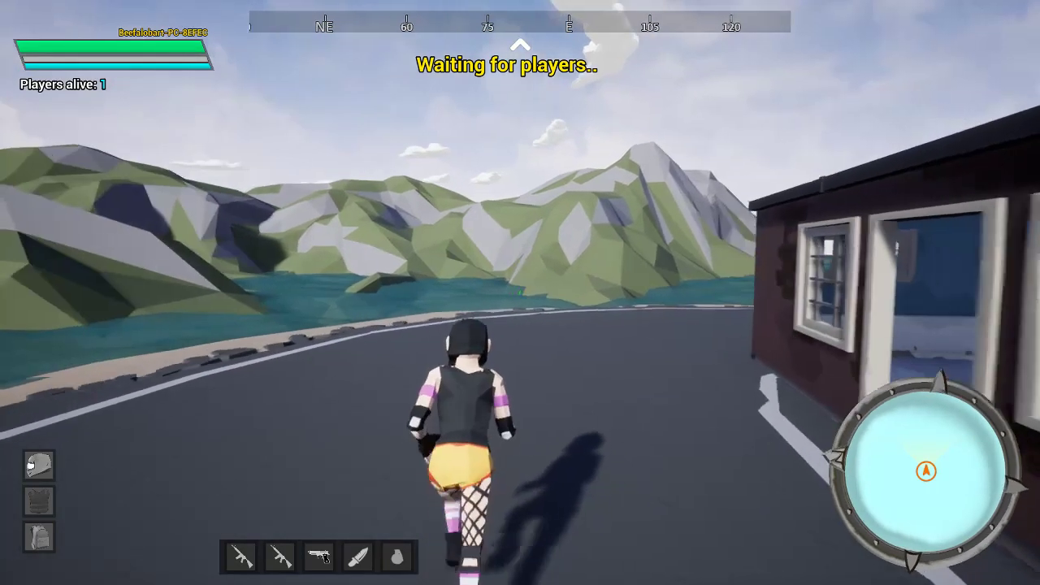
Demonstrate switching between first-person and third-person camera views while running around the brick house and along the shore.
{"action": "key", "text": "v"}
{"action": "key", "text": "w"}
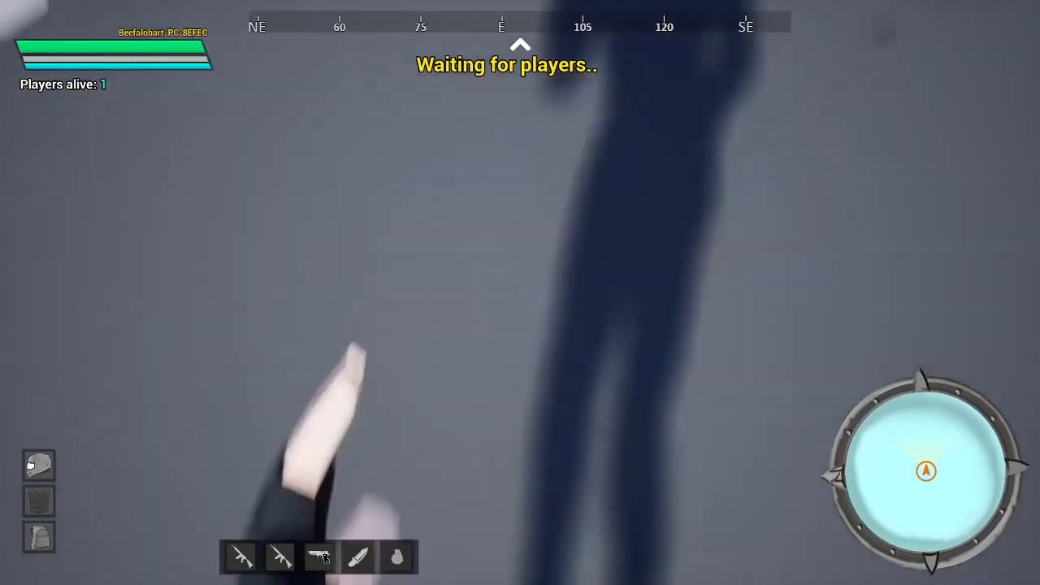
{"action": "key", "text": "v"}
{"action": "key", "text": "w"}
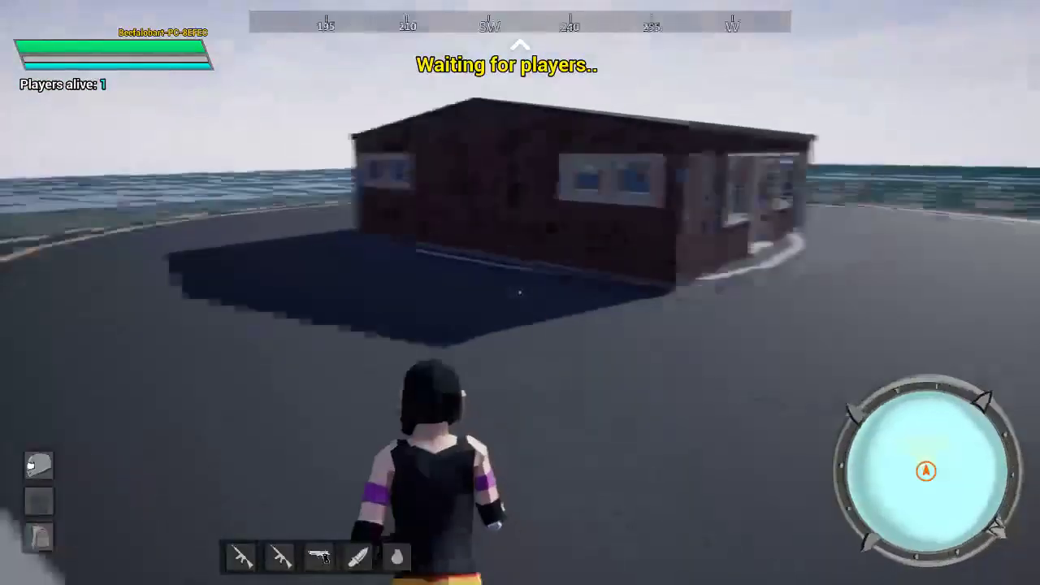
{"action": "key", "text": "c"}
{"action": "key", "text": "v"}
{"action": "key", "text": "w"}
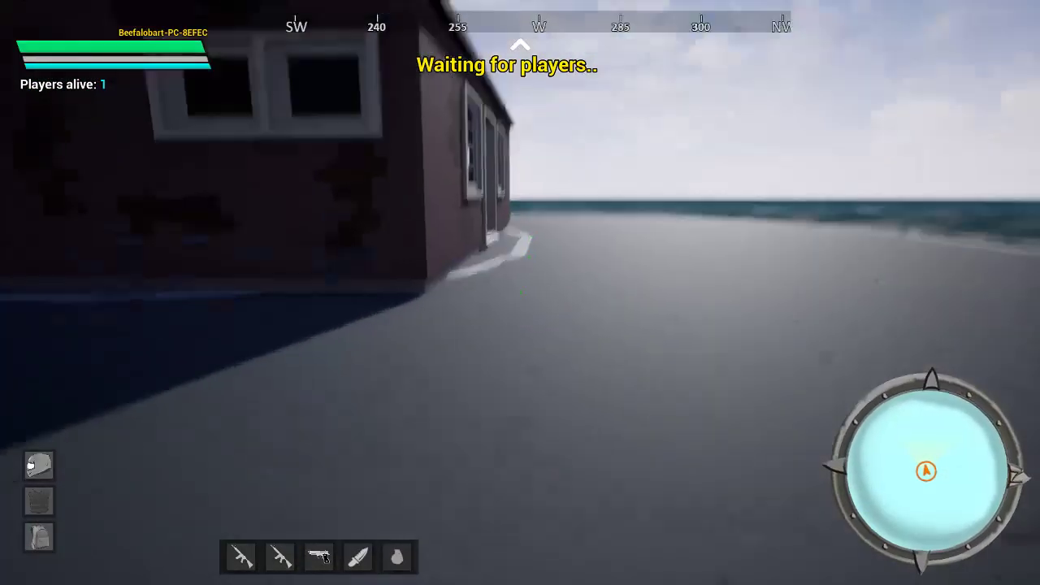
{"action": "key", "text": "v"}
{"action": "key", "text": "w"}
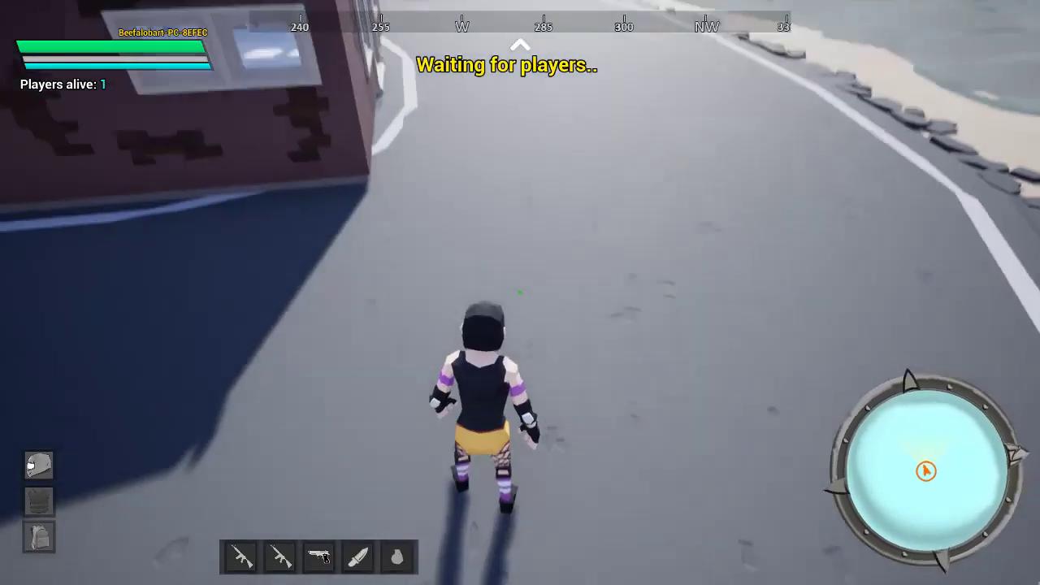
{"action": "key", "text": "w"}
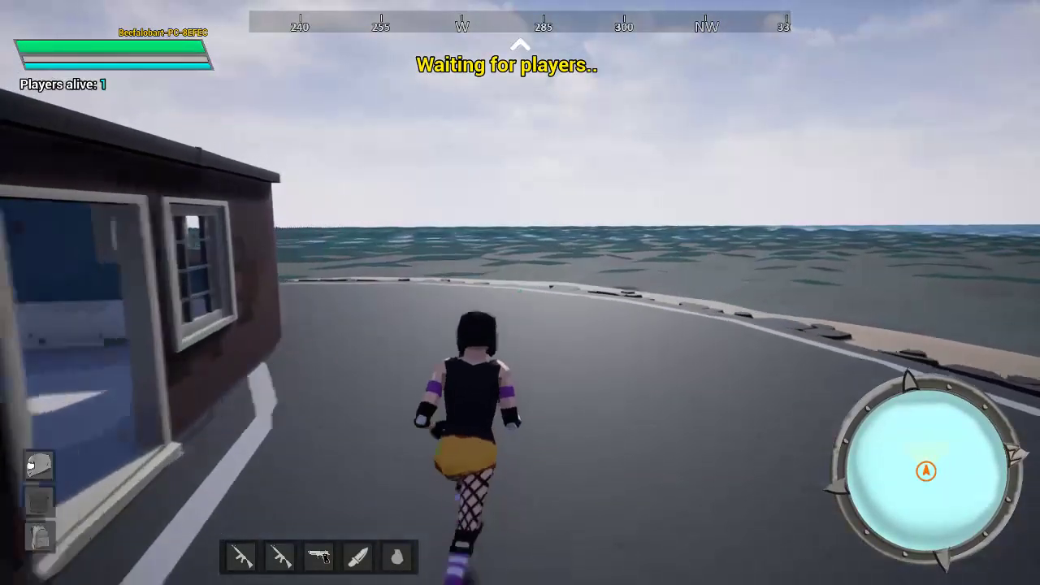
{"action": "key", "text": "w"}
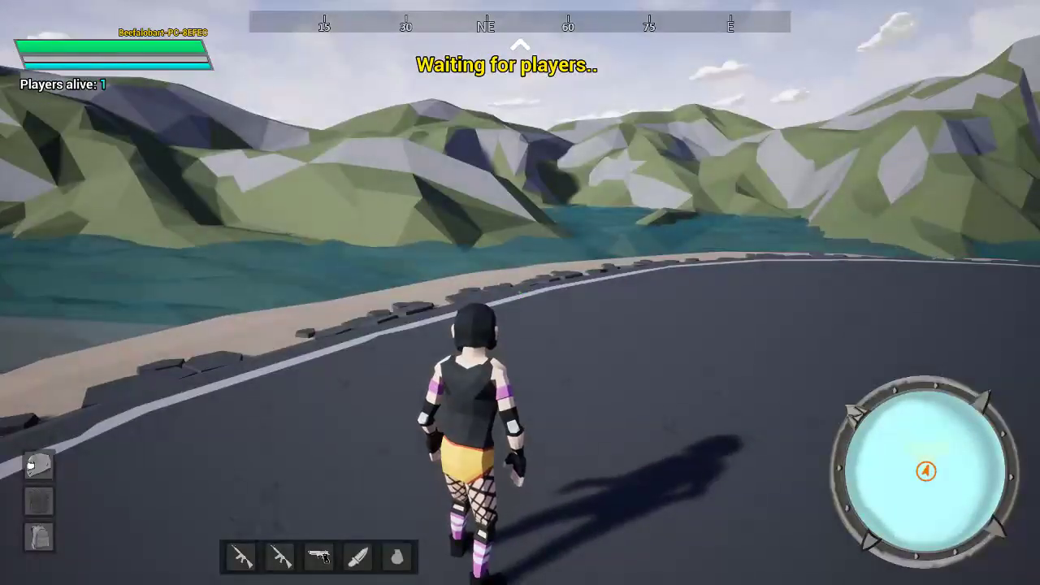
Quit the game and minimize the FartNite folder window to clear the desktop.
{"action": "key", "text": "Escape"}
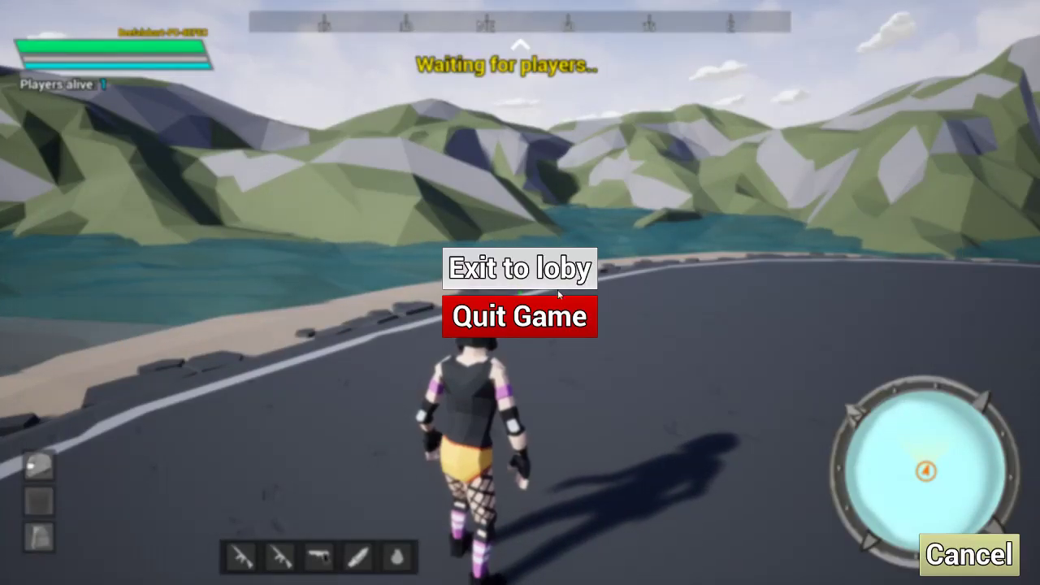
{"action": "left_click", "coordinate": [545, 319]}
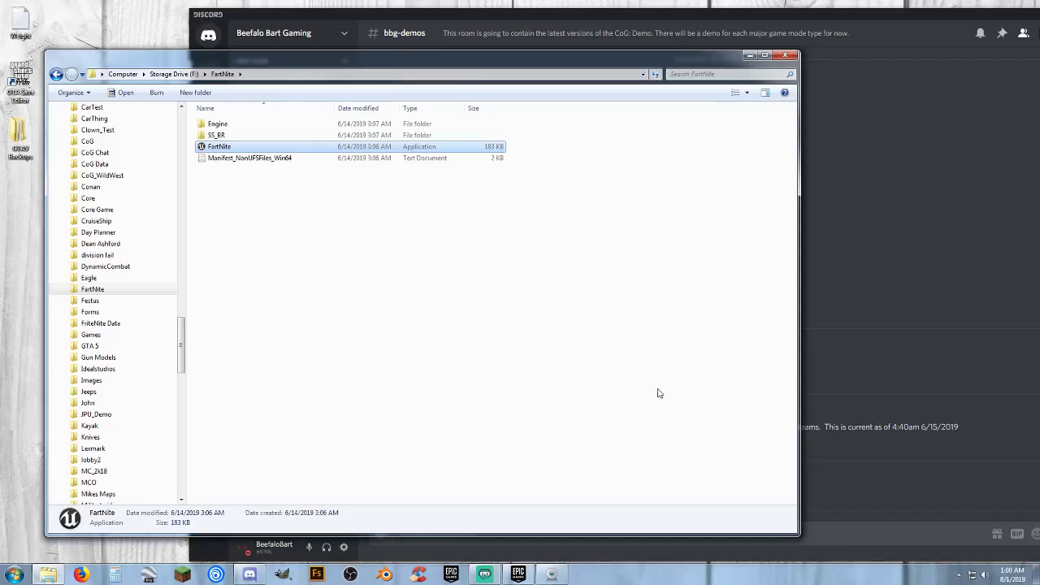
{"action": "left_click", "coordinate": [749, 56]}
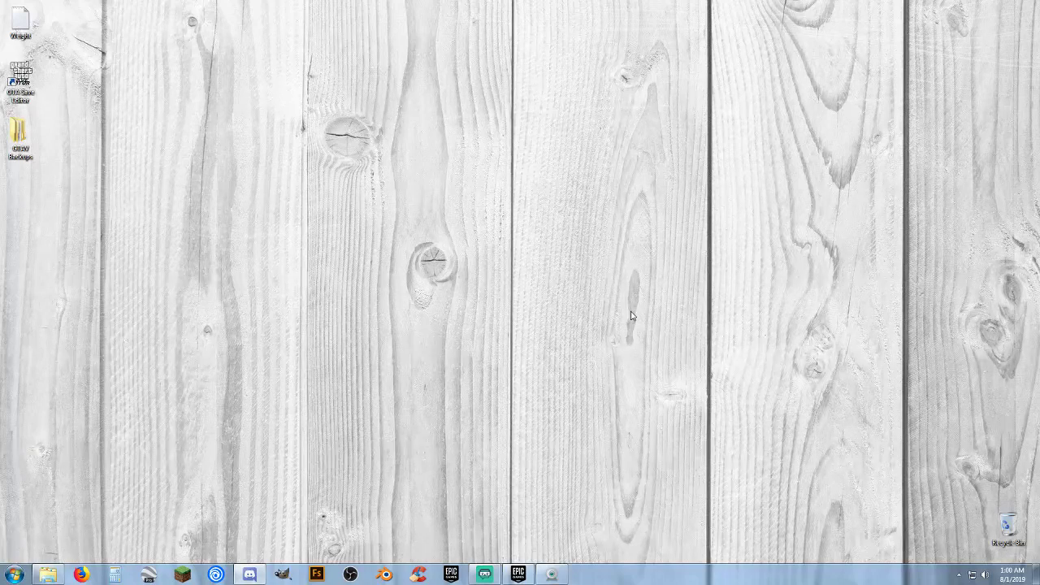
Switch to the Epic Games Launcher, open the SS_BR project from the library, and maximize the Unreal Editor window.
{"action": "left_click", "coordinate": [521, 576]}
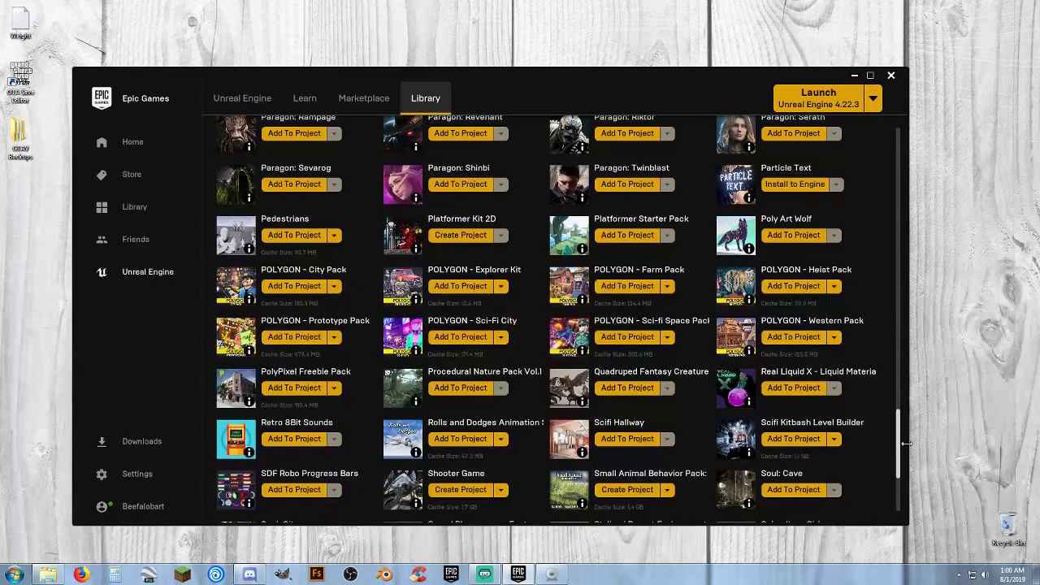
{"action": "left_click_drag", "start_coordinate": [900, 457], "coordinate": [894, 235]}
{"action": "scroll", "coordinate": [813, 244], "scroll_direction": "down", "scroll_amount": 3}
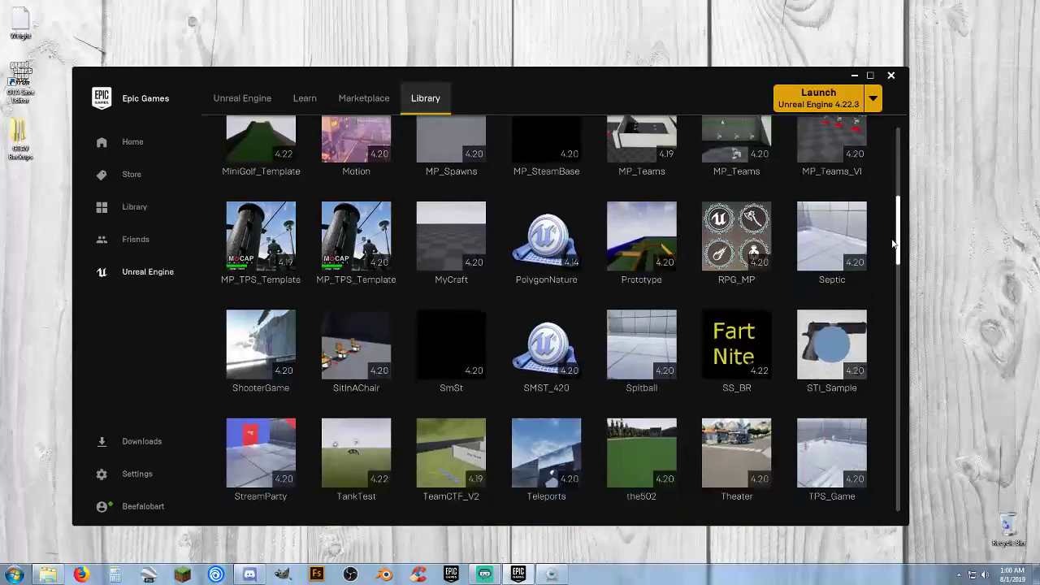
{"action": "left_click", "coordinate": [707, 257]}
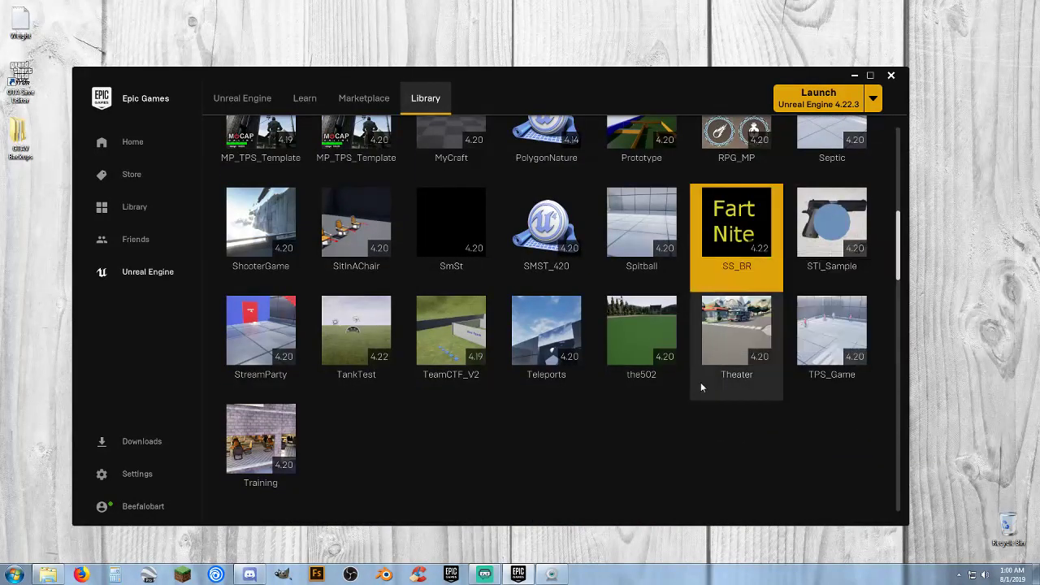
{"action": "double_click", "coordinate": [729, 236]}
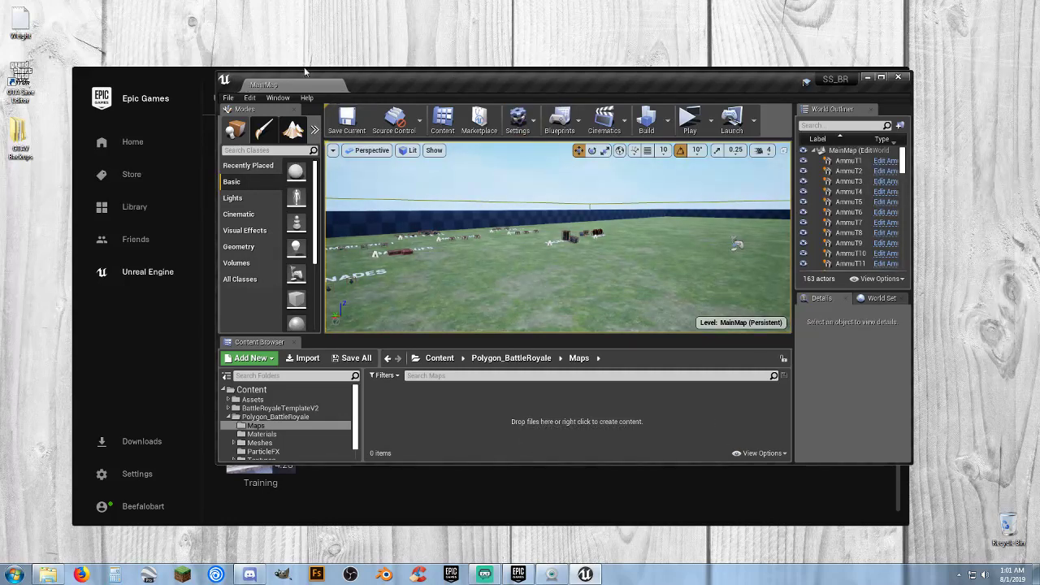
{"action": "double_click", "coordinate": [467, 78]}
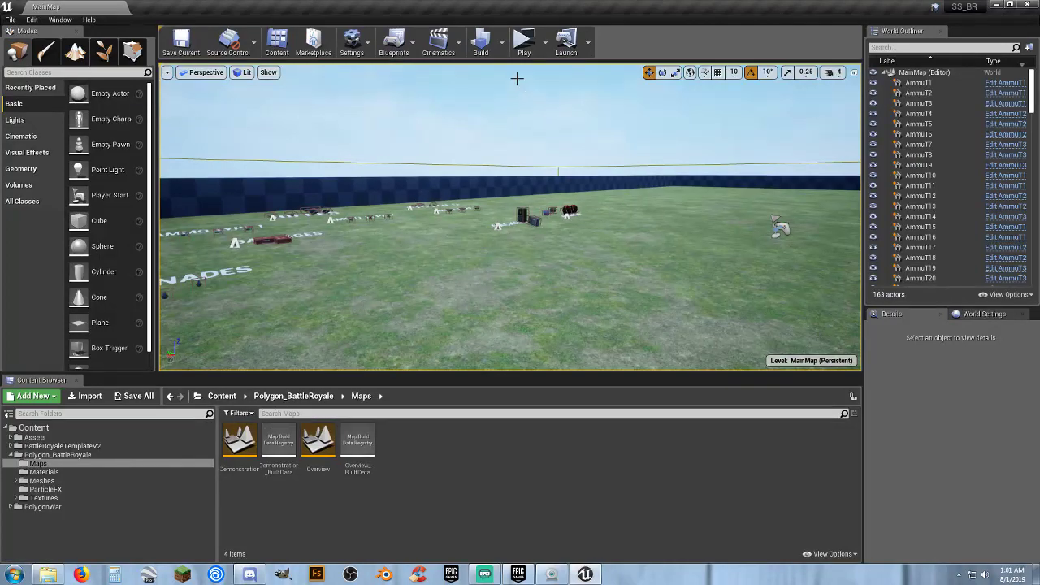
Look around the MainMap level, then open the Demonstration map from the Polygon_BattleRoyale Maps folder.
{"action": "right_click_drag", "start_coordinate": [541, 262], "coordinate": [691, 227]}
{"action": "right_click_drag", "start_coordinate": [546, 243], "coordinate": [546, 183]}
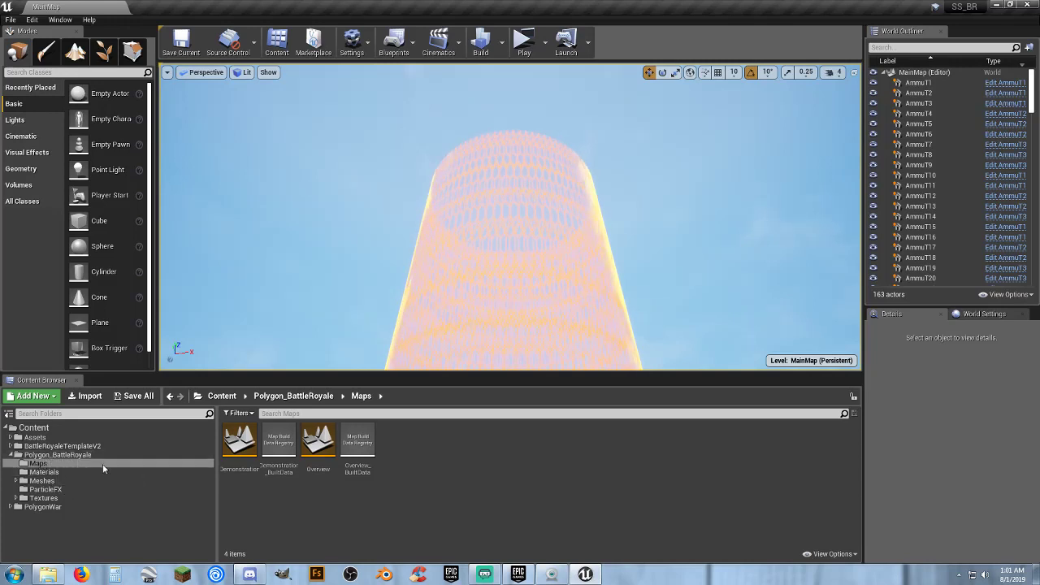
{"action": "left_click", "coordinate": [240, 469]}
{"action": "double_click", "coordinate": [240, 470]}
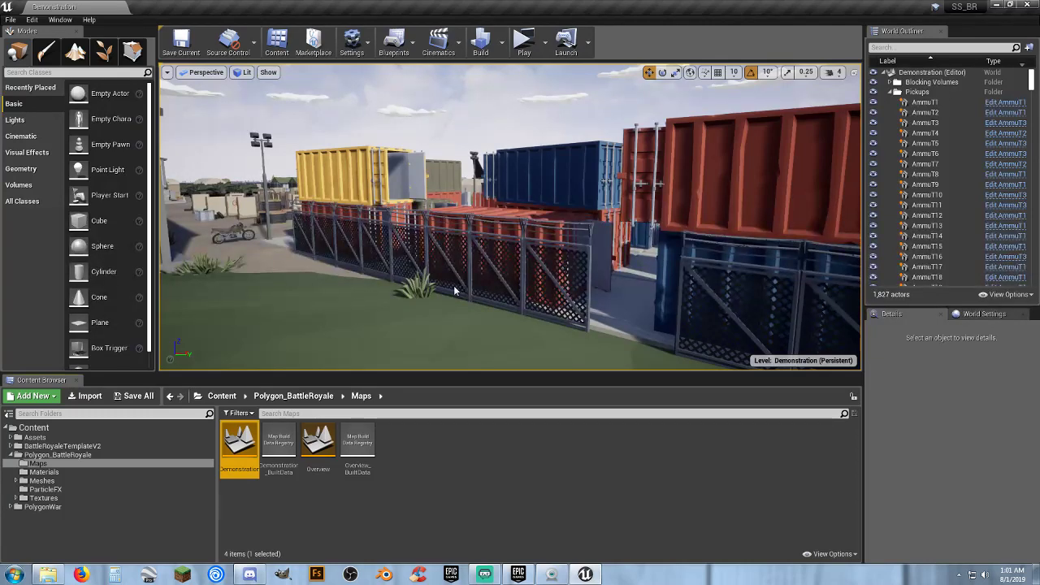
Fly through the Demonstration level to examine the container yard, military base, building interiors and surrounding islands.
{"action": "key", "text": "w"}
{"action": "right_click_drag", "start_coordinate": [439, 241], "coordinate": [602, 106]}
{"action": "key", "text": "w"}
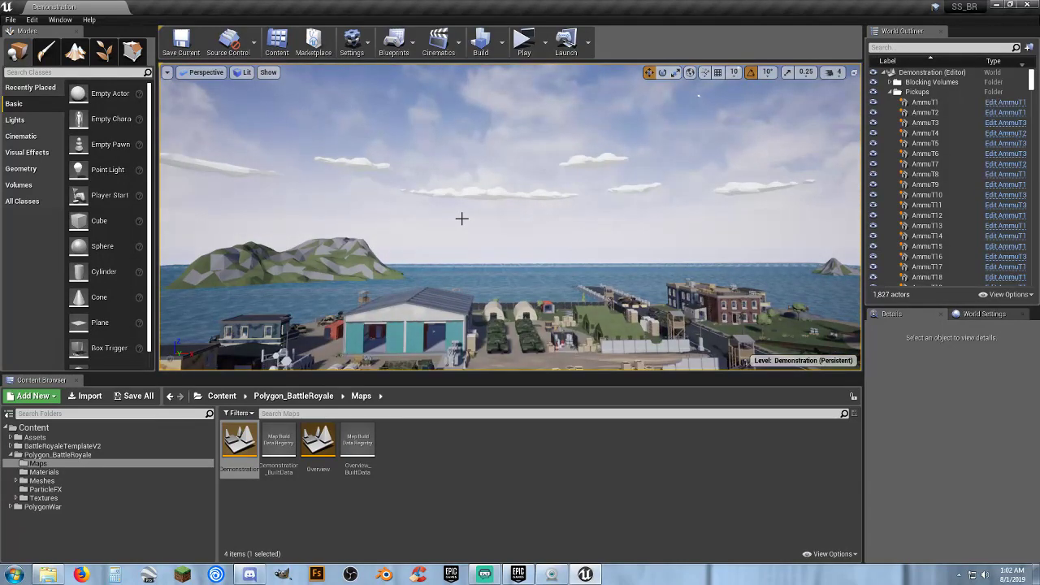
{"action": "right_click_drag", "start_coordinate": [489, 216], "coordinate": [407, 244]}
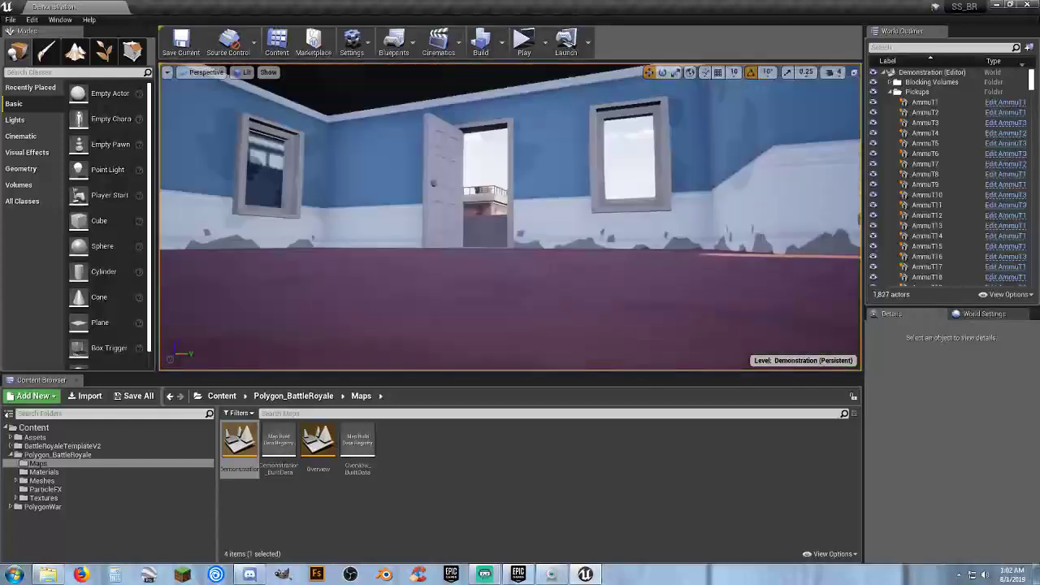
{"action": "mouse_move", "coordinate": [569, 355]}
{"action": "right_mouse_down"}
{"action": "mouse_move", "coordinate": [547, 348]}
{"action": "mouse_move", "coordinate": [569, 355]}
{"action": "right_mouse_up"}
{"action": "key", "text": "w"}
{"action": "key", "text": "w"}
{"action": "key", "text": "w"}
{"action": "right_click_drag", "start_coordinate": [434, 219], "coordinate": [435, 219]}
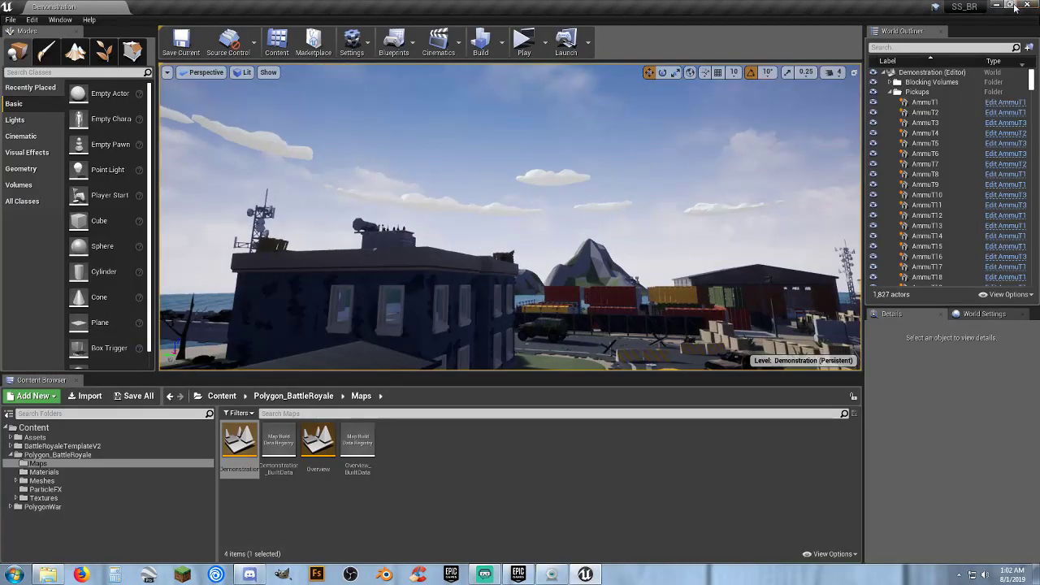
Find the MiniGolf_Template project among the existing projects and open it in place of SS_BR.
{"action": "left_click", "coordinate": [9, 20]}
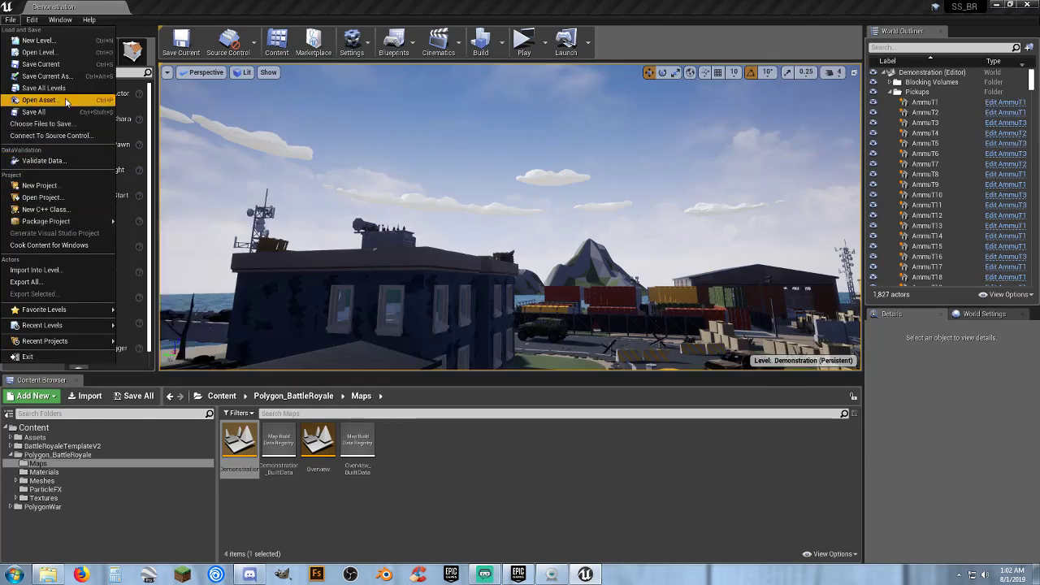
{"action": "left_click", "coordinate": [65, 196]}
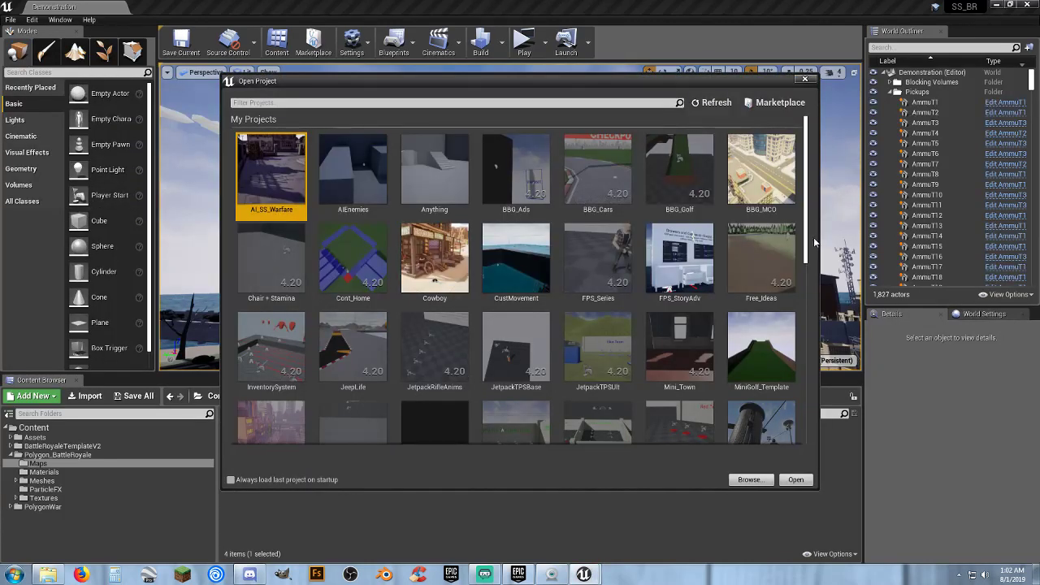
{"action": "left_click_drag", "start_coordinate": [810, 246], "coordinate": [831, 372]}
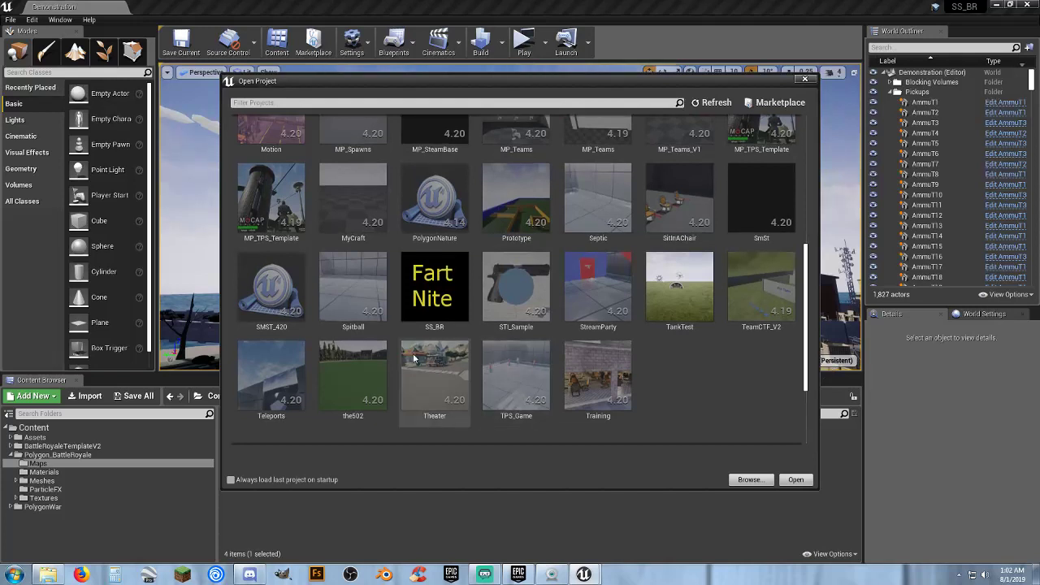
{"action": "scroll", "coordinate": [707, 360], "scroll_direction": "up", "scroll_amount": 2}
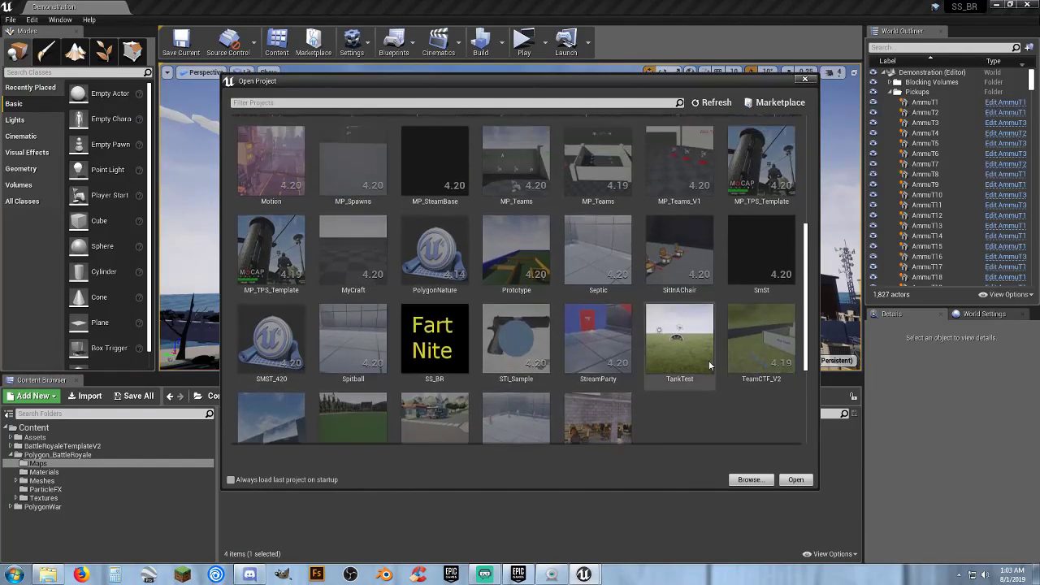
{"action": "scroll", "coordinate": [722, 389], "scroll_direction": "up", "scroll_amount": 2}
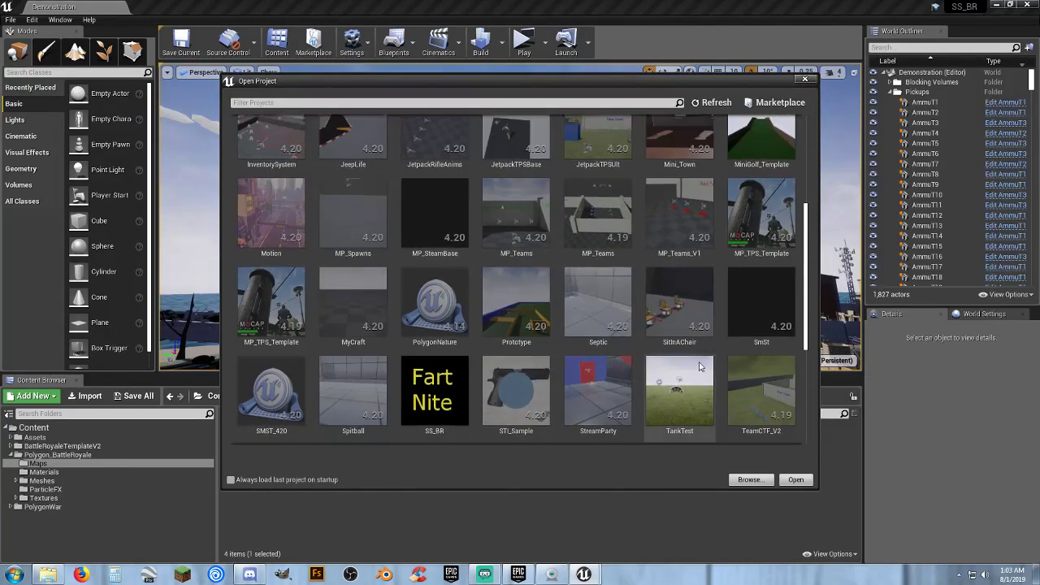
{"action": "scroll", "coordinate": [523, 304], "scroll_direction": "up", "scroll_amount": 1}
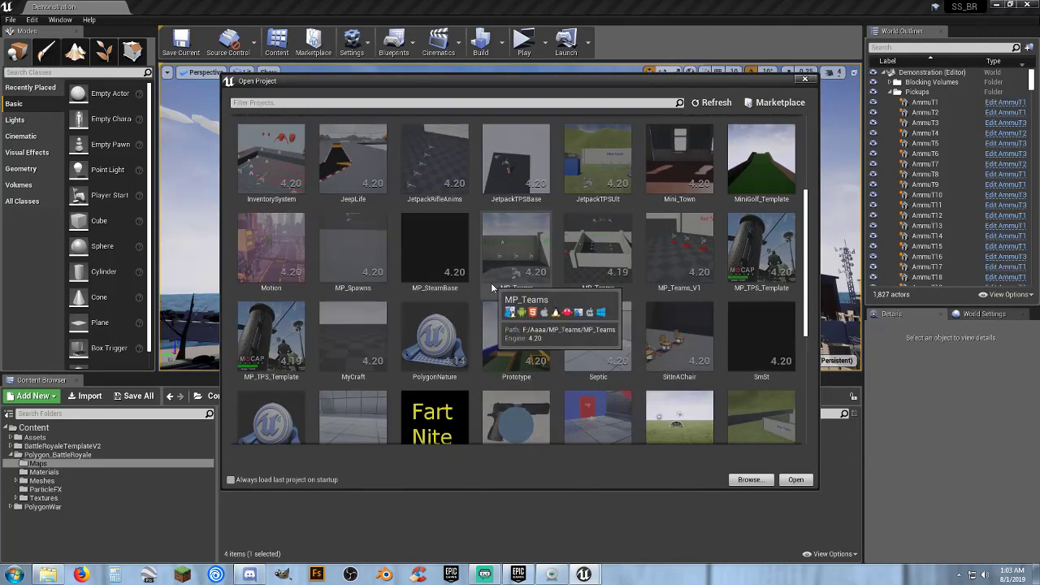
{"action": "scroll", "coordinate": [490, 283], "scroll_direction": "up", "scroll_amount": 1}
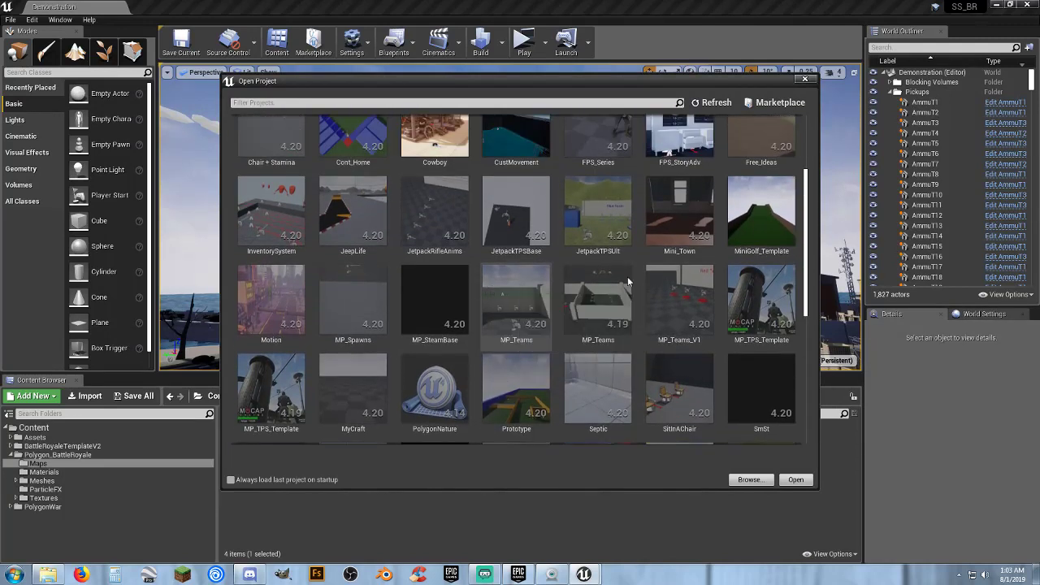
{"action": "scroll", "coordinate": [764, 231], "scroll_direction": "up", "scroll_amount": 1}
{"action": "left_click", "coordinate": [762, 238]}
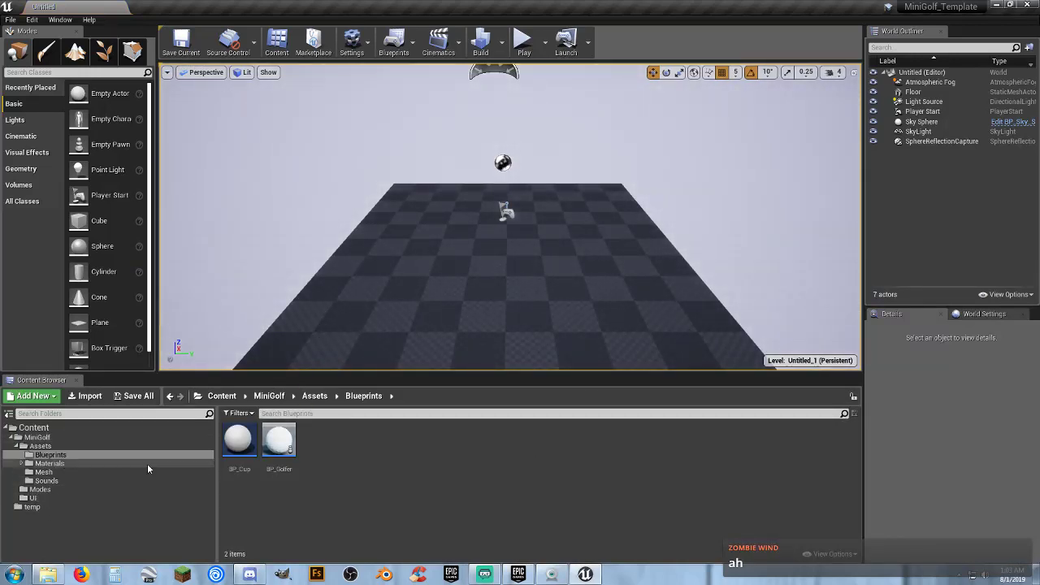
Browse the MiniGolf content folders and open the DemoMap level from the Modes folder.
{"action": "left_click_drag", "start_coordinate": [466, 253], "coordinate": [325, 284], "text": "alt"}
{"action": "right_click_drag", "start_coordinate": [465, 257], "coordinate": [342, 365]}
{"action": "left_click", "coordinate": [54, 437]}
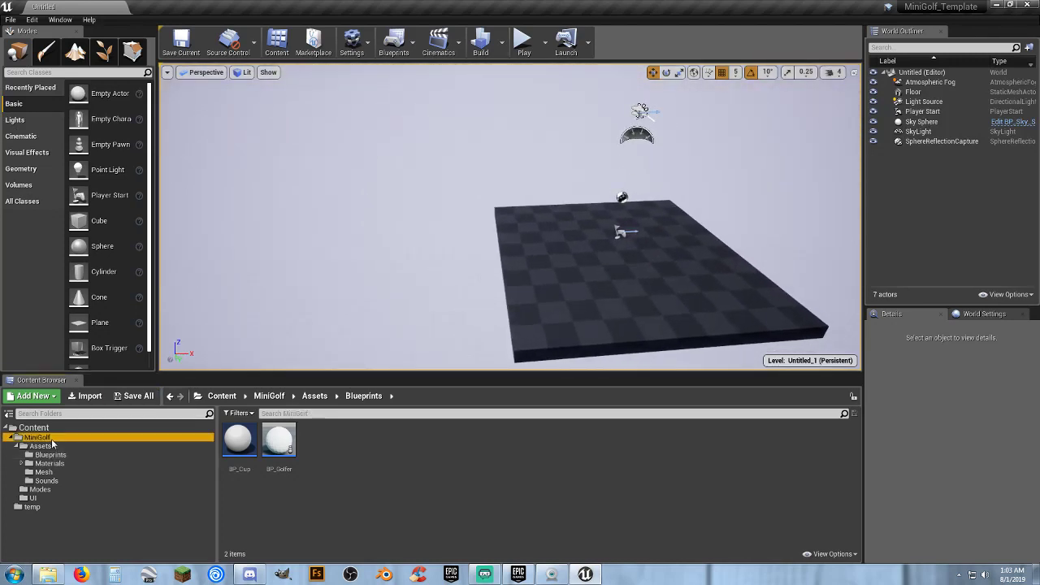
{"action": "left_click", "coordinate": [57, 489]}
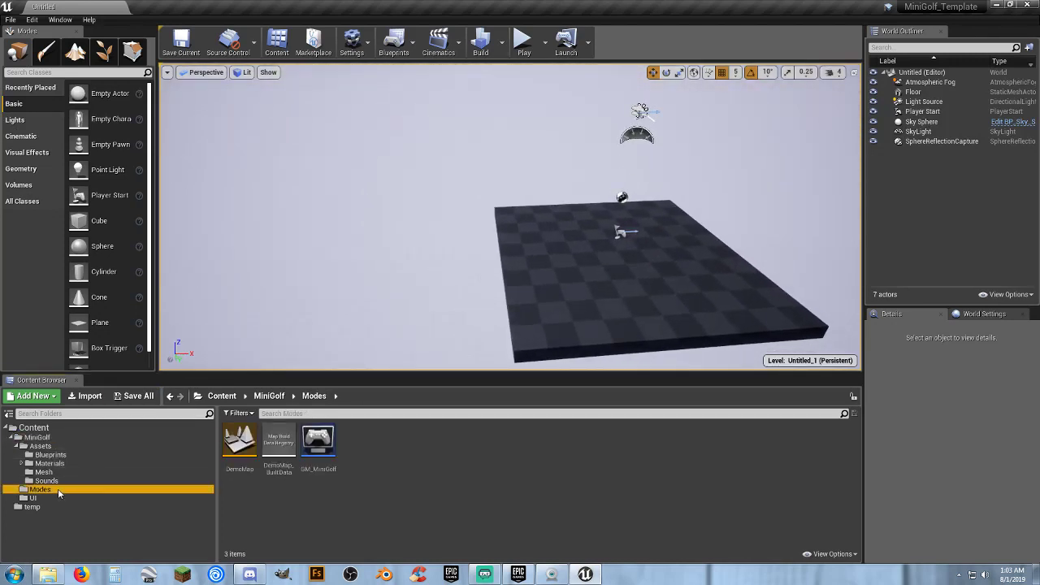
{"action": "left_click", "coordinate": [41, 438]}
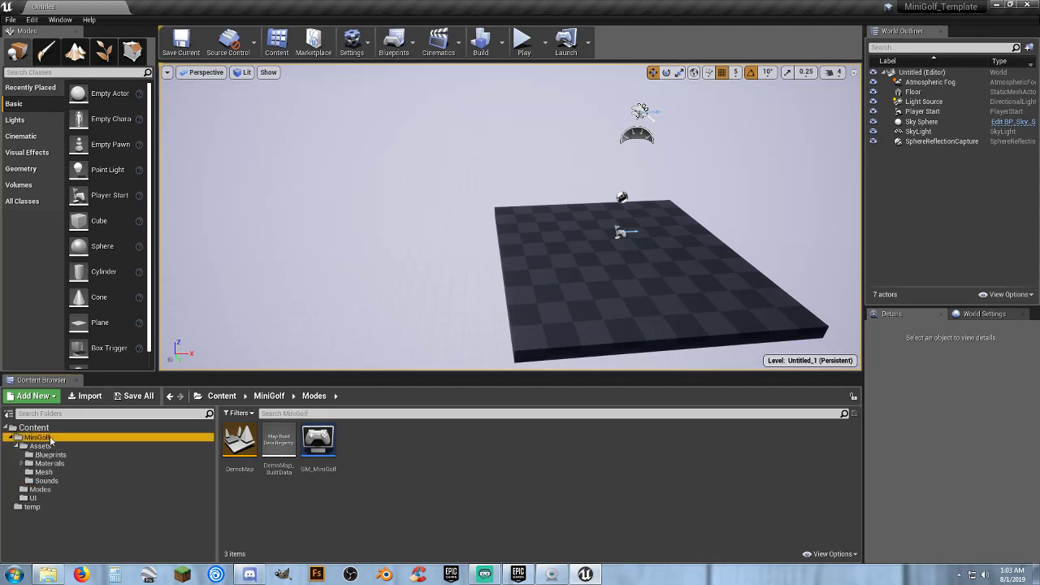
{"action": "left_click", "coordinate": [32, 508]}
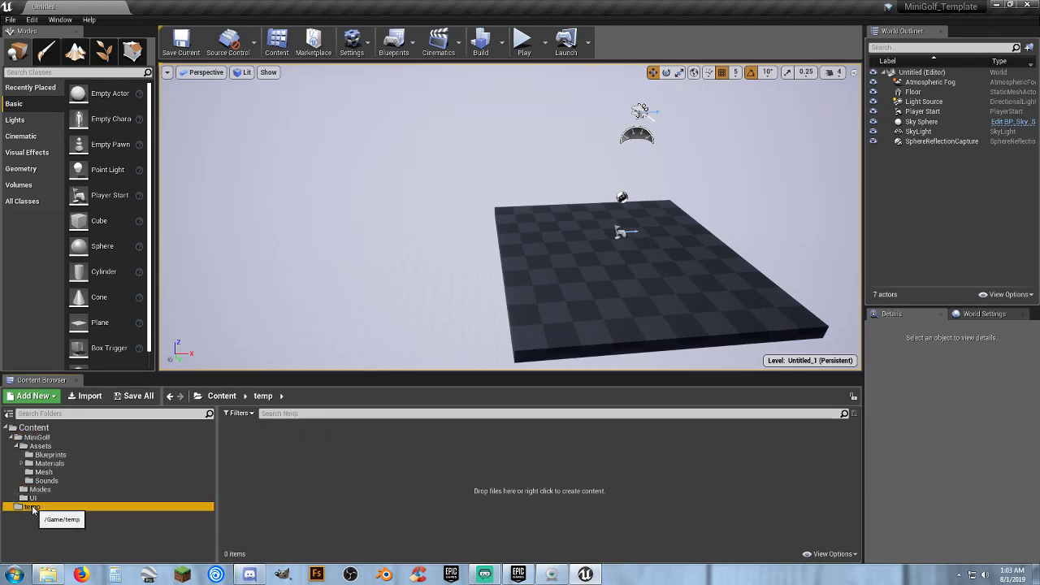
{"action": "left_click", "coordinate": [33, 497]}
{"action": "left_click", "coordinate": [45, 490]}
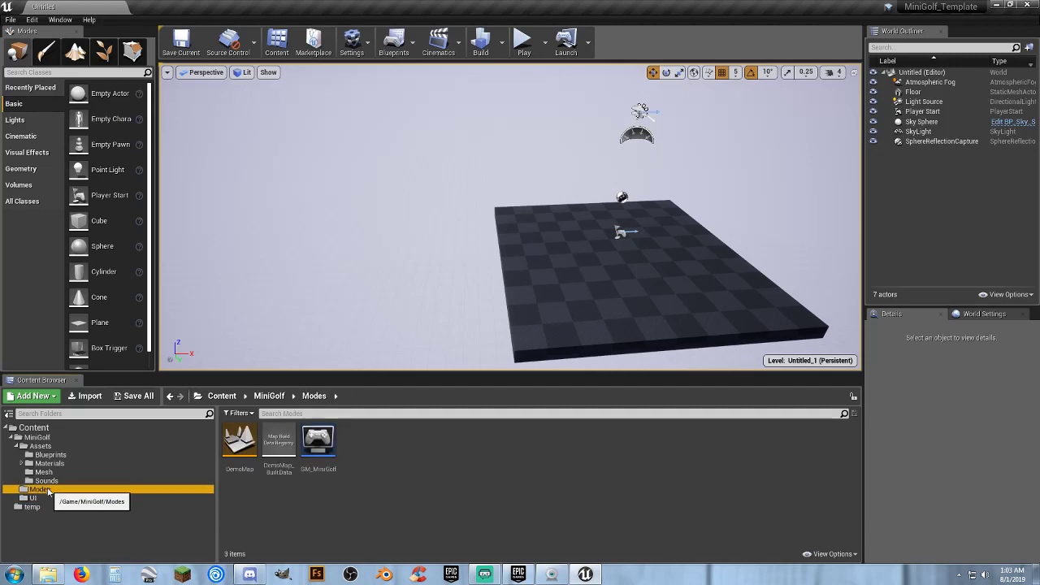
{"action": "double_click", "coordinate": [240, 448]}
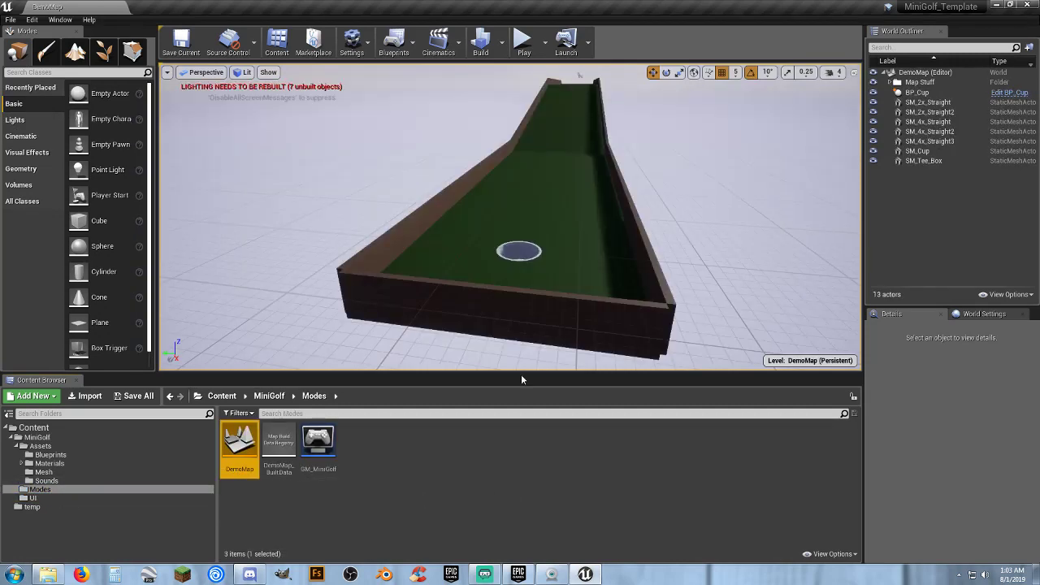
Play-test DemoMap by putting the ball down the lane, end the session, and examine the course from above.
{"action": "right_click_drag", "start_coordinate": [572, 212], "coordinate": [525, 280]}
{"action": "key", "text": "s"}
{"action": "left_click", "coordinate": [524, 41]}
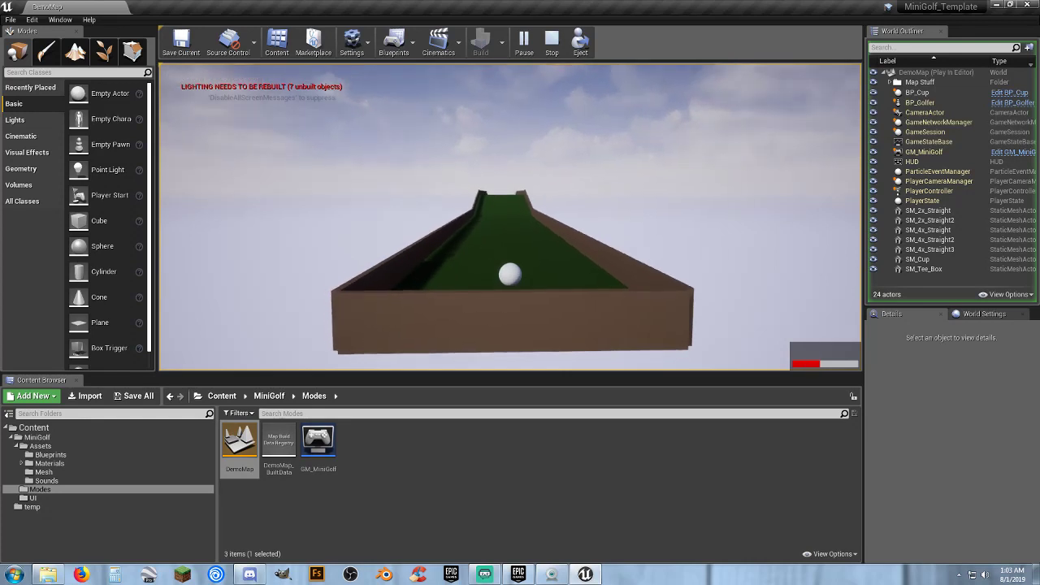
{"action": "key", "text": "space"}
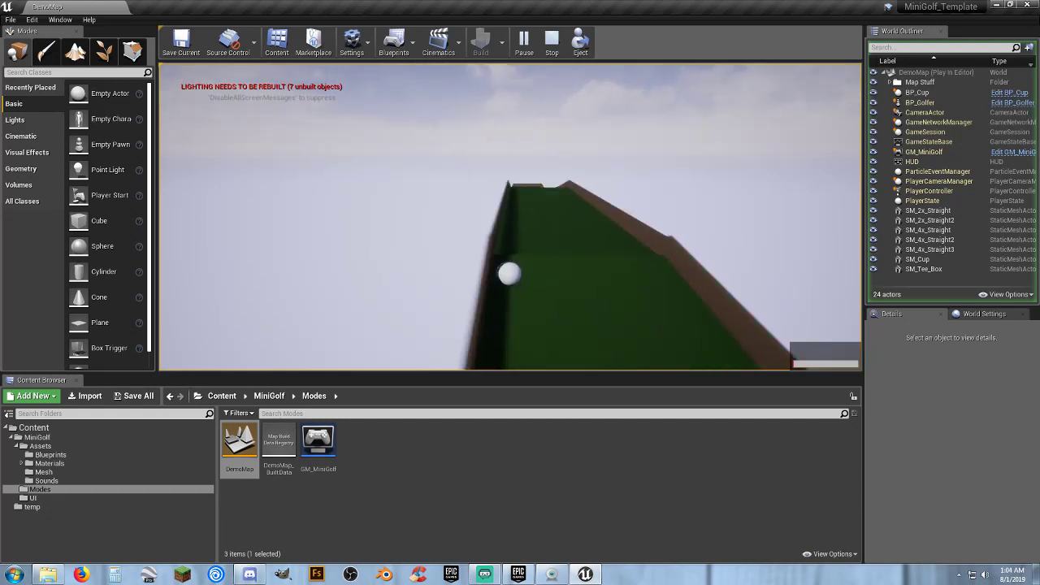
{"action": "key", "text": "Escape"}
{"action": "right_click_drag", "start_coordinate": [703, 189], "coordinate": [569, 219]}
{"action": "key", "text": "s"}
{"action": "key", "text": "w"}
{"action": "key", "text": "w"}
{"action": "key", "text": "s"}
{"action": "right_click_drag", "start_coordinate": [717, 248], "coordinate": [476, 239]}
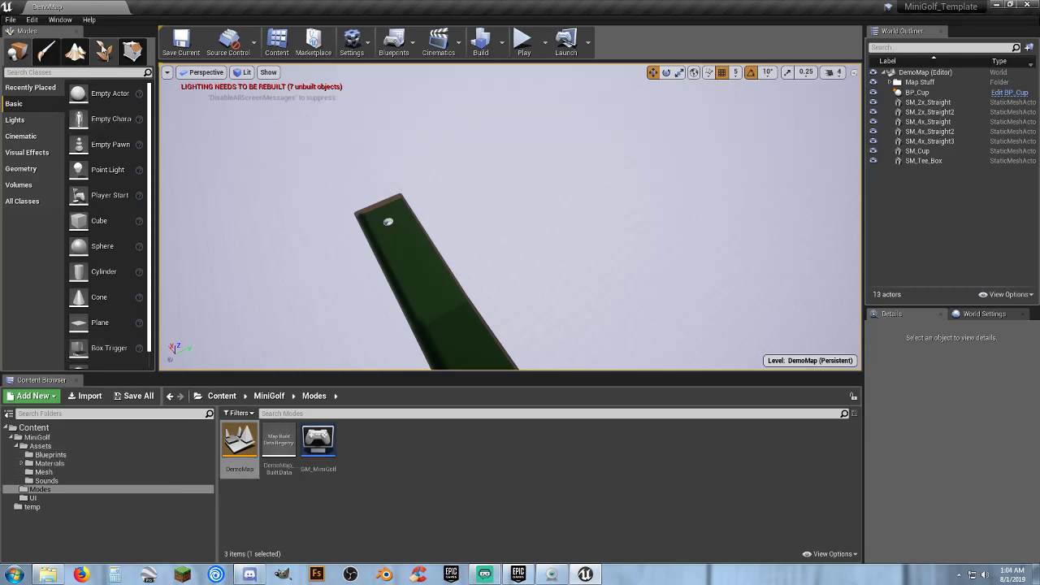
{"action": "left_click", "coordinate": [10, 20]}
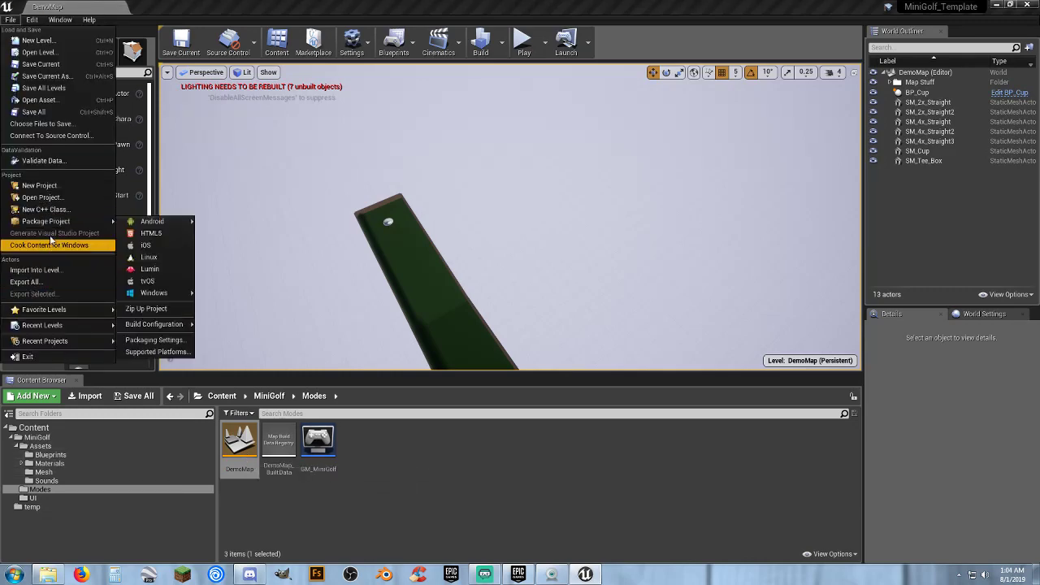
{"action": "left_click", "coordinate": [41, 198]}
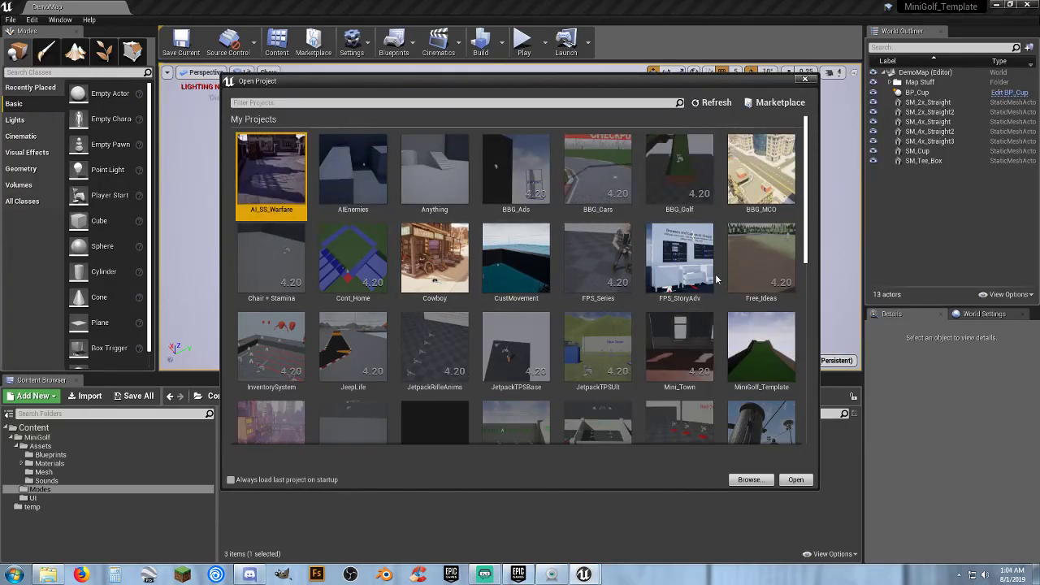
{"action": "left_click", "coordinate": [666, 147]}
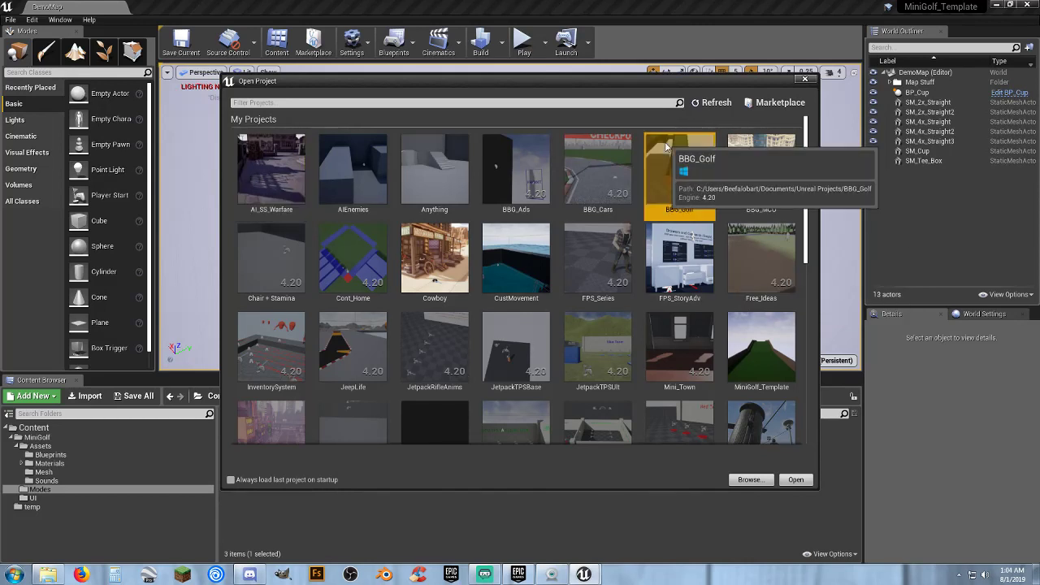
{"action": "double_click", "coordinate": [679, 175]}
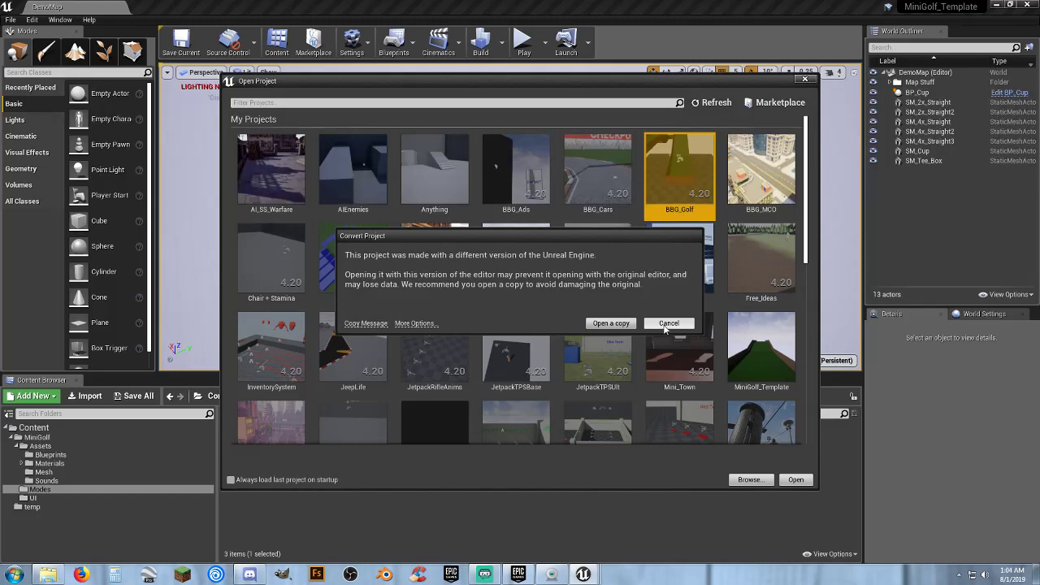
{"action": "left_click", "coordinate": [668, 323]}
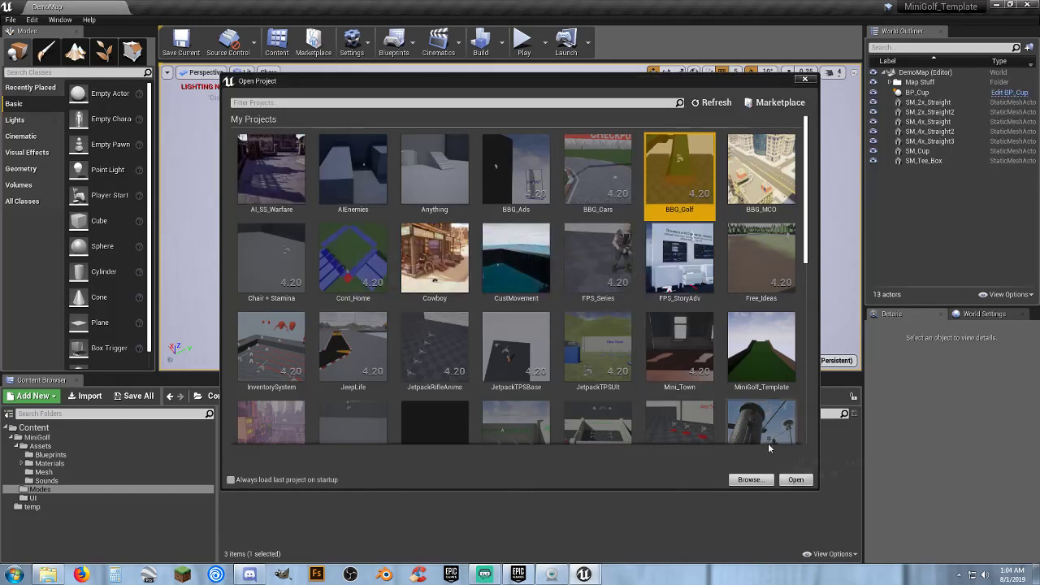
{"action": "left_click", "coordinate": [805, 78]}
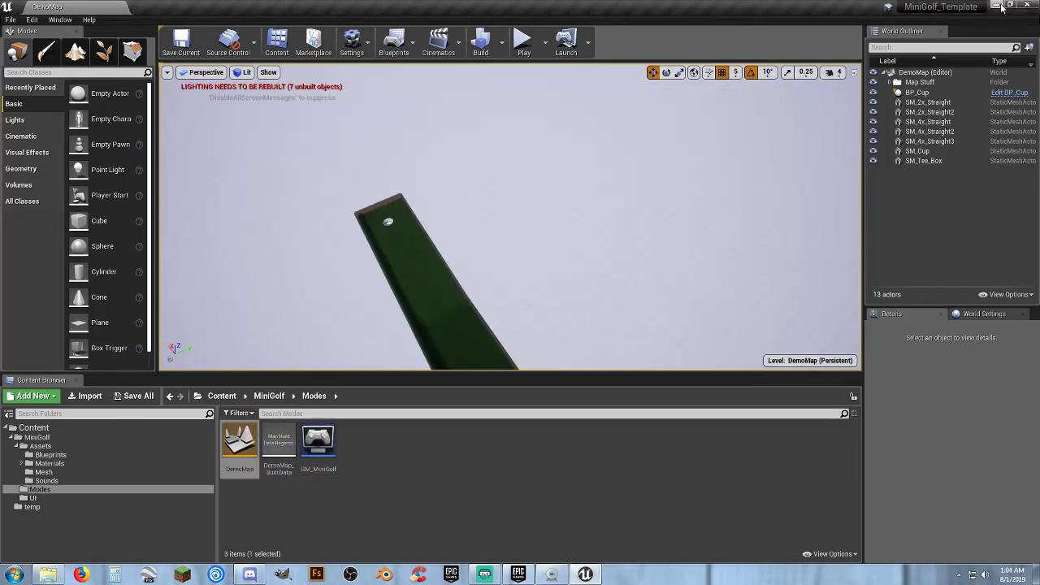
Close the MiniGolf_Template editor and open the BBG_Golf project from the Epic Games Launcher library.
{"action": "left_click", "coordinate": [1028, 6]}
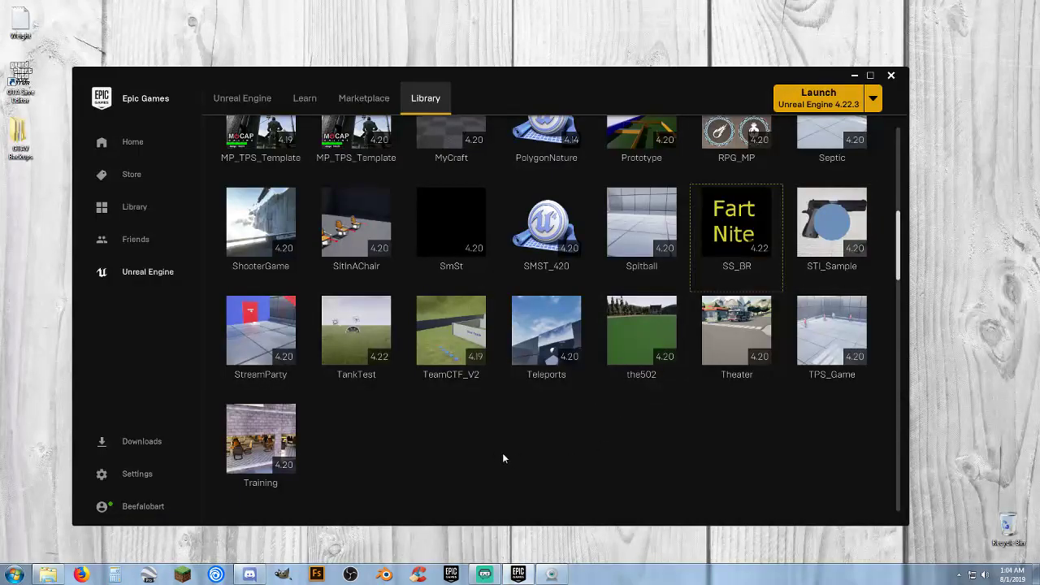
{"action": "scroll", "coordinate": [493, 451], "scroll_direction": "up", "scroll_amount": 5}
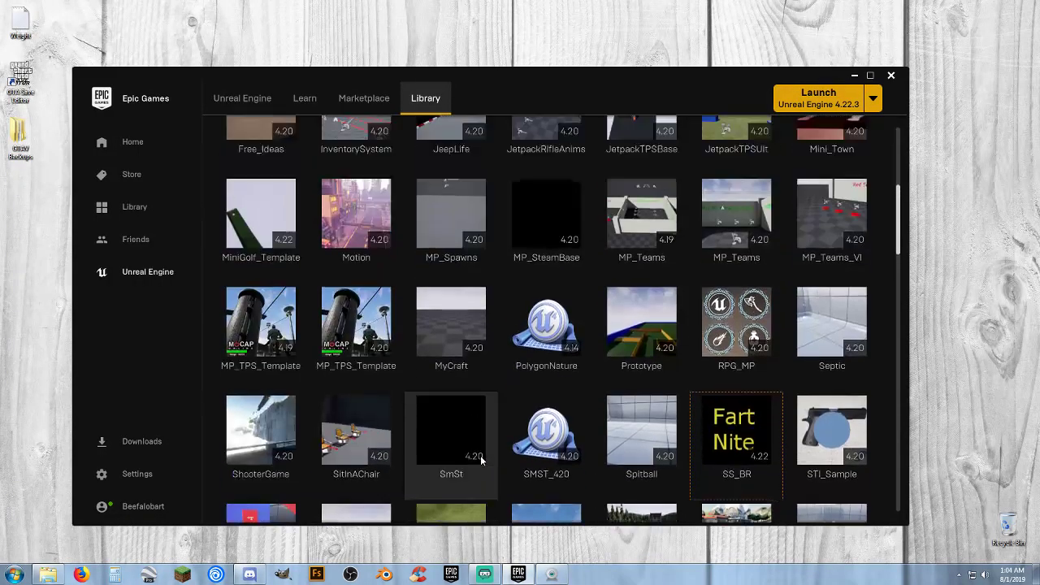
{"action": "scroll", "coordinate": [475, 458], "scroll_direction": "up", "scroll_amount": 3}
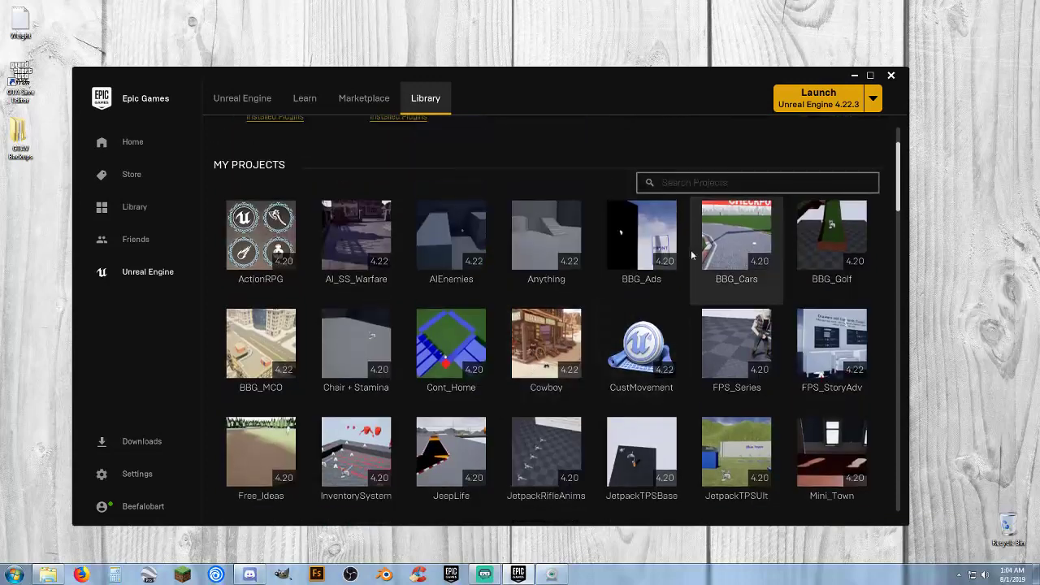
{"action": "double_click", "coordinate": [830, 245]}
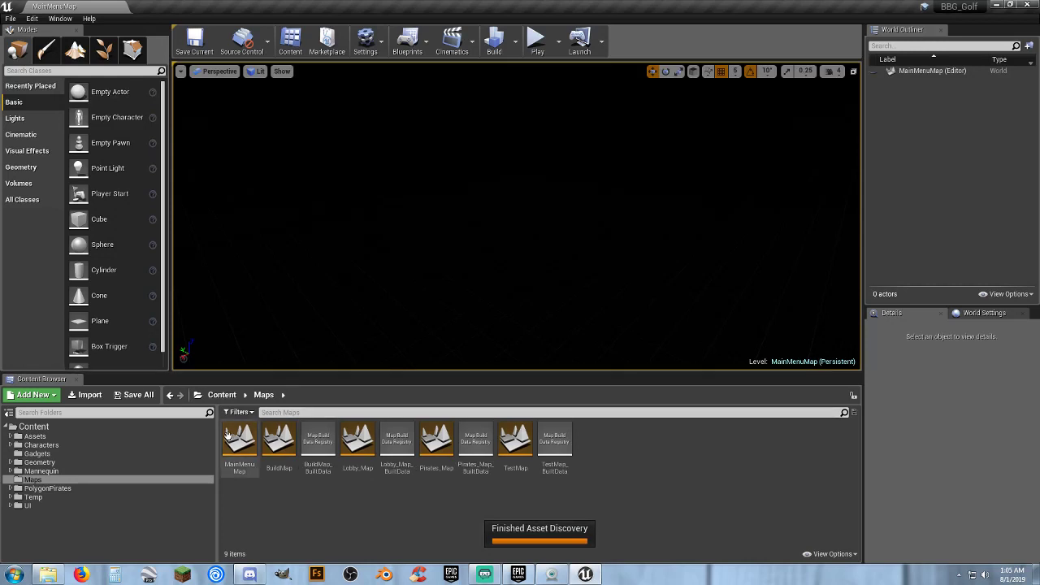
Open TestMap from the Maps folder and play it, putting the ball down the first straight lane.
{"action": "double_click", "coordinate": [513, 474]}
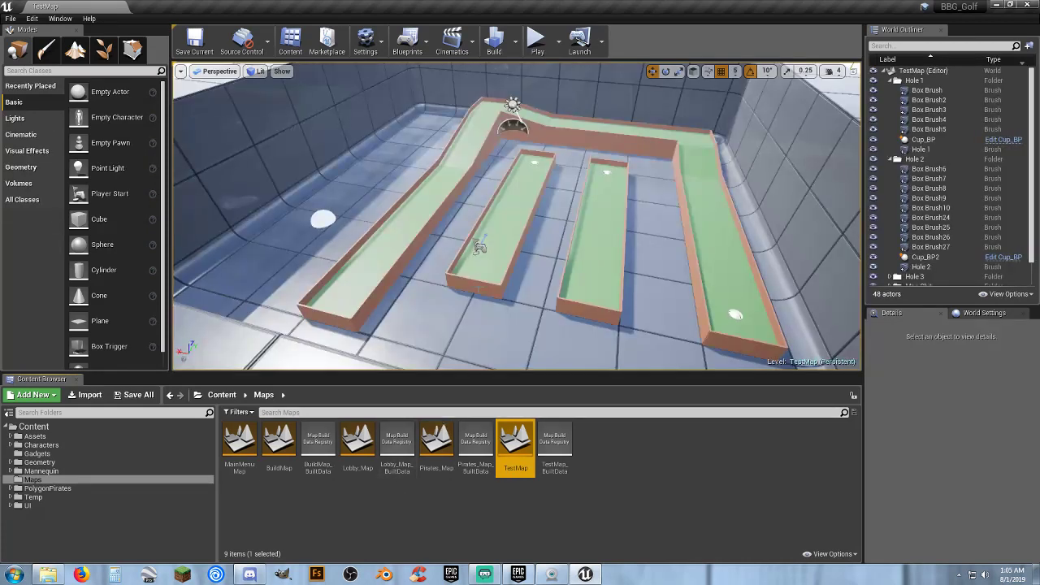
{"action": "left_click", "coordinate": [535, 49]}
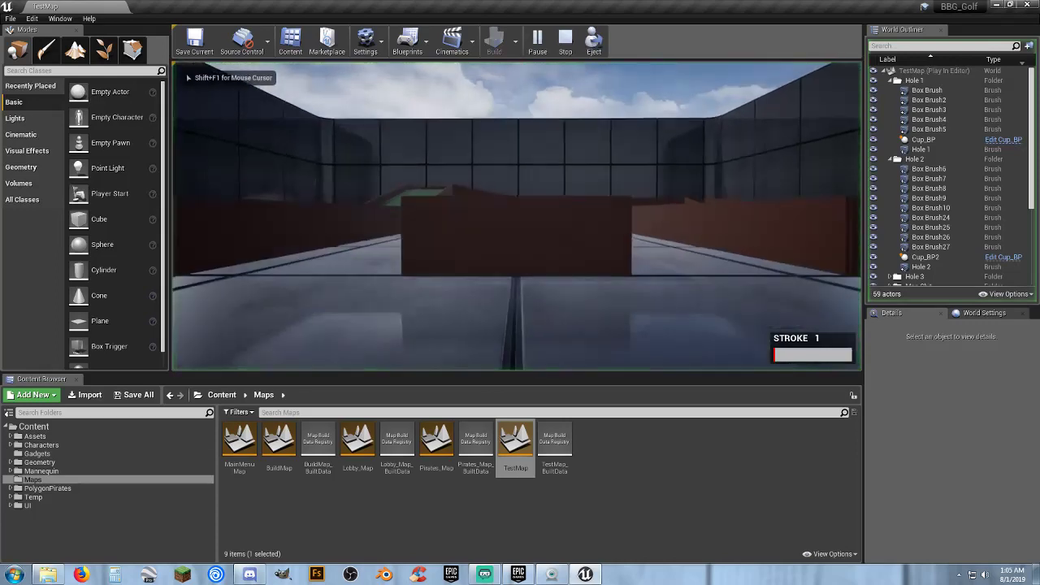
{"action": "scroll", "coordinate": [516, 215], "scroll_direction": "up", "scroll_amount": 9}
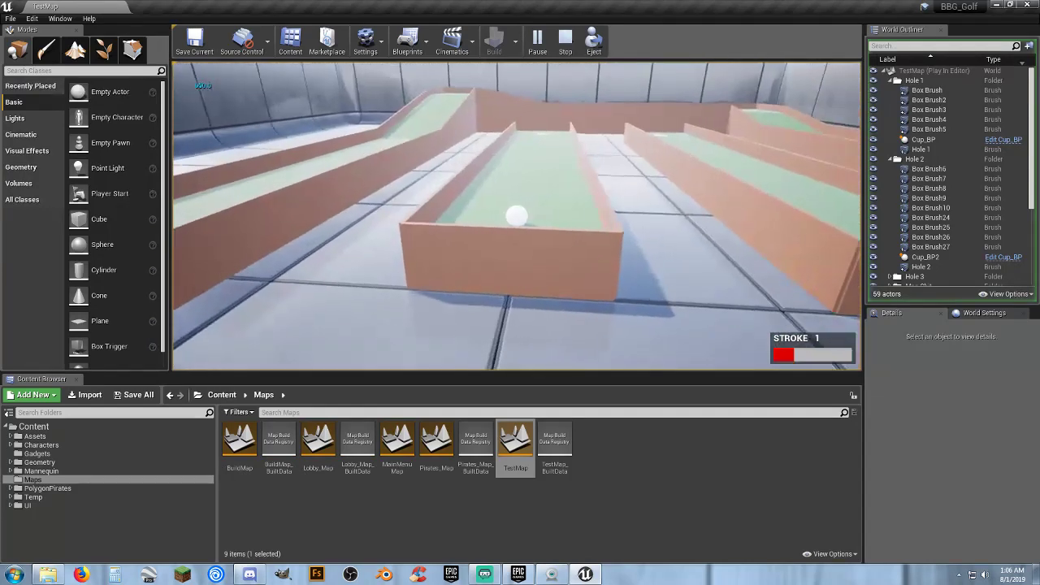
{"action": "key", "text": "space"}
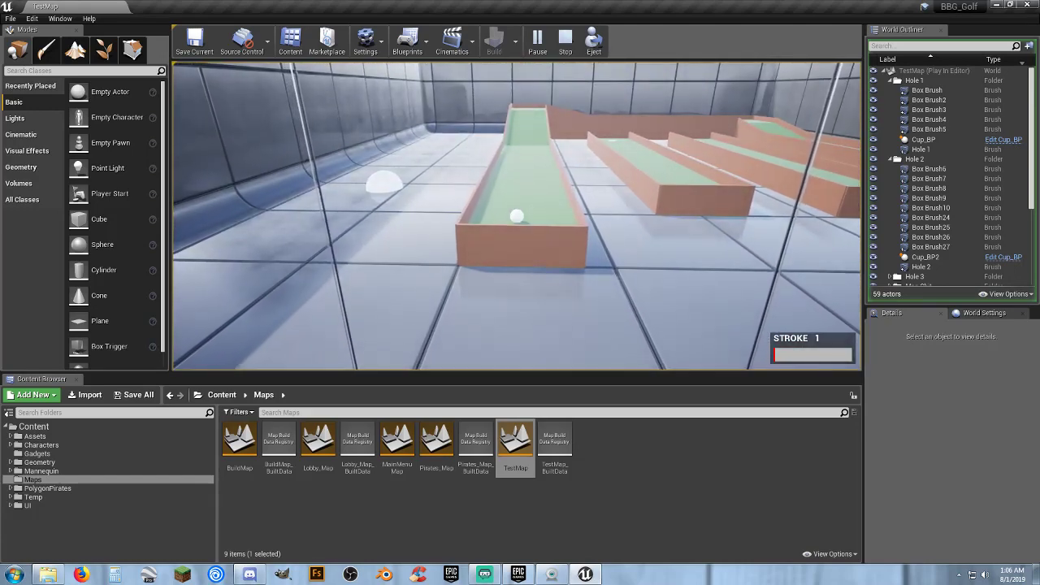
Raise the stroke power past half and putt the ball up the ramped lane beside the wall.
{"action": "scroll", "coordinate": [517, 216], "scroll_direction": "up", "scroll_amount": 2}
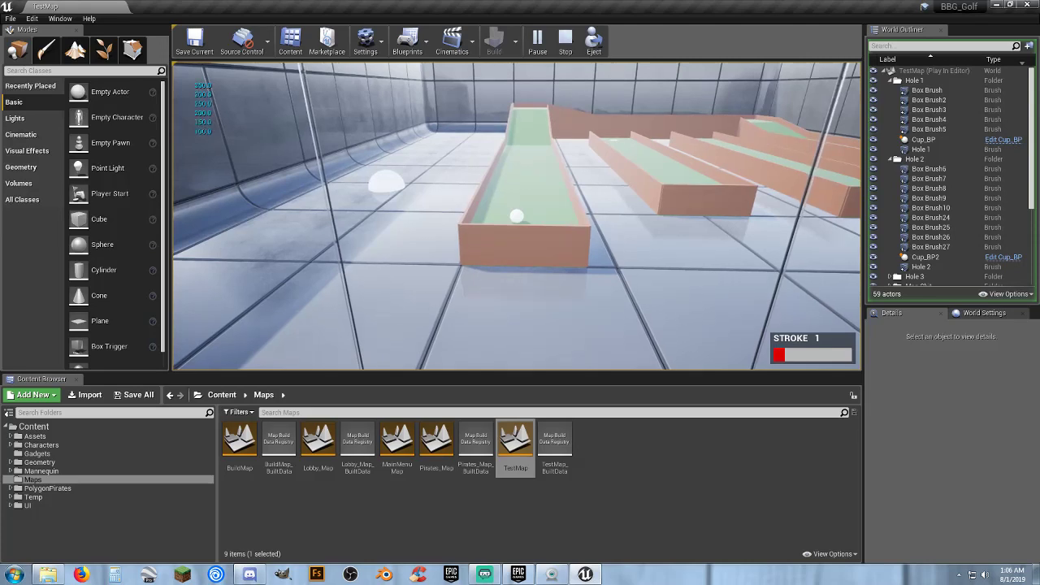
{"action": "scroll", "coordinate": [517, 216], "scroll_direction": "up", "scroll_amount": 10}
{"action": "scroll", "coordinate": [517, 215], "scroll_direction": "up", "scroll_amount": 14}
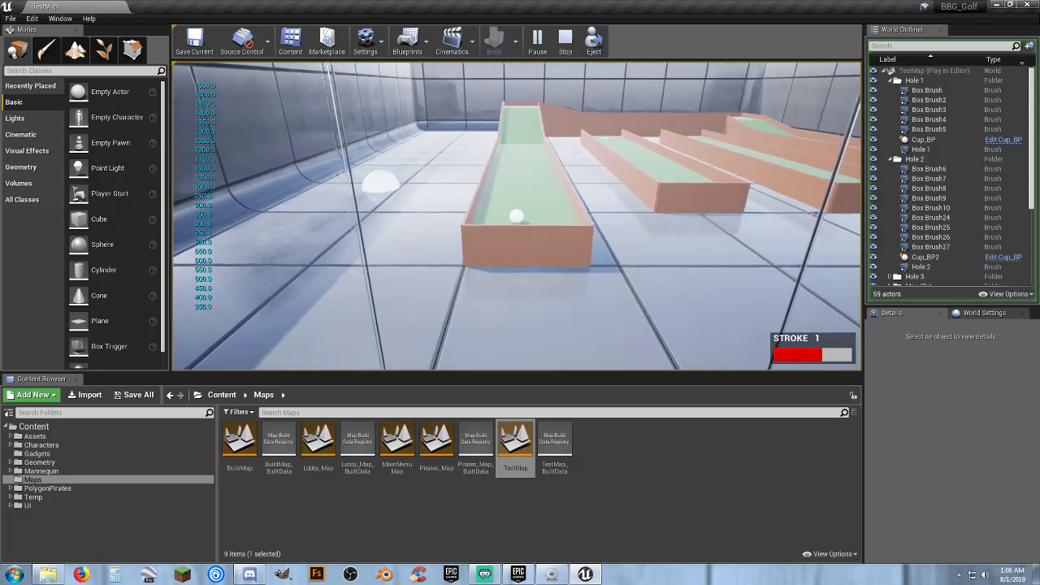
{"action": "scroll", "coordinate": [517, 215], "scroll_direction": "up", "scroll_amount": 1}
{"action": "key", "text": "space"}
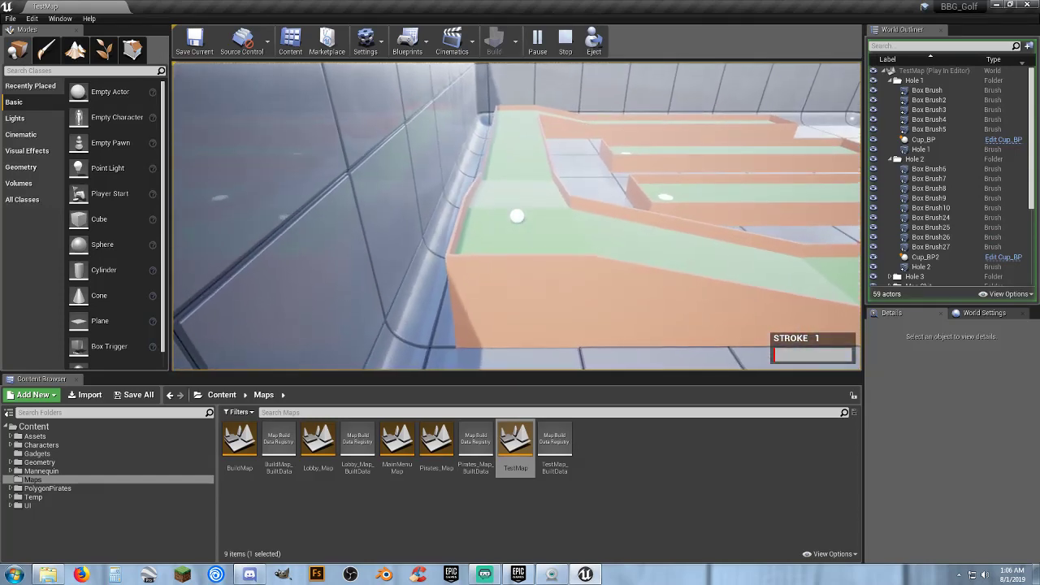
Set the power for each shot and putt the ball from the raised corner along the rest of the ramped hole.
{"action": "scroll", "coordinate": [517, 216], "scroll_direction": "up", "scroll_amount": 4}
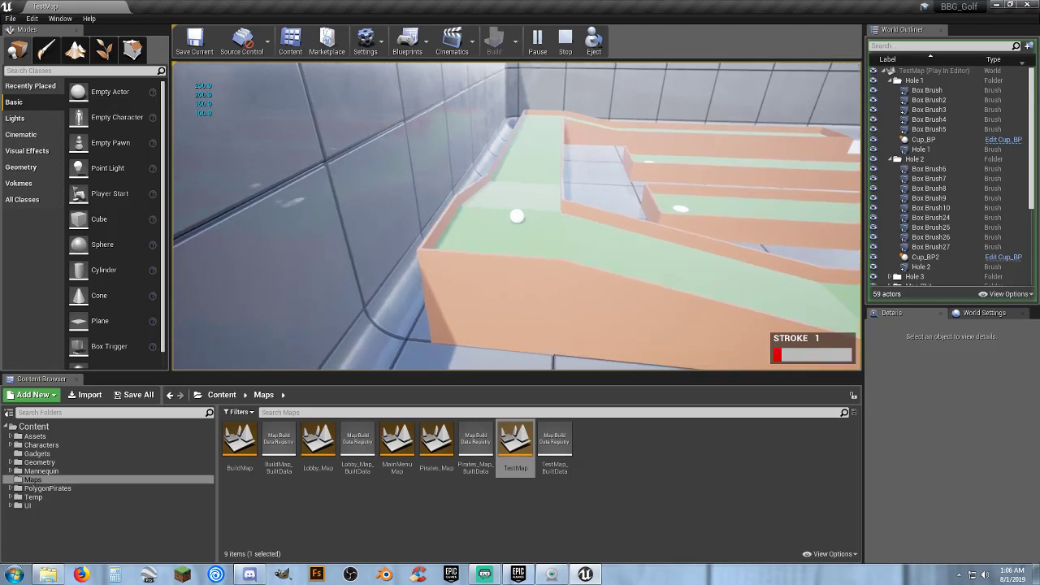
{"action": "scroll", "coordinate": [517, 215], "scroll_direction": "up", "scroll_amount": 4}
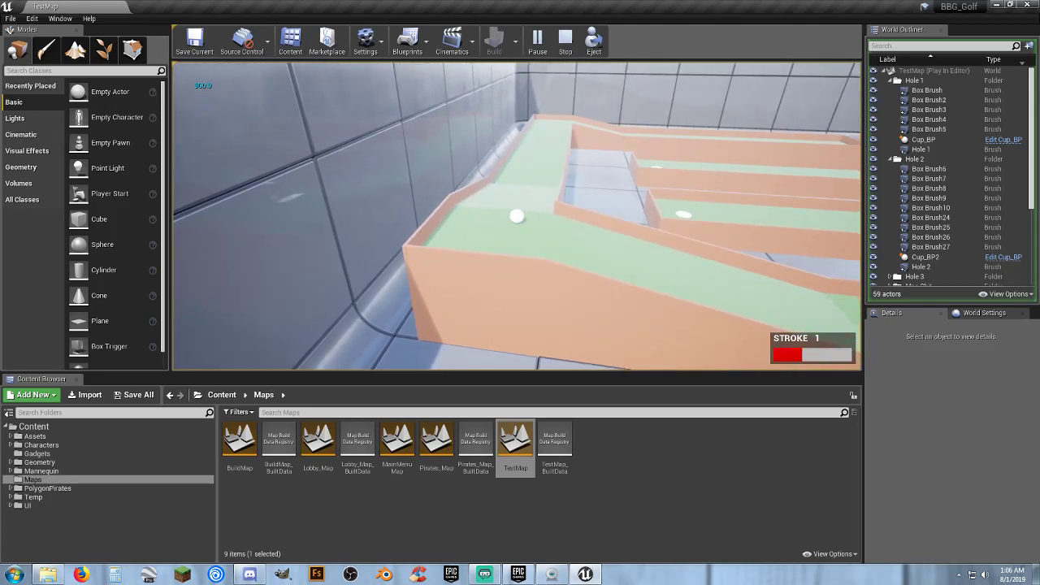
{"action": "key", "text": "space"}
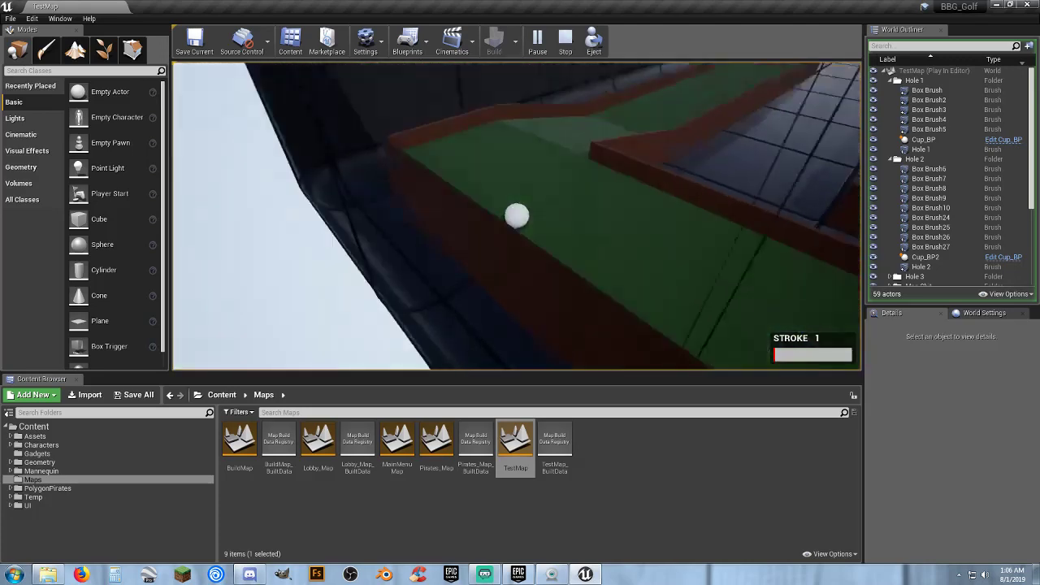
{"action": "scroll", "coordinate": [517, 215], "scroll_direction": "up", "scroll_amount": 9}
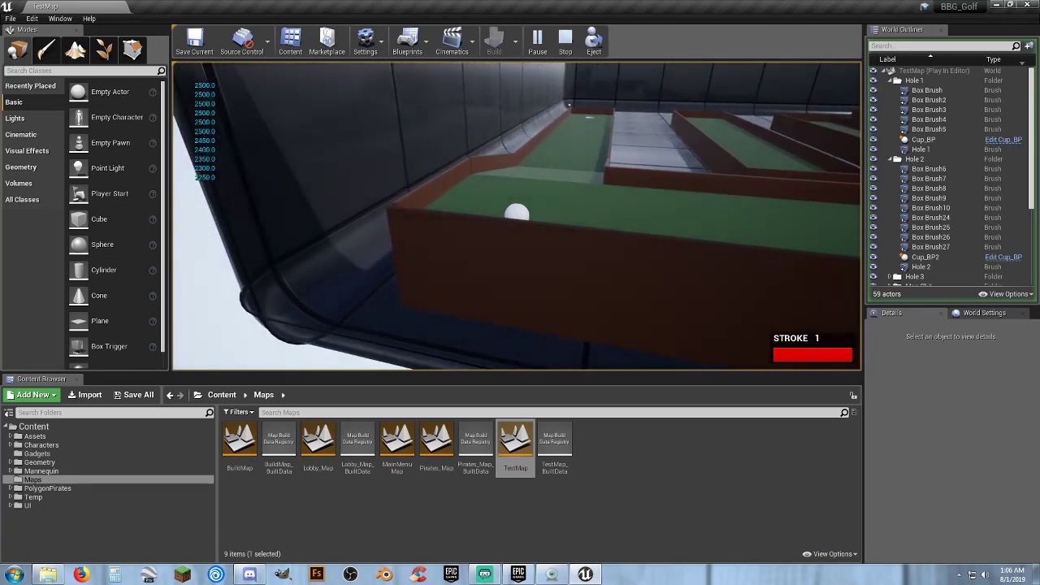
{"action": "left_click", "coordinate": [517, 215]}
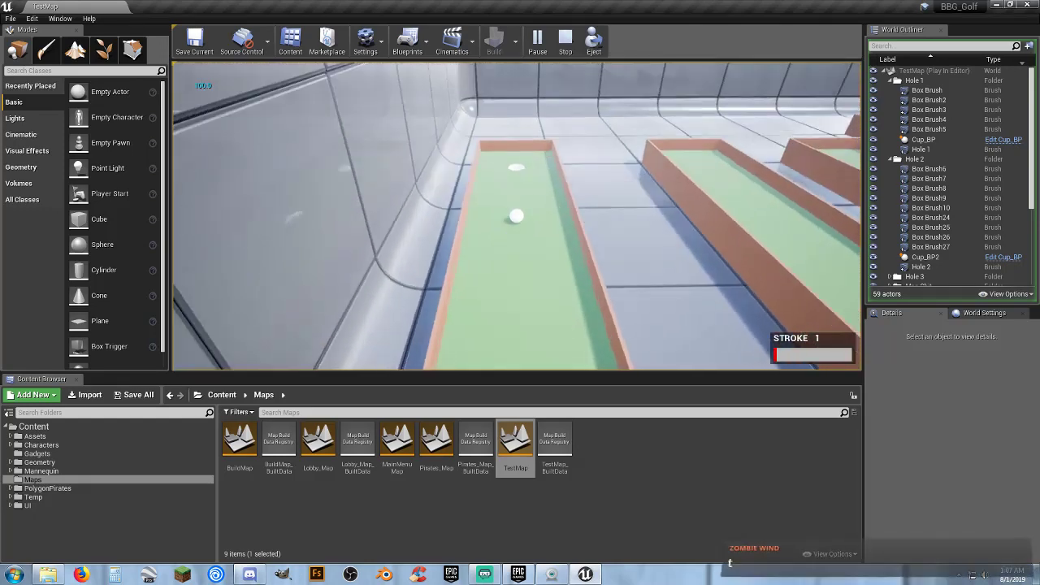
Finish the ramped hole with a light putt at its cup and putt down the neighbouring straight lane at about a quarter power.
{"action": "scroll", "coordinate": [516, 216], "scroll_direction": "up", "scroll_amount": 2}
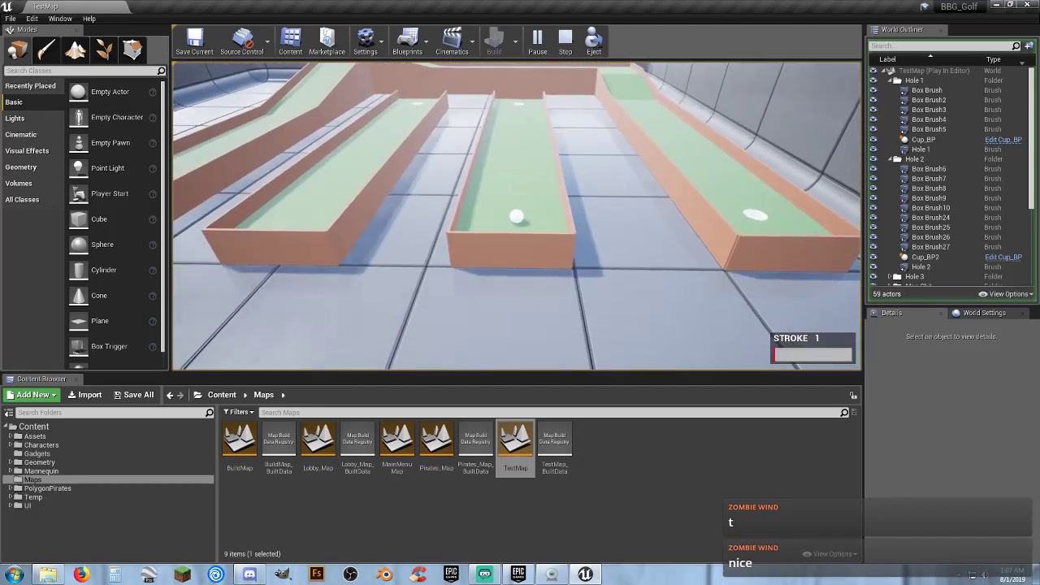
{"action": "scroll", "coordinate": [516, 215], "scroll_direction": "up", "scroll_amount": 5}
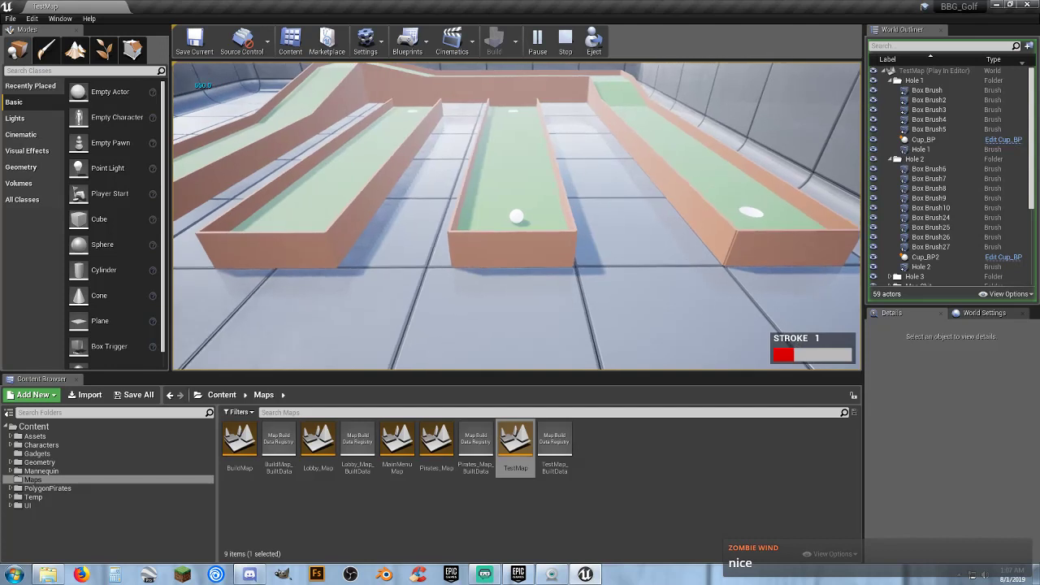
{"action": "key", "text": "space"}
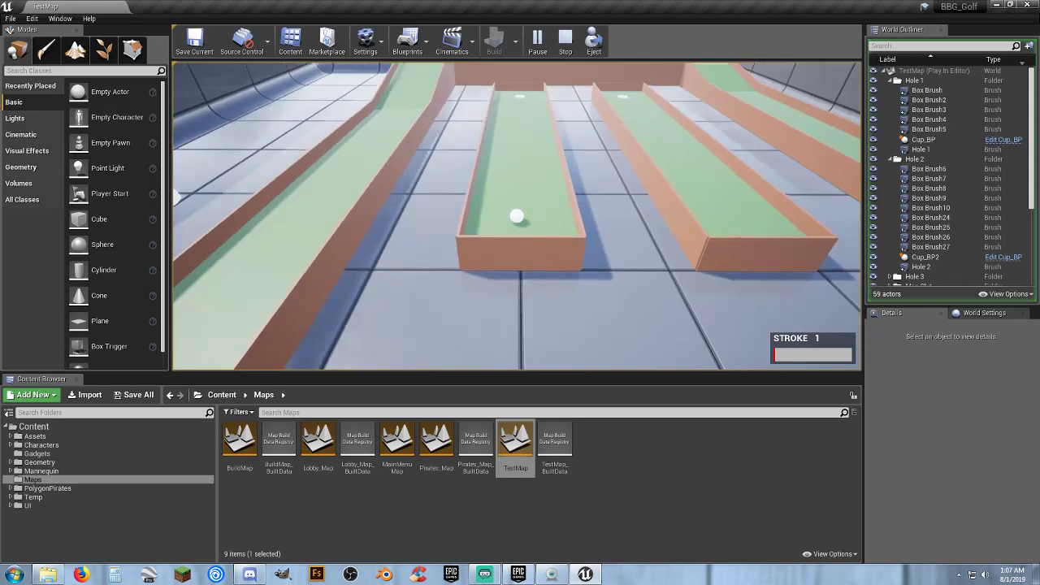
Putt the ball down the straight lane beside the ramped one at about a quarter power and tap it into the cup.
{"action": "scroll", "coordinate": [517, 215], "scroll_direction": "up", "scroll_amount": 3}
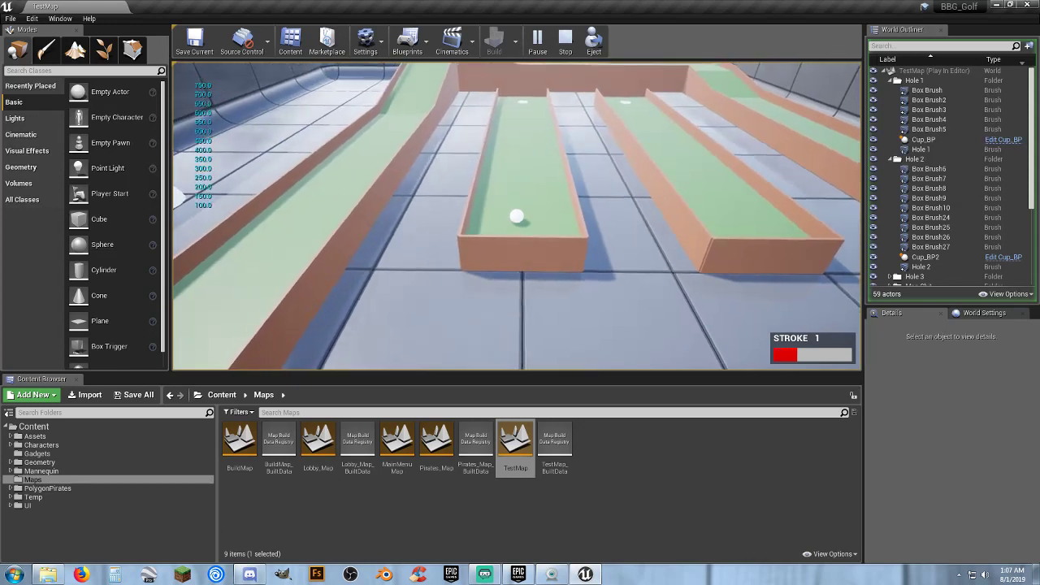
{"action": "scroll", "coordinate": [517, 215], "scroll_direction": "up", "scroll_amount": 4}
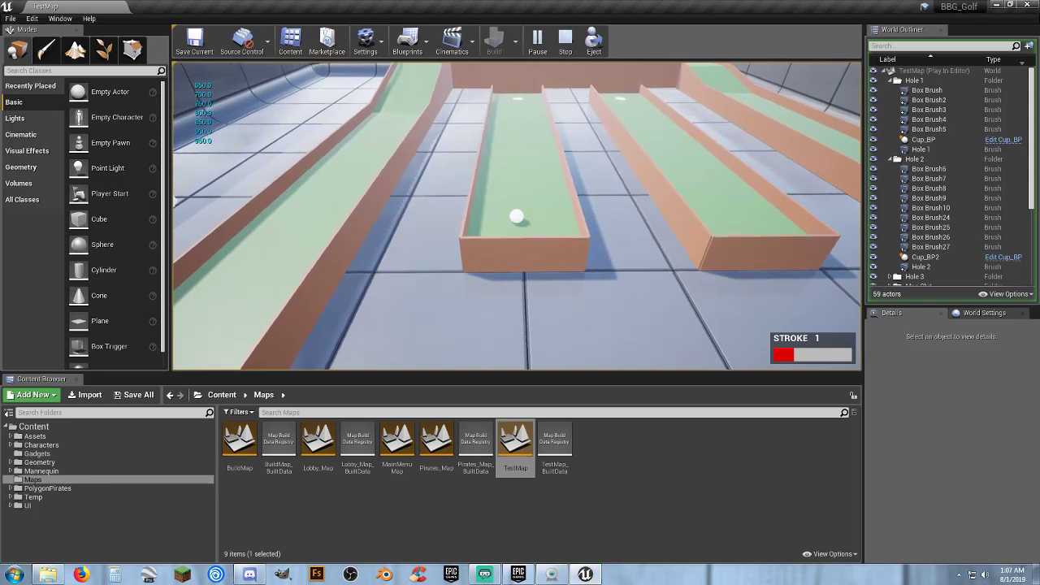
{"action": "key", "text": "space"}
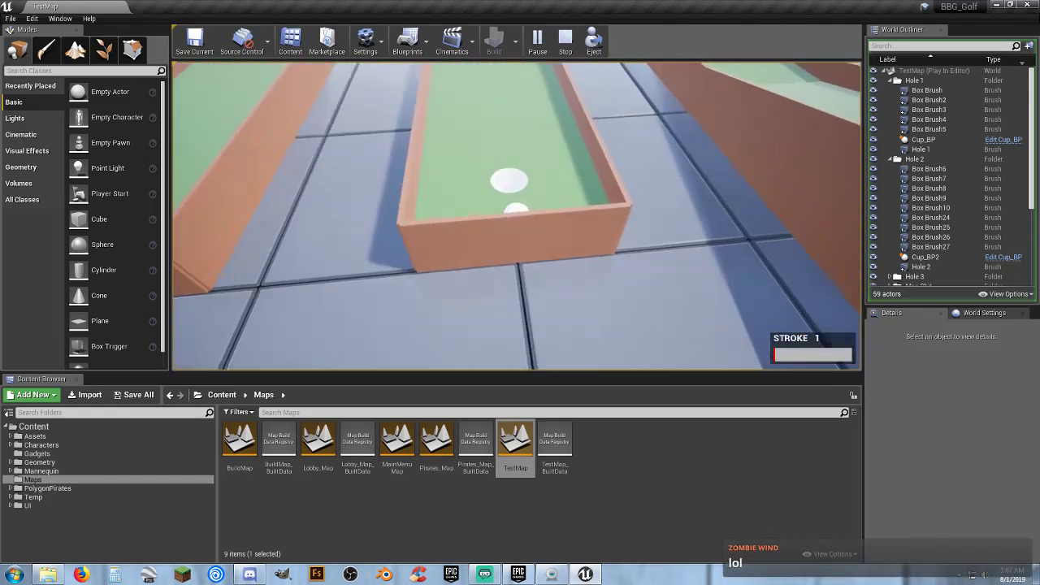
{"action": "scroll", "coordinate": [517, 216], "scroll_direction": "up", "scroll_amount": 2}
{"action": "key", "text": "space"}
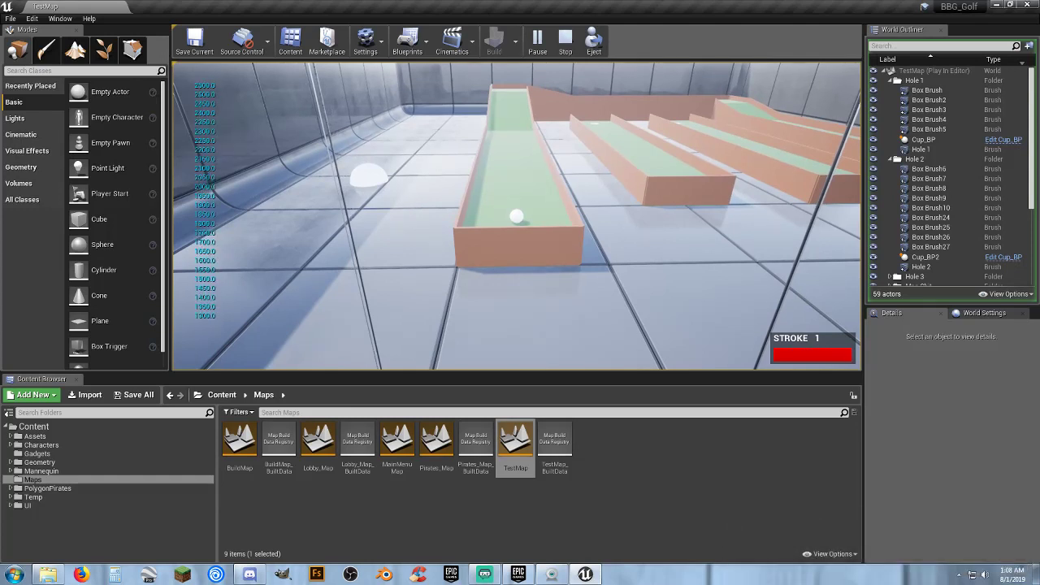
Putt the ball from the ramped lane's start up the slope and across to the far corner in several shots.
{"action": "key", "text": "space"}
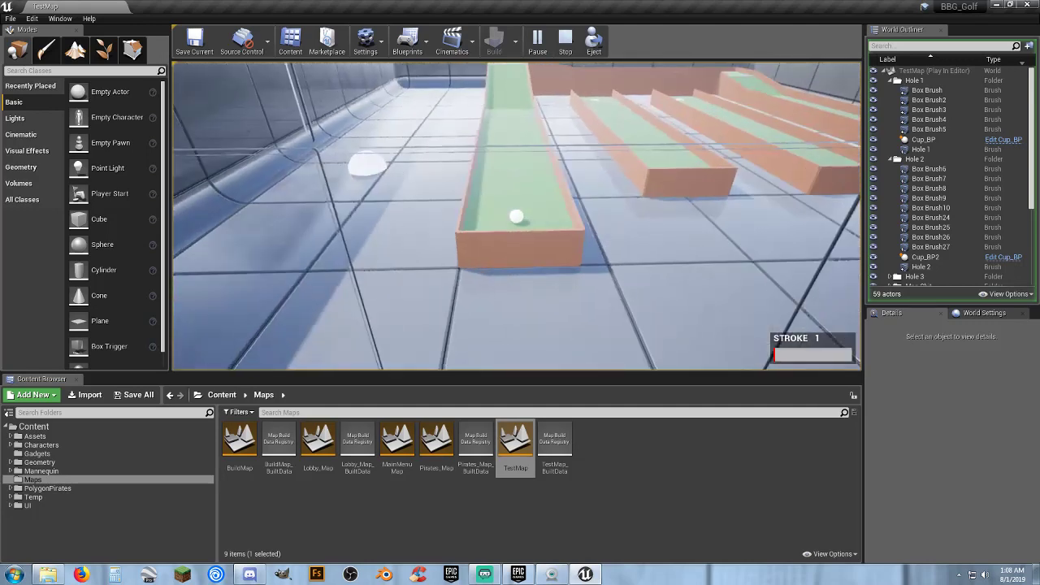
{"action": "key", "text": "space"}
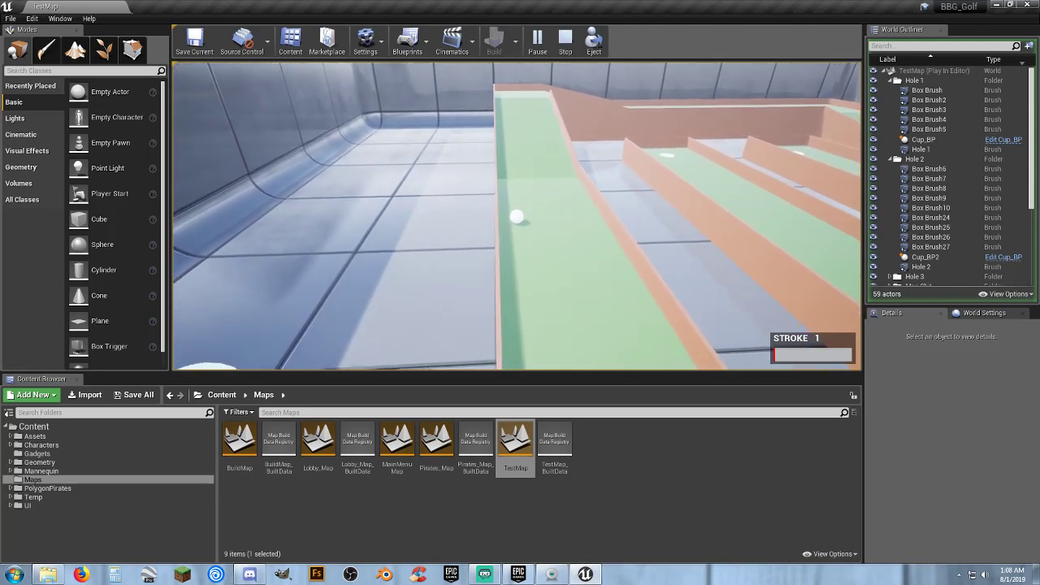
{"action": "scroll", "coordinate": [516, 216], "scroll_direction": "up", "scroll_amount": 4}
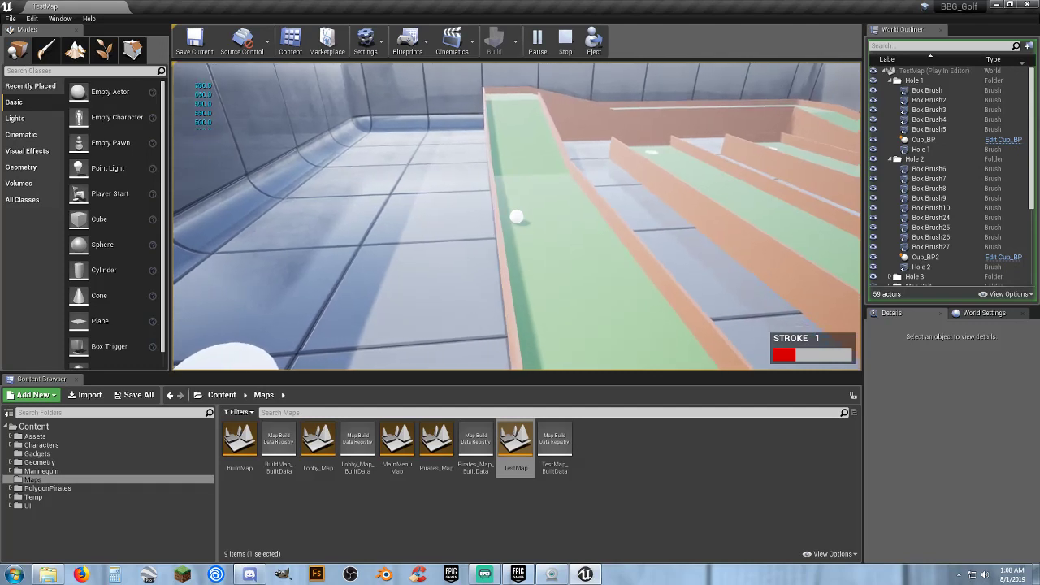
{"action": "key", "text": "space"}
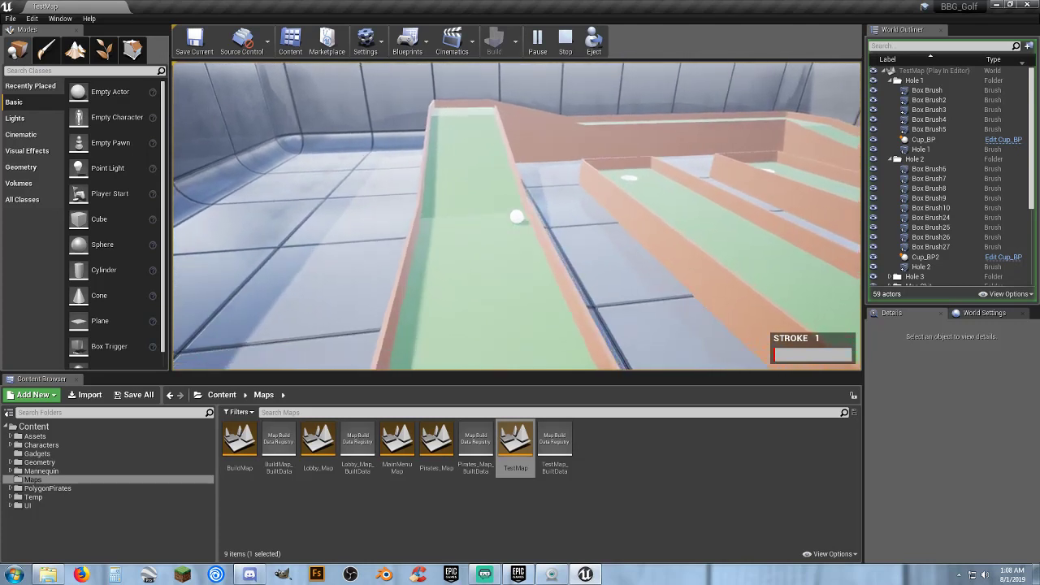
{"action": "key", "text": "space"}
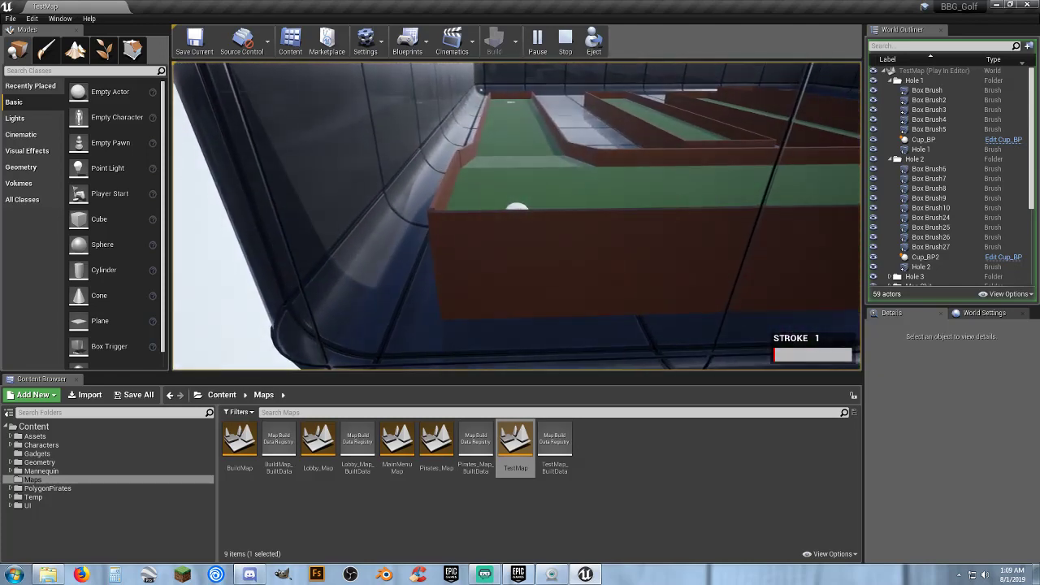
Putt the ball from the far corner down the last lane towards the cup at about a quarter power and end the play session.
{"action": "scroll", "coordinate": [517, 215], "scroll_direction": "up", "scroll_amount": 3}
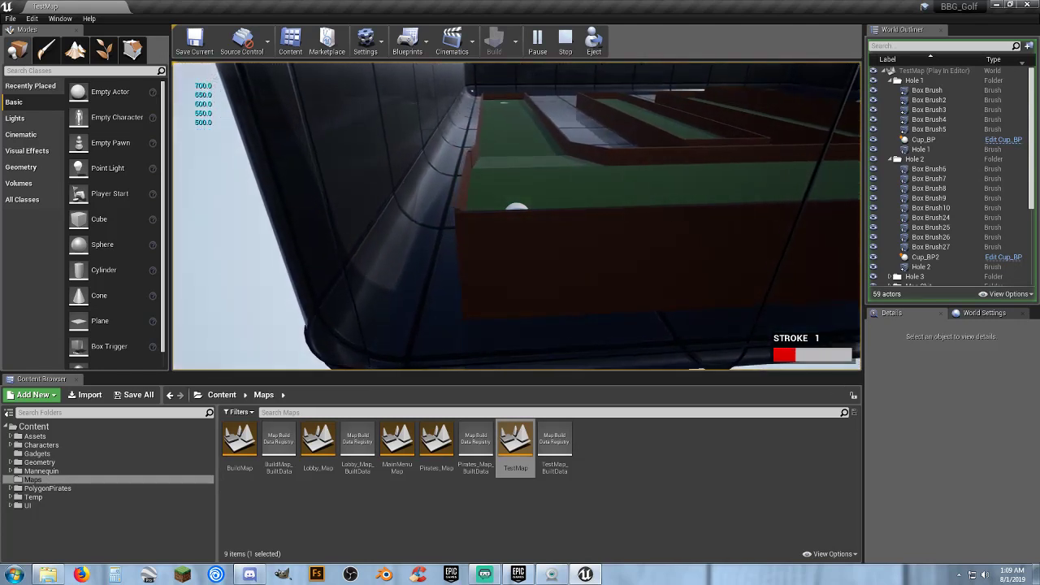
{"action": "key", "text": "space"}
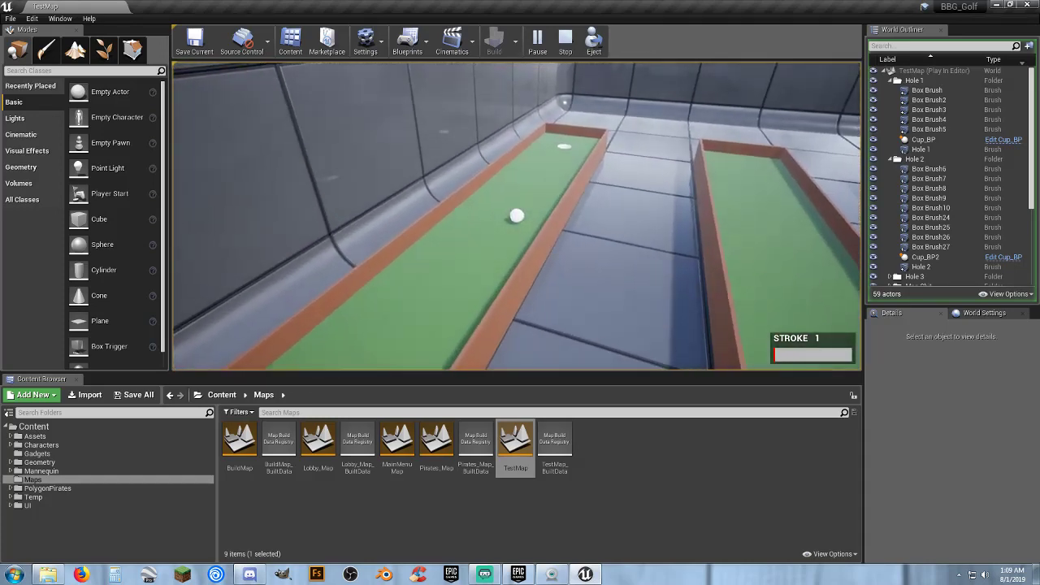
{"action": "key", "text": "shift+F1"}
{"action": "key", "text": "Escape"}
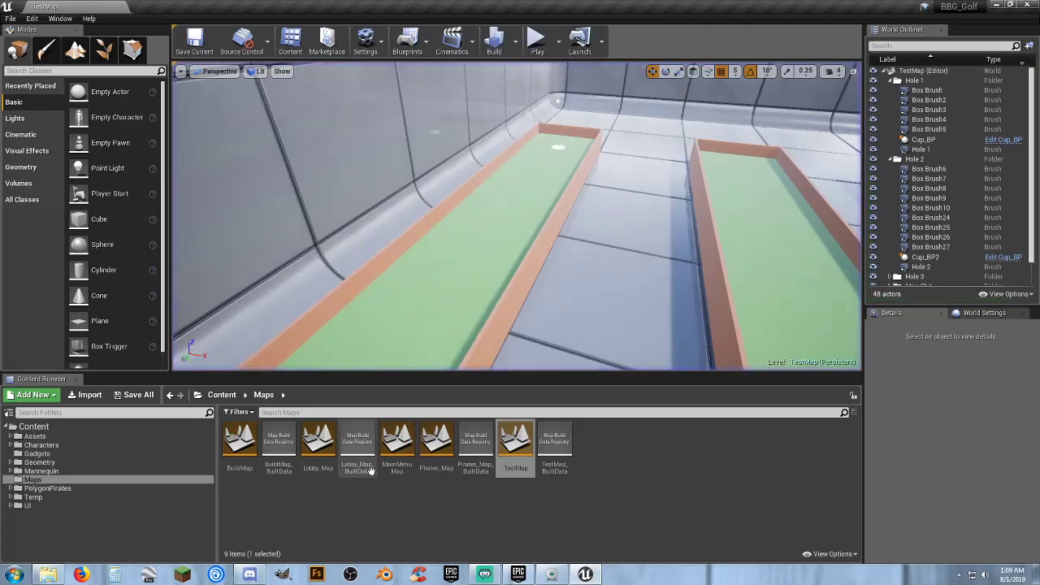
Look through the Characters/Animations and Temp folders and open Temp's anim folder.
{"action": "left_click", "coordinate": [11, 445]}
{"action": "left_click", "coordinate": [40, 453]}
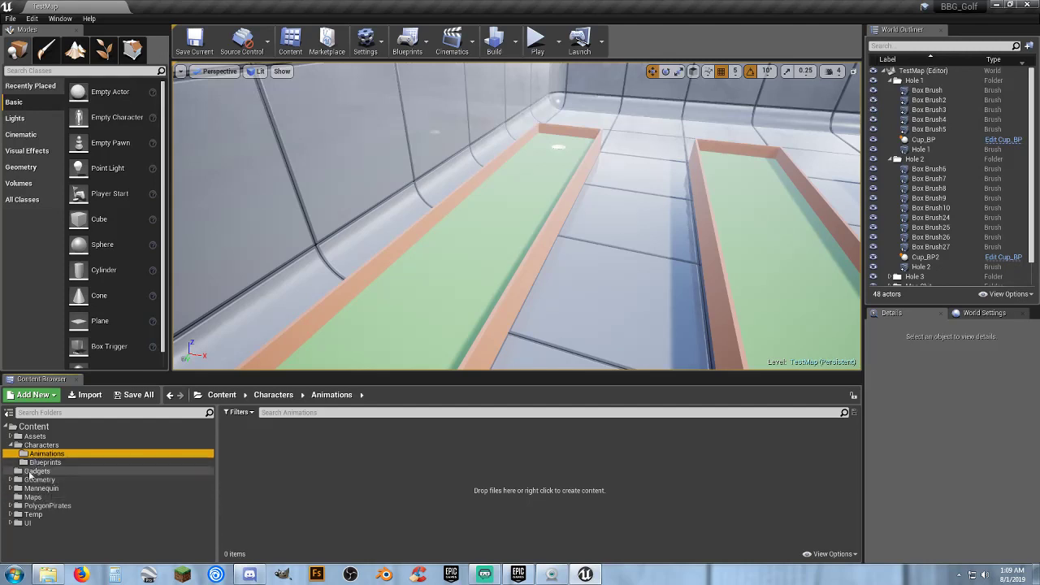
{"action": "left_click", "coordinate": [46, 515]}
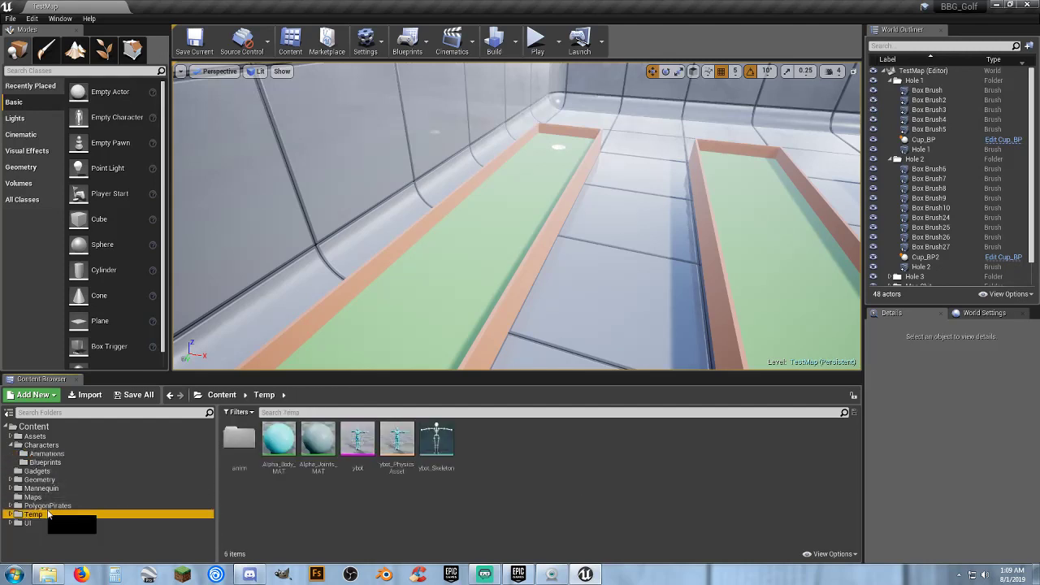
{"action": "double_click", "coordinate": [240, 442]}
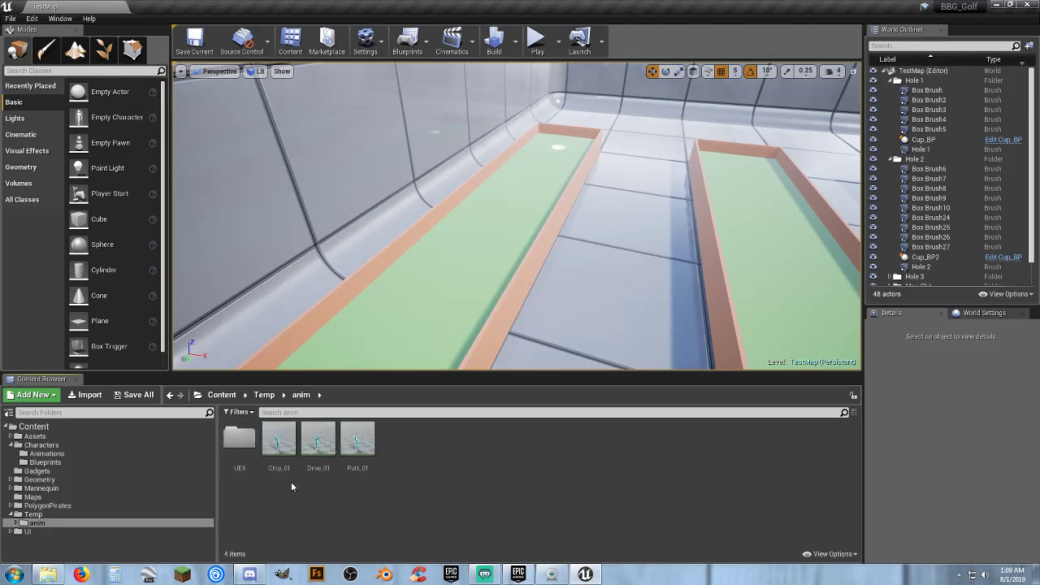
Preview the Chip_01 and Putt_01 golf animations, closing each animation editor after viewing.
{"action": "double_click", "coordinate": [279, 442]}
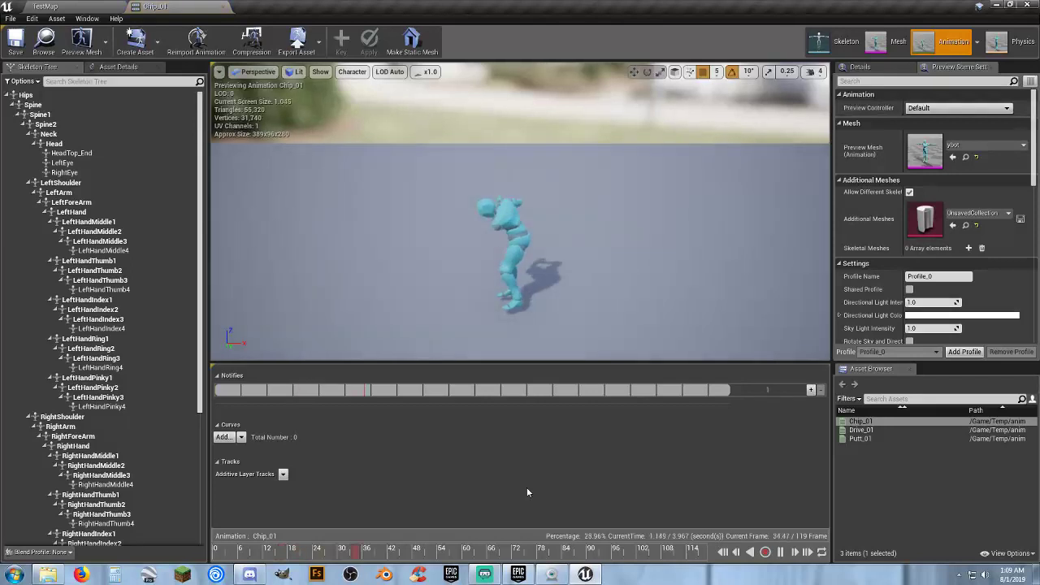
{"action": "left_click", "coordinate": [225, 7]}
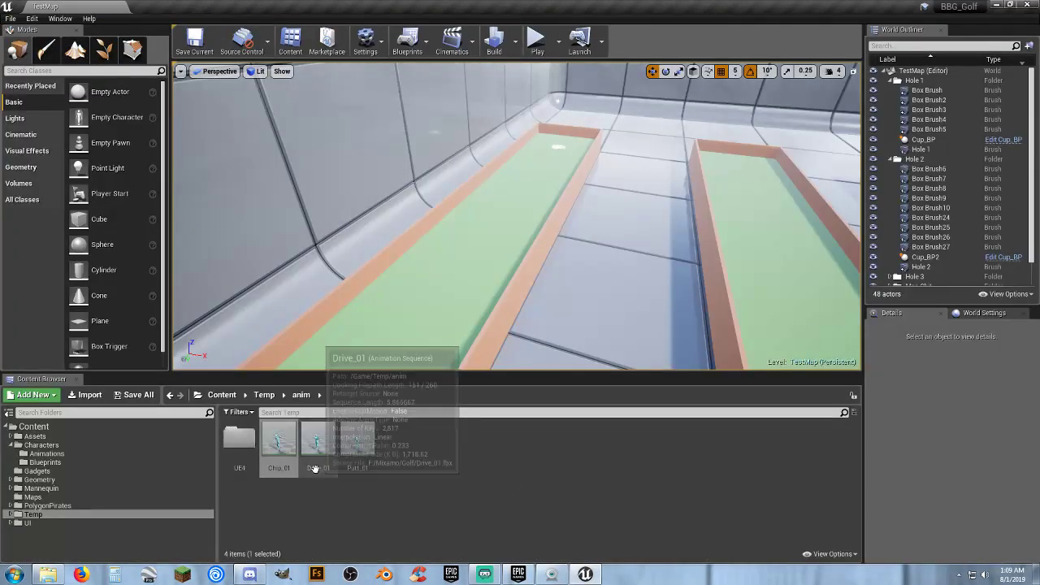
{"action": "double_click", "coordinate": [359, 469]}
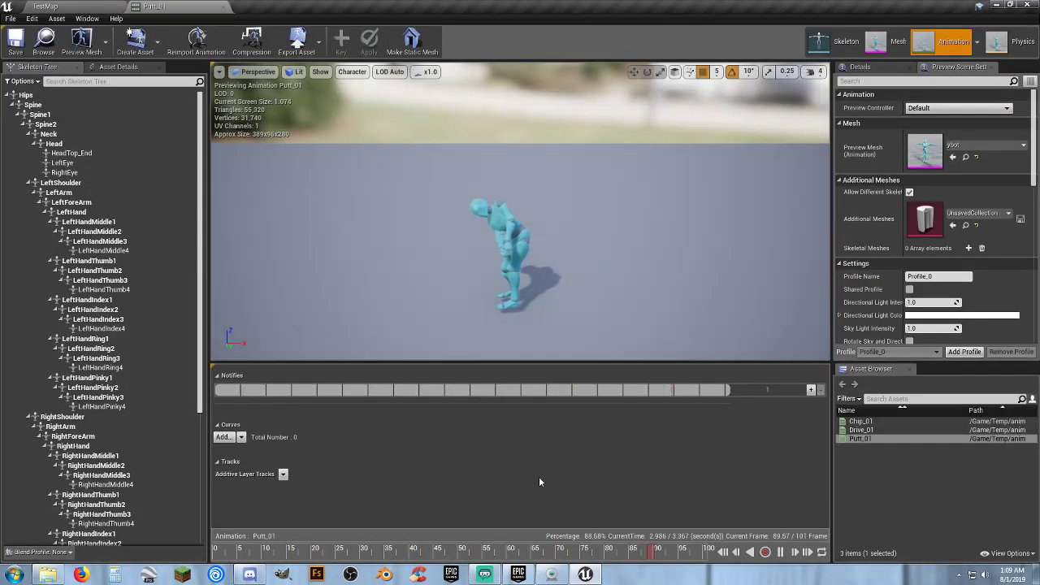
{"action": "left_click", "coordinate": [222, 7]}
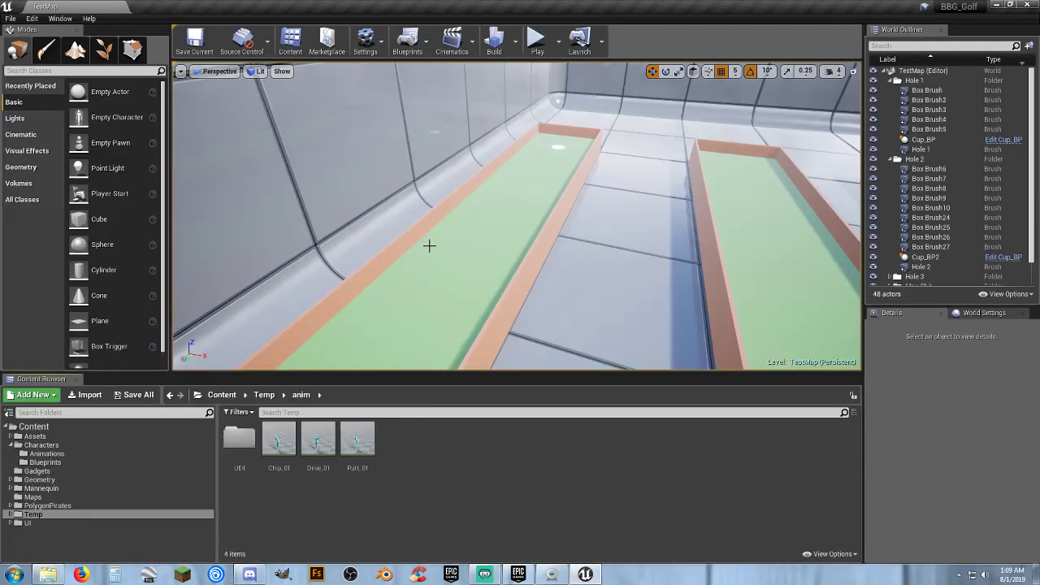
Play TestMap again and putt the ball down the first straight lane at about a quarter power.
{"action": "right_click_drag", "start_coordinate": [430, 246], "coordinate": [230, 271]}
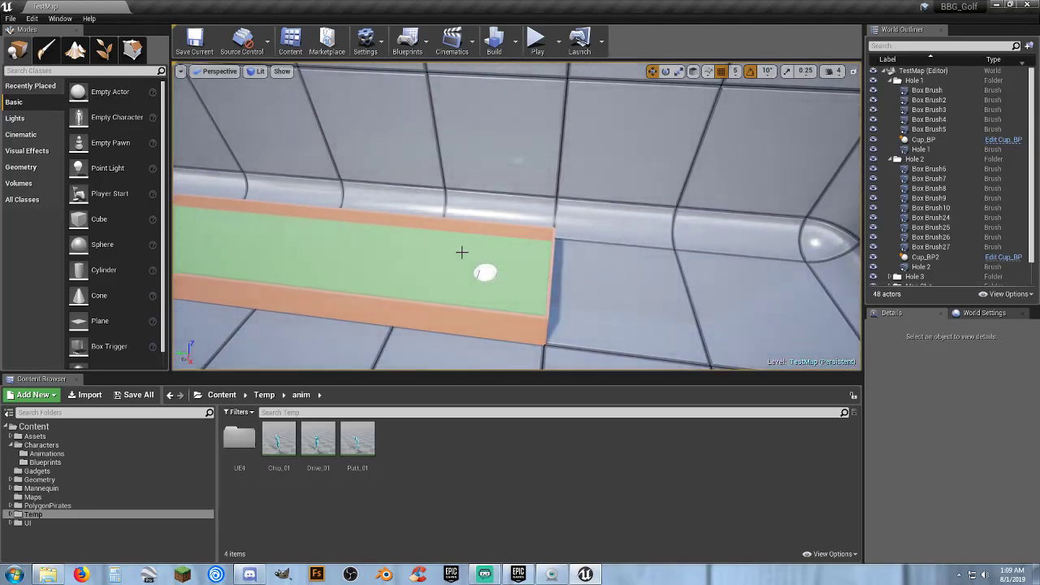
{"action": "right_click_drag", "start_coordinate": [478, 246], "coordinate": [522, 145]}
{"action": "left_click", "coordinate": [535, 41]}
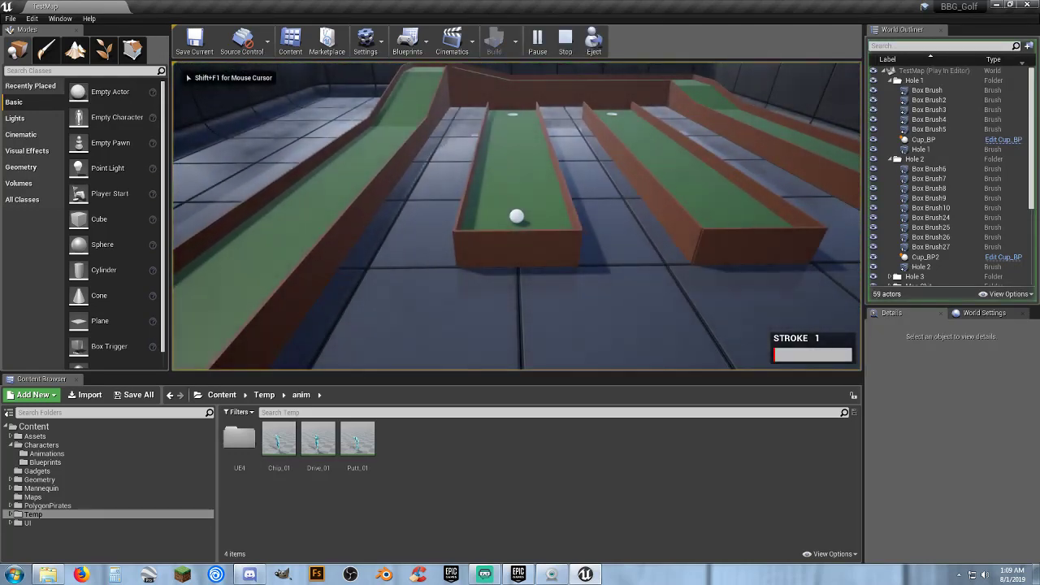
{"action": "scroll", "coordinate": [517, 216], "scroll_direction": "up", "scroll_amount": 7}
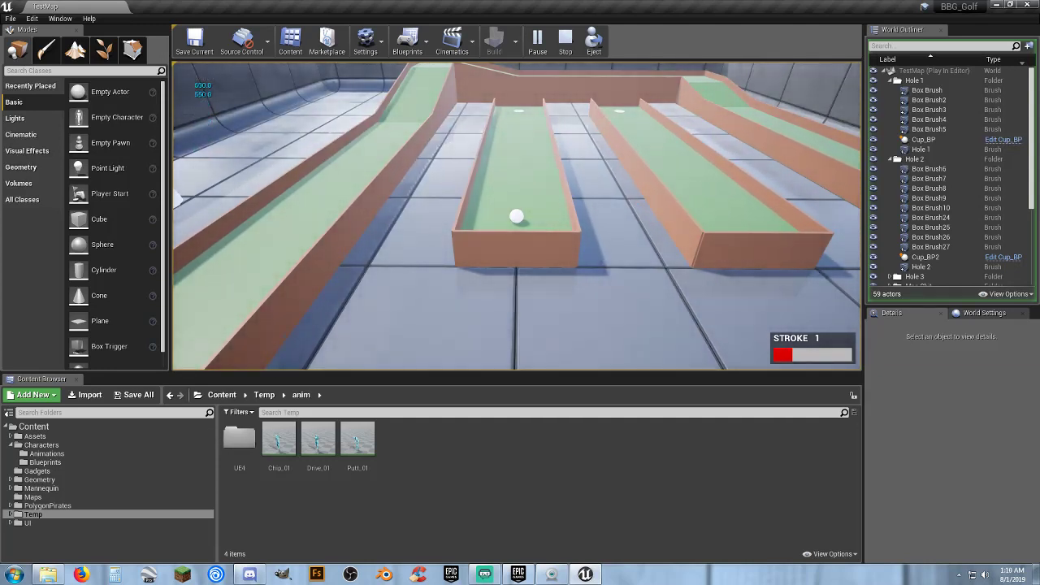
{"action": "key", "text": "space"}
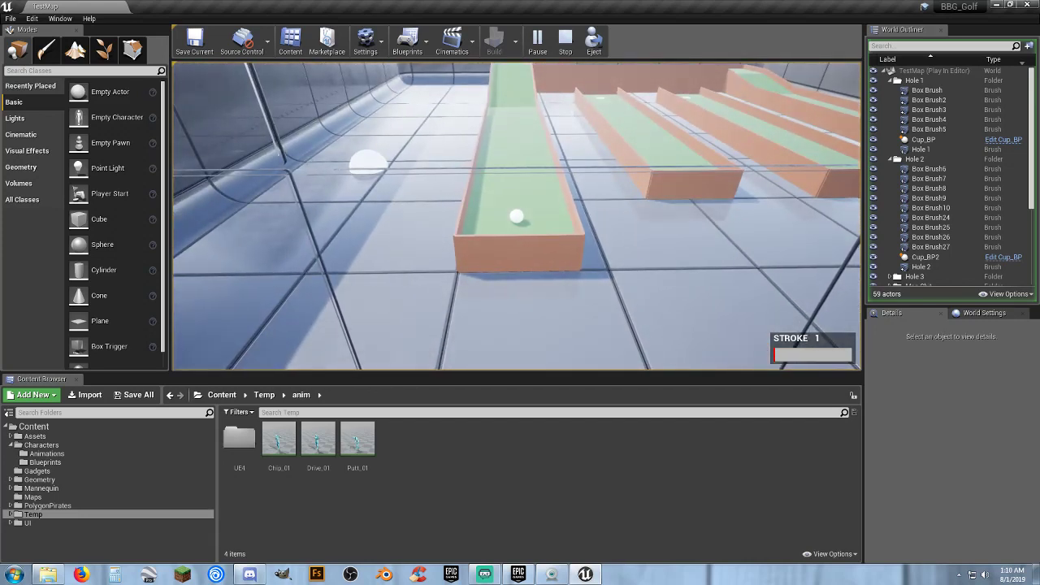
Raise the stroke power to about half and putt the ball up the ramped lane.
{"action": "key", "text": "space"}
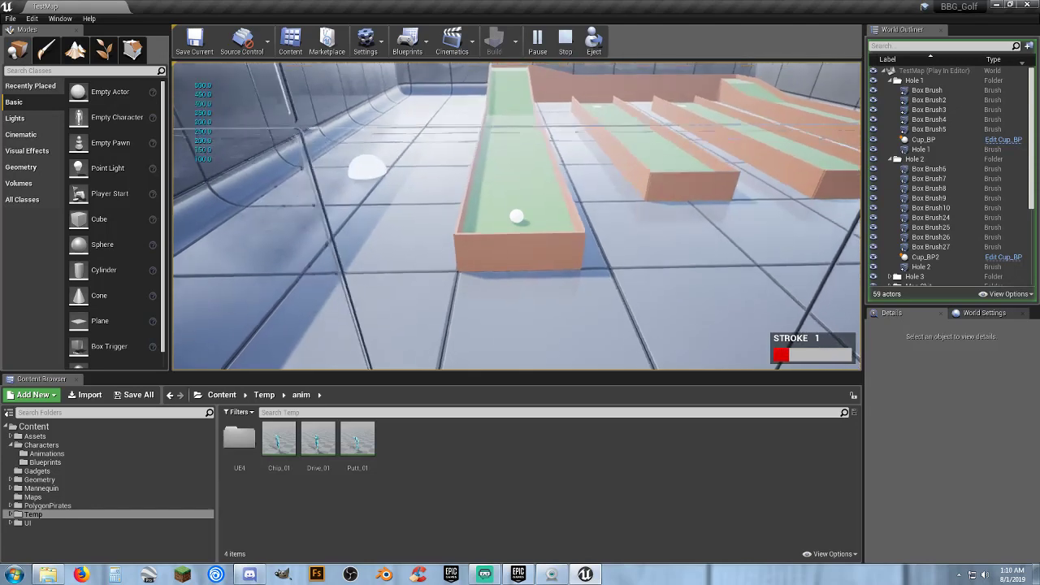
{"action": "scroll", "coordinate": [517, 217], "scroll_direction": "up", "scroll_amount": 4}
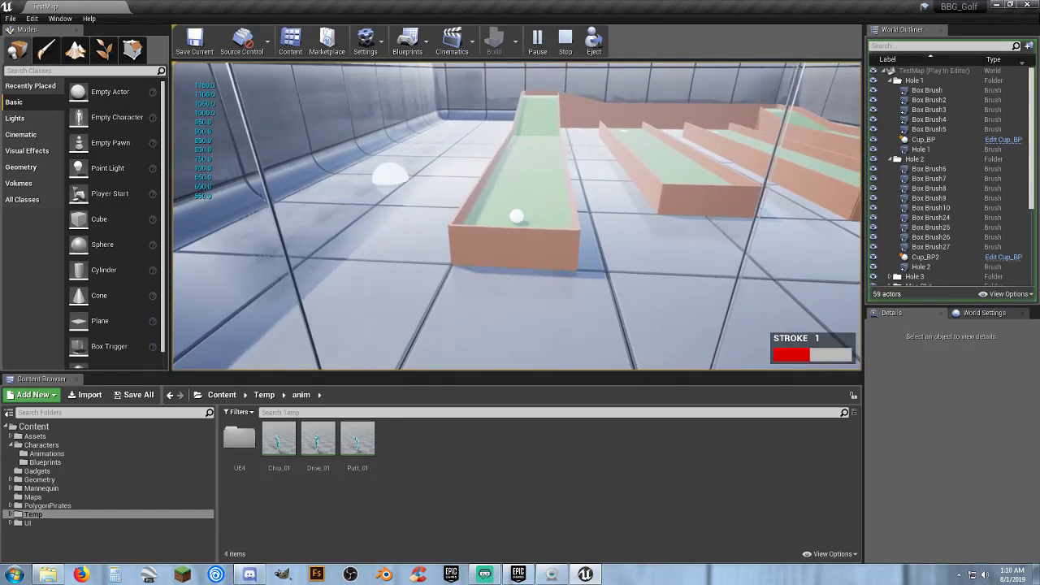
{"action": "key", "text": "space"}
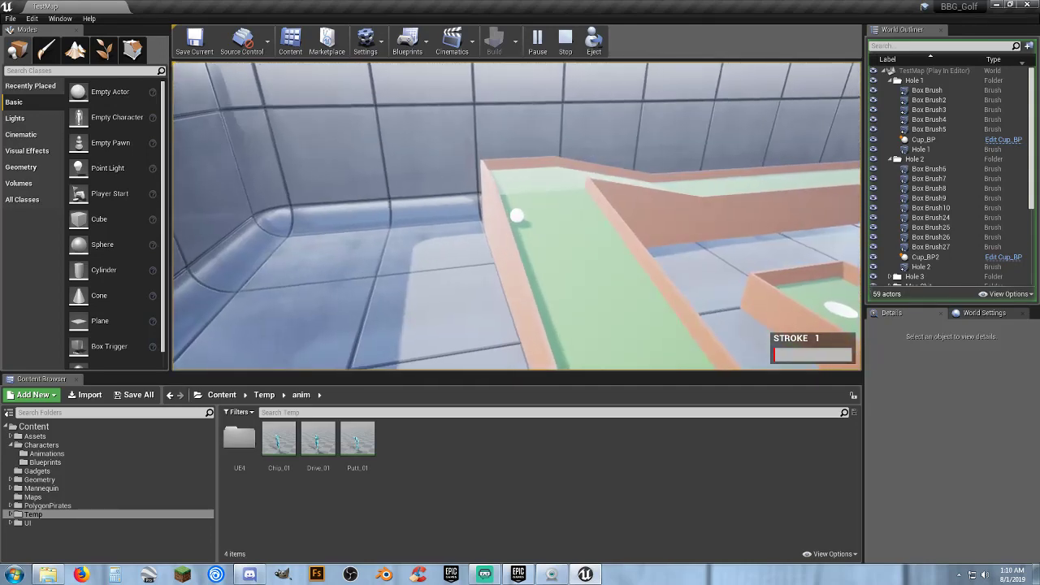
Putt the ball with light strokes over the top of the slope, around the raised corner and across to the far corner.
{"action": "key", "text": "space"}
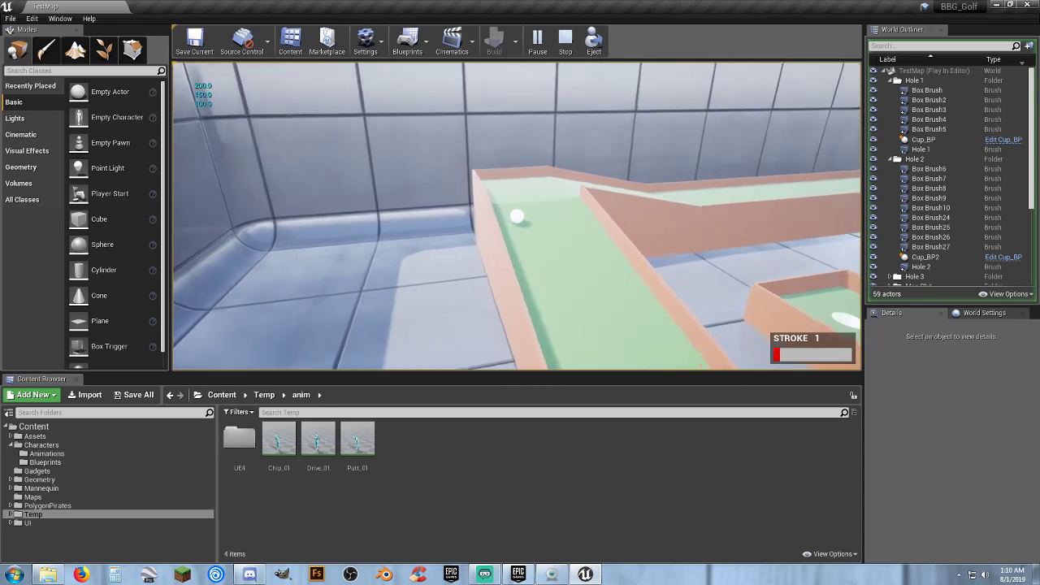
{"action": "key", "text": "space"}
{"action": "key", "text": "space"}
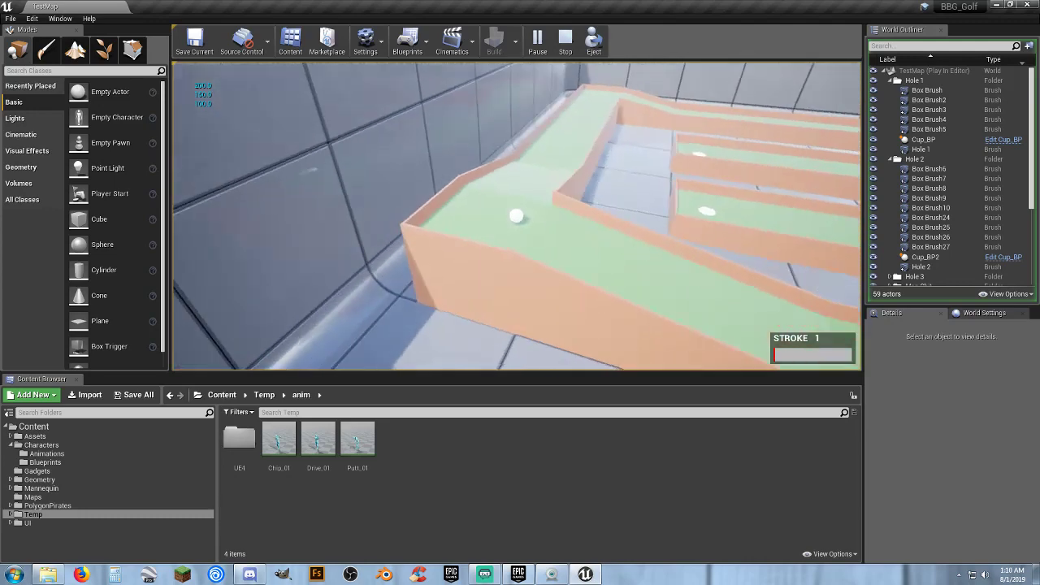
{"action": "key", "text": "space"}
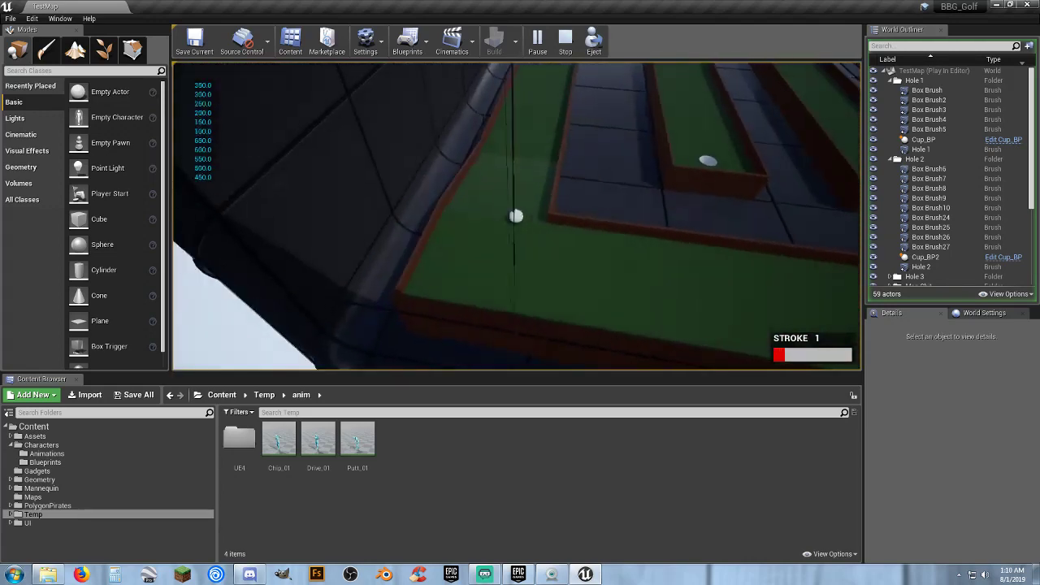
Set a light stroke power and putt the ball down the last lane and into the cup to complete the ramped hole.
{"action": "scroll", "coordinate": [516, 215], "scroll_direction": "up", "scroll_amount": 6}
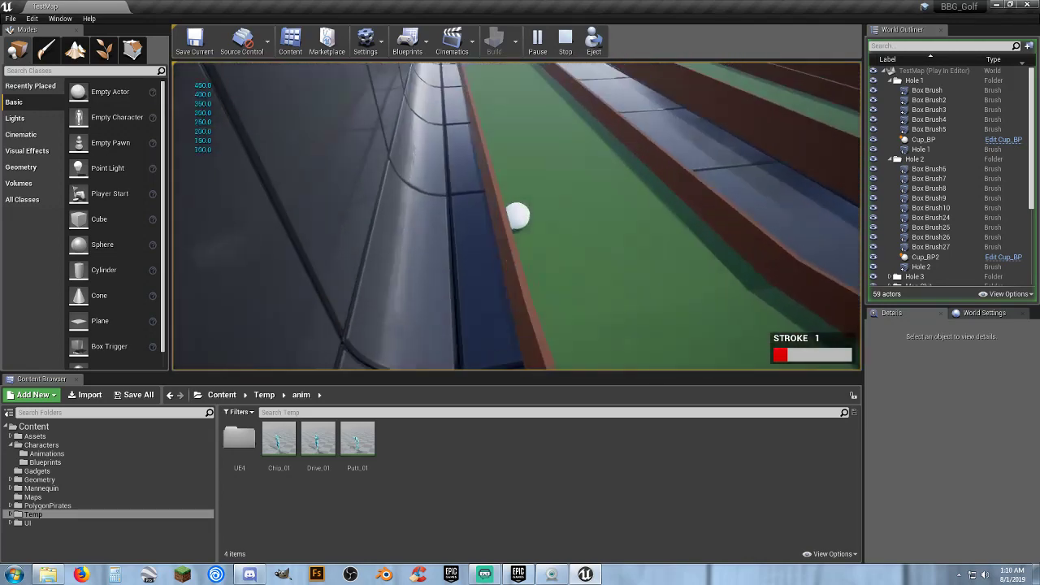
{"action": "key", "text": "space"}
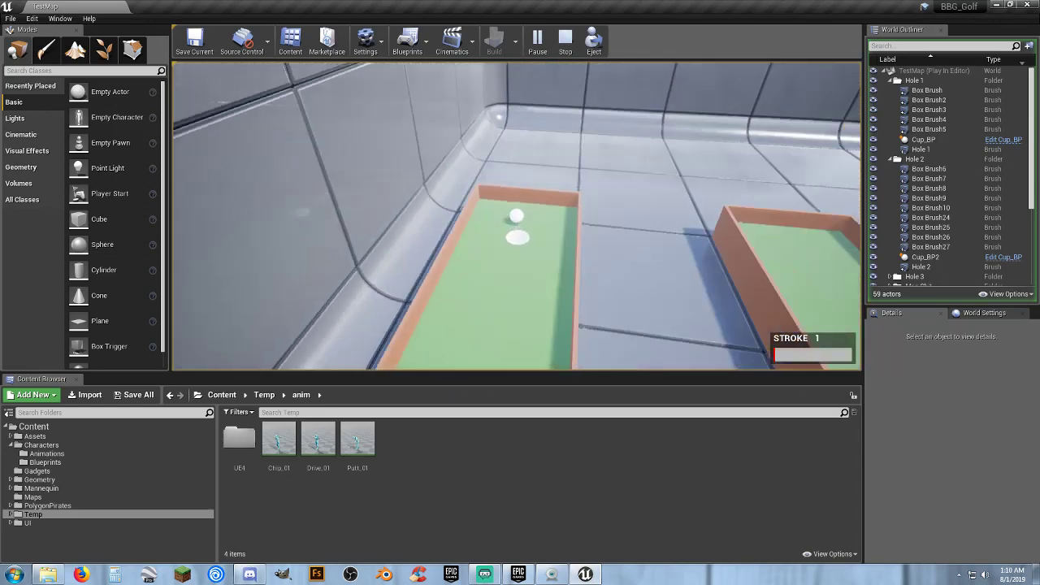
{"action": "key", "text": "space"}
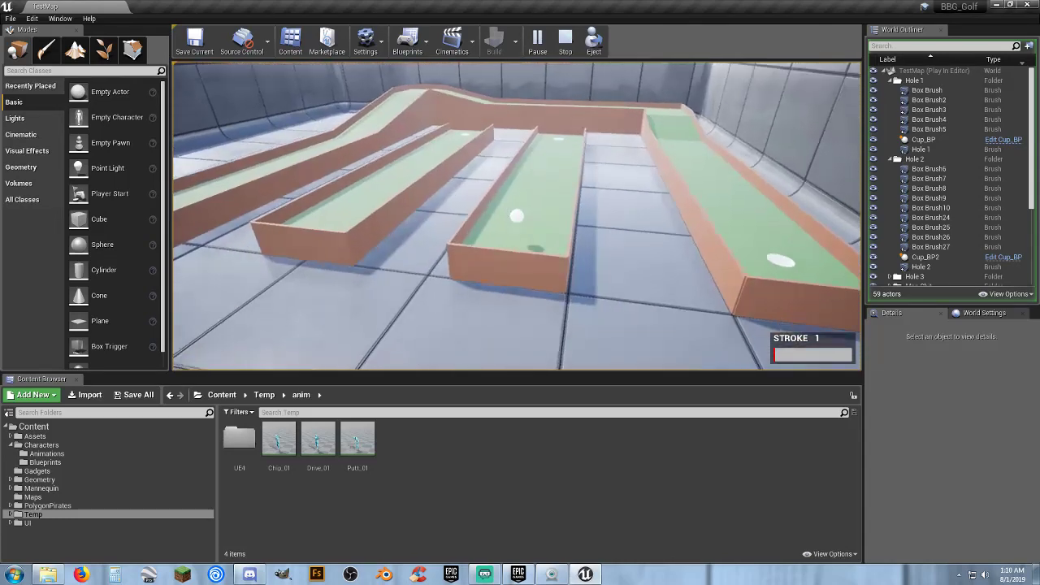
Stop the TestMap play session, look over the golf lanes, and close the BBG_Golf project.
{"action": "key", "text": "Escape"}
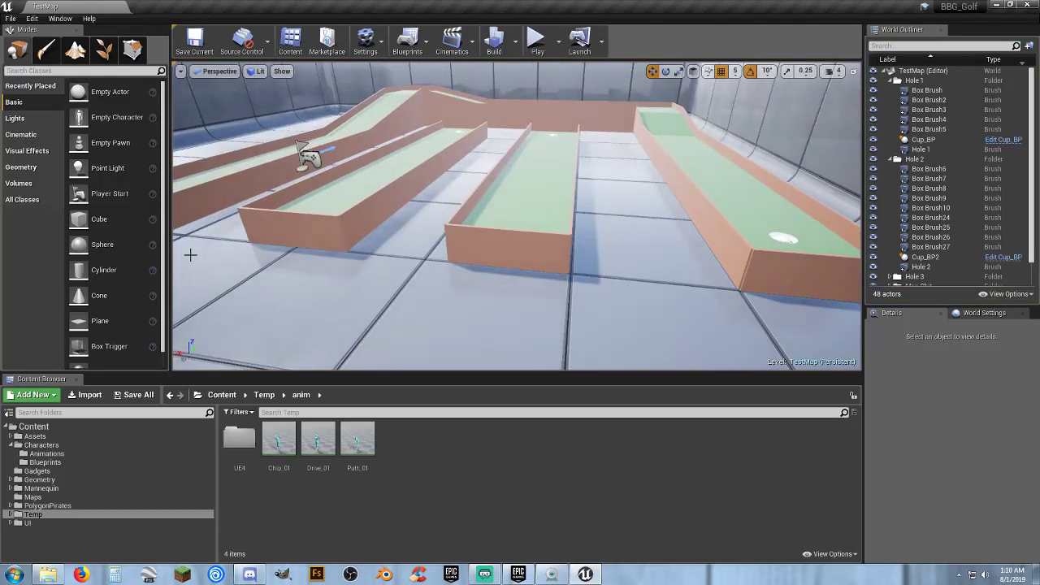
{"action": "right_click_drag", "start_coordinate": [465, 304], "coordinate": [481, 214]}
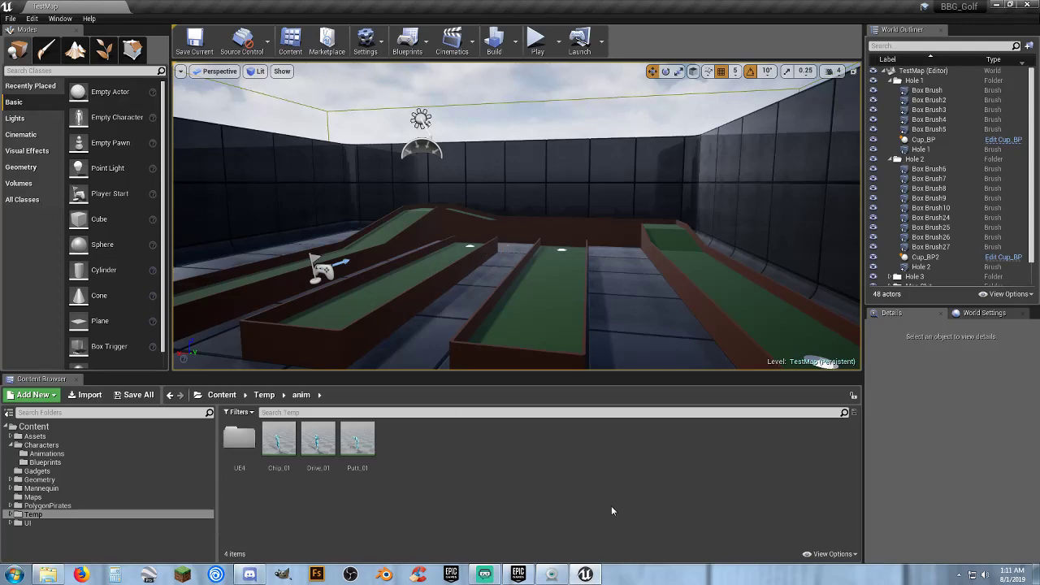
{"action": "left_click", "coordinate": [1030, 4]}
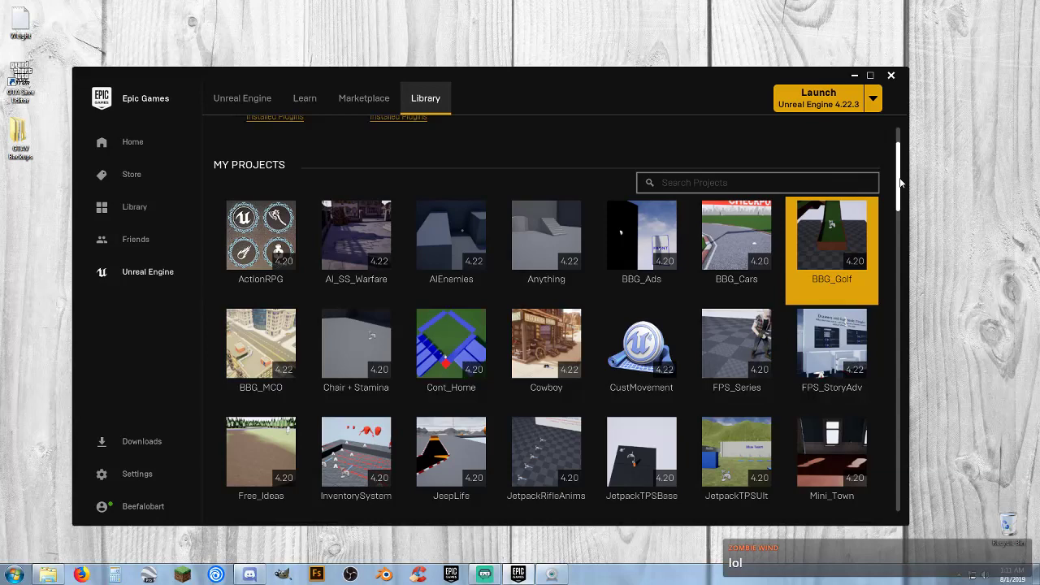
Browse the project library down to its final rows and open the project the502.
{"action": "mouse_move", "coordinate": [900, 183]}
{"action": "left_mouse_down"}
{"action": "mouse_move", "coordinate": [897, 196]}
{"action": "mouse_move", "coordinate": [899, 186]}
{"action": "left_mouse_up"}
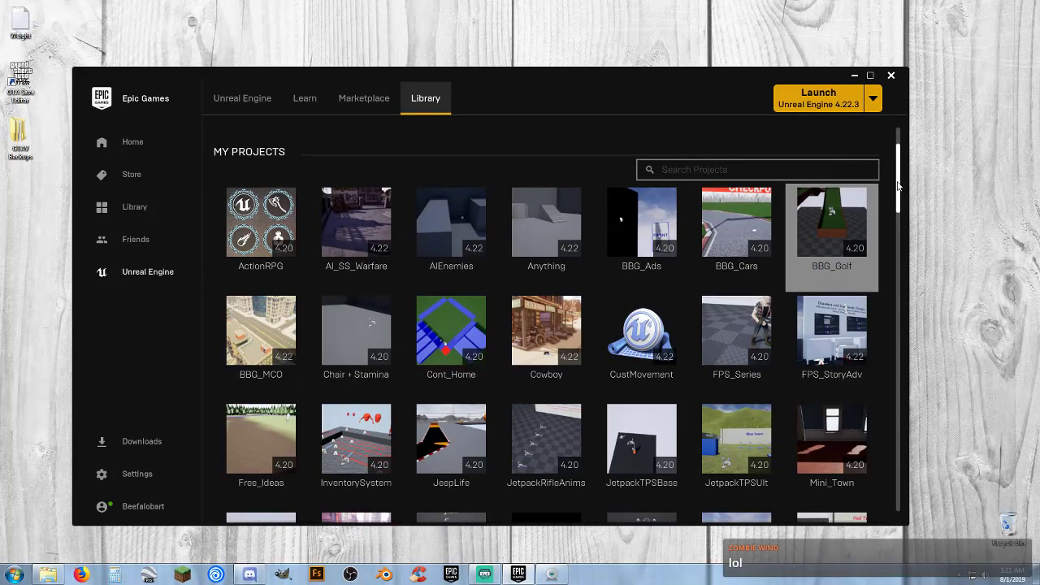
{"action": "left_click_drag", "start_coordinate": [898, 186], "coordinate": [890, 211]}
{"action": "left_click", "coordinate": [831, 244]}
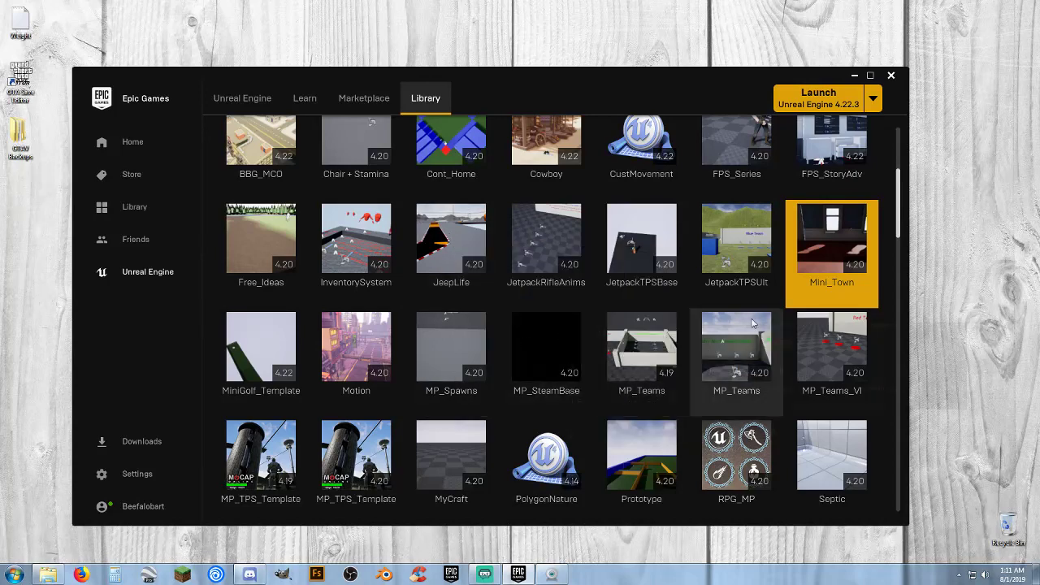
{"action": "scroll", "coordinate": [887, 351], "scroll_direction": "down", "scroll_amount": 3}
{"action": "scroll", "coordinate": [886, 351], "scroll_direction": "down", "scroll_amount": 5}
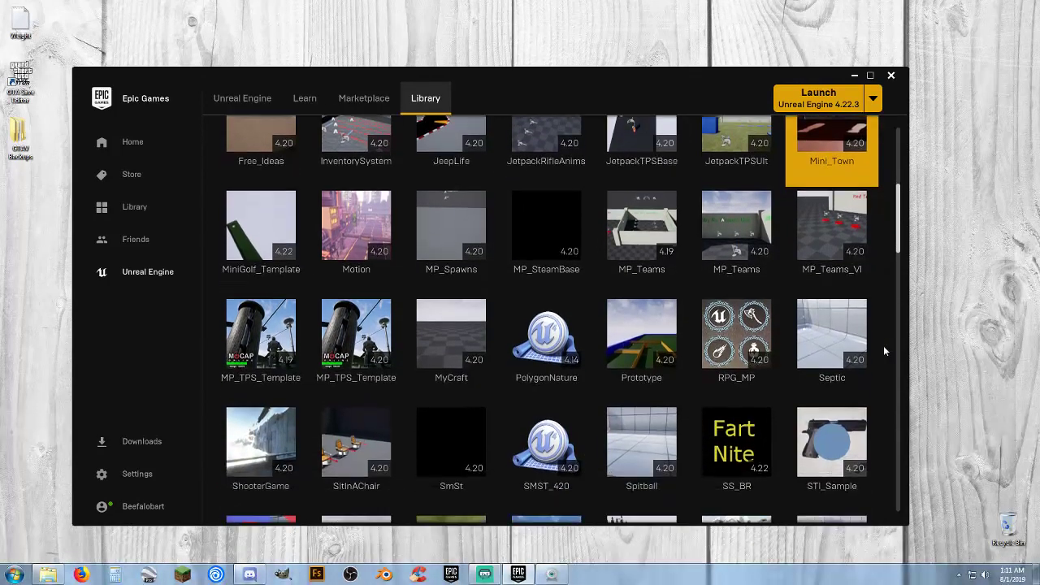
{"action": "scroll", "coordinate": [884, 345], "scroll_direction": "down", "scroll_amount": 4}
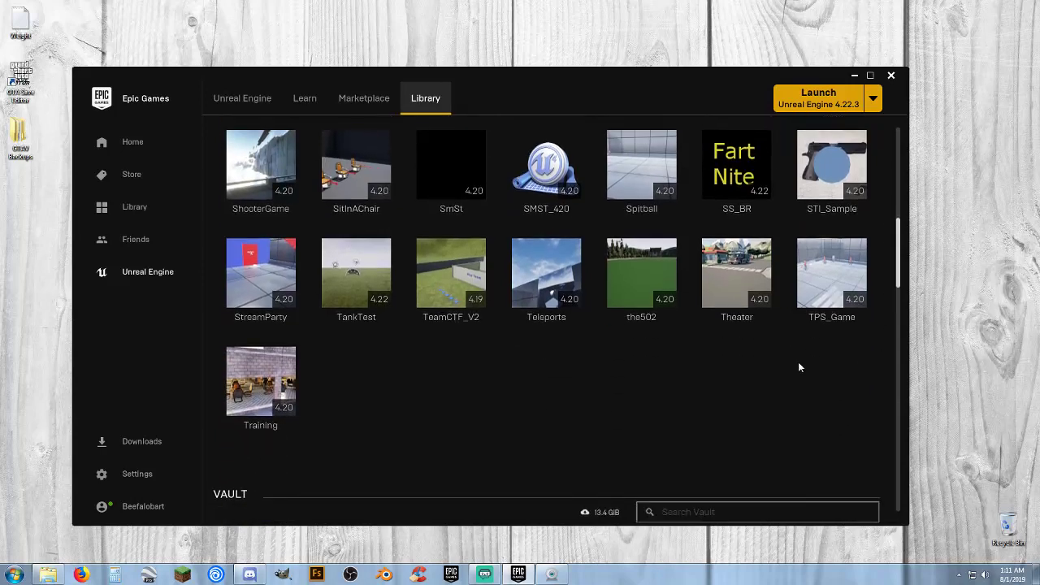
{"action": "left_click", "coordinate": [631, 334]}
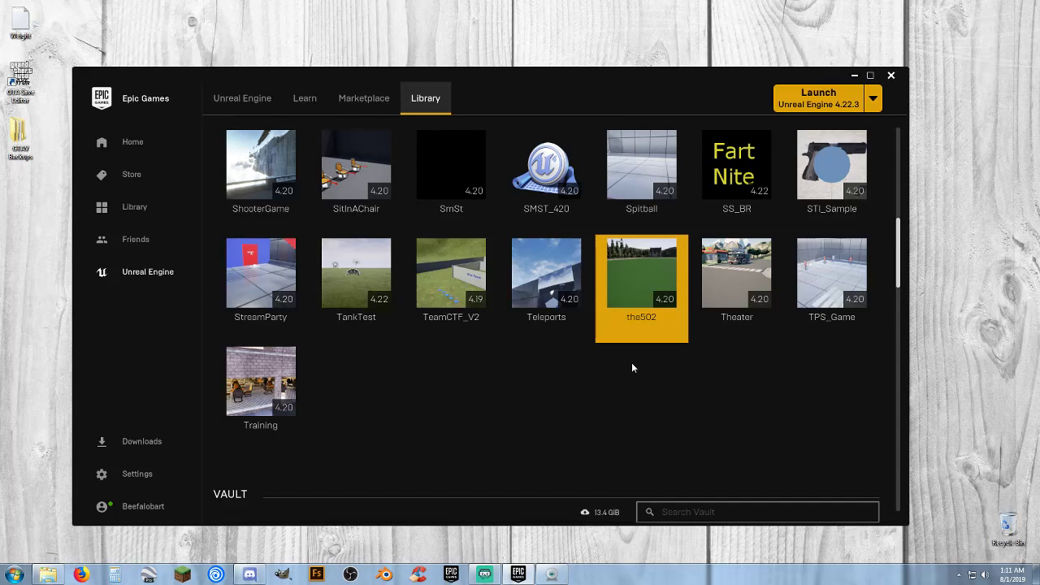
{"action": "mouse_move", "coordinate": [640, 283]}
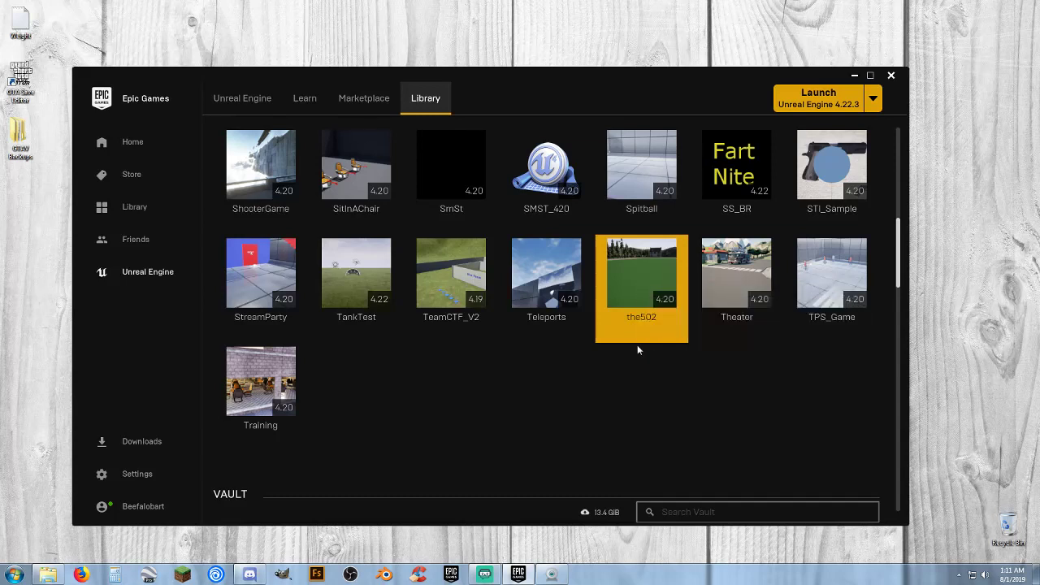
{"action": "double_click", "coordinate": [642, 278]}
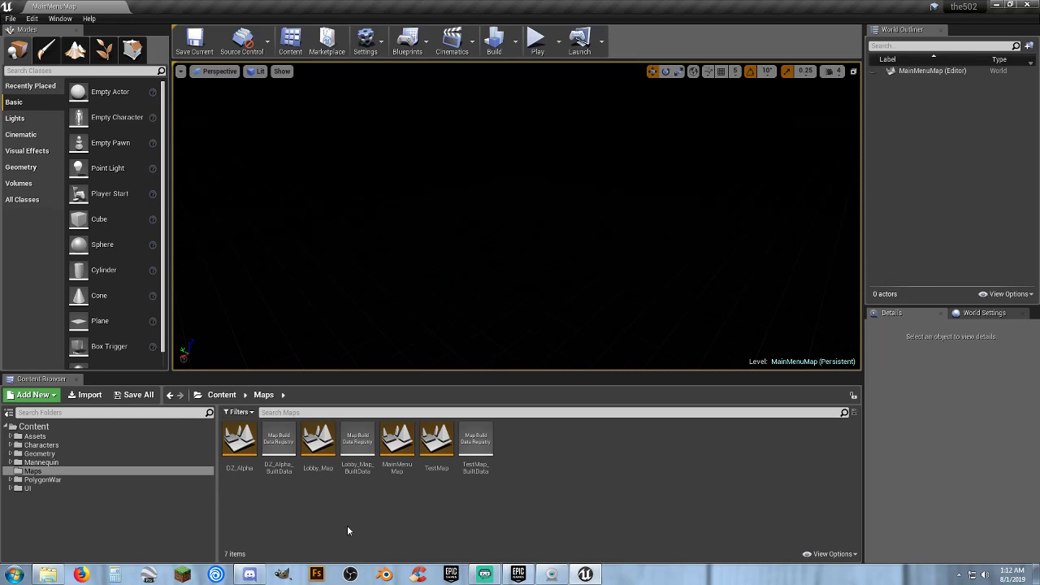
Open the DZ_Alpha map and look around its trenches and tents.
{"action": "double_click", "coordinate": [240, 455]}
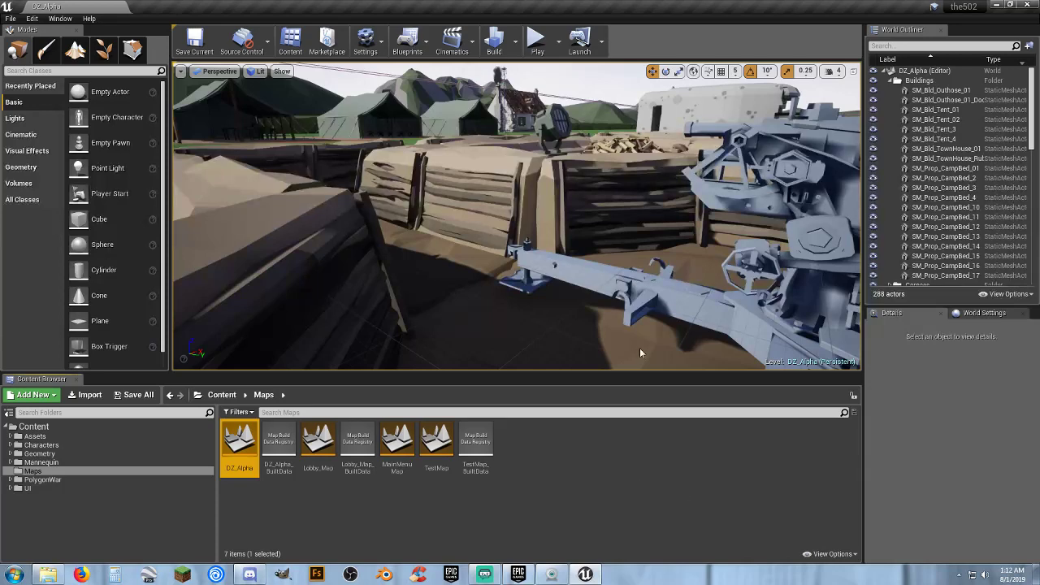
{"action": "right_click_drag", "start_coordinate": [637, 332], "coordinate": [805, 331]}
{"action": "right_click_drag", "start_coordinate": [561, 255], "coordinate": [390, 154]}
{"action": "right_click_drag", "start_coordinate": [479, 267], "coordinate": [585, 259]}
Play DZ_Alpha and run the soldier over to the crashed US plane and around its nose.
{"action": "left_click", "coordinate": [534, 37]}
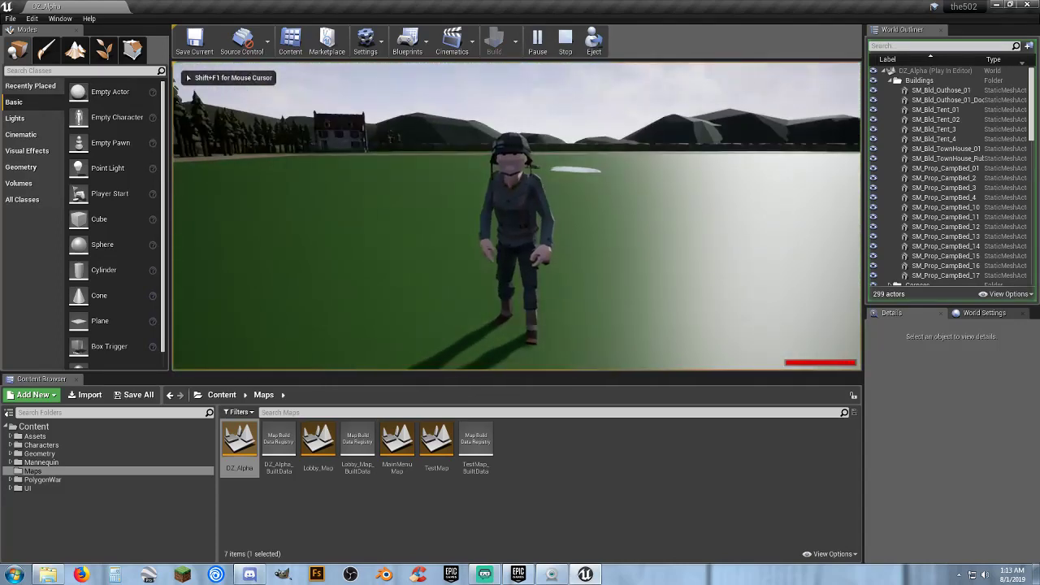
{"action": "key", "text": "w"}
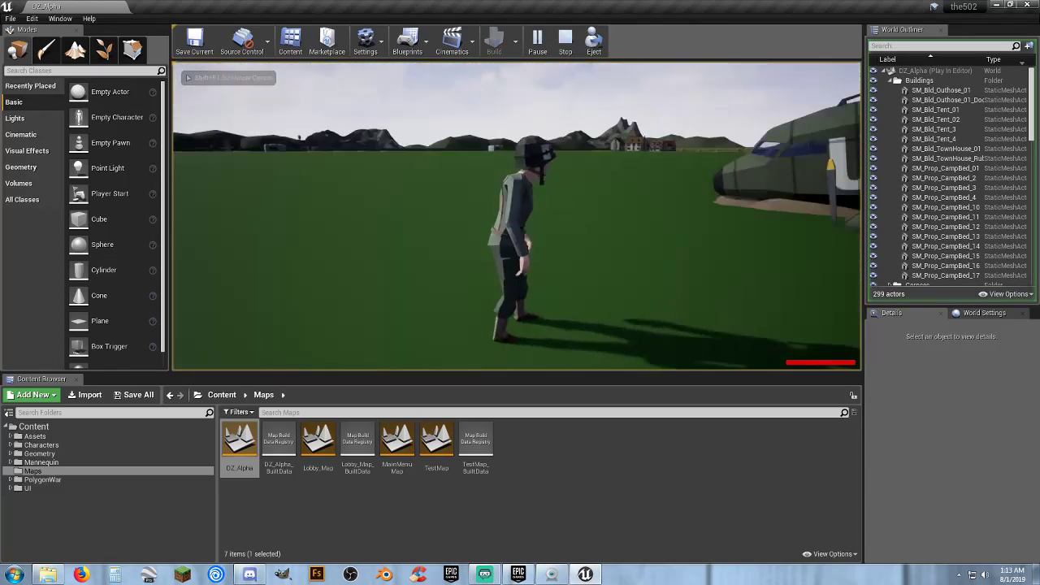
{"action": "key", "text": "a"}
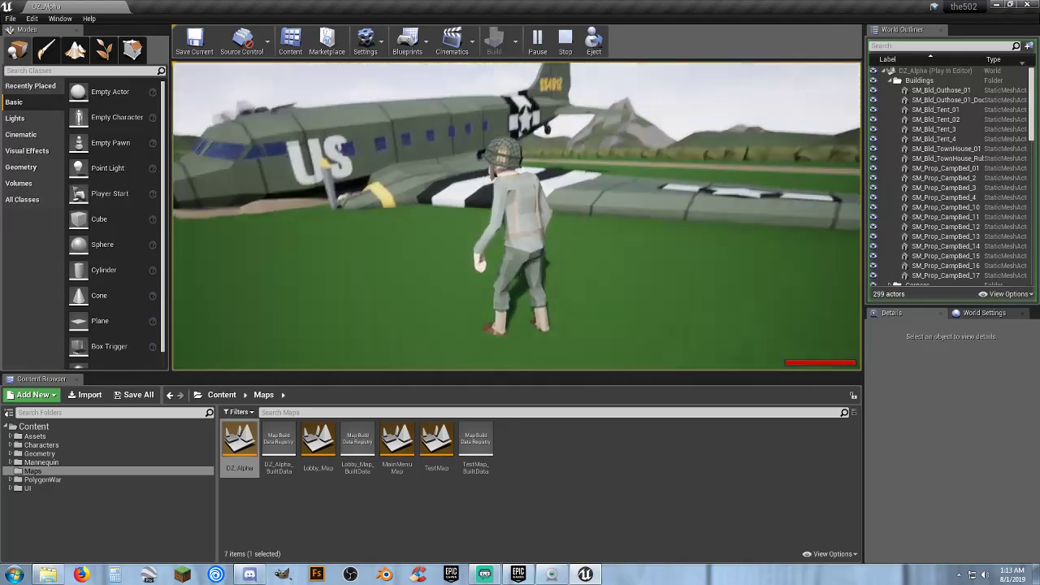
{"action": "key", "text": "w"}
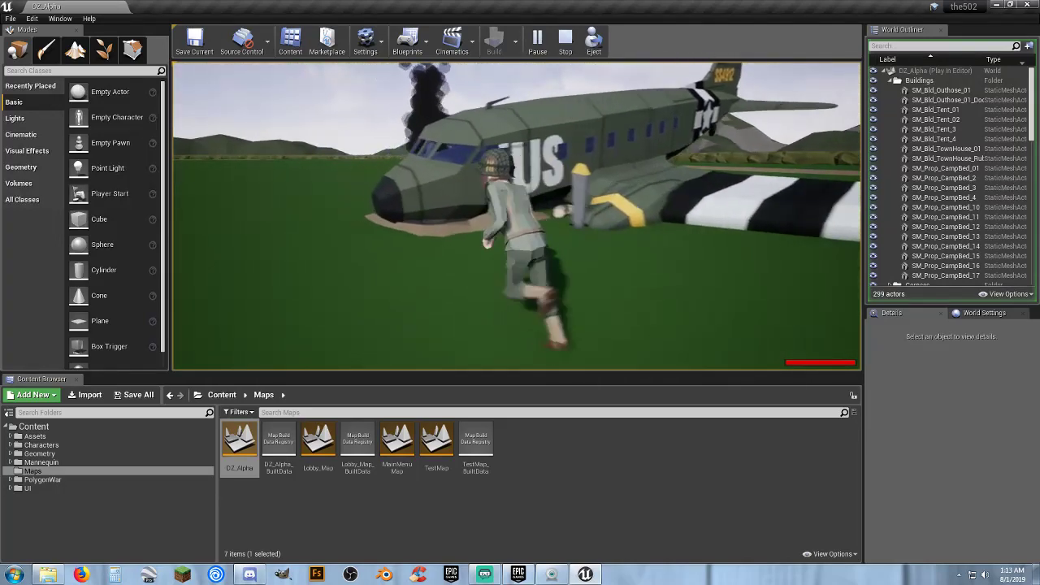
{"action": "key", "text": "w"}
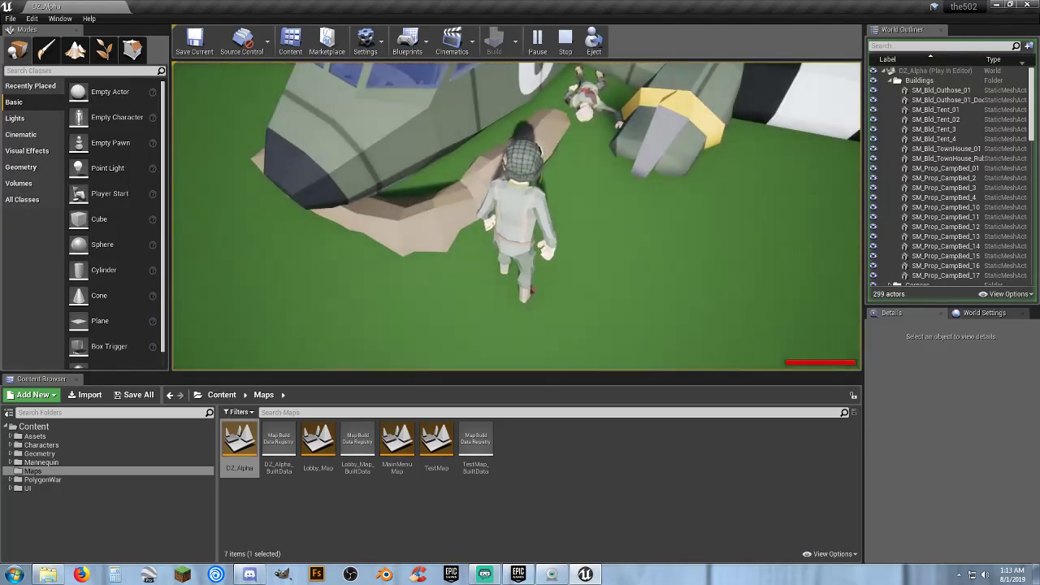
{"action": "key", "text": "a"}
{"action": "key", "text": "w"}
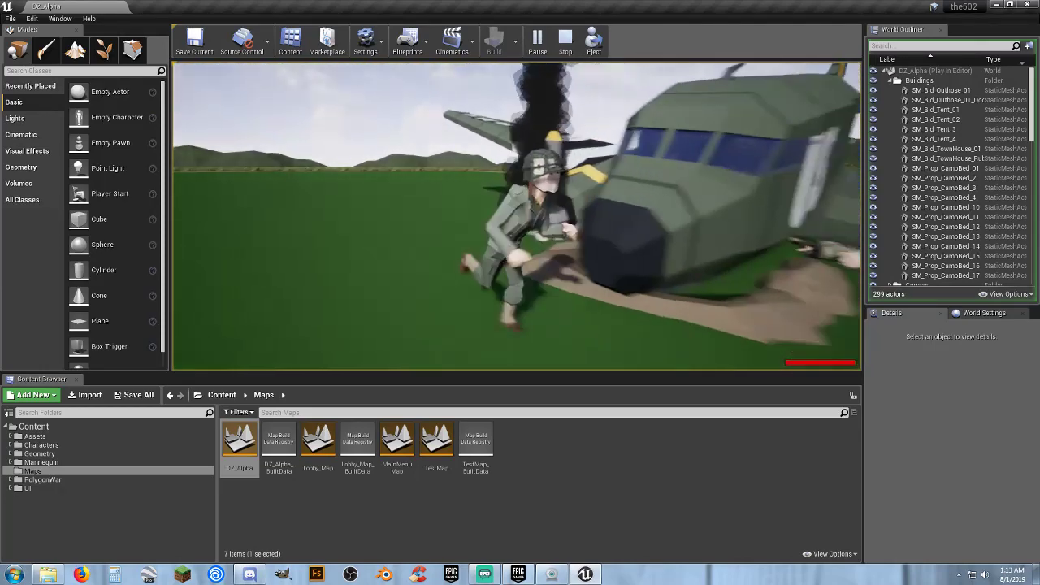
Run the soldier to the body beside the white parachute, across the road to the paratrooper hanging in the trees, and back out.
{"action": "key", "text": "w"}
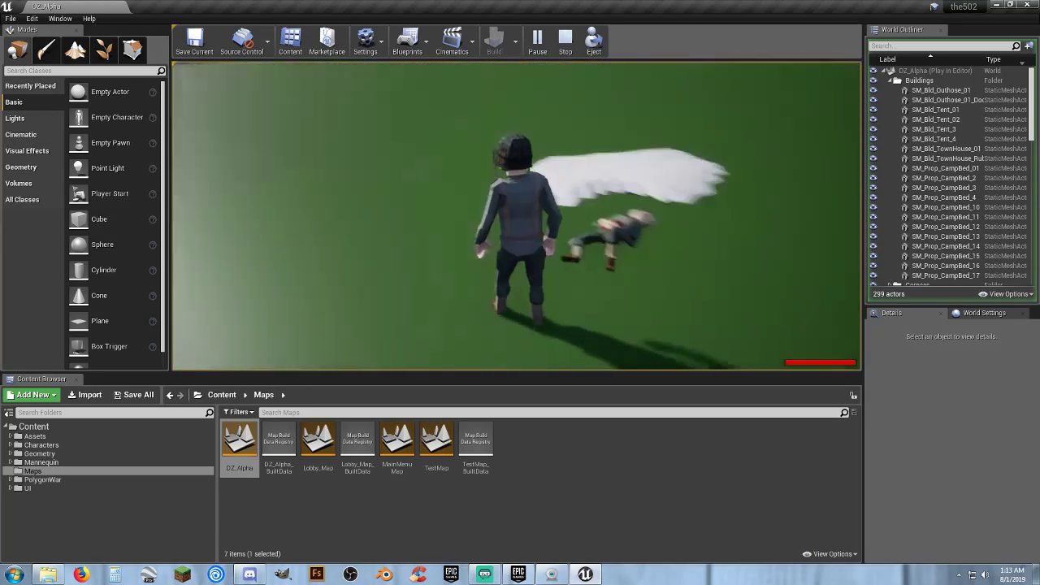
{"action": "key", "text": "w"}
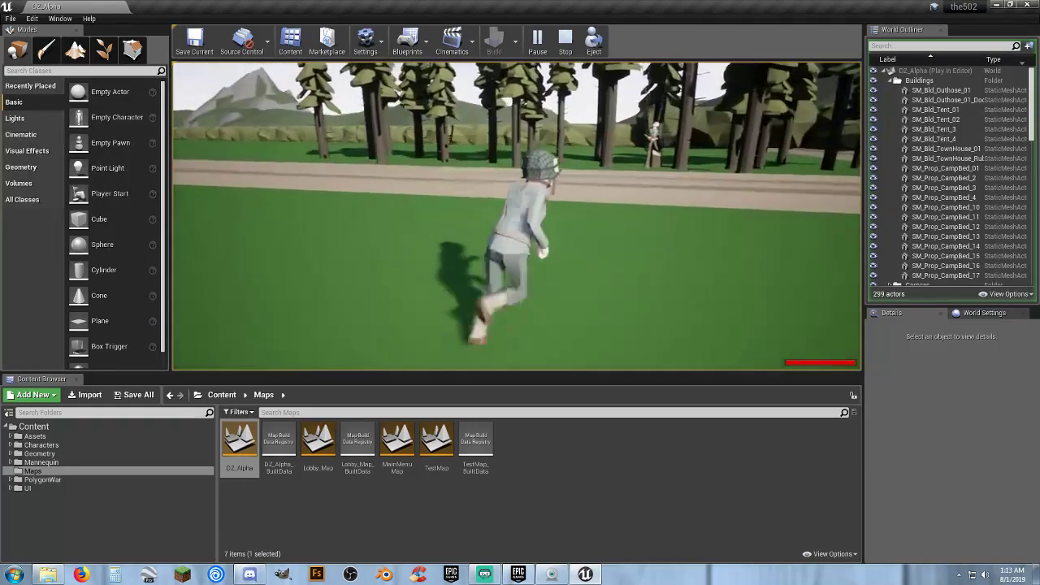
{"action": "key", "text": "w"}
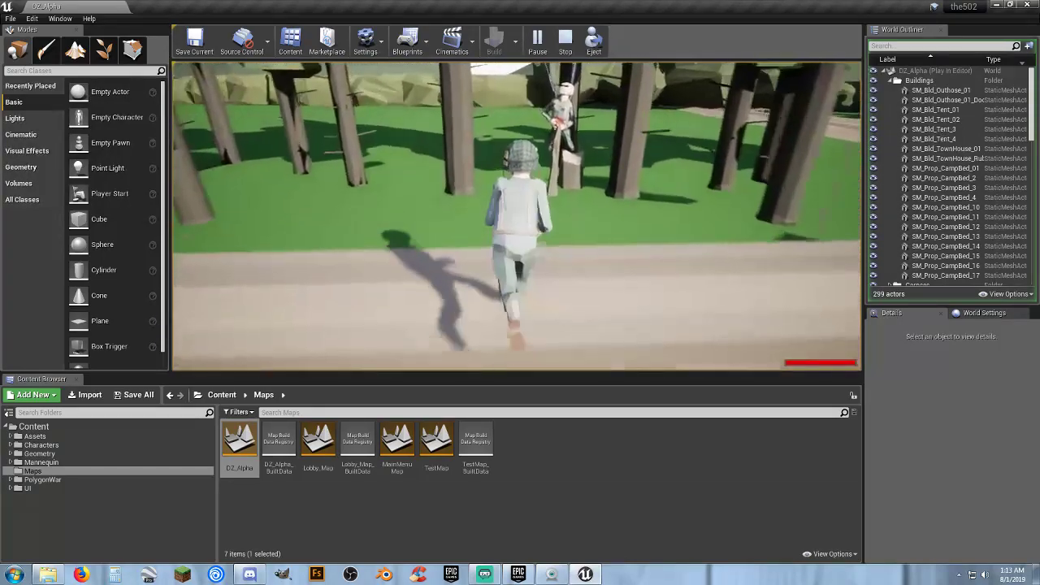
{"action": "key", "text": "w"}
{"action": "key", "text": "w"}
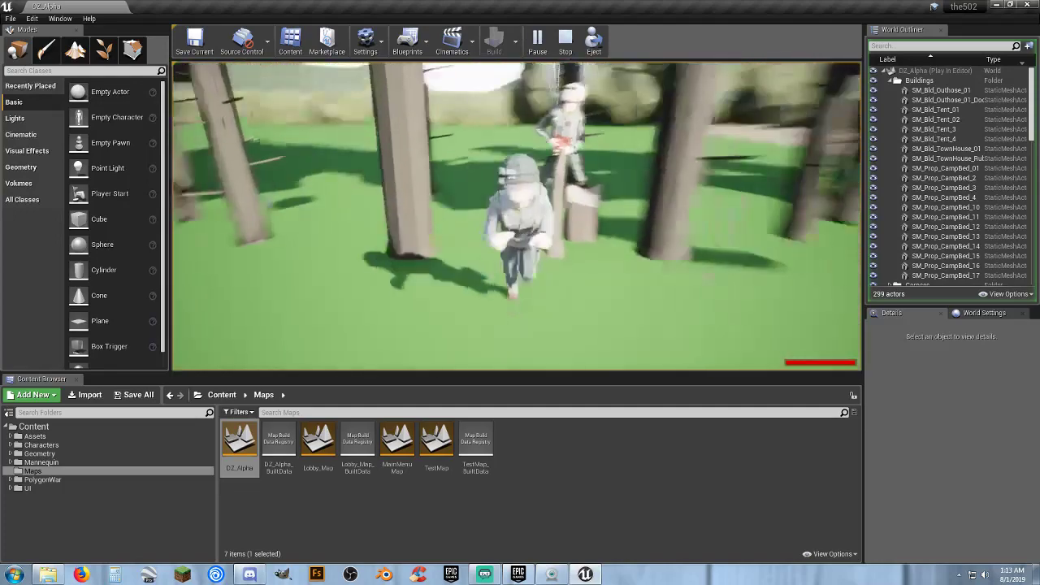
{"action": "key", "text": "w"}
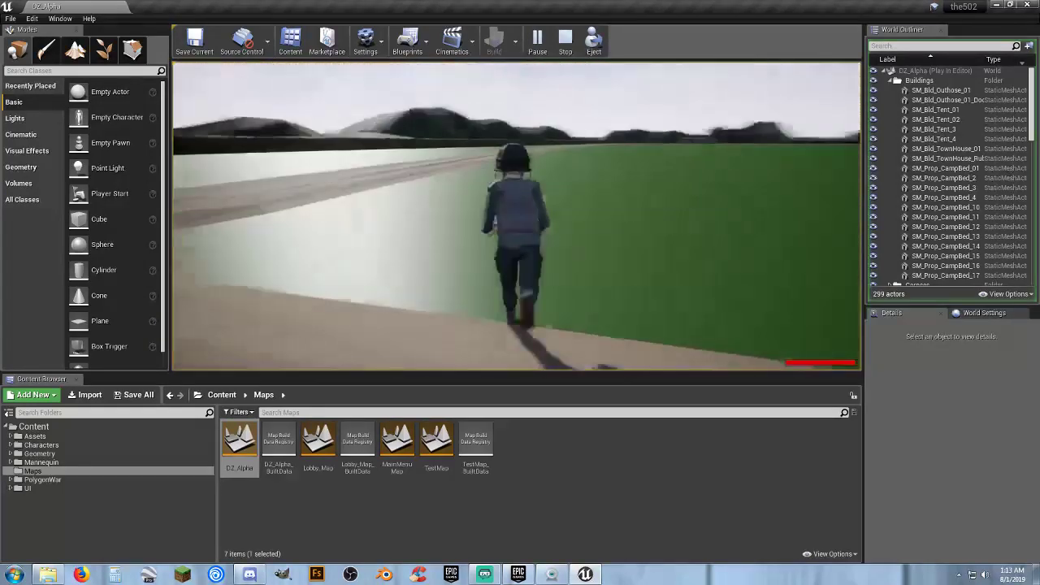
Stop the play session and survey the whole DZ_Alpha field, roads, camp and village from above.
{"action": "key", "text": "Escape"}
{"action": "right_click_drag", "start_coordinate": [623, 197], "coordinate": [670, 246]}
{"action": "key", "text": "s"}
{"action": "key", "text": "s"}
{"action": "key", "text": "s"}
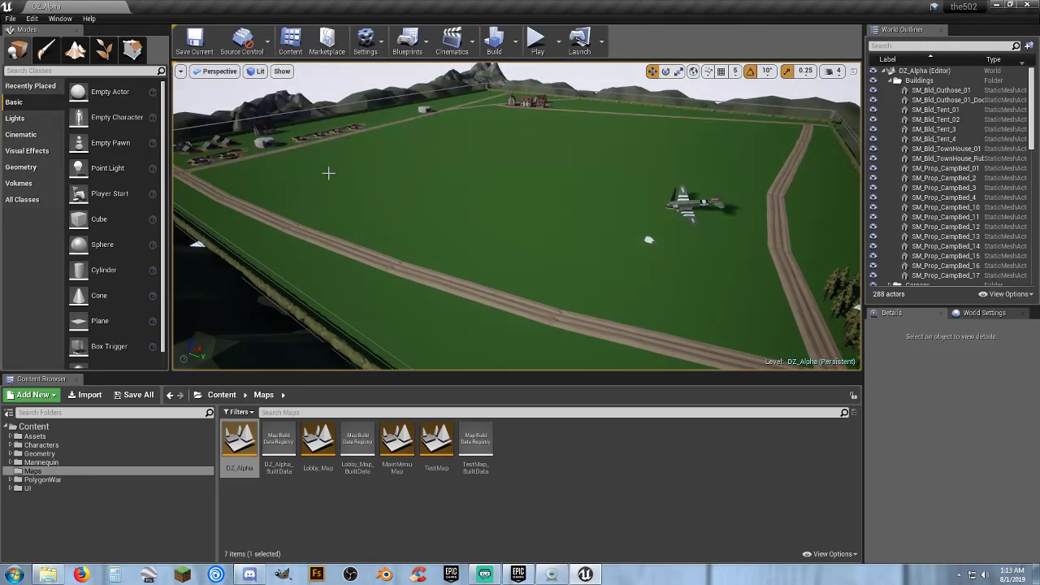
{"action": "right_click_drag", "start_coordinate": [328, 173], "coordinate": [305, 222]}
{"action": "key", "text": "w"}
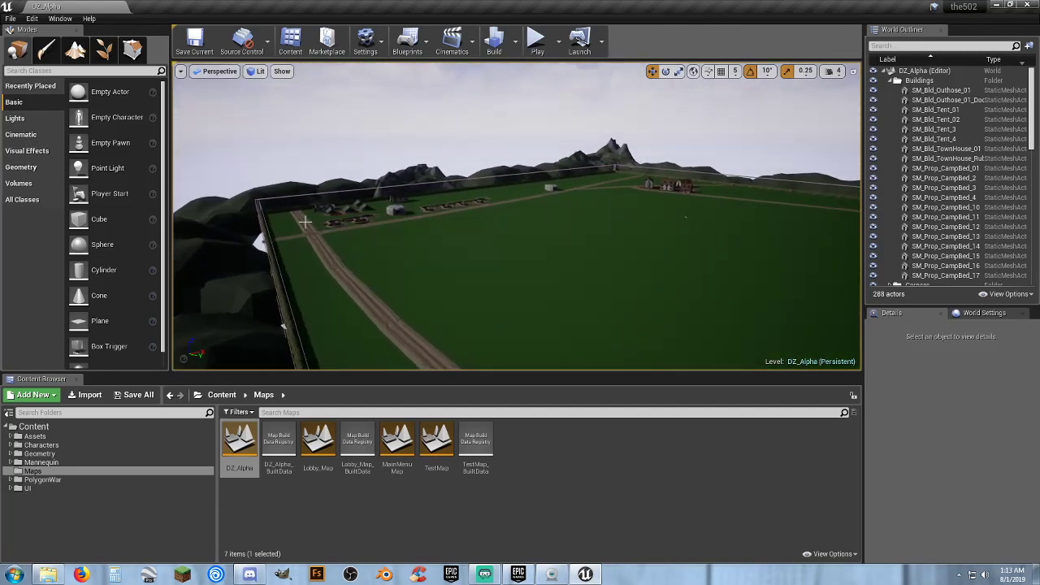
Play DZ_Alpha again and run the soldier around the open field, viewing him from the front and from behind.
{"action": "left_click", "coordinate": [541, 59]}
{"action": "key", "text": "w"}
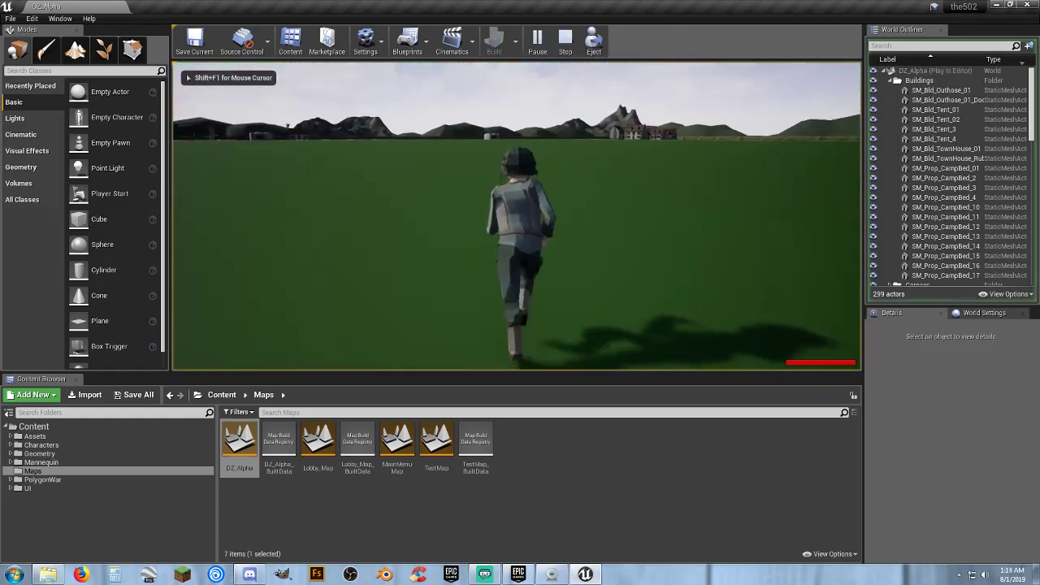
{"action": "key", "text": "d"}
{"action": "key", "text": "s"}
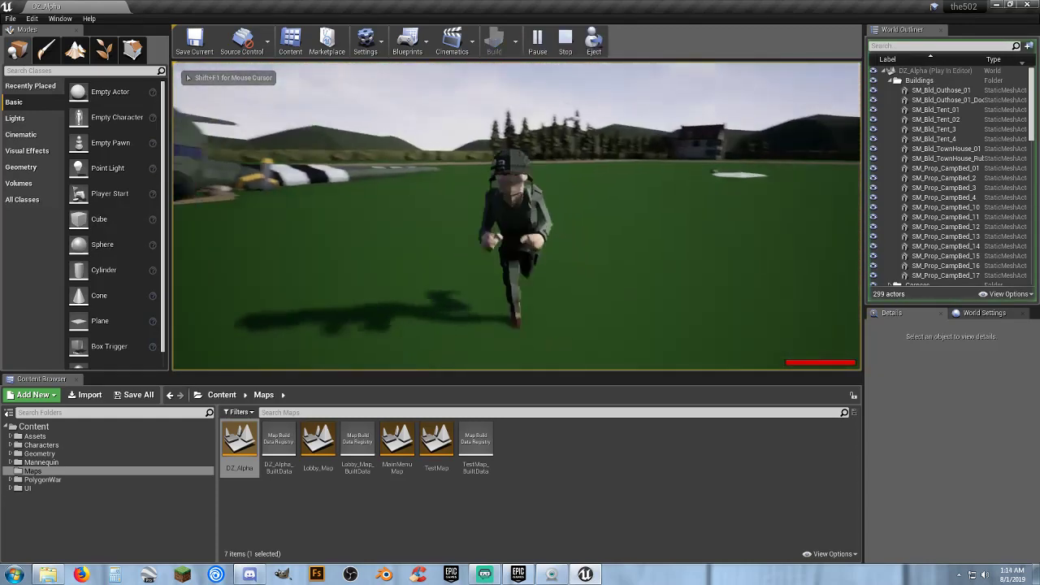
{"action": "key", "text": "d"}
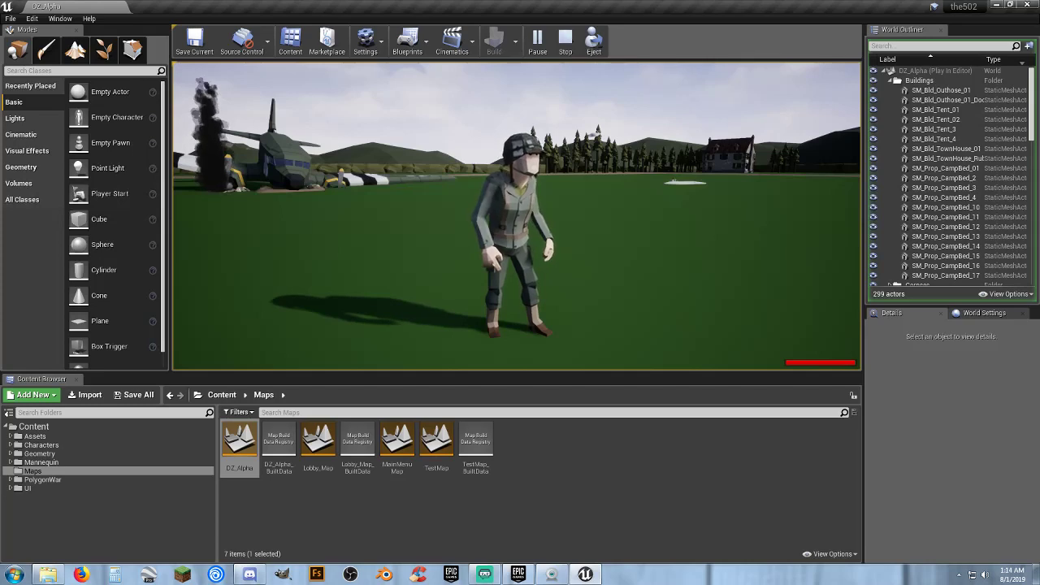
{"action": "key", "text": "w"}
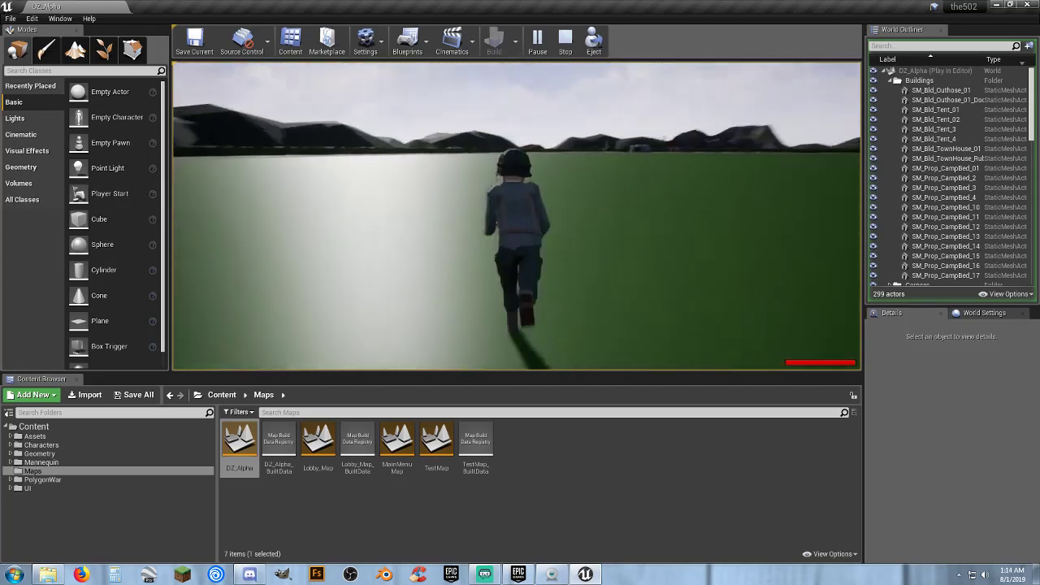
{"action": "key", "text": "a"}
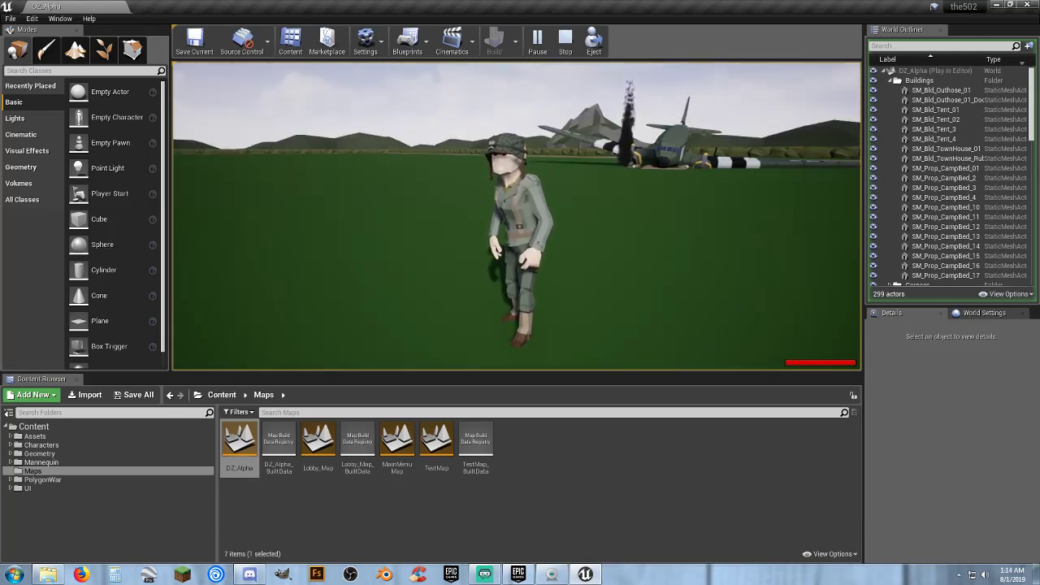
{"action": "key", "text": "w"}
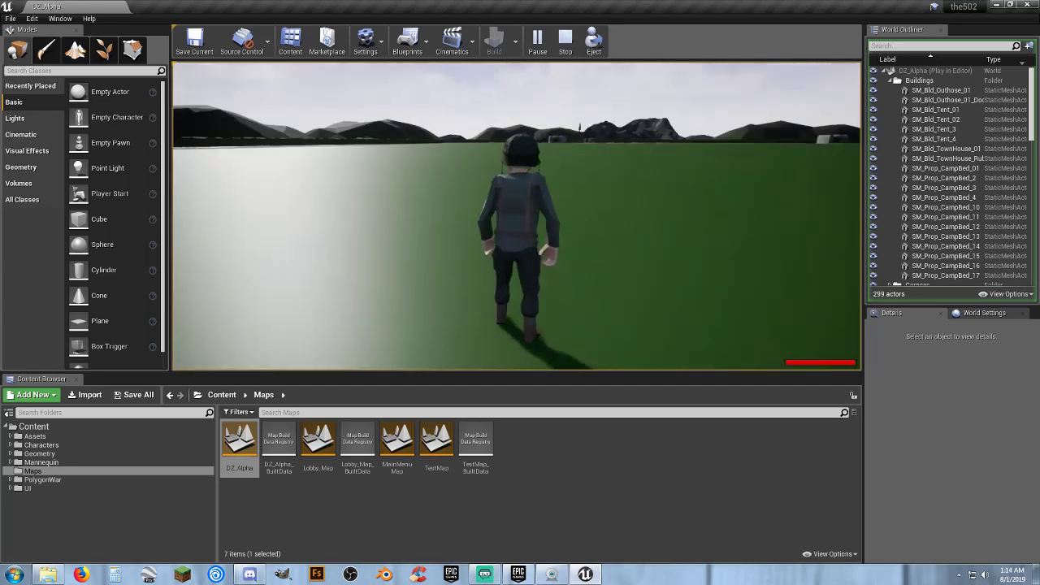
Run the soldier across the open green field of DZ_Alpha, viewing him from behind and from the side.
{"action": "key", "text": "w"}
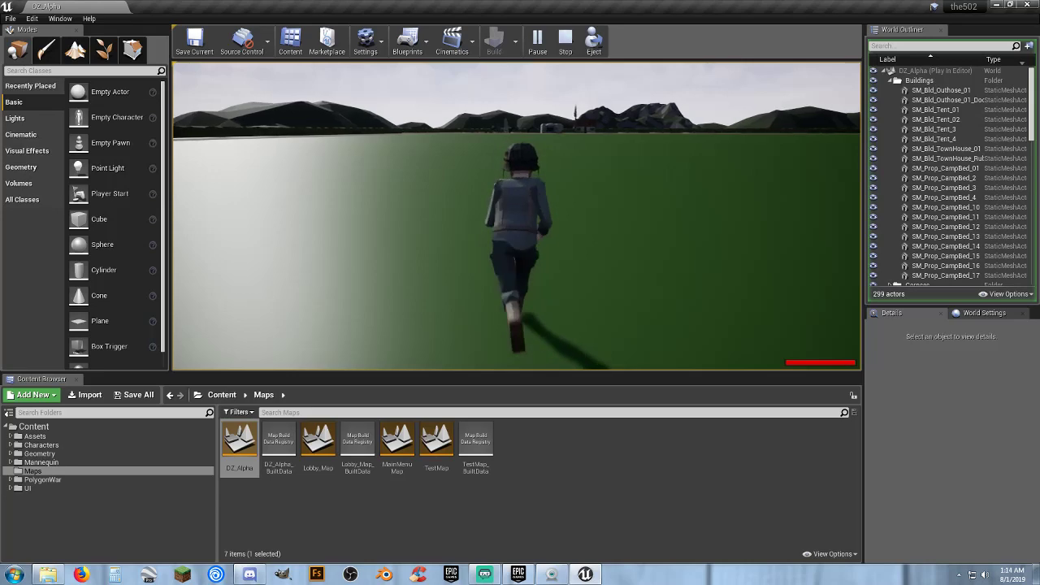
{"action": "key", "text": "a"}
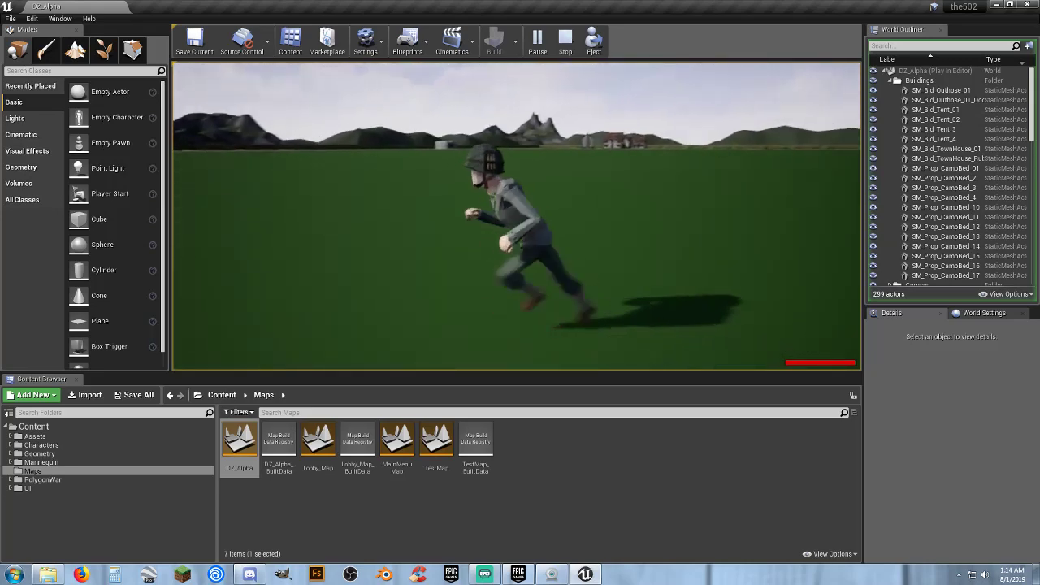
{"action": "key", "text": "w"}
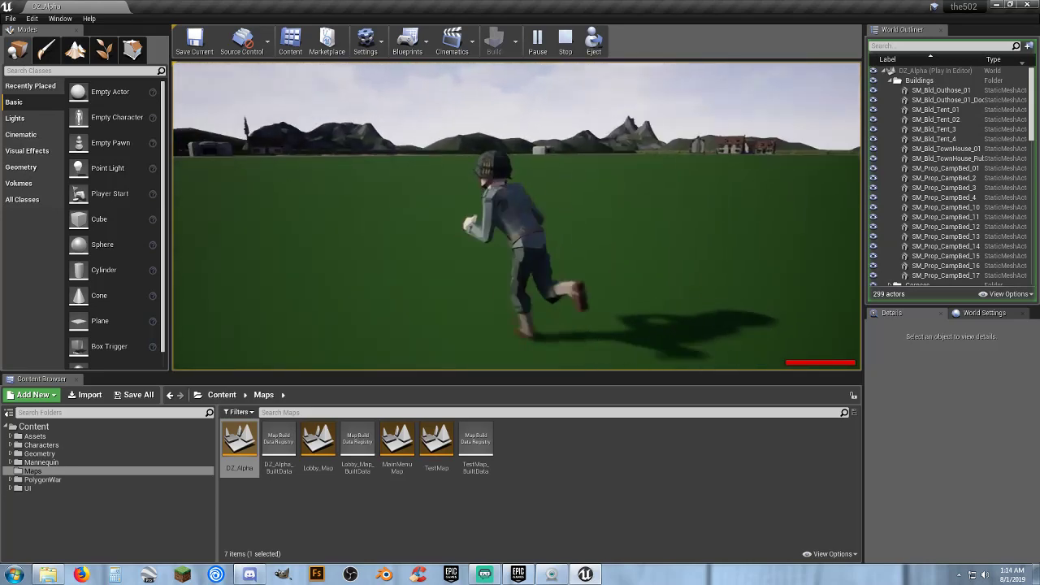
{"action": "key", "text": "a"}
{"action": "key", "text": "w"}
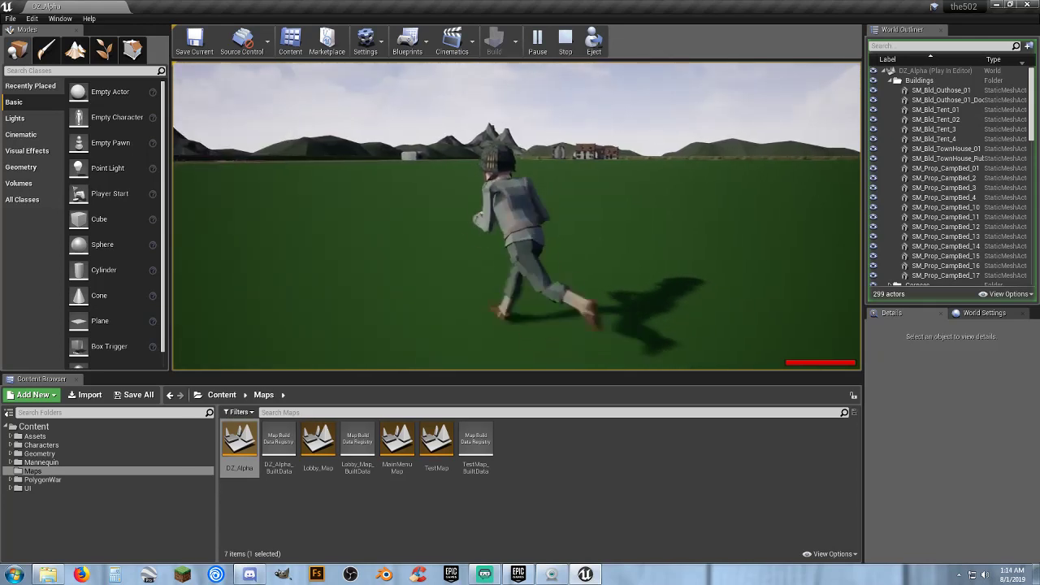
{"action": "key", "text": "a"}
{"action": "key", "text": "w"}
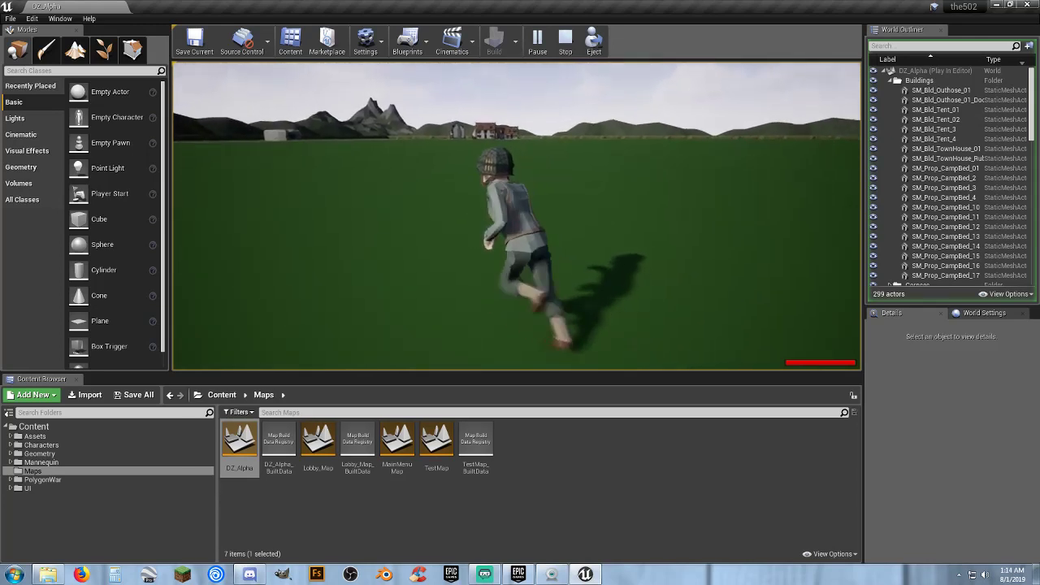
{"action": "key", "text": "w"}
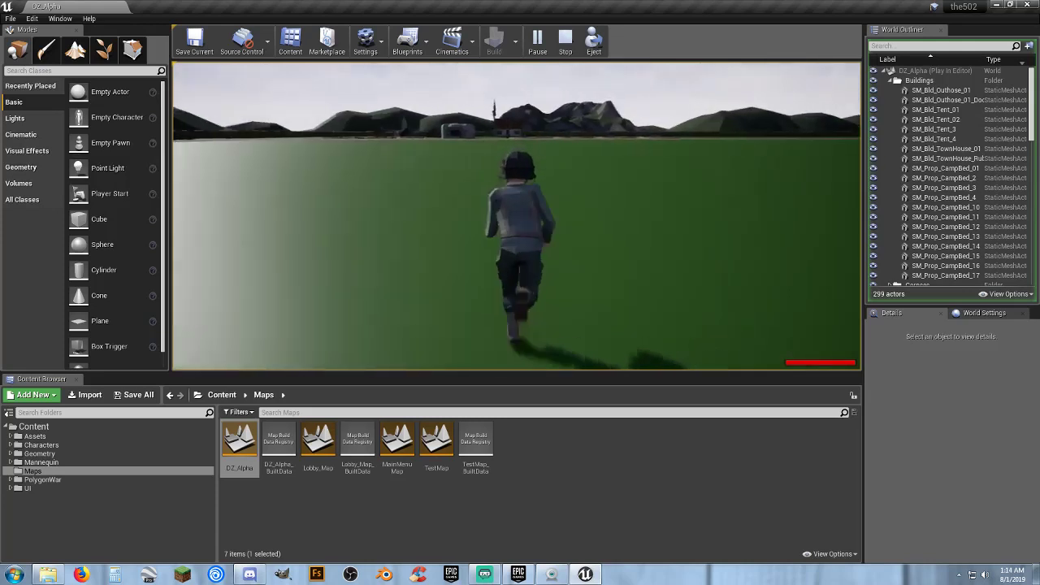
Run the soldier over the field toward the concrete bunker and reach the dirt road in front of it.
{"action": "key", "text": "w"}
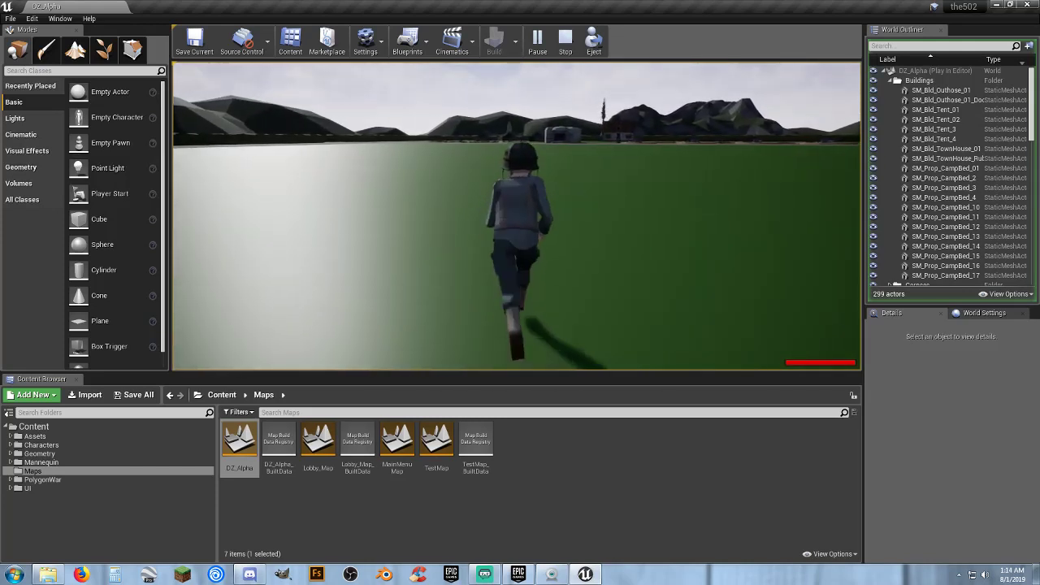
{"action": "key", "text": "w"}
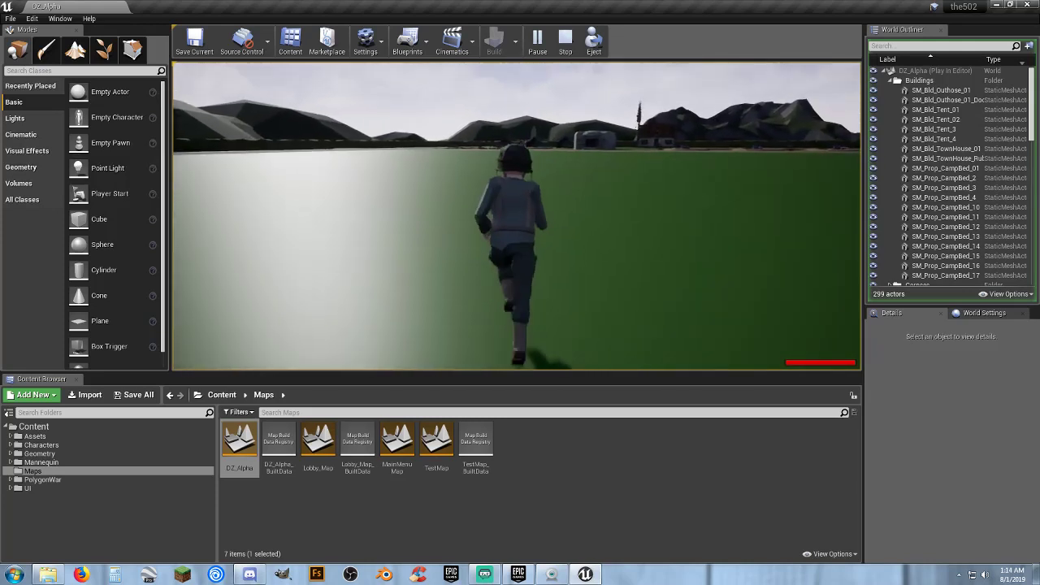
{"action": "key", "text": "w"}
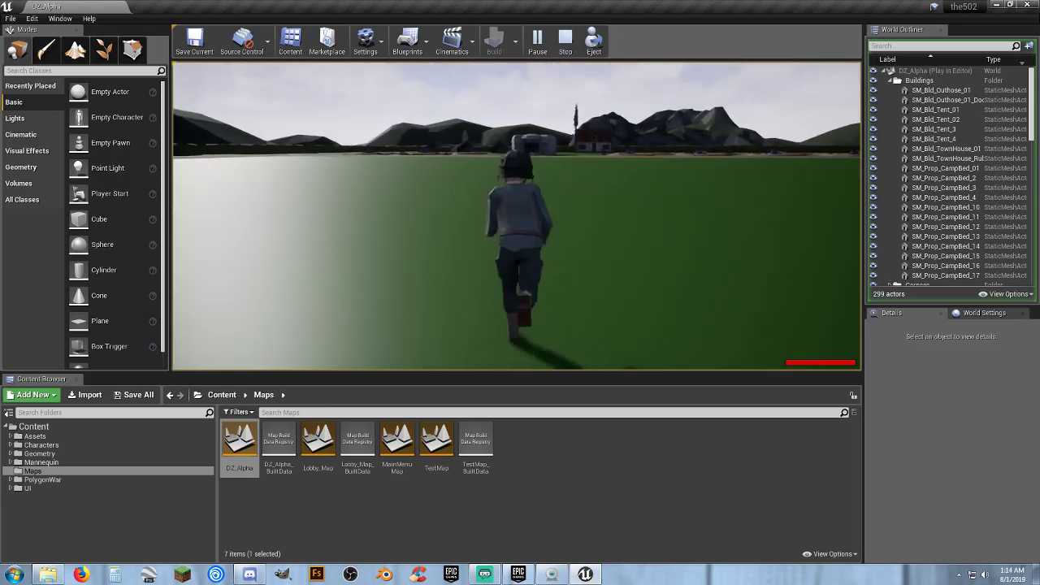
{"action": "key", "text": "w"}
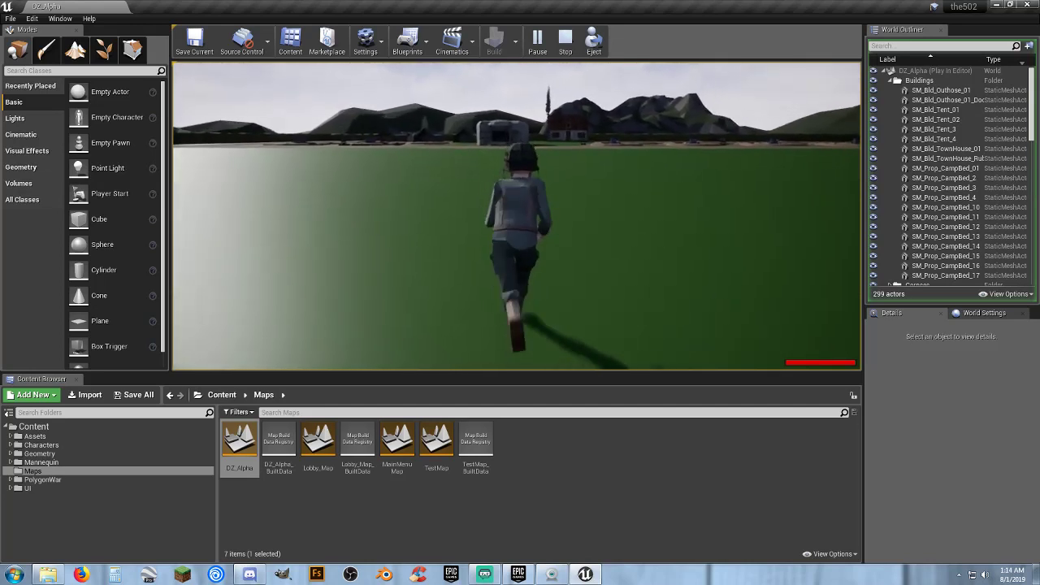
{"action": "key", "text": "w"}
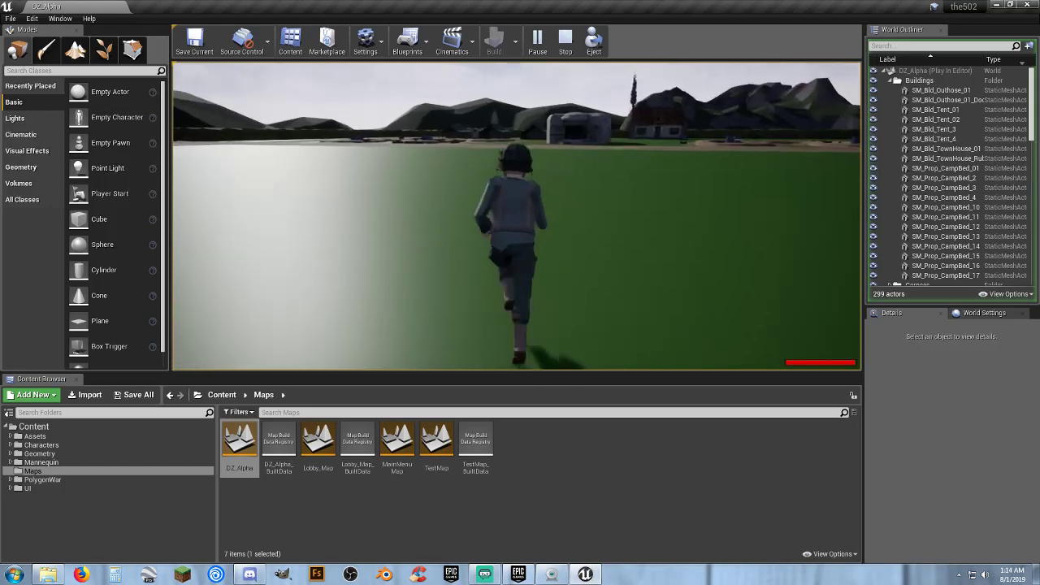
{"action": "key", "text": "w"}
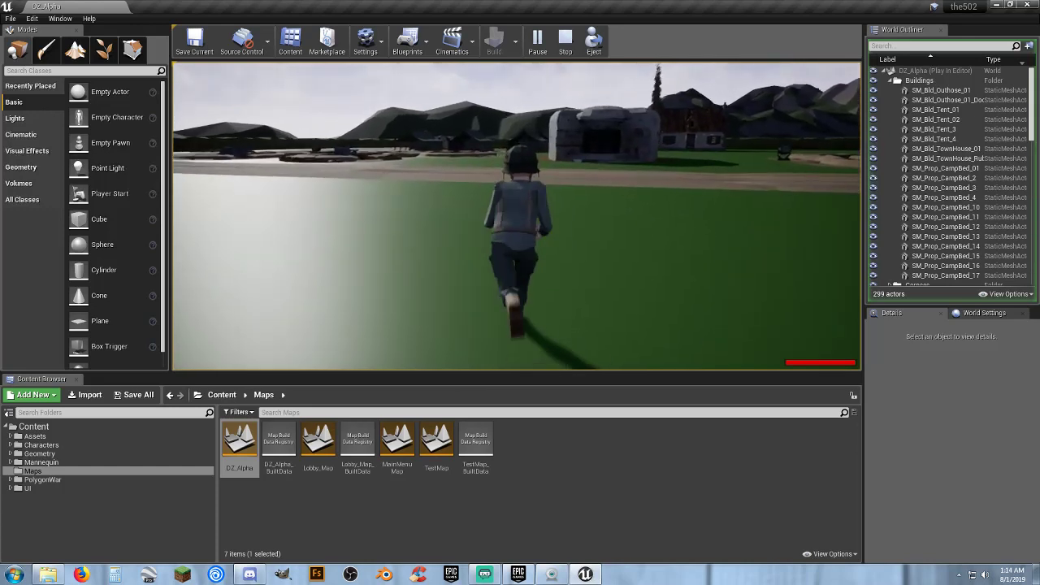
{"action": "key", "text": "w"}
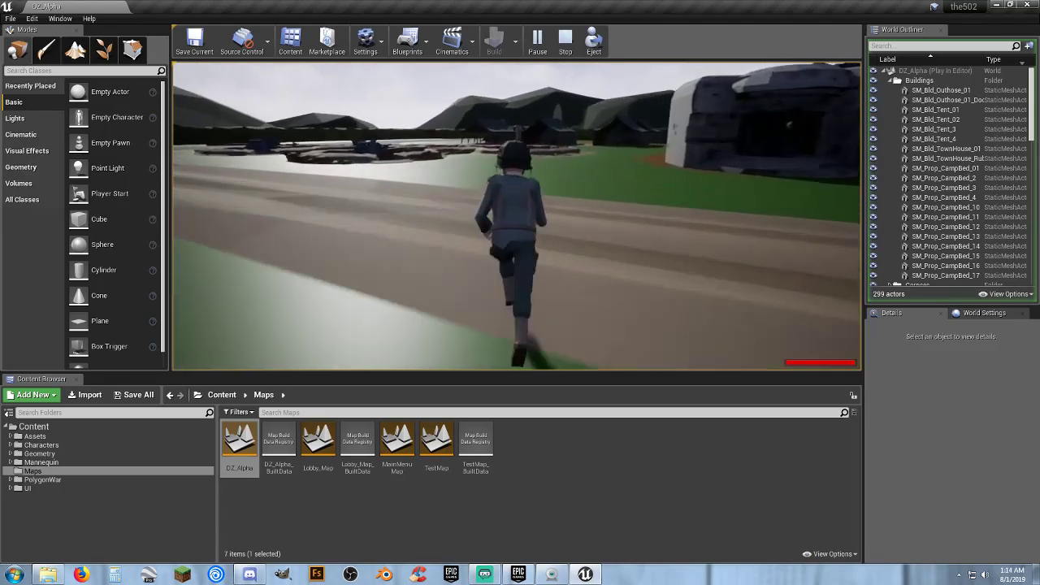
Take the soldier into the timber-walled gun emplacement, around the blue artillery gun and through its trench.
{"action": "key", "text": "w"}
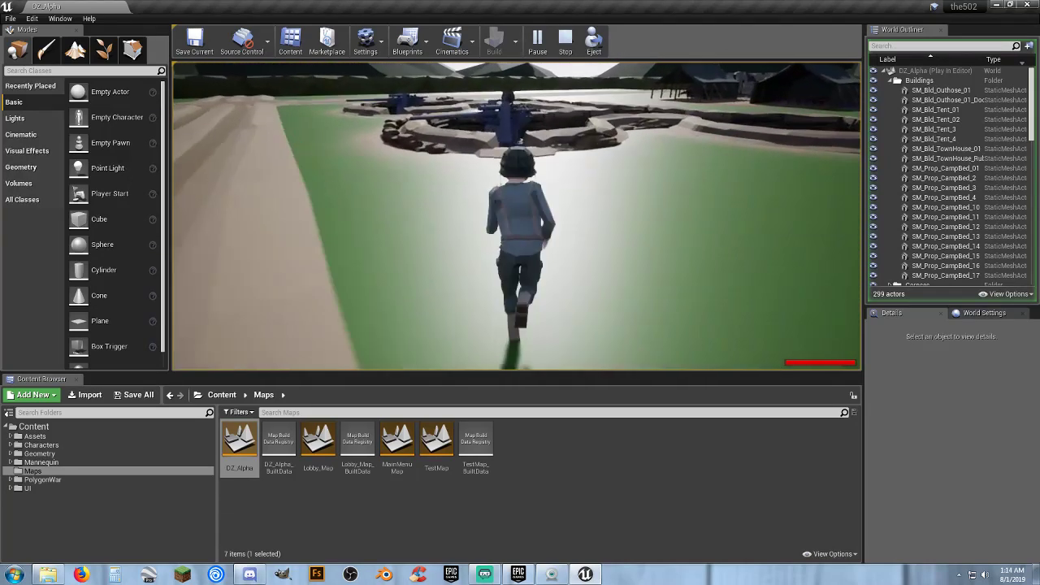
{"action": "key", "text": "w"}
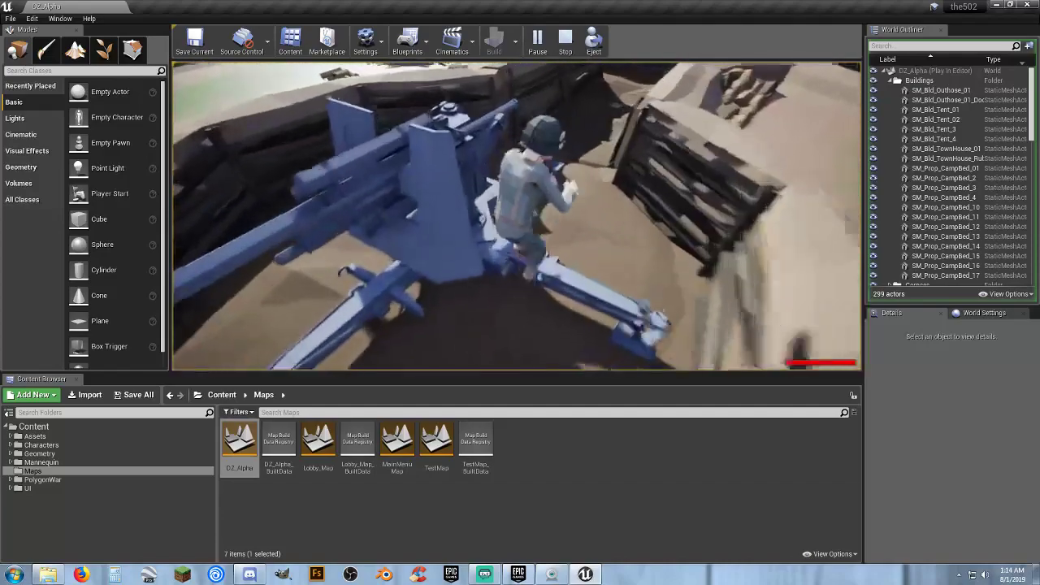
{"action": "key", "text": "w"}
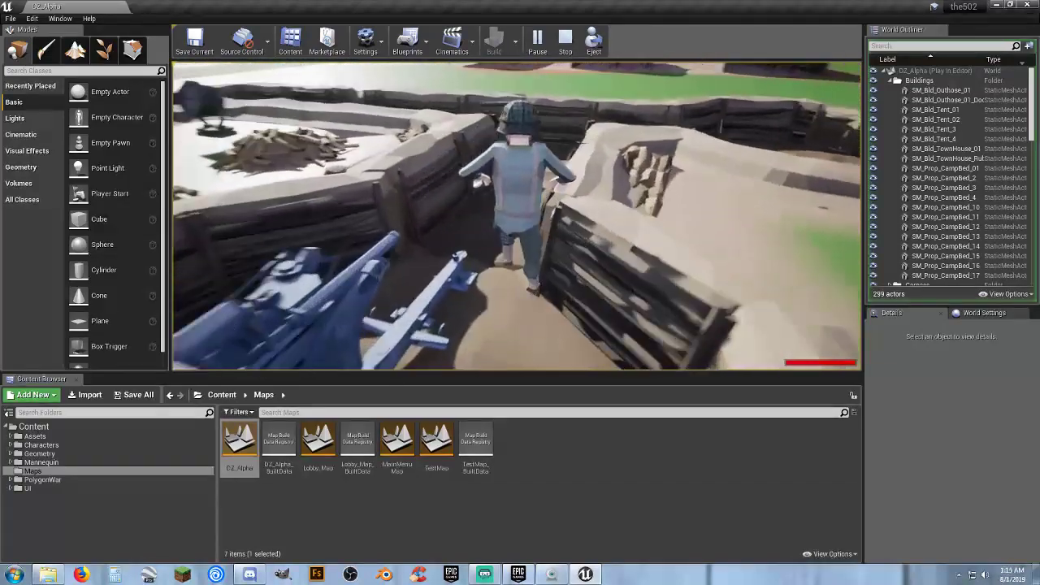
{"action": "key", "text": "w"}
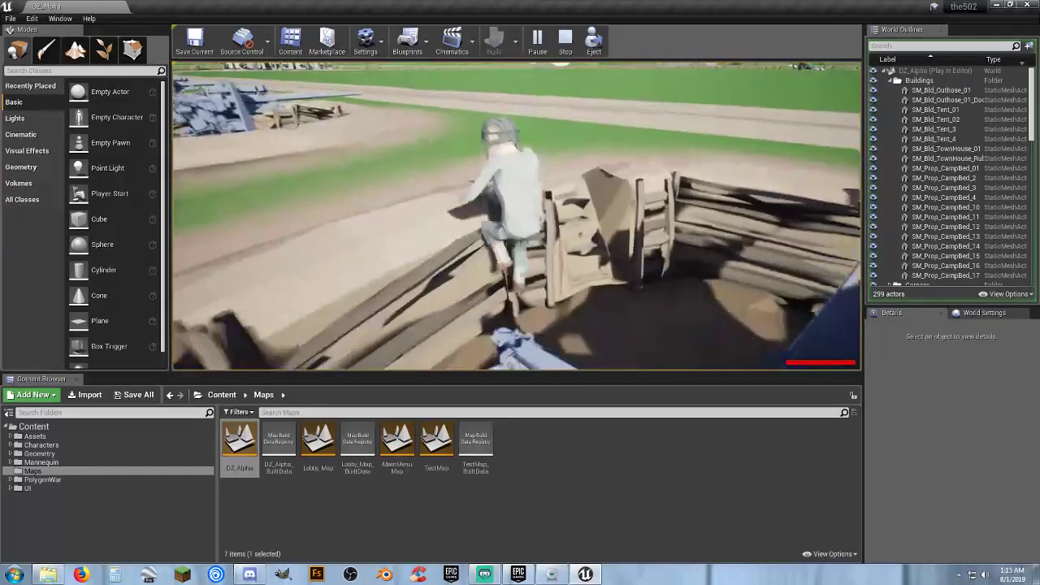
Run the soldier from the emplacement along the dirt road and onto the ruined house's upper floor, and stop the play session.
{"action": "key", "text": "w"}
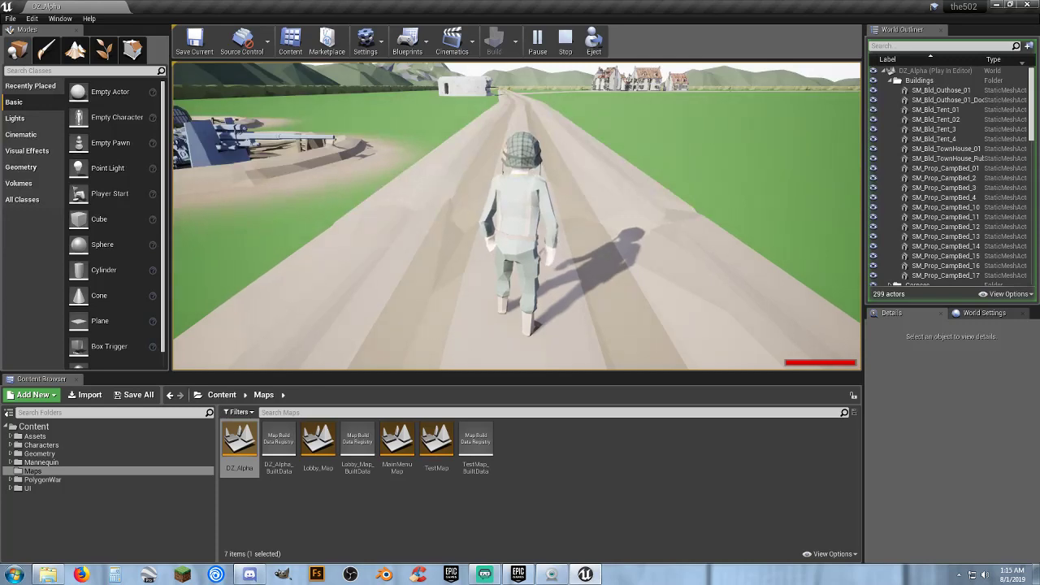
{"action": "key", "text": "w"}
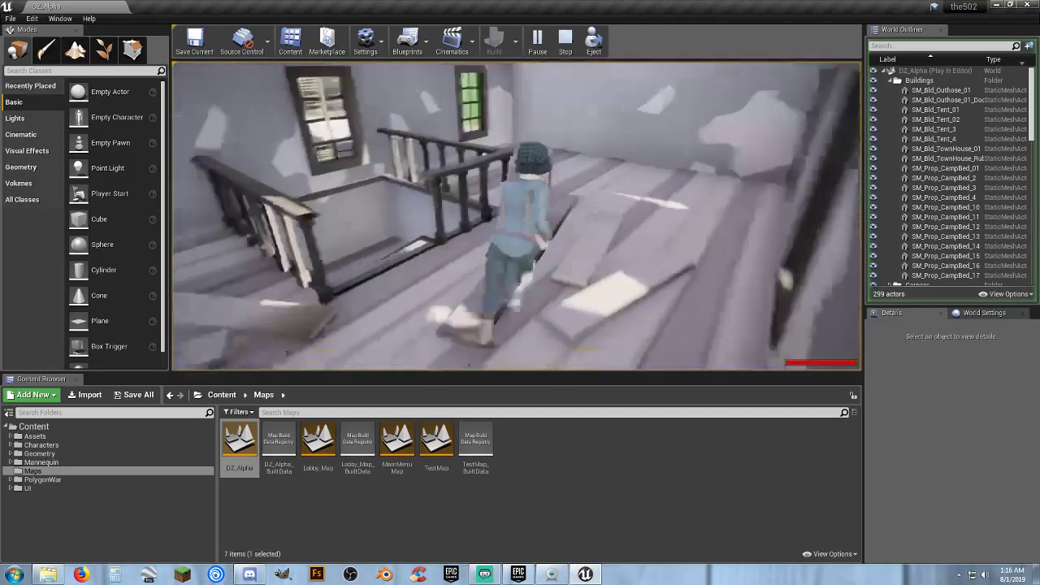
{"action": "key", "text": "Escape"}
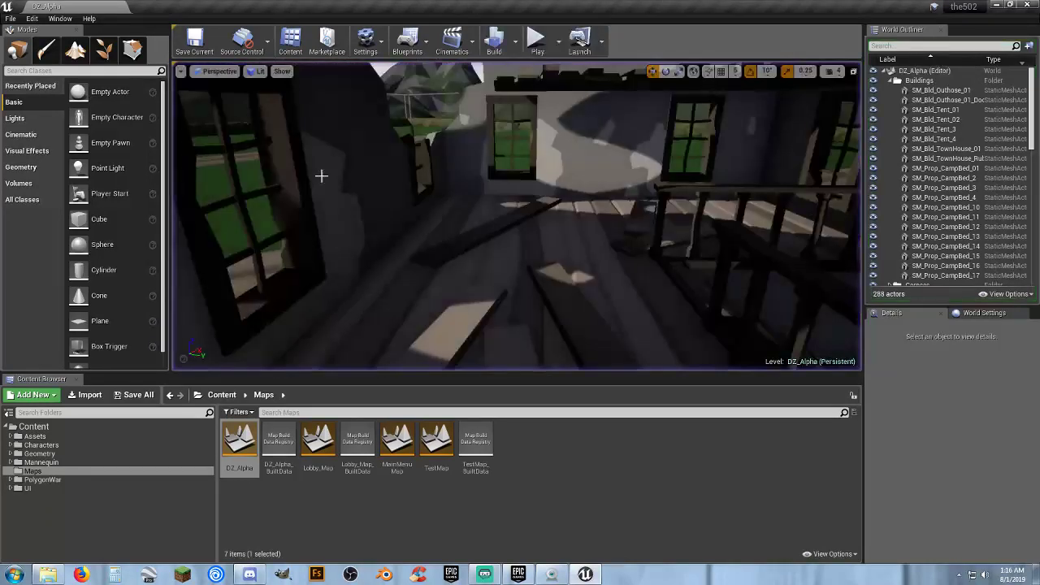
Close the the502 project and open the MyCraft project from the Epic Games Launcher library.
{"action": "left_click", "coordinate": [1026, 7]}
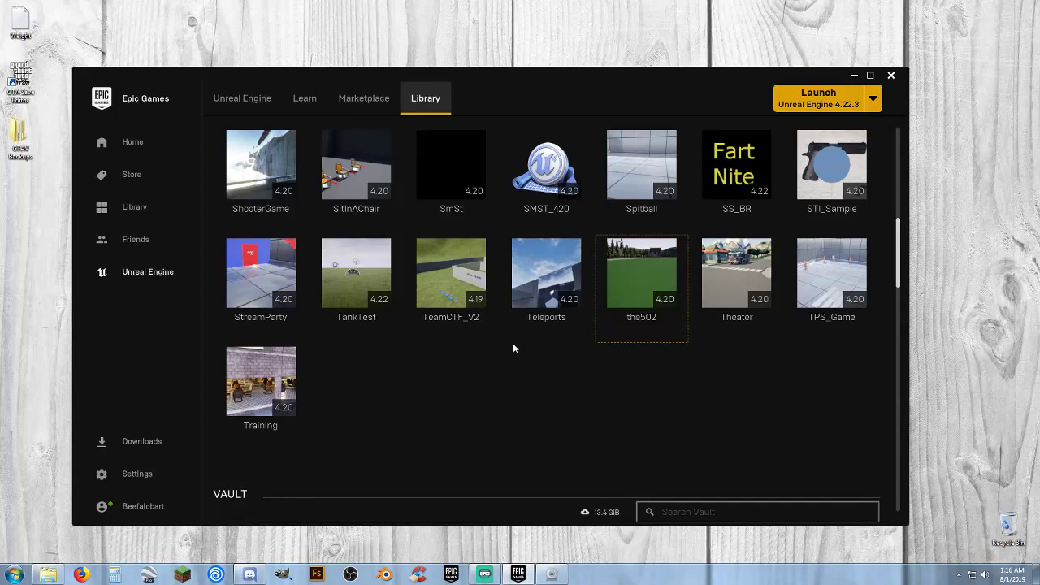
{"action": "scroll", "coordinate": [569, 426], "scroll_direction": "up", "scroll_amount": 3}
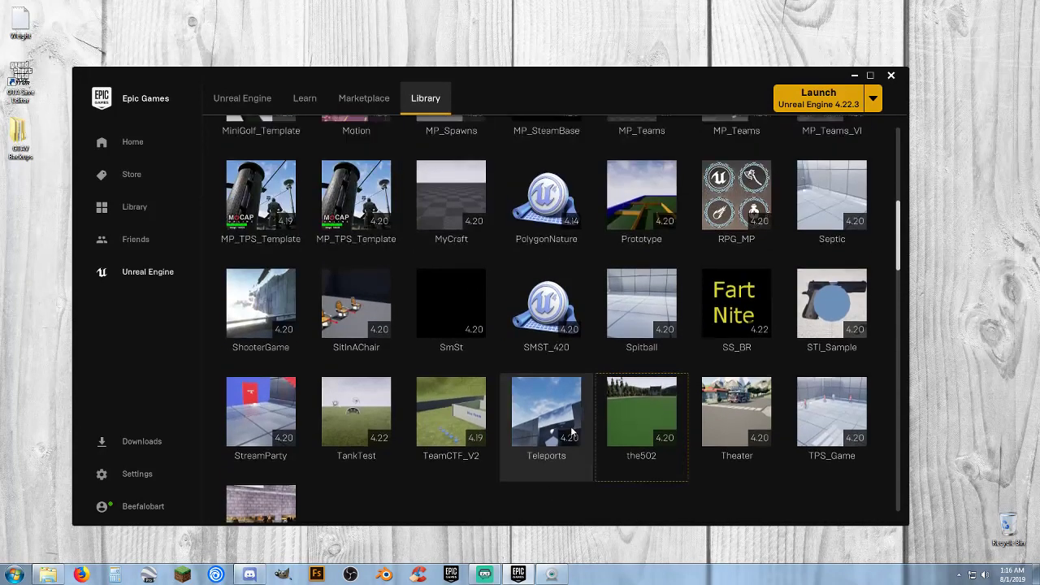
{"action": "scroll", "coordinate": [571, 431], "scroll_direction": "up", "scroll_amount": 2}
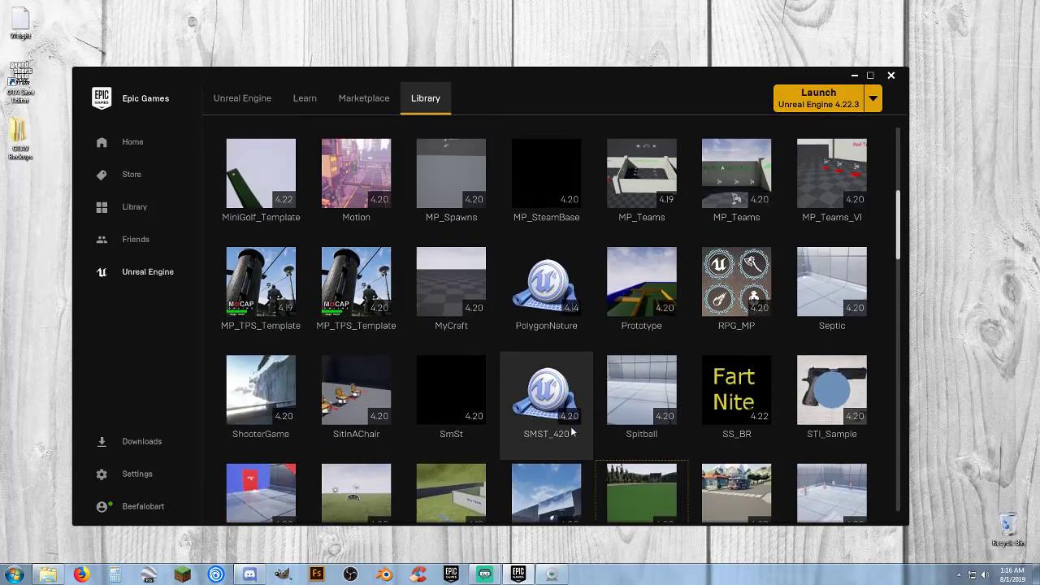
{"action": "double_click", "coordinate": [451, 280]}
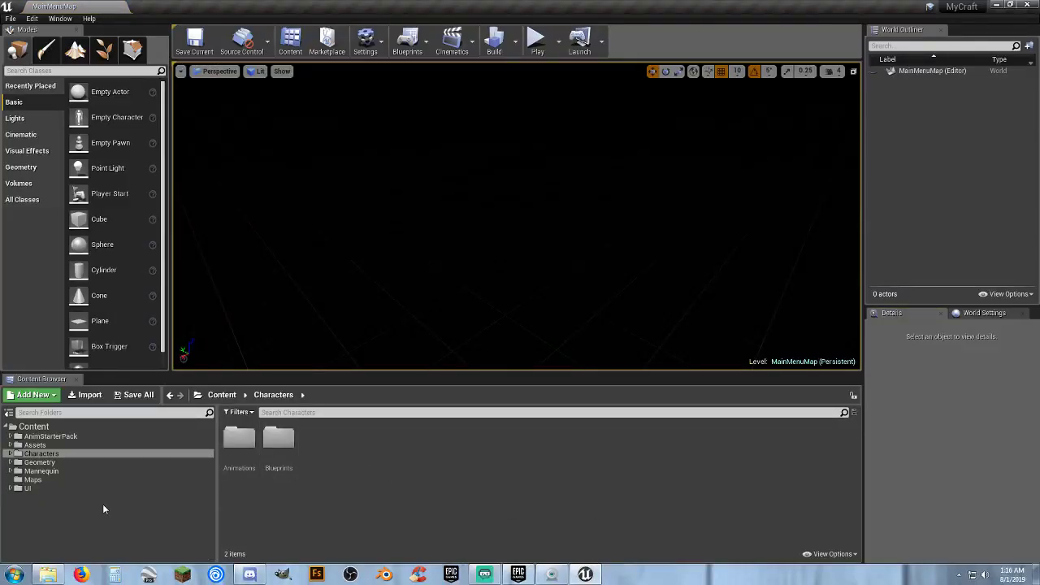
Open the TestMap level from the Maps folder and view its checkered floor around the player start.
{"action": "left_click", "coordinate": [33, 480]}
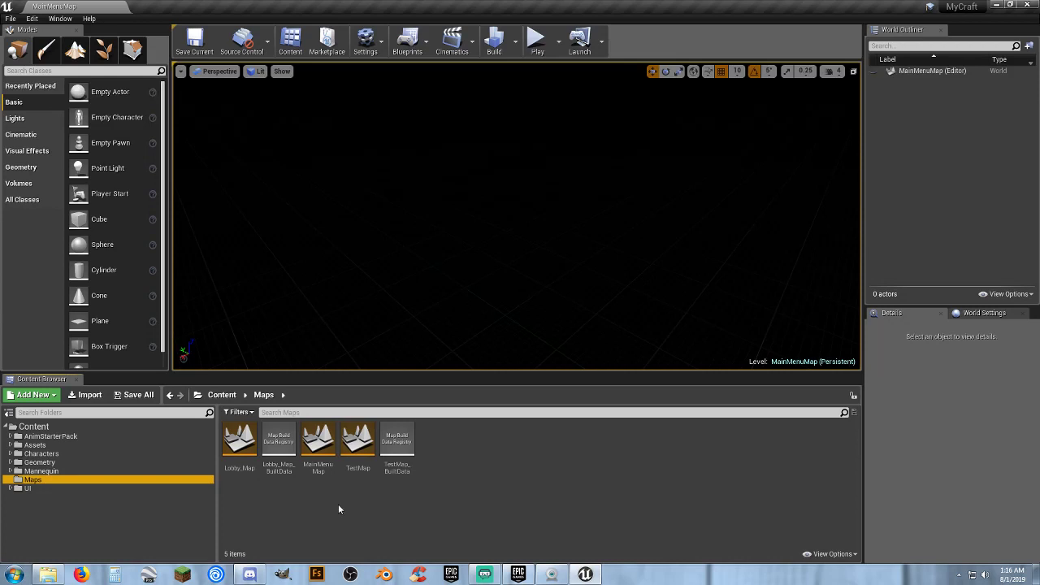
{"action": "double_click", "coordinate": [358, 443]}
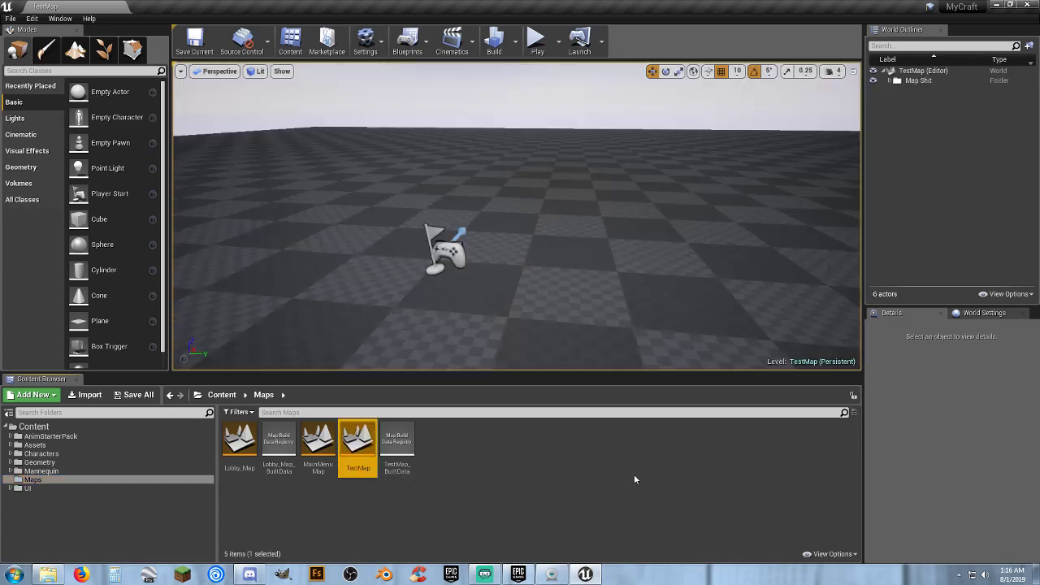
{"action": "right_click_drag", "start_coordinate": [572, 272], "coordinate": [439, 341]}
{"action": "right_click_drag", "start_coordinate": [520, 309], "coordinate": [544, 69]}
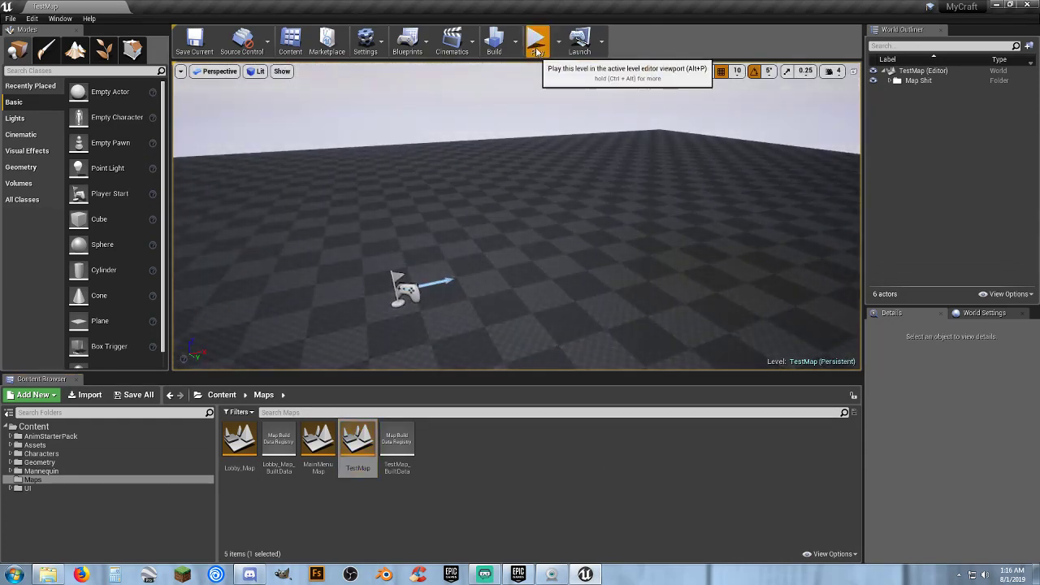
Play TestMap and place a row of cobblestone, wood plank, grass and dirt blocks on the floor.
{"action": "left_click", "coordinate": [538, 38]}
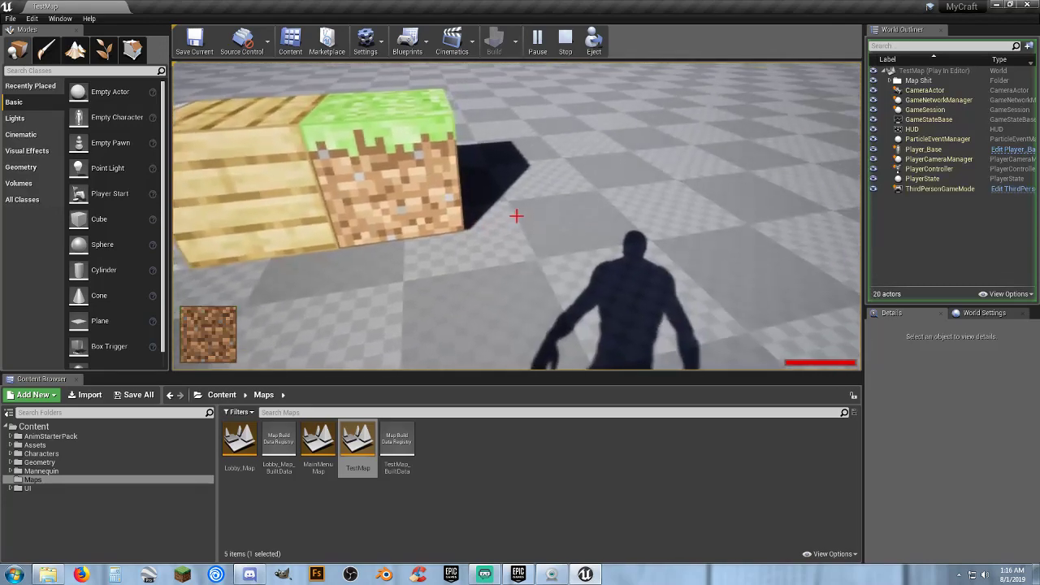
{"action": "key", "text": "s"}
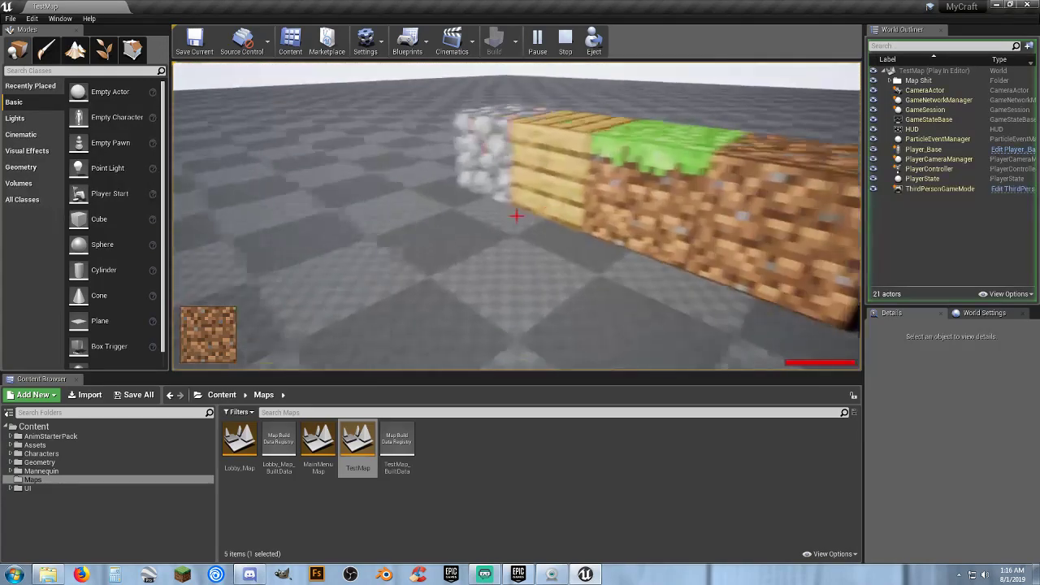
Switch to wood plank blocks, add planks on top of the row and lay a side wall's first course.
{"action": "key", "text": "2"}
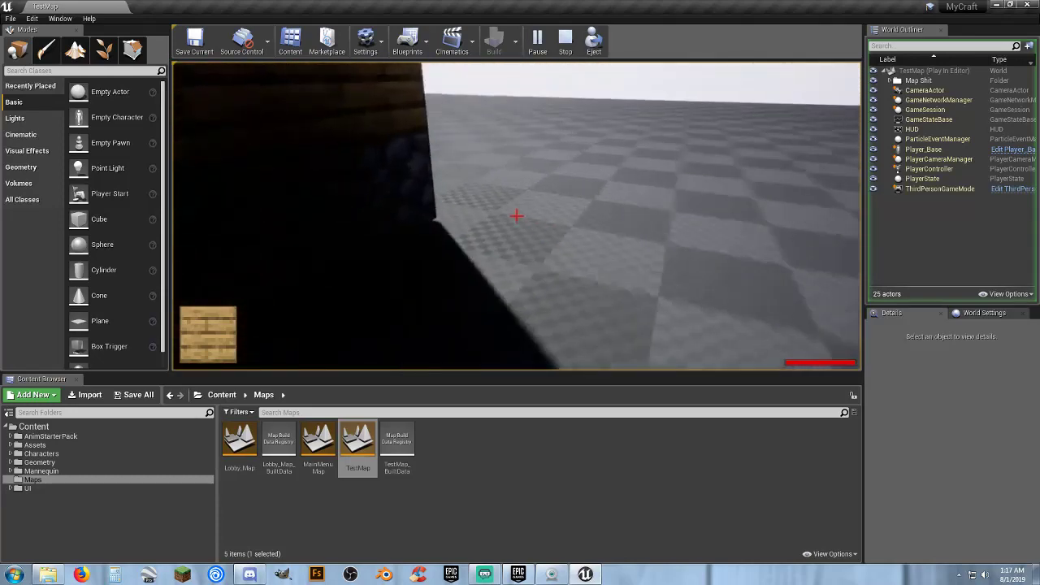
{"action": "right_click", "coordinate": [516, 215]}
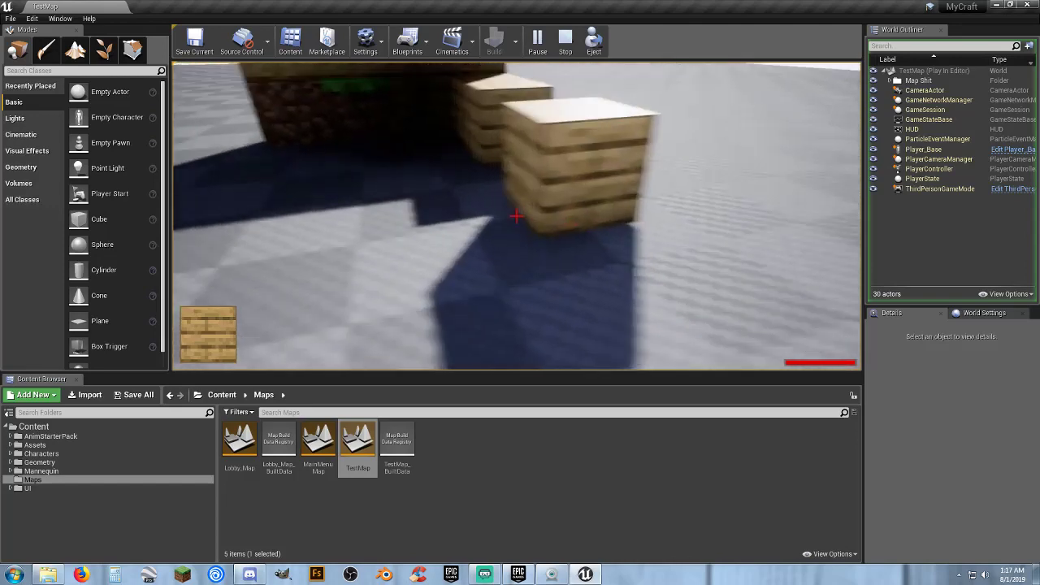
{"action": "right_click", "coordinate": [515, 215]}
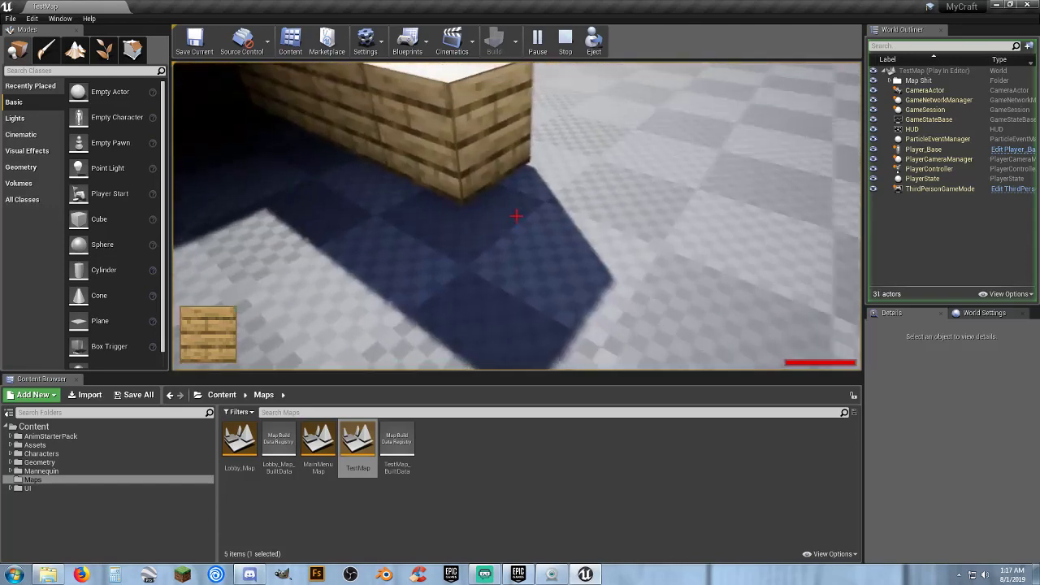
{"action": "right_click", "coordinate": [516, 215]}
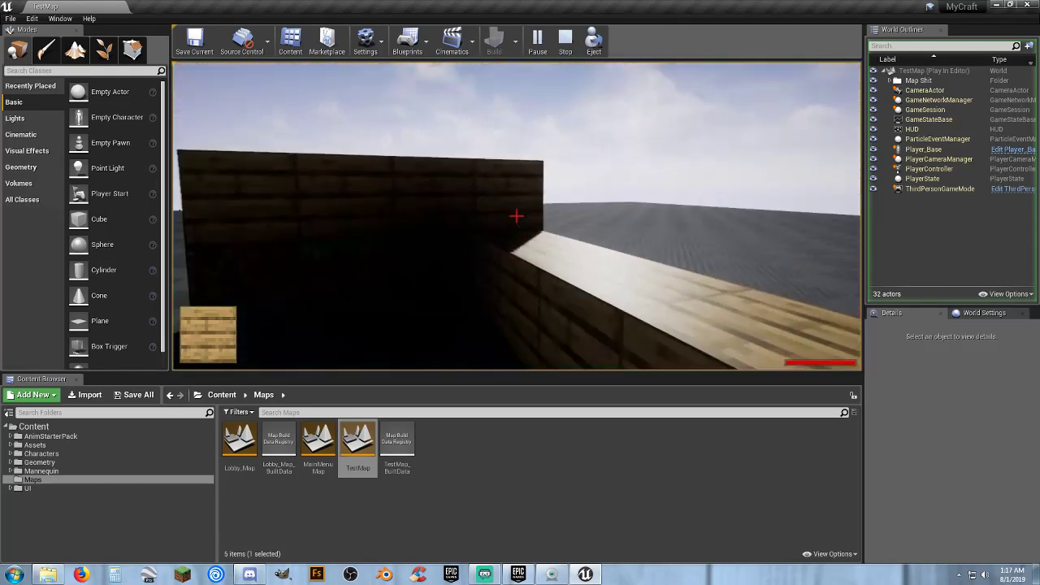
Stack a second course of wood plank blocks along the side wall.
{"action": "right_click", "coordinate": [516, 216]}
{"action": "right_click", "coordinate": [516, 215]}
{"action": "right_click", "coordinate": [516, 216]}
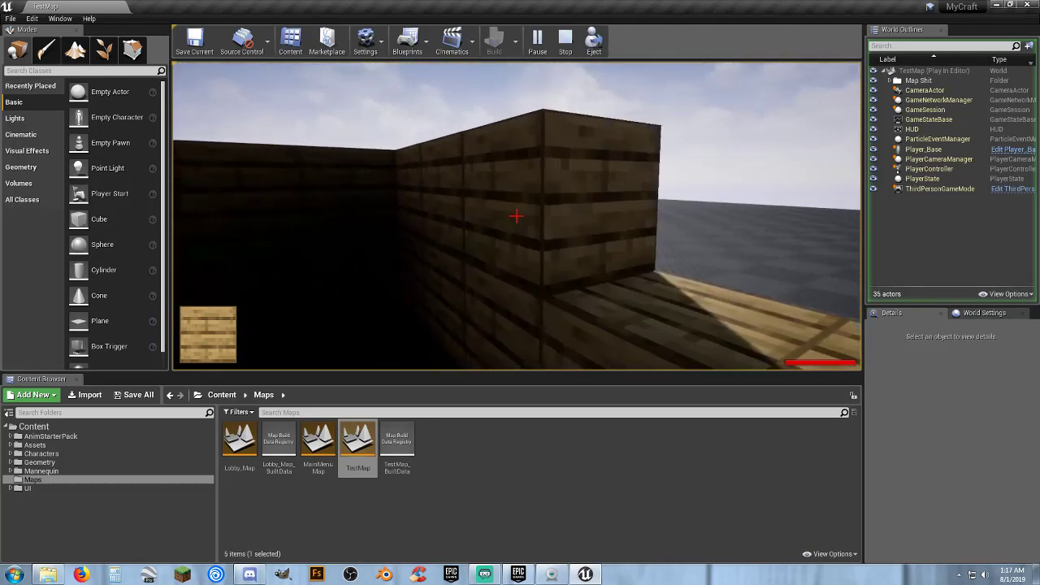
{"action": "right_click", "coordinate": [516, 215]}
{"action": "right_click", "coordinate": [517, 217]}
Back away to view the two-high plank corner, and stop the TestMap play session.
{"action": "key", "text": "s"}
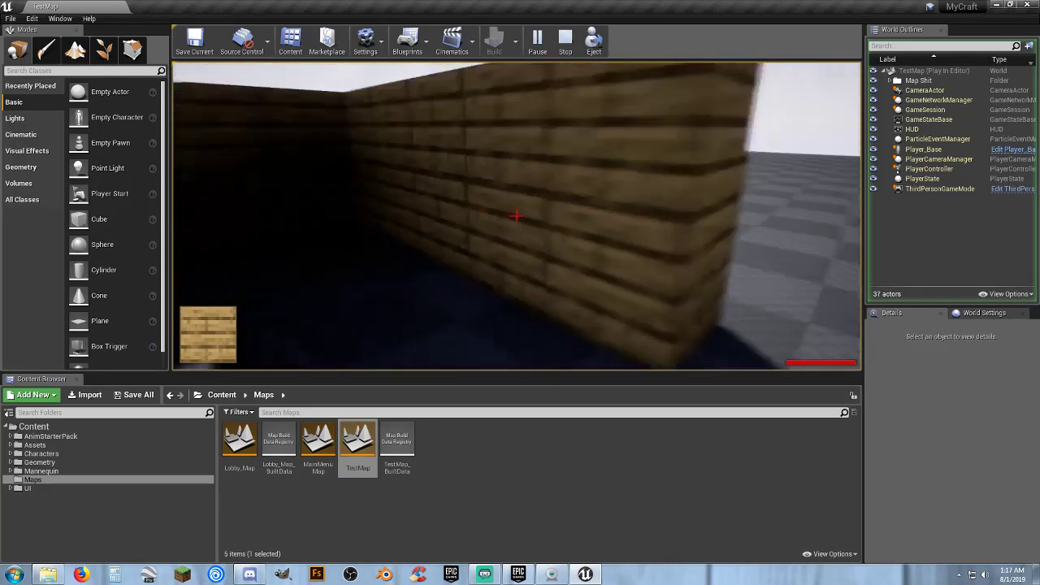
{"action": "key", "text": "w"}
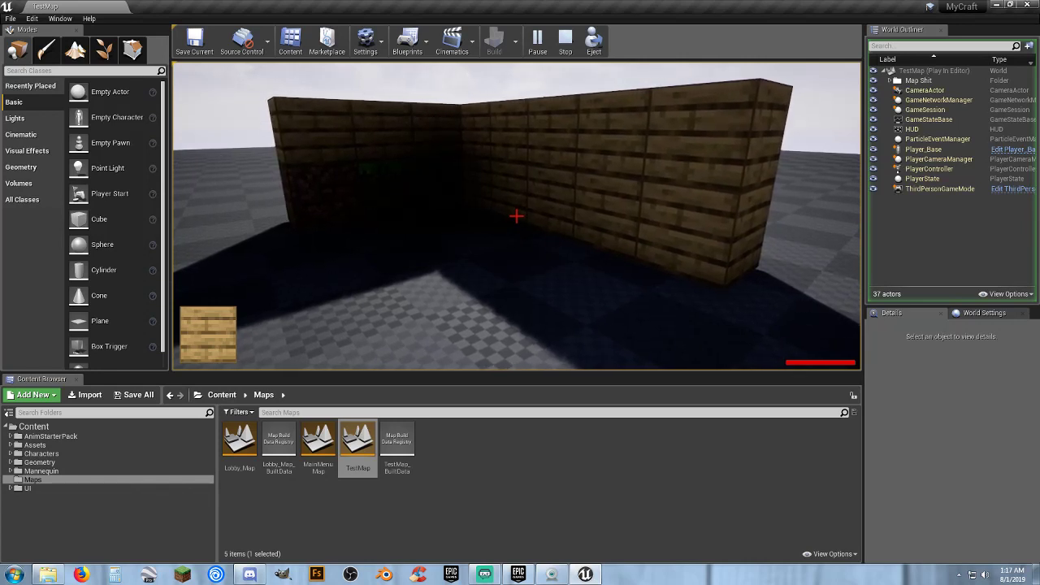
{"action": "key", "text": "Escape"}
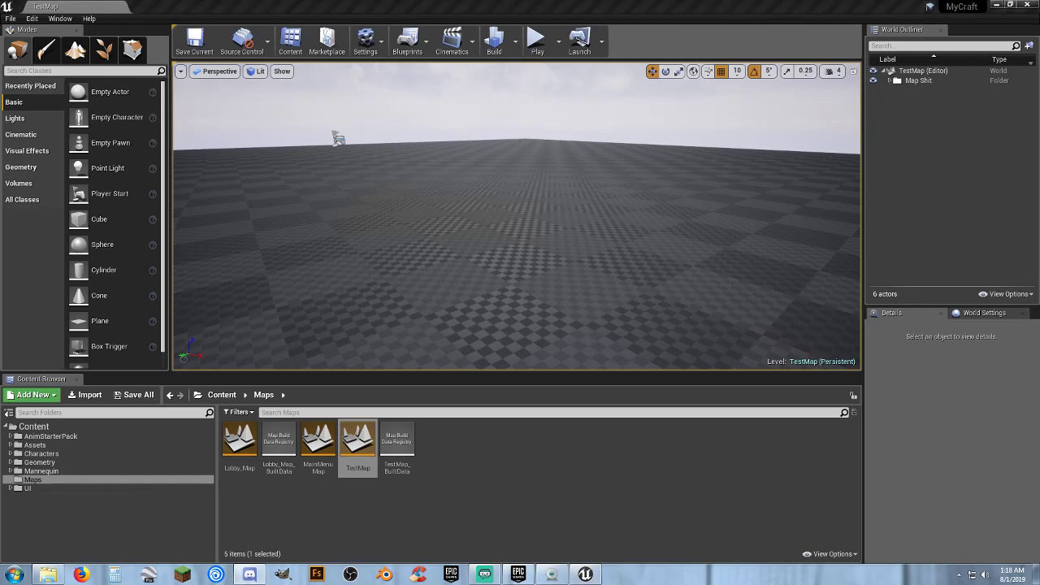
{"action": "left_click", "coordinate": [347, 532]}
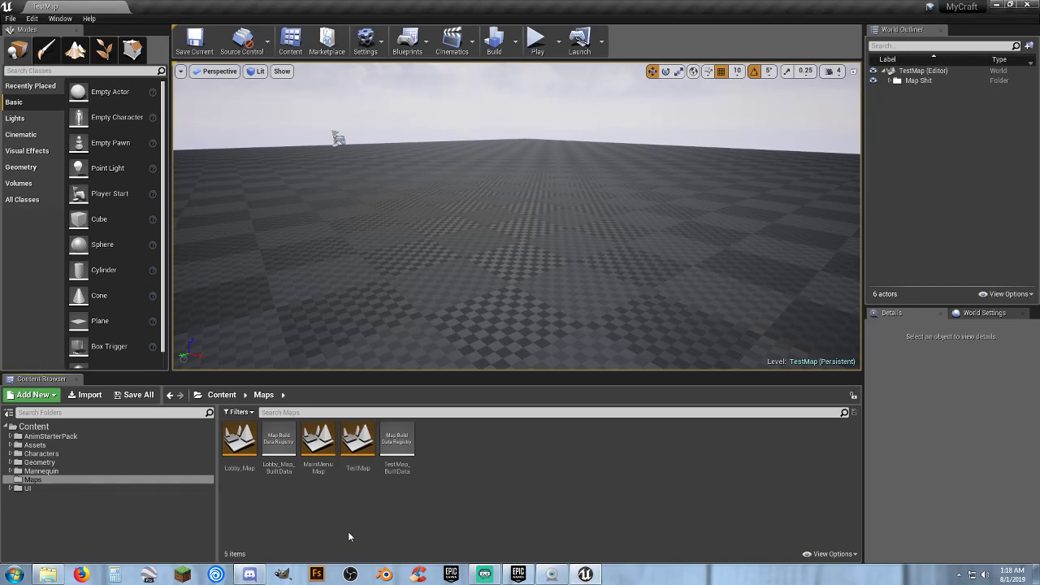